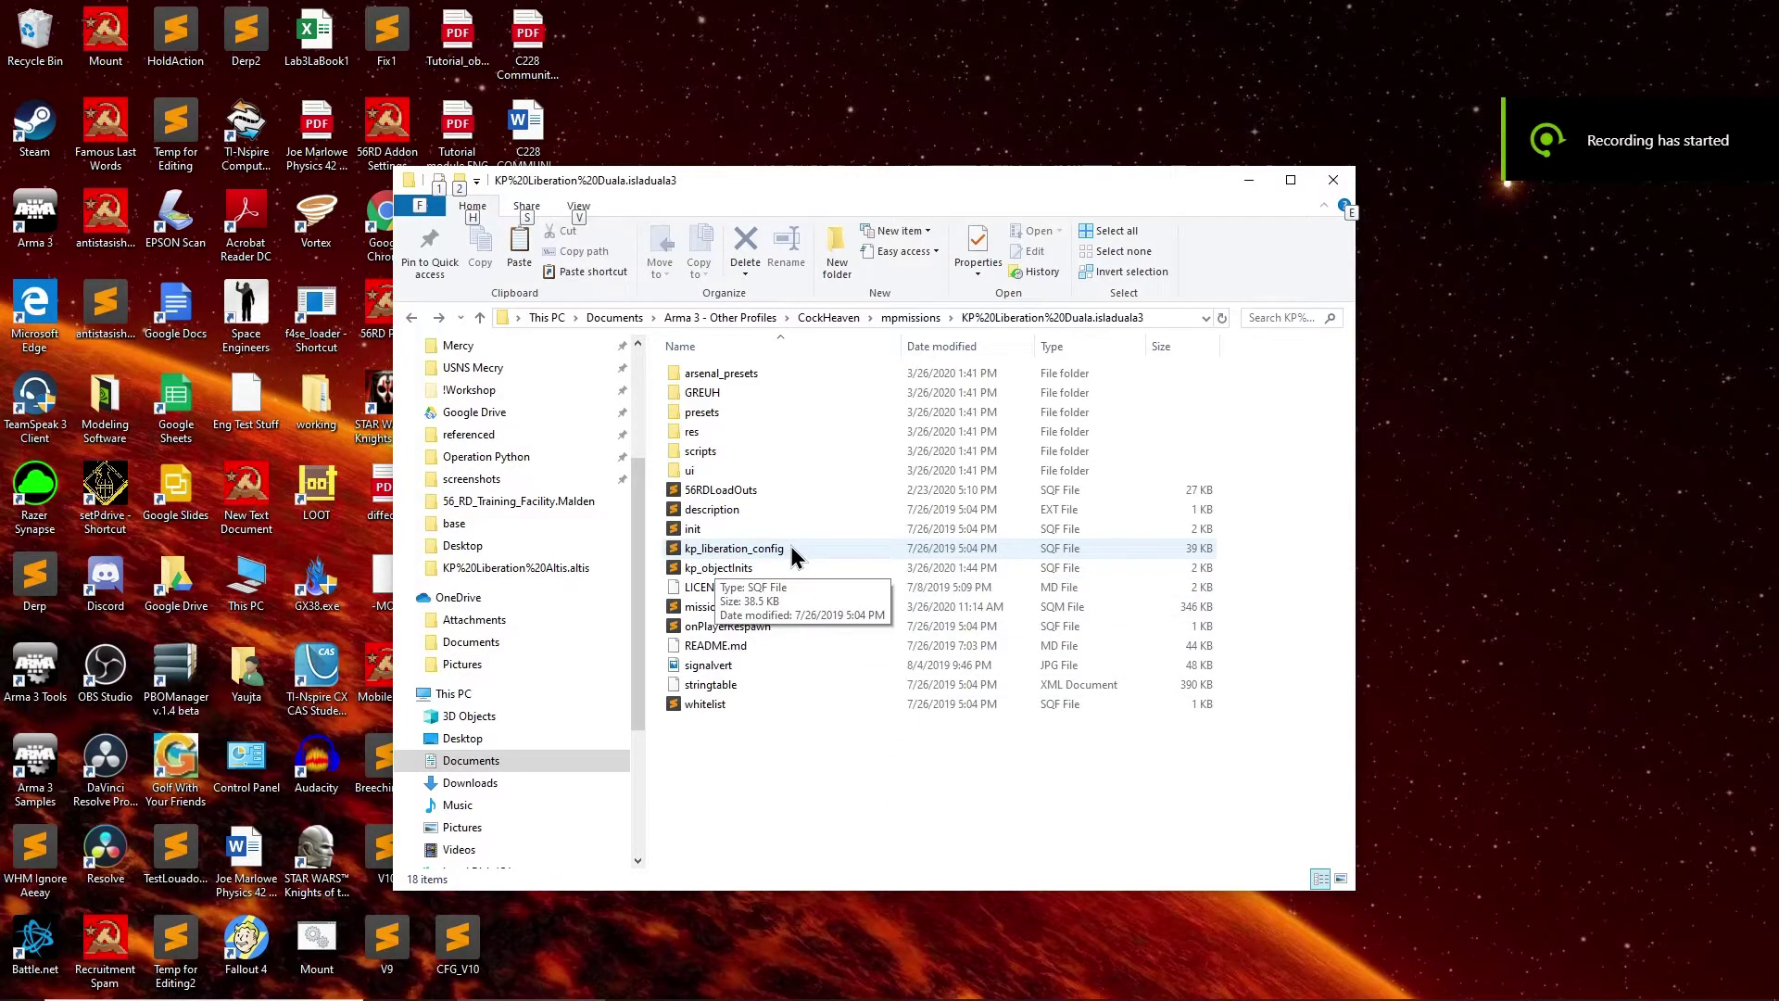
- Open kp_liberation_config.sqf from the KP Liberation Duala mission folder and examine its header comment
{"action": "double_click", "coordinate": [793, 550]}
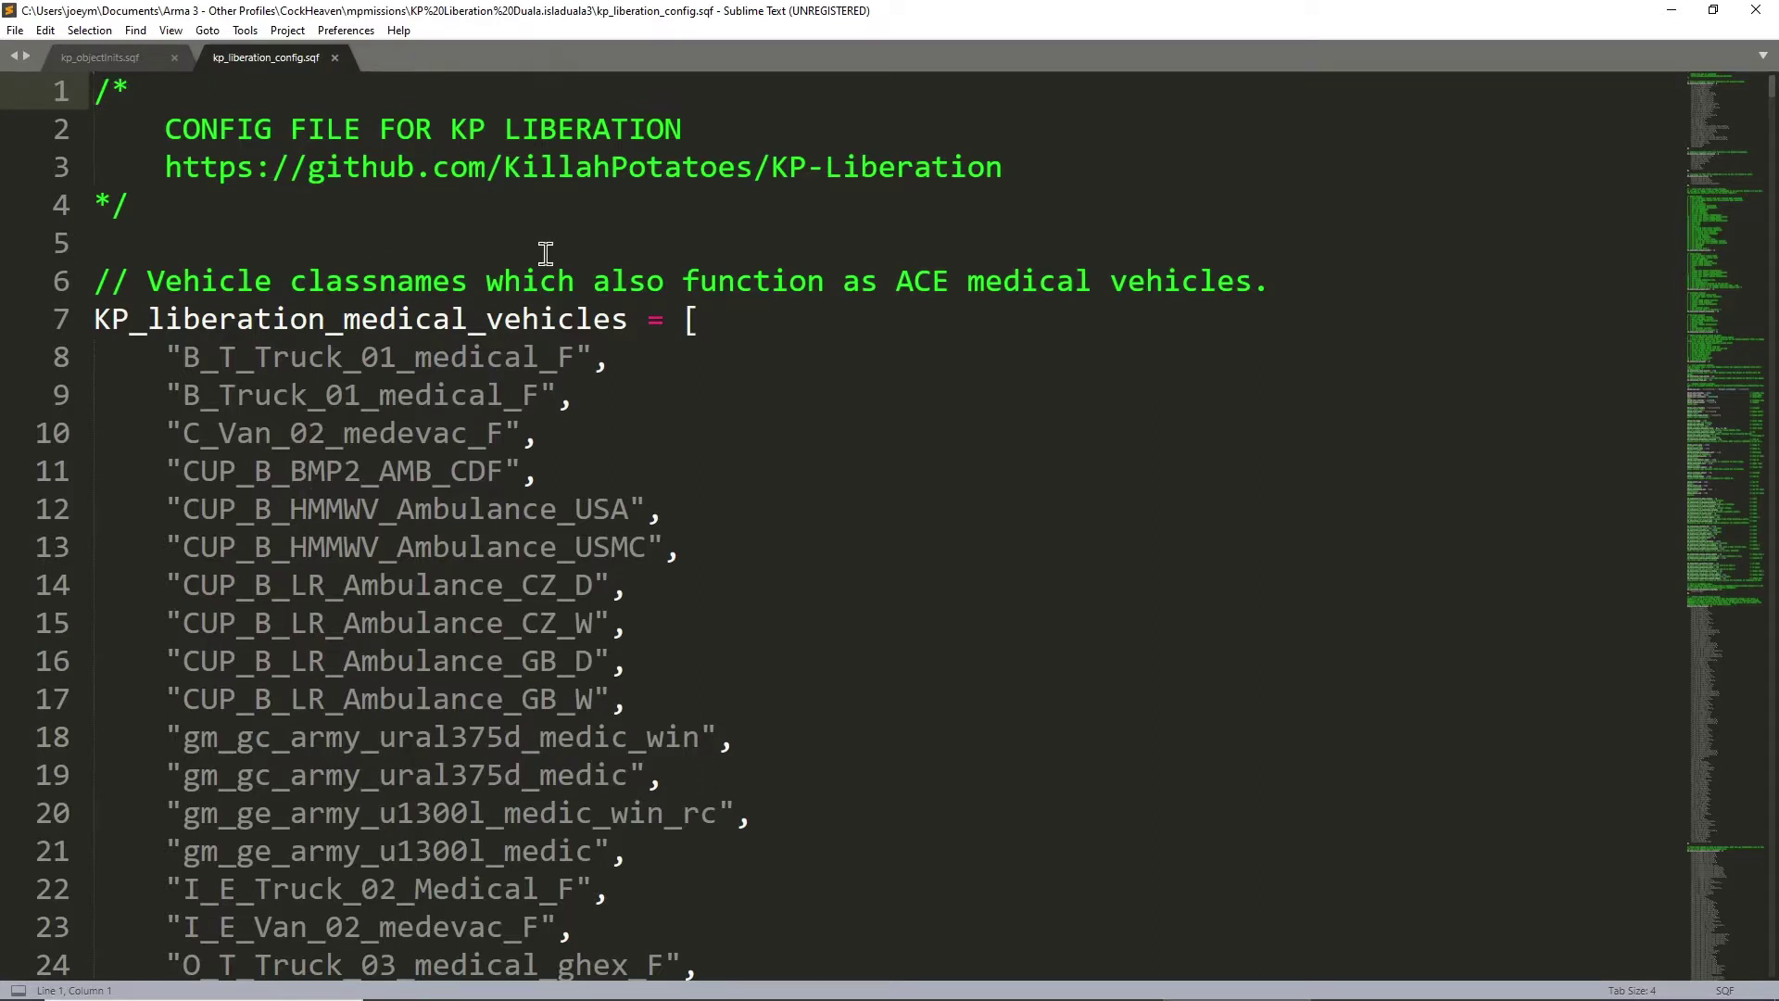
{"action": "left_click_drag", "start_coordinate": [97, 101], "coordinate": [117, 207]}
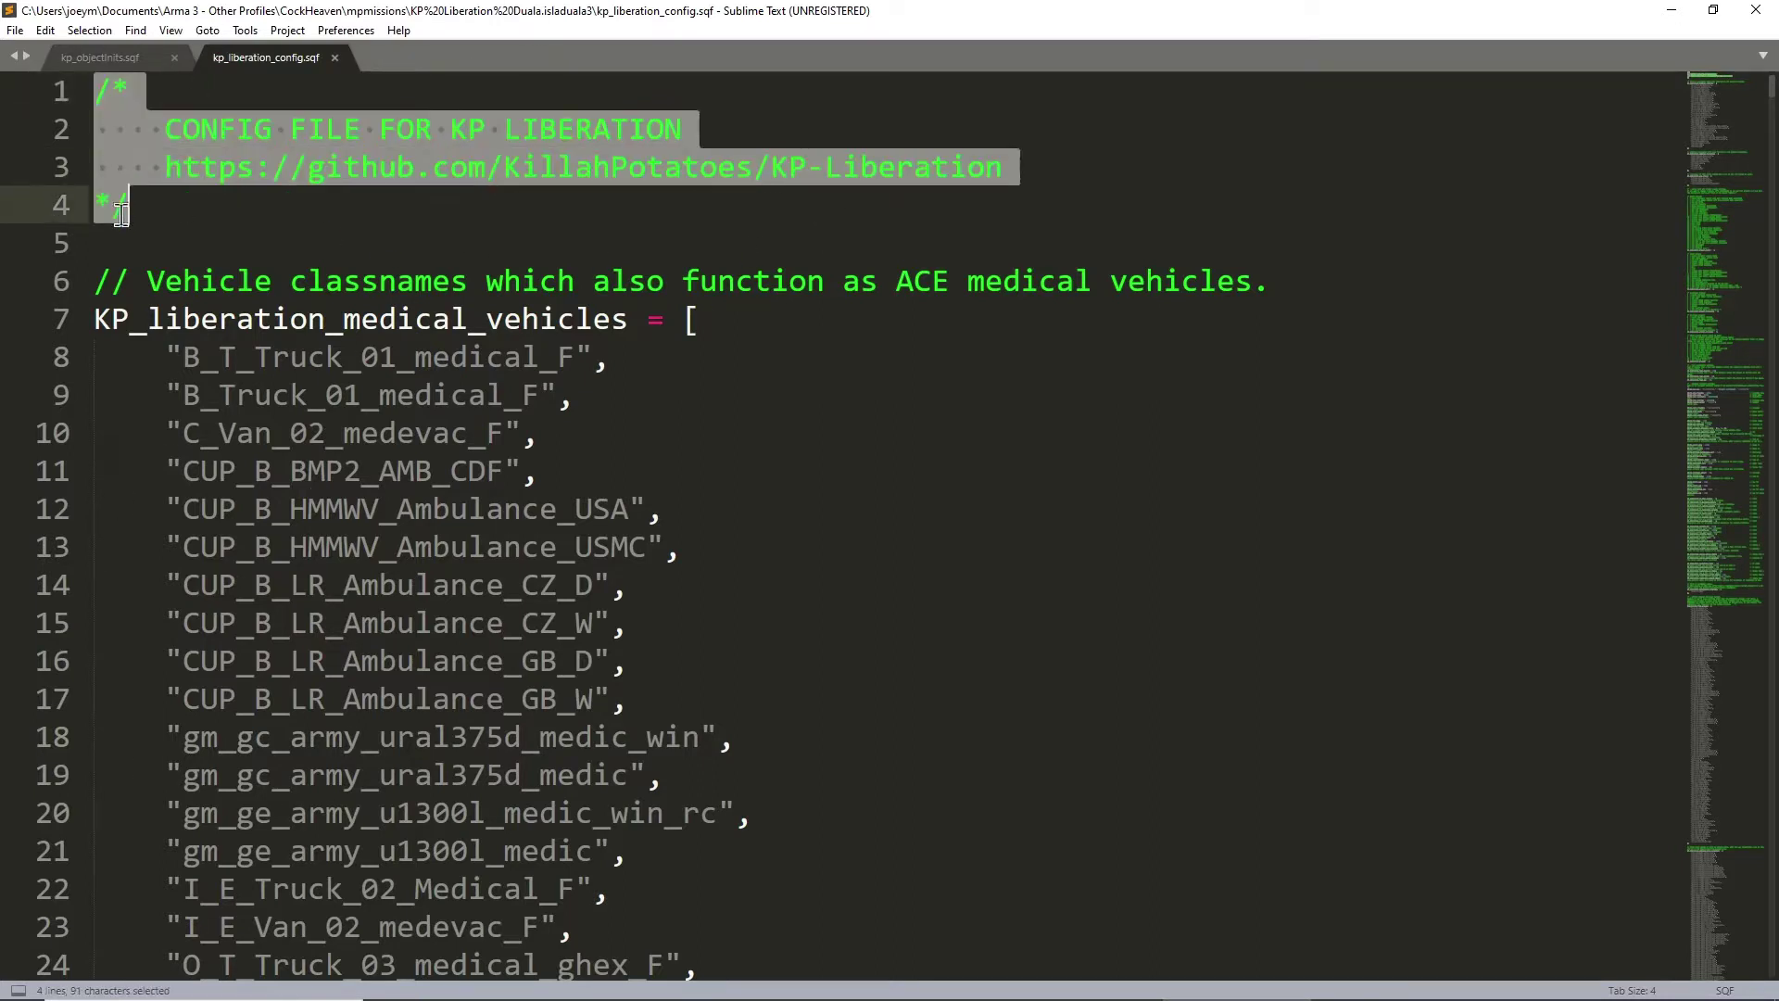
{"action": "left_click", "coordinate": [503, 171]}
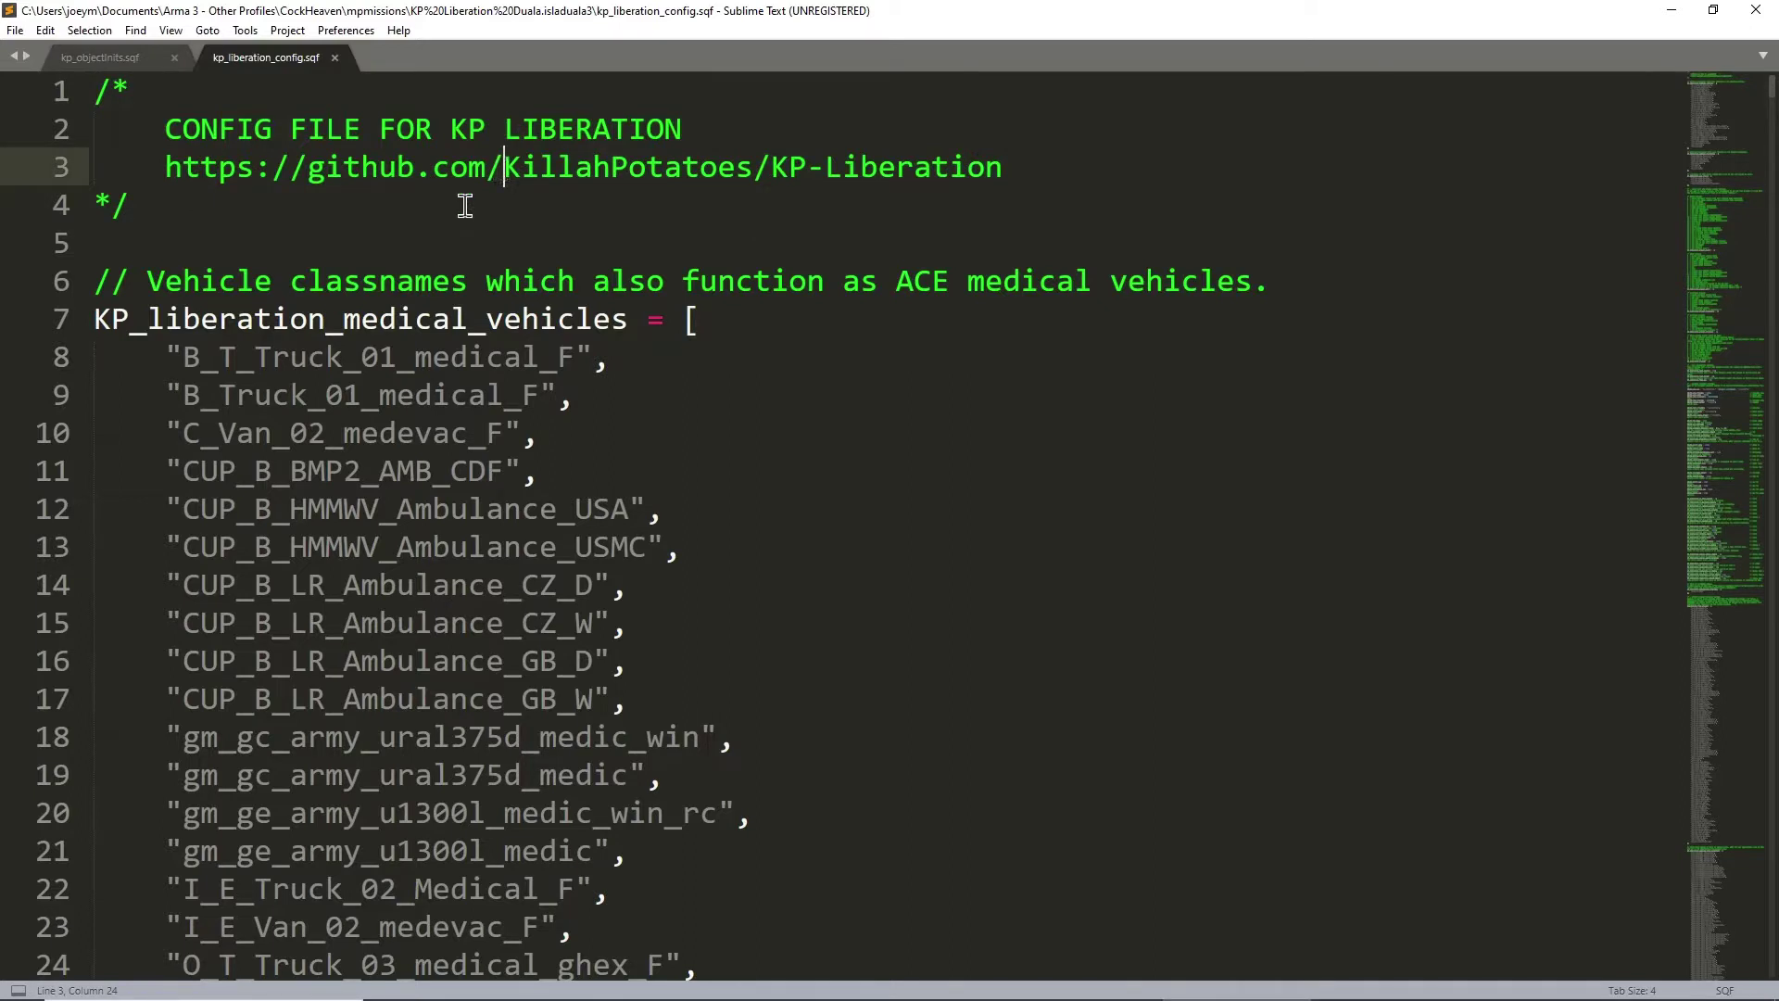
{"action": "left_click", "coordinate": [639, 239]}
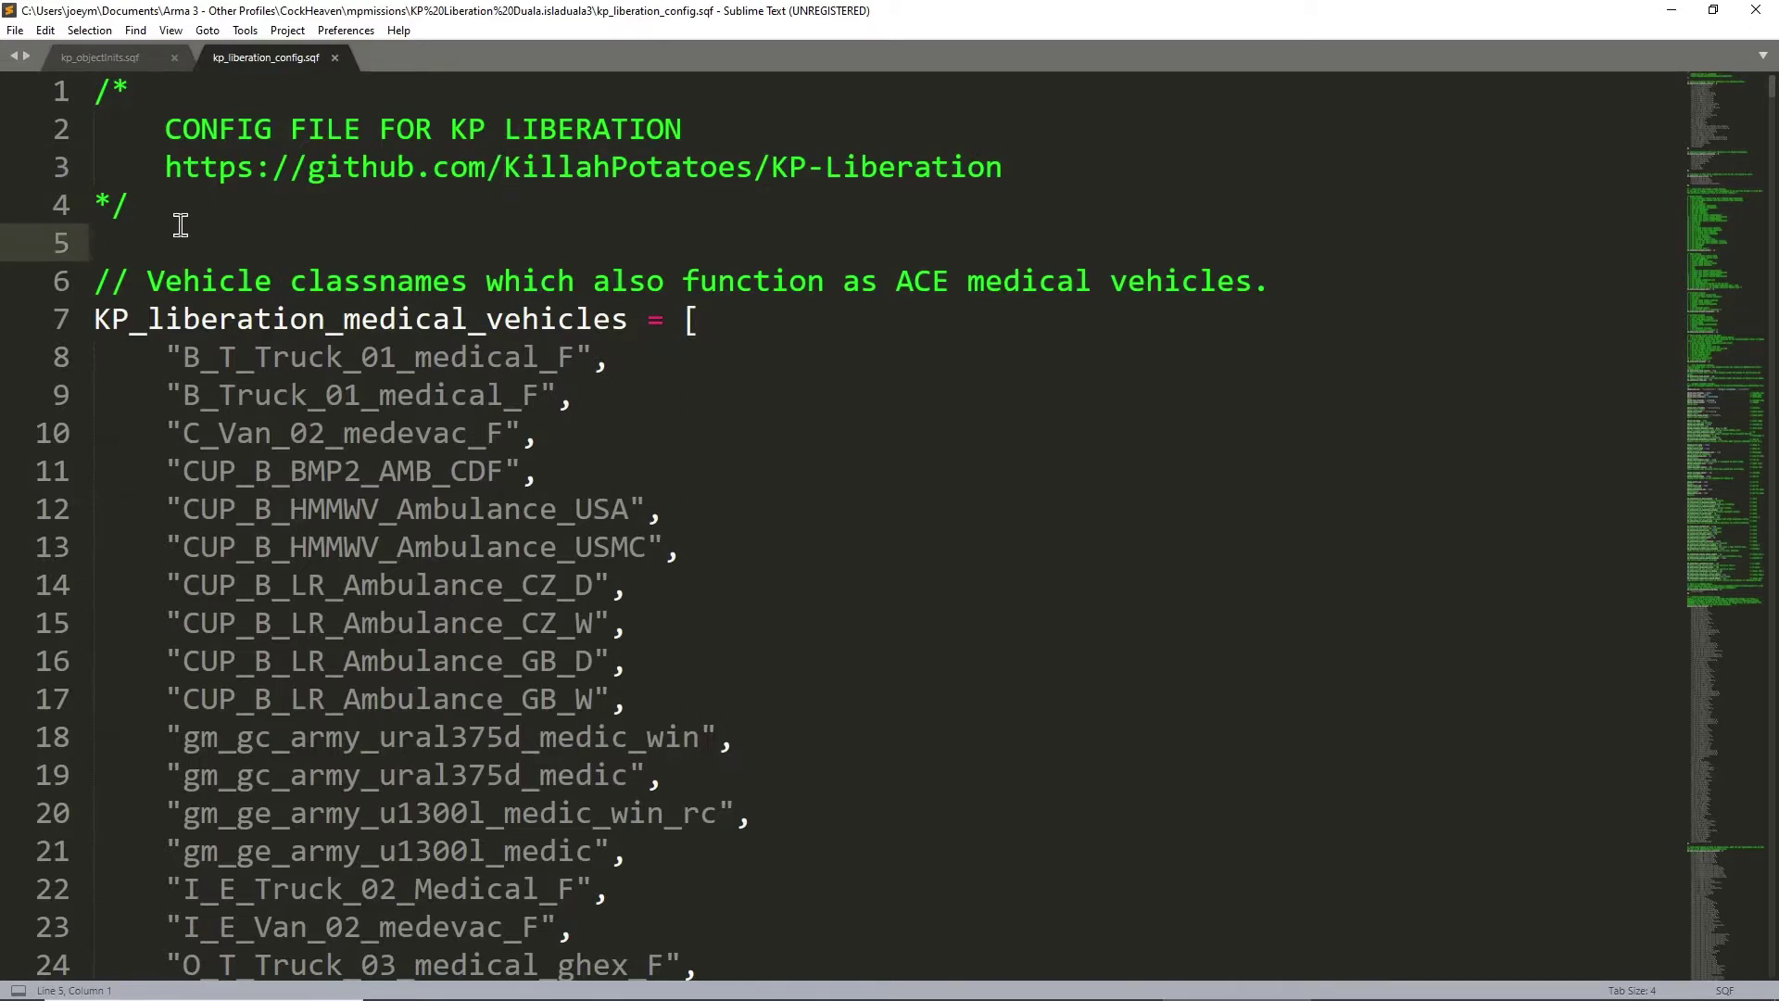
- Examine the ACE medical vehicles comment and the KP_liberation_medical_vehicles variable name beneath it
{"action": "left_click_drag", "start_coordinate": [96, 279], "coordinate": [1319, 274]}
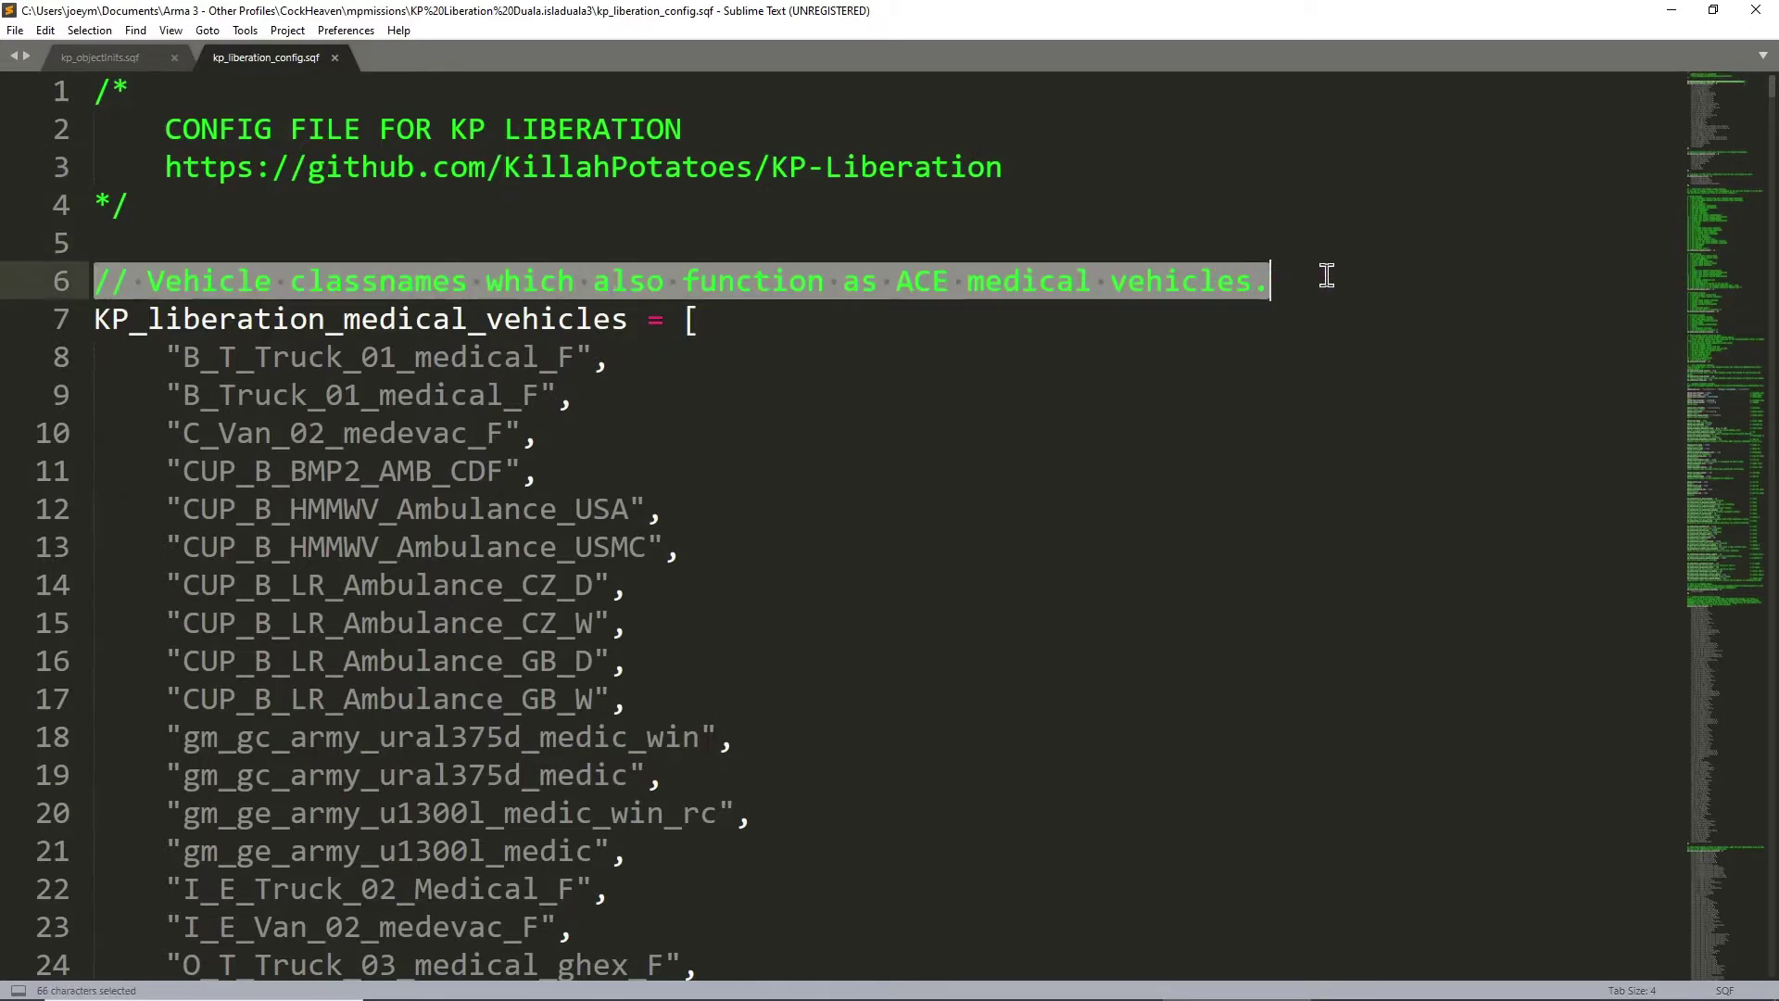
{"action": "left_click", "coordinate": [276, 287]}
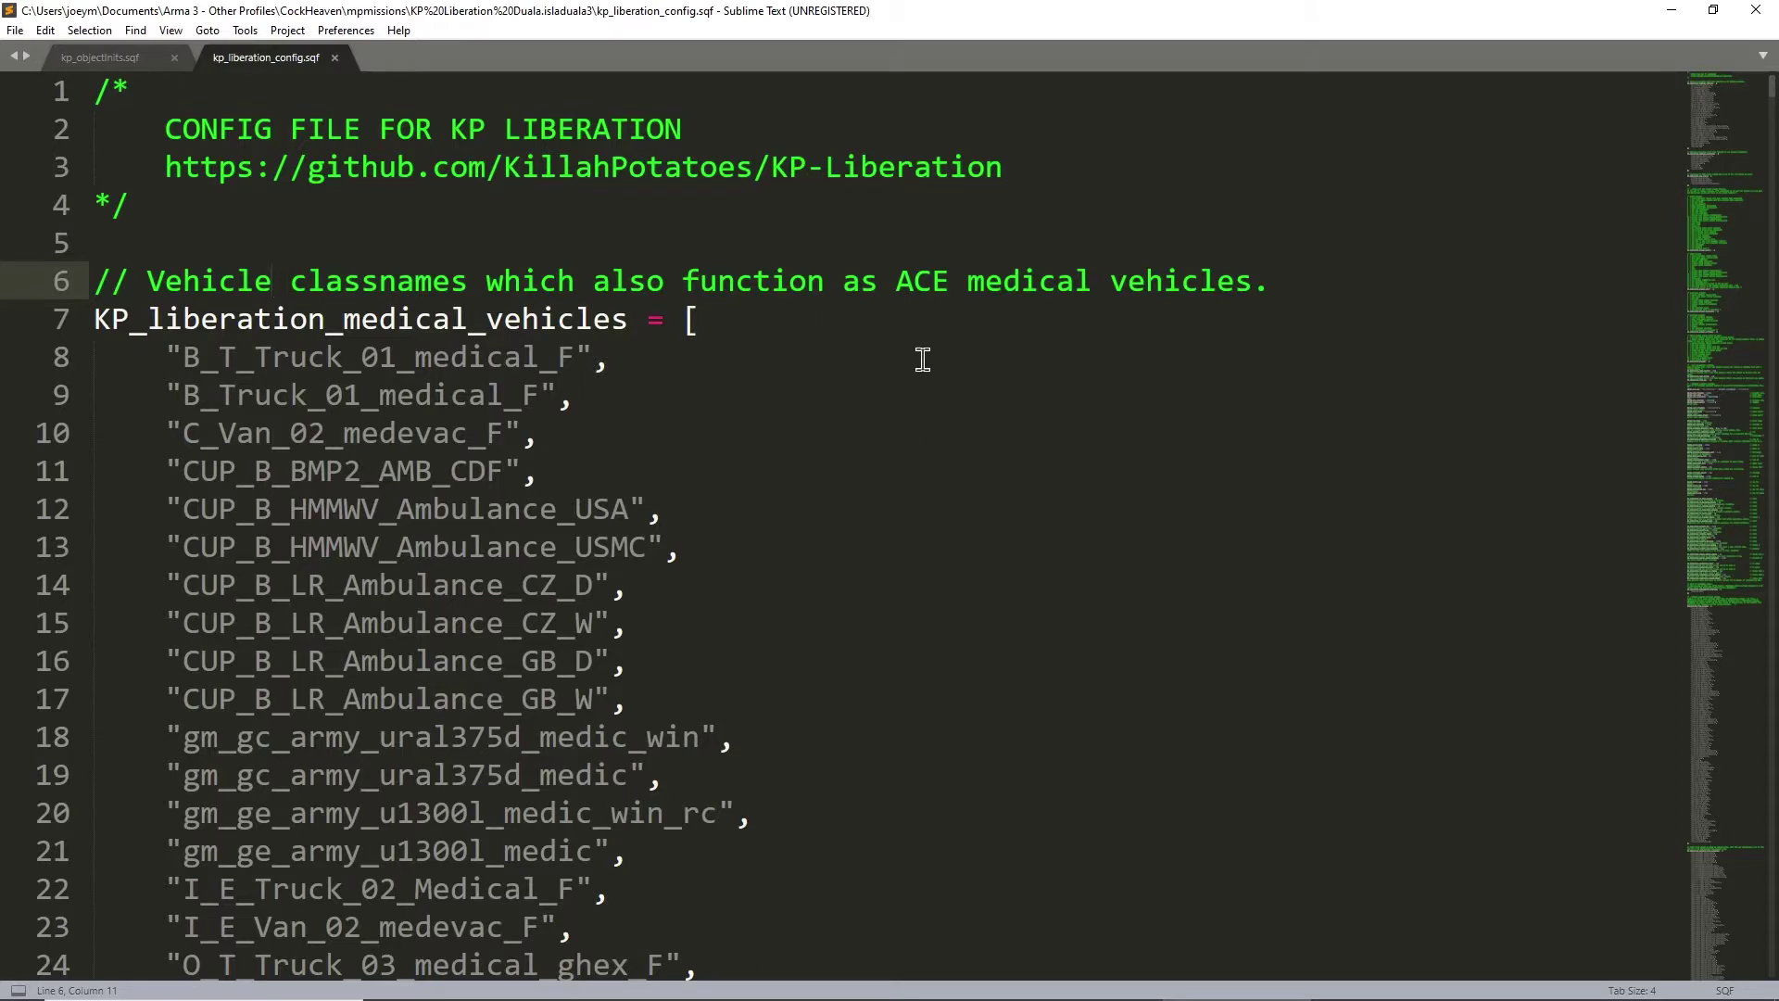
{"action": "left_click", "coordinate": [876, 361]}
{"action": "left_click", "coordinate": [488, 320]}
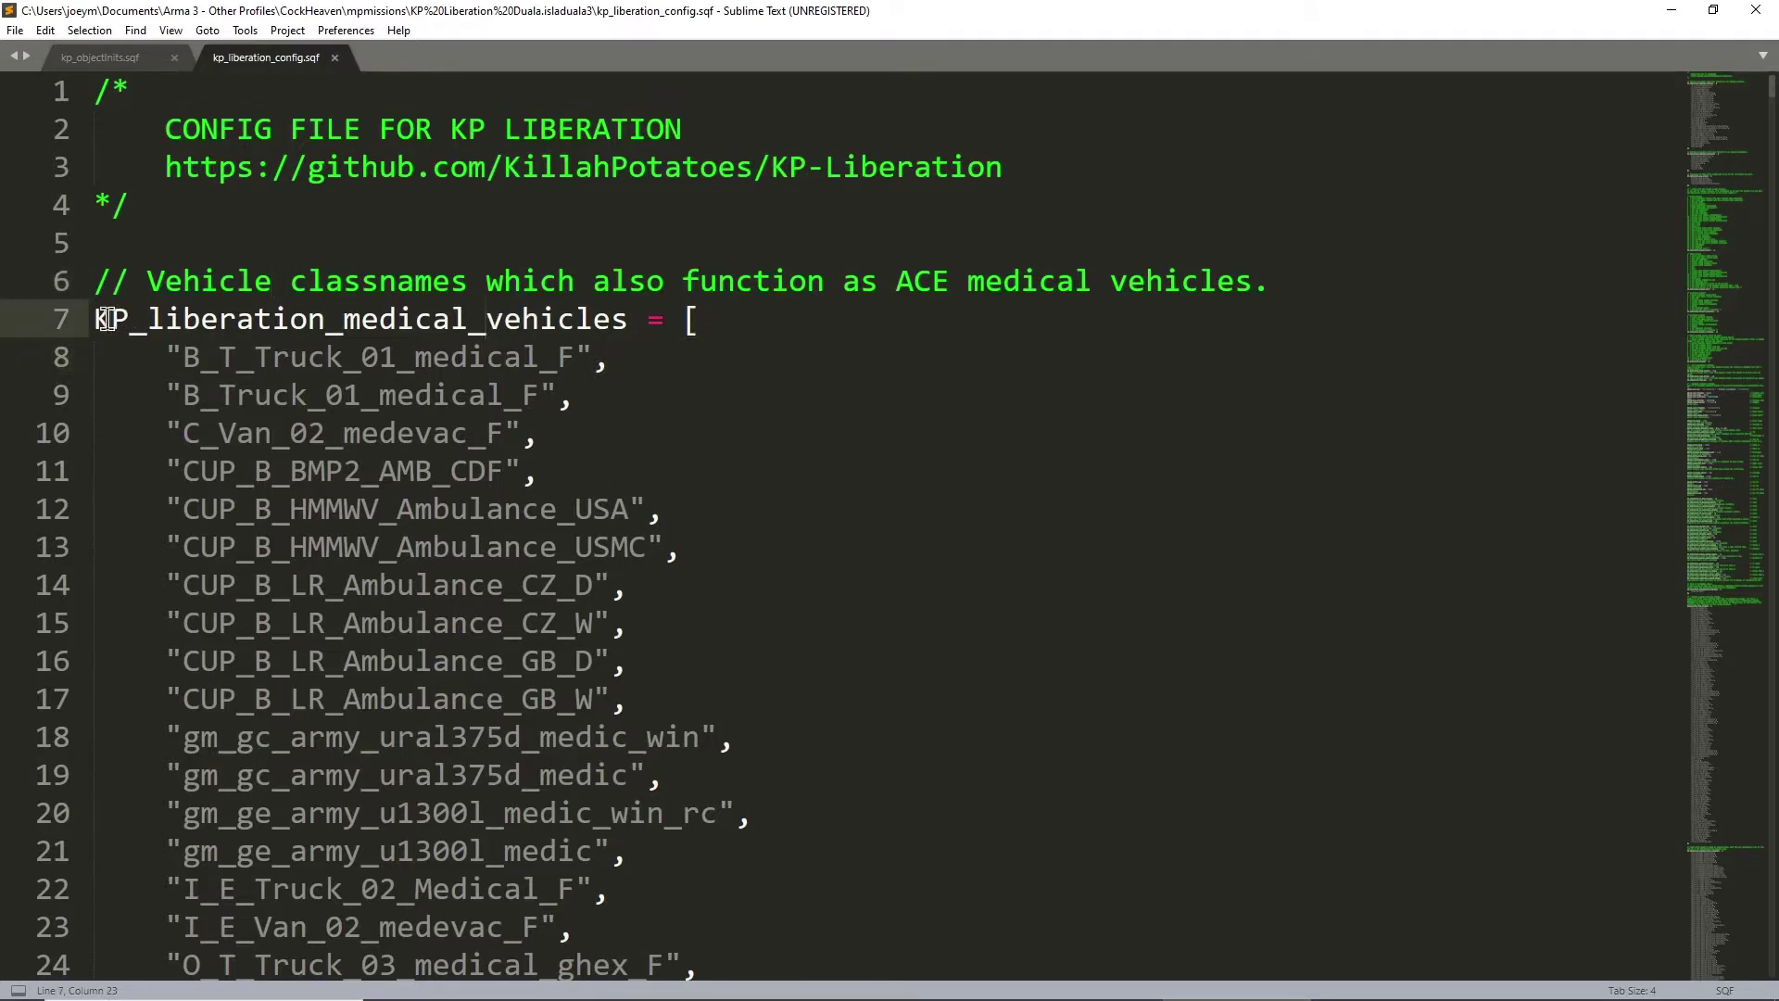
{"action": "left_click_drag", "start_coordinate": [112, 319], "coordinate": [210, 345]}
{"action": "left_click", "coordinate": [363, 319]}
{"action": "left_click_drag", "start_coordinate": [100, 319], "coordinate": [629, 319]}
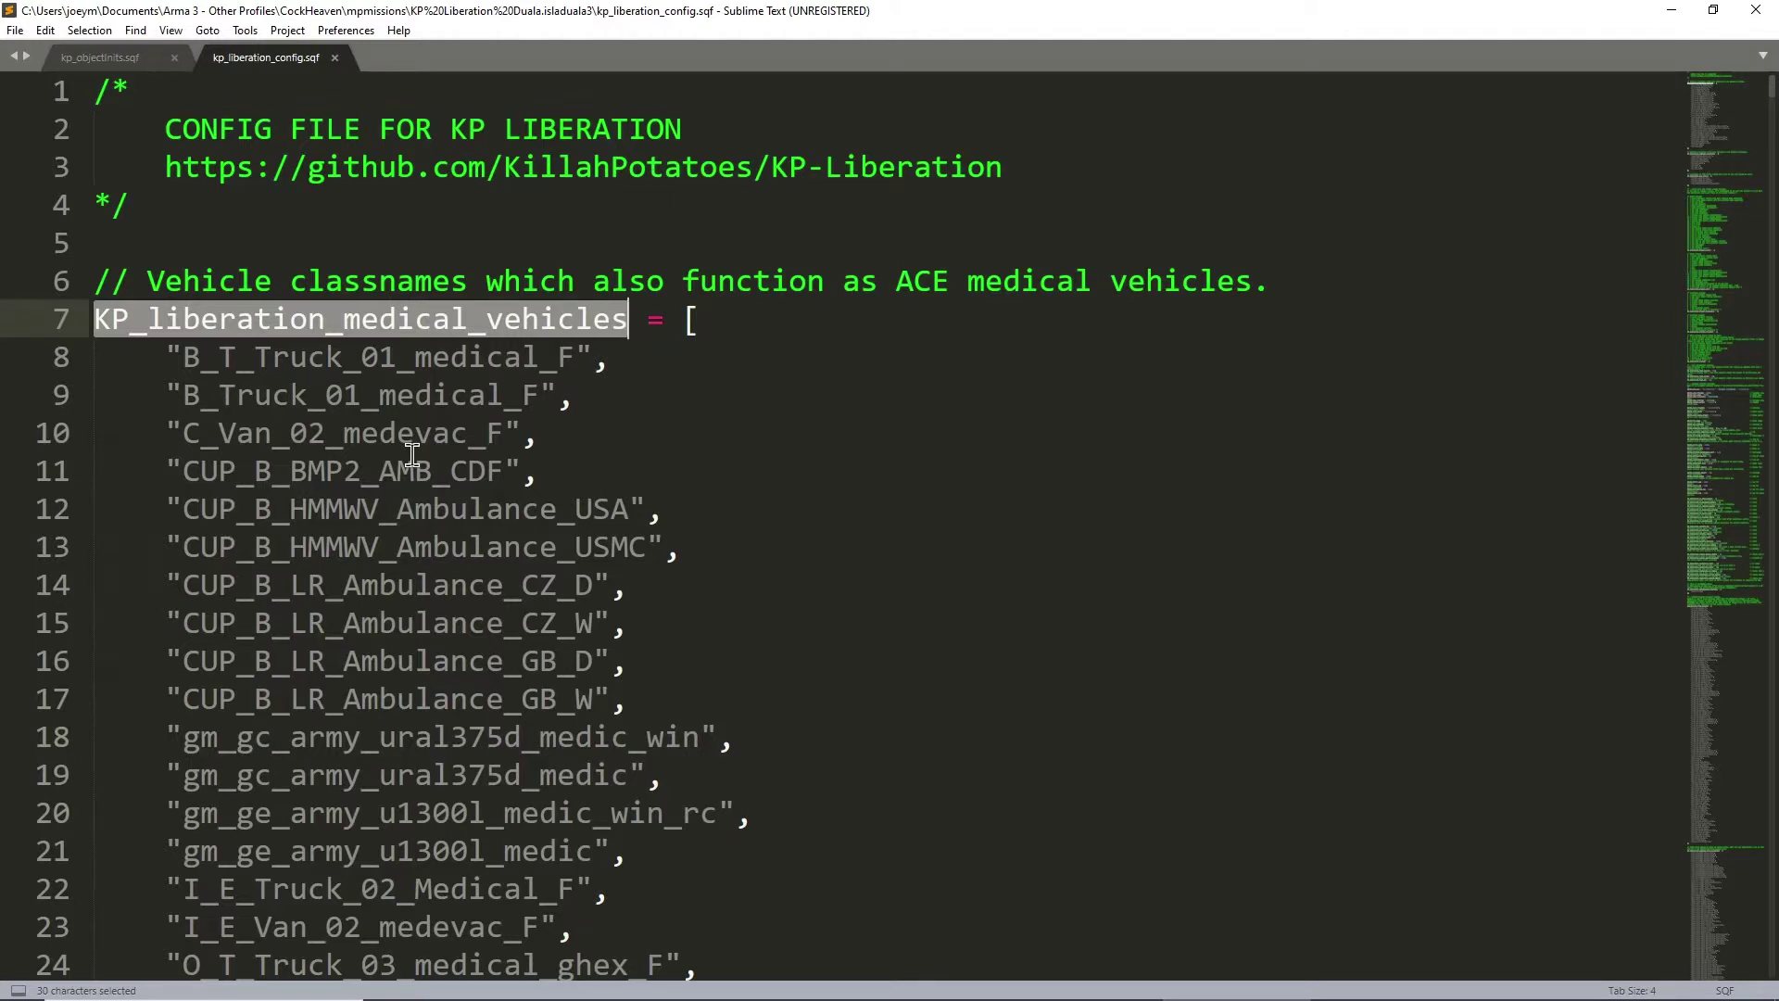
- Examine the CUP_B_HMMWV_Ambulance_USA classname entry in the medical vehicles array
{"action": "double_click", "coordinate": [494, 512]}
{"action": "left_click", "coordinate": [547, 525]}
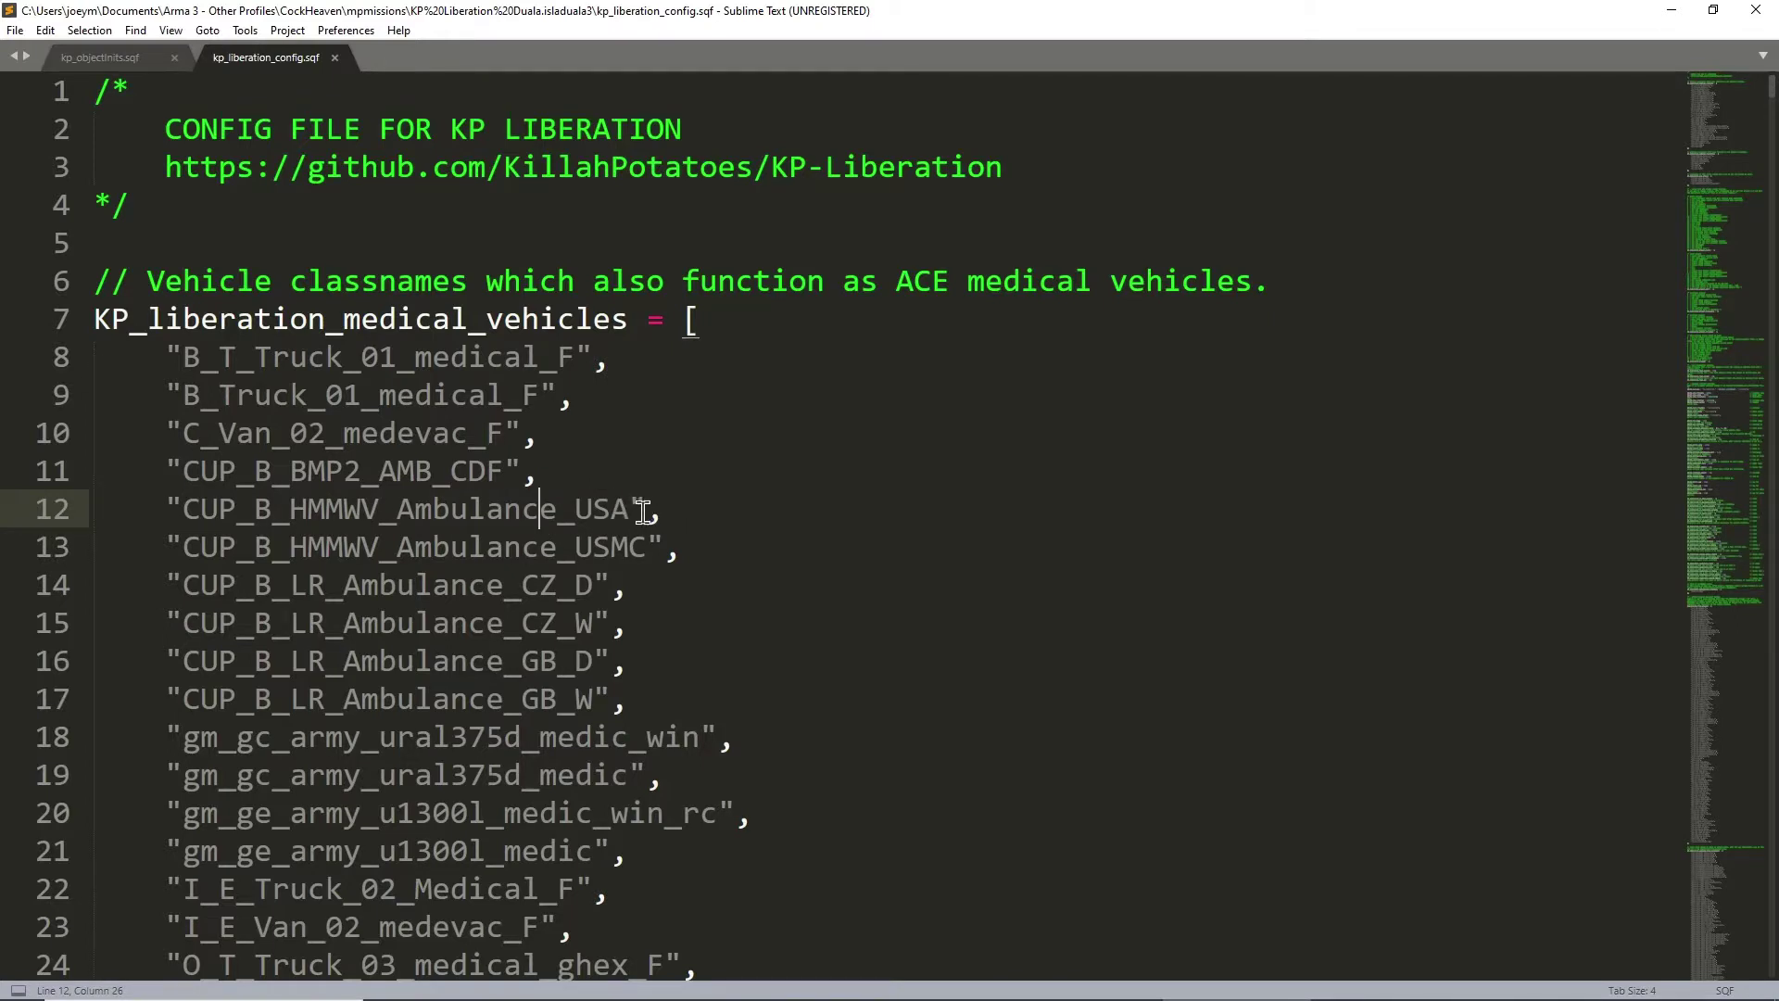
{"action": "left_click_drag", "start_coordinate": [630, 508], "coordinate": [191, 508]}
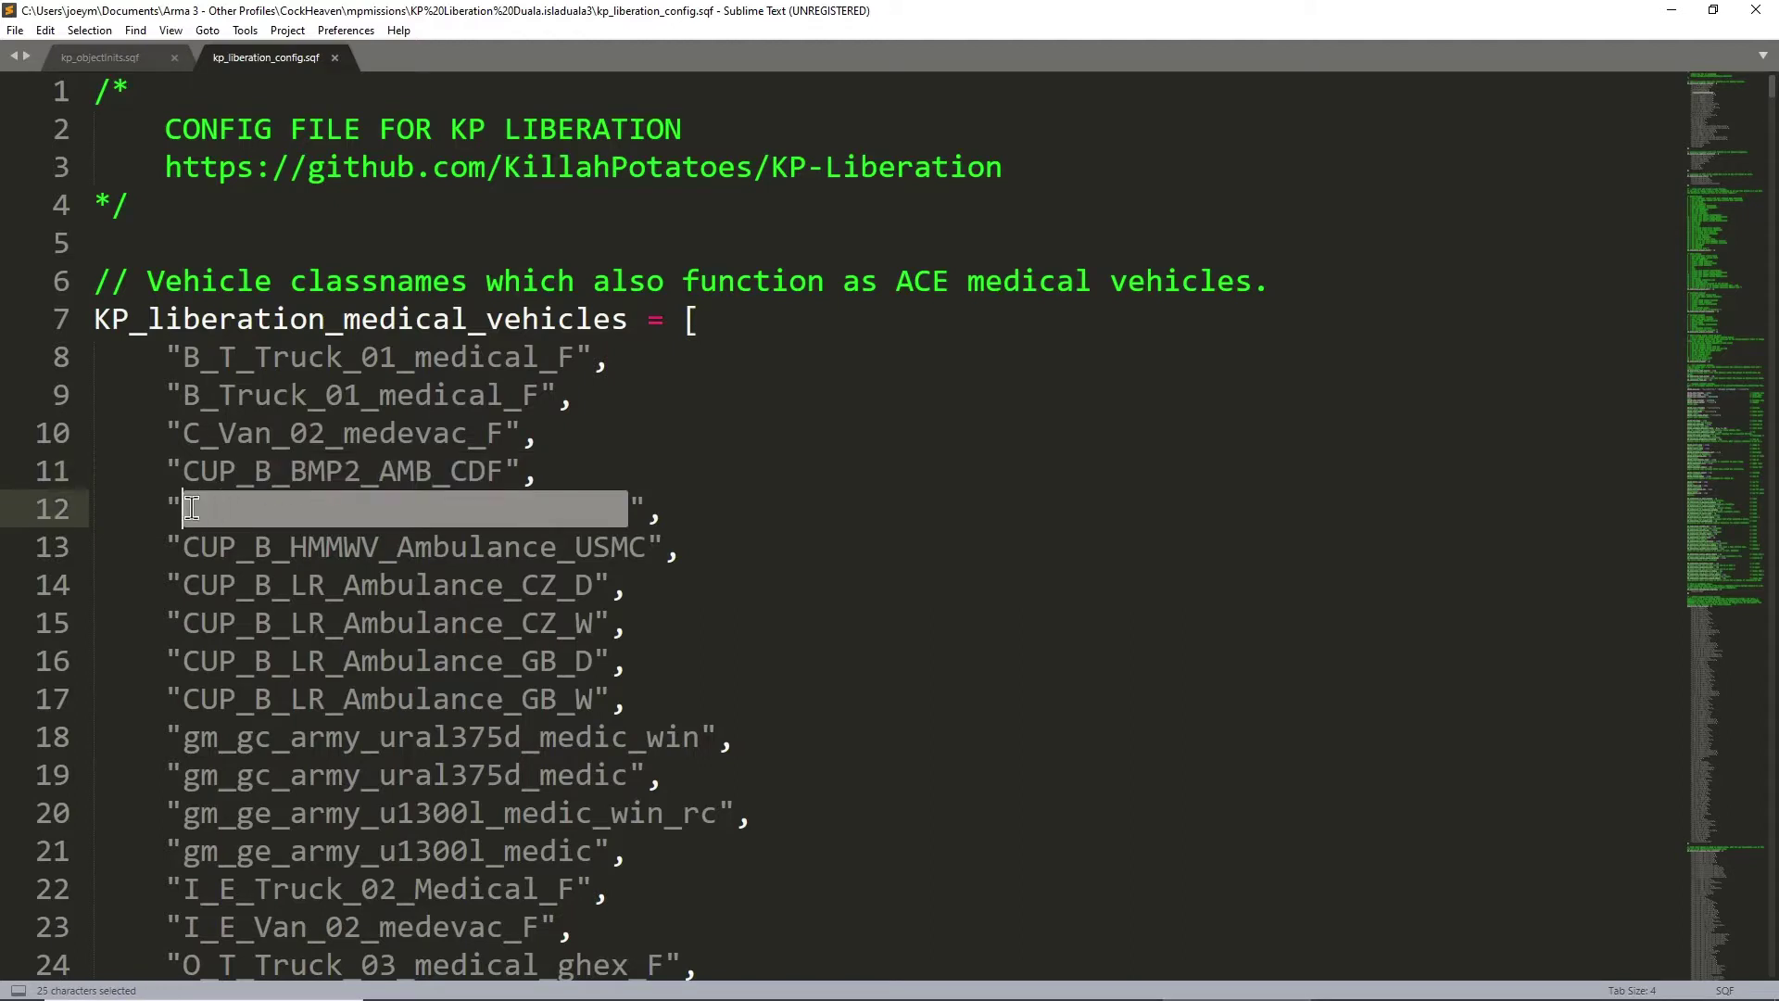
{"action": "left_click", "coordinate": [378, 515]}
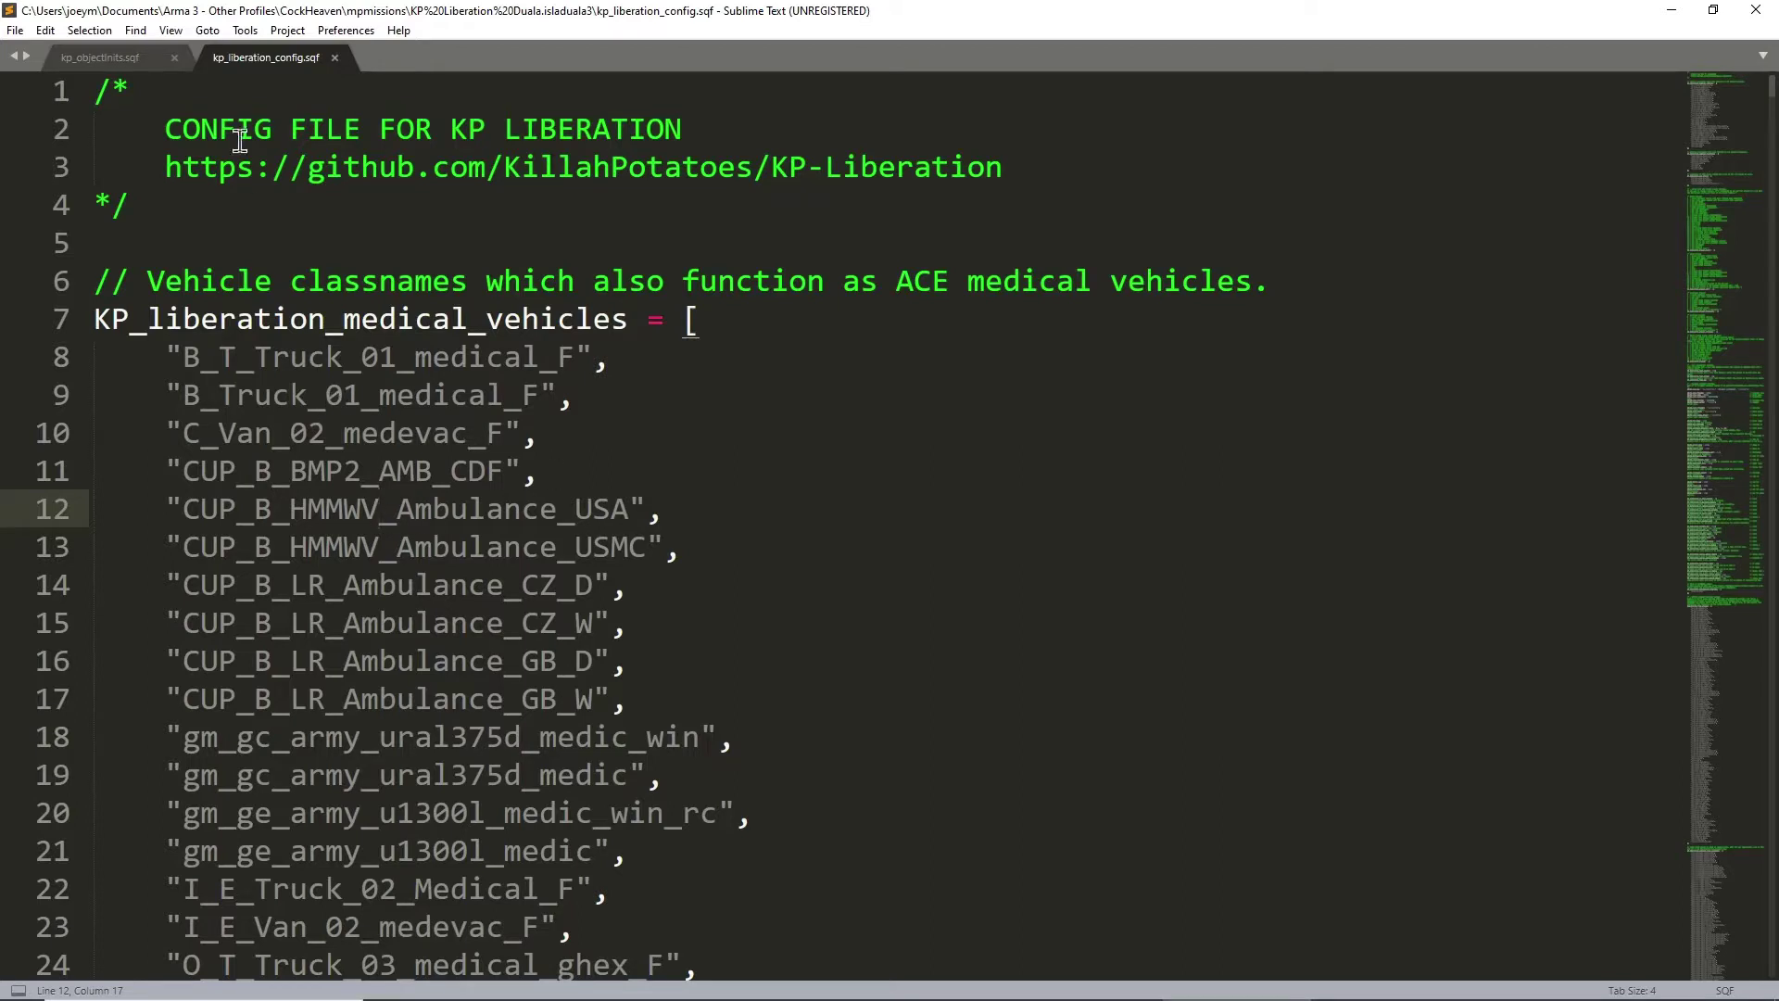
- Find KP_liberation_medical_vehicles in kp_objectInits.sqf and examine the setVariable call that uses it
{"action": "left_click", "coordinate": [136, 310]}
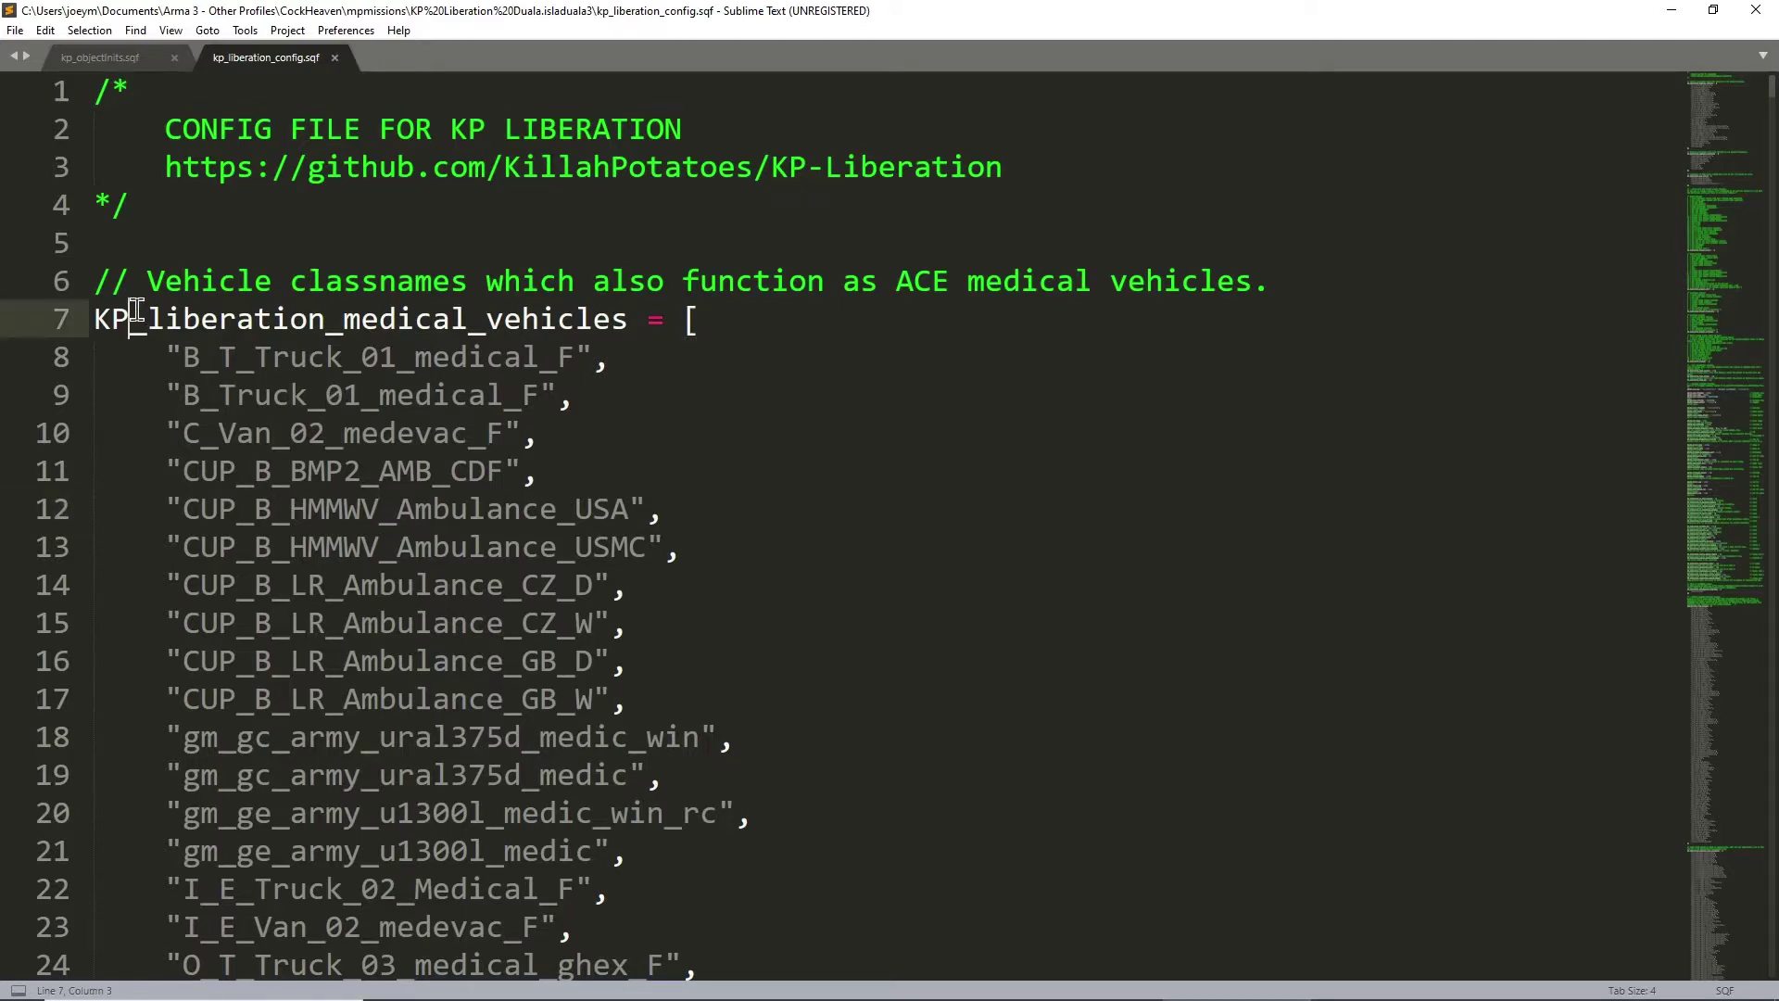
{"action": "double_click", "coordinate": [195, 320]}
{"action": "left_click", "coordinate": [130, 57]}
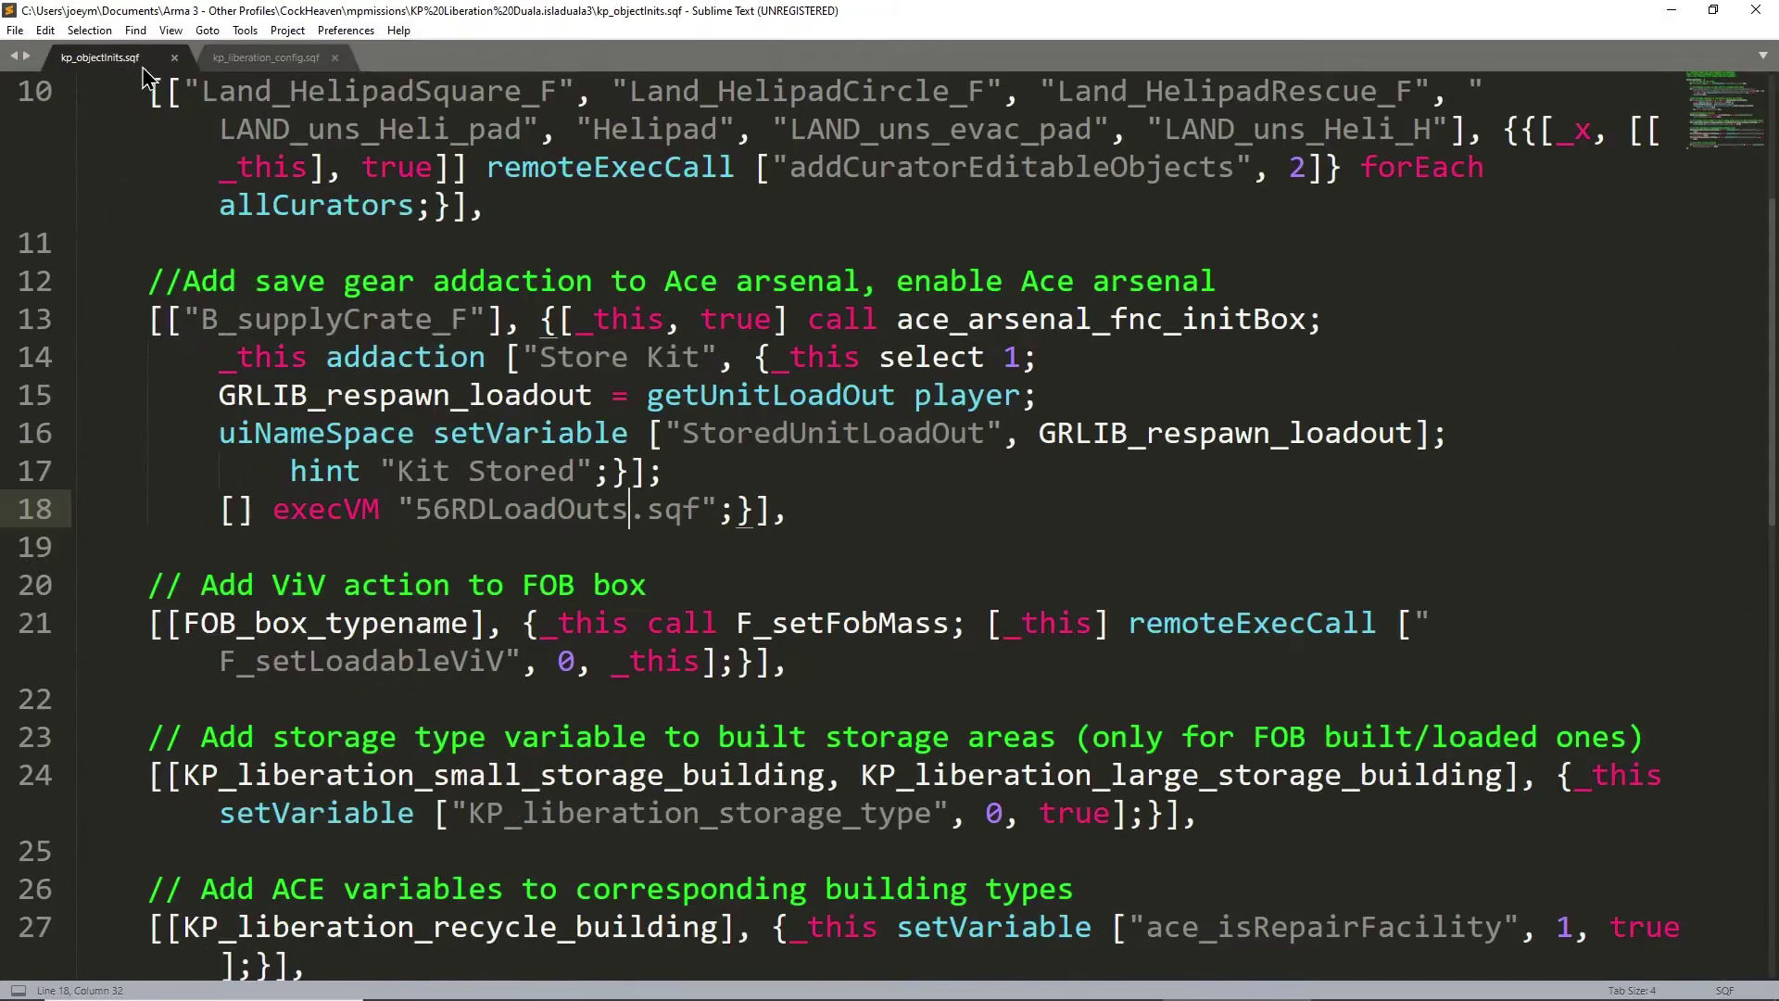
{"action": "scroll", "coordinate": [485, 434], "scroll_direction": "down", "scroll_amount": 1}
{"action": "scroll", "coordinate": [486, 433], "scroll_direction": "down", "scroll_amount": 5}
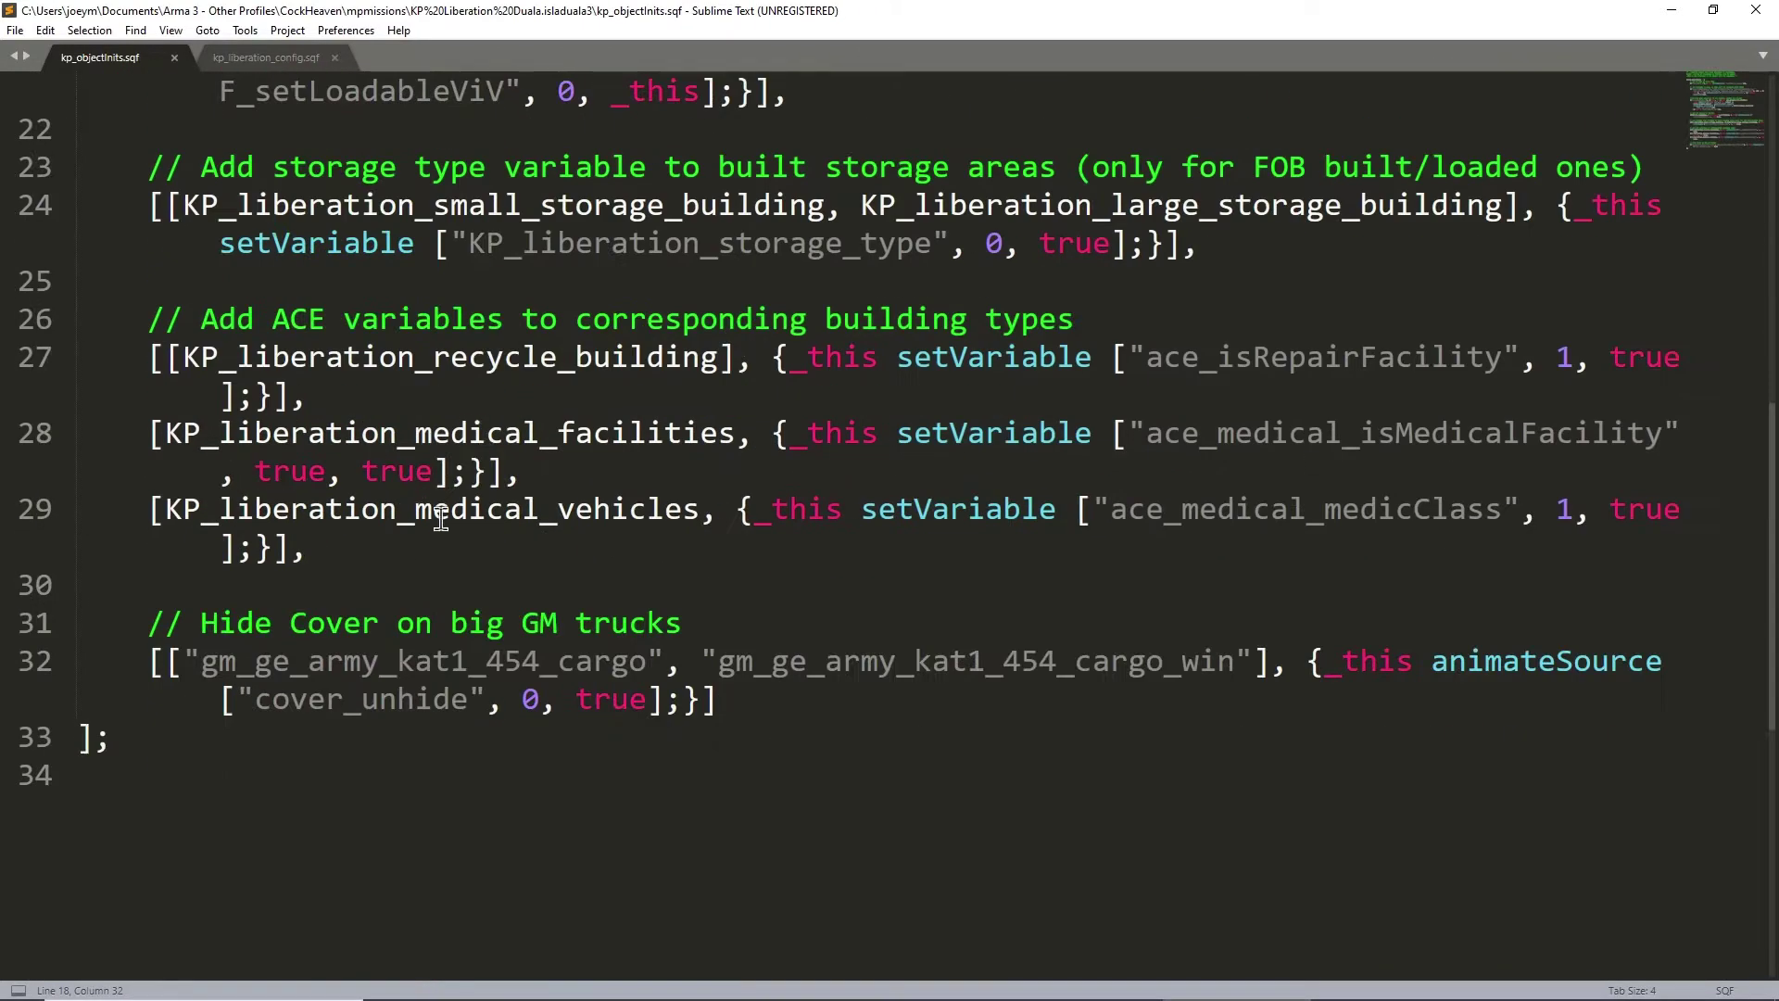
{"action": "left_click_drag", "start_coordinate": [163, 510], "coordinate": [701, 514]}
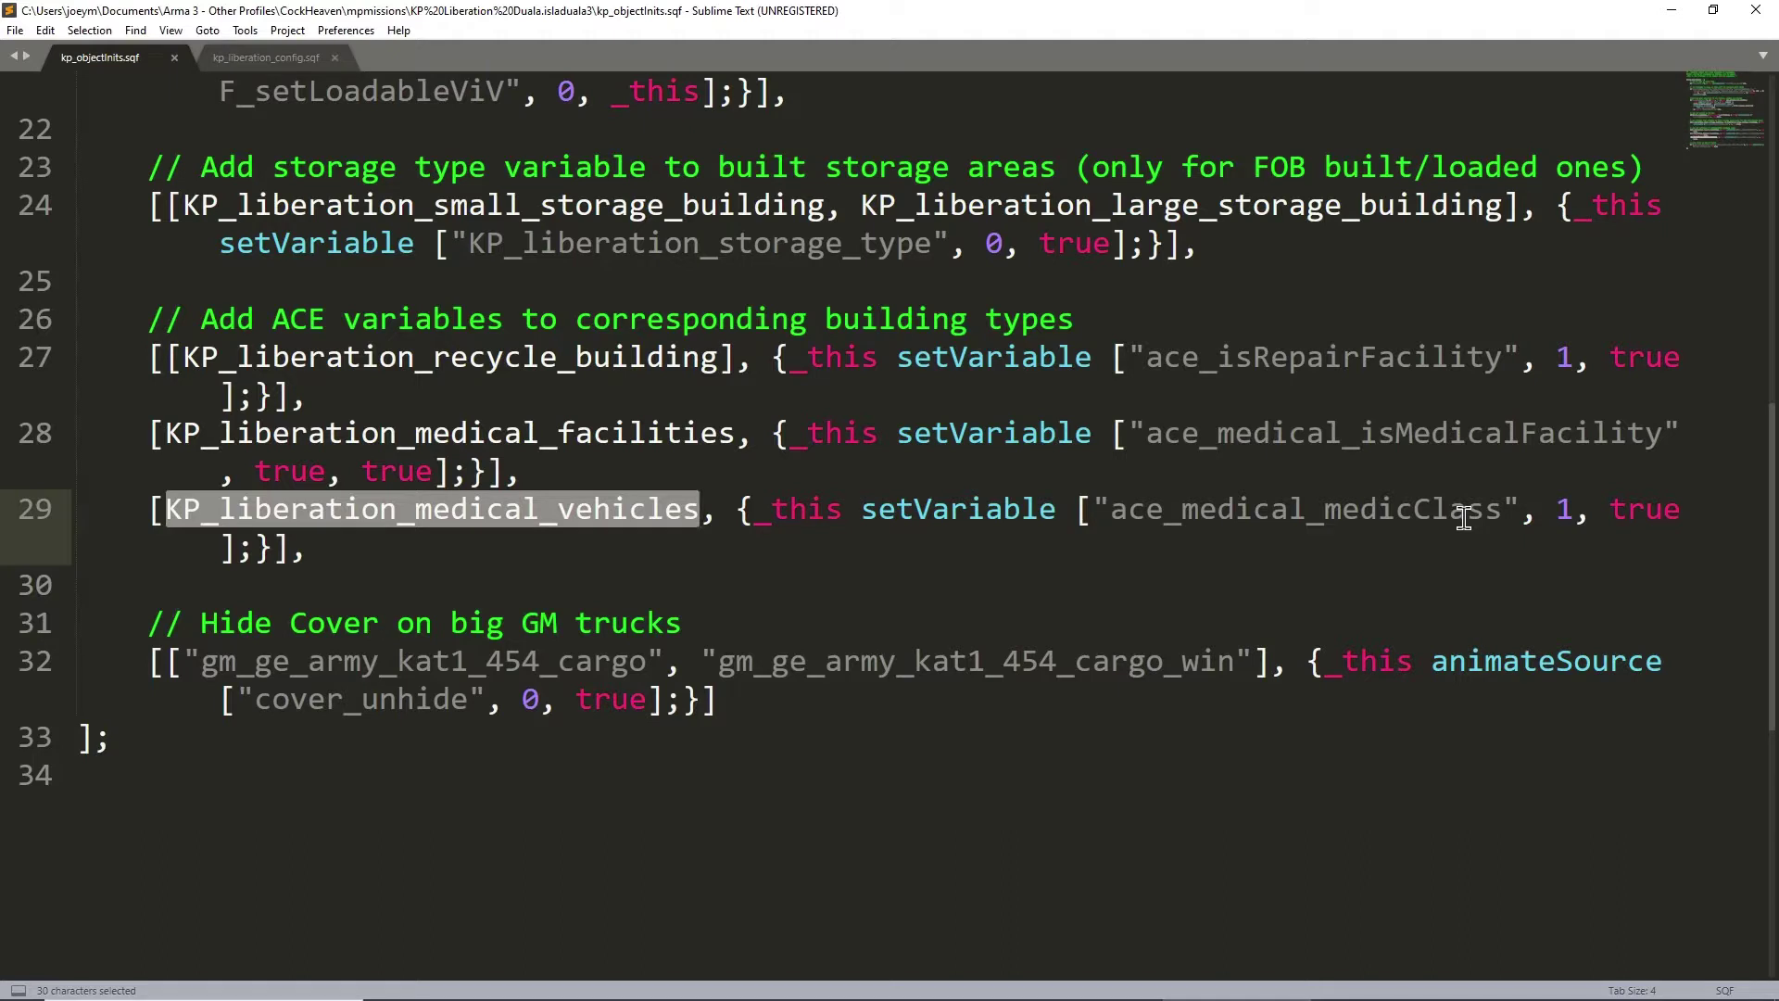
{"action": "left_click", "coordinate": [951, 515]}
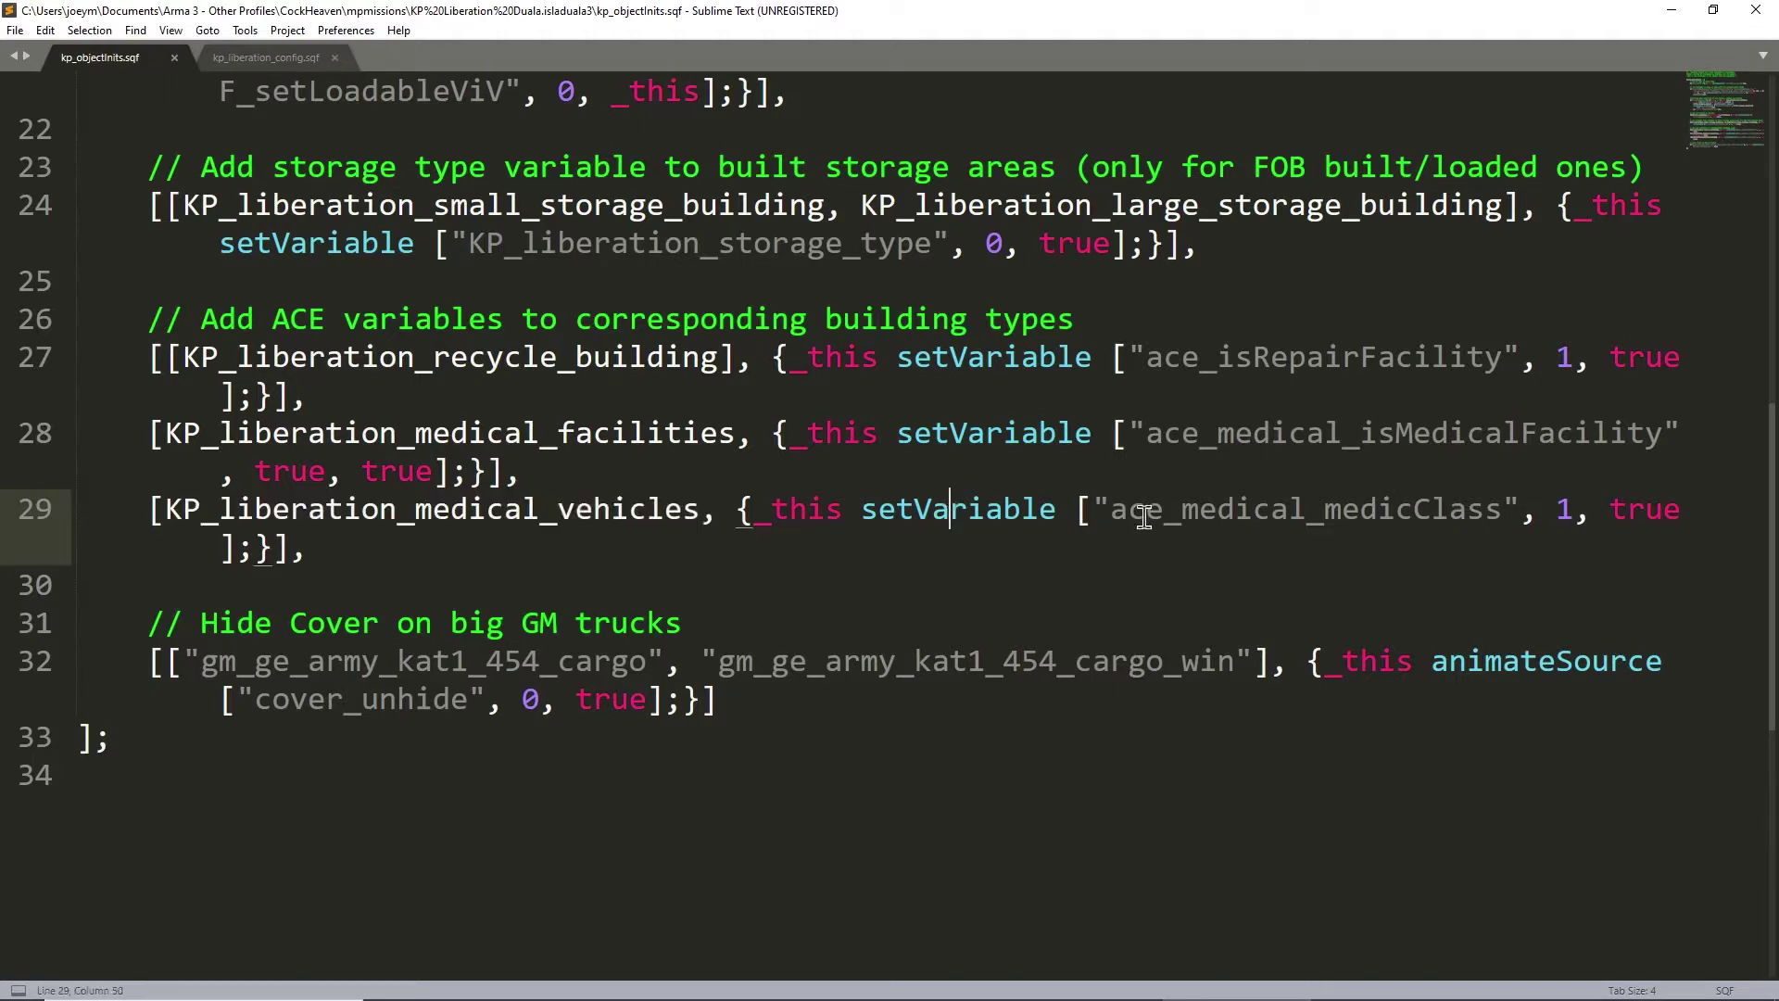
- Return to kp_liberation_config.sqf and review the whole list of medical vehicle classnames
{"action": "left_click", "coordinate": [283, 71]}
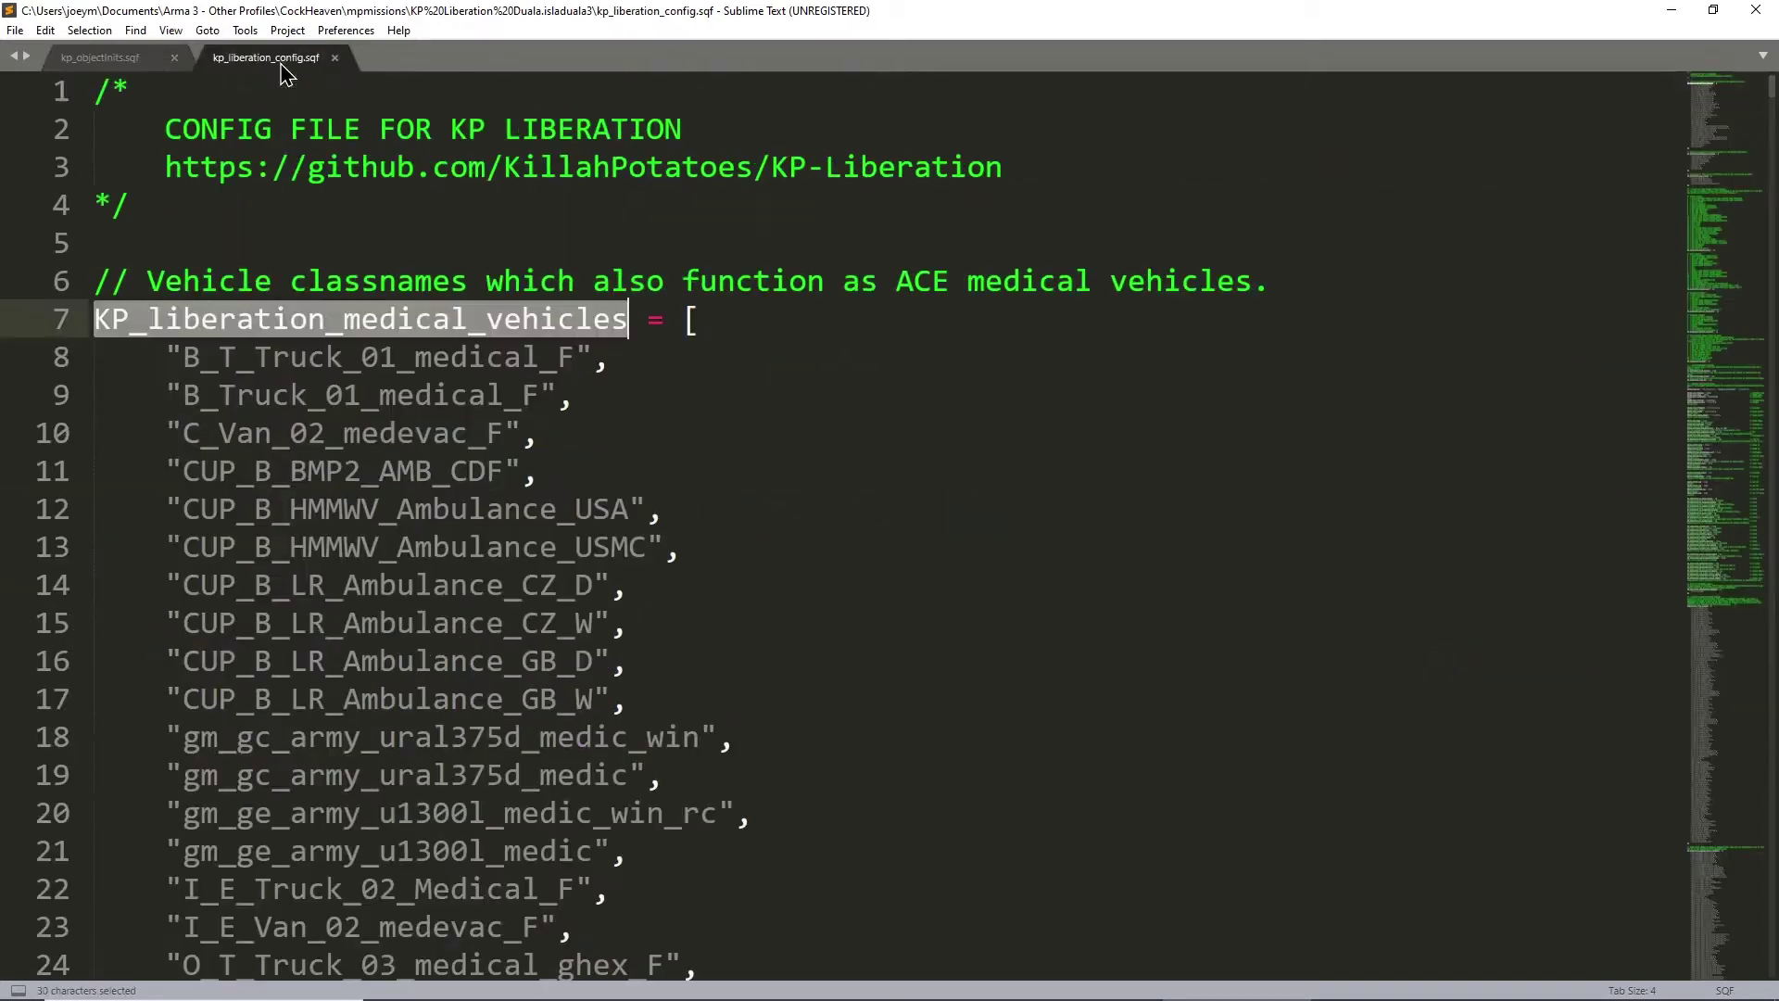
{"action": "left_click", "coordinate": [676, 419]}
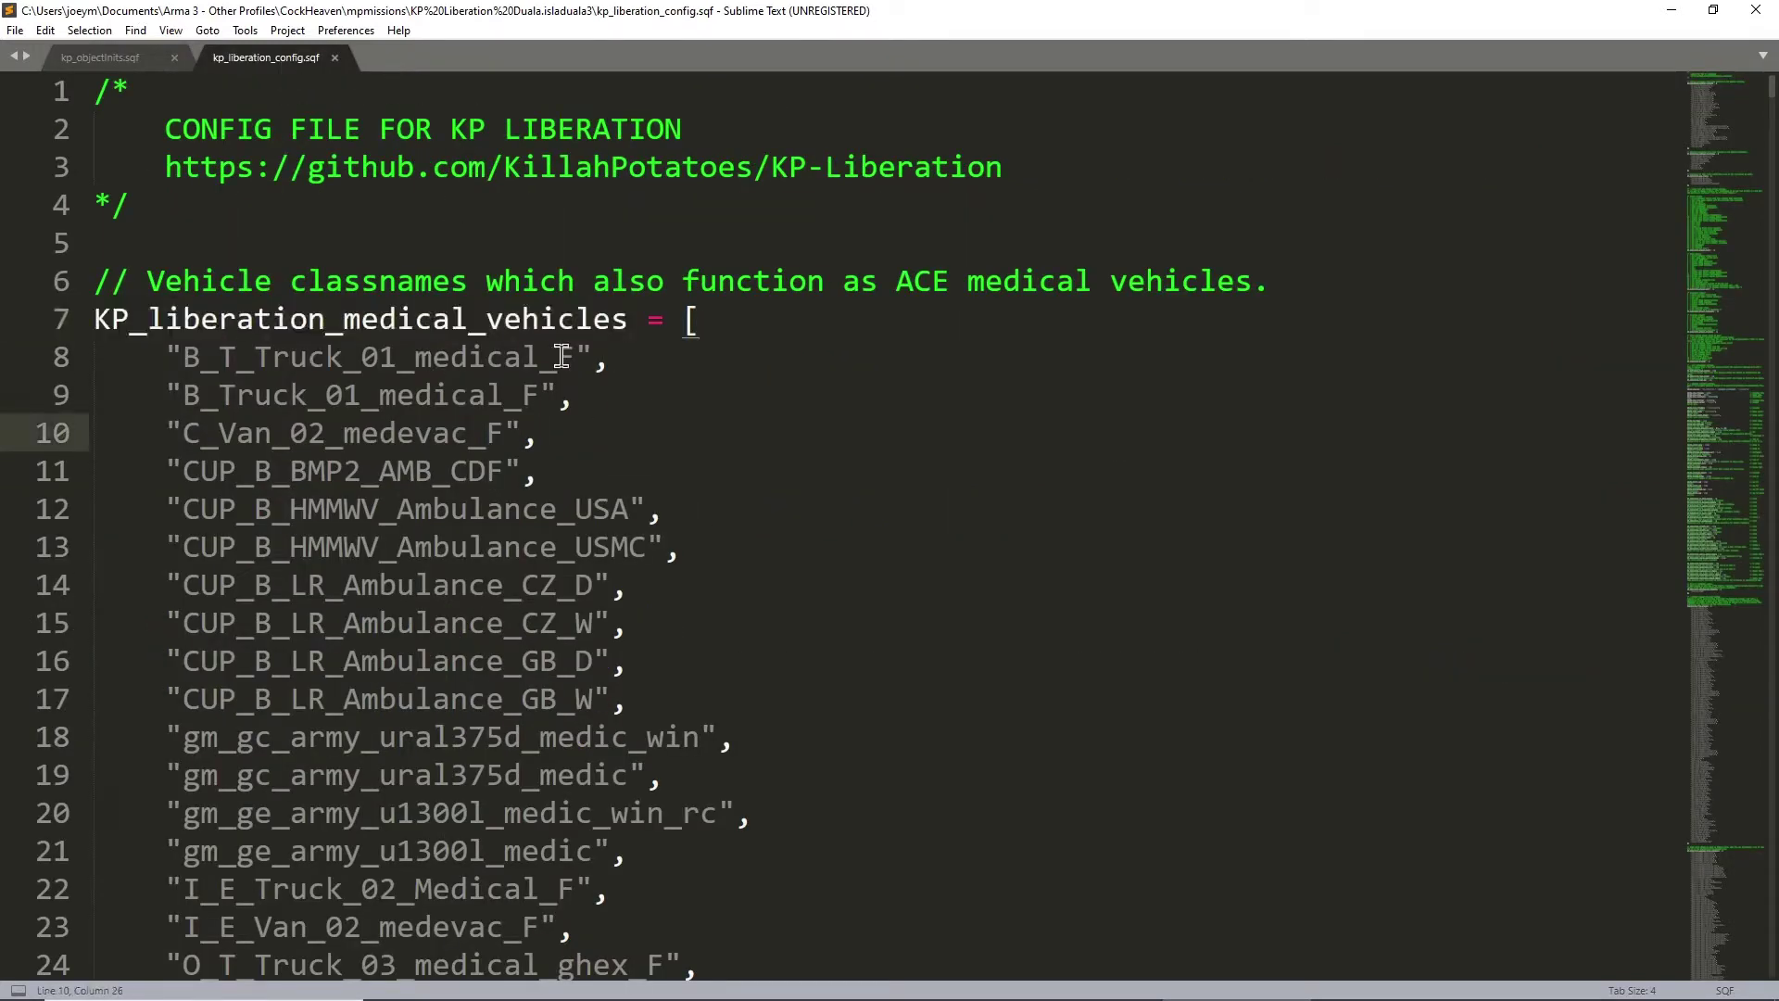
{"action": "left_click", "coordinate": [654, 382]}
{"action": "scroll", "coordinate": [403, 435], "scroll_direction": "down", "scroll_amount": 5}
{"action": "scroll", "coordinate": [489, 559], "scroll_direction": "down", "scroll_amount": 5}
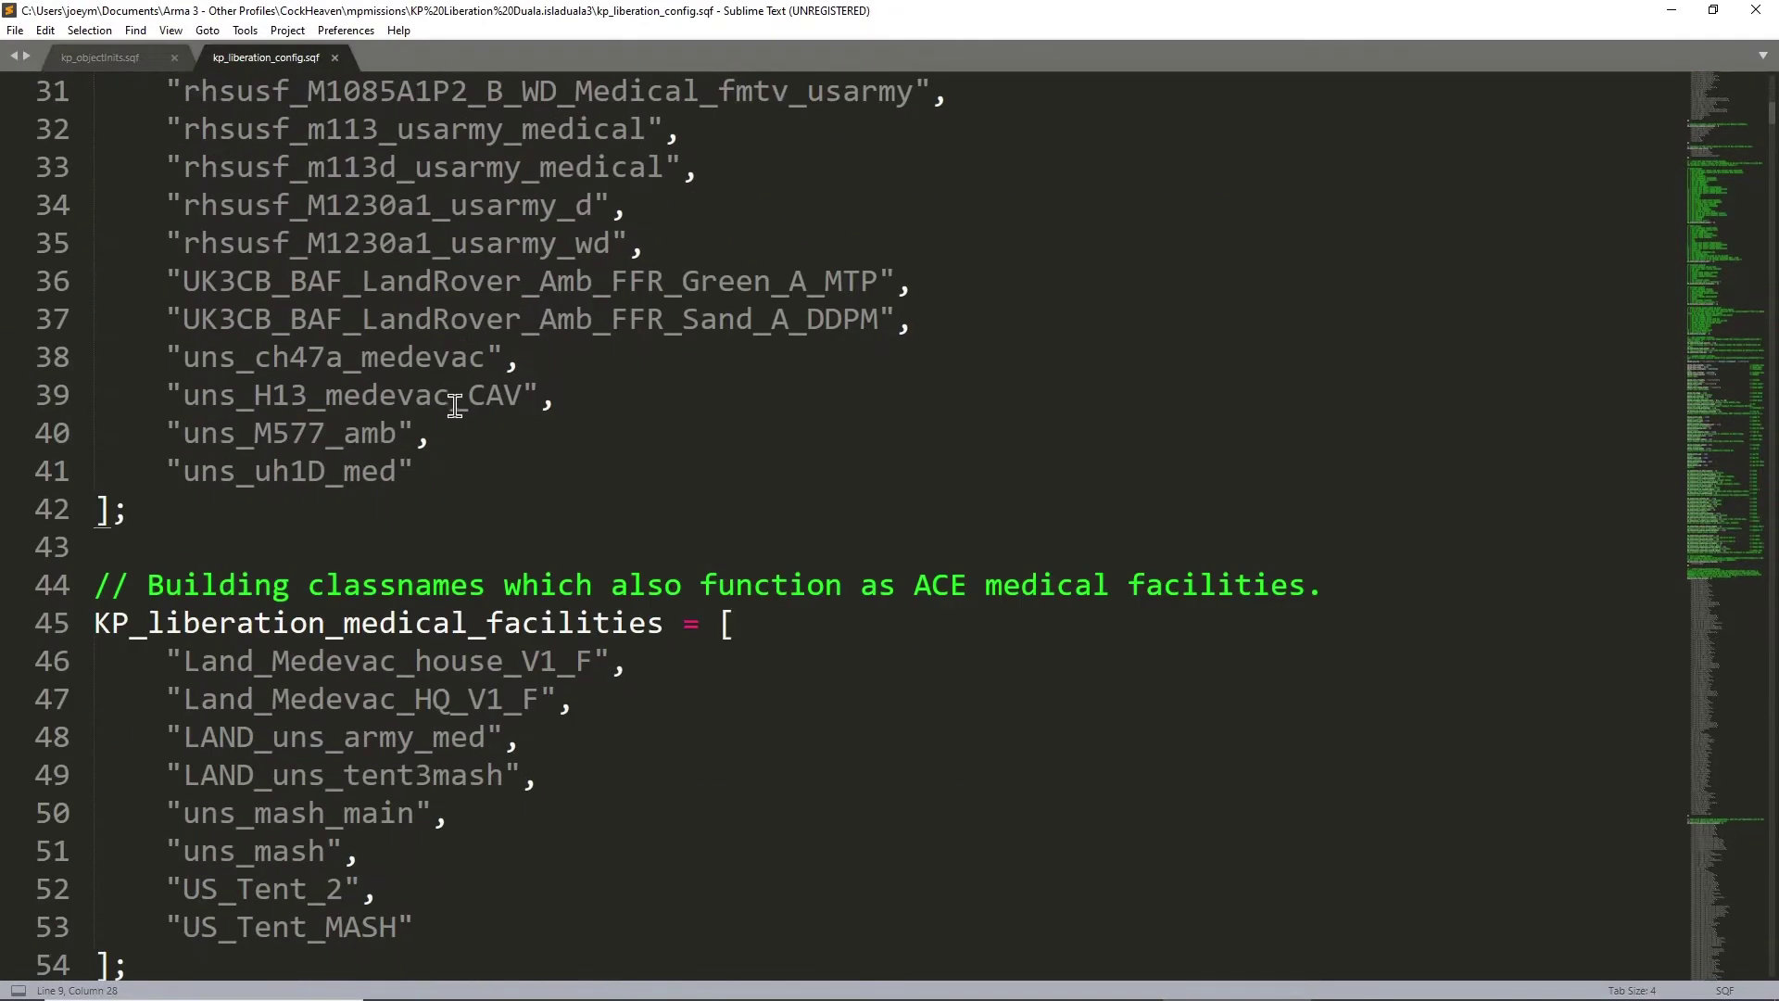
{"action": "scroll", "coordinate": [352, 427], "scroll_direction": "up", "scroll_amount": 10}
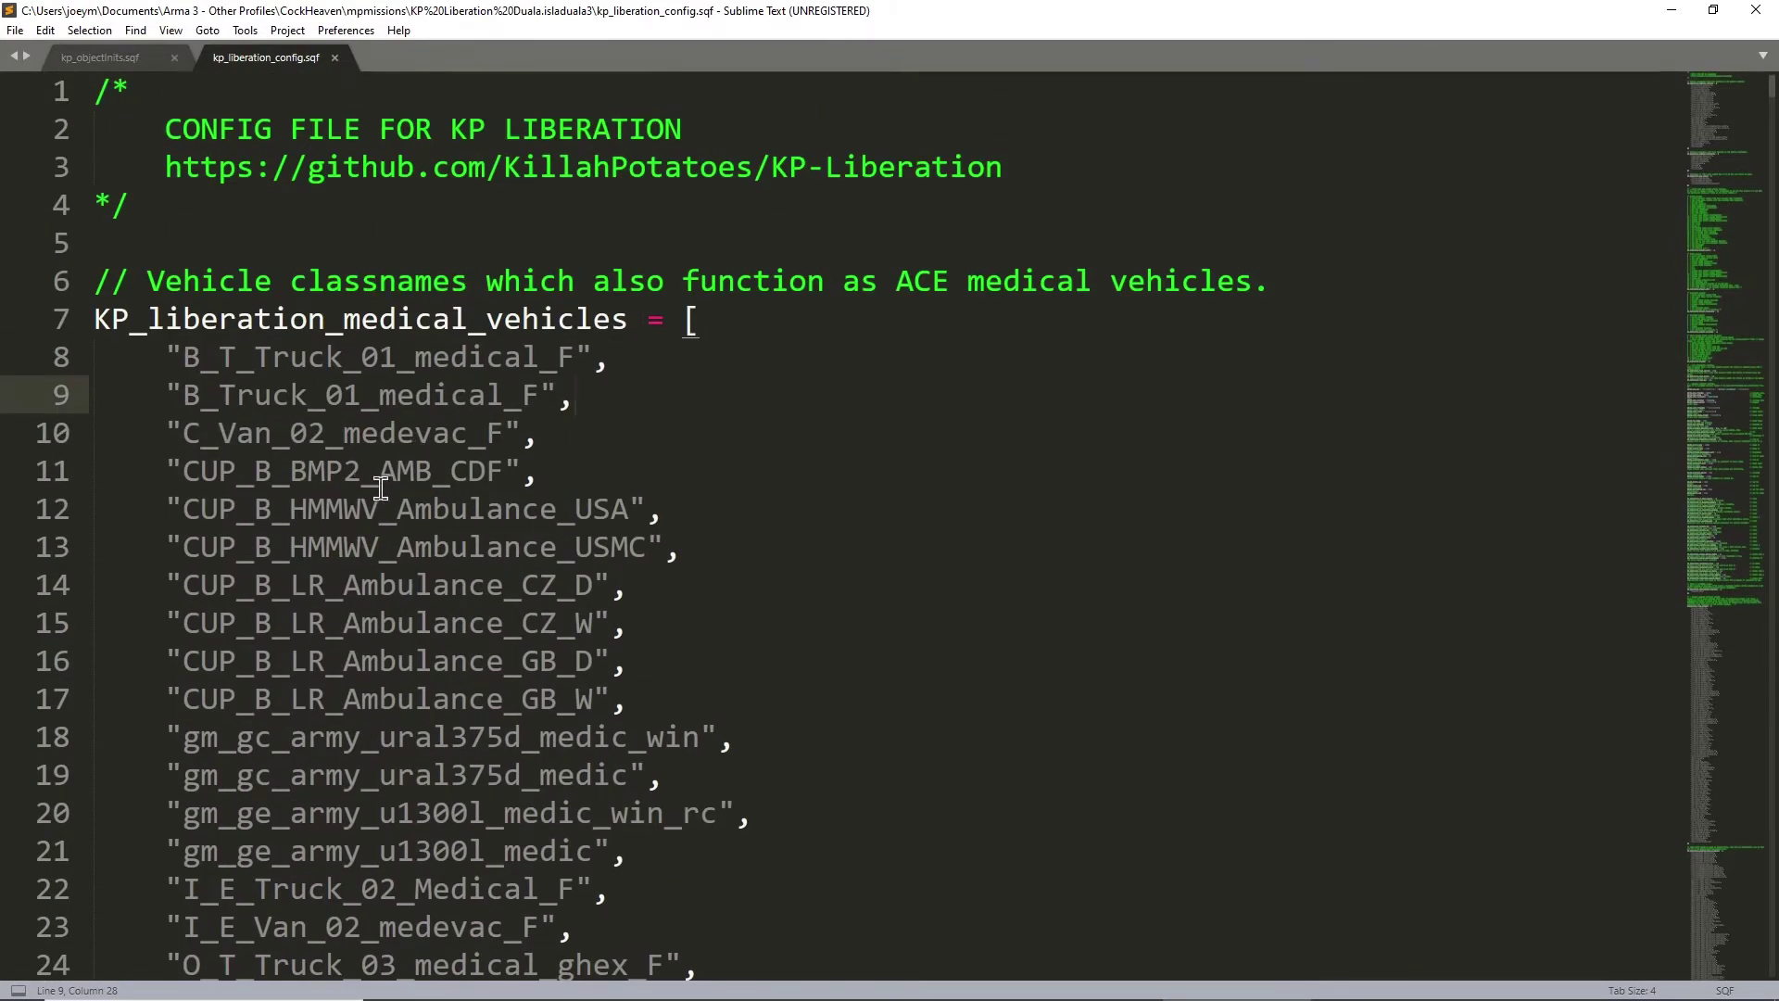
{"action": "scroll", "coordinate": [427, 433], "scroll_direction": "down", "scroll_amount": 11}
{"action": "scroll", "coordinate": [525, 364], "scroll_direction": "up", "scroll_amount": 10}
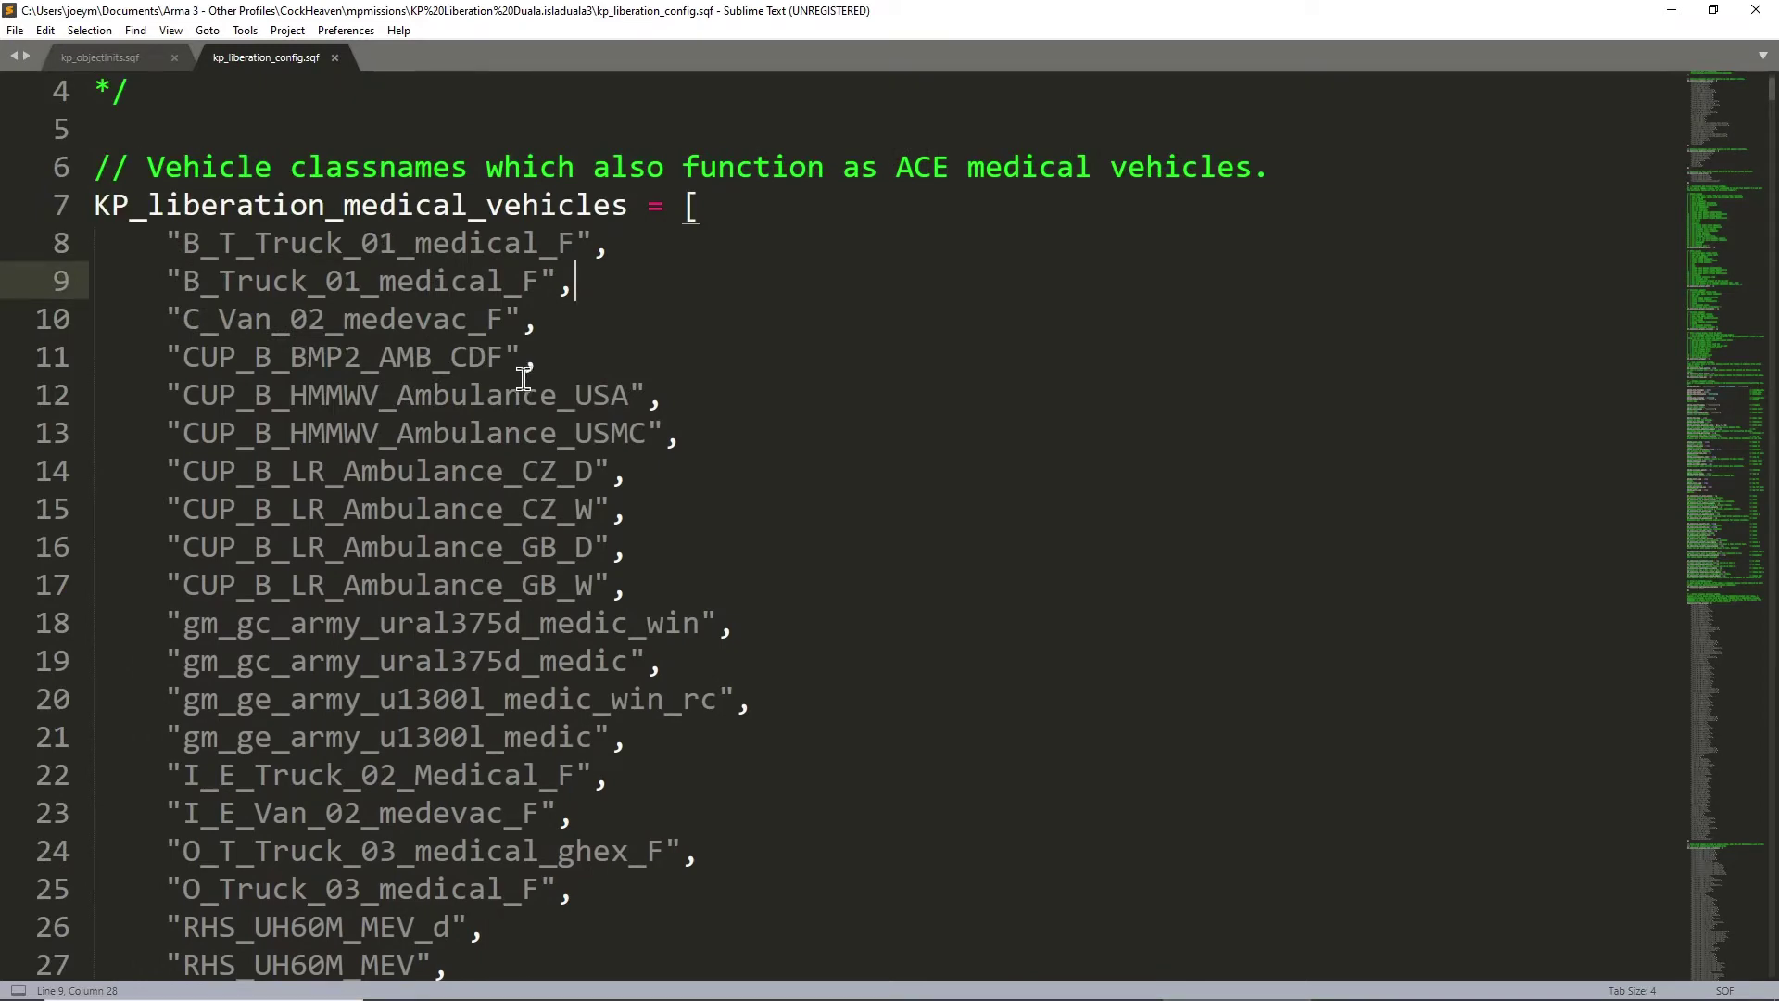
{"action": "scroll", "coordinate": [436, 319], "scroll_direction": "down", "scroll_amount": 6}
{"action": "scroll", "coordinate": [469, 343], "scroll_direction": "down", "scroll_amount": 4}
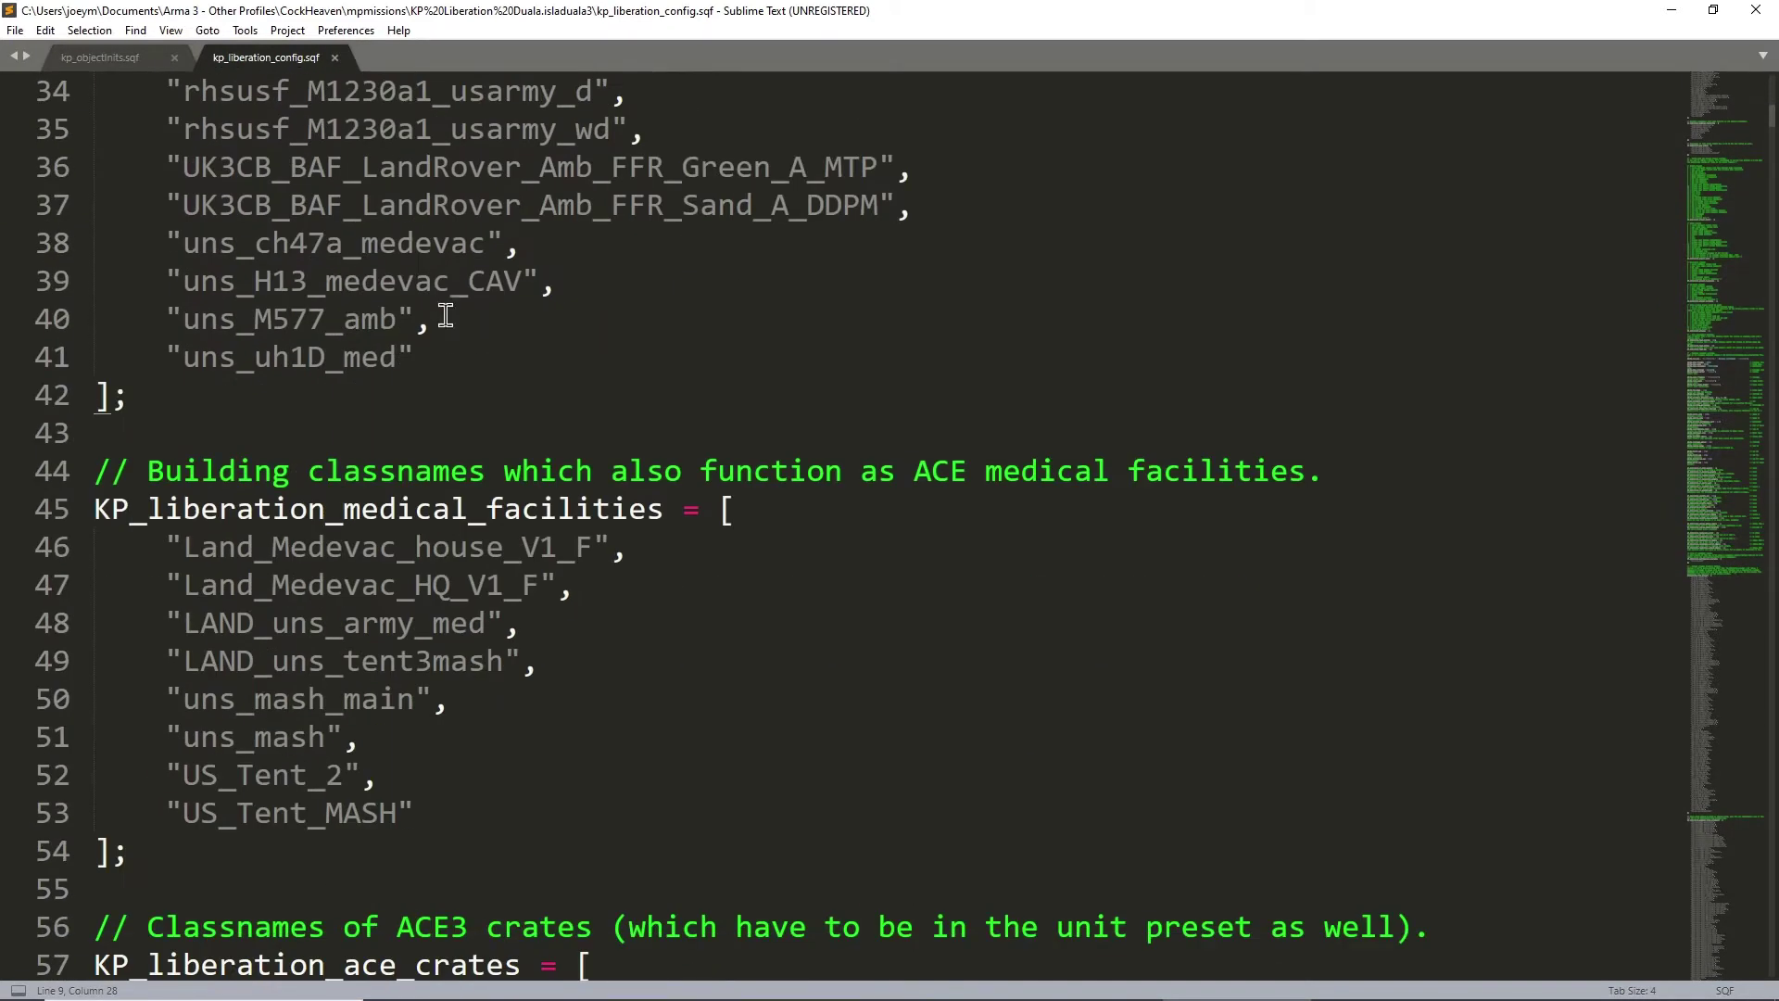
- Review the building classnames in the KP_liberation_medical_facilities array
{"action": "left_click", "coordinate": [482, 311]}
{"action": "left_click", "coordinate": [631, 509]}
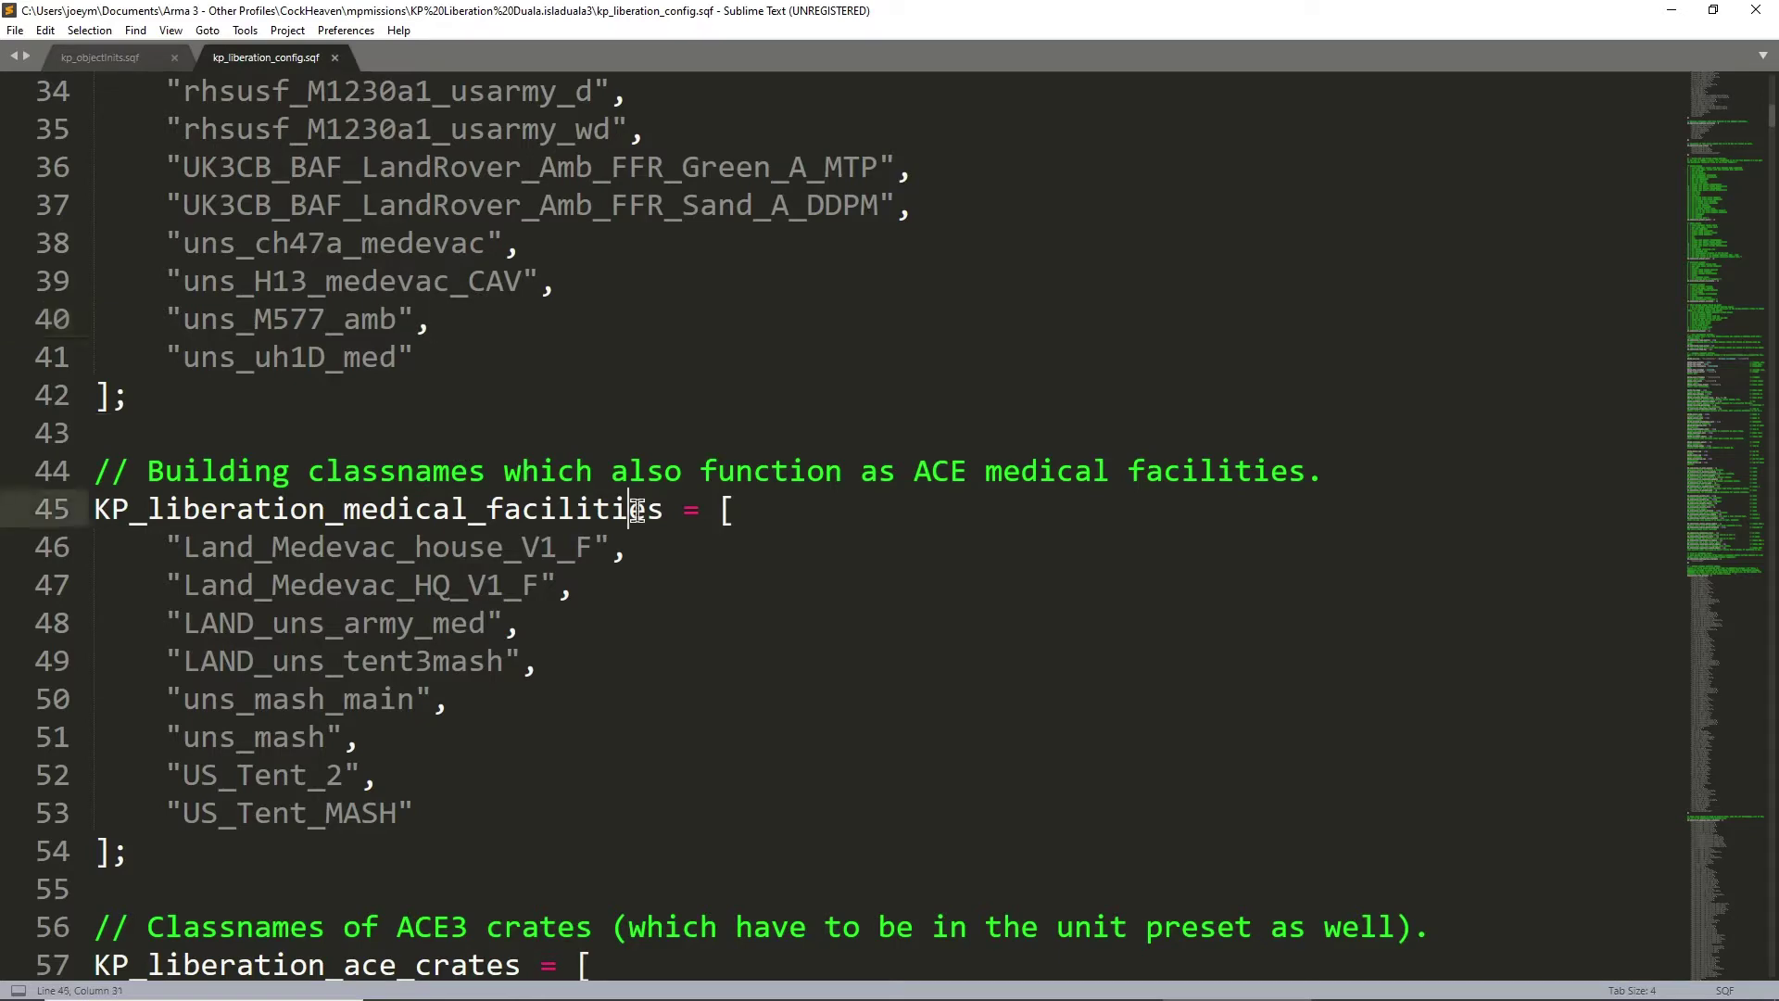
{"action": "scroll", "coordinate": [472, 636], "scroll_direction": "down", "scroll_amount": 4}
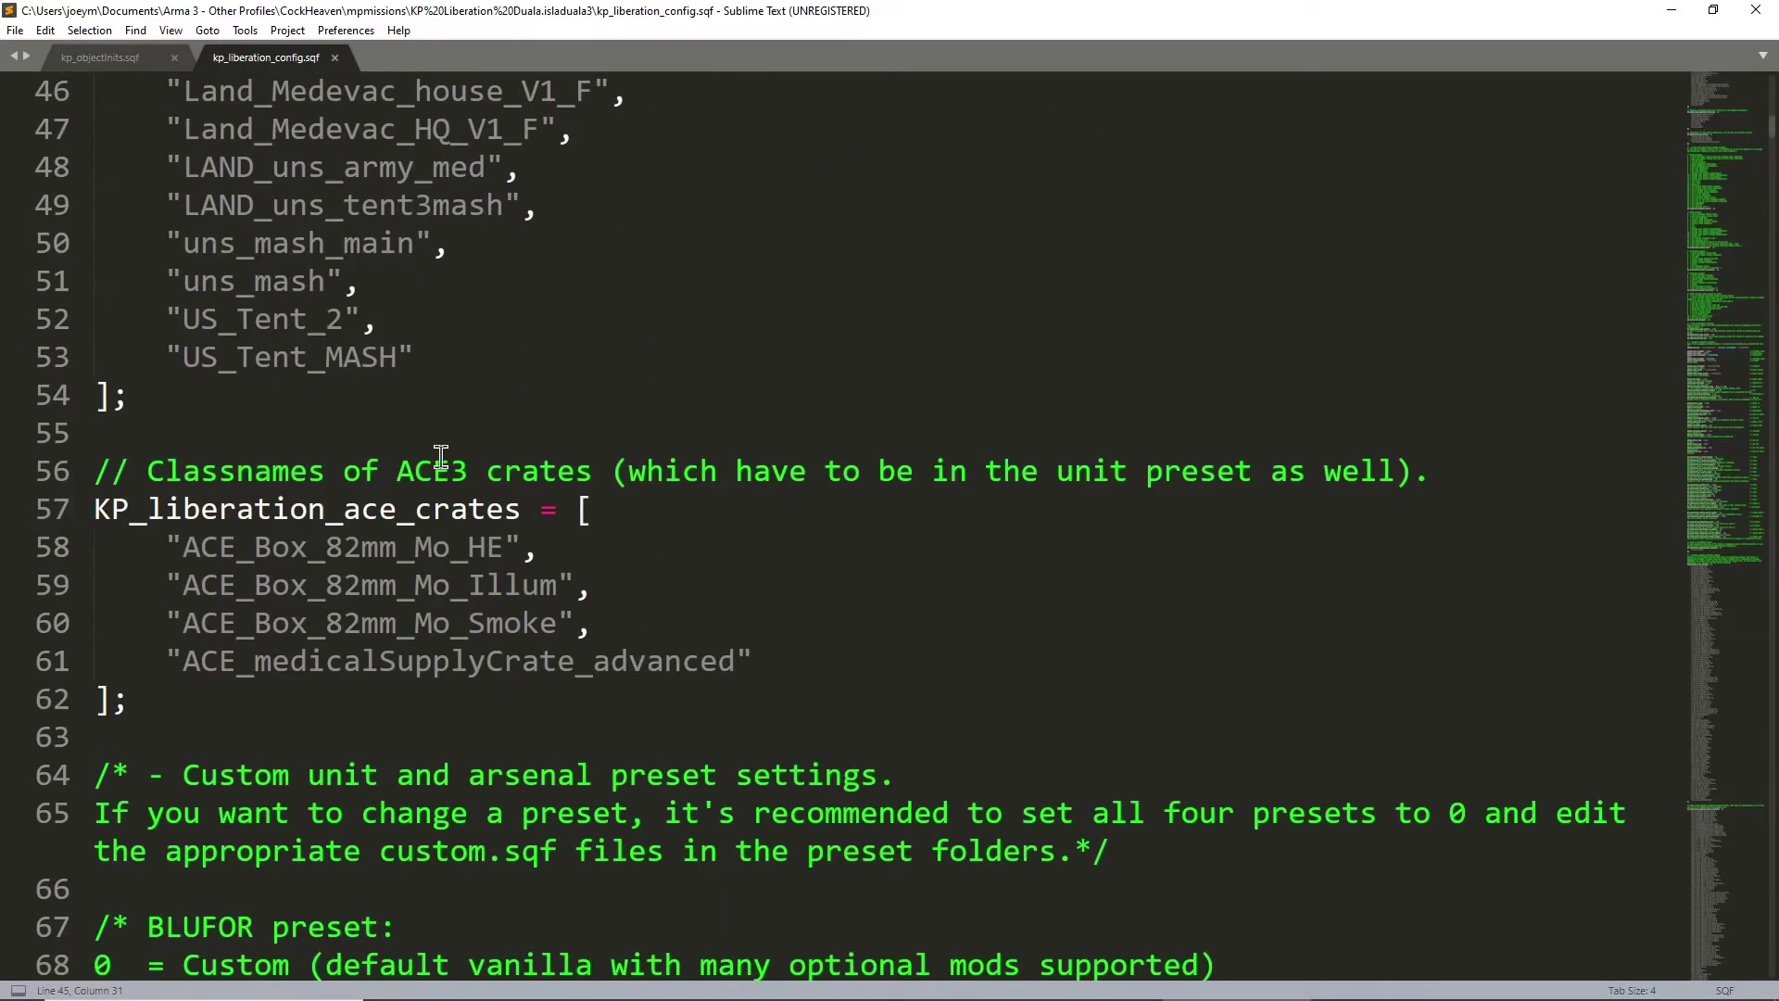
{"action": "left_click", "coordinate": [425, 292]}
- Examine the mortar ammunition and medical supply crate classnames in the KP_liberation_ace_crates array
{"action": "left_click", "coordinate": [393, 567]}
{"action": "scroll", "coordinate": [464, 570], "scroll_direction": "down", "scroll_amount": 2}
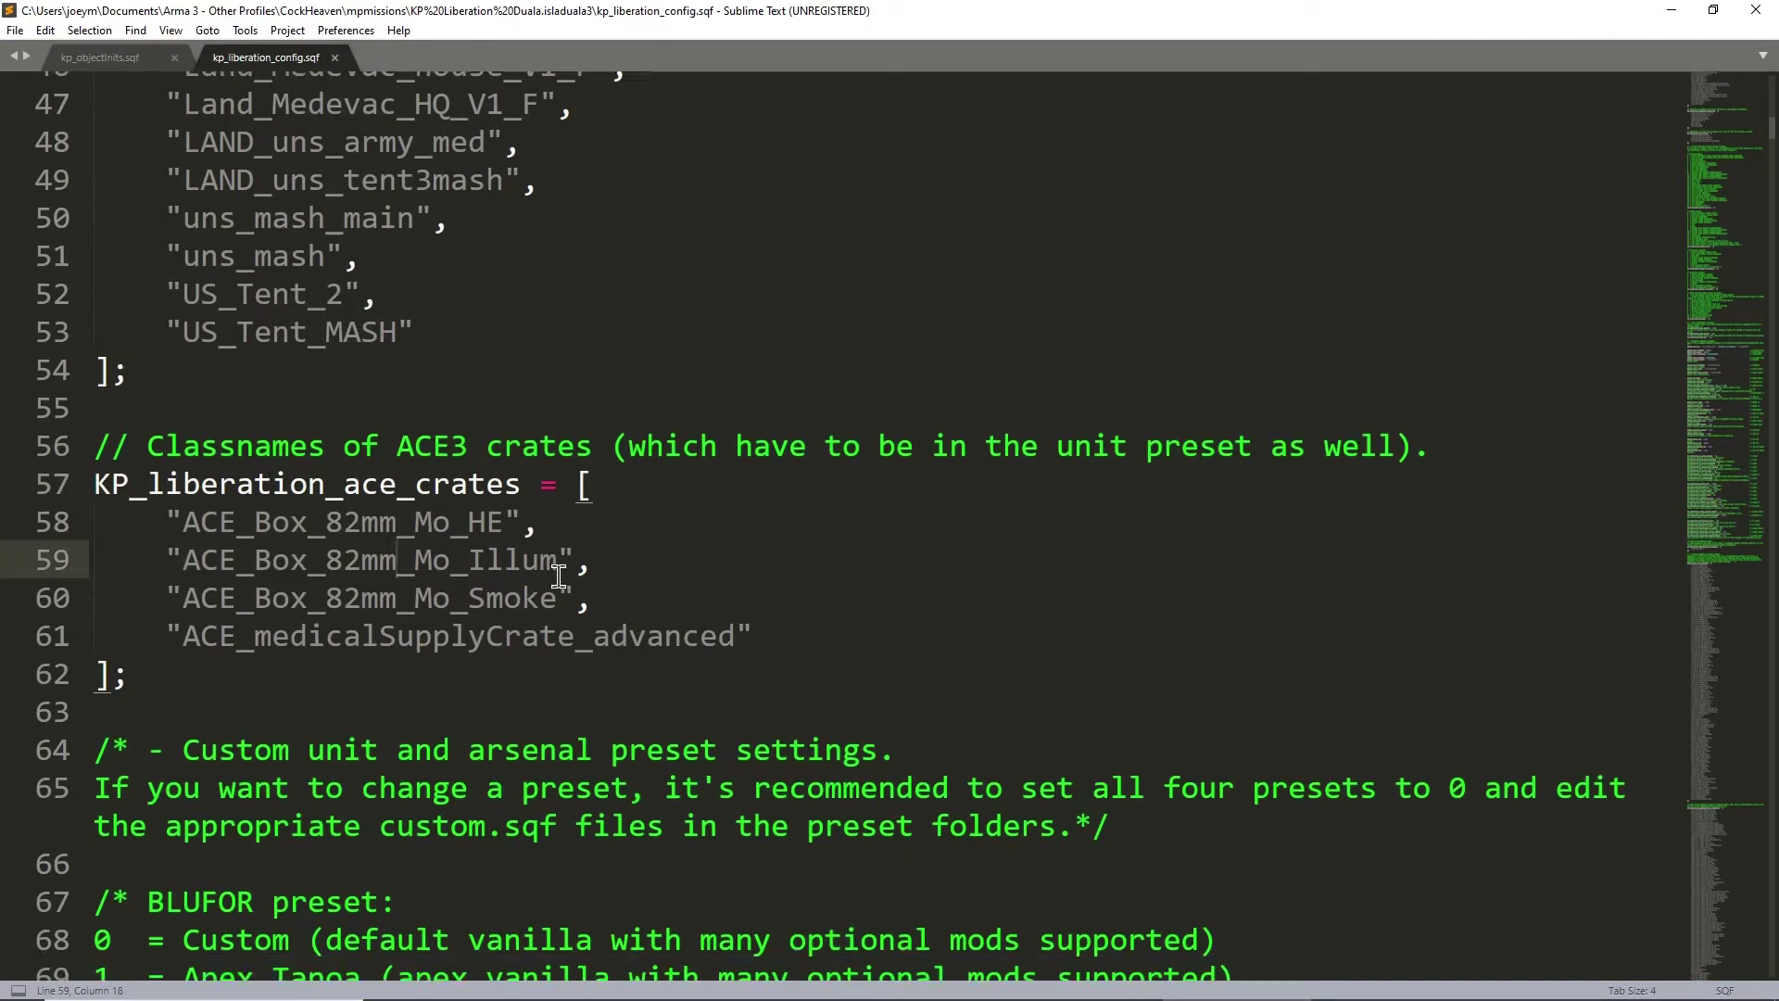
{"action": "left_click", "coordinate": [578, 422]}
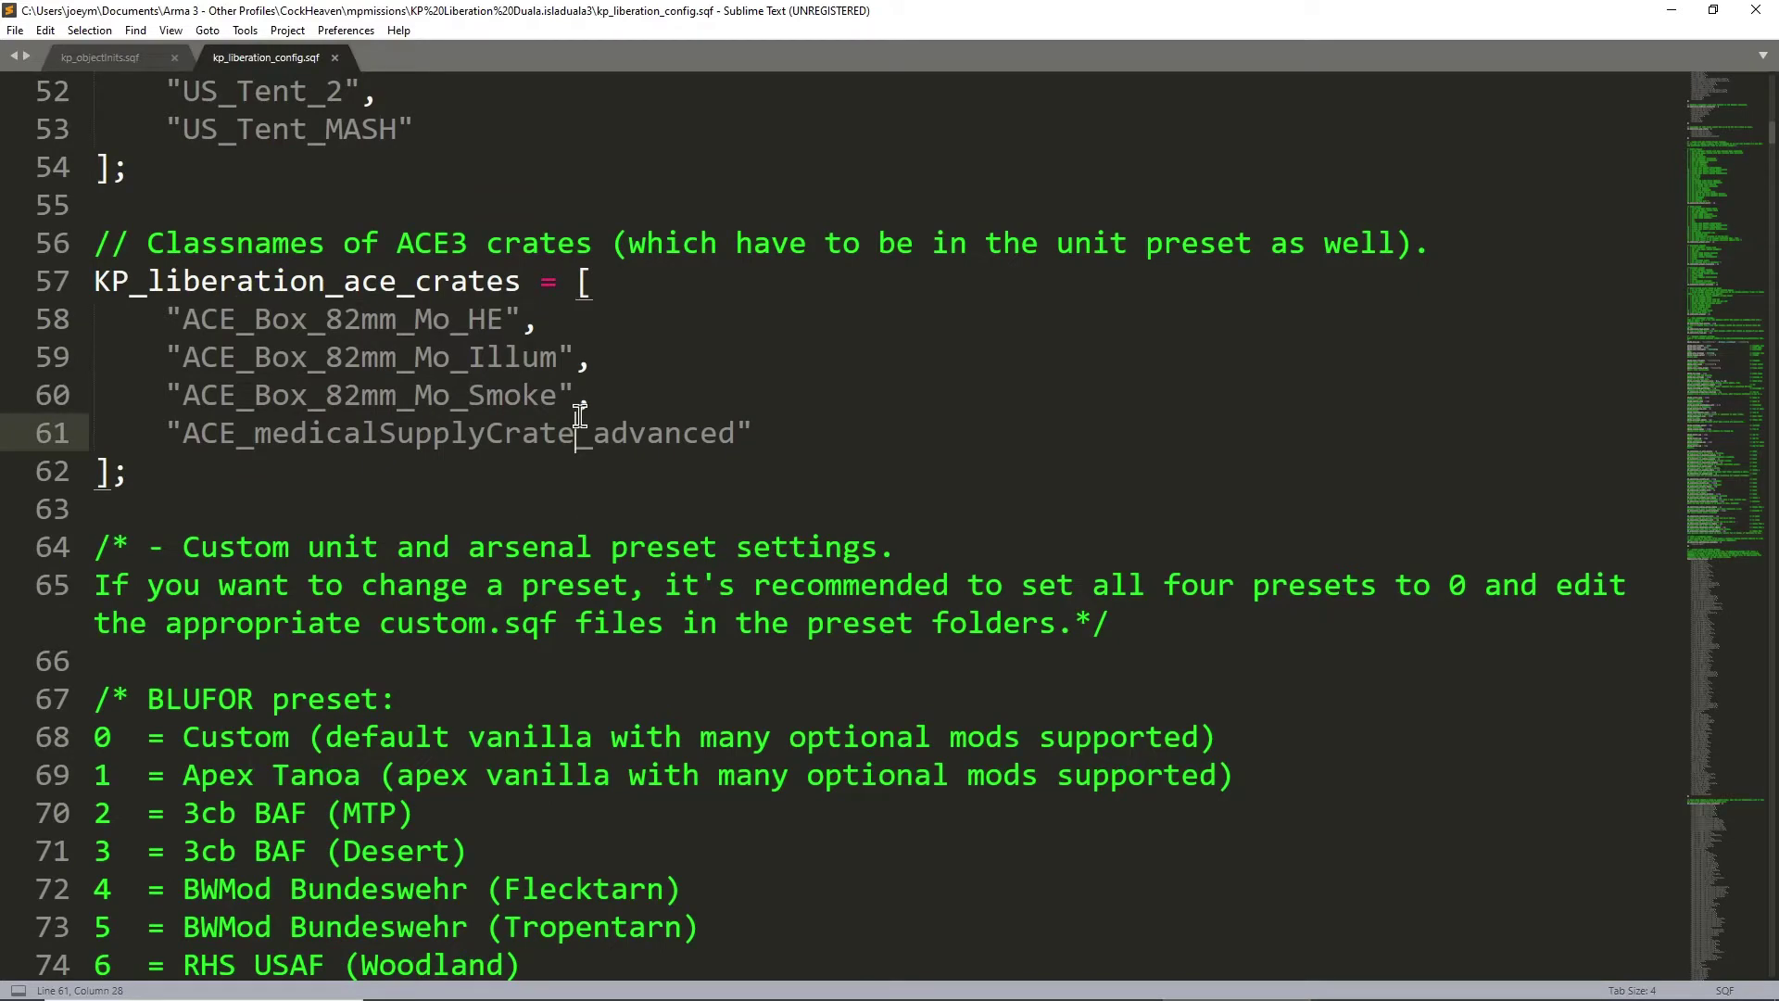
{"action": "left_click", "coordinate": [740, 306]}
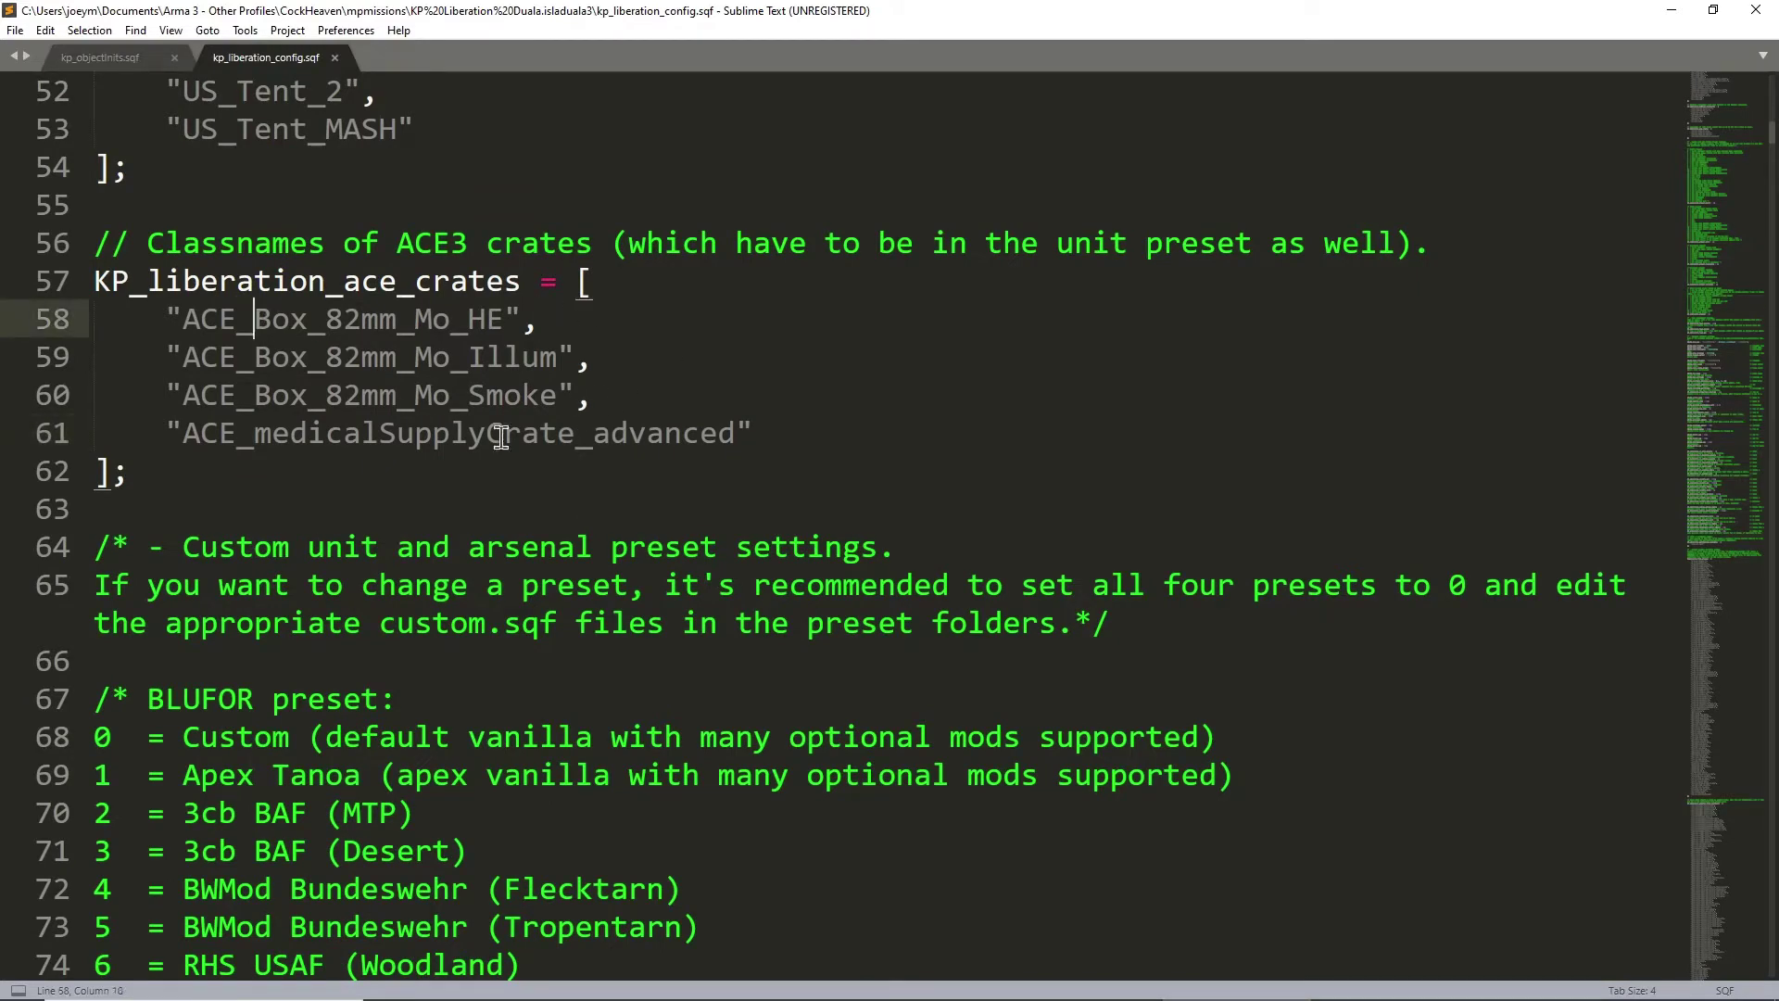
{"action": "left_click", "coordinate": [593, 443]}
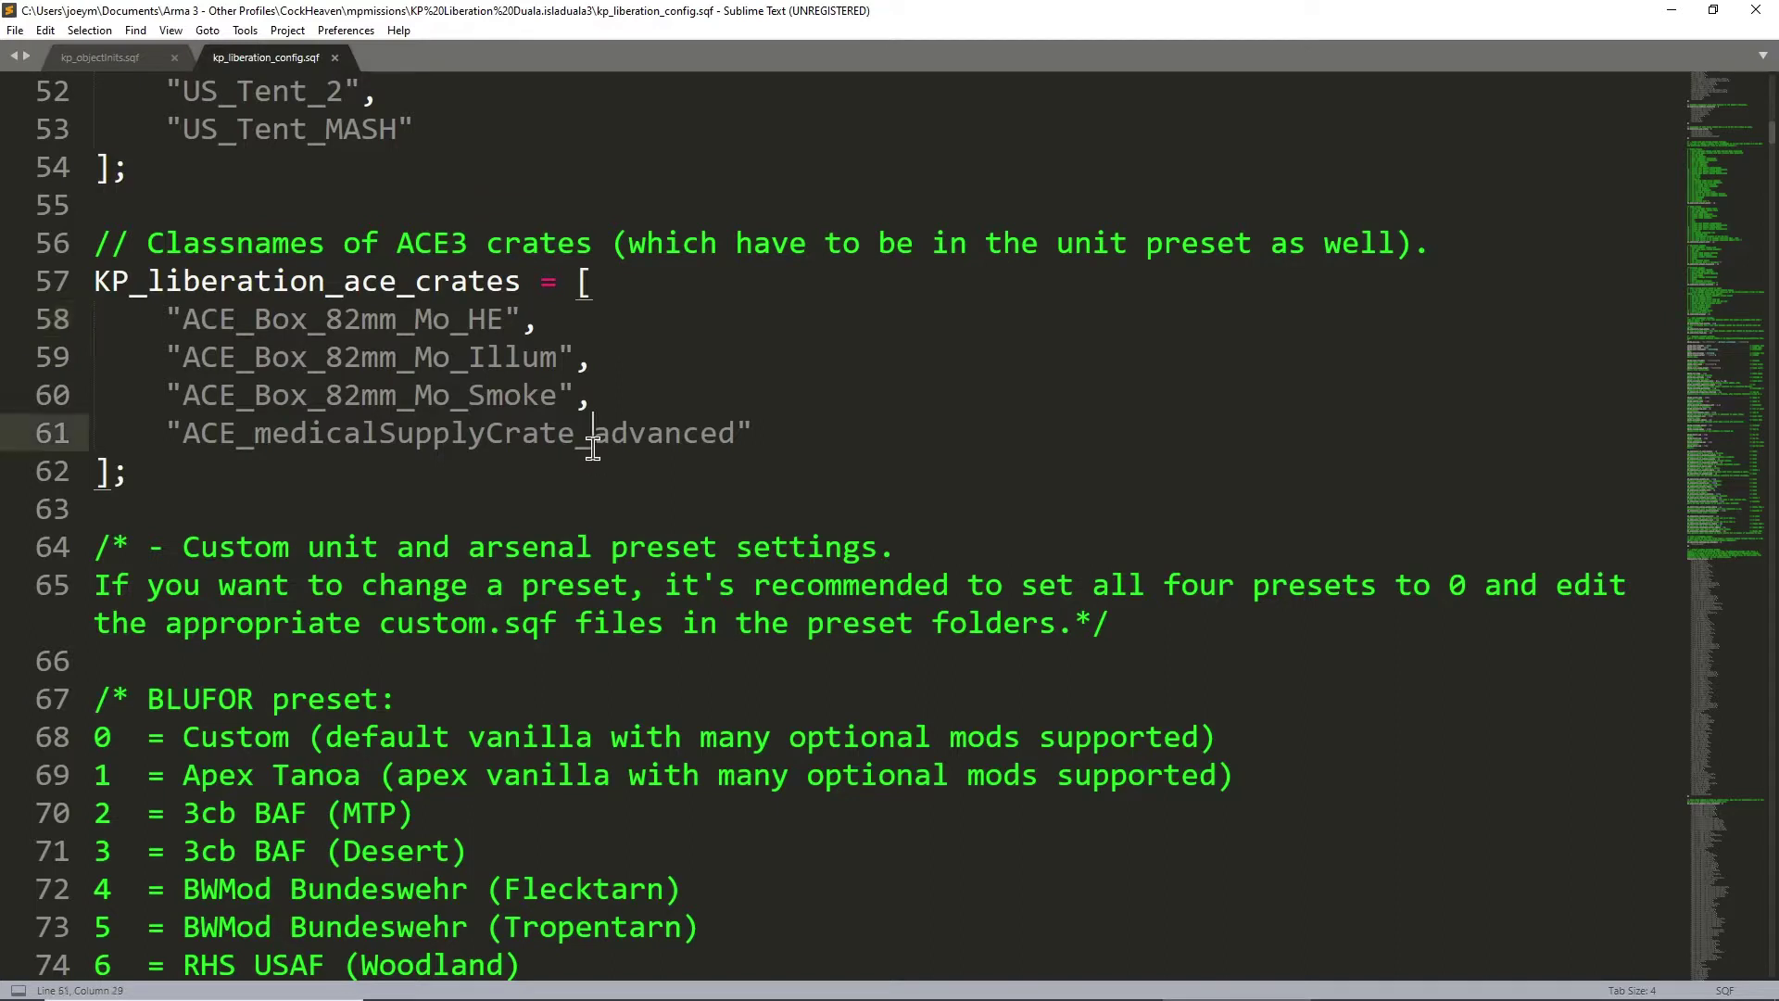
{"action": "left_click", "coordinate": [561, 359]}
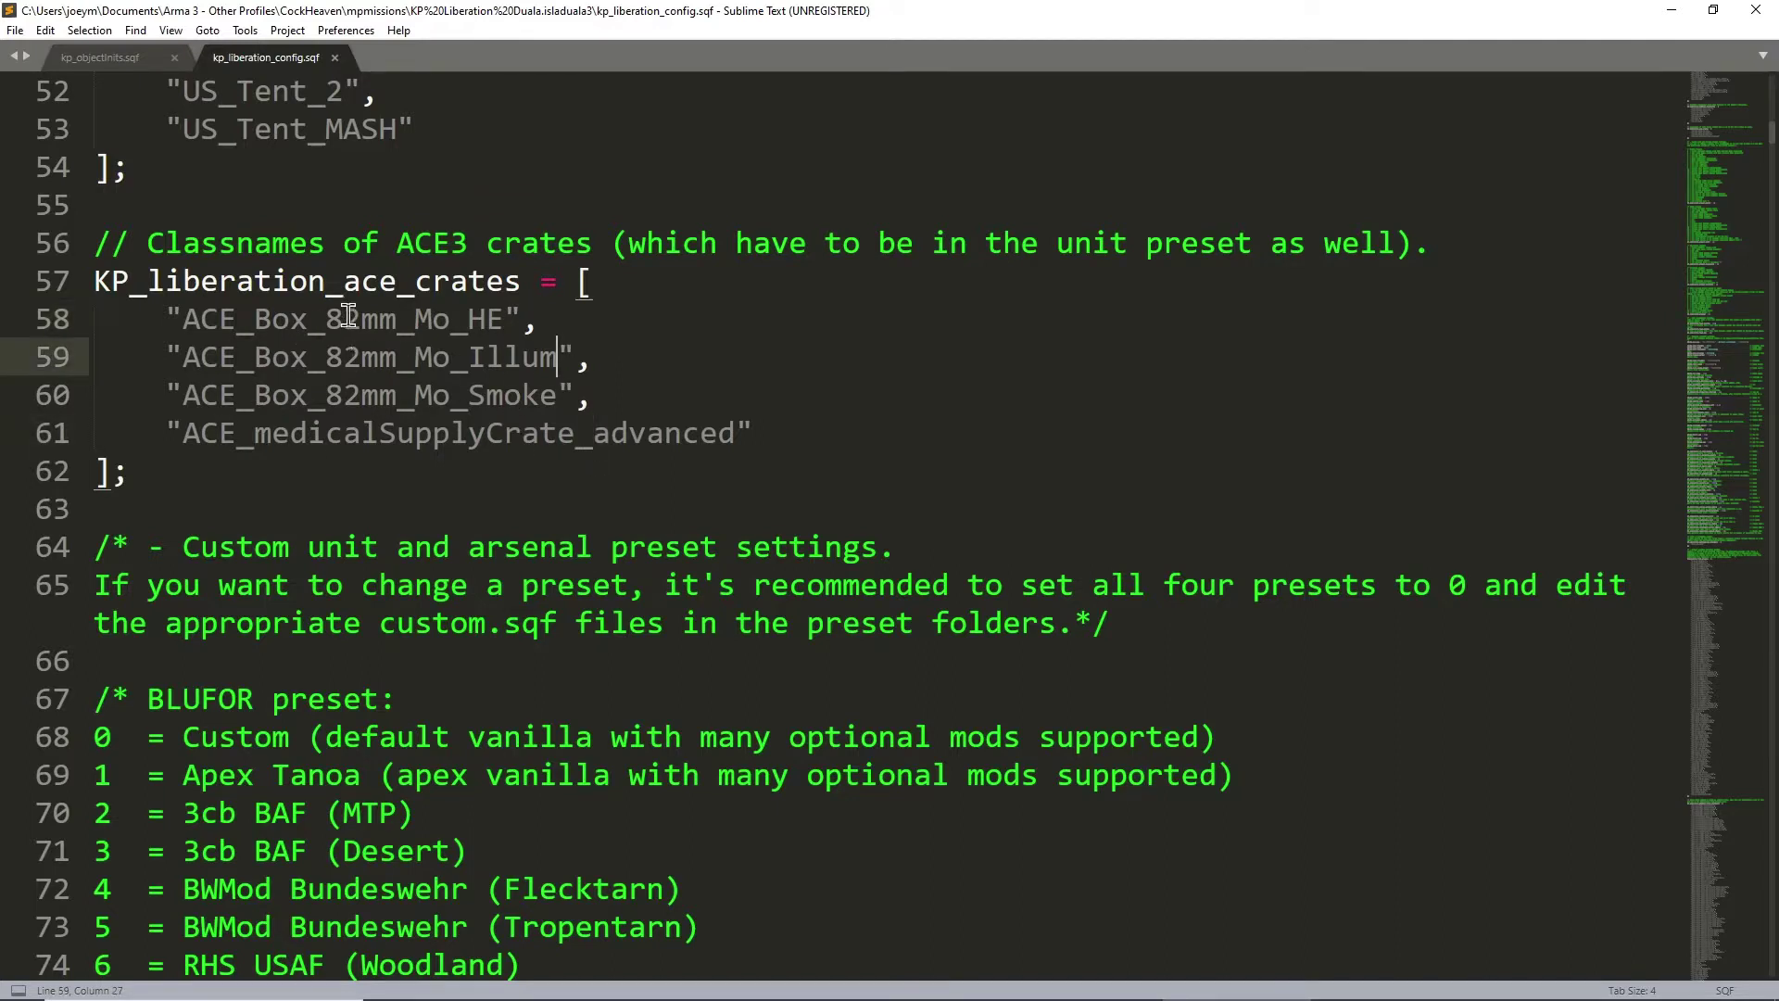
{"action": "left_click", "coordinate": [557, 318]}
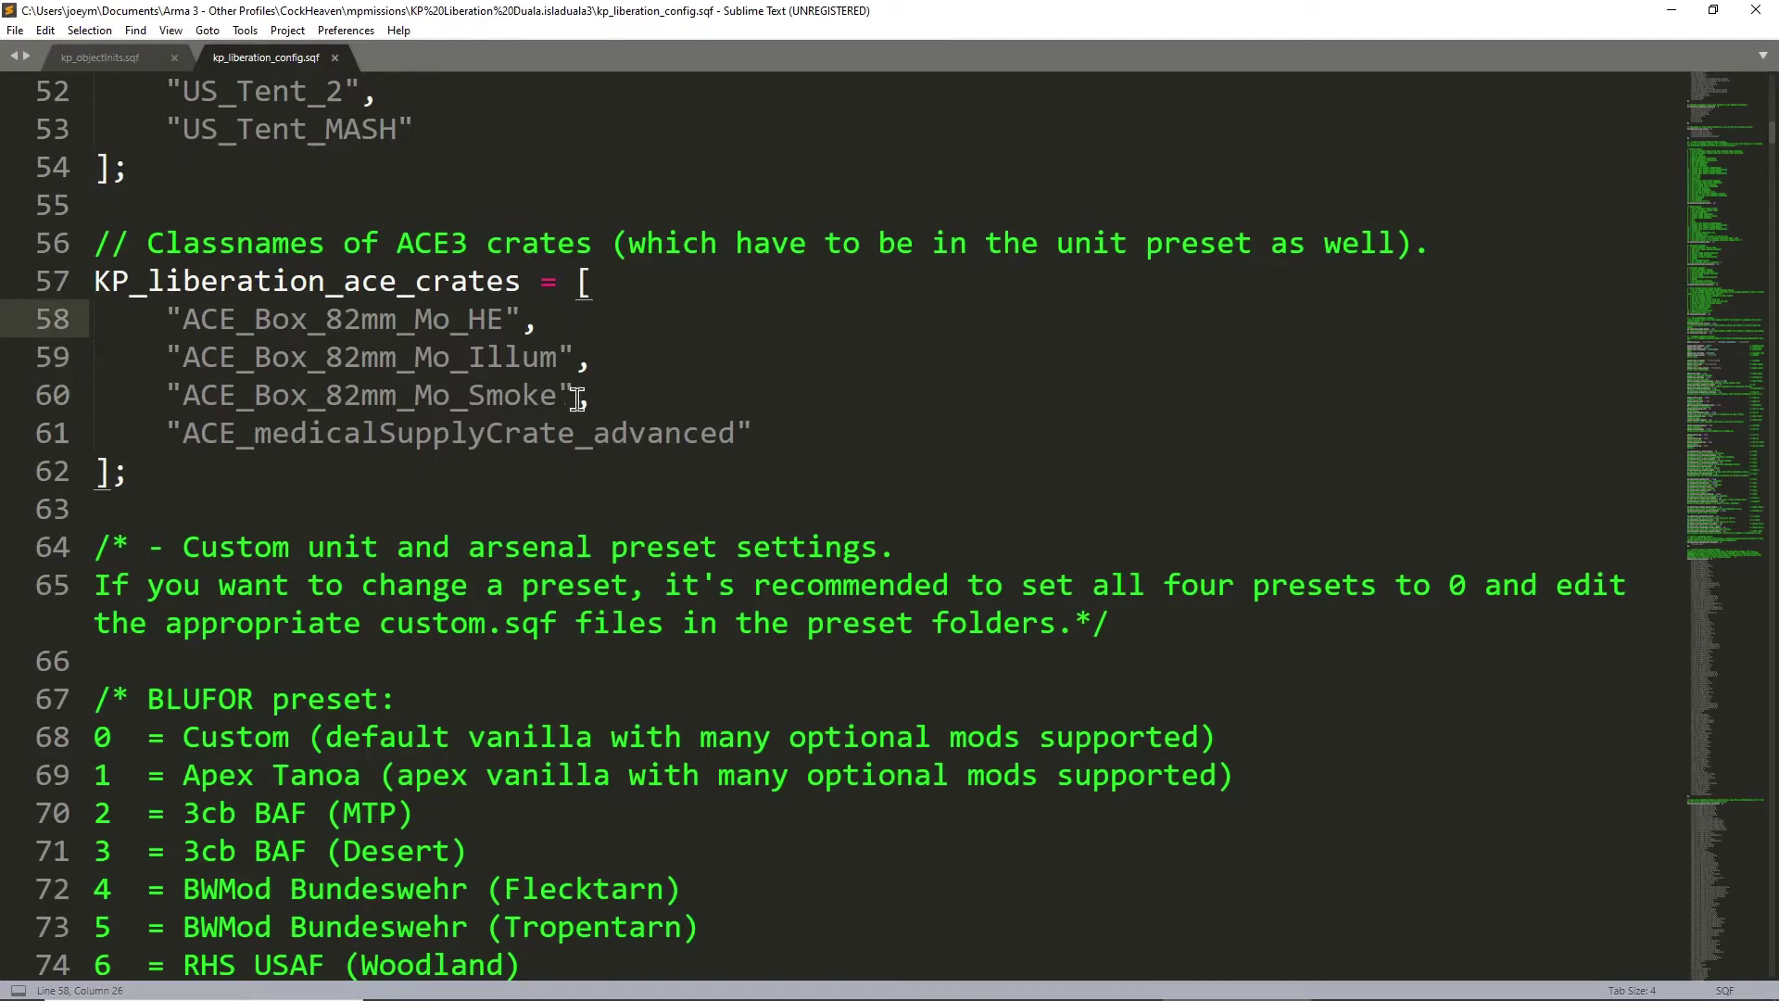
- Review the numbered BLUFOR preset options and the KP_liberation_preset_blufor setting that selects one
{"action": "scroll", "coordinate": [393, 319], "scroll_direction": "down", "scroll_amount": 10}
{"action": "left_click", "coordinate": [397, 318]}
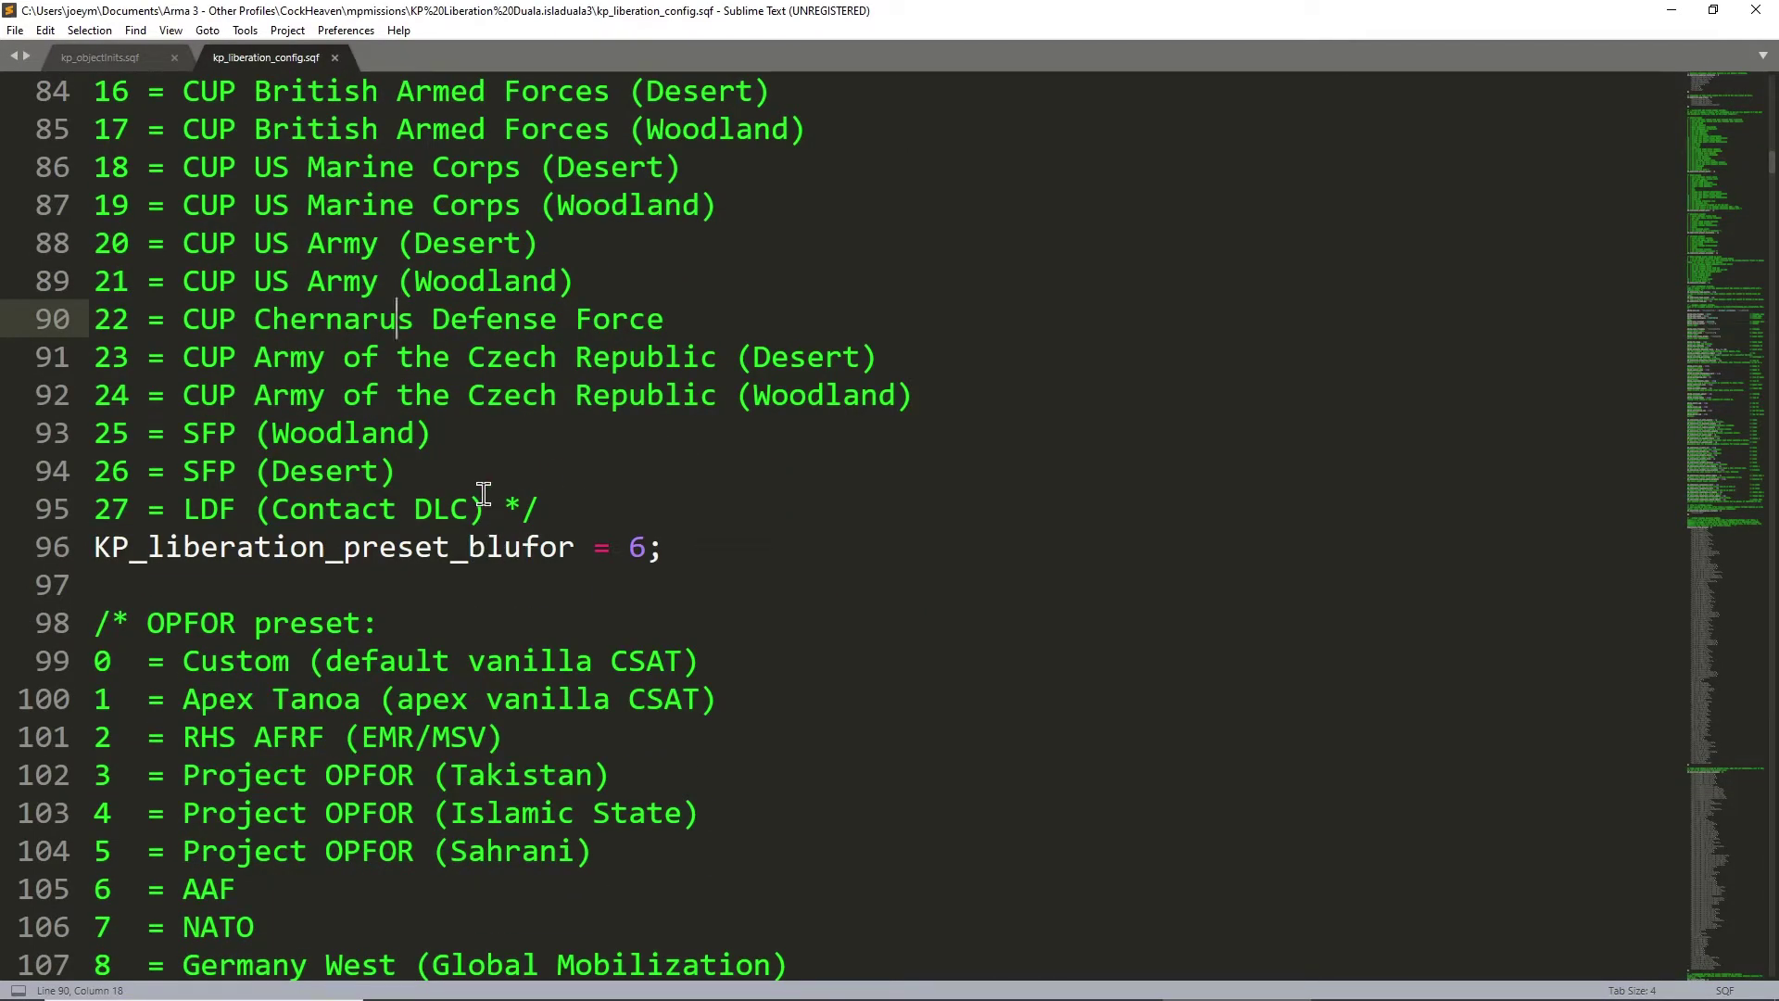
{"action": "scroll", "coordinate": [483, 493], "scroll_direction": "up", "scroll_amount": 7}
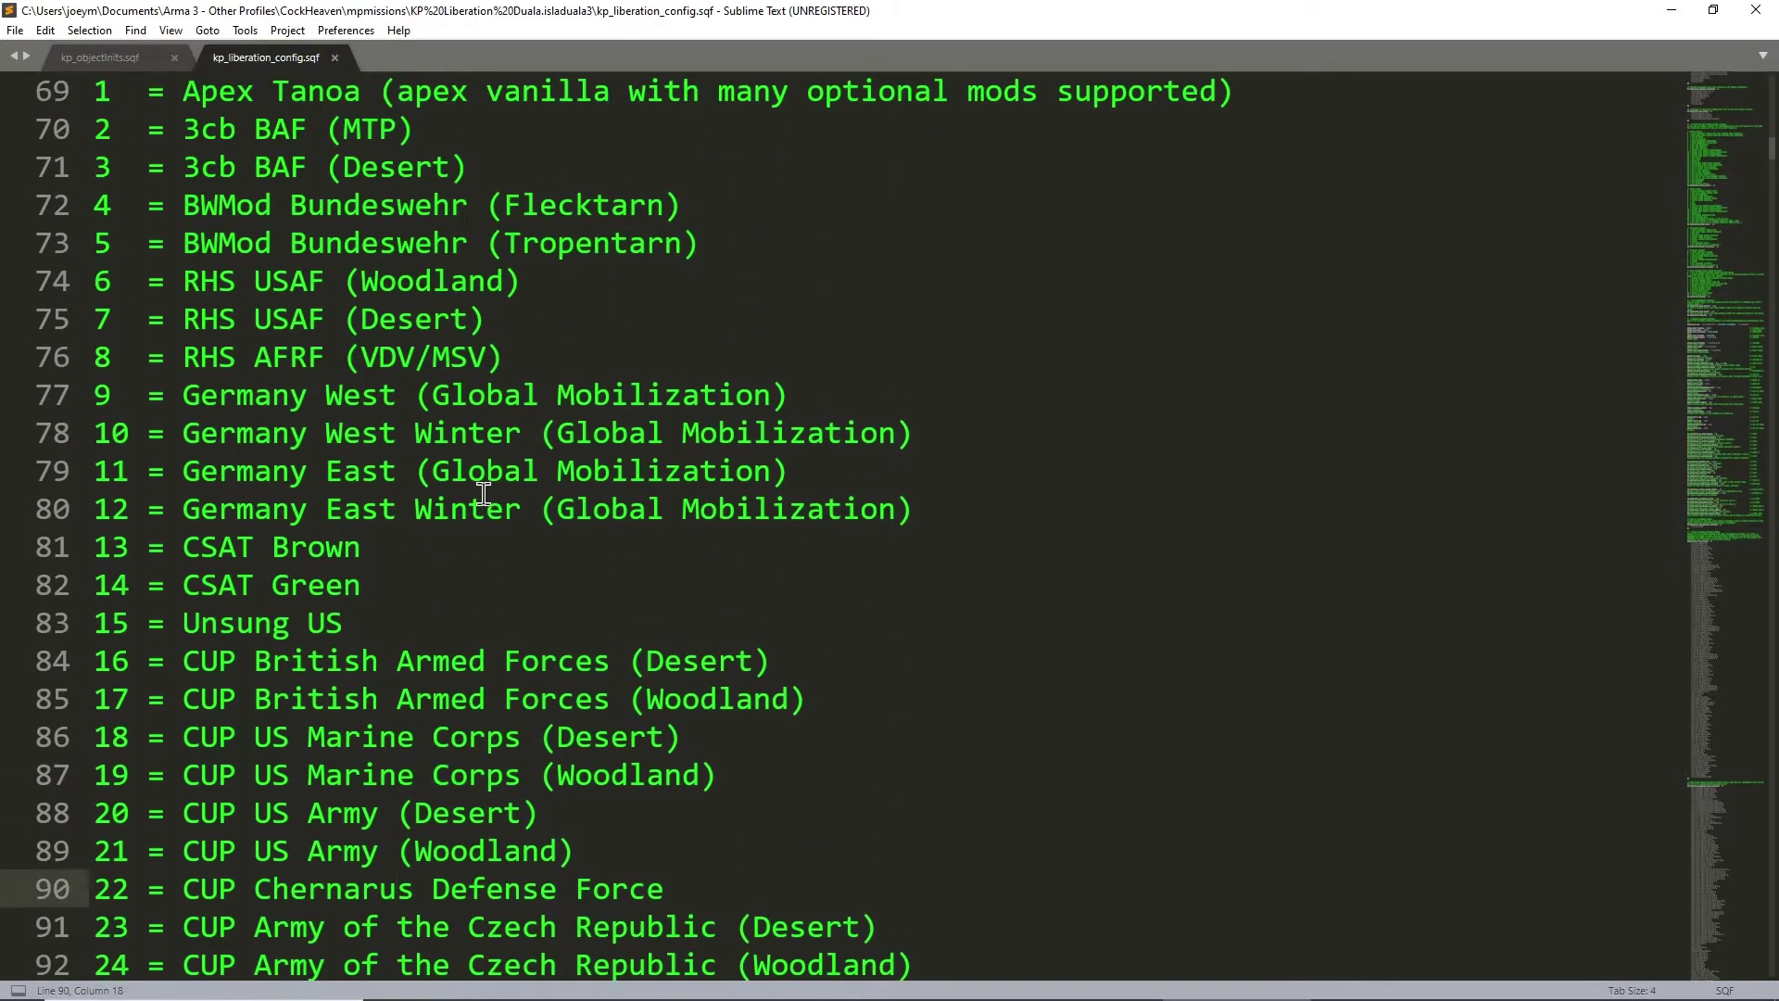
{"action": "left_click", "coordinate": [468, 431]}
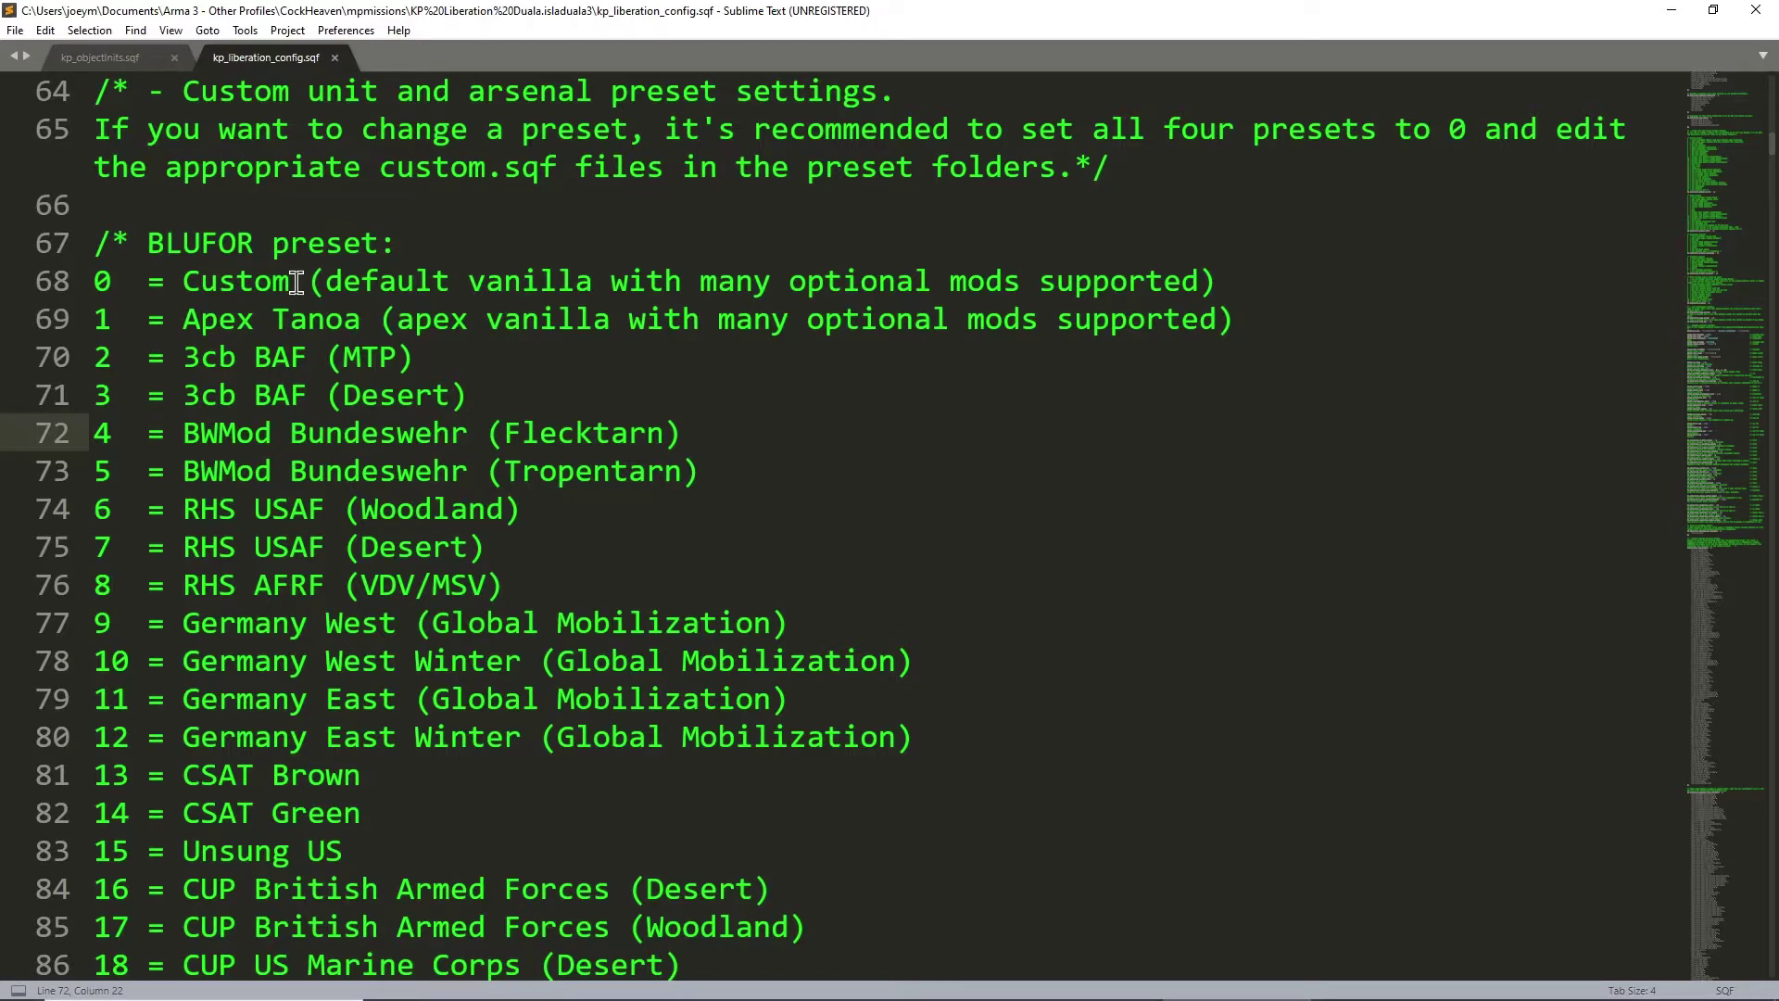
{"action": "left_click", "coordinate": [243, 243]}
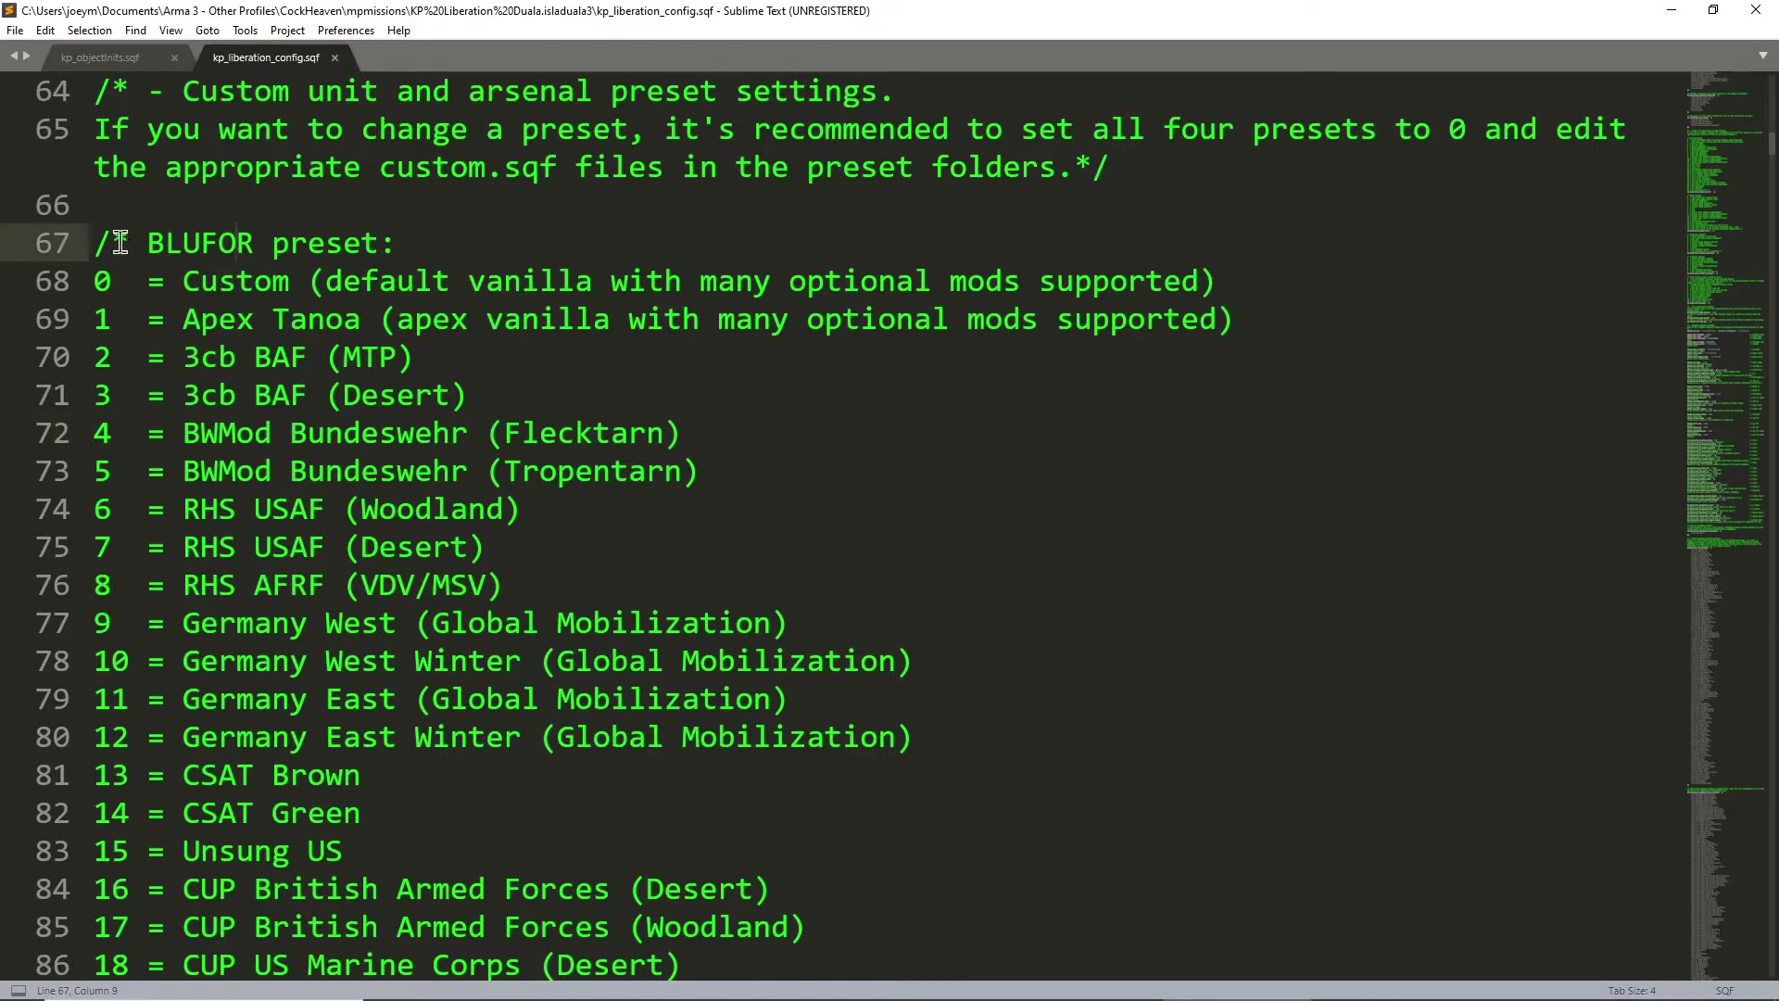
{"action": "scroll", "coordinate": [467, 364], "scroll_direction": "down", "scroll_amount": 4}
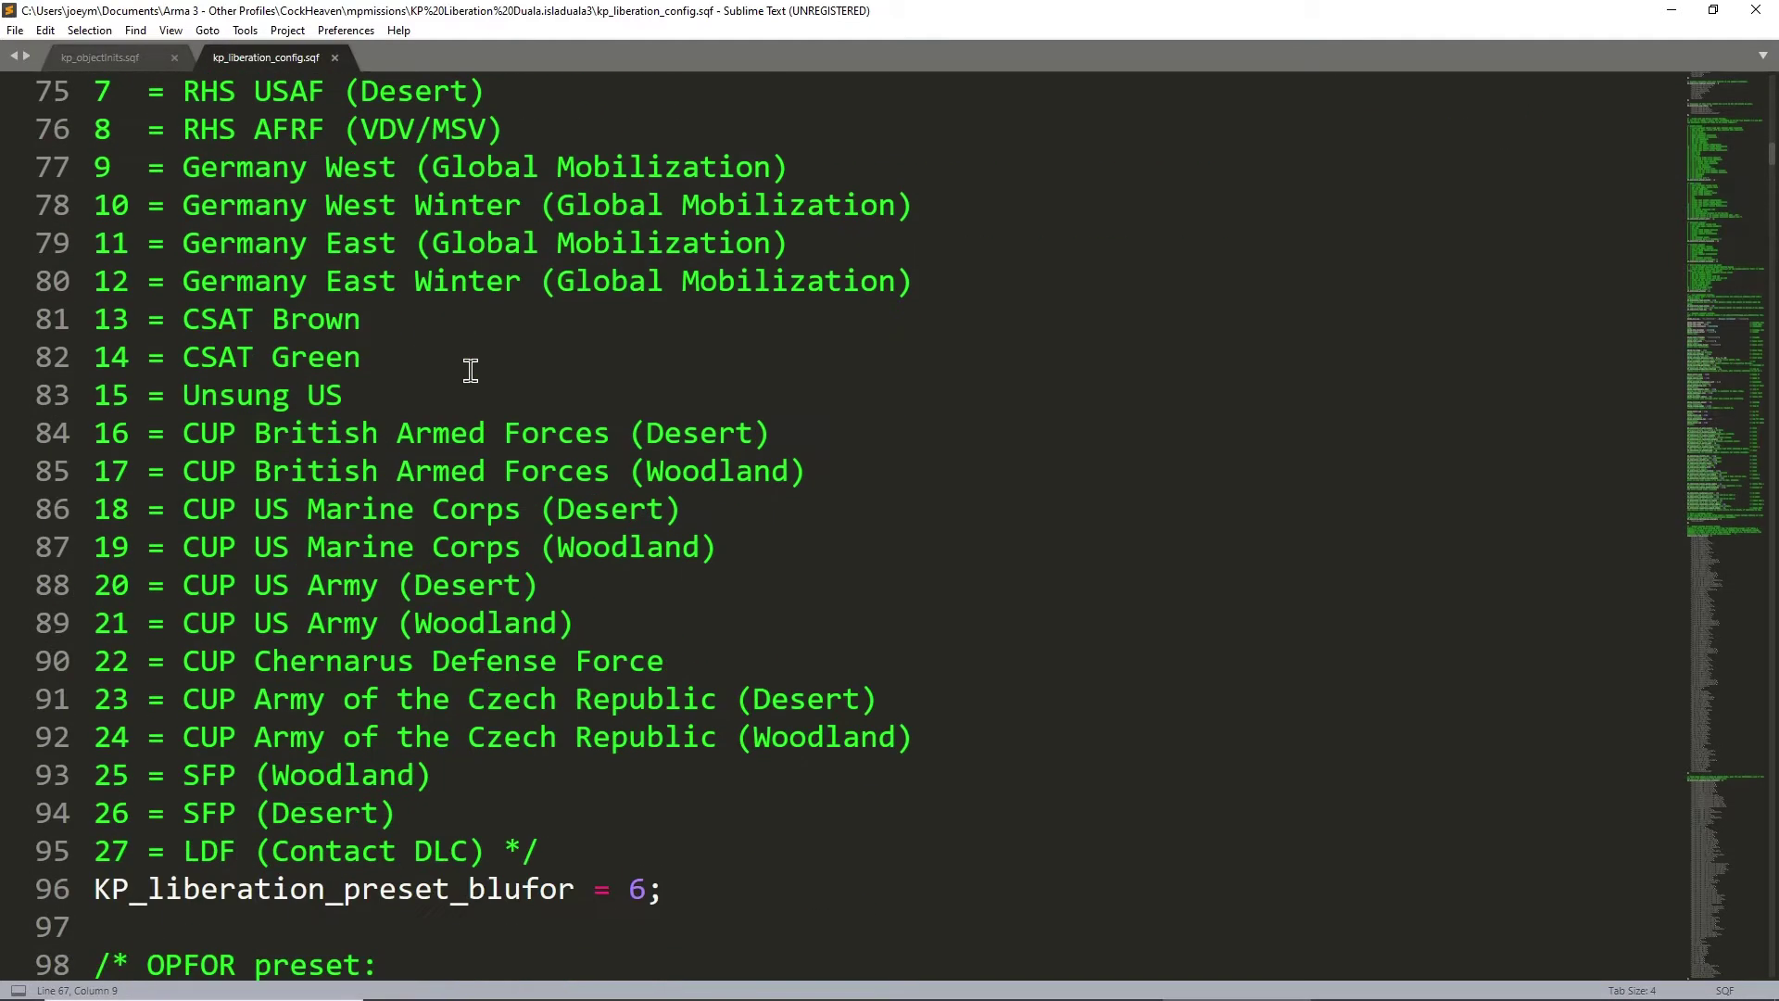
- Set KP_liberation_preset_blufor to 18, the CUP US Marine Corps (Desert) preset
{"action": "left_click", "coordinate": [633, 889]}
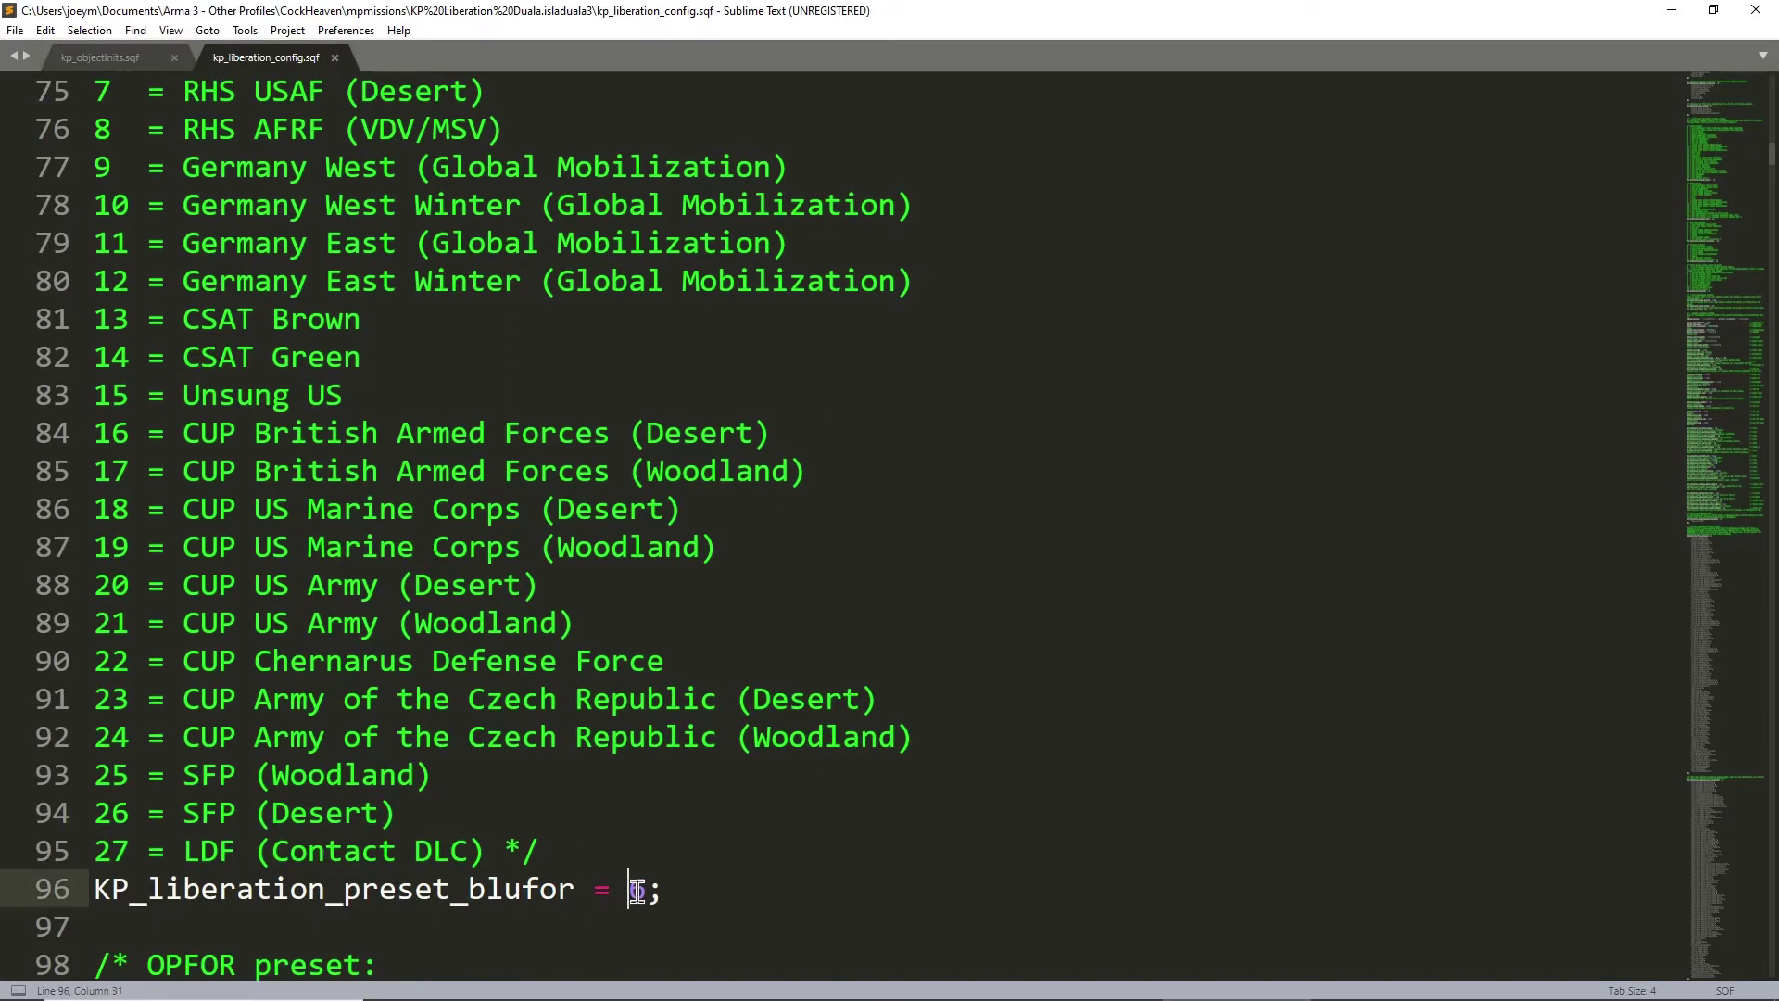
{"action": "scroll", "coordinate": [520, 735], "scroll_direction": "up", "scroll_amount": 4}
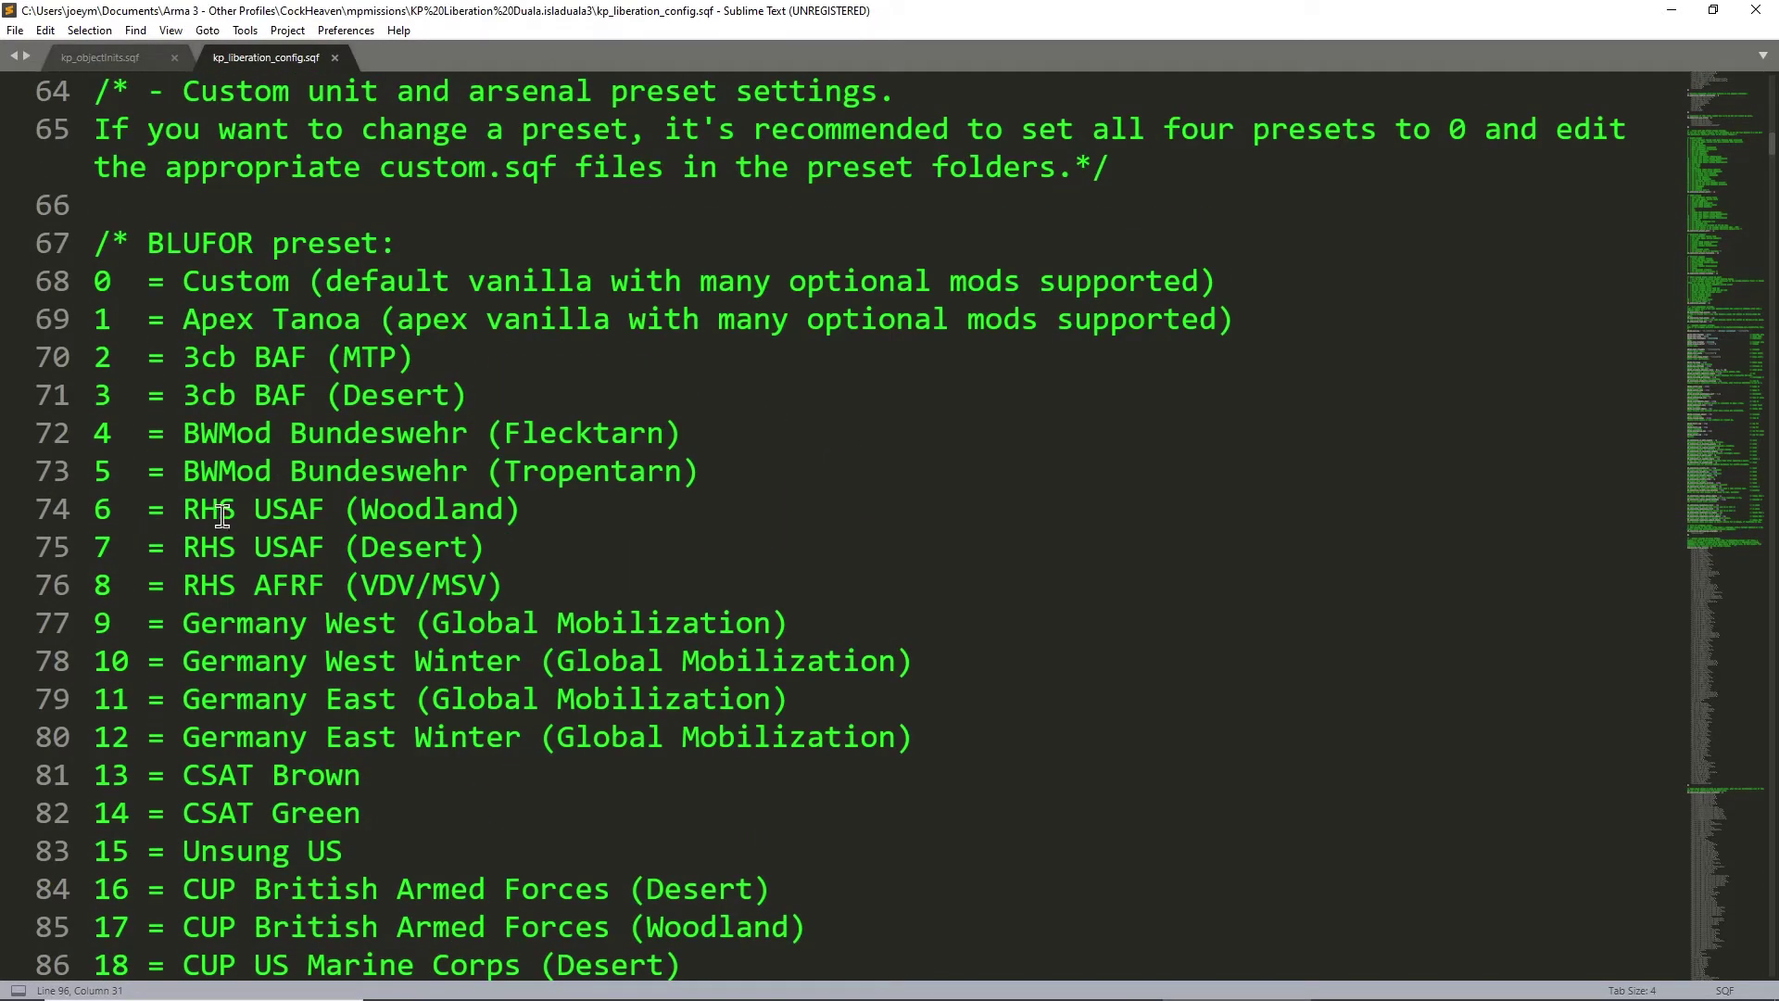
{"action": "left_click_drag", "start_coordinate": [201, 509], "coordinate": [522, 517]}
{"action": "left_click", "coordinate": [521, 517]}
{"action": "scroll", "coordinate": [336, 517], "scroll_direction": "down", "scroll_amount": 6}
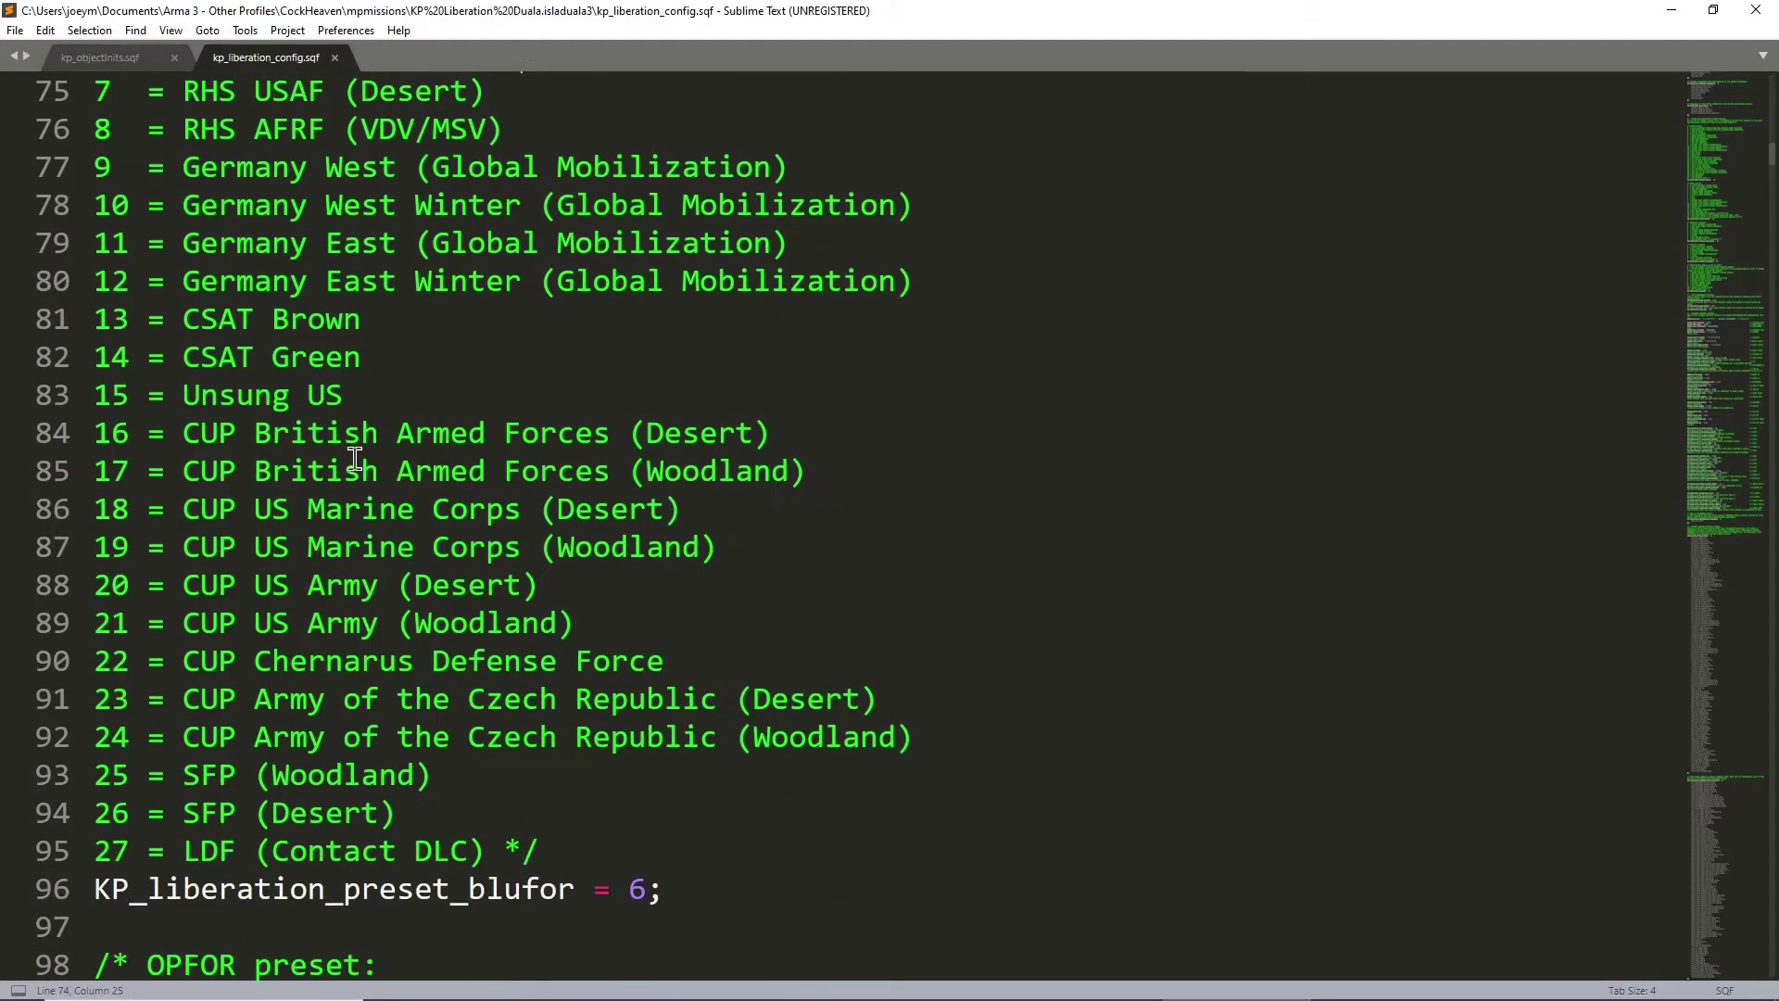
{"action": "scroll", "coordinate": [473, 557], "scroll_direction": "up", "scroll_amount": 1}
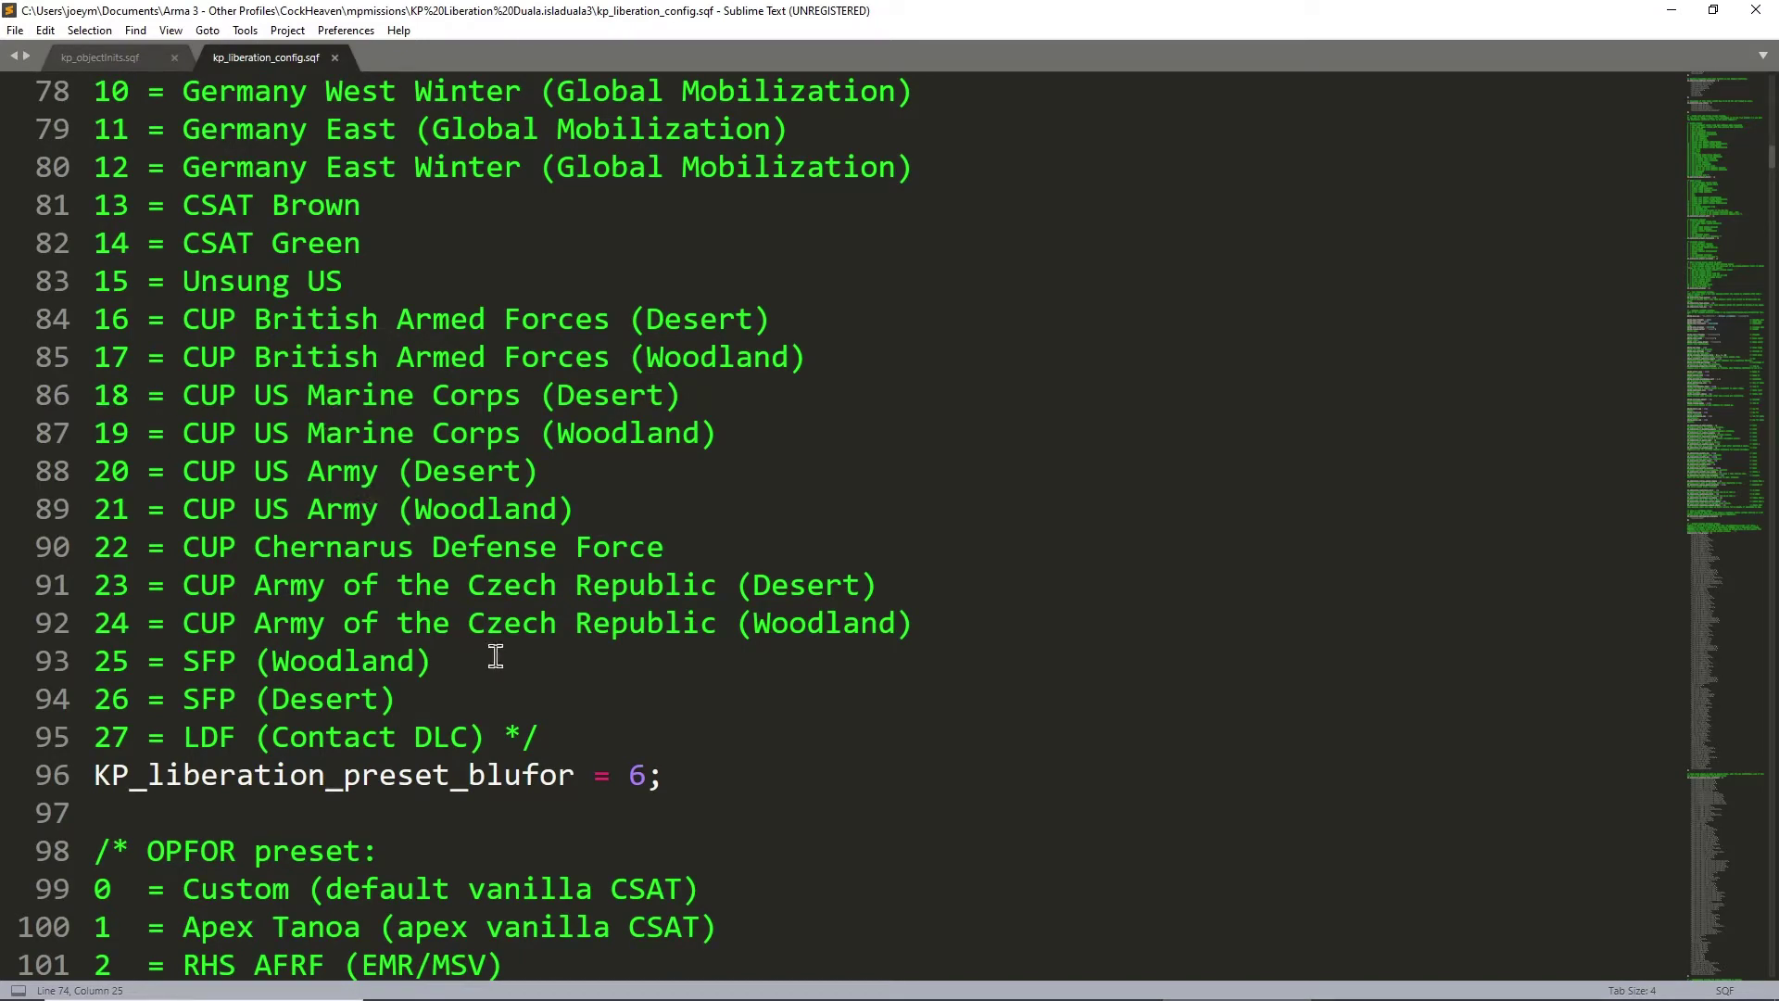
{"action": "double_click", "coordinate": [639, 778]}
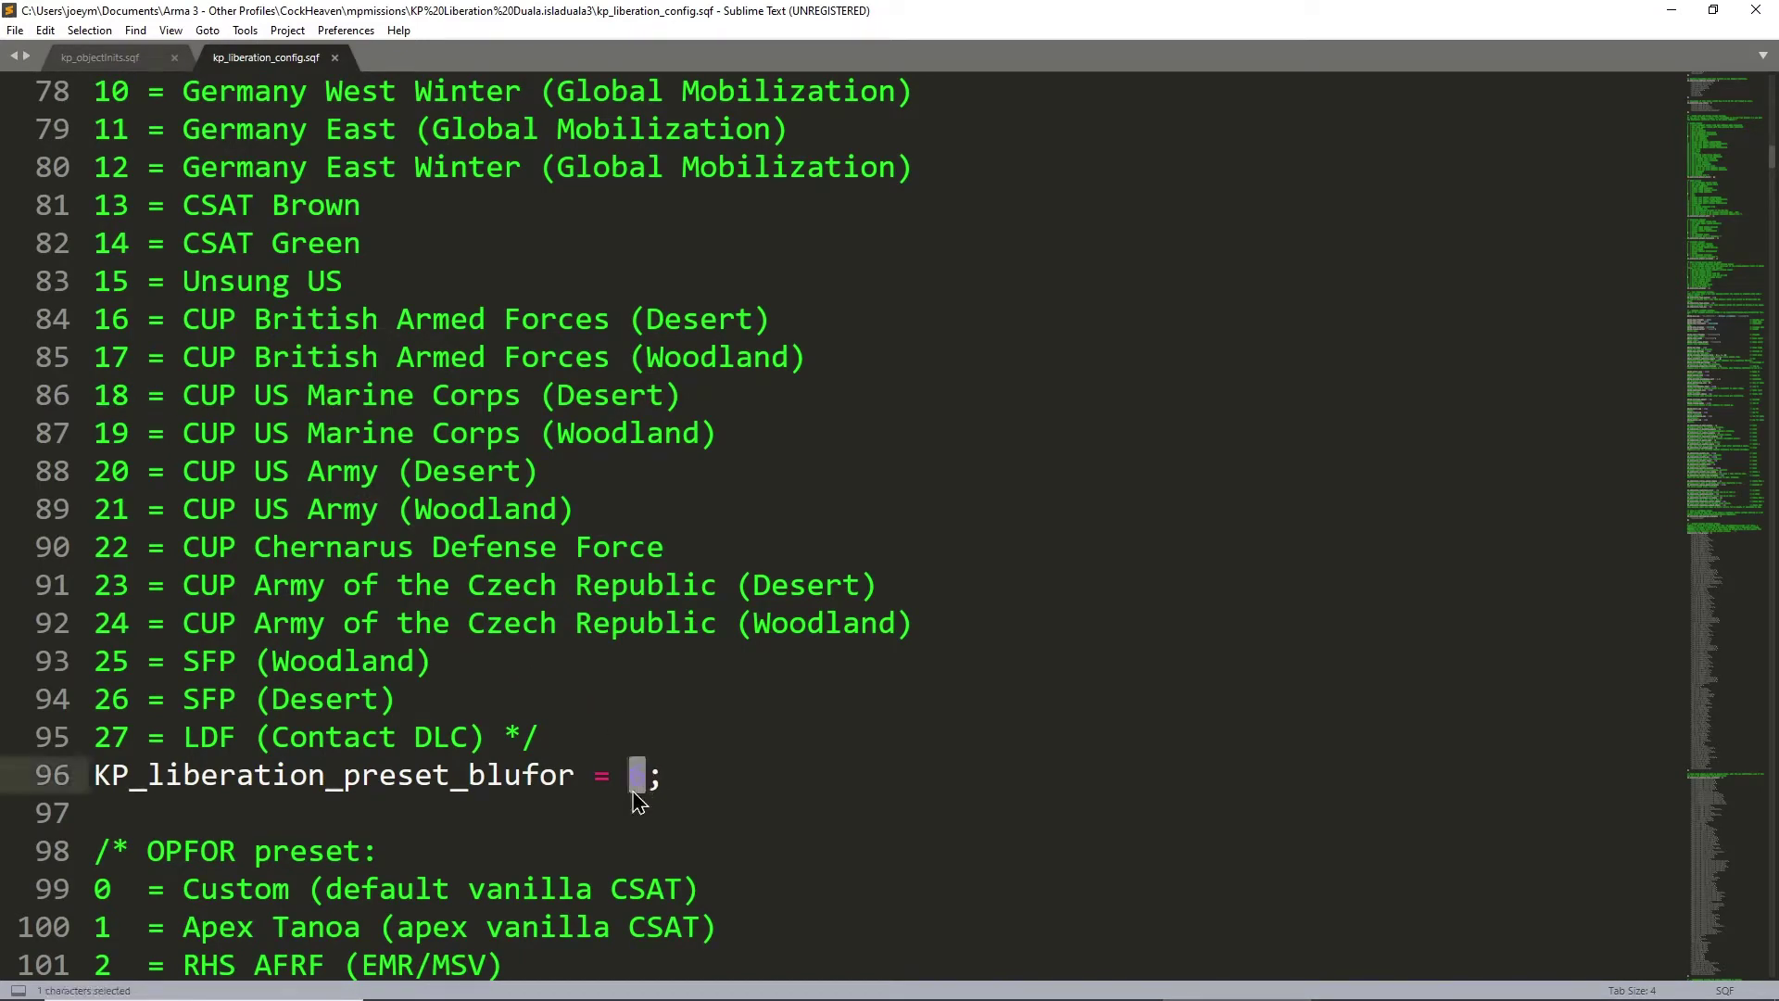
{"action": "type", "text": "18"}
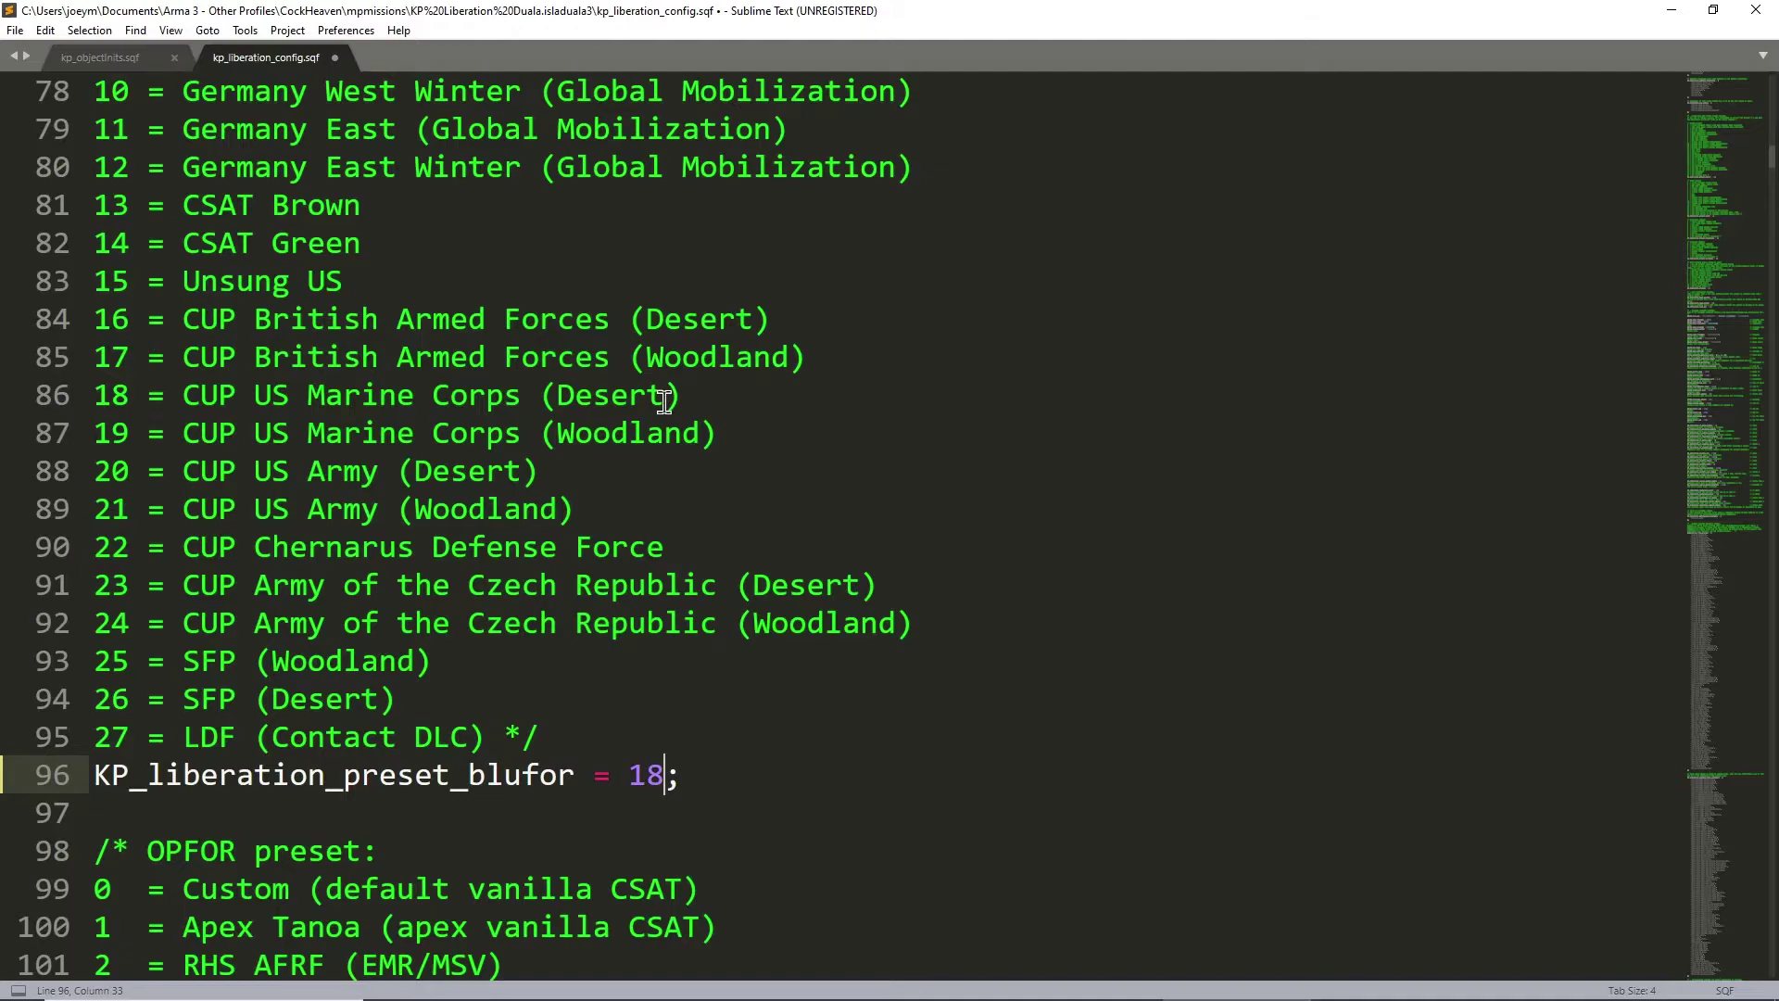
{"action": "scroll", "coordinate": [665, 400], "scroll_direction": "up", "scroll_amount": 6}
{"action": "scroll", "coordinate": [542, 389], "scroll_direction": "down", "scroll_amount": 6}
- Set KP_liberation_preset_blufor to 0 for the Custom preset and check it against the BLUFOR preset list
{"action": "scroll", "coordinate": [541, 389], "scroll_direction": "down", "scroll_amount": 3}
{"action": "key", "text": "BackSpace"}
{"action": "key", "text": "BackSpace"}
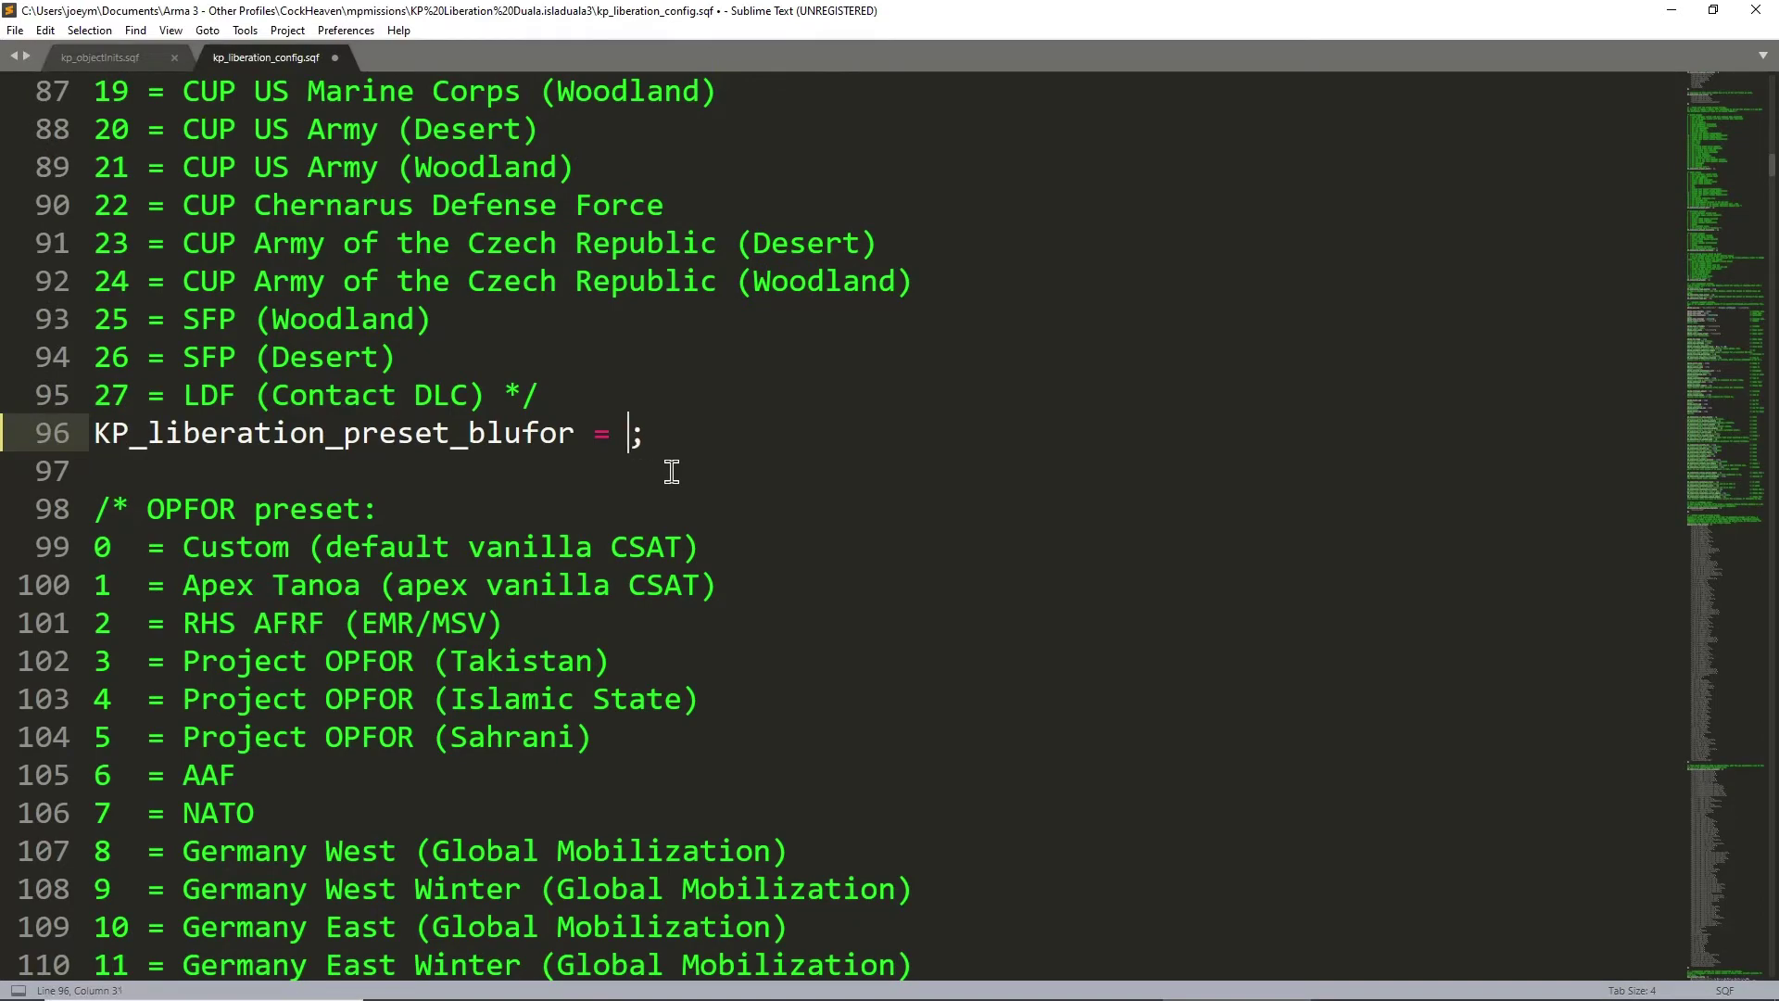
{"action": "type", "text": "0"}
{"action": "scroll", "coordinate": [671, 472], "scroll_direction": "up", "scroll_amount": 8}
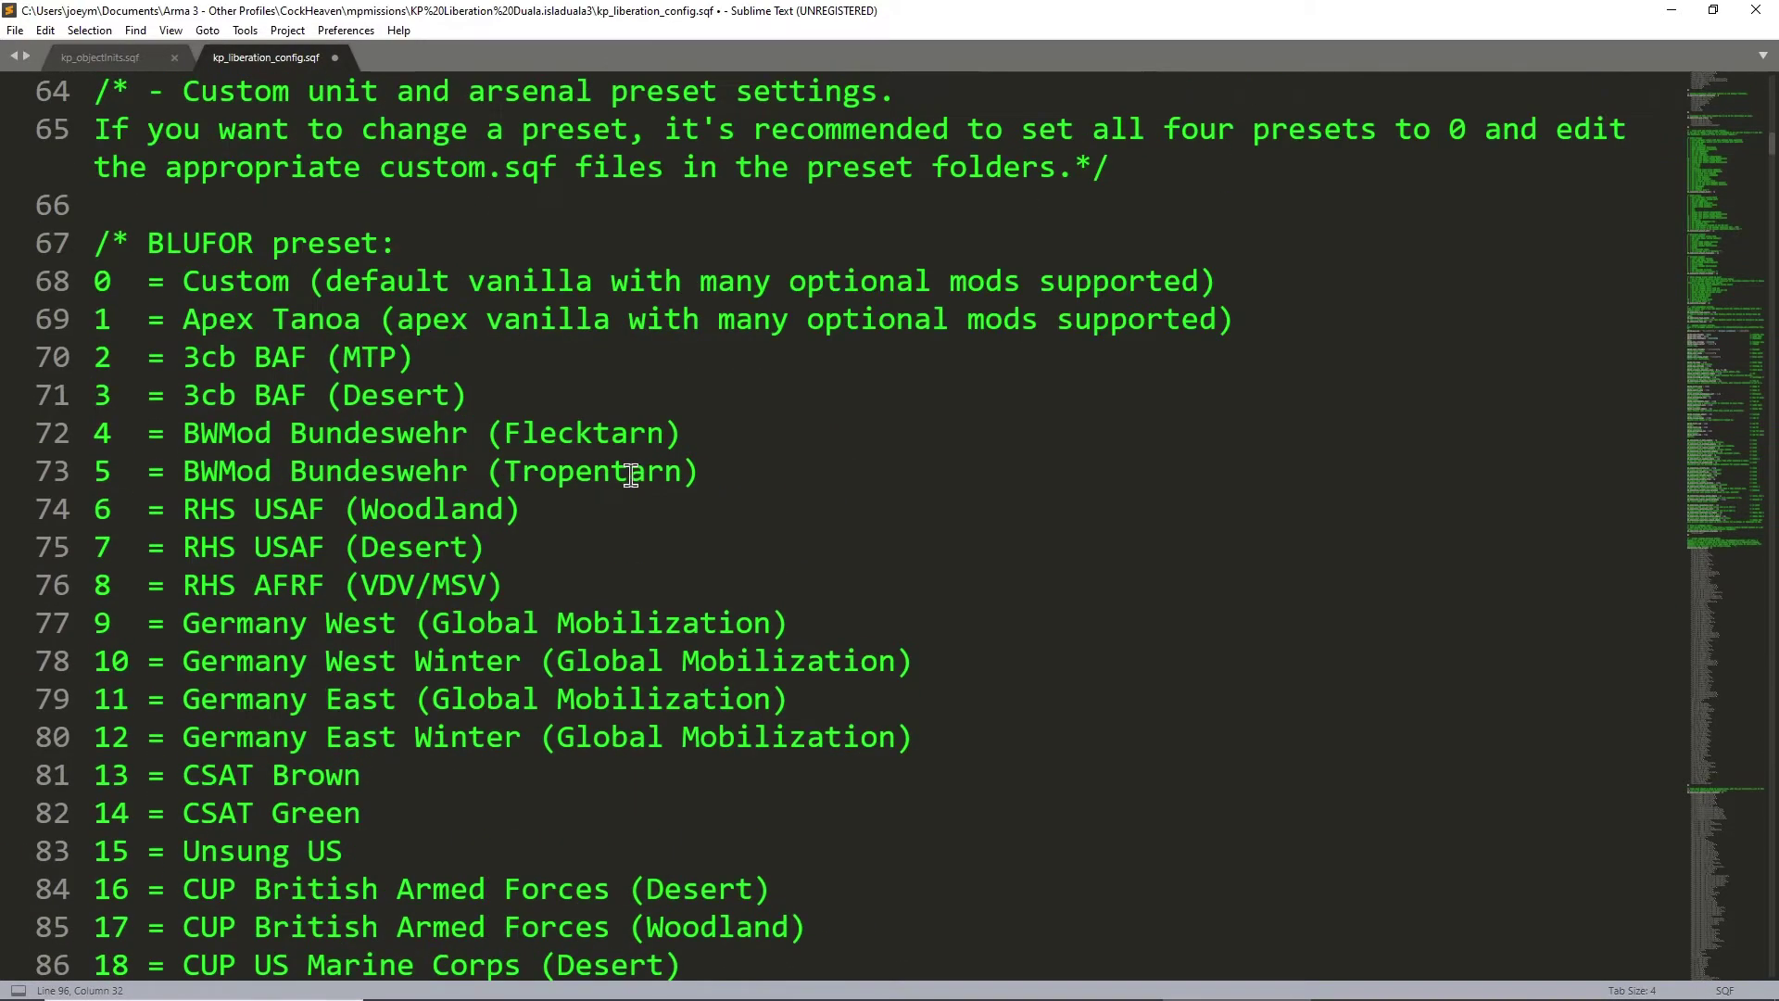
{"action": "left_click", "coordinate": [485, 280]}
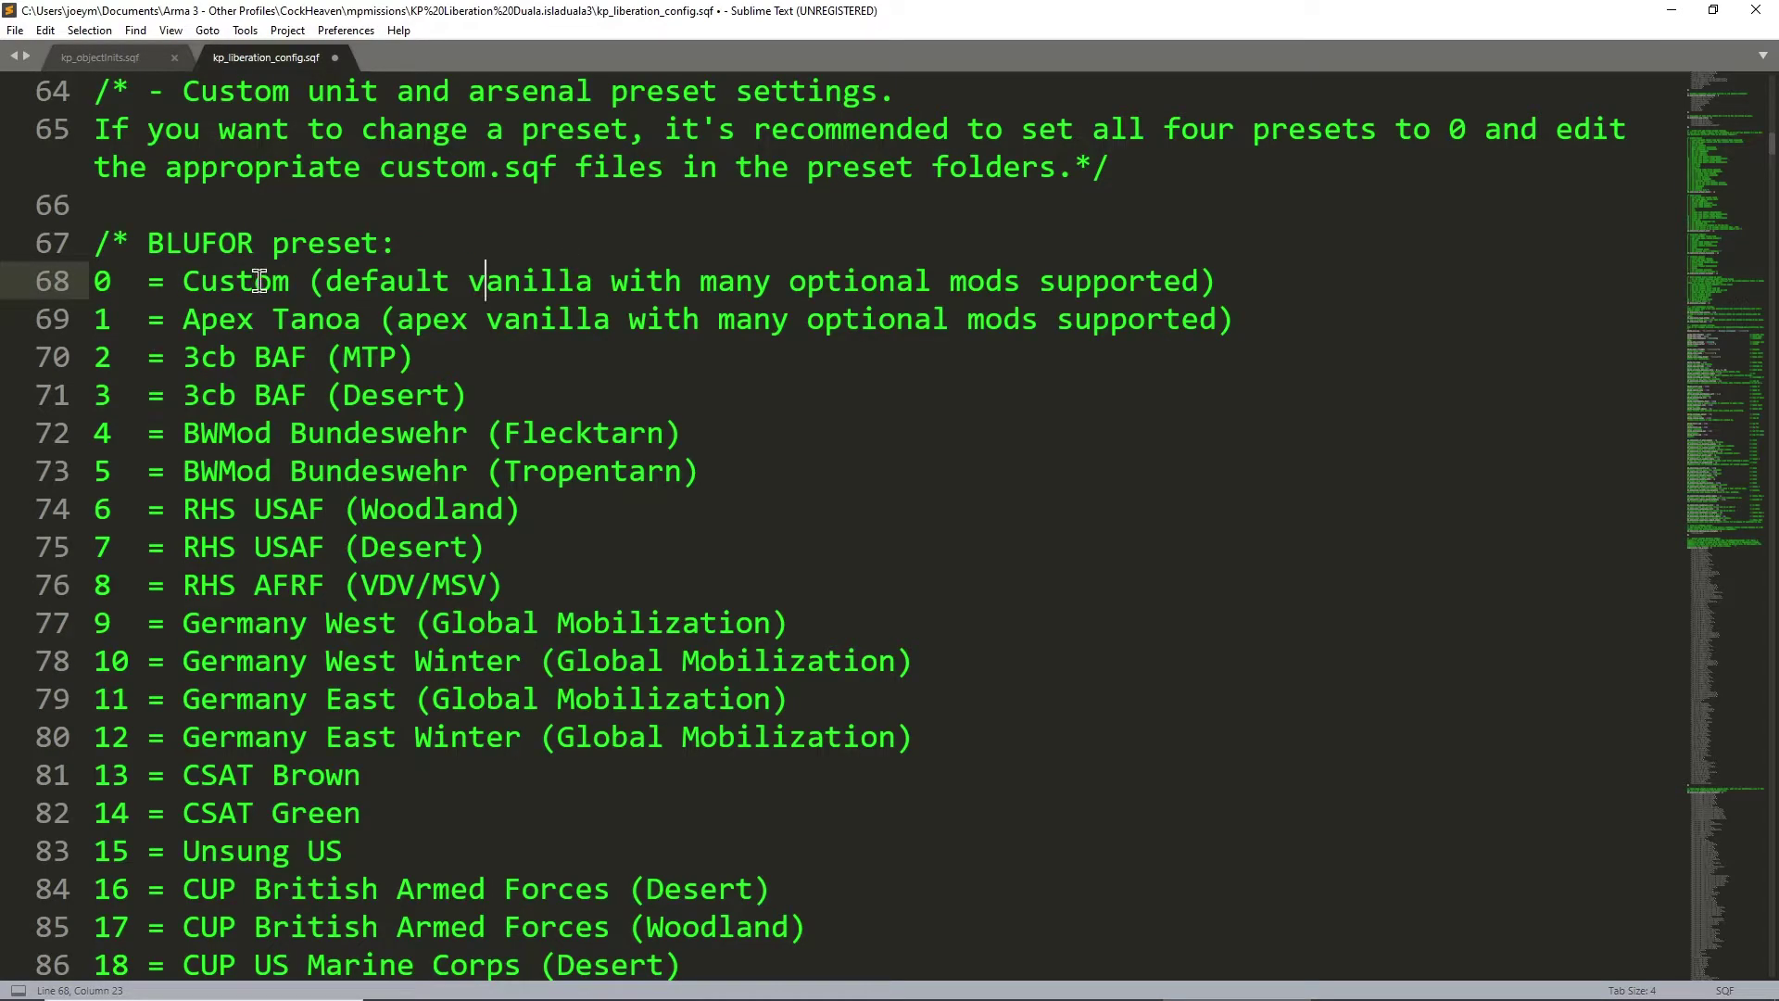
{"action": "scroll", "coordinate": [568, 270], "scroll_direction": "down", "scroll_amount": 4}
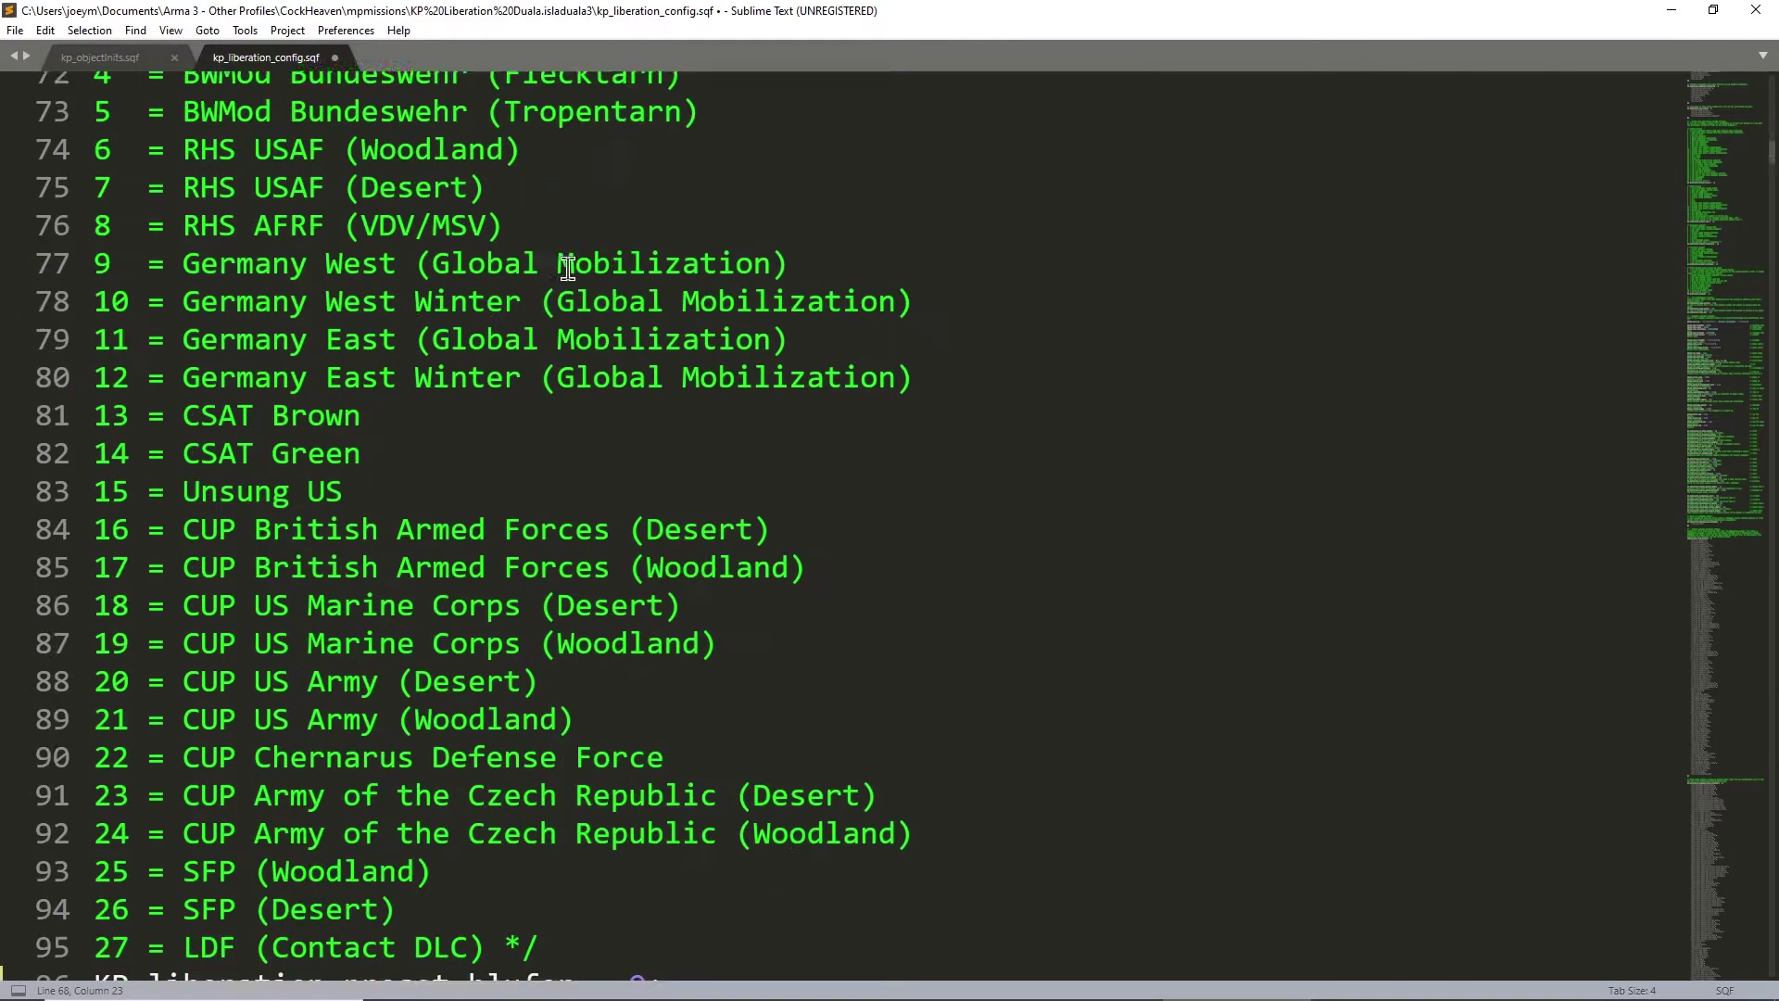
{"action": "scroll", "coordinate": [551, 343], "scroll_direction": "up", "scroll_amount": 5}
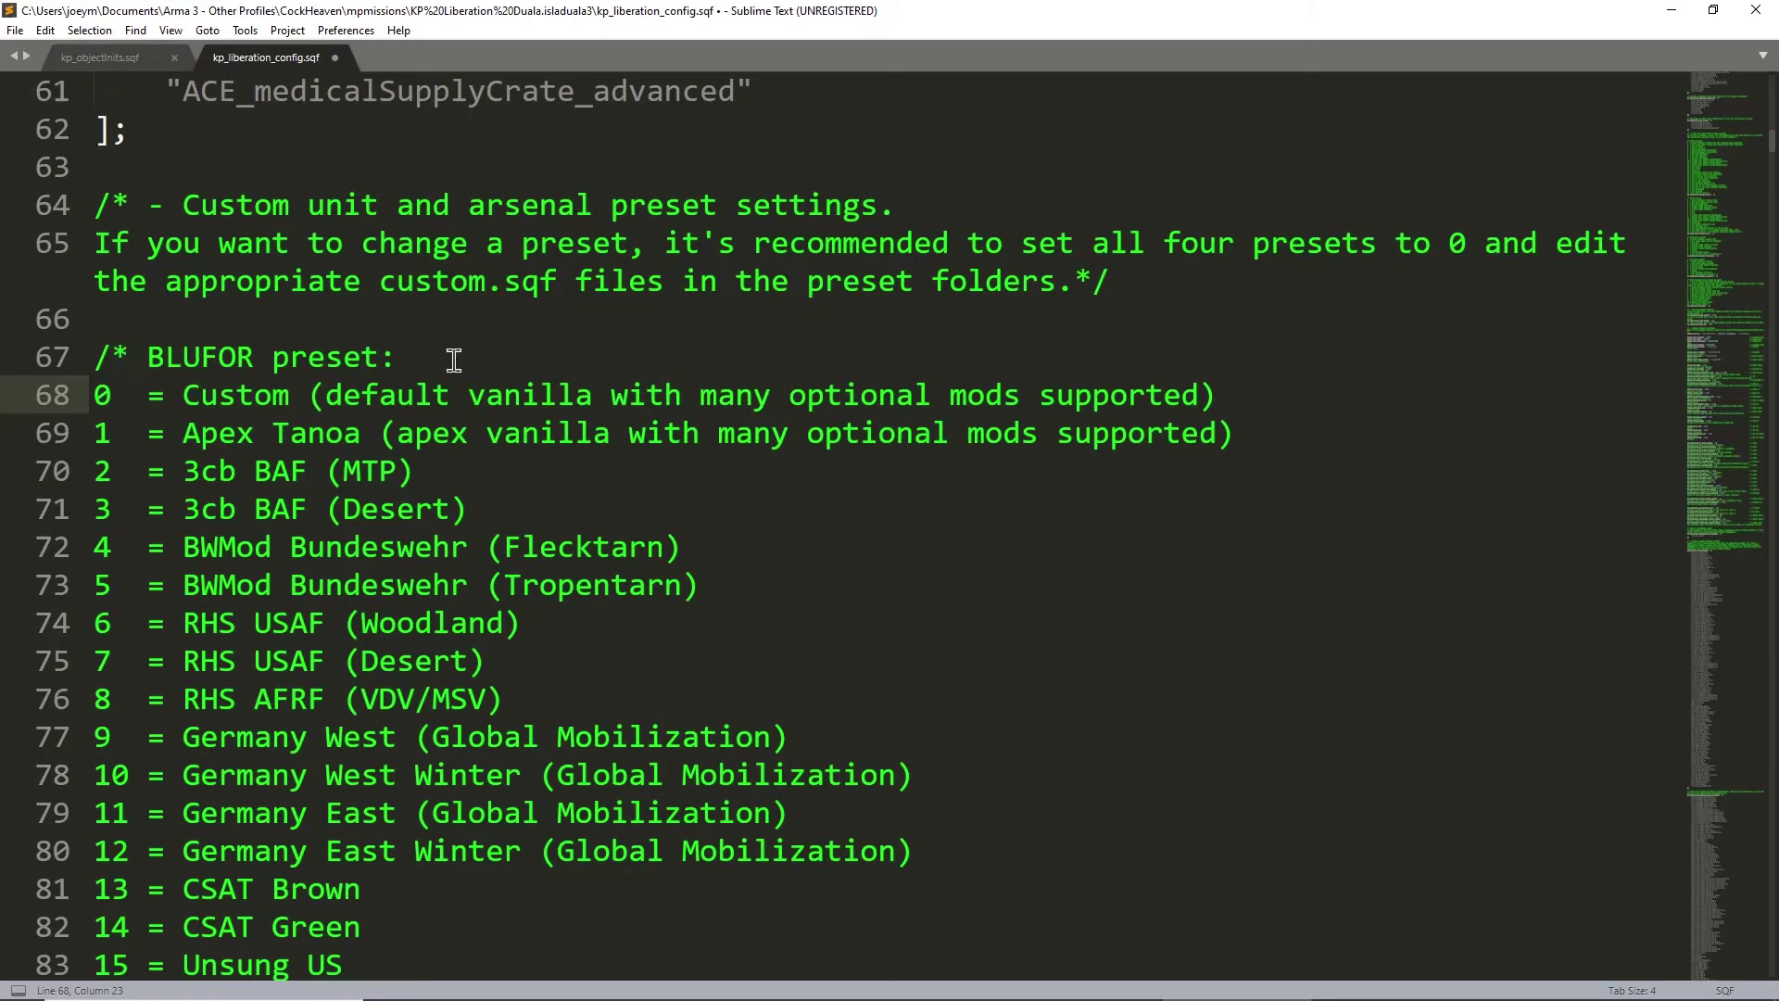
{"action": "scroll", "coordinate": [502, 368], "scroll_direction": "down", "scroll_amount": 7}
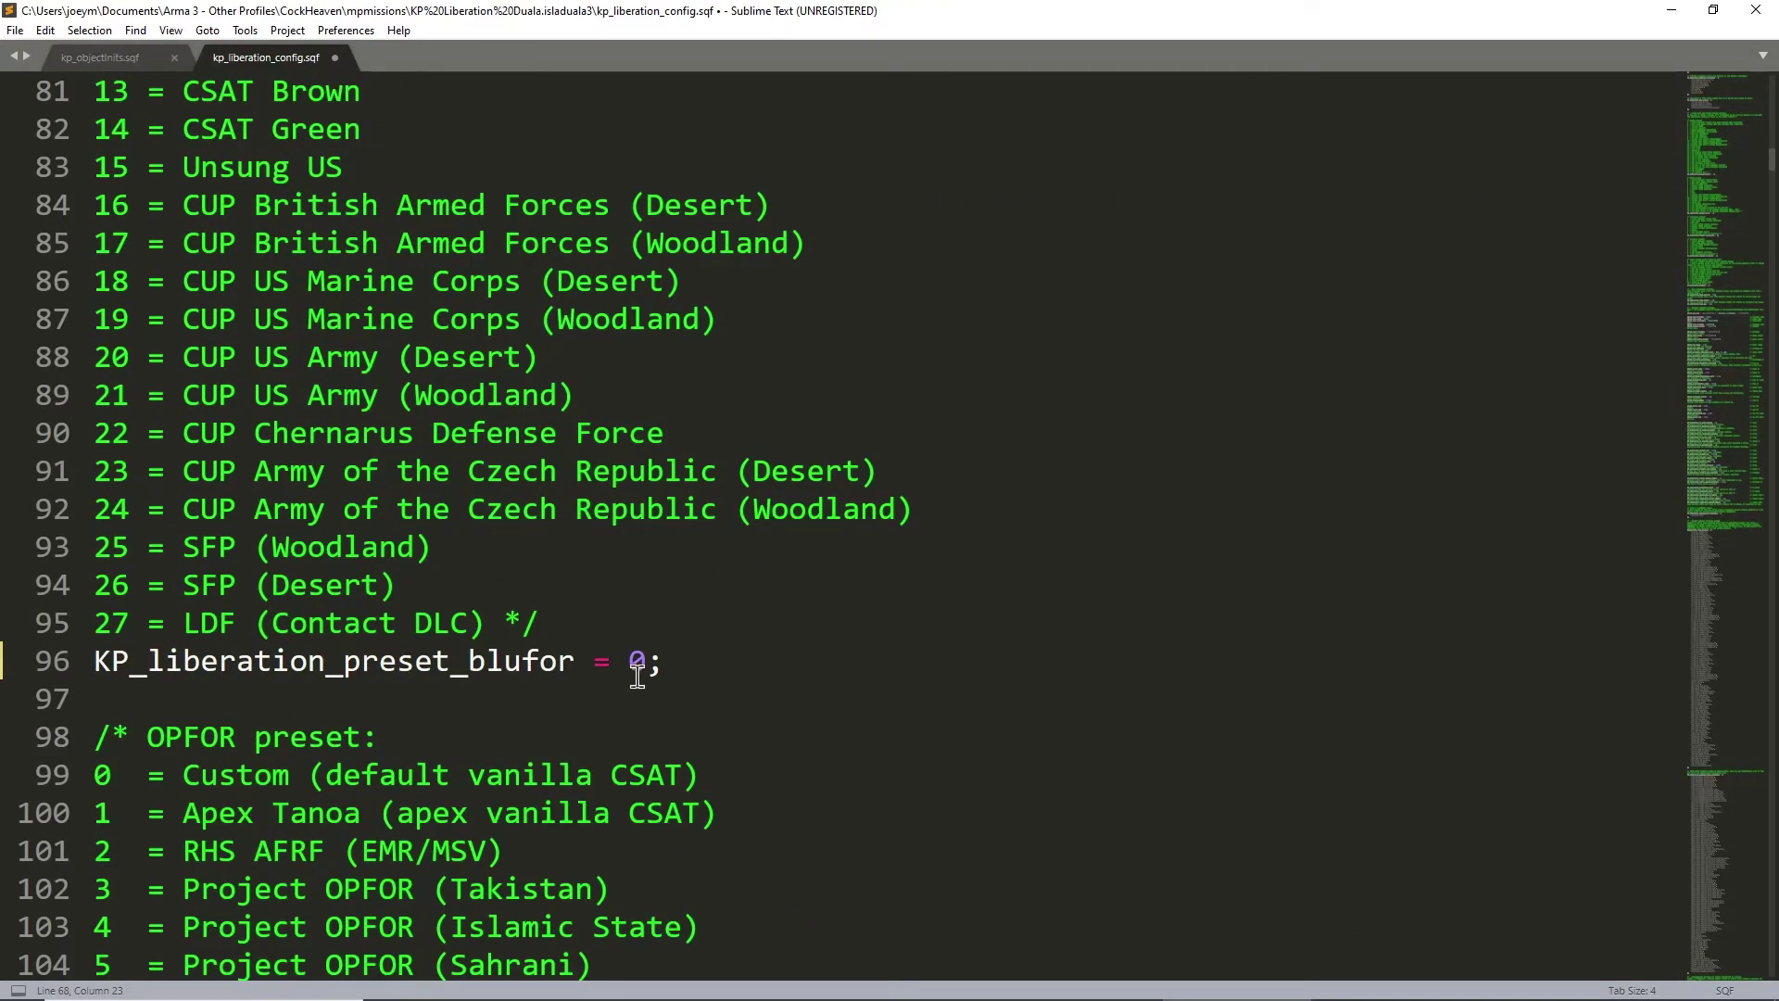
- Set KP_liberation_preset_opfor to 0 so the enemy side uses the Custom preset
{"action": "scroll", "coordinate": [629, 631], "scroll_direction": "down", "scroll_amount": 12}
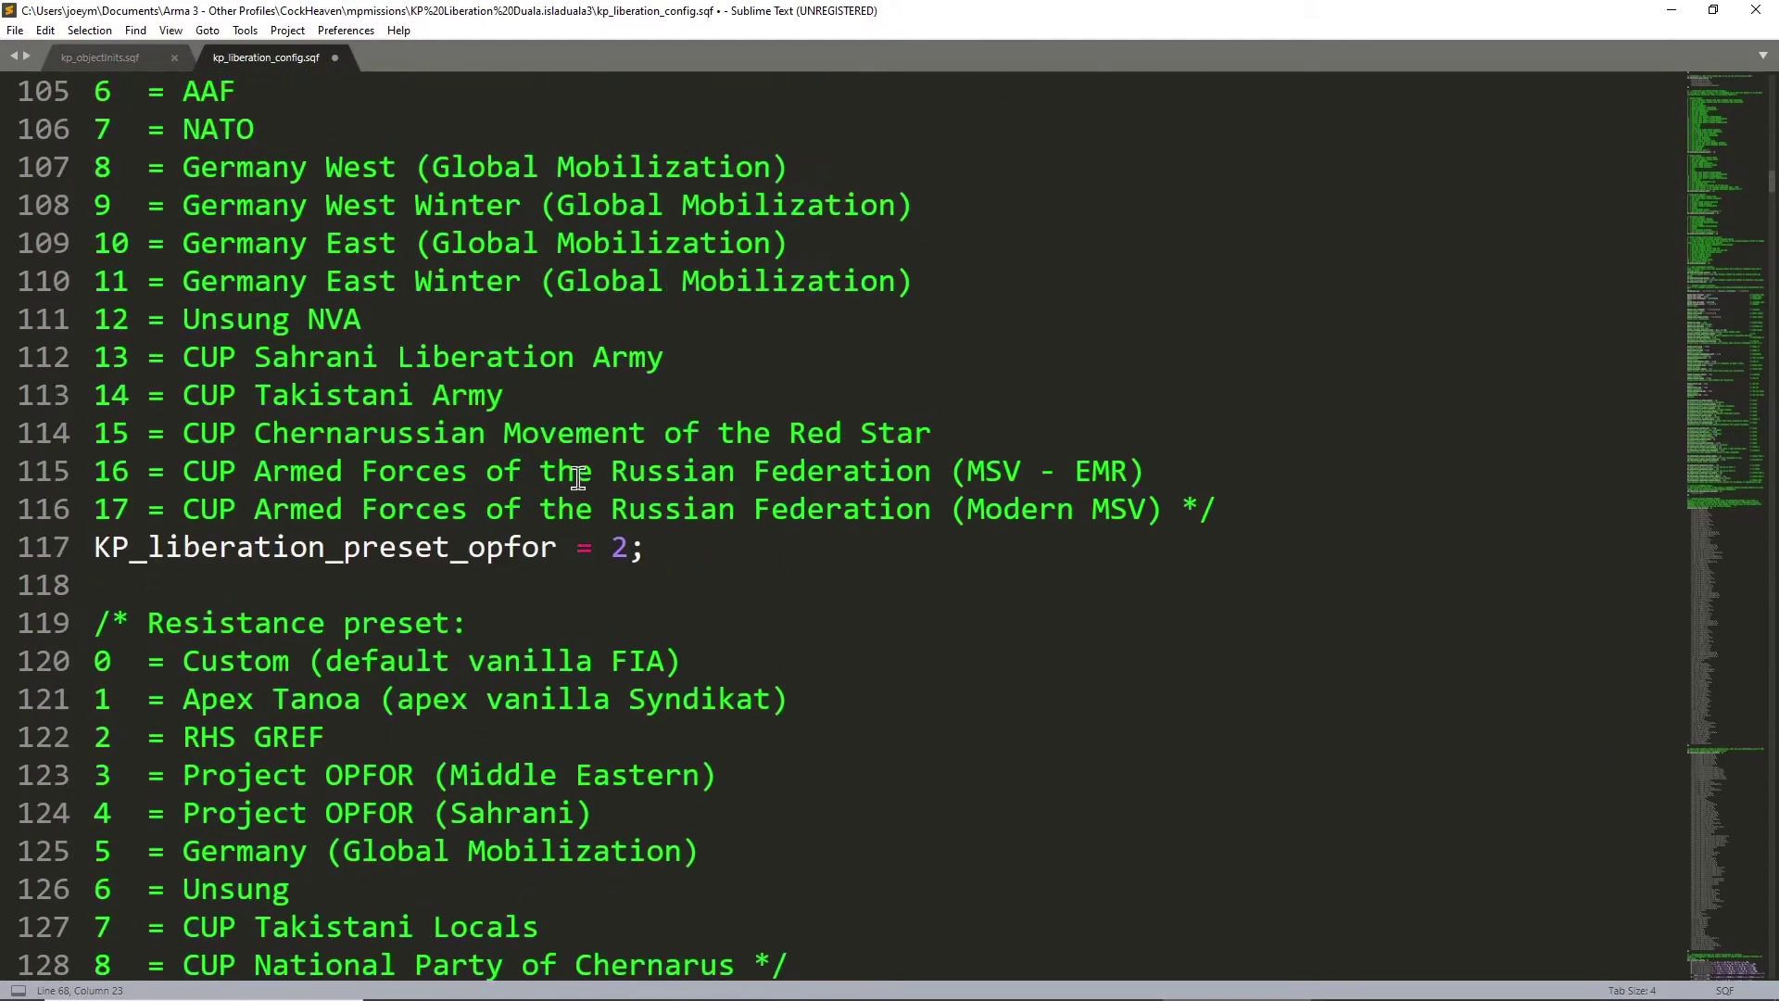
{"action": "double_click", "coordinate": [618, 548]}
{"action": "type", "text": "0"}
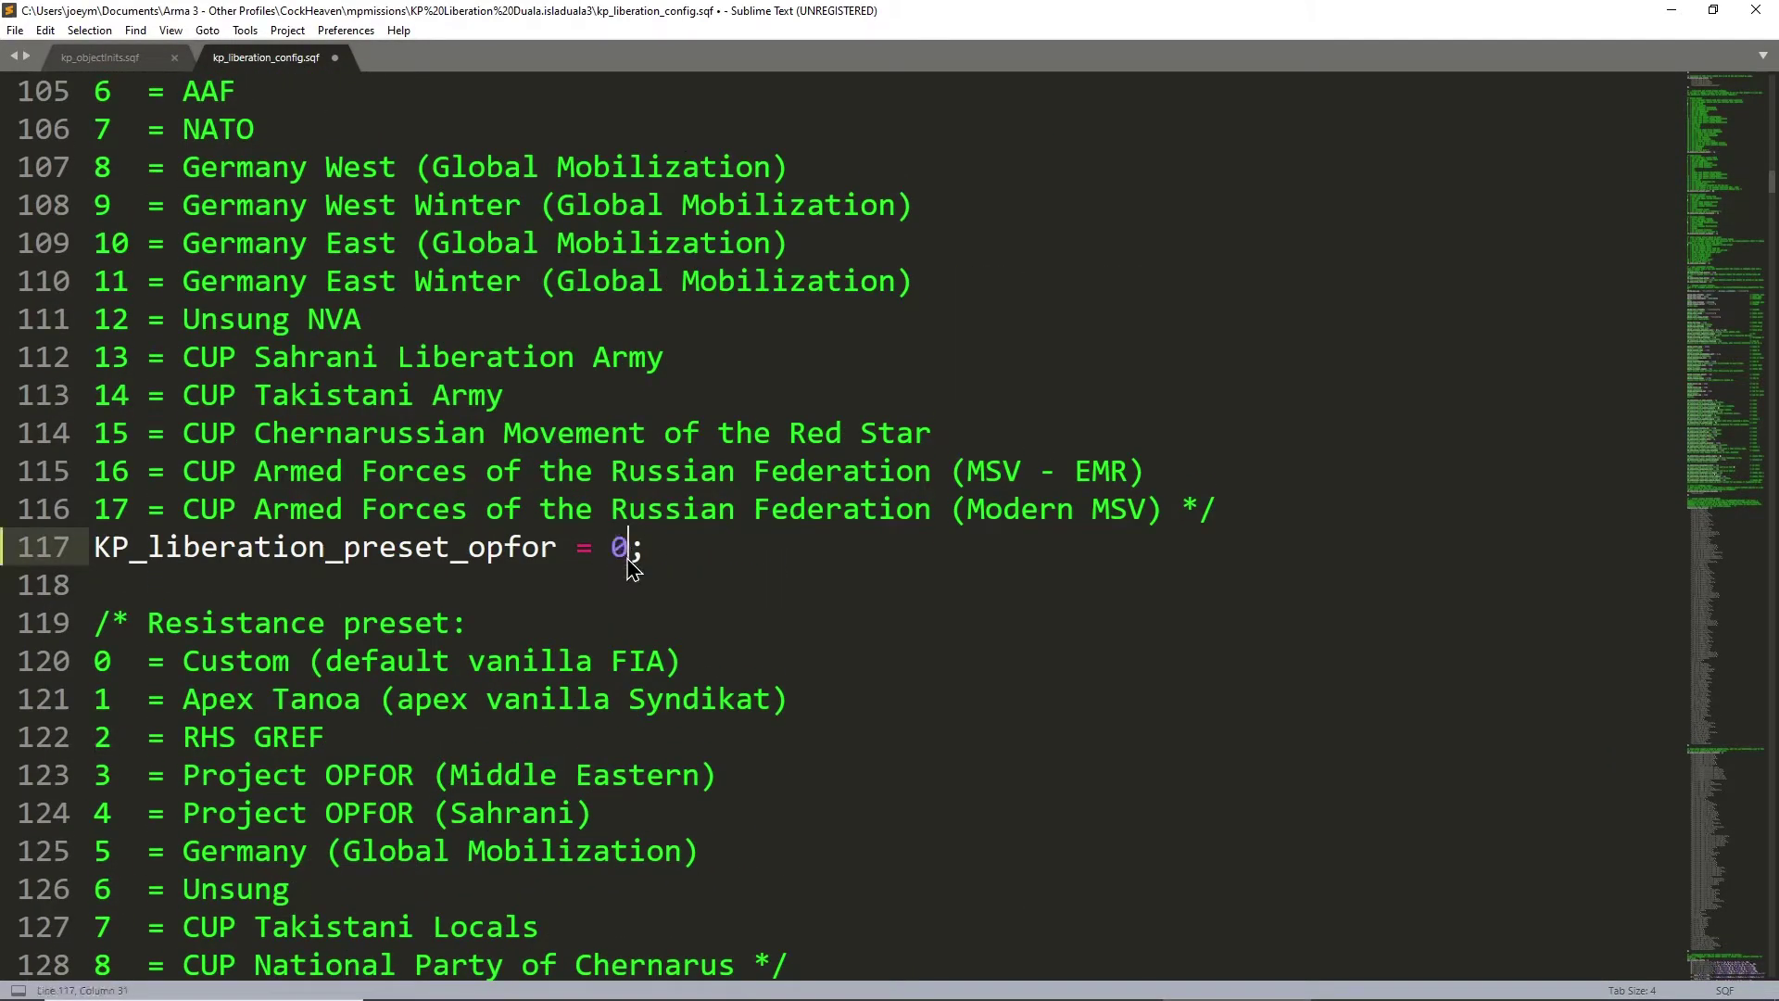
{"action": "left_click", "coordinate": [539, 598]}
- Set KP_liberation_preset_resistance to 7, the CUP Takistani Locals preset
{"action": "scroll", "coordinate": [491, 348], "scroll_direction": "down", "scroll_amount": 3}
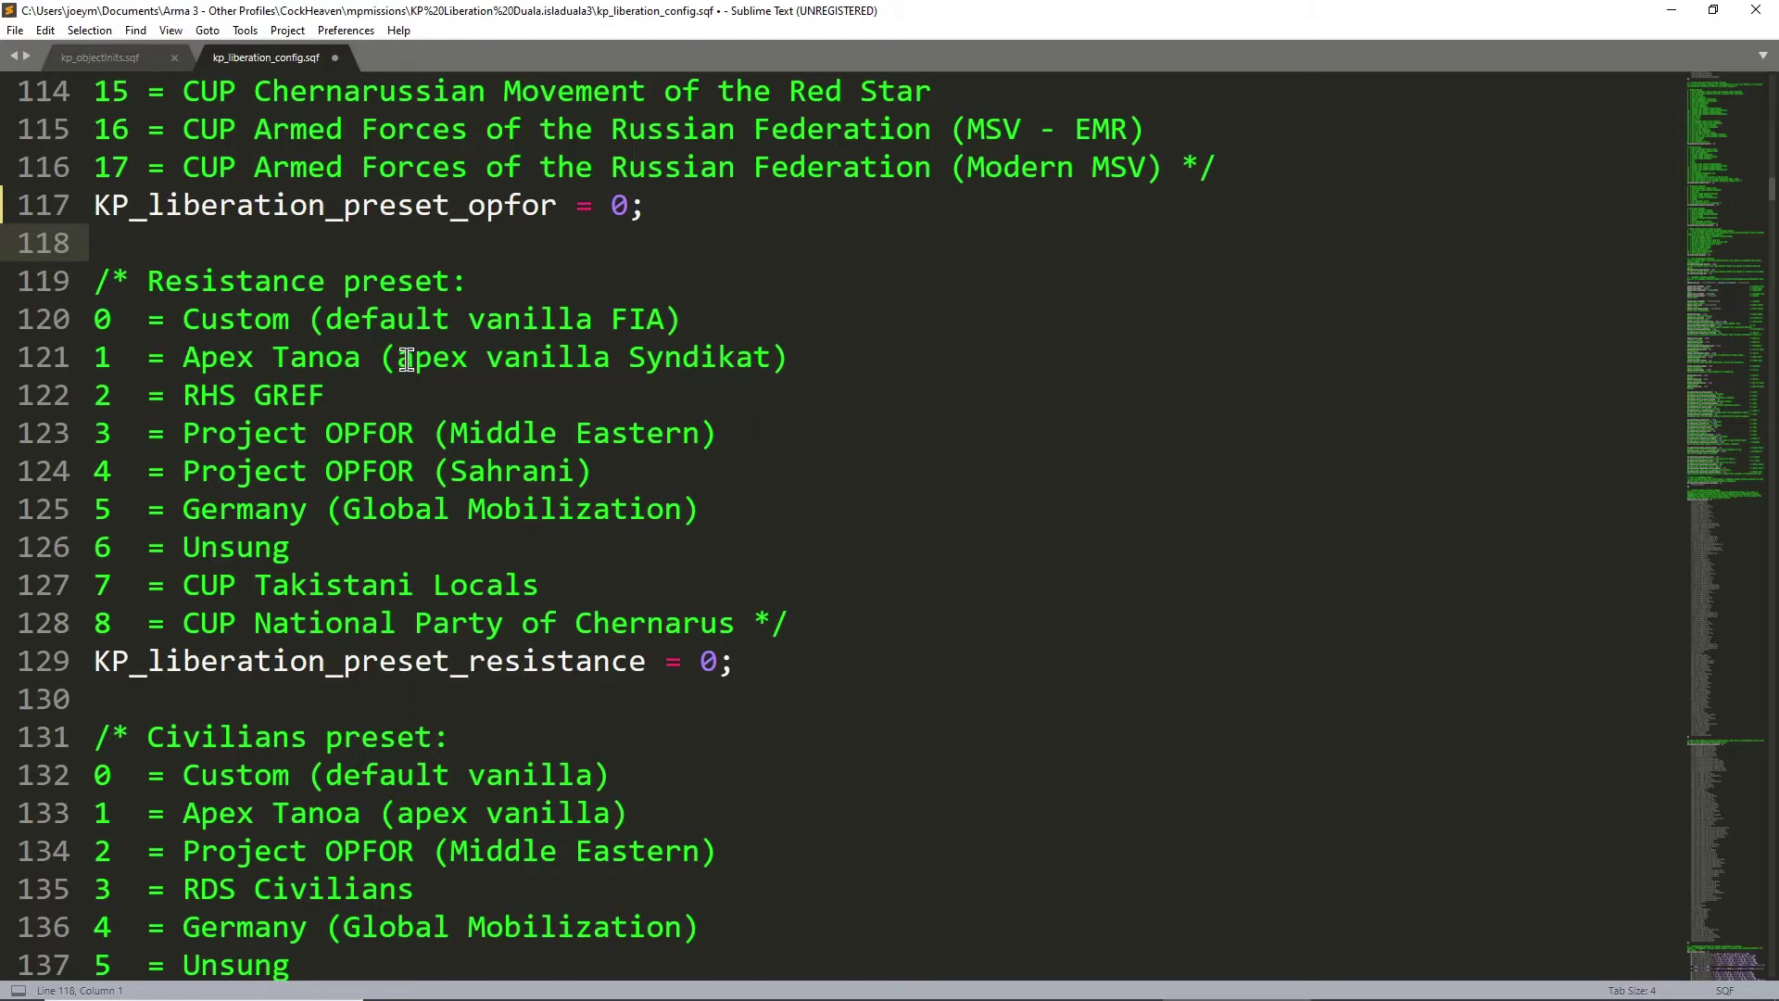
{"action": "left_click", "coordinate": [325, 617]}
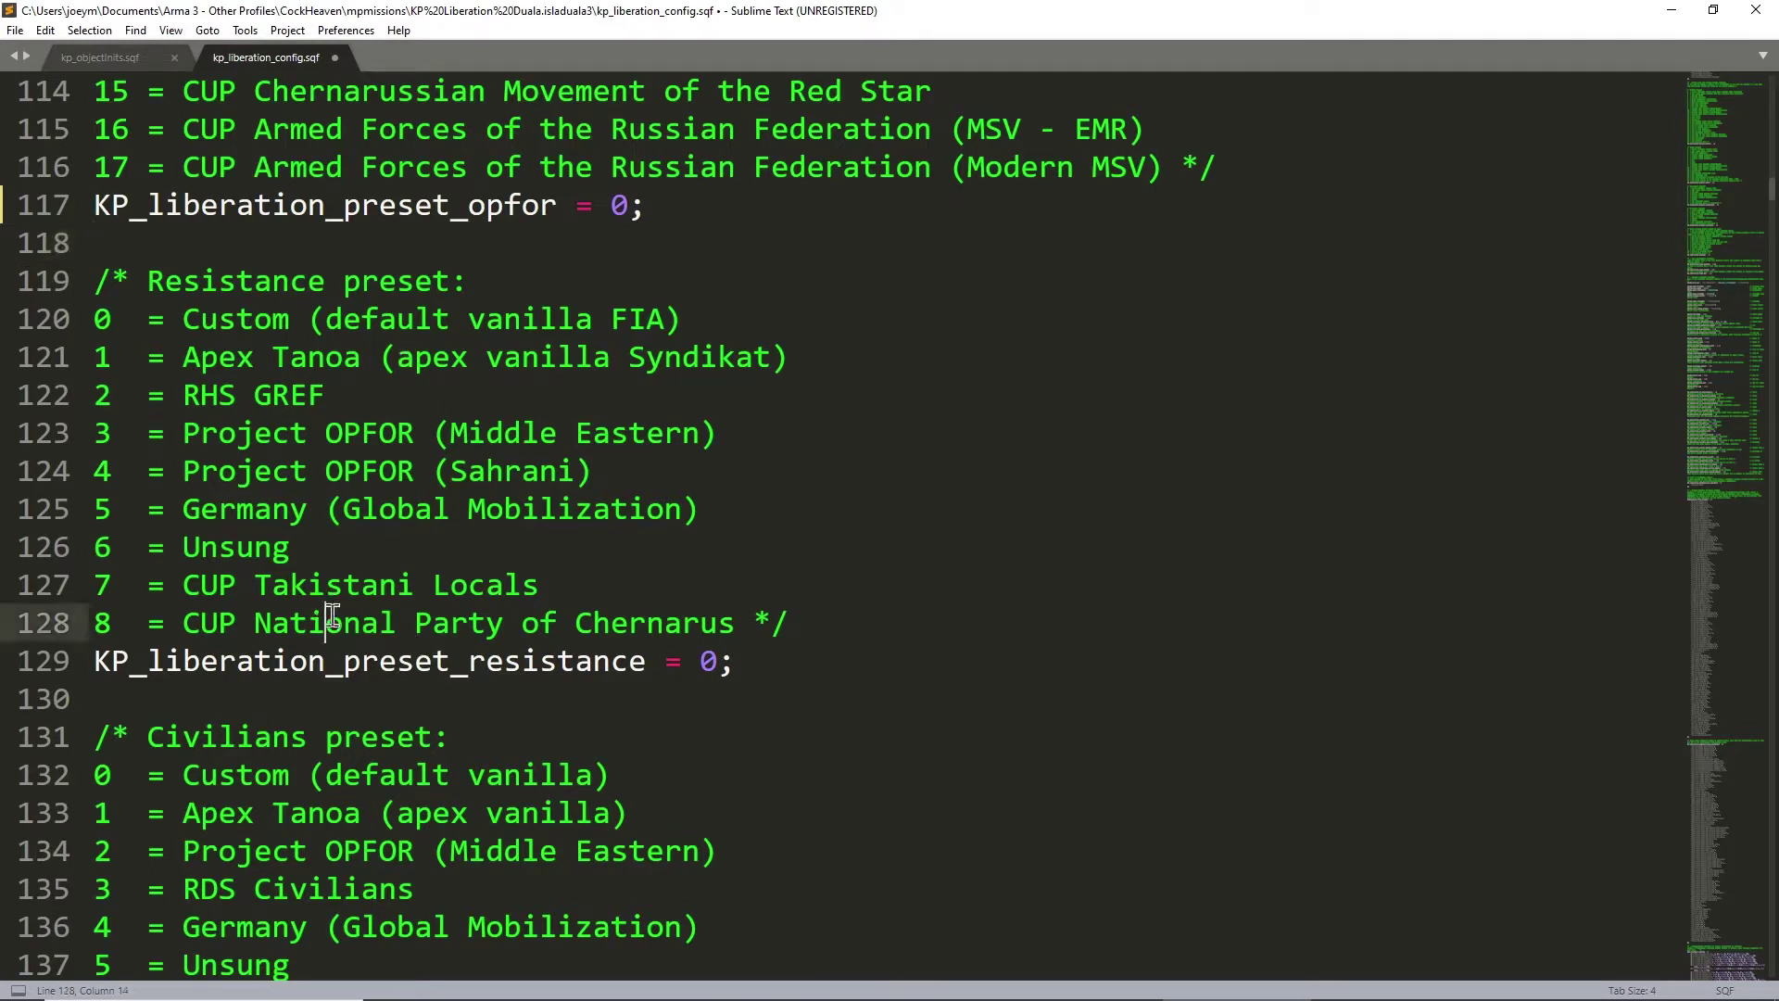
{"action": "left_click", "coordinate": [379, 584]}
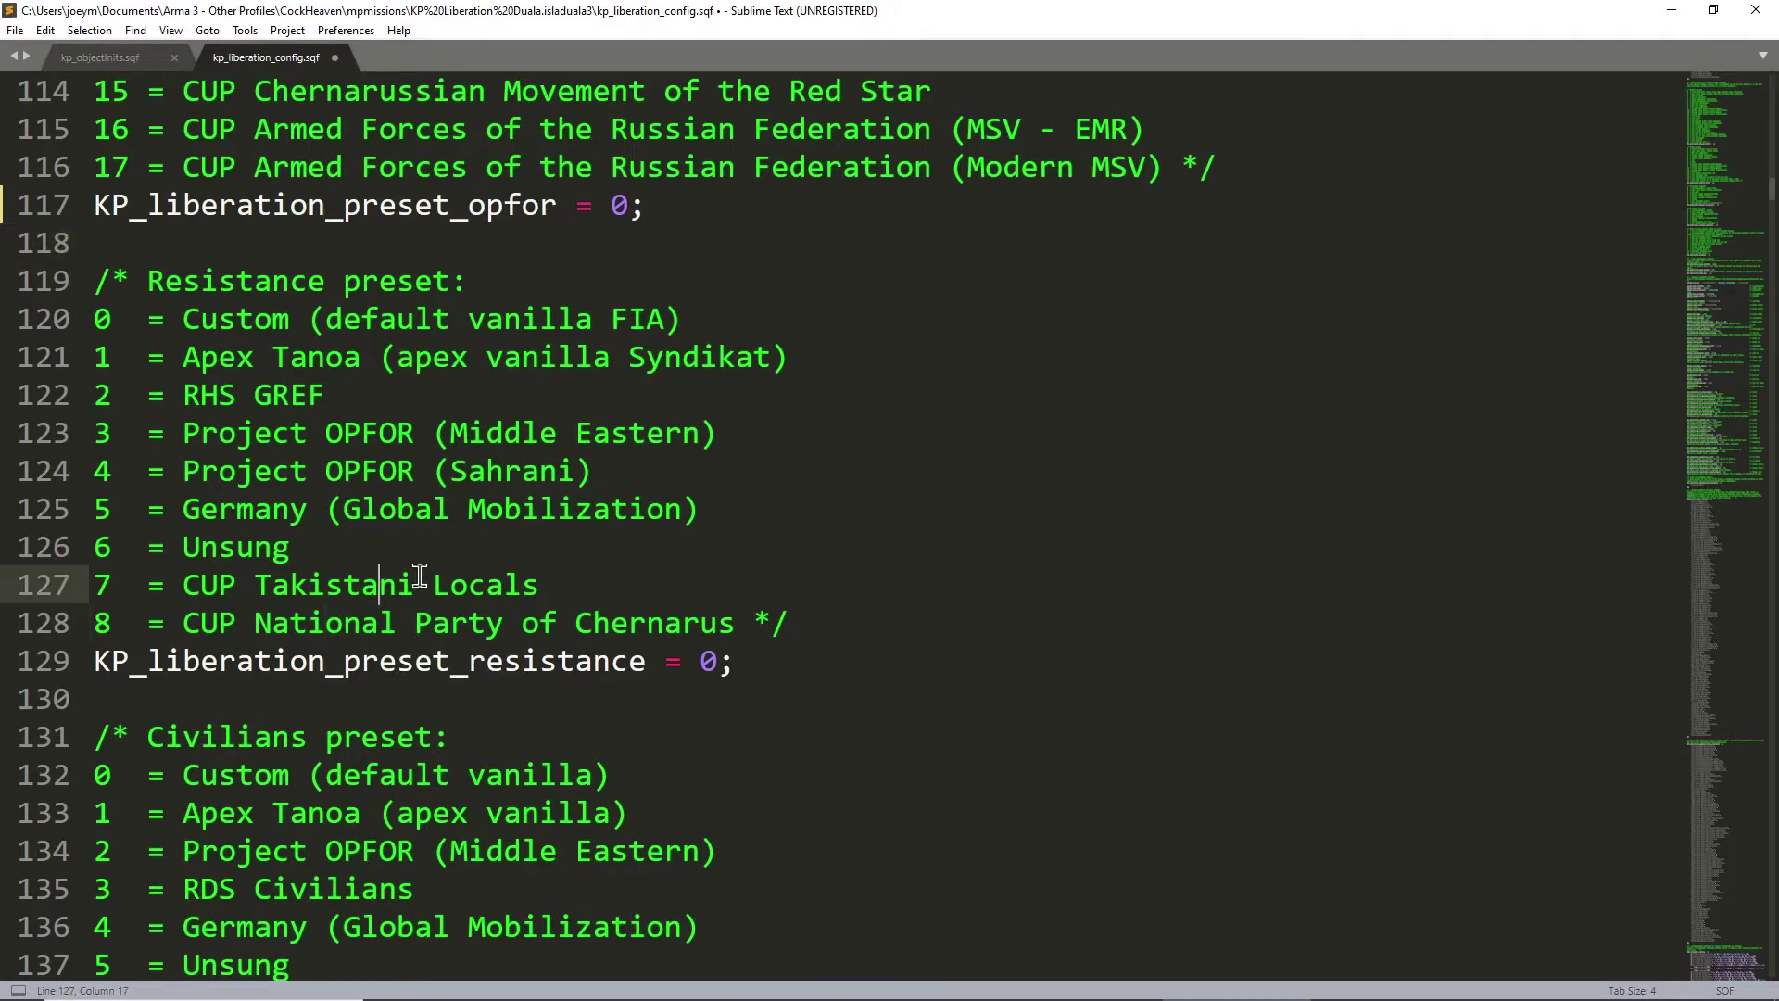
{"action": "double_click", "coordinate": [707, 663]}
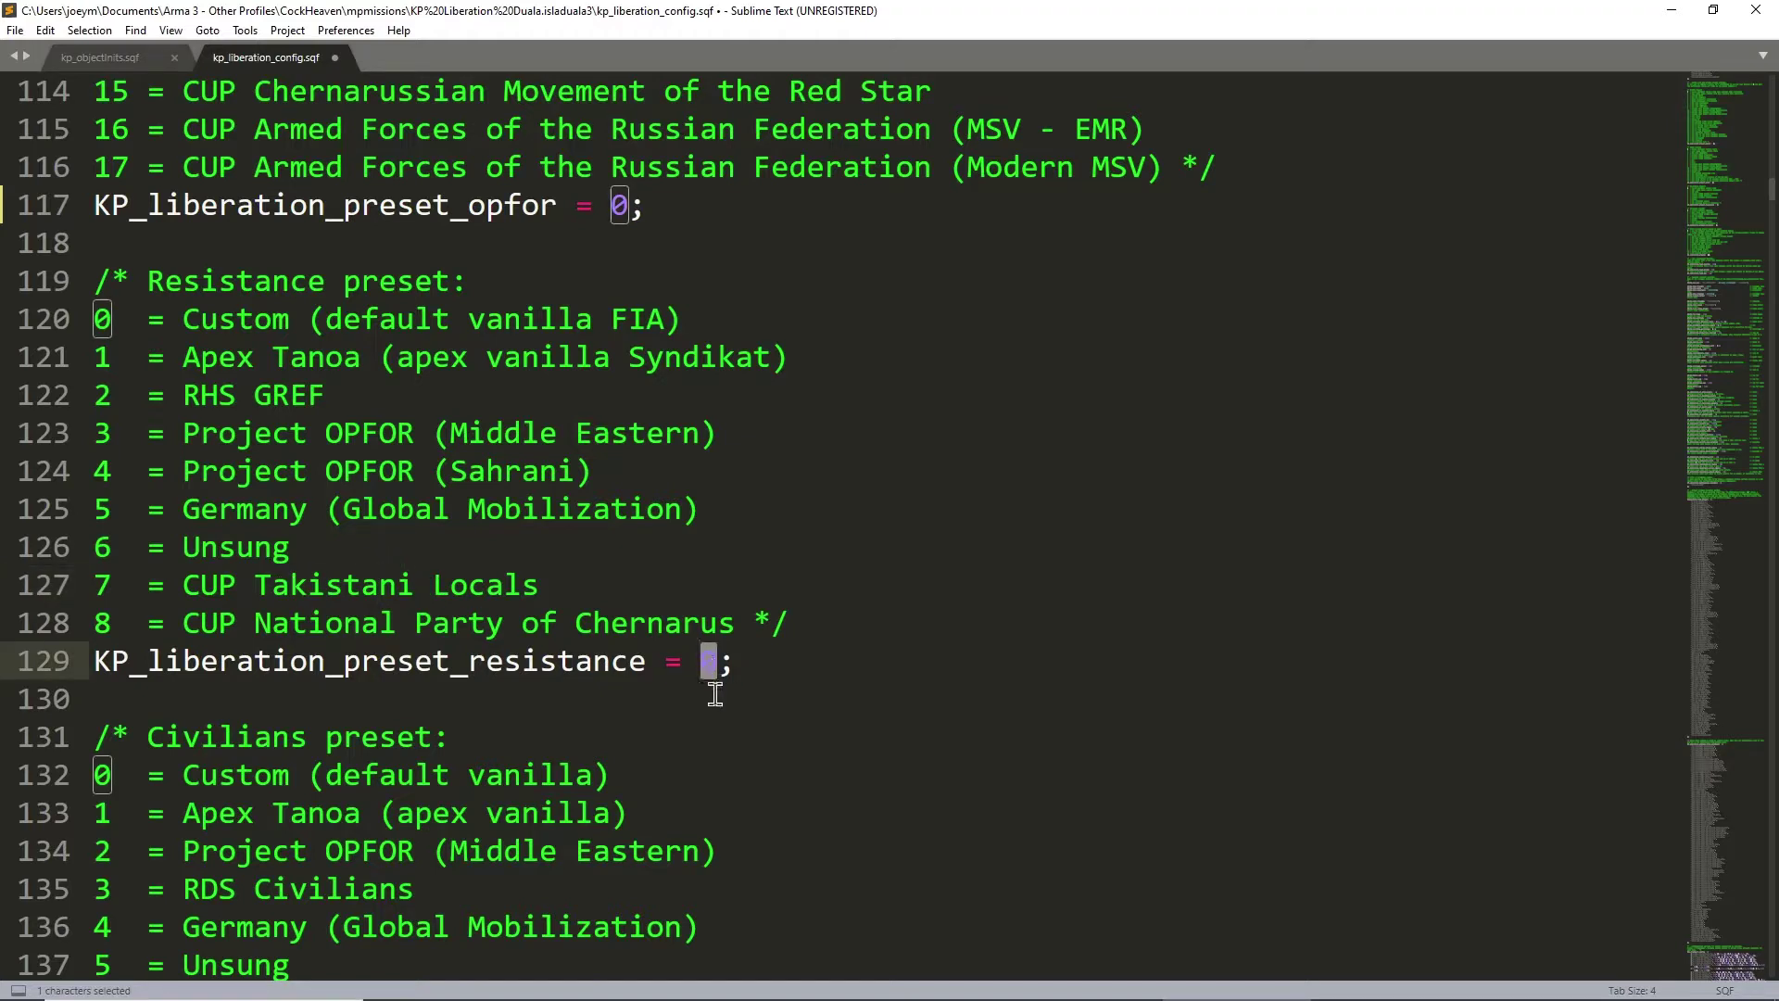
{"action": "type", "text": "7"}
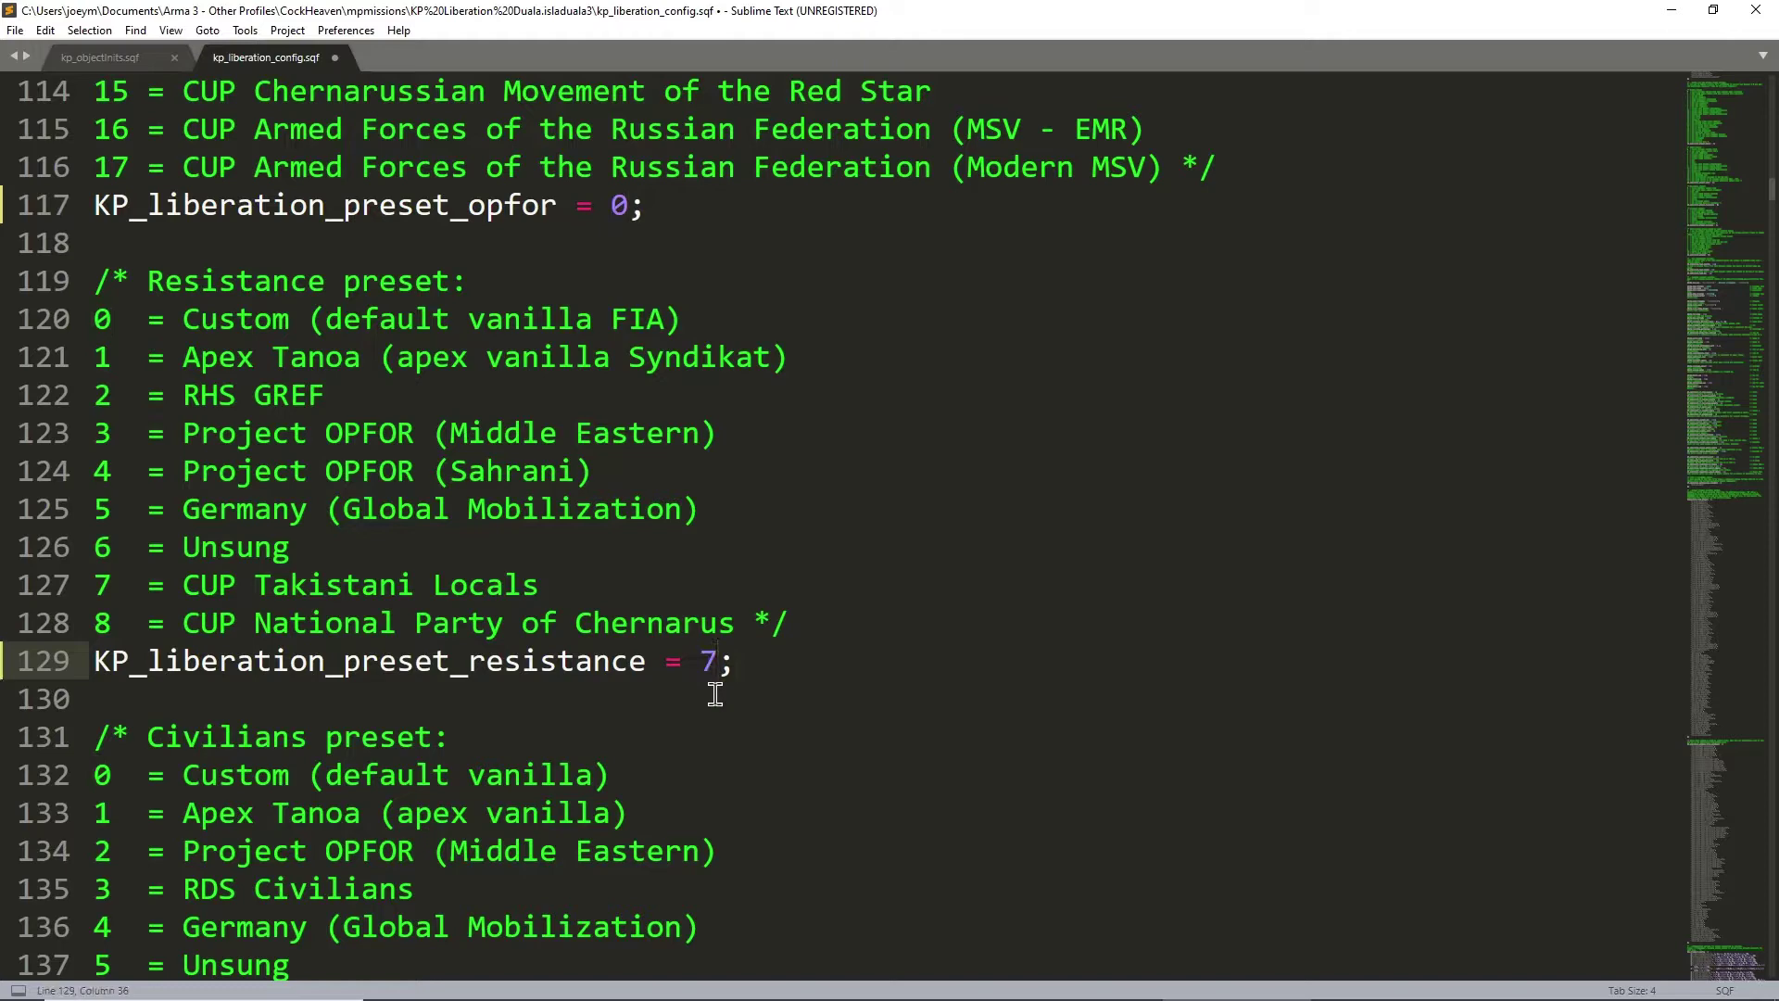
{"action": "left_click", "coordinate": [576, 542]}
- Set KP_liberation_preset_civilians to 6, the CUP Takistani Civilians preset
{"action": "scroll", "coordinate": [278, 565], "scroll_direction": "down", "scroll_amount": 2}
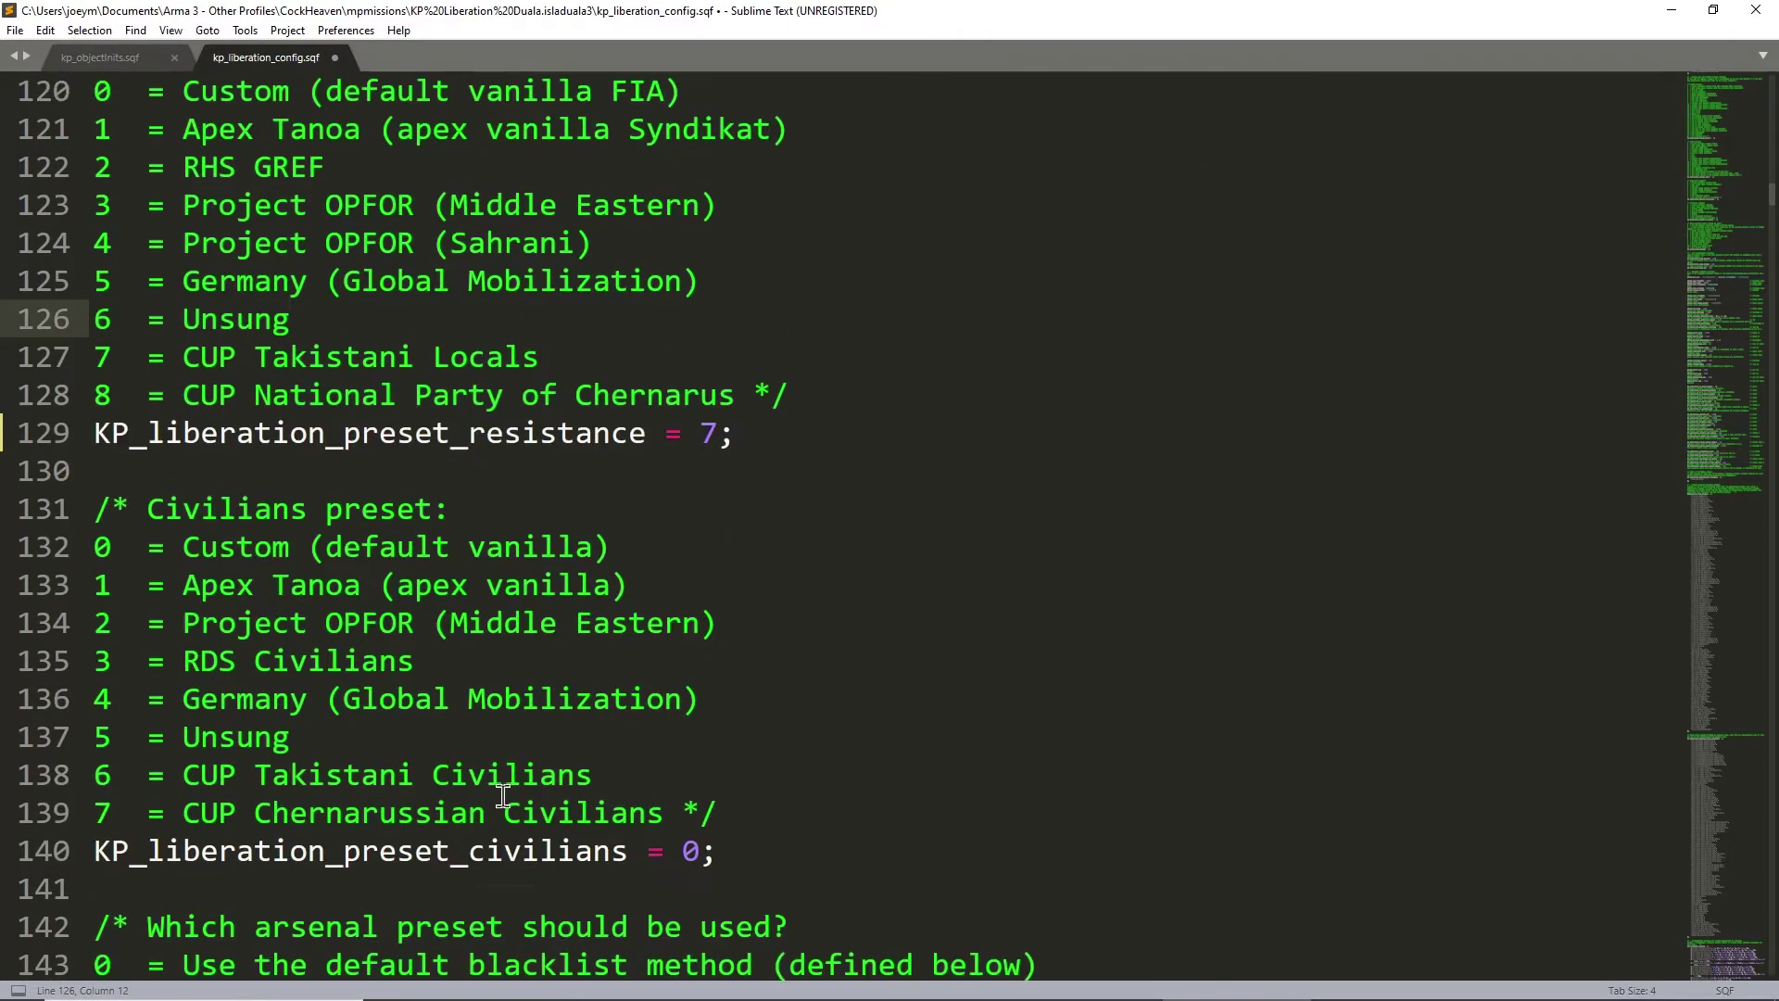
{"action": "left_click", "coordinate": [686, 851]}
{"action": "double_click", "coordinate": [692, 851]}
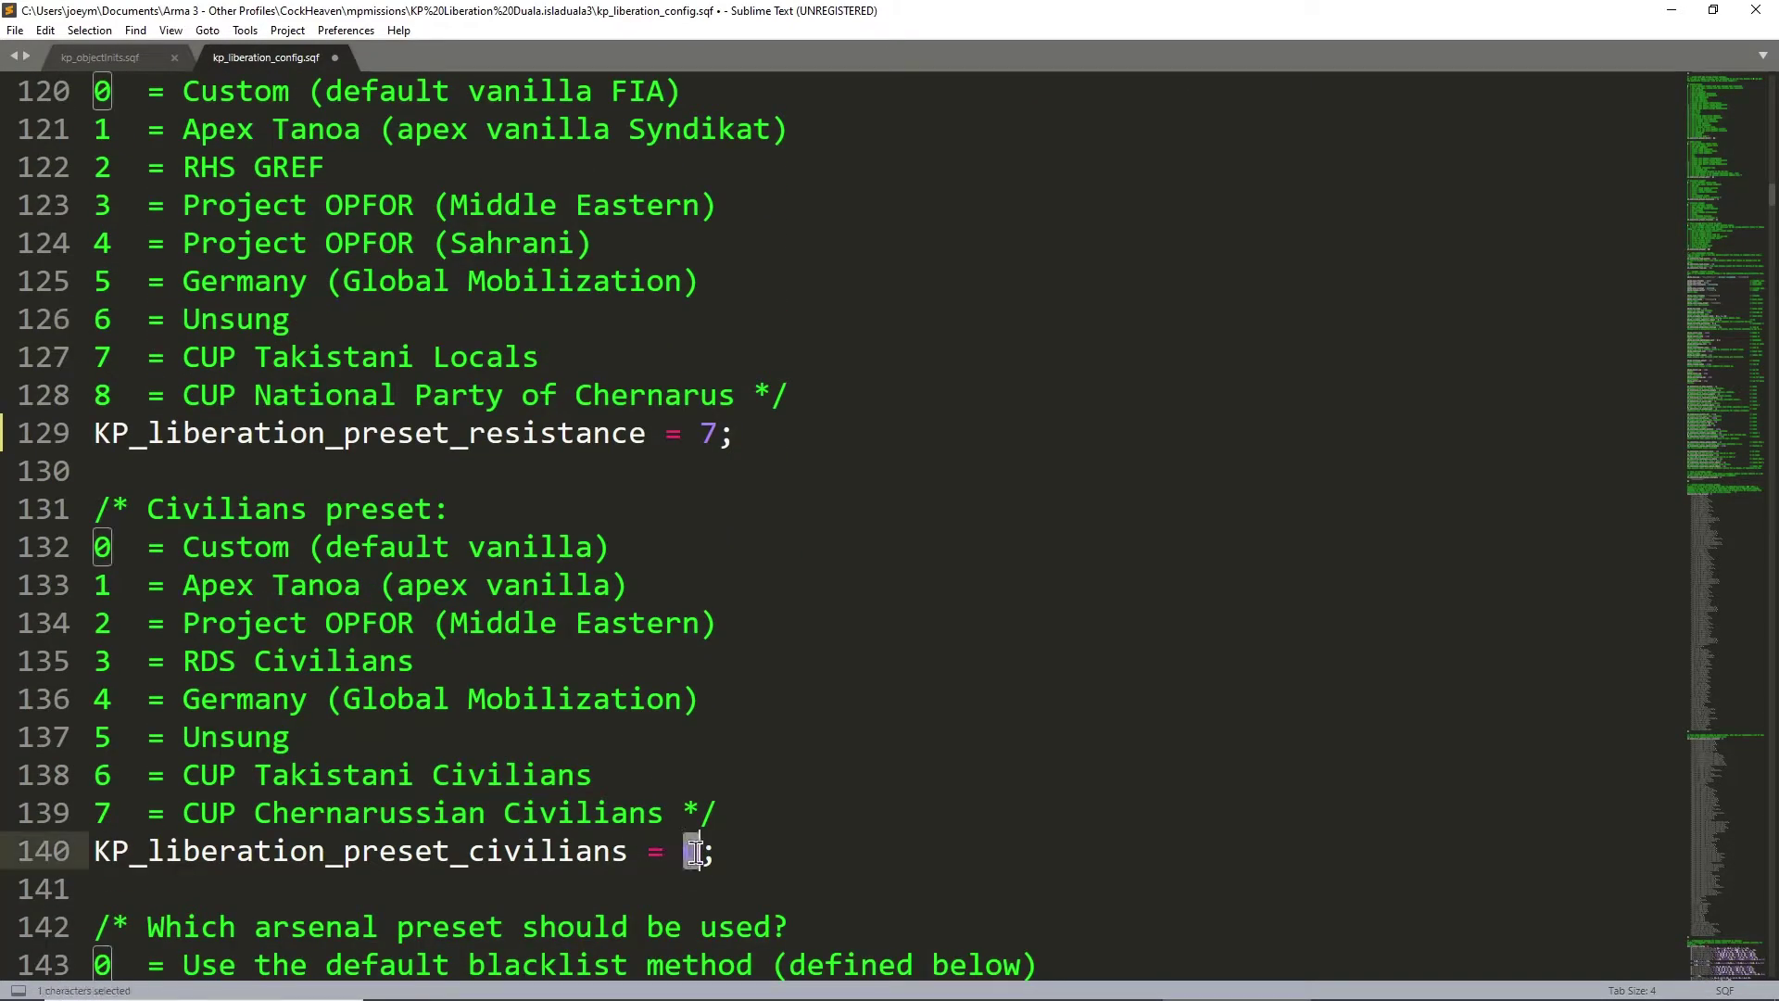
{"action": "type", "text": "6"}
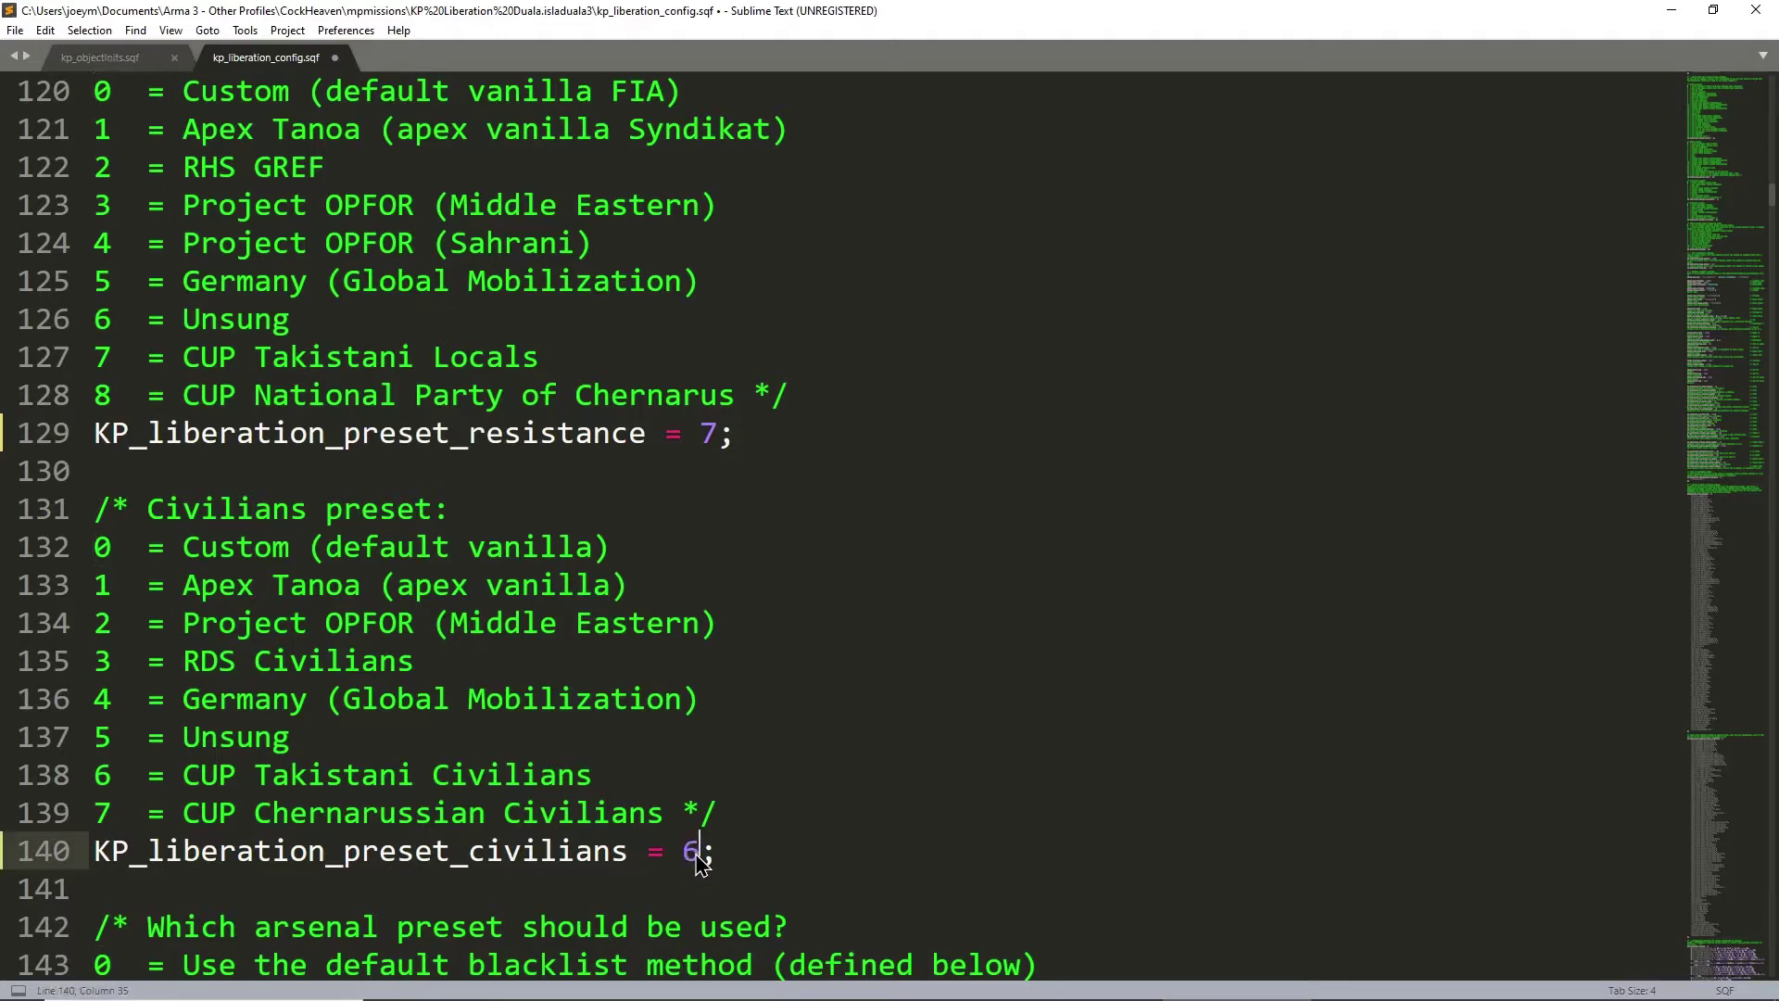
{"action": "left_click", "coordinate": [449, 775]}
- Review the arsenal preset options, focusing on the default blacklist method and the custom arsenal preset
{"action": "scroll", "coordinate": [459, 779], "scroll_direction": "down", "scroll_amount": 4}
{"action": "scroll", "coordinate": [295, 547], "scroll_direction": "down", "scroll_amount": 1}
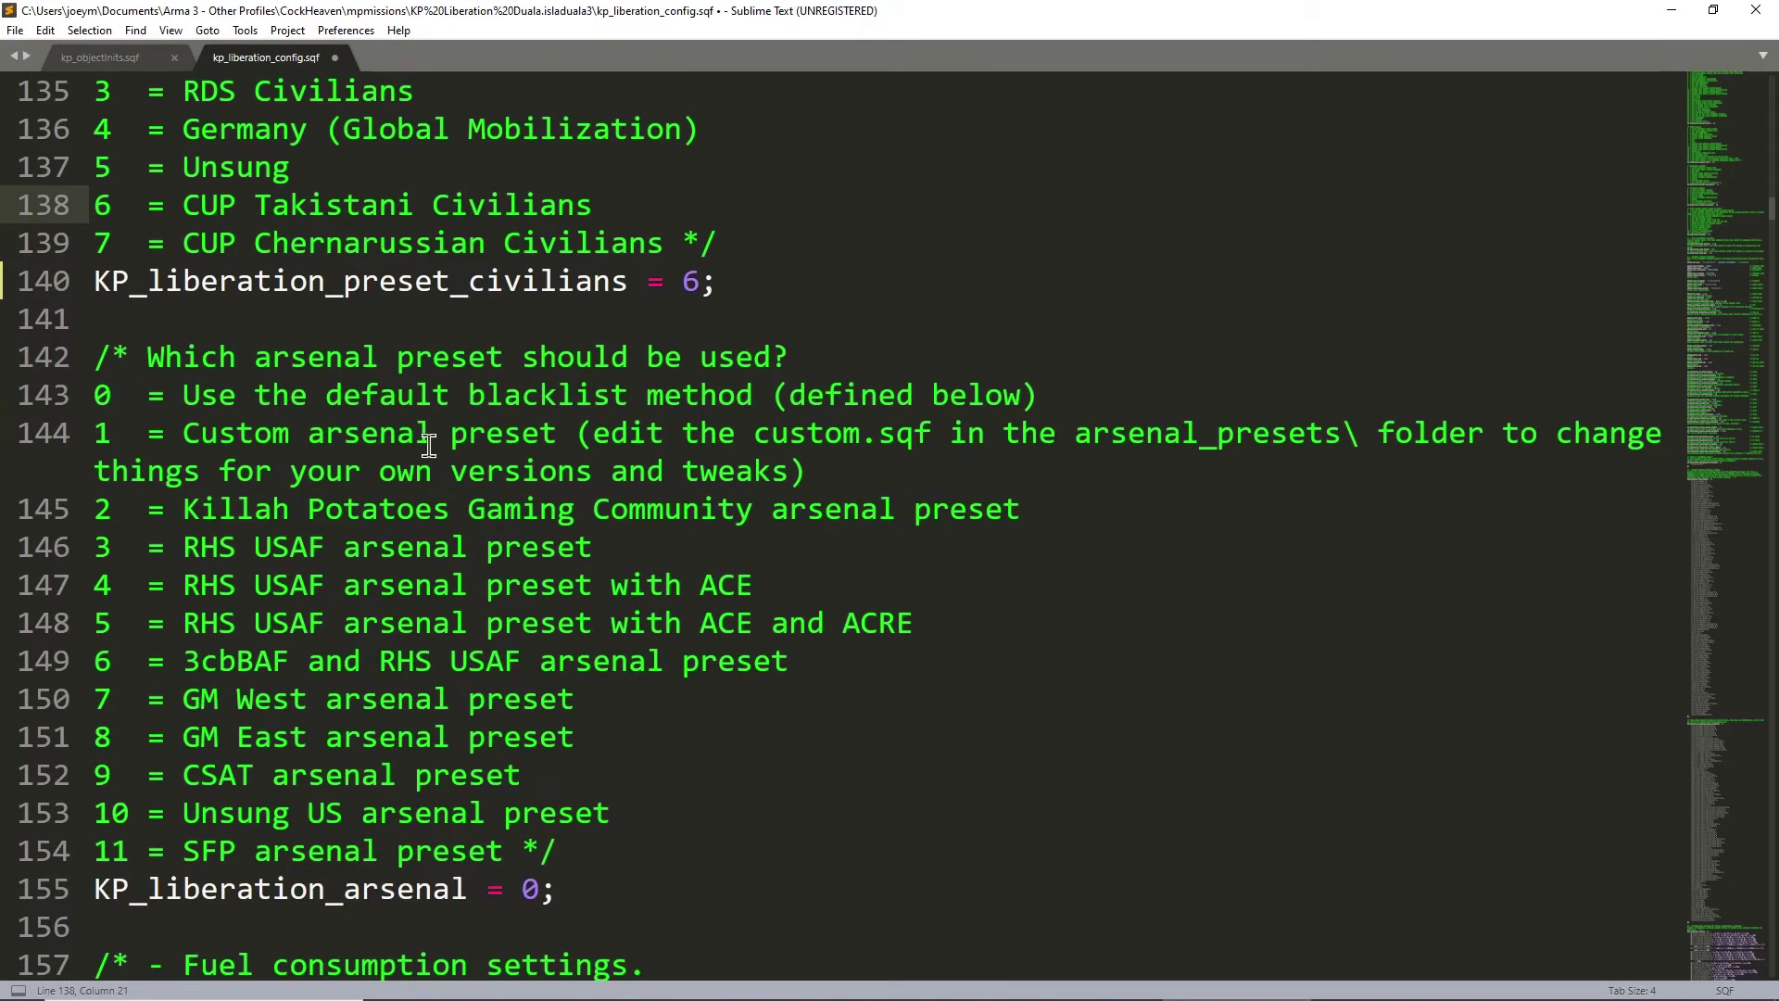
{"action": "left_click", "coordinate": [428, 395]}
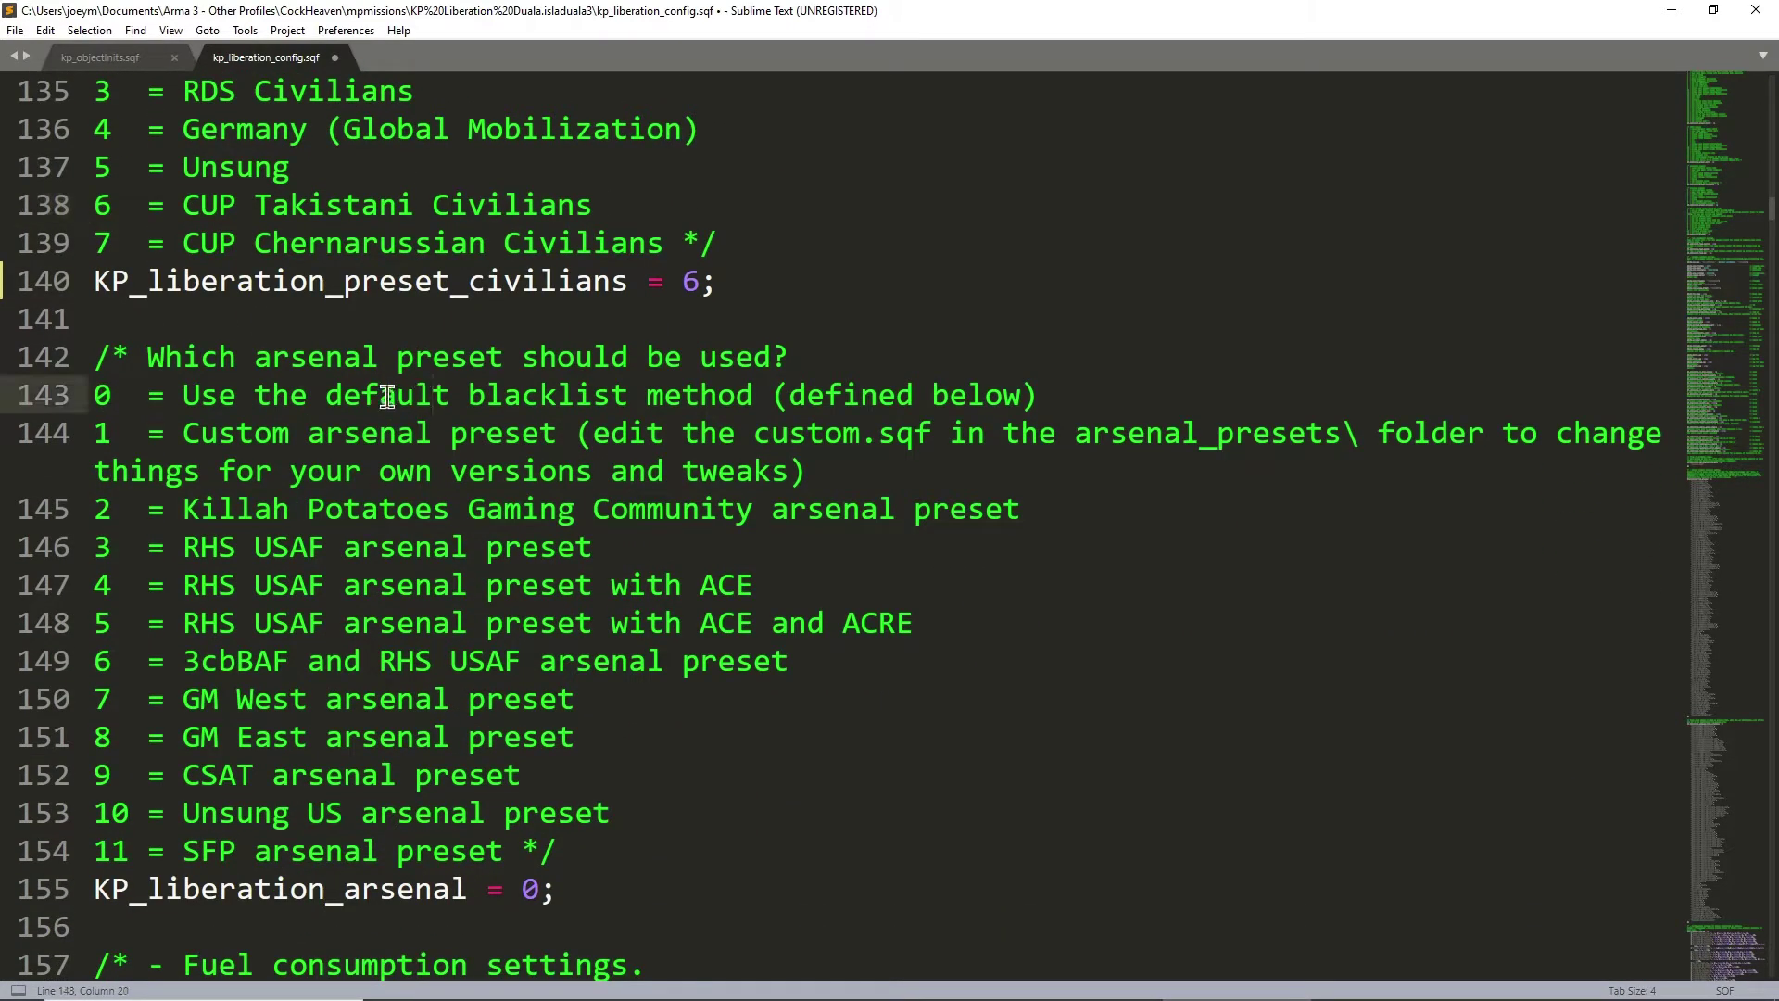
{"action": "left_click", "coordinate": [609, 357]}
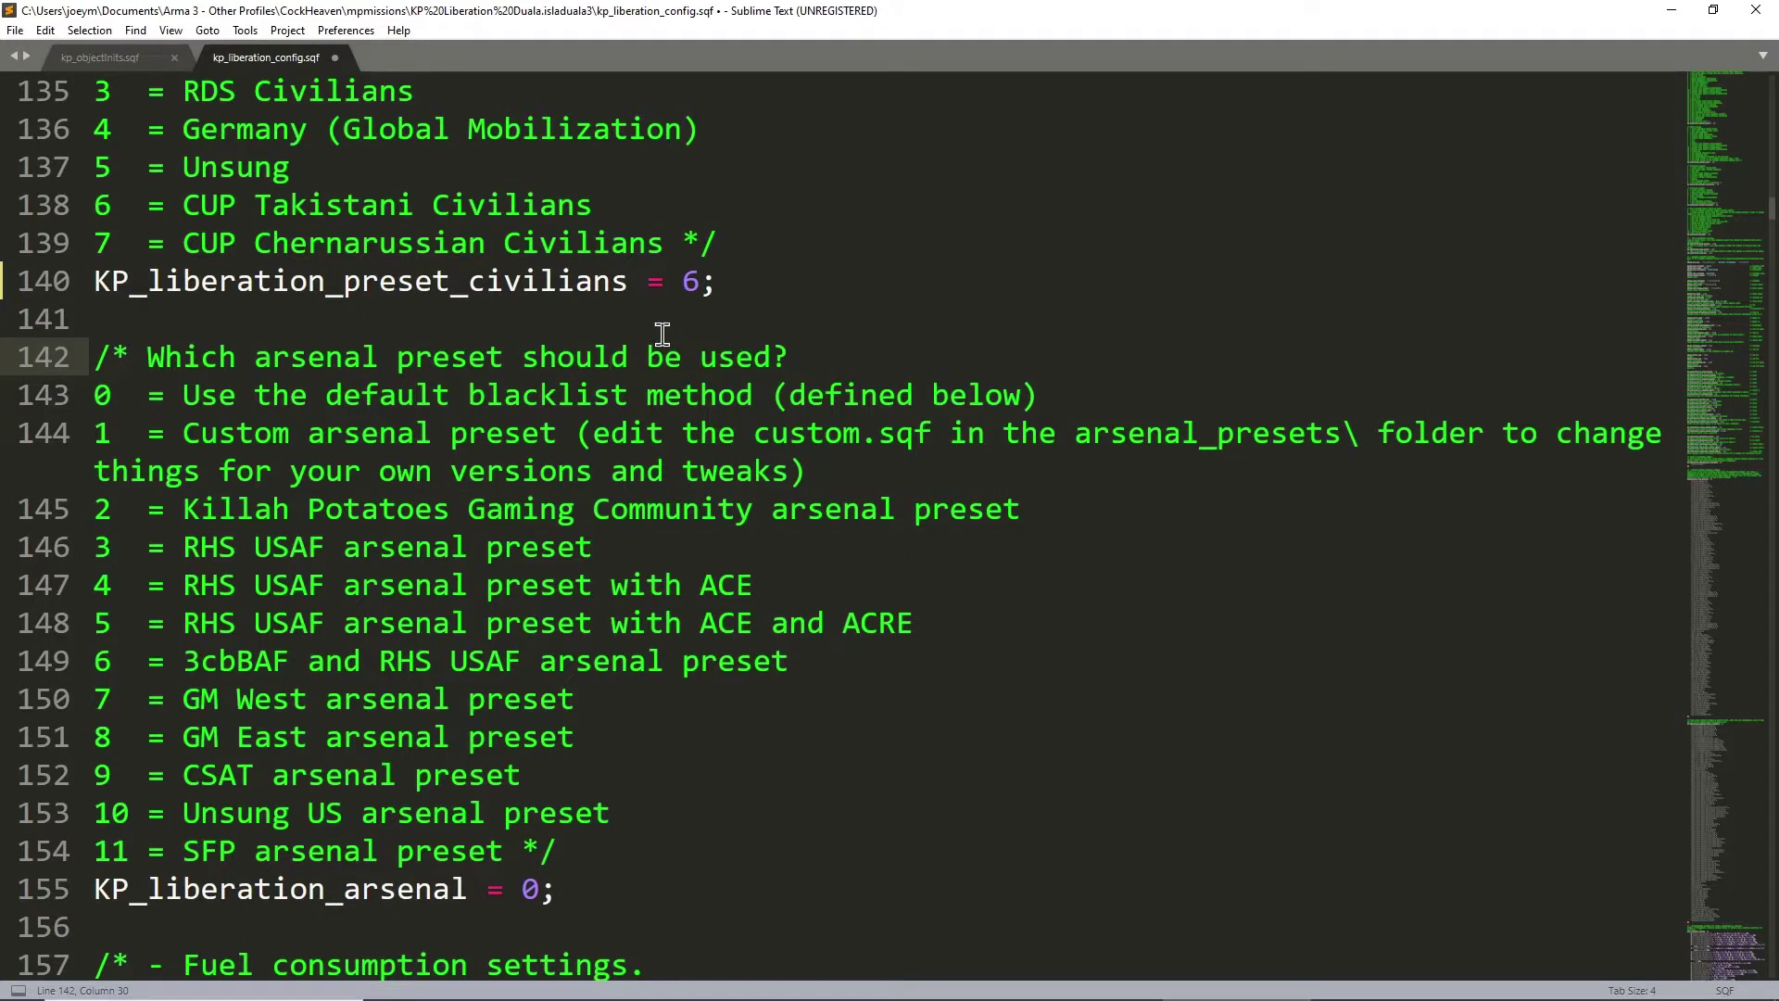
{"action": "scroll", "coordinate": [663, 333], "scroll_direction": "down", "scroll_amount": 1}
{"action": "left_click", "coordinate": [579, 320]}
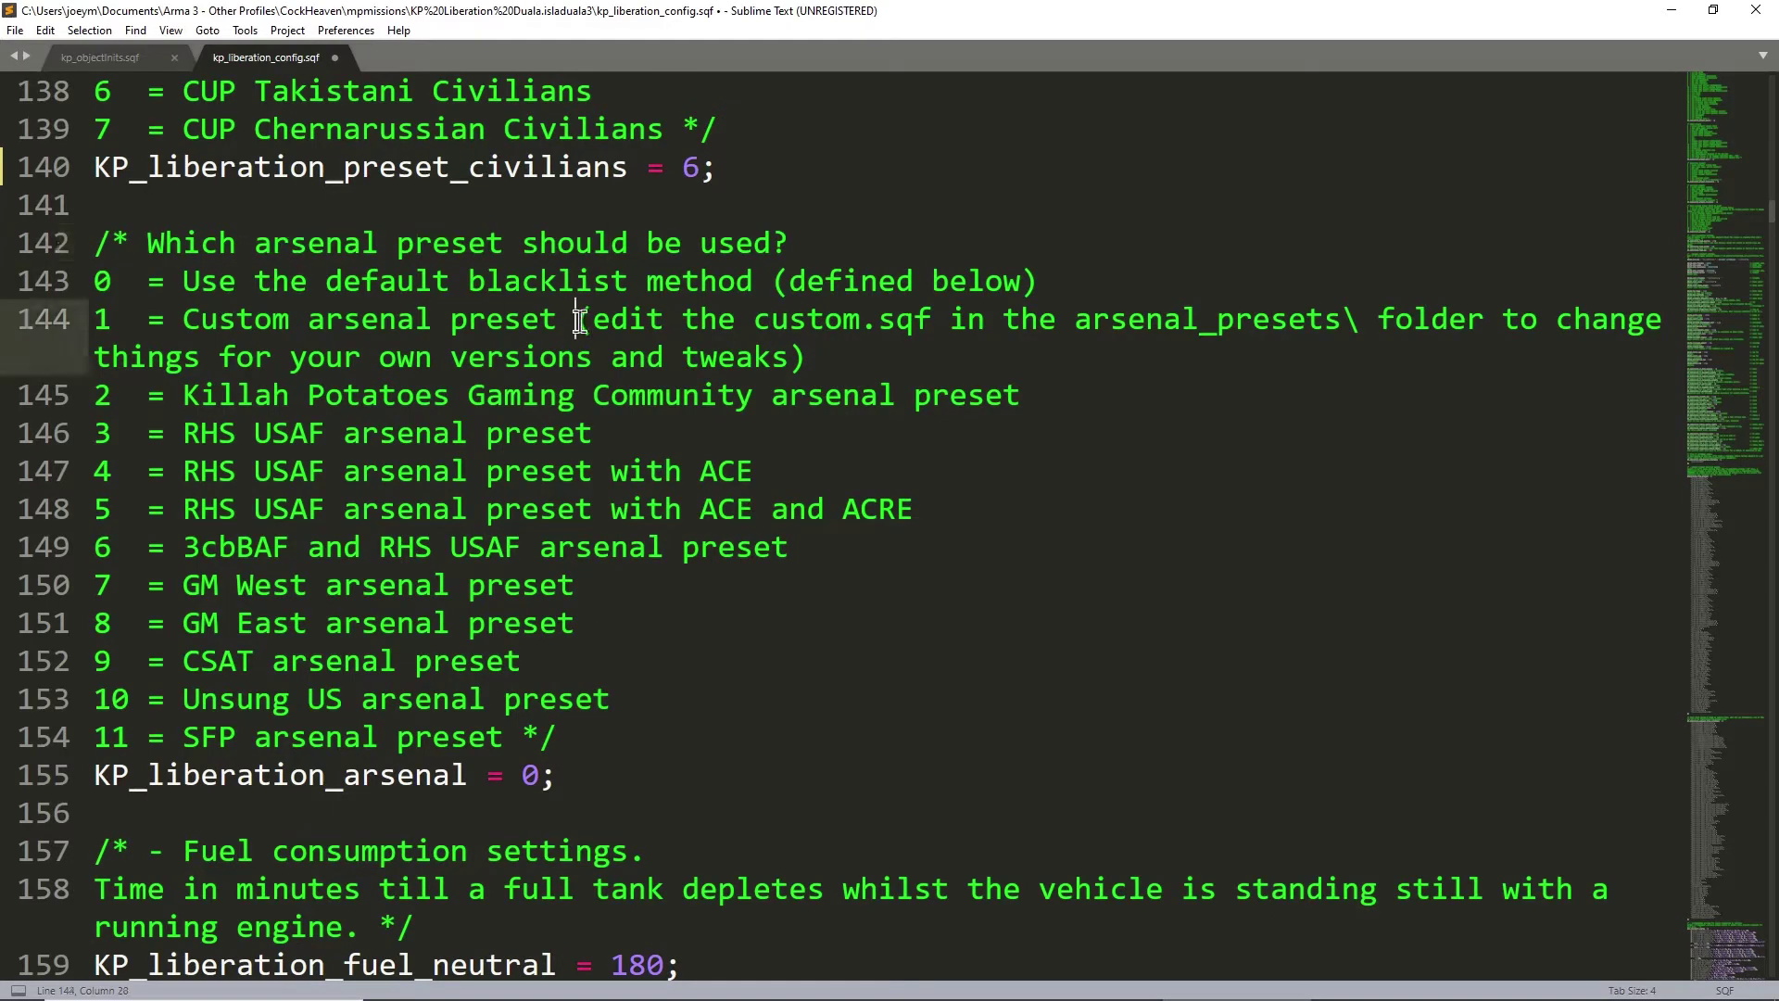
- Open kp_liberation_config.sqf from the KP%20Liberation%20Altis.altis mission folder, check its arsenal preset setting for comparison, and close the file
{"action": "left_click", "coordinate": [622, 994]}
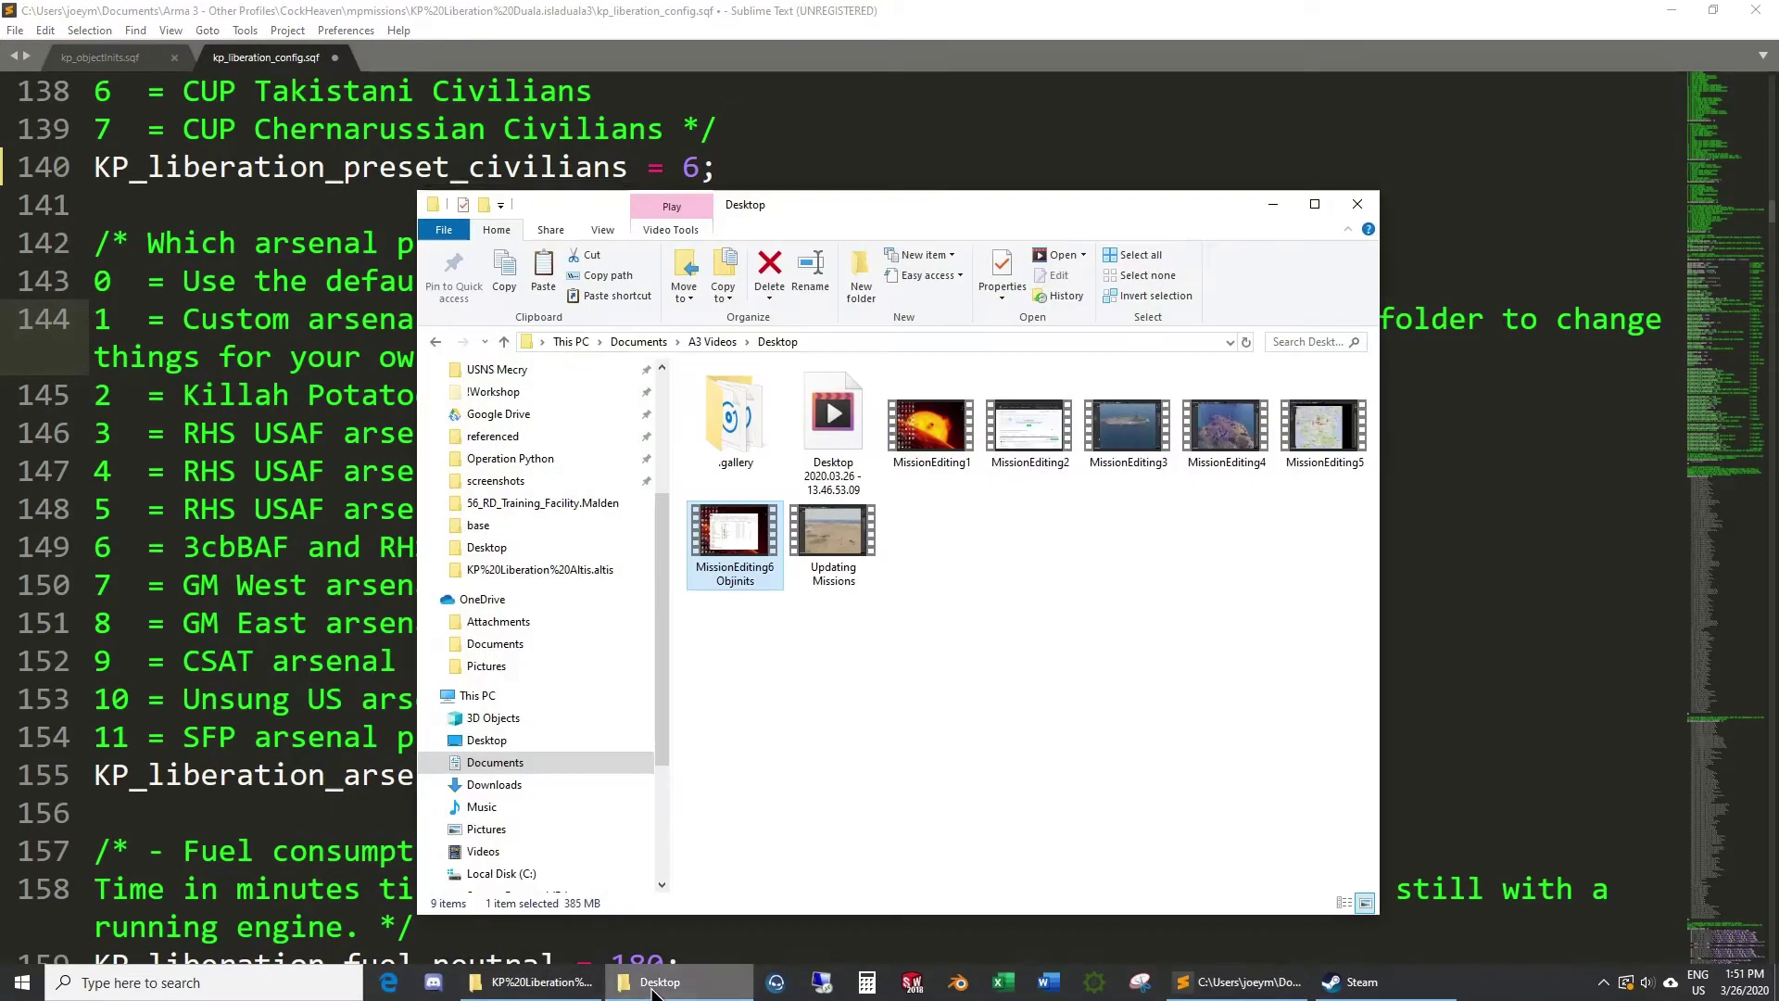
{"action": "left_click", "coordinate": [533, 569]}
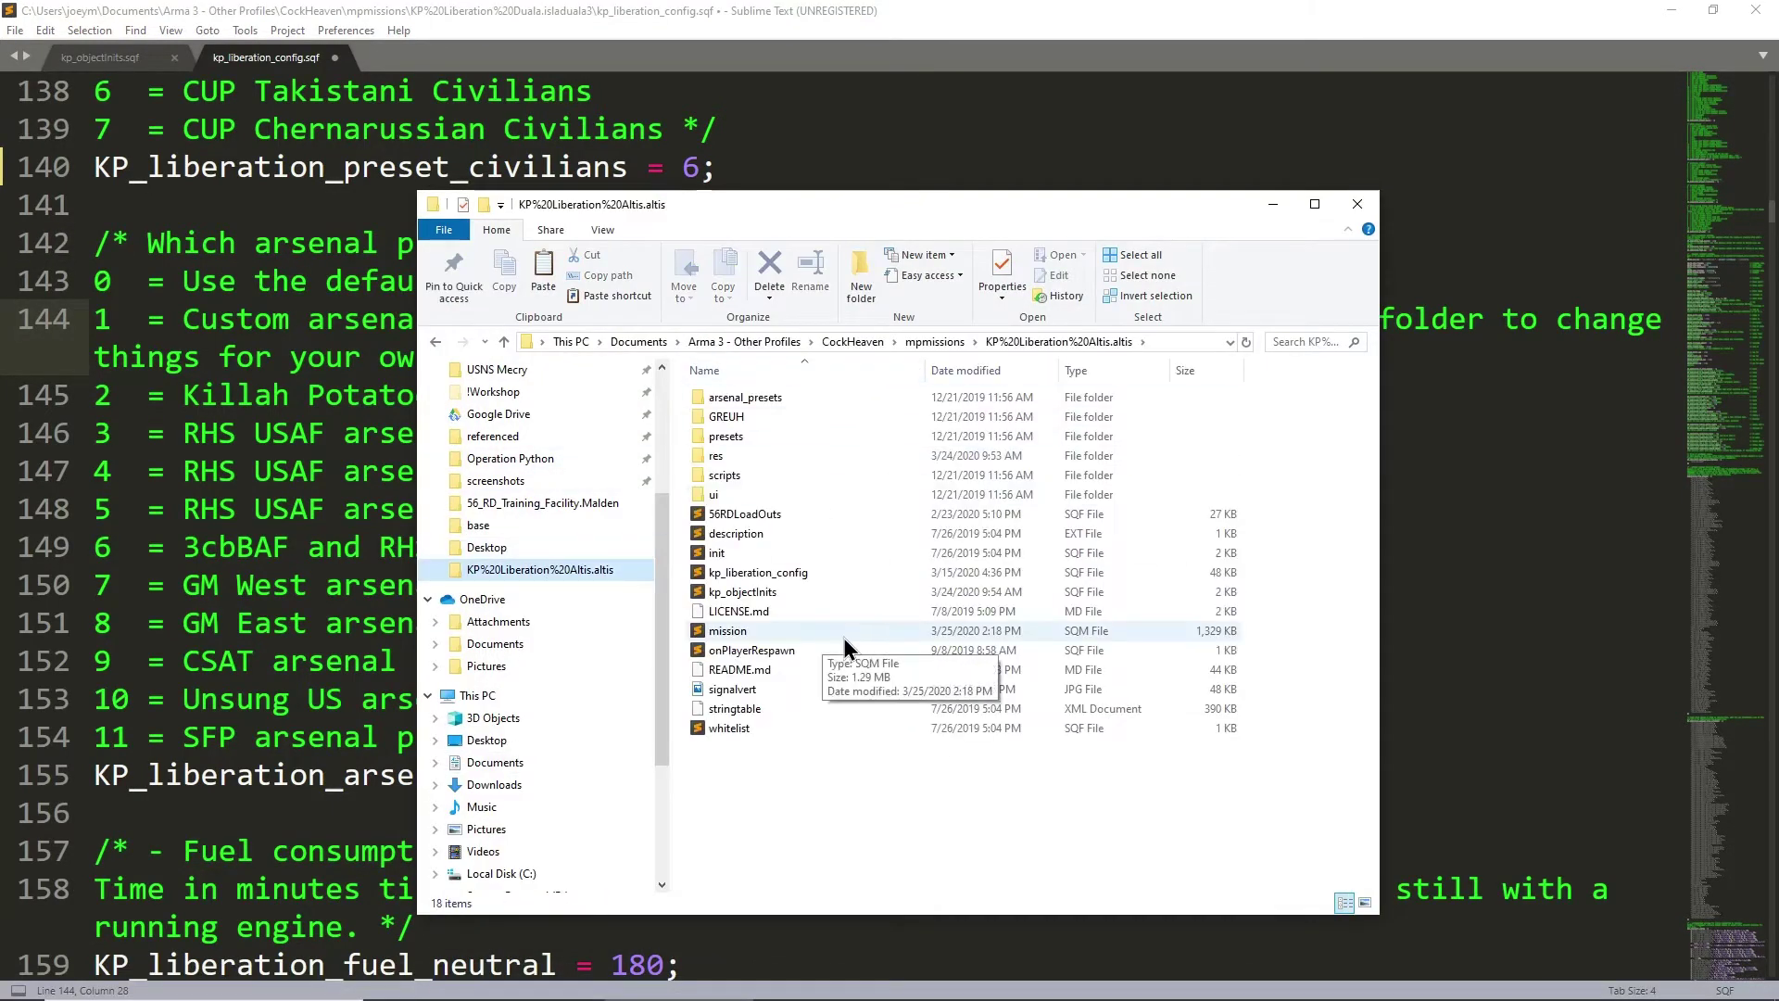
{"action": "double_click", "coordinate": [821, 574]}
{"action": "scroll", "coordinate": [695, 481], "scroll_direction": "down", "scroll_amount": 8}
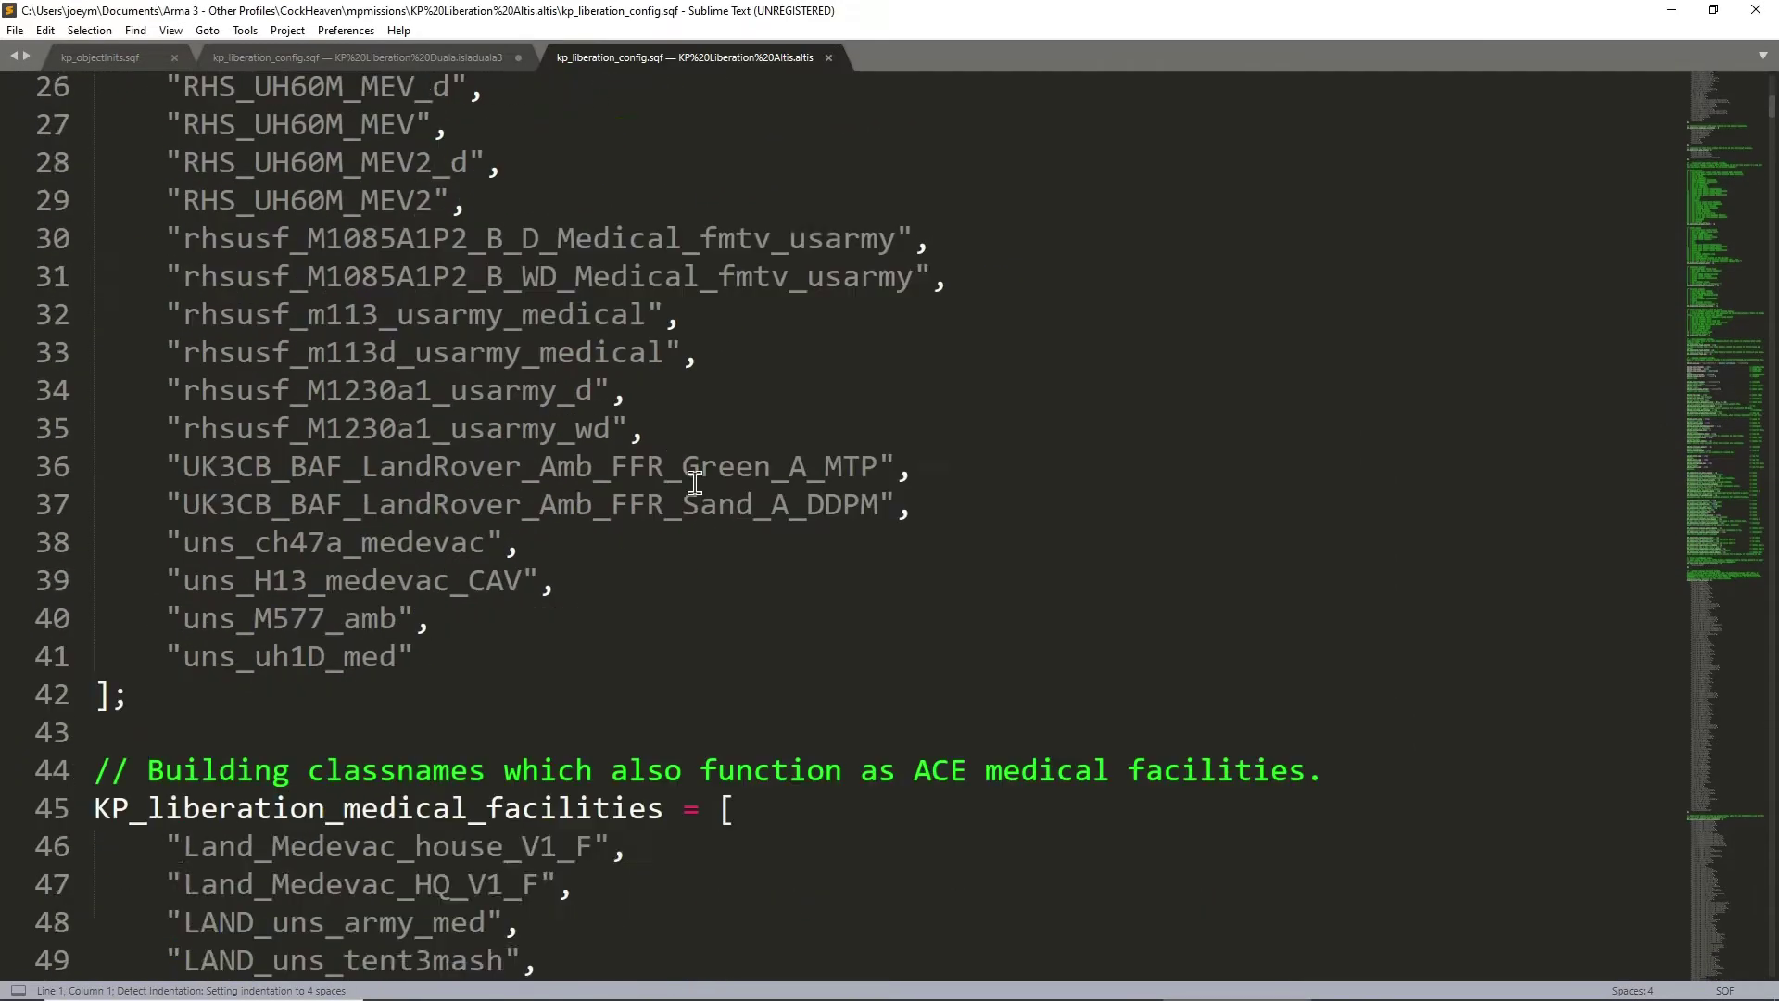
{"action": "scroll", "coordinate": [695, 481], "scroll_direction": "down", "scroll_amount": 20}
{"action": "scroll", "coordinate": [695, 484], "scroll_direction": "up", "scroll_amount": 2}
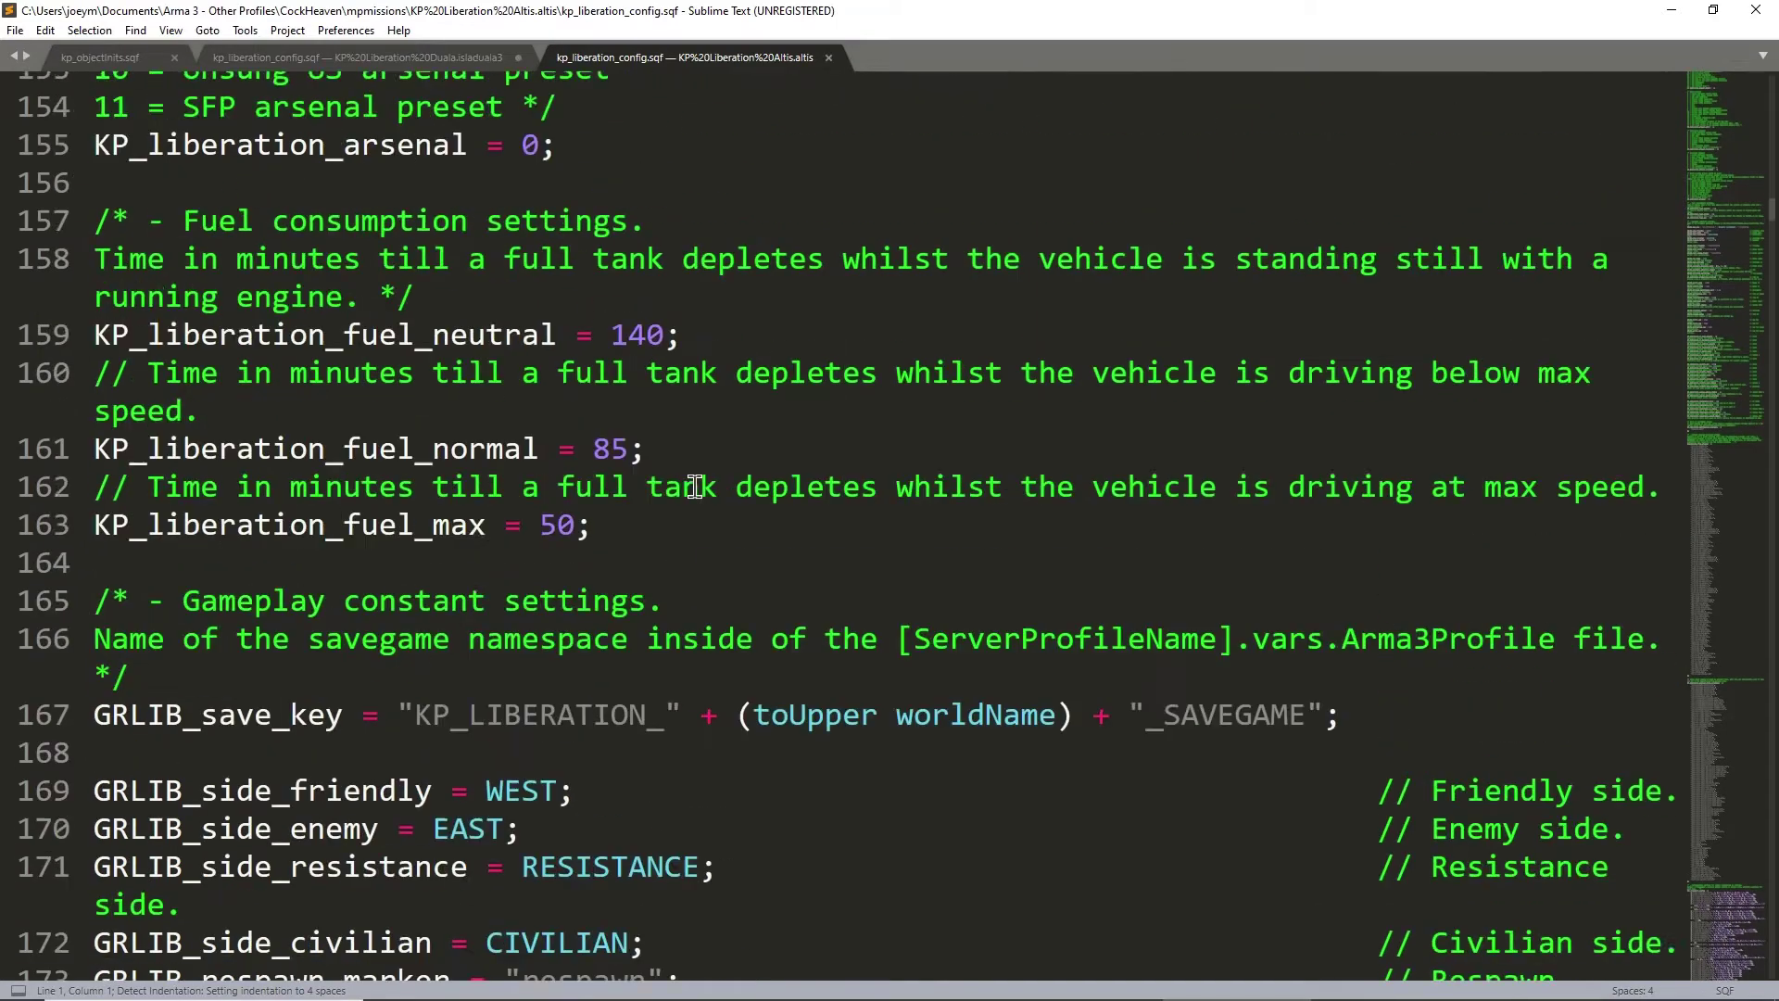
{"action": "scroll", "coordinate": [695, 487], "scroll_direction": "up", "scroll_amount": 6}
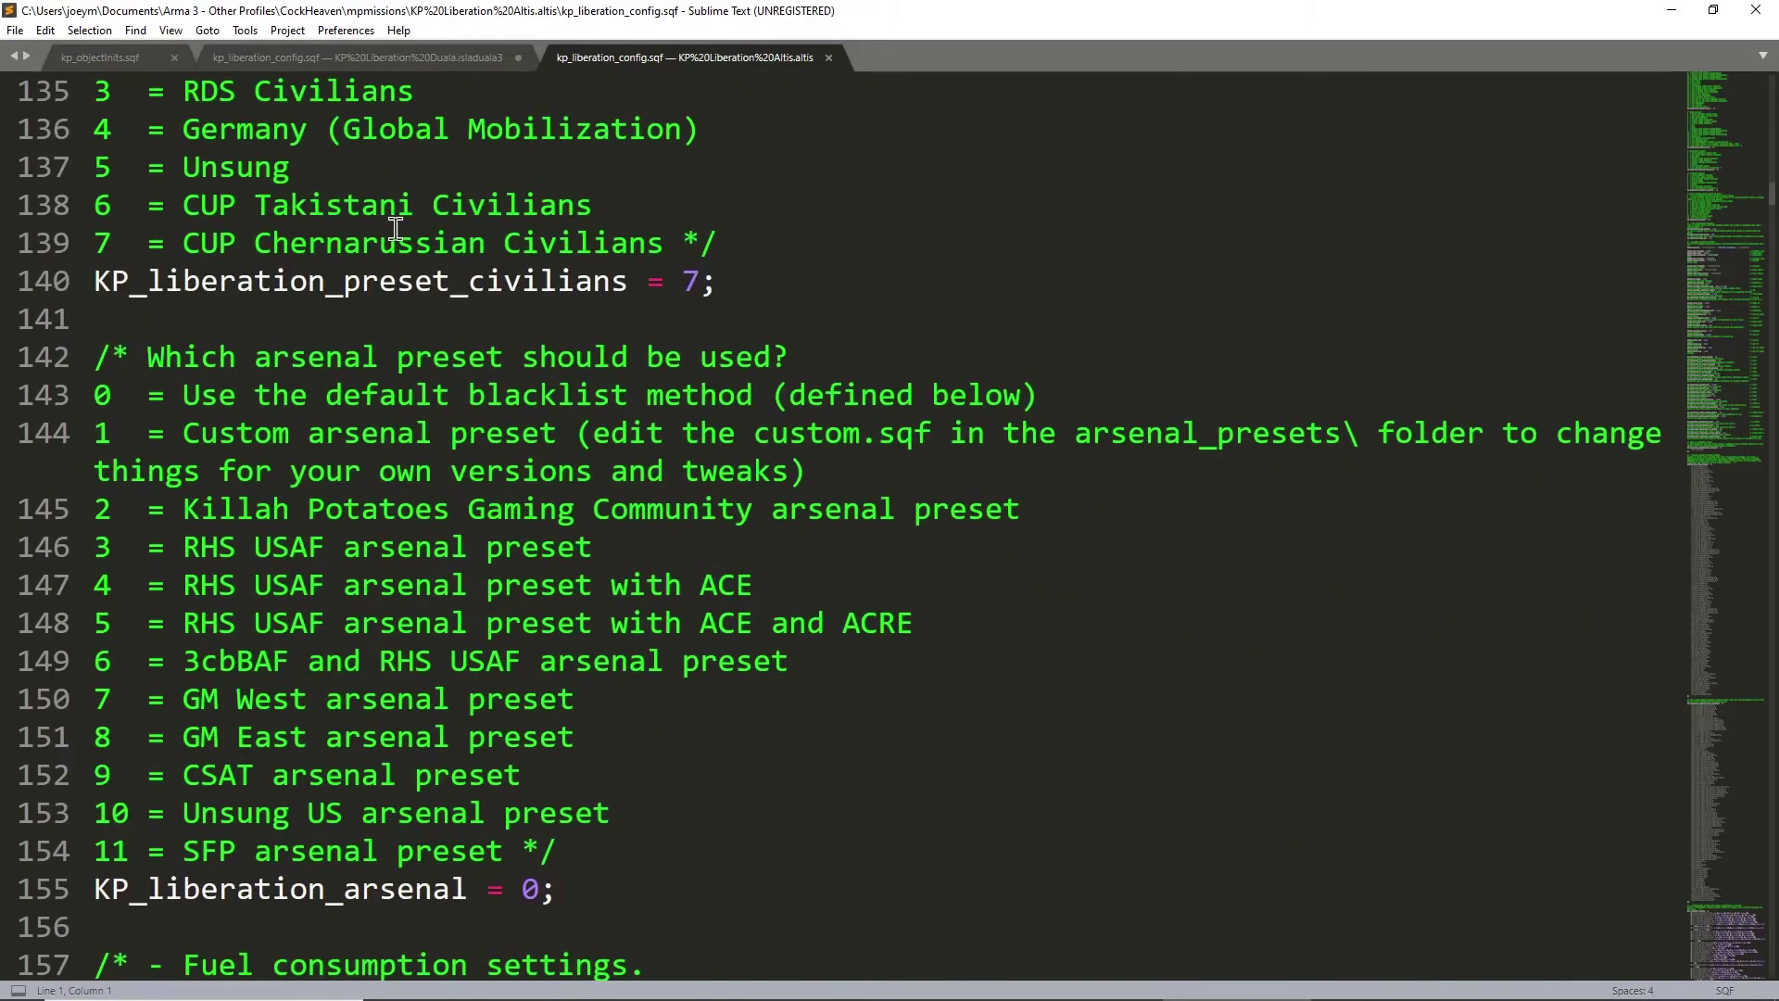
{"action": "left_click", "coordinate": [829, 57]}
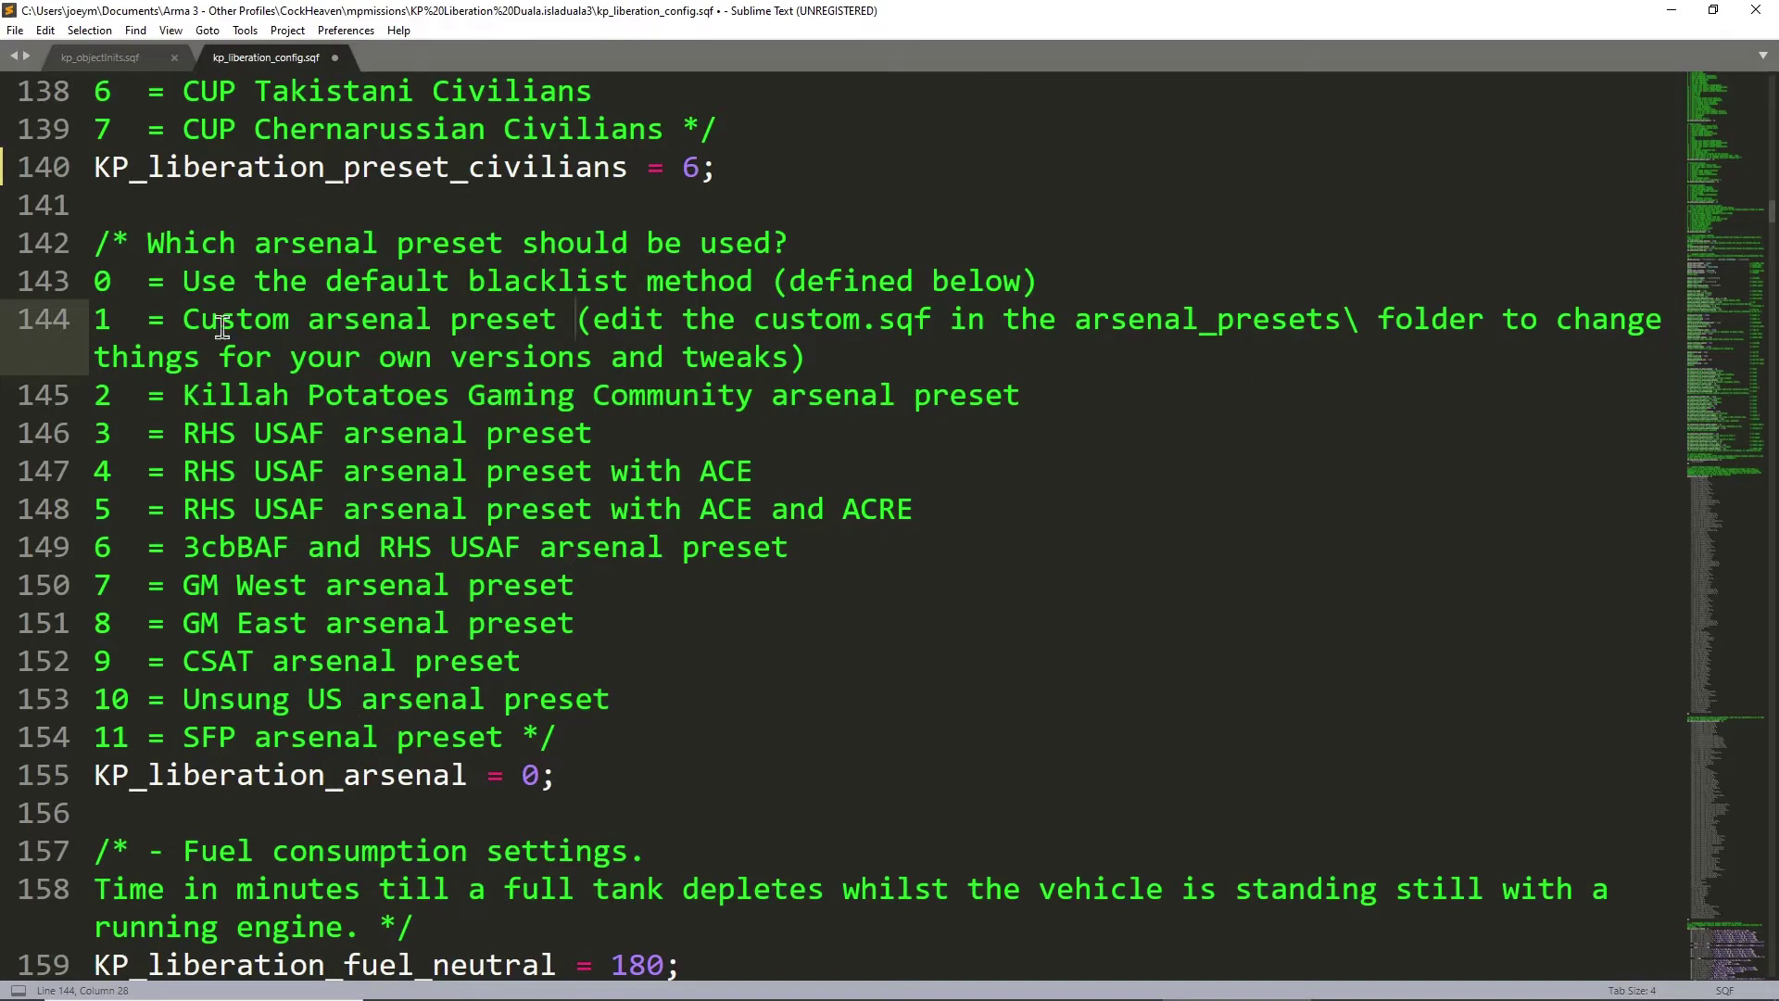
- Check the KP_liberation_arsenal setting against the default blacklist method entry in the arsenal preset list
{"action": "left_click", "coordinate": [235, 281]}
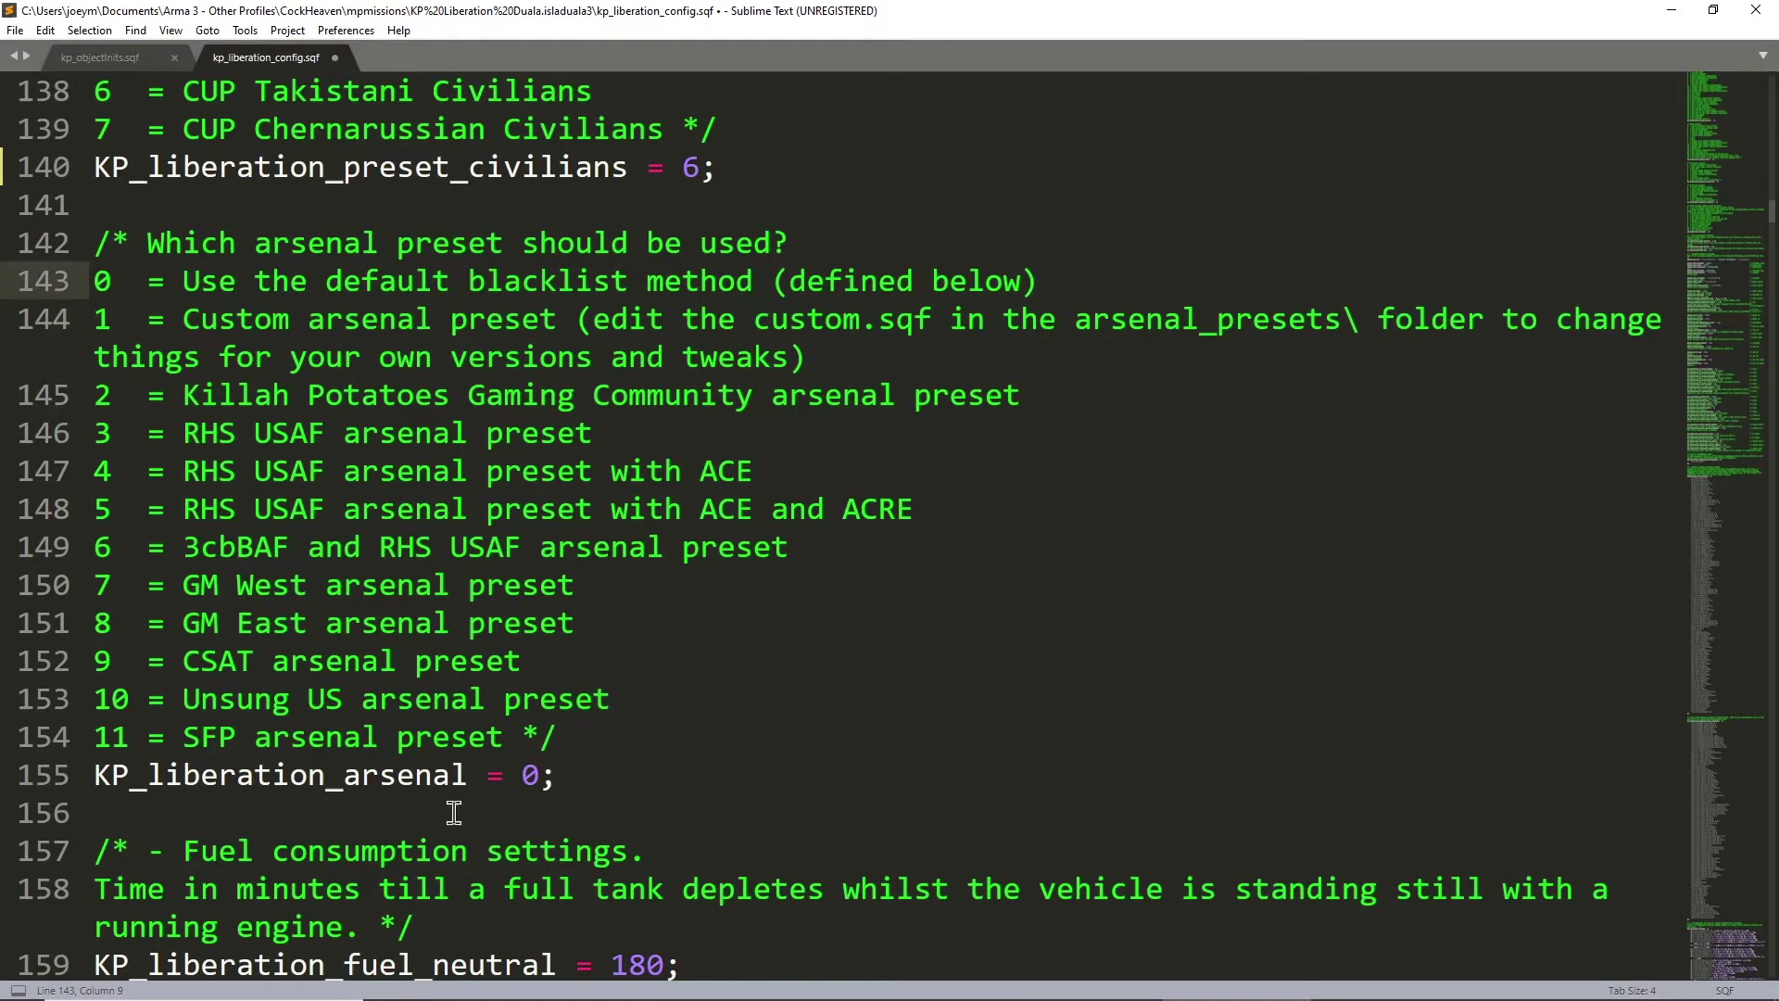
{"action": "left_click", "coordinate": [131, 775]}
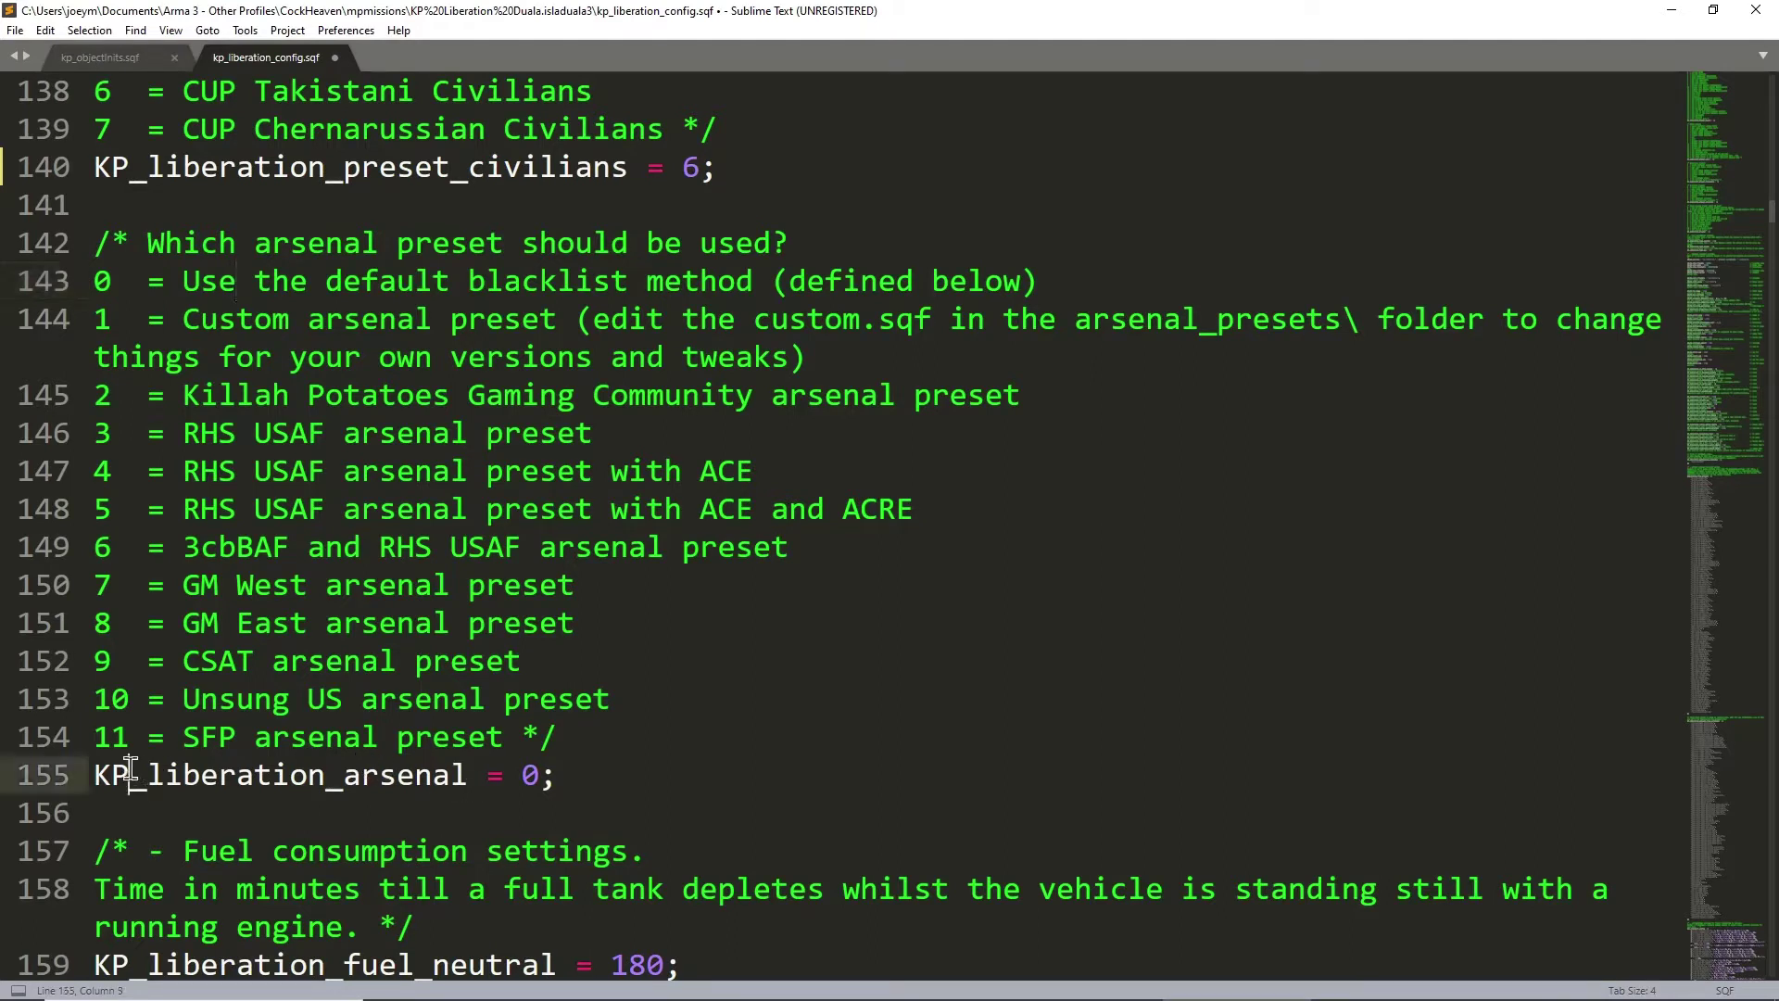
{"action": "left_click", "coordinate": [329, 281]}
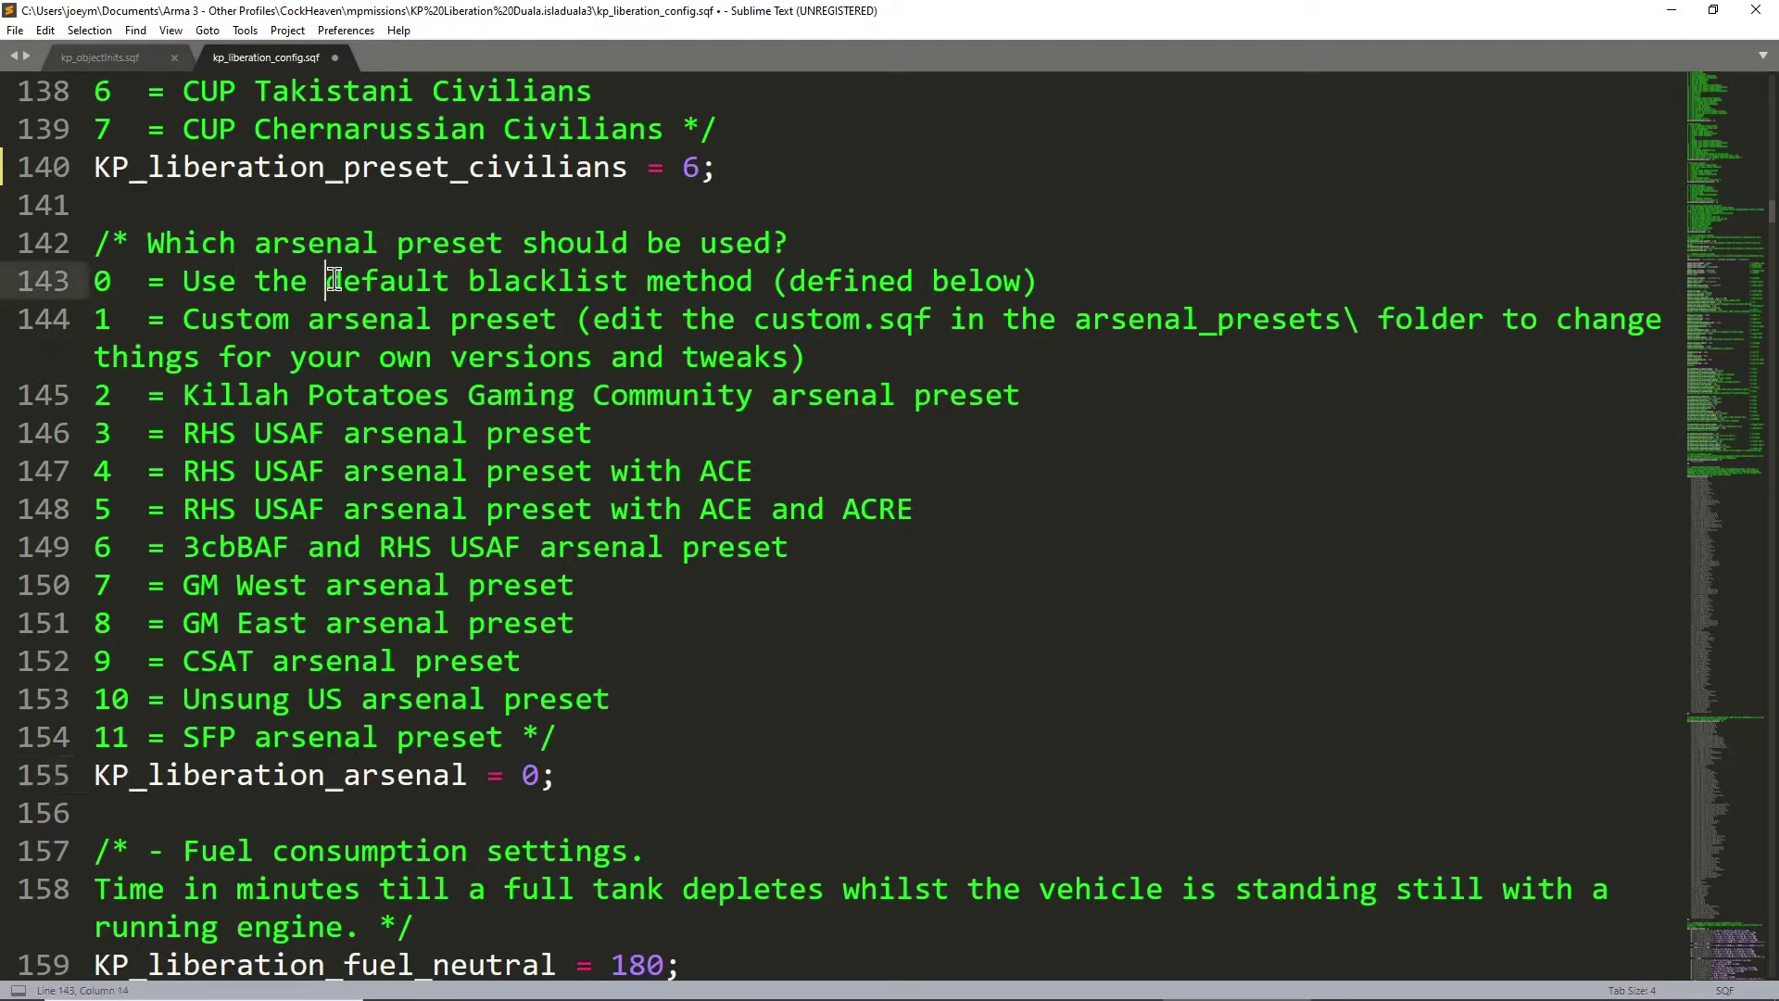
- Review the fuel consumption settings for neutral, normal and max driving below the KP_liberation_arsenal setting
{"action": "left_click", "coordinate": [521, 777]}
{"action": "scroll", "coordinate": [515, 733], "scroll_direction": "down", "scroll_amount": 4}
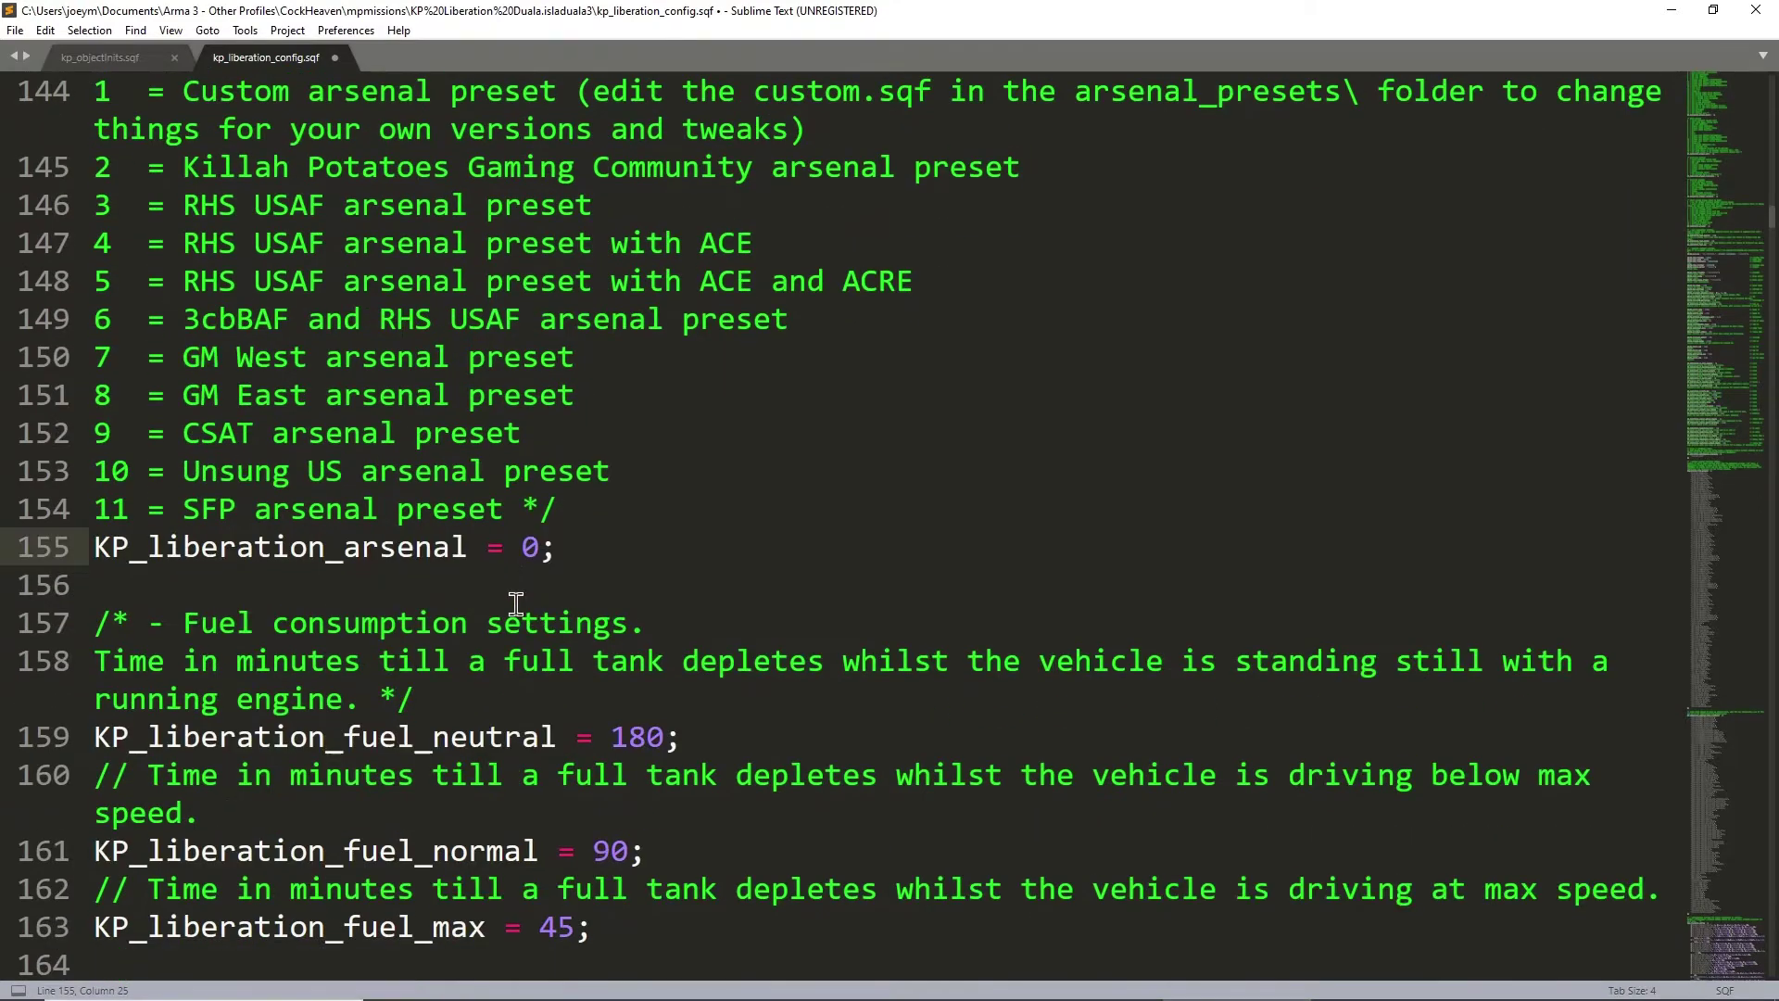
{"action": "left_click", "coordinate": [733, 467]}
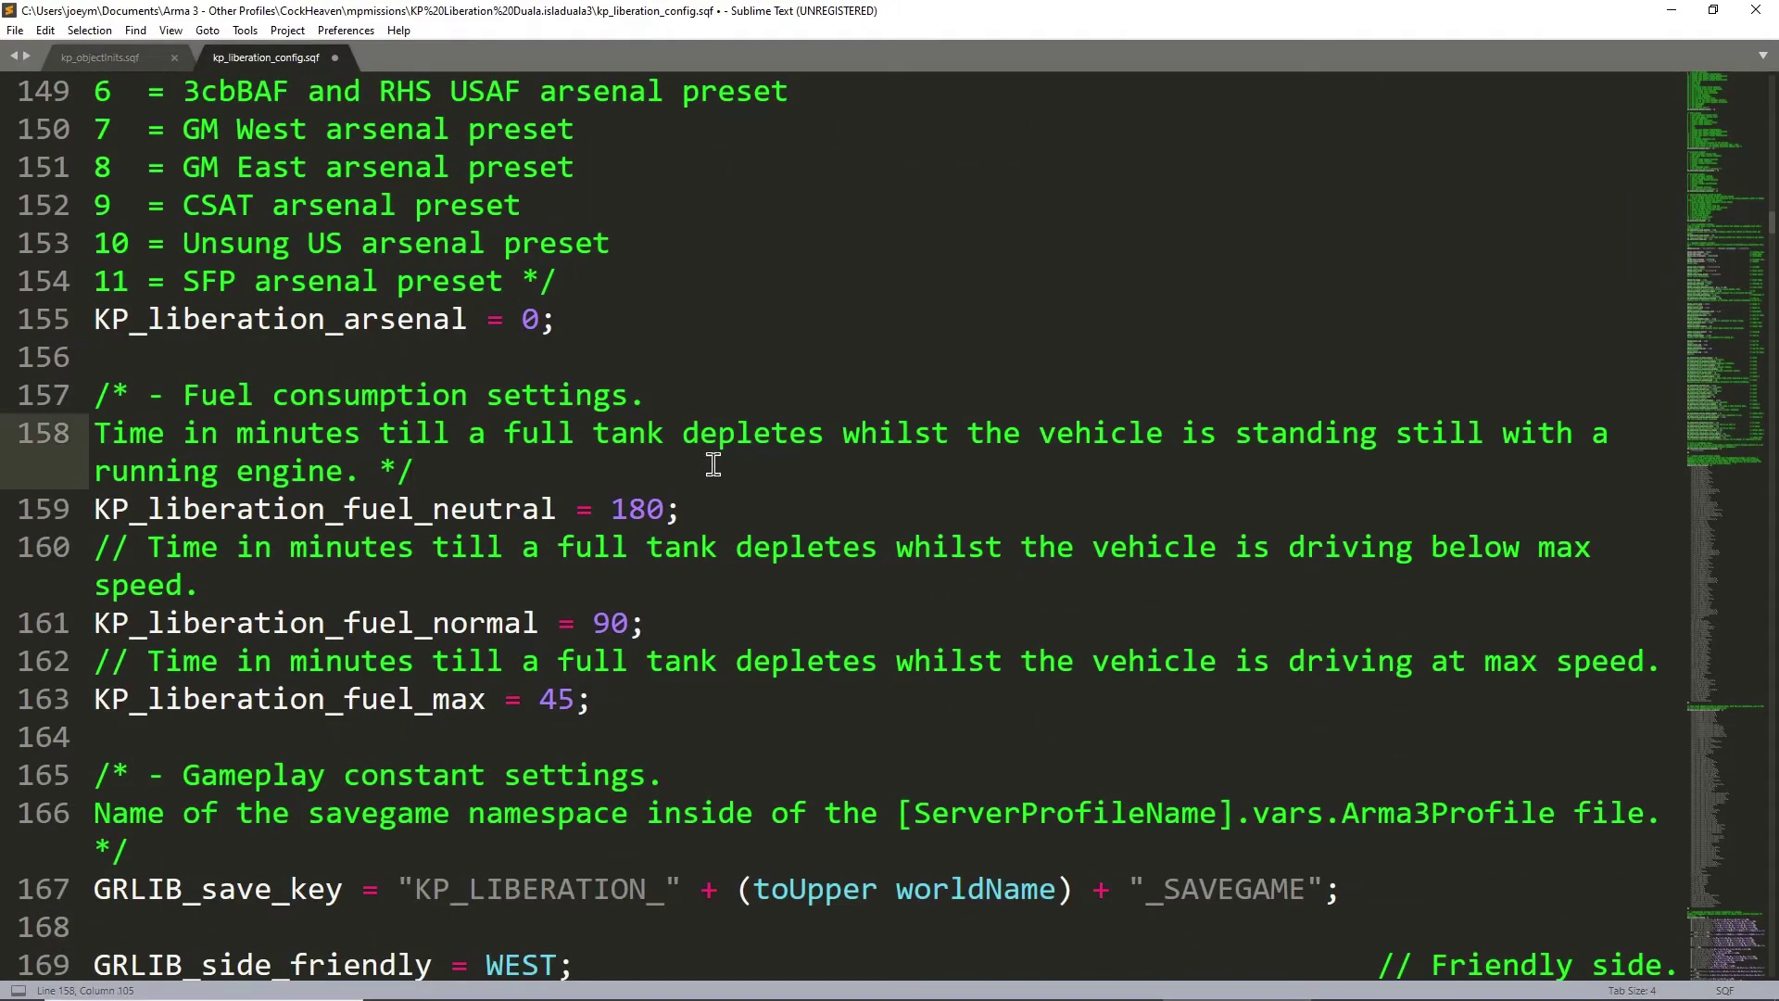
{"action": "left_click", "coordinate": [644, 509]}
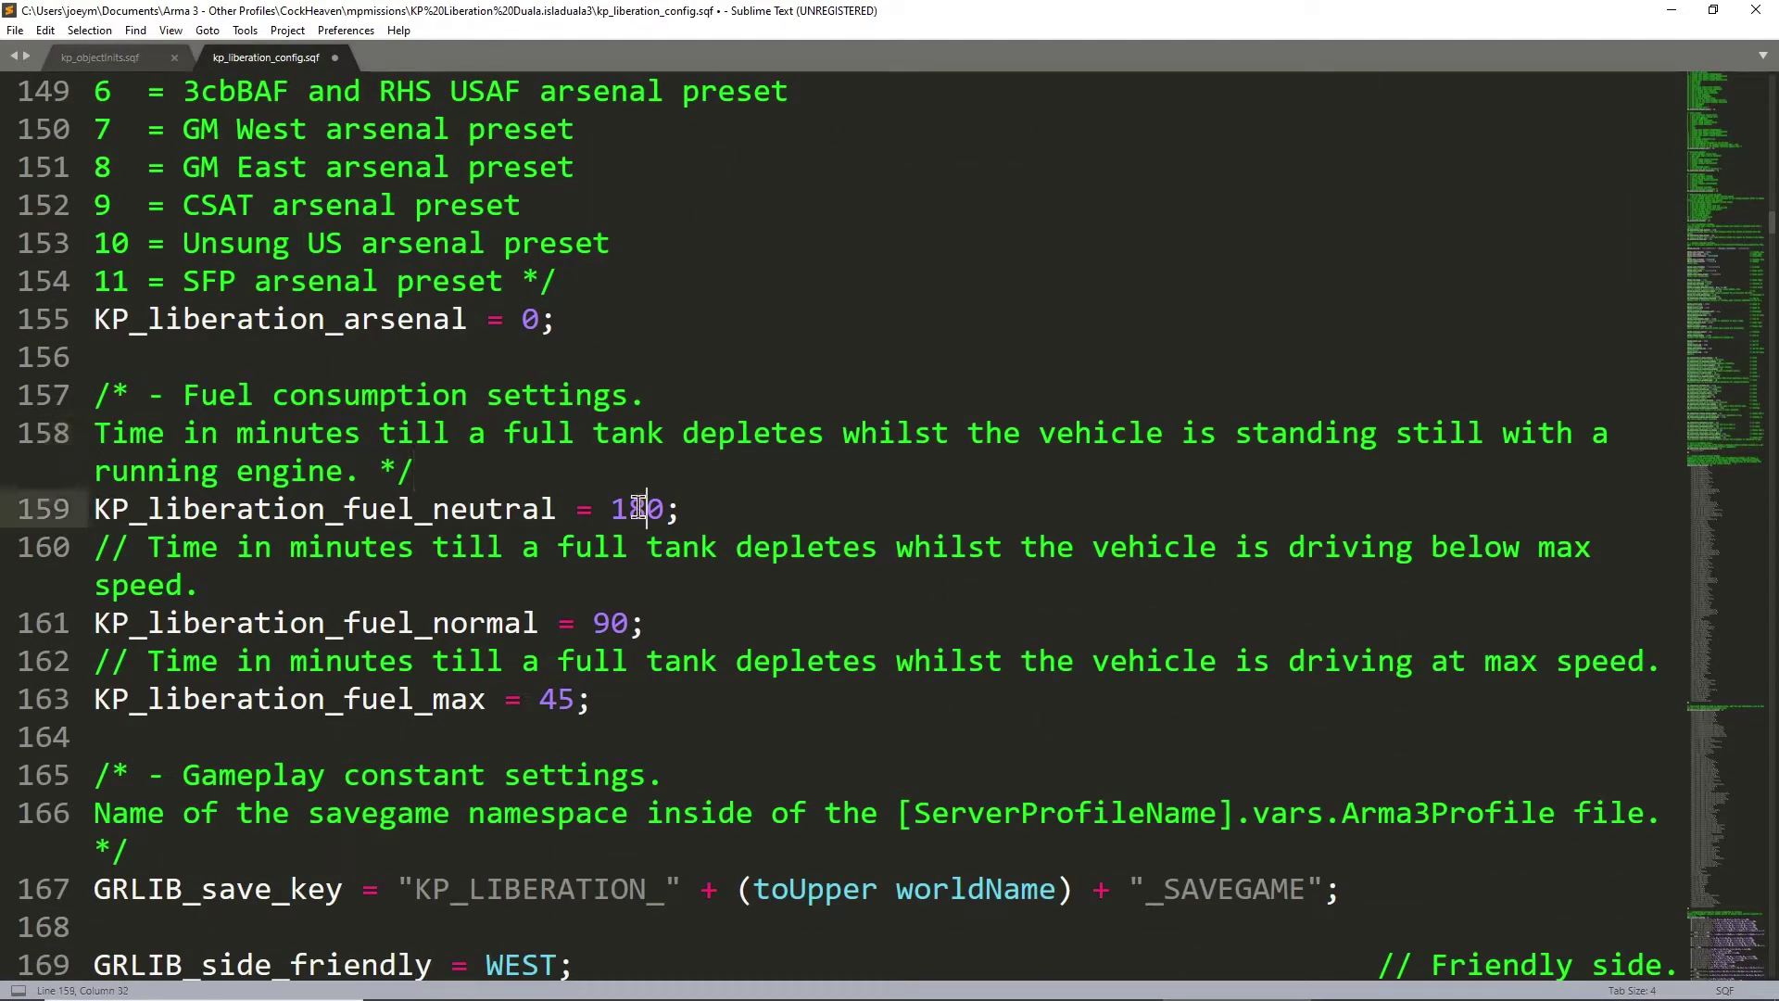
{"action": "left_click", "coordinate": [111, 397]}
{"action": "left_click_drag", "start_coordinate": [110, 396], "coordinate": [683, 699]}
{"action": "left_click", "coordinate": [683, 699]}
{"action": "left_click", "coordinate": [630, 512]}
{"action": "double_click", "coordinate": [345, 517]}
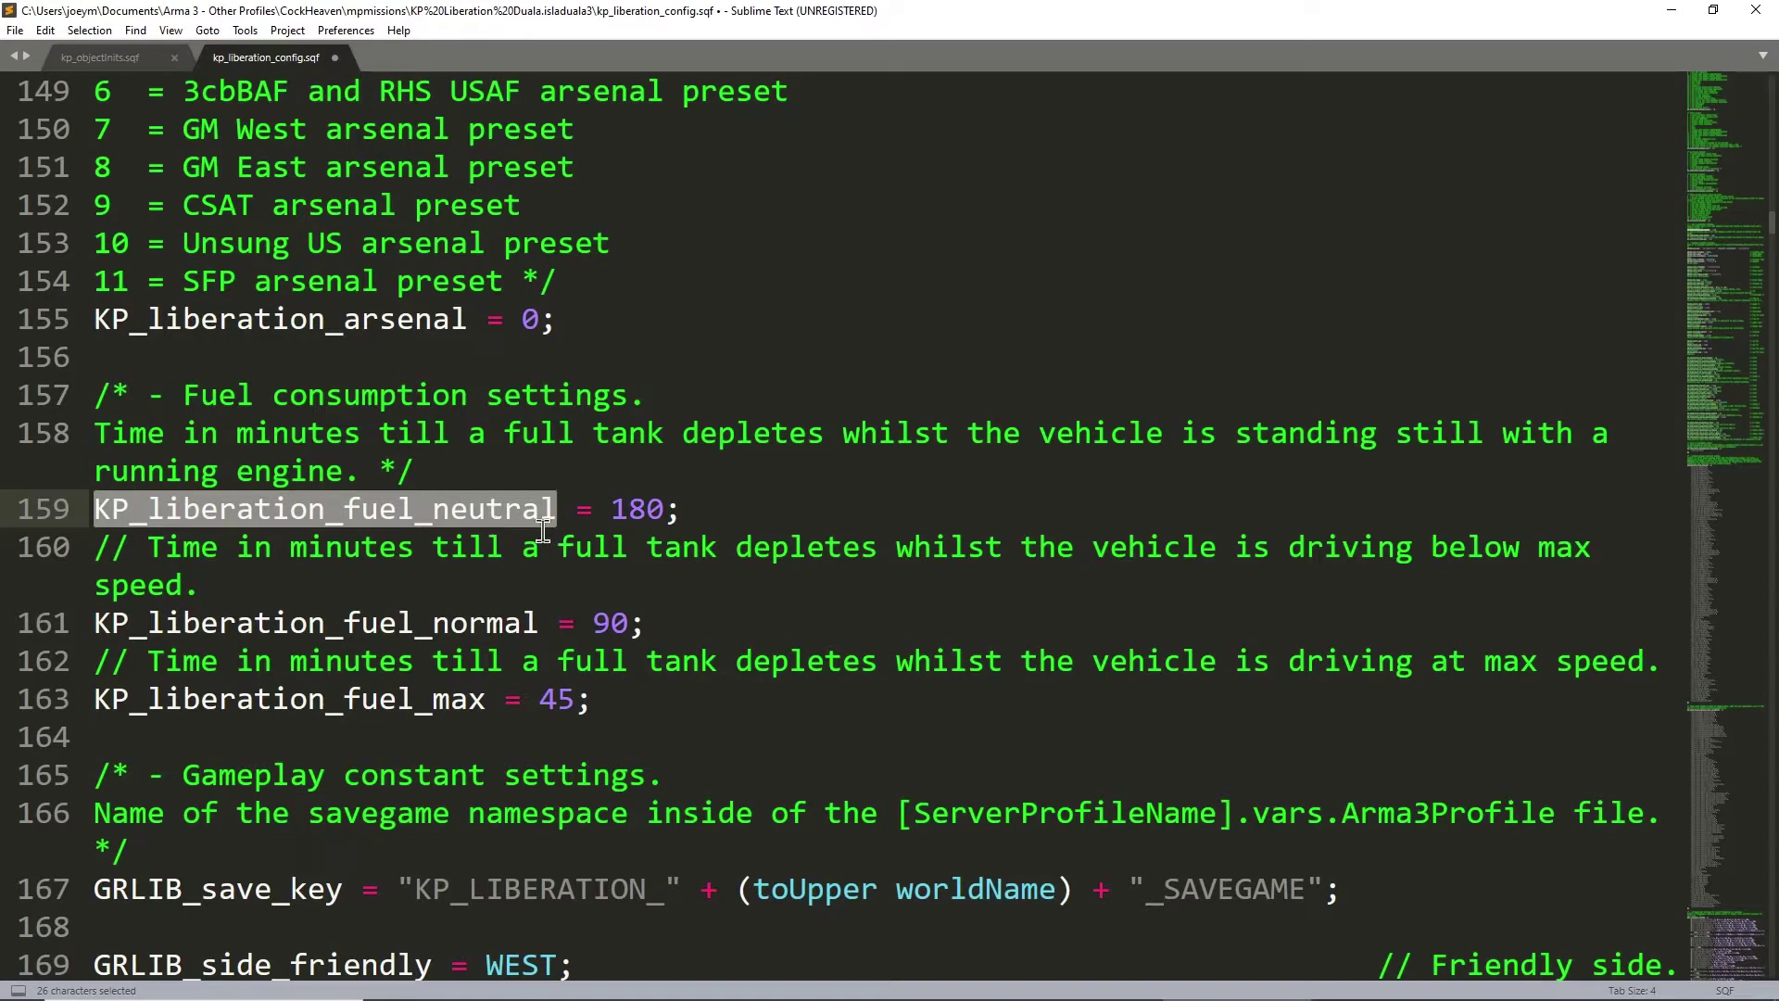
{"action": "double_click", "coordinate": [490, 630]}
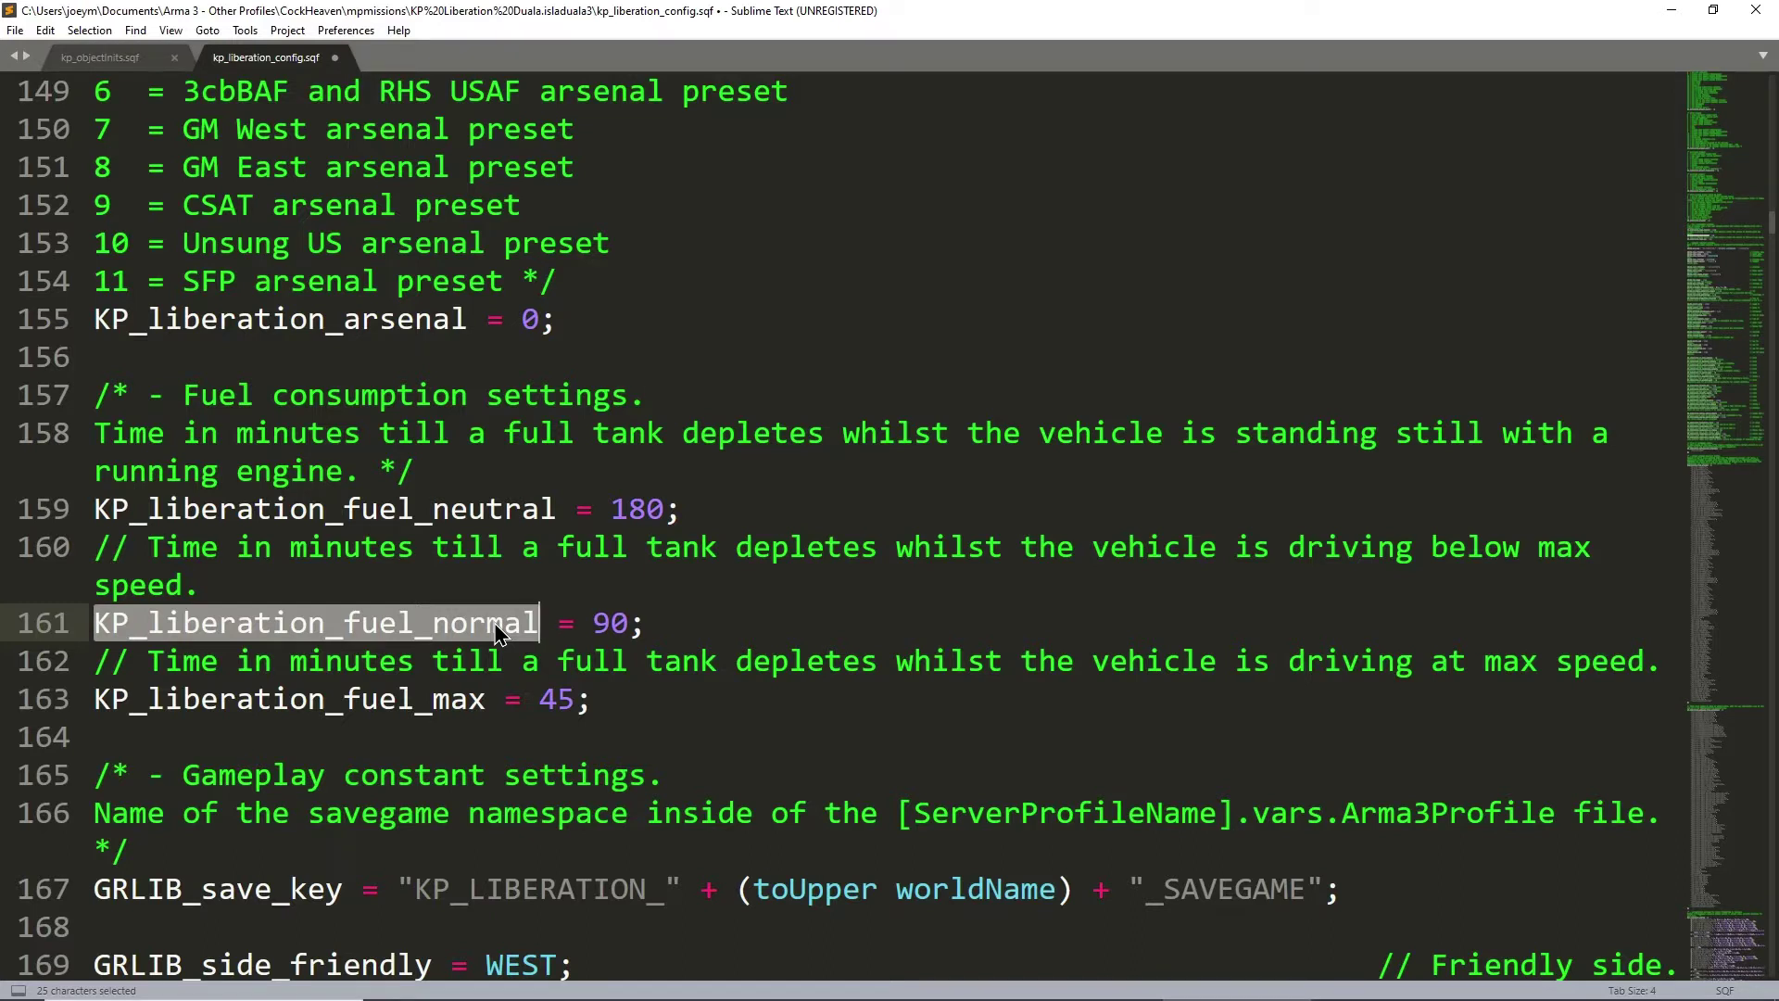
{"action": "double_click", "coordinate": [407, 706]}
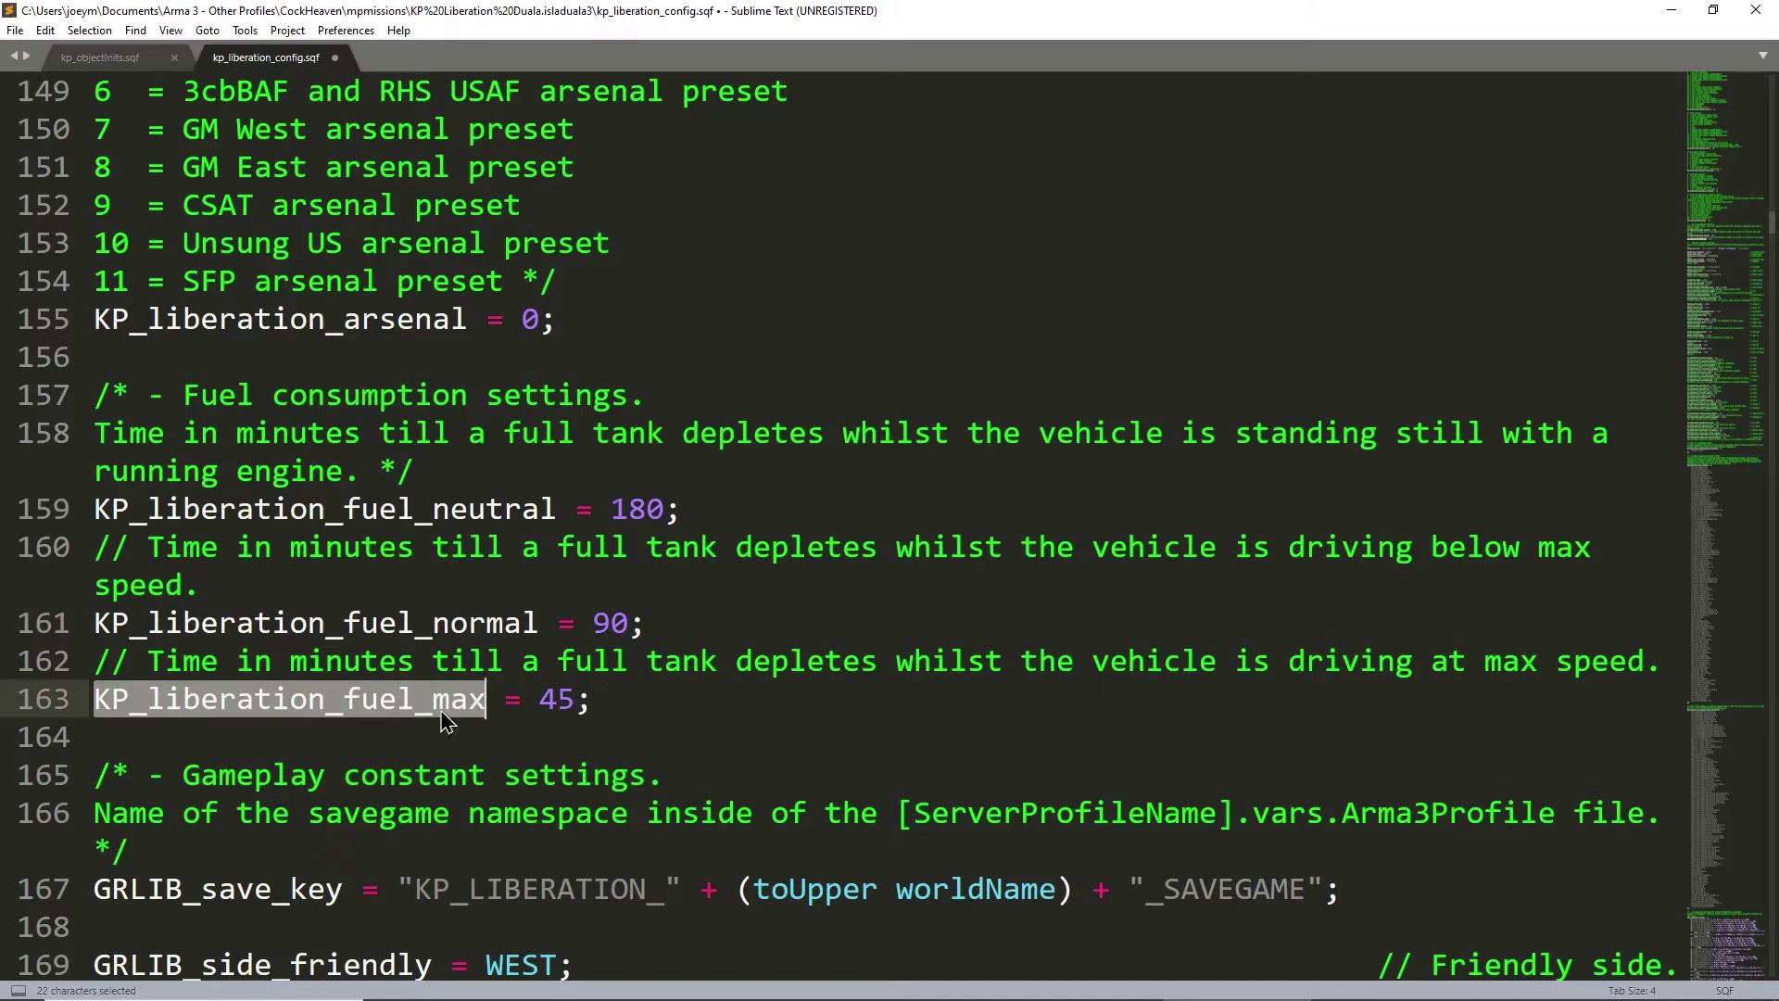
{"action": "scroll", "coordinate": [594, 686], "scroll_direction": "down", "scroll_amount": 2}
{"action": "left_click", "coordinate": [523, 508]}
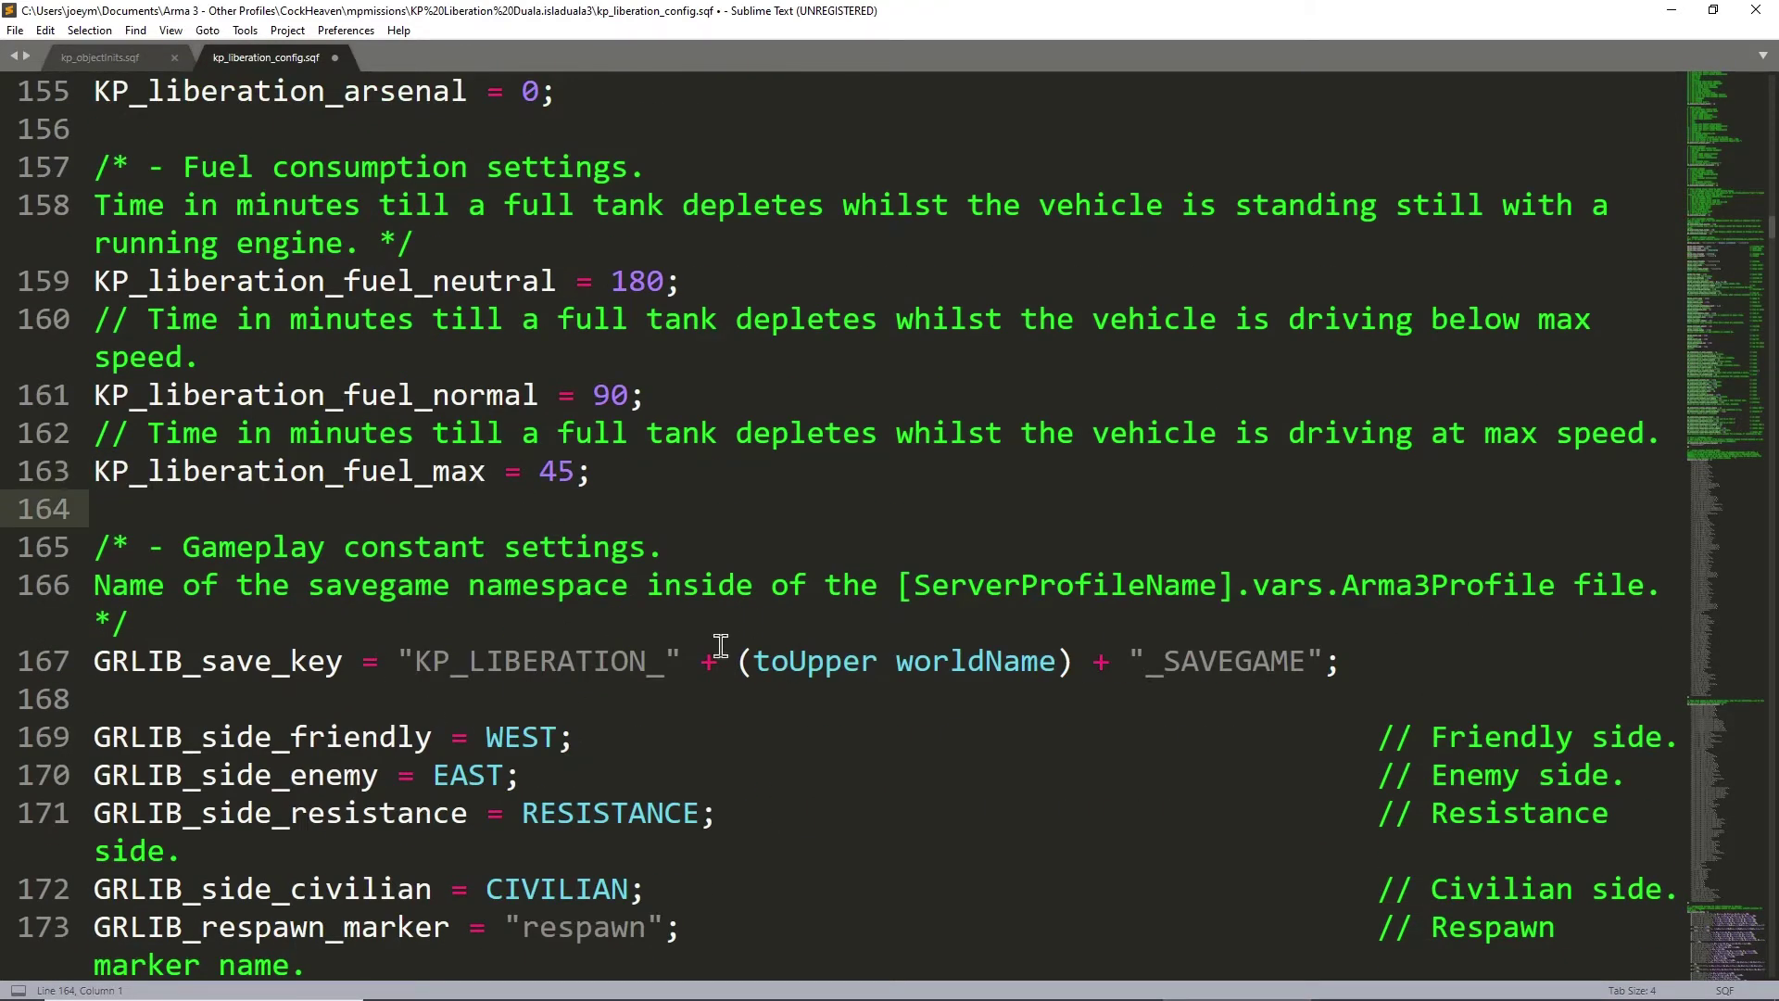
{"action": "scroll", "coordinate": [917, 636], "scroll_direction": "down", "scroll_amount": 2}
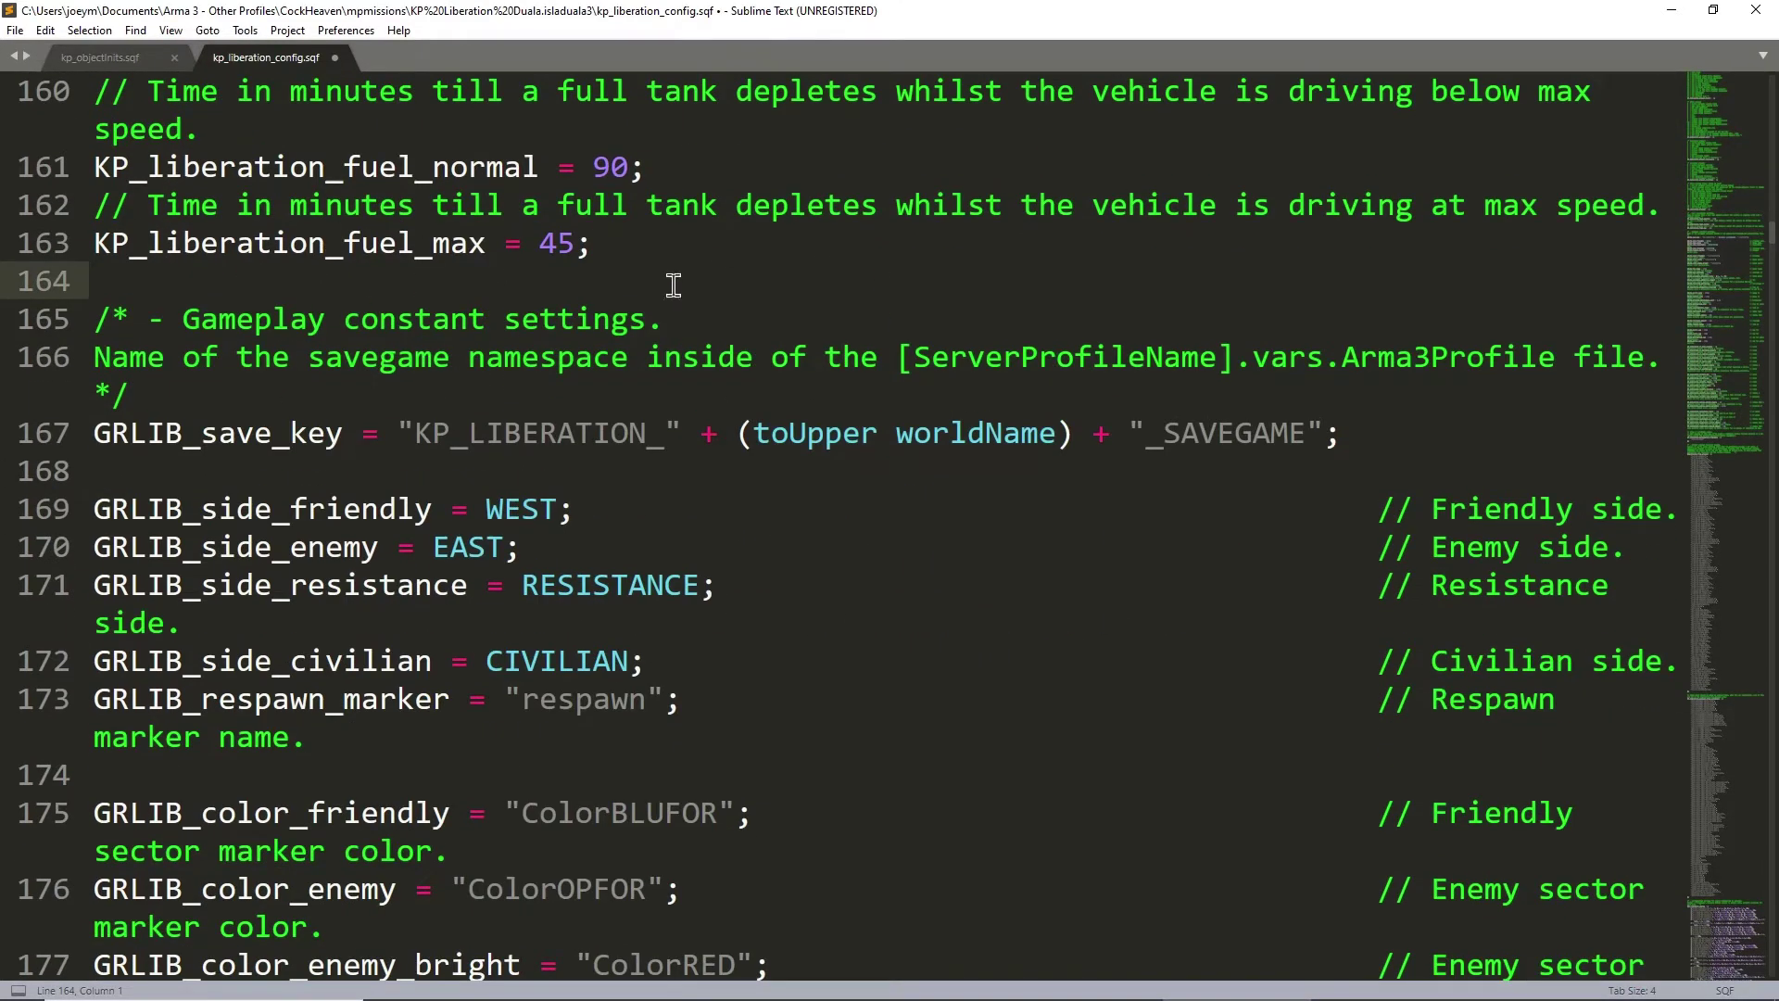
{"action": "scroll", "coordinate": [513, 271], "scroll_direction": "up", "scroll_amount": 3}
{"action": "scroll", "coordinate": [513, 272], "scroll_direction": "up", "scroll_amount": 2}
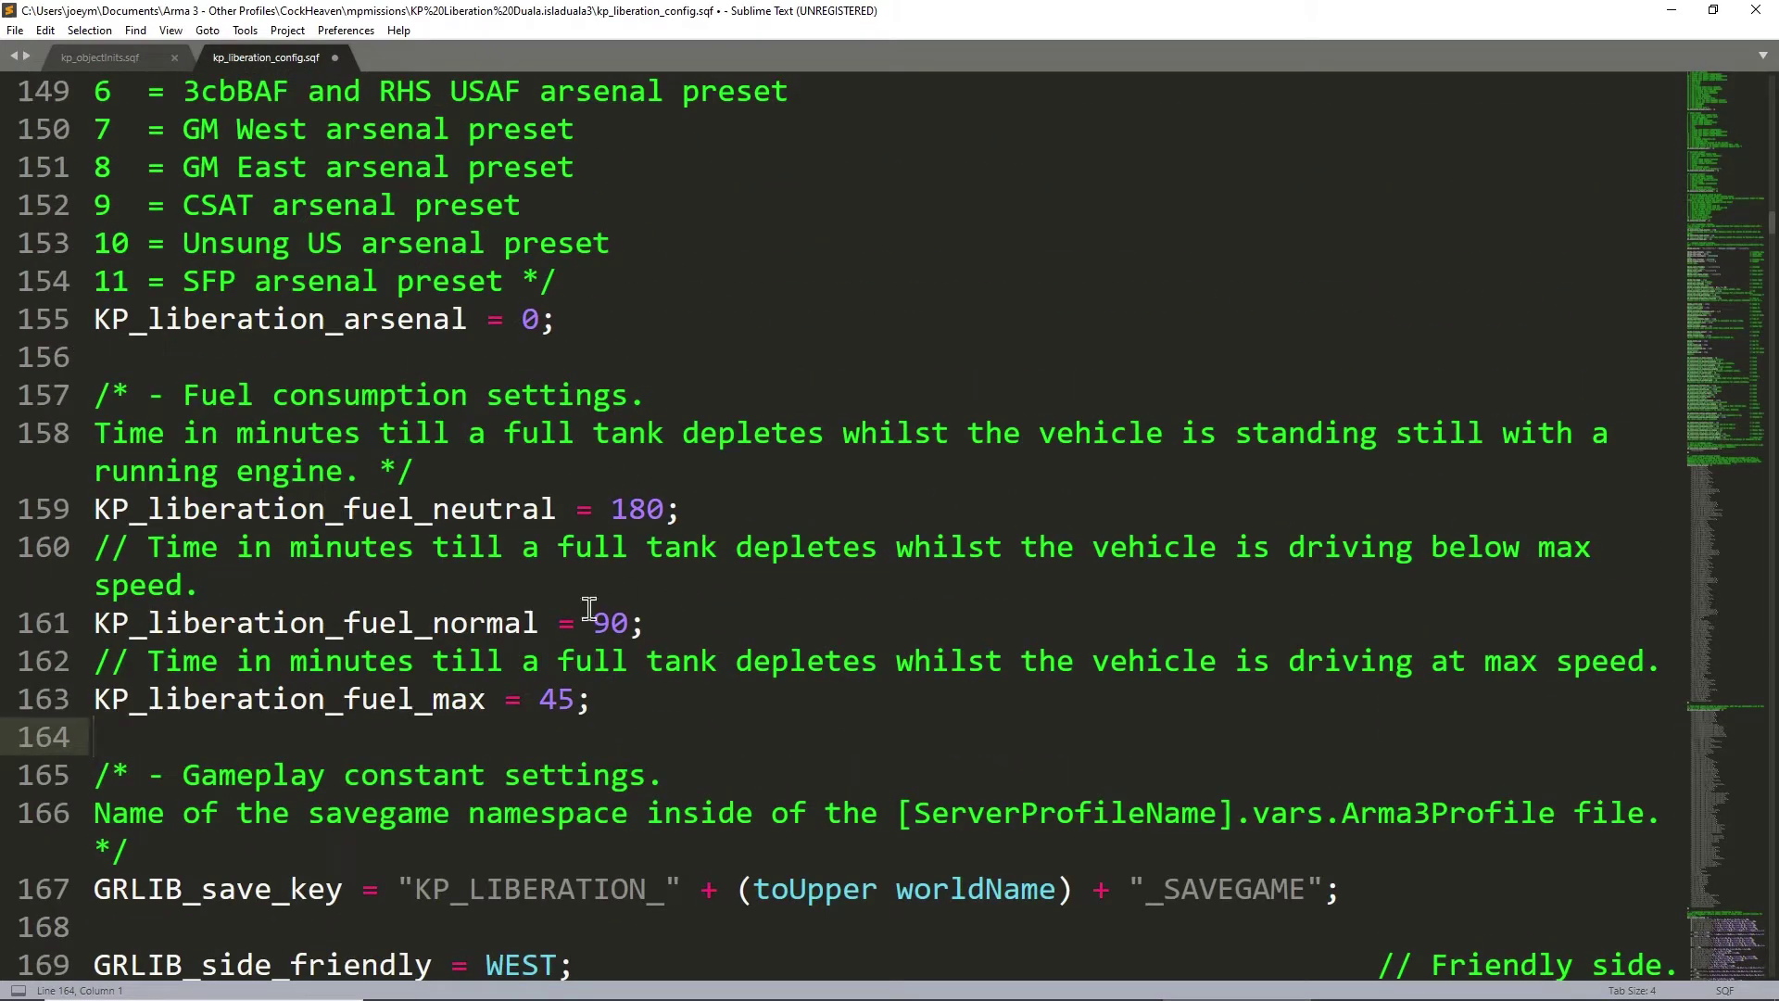
- Set GRLIB_fob_range, the build range around the main FOB building, to 300 and save the config file
{"action": "scroll", "coordinate": [634, 607], "scroll_direction": "down", "scroll_amount": 4}
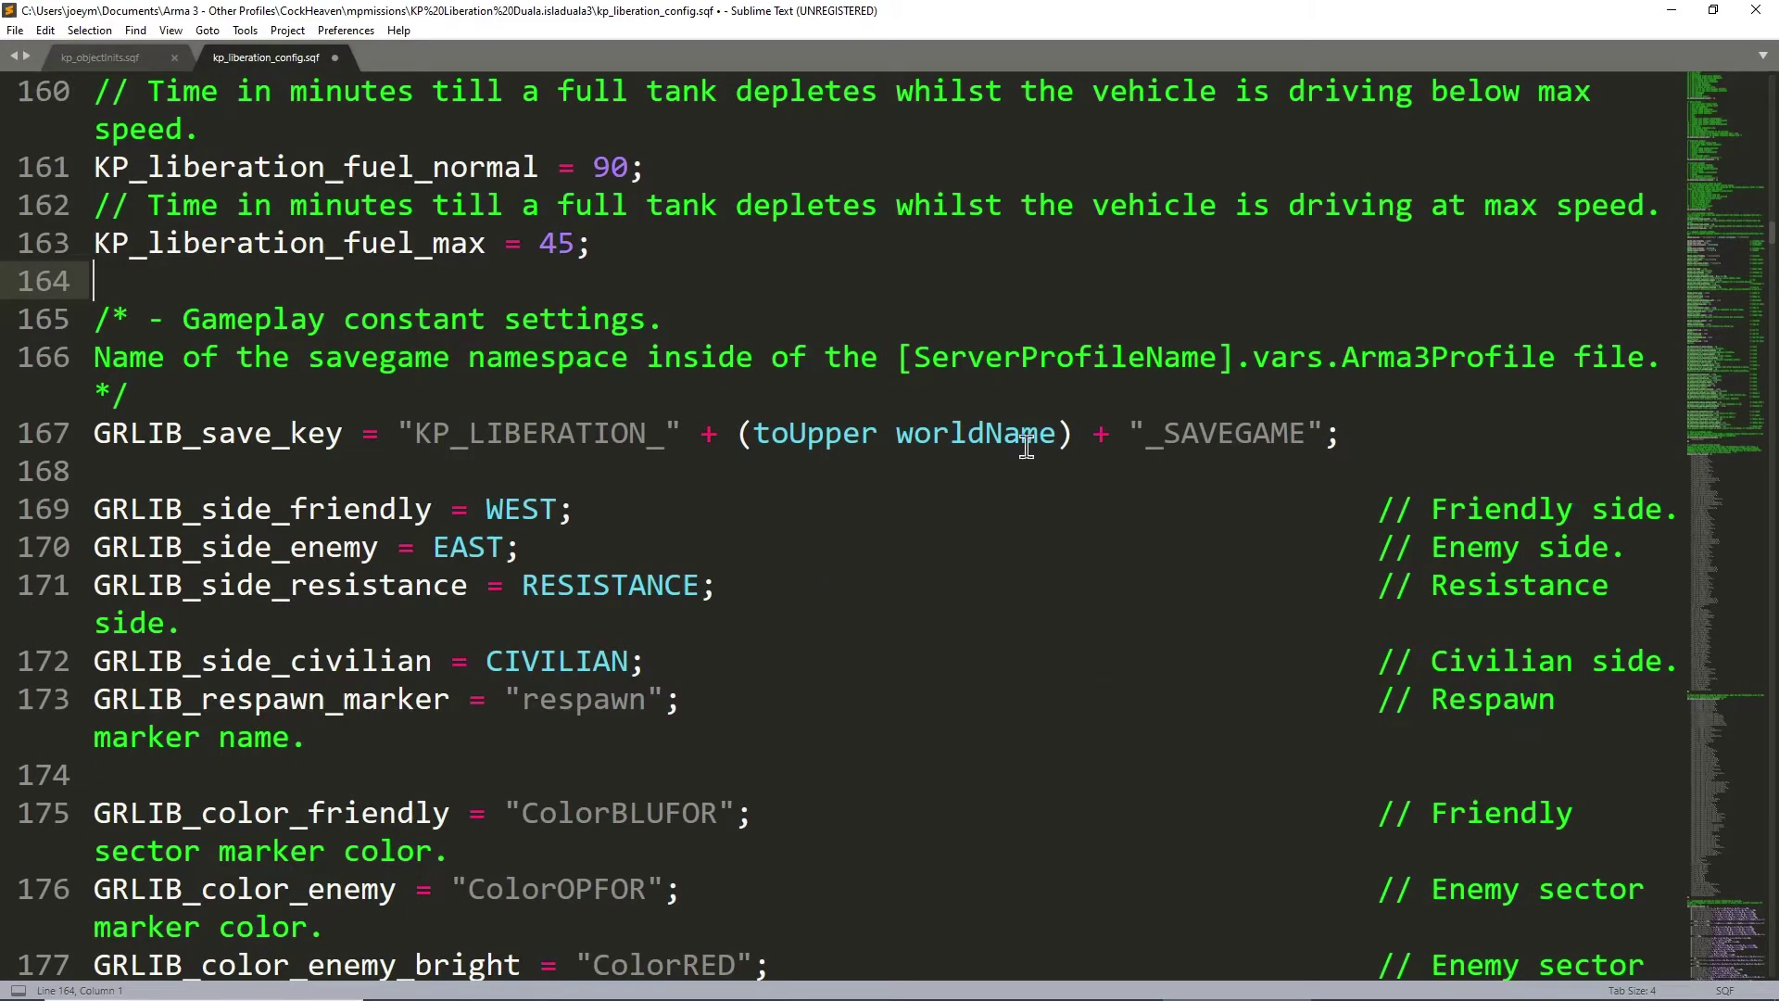
{"action": "scroll", "coordinate": [484, 607], "scroll_direction": "down", "scroll_amount": 3}
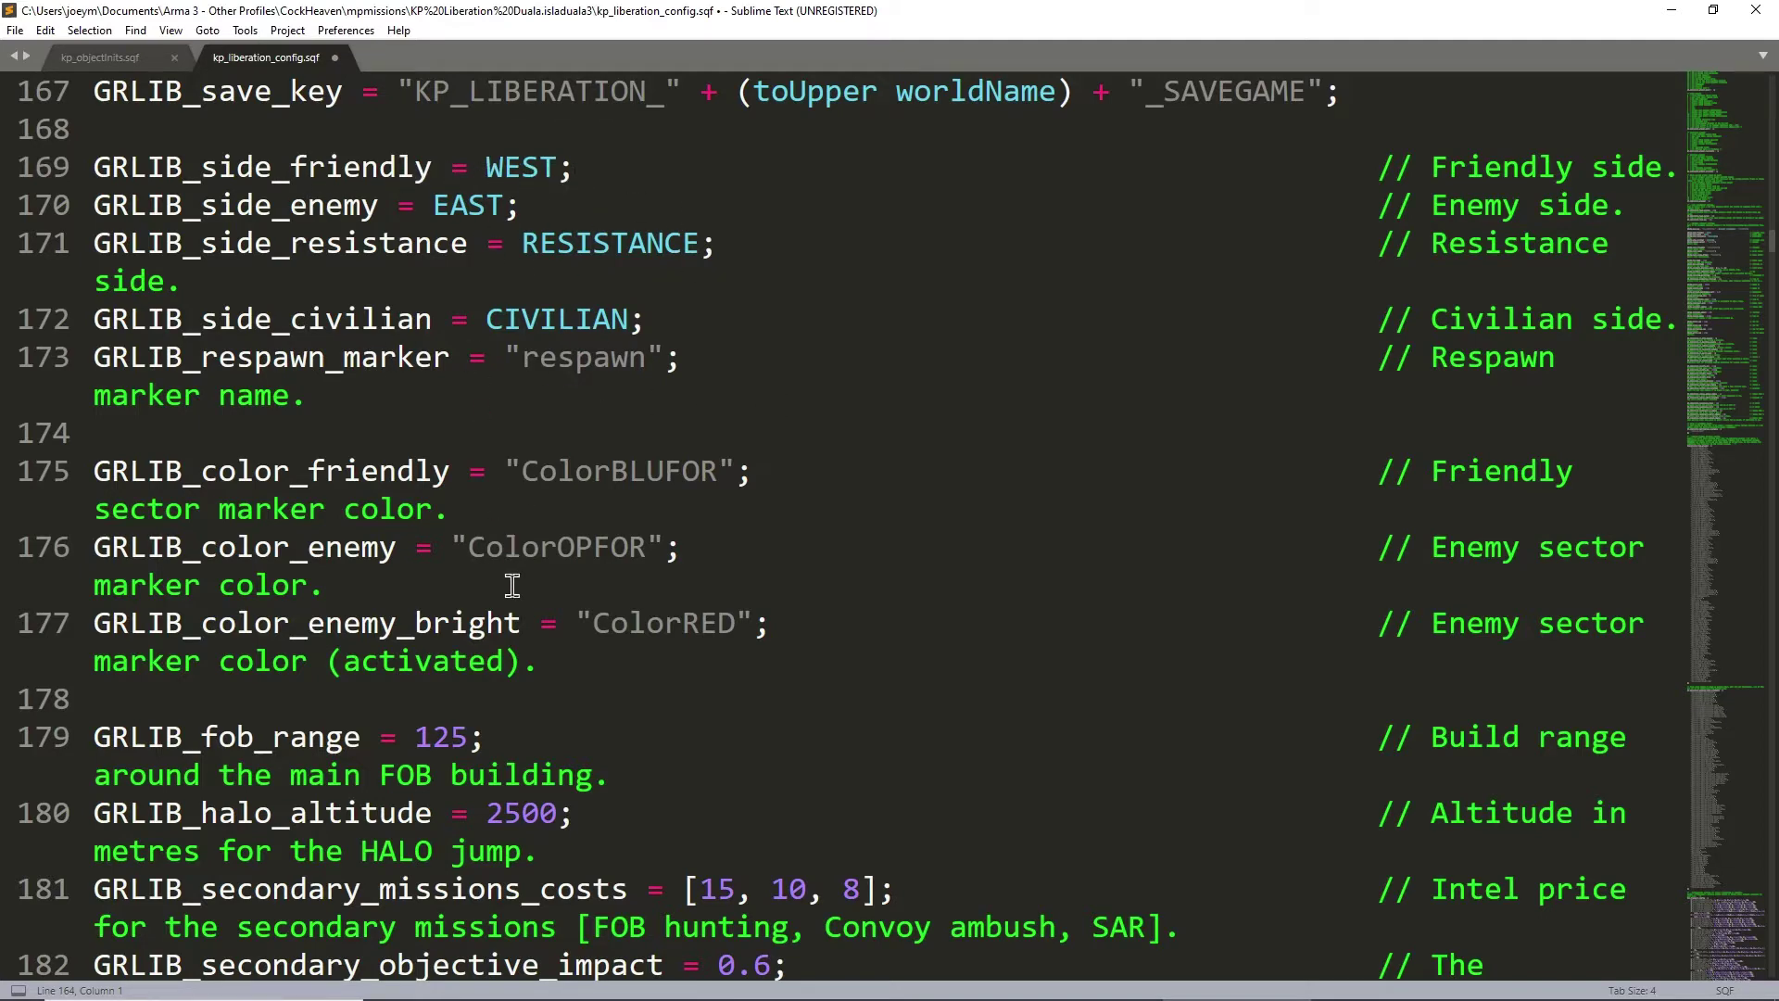
{"action": "scroll", "coordinate": [523, 495], "scroll_direction": "down", "scroll_amount": 3}
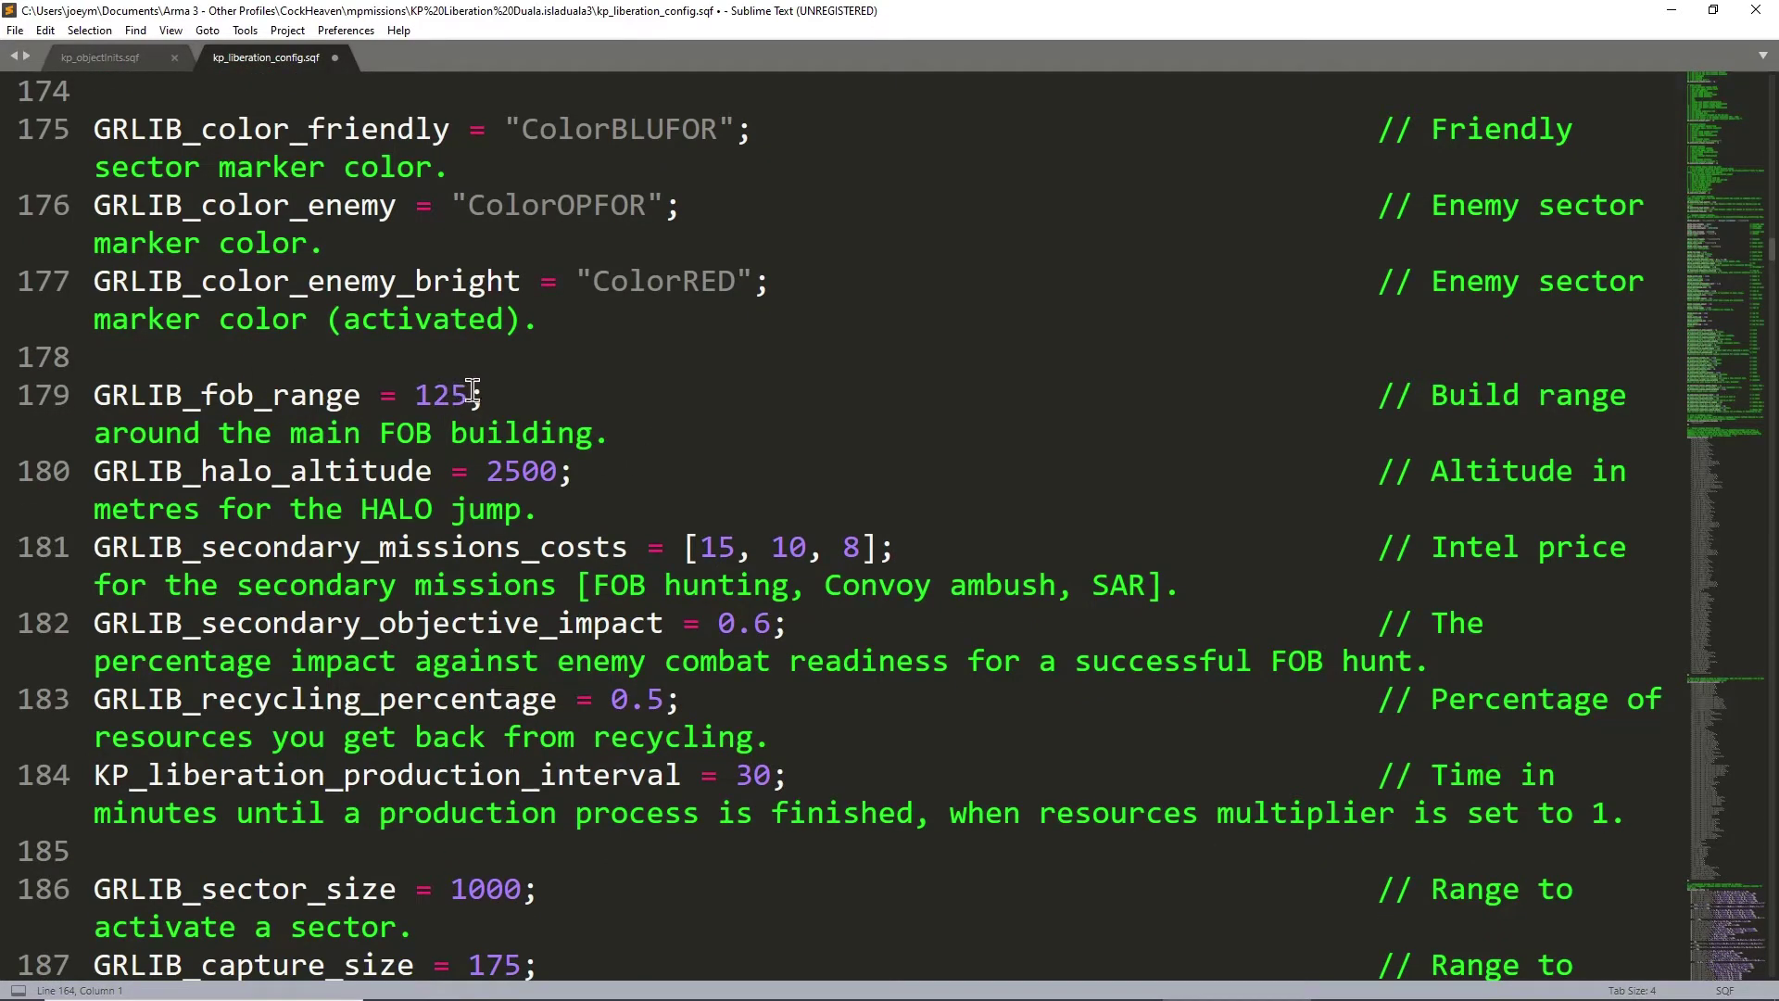
{"action": "left_click", "coordinate": [222, 397]}
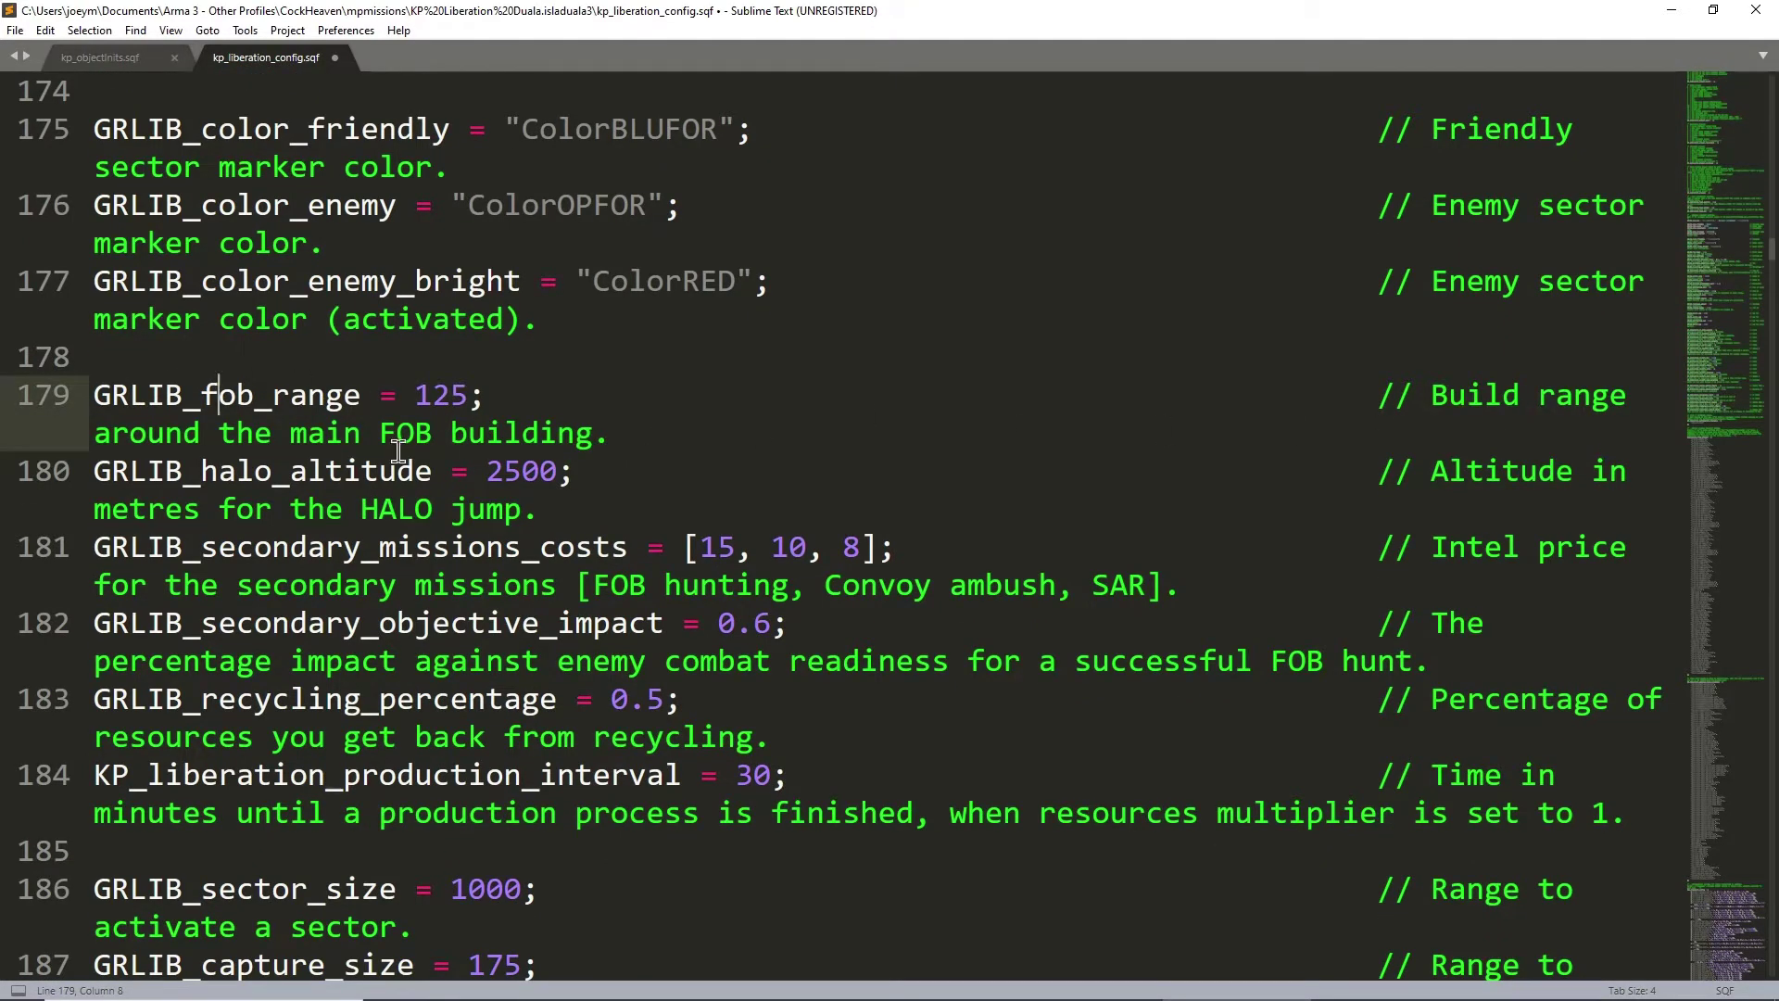
{"action": "left_click_drag", "start_coordinate": [416, 397], "coordinate": [460, 398]}
{"action": "type", "text": "30"}
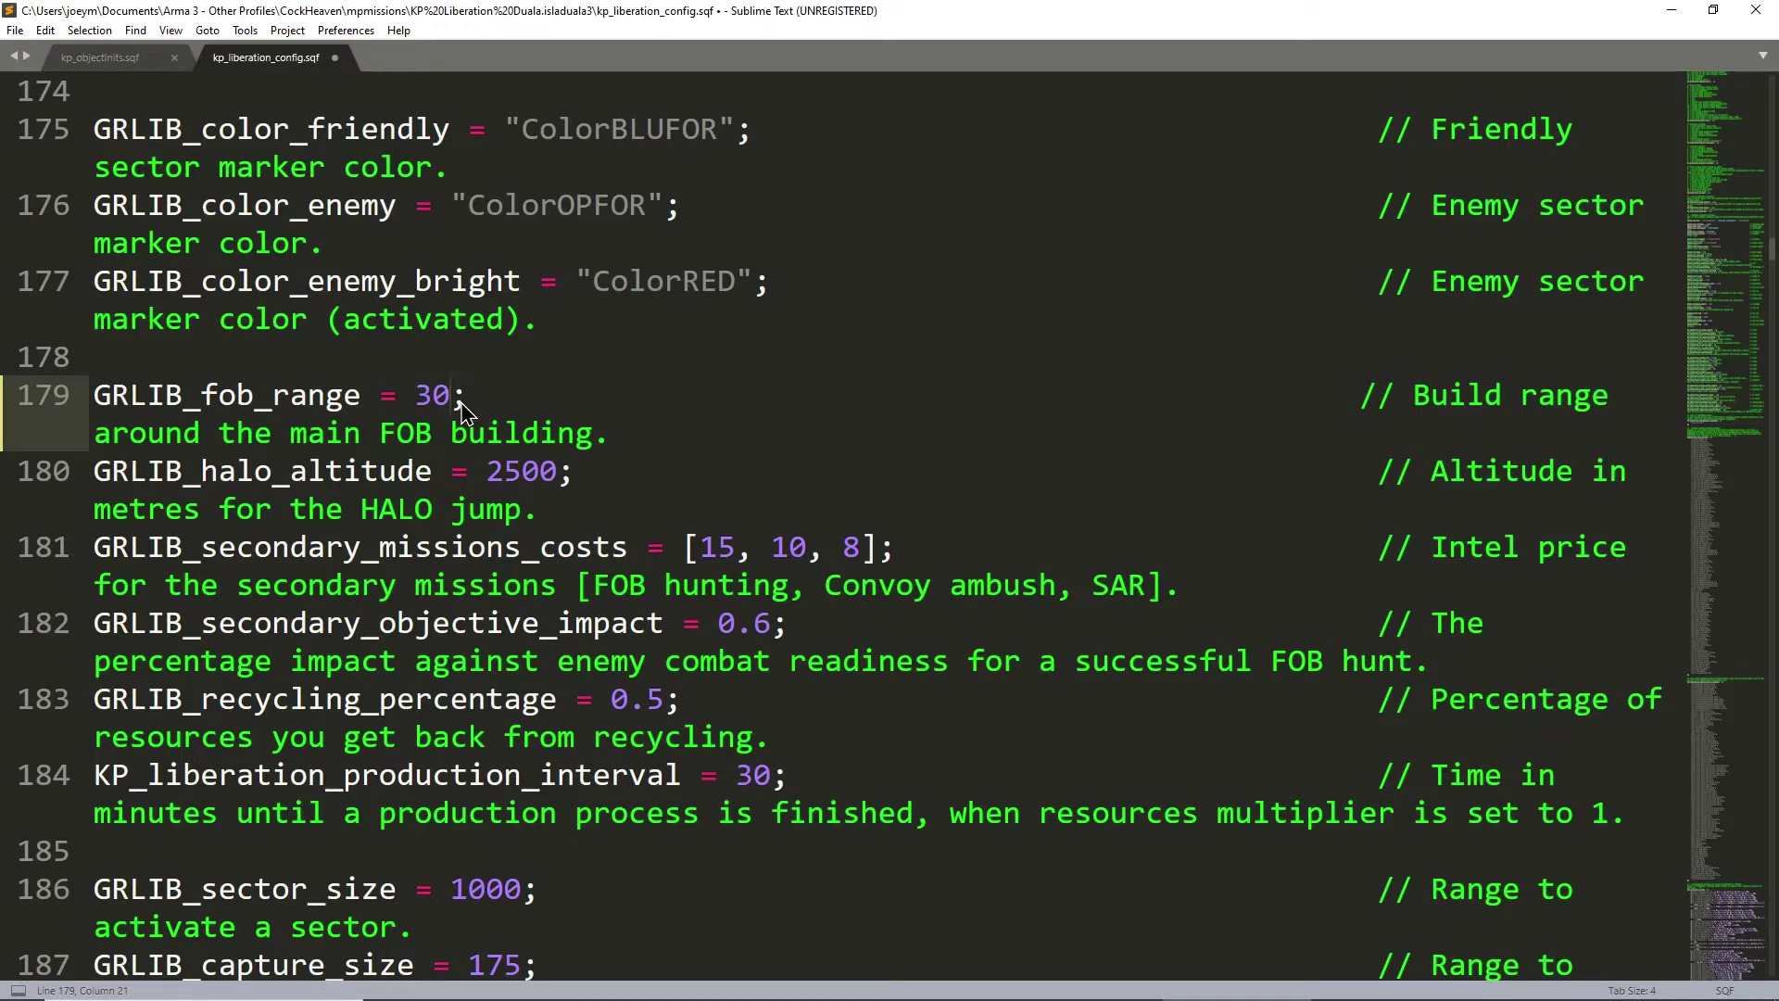
{"action": "type", "text": "0"}
{"action": "left_click", "coordinate": [14, 29]}
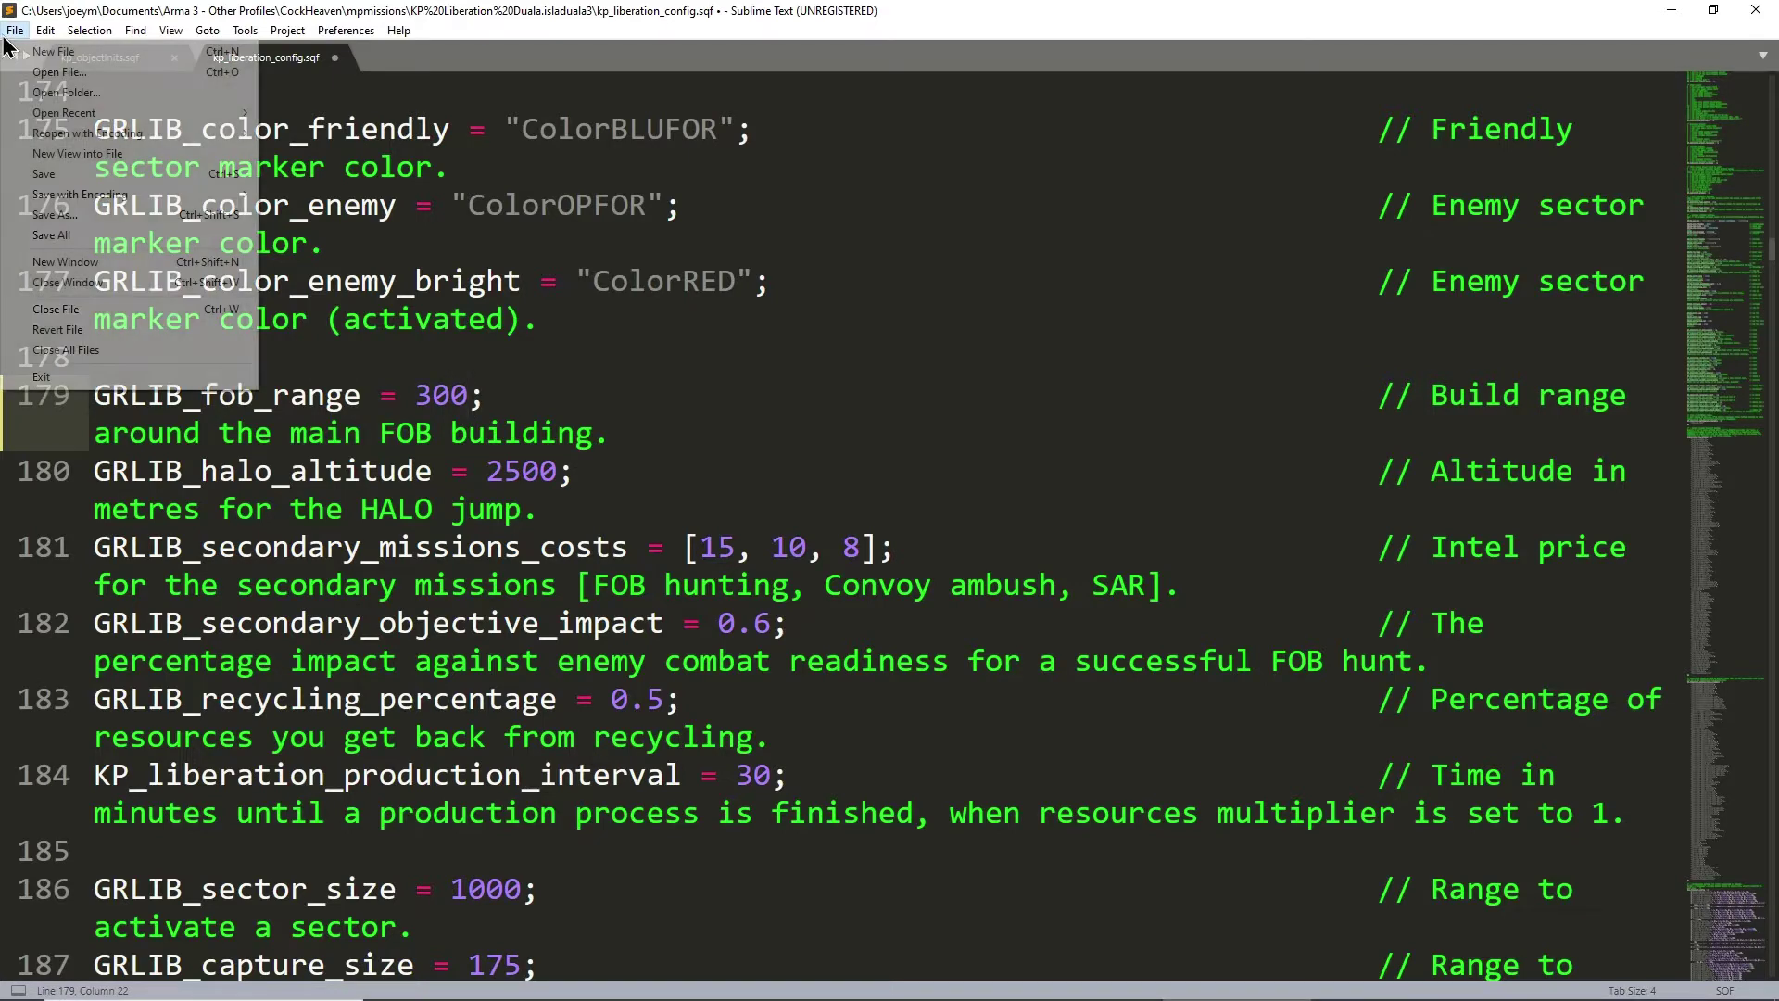
{"action": "left_click", "coordinate": [71, 175]}
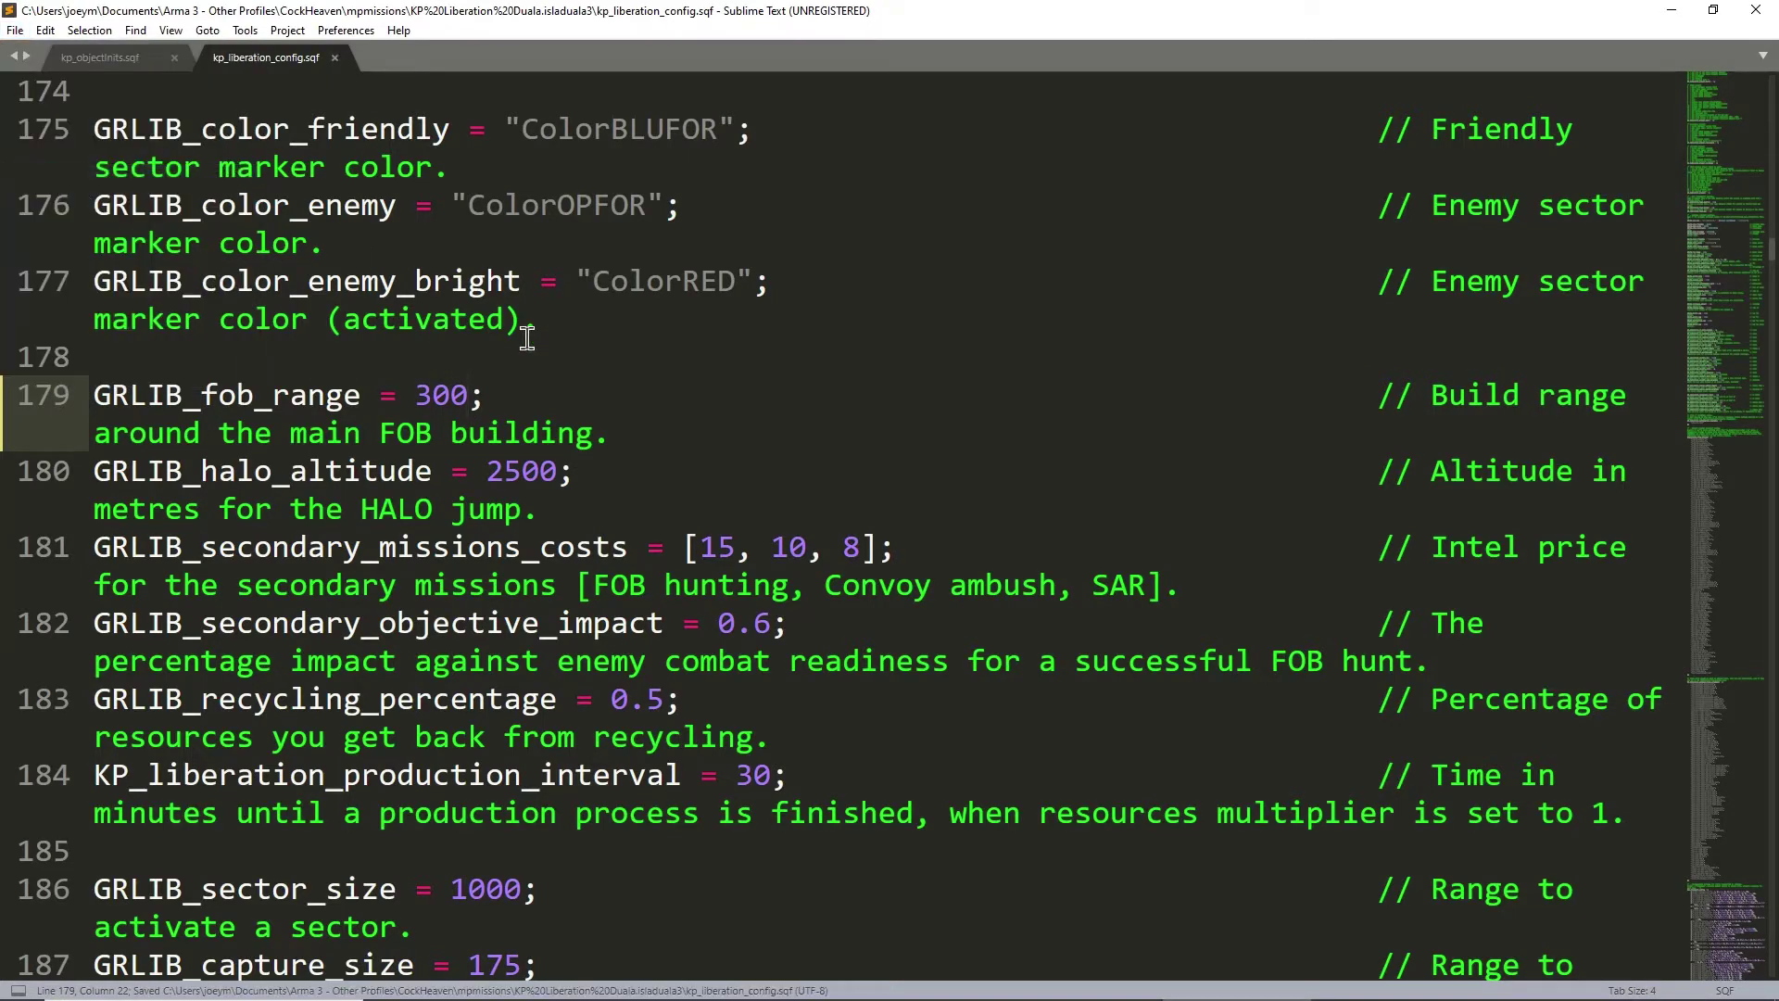
- Review the GRLIB_halo_altitude setting and the intel costs of the FOB hunting, convoy ambush and SAR secondary missions
{"action": "left_click", "coordinate": [527, 339]}
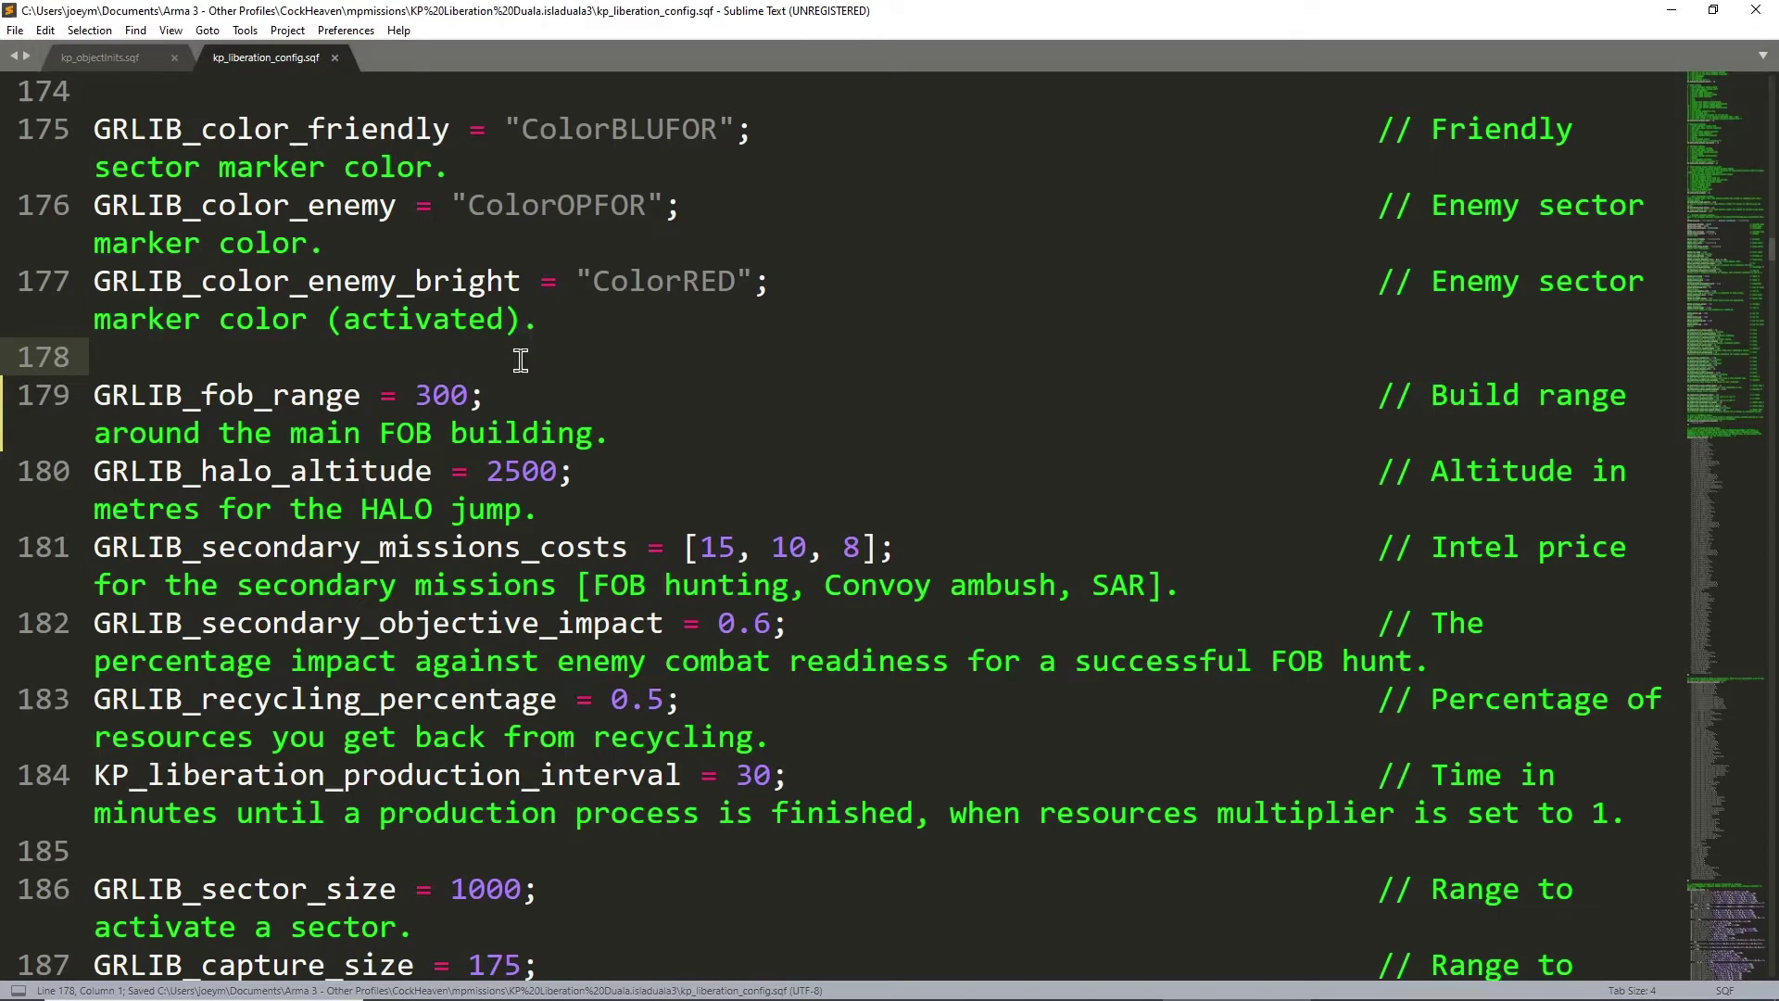
{"action": "left_click", "coordinate": [521, 398]}
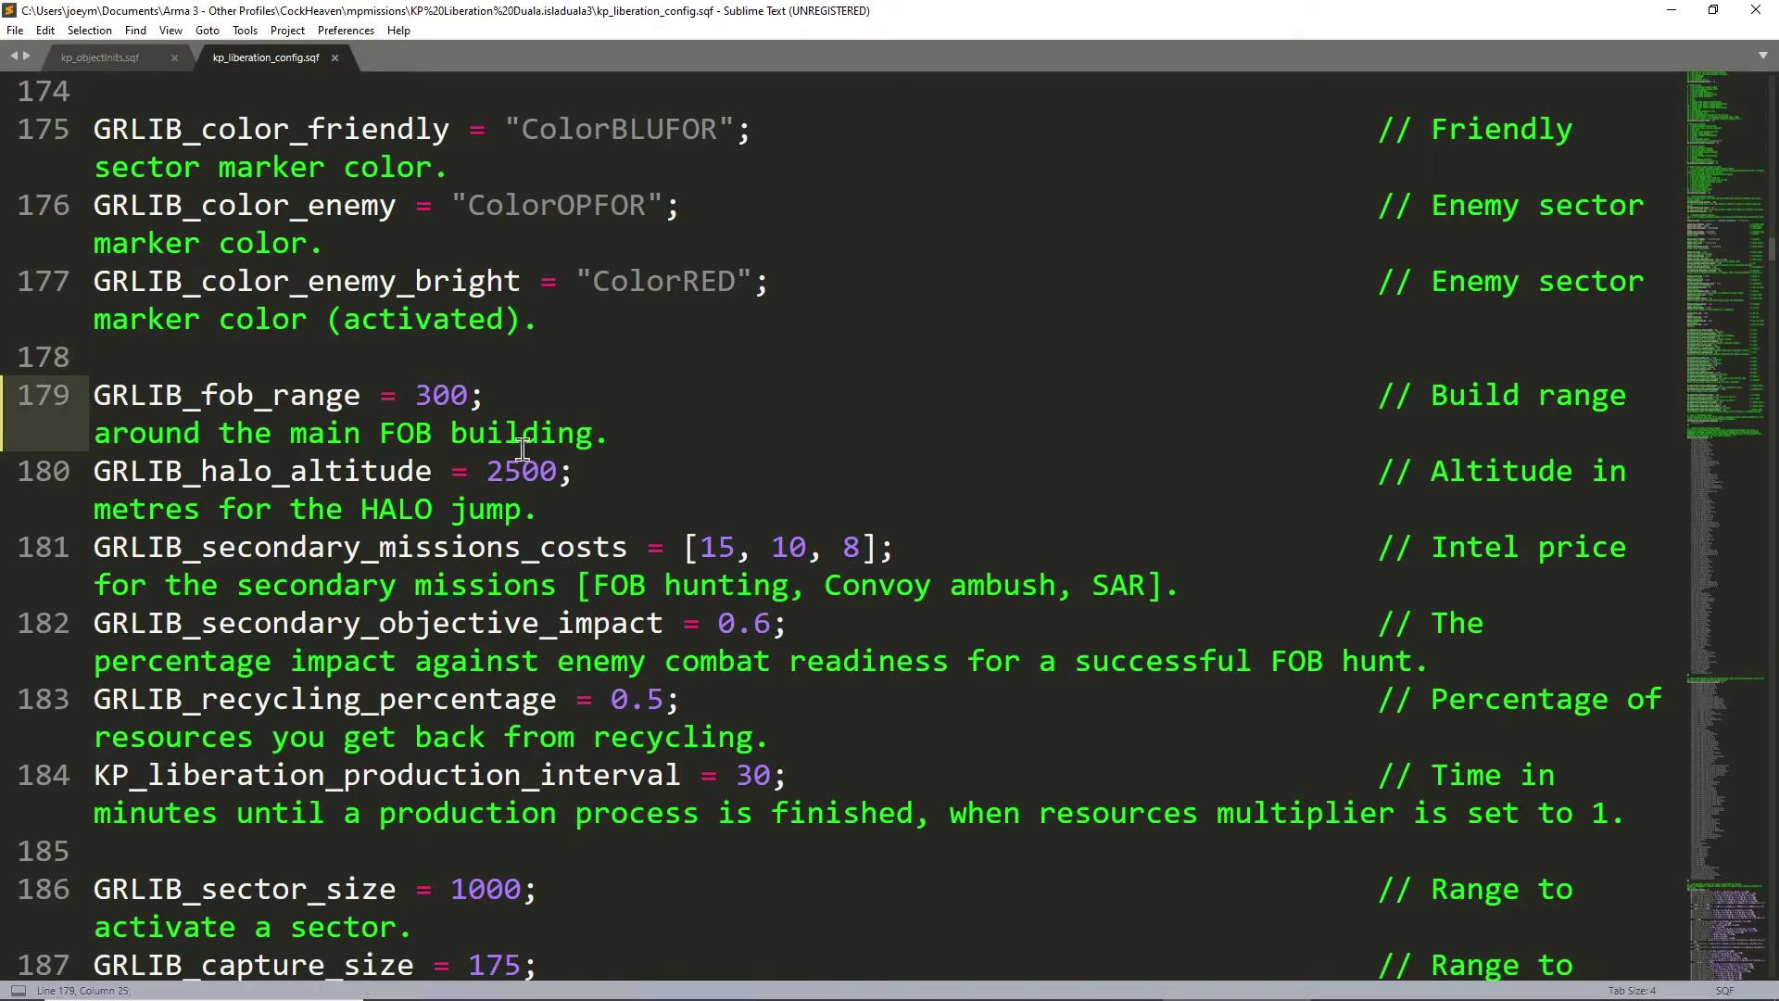
{"action": "left_click", "coordinate": [525, 508]}
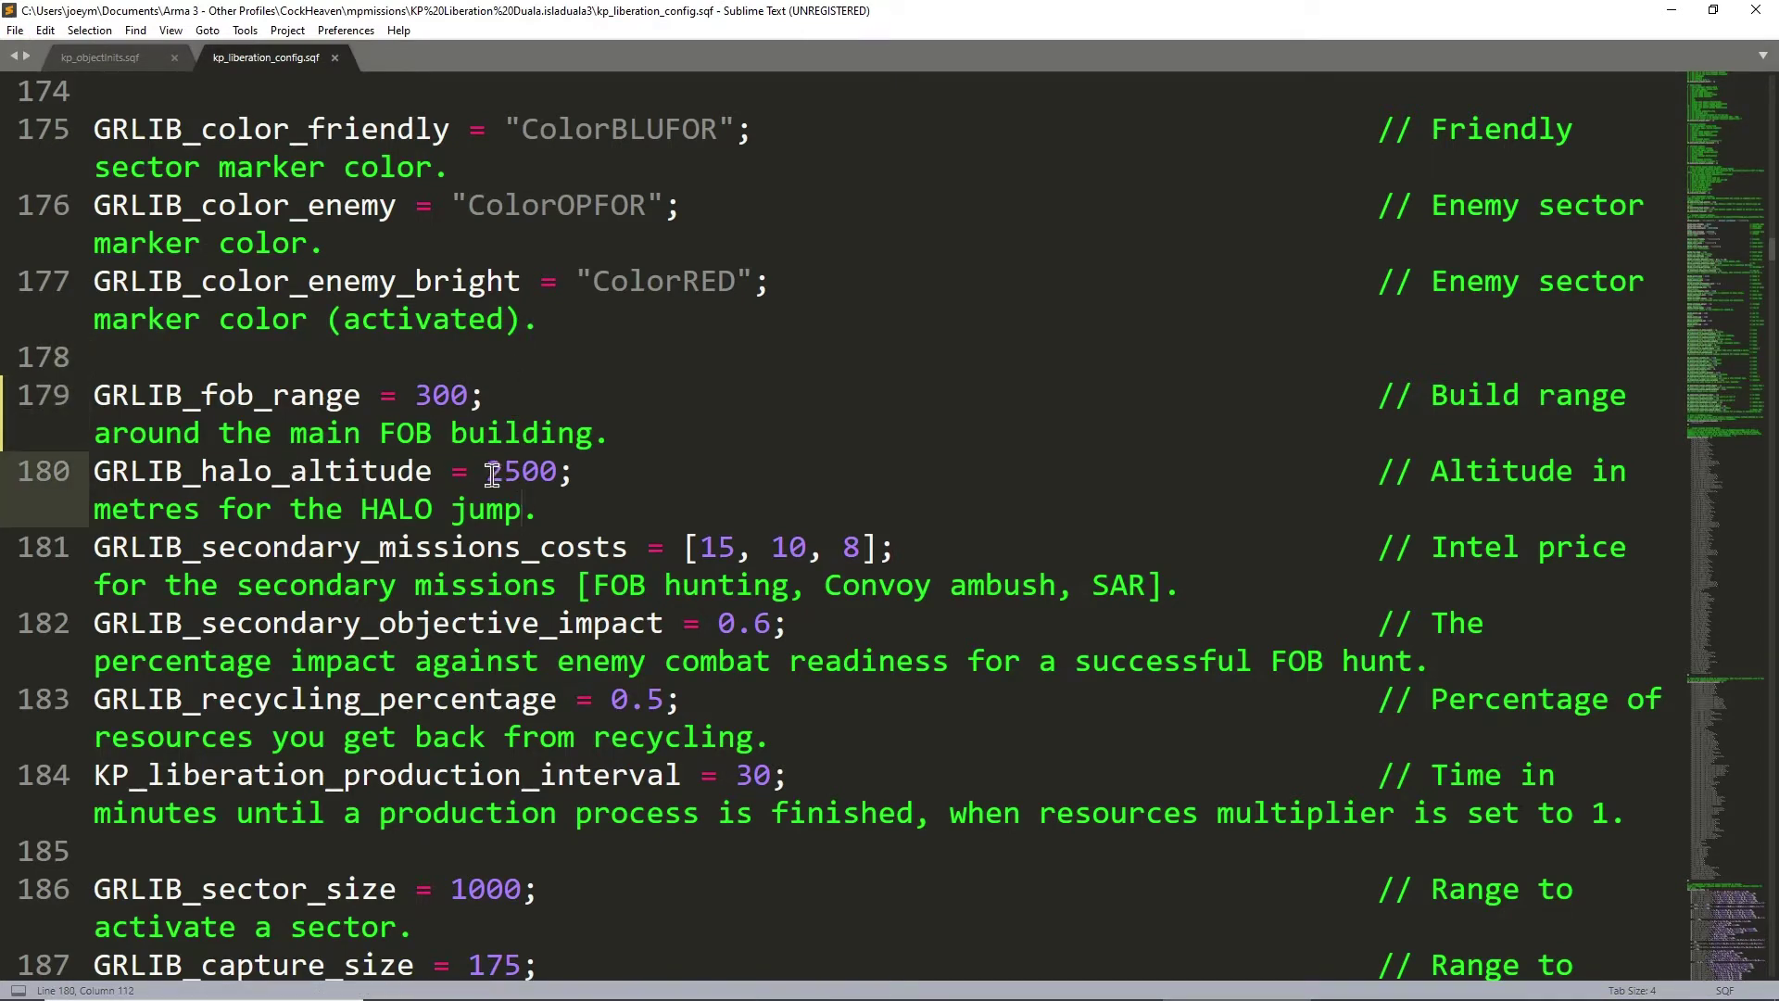
{"action": "left_click_drag", "start_coordinate": [487, 473], "coordinate": [554, 476]}
{"action": "left_click", "coordinate": [425, 485]}
{"action": "left_click", "coordinate": [840, 501]}
{"action": "scroll", "coordinate": [793, 516], "scroll_direction": "down", "scroll_amount": 2}
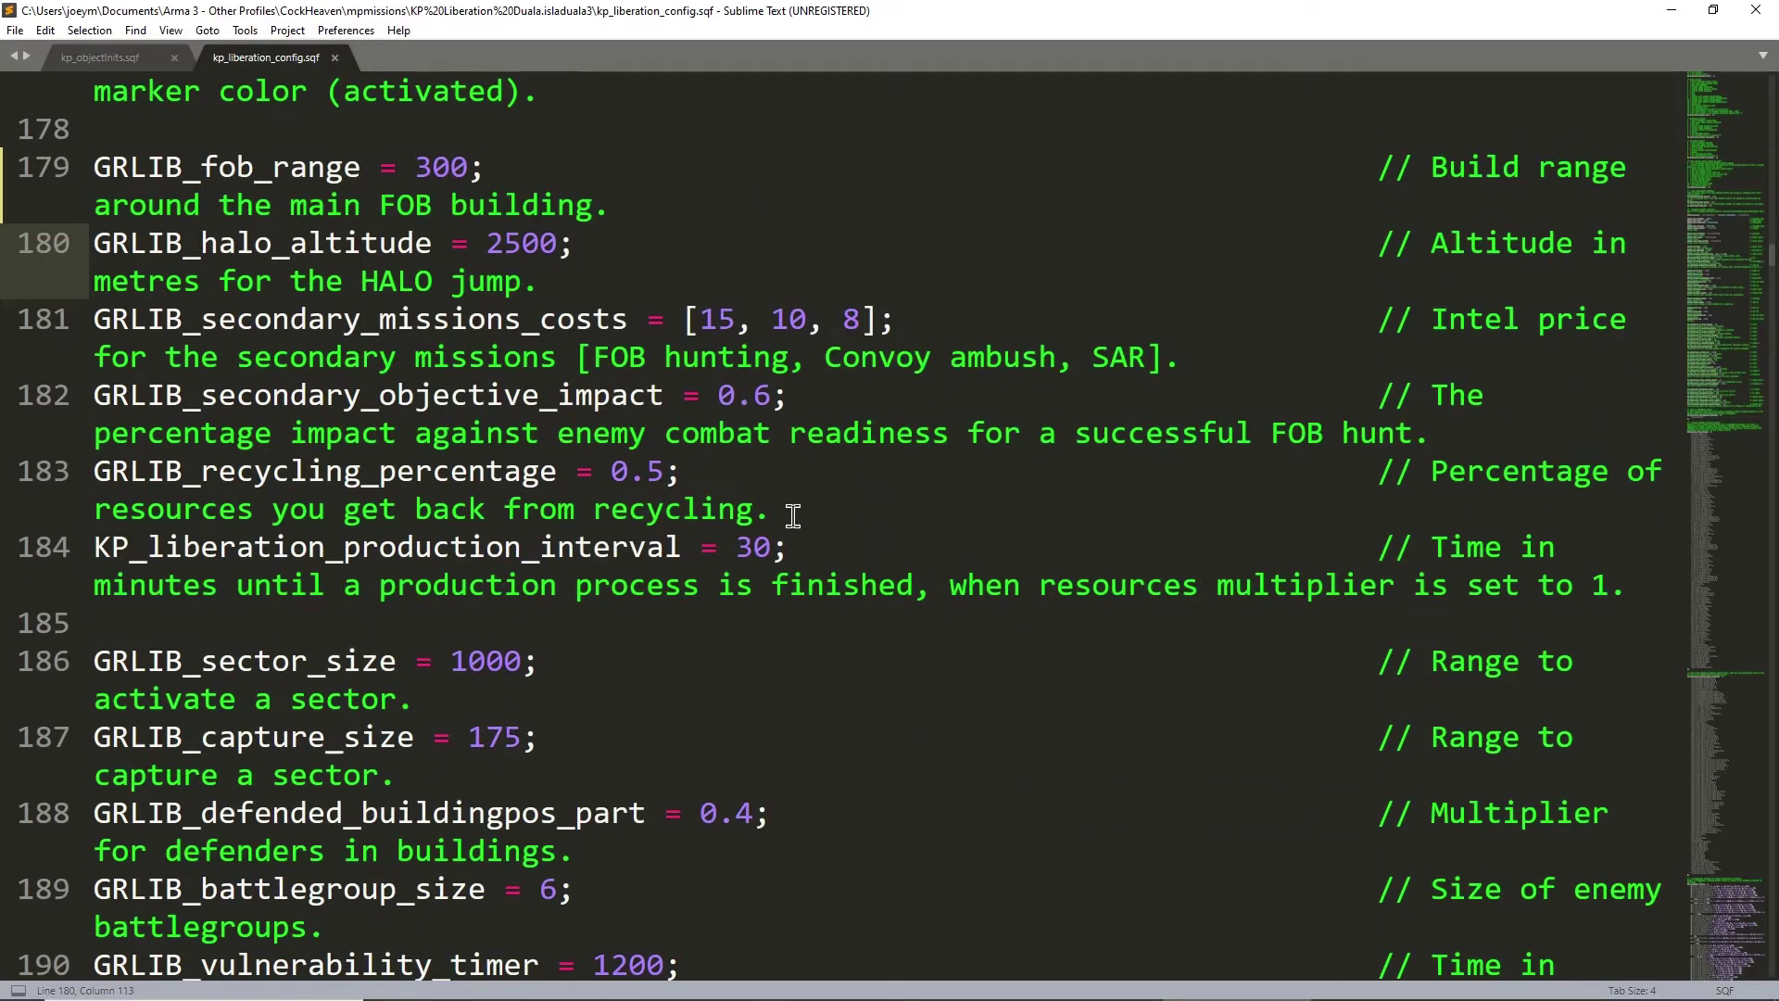
{"action": "left_click", "coordinate": [361, 326]}
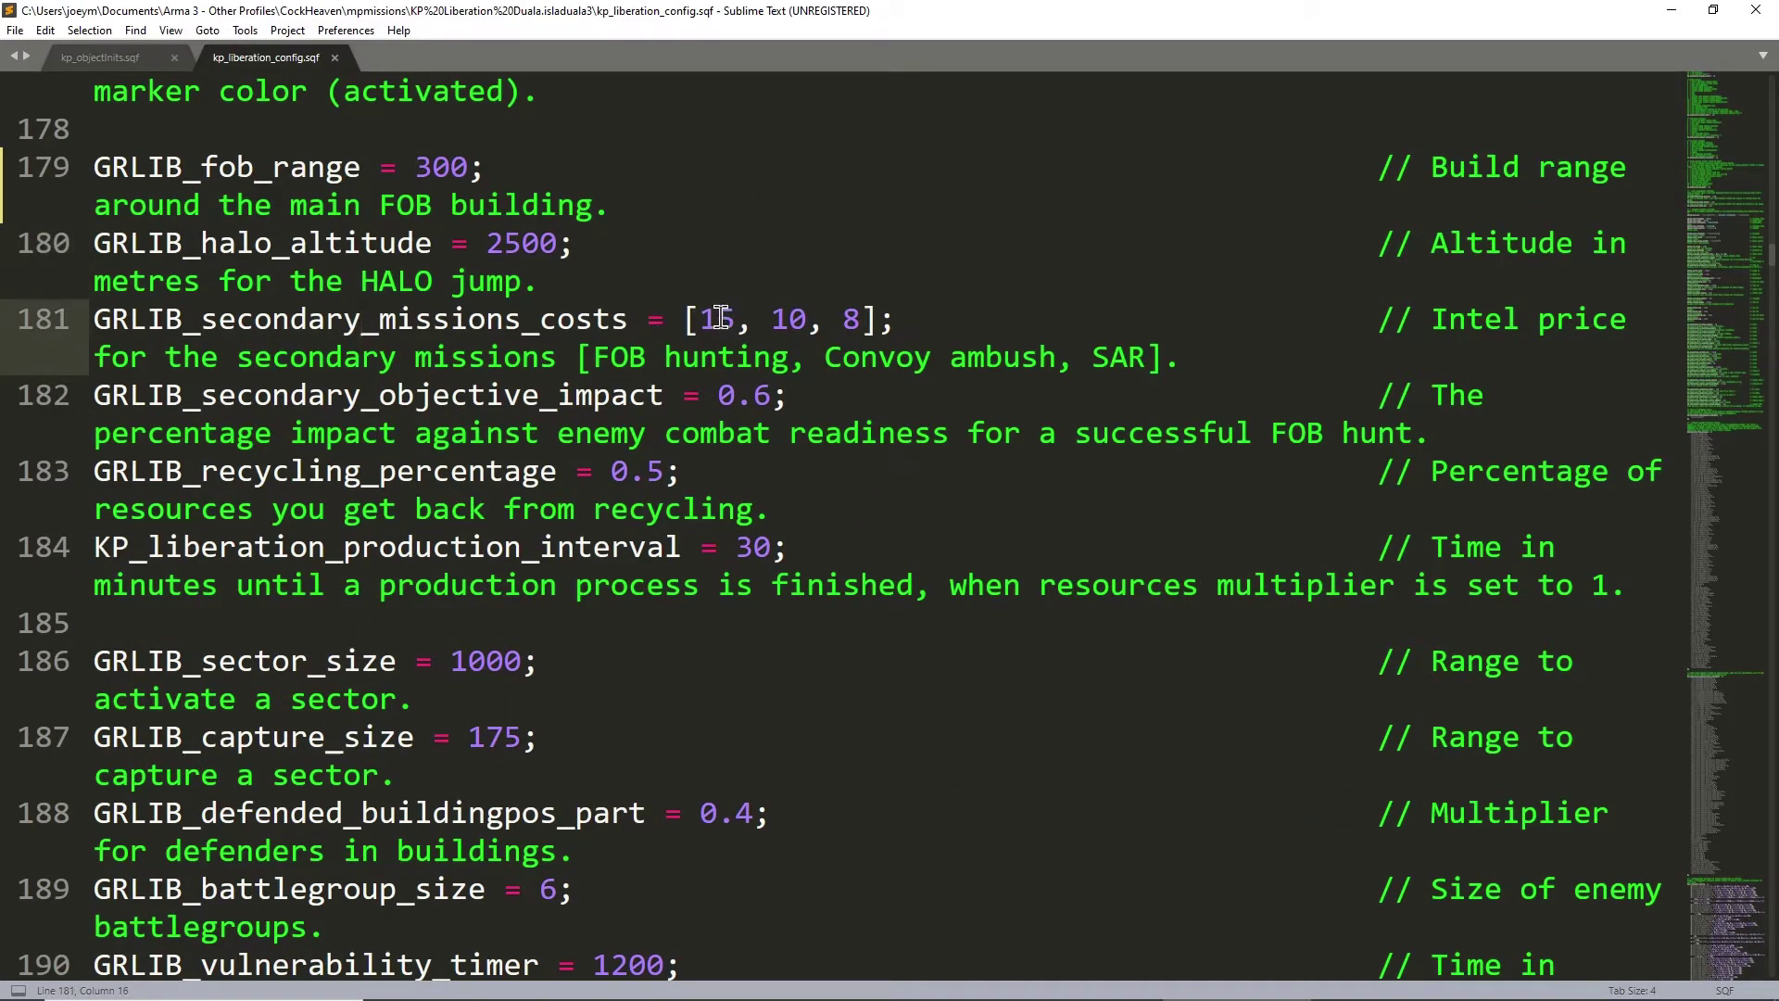
{"action": "left_click", "coordinate": [896, 356]}
{"action": "left_click", "coordinate": [1129, 356]}
{"action": "left_click", "coordinate": [325, 433]}
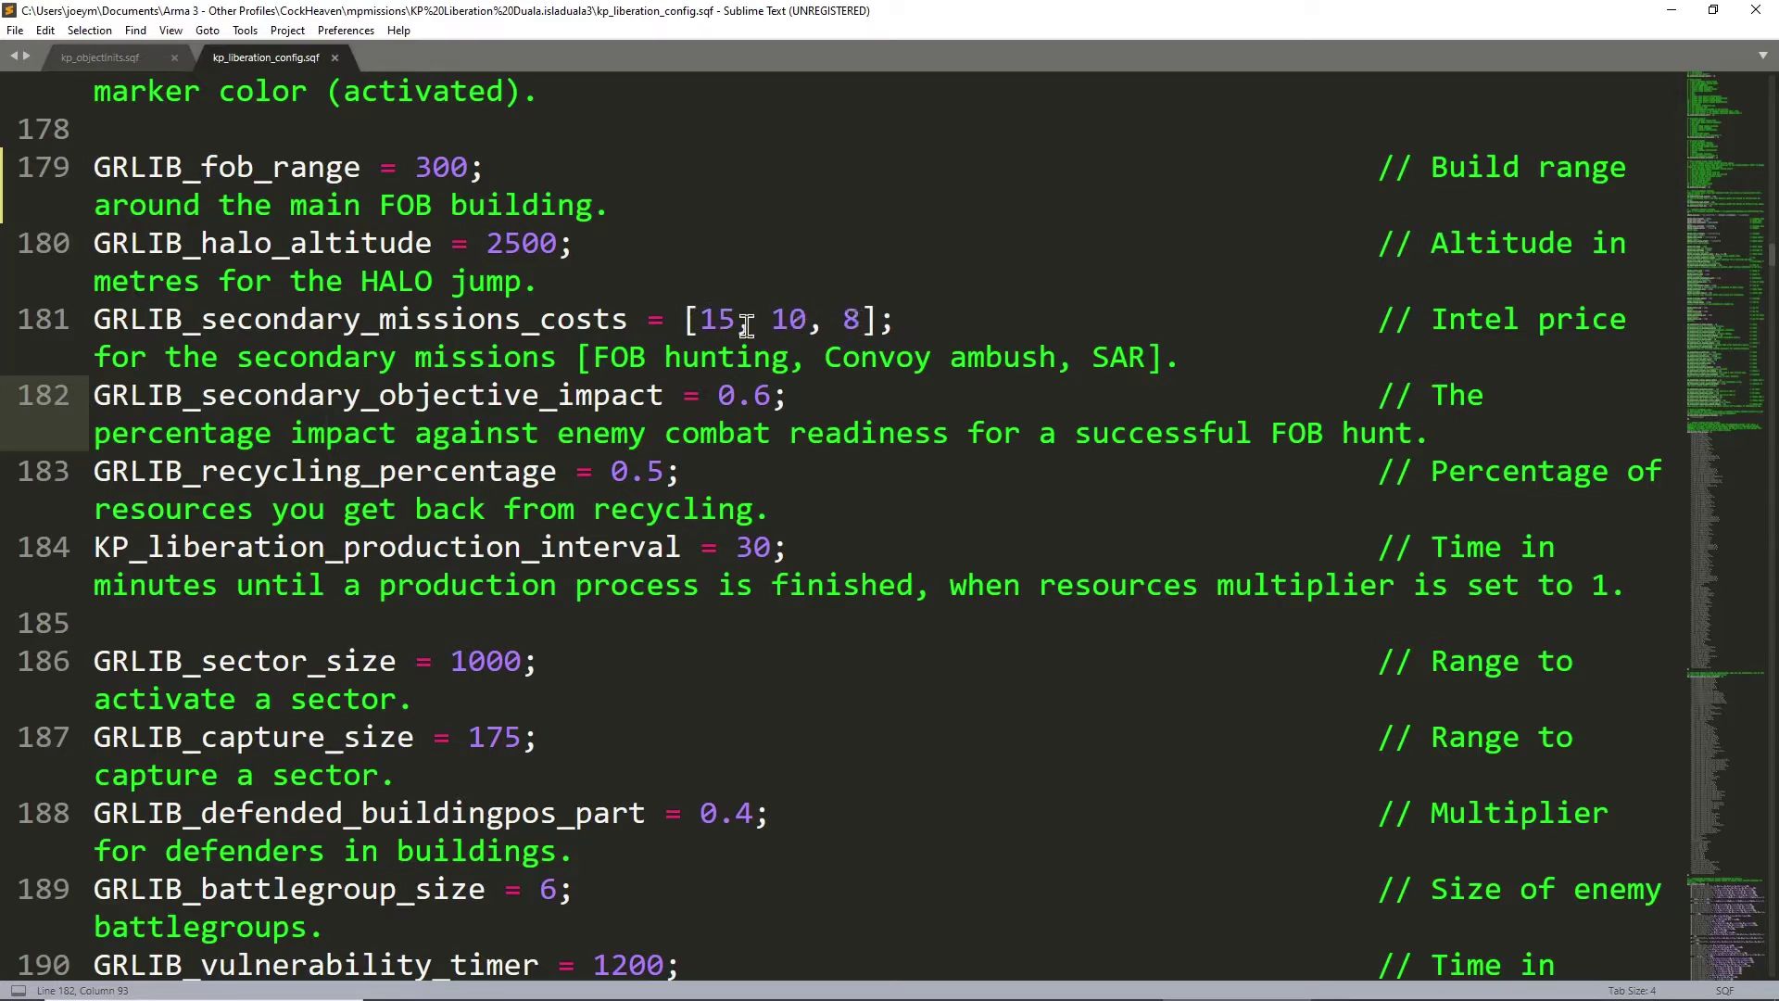
{"action": "left_click", "coordinate": [664, 360]}
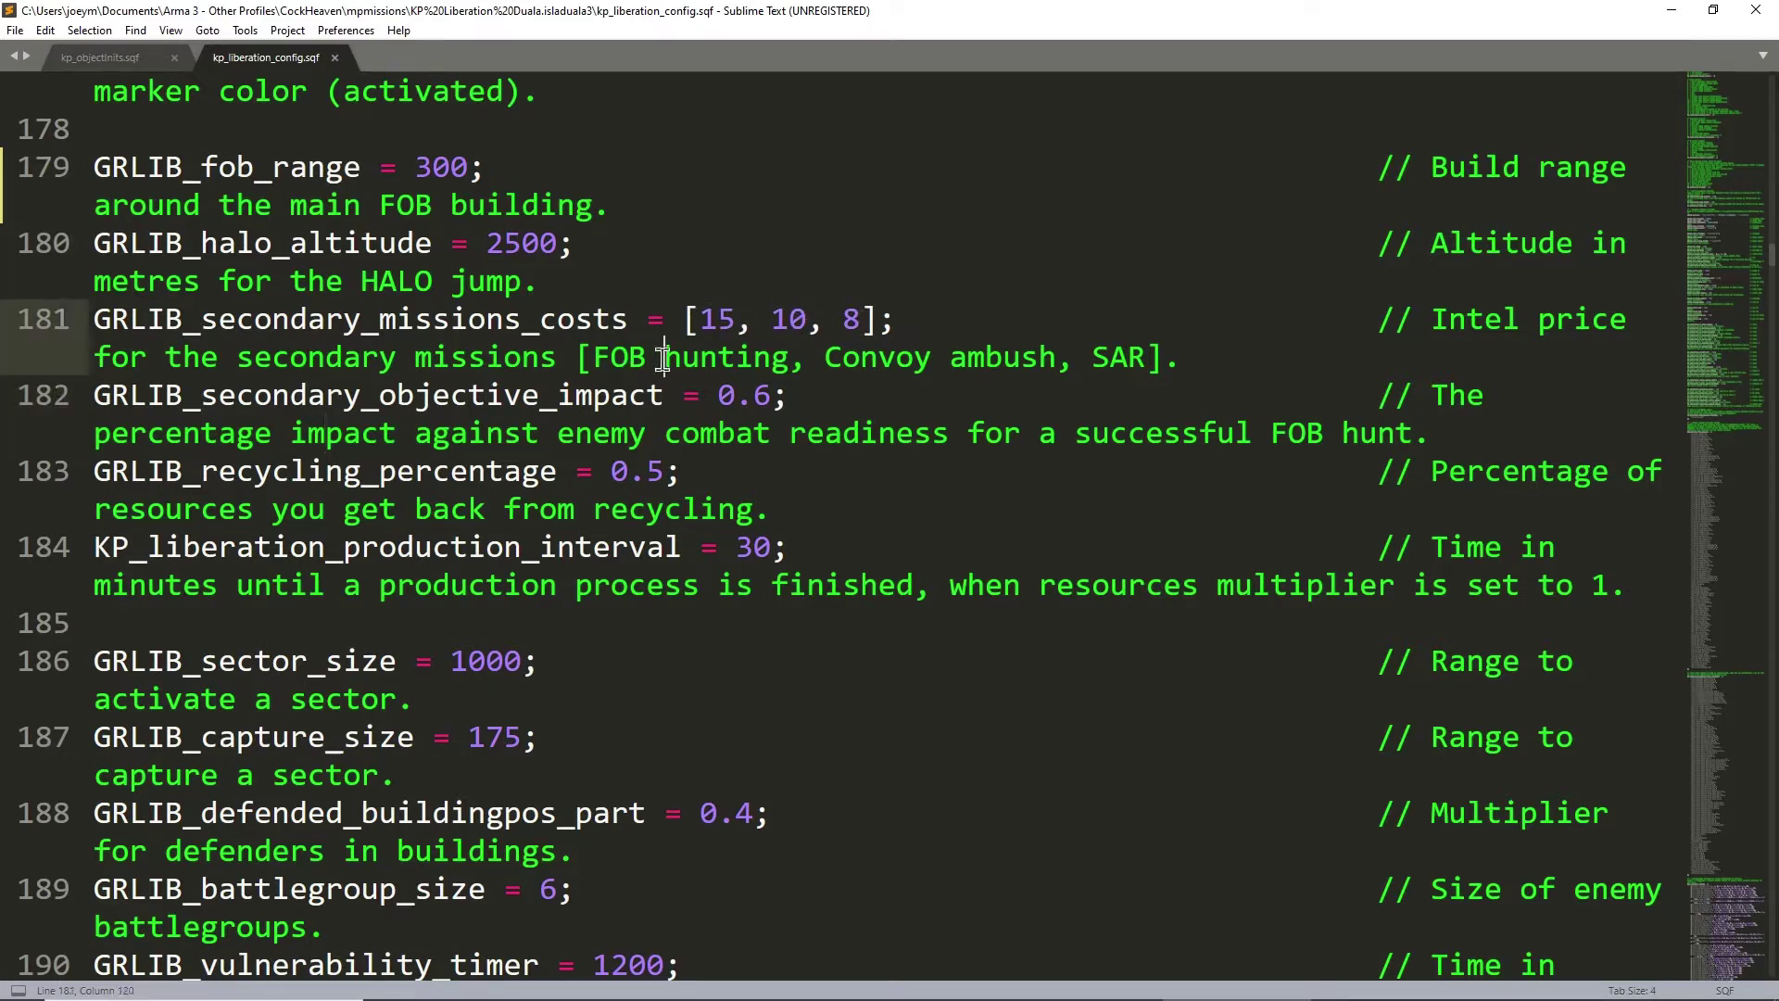
- Try a GRLIB_secondary_objective_impact of 0.5, and restore it to 0.6
{"action": "double_click", "coordinate": [762, 397]}
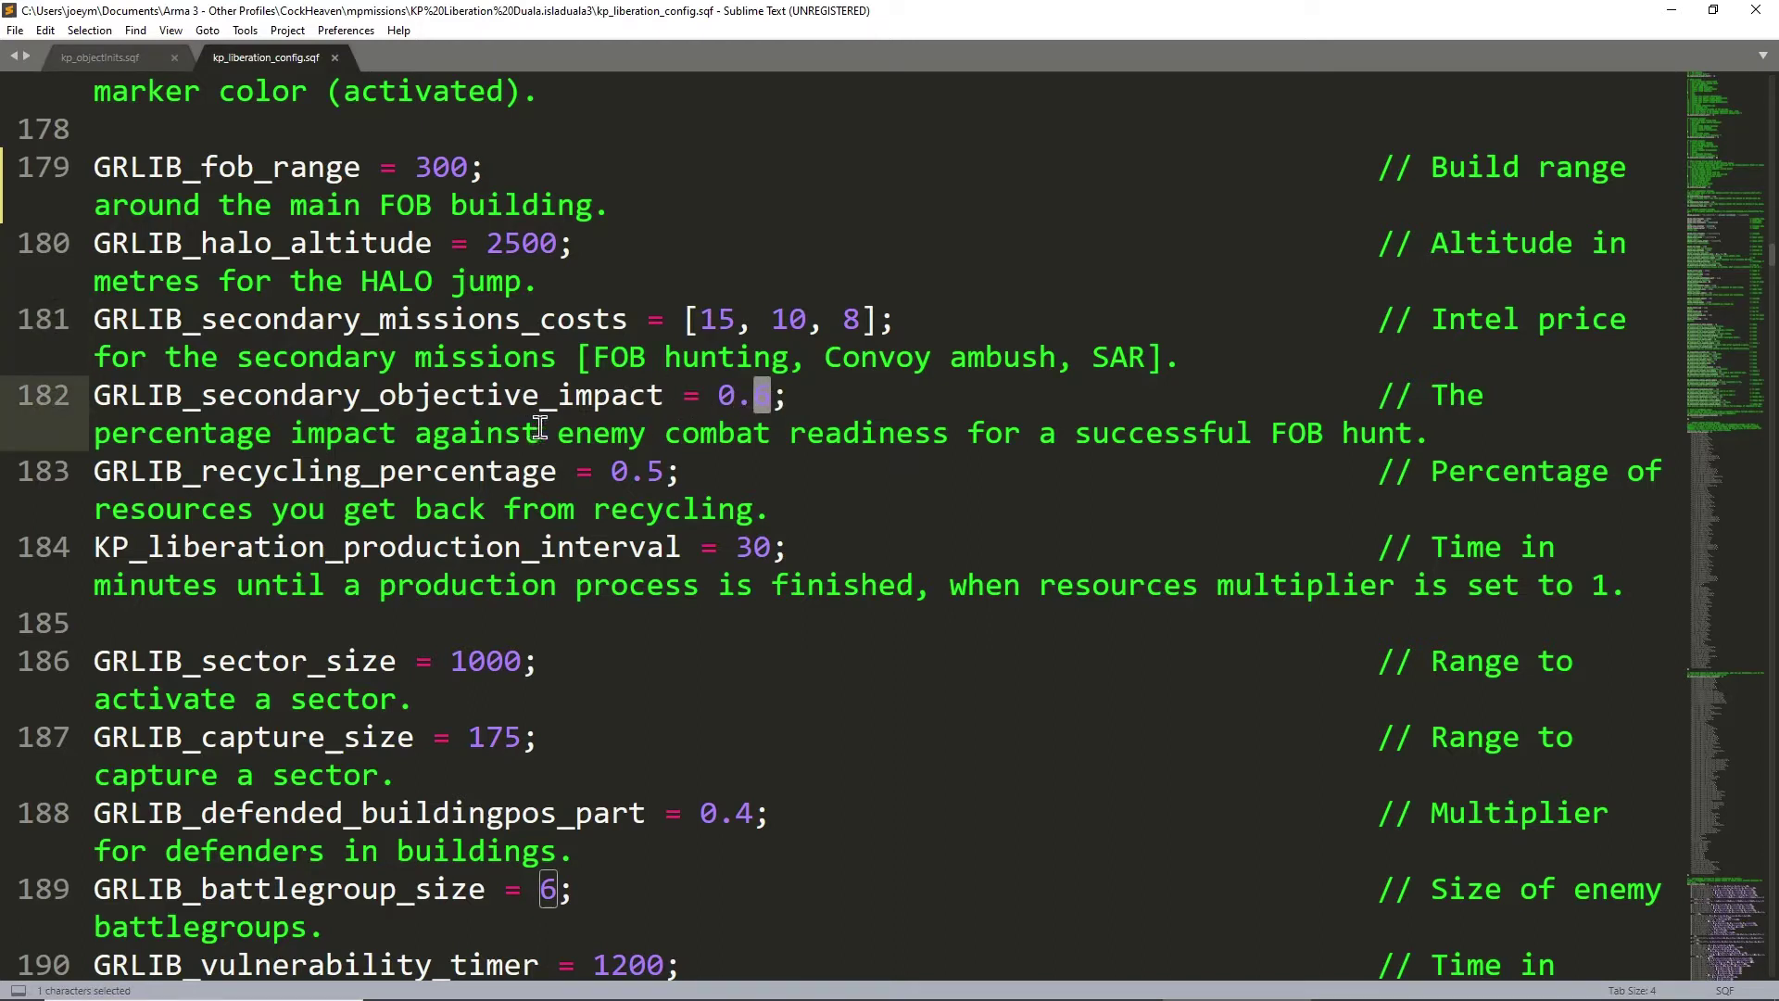
{"action": "left_click", "coordinate": [630, 396]}
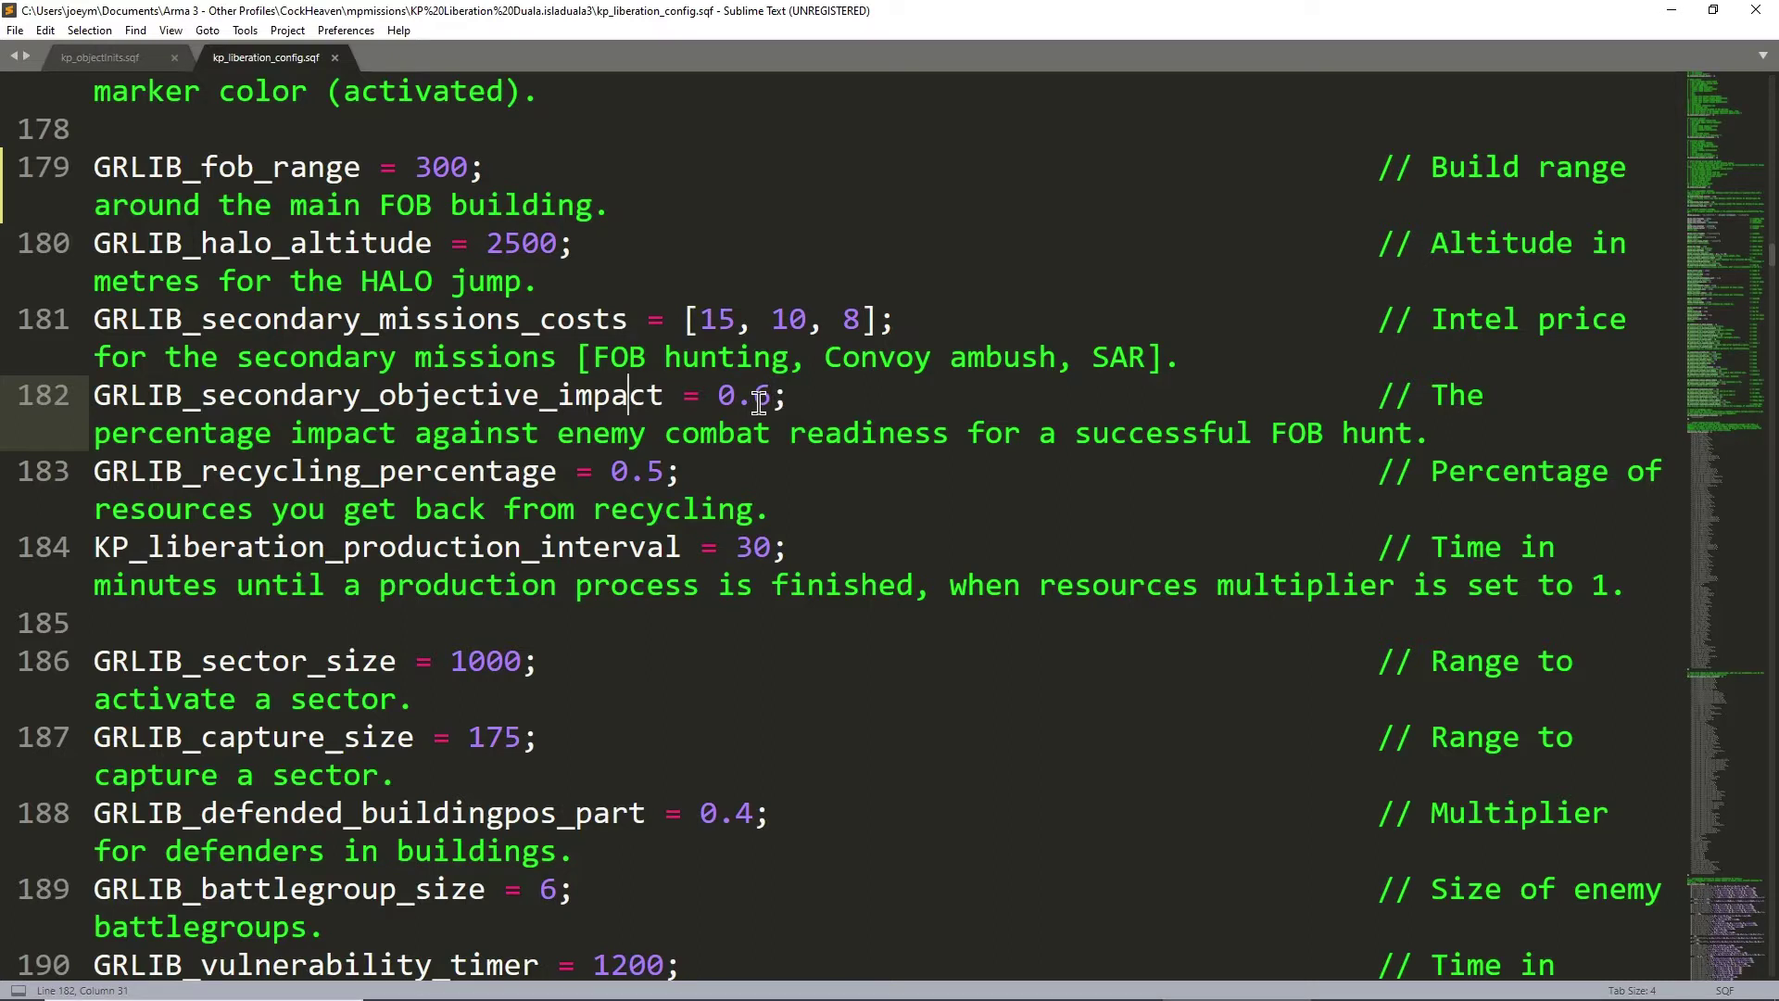
{"action": "double_click", "coordinate": [760, 399]}
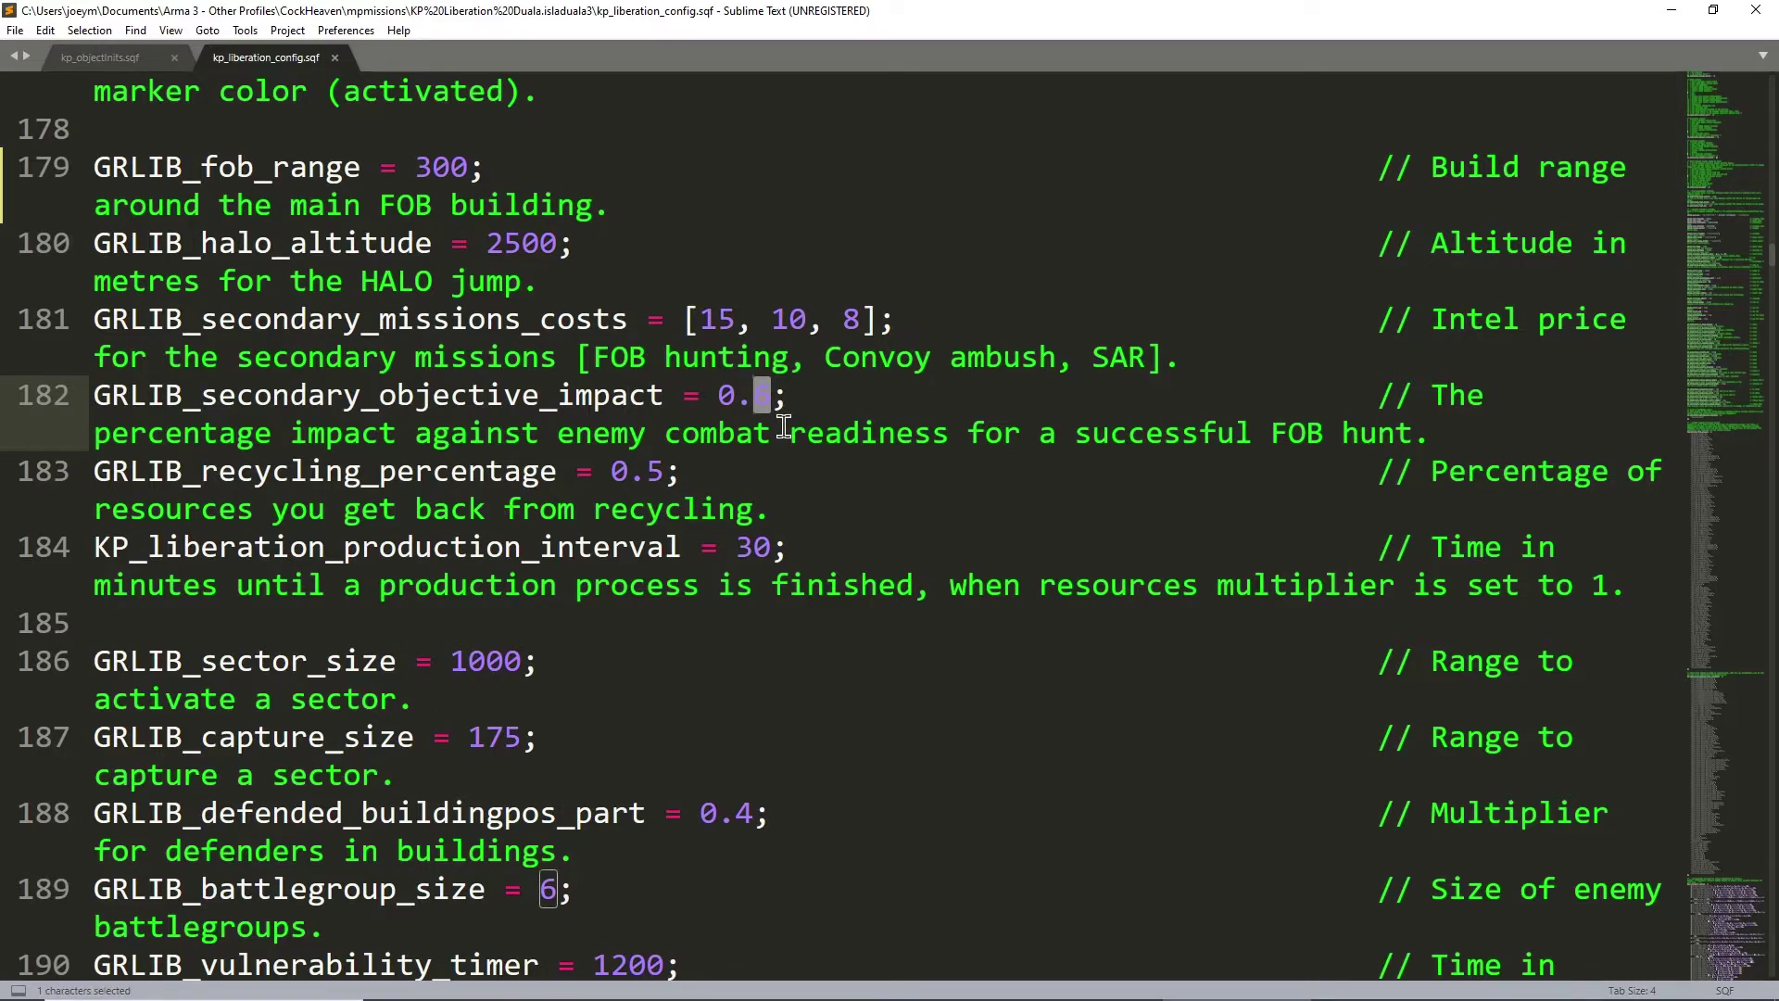
{"action": "type", "text": "5"}
{"action": "left_click", "coordinate": [792, 396]}
{"action": "double_click", "coordinate": [760, 397]}
{"action": "left_click", "coordinate": [763, 436]}
{"action": "left_click", "coordinate": [763, 396]}
{"action": "type", "text": "6"}
{"action": "key", "text": "Delete"}
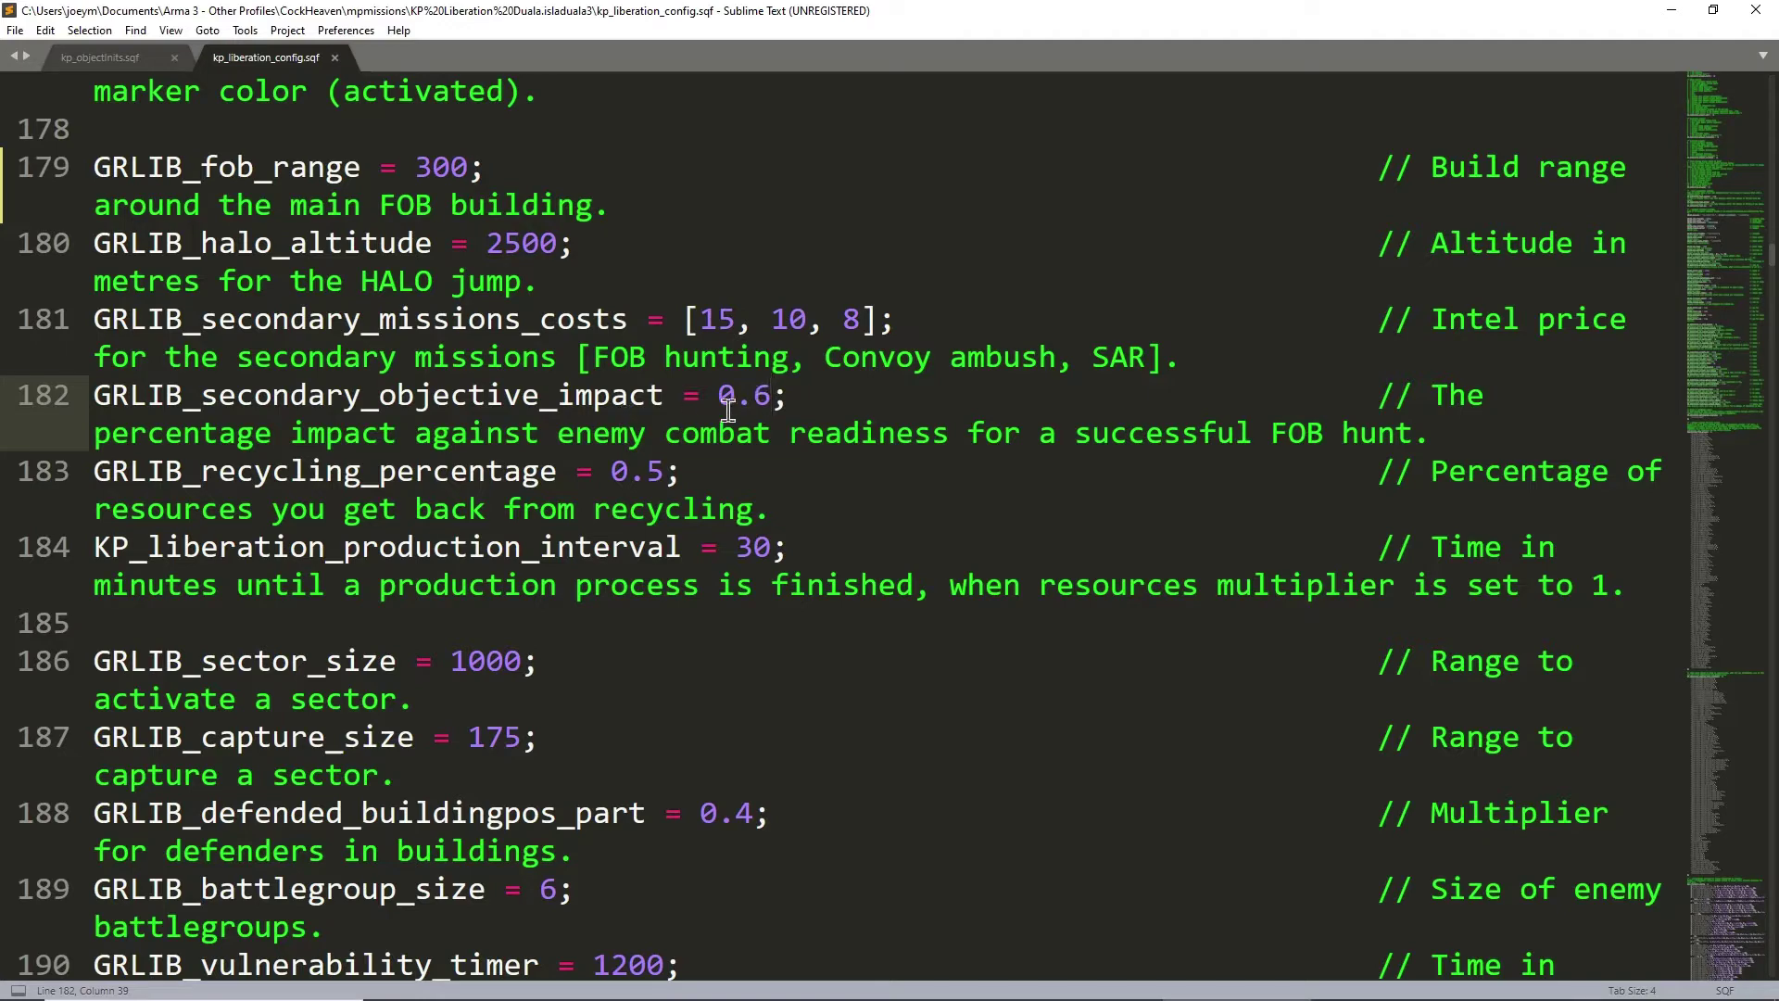
- Review the GRLIB_recycling_percentage and KP_liberation_production_interval settings, including the note on the resources multiplier
{"action": "scroll", "coordinate": [417, 426], "scroll_direction": "down", "scroll_amount": 1}
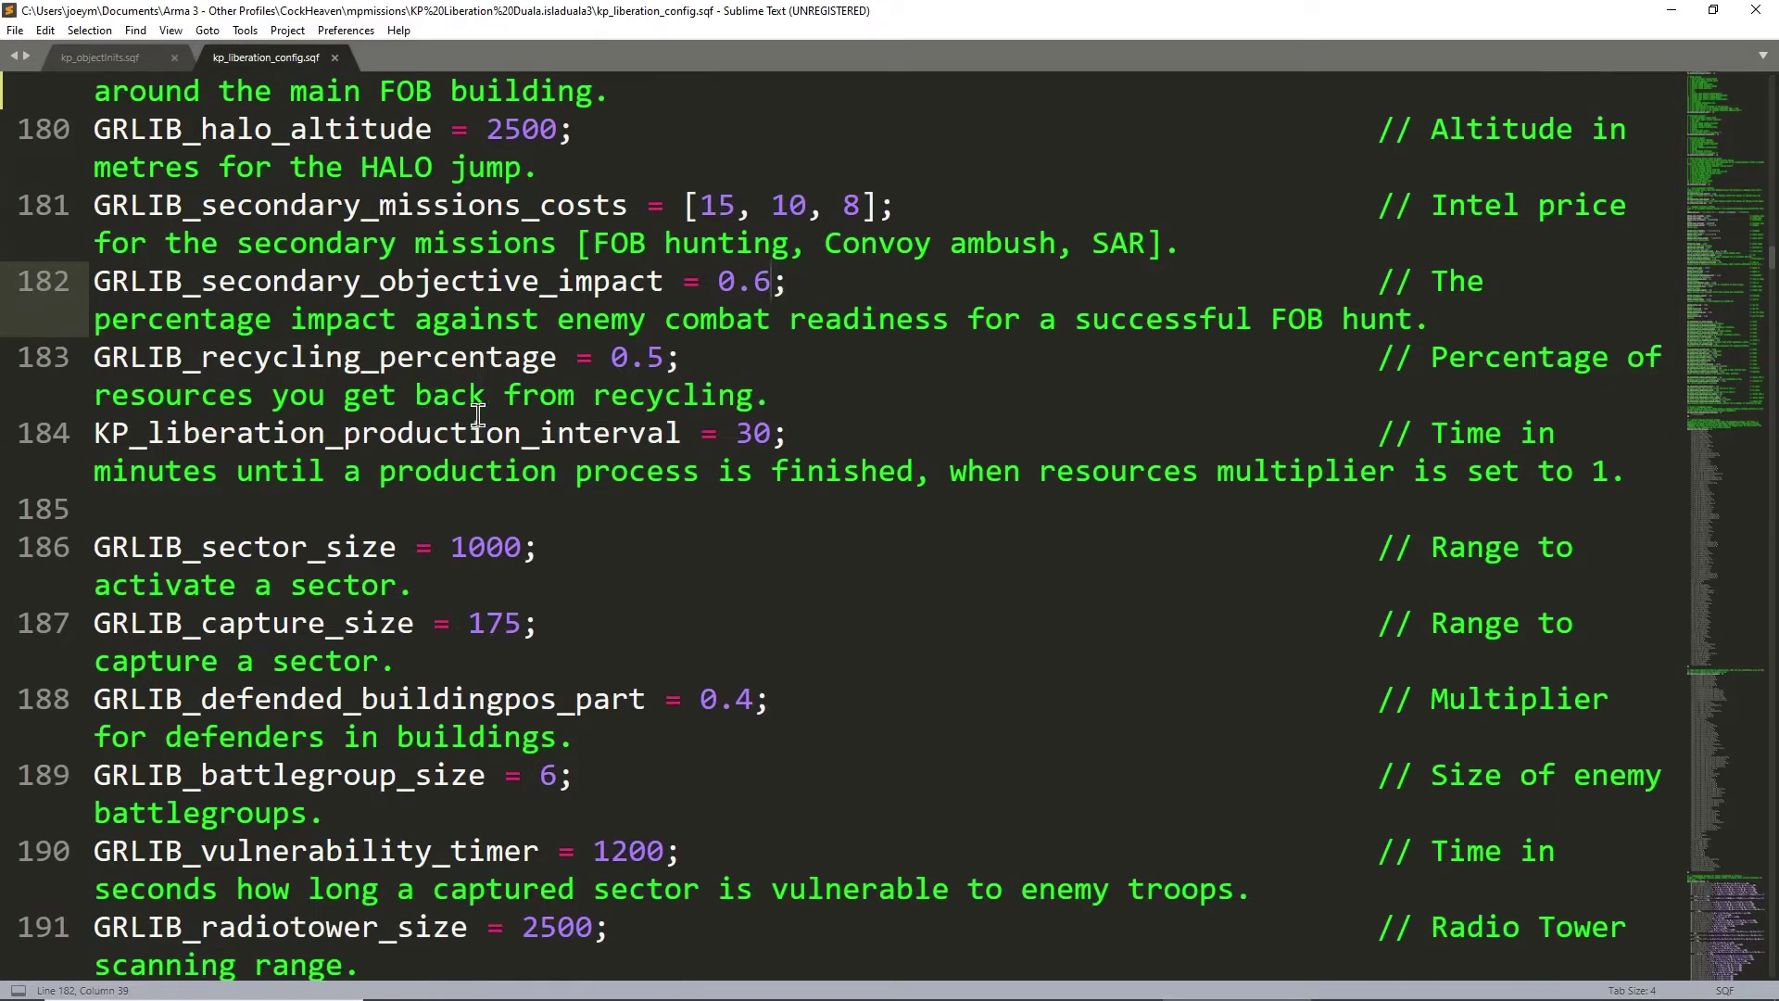
{"action": "left_click", "coordinate": [699, 411]}
{"action": "left_click", "coordinate": [346, 438]}
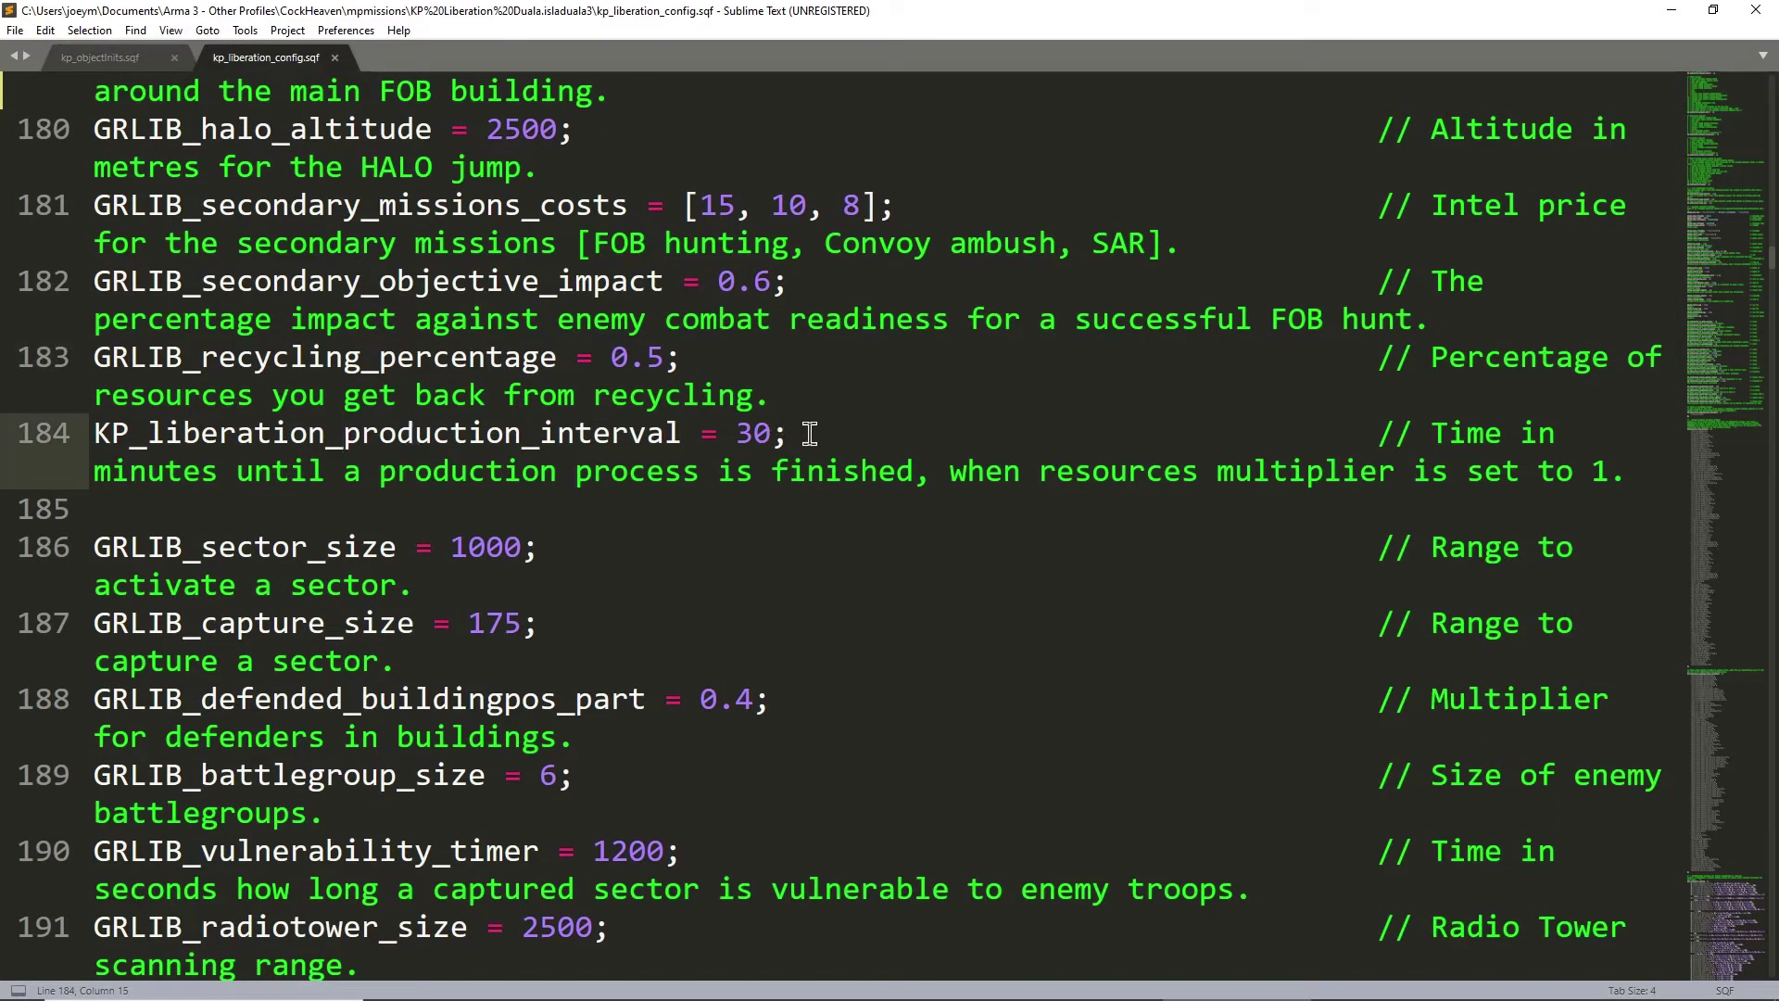
{"action": "left_click", "coordinate": [753, 434]}
{"action": "left_click_drag", "start_coordinate": [736, 432], "coordinate": [765, 432]}
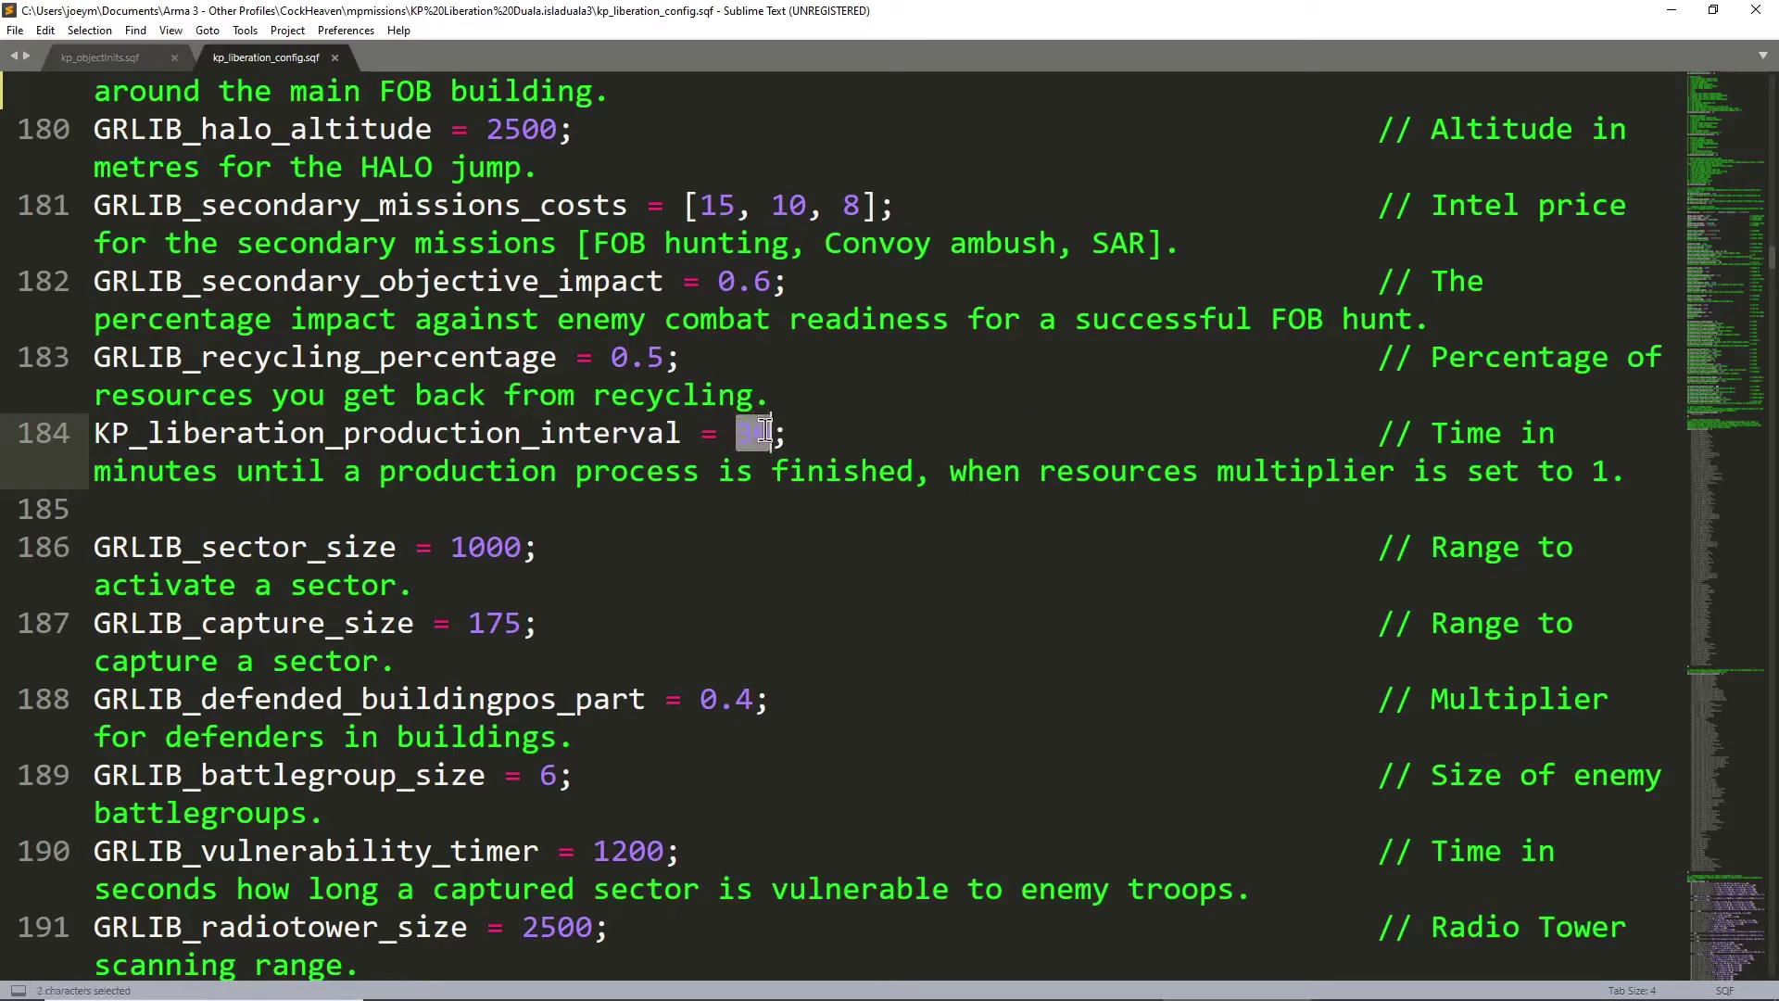
{"action": "left_click", "coordinate": [1563, 473]}
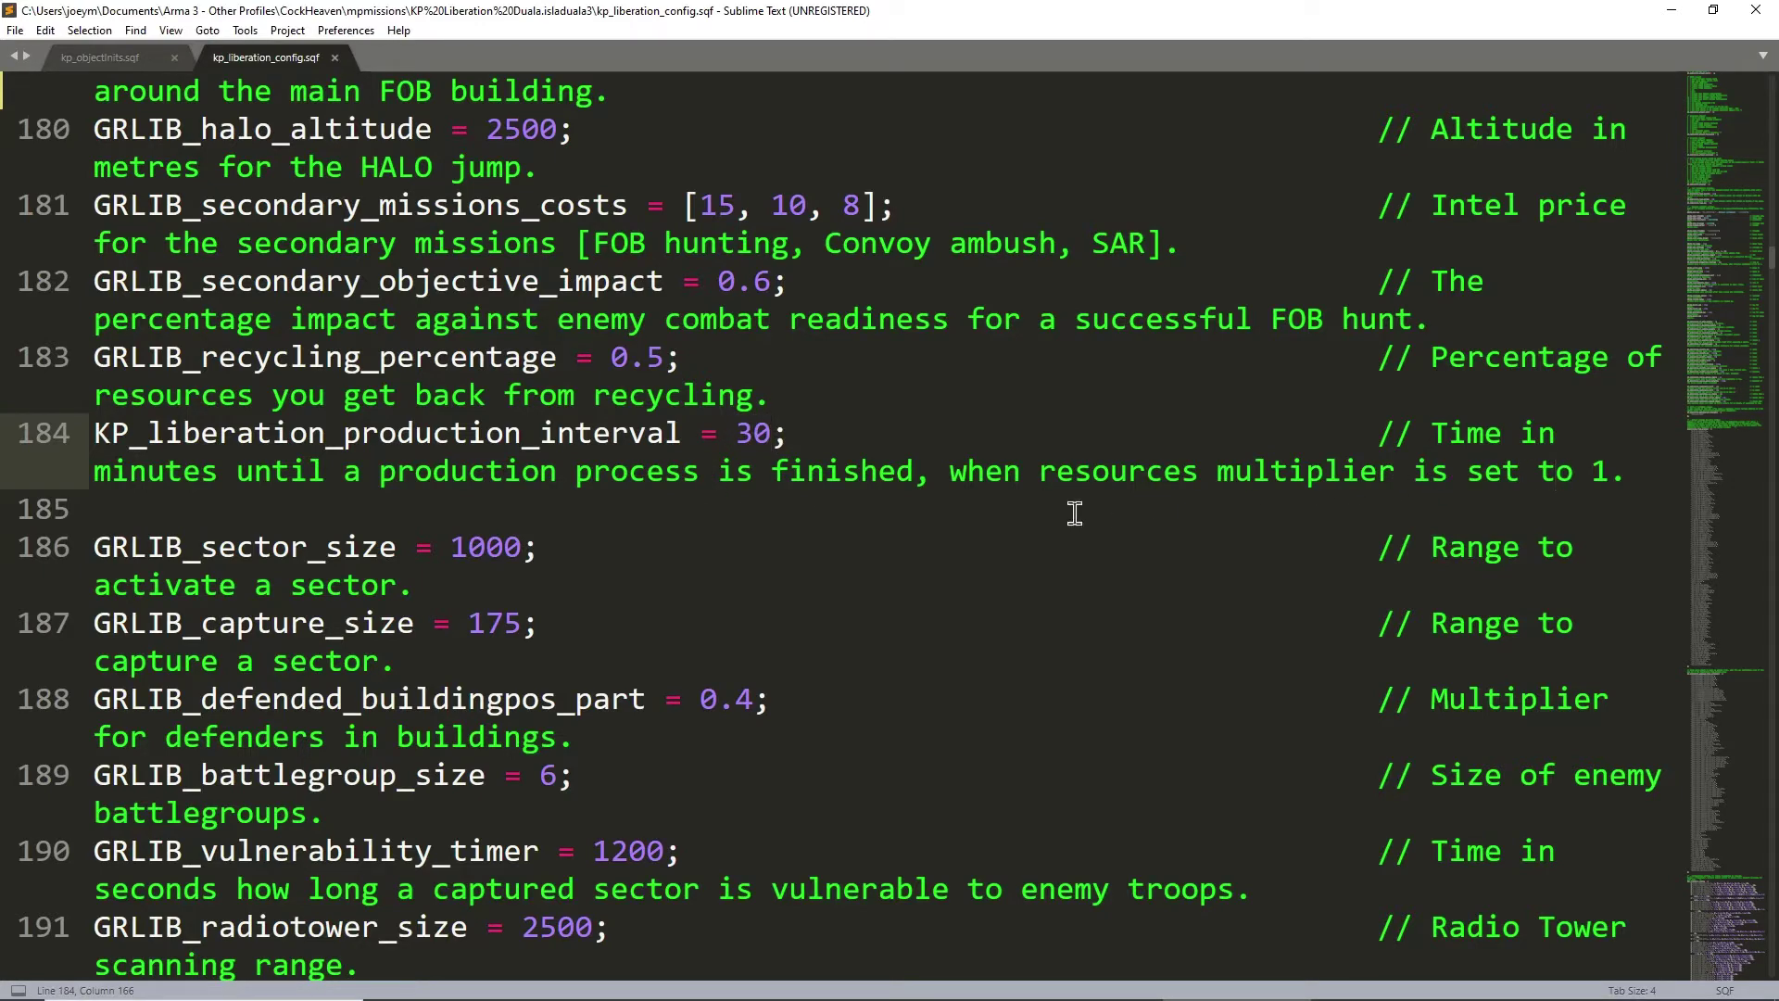
{"action": "left_click", "coordinate": [1605, 474]}
{"action": "left_click", "coordinate": [704, 468]}
- Compare the sector activation range in GRLIB_sector_size with the capture range in GRLIB_capture_size
{"action": "left_click", "coordinate": [428, 546]}
{"action": "left_click", "coordinate": [258, 549]}
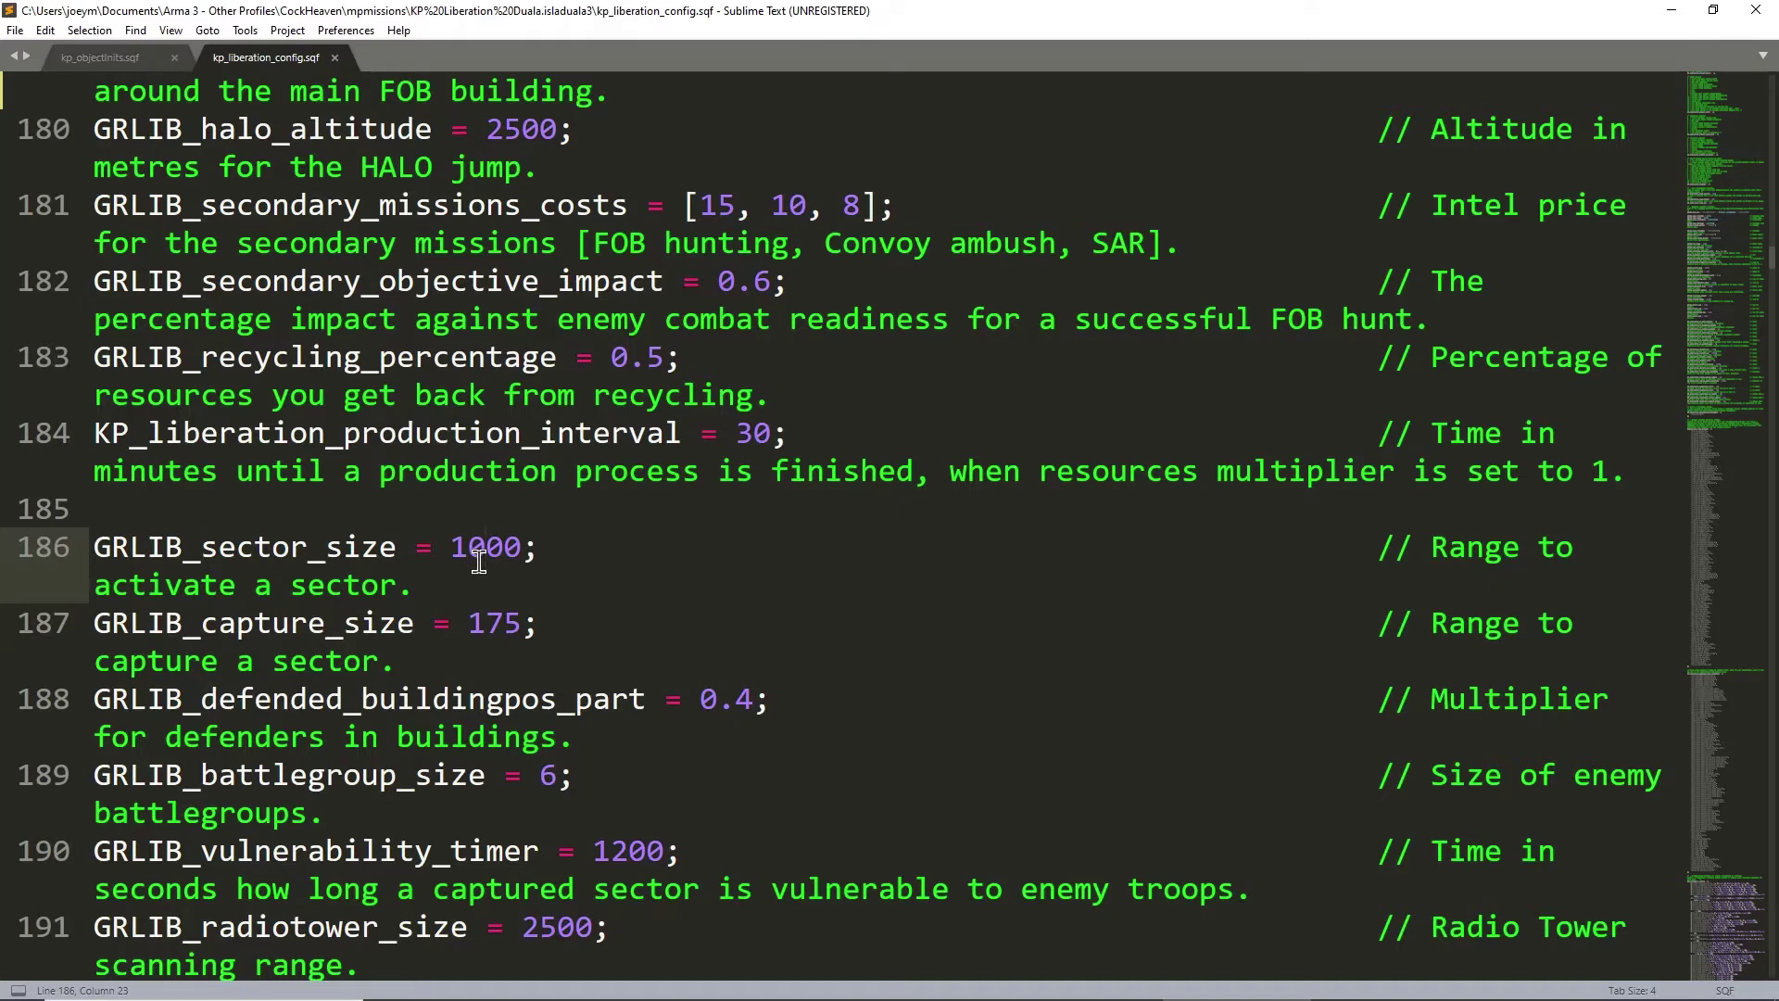
{"action": "left_click", "coordinate": [501, 623]}
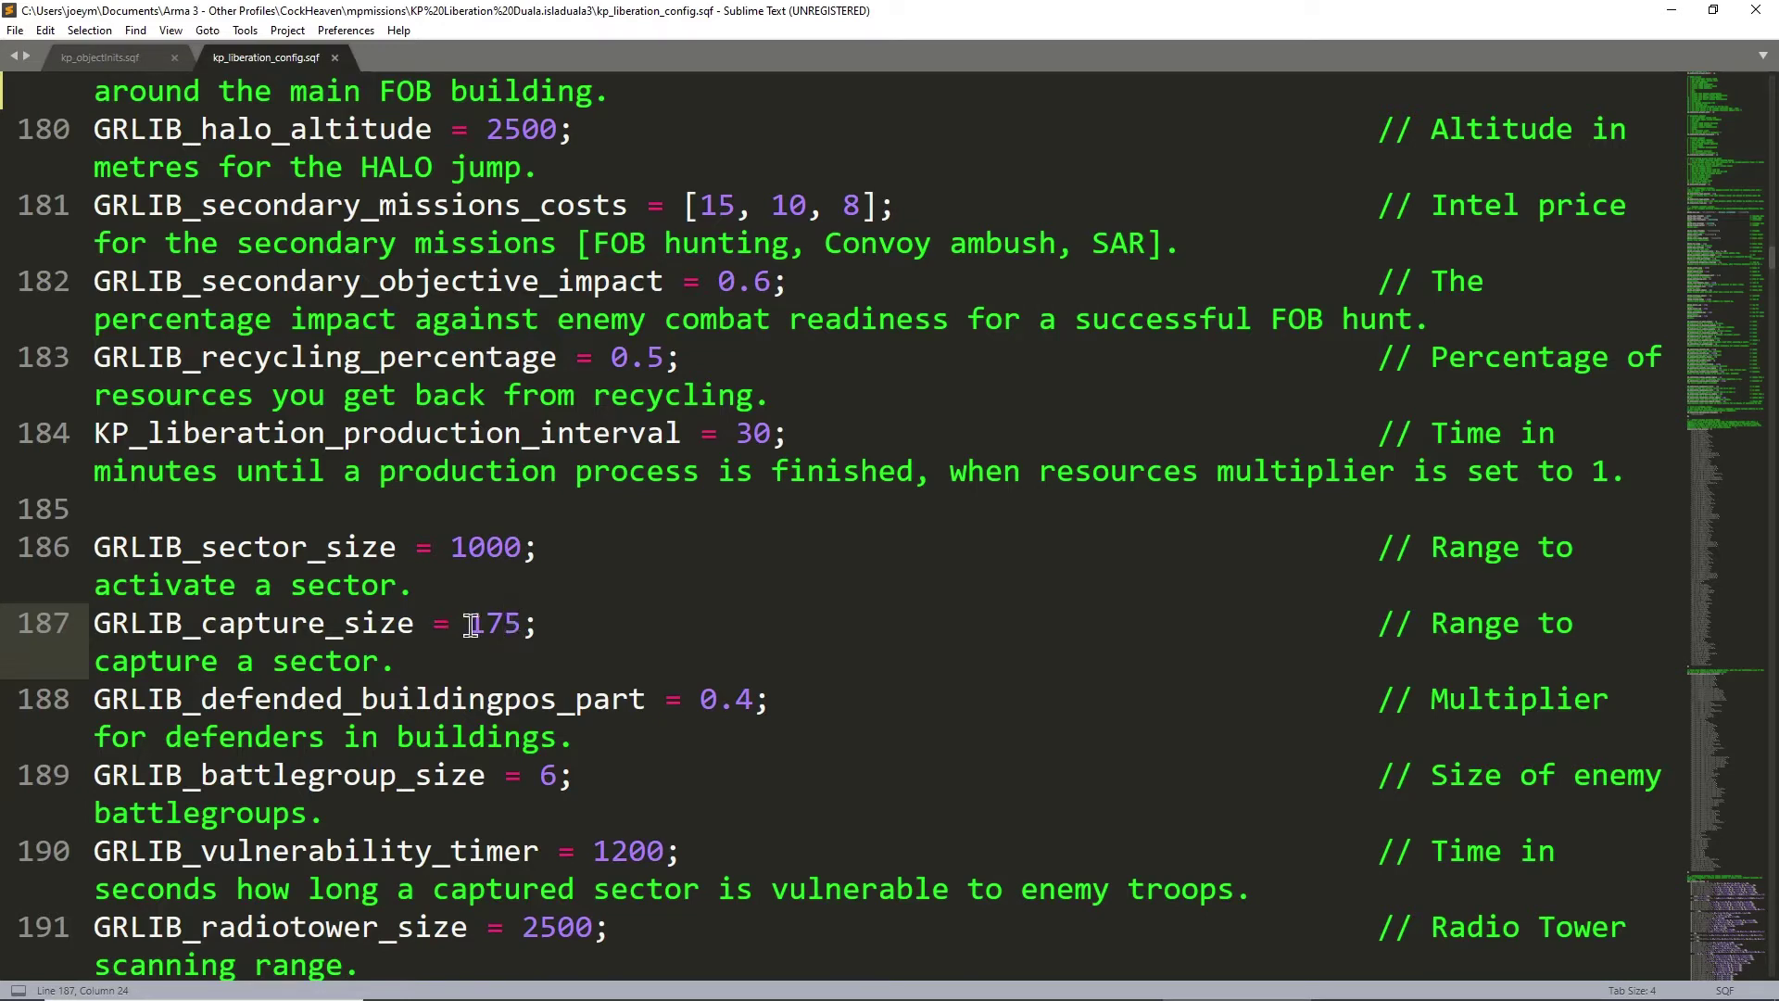
{"action": "left_click_drag", "start_coordinate": [470, 624], "coordinate": [521, 625]}
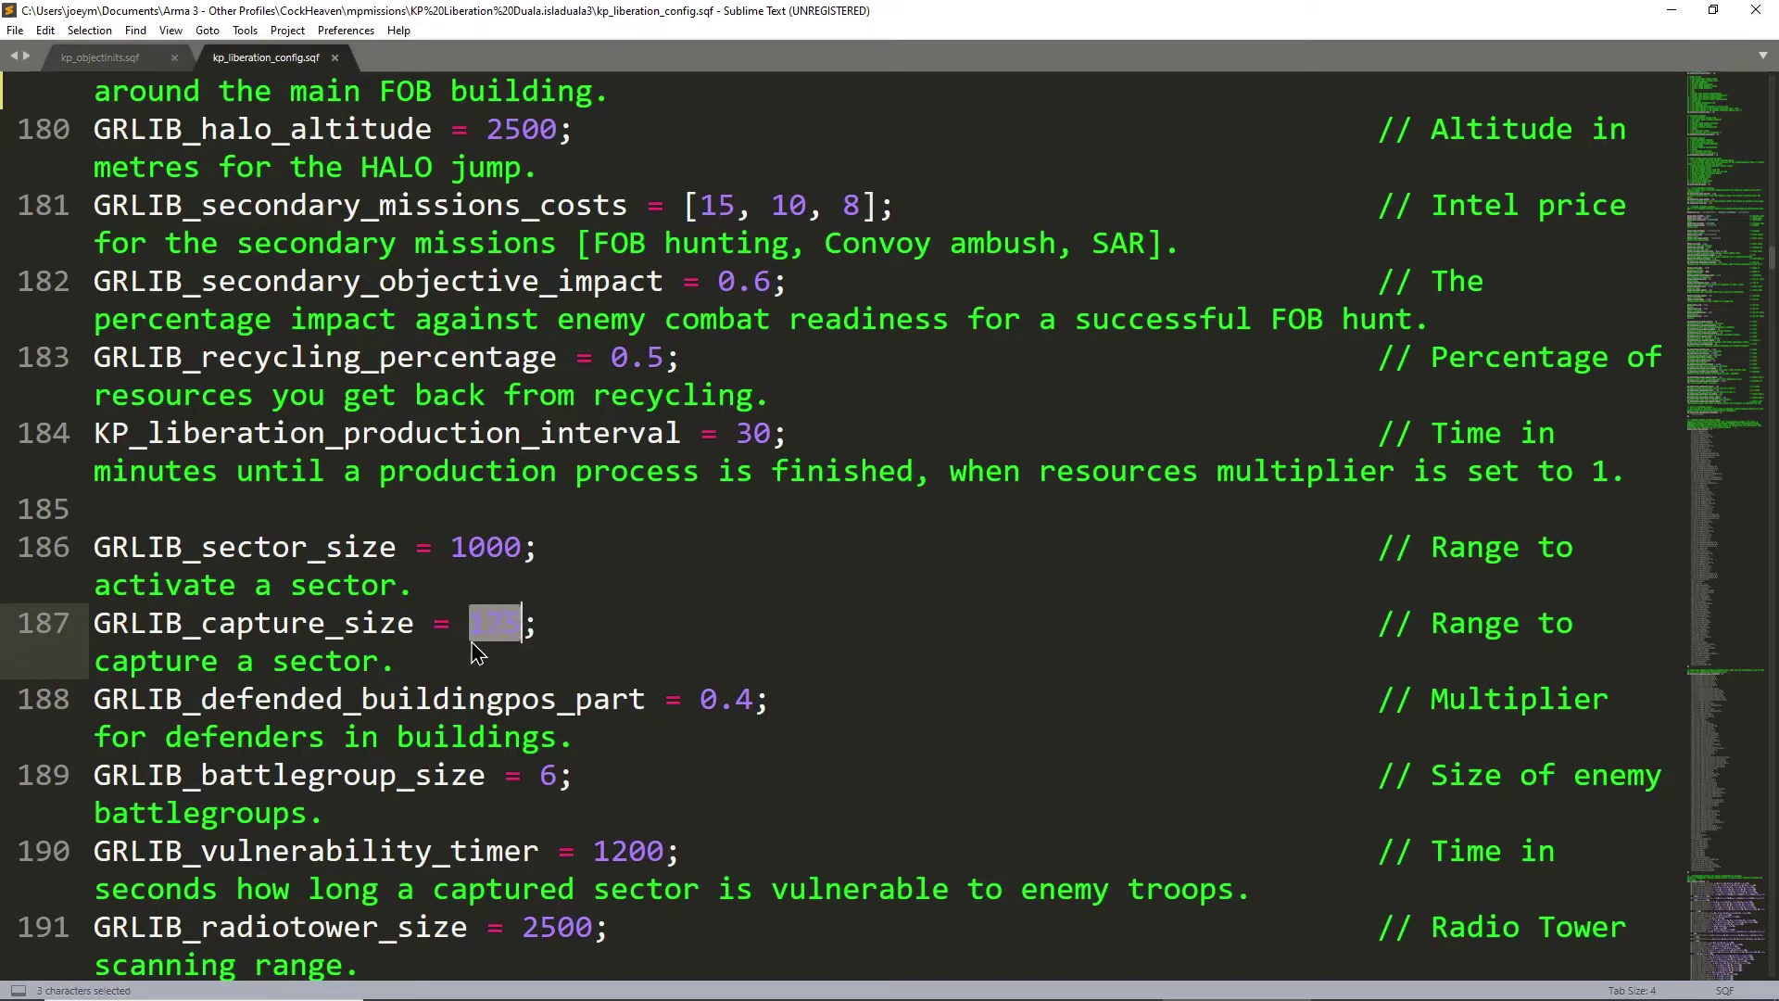
{"action": "left_click_drag", "start_coordinate": [451, 547], "coordinate": [522, 552]}
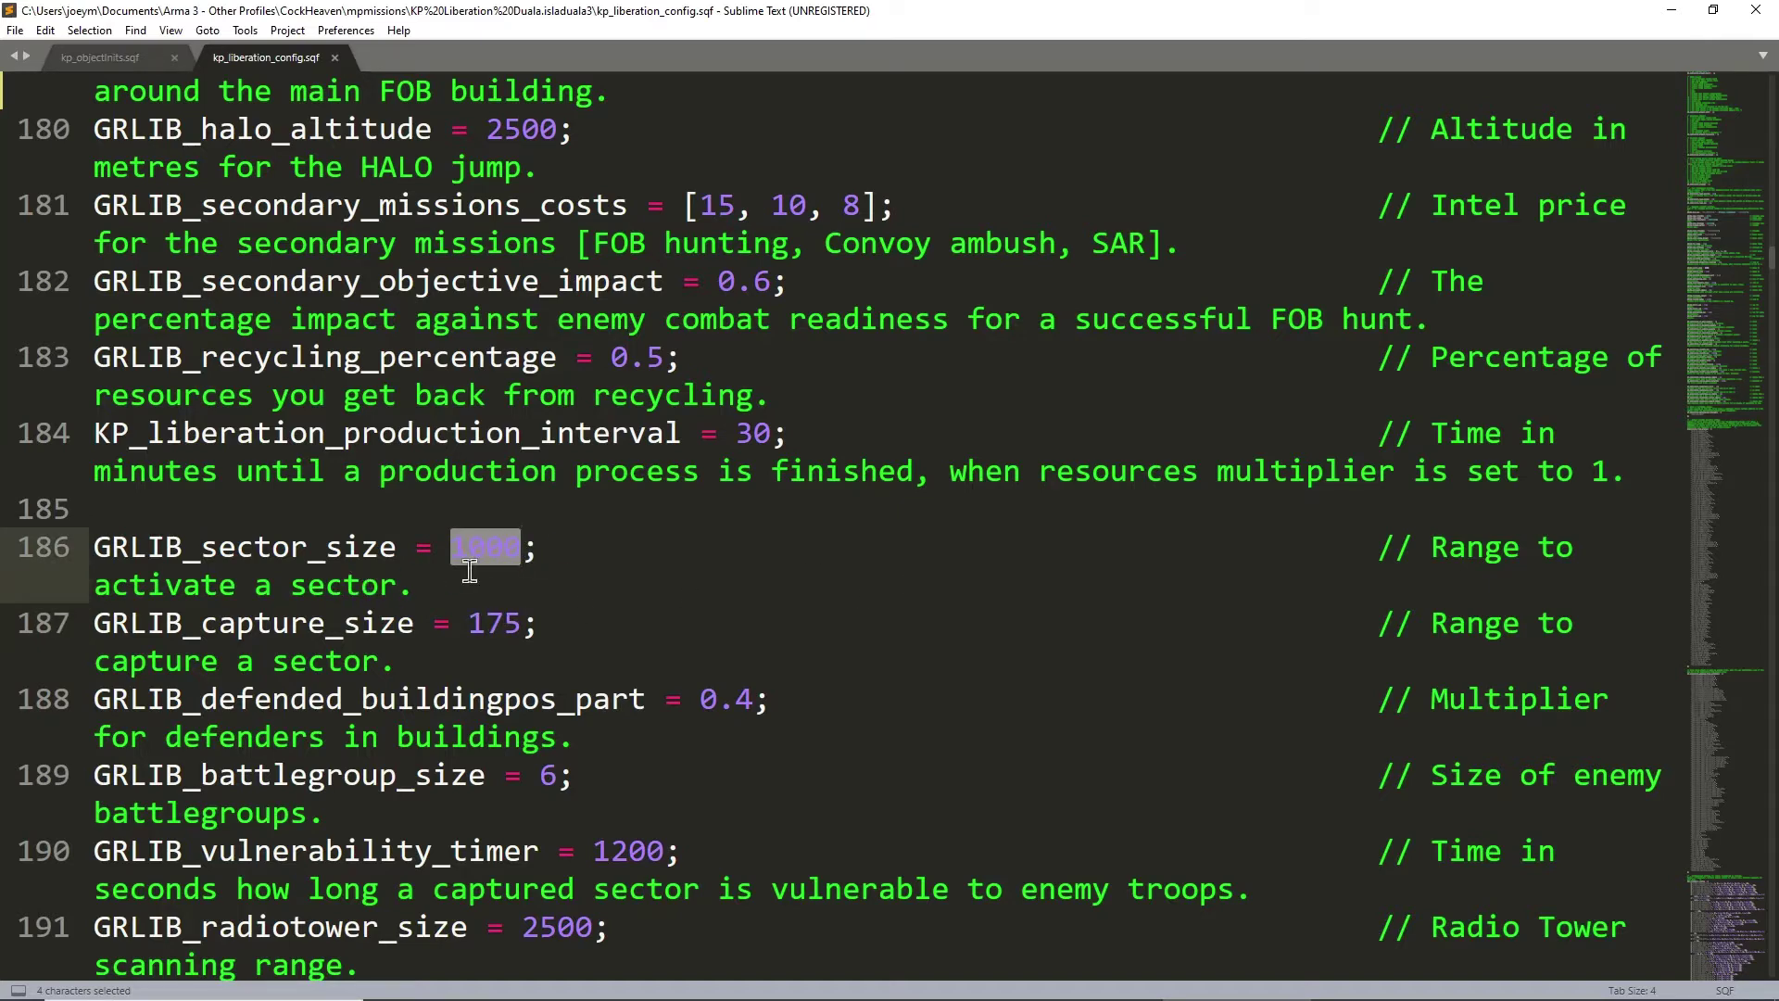
- Review the sector activation range, the GRLIB_defended_buildingpos_part defender multiplier and the GRLIB_battlegroup_size setting
{"action": "left_click_drag", "start_coordinate": [452, 547], "coordinate": [519, 563]}
{"action": "left_click", "coordinate": [612, 600]}
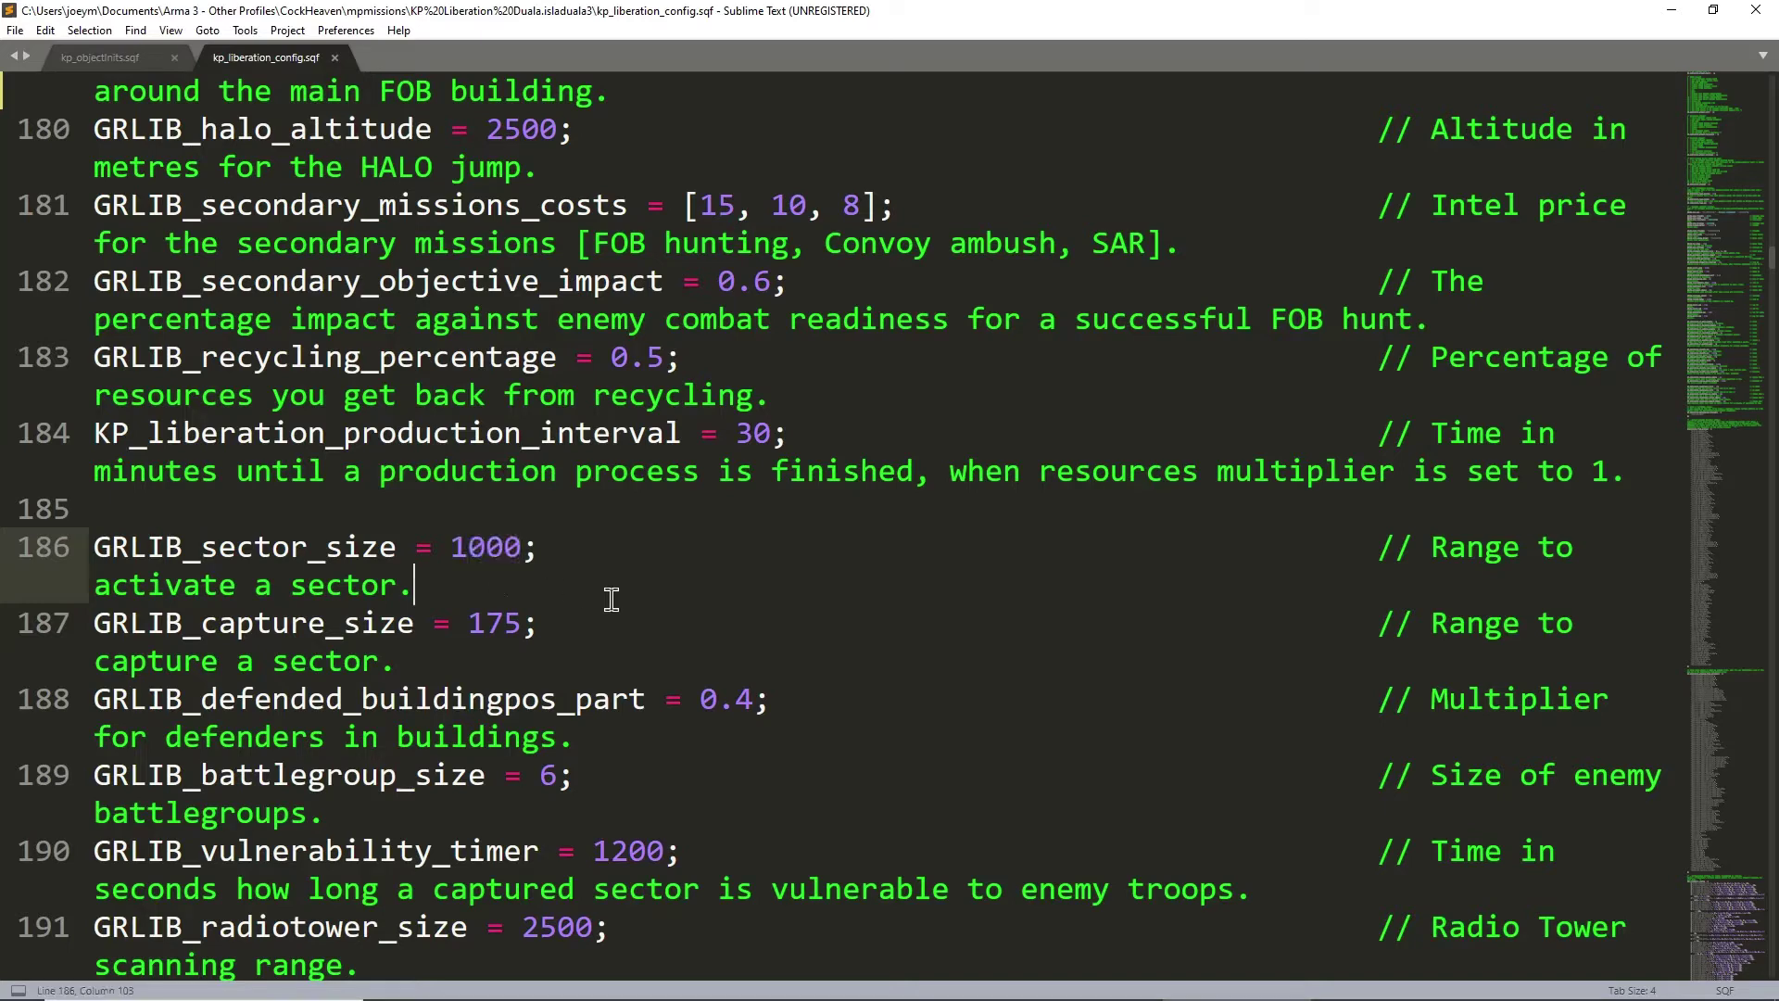
{"action": "scroll", "coordinate": [493, 652], "scroll_direction": "down", "scroll_amount": 2}
{"action": "left_click", "coordinate": [569, 508]}
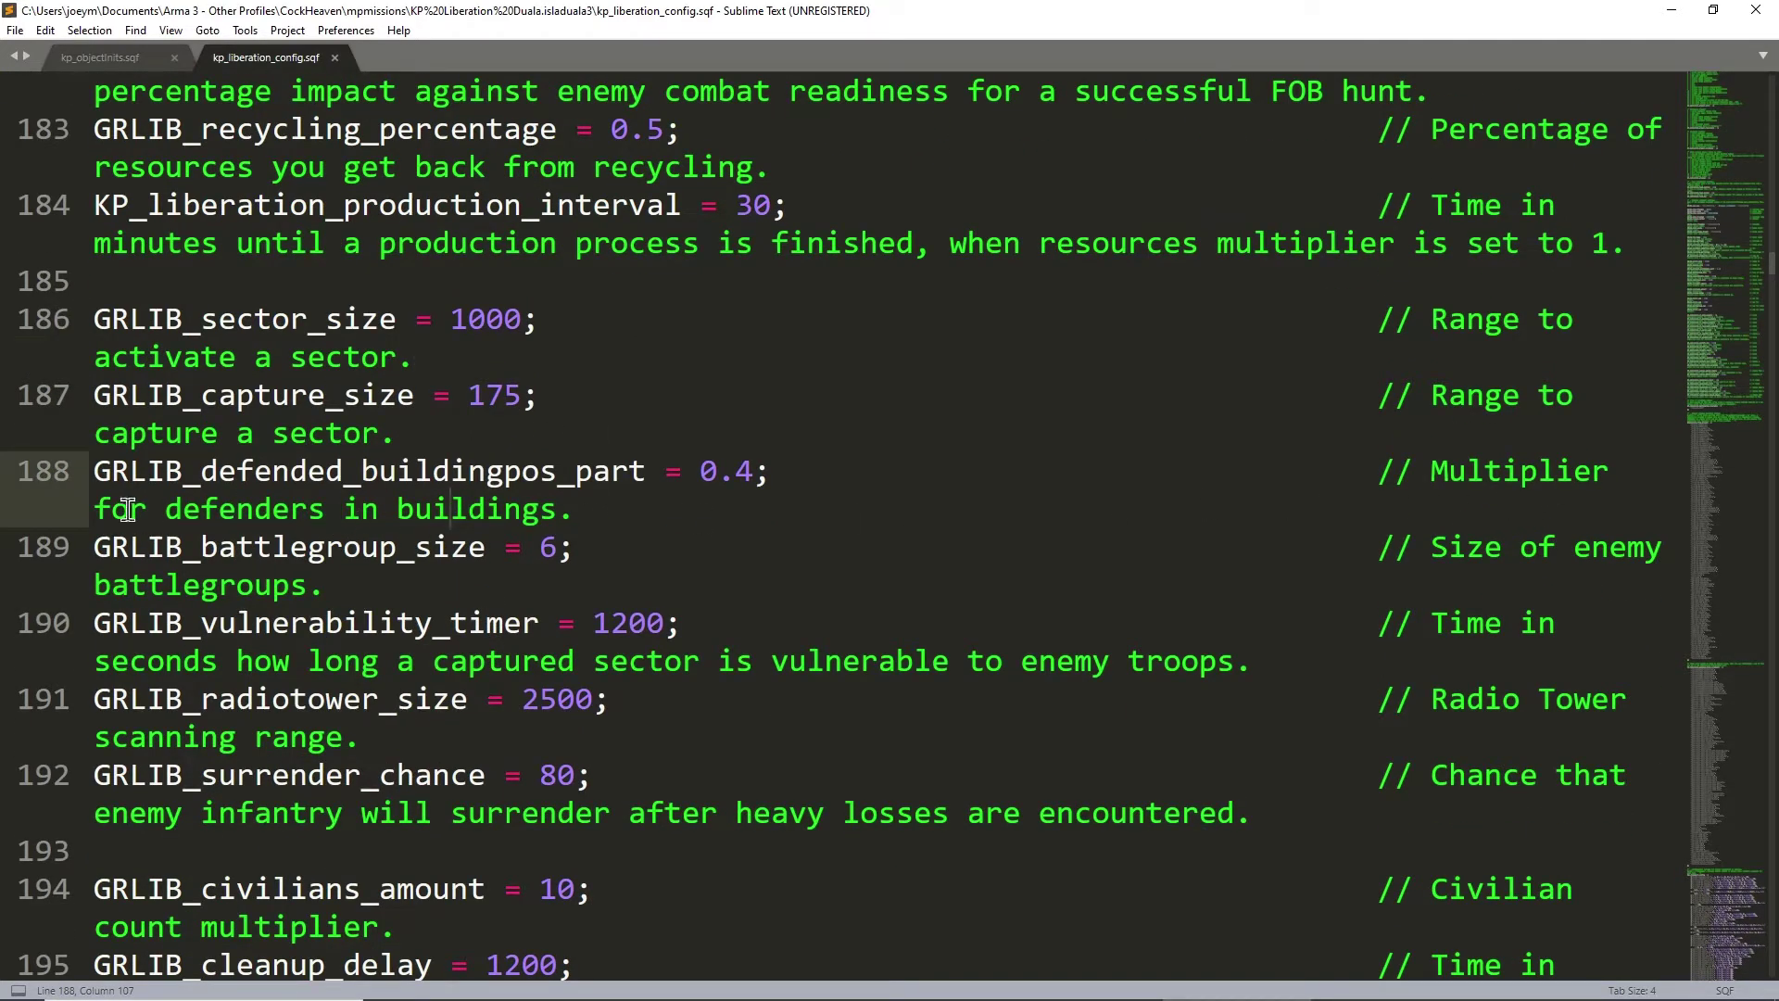
{"action": "left_click_drag", "start_coordinate": [762, 473], "coordinate": [737, 473]}
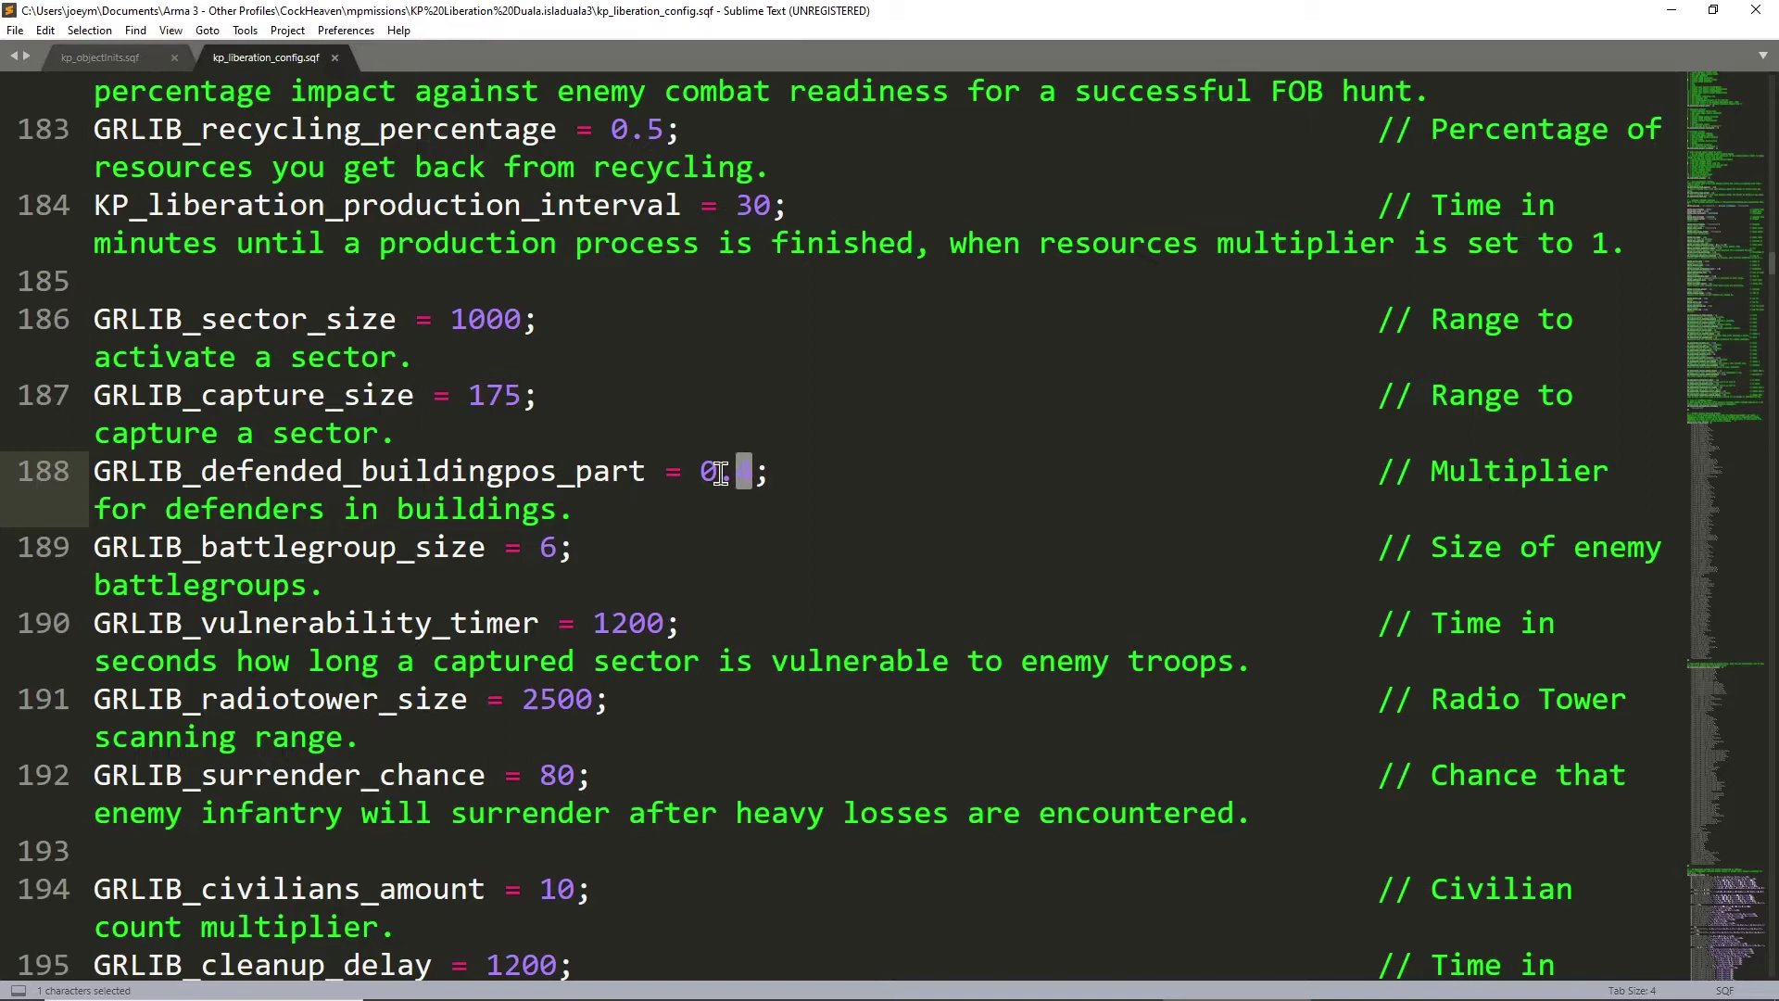
{"action": "left_click", "coordinate": [684, 499]}
{"action": "left_click", "coordinate": [542, 548]}
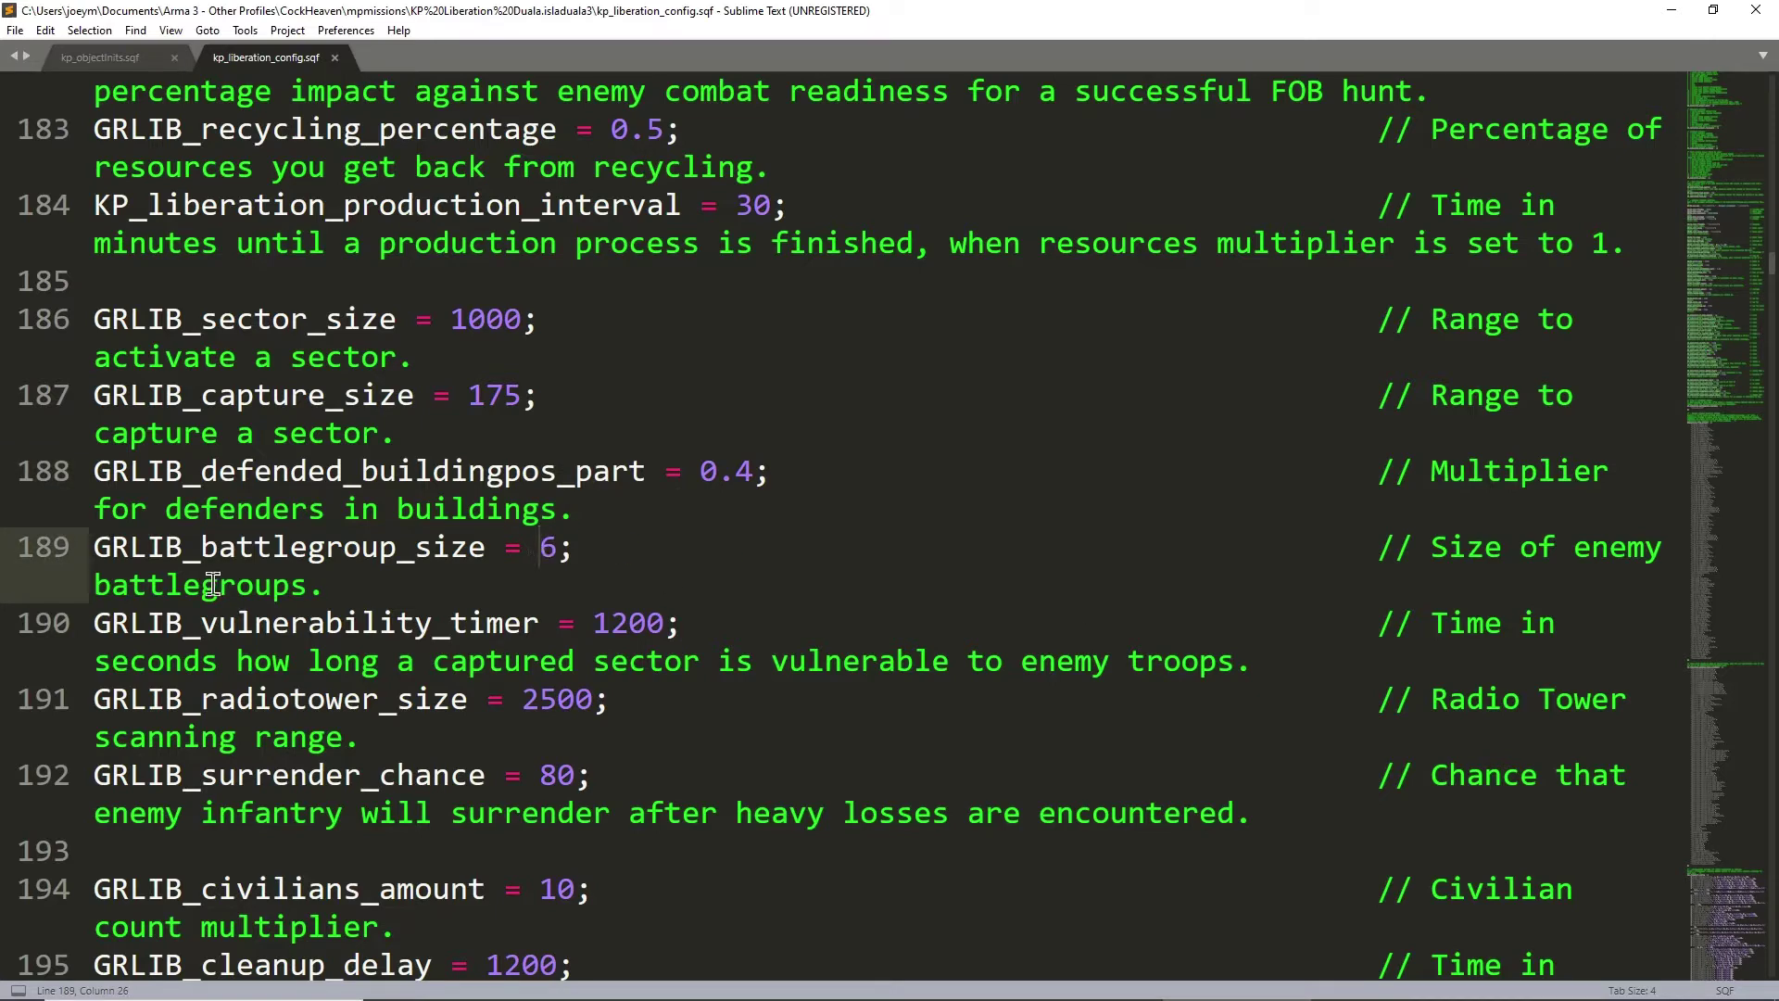
- Review the settings from the vulnerability timer through the unit caps for BLUFOR, sector defenders, enemy battlegroups and patrols
{"action": "scroll", "coordinate": [899, 592], "scroll_direction": "down", "scroll_amount": 1}
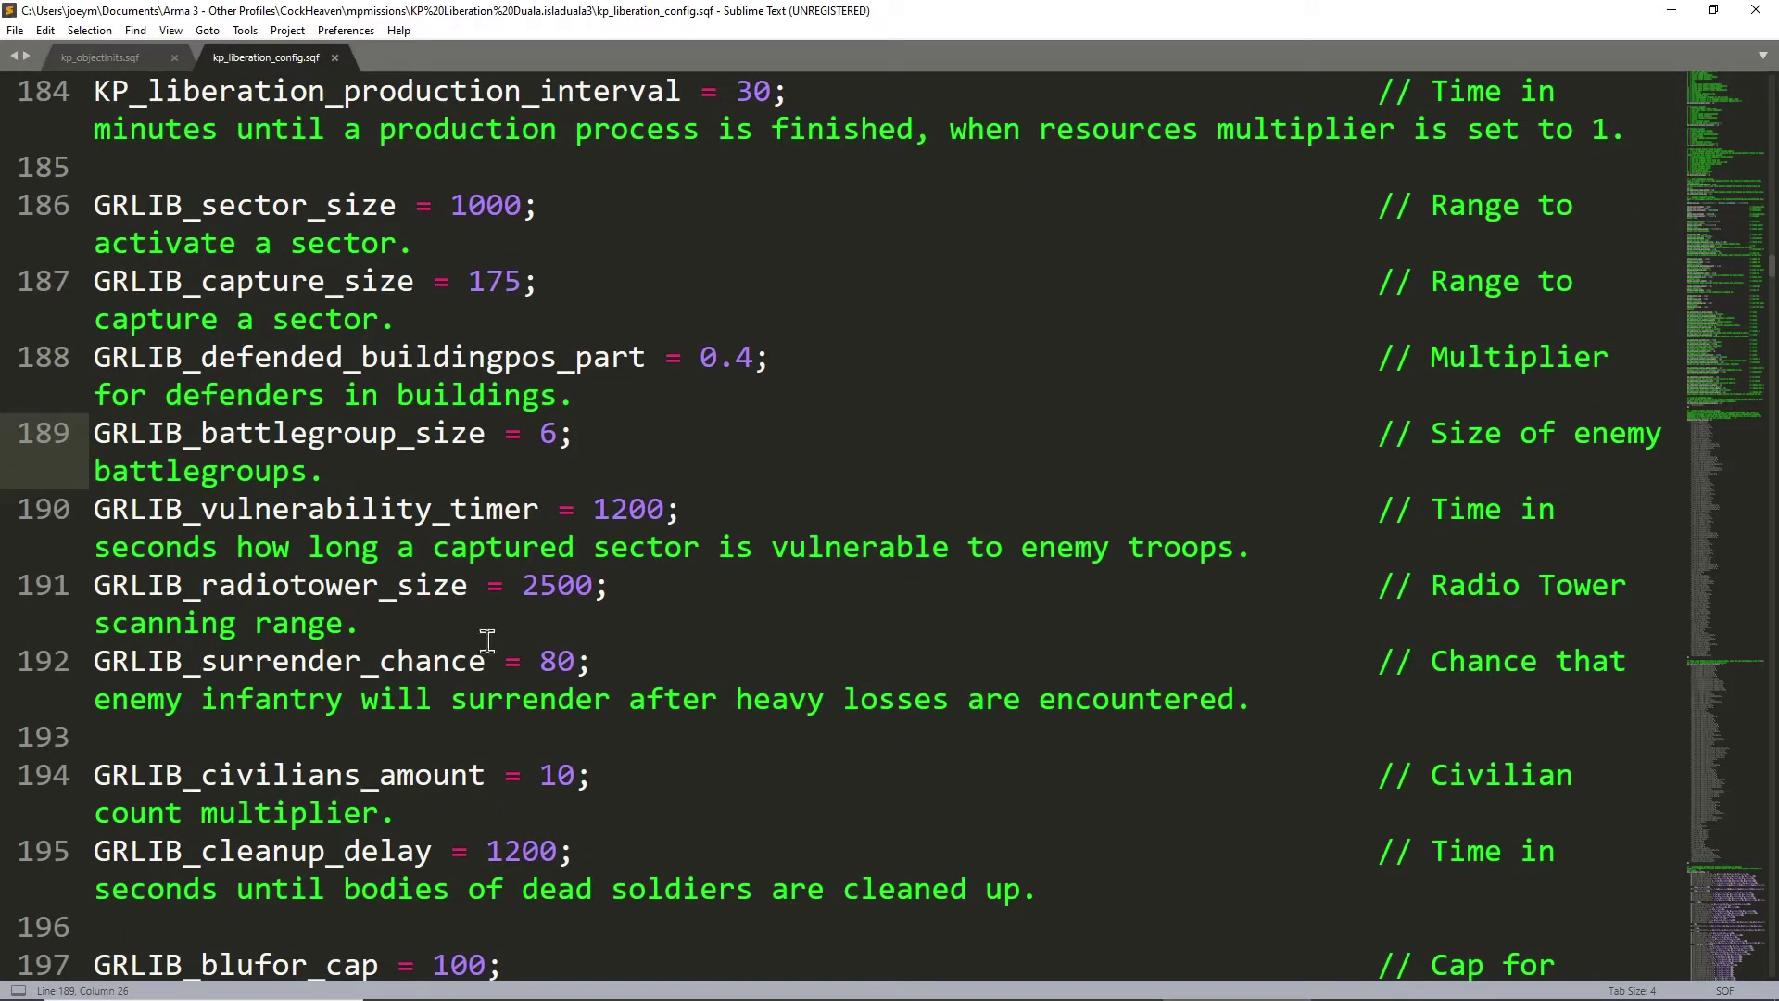
{"action": "scroll", "coordinate": [607, 607], "scroll_direction": "down", "scroll_amount": 4}
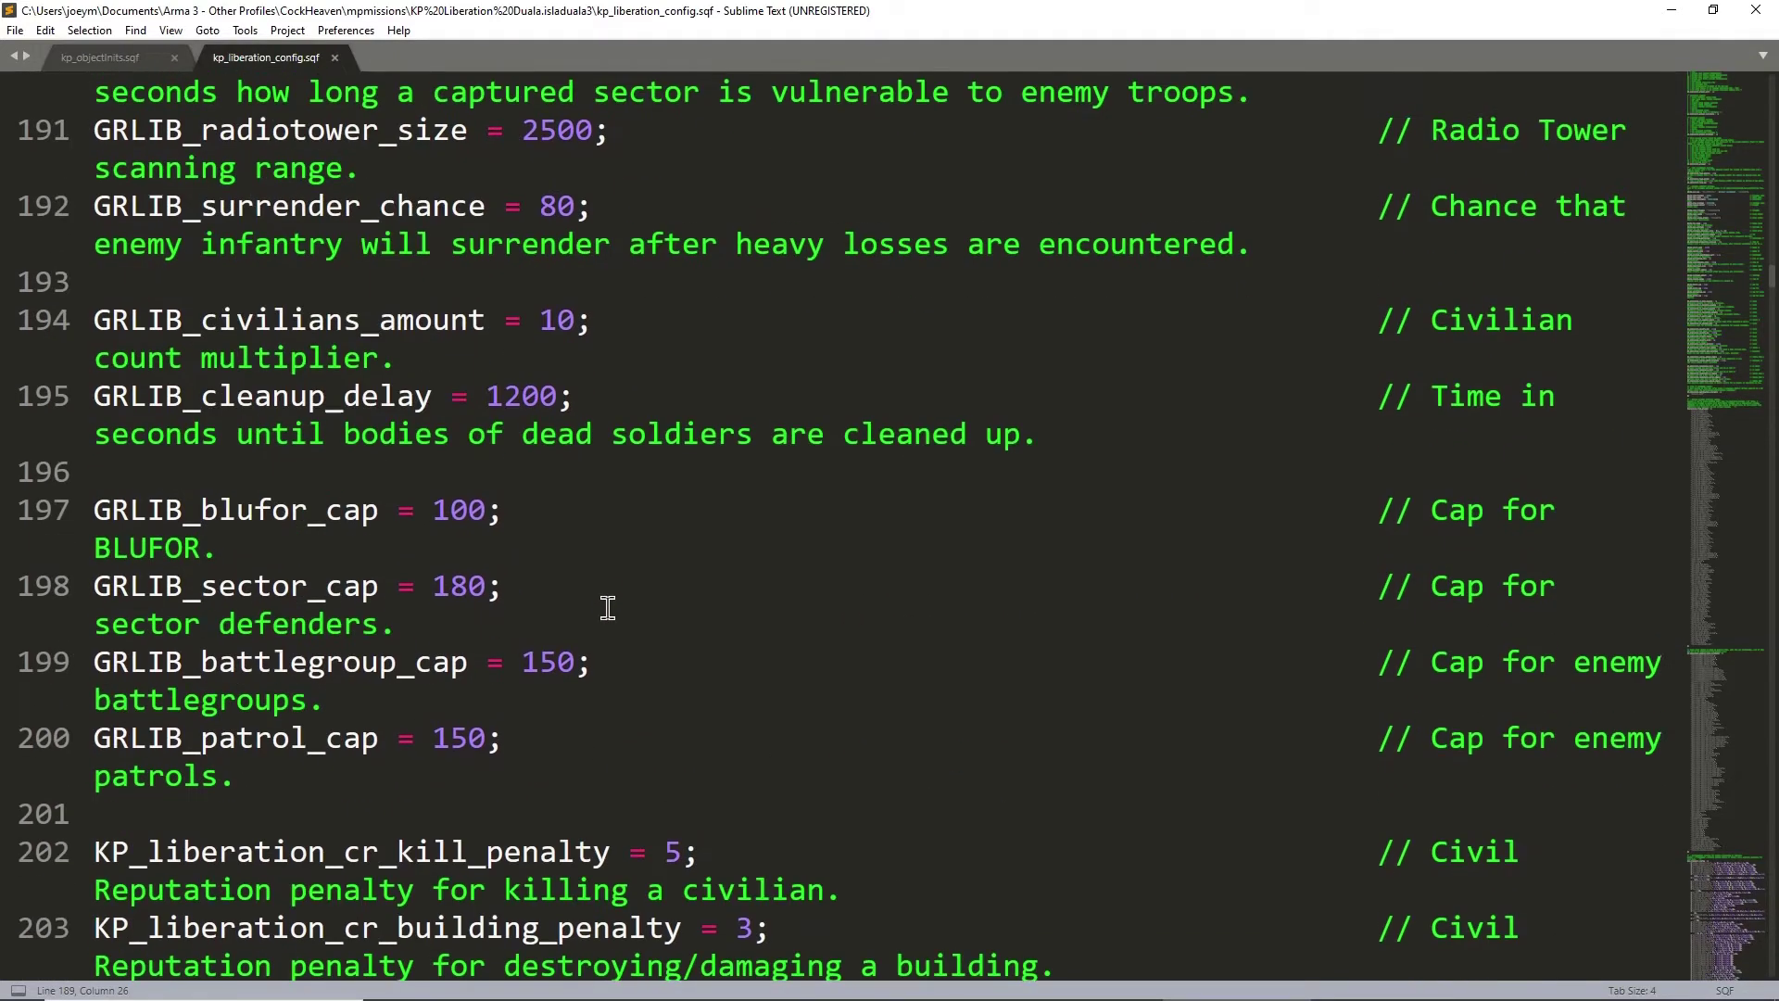
{"action": "scroll", "coordinate": [588, 449], "scroll_direction": "down", "scroll_amount": 3}
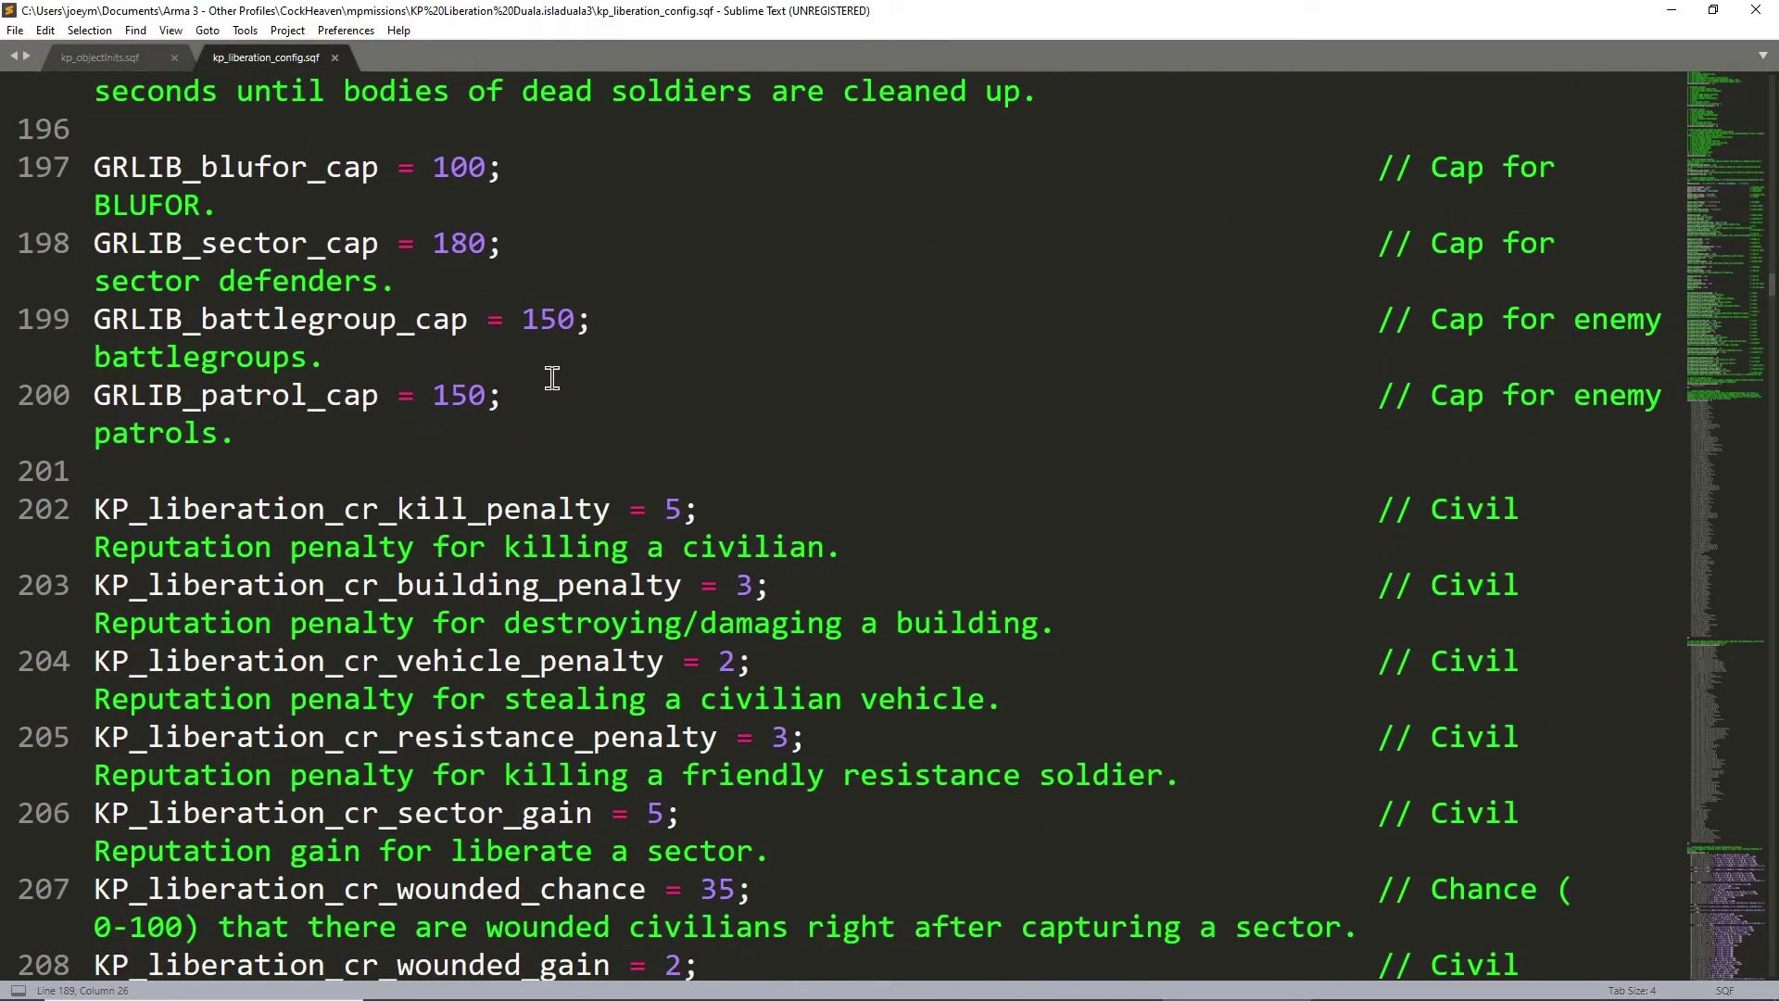
{"action": "left_click", "coordinate": [608, 394]}
- Skim the civil reputation penalties and gains, informant settings, convoy ambush values and guerilla resistance settings
{"action": "scroll", "coordinate": [746, 387], "scroll_direction": "down", "scroll_amount": 2}
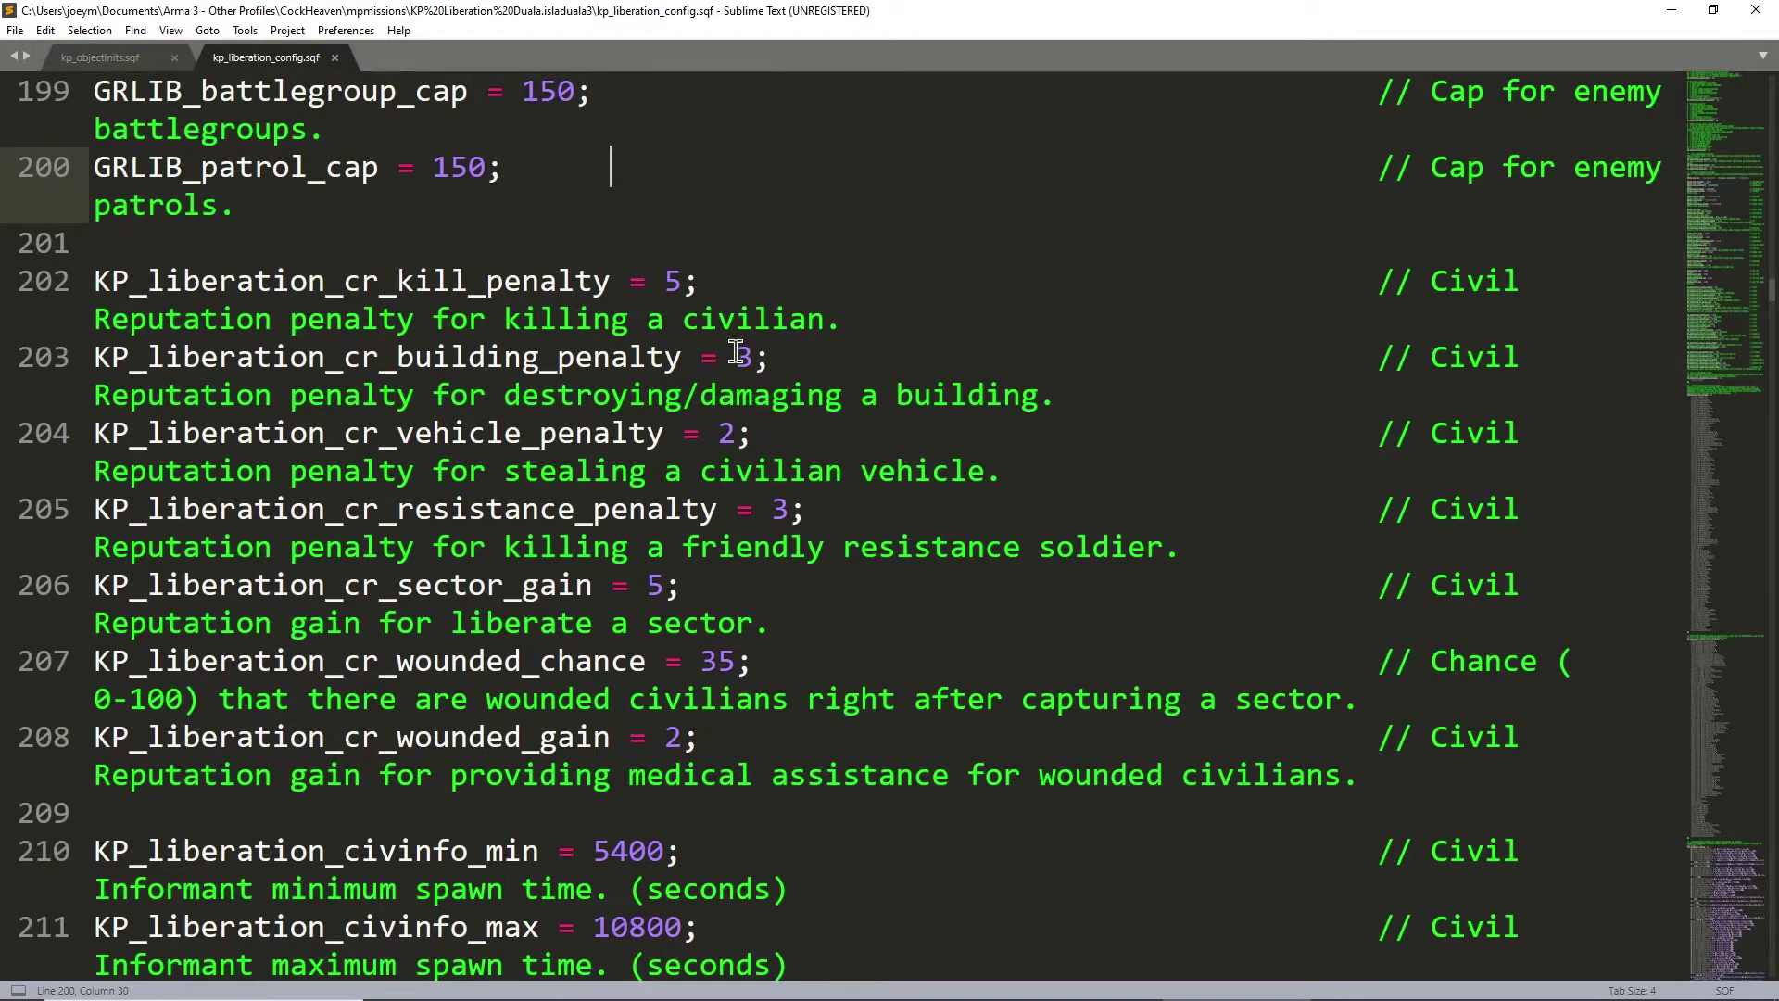
{"action": "scroll", "coordinate": [662, 442], "scroll_direction": "down", "scroll_amount": 1}
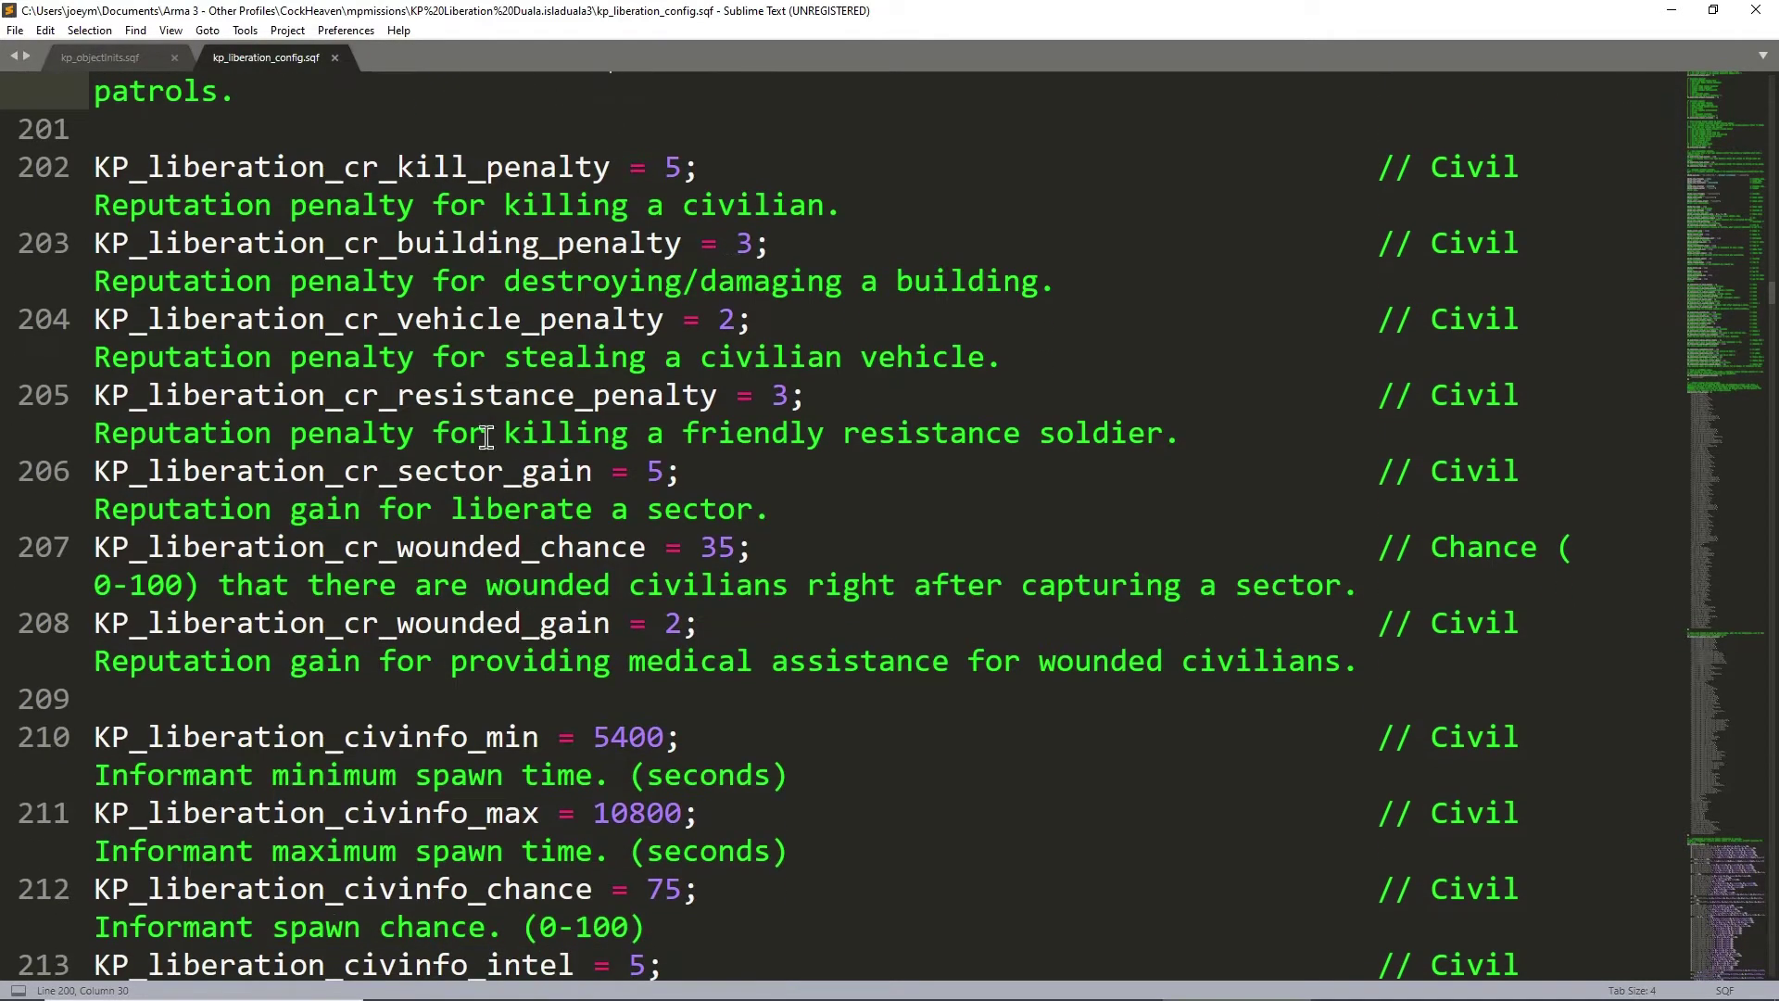
{"action": "scroll", "coordinate": [486, 436], "scroll_direction": "down", "scroll_amount": 4}
{"action": "scroll", "coordinate": [554, 376], "scroll_direction": "down", "scroll_amount": 4}
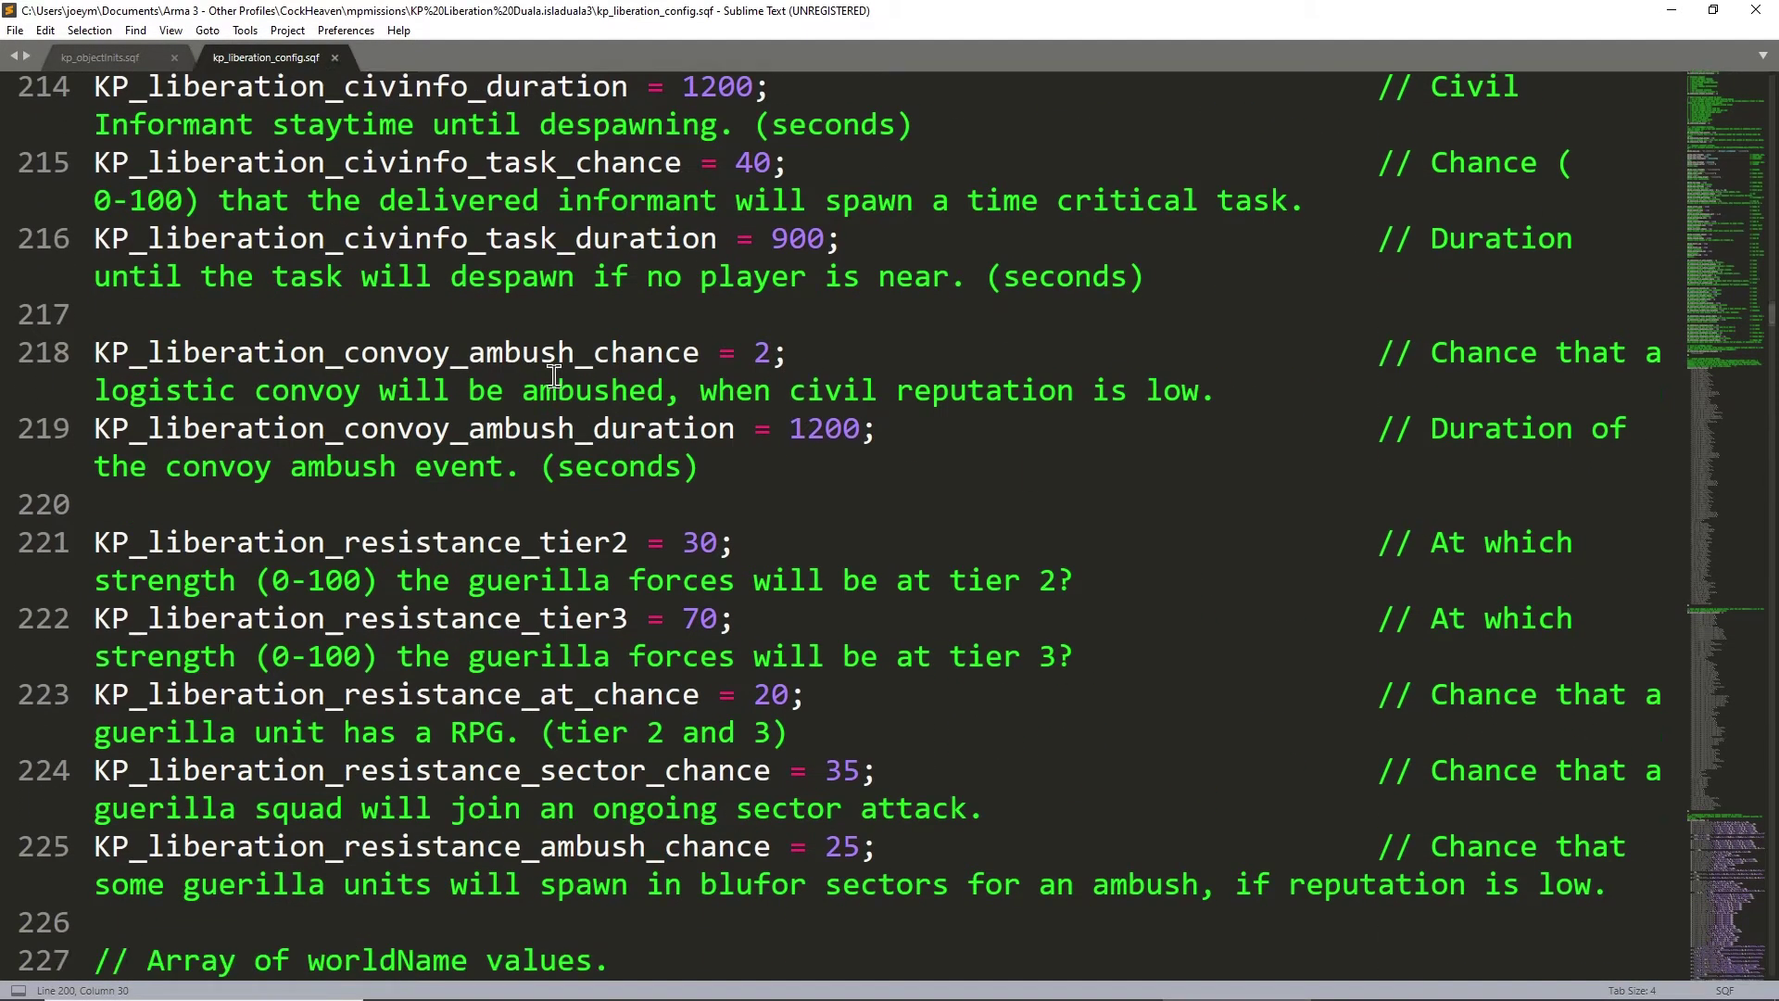
{"action": "scroll", "coordinate": [553, 375], "scroll_direction": "down", "scroll_amount": 4}
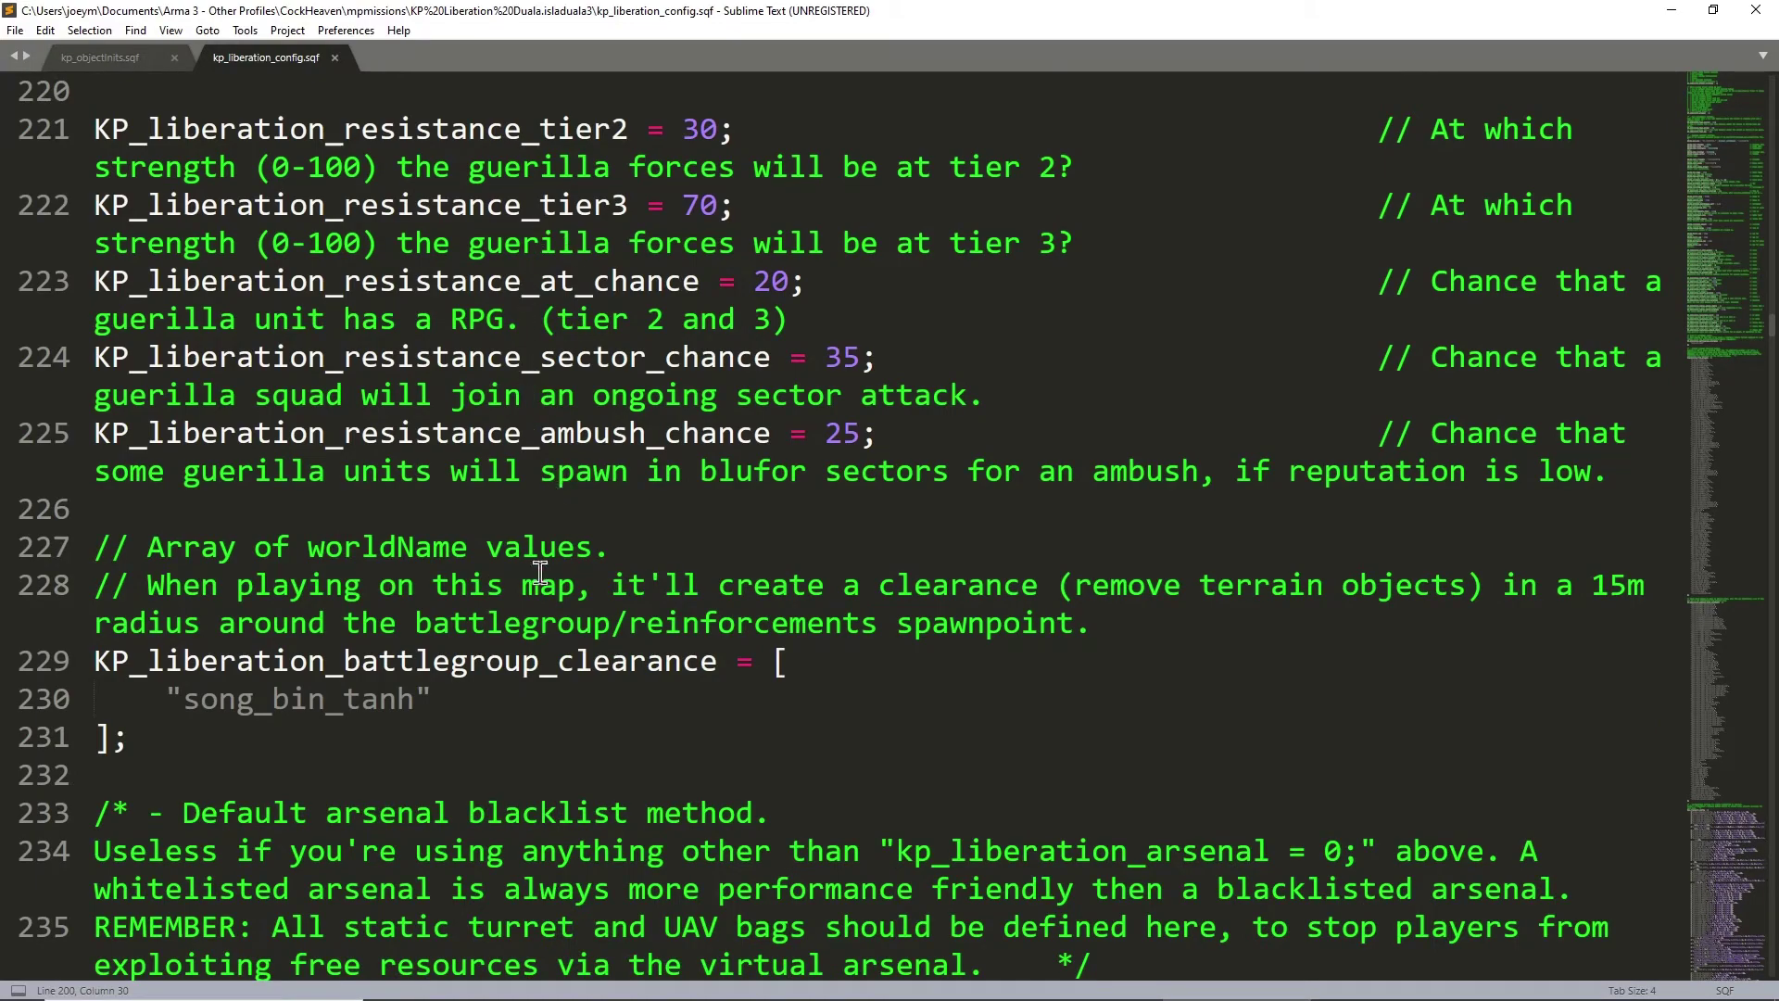
- Skim the default arsenal blacklist of static weapon bags, UAV backpacks and mod items
{"action": "scroll", "coordinate": [539, 572], "scroll_direction": "down", "scroll_amount": 5}
{"action": "scroll", "coordinate": [626, 547], "scroll_direction": "down", "scroll_amount": 6}
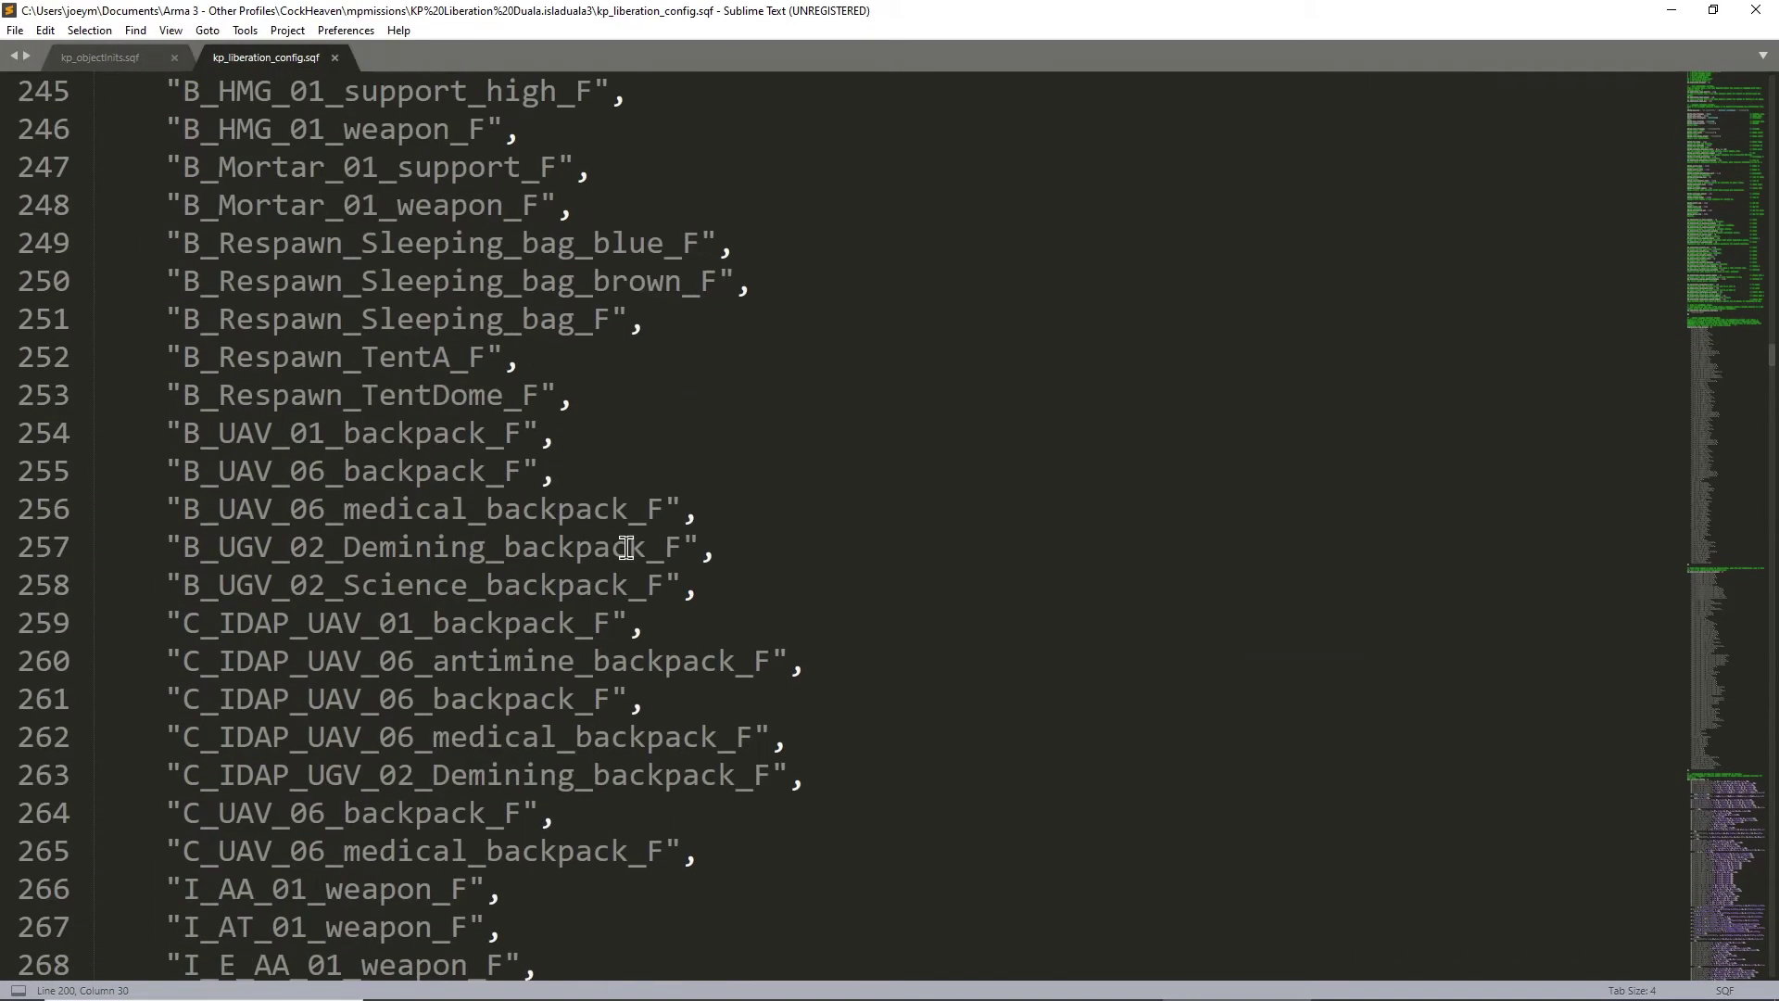
{"action": "scroll", "coordinate": [627, 548], "scroll_direction": "down", "scroll_amount": 20}
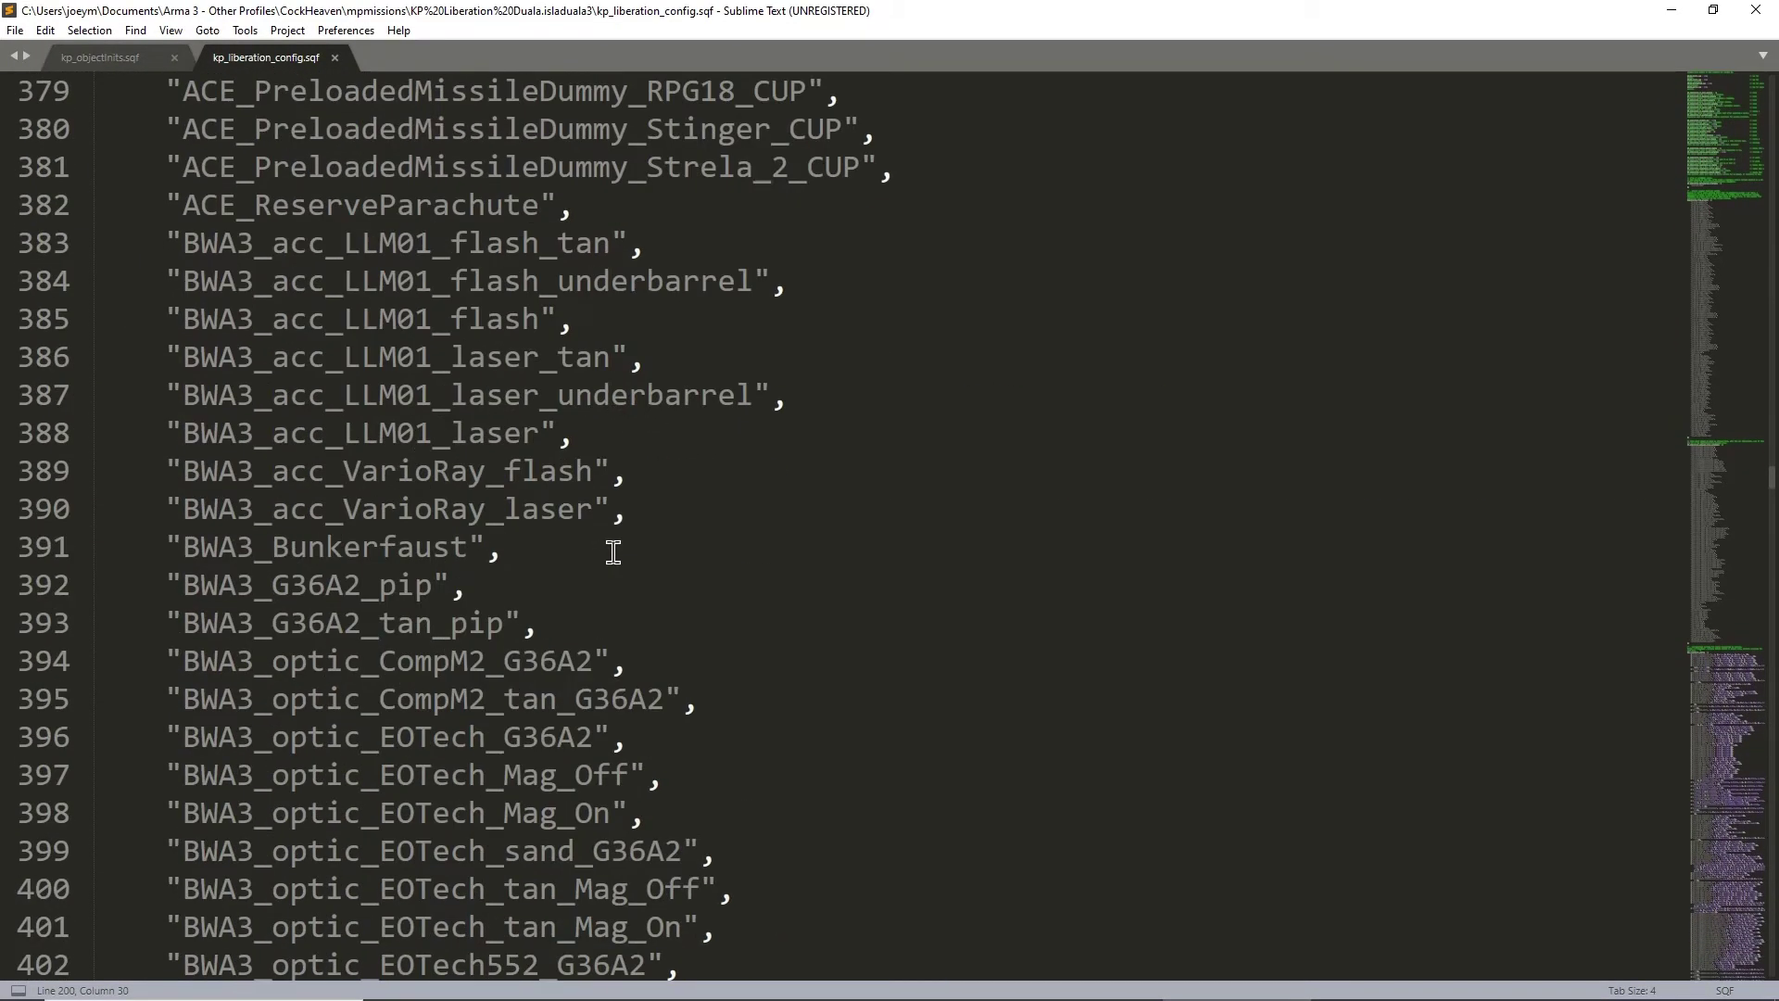
{"action": "scroll", "coordinate": [614, 553], "scroll_direction": "up", "scroll_amount": 5}
{"action": "scroll", "coordinate": [608, 549], "scroll_direction": "down", "scroll_amount": 20}
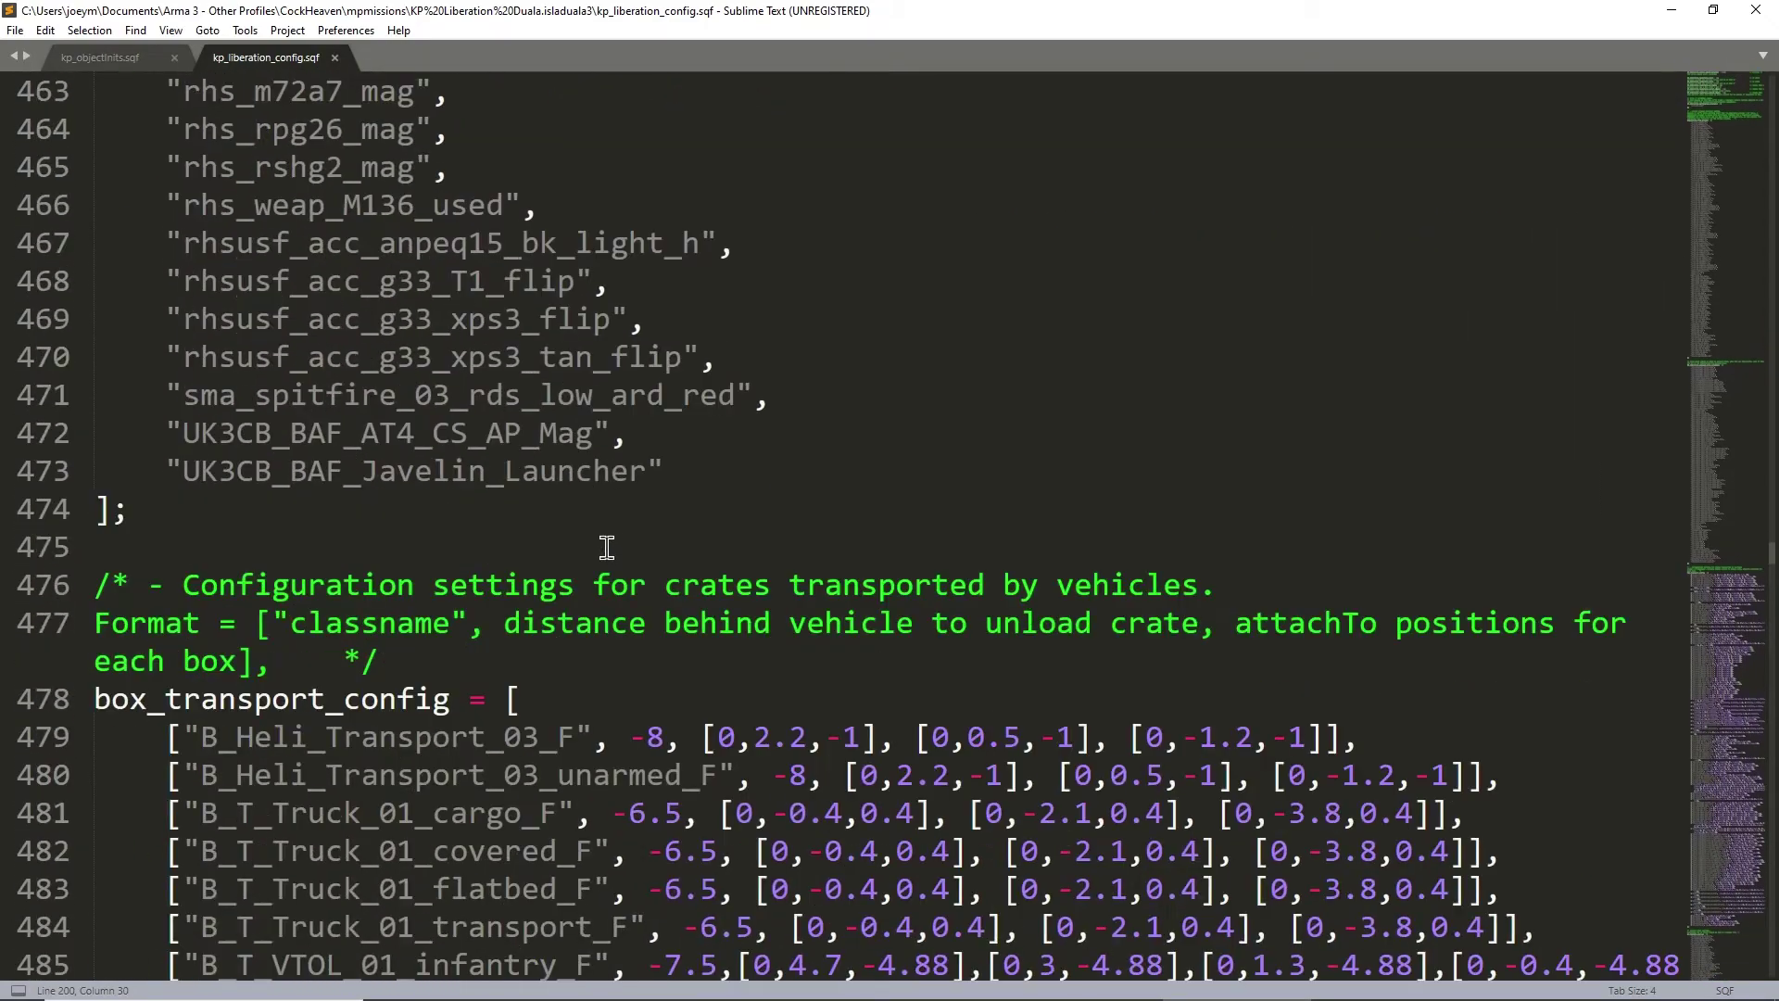
- Examine box_transport_config, including the comment describing the classname, unload distance and attachTo position format for transported crates
{"action": "scroll", "coordinate": [607, 548], "scroll_direction": "down", "scroll_amount": 5}
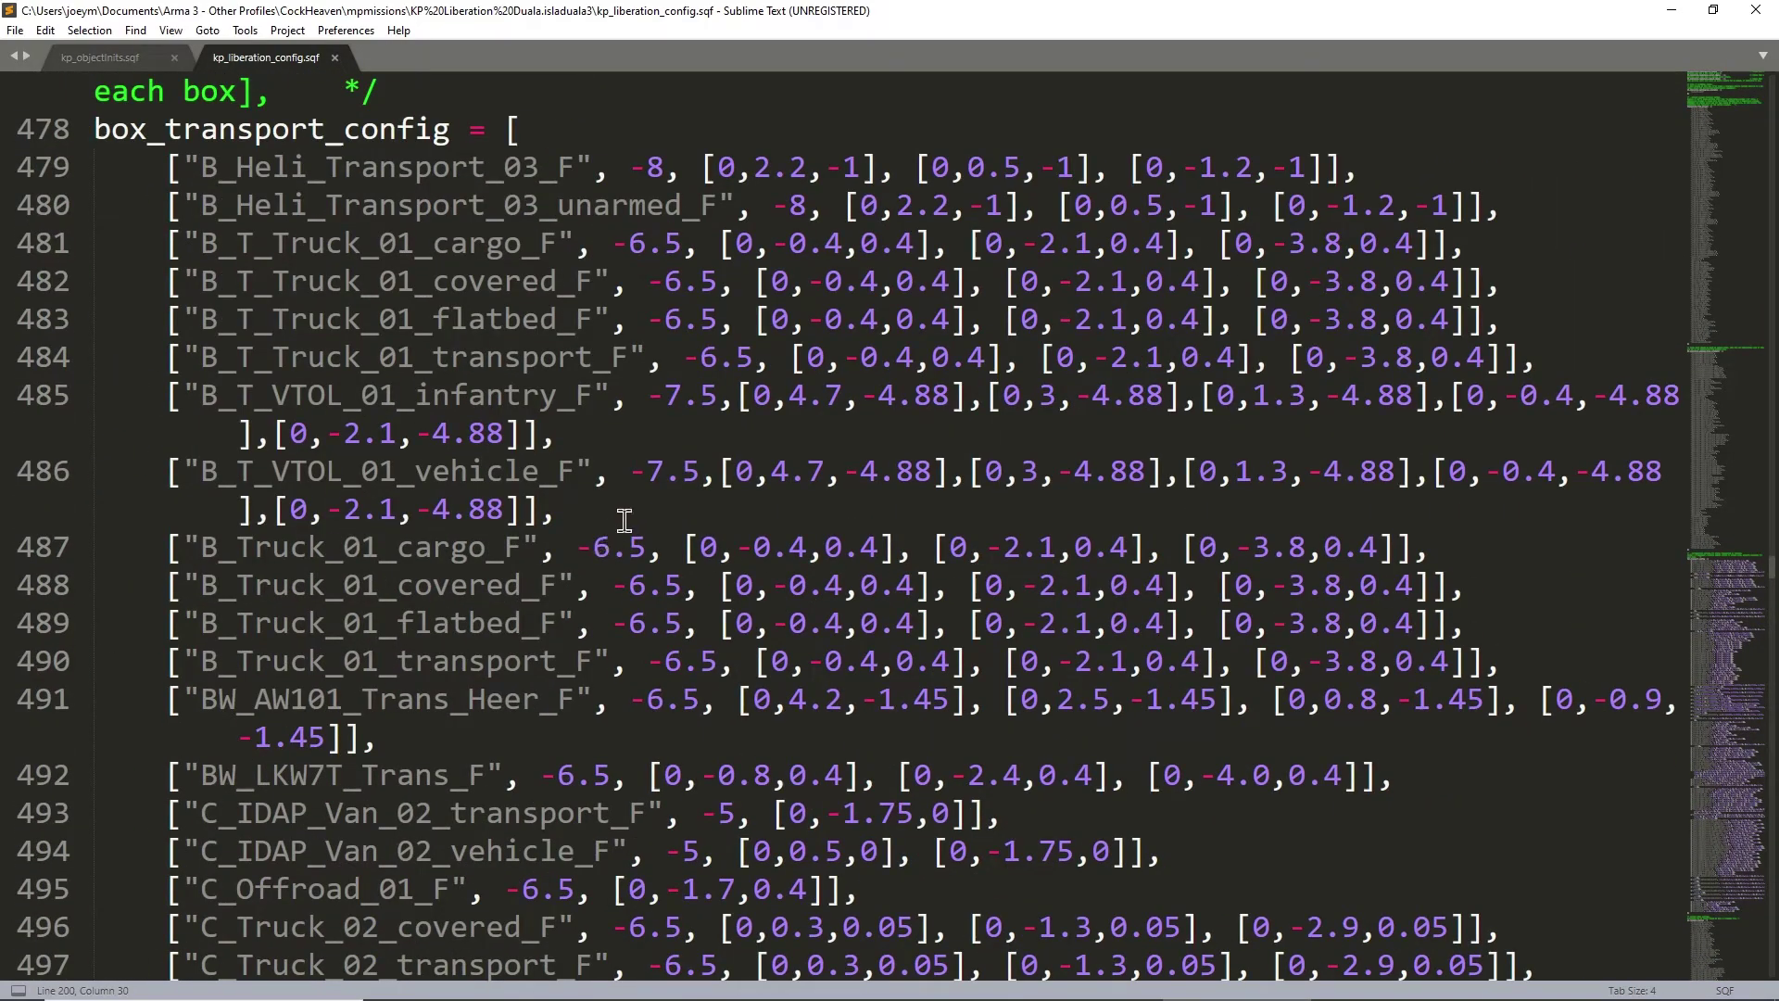
{"action": "scroll", "coordinate": [612, 538], "scroll_direction": "up", "scroll_amount": 3}
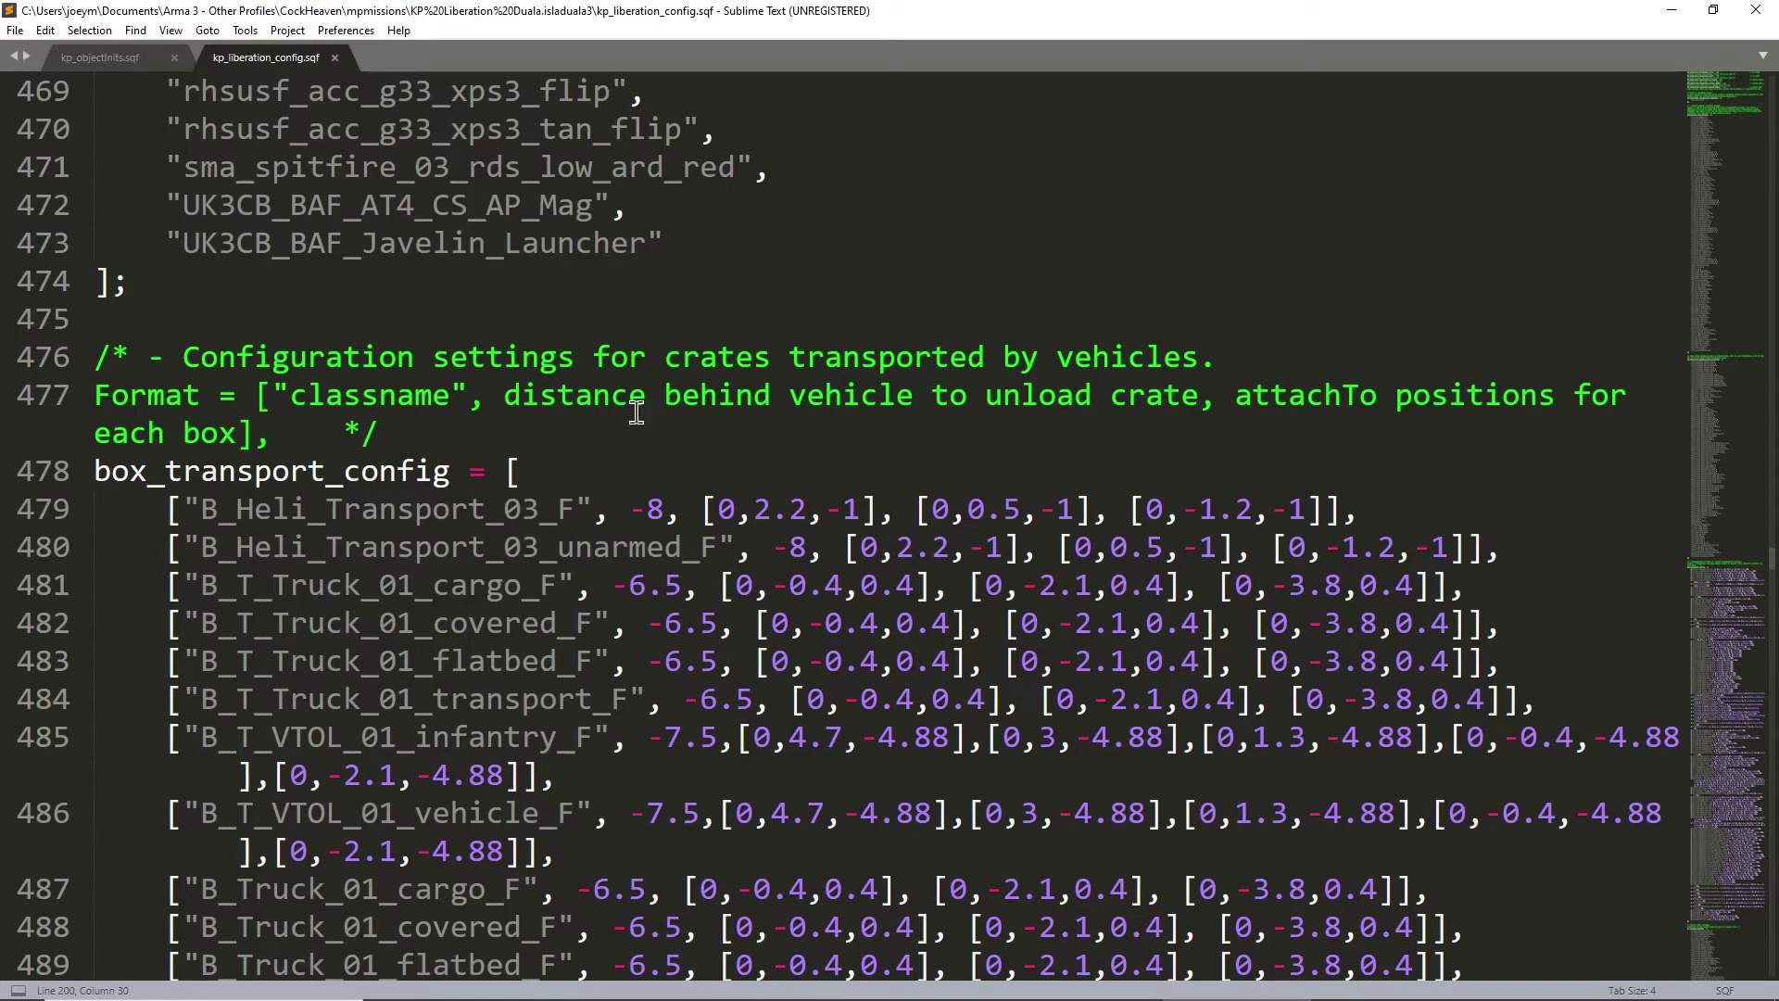
{"action": "left_click", "coordinate": [406, 435]}
{"action": "left_click_drag", "start_coordinate": [96, 358], "coordinate": [516, 420]}
{"action": "left_click", "coordinate": [823, 415]}
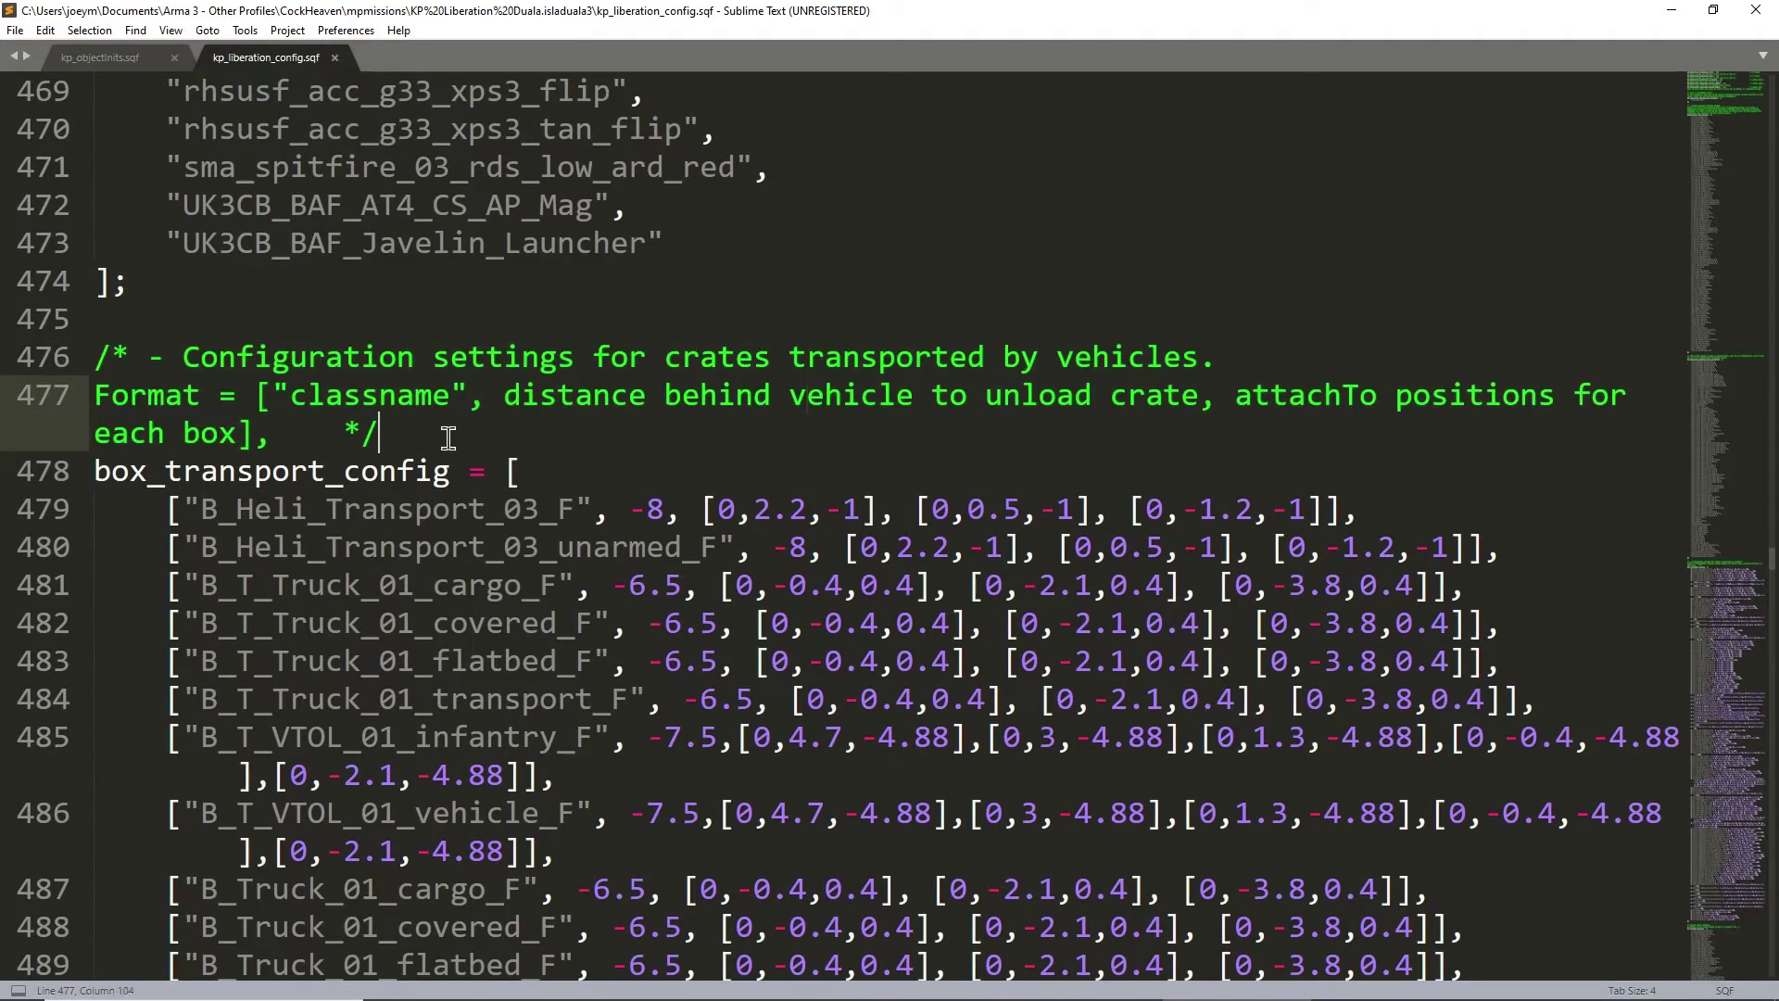
{"action": "scroll", "coordinate": [417, 612], "scroll_direction": "down", "scroll_amount": 20}
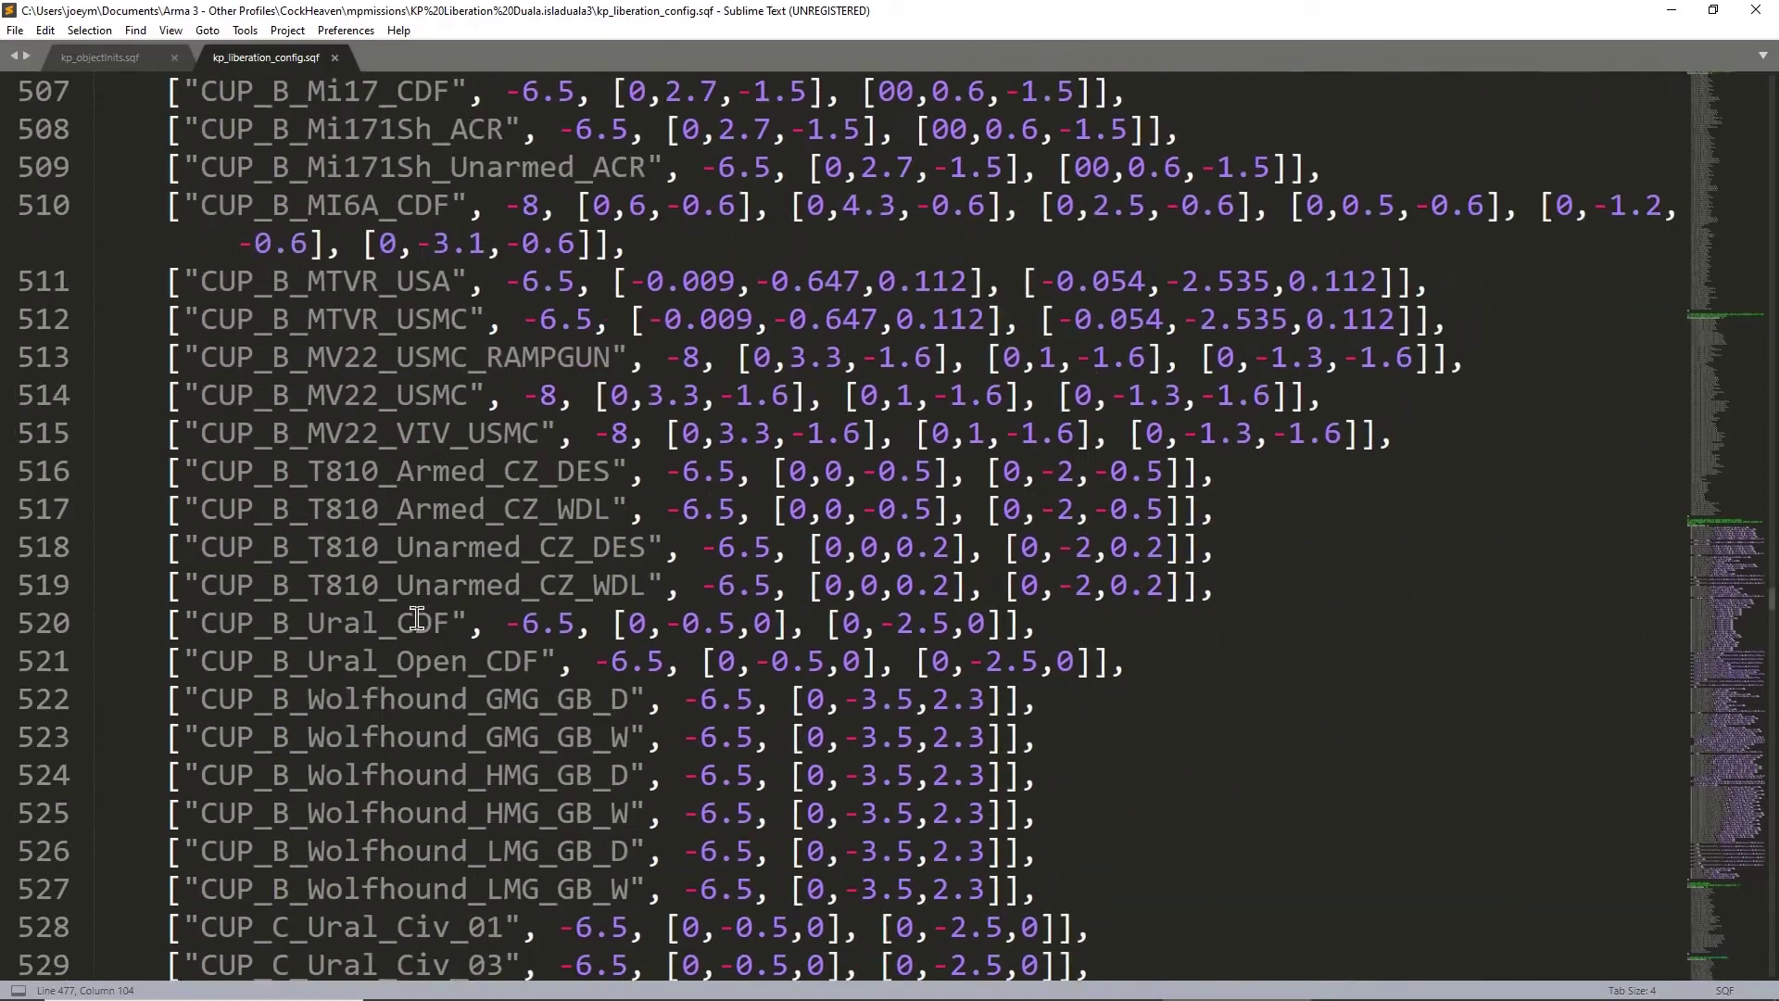
{"action": "scroll", "coordinate": [420, 615], "scroll_direction": "down", "scroll_amount": 20}
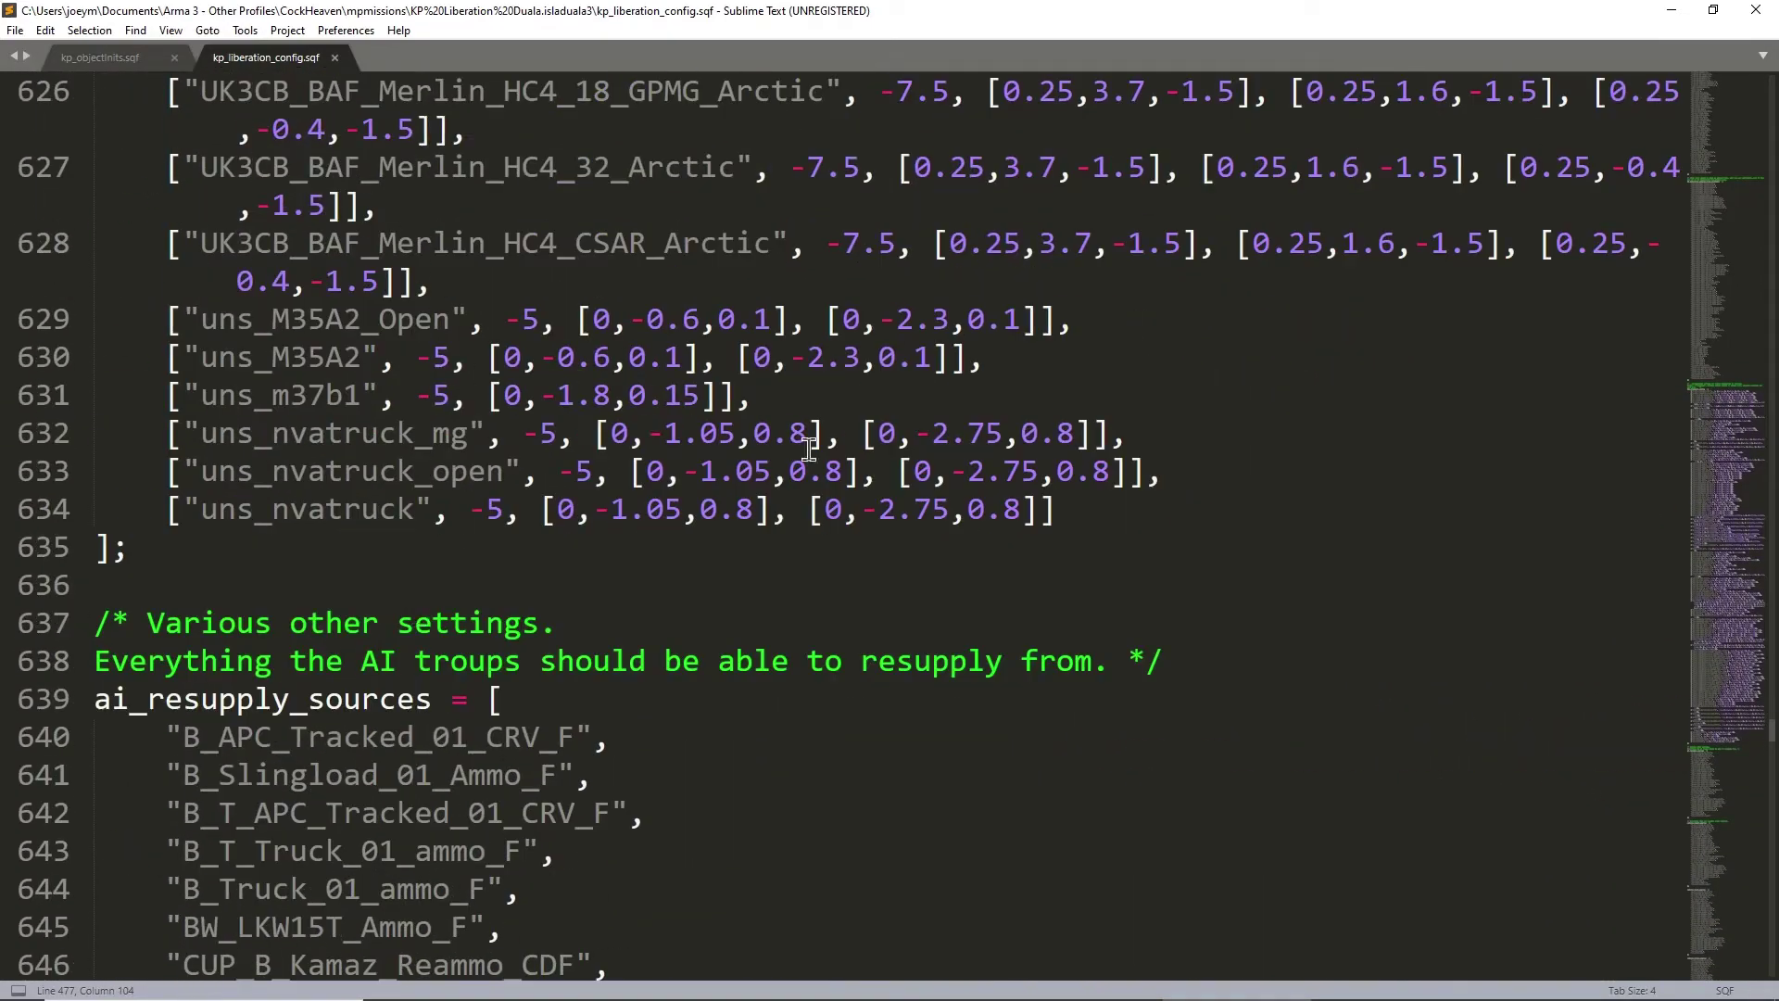
- Examine the ai_resupply_sources list that follows the last crate transport entries
{"action": "left_click", "coordinate": [1156, 511]}
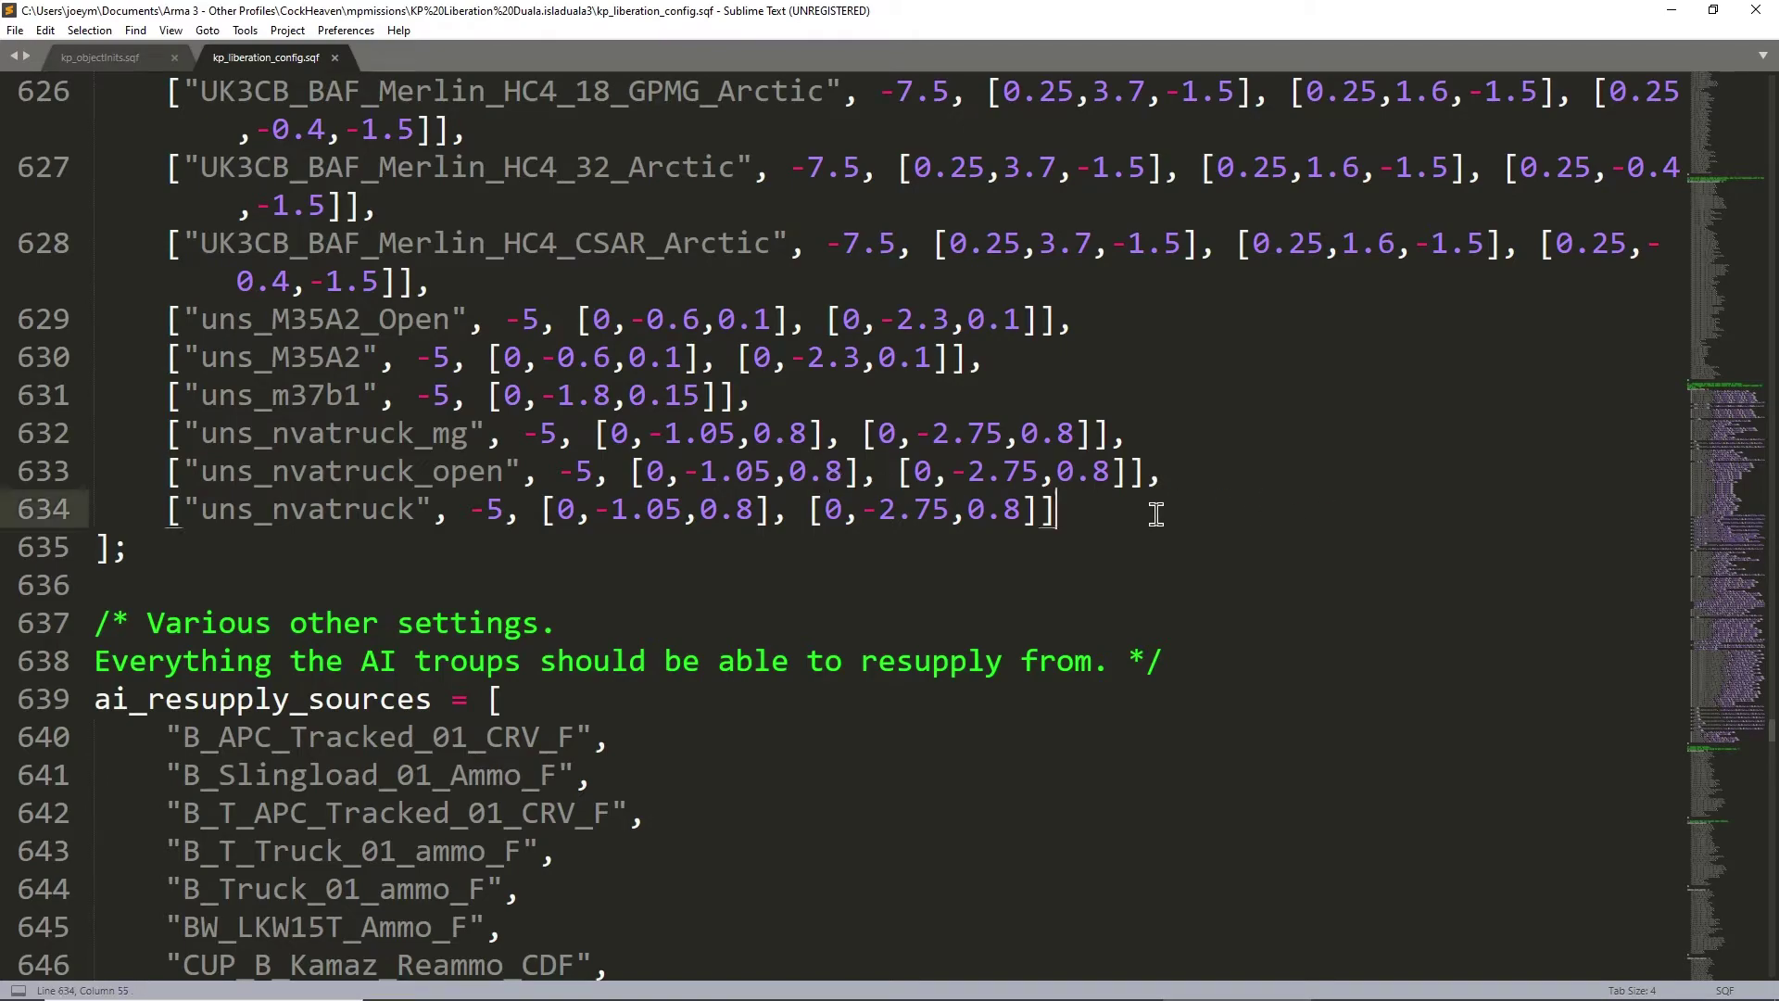
{"action": "scroll", "coordinate": [780, 534], "scroll_direction": "down", "scroll_amount": 4}
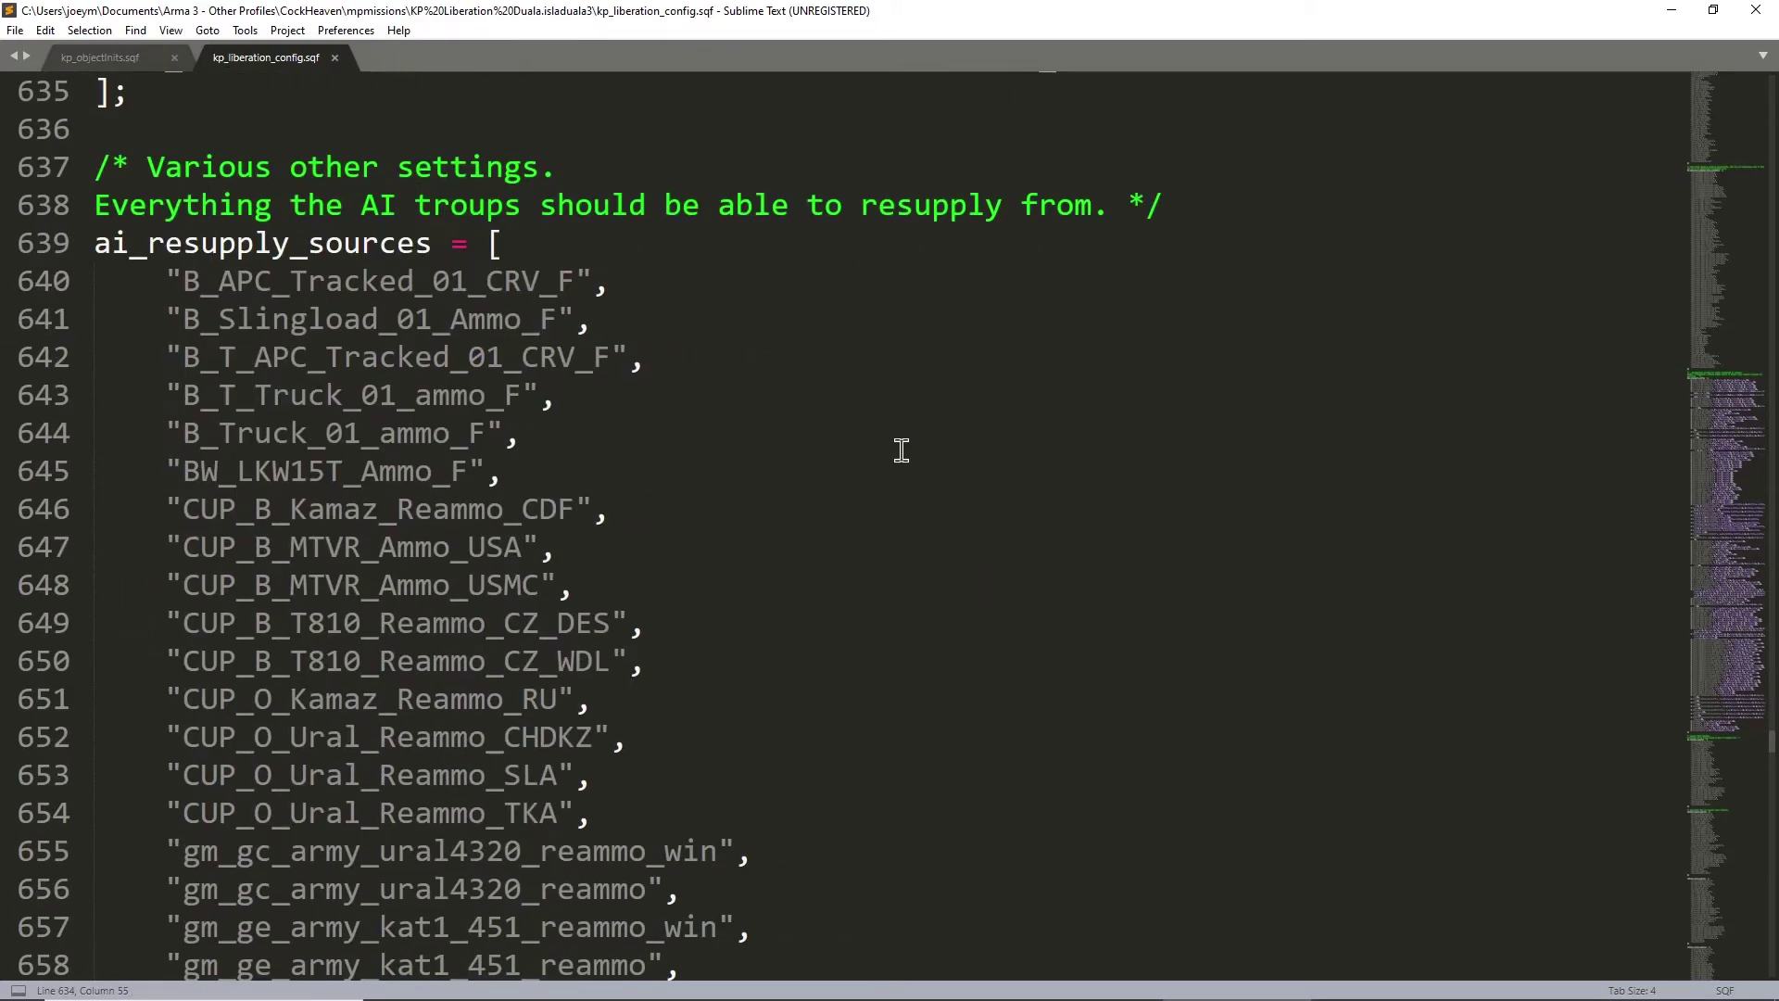
{"action": "scroll", "coordinate": [808, 389], "scroll_direction": "up", "scroll_amount": 5}
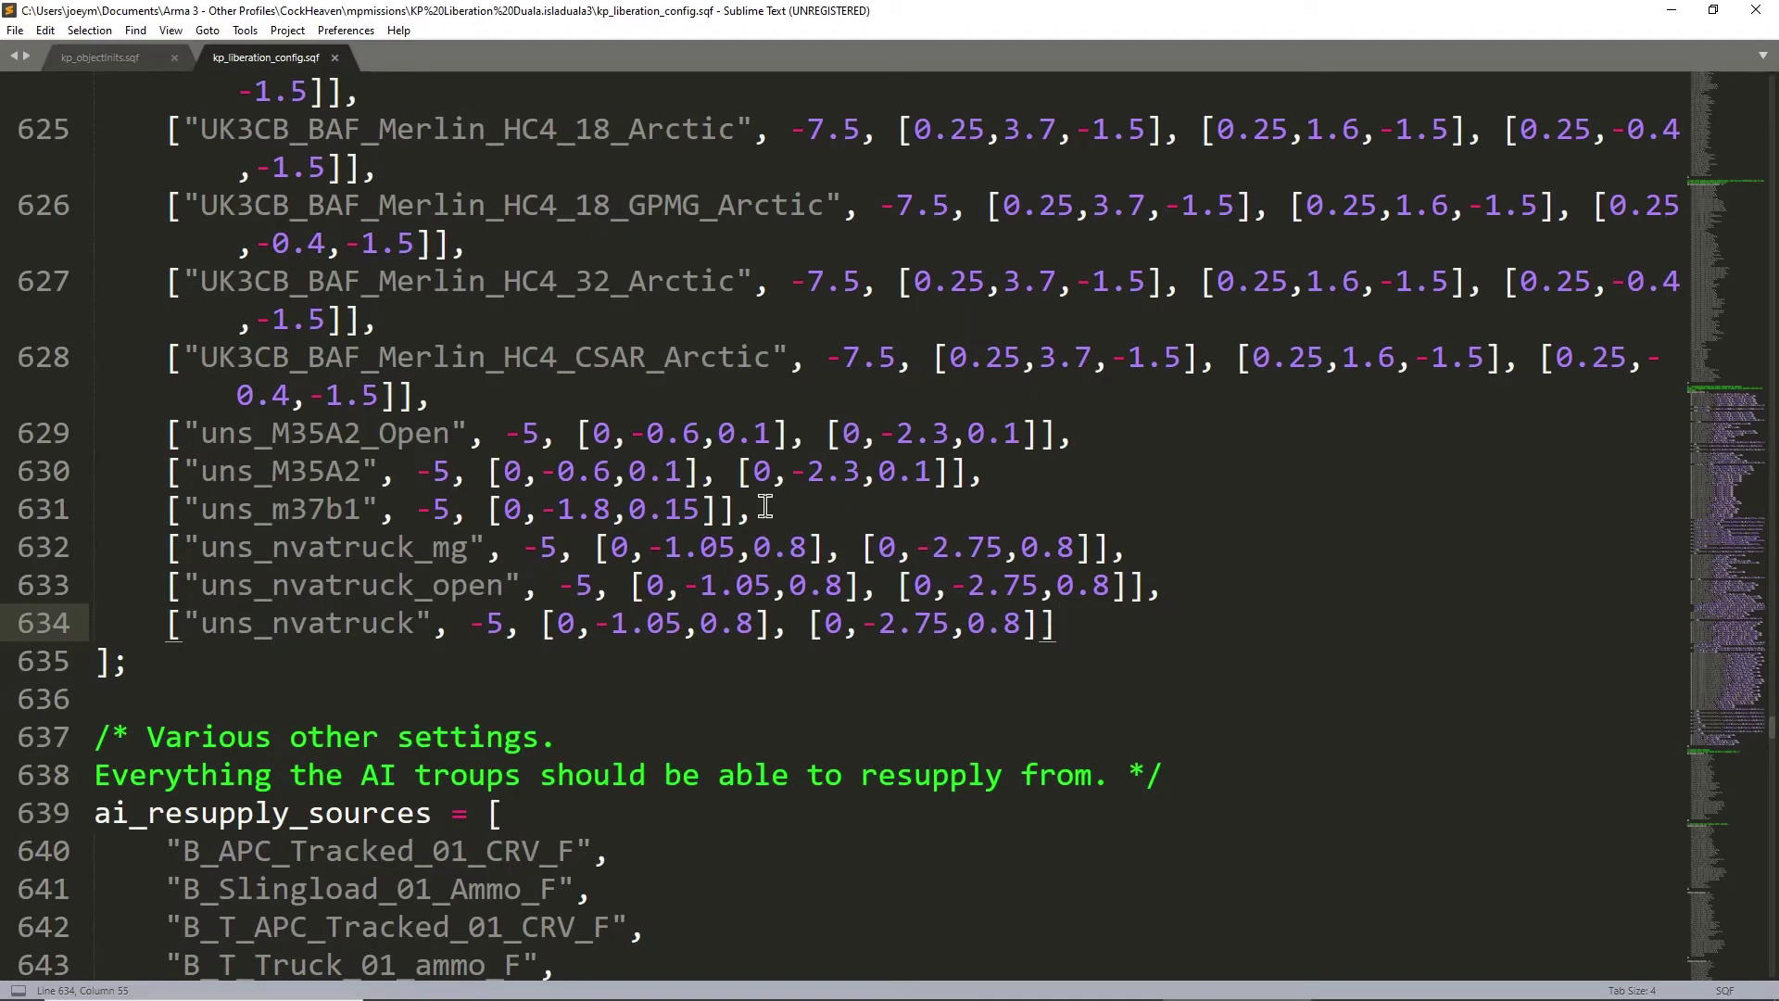
{"action": "scroll", "coordinate": [642, 543], "scroll_direction": "down", "scroll_amount": 5}
{"action": "scroll", "coordinate": [641, 543], "scroll_direction": "down", "scroll_amount": 12}
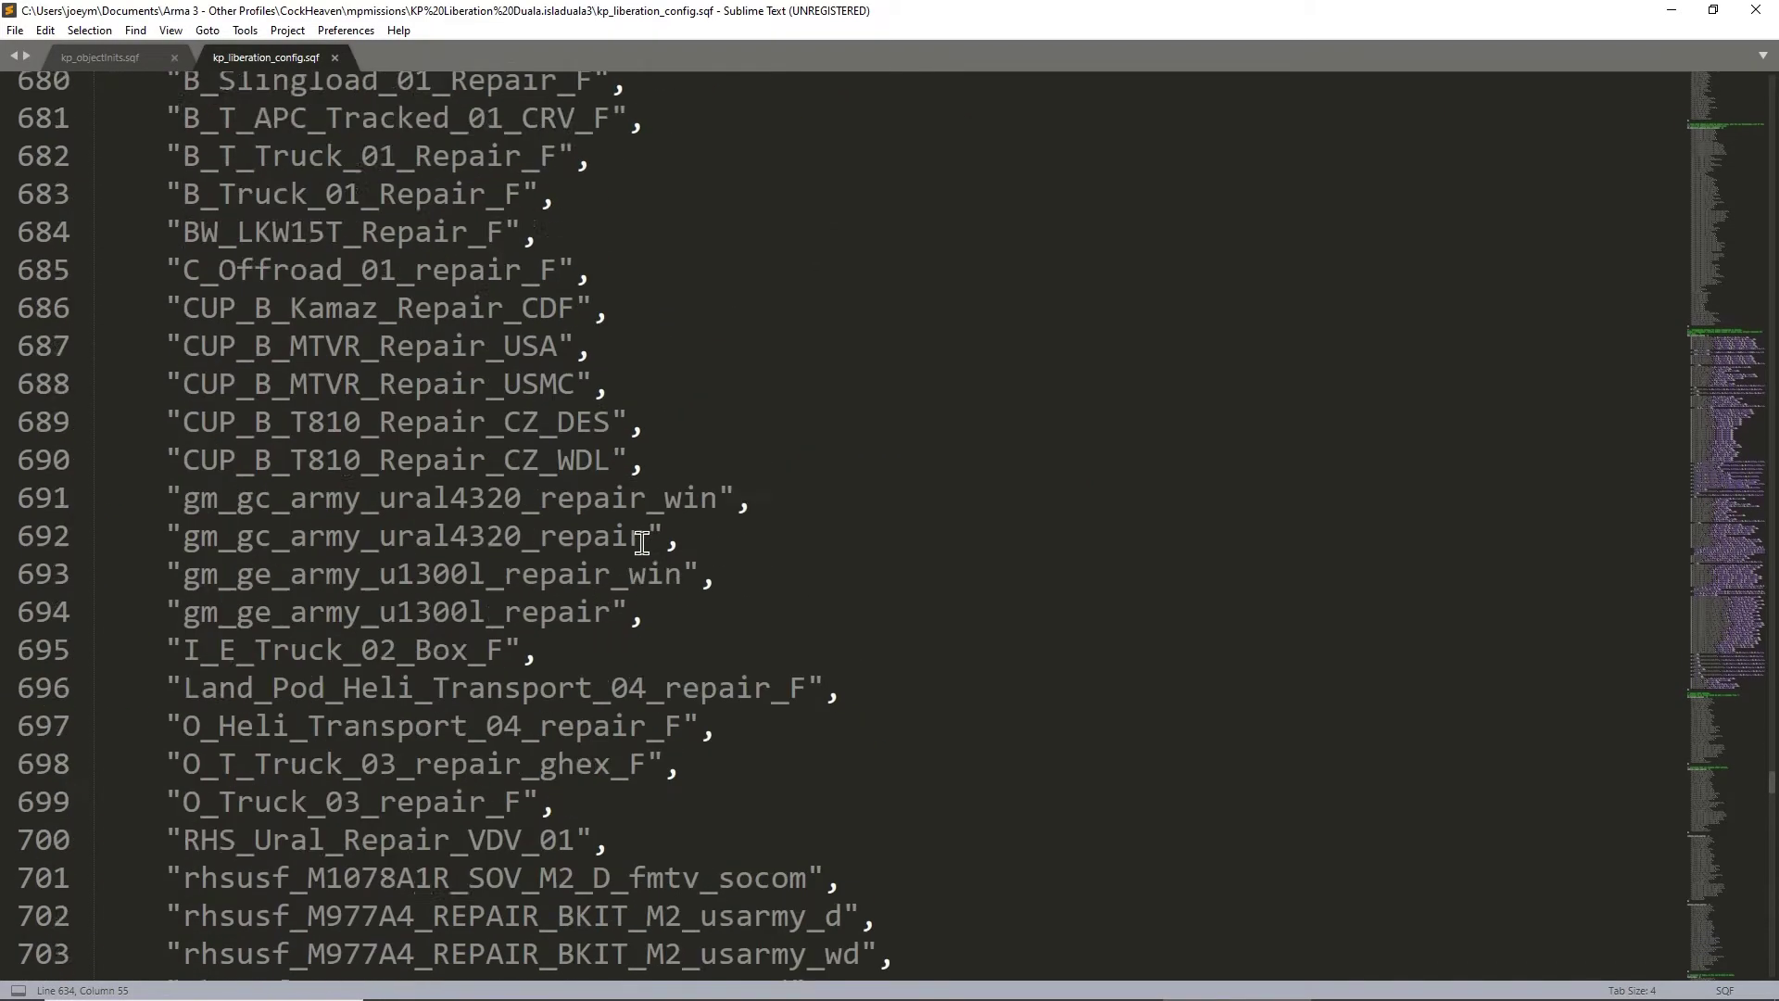
- Review the vehicle_repair_sources and vehicle_rearm_sources lists of vehicles that can resupply others
{"action": "scroll", "coordinate": [641, 543], "scroll_direction": "up", "scroll_amount": 4}
{"action": "left_click", "coordinate": [884, 466]}
{"action": "scroll", "coordinate": [578, 502], "scroll_direction": "up", "scroll_amount": 1}
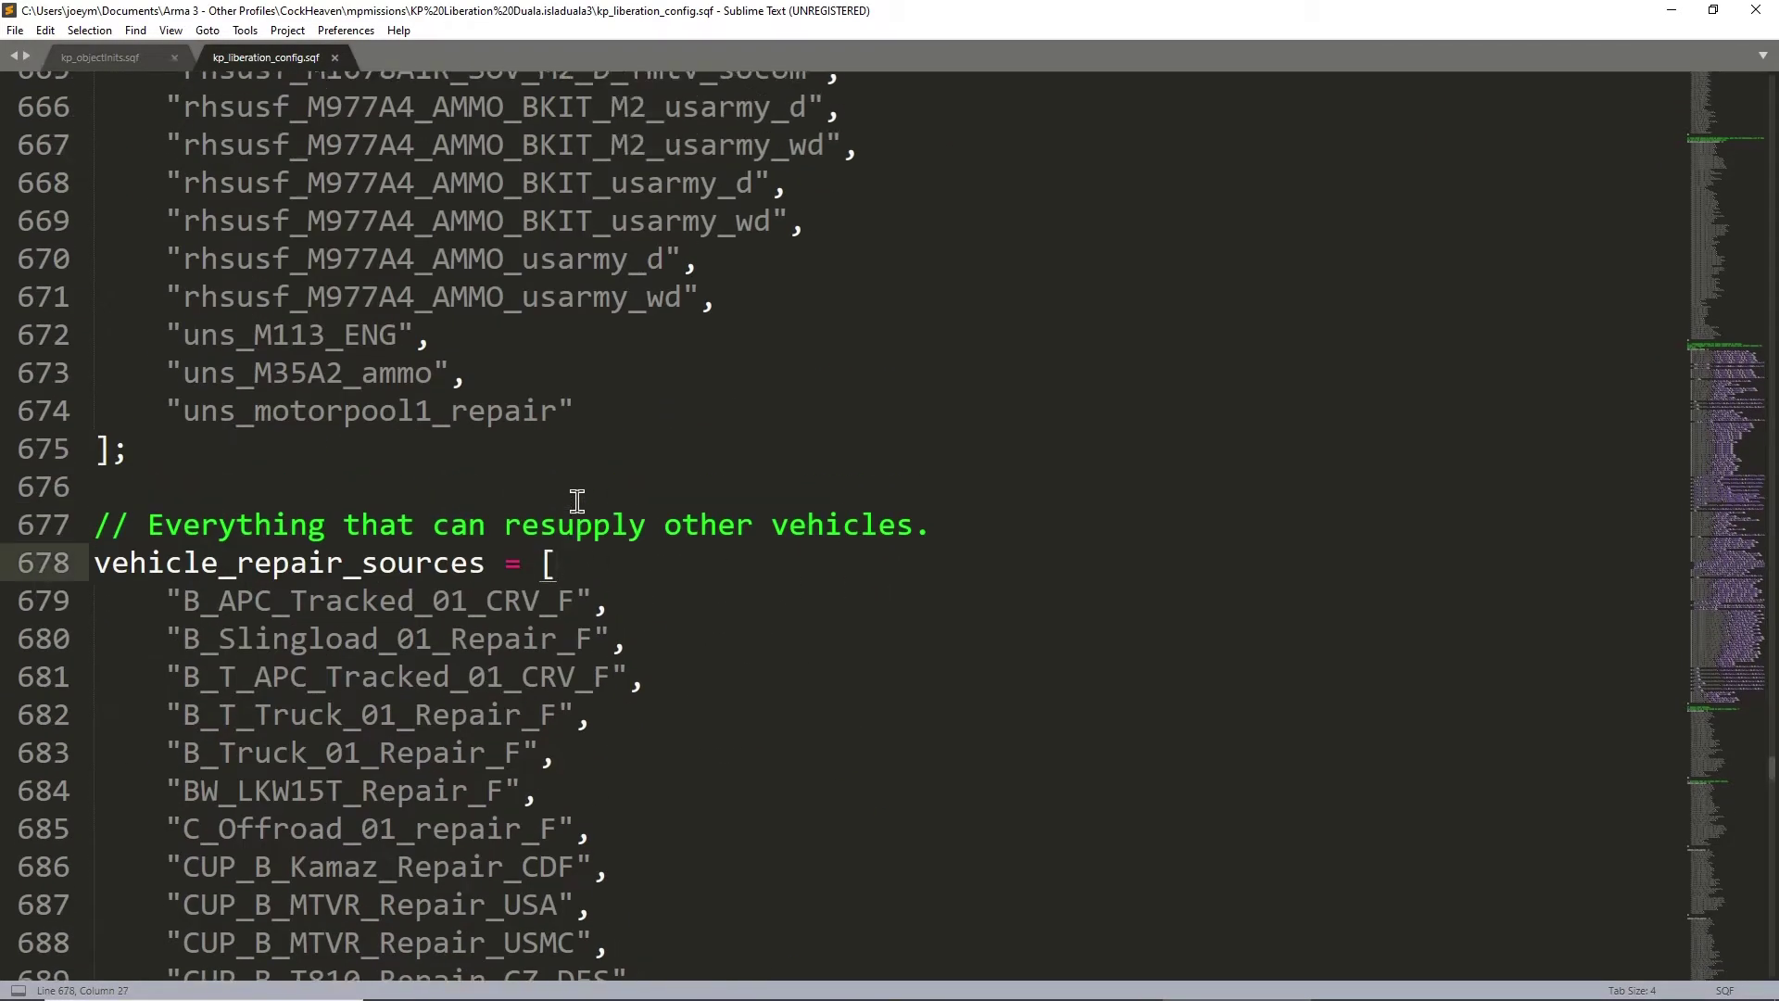
{"action": "left_click", "coordinate": [361, 547]}
{"action": "scroll", "coordinate": [475, 553], "scroll_direction": "down", "scroll_amount": 19}
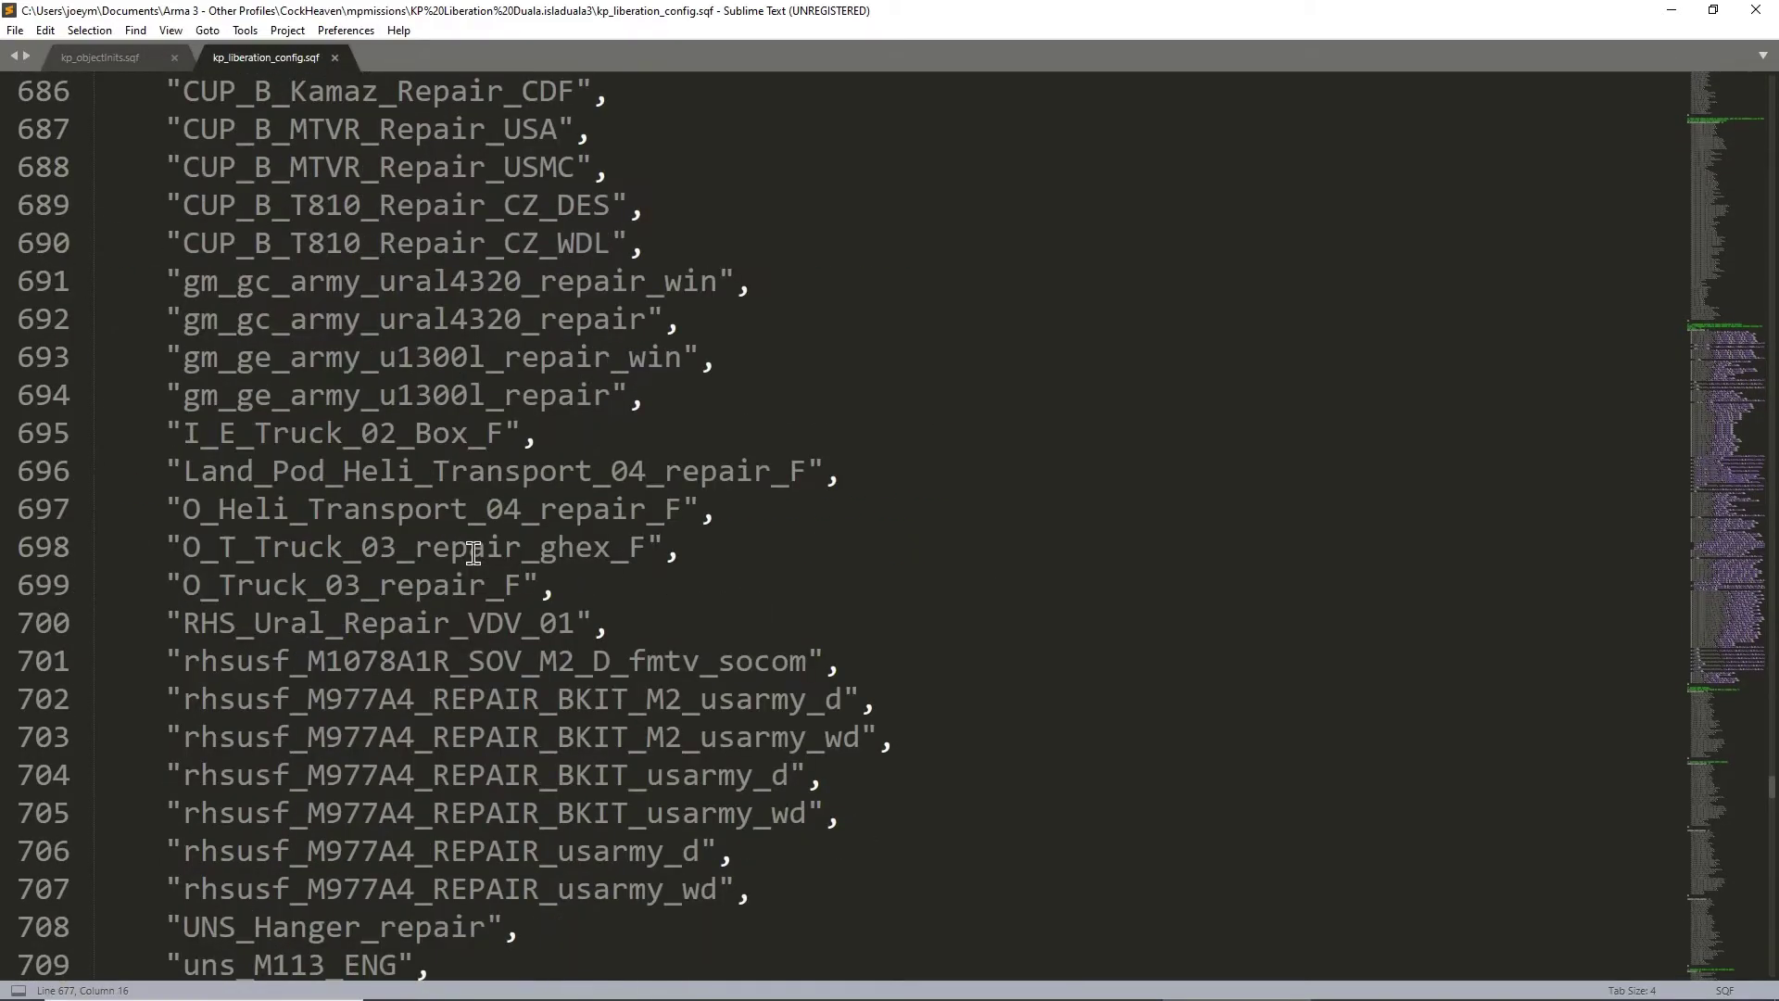
{"action": "scroll", "coordinate": [475, 553], "scroll_direction": "up", "scroll_amount": 1}
{"action": "scroll", "coordinate": [475, 553], "scroll_direction": "up", "scroll_amount": 5}
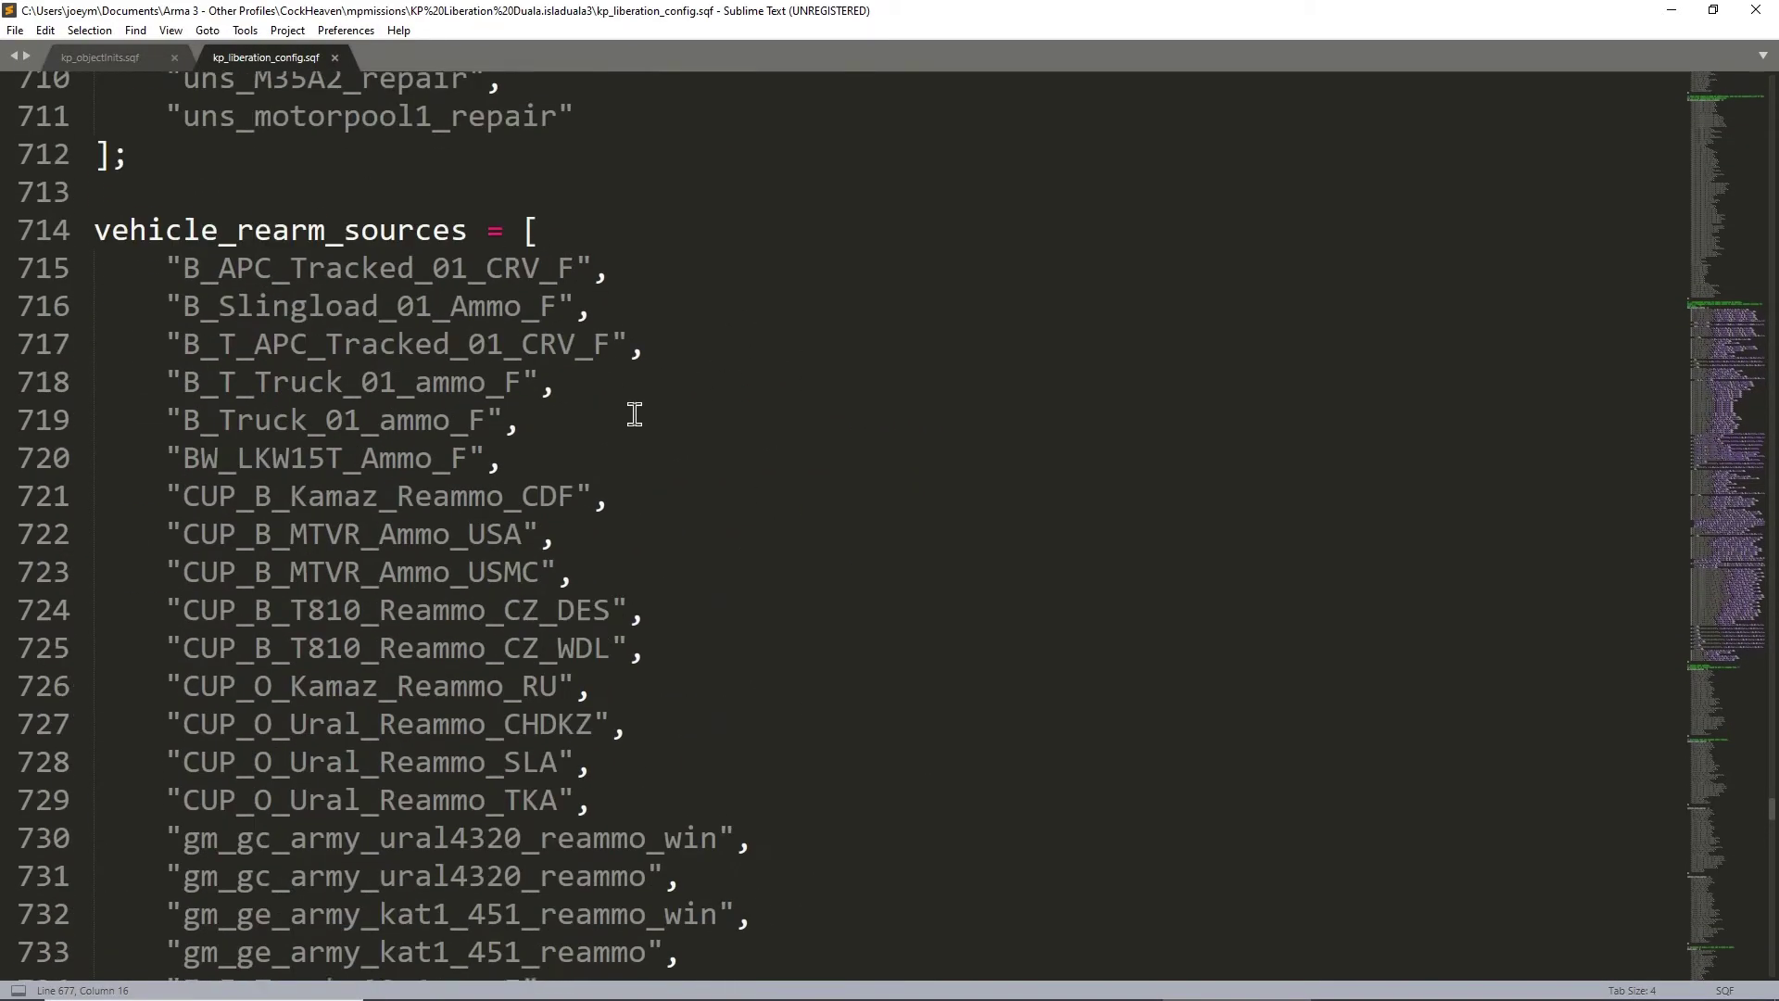
{"action": "scroll", "coordinate": [631, 413], "scroll_direction": "down", "scroll_amount": 12}
- Review the large and small storage area position offsets and the DO NOT CHANGE block at the file's end
{"action": "scroll", "coordinate": [442, 342], "scroll_direction": "down", "scroll_amount": 17}
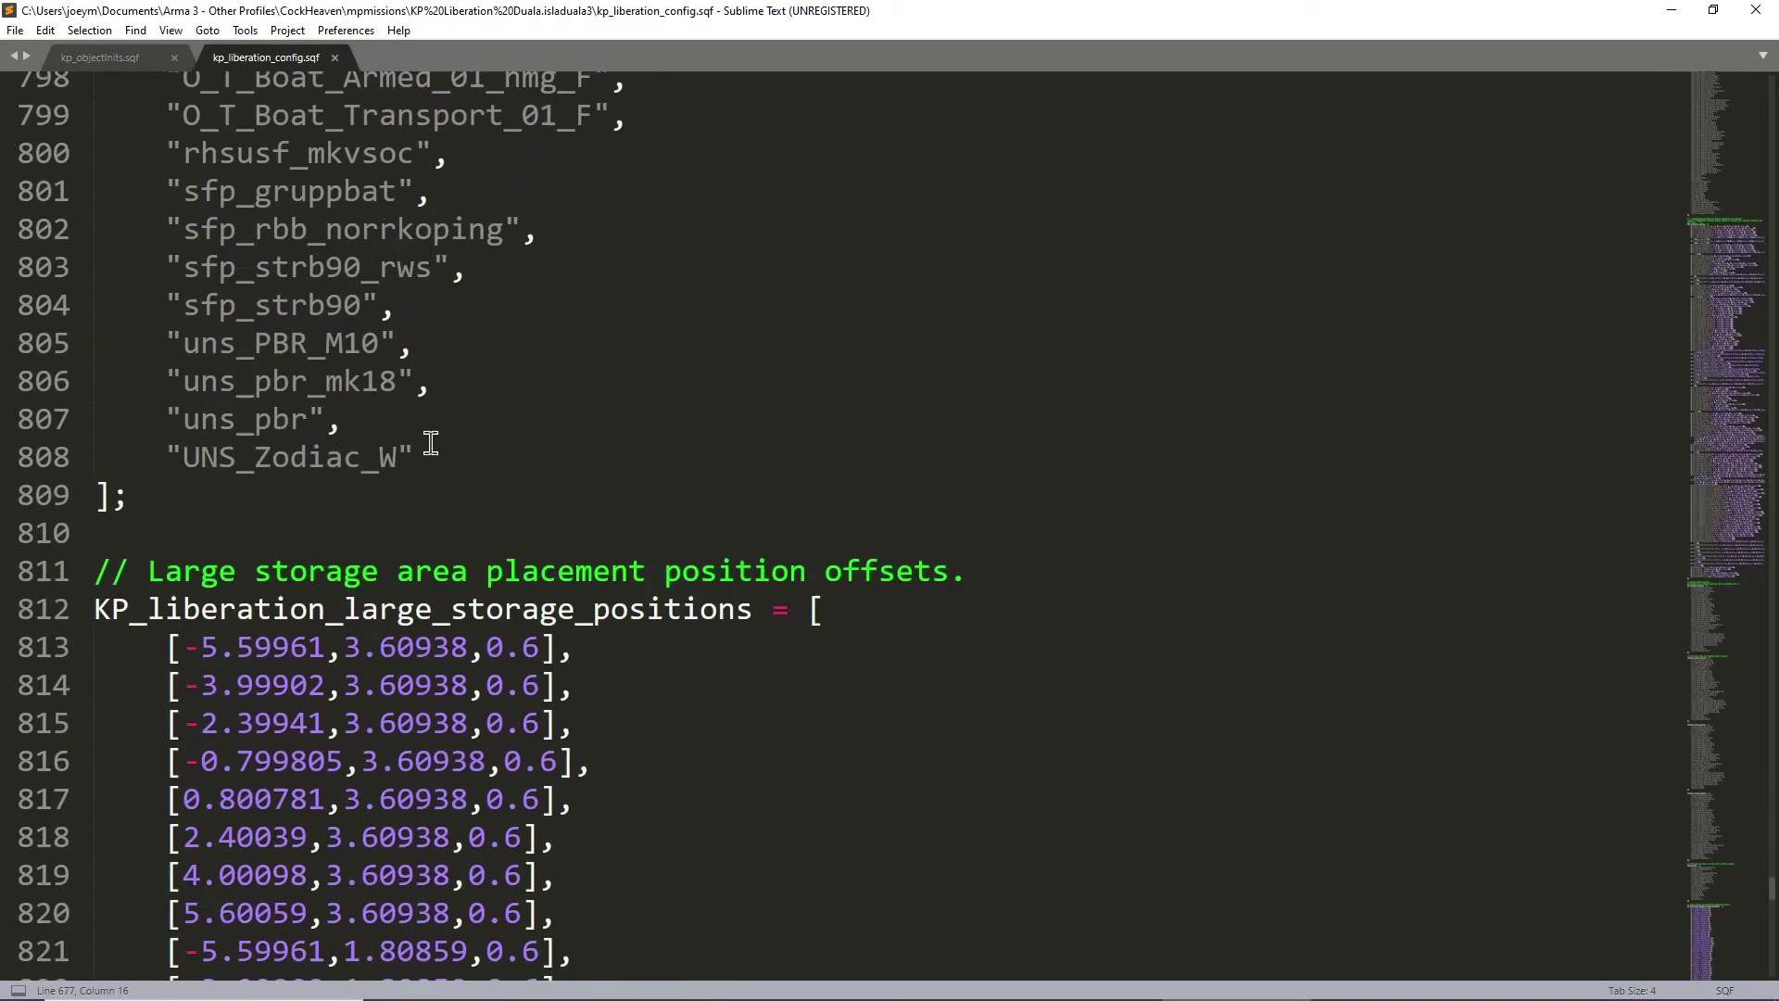
{"action": "scroll", "coordinate": [834, 425], "scroll_direction": "up", "scroll_amount": 5}
{"action": "scroll", "coordinate": [613, 388], "scroll_direction": "down", "scroll_amount": 5}
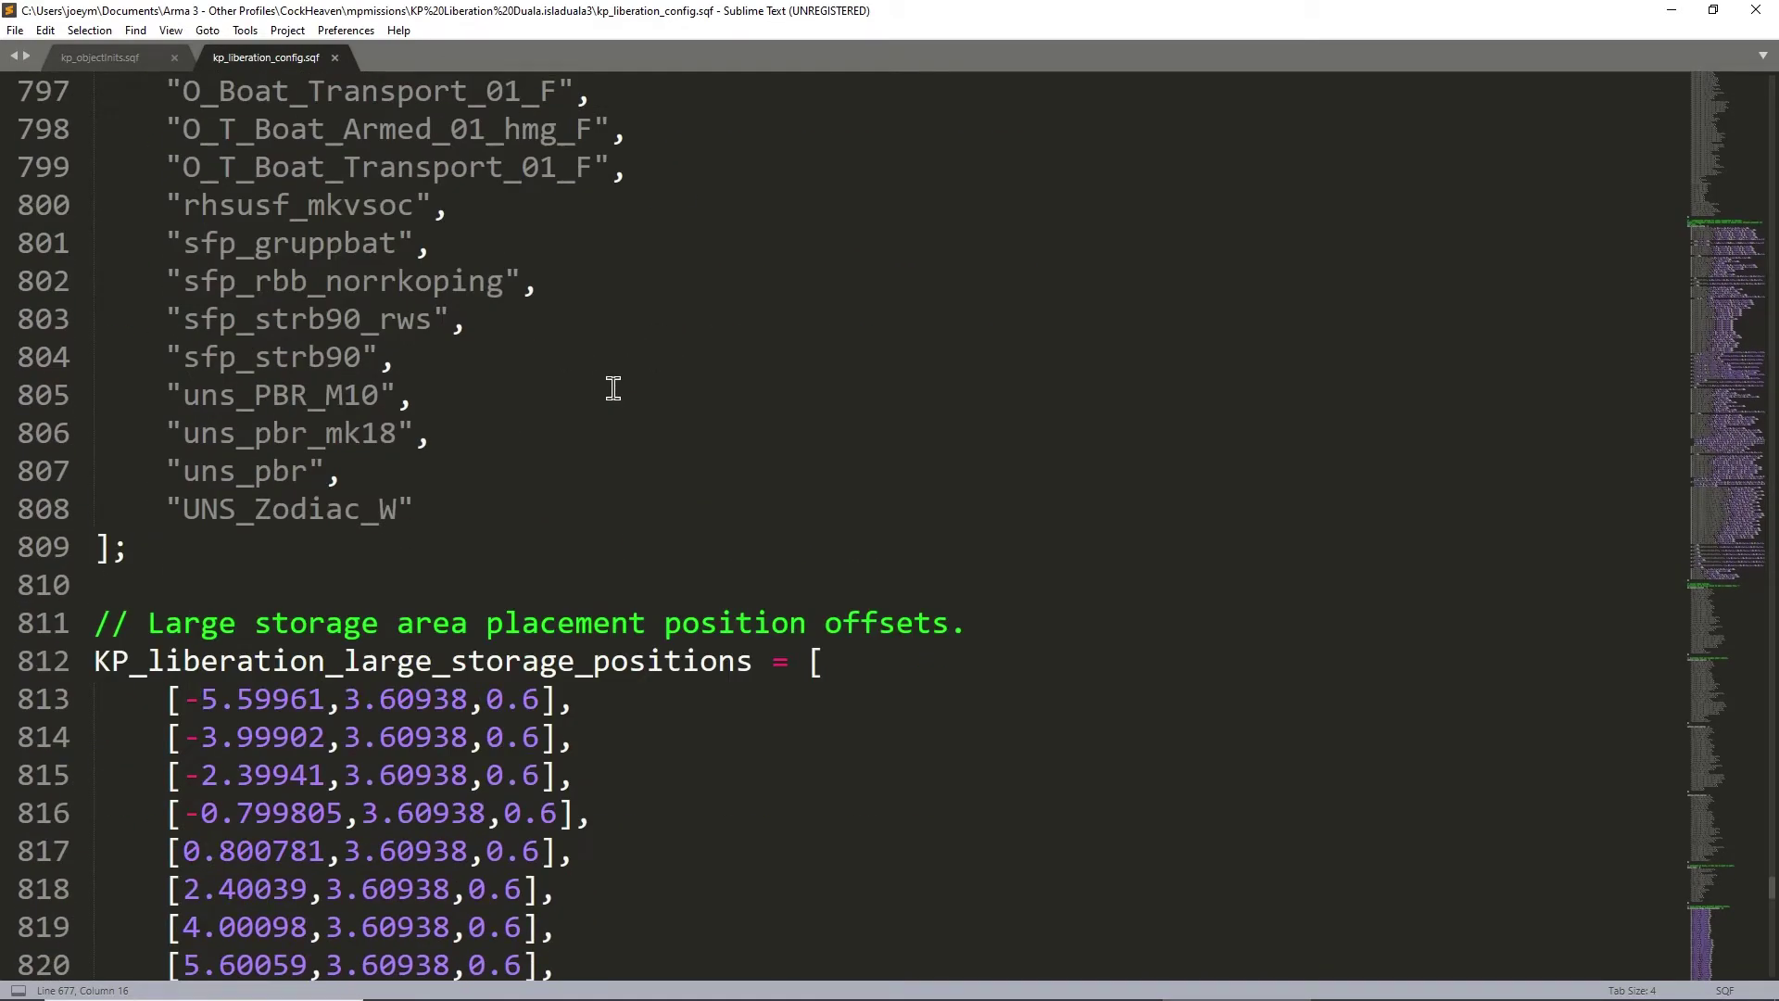
{"action": "scroll", "coordinate": [659, 484], "scroll_direction": "down", "scroll_amount": 20}
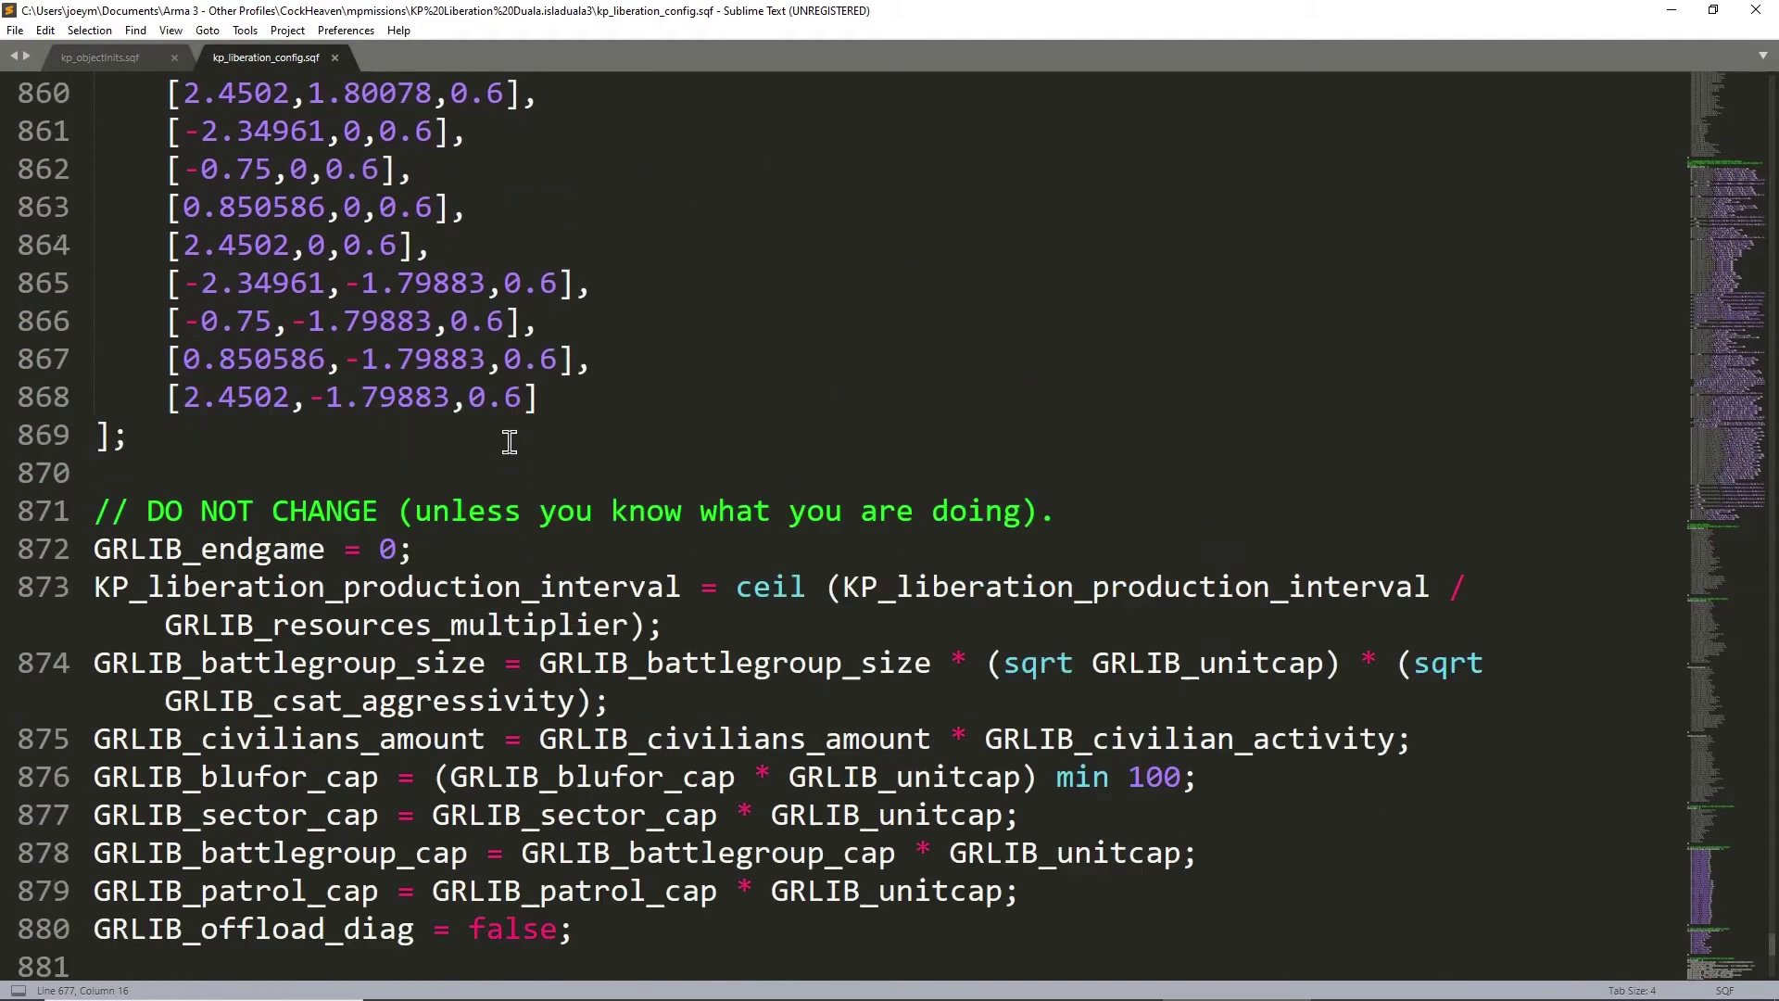
{"action": "scroll", "coordinate": [508, 442], "scroll_direction": "up", "scroll_amount": 4}
{"action": "left_click", "coordinate": [714, 492]}
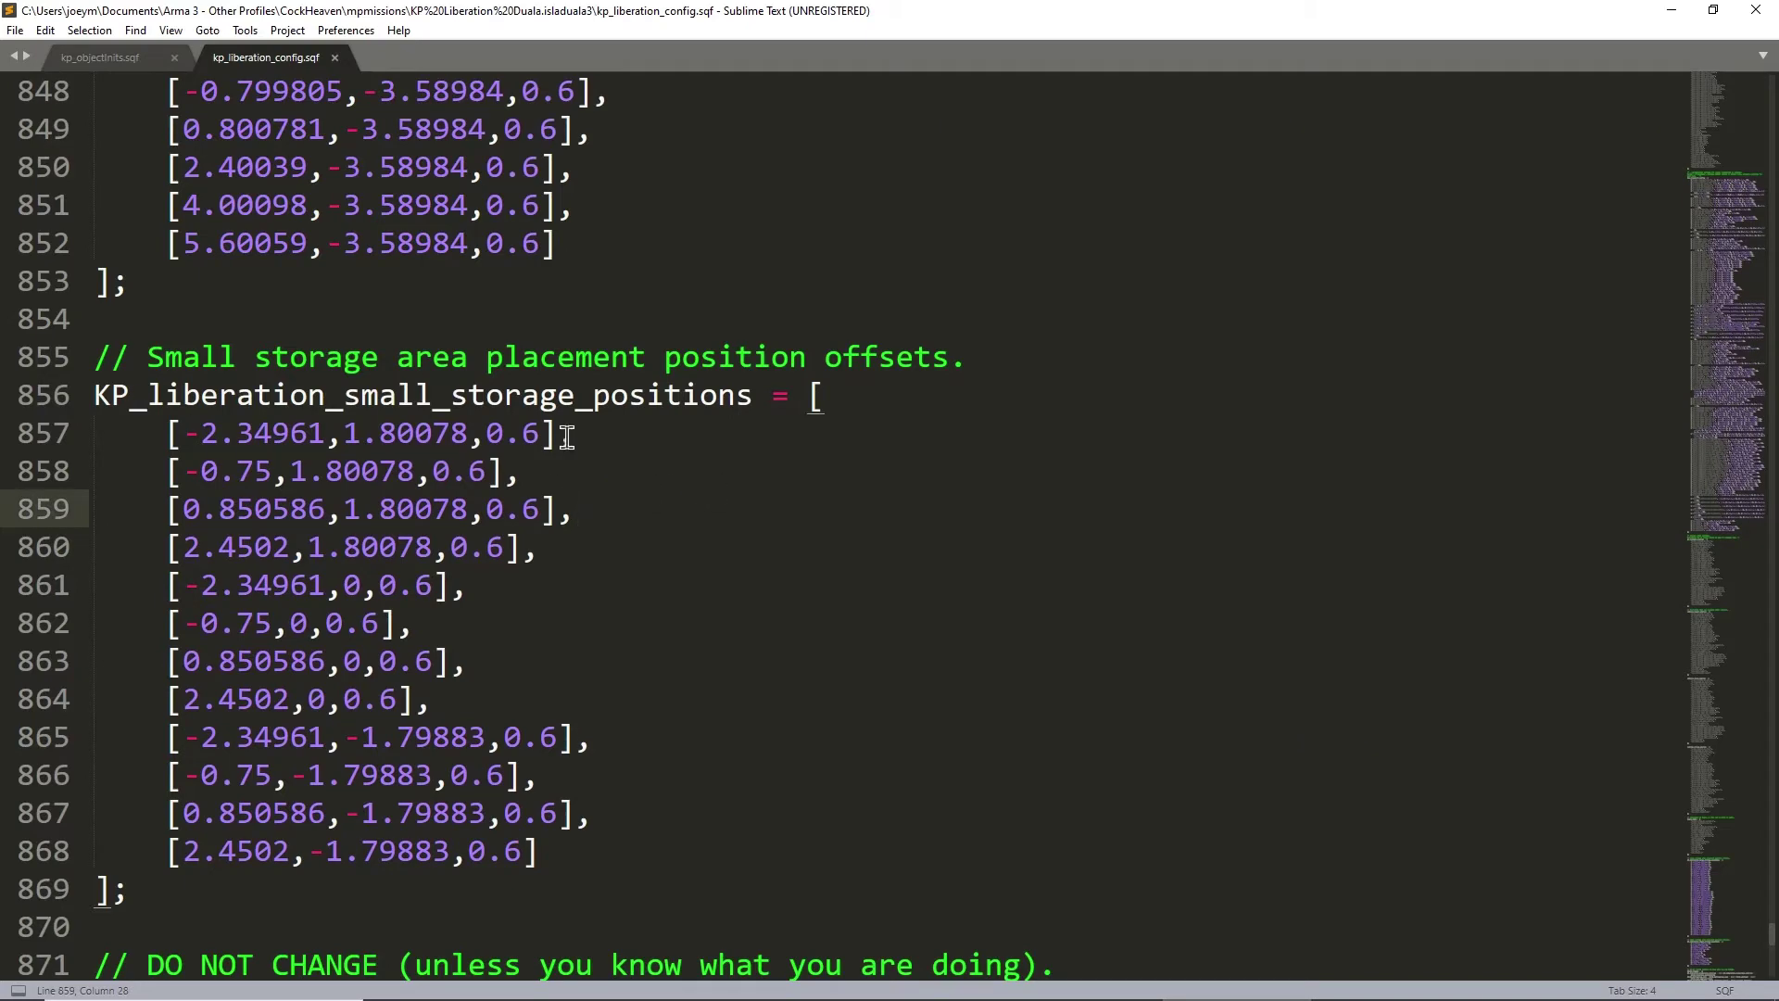
{"action": "scroll", "coordinate": [693, 457], "scroll_direction": "down", "scroll_amount": 5}
{"action": "left_click", "coordinate": [816, 366]}
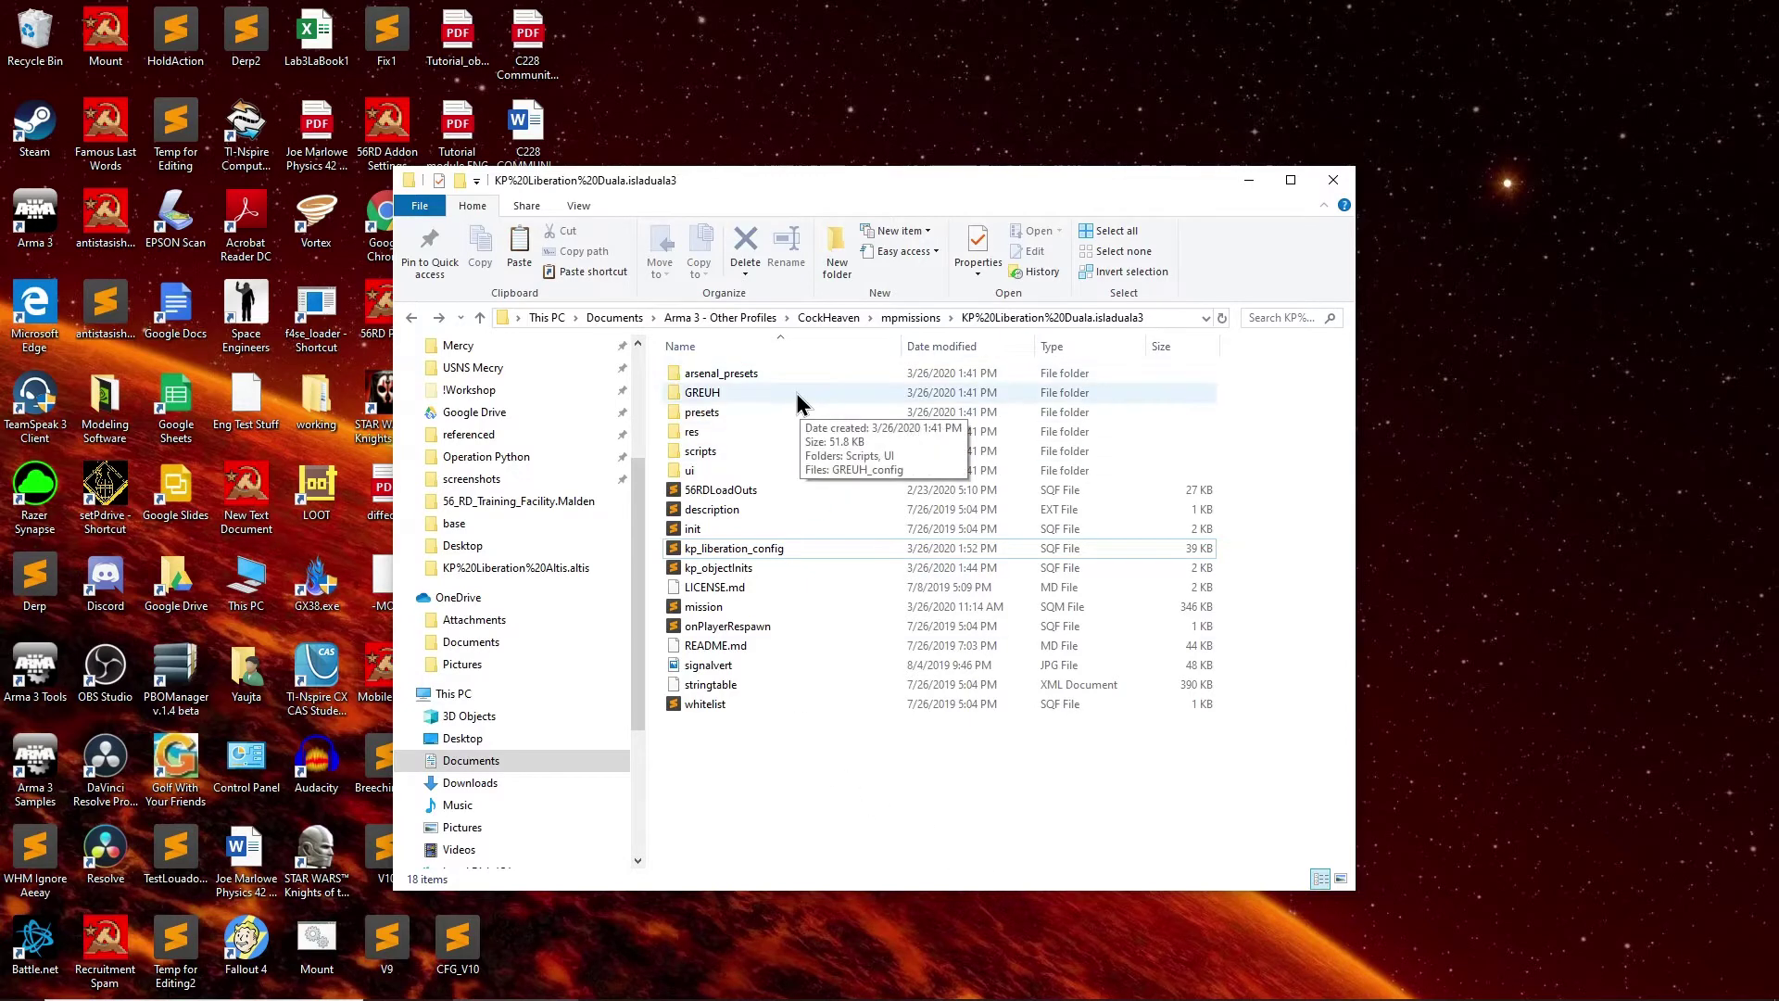
- From the mission folder in File Explorer, open presets/blufor/custom.sqf in Sublime Text and go to its support classnames
{"action": "double_click", "coordinate": [769, 415]}
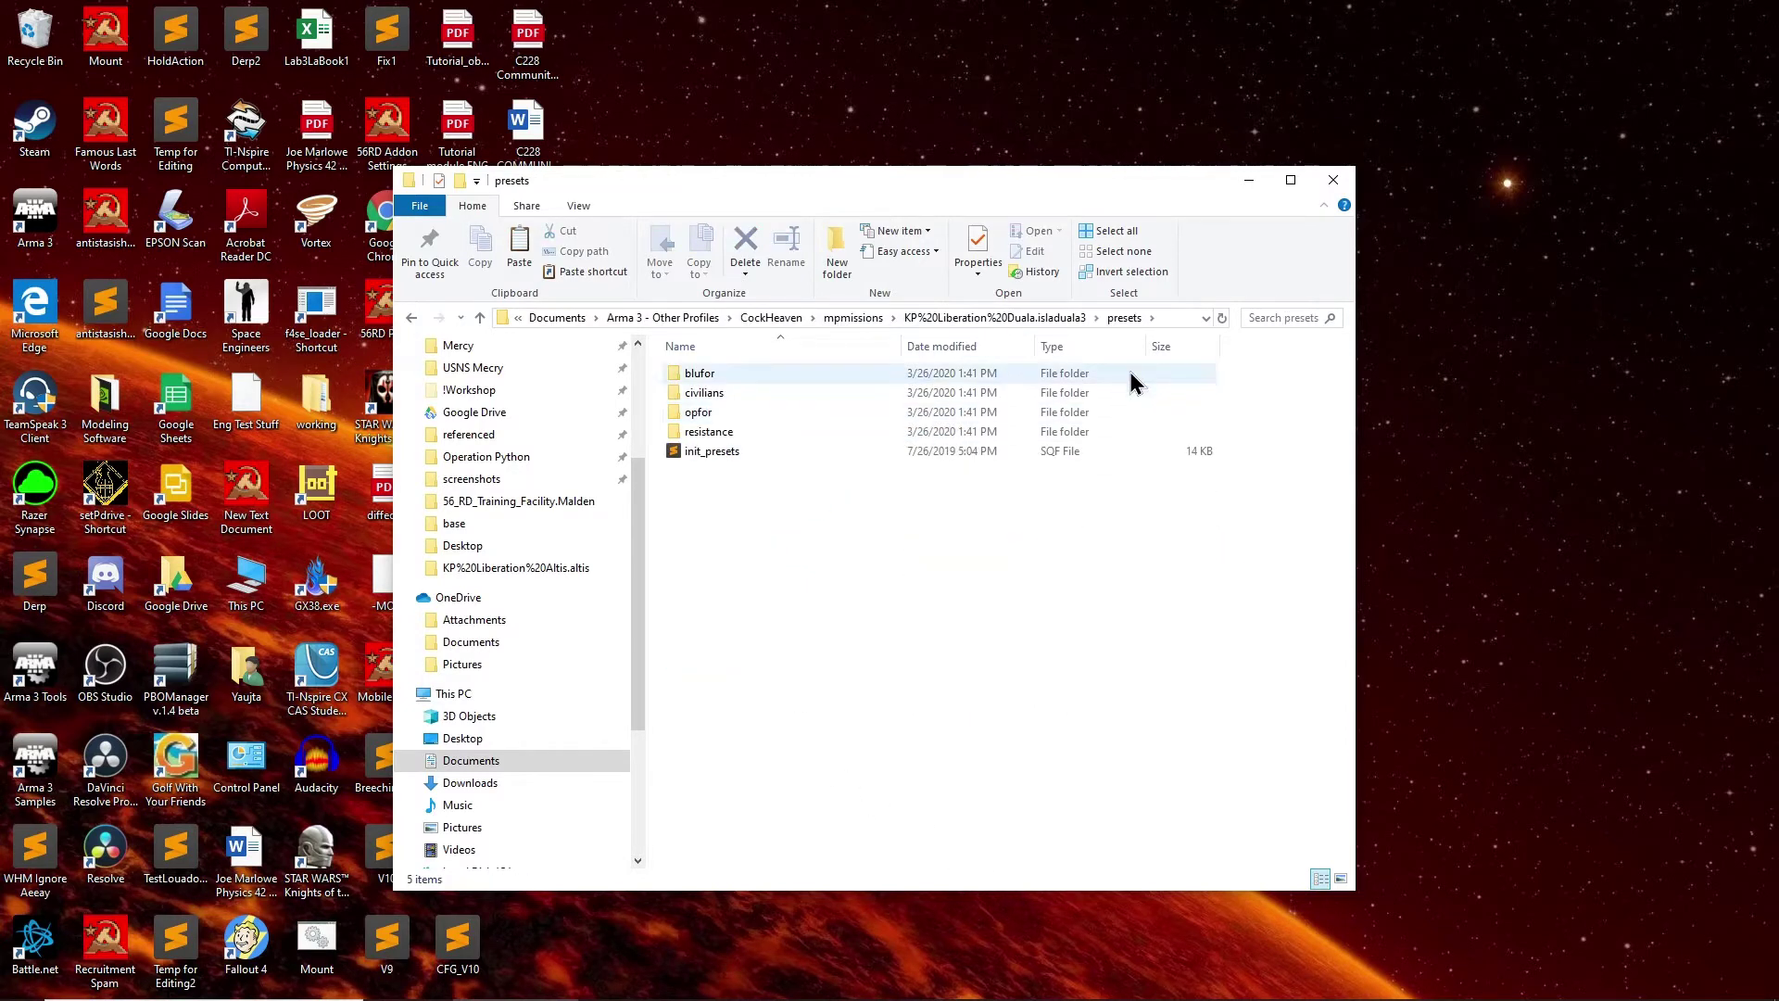
{"action": "double_click", "coordinate": [814, 386]}
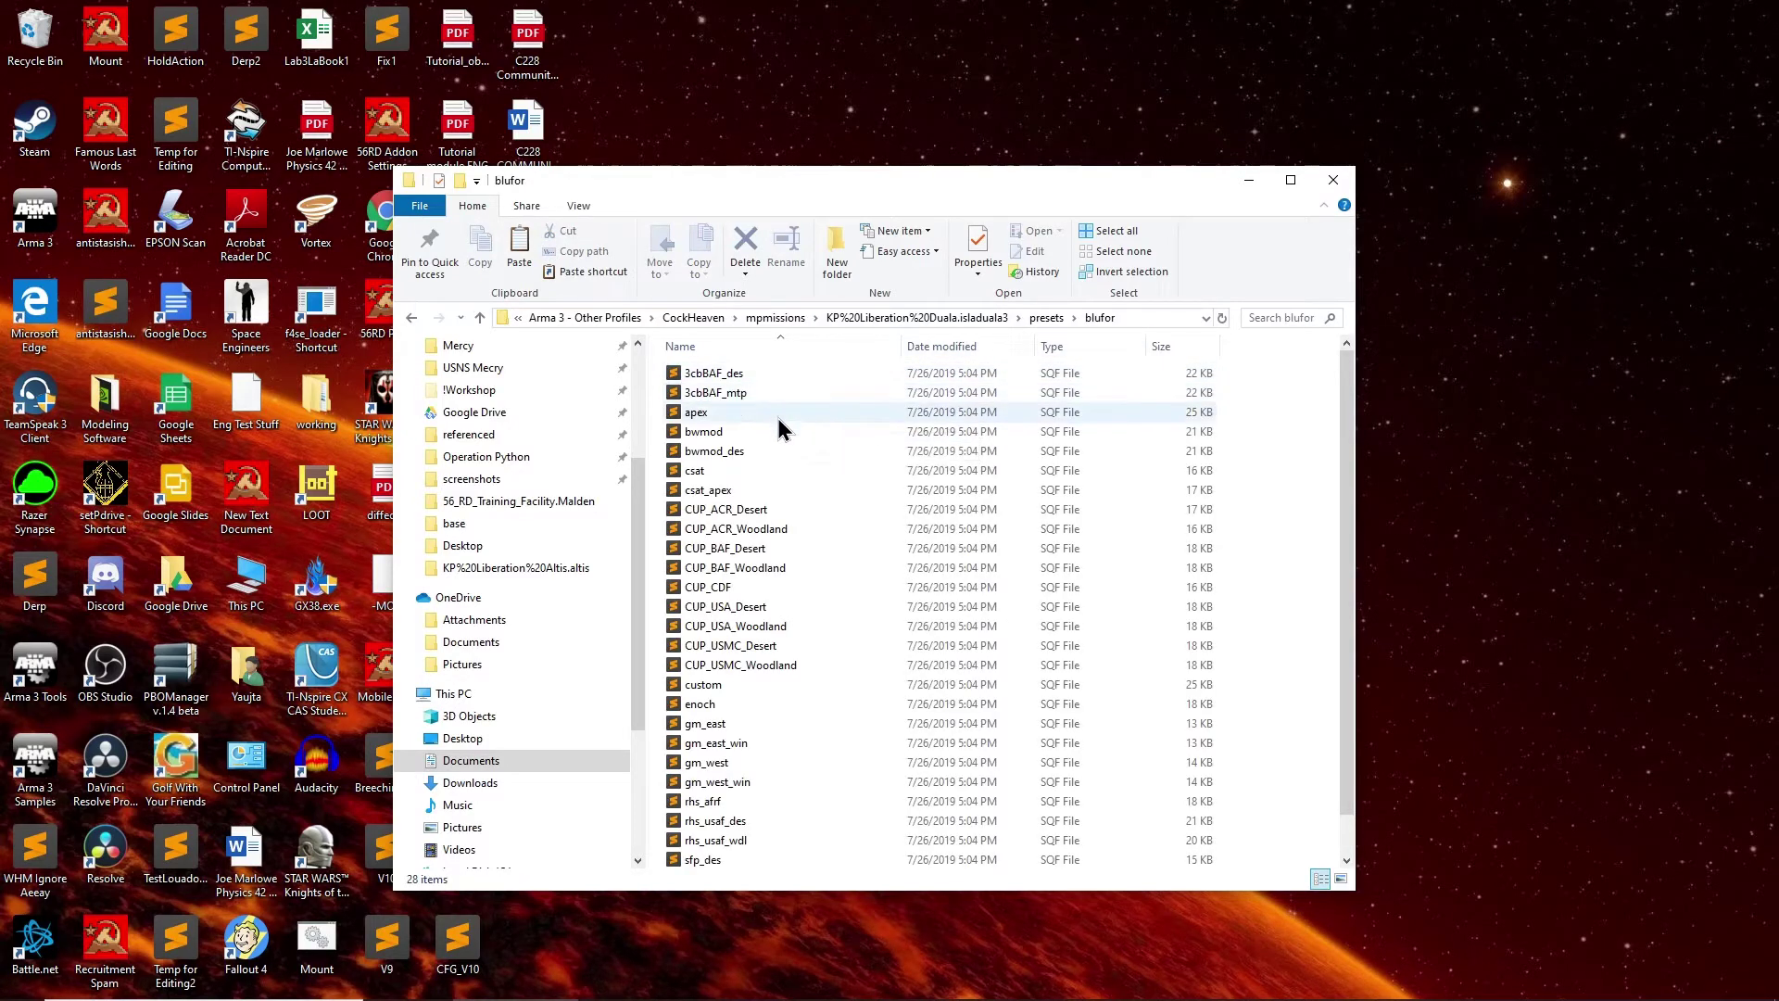
{"action": "double_click", "coordinate": [731, 687]}
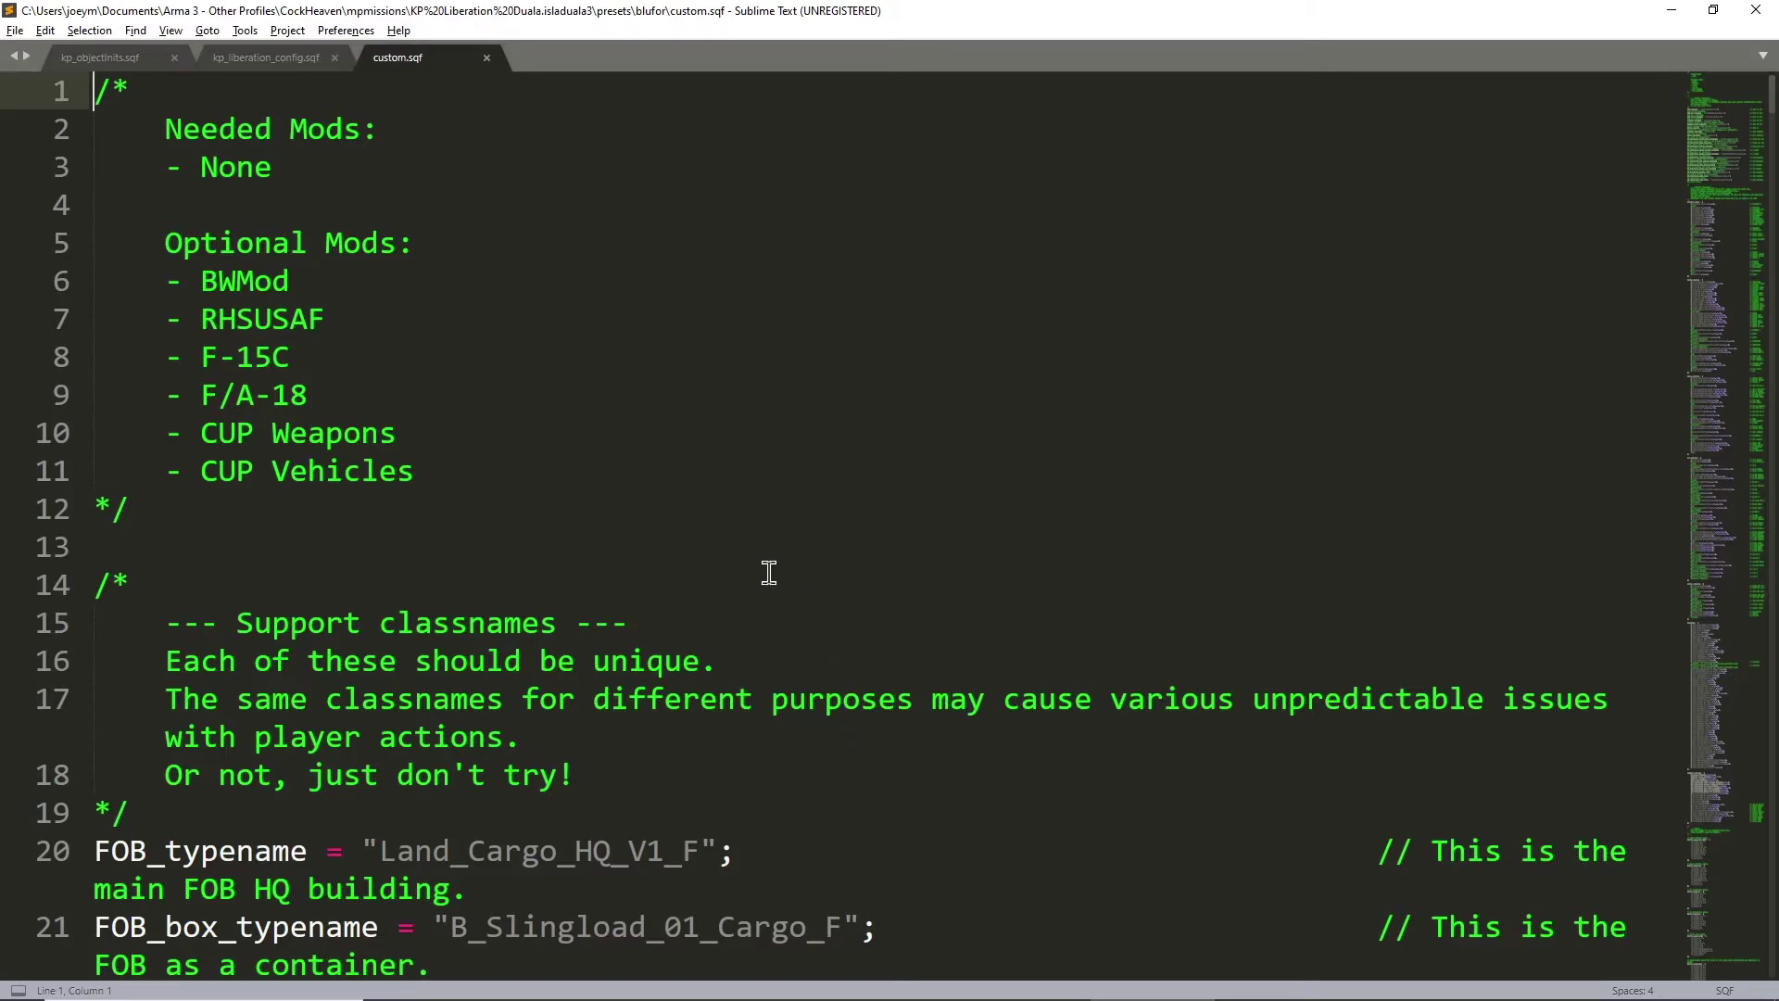
{"action": "scroll", "coordinate": [801, 577], "scroll_direction": "down", "scroll_amount": 2}
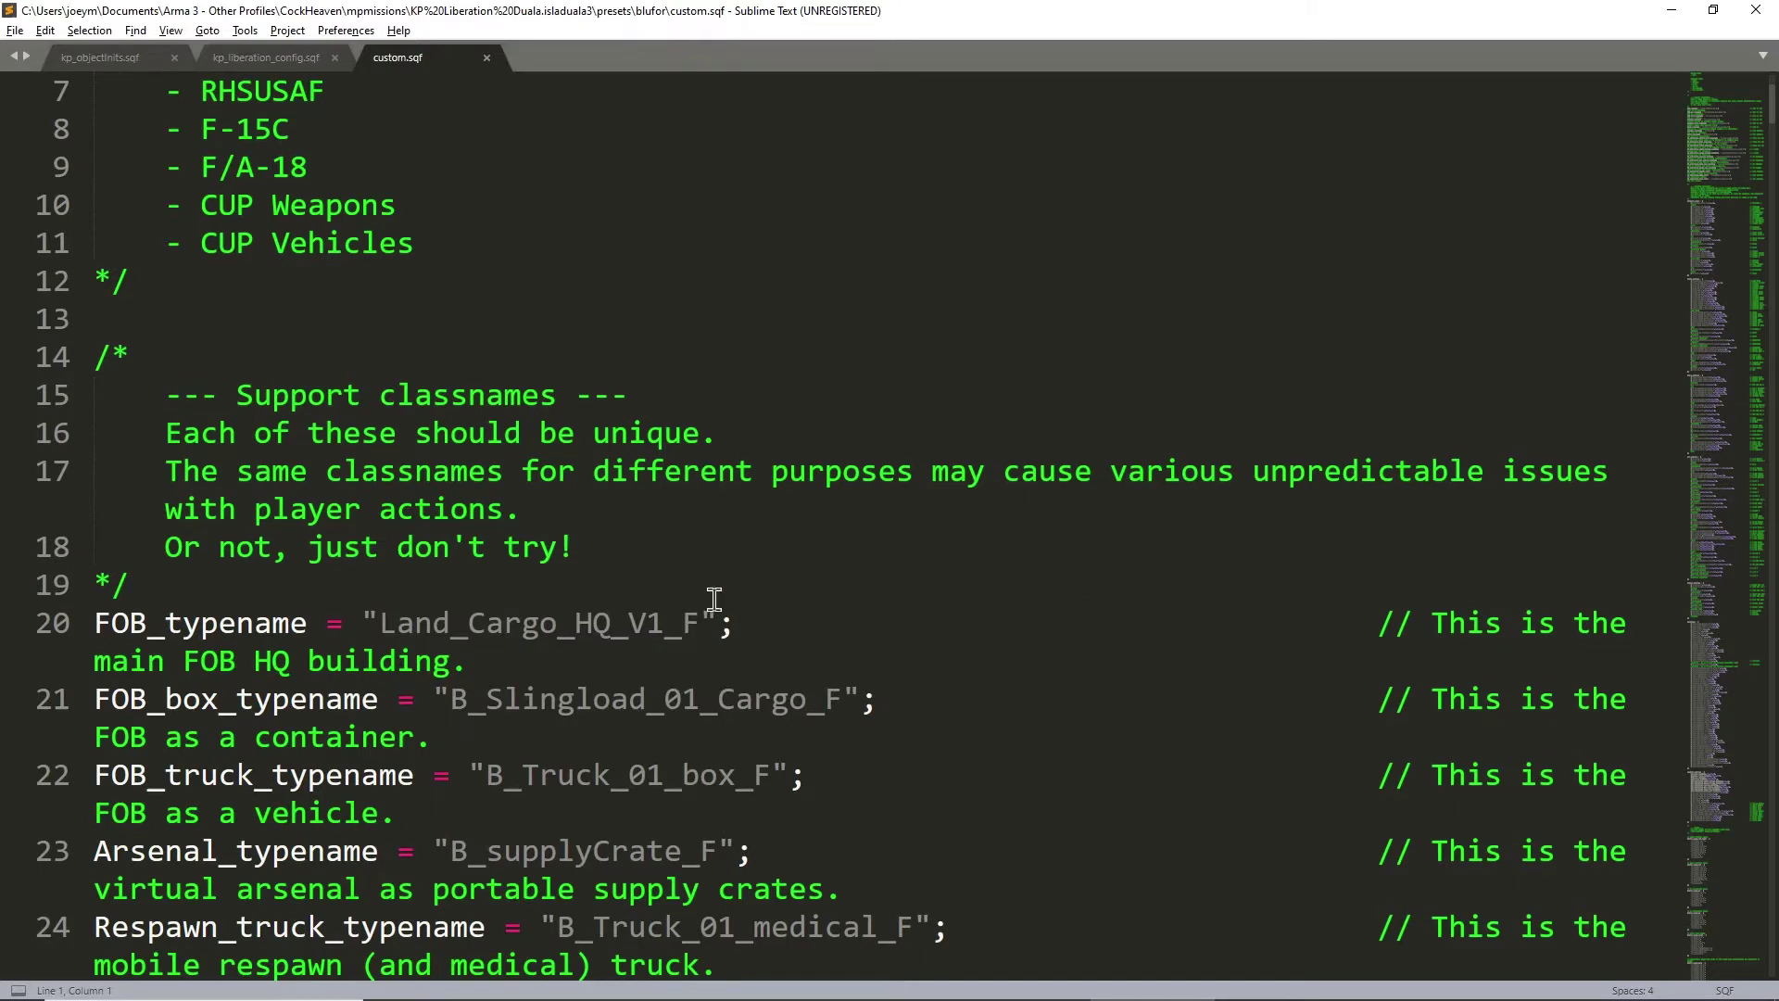
- Minimize the File Explorer window and return to the support classnames in custom.sqf
{"action": "scroll", "coordinate": [714, 600], "scroll_direction": "down", "scroll_amount": 3}
{"action": "key", "text": "alt+Tab"}
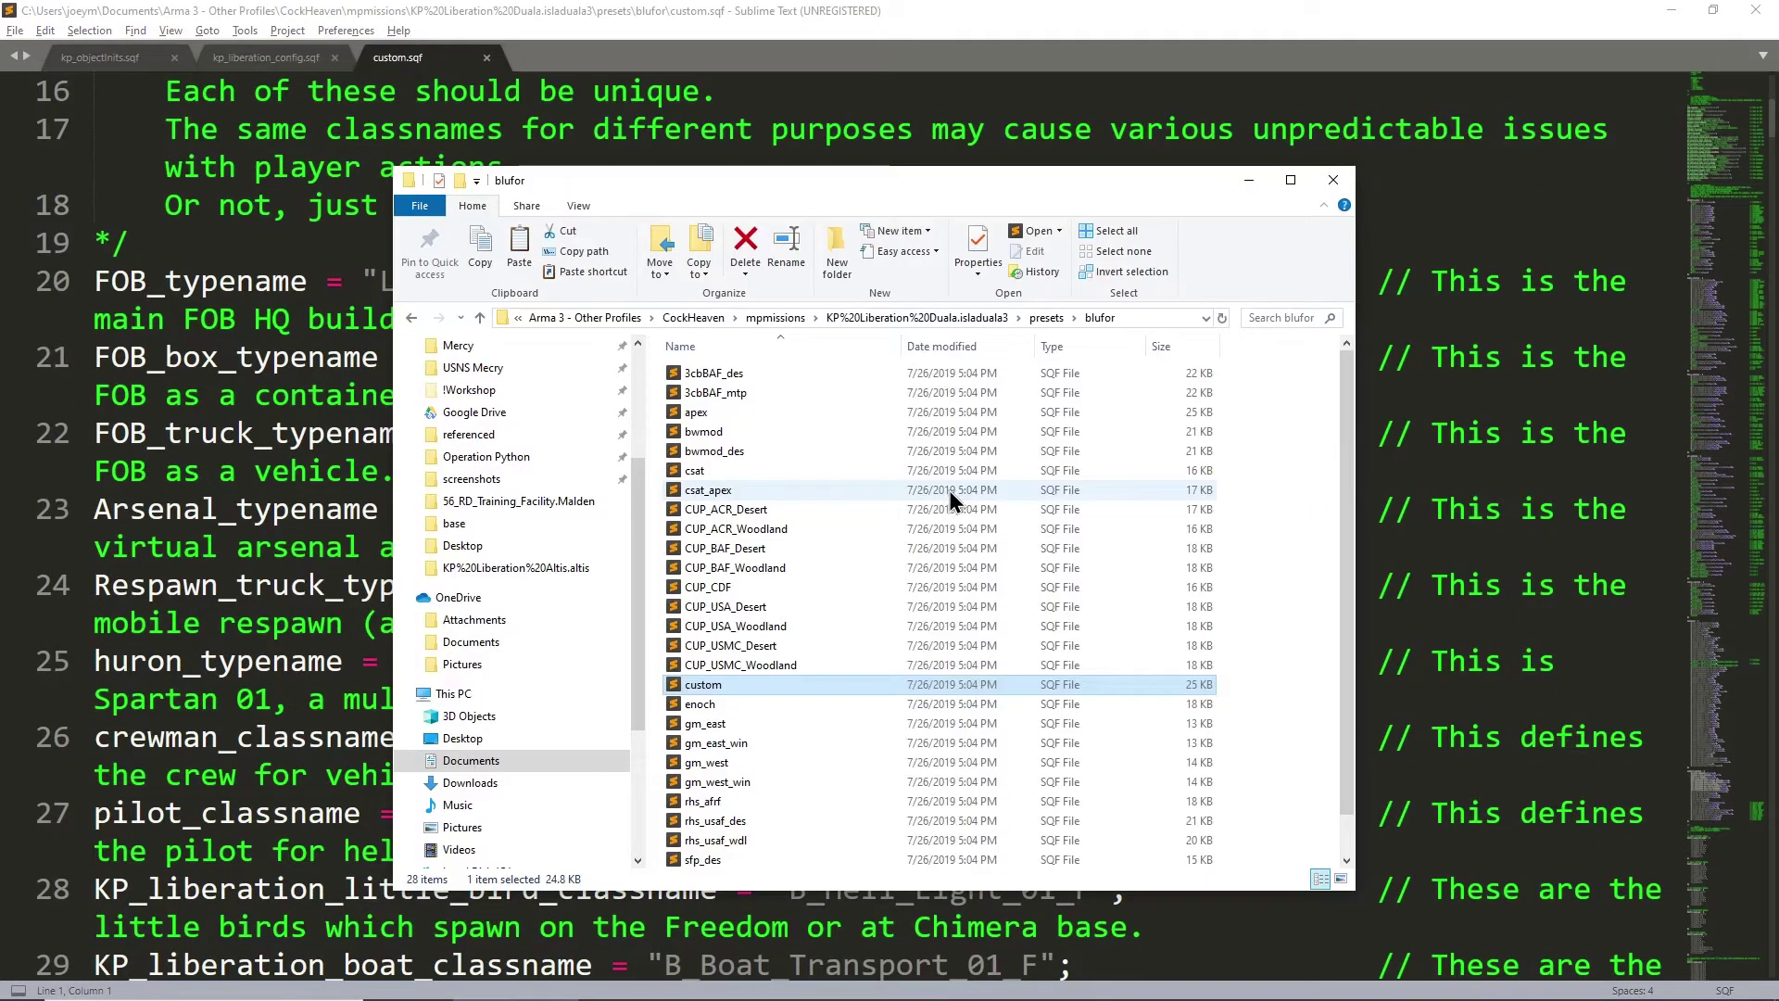
{"action": "left_click", "coordinate": [1248, 179]}
{"action": "left_click", "coordinate": [837, 408]}
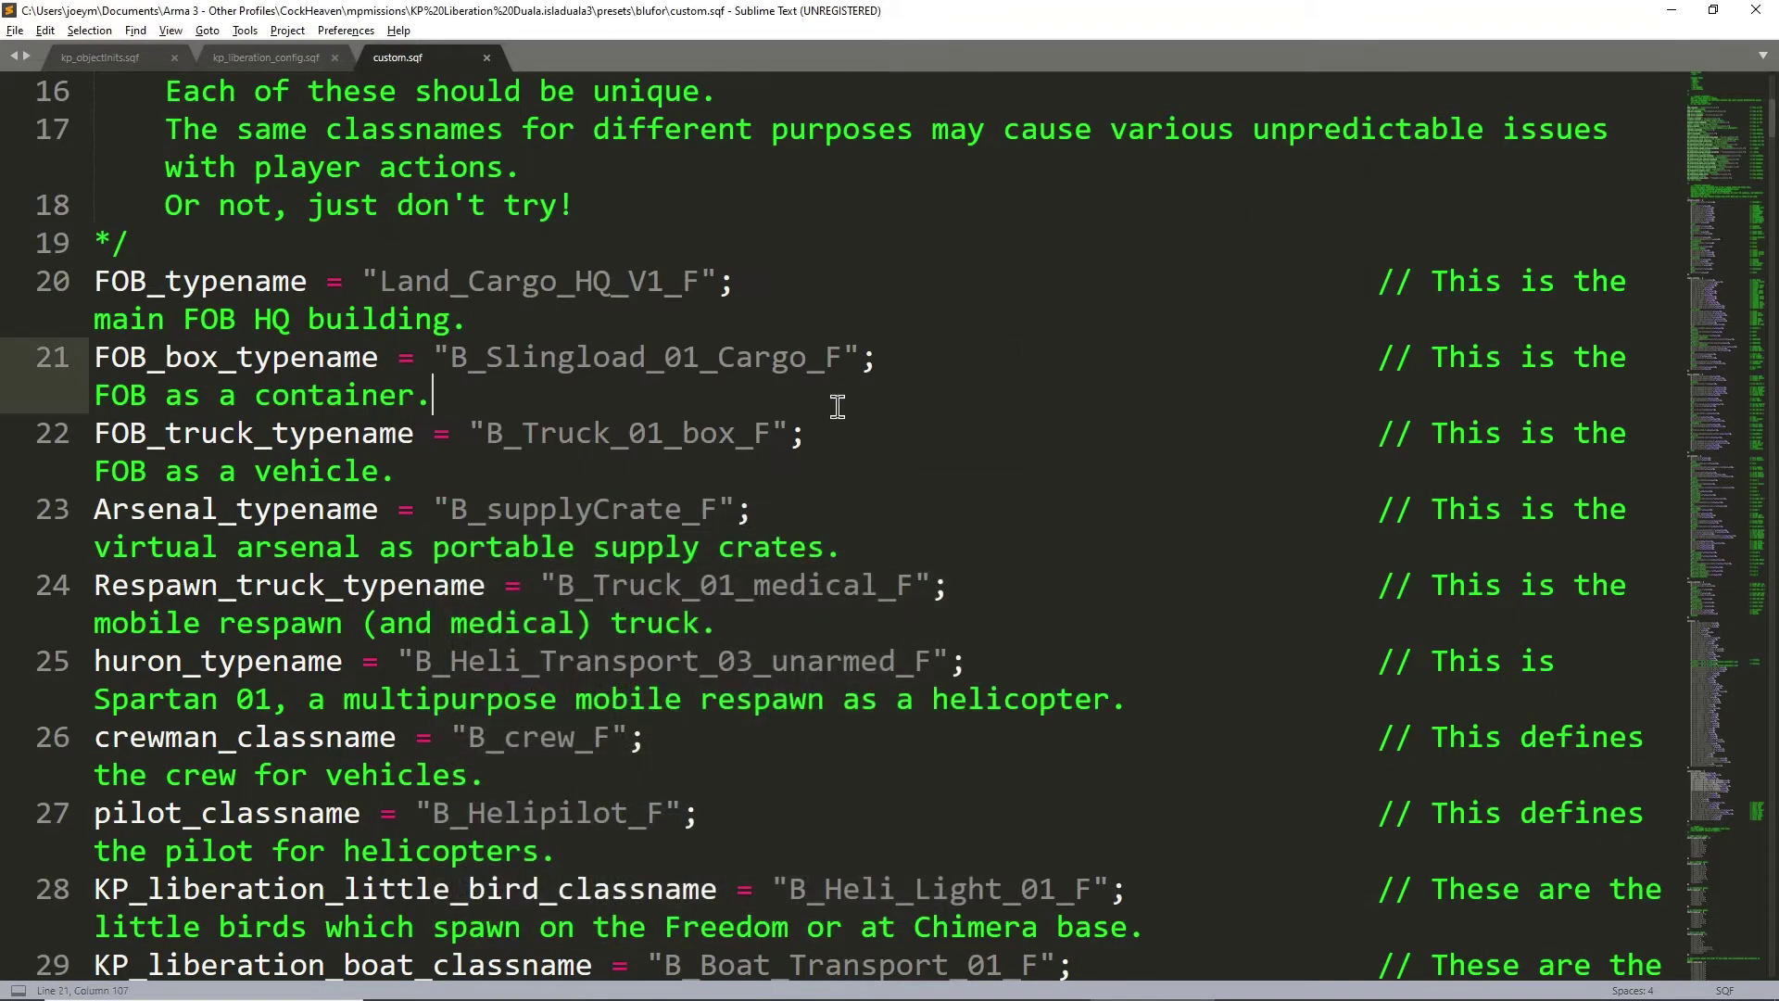
- Switch to the Arma 3 Eden Editor, look around the empty terrain and collapse the 2035 NATO faction
{"action": "key", "text": "alt+Tab"}
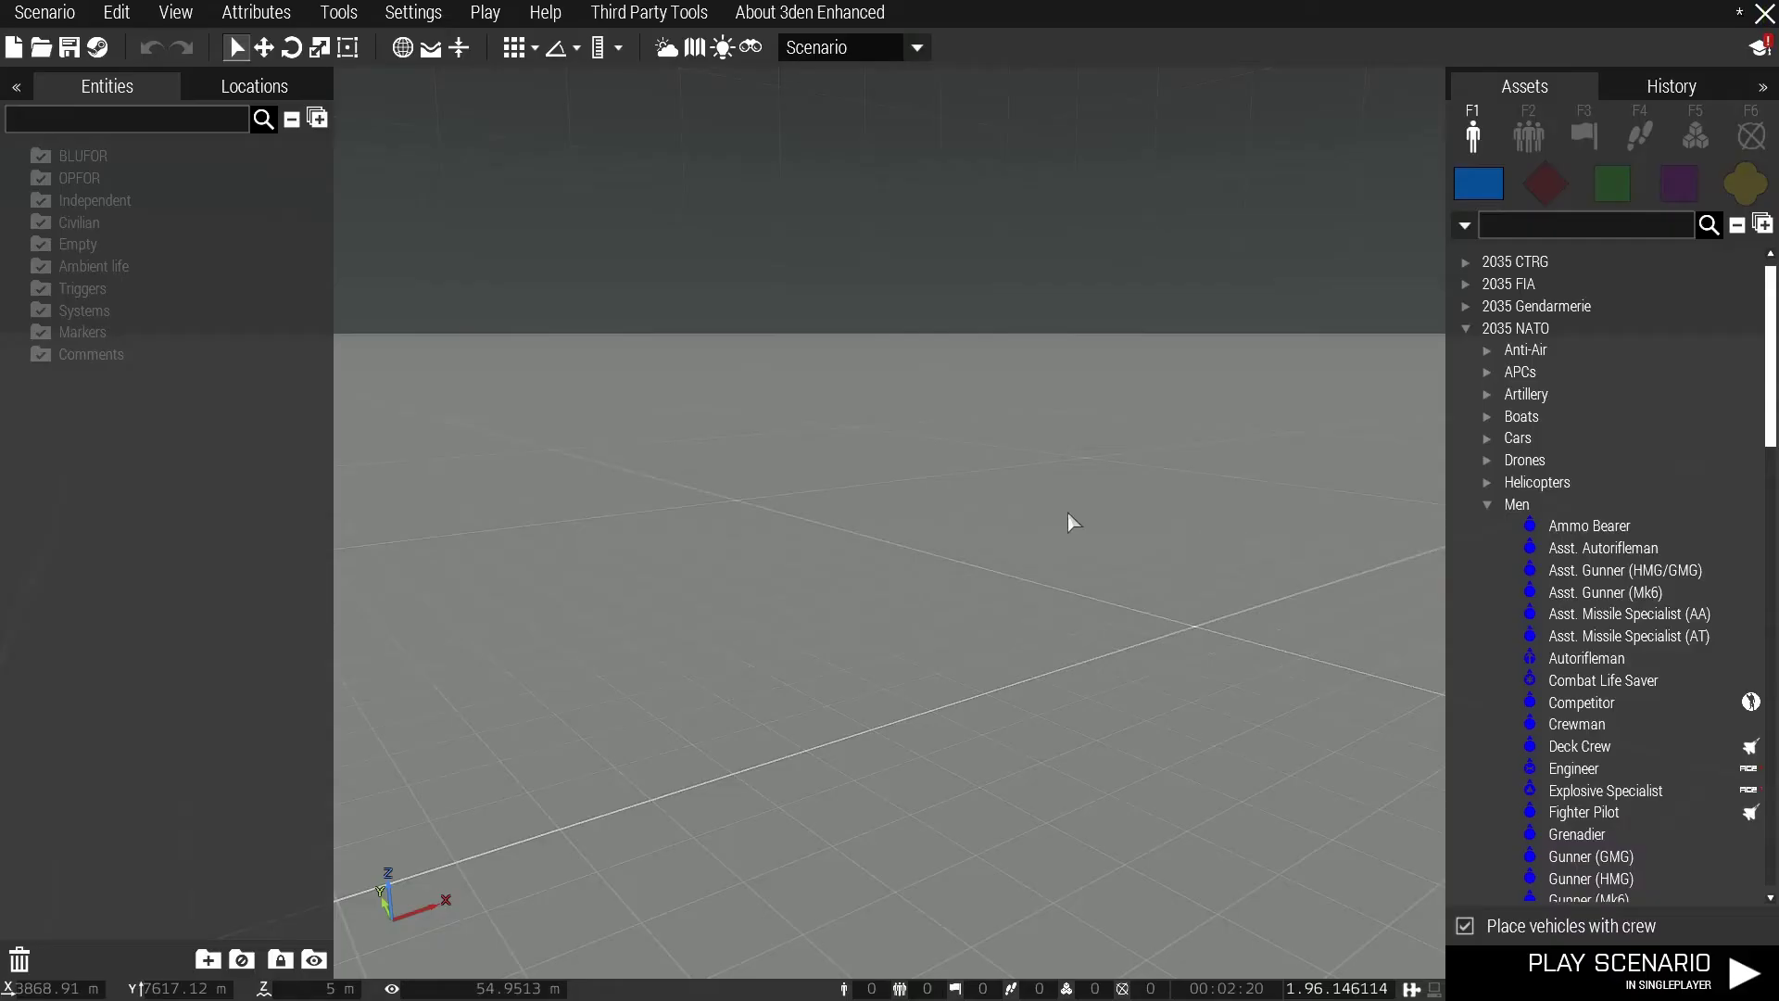
{"action": "right_click_drag", "start_coordinate": [671, 294], "coordinate": [813, 403]}
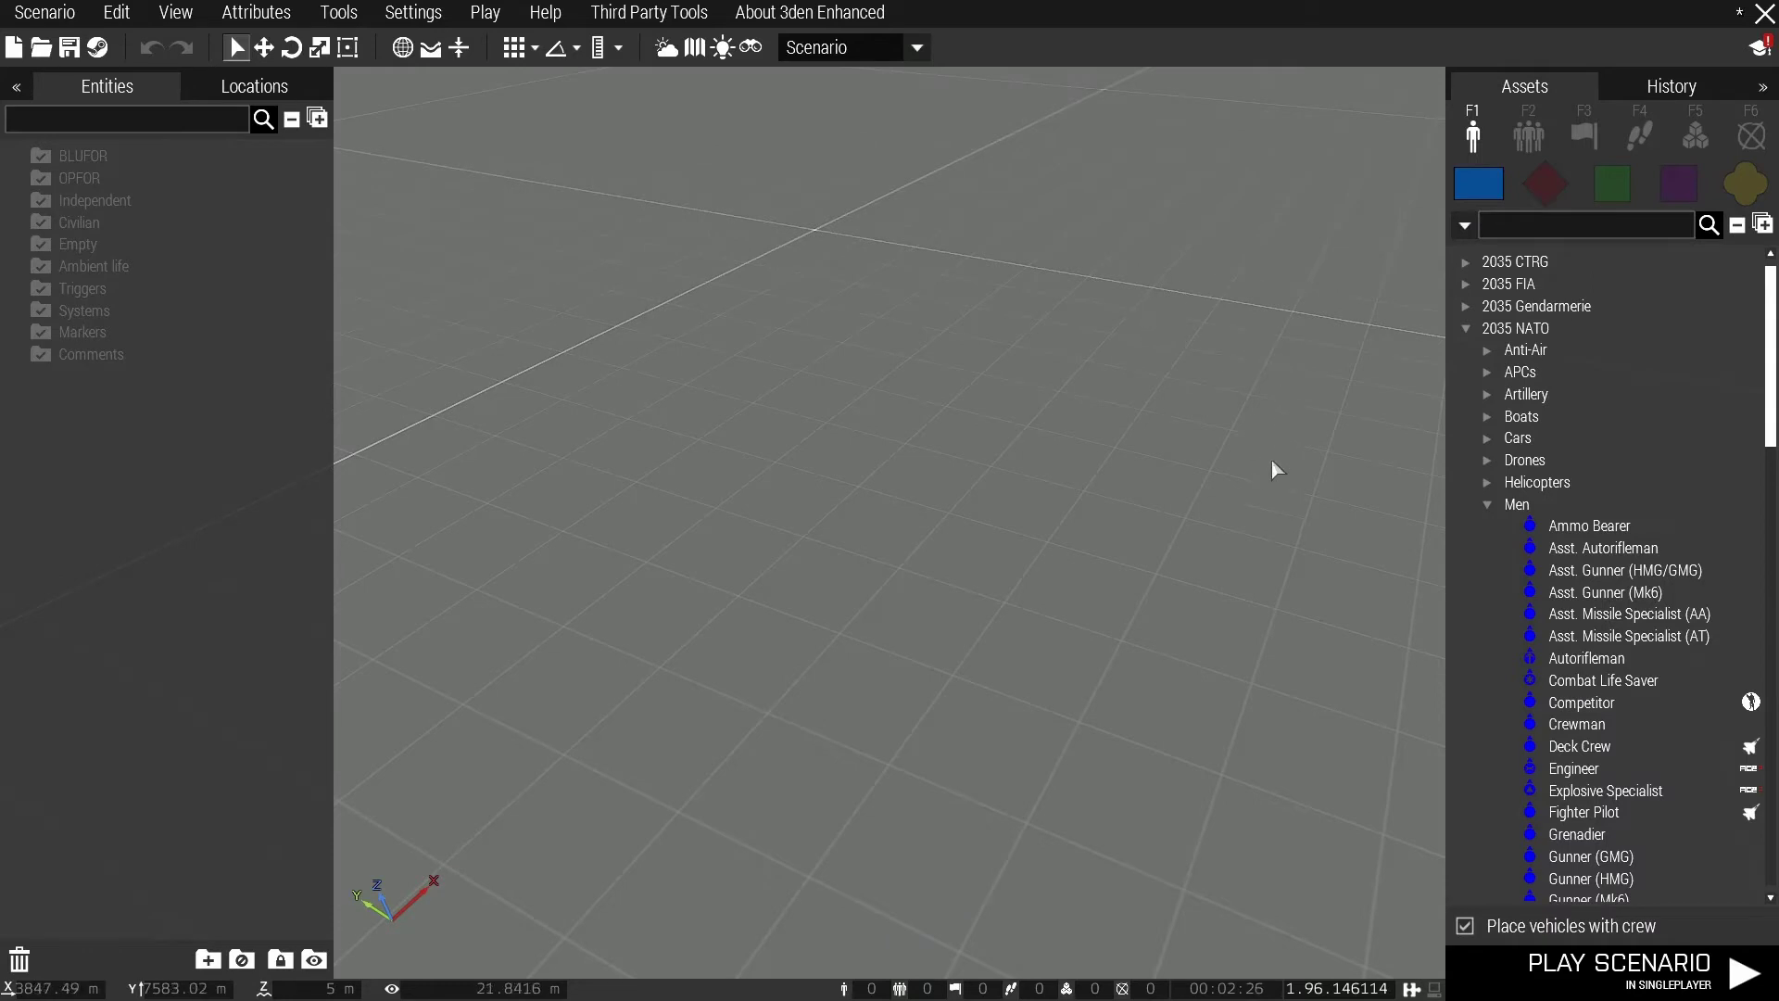
{"action": "left_click", "coordinate": [1469, 328]}
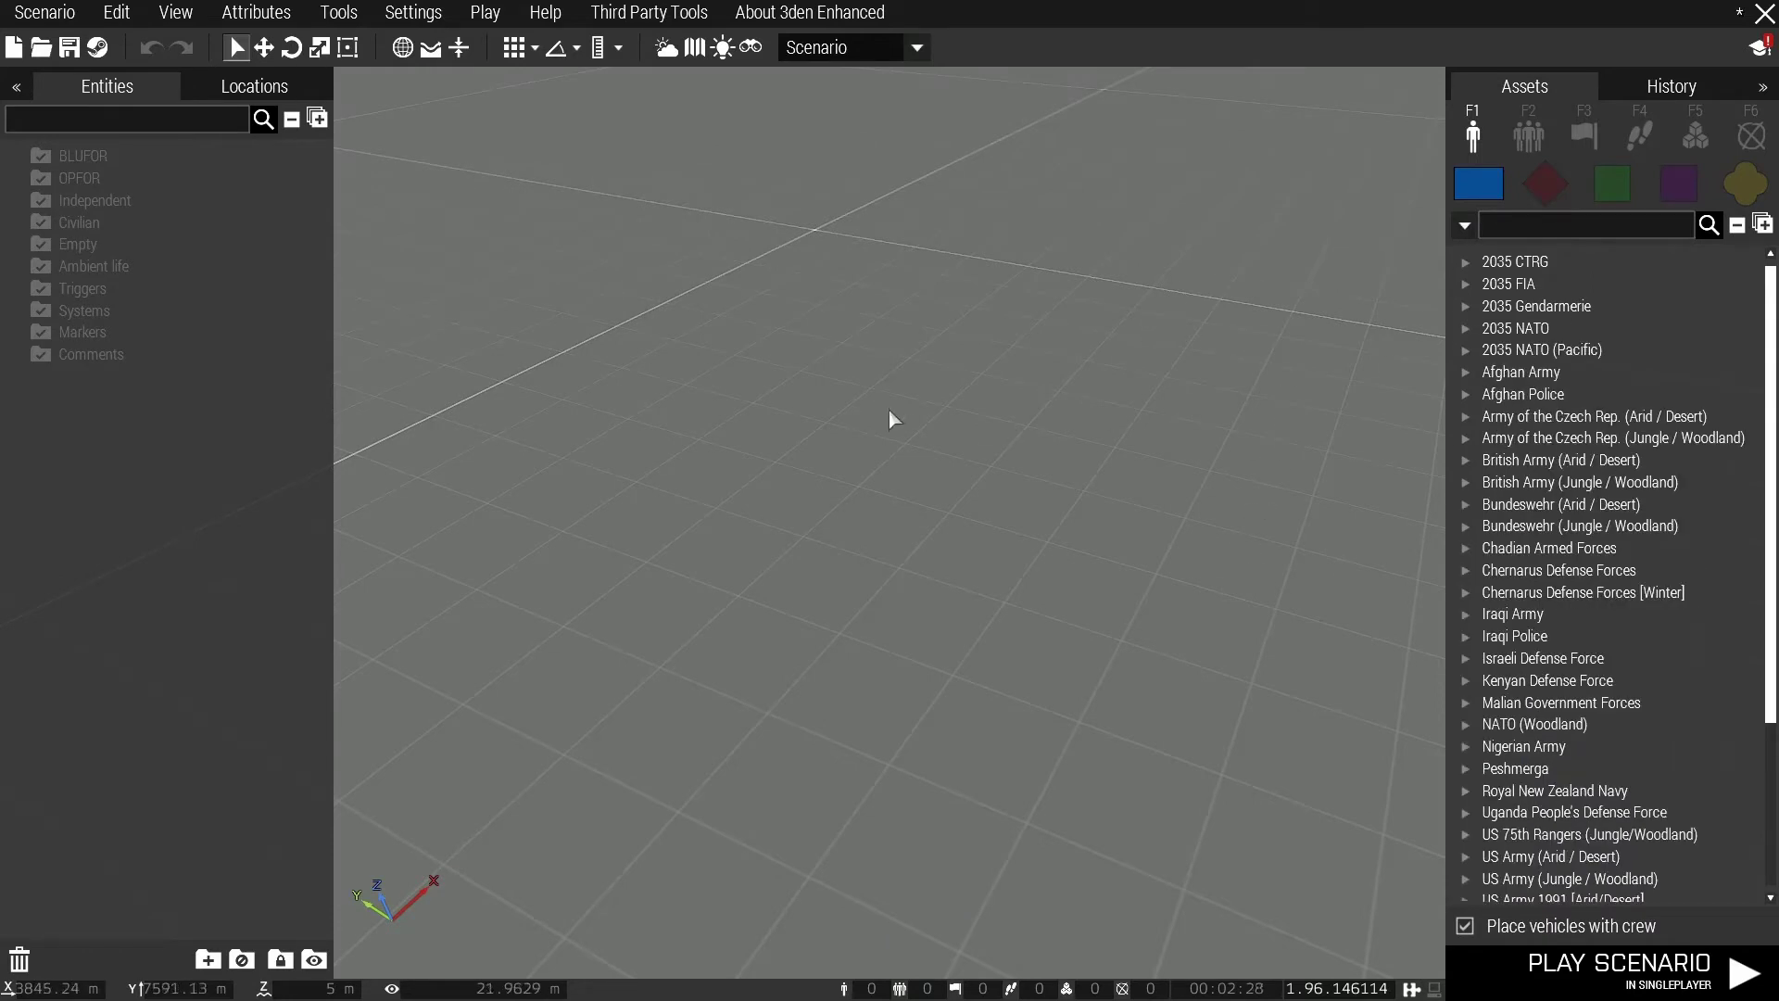
- Return to custom.sqf in Sublime Text and examine the FOB_typename line for the main FOB HQ building
{"action": "key", "text": "alt+Tab"}
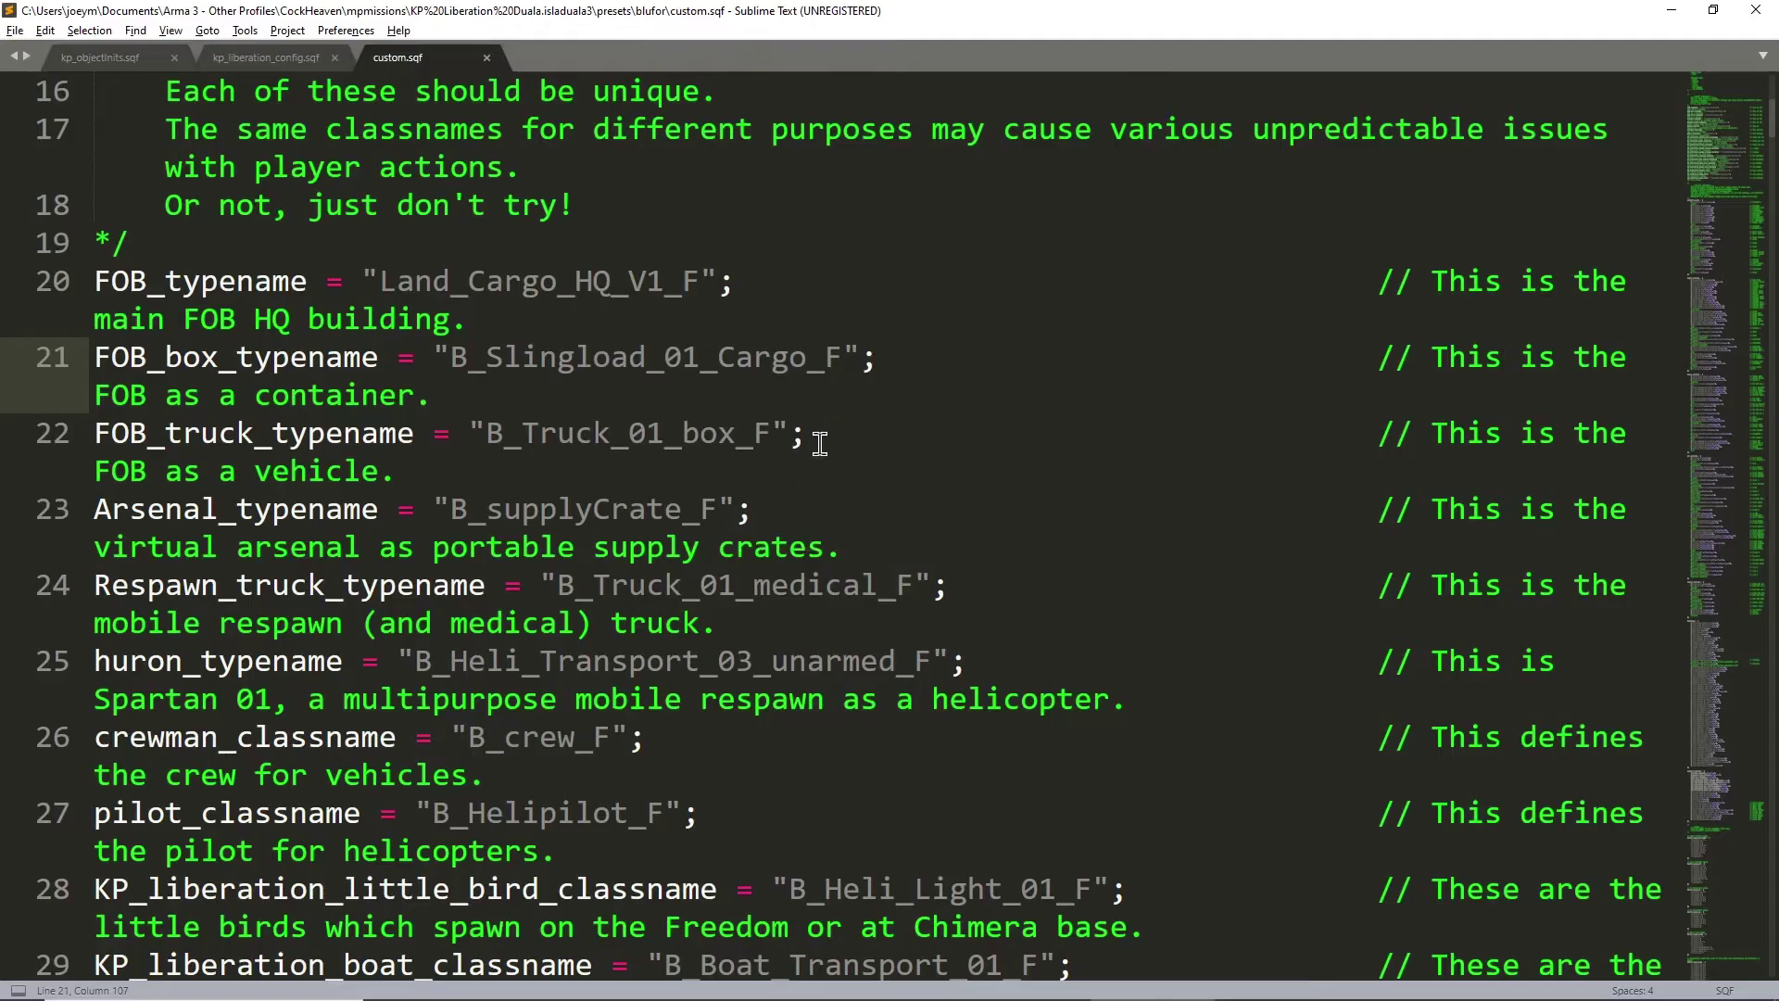
{"action": "left_click", "coordinate": [667, 278]}
{"action": "left_click", "coordinate": [615, 278]}
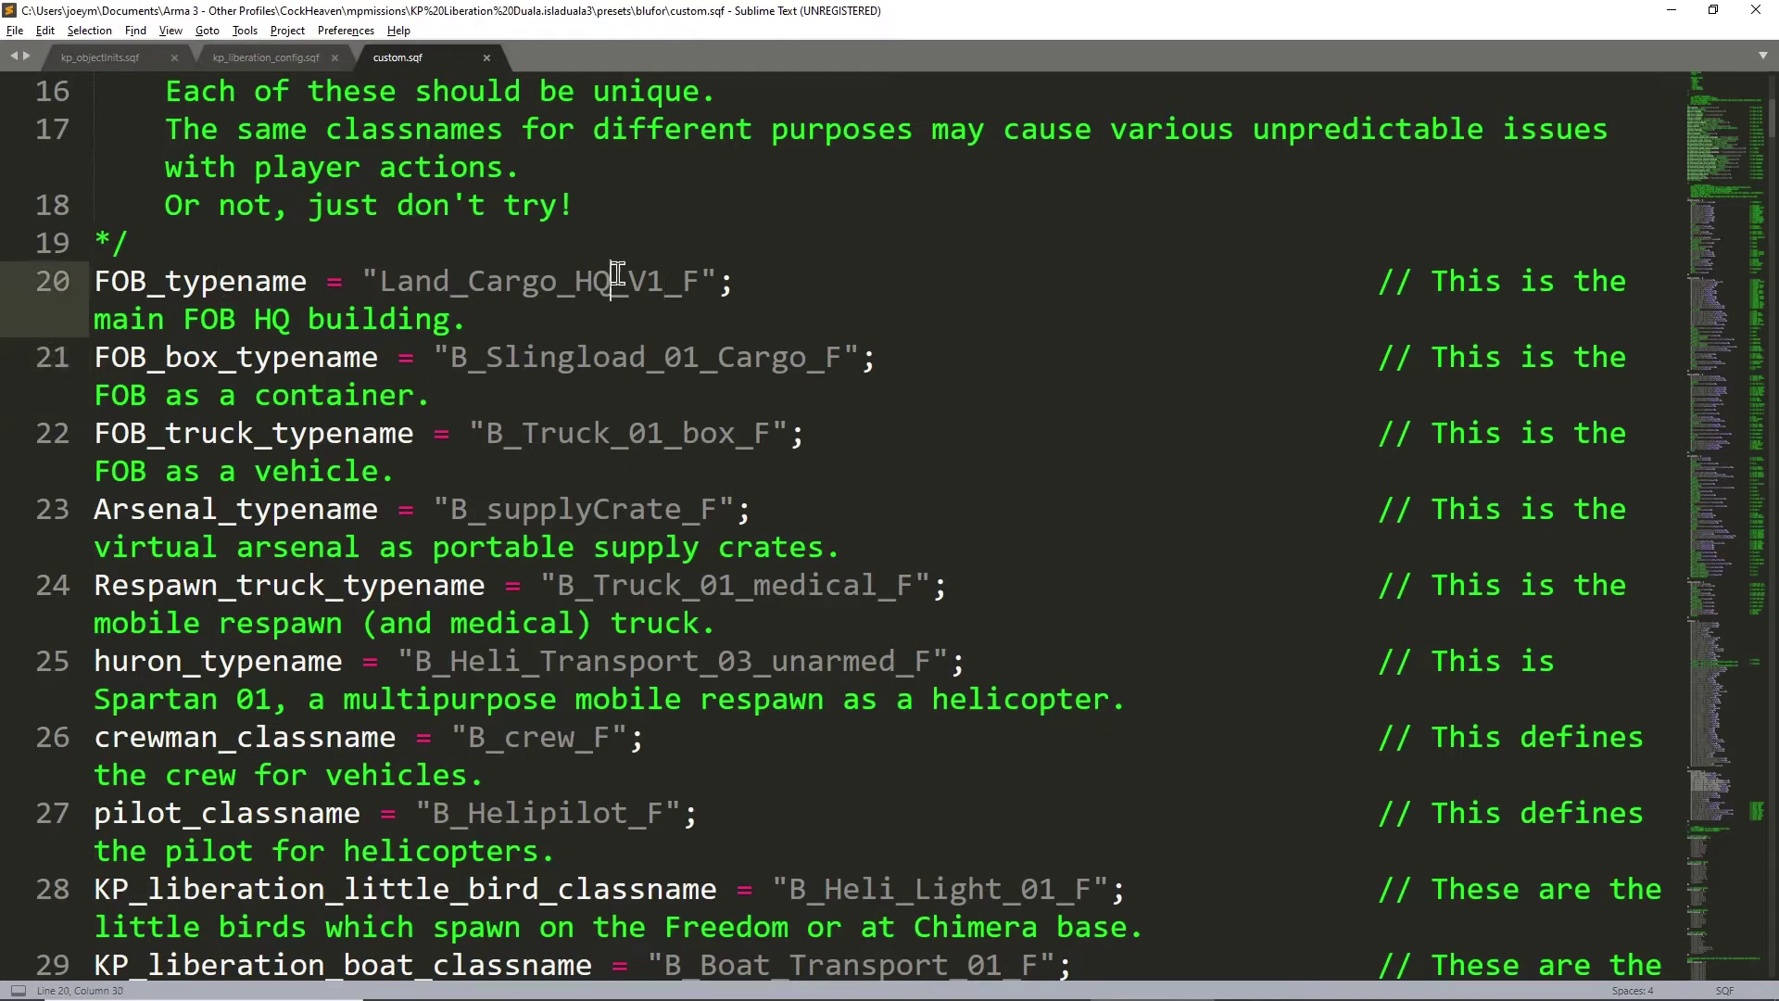
{"action": "left_click", "coordinate": [1488, 281]}
{"action": "left_click", "coordinate": [478, 283]}
- In the Eden Editor, search the empty object assets for "Head" and clear the search again
{"action": "key", "text": "alt+Tab"}
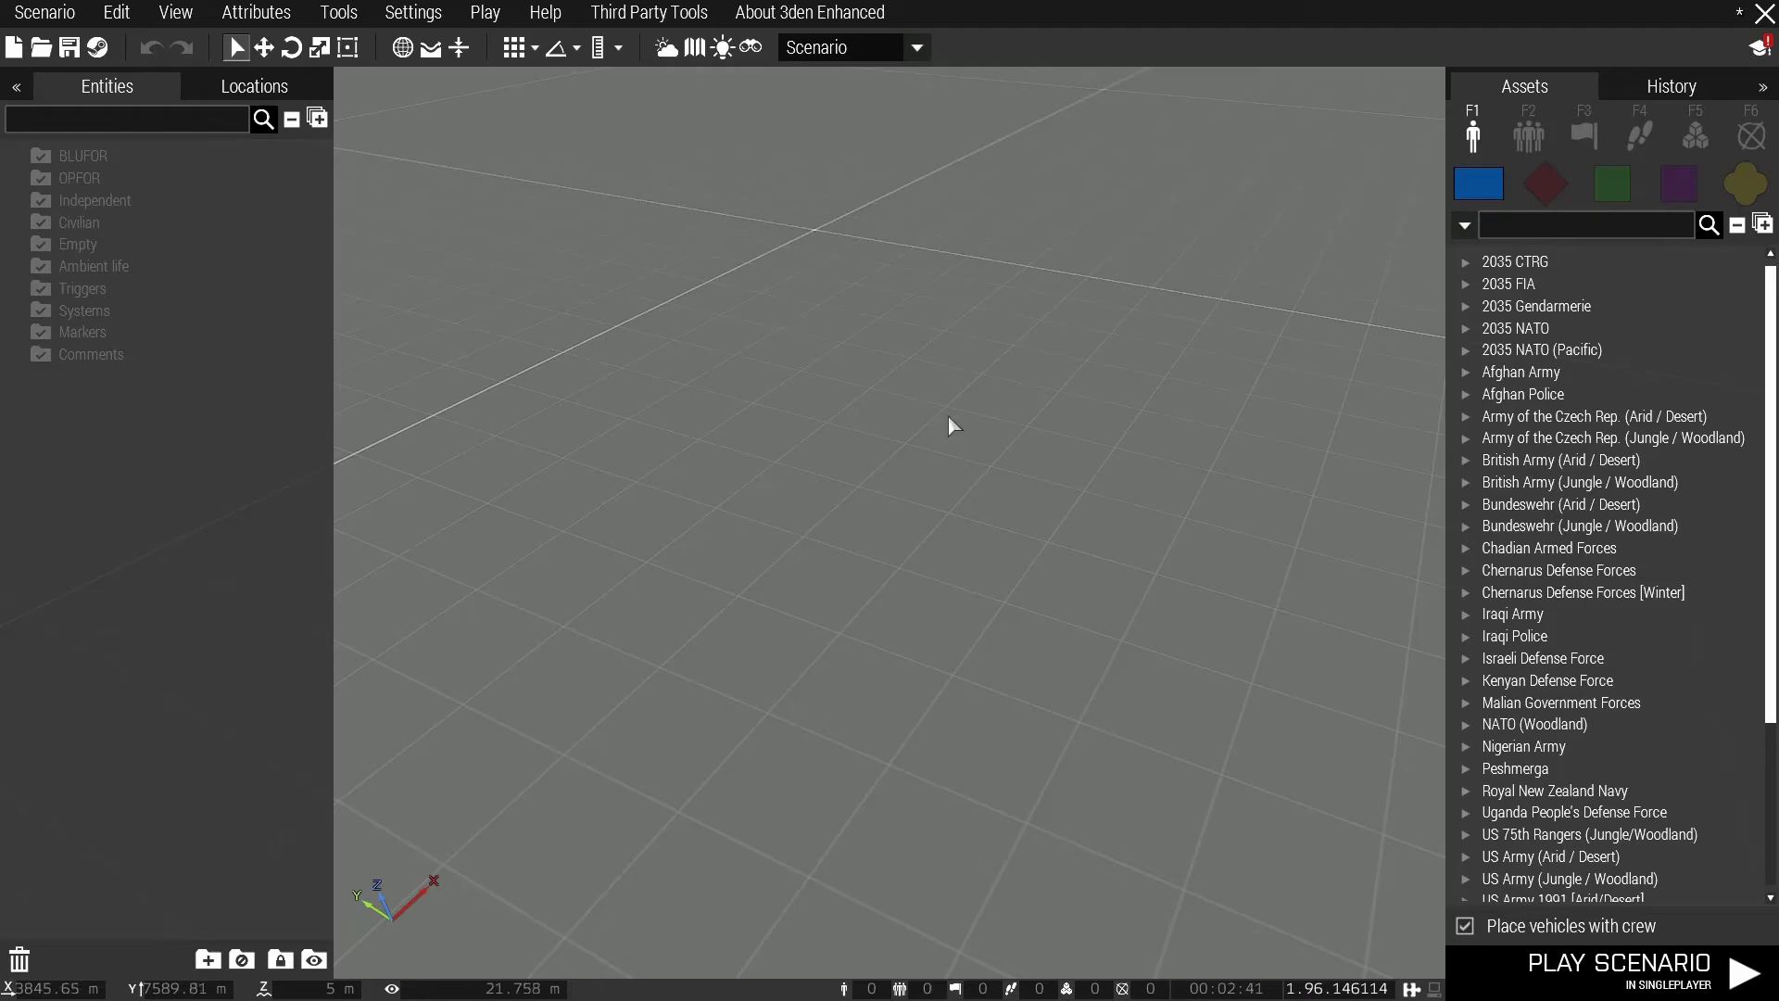
{"action": "left_click", "coordinate": [1739, 186]}
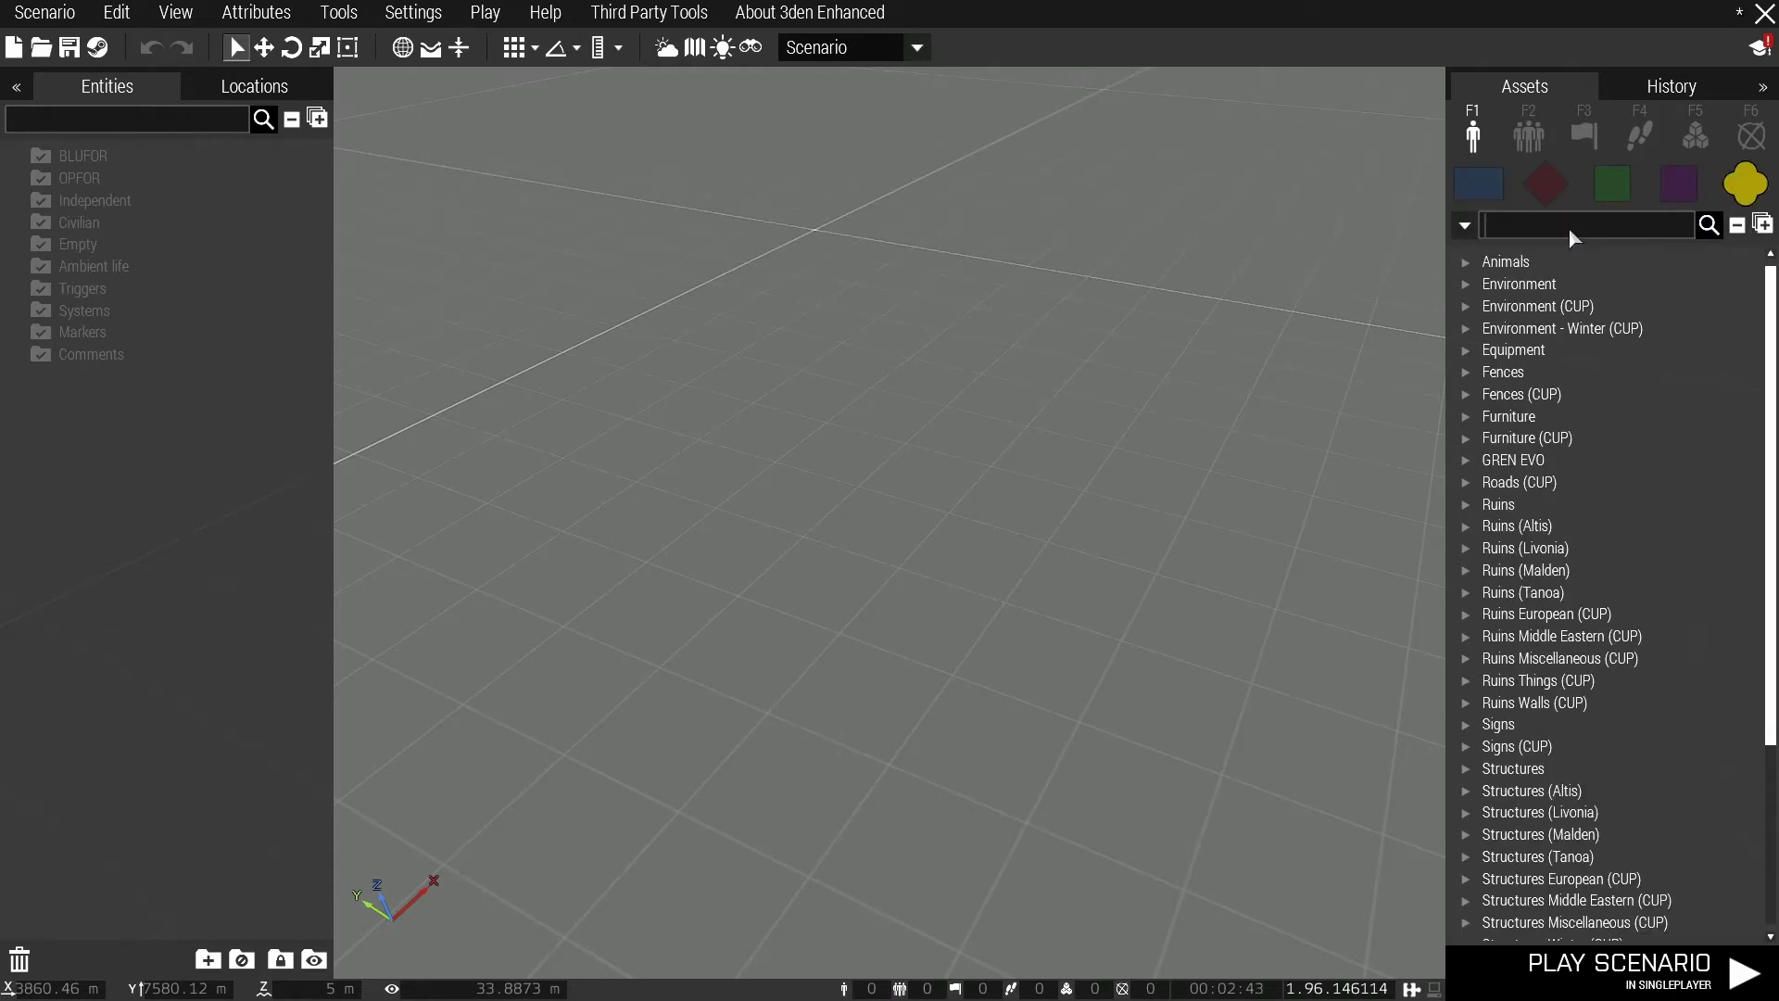
{"action": "type", "text": "Head"}
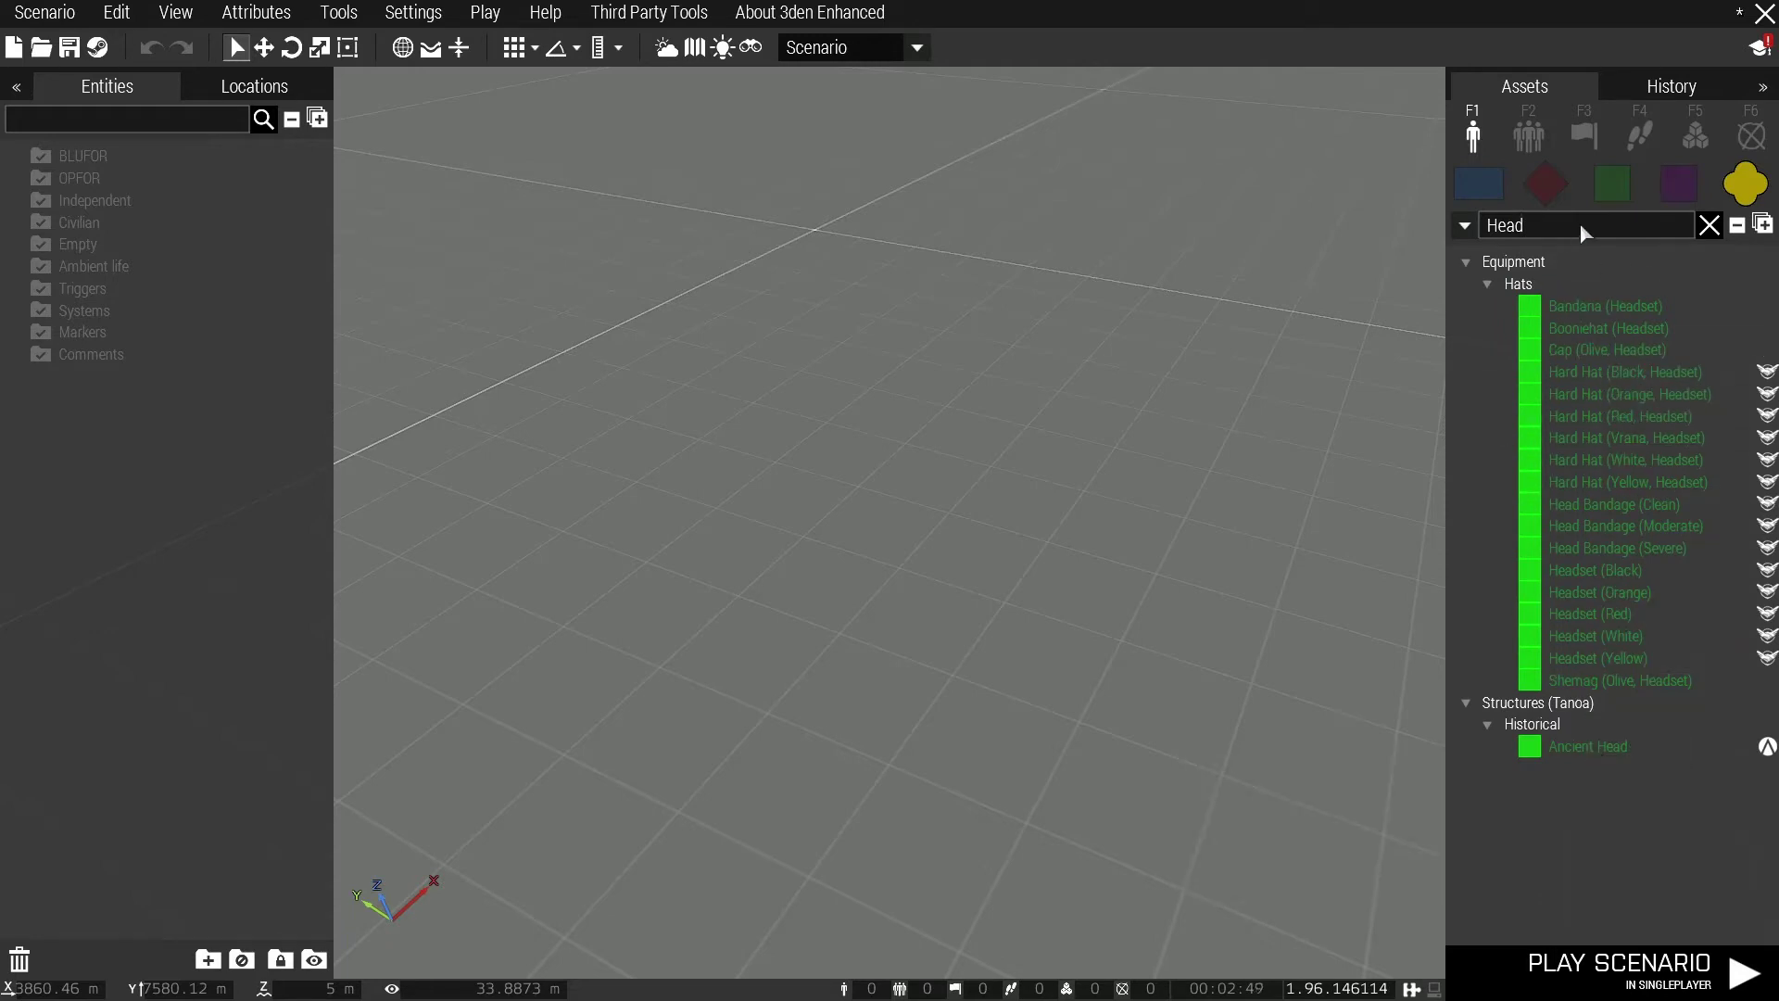
{"action": "double_click", "coordinate": [1581, 224]}
{"action": "key", "text": "BackSpace"}
- Place the HQ (USMC) object from the Military category of Structures European (CUP) on the terrain
{"action": "scroll", "coordinate": [1566, 630], "scroll_direction": "down", "scroll_amount": 3}
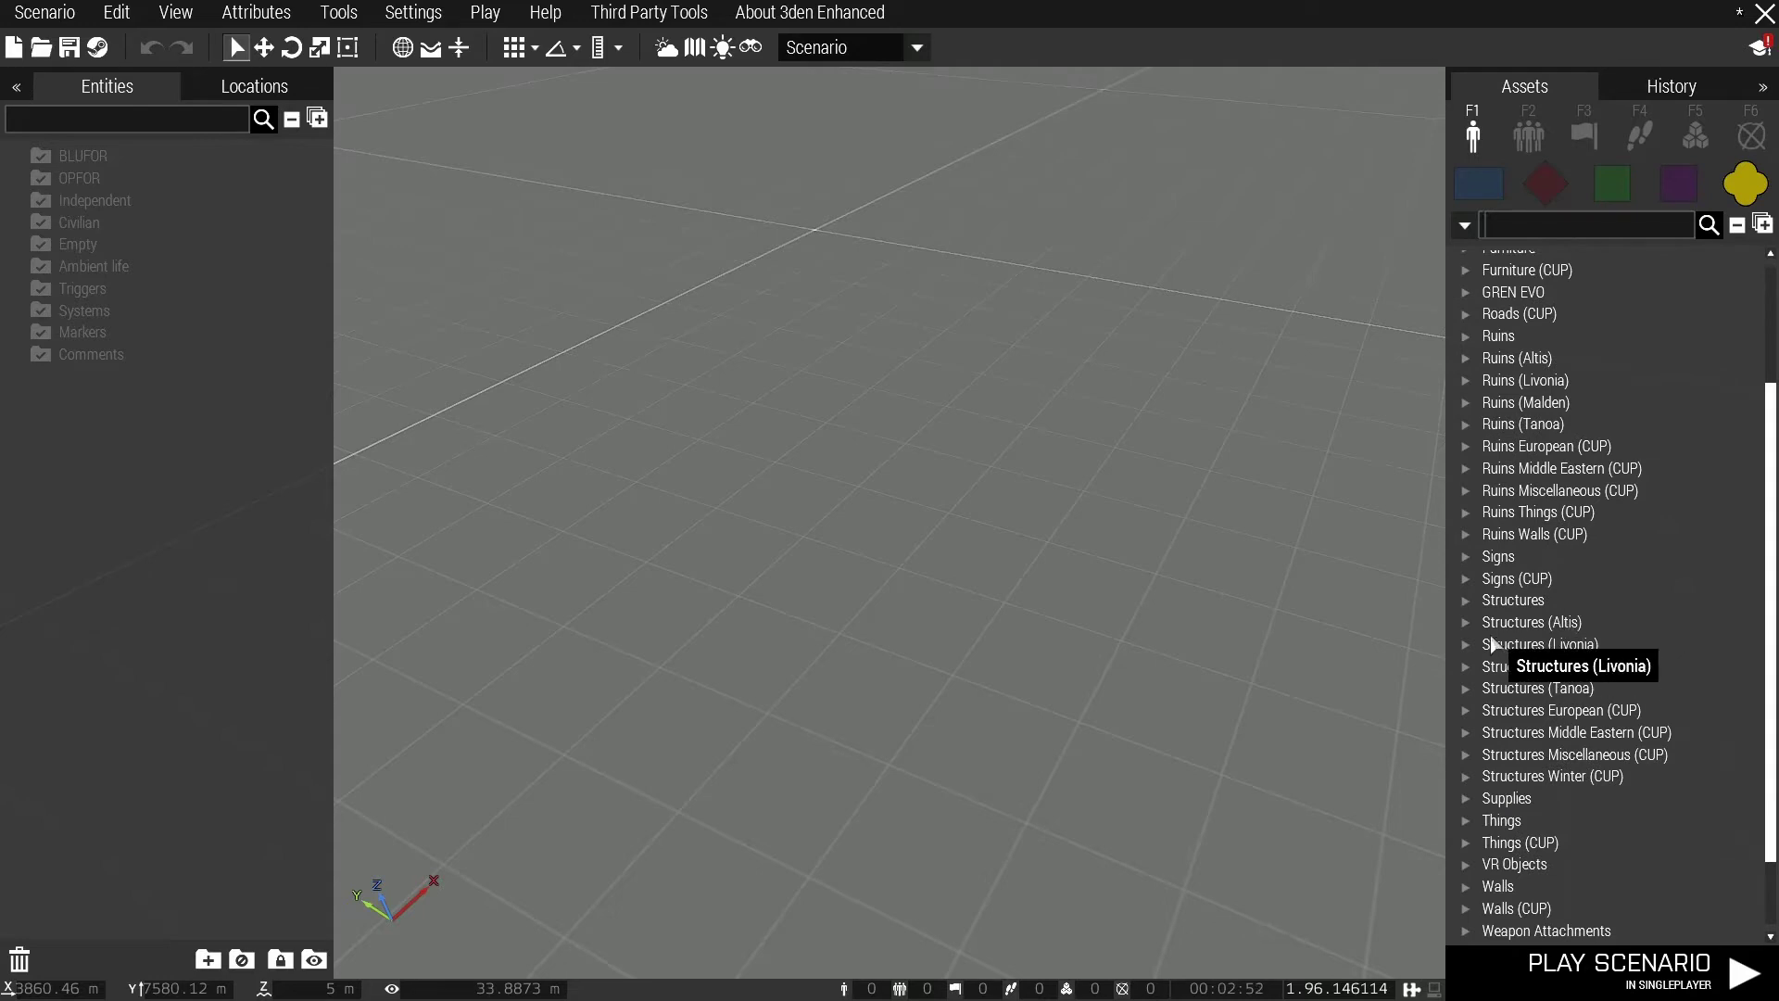
{"action": "scroll", "coordinate": [1501, 635], "scroll_direction": "down", "scroll_amount": 2}
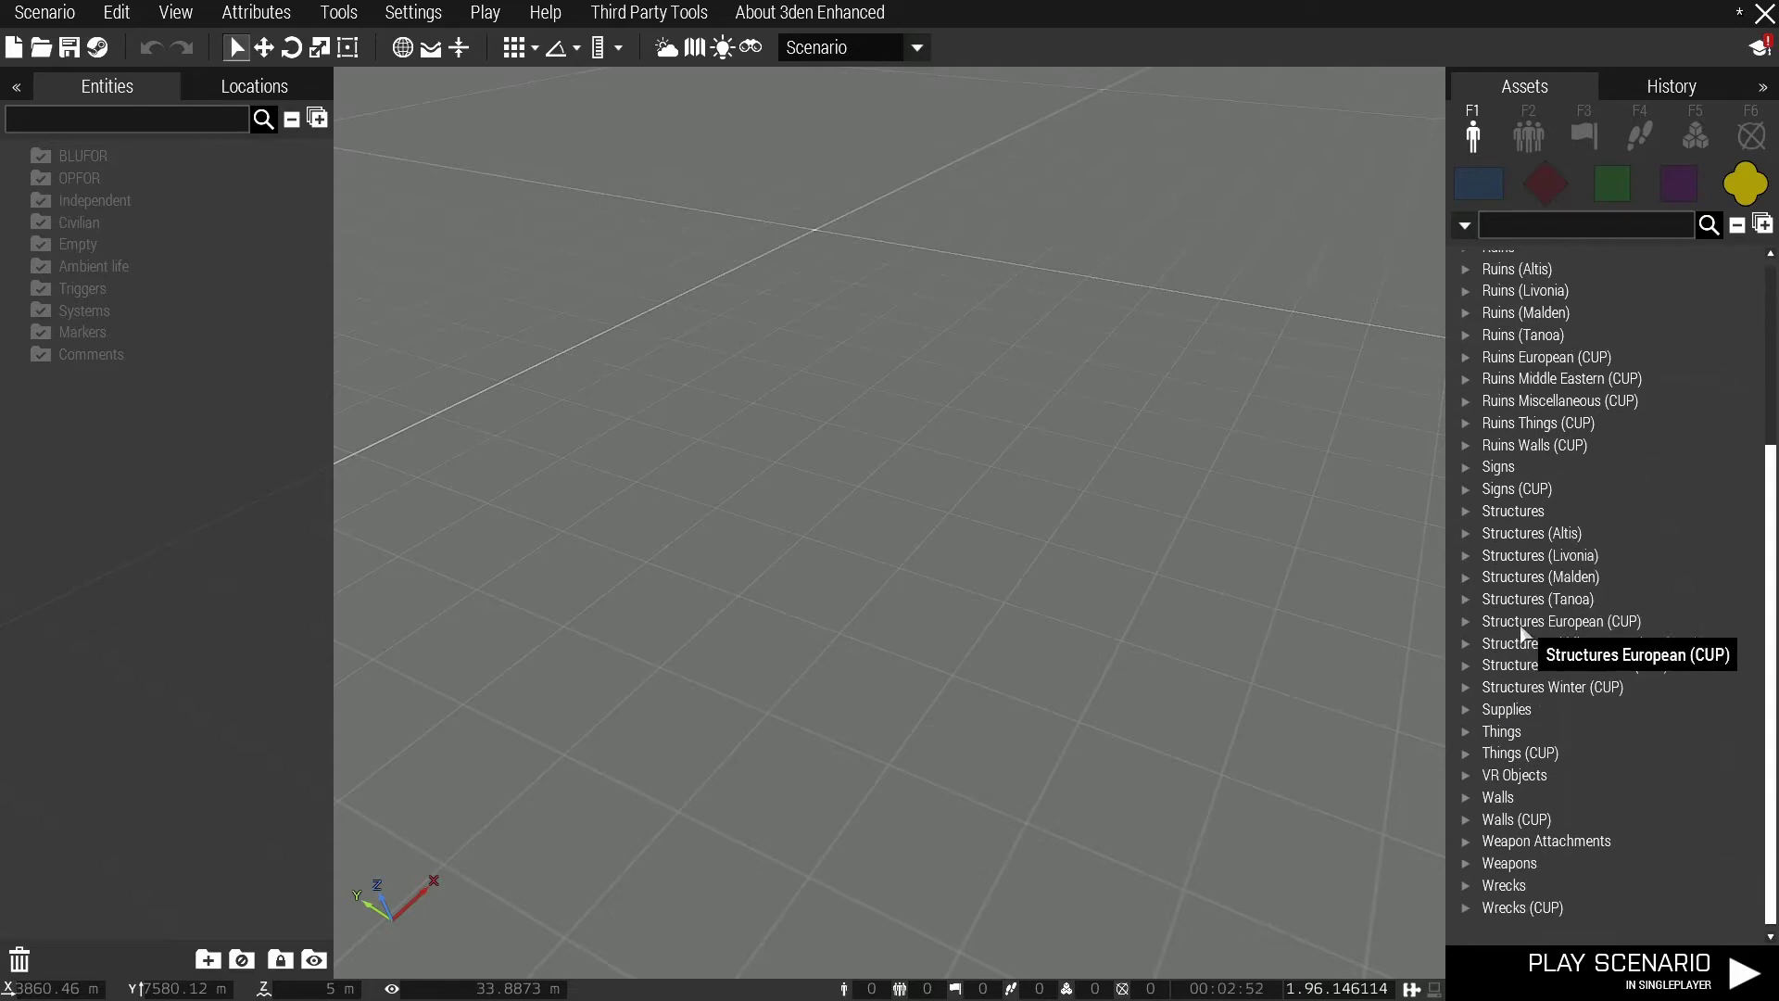
{"action": "left_click", "coordinate": [1468, 622]}
{"action": "scroll", "coordinate": [1548, 658], "scroll_direction": "down", "scroll_amount": 1}
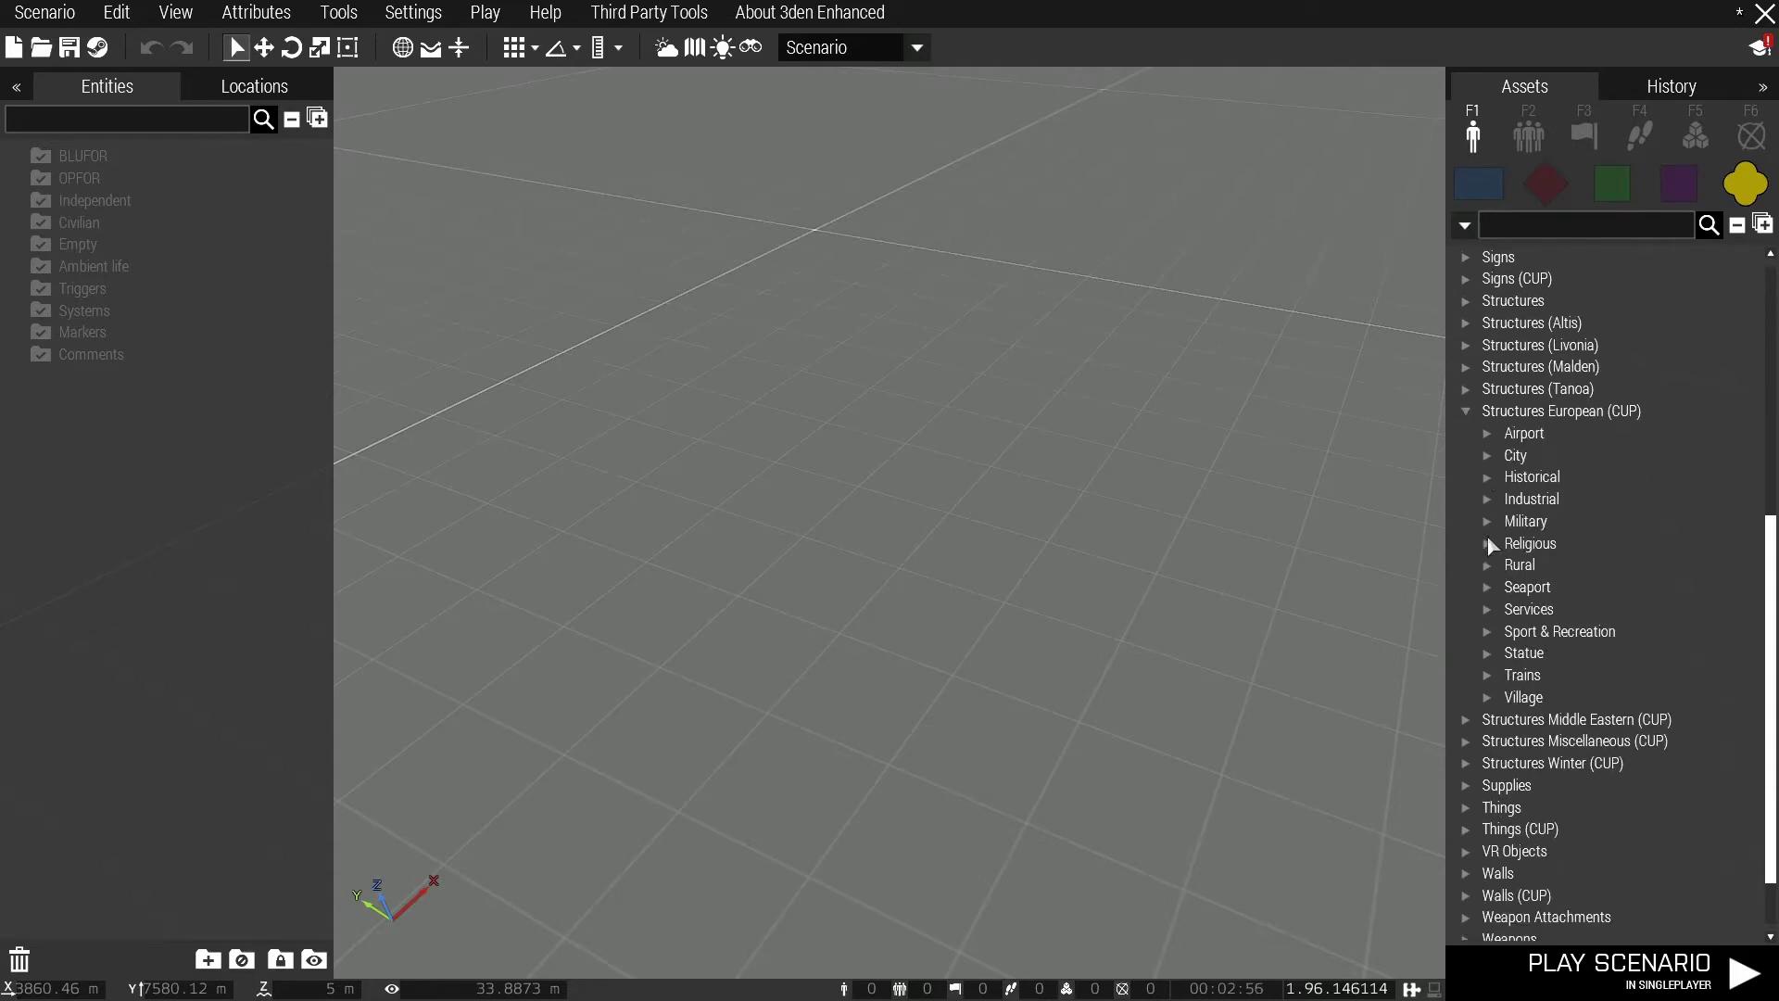
{"action": "left_click", "coordinate": [1489, 521]}
{"action": "scroll", "coordinate": [1576, 556], "scroll_direction": "down", "scroll_amount": 5}
{"action": "scroll", "coordinate": [1628, 572], "scroll_direction": "down", "scroll_amount": 6}
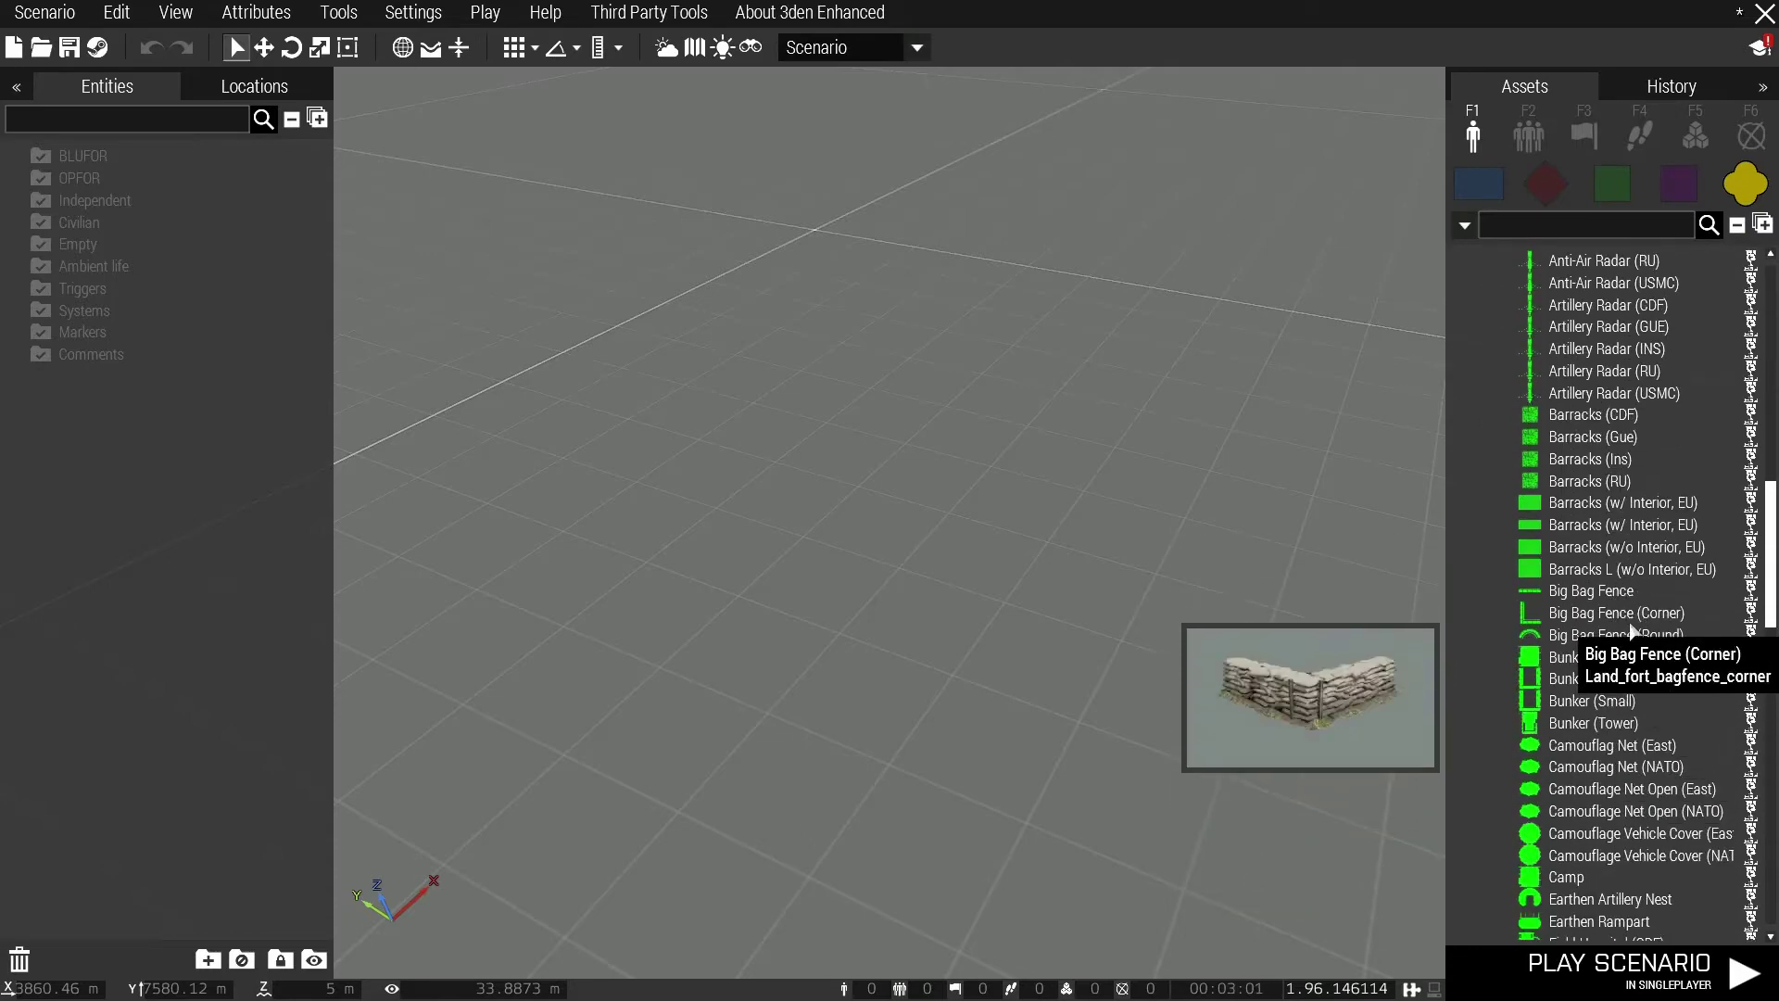
{"action": "scroll", "coordinate": [1659, 543], "scroll_direction": "down", "scroll_amount": 3}
{"action": "scroll", "coordinate": [1645, 705], "scroll_direction": "down", "scroll_amount": 8}
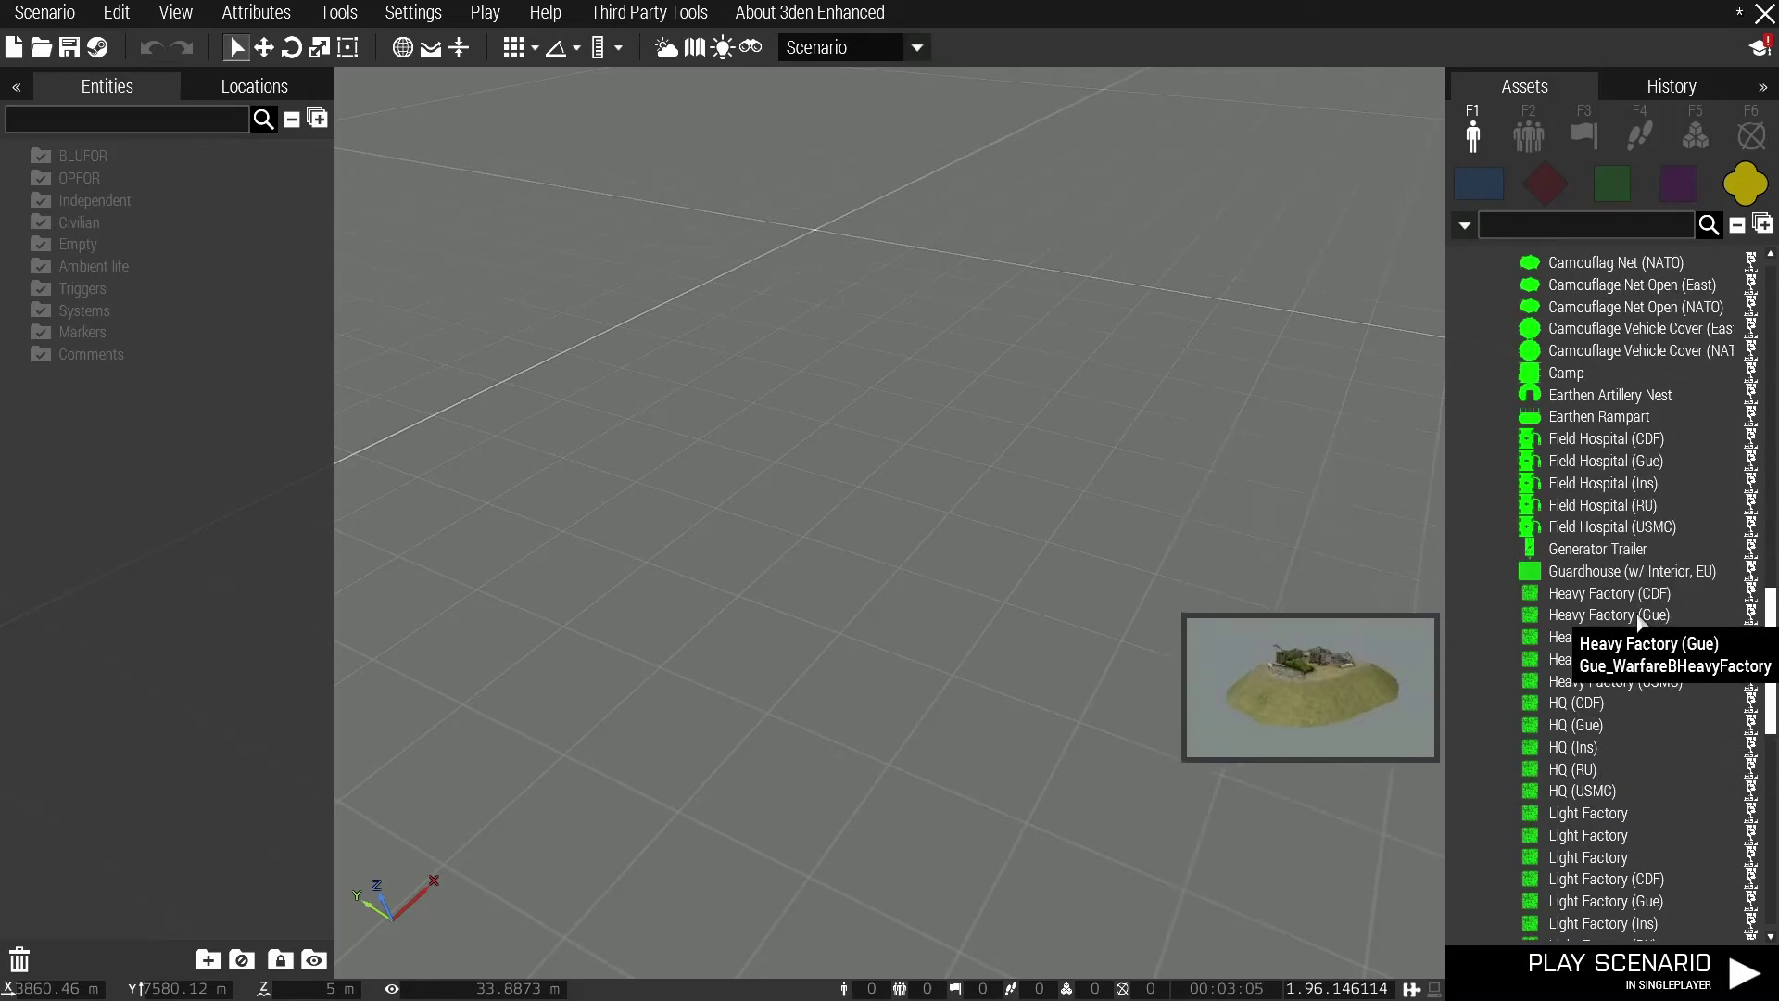
{"action": "scroll", "coordinate": [1576, 640], "scroll_direction": "down", "scroll_amount": 4}
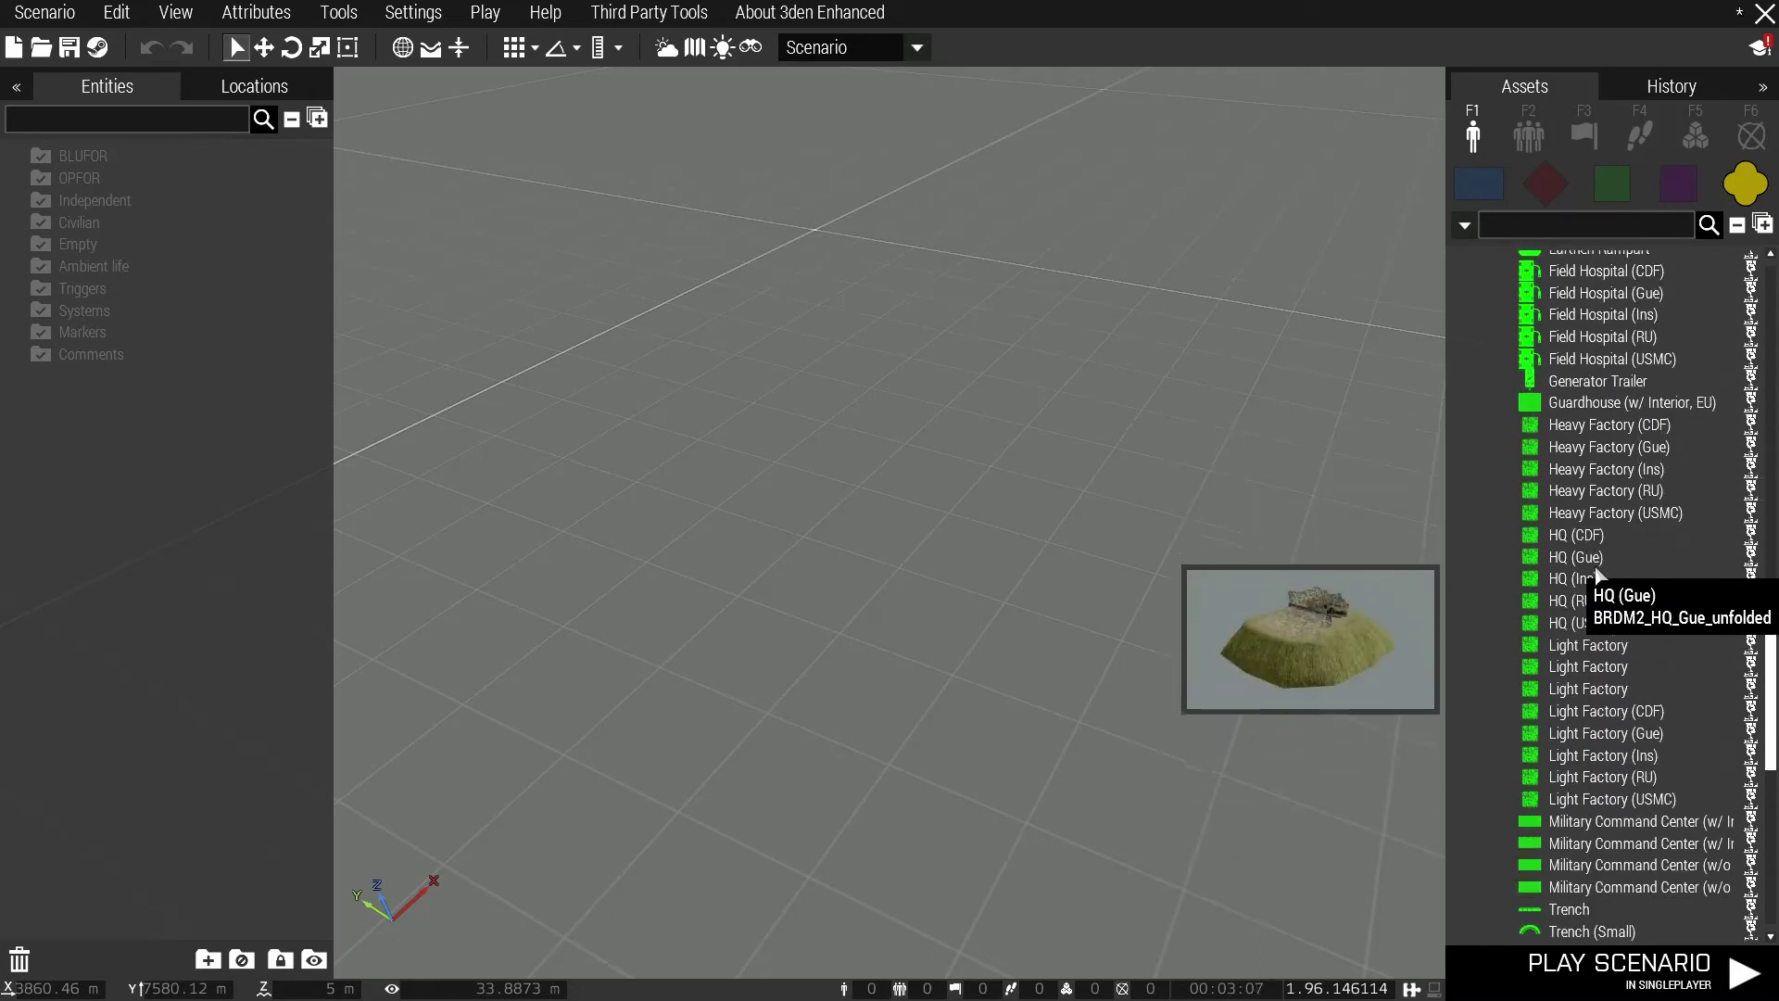
{"action": "left_click", "coordinate": [1586, 624]}
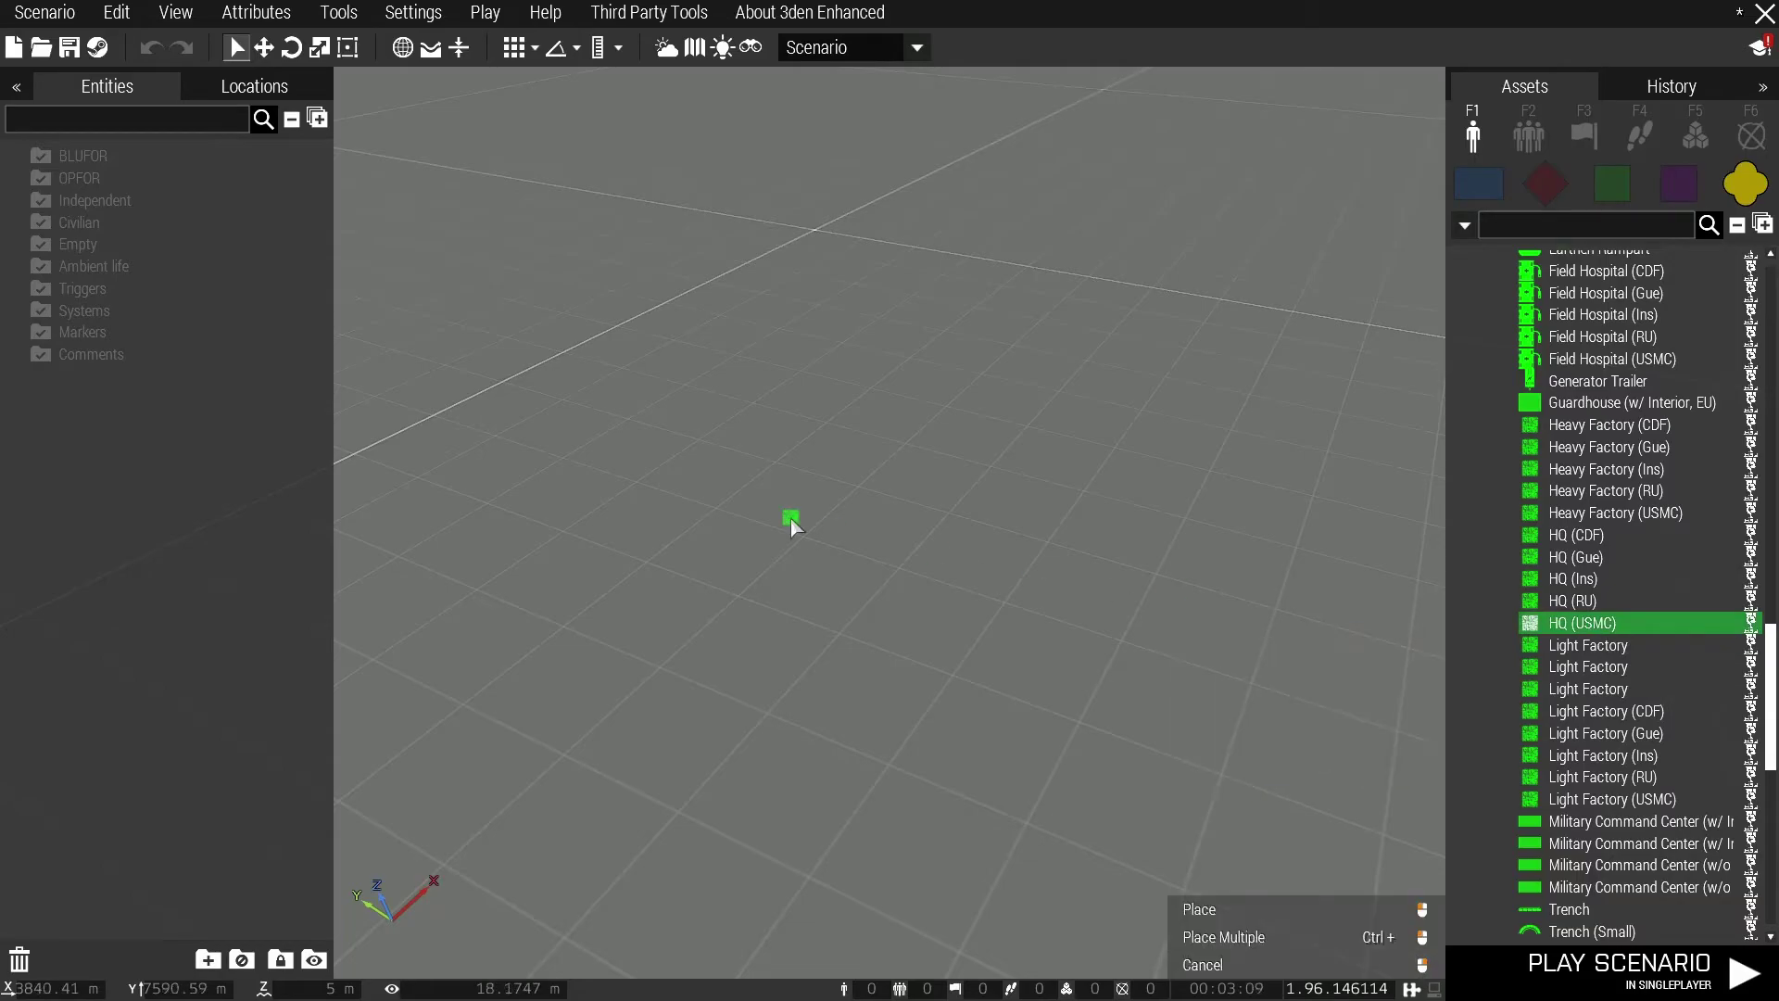
{"action": "left_click", "coordinate": [772, 515]}
- Log the placed HQ (USMC) object's class to the clipboard
{"action": "key", "text": "w"}
{"action": "key", "text": "d"}
{"action": "right_click_drag", "start_coordinate": [1116, 558], "coordinate": [931, 495]}
{"action": "key", "text": "a"}
{"action": "key", "text": "s"}
{"action": "right_click", "coordinate": [931, 496]}
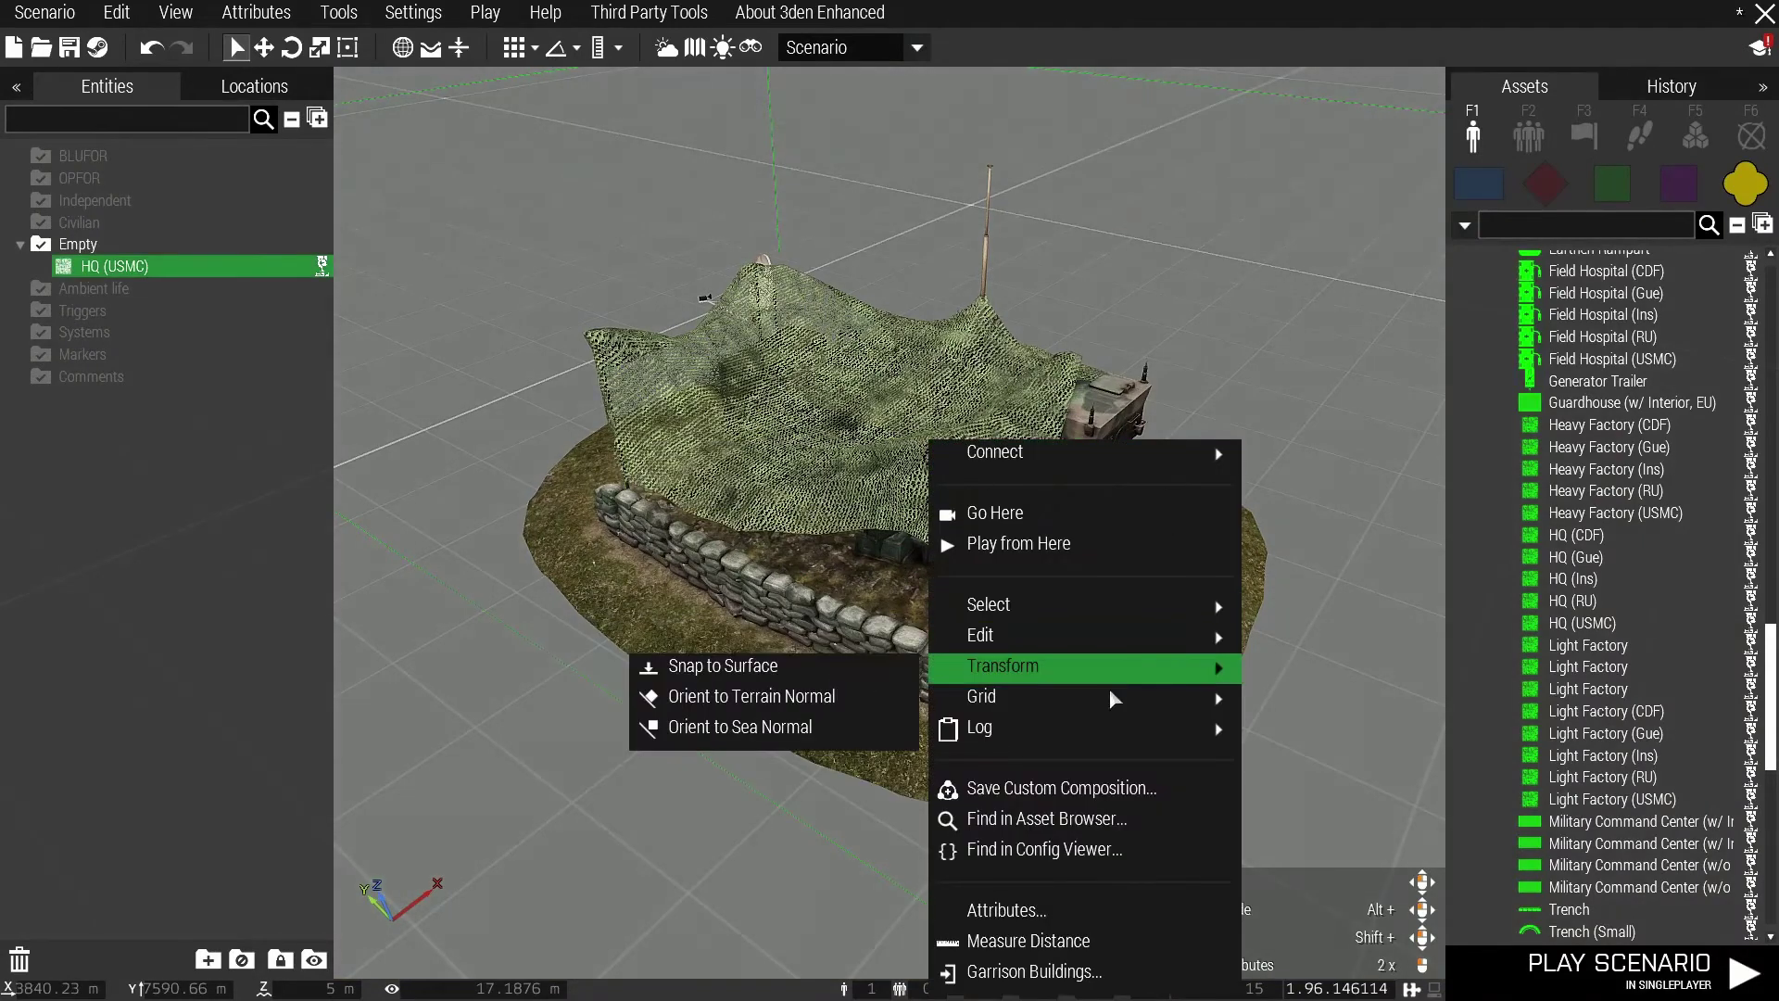
{"action": "mouse_move", "coordinate": [1101, 729]}
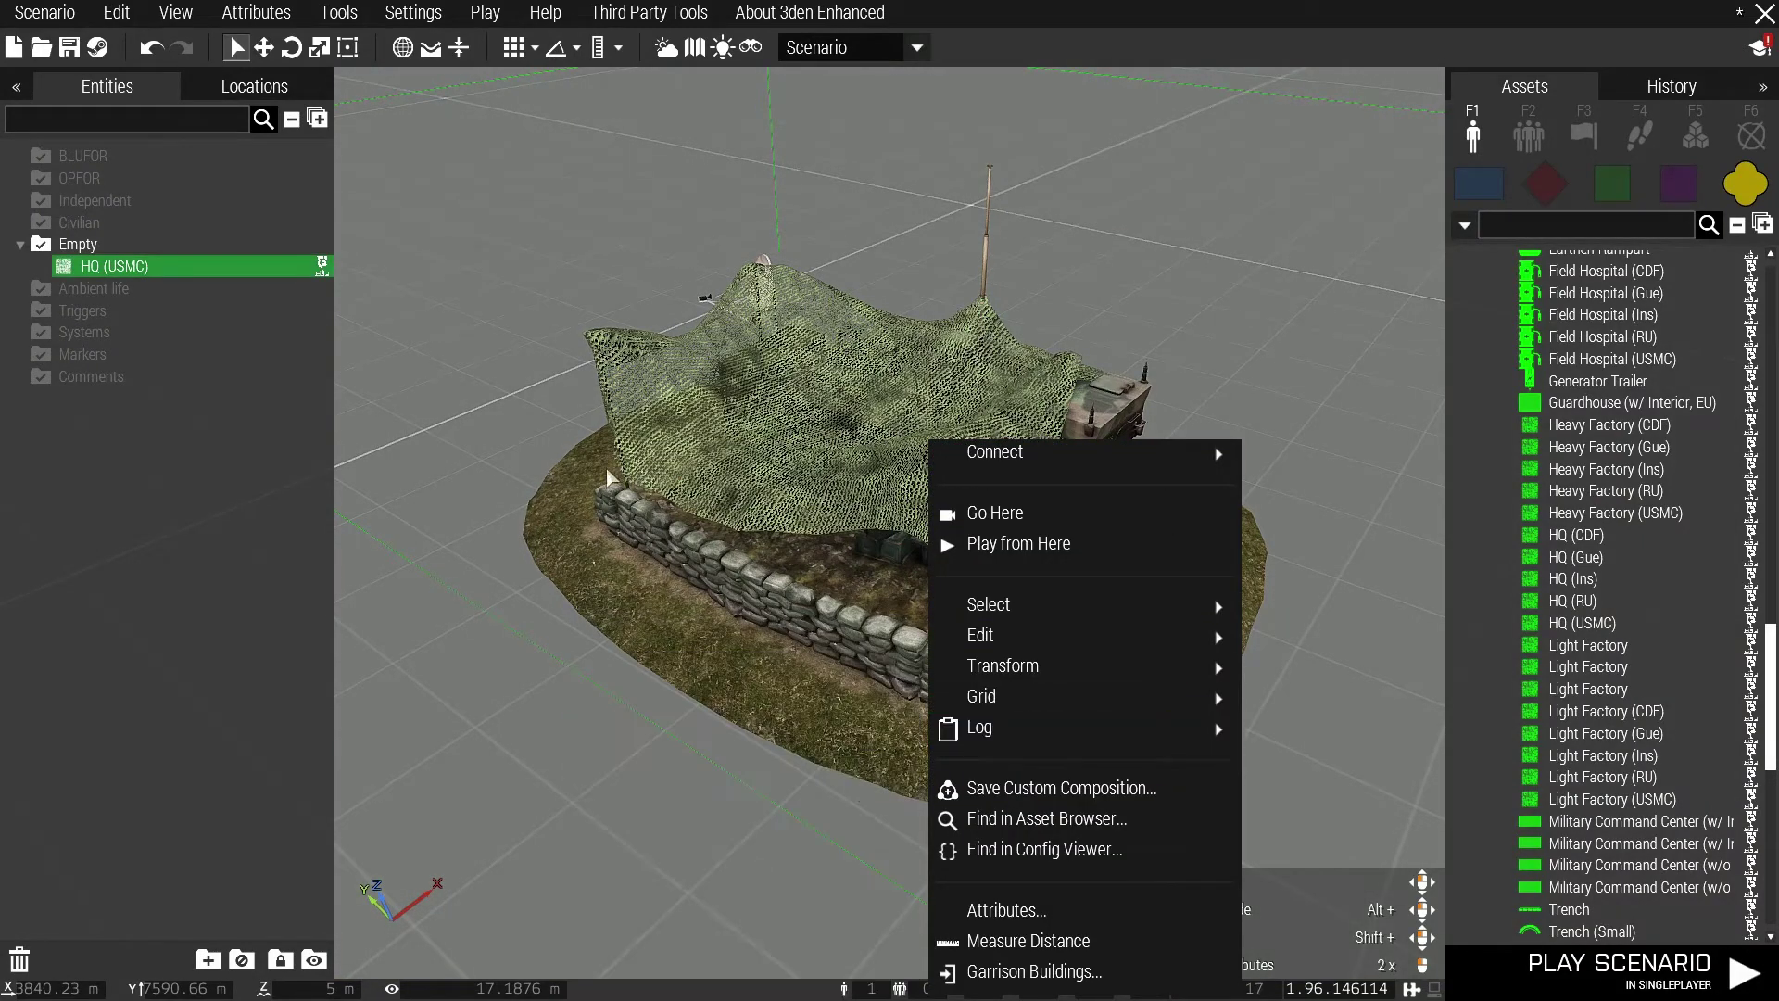
{"action": "left_click", "coordinate": [521, 461]}
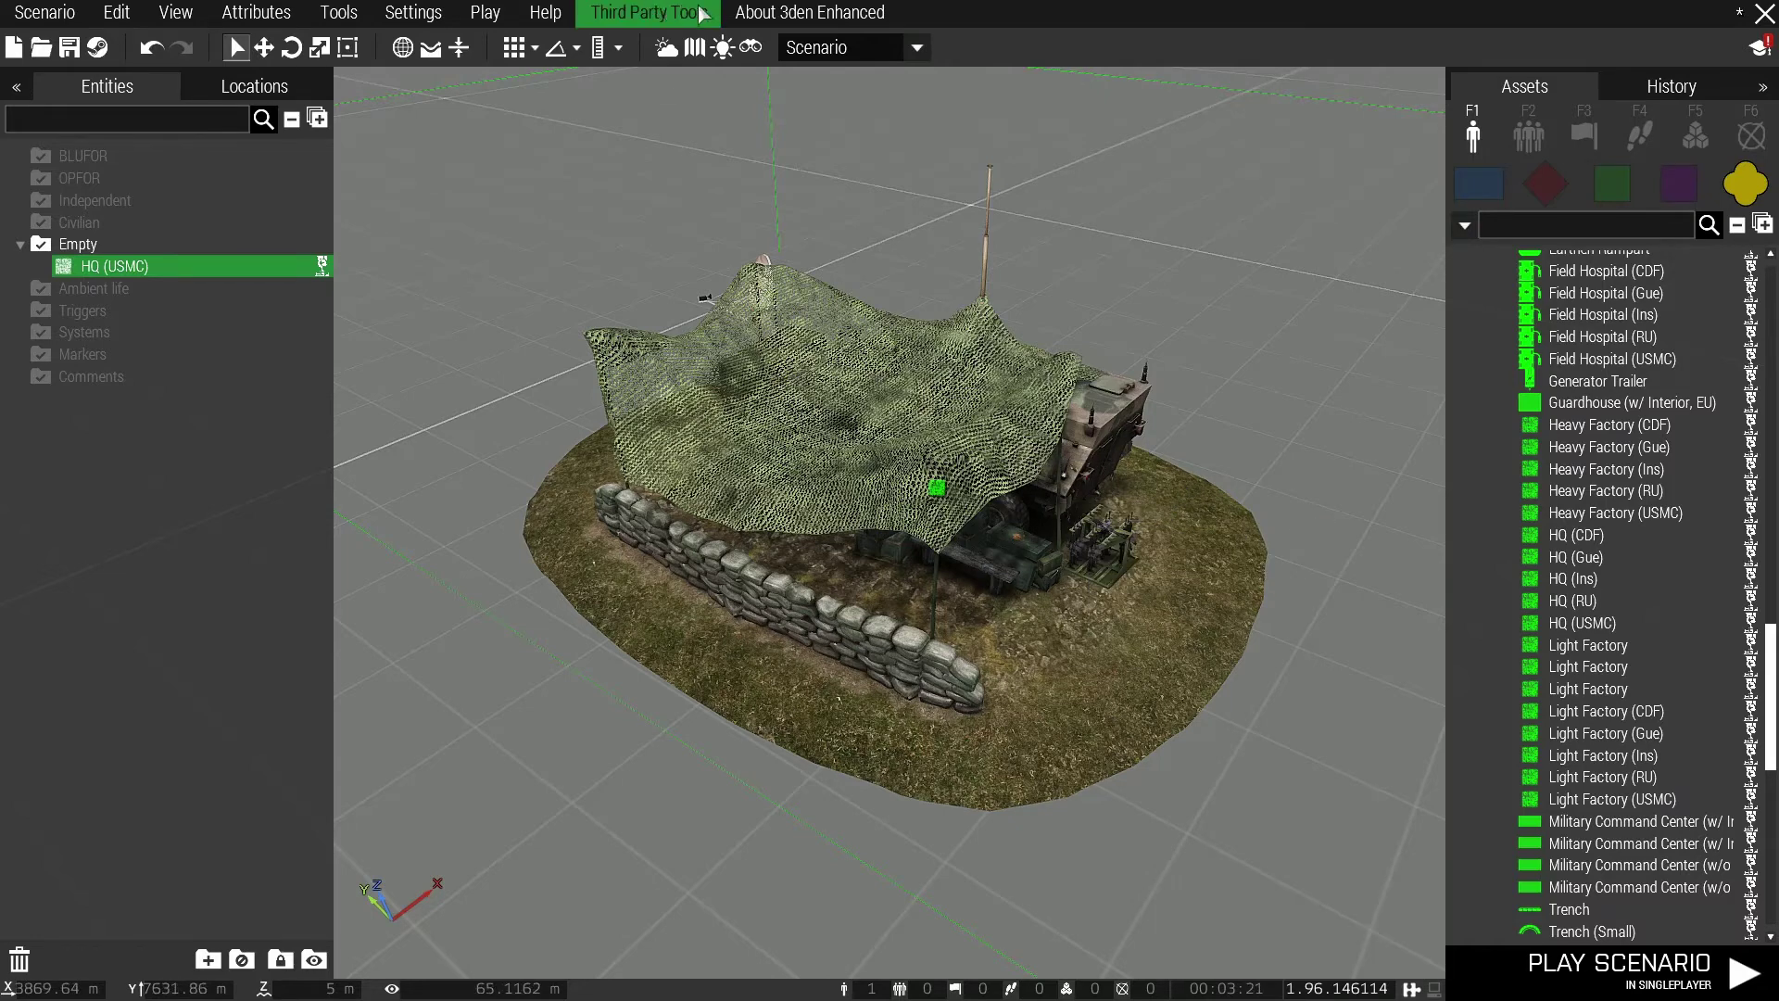
{"action": "left_click", "coordinate": [1007, 247]}
{"action": "right_click", "coordinate": [941, 490]}
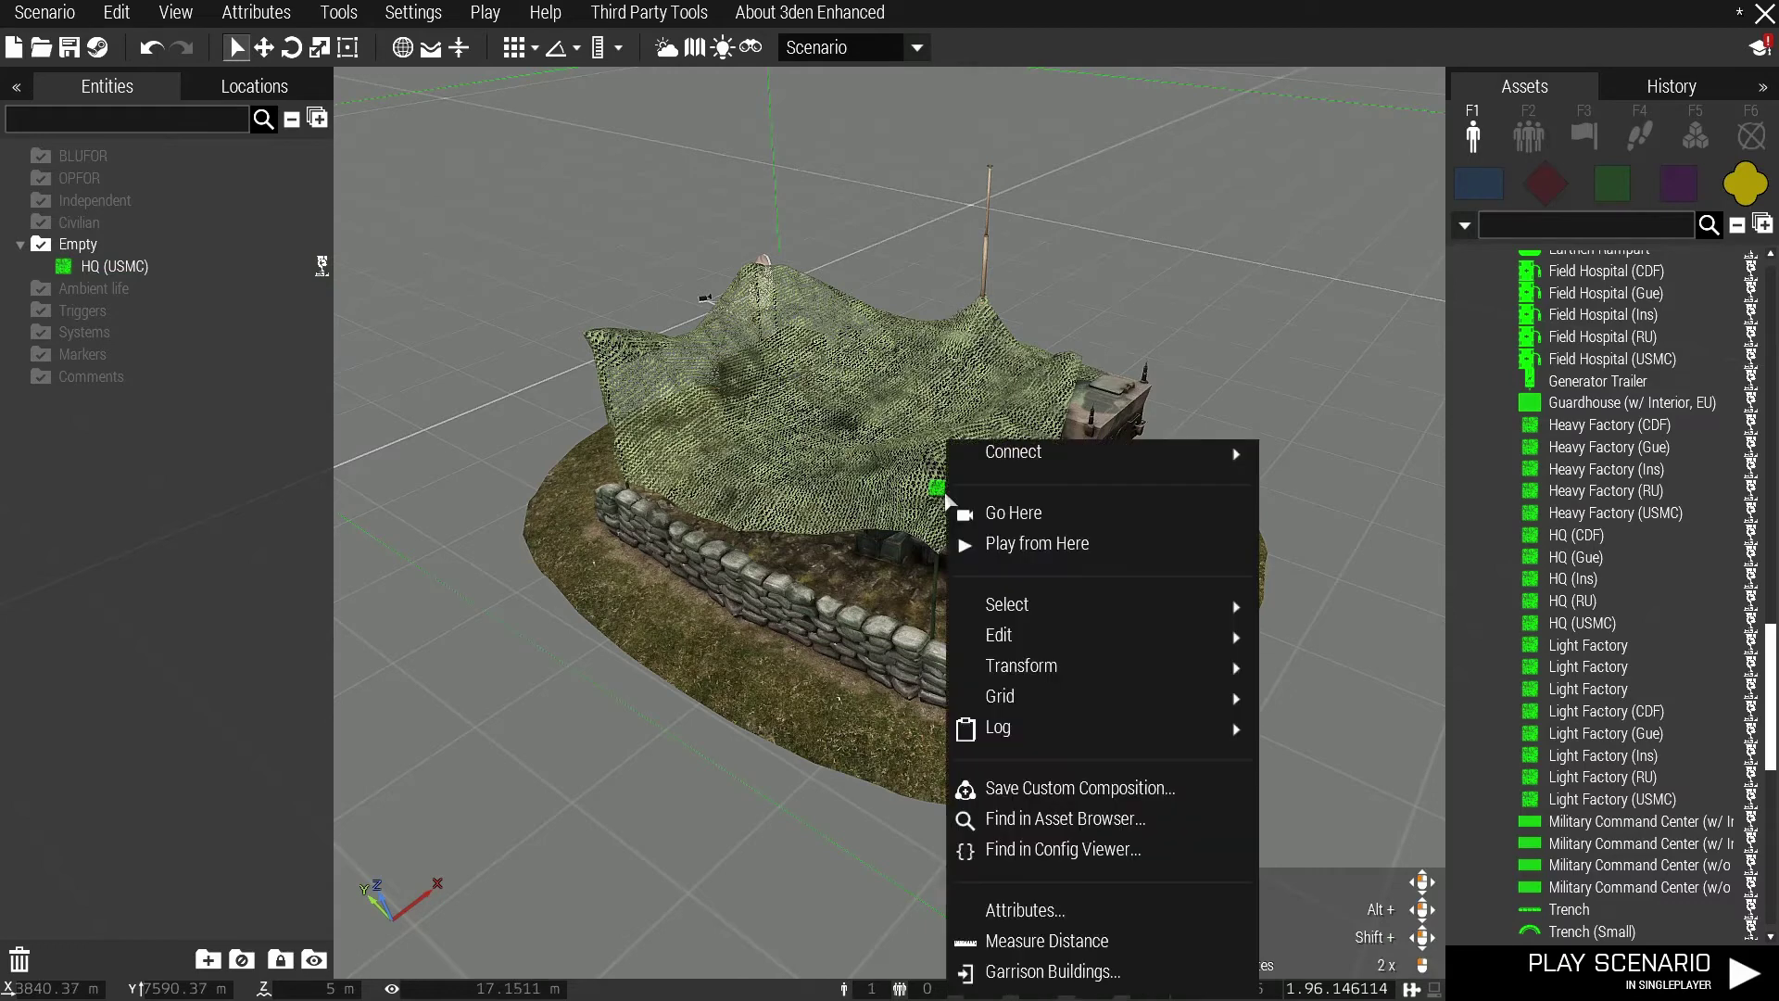
{"action": "mouse_move", "coordinate": [1124, 702]}
{"action": "mouse_move", "coordinate": [1135, 732]}
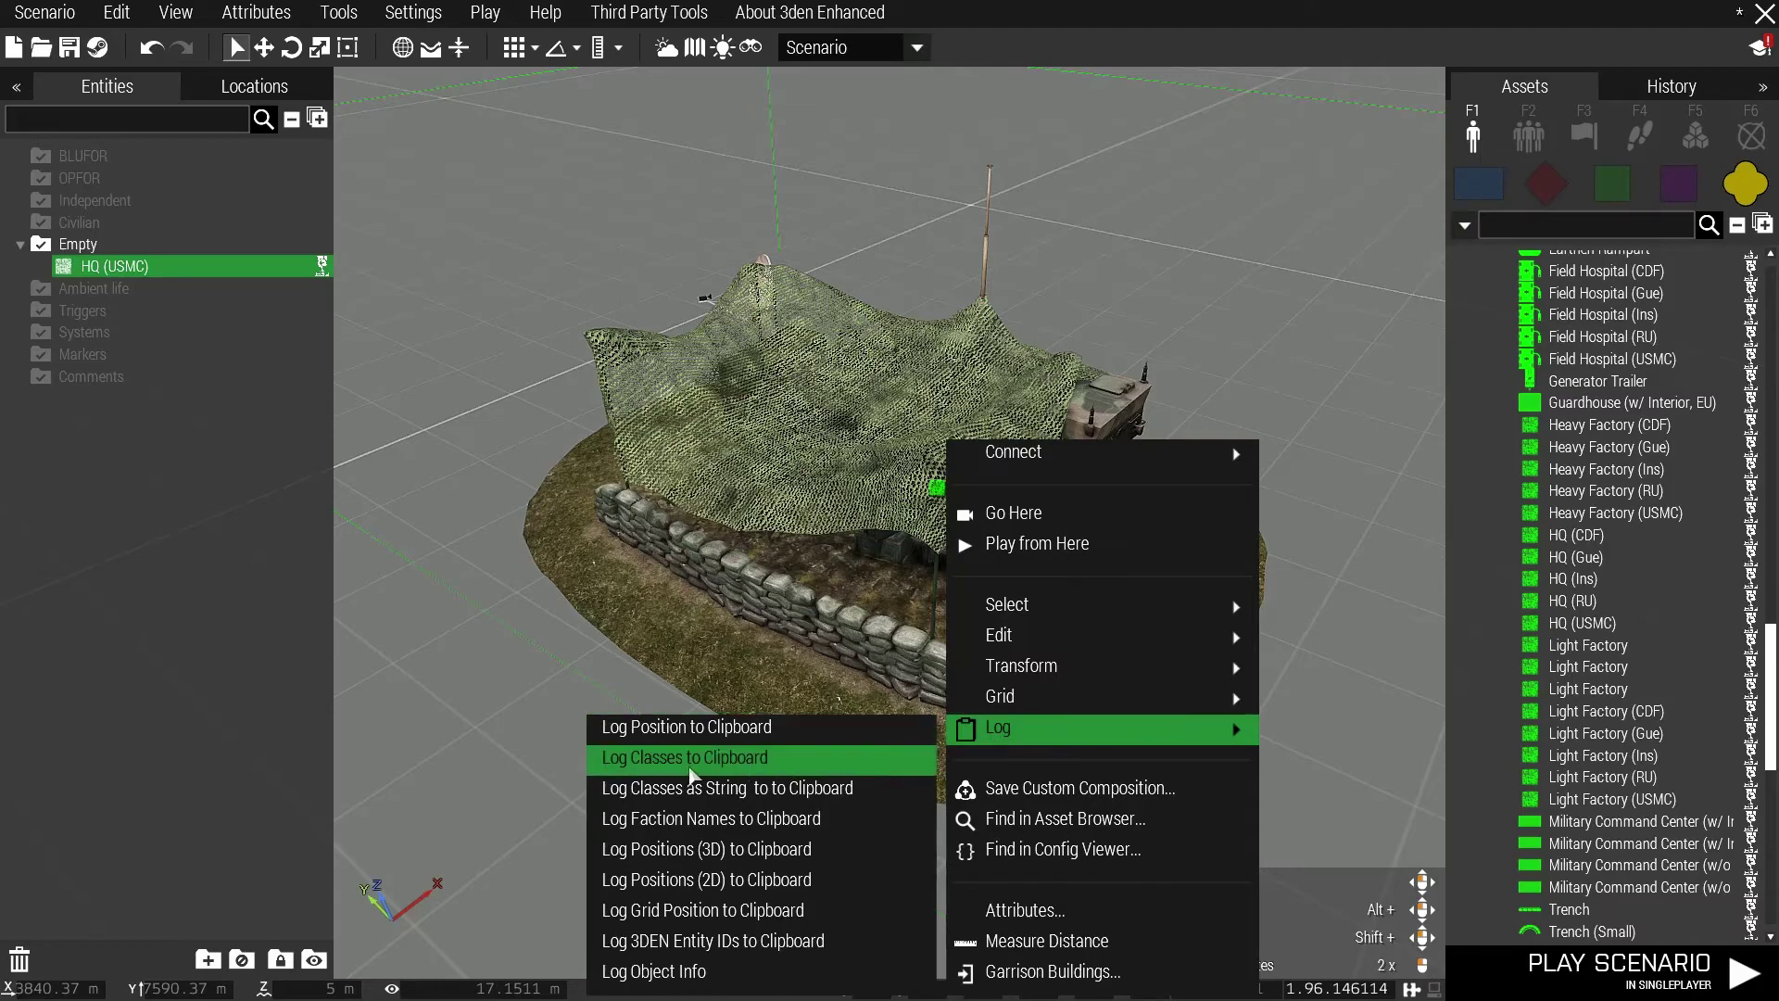
{"action": "left_click", "coordinate": [691, 769]}
- In custom.sqf, replace the FOB_typename value with LAV25_HQ_unfolded
{"action": "key", "text": "alt+Tab"}
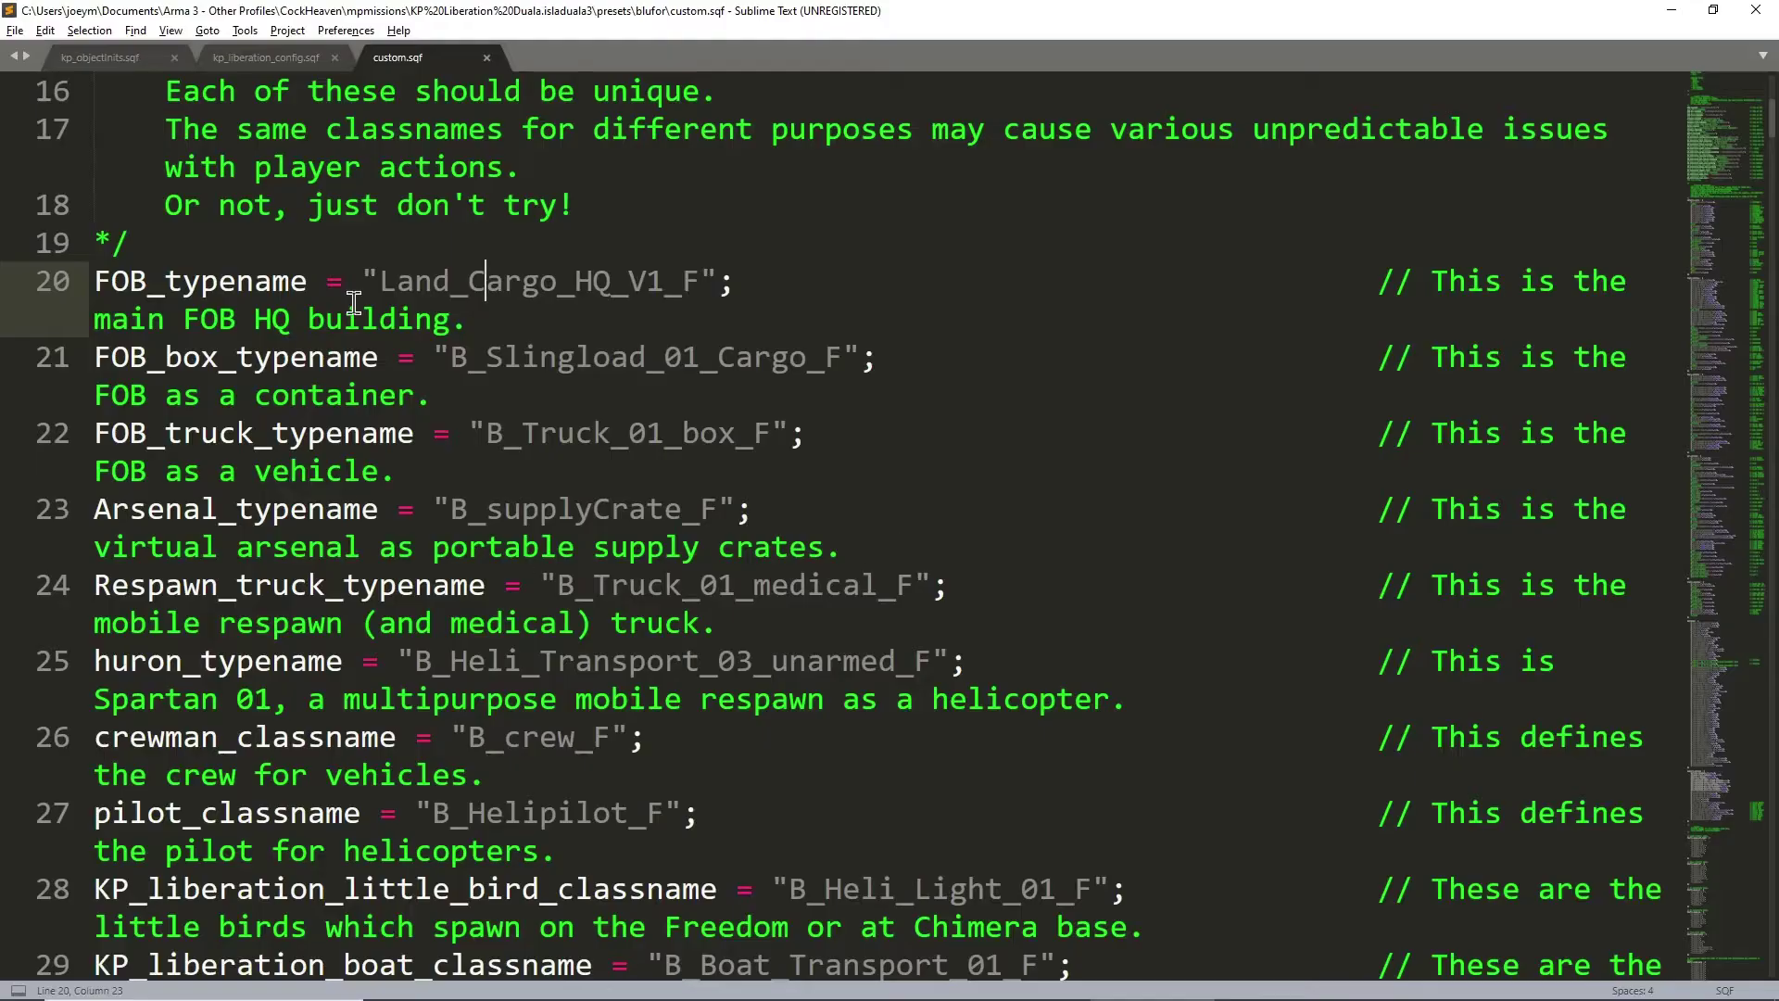
{"action": "double_click", "coordinate": [569, 275]}
{"action": "type", "text": "LAV25_HQ_unfolded"}
{"action": "left_click", "coordinate": [863, 305]}
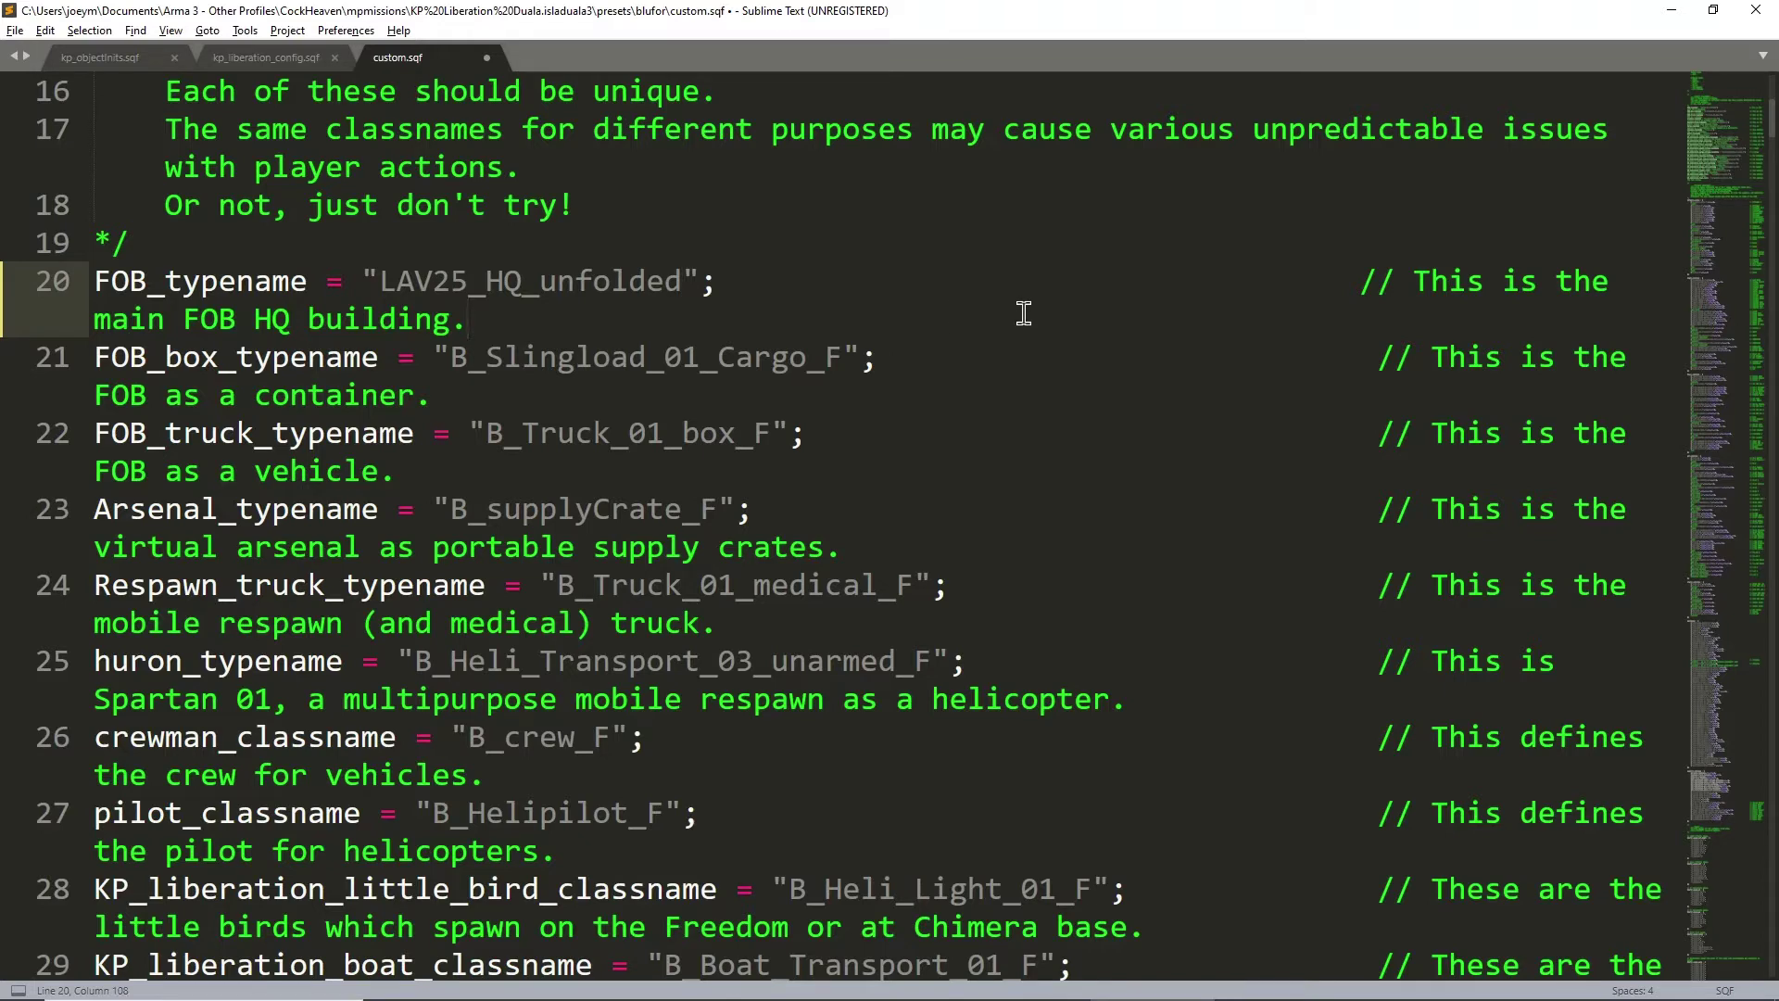
{"action": "left_click", "coordinate": [520, 285]}
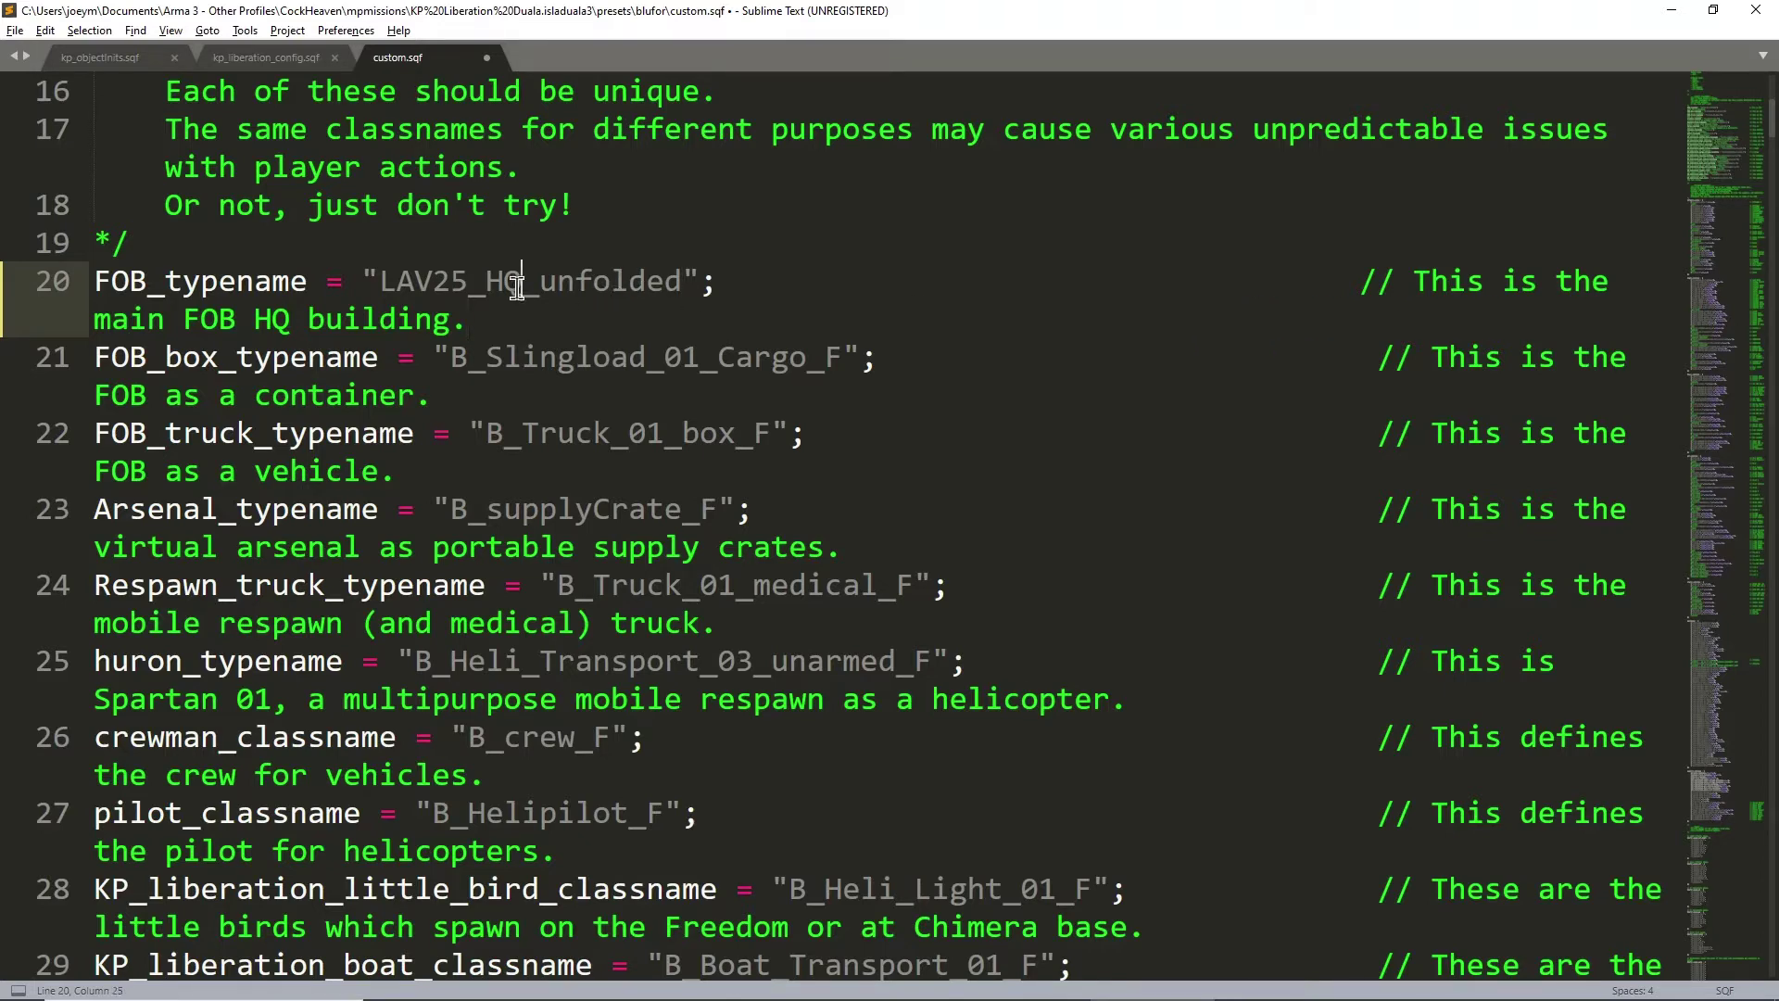
- Review the FOB_box_typename and FOB_truck_typename entries and the support classnames below them
{"action": "double_click", "coordinate": [749, 350]}
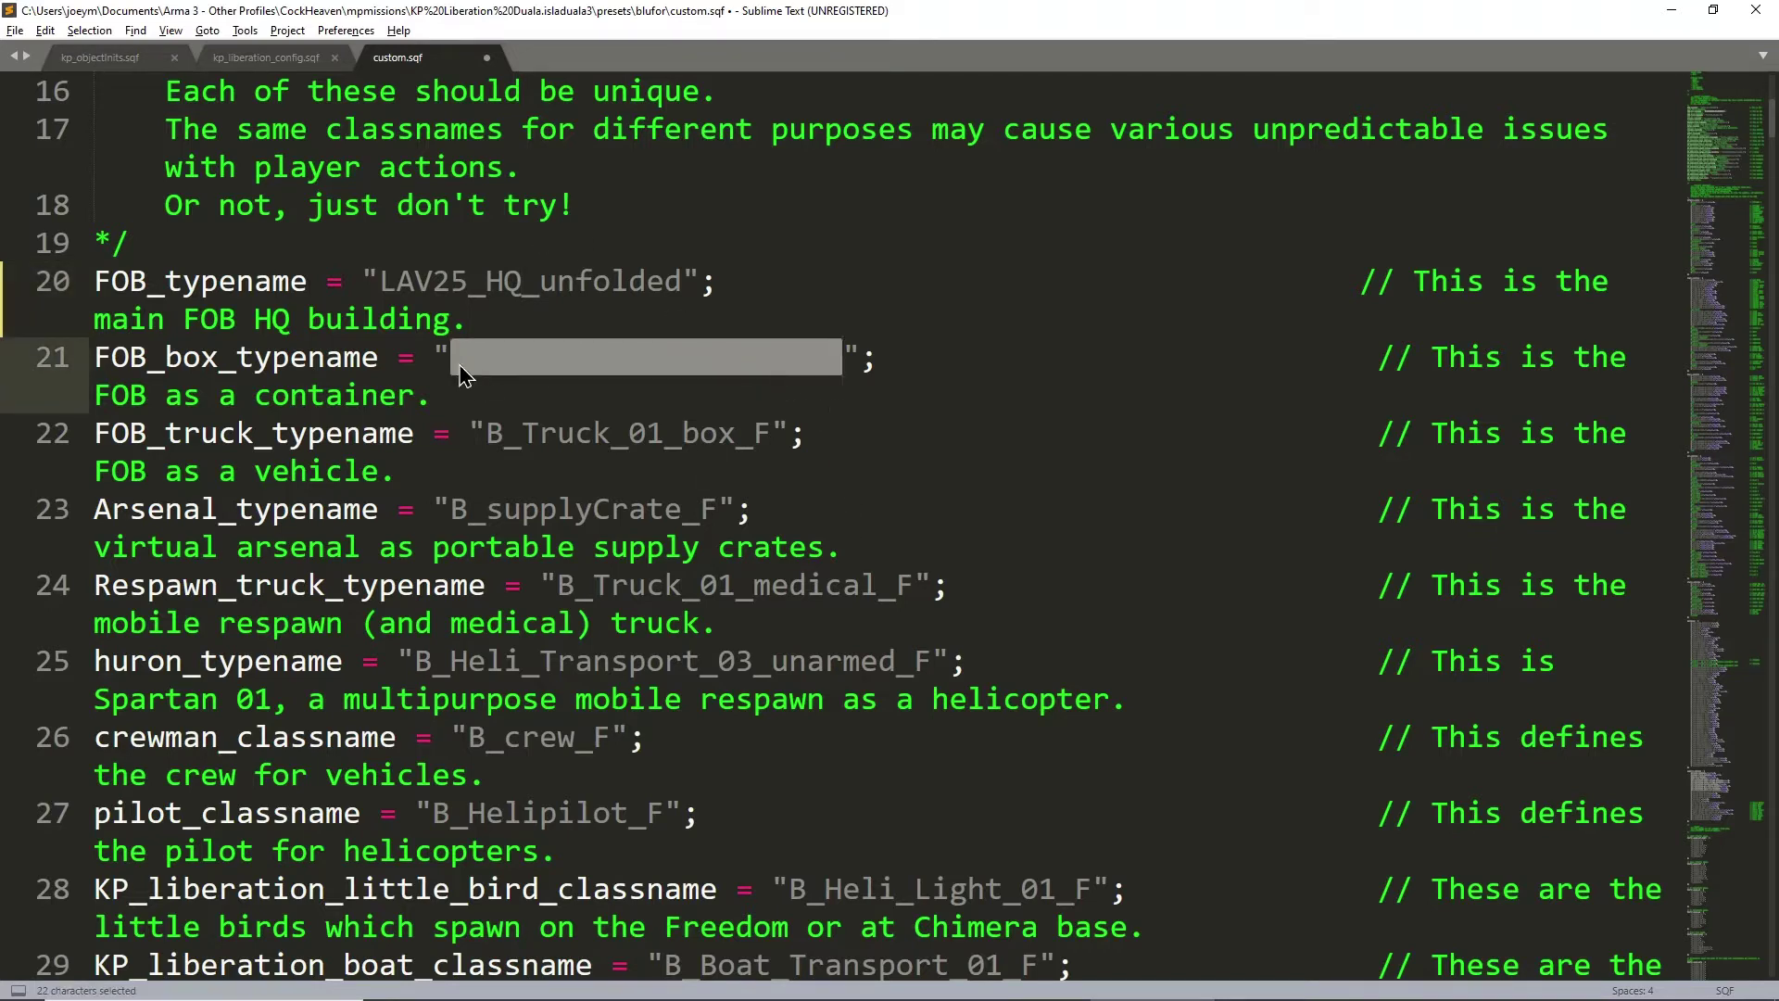
{"action": "left_click", "coordinate": [666, 375]}
{"action": "left_click", "coordinate": [657, 471]}
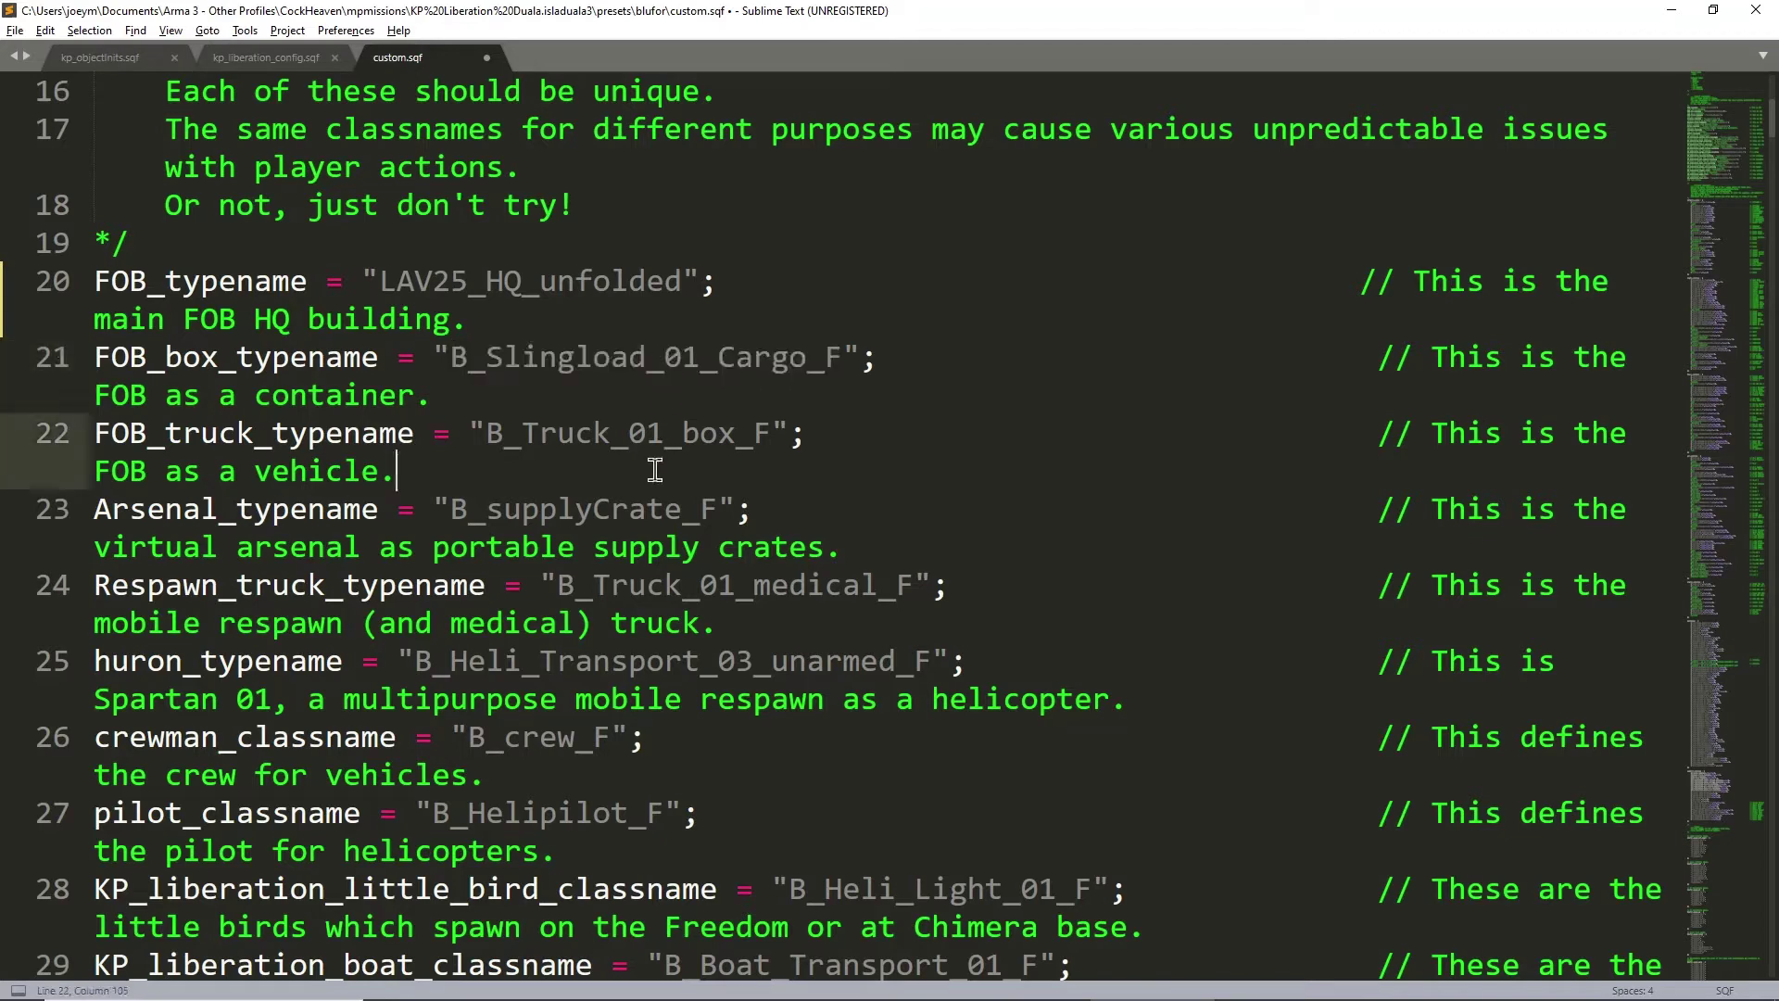
{"action": "scroll", "coordinate": [656, 471], "scroll_direction": "down", "scroll_amount": 2}
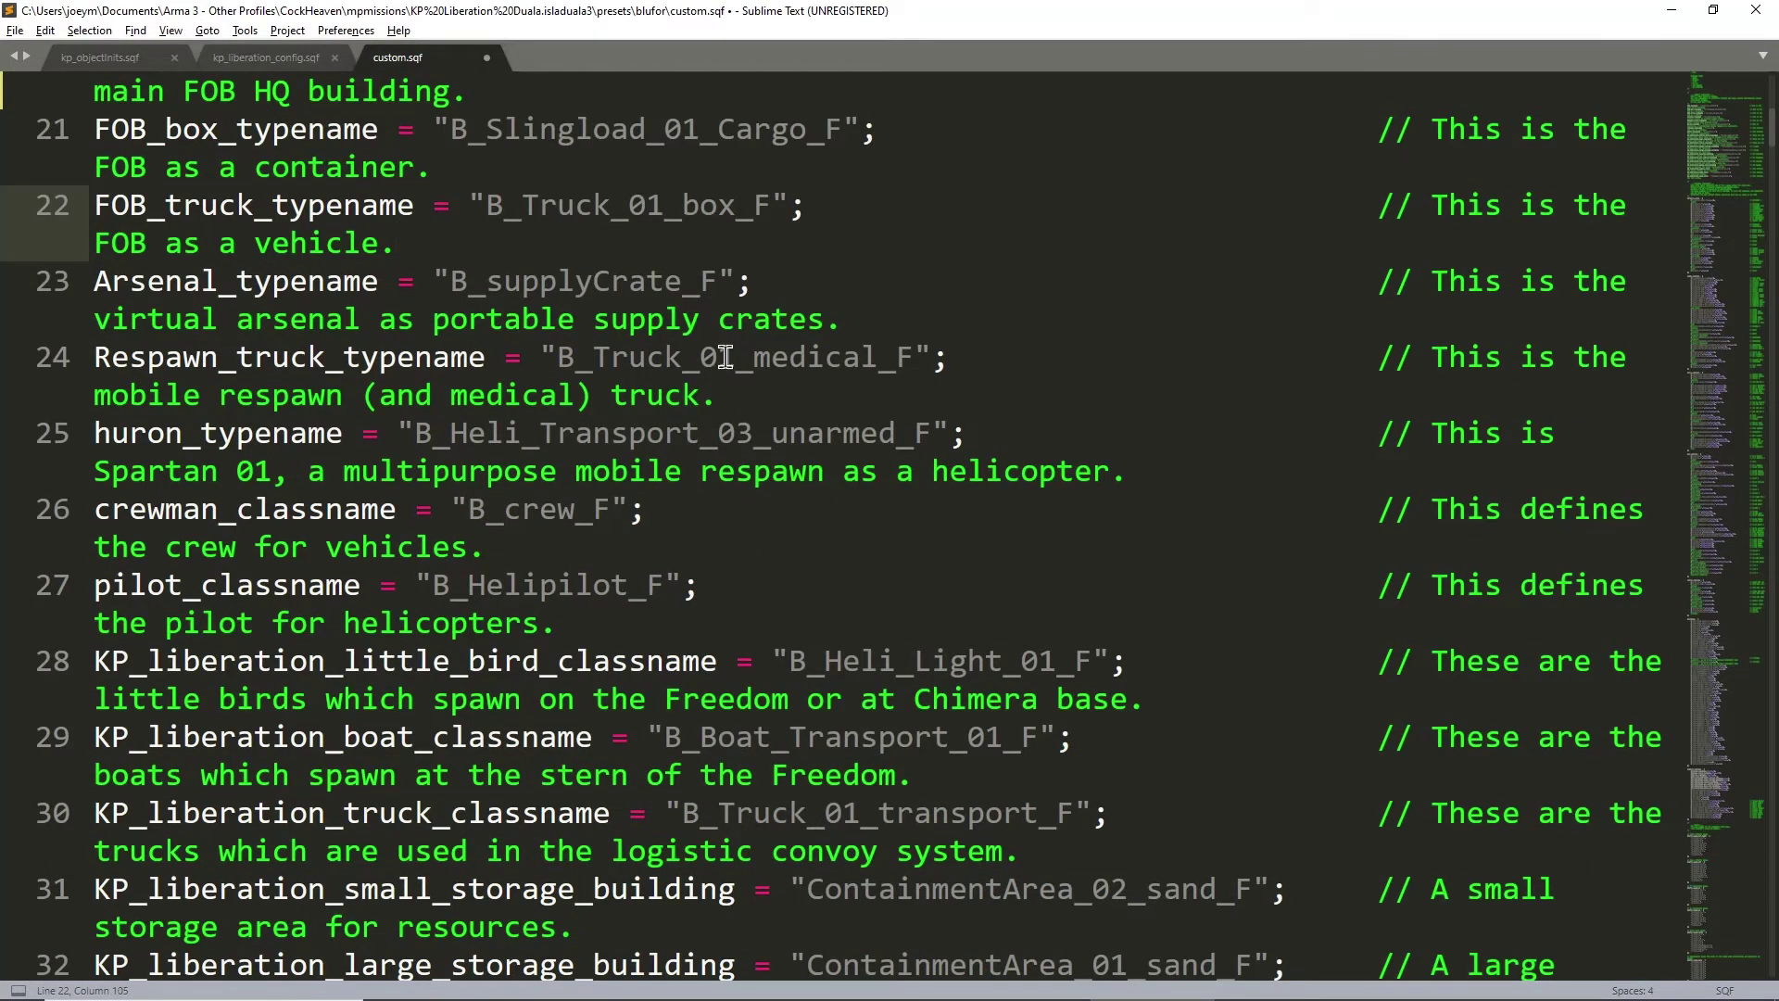
- Copy the huron_typename value B_Heli_Transport_03_unarmed_F and switch to the Eden Editor
{"action": "double_click", "coordinate": [622, 442]}
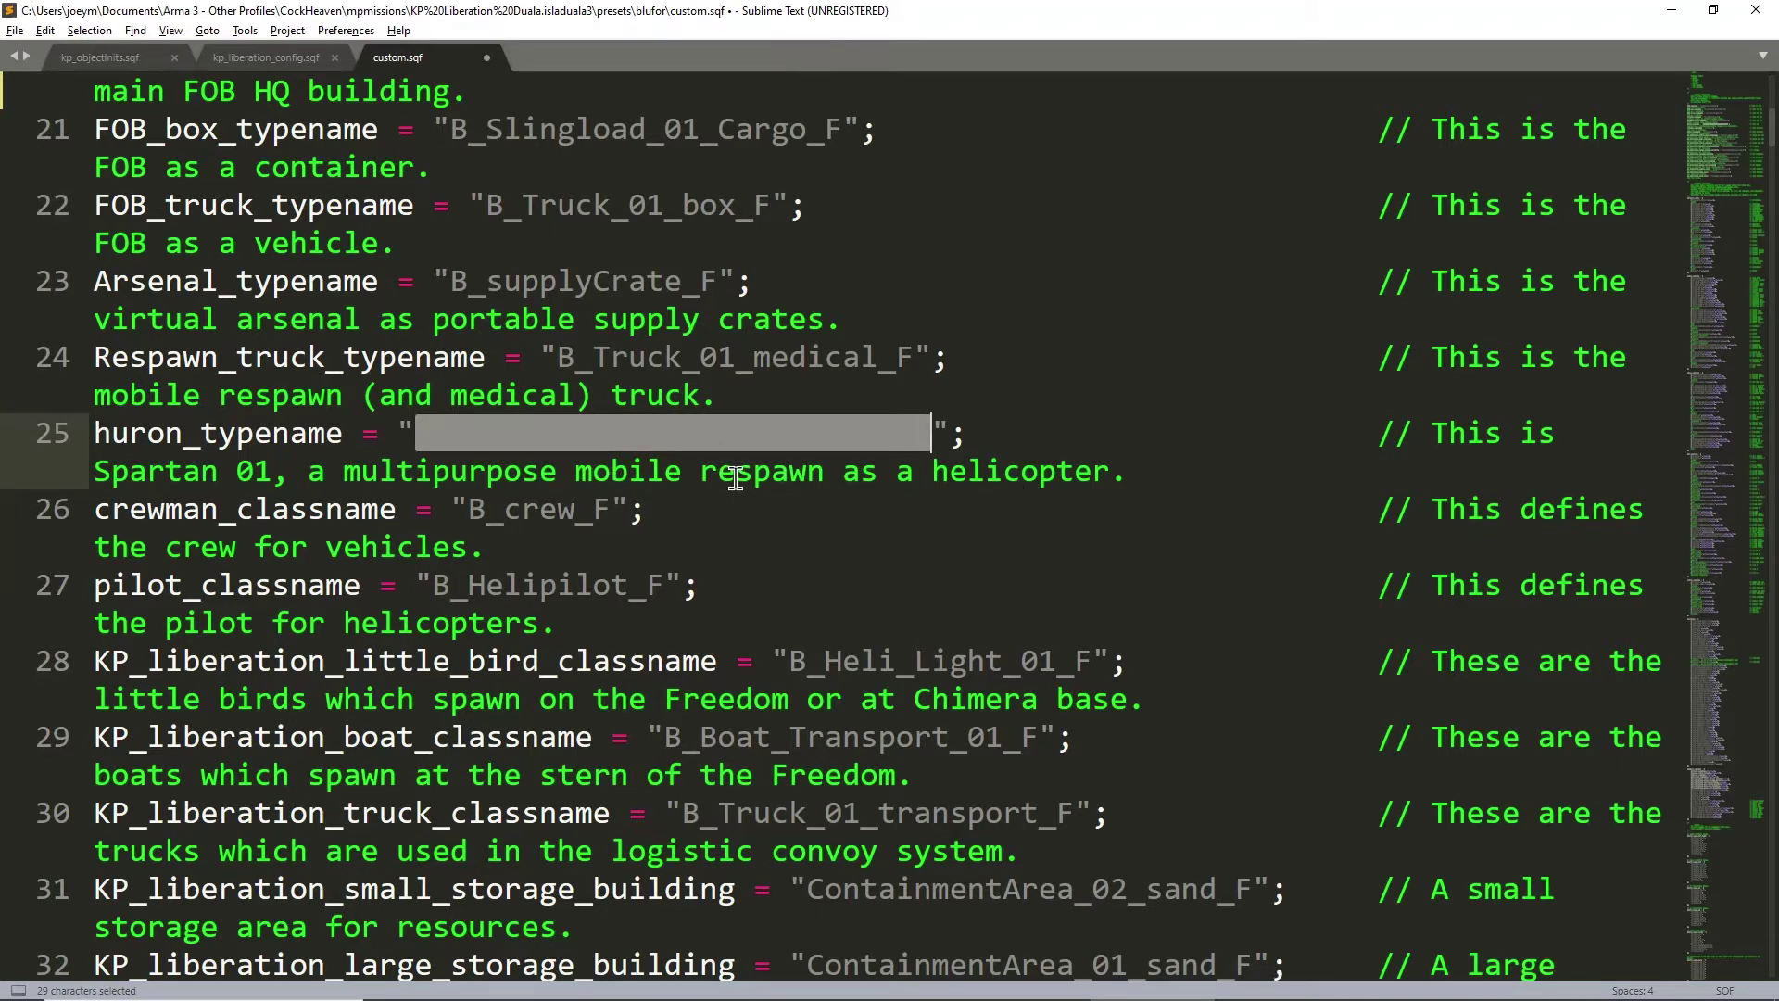
{"action": "key", "text": "ctrl+c"}
{"action": "key", "text": "alt+Tab"}
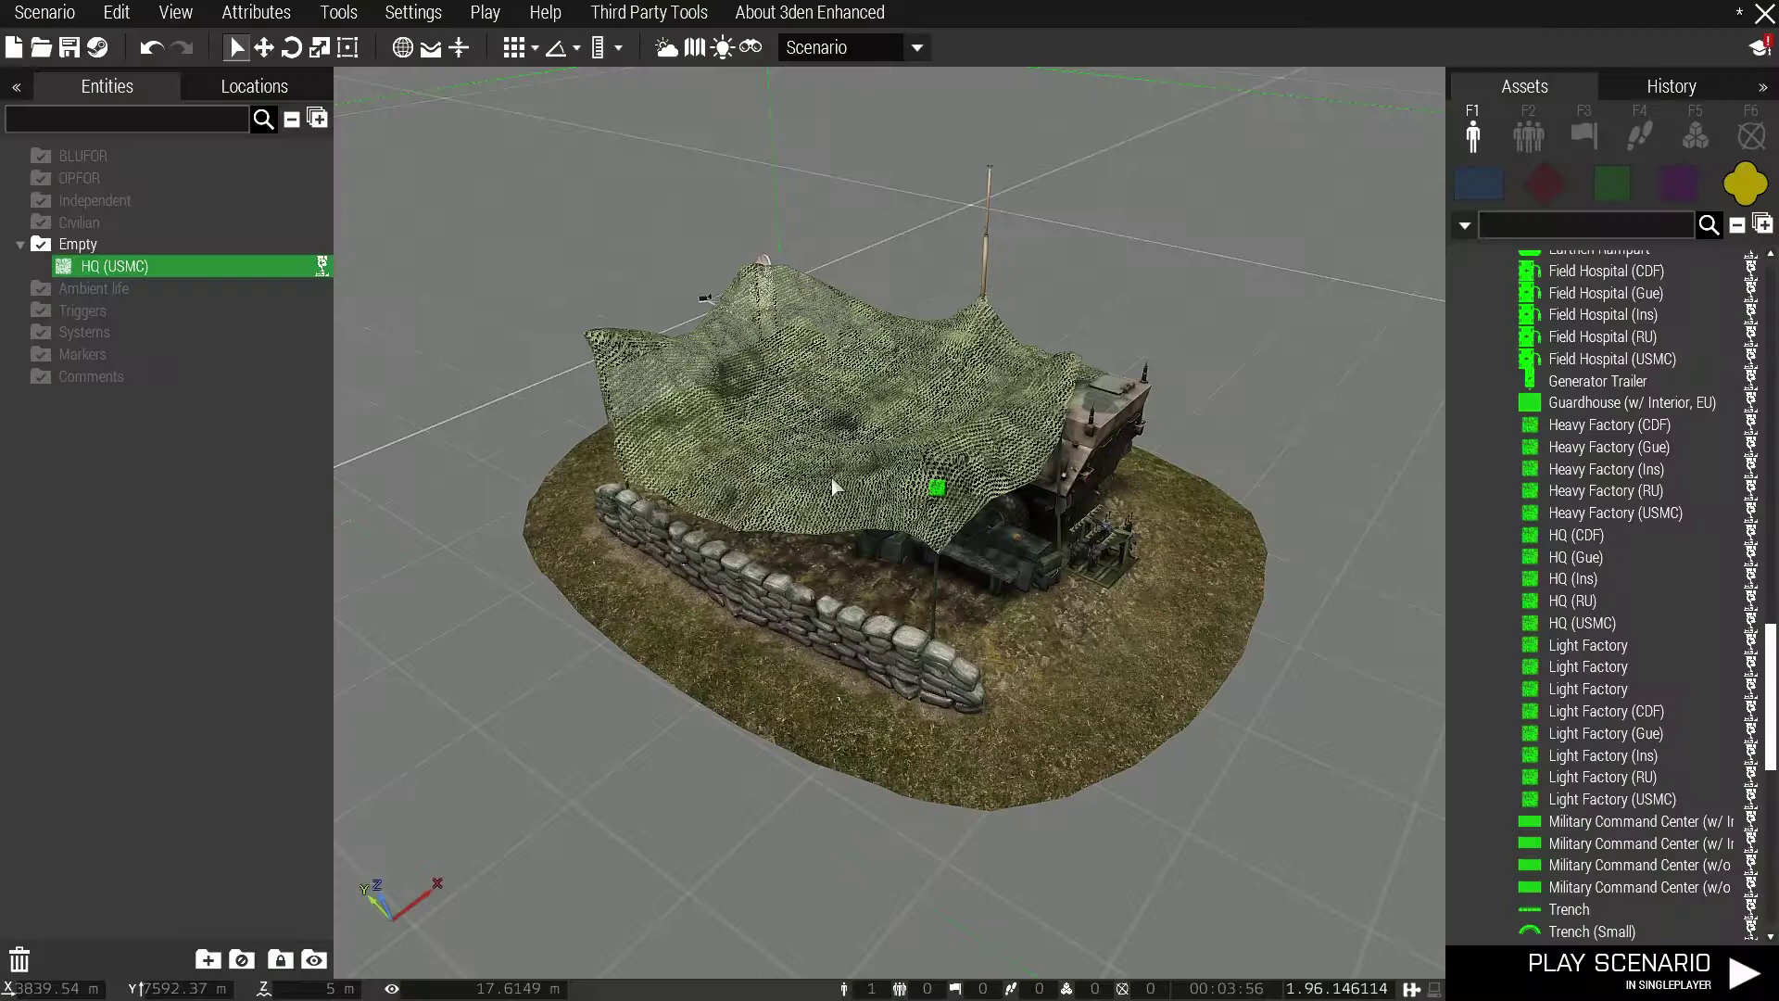
- Delete the HQ (USMC) object from the scenario
{"action": "left_click", "coordinate": [1096, 306]}
{"action": "left_click", "coordinate": [928, 489]}
{"action": "key", "text": "Delete"}
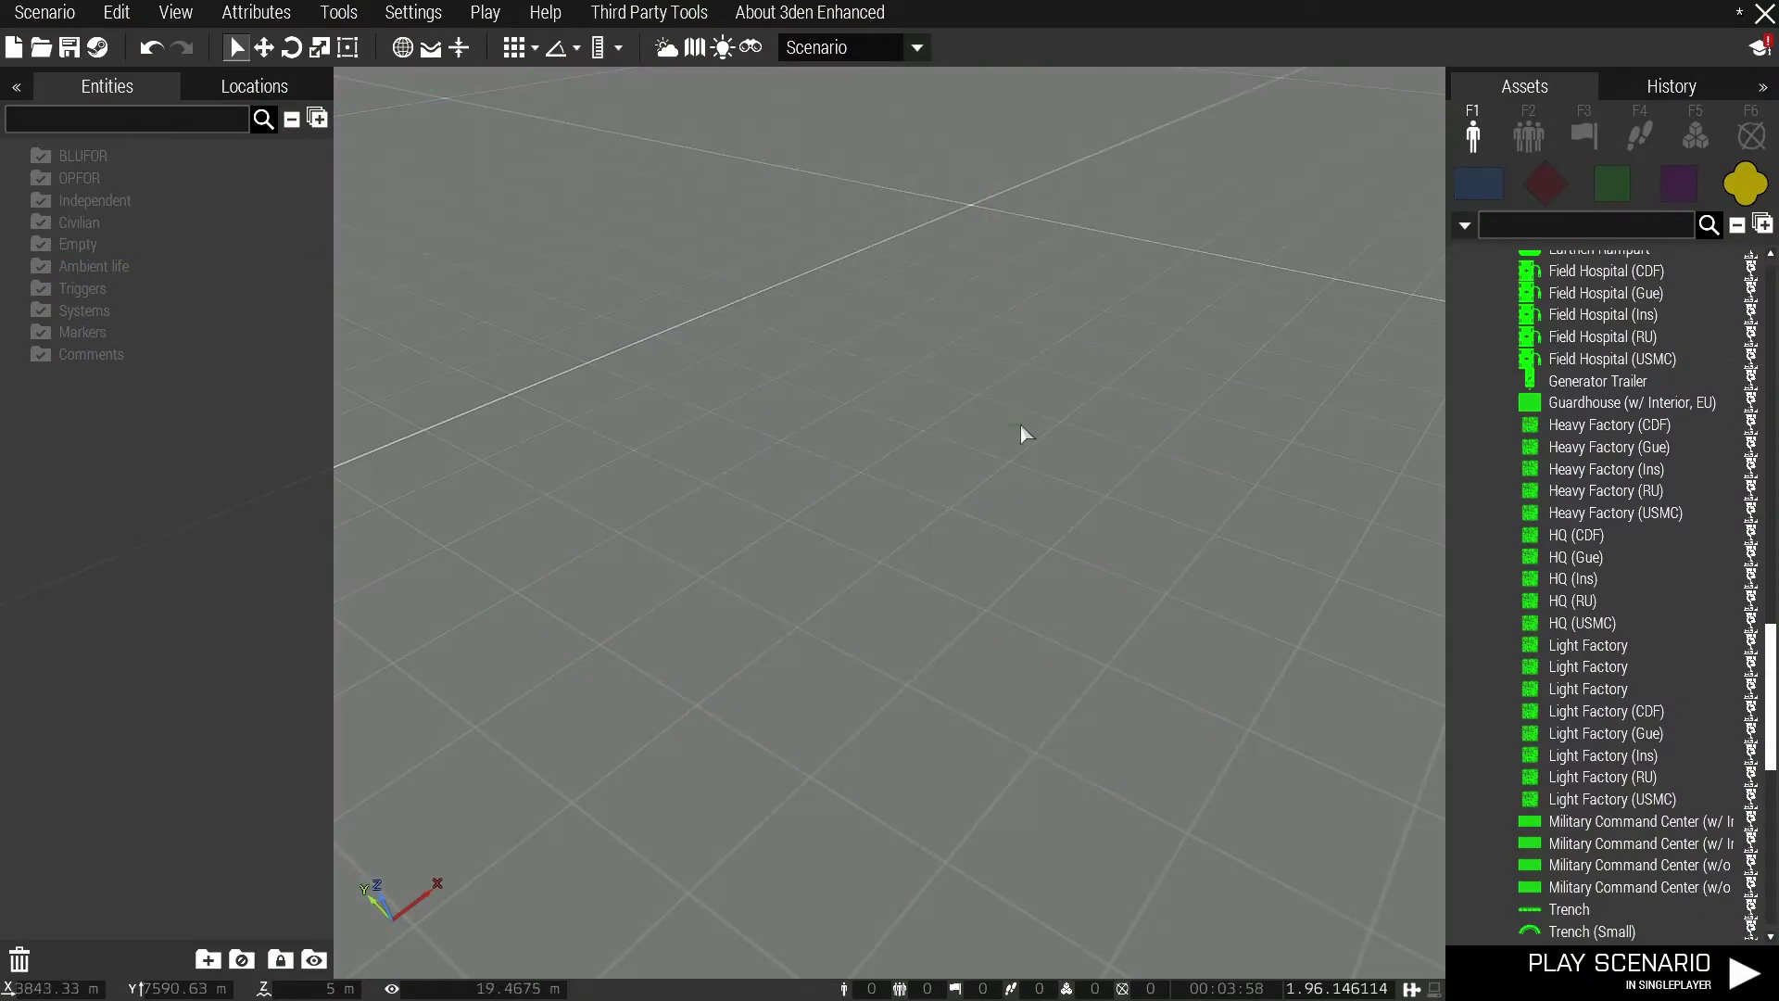
- Place a CH-47F from the BLUFOR US Army (Arid / Desert) helicopters on the terrain
{"action": "left_click", "coordinate": [1481, 183]}
{"action": "left_click", "coordinate": [1461, 333]}
{"action": "scroll", "coordinate": [1464, 454], "scroll_direction": "down", "scroll_amount": 5}
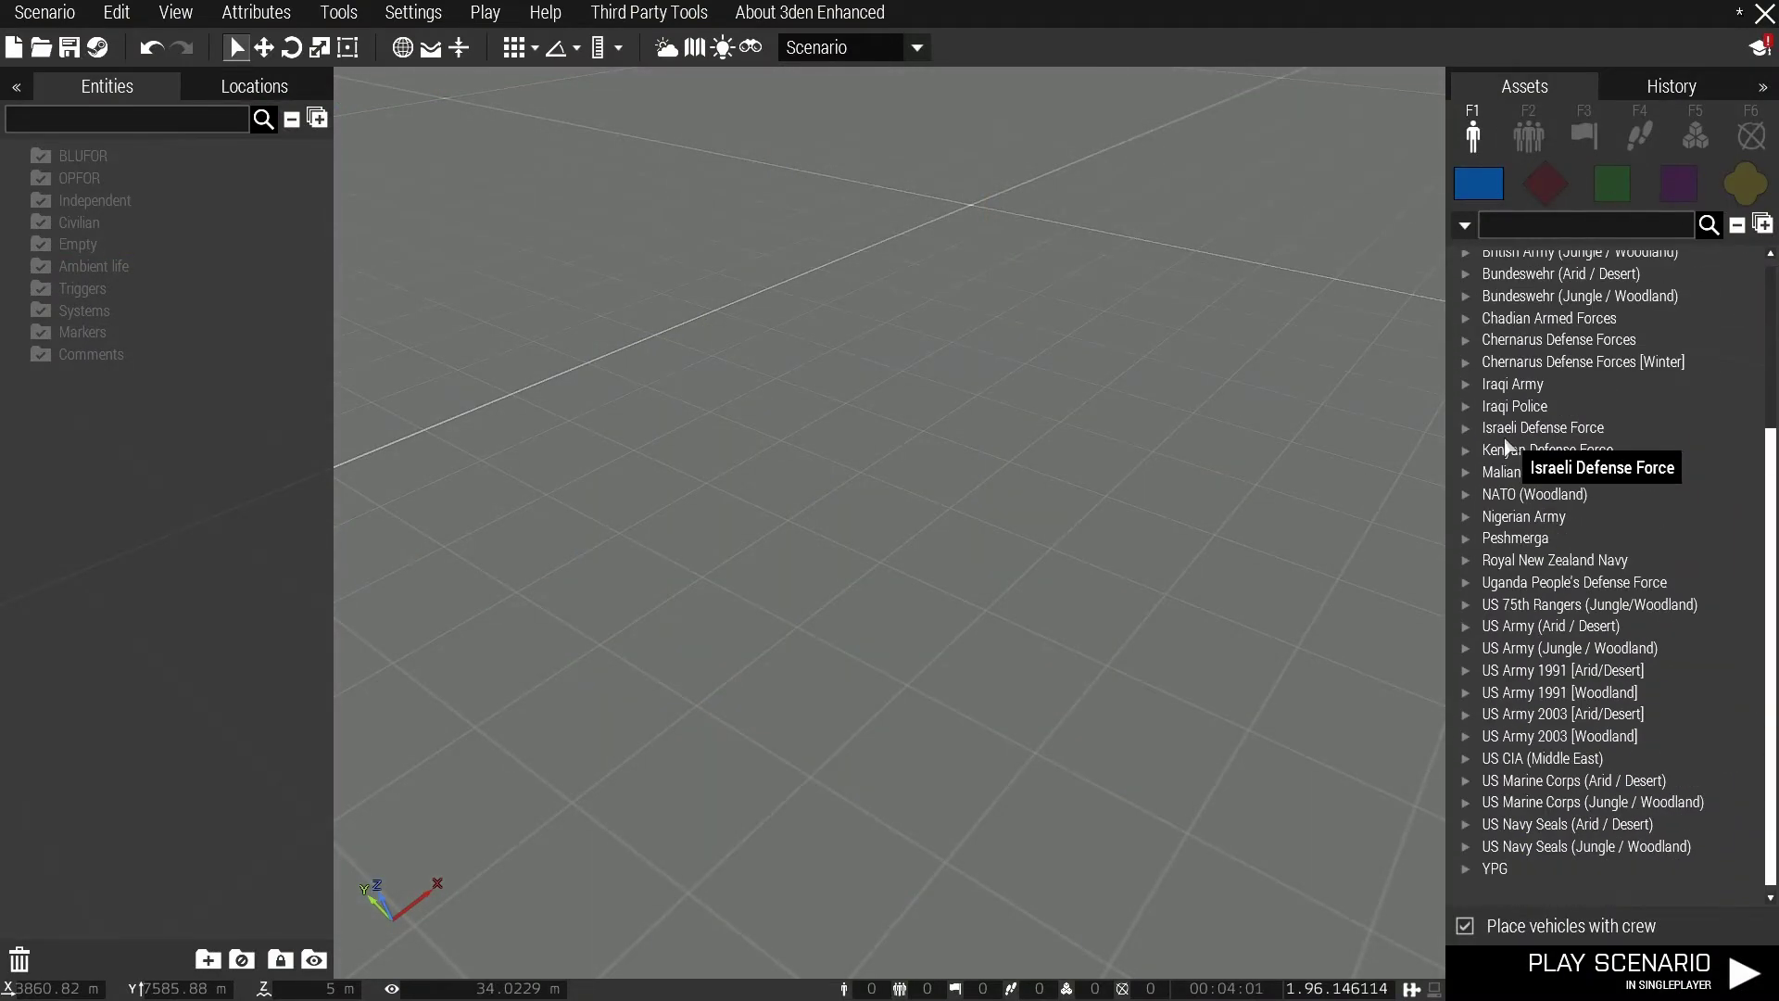
{"action": "left_click", "coordinate": [1466, 625]}
{"action": "scroll", "coordinate": [1576, 649], "scroll_direction": "down", "scroll_amount": 3}
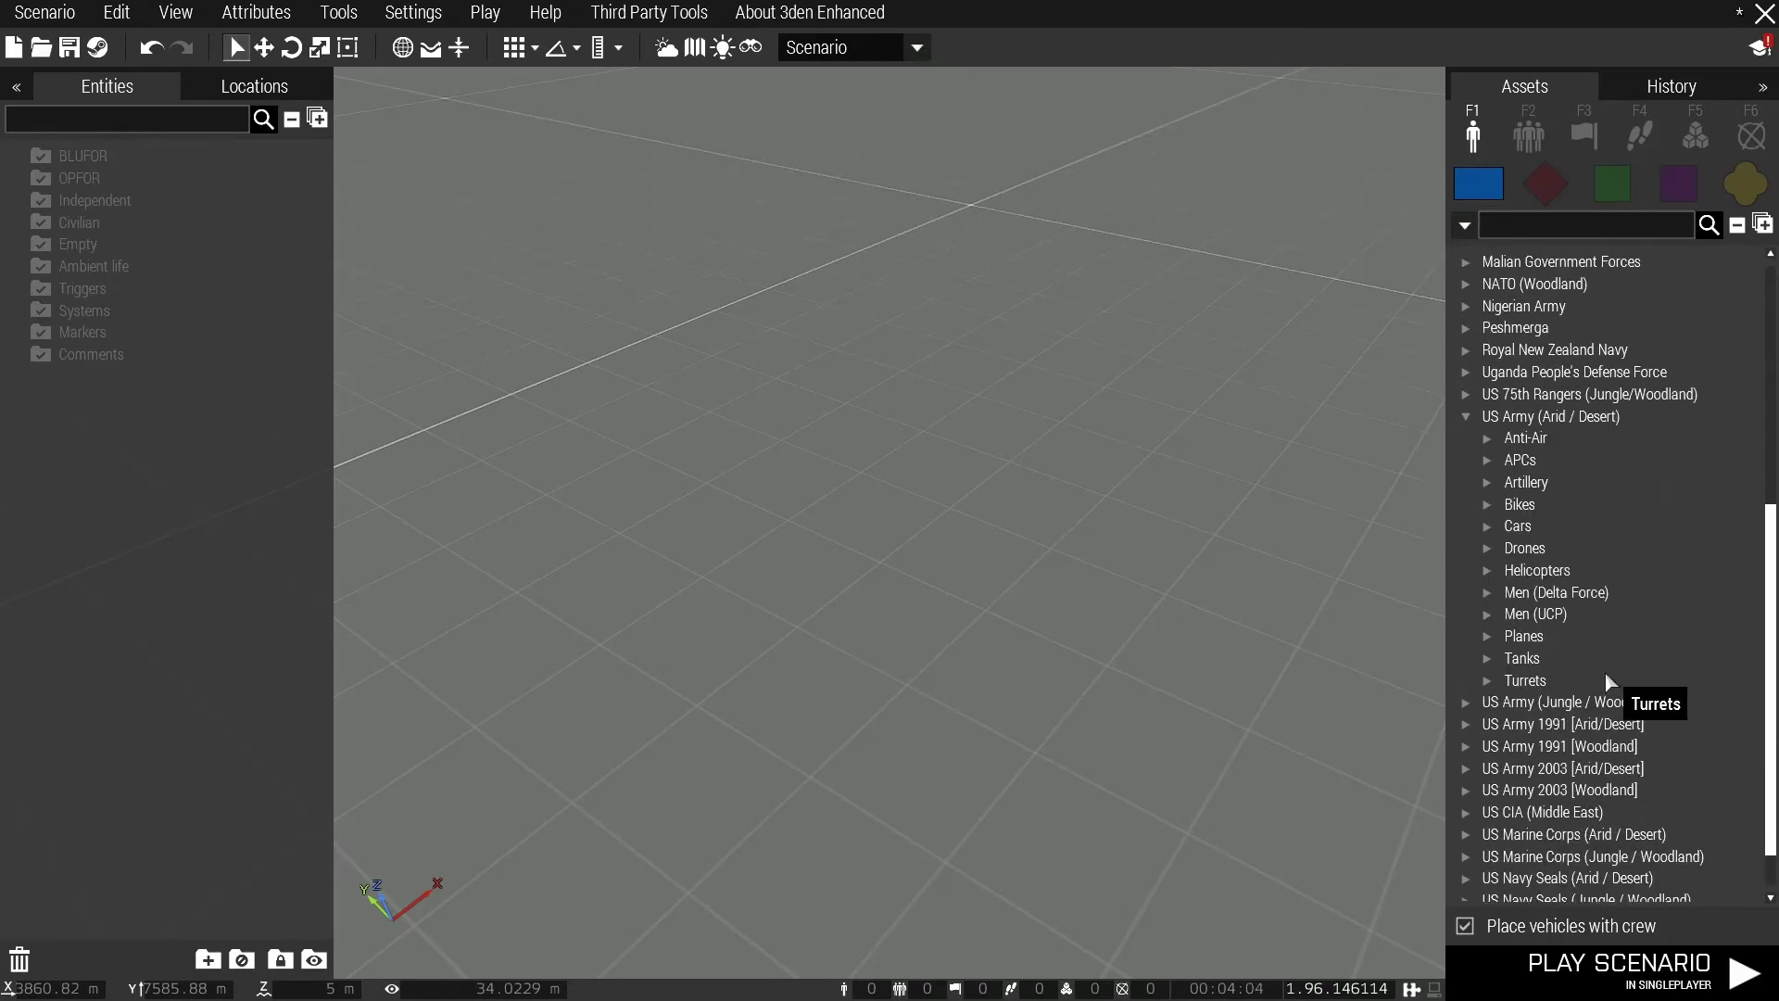
{"action": "left_click", "coordinate": [1488, 575]}
{"action": "scroll", "coordinate": [1585, 574], "scroll_direction": "down", "scroll_amount": 4}
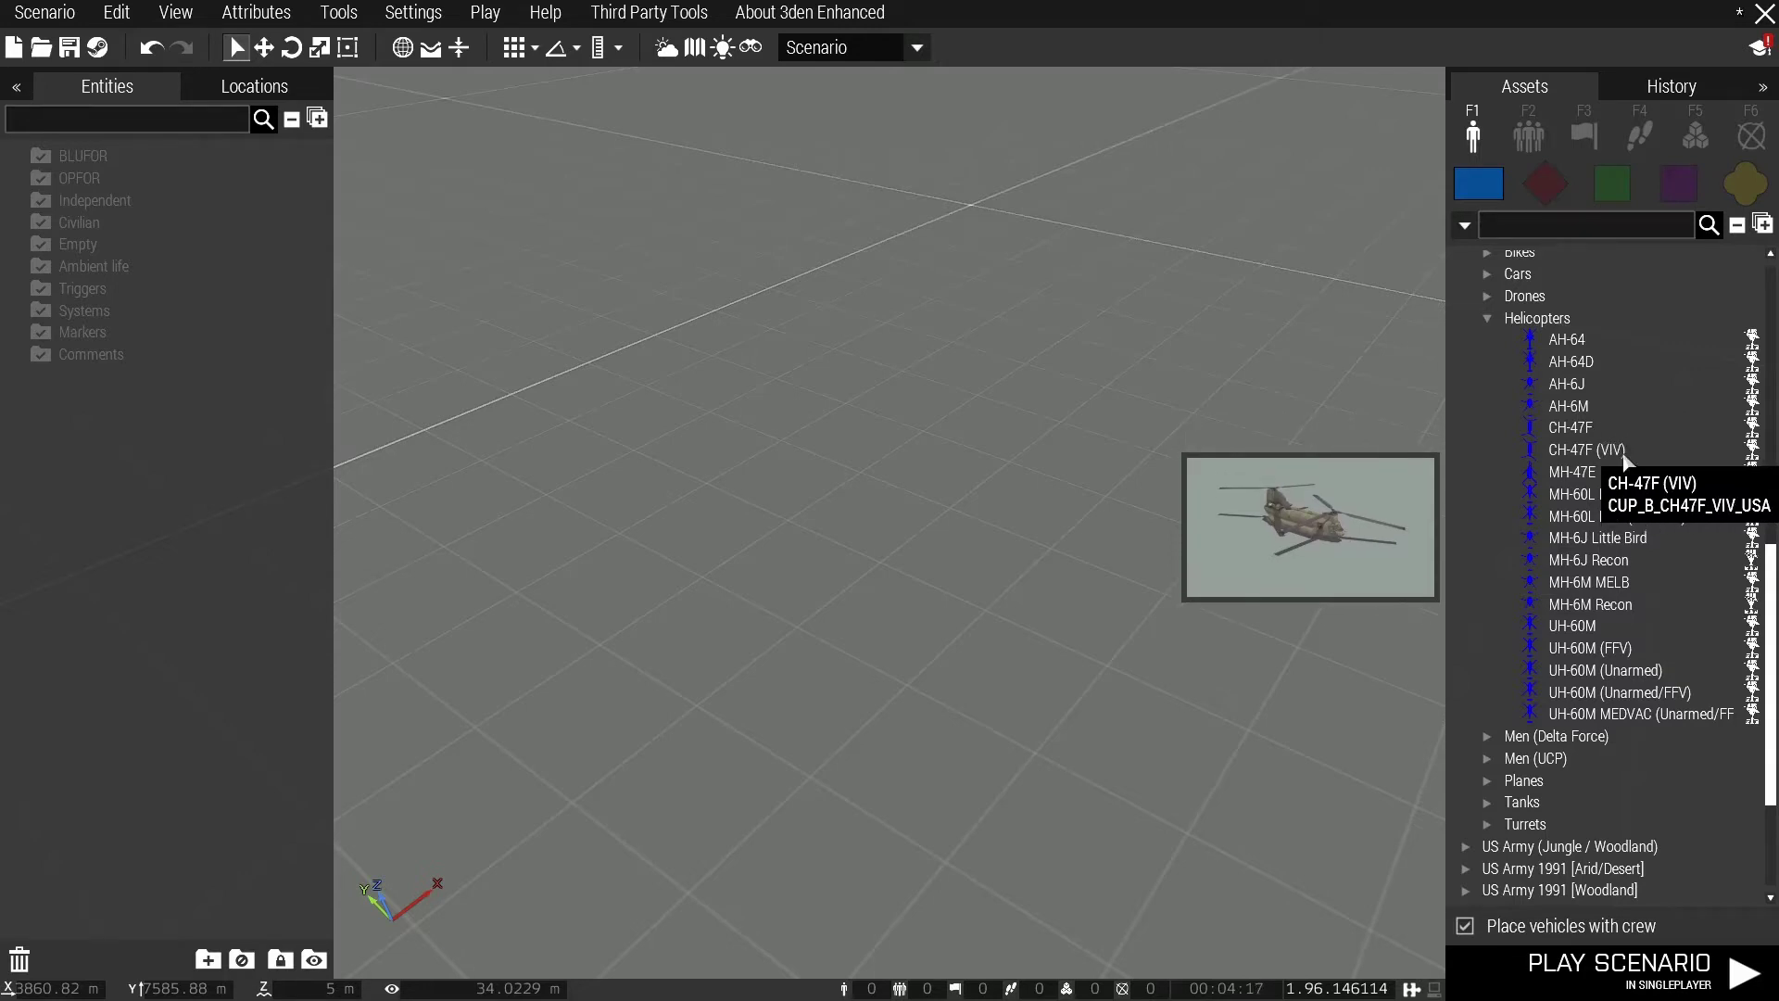
{"action": "left_click", "coordinate": [1576, 427]}
{"action": "left_click", "coordinate": [768, 521]}
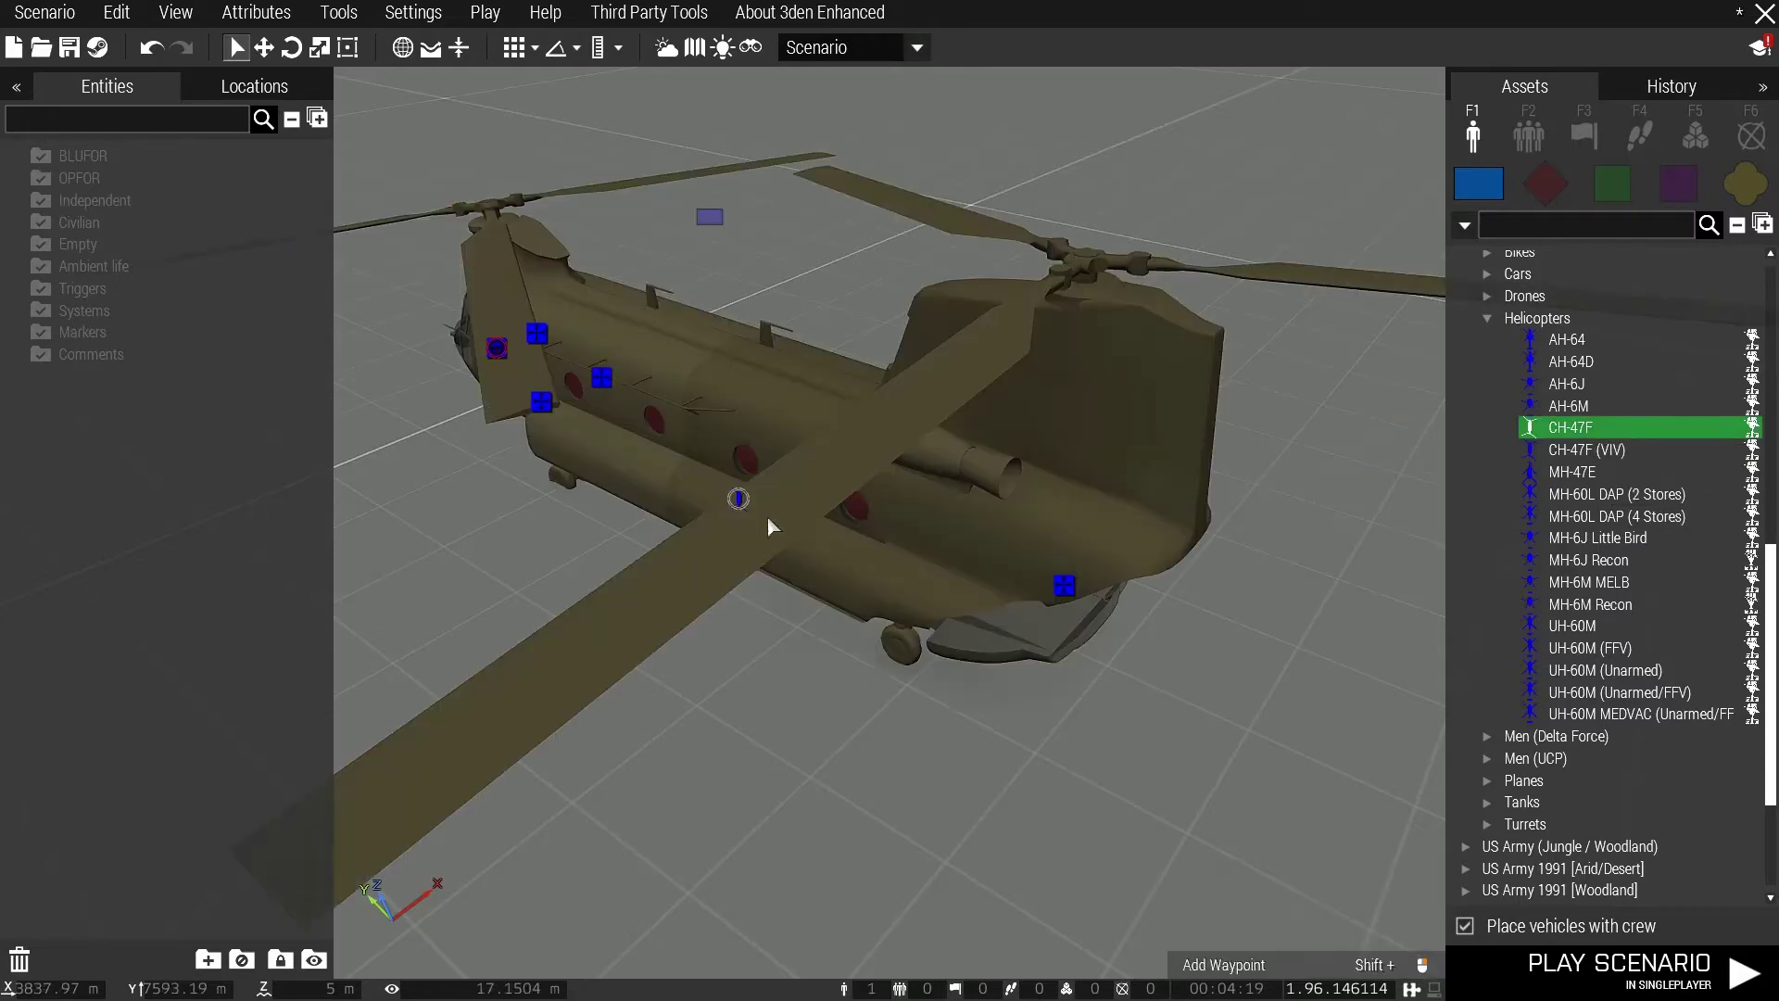
- Place the CH-47F, turn off placing vehicles with crew, and delete all its pilots from the Alpha 1-1 group
{"action": "left_click", "coordinate": [1118, 656]}
{"action": "scroll", "coordinate": [1104, 666], "scroll_direction": "down", "scroll_amount": 3}
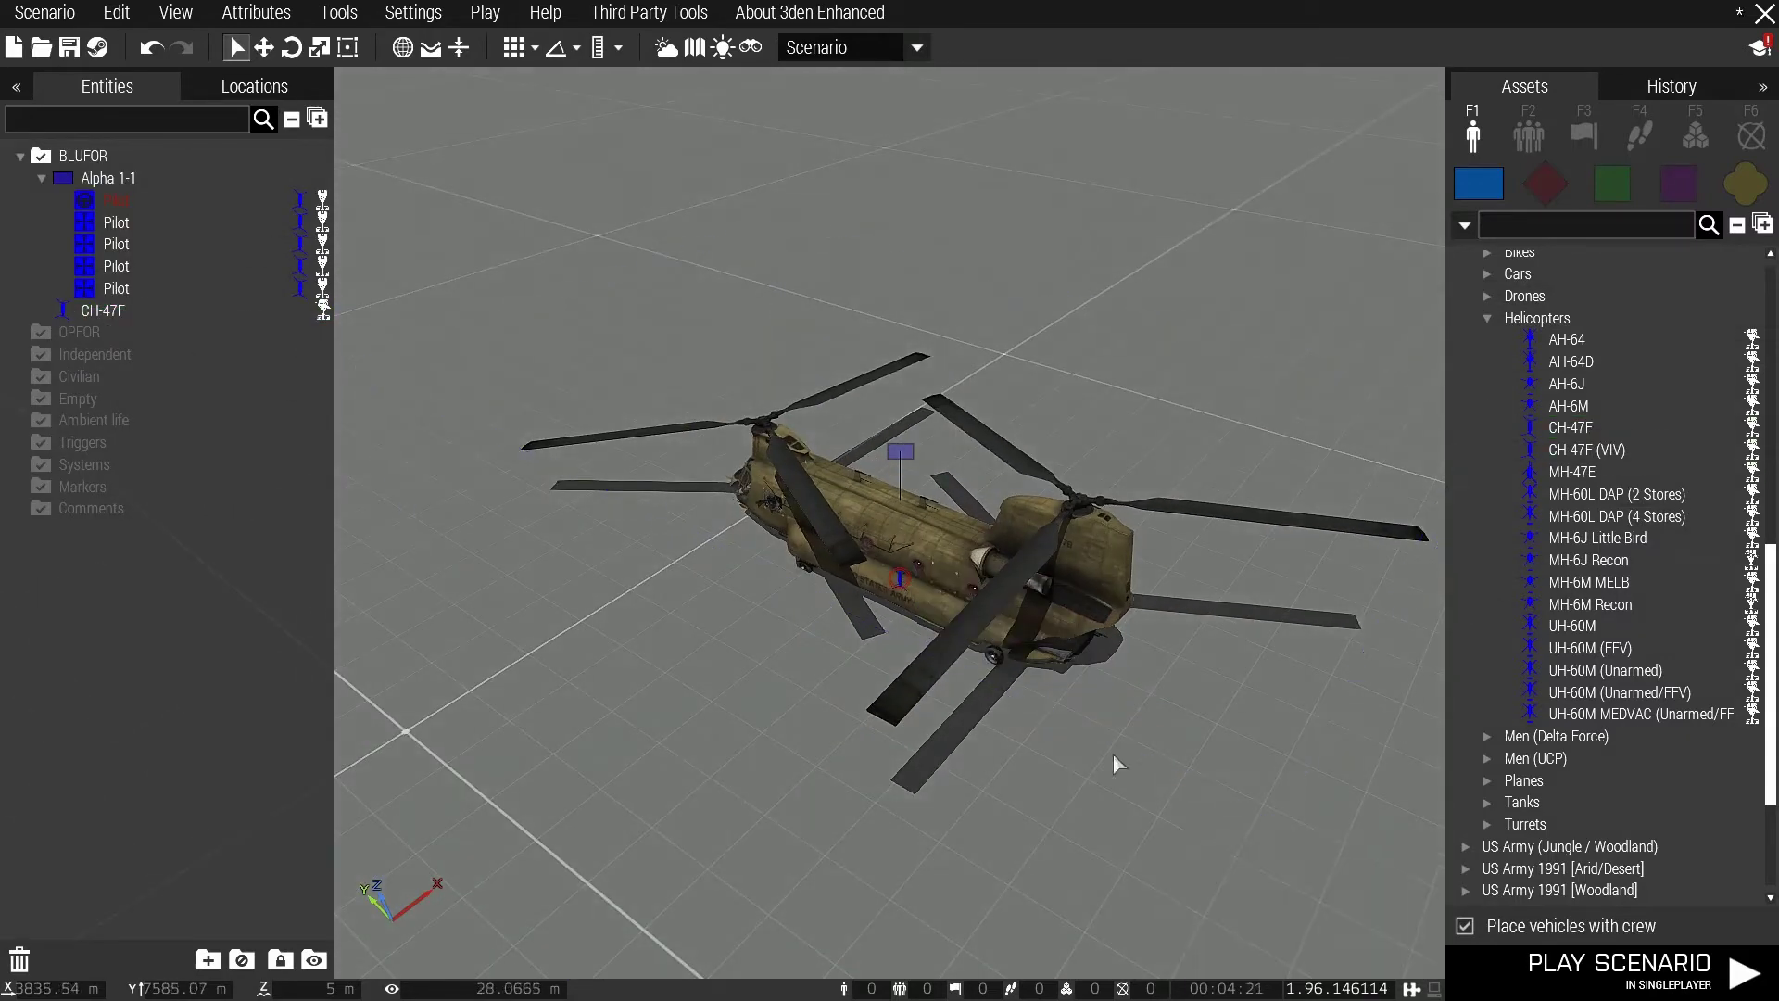
{"action": "left_click", "coordinate": [1465, 926]}
{"action": "left_click", "coordinate": [139, 200]}
{"action": "left_click", "coordinate": [140, 289], "text": "shift"}
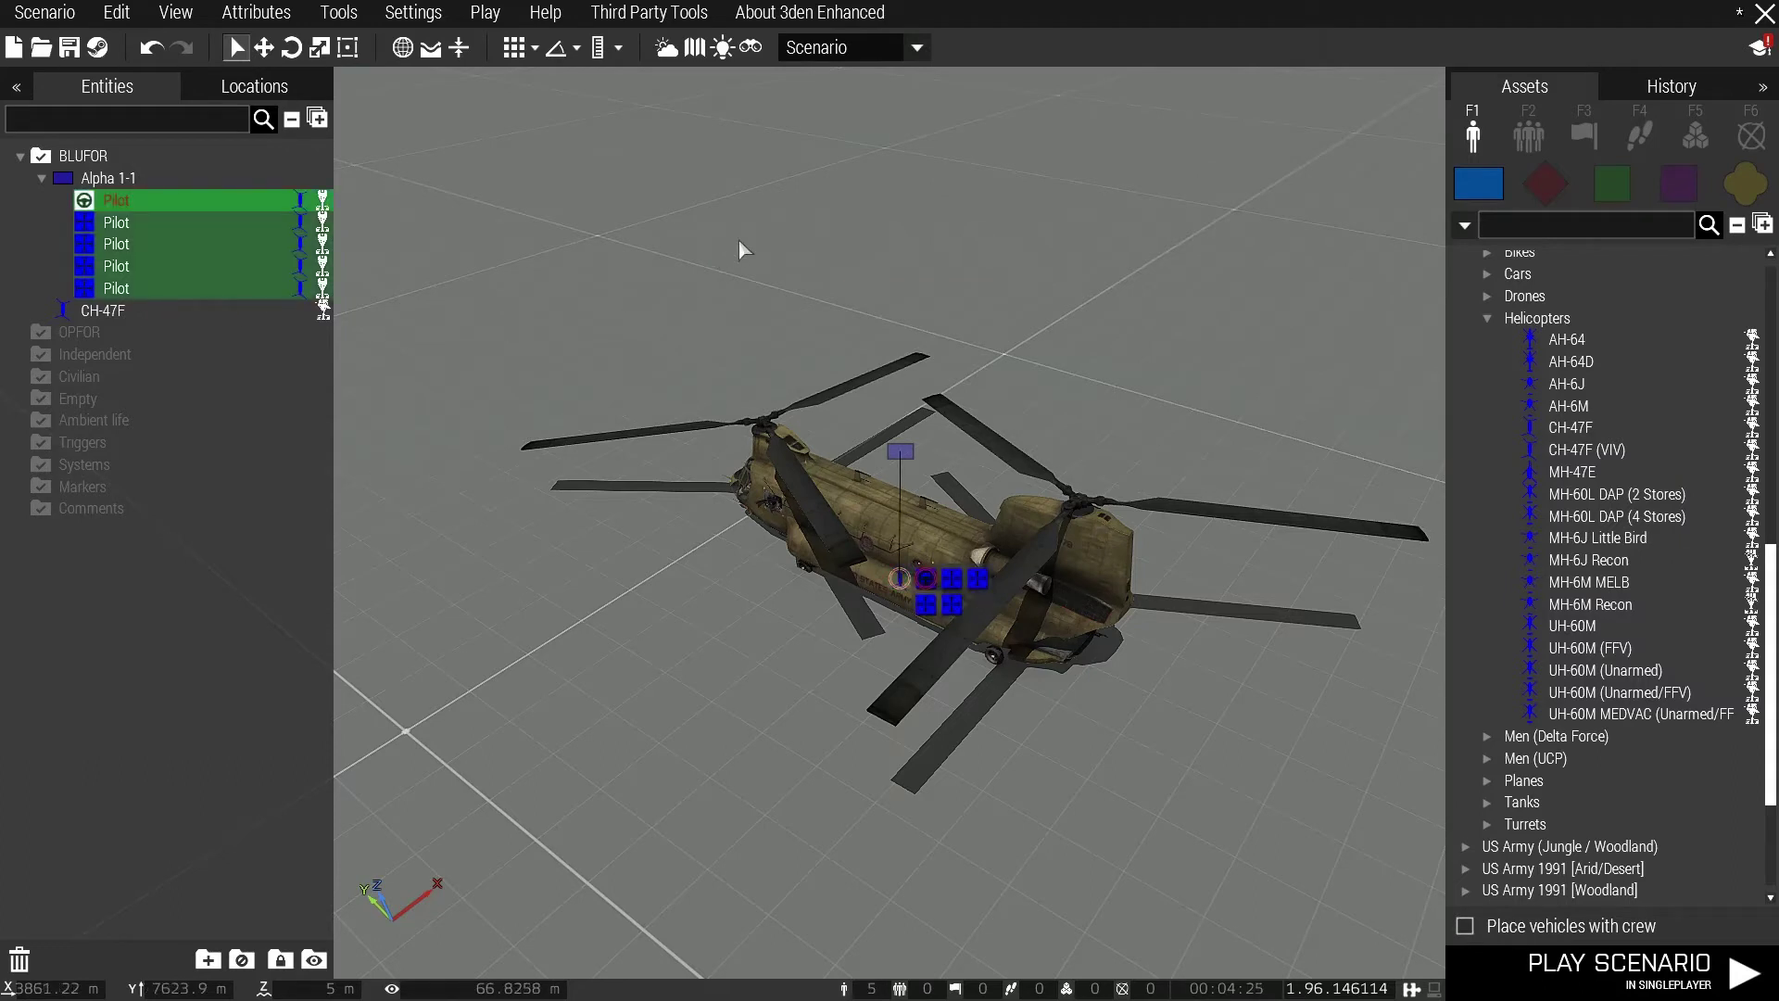
{"action": "key", "text": "Delete"}
- Log the CH-47F's class to the clipboard and switch to Sublime Text
{"action": "right_click", "coordinate": [903, 593]}
{"action": "mouse_move", "coordinate": [1108, 653]}
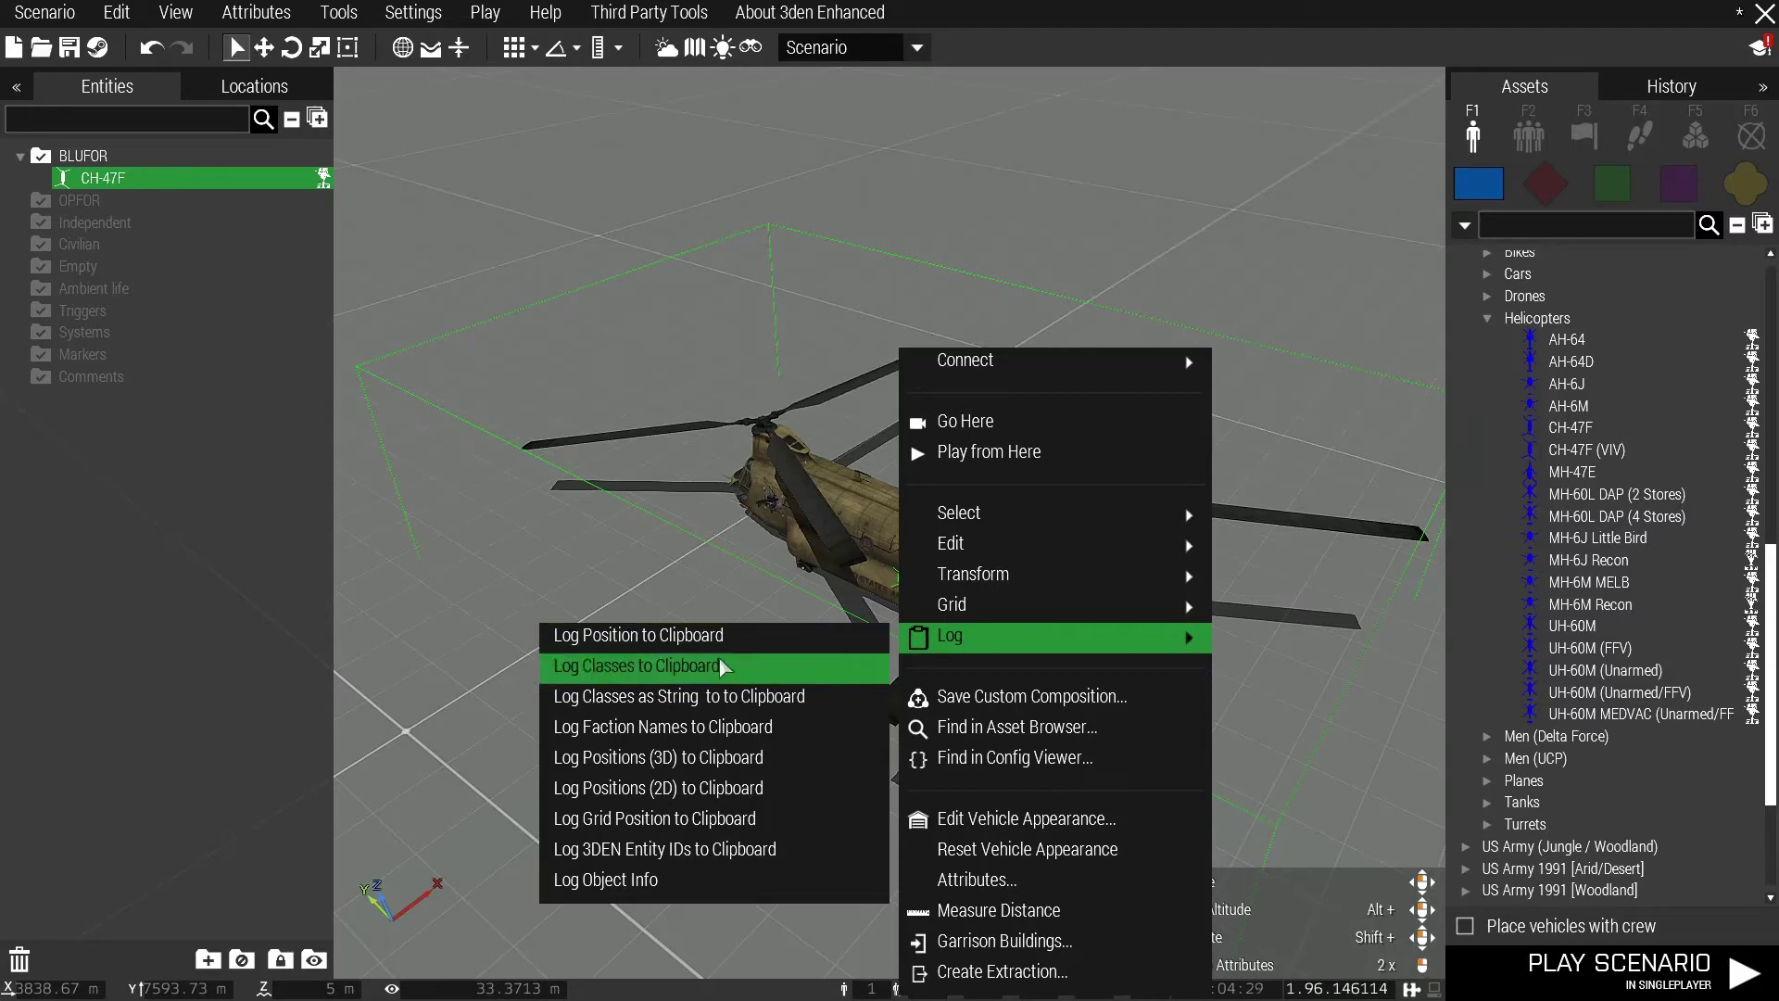
{"action": "left_click", "coordinate": [749, 667]}
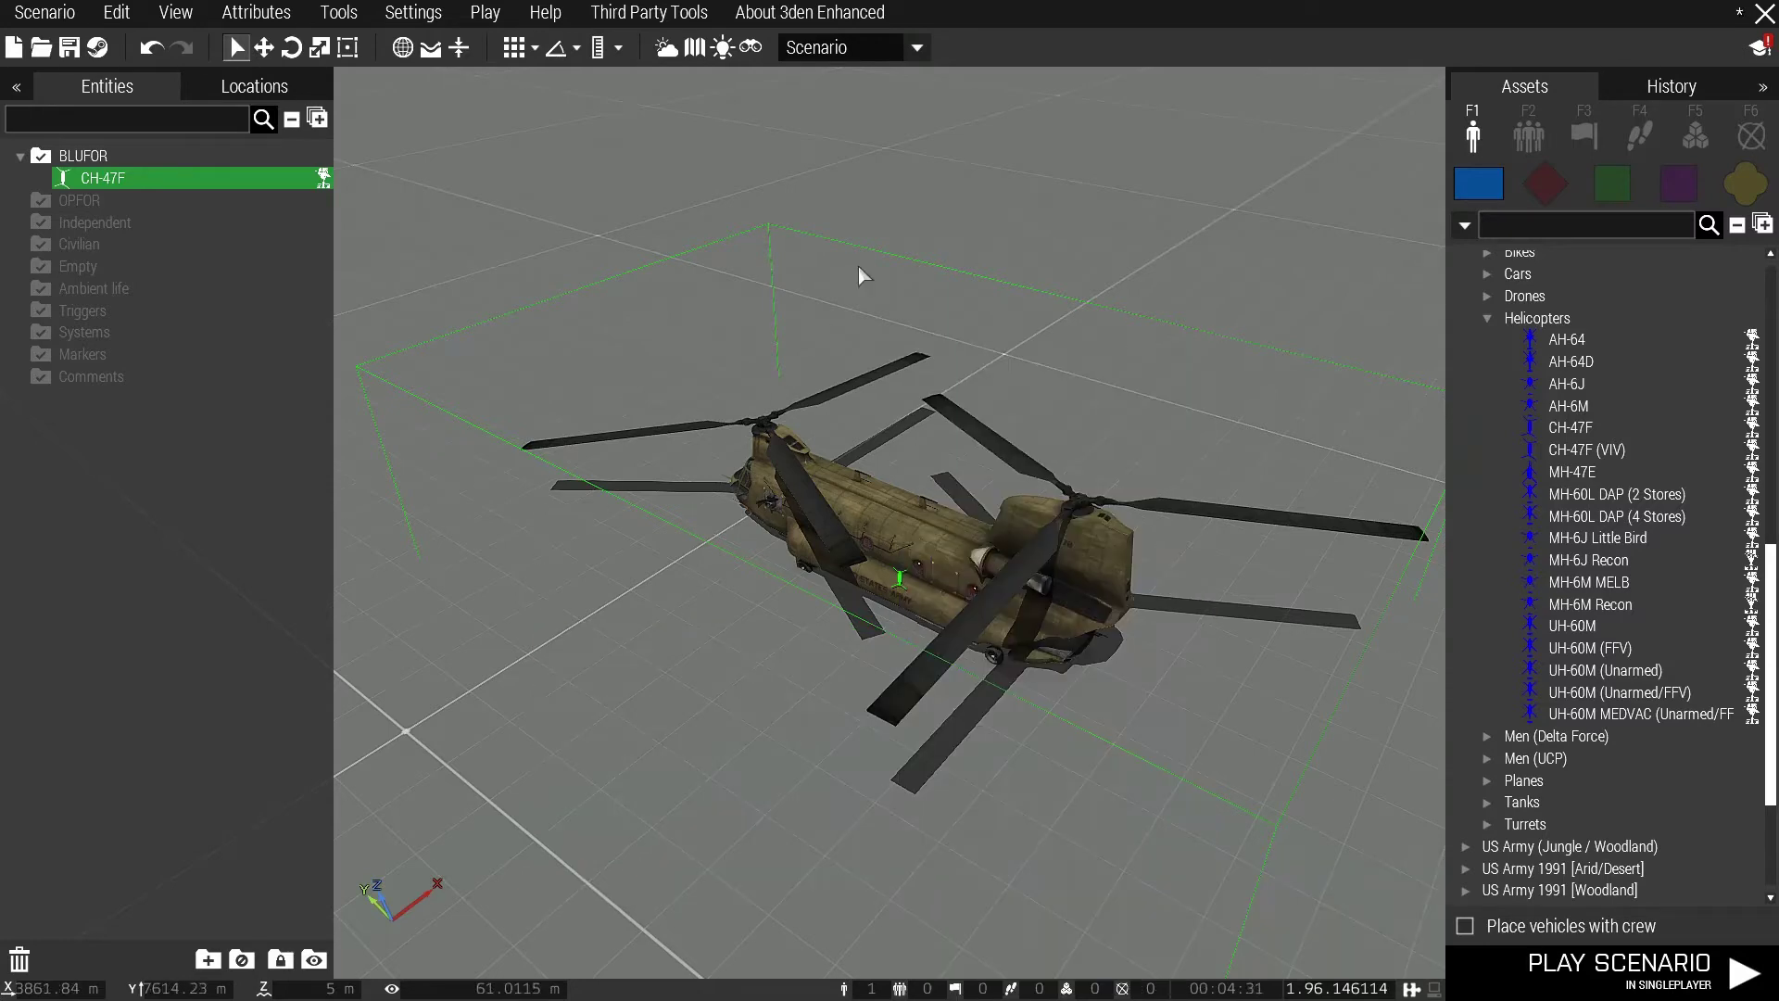
{"action": "key", "text": "alt+Tab"}
- Replace the huron_typename value with CUP_B_CH47F_USA and save custom.sqf
{"action": "key", "text": "ctrl+v"}
{"action": "left_click", "coordinate": [254, 395]}
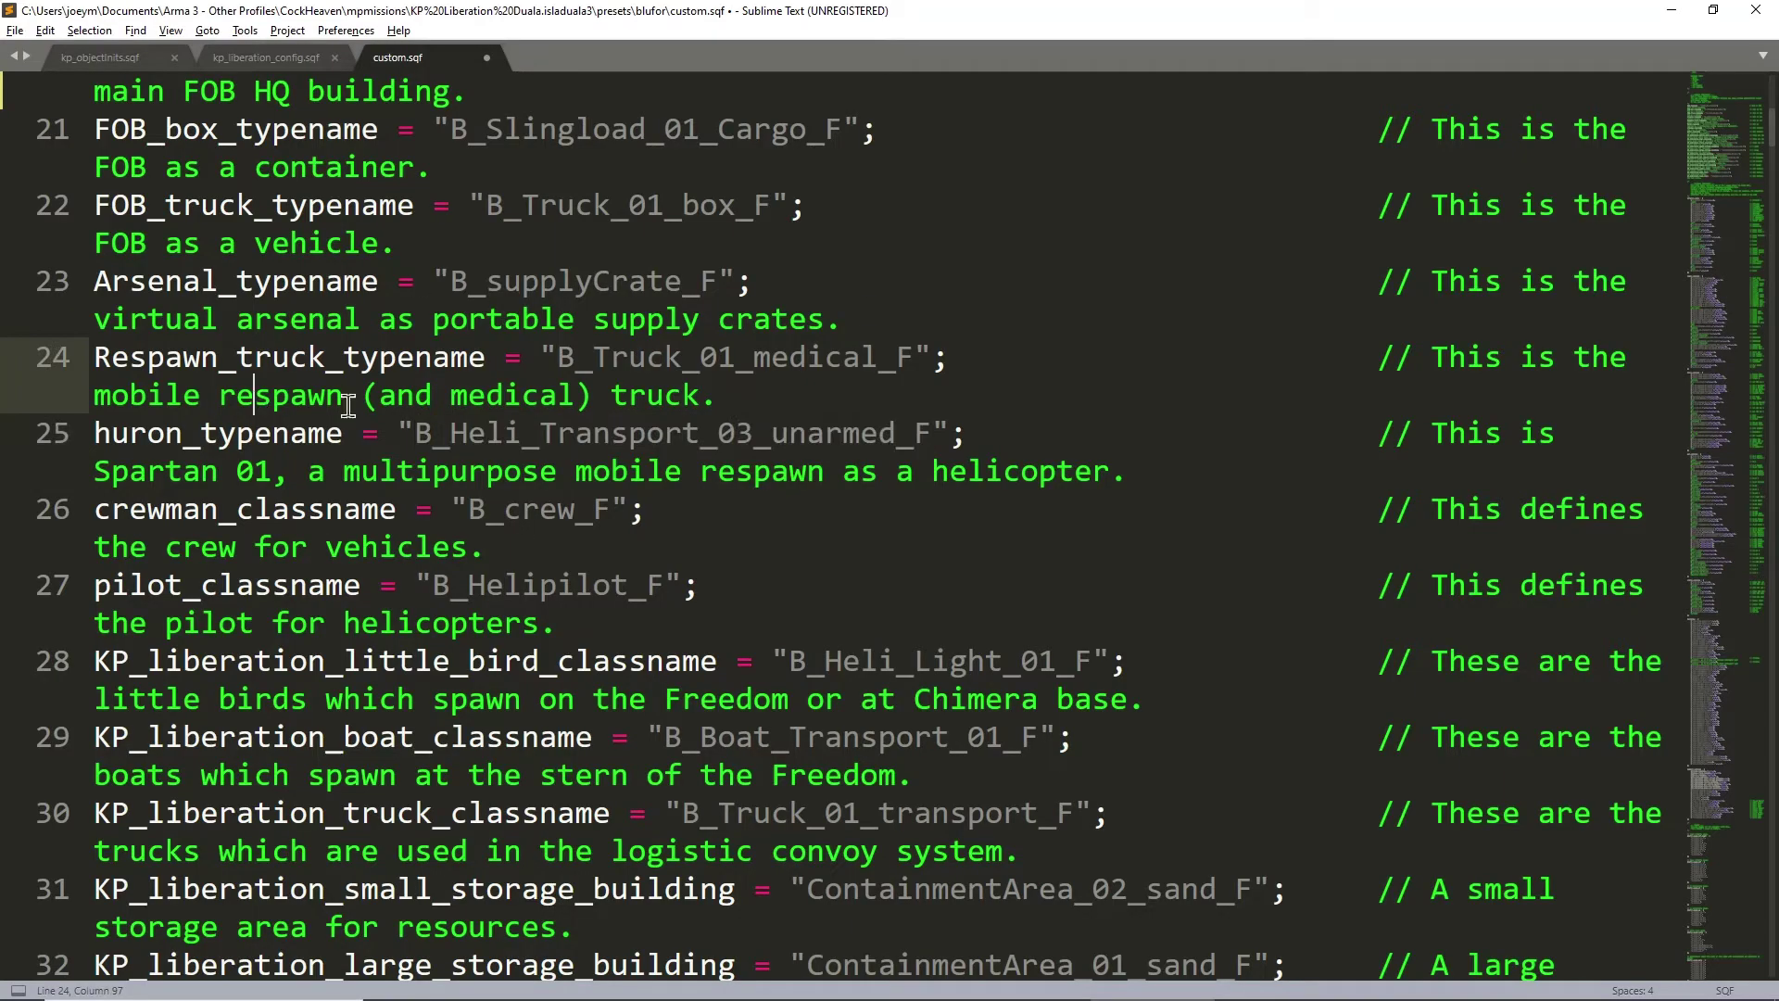
{"action": "double_click", "coordinate": [612, 432]}
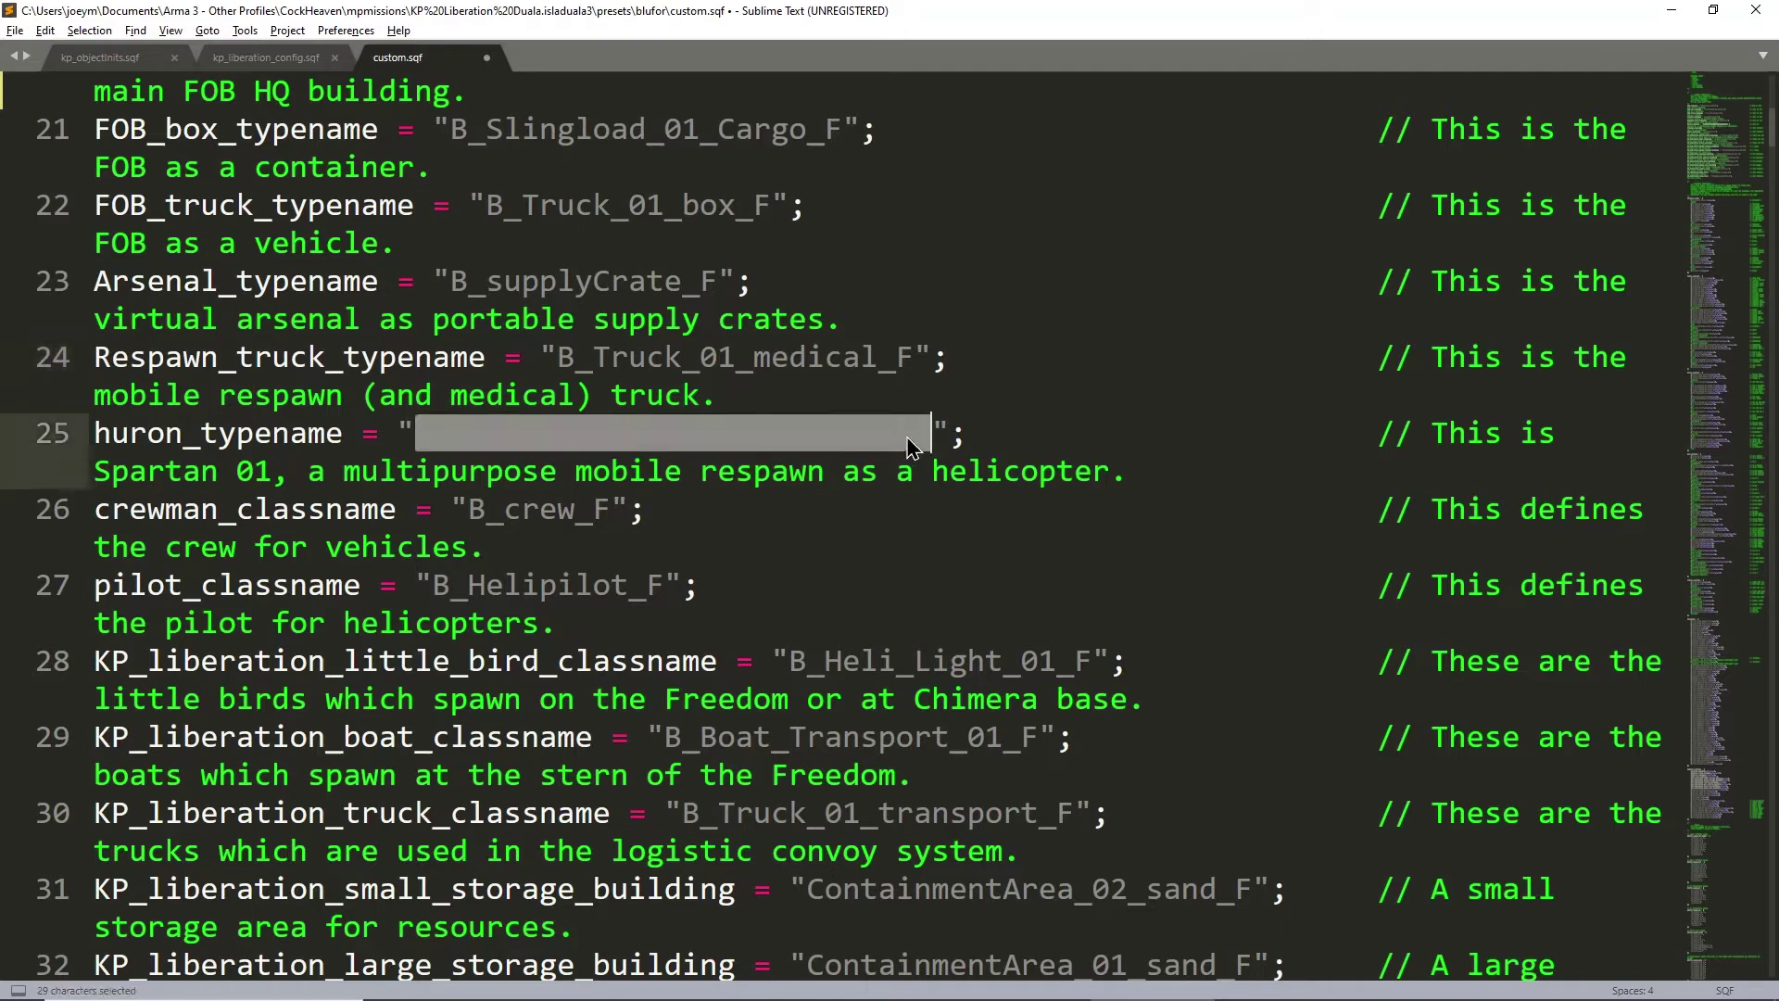
{"action": "key", "text": "ctrl+v"}
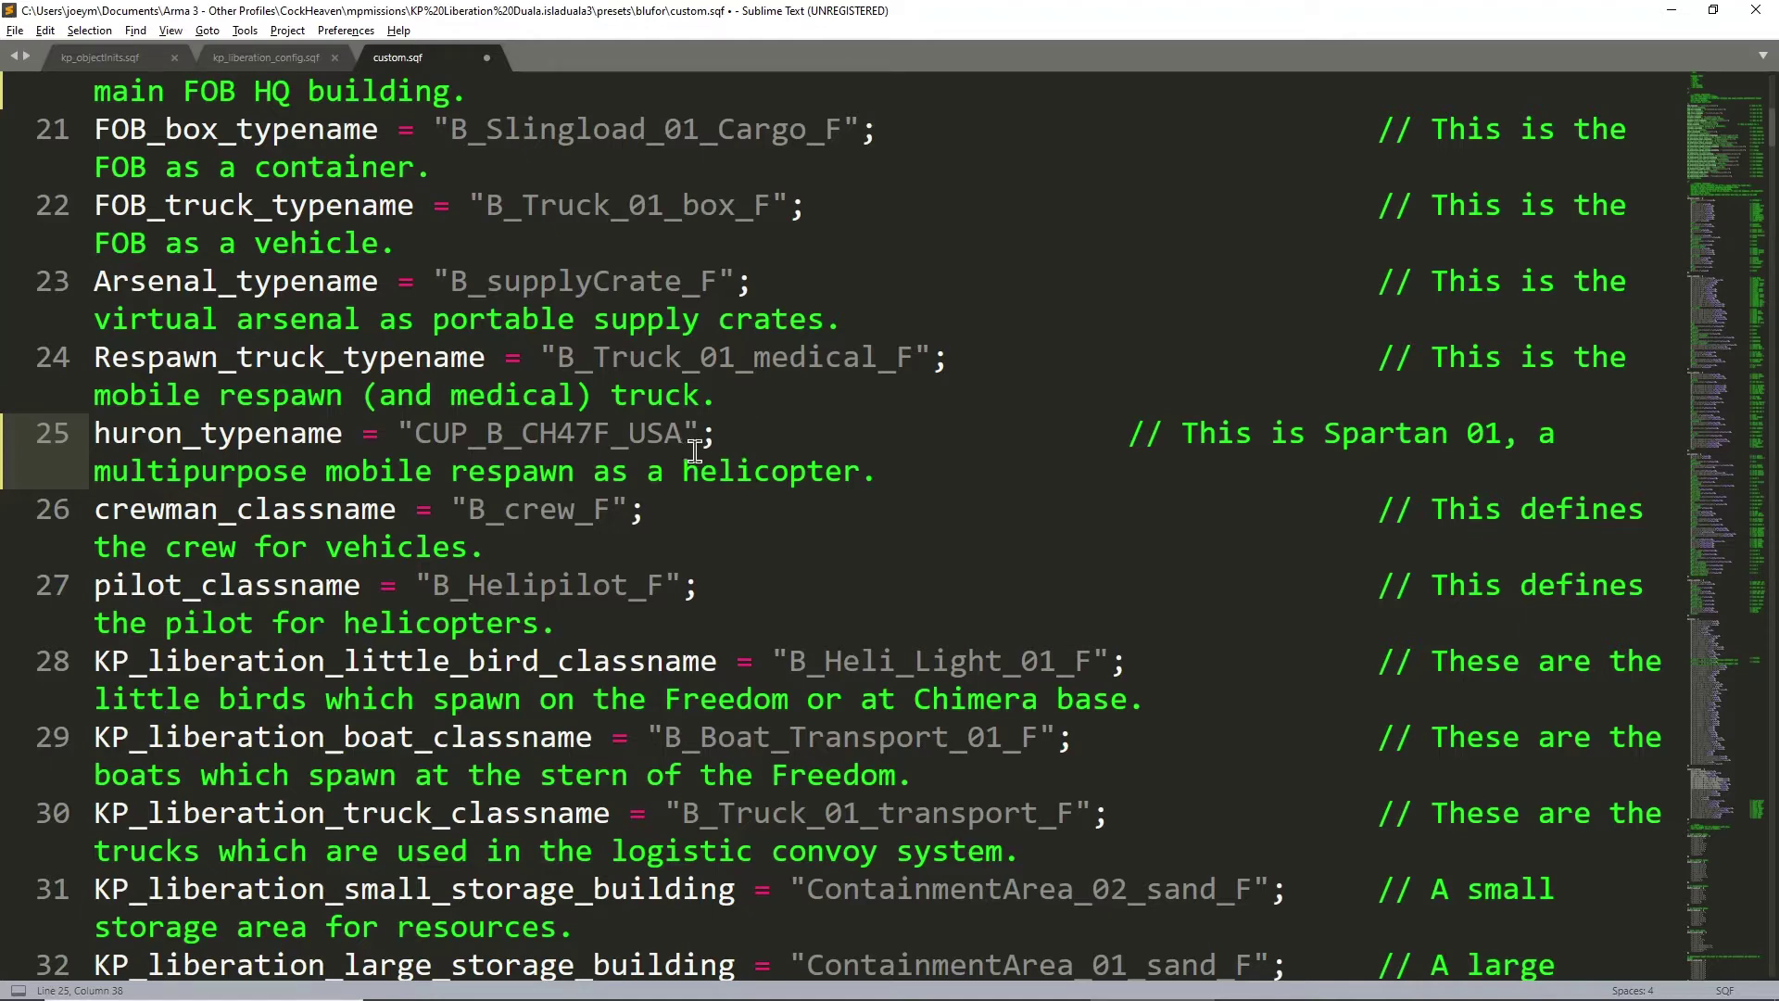
{"action": "key", "text": "ctrl+s"}
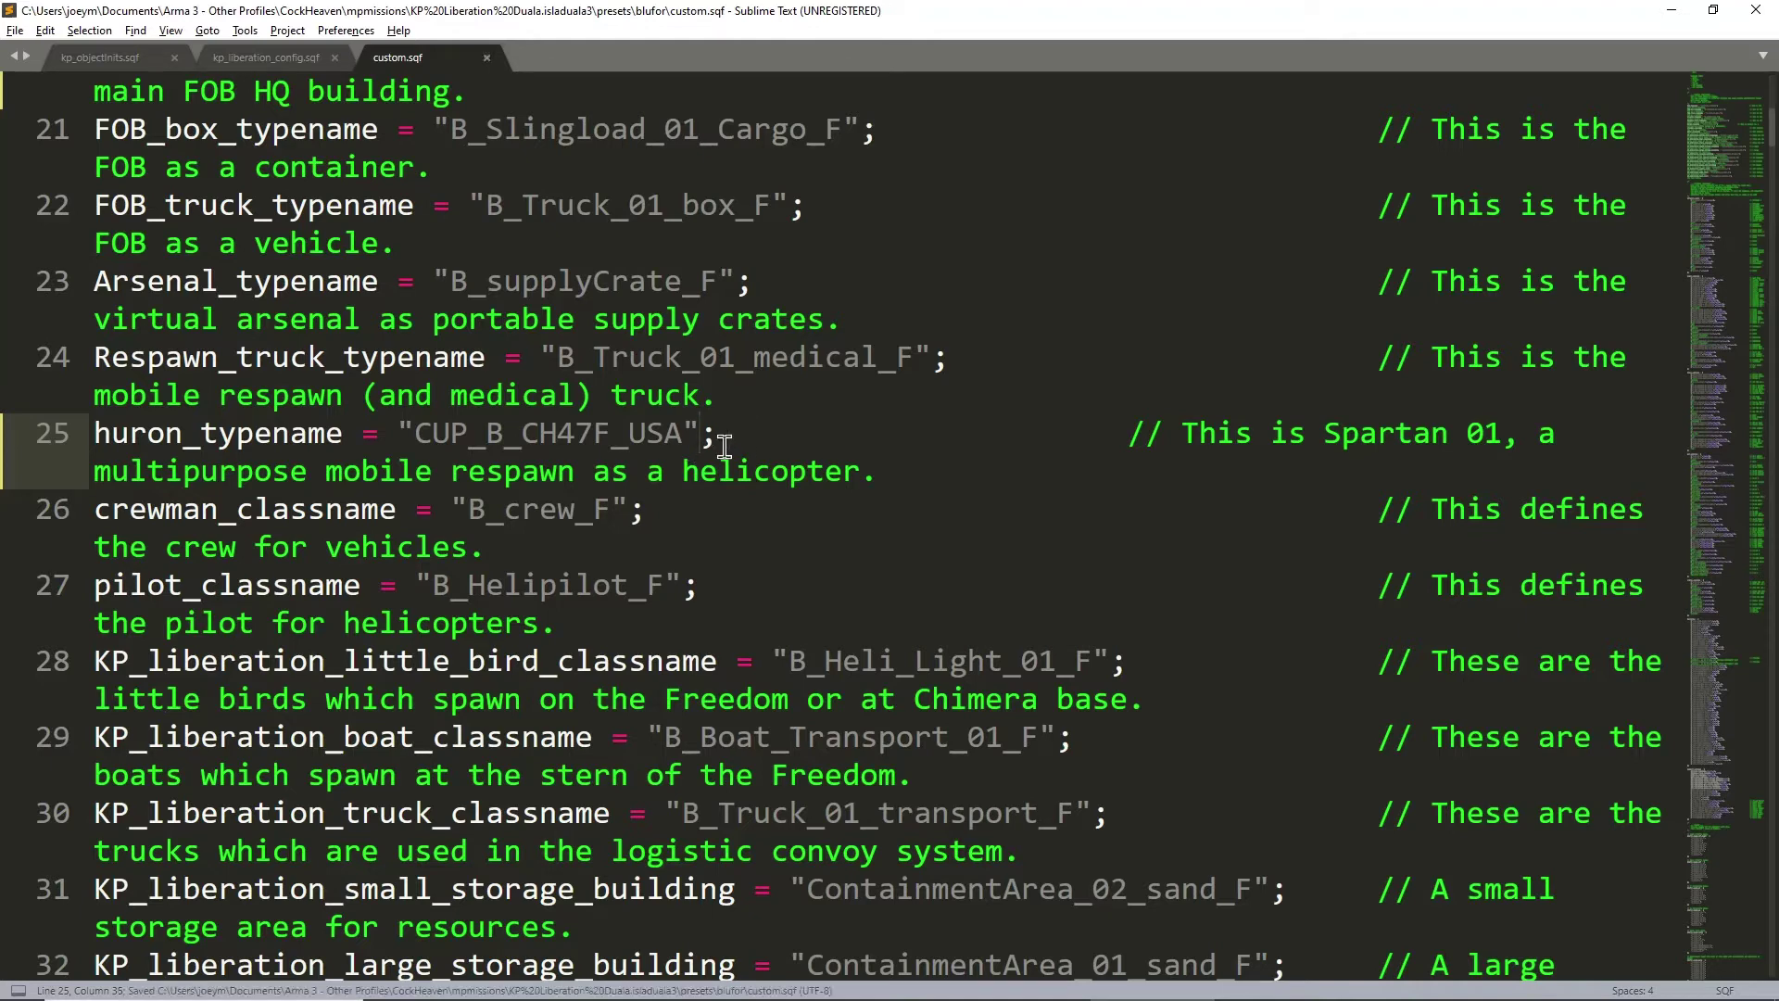
- Review the remaining building and crate classnames down to the Friendly classnames comment
{"action": "scroll", "coordinate": [982, 420], "scroll_direction": "down", "scroll_amount": 3}
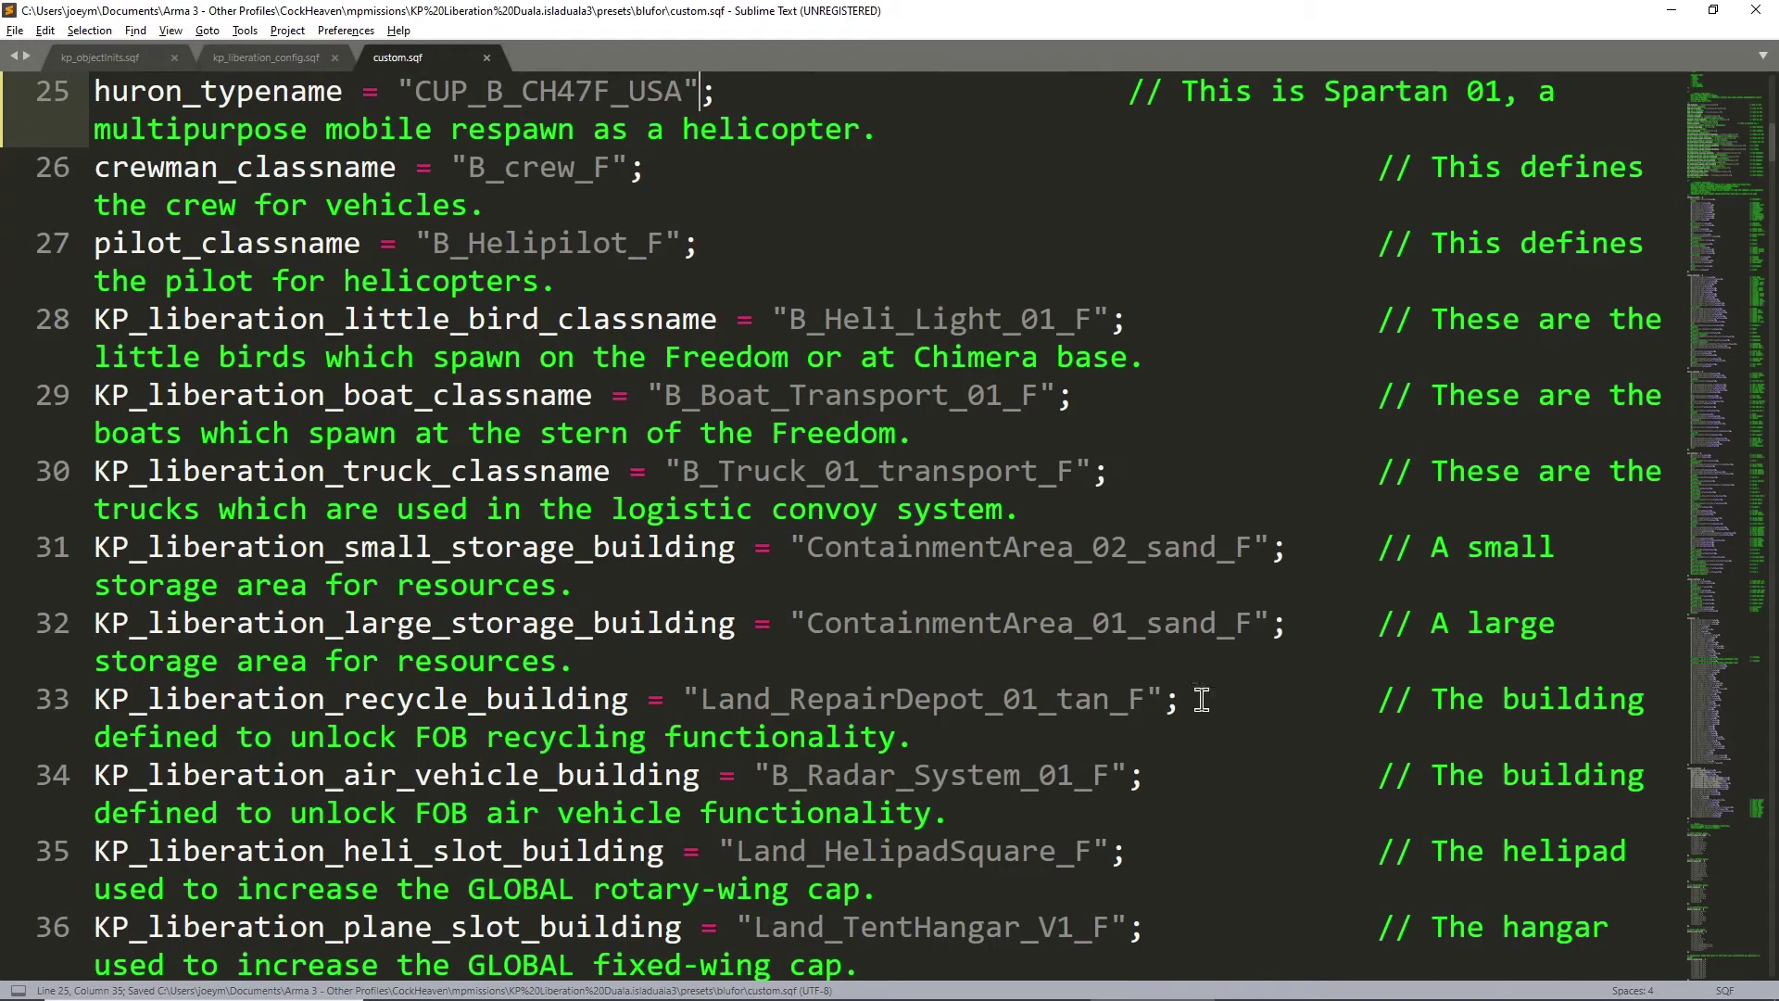
{"action": "scroll", "coordinate": [834, 608], "scroll_direction": "down", "scroll_amount": 3}
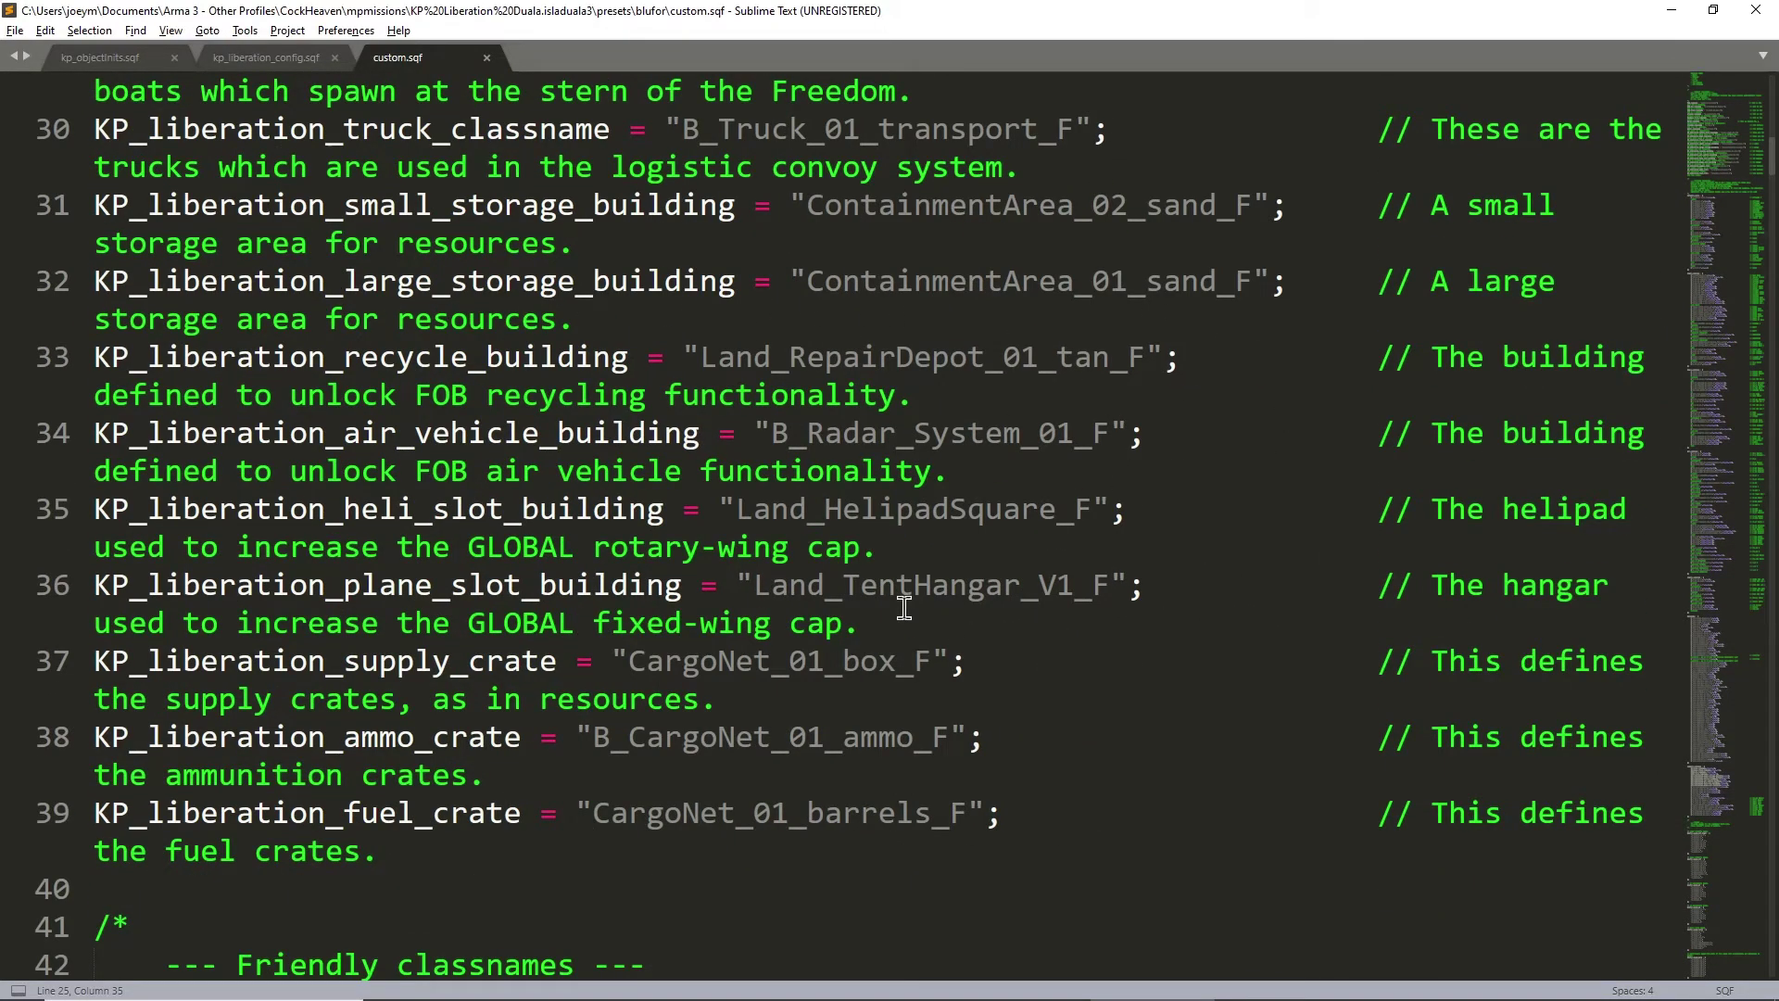
{"action": "scroll", "coordinate": [904, 609], "scroll_direction": "down", "scroll_amount": 2}
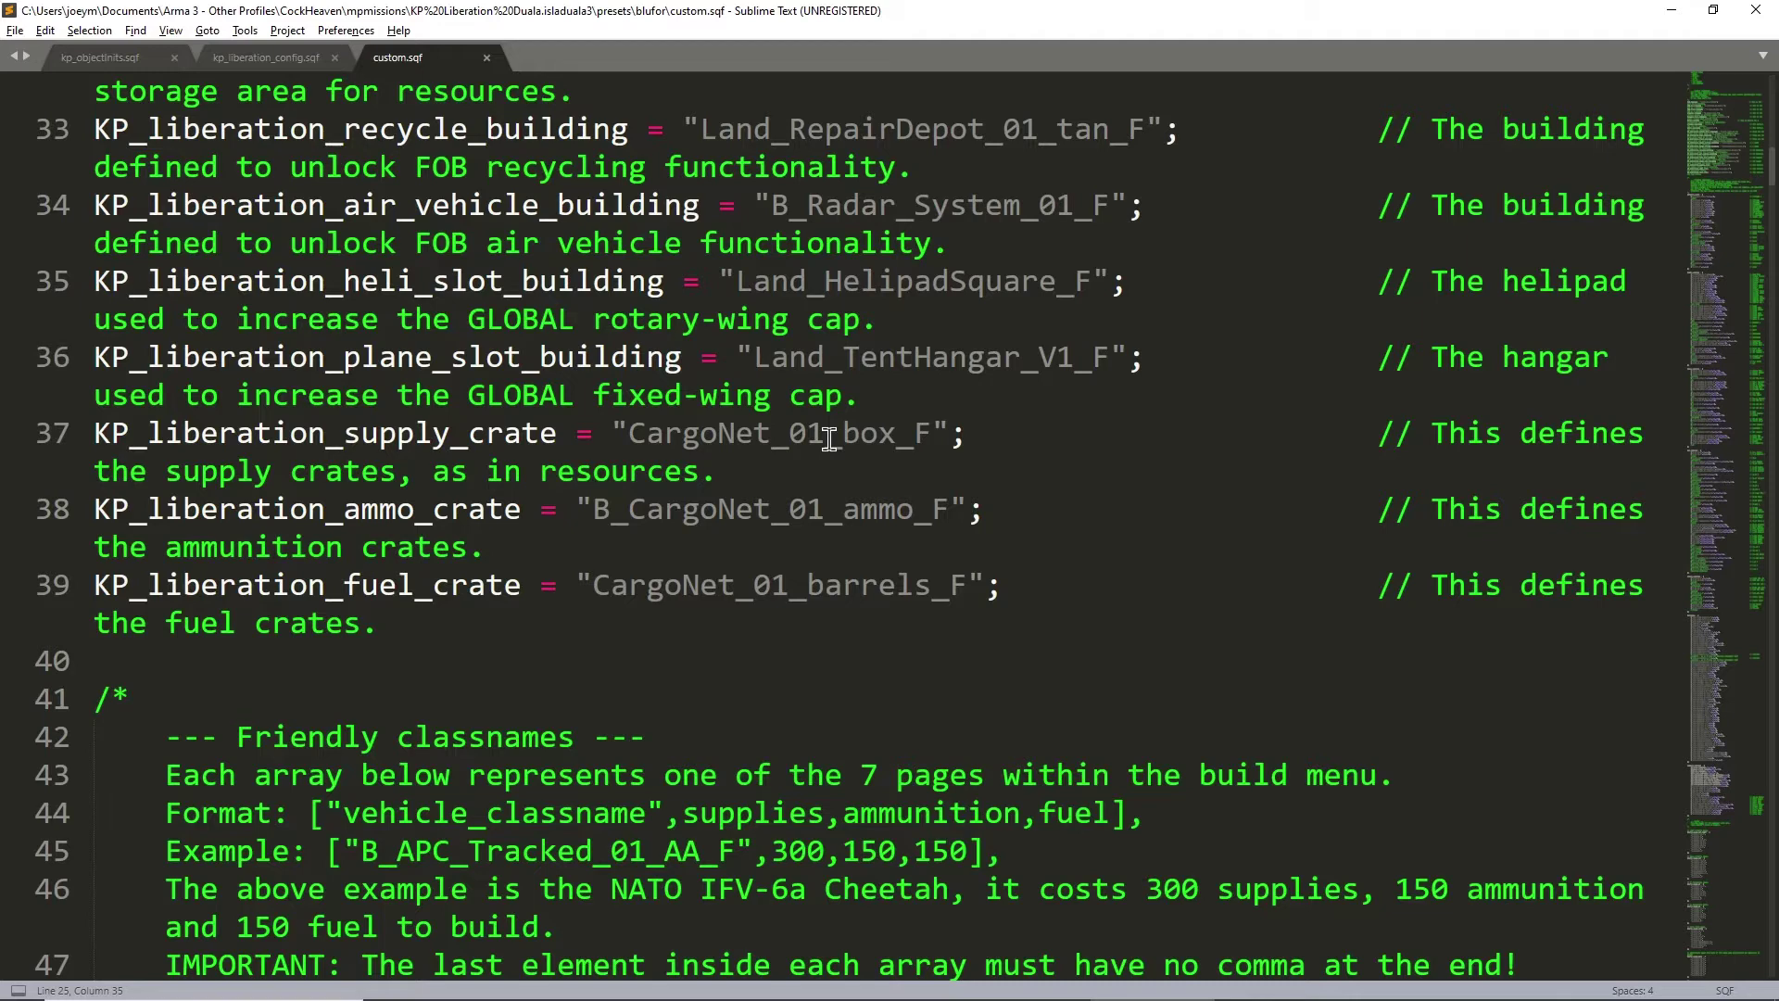
{"action": "left_click", "coordinate": [977, 400]}
{"action": "scroll", "coordinate": [1044, 361], "scroll_direction": "down", "scroll_amount": 4}
{"action": "left_click", "coordinate": [786, 294]}
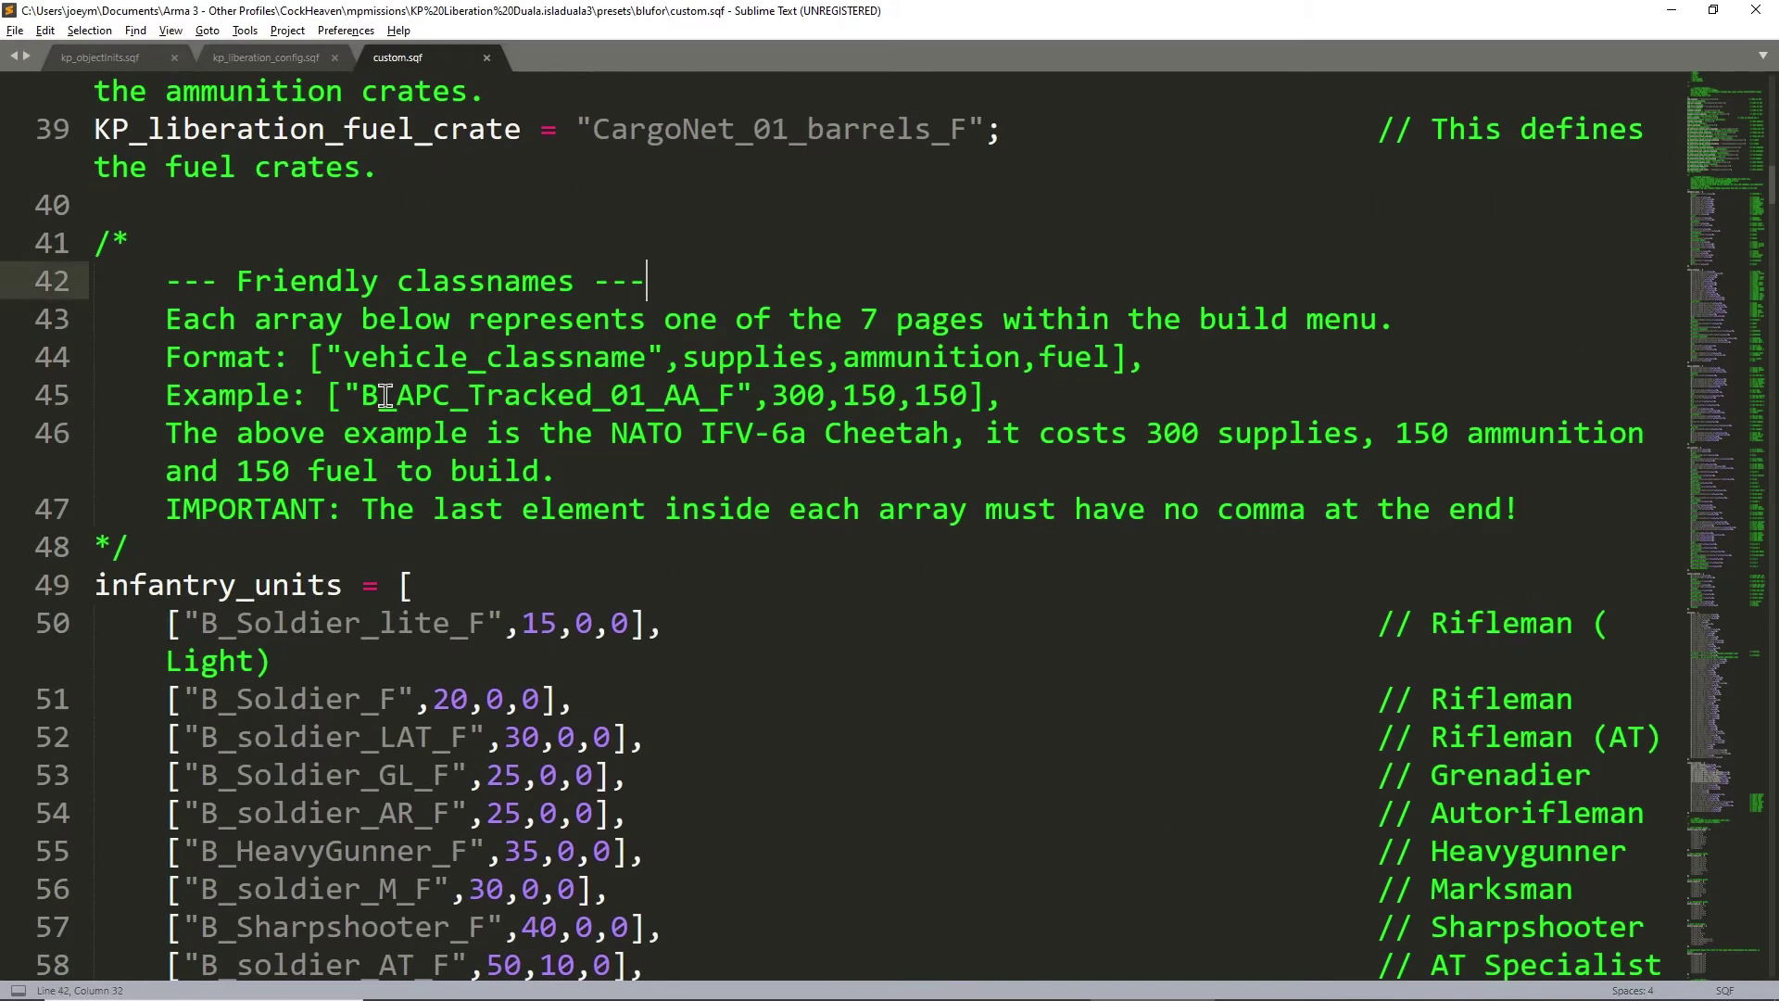
- Examine the infantry_units array, its classname and cost format, and the comma rule for the last element
{"action": "scroll", "coordinate": [1070, 454], "scroll_direction": "down", "scroll_amount": 2}
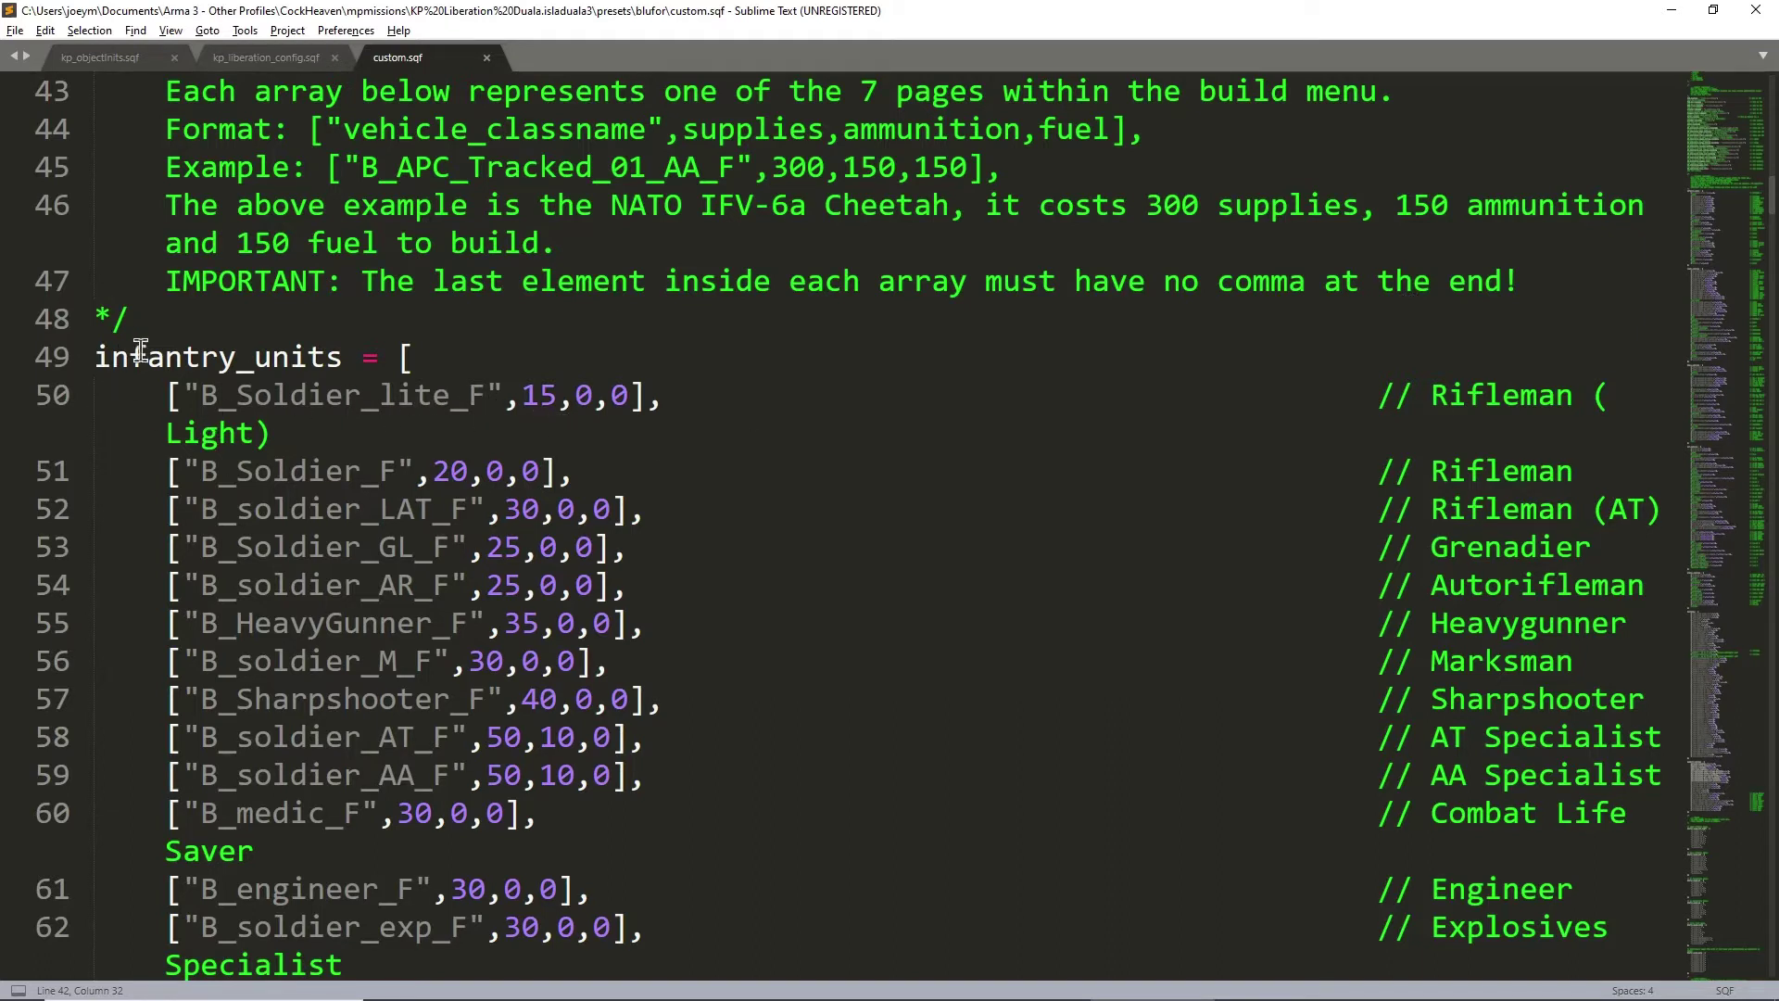
{"action": "scroll", "coordinate": [461, 466], "scroll_direction": "down", "scroll_amount": 5}
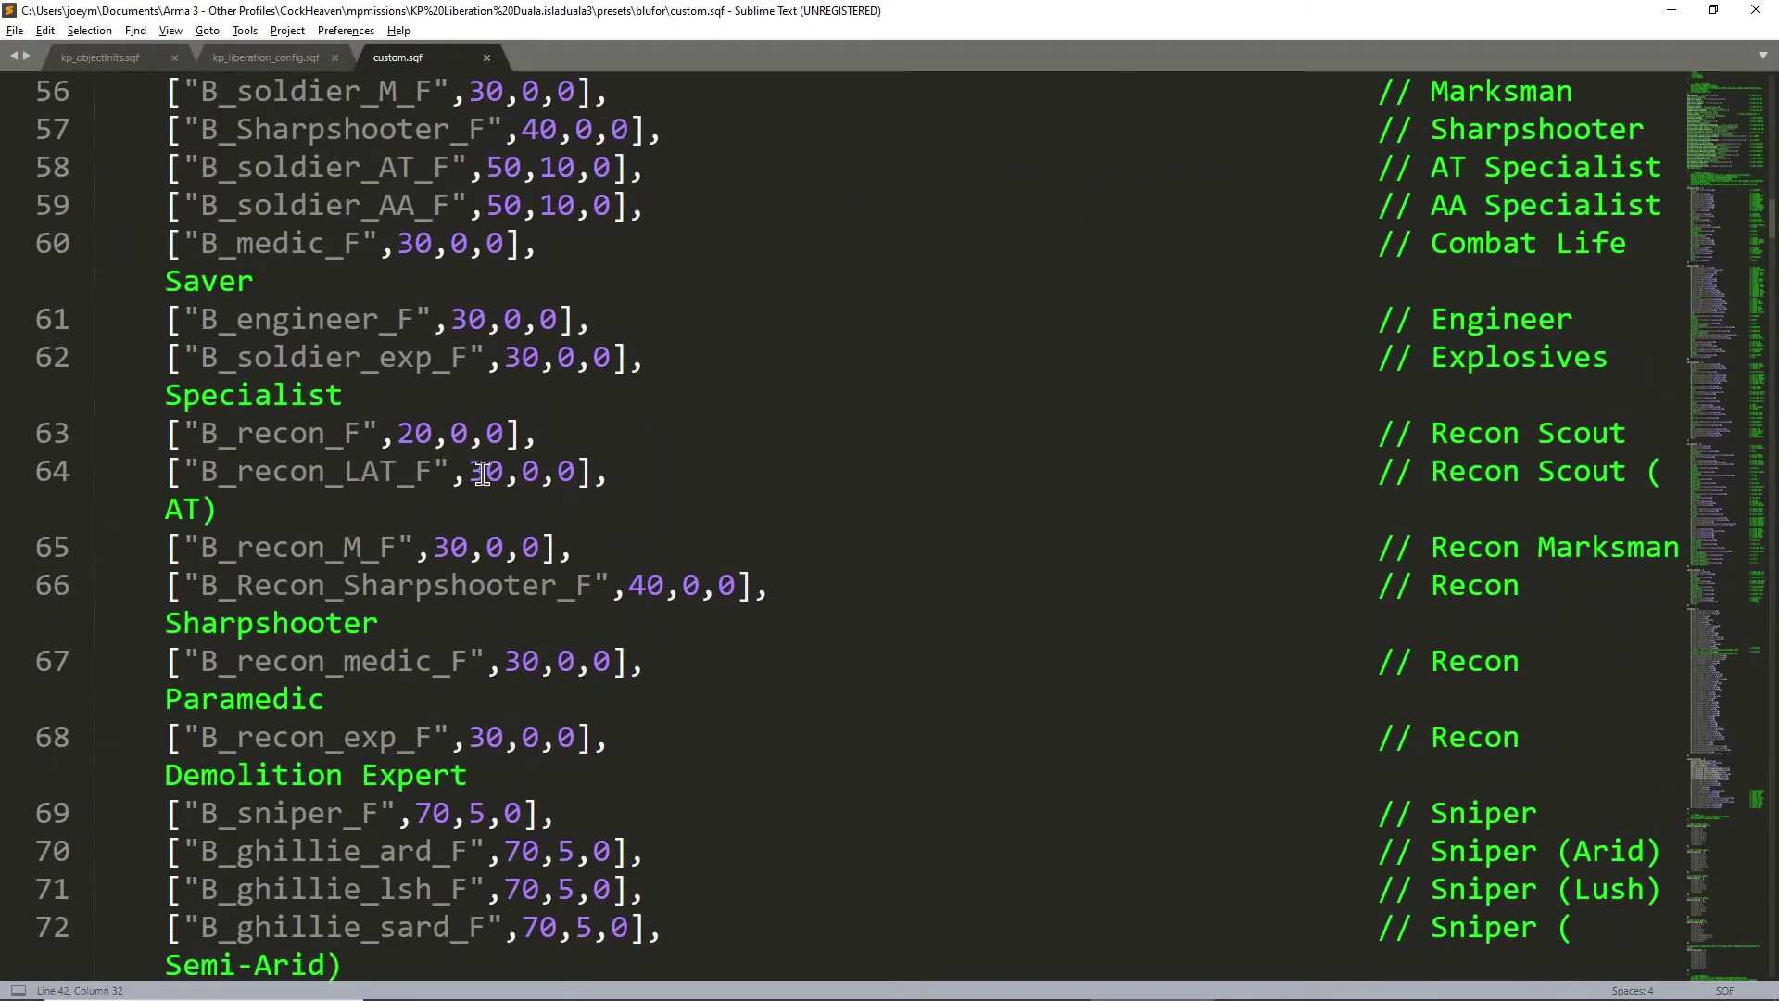
{"action": "scroll", "coordinate": [482, 472], "scroll_direction": "down", "scroll_amount": 5}
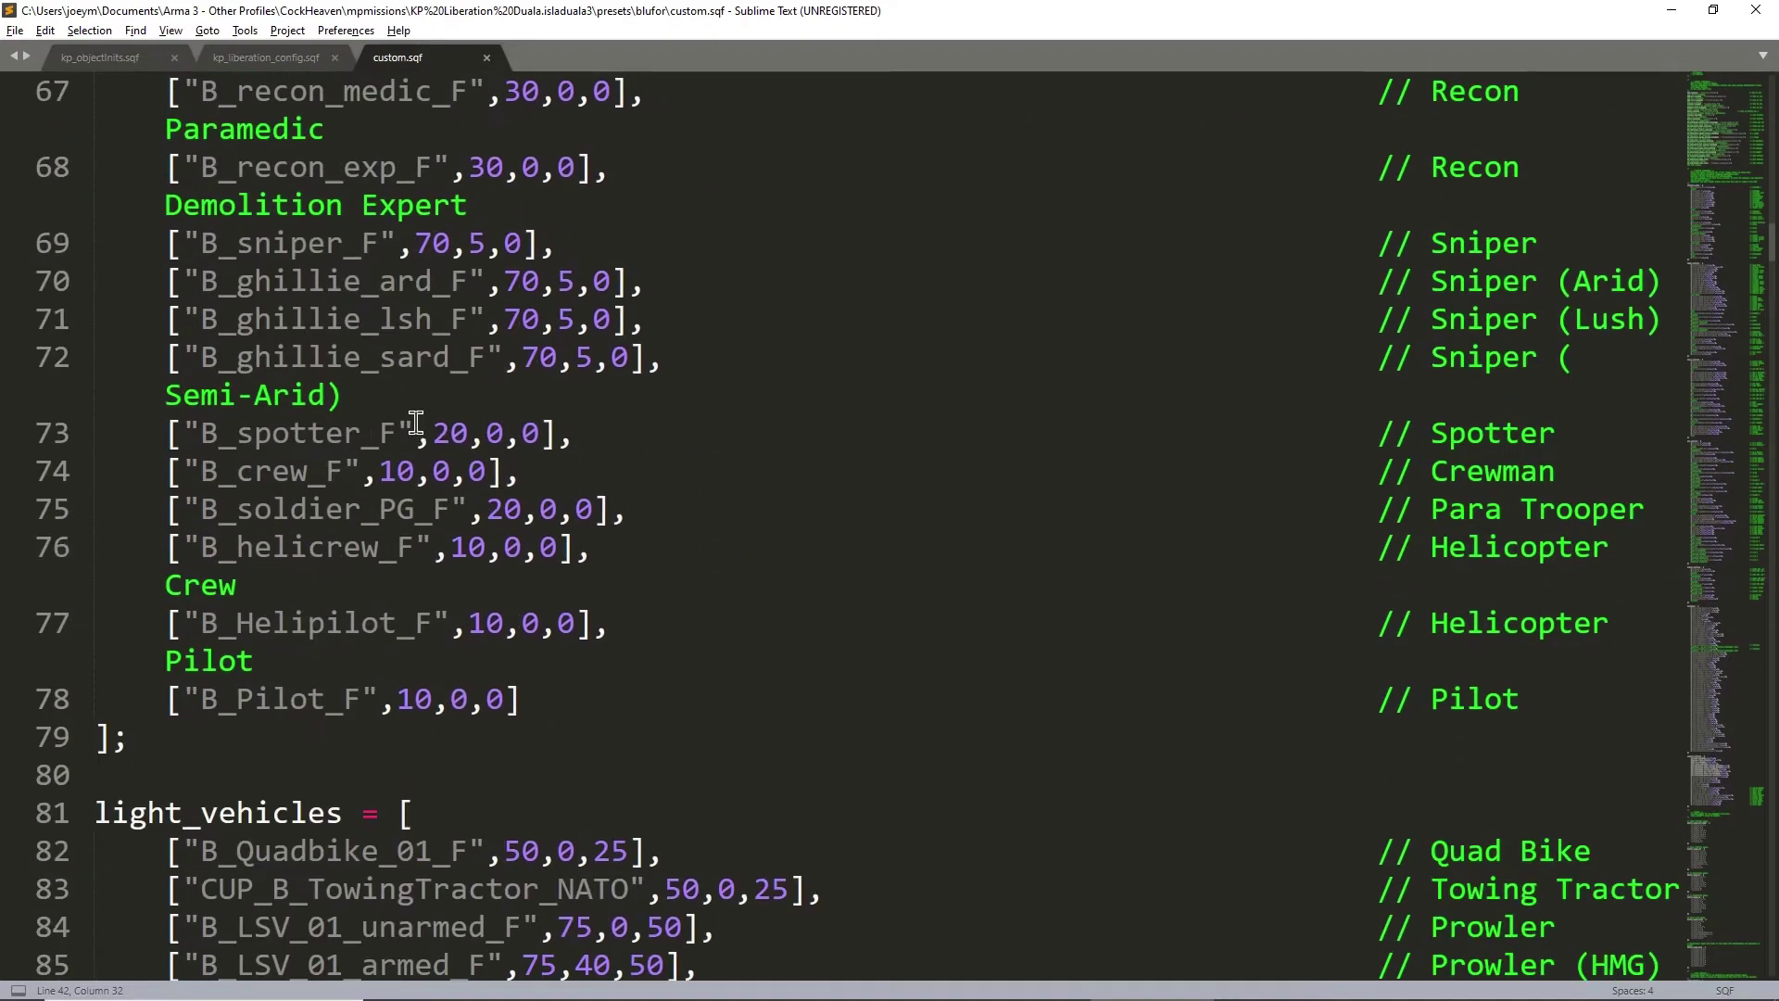
{"action": "scroll", "coordinate": [742, 496], "scroll_direction": "up", "scroll_amount": 10}
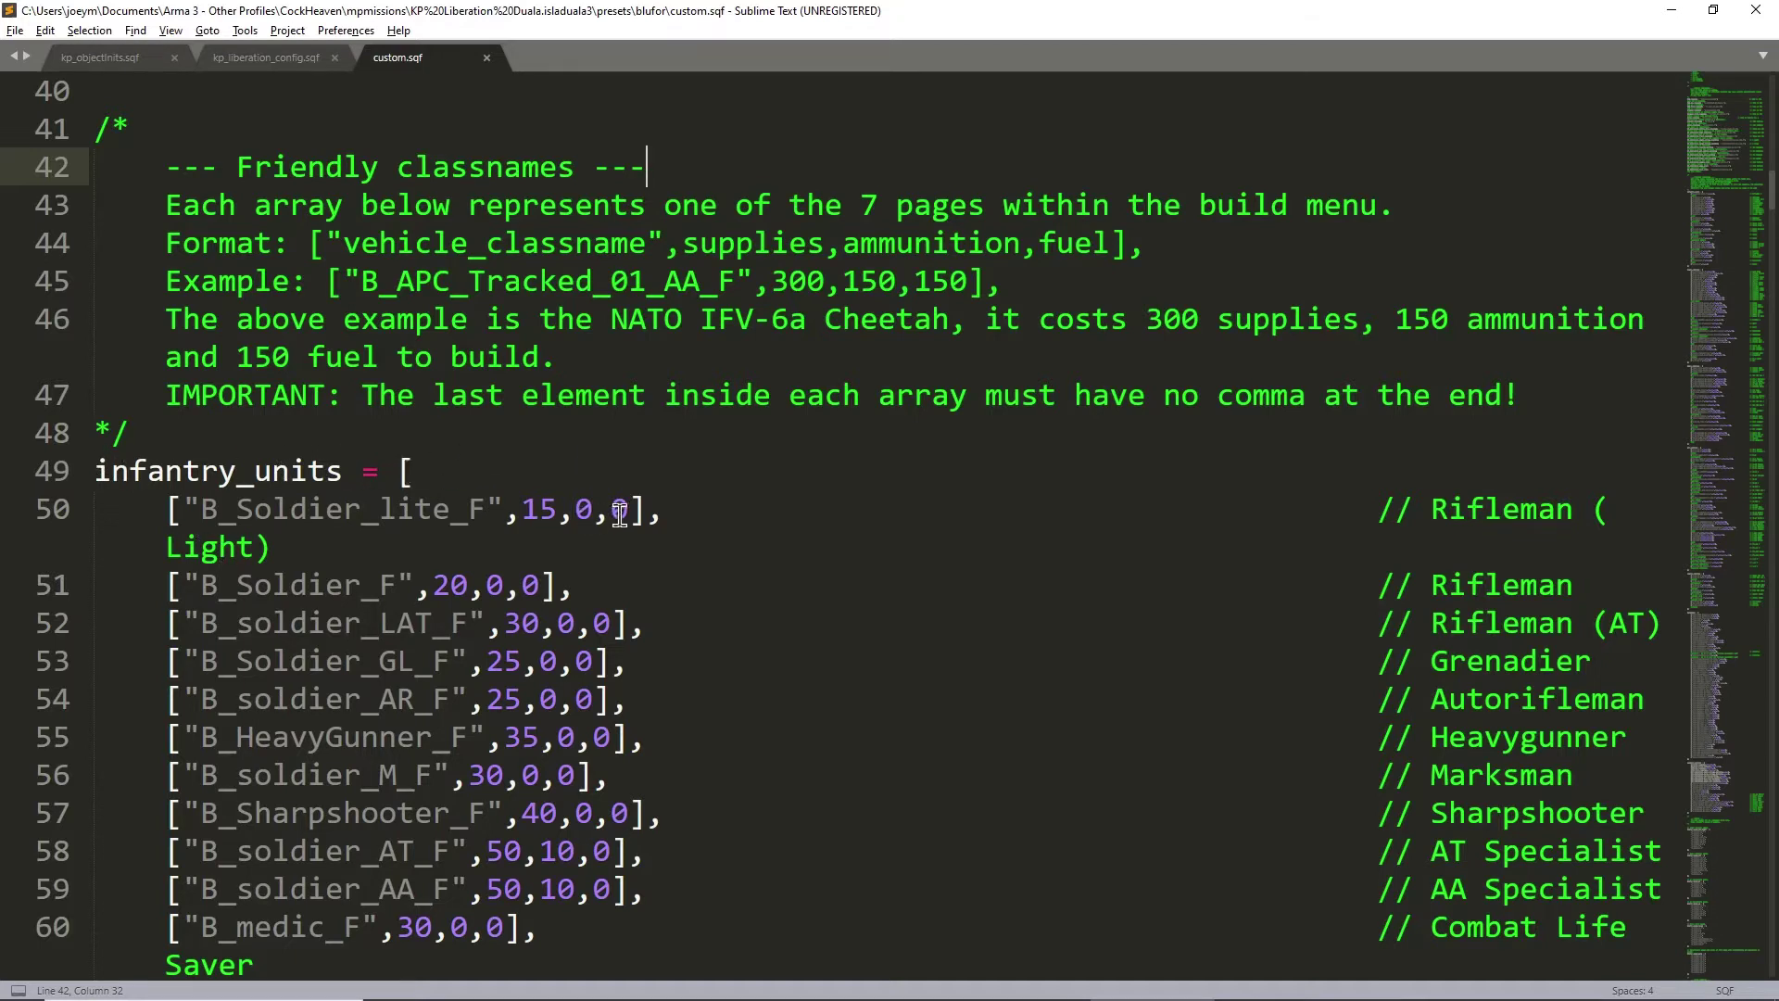
{"action": "left_click", "coordinate": [663, 399]}
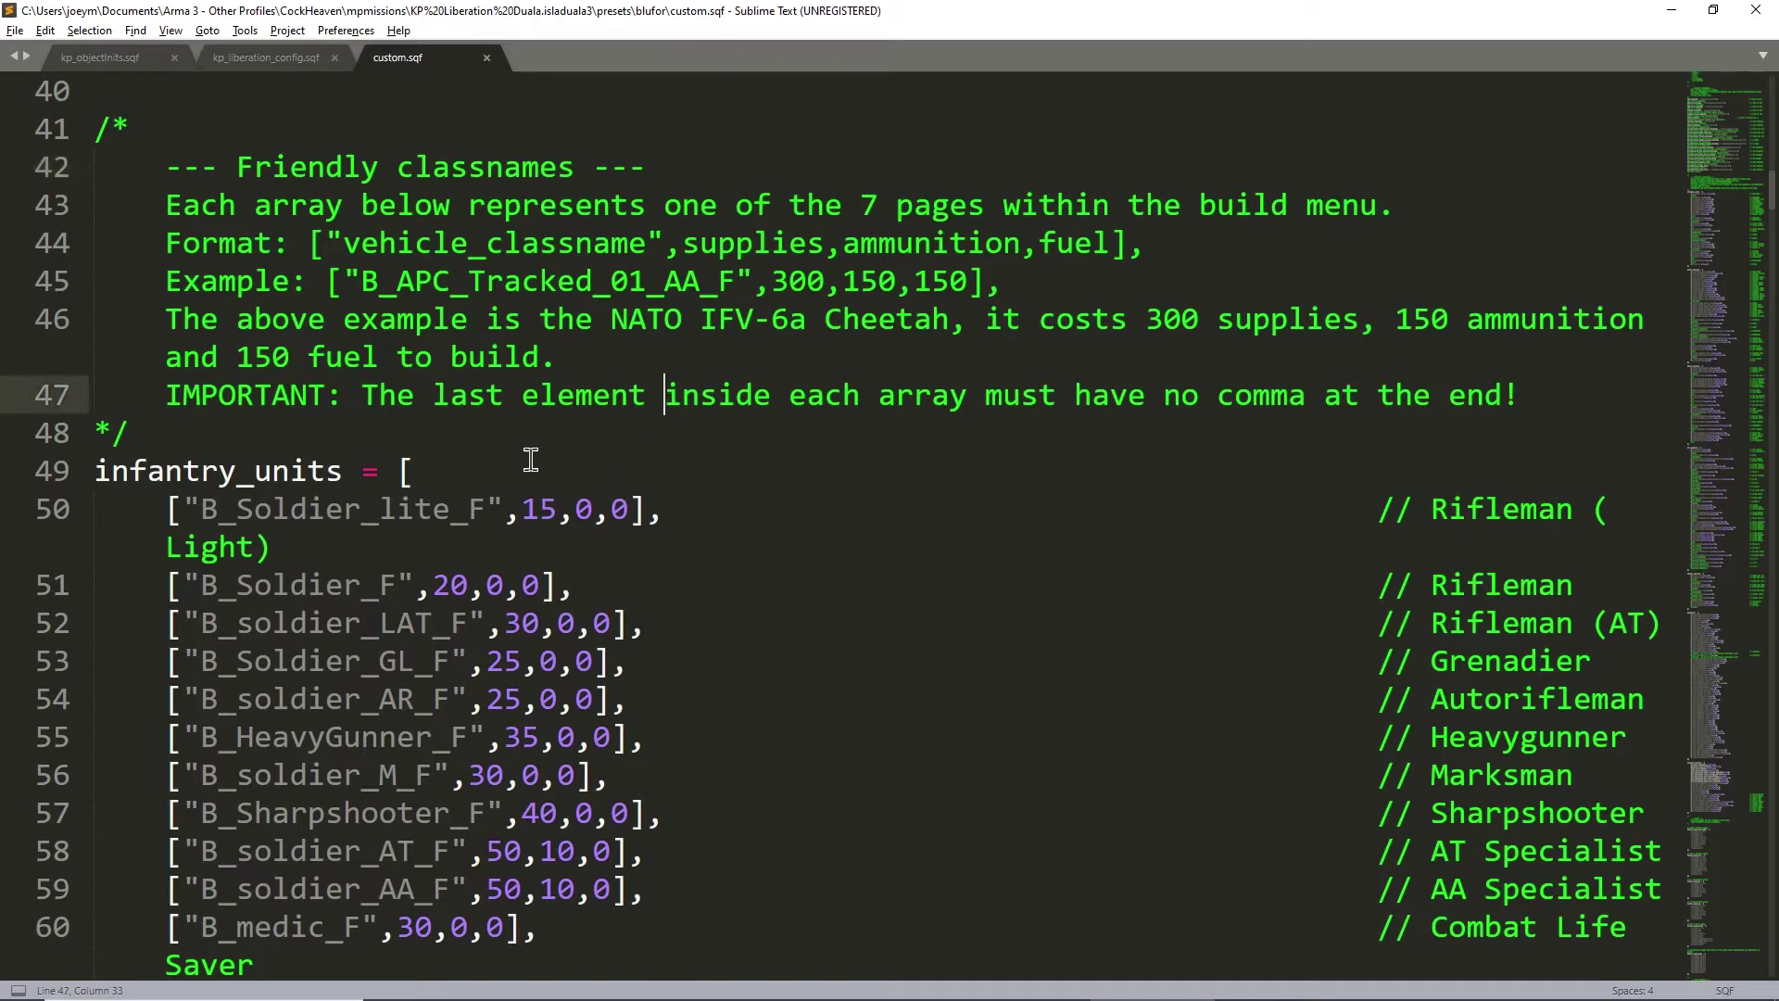
{"action": "double_click", "coordinate": [333, 514]}
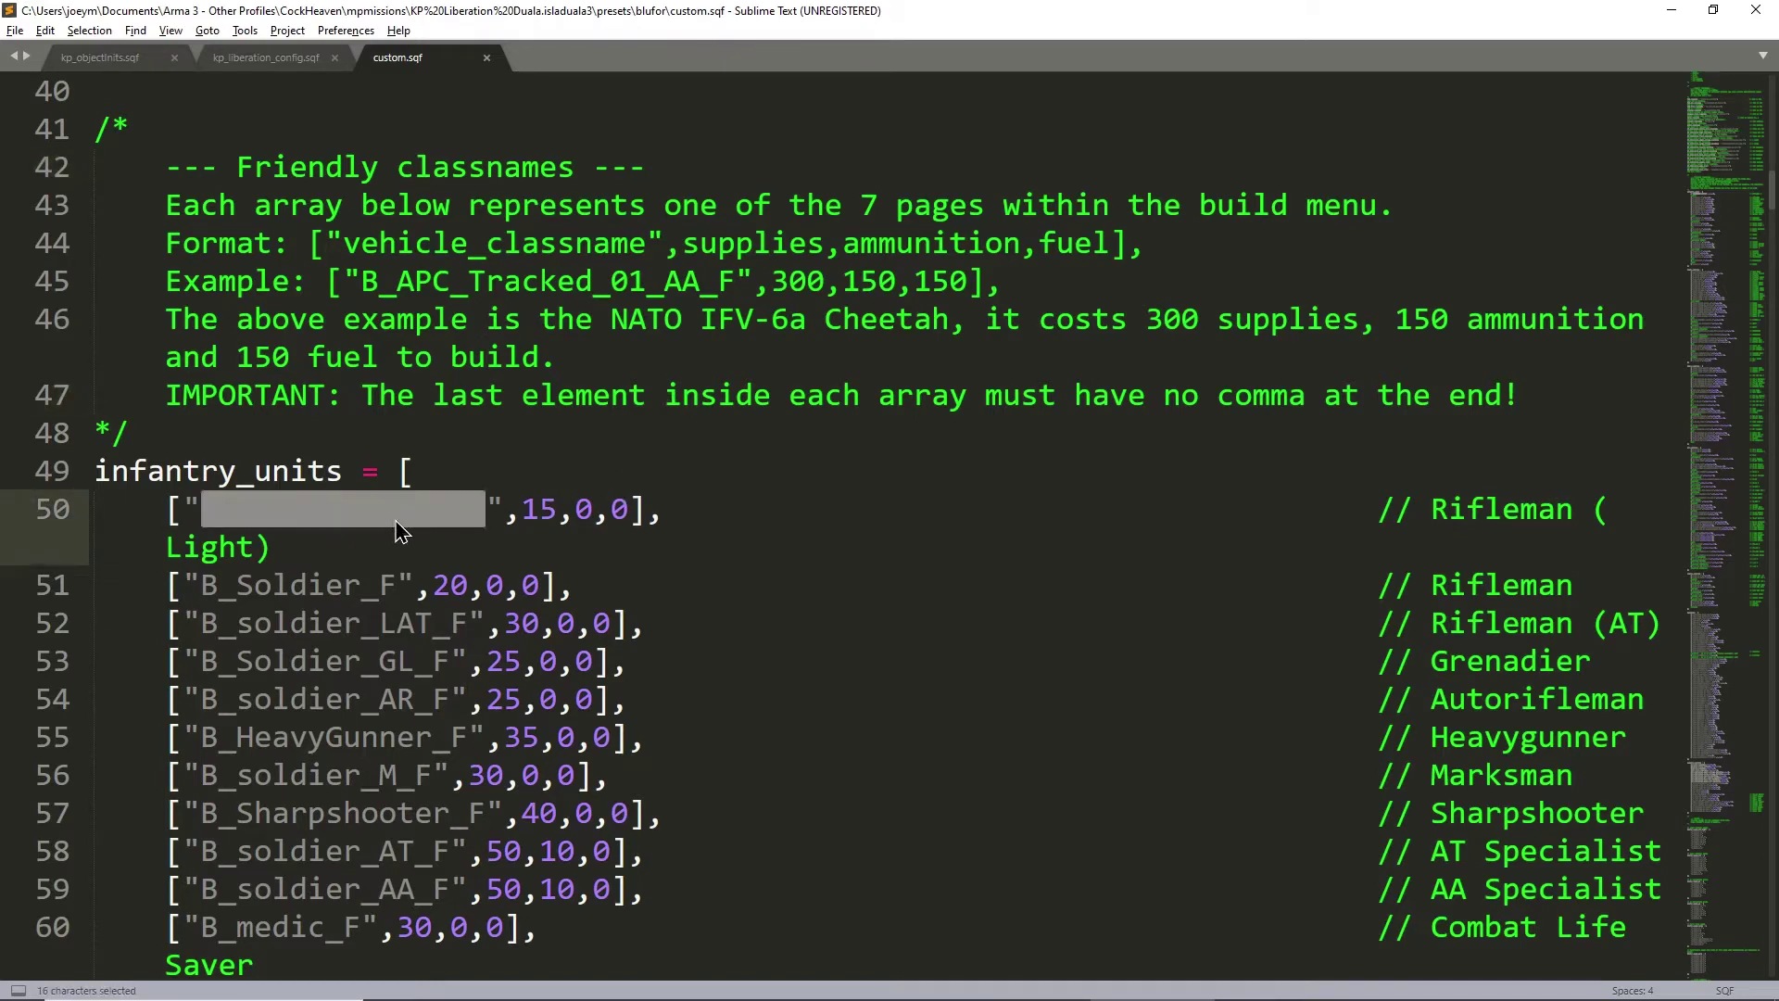
{"action": "left_click", "coordinate": [316, 565]}
{"action": "double_click", "coordinate": [351, 519]}
{"action": "left_click", "coordinate": [353, 547]}
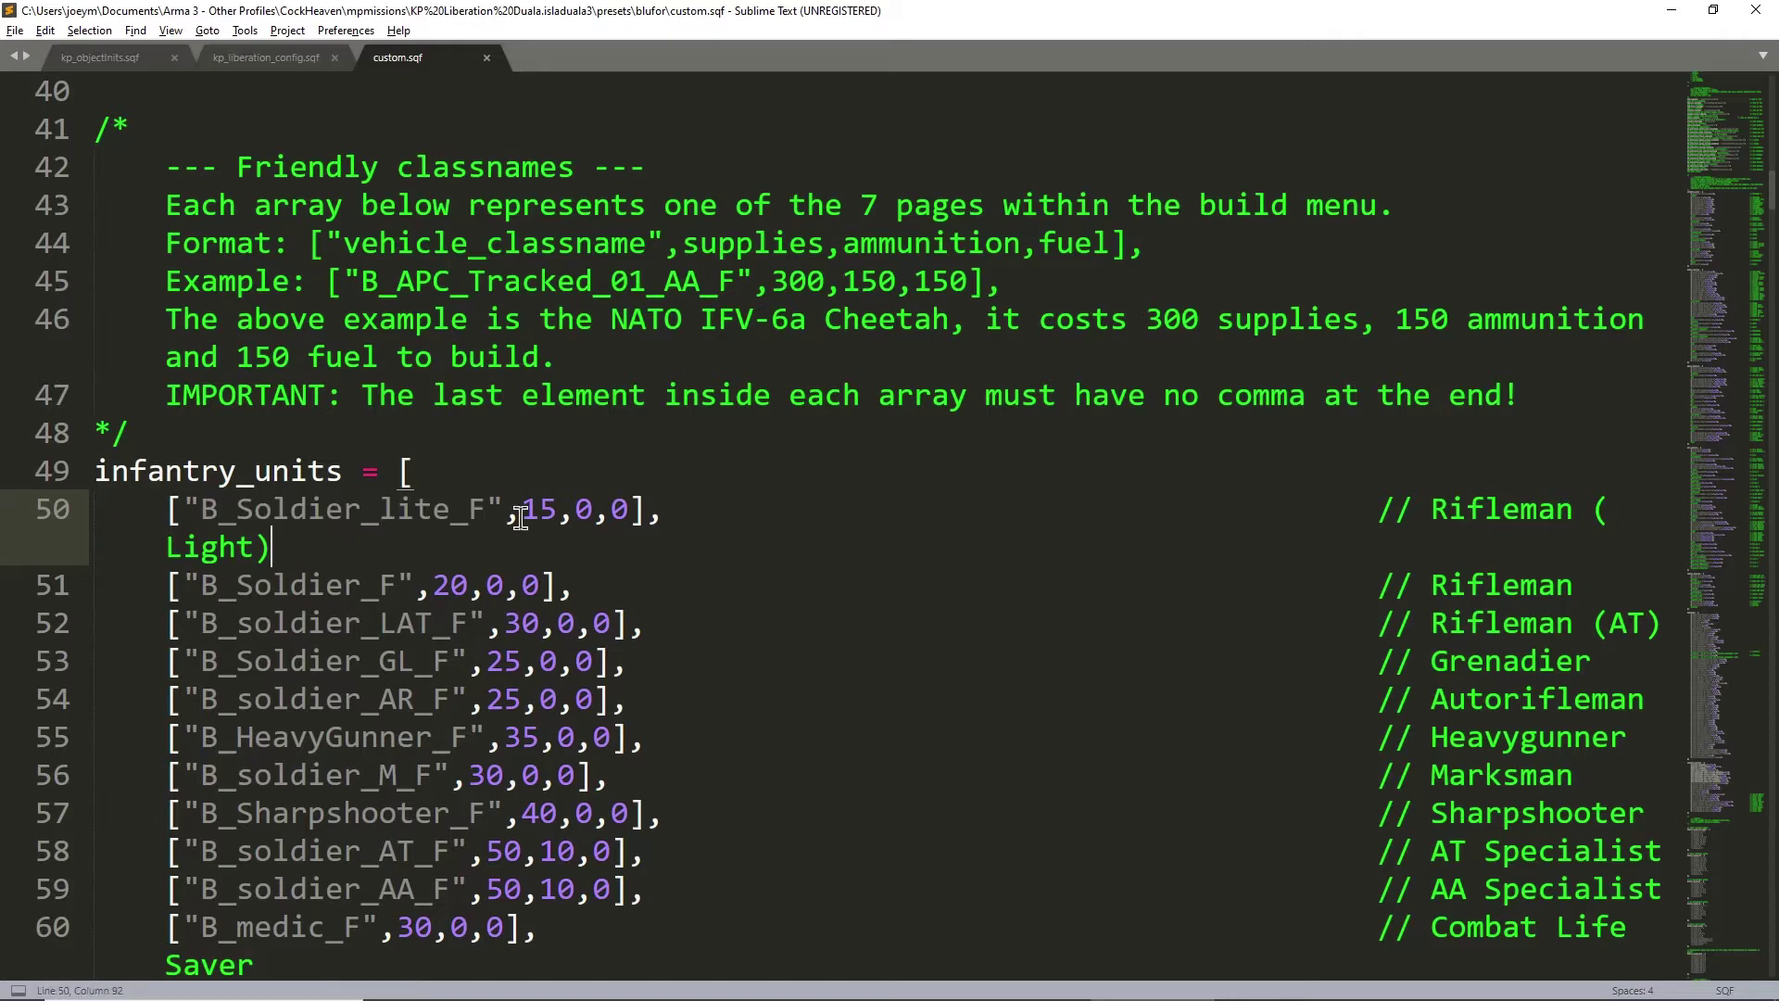
- Switch to the Eden Editor and place a Medic from Men (Delta Force) beside the CH-47F
{"action": "key", "text": "alt+Tab"}
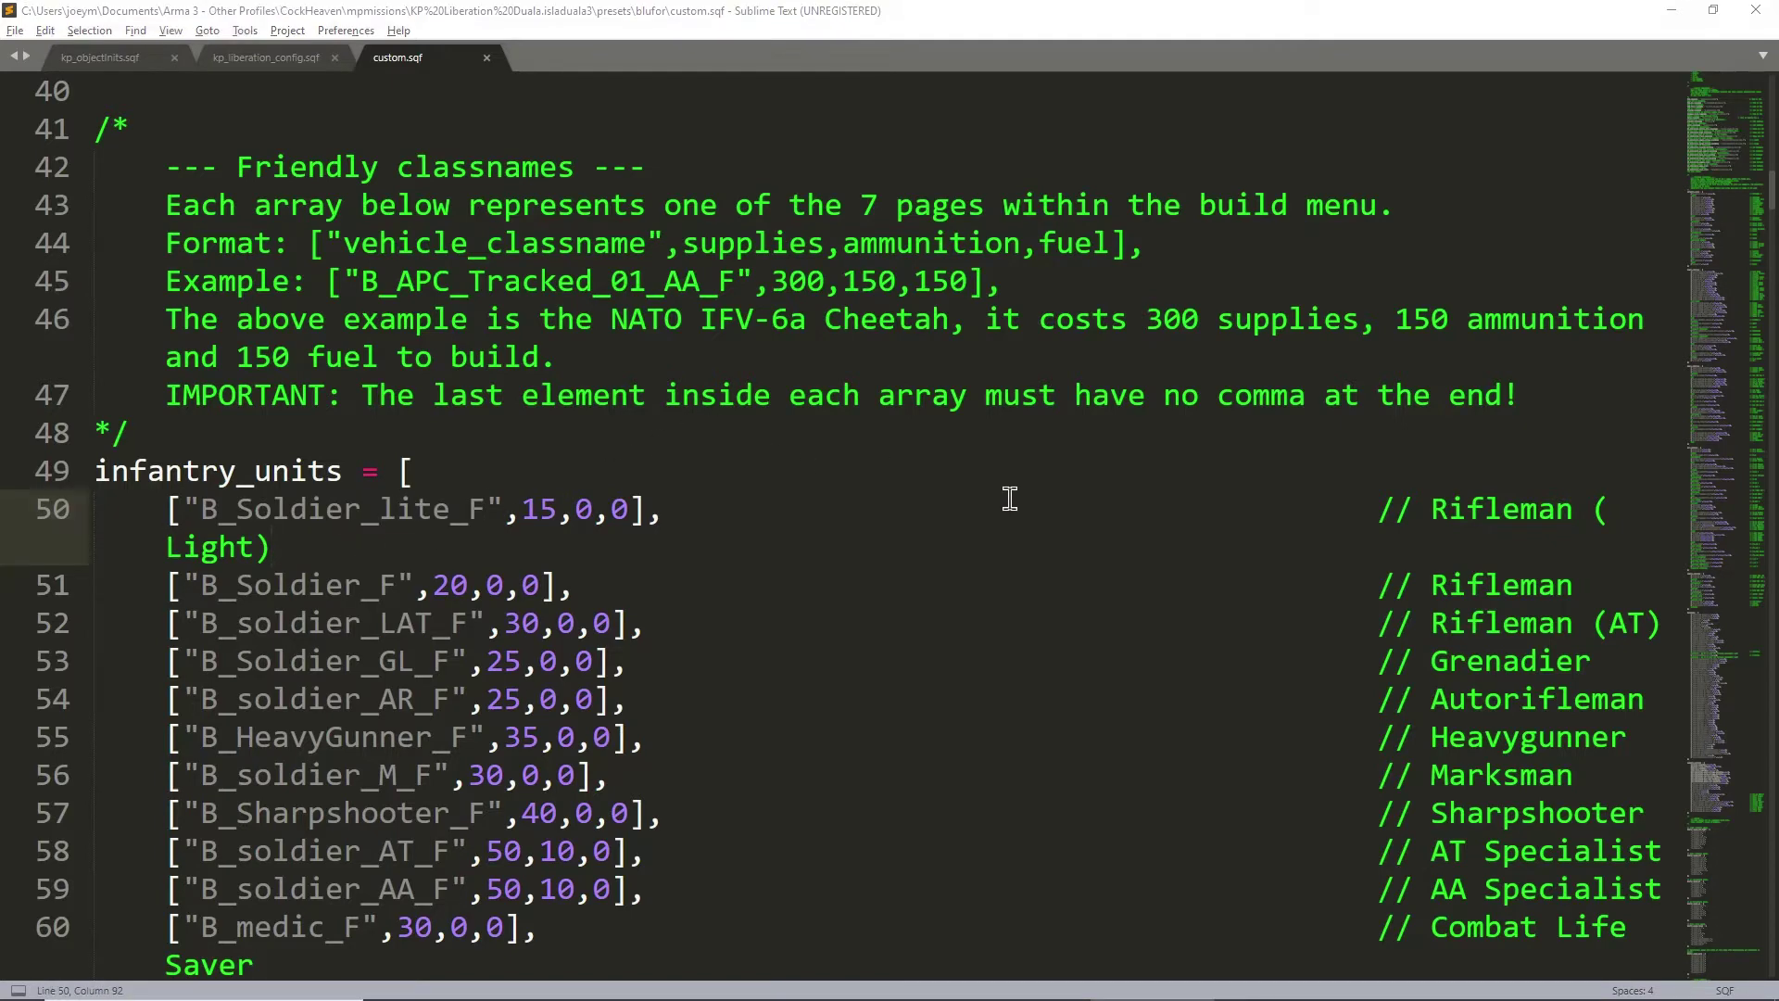
{"action": "scroll", "coordinate": [1486, 522], "scroll_direction": "up", "scroll_amount": 1}
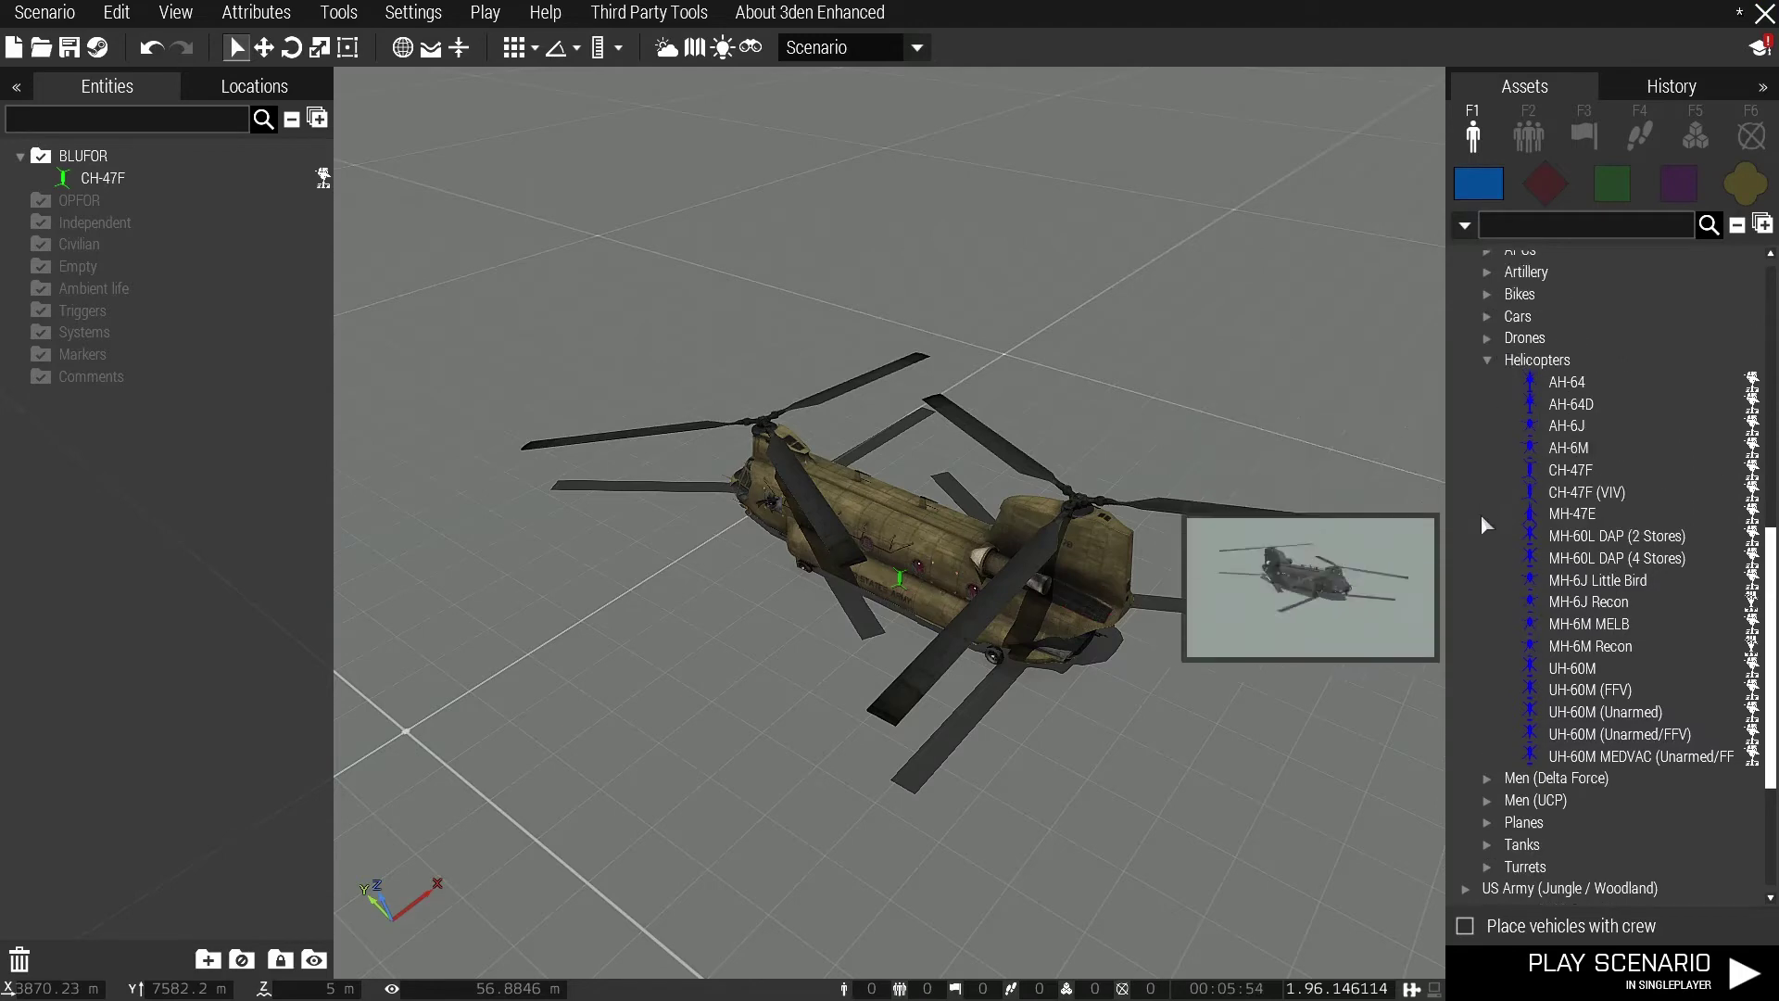
{"action": "scroll", "coordinate": [1484, 522], "scroll_direction": "down", "scroll_amount": 3}
{"action": "left_click", "coordinate": [1487, 652]}
{"action": "scroll", "coordinate": [1576, 686], "scroll_direction": "down", "scroll_amount": 4}
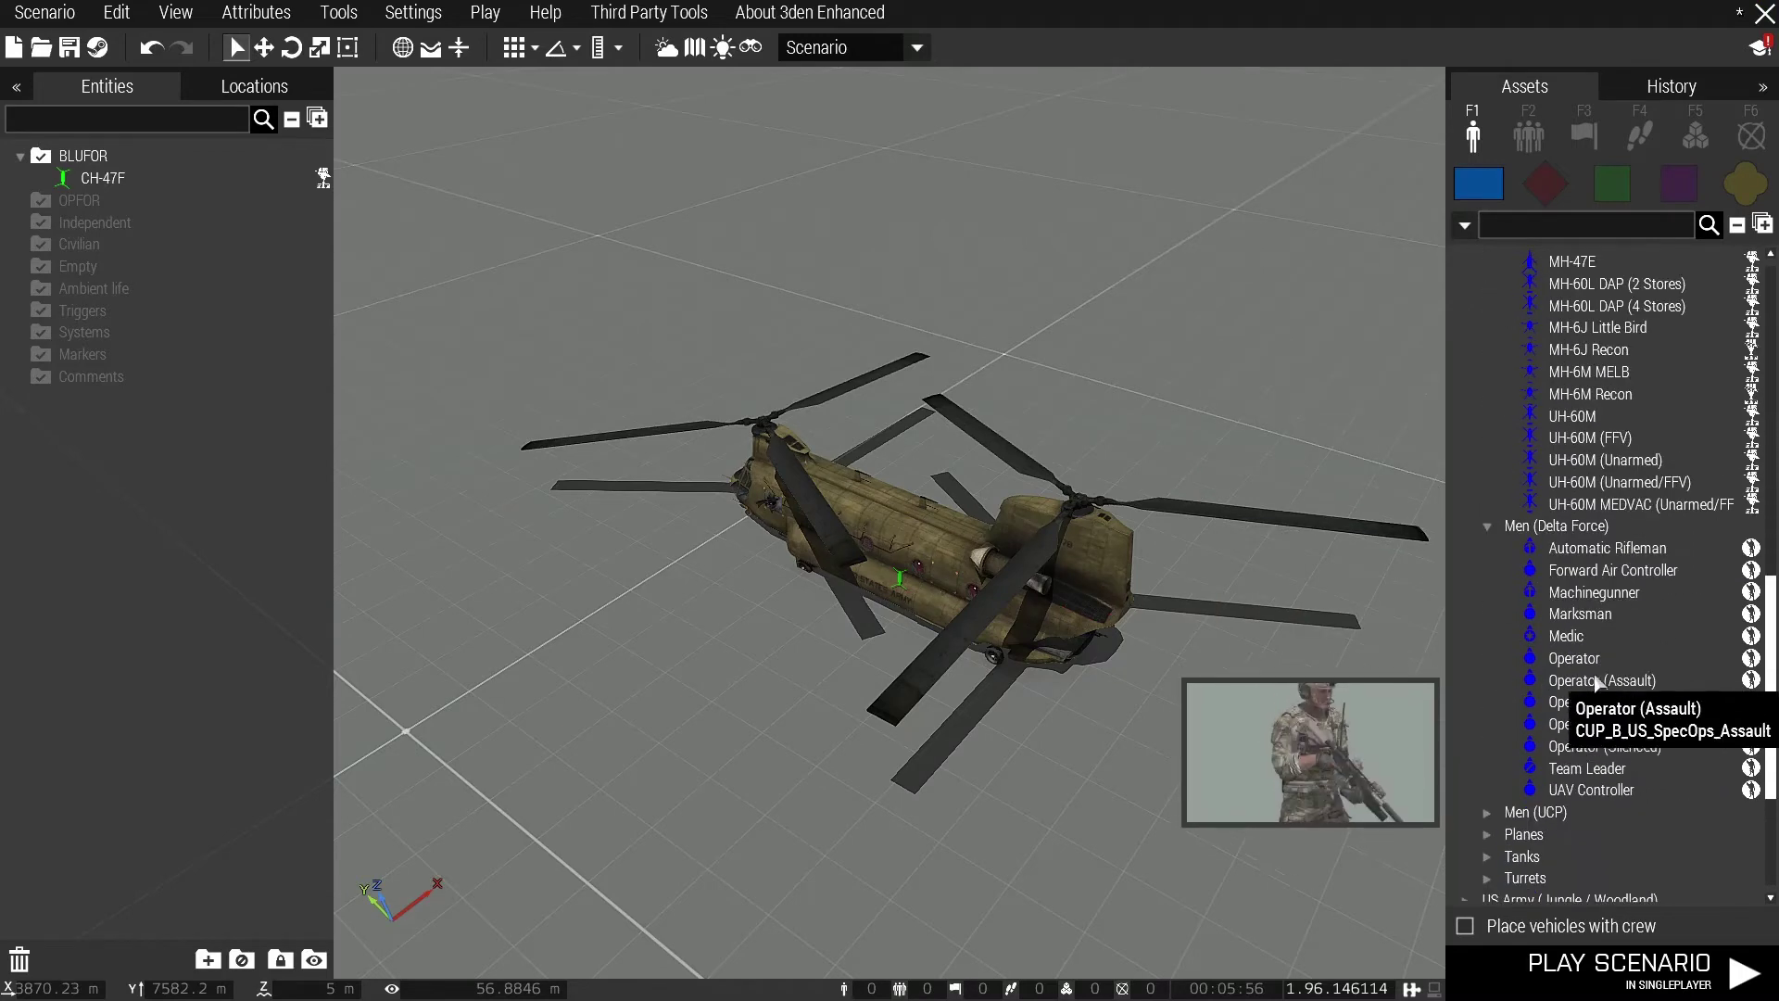
{"action": "left_click", "coordinate": [1566, 635]}
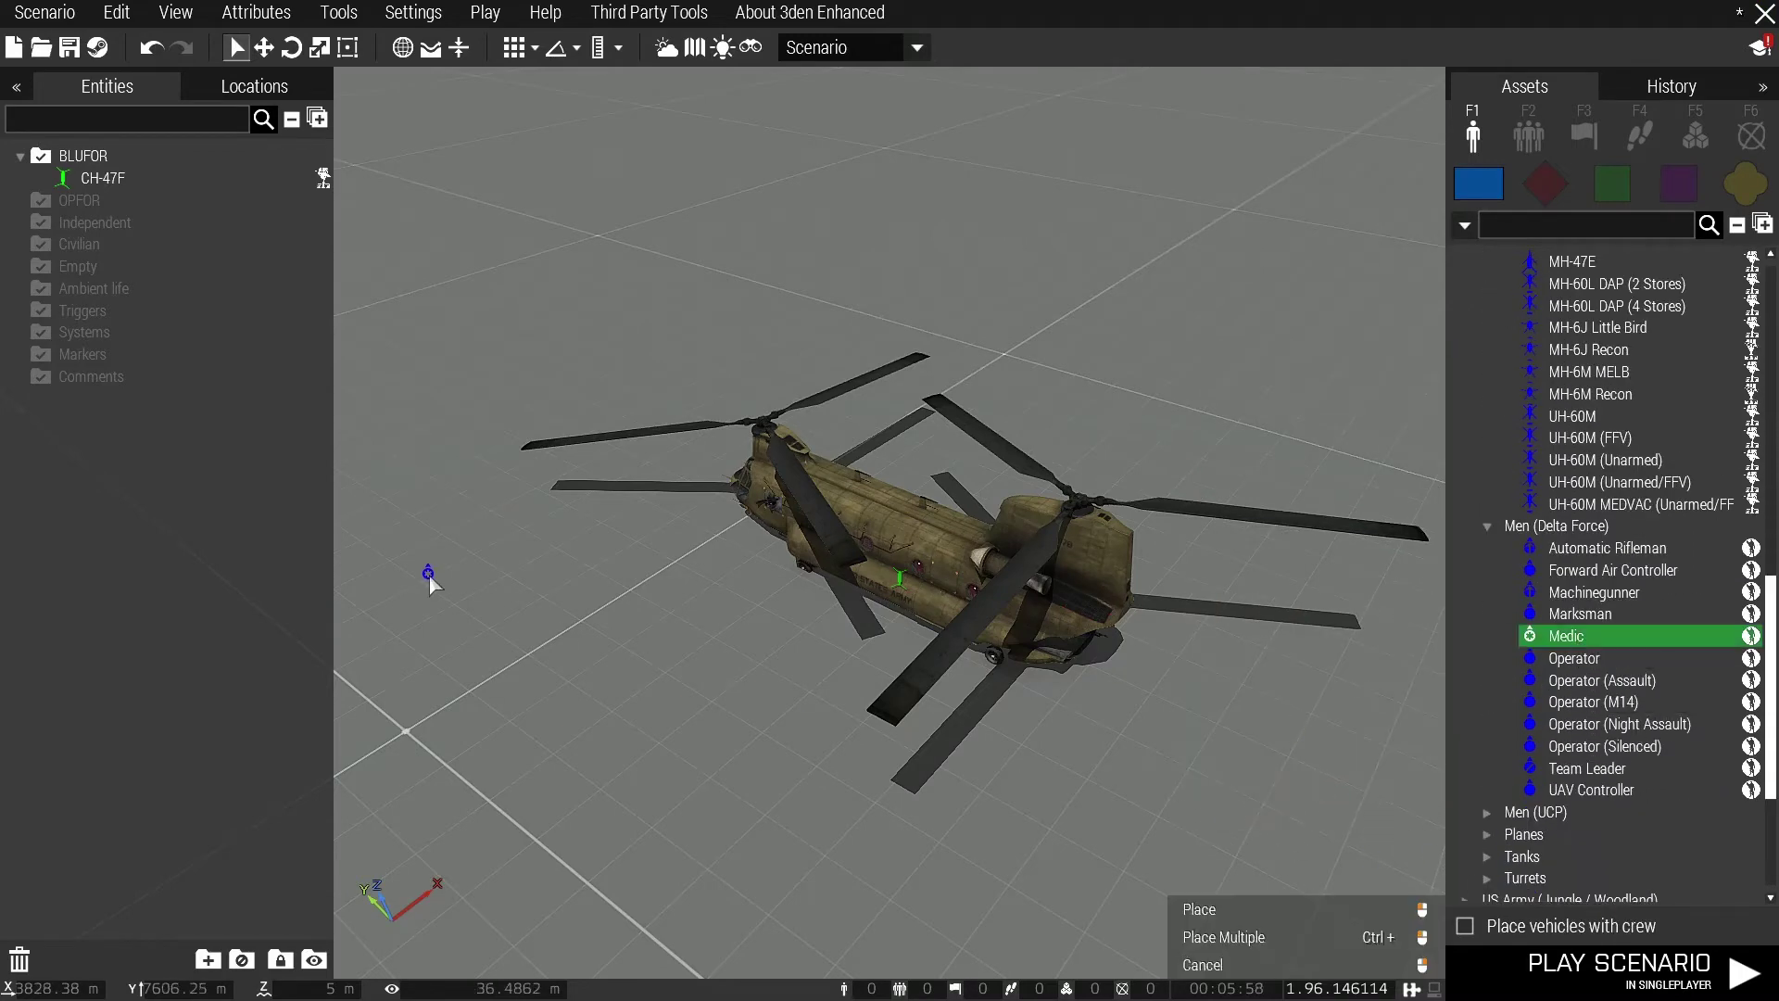
{"action": "left_click", "coordinate": [443, 586]}
- Log the Medic's class to the clipboard and switch back to Sublime Text
{"action": "right_click", "coordinate": [443, 584]}
{"action": "mouse_move", "coordinate": [649, 637]}
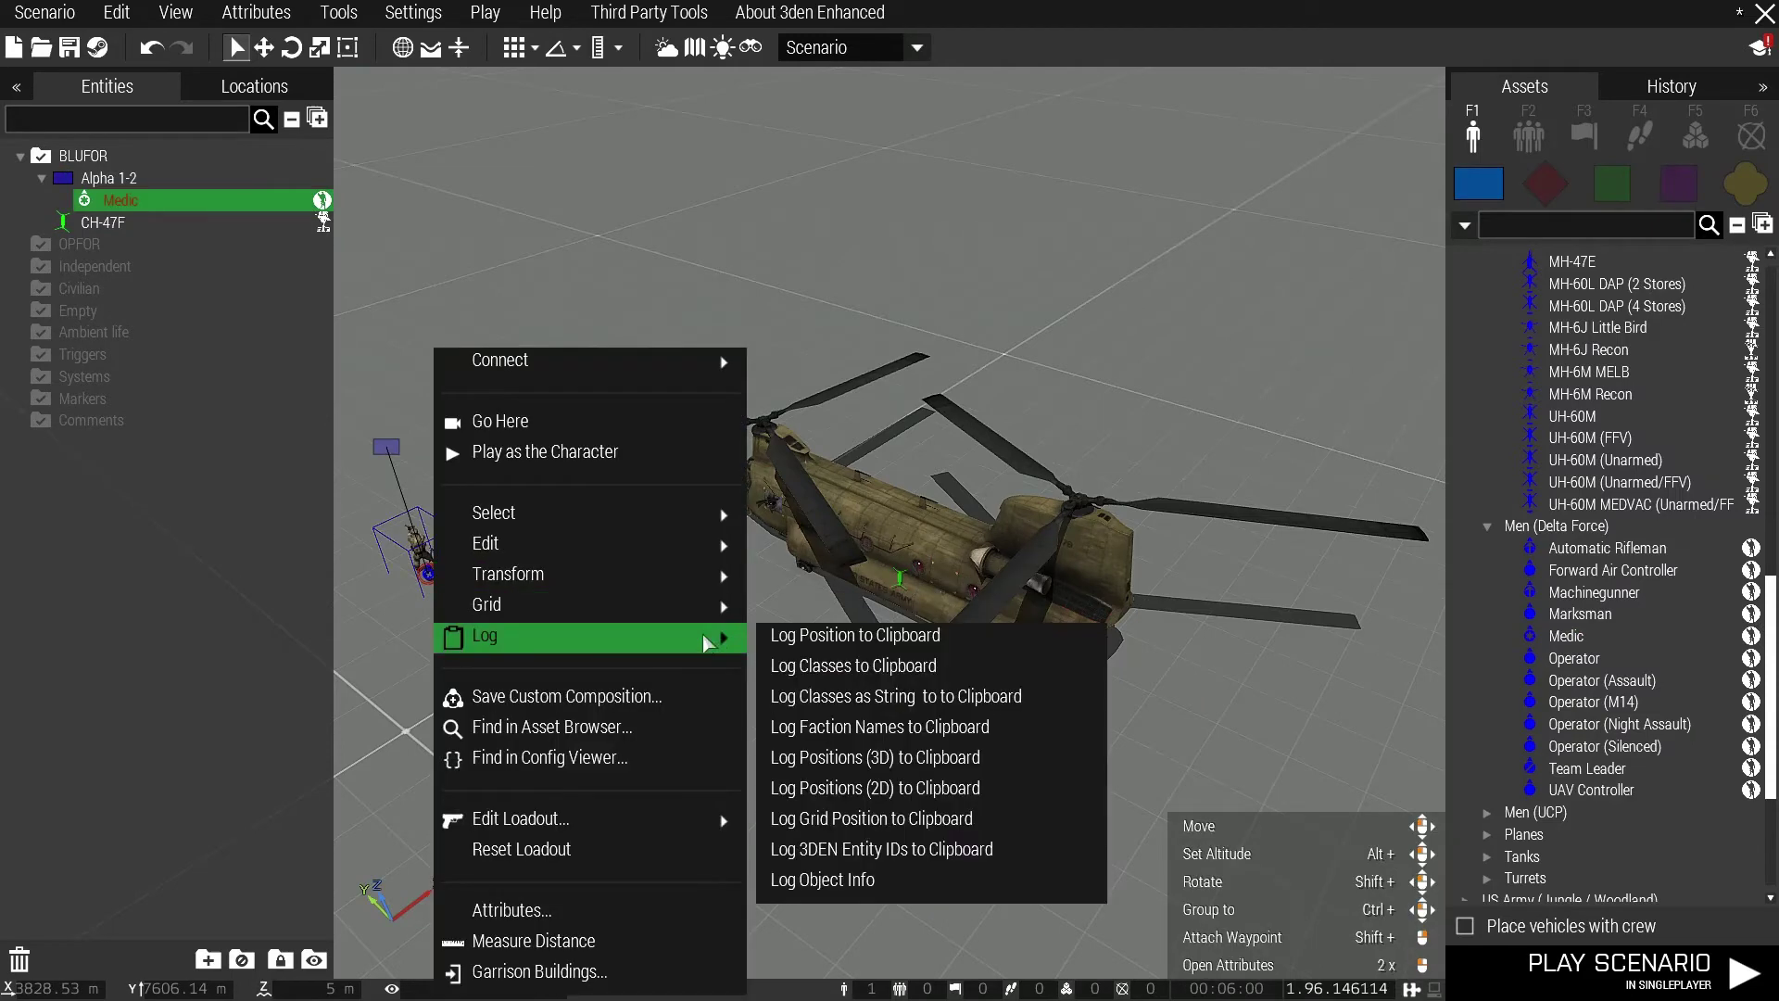
{"action": "left_click", "coordinate": [879, 669]}
{"action": "key", "text": "alt+Tab"}
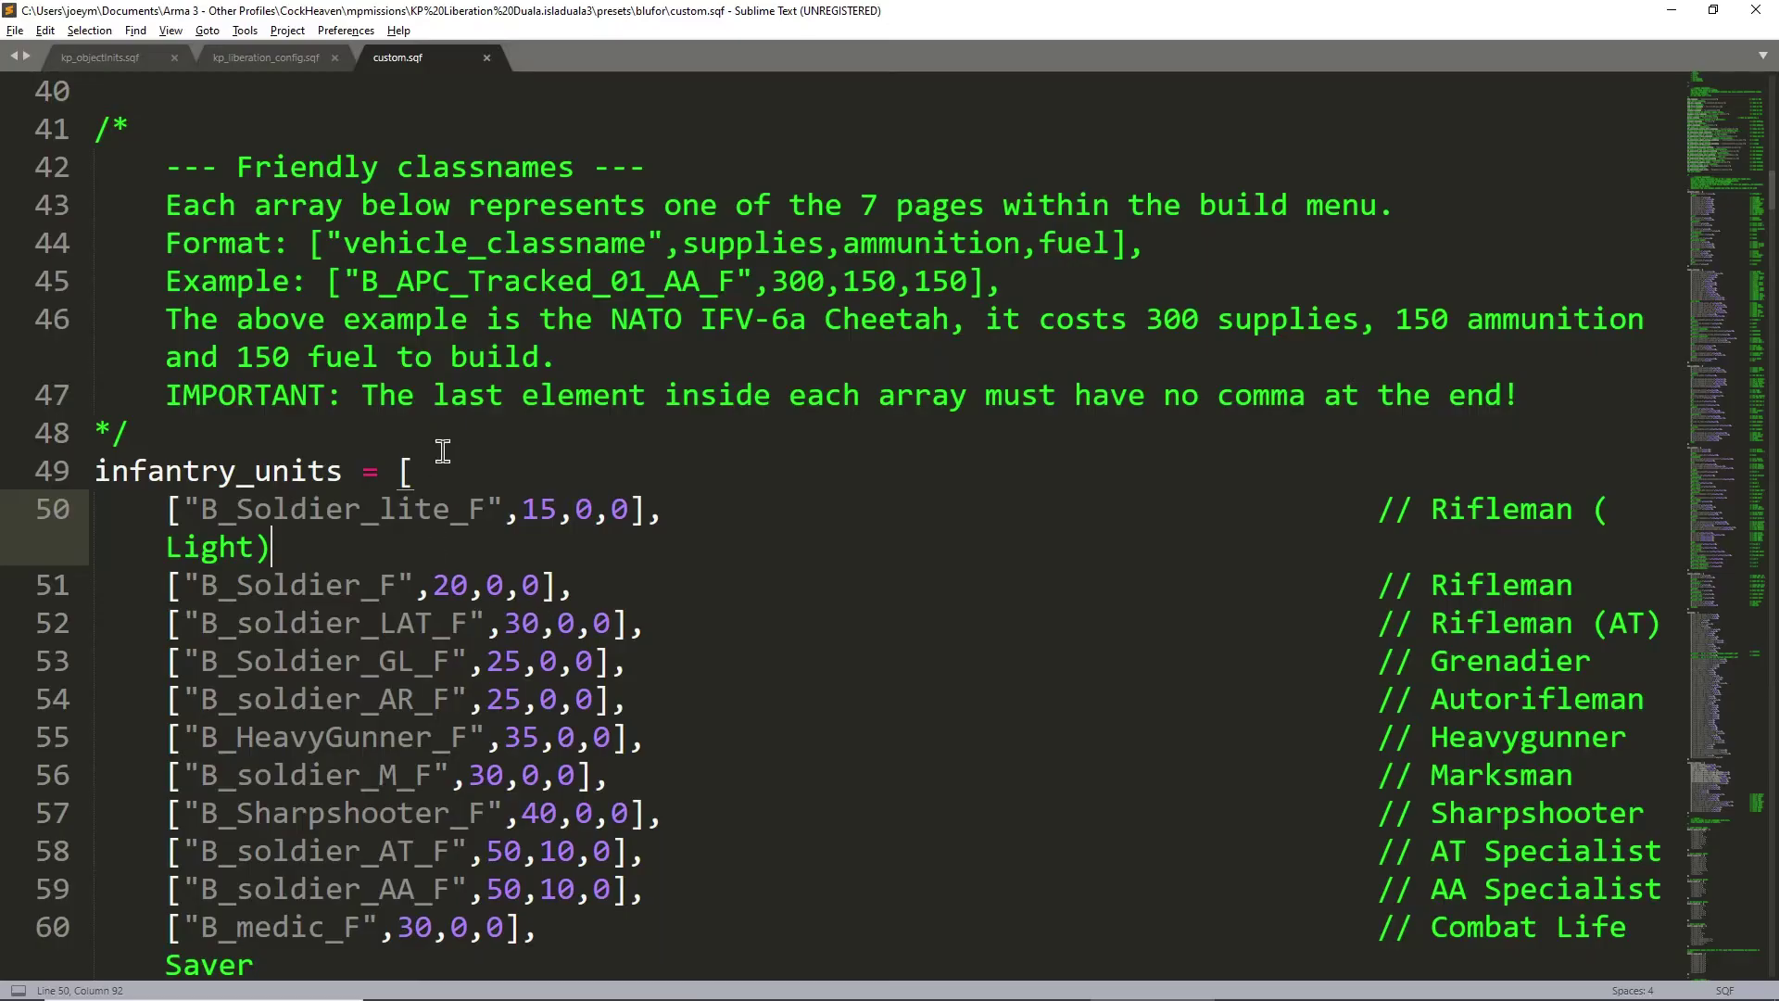
- Replace B_medic_F in the infantry_units array with CUP_B_US_SpecOps_Medic
{"action": "left_click", "coordinate": [469, 522]}
{"action": "scroll", "coordinate": [469, 522], "scroll_direction": "down", "scroll_amount": 2}
{"action": "scroll", "coordinate": [315, 500], "scroll_direction": "down", "scroll_amount": 3}
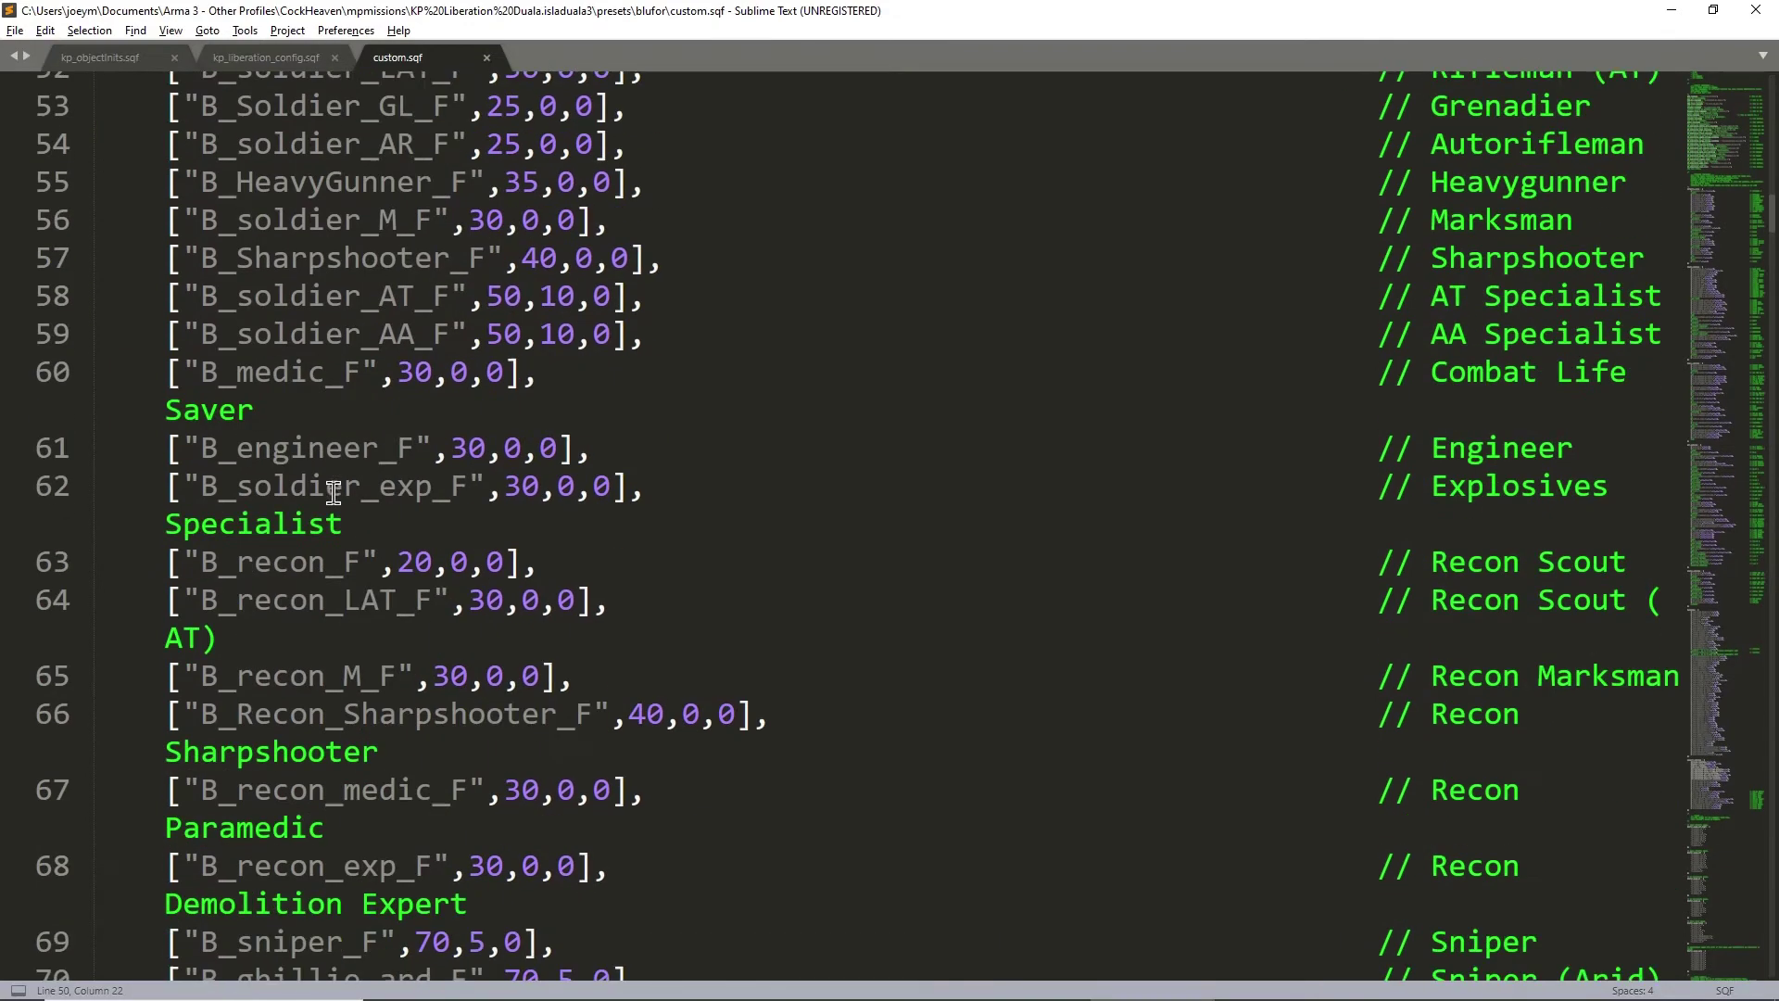
{"action": "scroll", "coordinate": [362, 459], "scroll_direction": "down", "scroll_amount": 3}
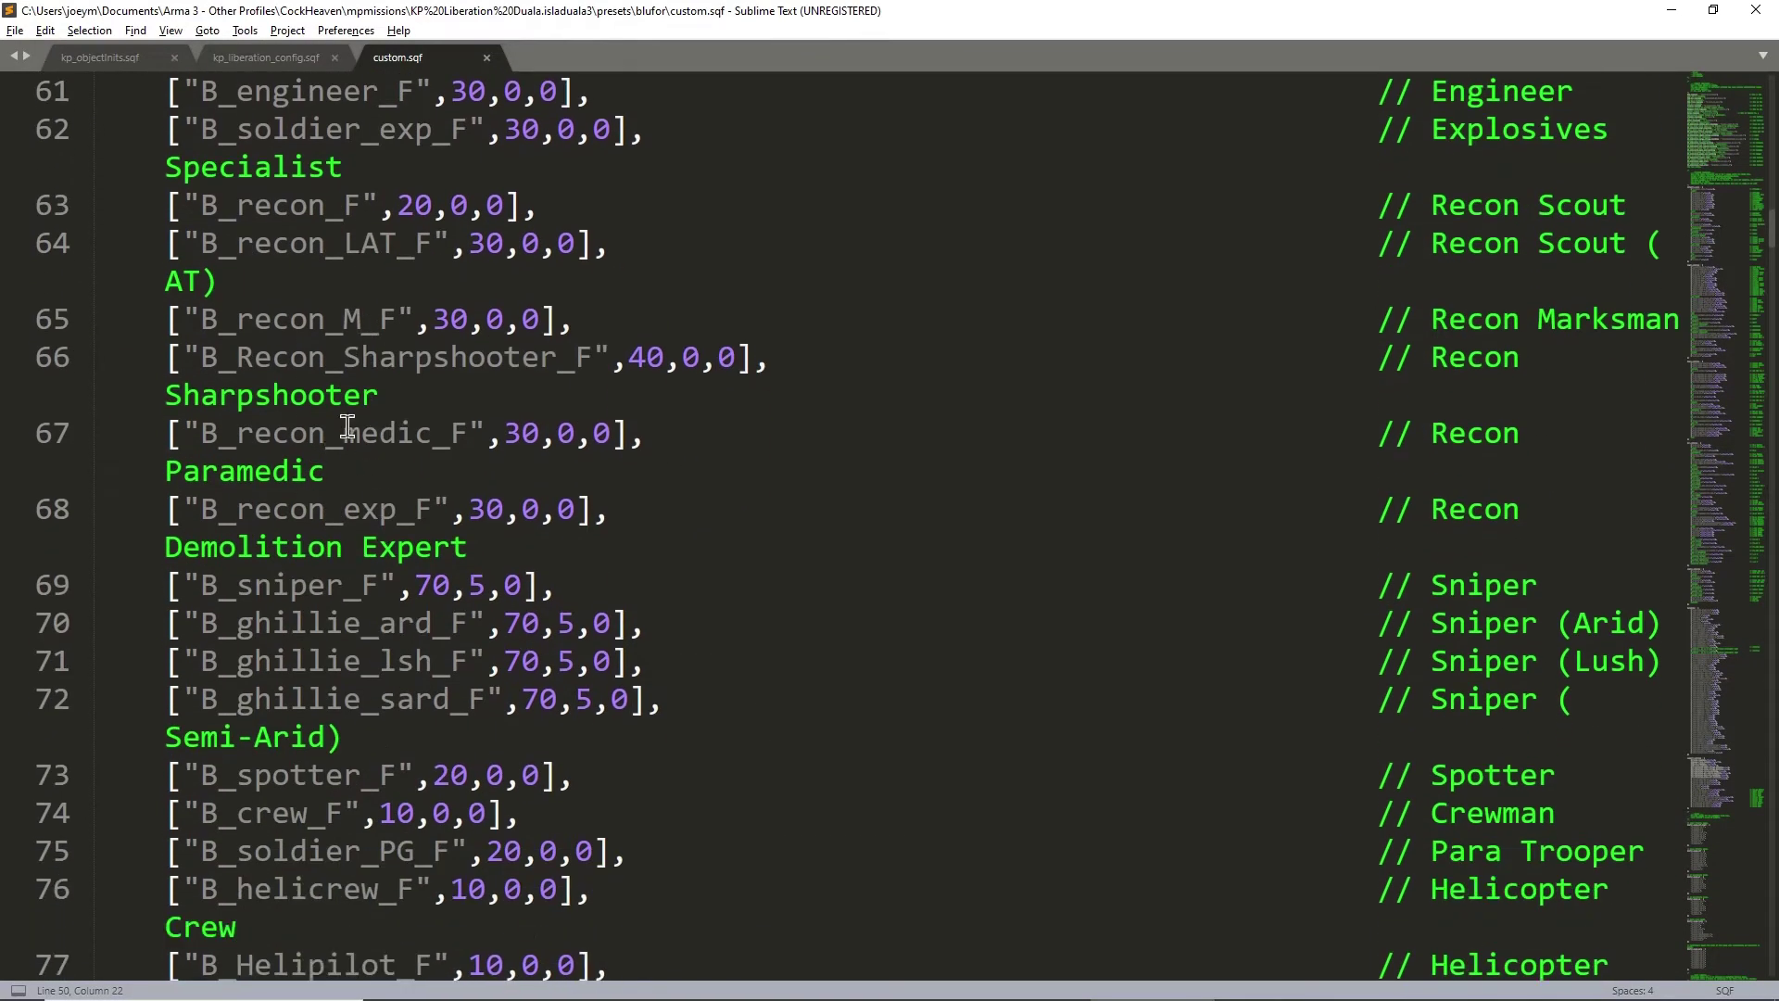
{"action": "double_click", "coordinate": [348, 437]}
{"action": "scroll", "coordinate": [399, 509], "scroll_direction": "up", "scroll_amount": 5}
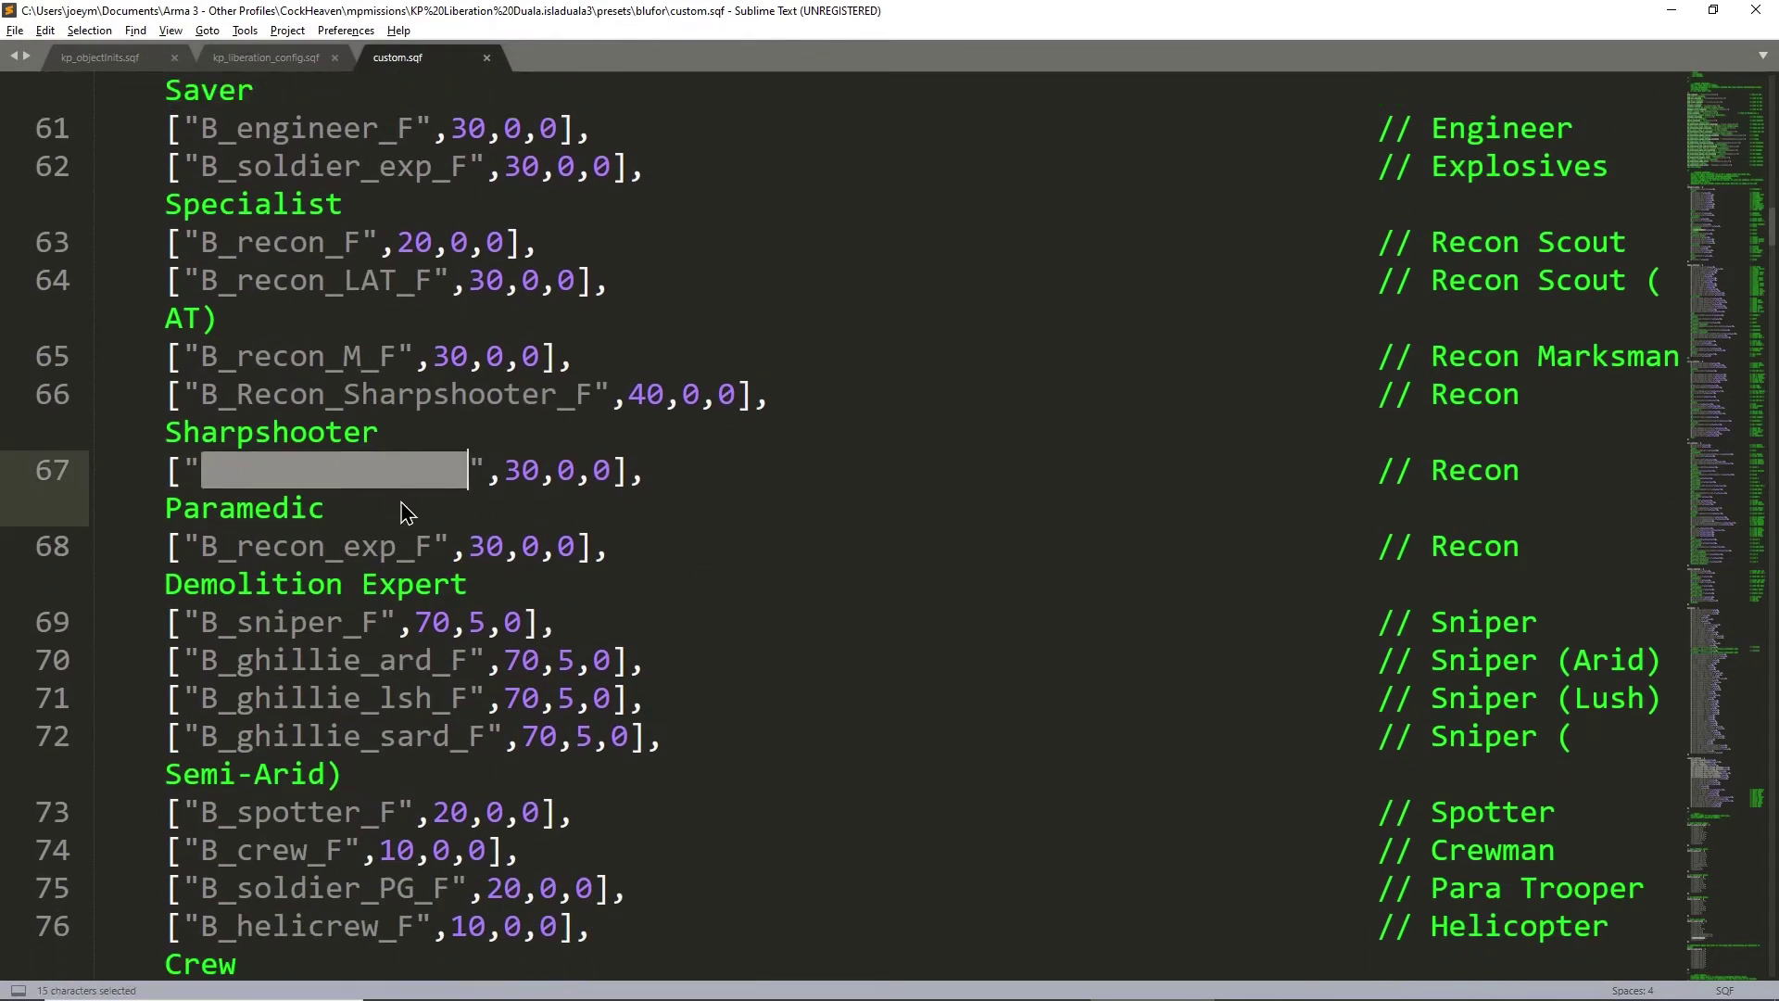
{"action": "scroll", "coordinate": [404, 513], "scroll_direction": "up", "scroll_amount": 1}
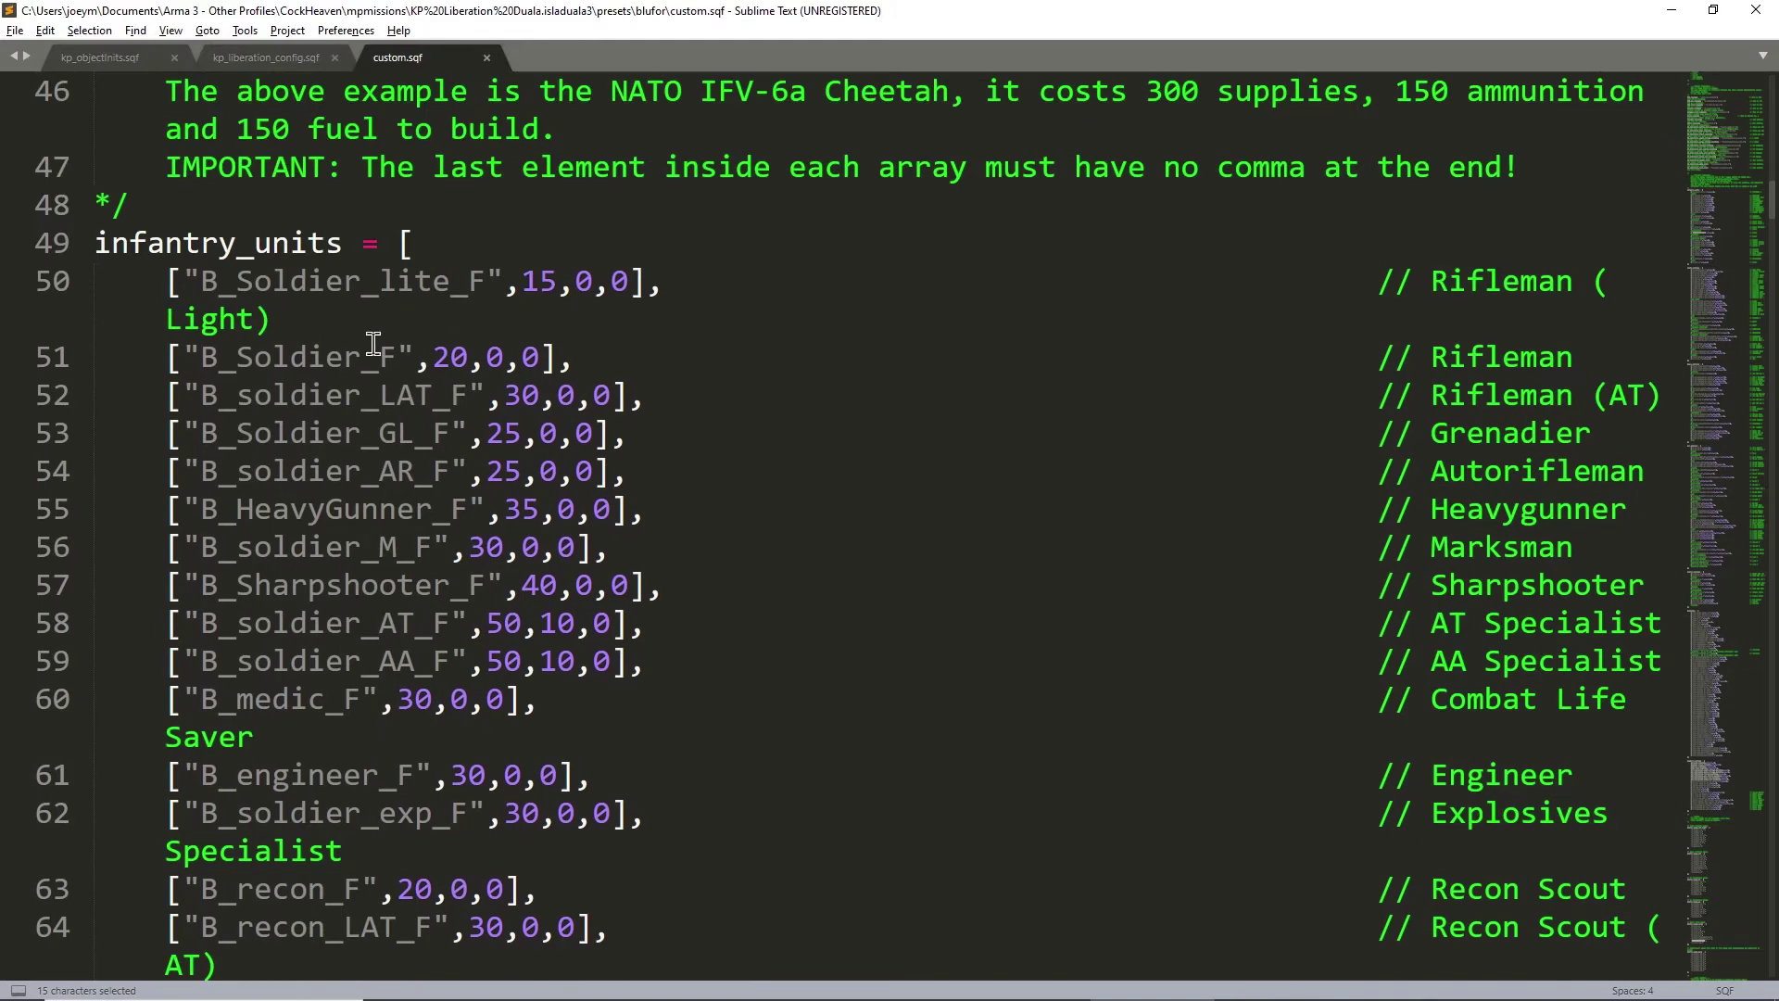
{"action": "double_click", "coordinate": [304, 683]}
{"action": "type", "text": "CUP_B_US_SpecOps_Medic"}
{"action": "left_click", "coordinate": [660, 715]}
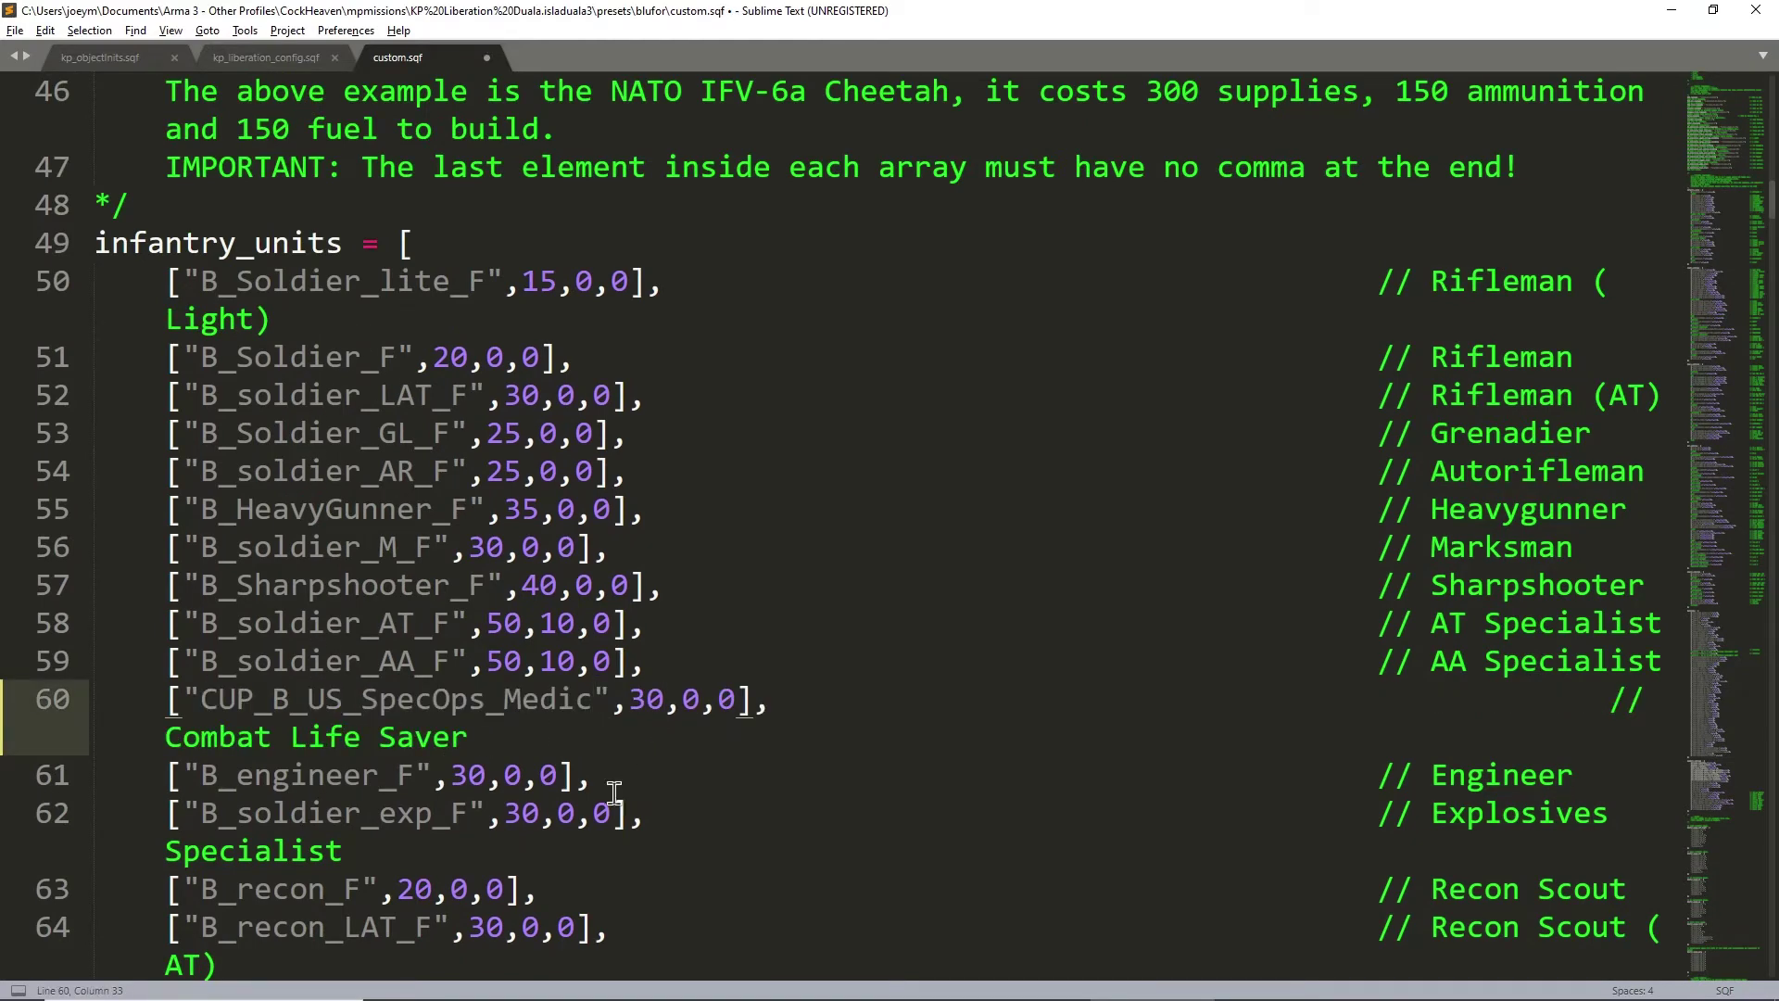
- Set the supplies cost of the CUP_B_US_SpecOps_Medic entry to 80 and save the file
{"action": "left_click_drag", "start_coordinate": [649, 700], "coordinate": [702, 700]}
{"action": "left_click", "coordinate": [613, 702]}
{"action": "double_click", "coordinate": [420, 700]}
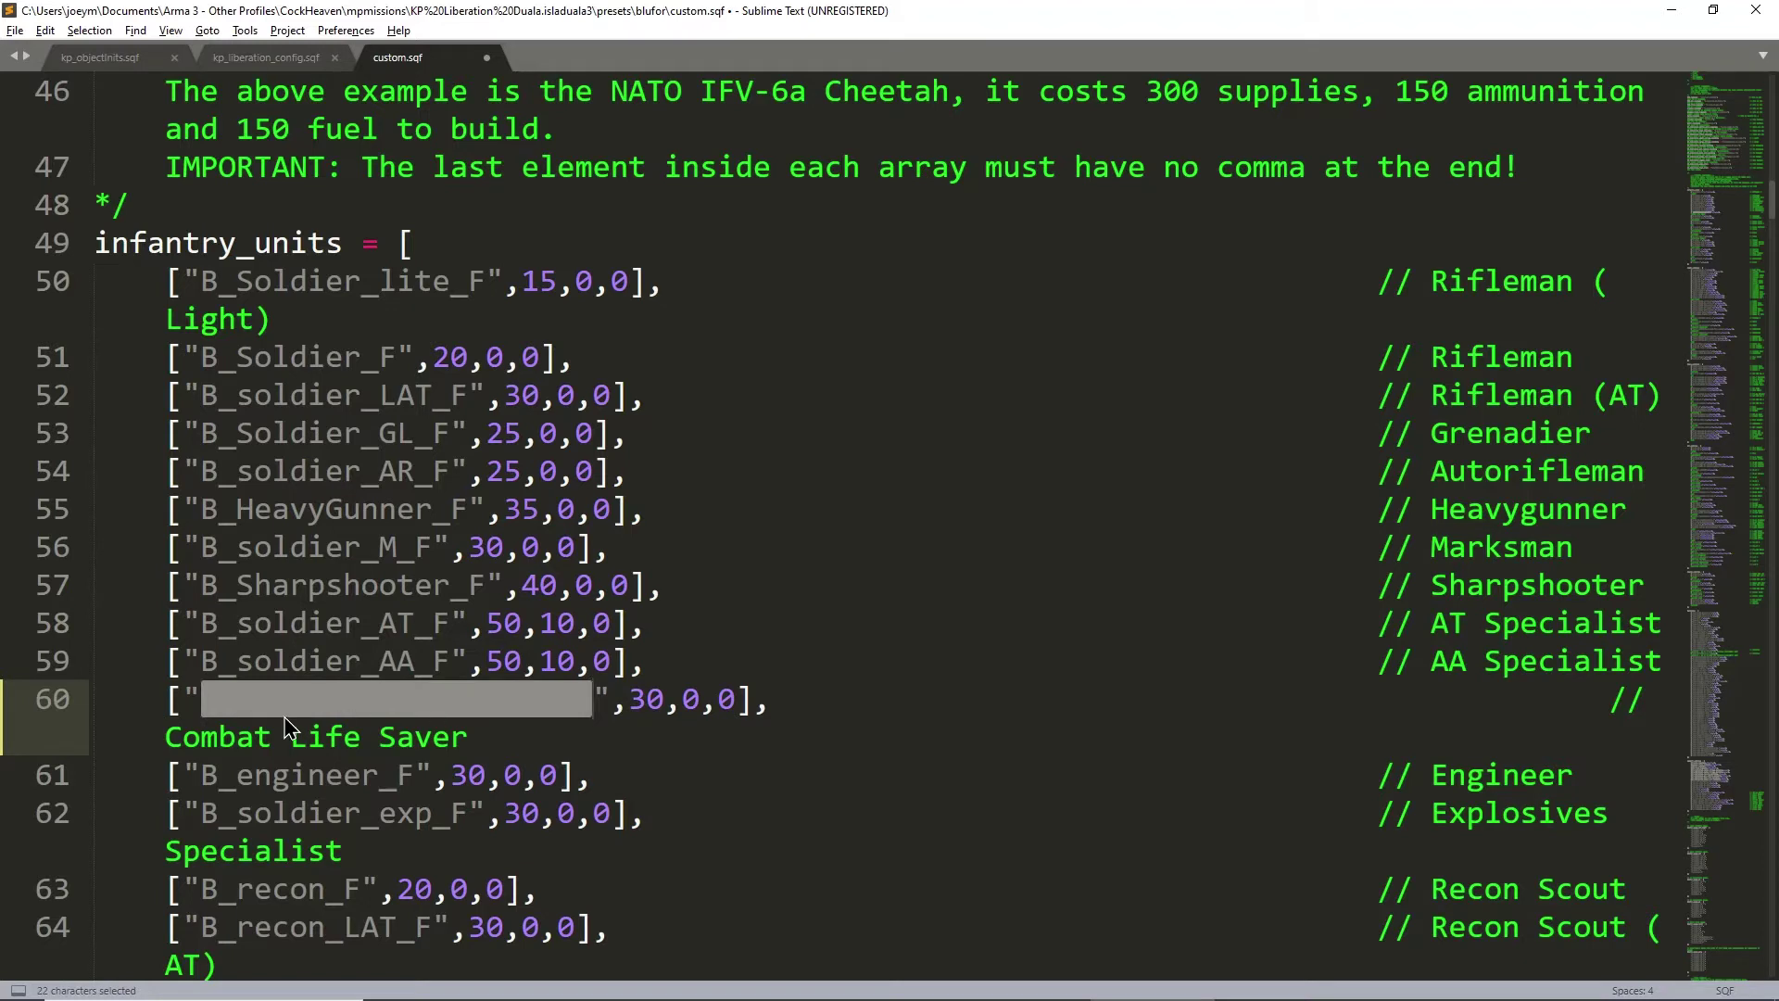
{"action": "left_click", "coordinate": [377, 675]}
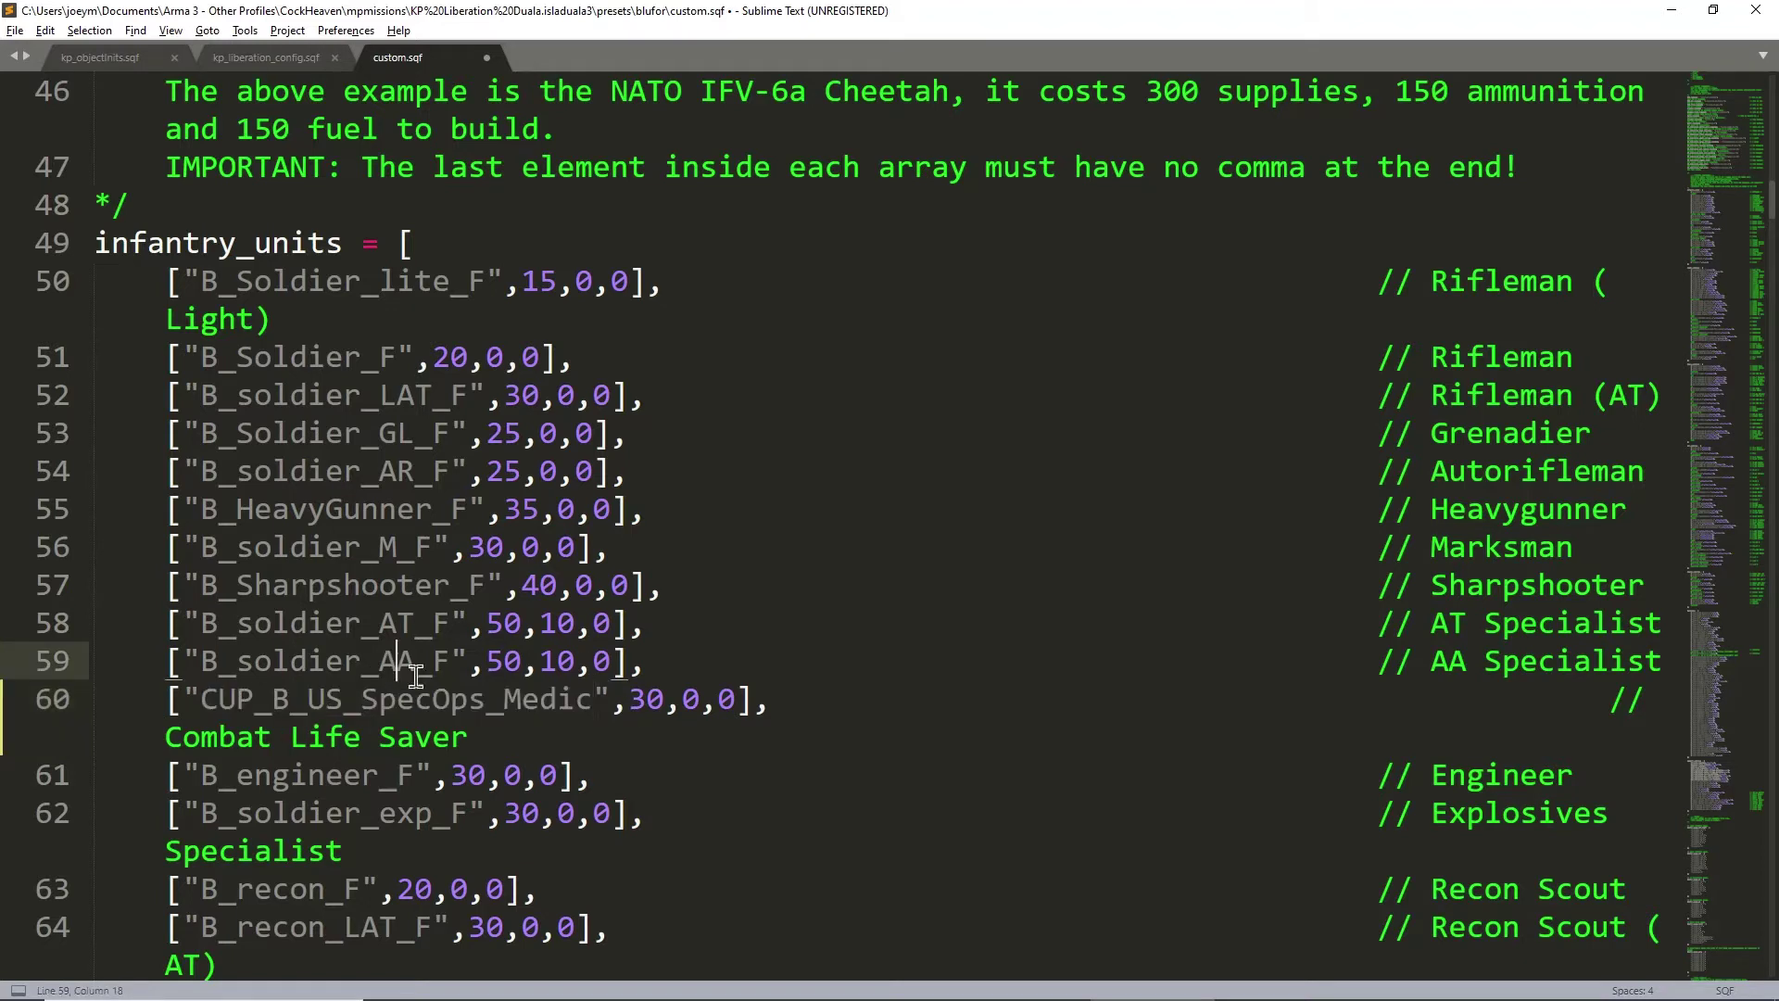
{"action": "double_click", "coordinate": [651, 702]}
{"action": "type", "text": "80"}
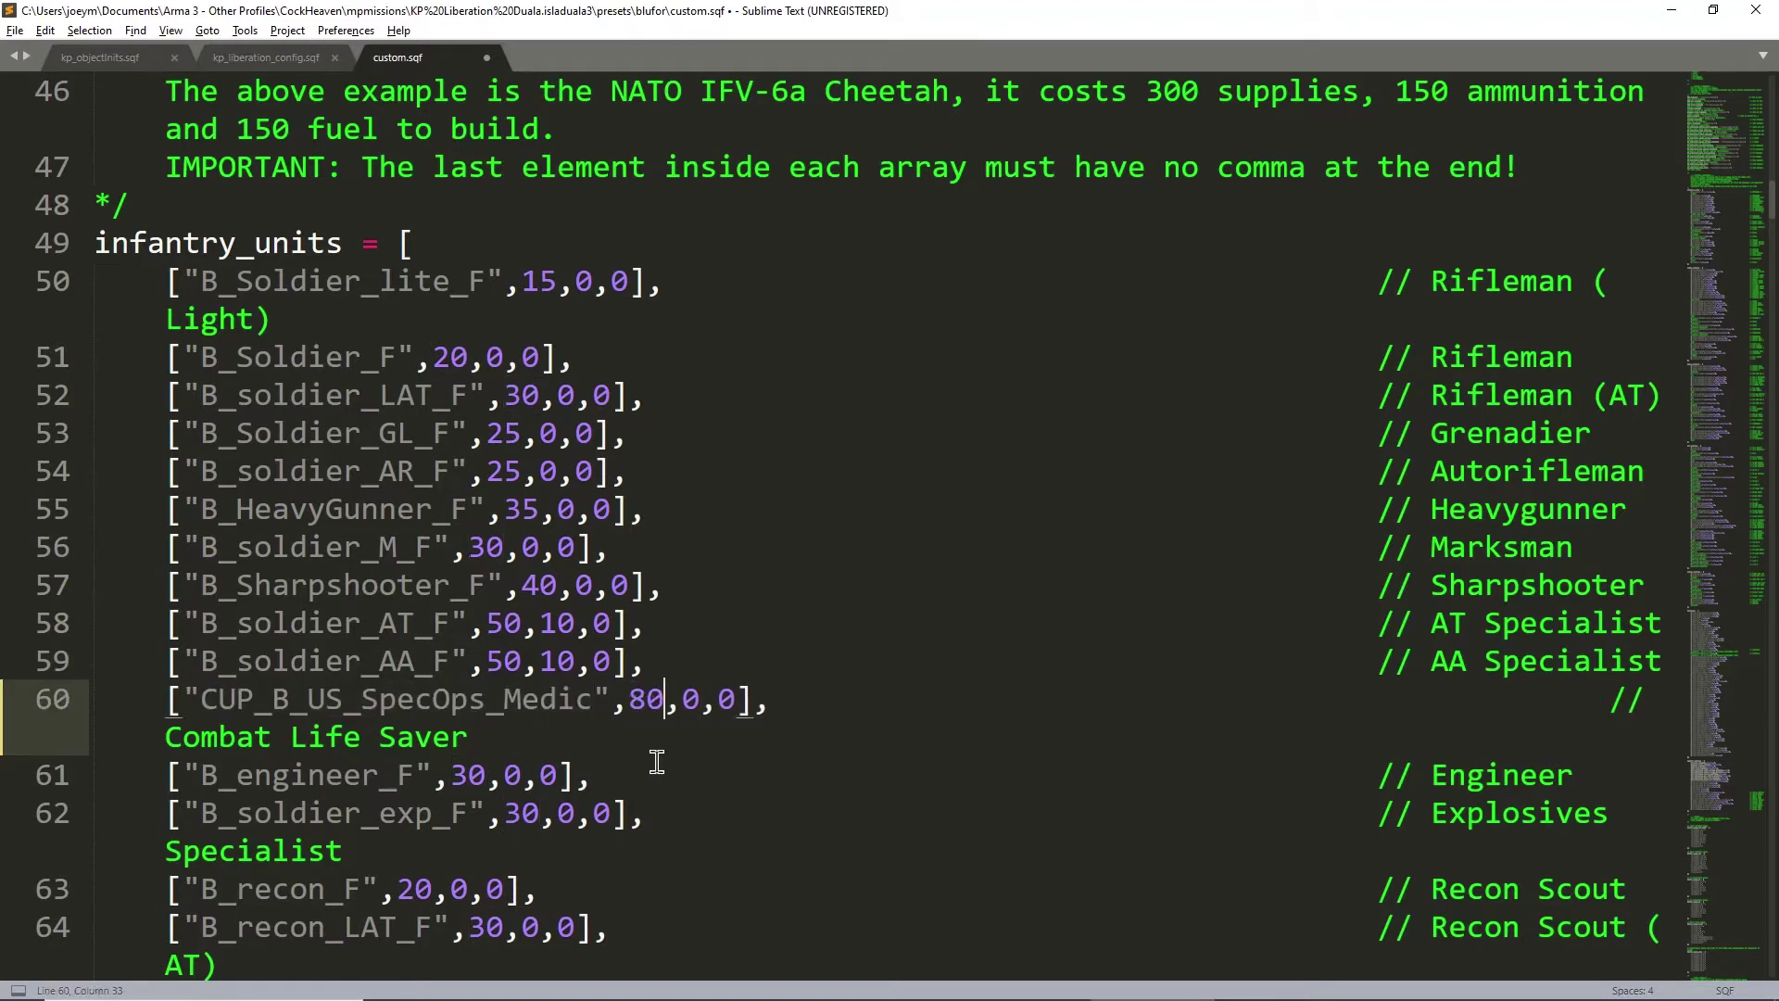
{"action": "left_click", "coordinate": [434, 515]}
{"action": "key", "text": "ctrl+s"}
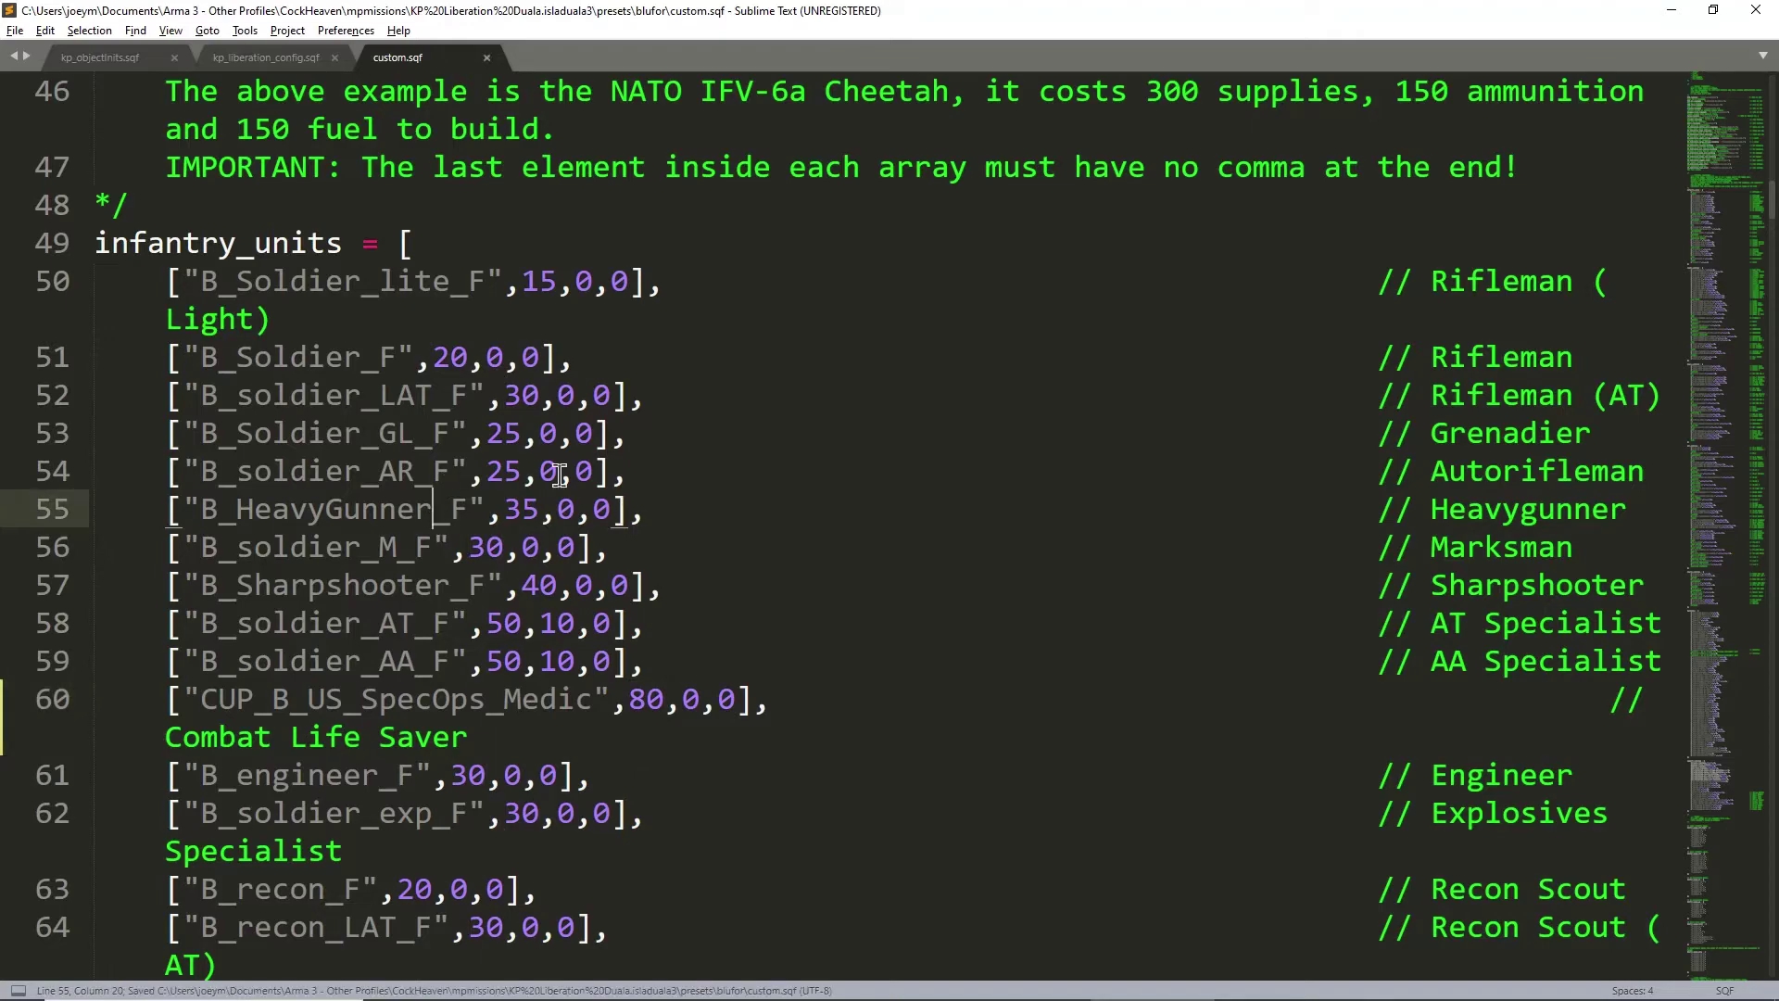
- Examine the light_vehicles array in custom.sqf, reviewing the vehicle classnames and their supply, ammunition and fuel costs
{"action": "scroll", "coordinate": [530, 570], "scroll_direction": "down", "scroll_amount": 15}
{"action": "scroll", "coordinate": [530, 570], "scroll_direction": "up", "scroll_amount": 5}
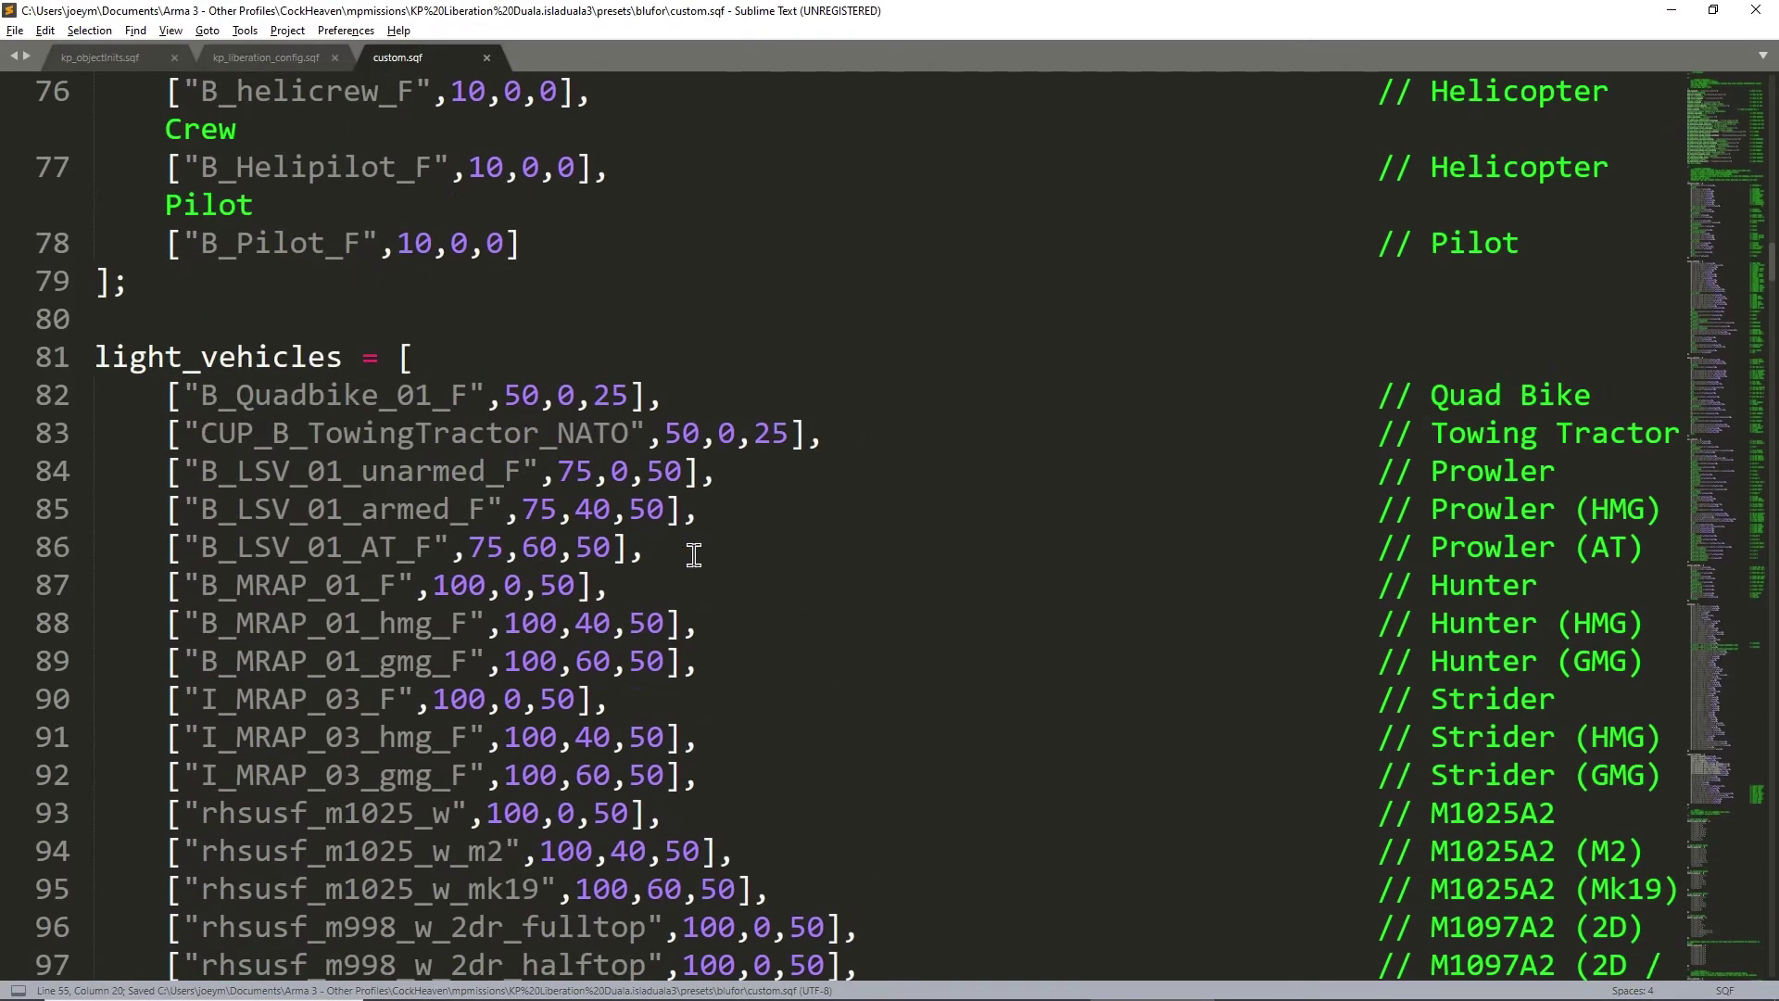
{"action": "left_click", "coordinate": [470, 508]}
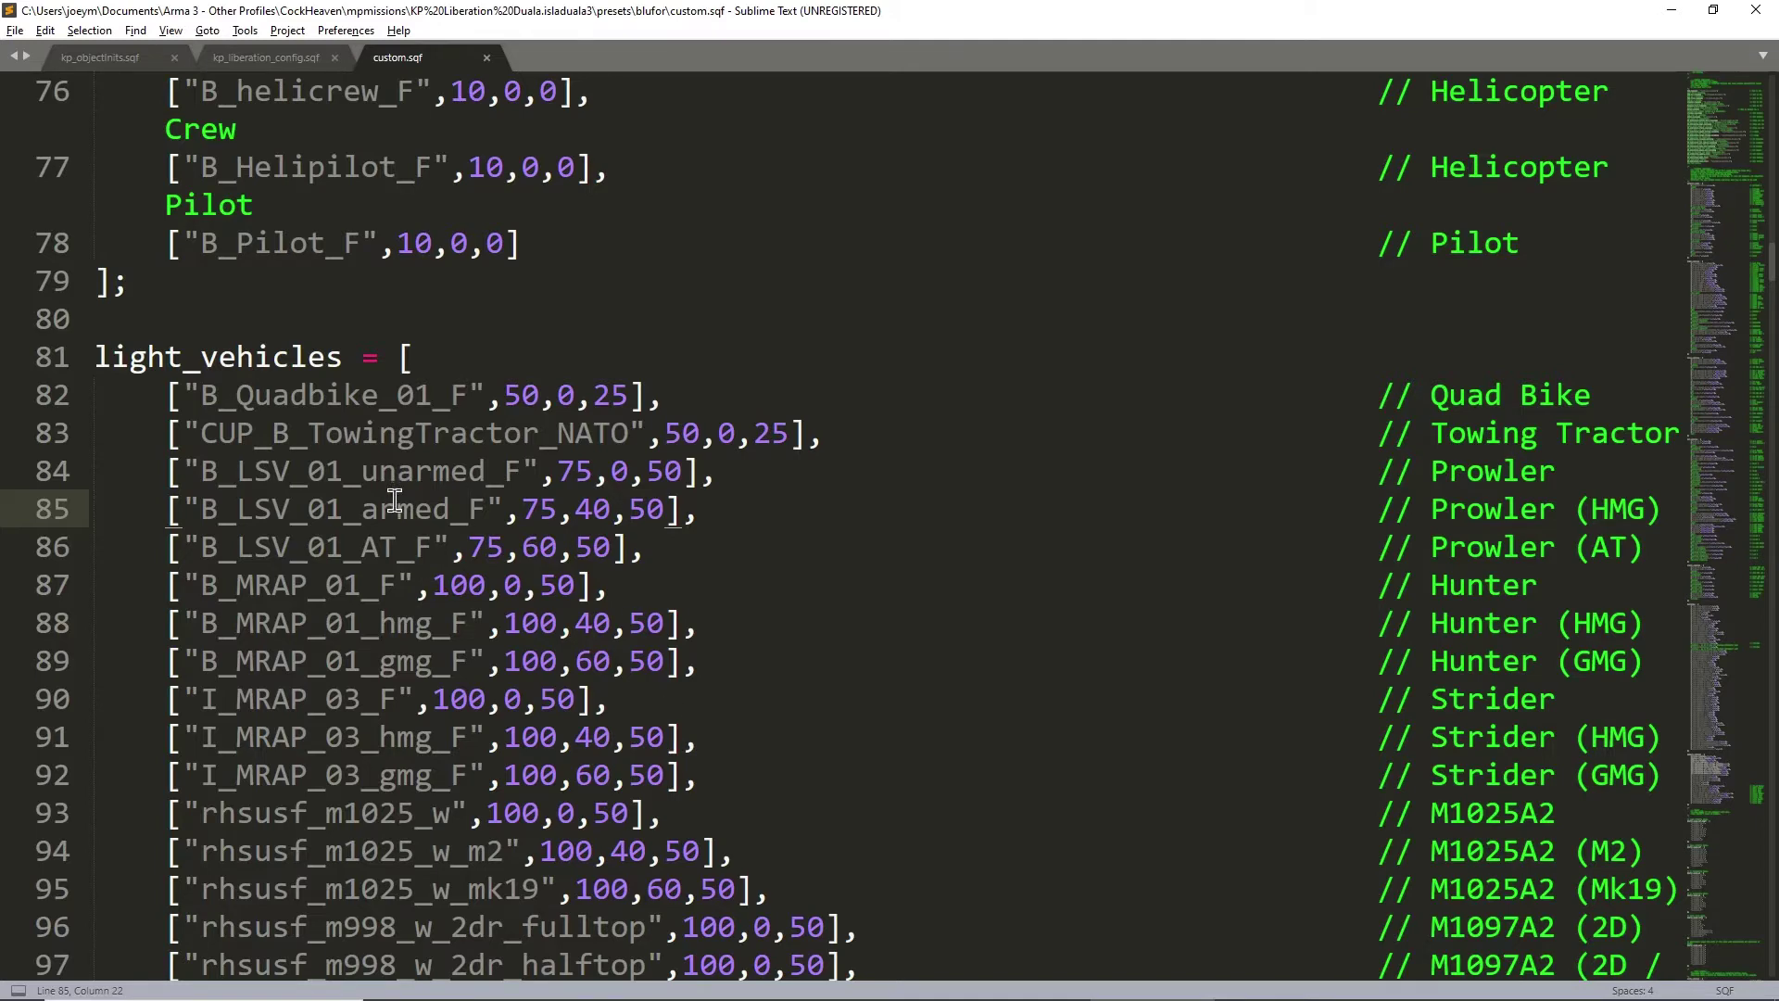
{"action": "left_click", "coordinate": [479, 356]}
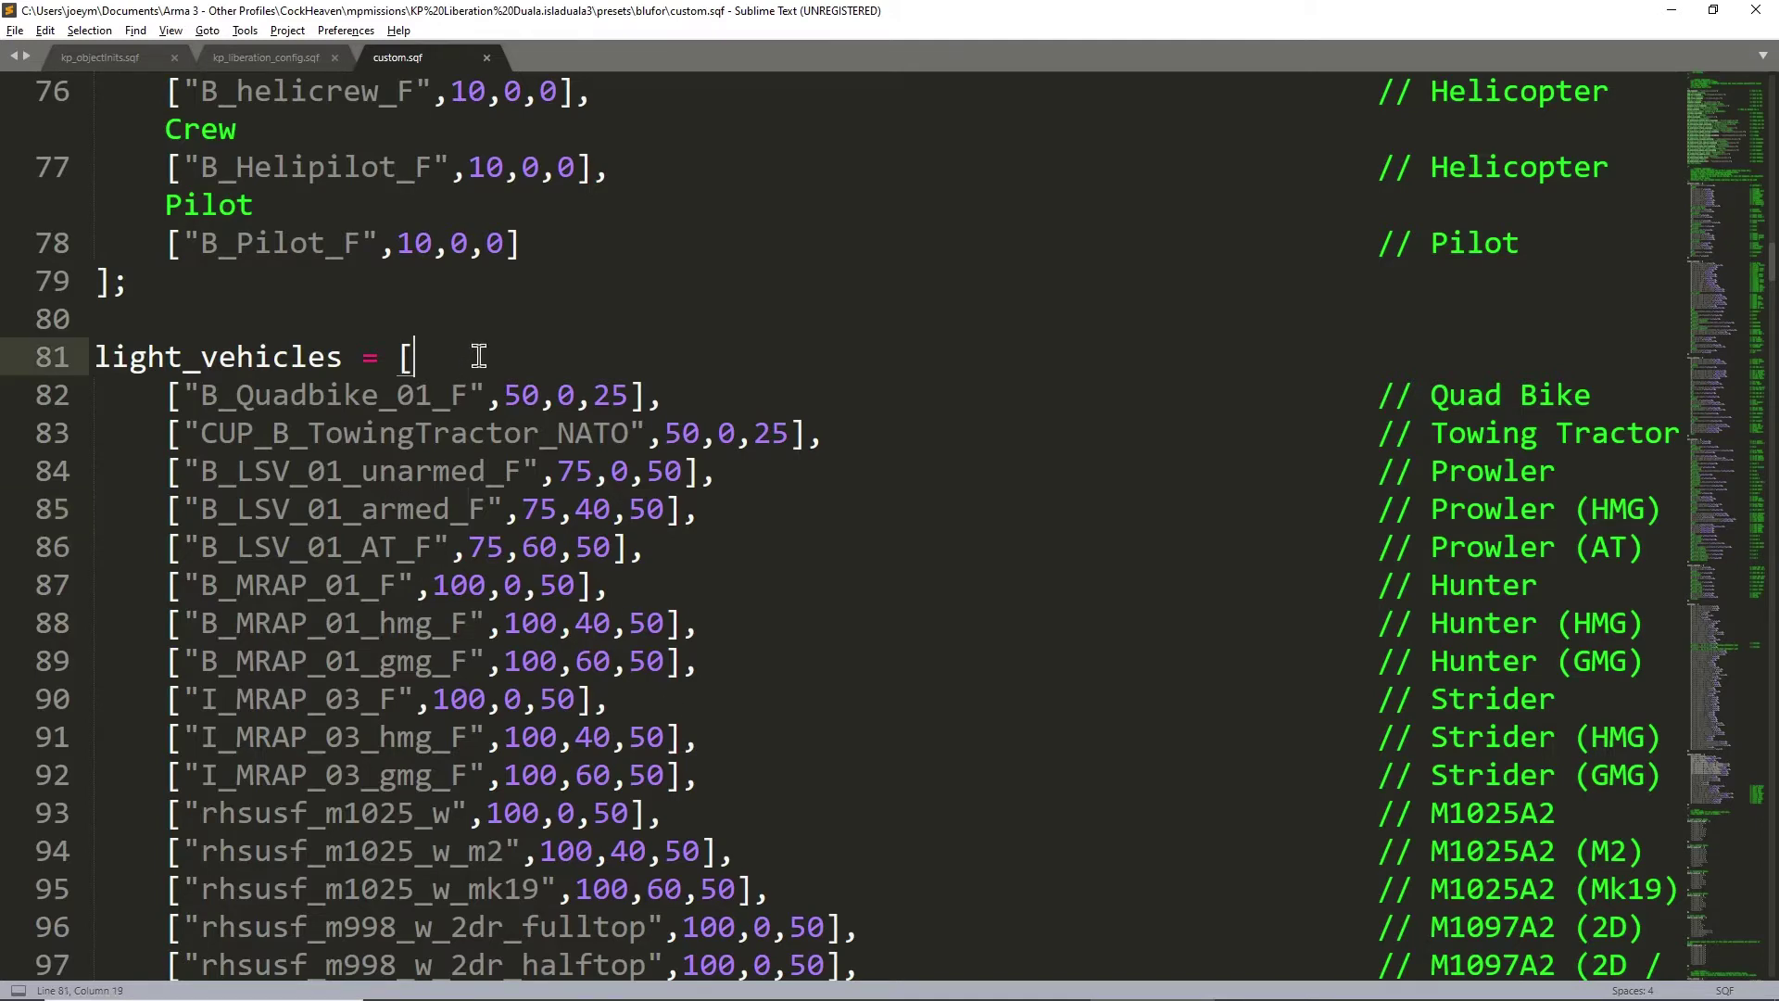
{"action": "left_click", "coordinate": [733, 436]}
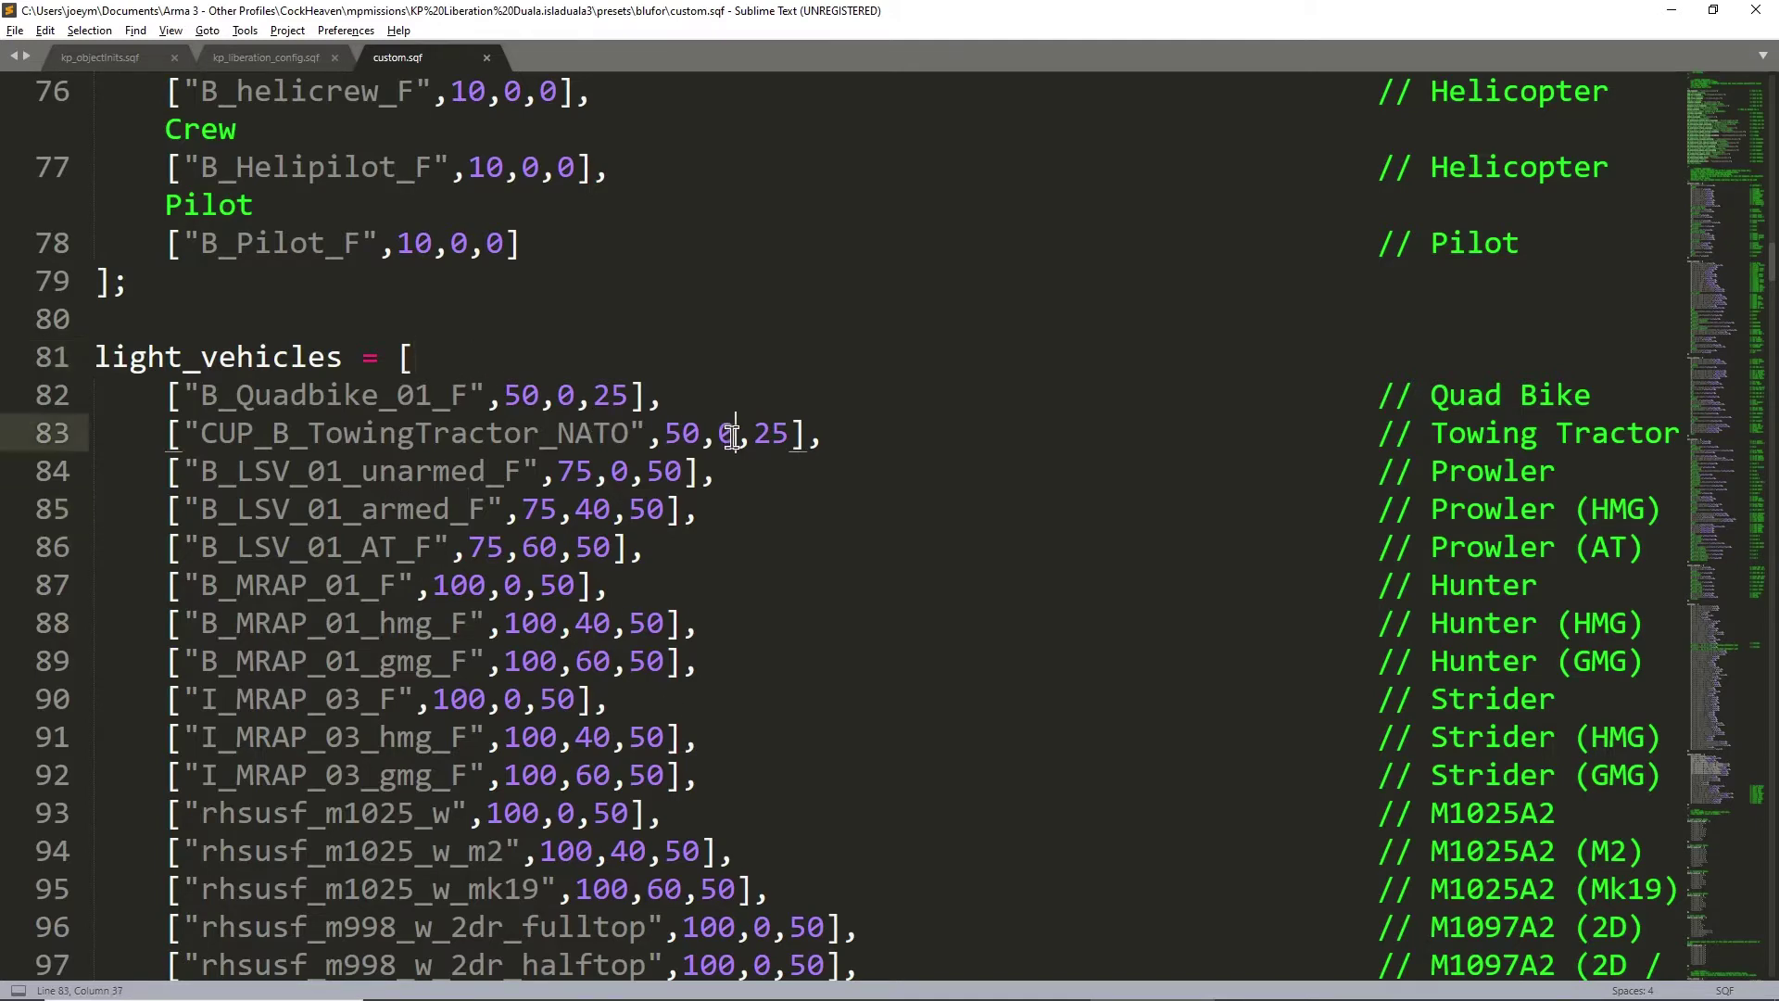
{"action": "left_click", "coordinate": [648, 536]}
{"action": "scroll", "coordinate": [649, 529], "scroll_direction": "down", "scroll_amount": 4}
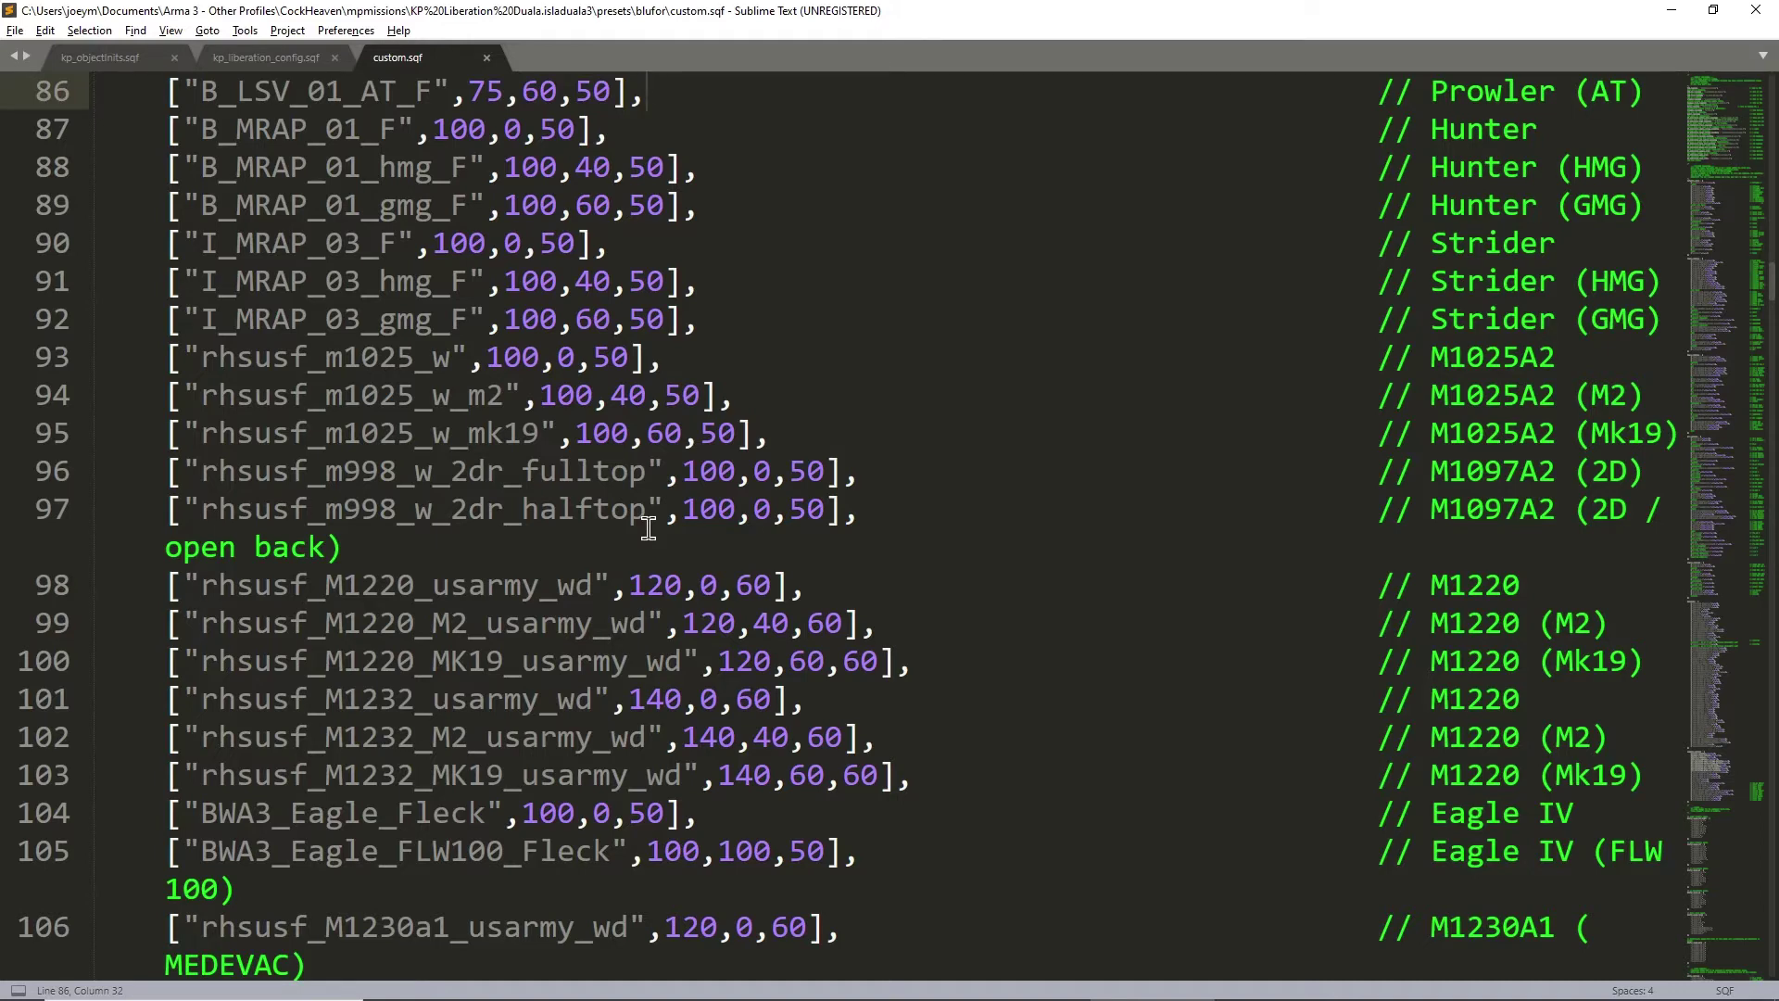
{"action": "scroll", "coordinate": [681, 508], "scroll_direction": "down", "scroll_amount": 4}
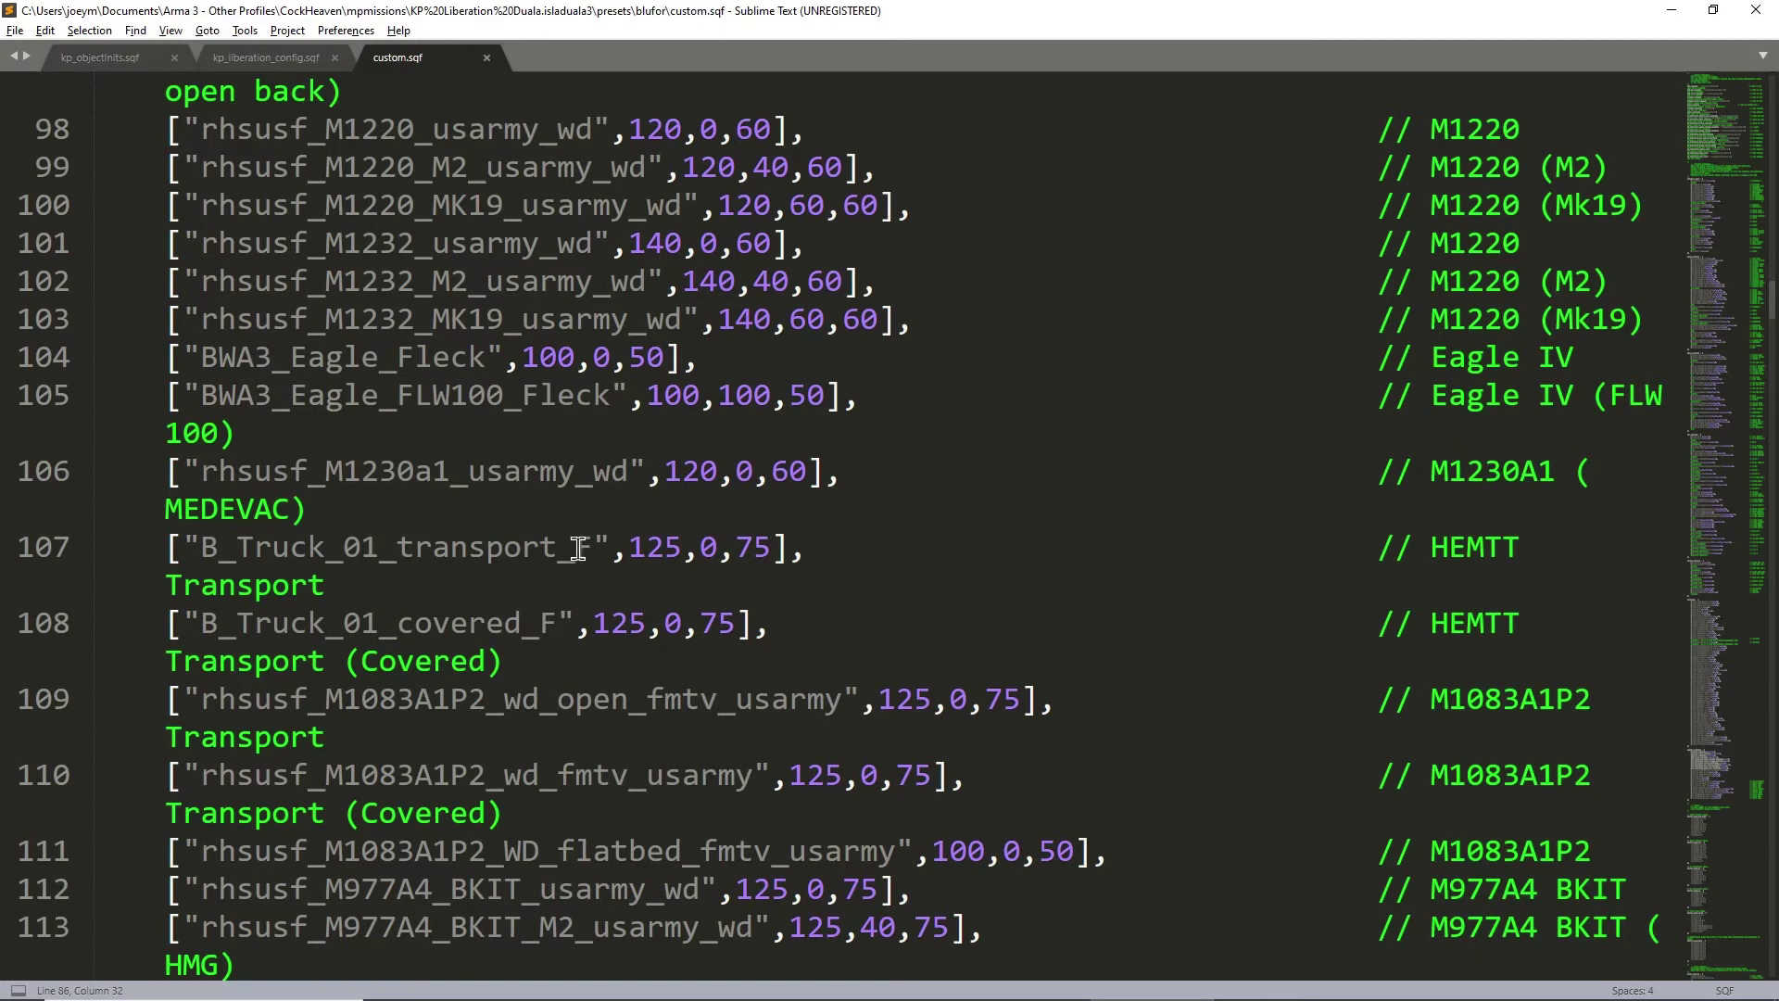
{"action": "scroll", "coordinate": [607, 547], "scroll_direction": "down", "scroll_amount": 2}
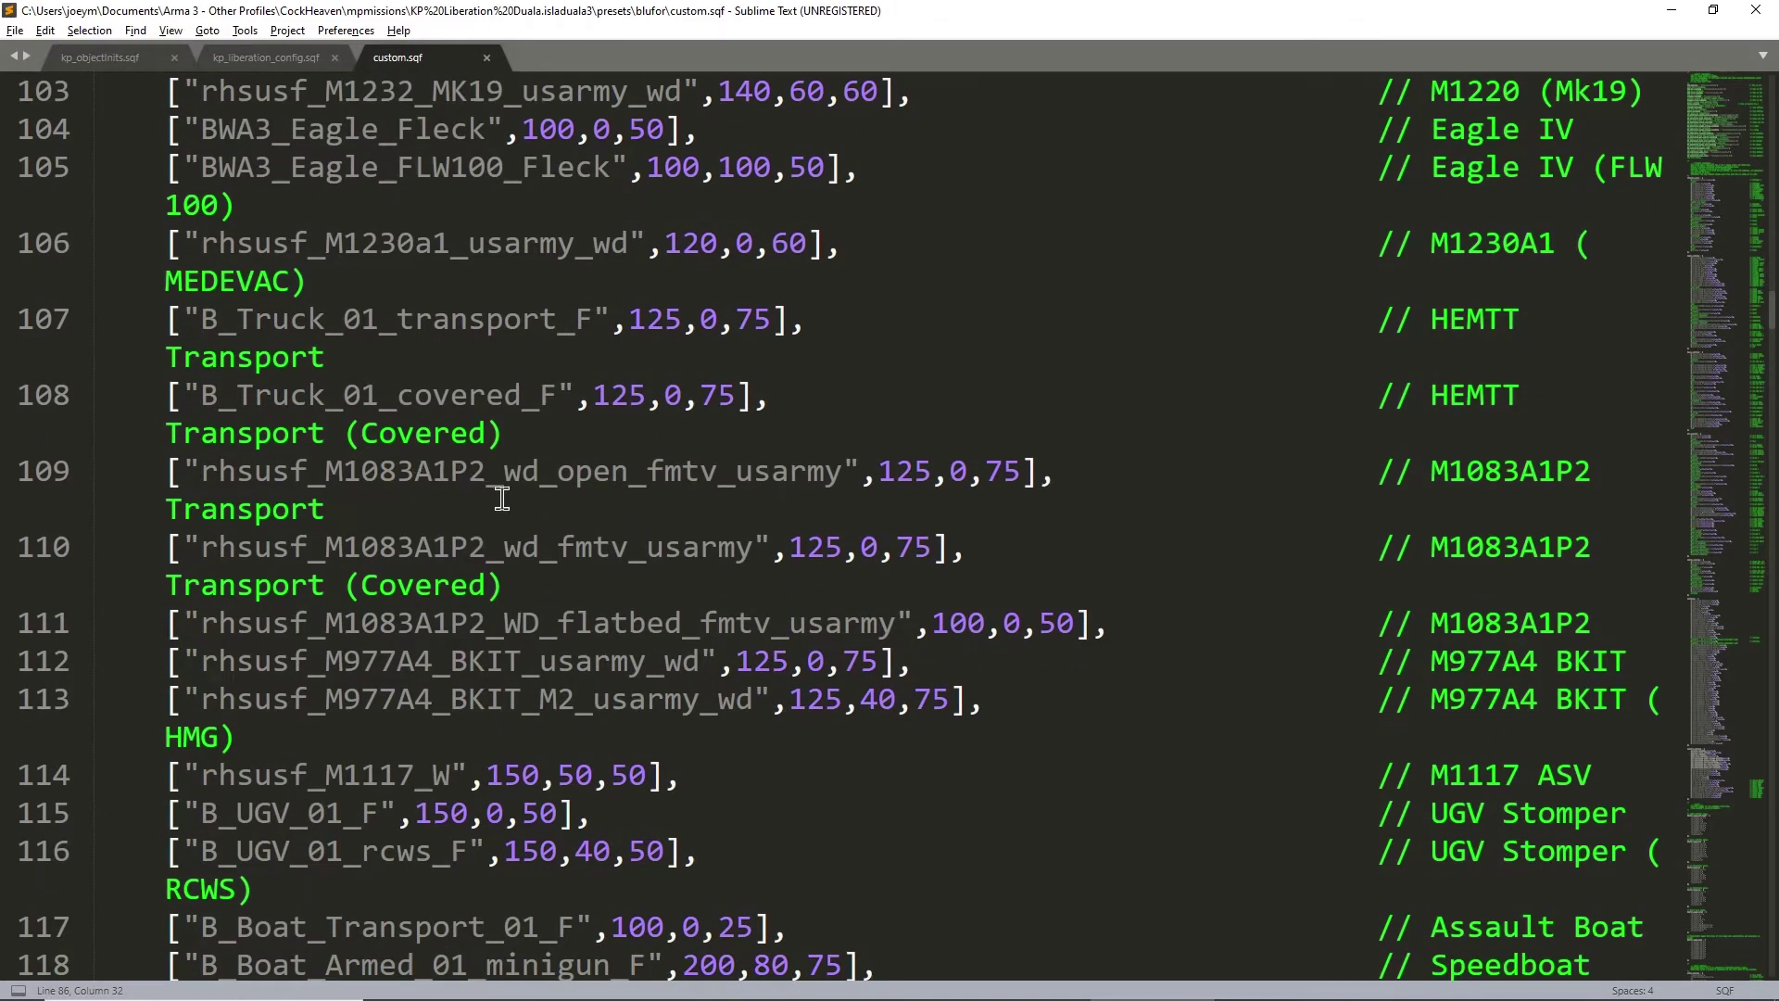
- Look through the ground vehicle entries in custom.sqf, from the transport trucks down to the main battle tanks
{"action": "scroll", "coordinate": [548, 364], "scroll_direction": "down", "scroll_amount": 10}
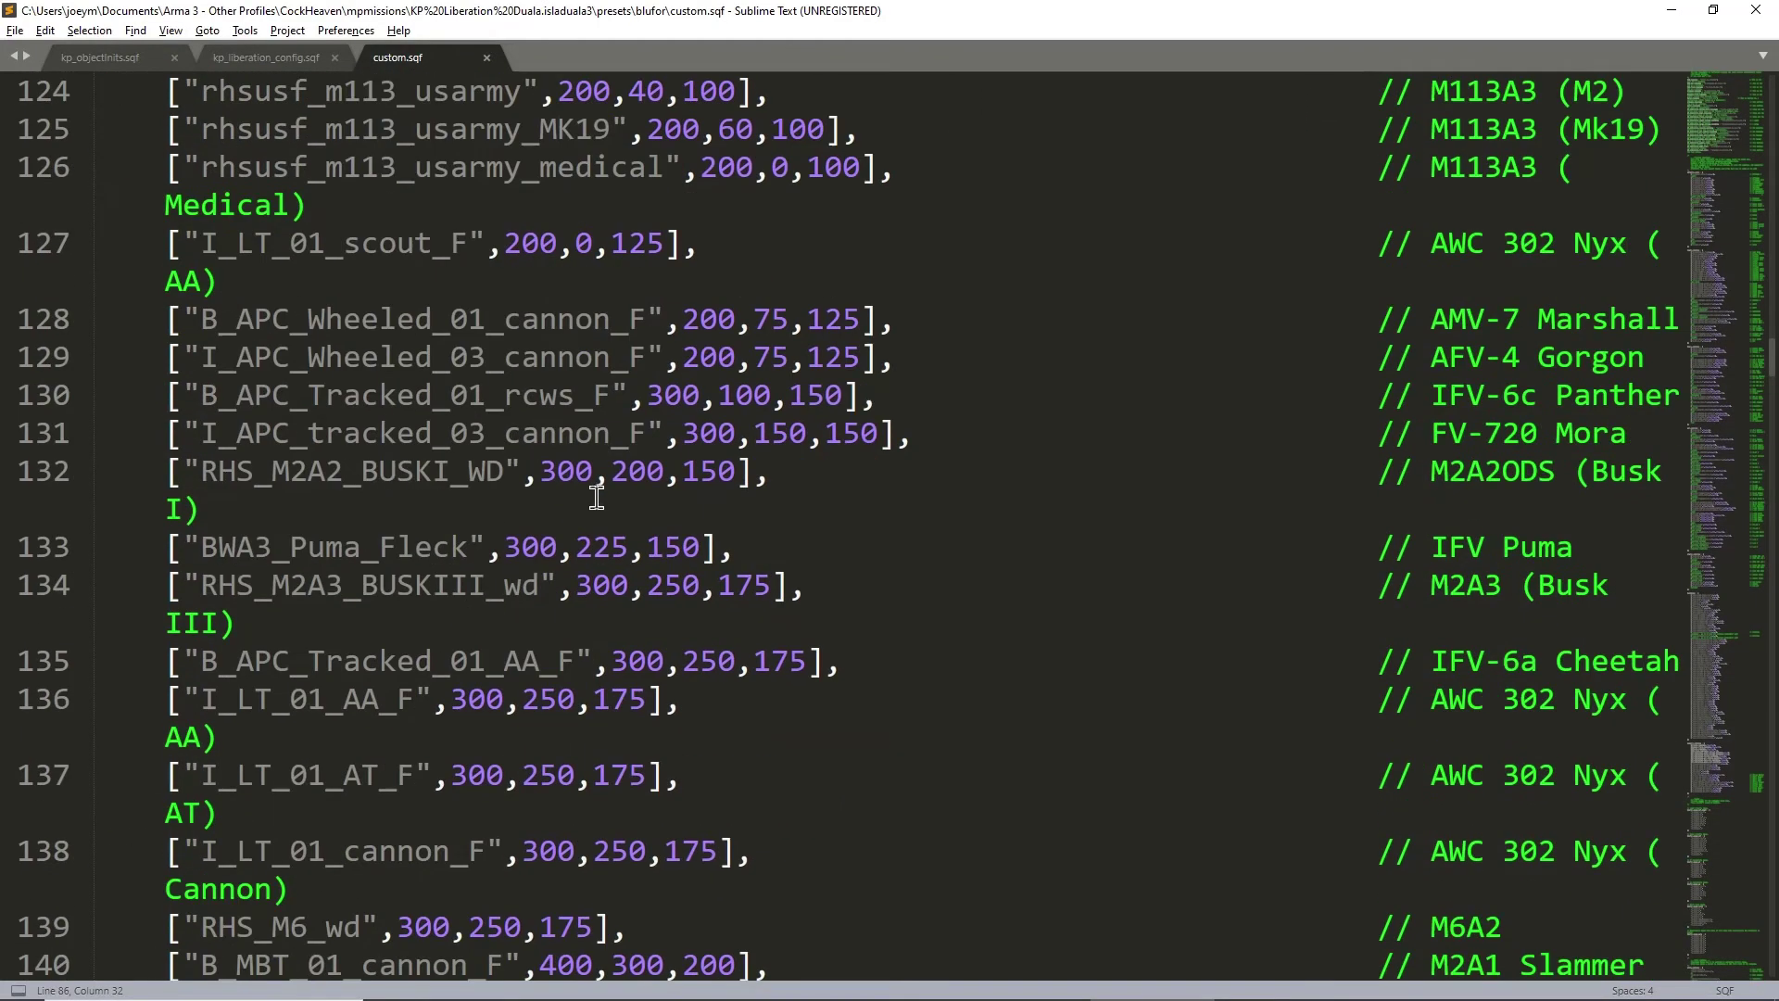
{"action": "scroll", "coordinate": [494, 540], "scroll_direction": "down", "scroll_amount": 3}
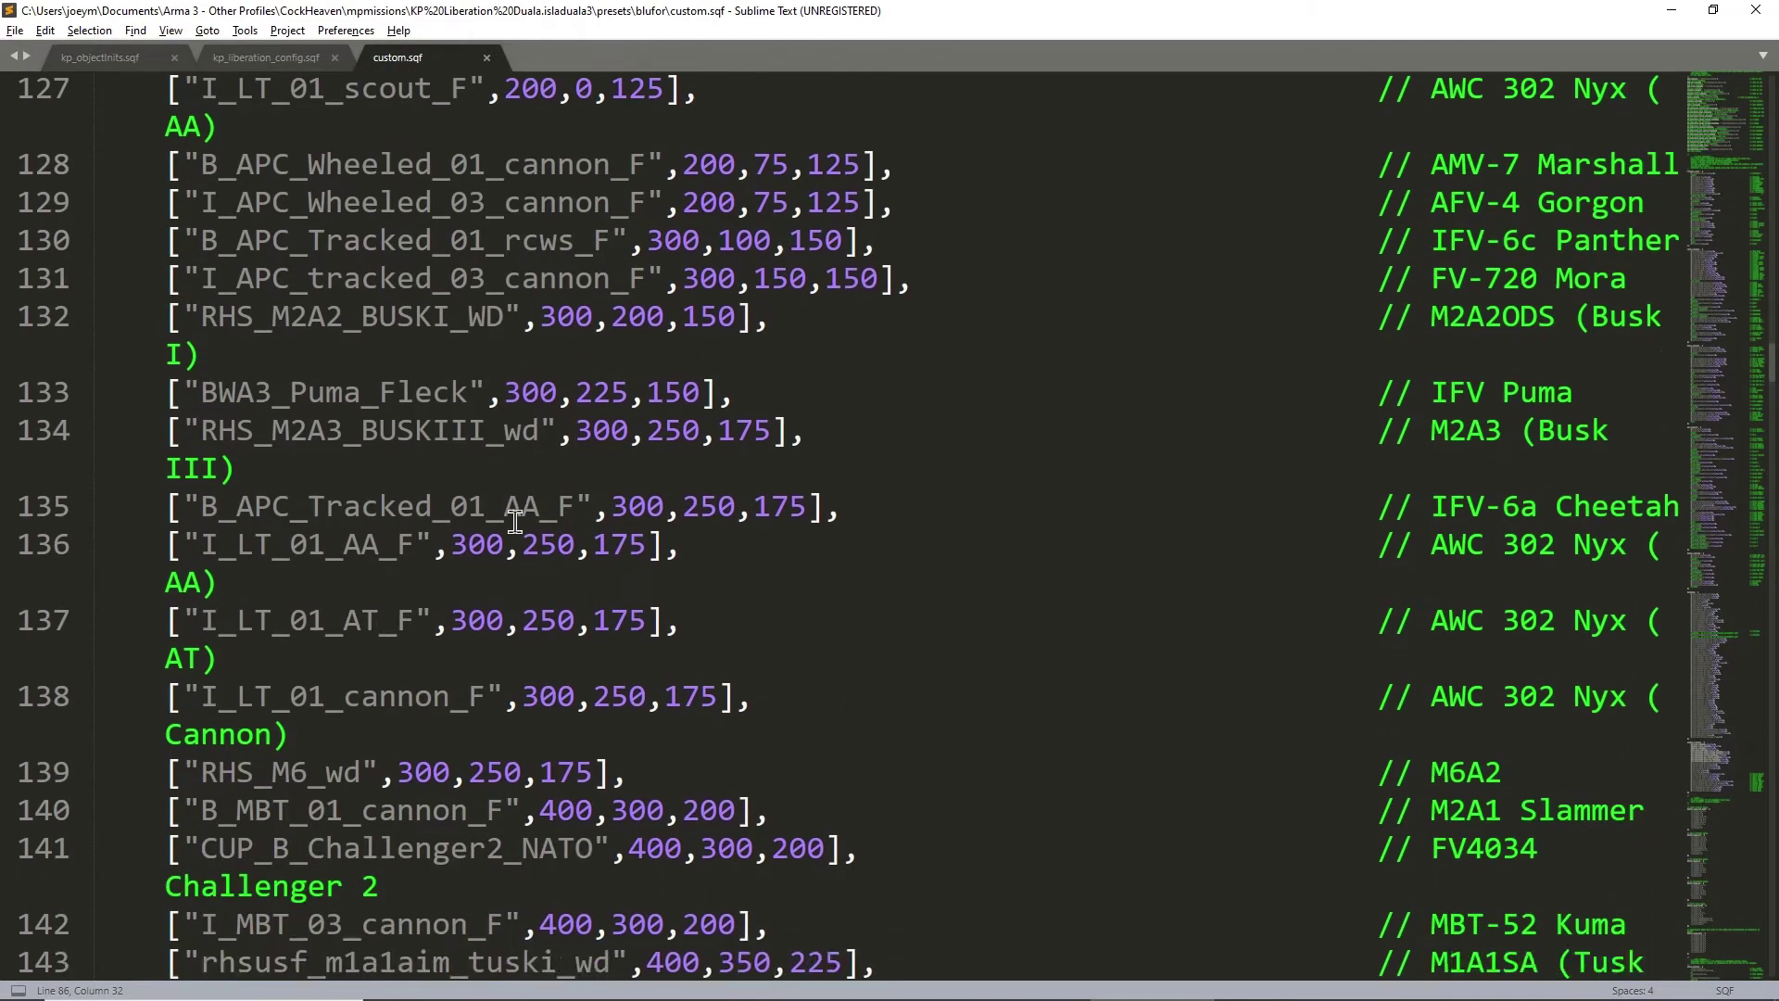
{"action": "scroll", "coordinate": [458, 423], "scroll_direction": "down", "scroll_amount": 1}
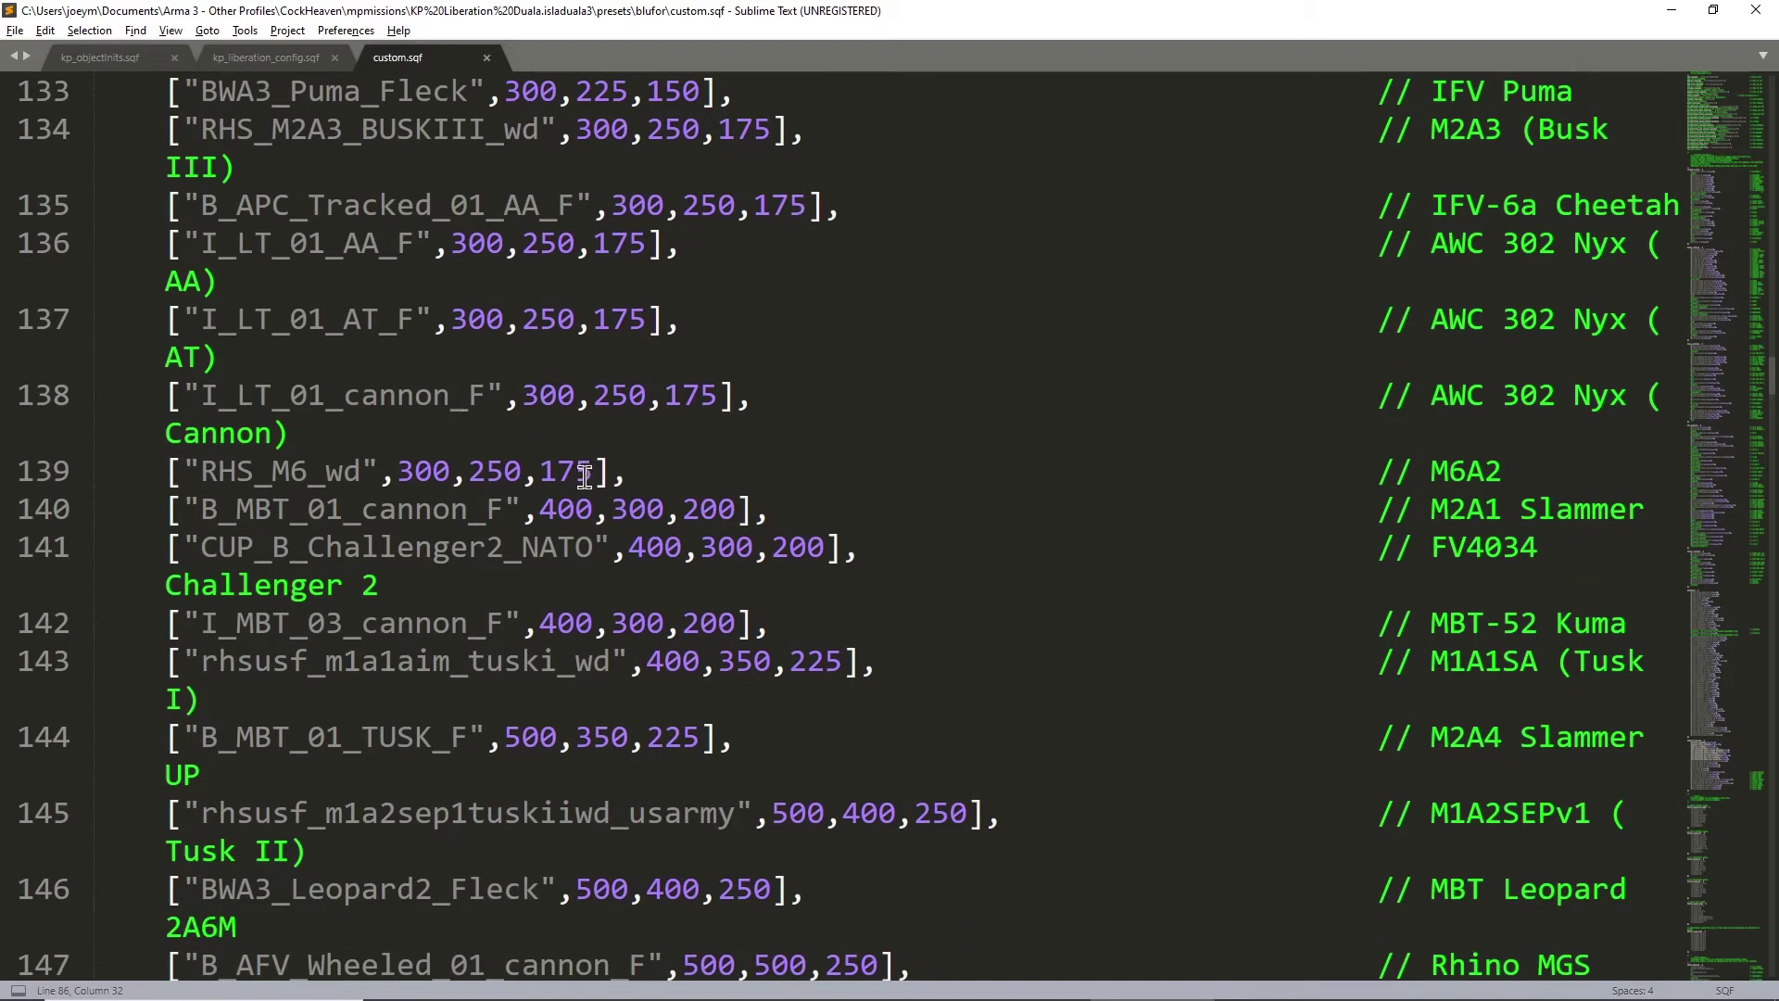
{"action": "double_click", "coordinate": [366, 516]}
{"action": "scroll", "coordinate": [367, 516], "scroll_direction": "up", "scroll_amount": 4}
{"action": "scroll", "coordinate": [297, 452], "scroll_direction": "down", "scroll_amount": 5}
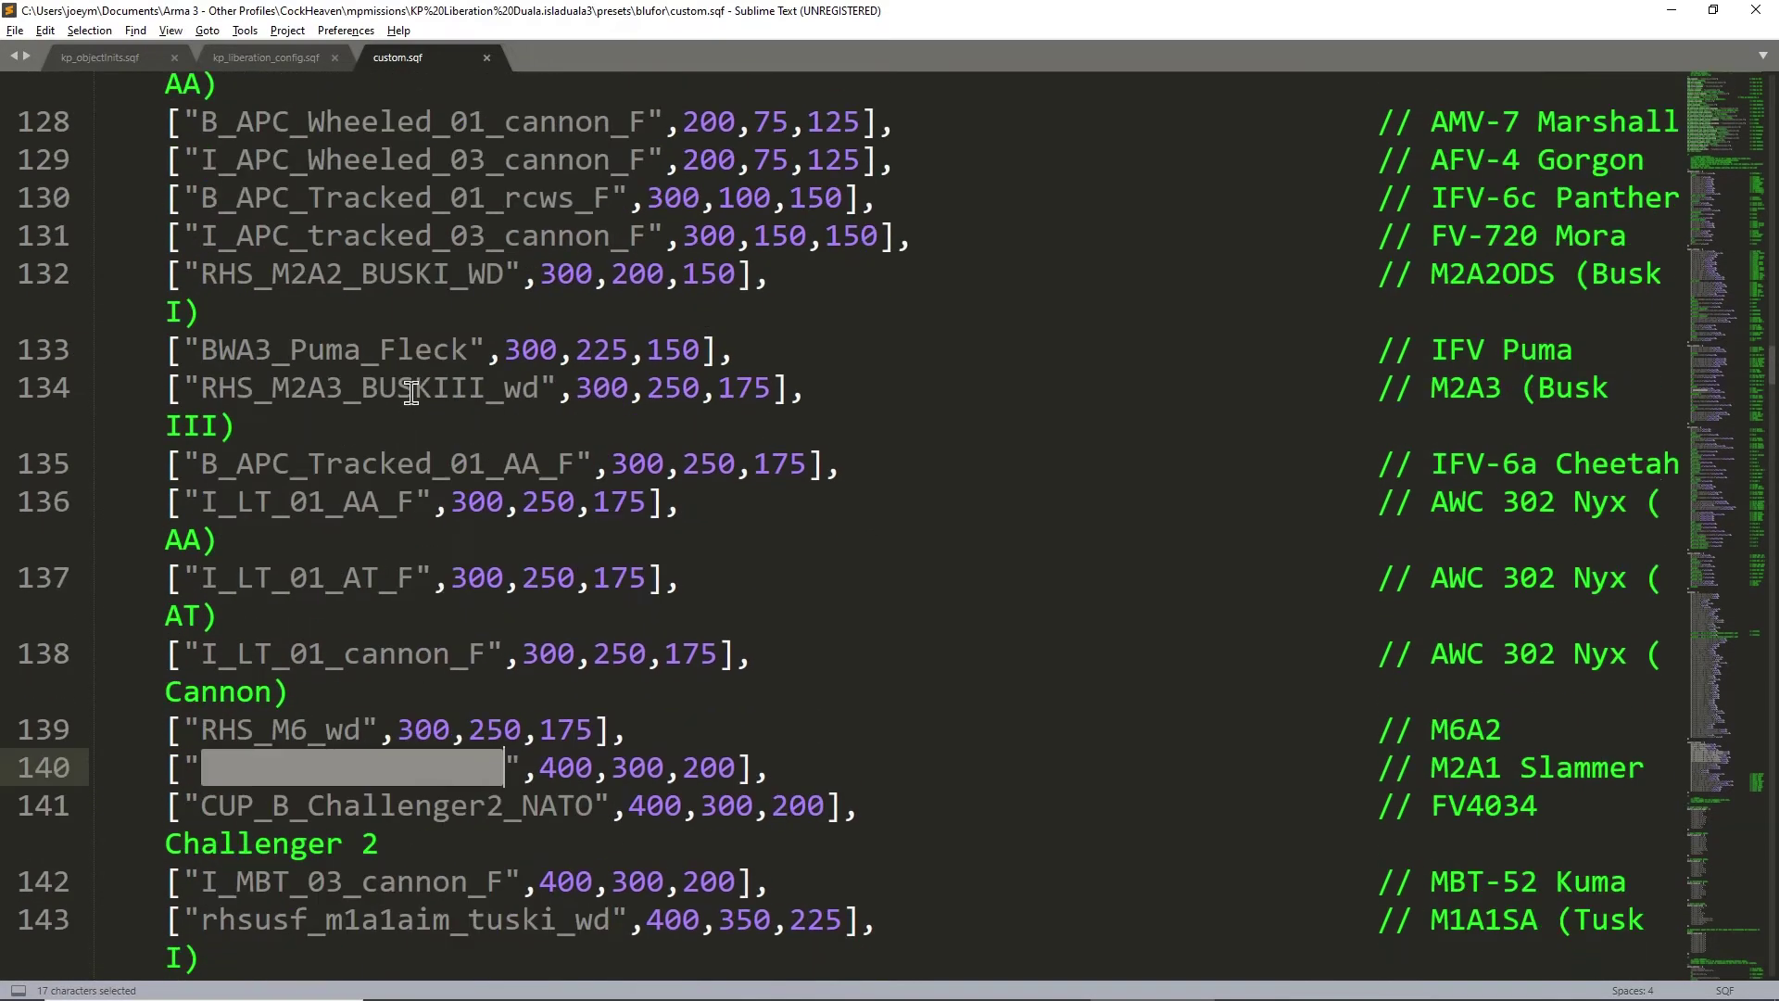
{"action": "left_click", "coordinate": [297, 453]}
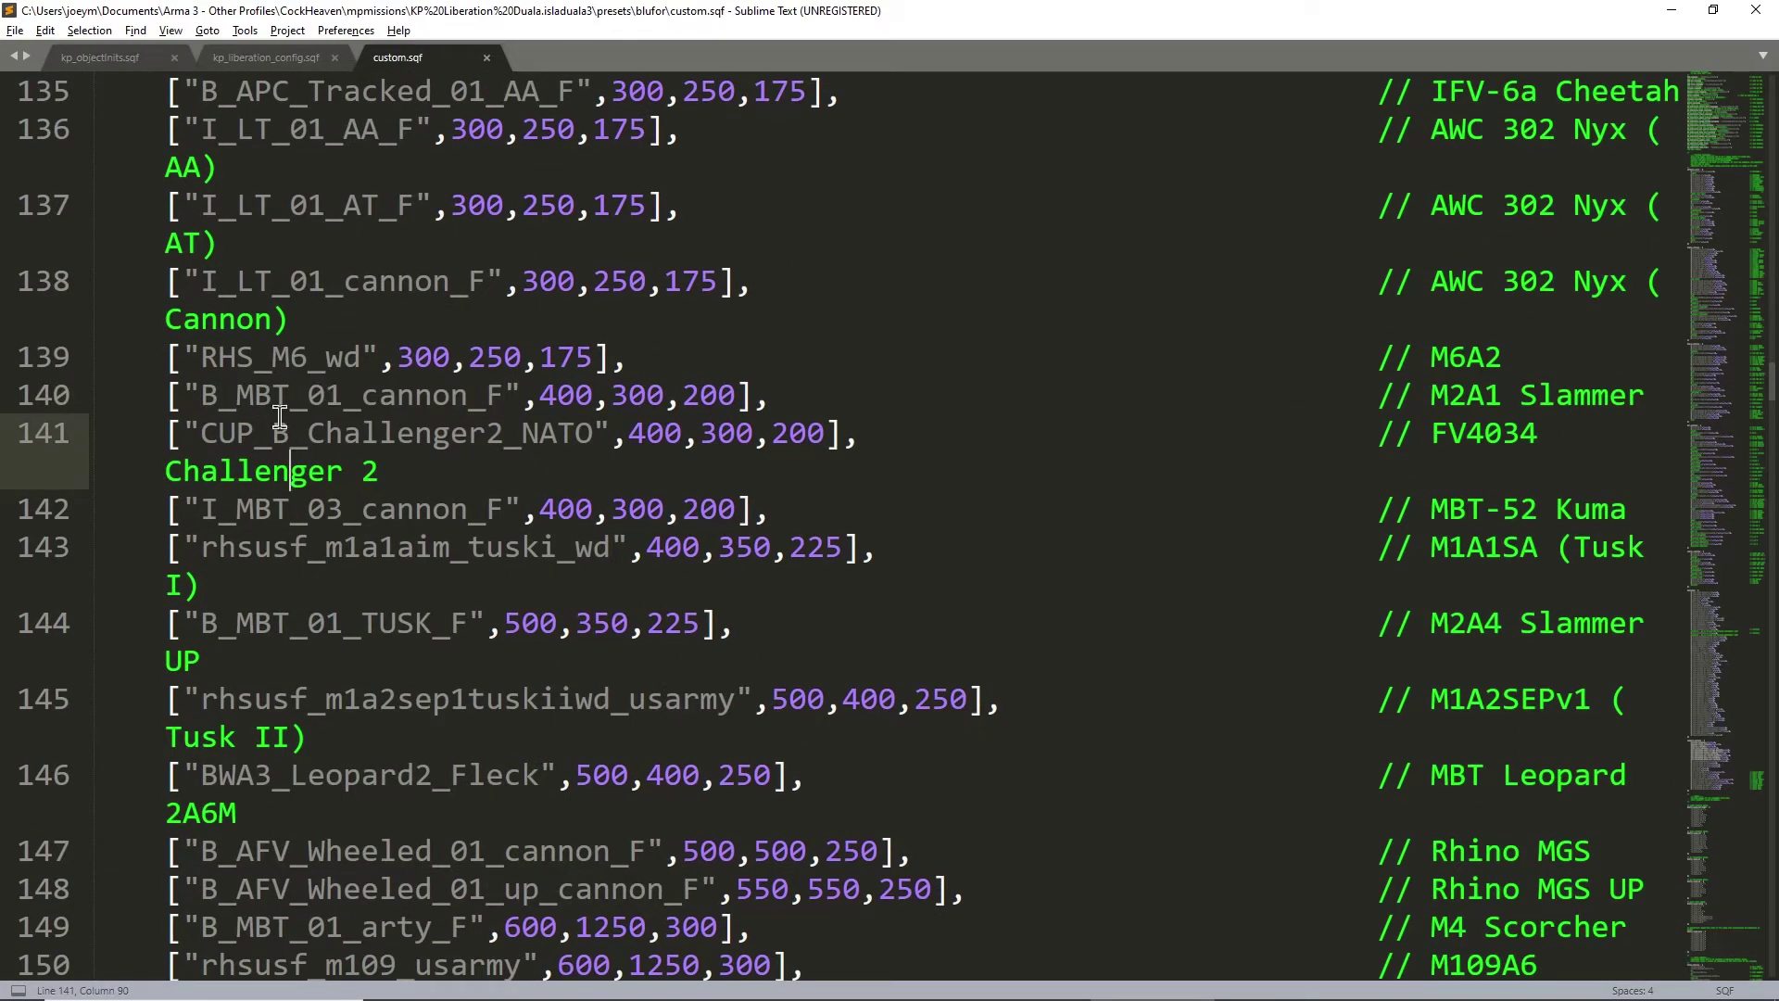
- Examine the class names, cost values and comments of the M2A1 Slammer and FV4034 Challenger 2 entries
{"action": "double_click", "coordinate": [1498, 406]}
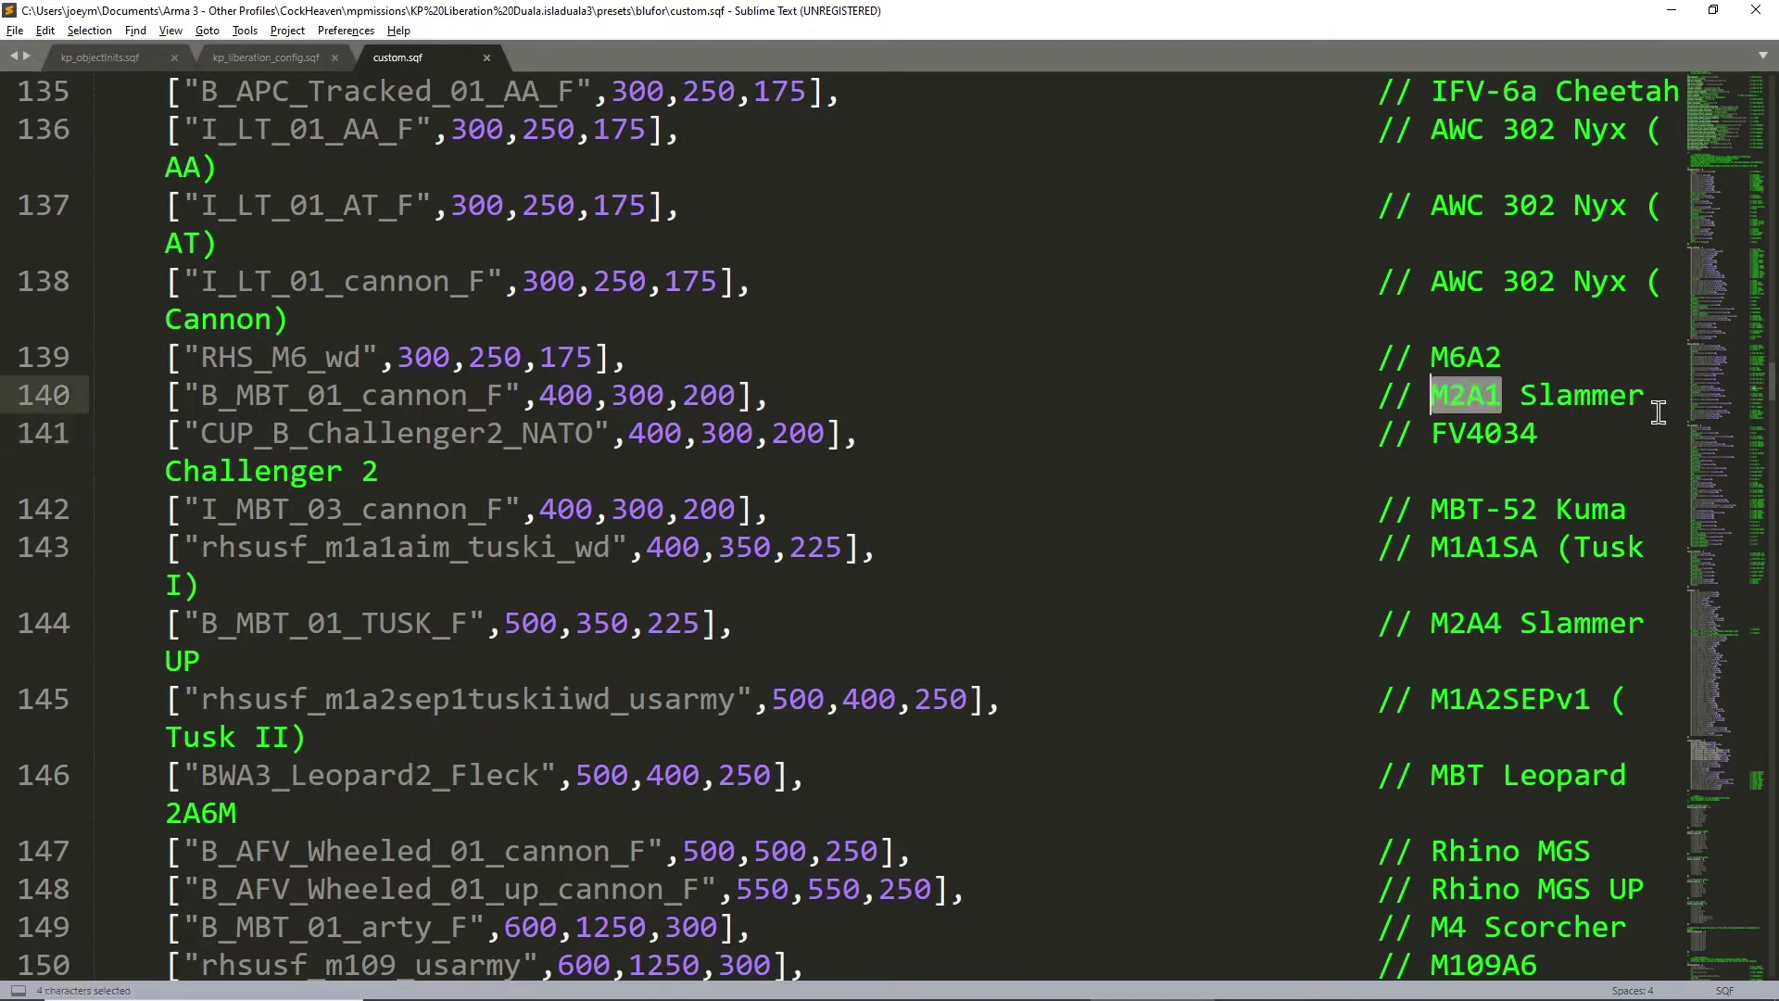
{"action": "left_click", "coordinate": [1573, 399]}
{"action": "left_click_drag", "start_coordinate": [1581, 406], "coordinate": [308, 406]}
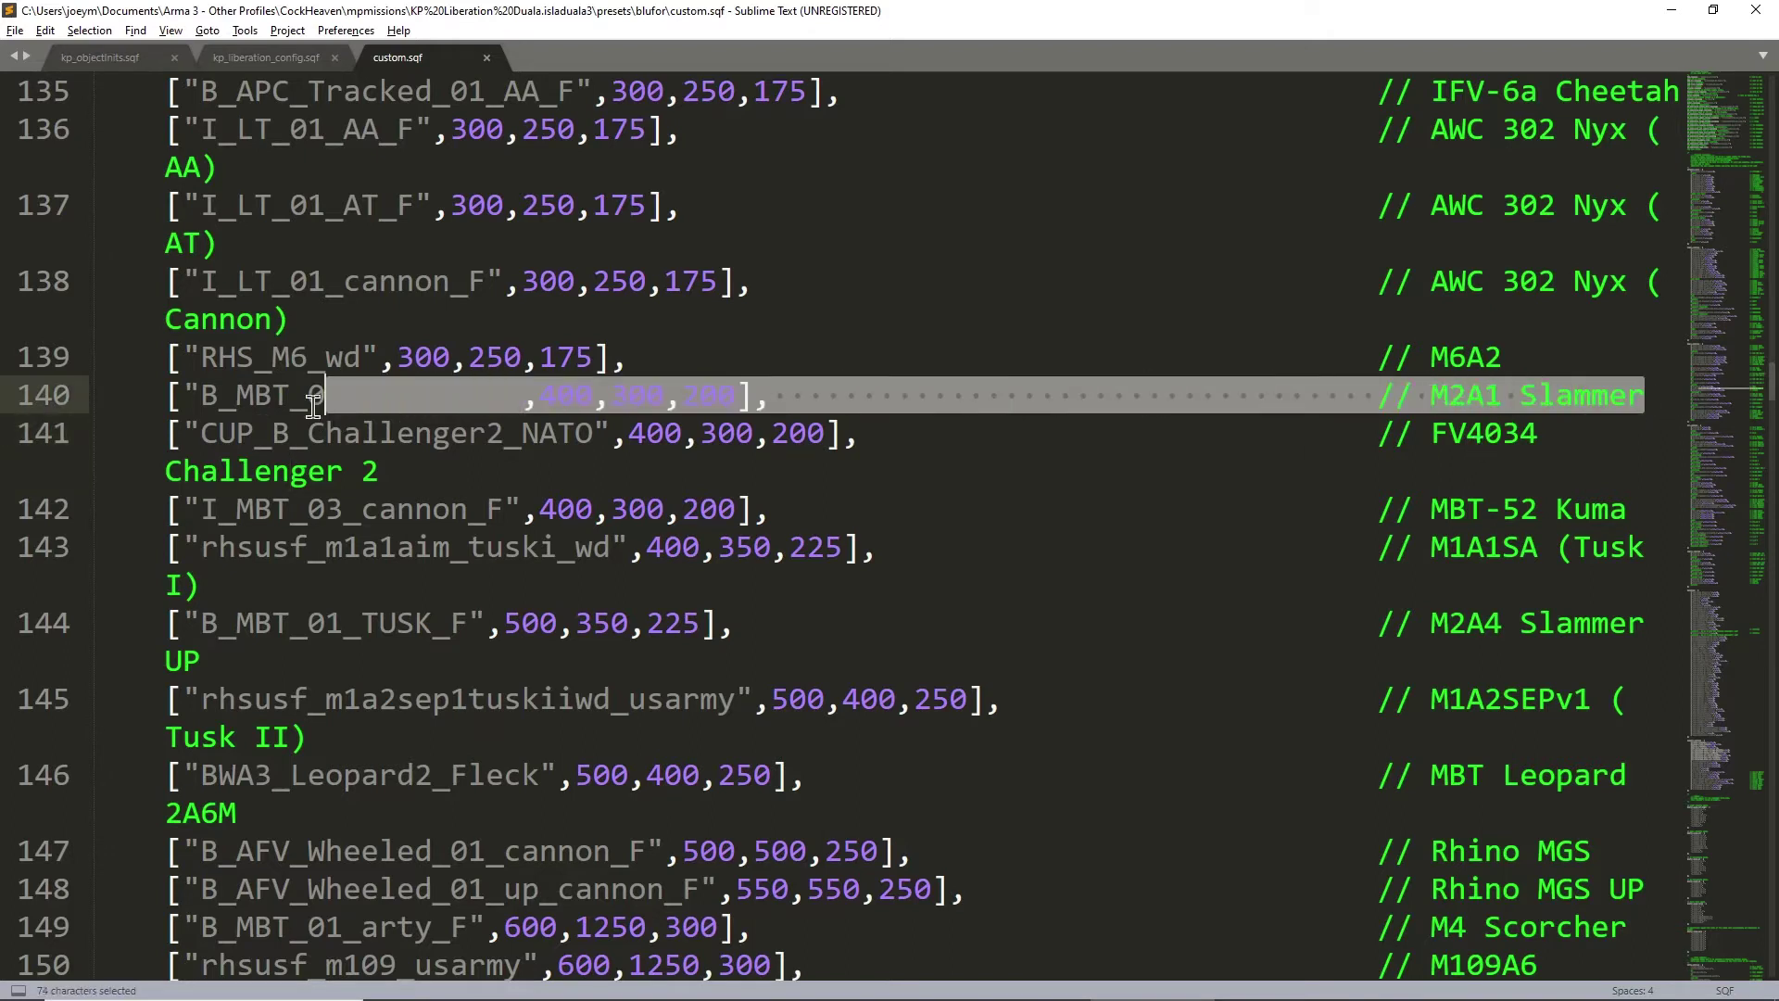
{"action": "left_click", "coordinate": [293, 406]}
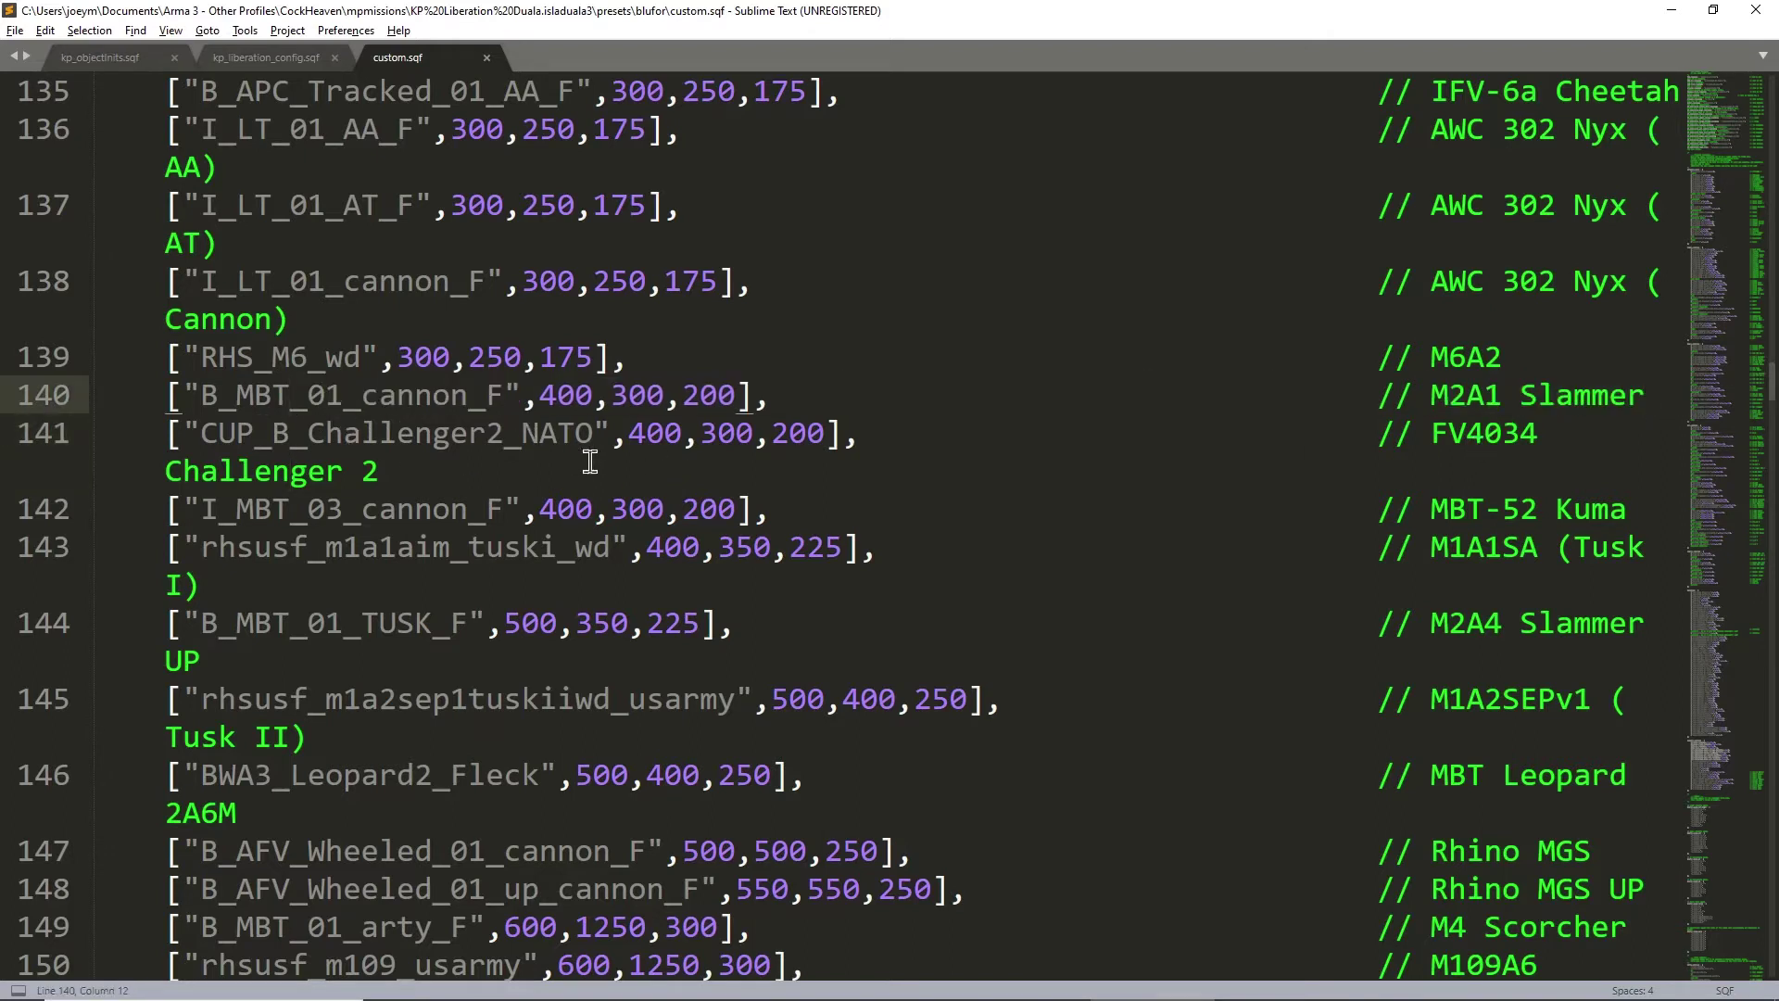
{"action": "left_click", "coordinate": [733, 437]}
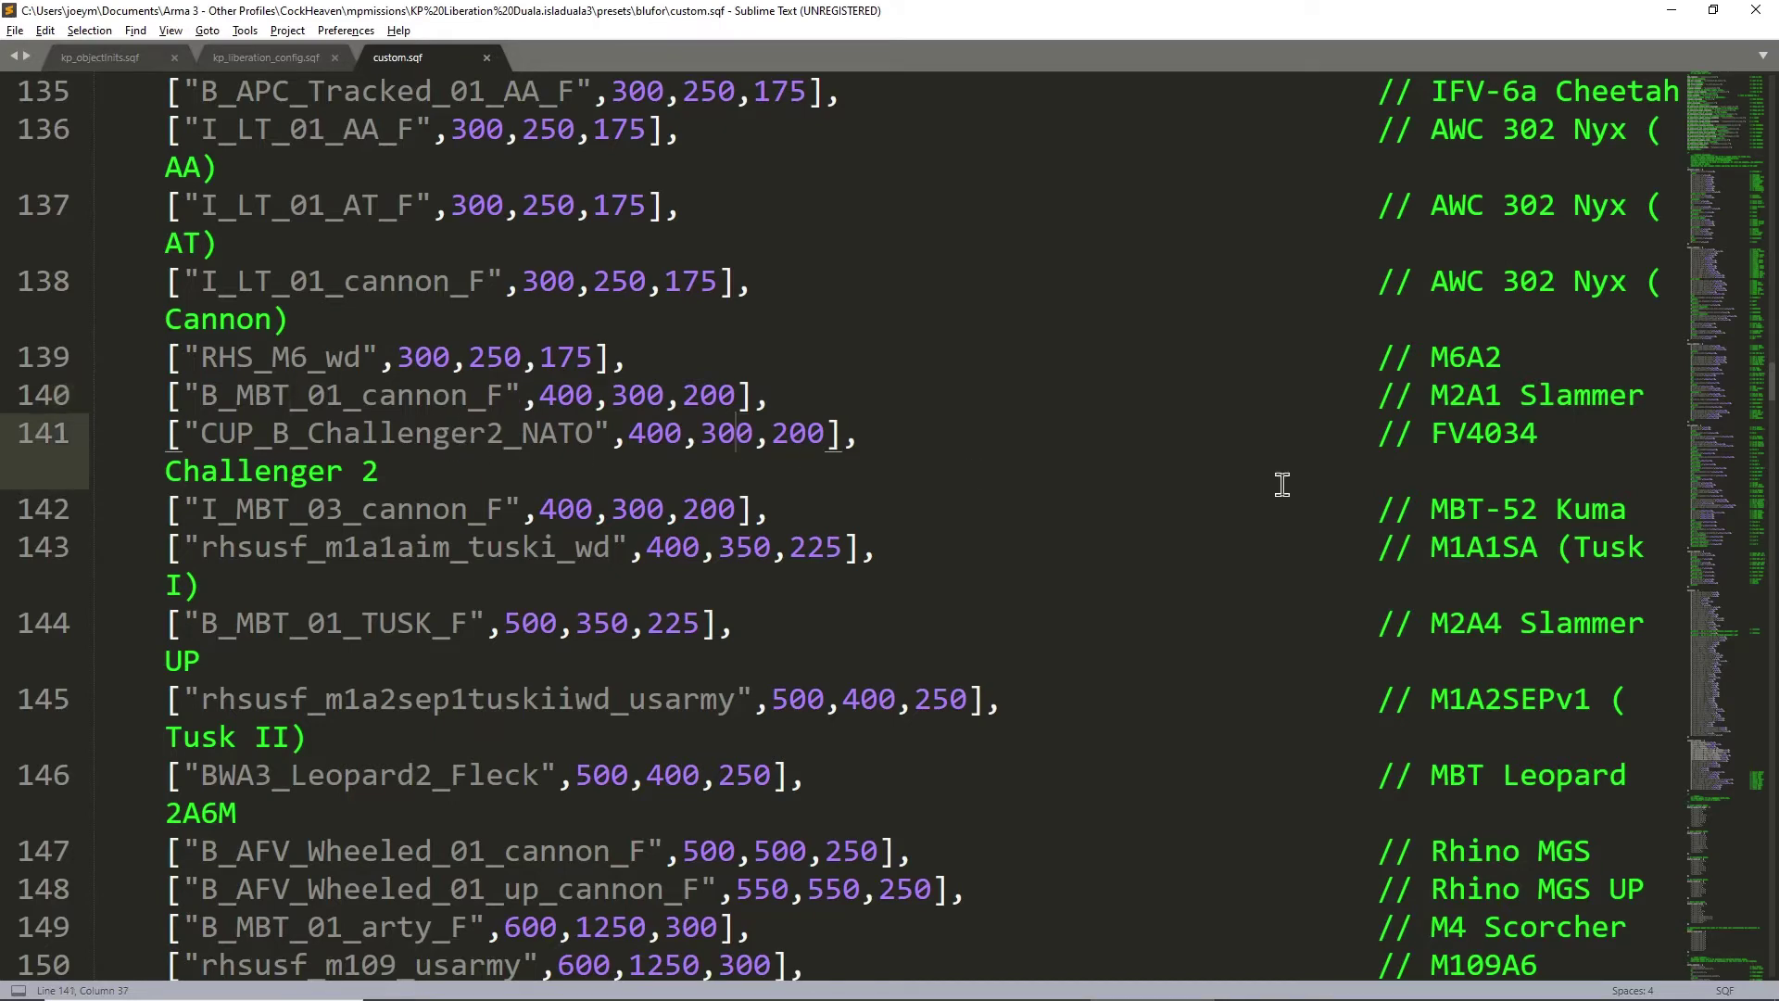
{"action": "left_click", "coordinate": [629, 435]}
{"action": "left_click", "coordinate": [536, 431]}
{"action": "left_click", "coordinate": [634, 384]}
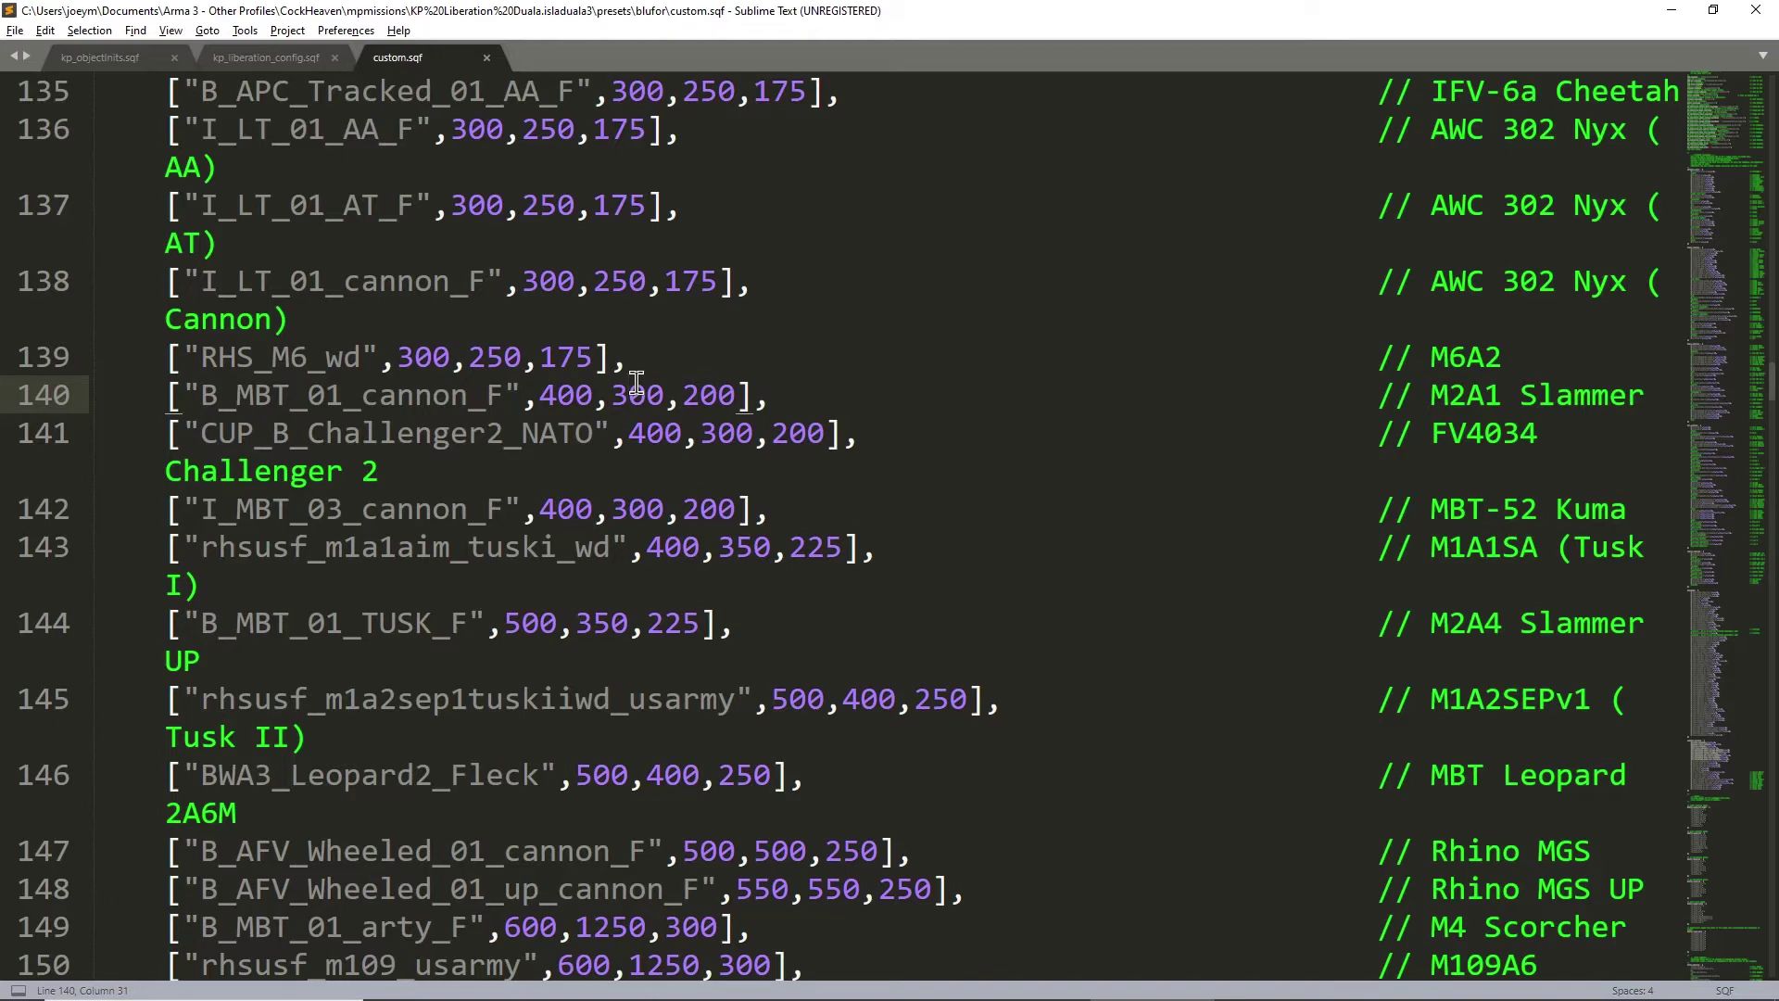
{"action": "left_click", "coordinate": [637, 358]}
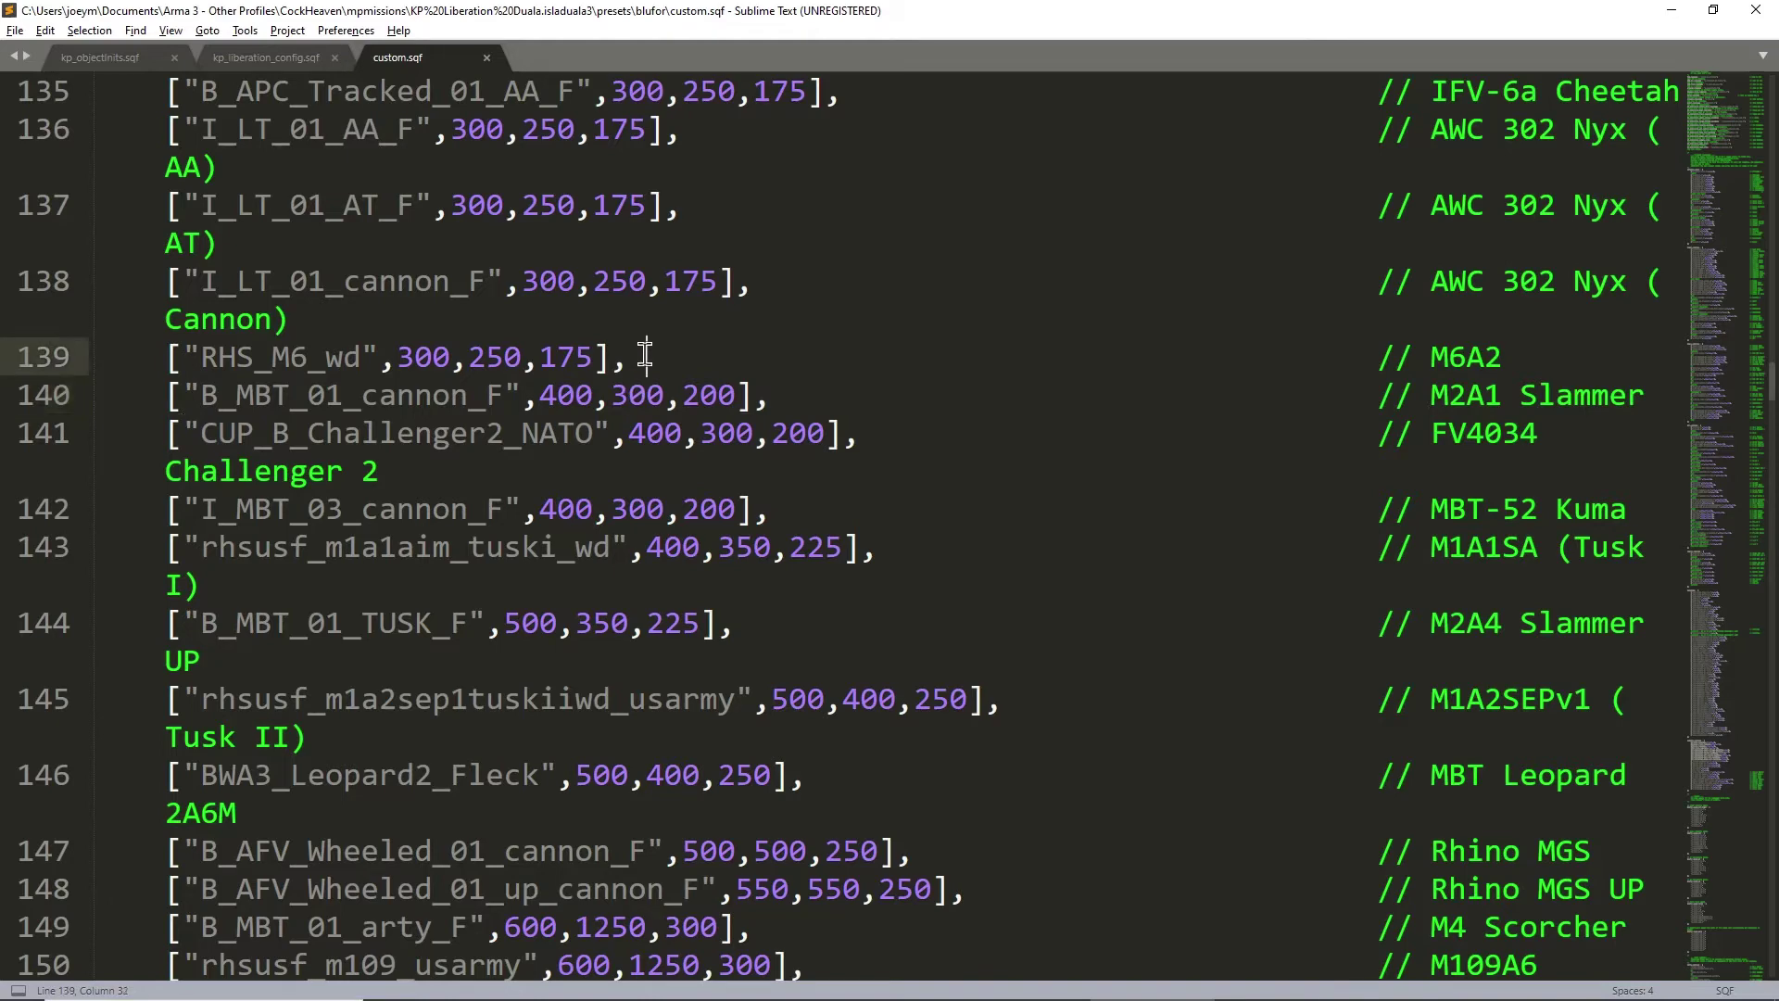
- Compare the costs of the tank and artillery entries with those of the aircraft in the air_vehicles list
{"action": "scroll", "coordinate": [627, 312], "scroll_direction": "down", "scroll_amount": 5}
{"action": "scroll", "coordinate": [627, 312], "scroll_direction": "down", "scroll_amount": 4}
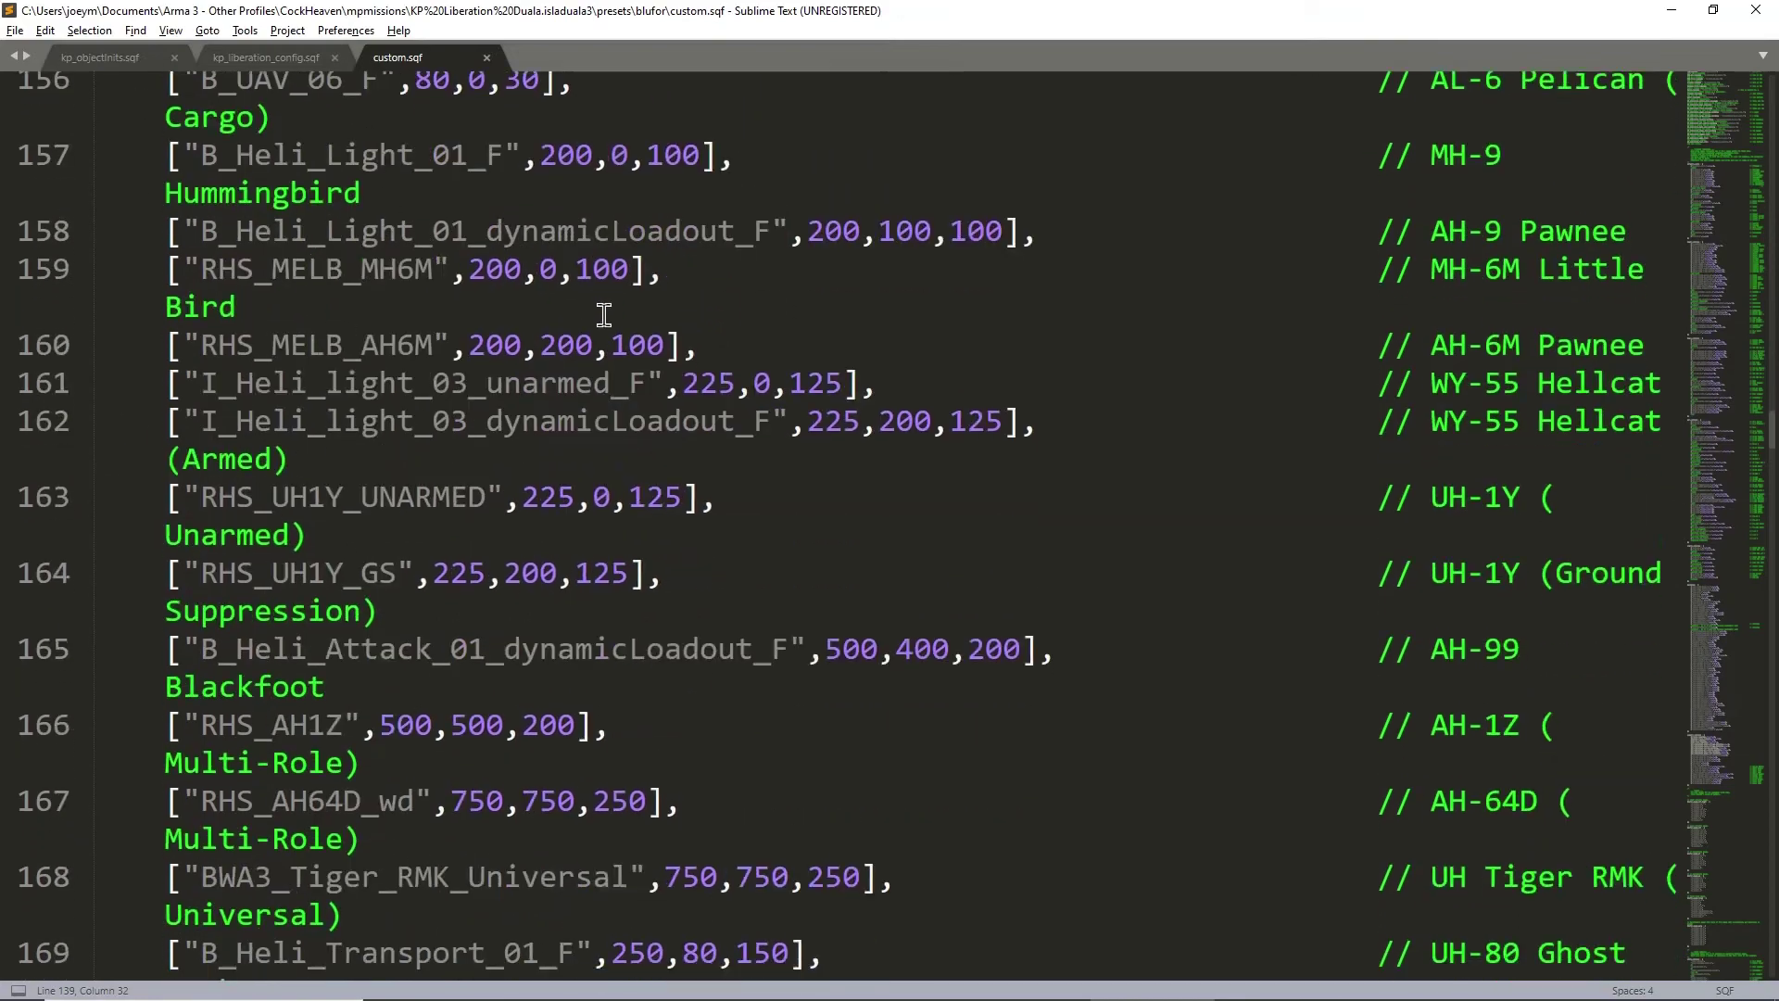
{"action": "scroll", "coordinate": [608, 315], "scroll_direction": "up", "scroll_amount": 9}
{"action": "scroll", "coordinate": [608, 327], "scroll_direction": "up", "scroll_amount": 1}
{"action": "scroll", "coordinate": [305, 292], "scroll_direction": "down", "scroll_amount": 10}
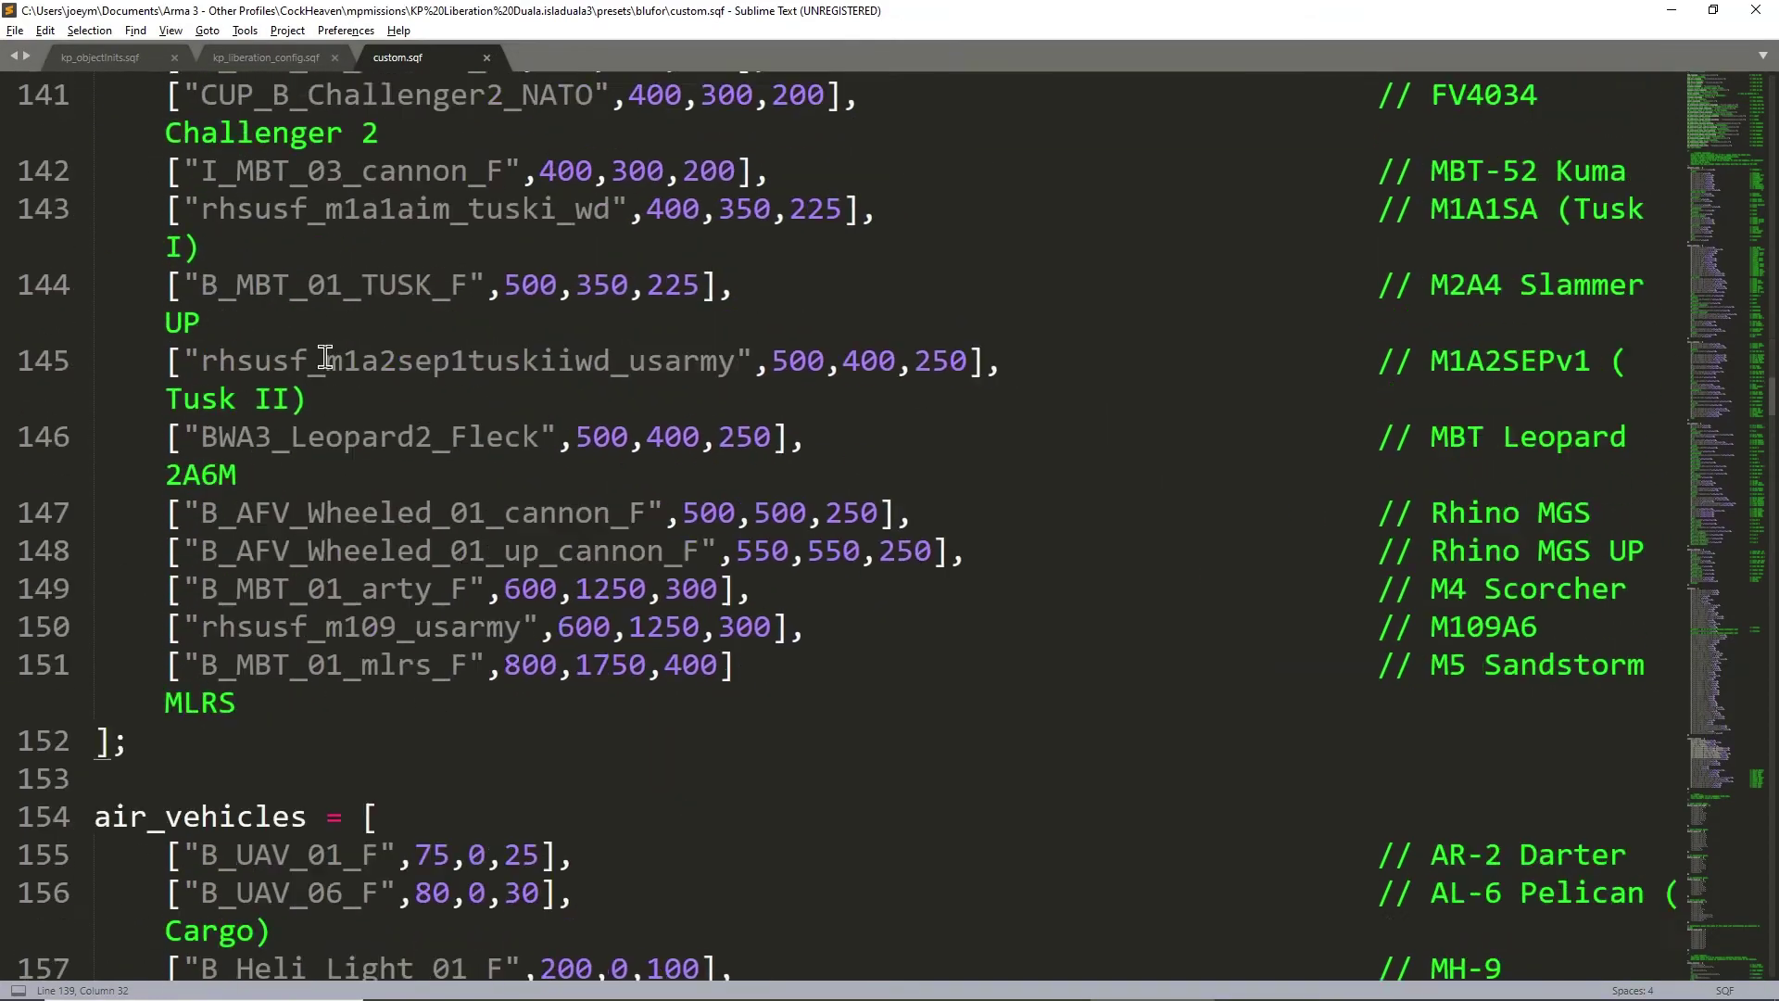
{"action": "scroll", "coordinate": [567, 550], "scroll_direction": "down", "scroll_amount": 6}
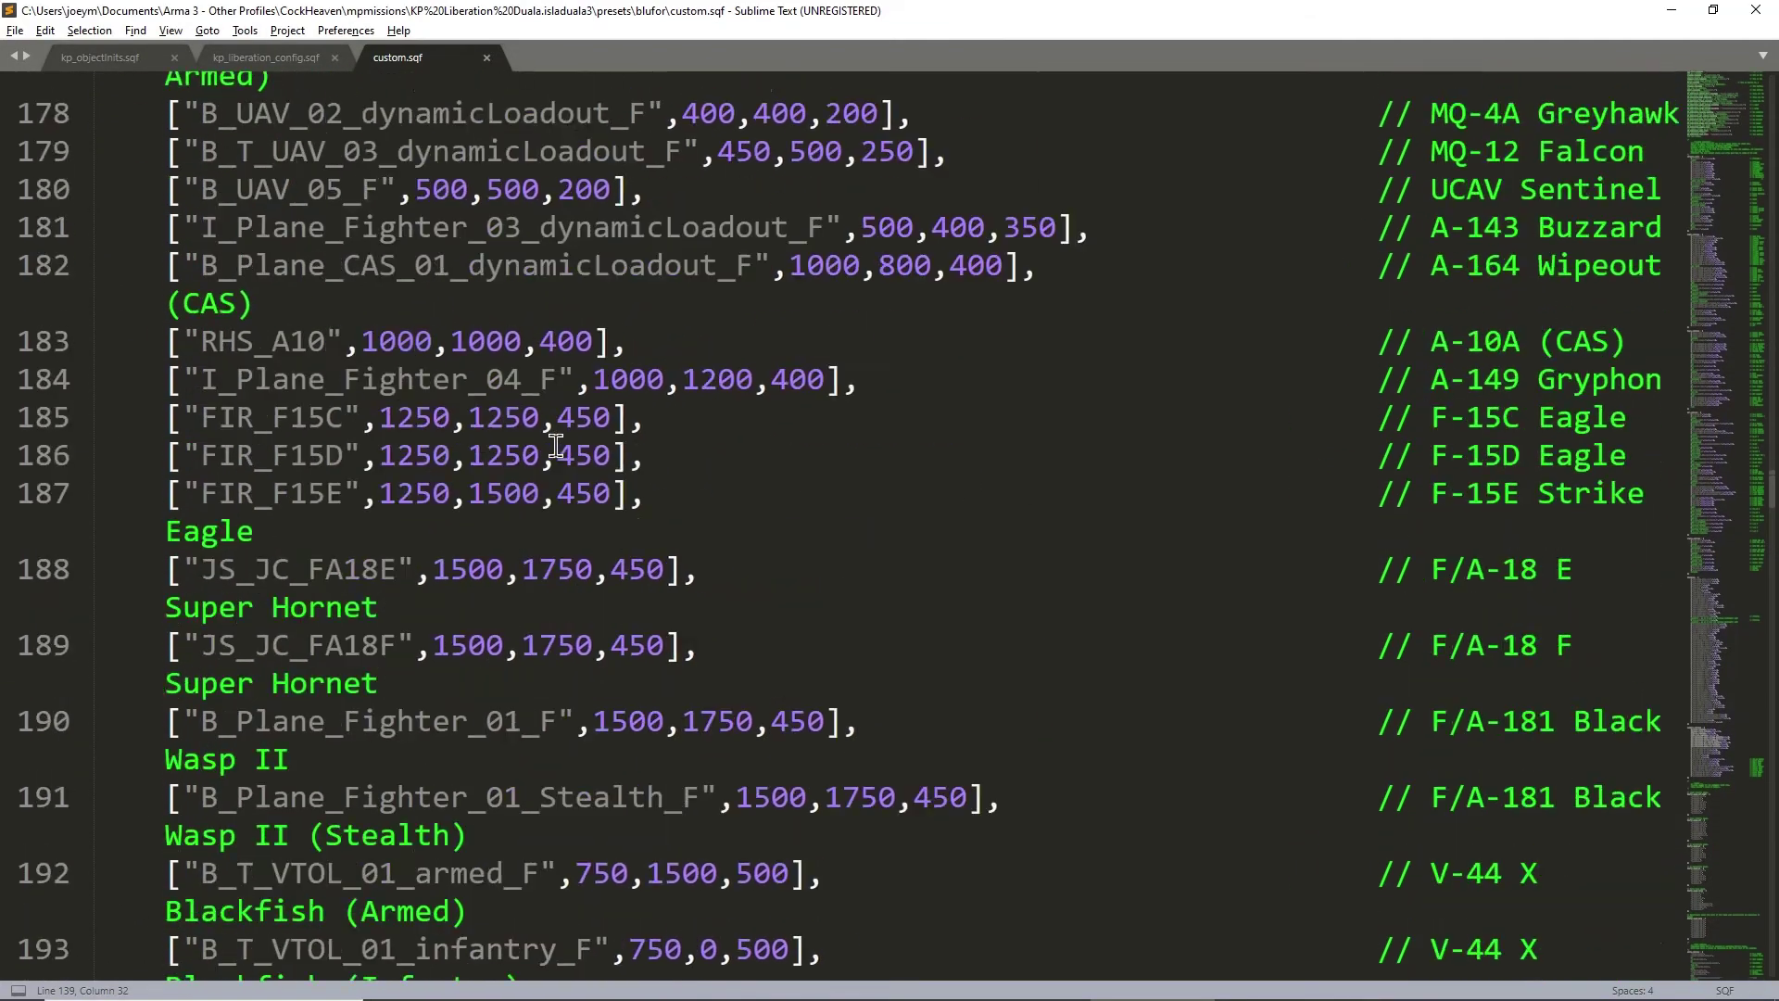
{"action": "scroll", "coordinate": [535, 493], "scroll_direction": "up", "scroll_amount": 10}
{"action": "scroll", "coordinate": [556, 445], "scroll_direction": "up", "scroll_amount": 3}
{"action": "scroll", "coordinate": [548, 429], "scroll_direction": "down", "scroll_amount": 5}
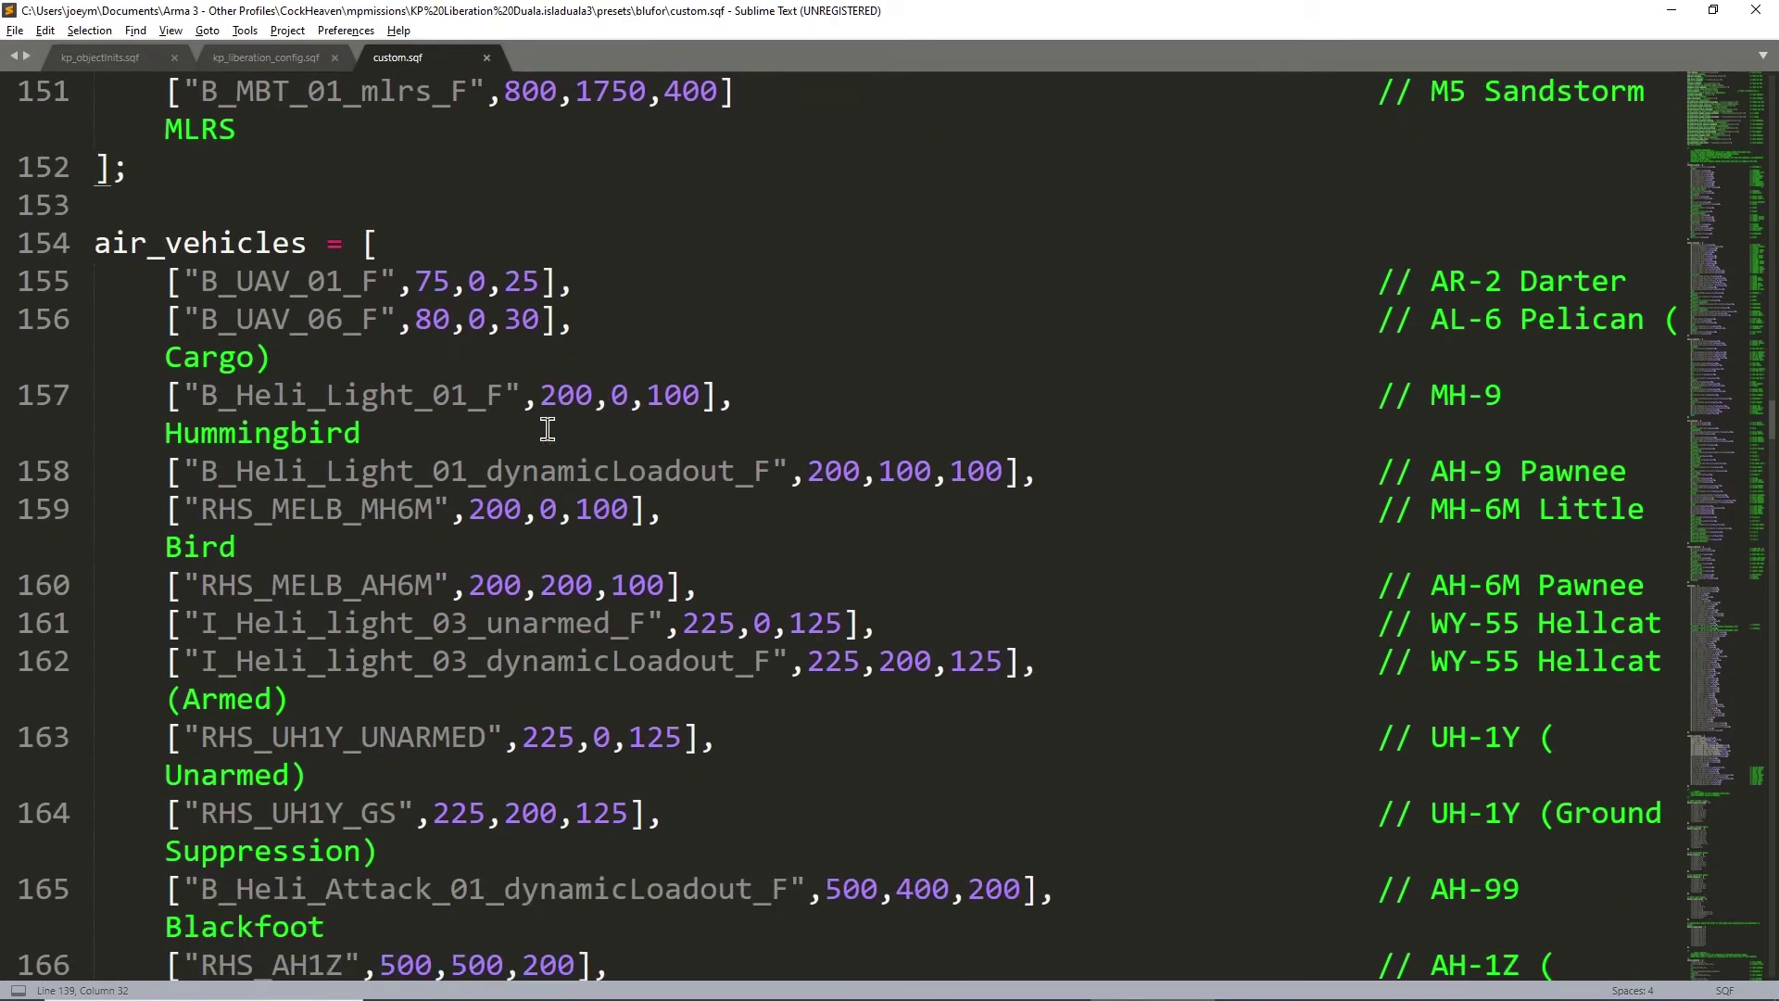
{"action": "scroll", "coordinate": [723, 427], "scroll_direction": "up", "scroll_amount": 6}
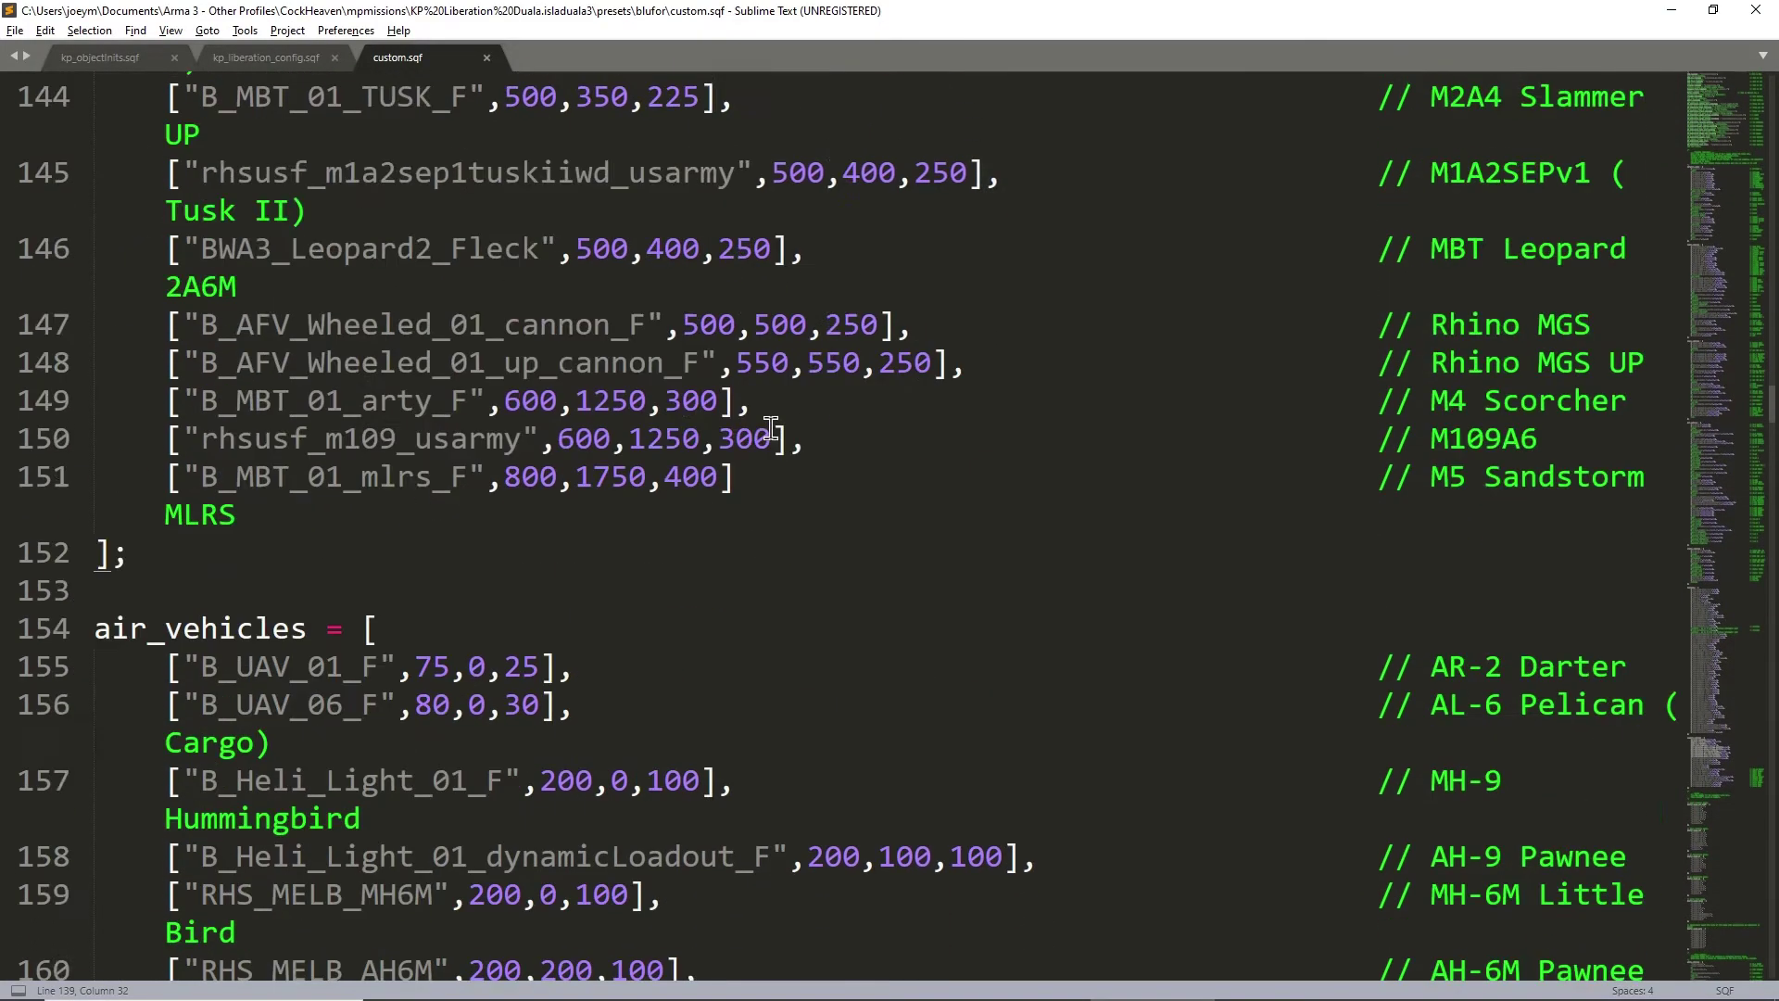
{"action": "scroll", "coordinate": [286, 394], "scroll_direction": "up", "scroll_amount": 4}
{"action": "scroll", "coordinate": [494, 410], "scroll_direction": "down", "scroll_amount": 9}
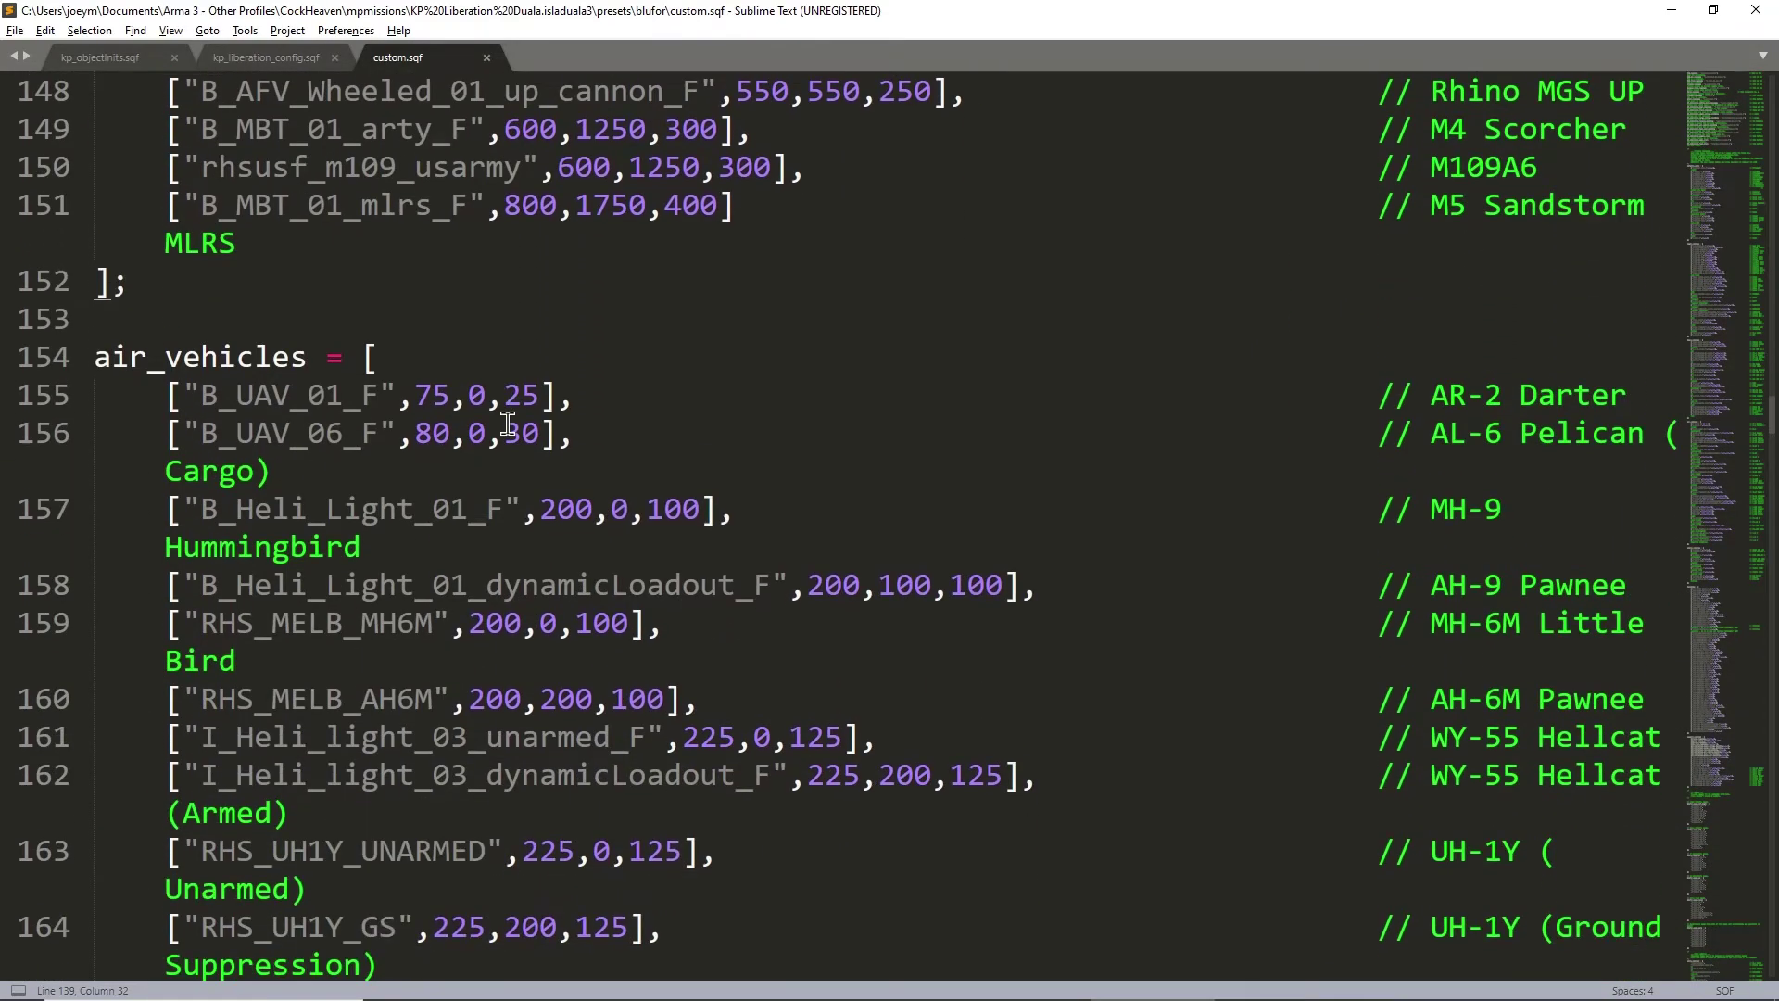
{"action": "left_click", "coordinate": [764, 454]}
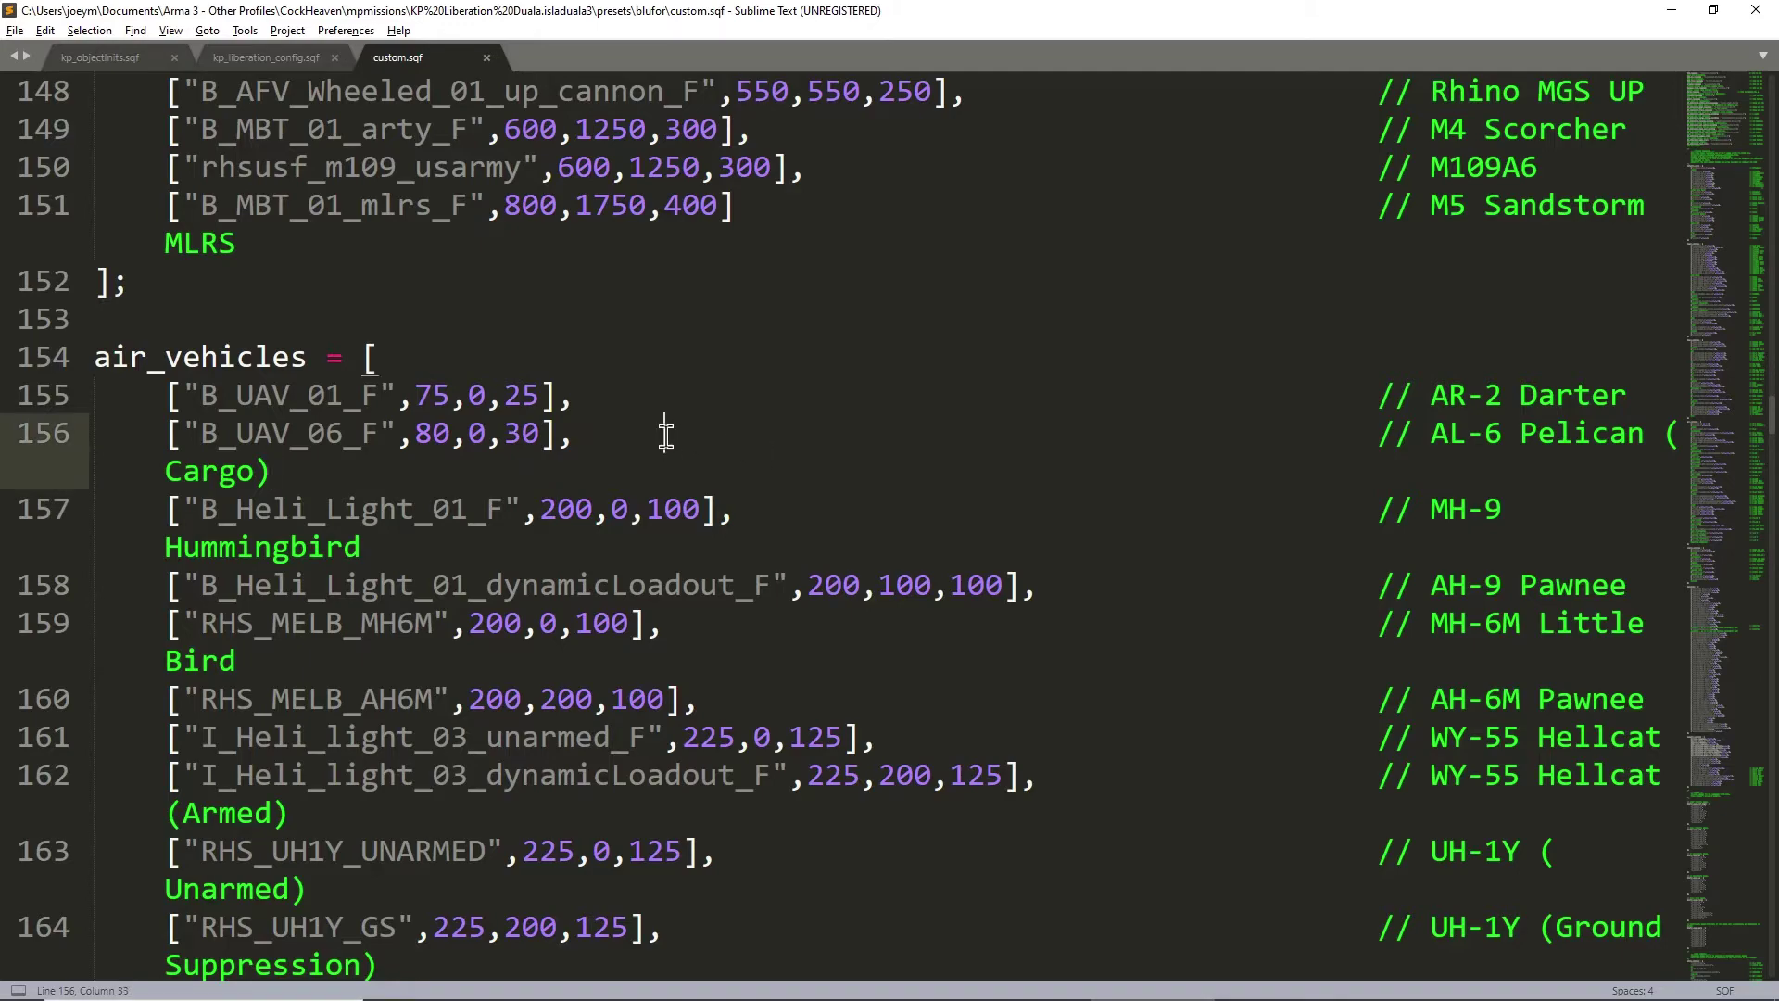
- Review the remaining helicopter, plane and VTOL entries in air_vehicles and the weapons in static_vehicles
{"action": "scroll", "coordinate": [664, 438], "scroll_direction": "down", "scroll_amount": 10}
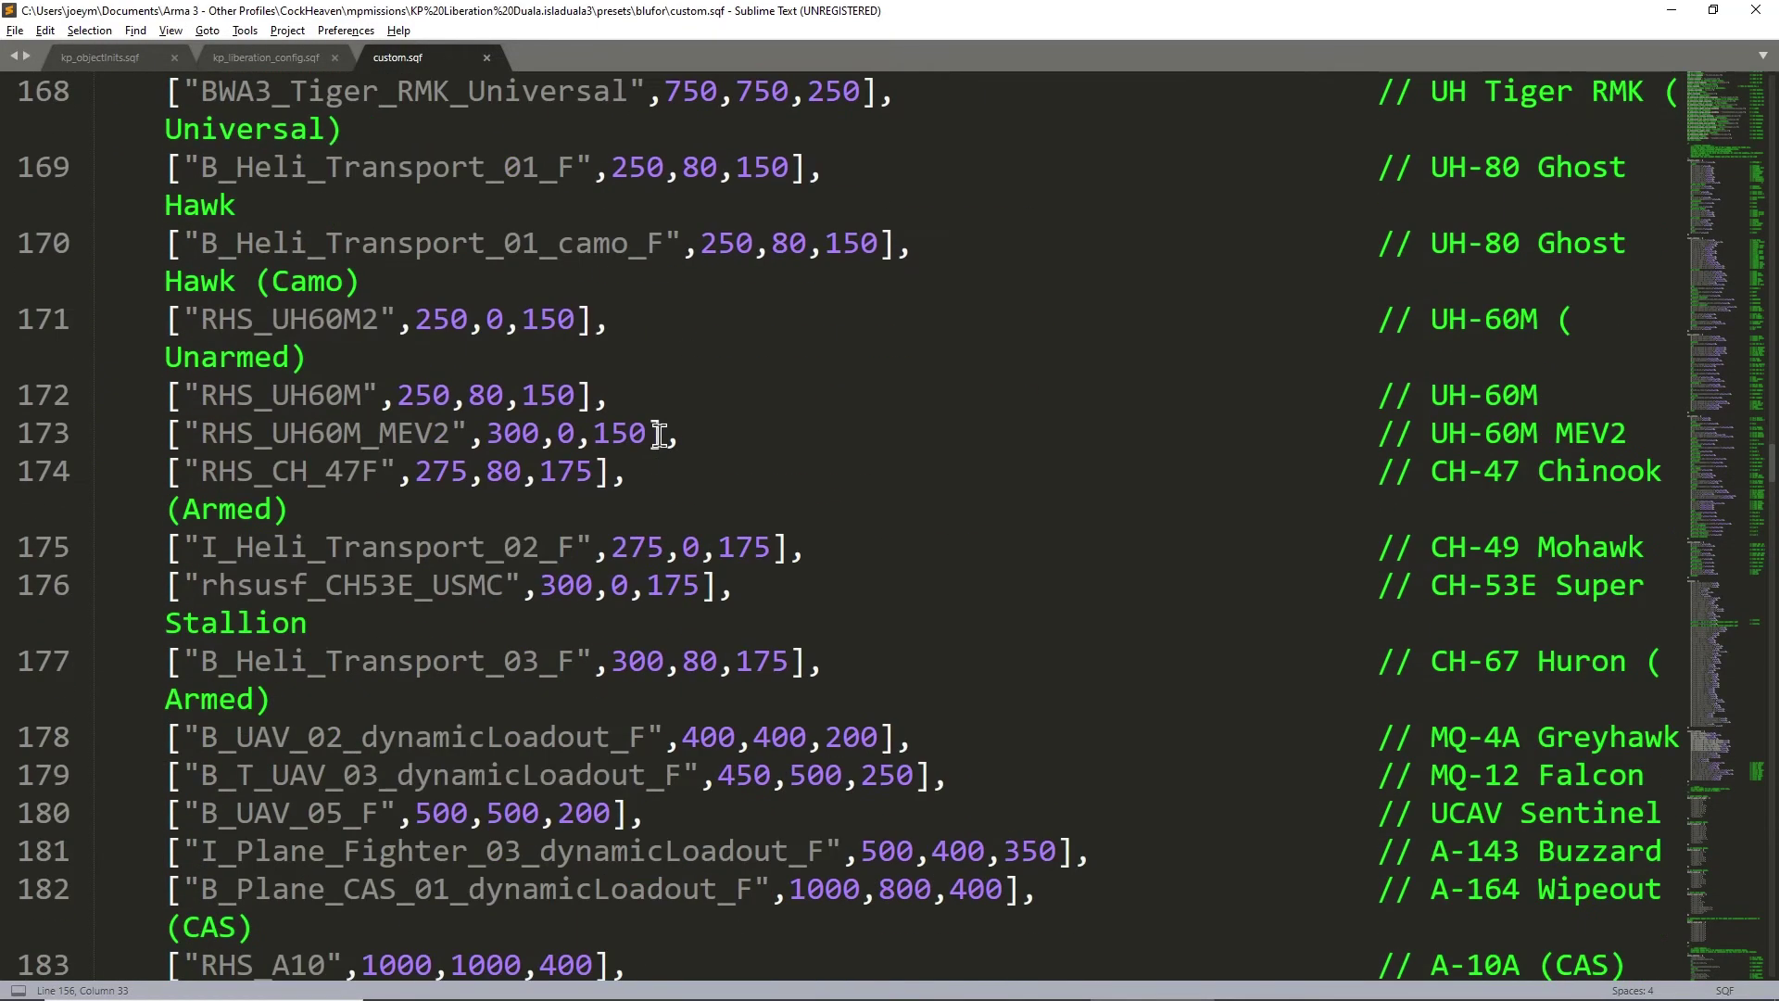
{"action": "left_click", "coordinate": [660, 434]}
{"action": "scroll", "coordinate": [484, 395], "scroll_direction": "down", "scroll_amount": 7}
{"action": "scroll", "coordinate": [484, 394], "scroll_direction": "down", "scroll_amount": 3}
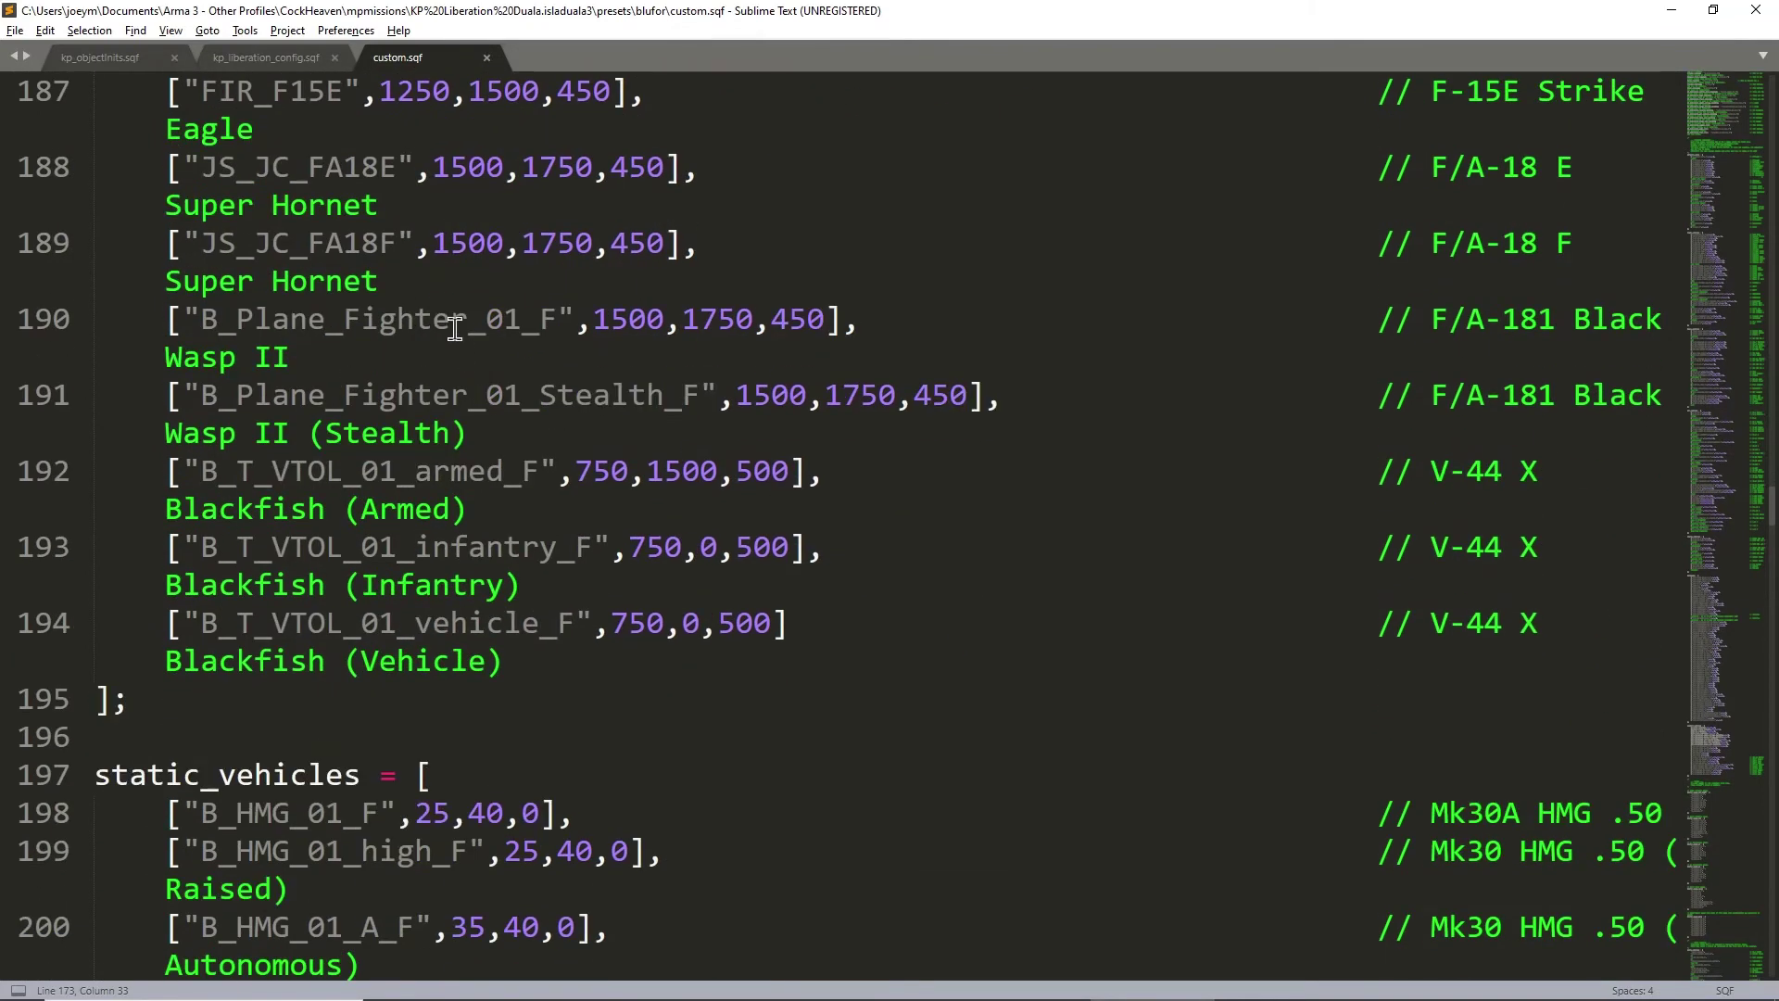
{"action": "scroll", "coordinate": [456, 332], "scroll_direction": "down", "scroll_amount": 3}
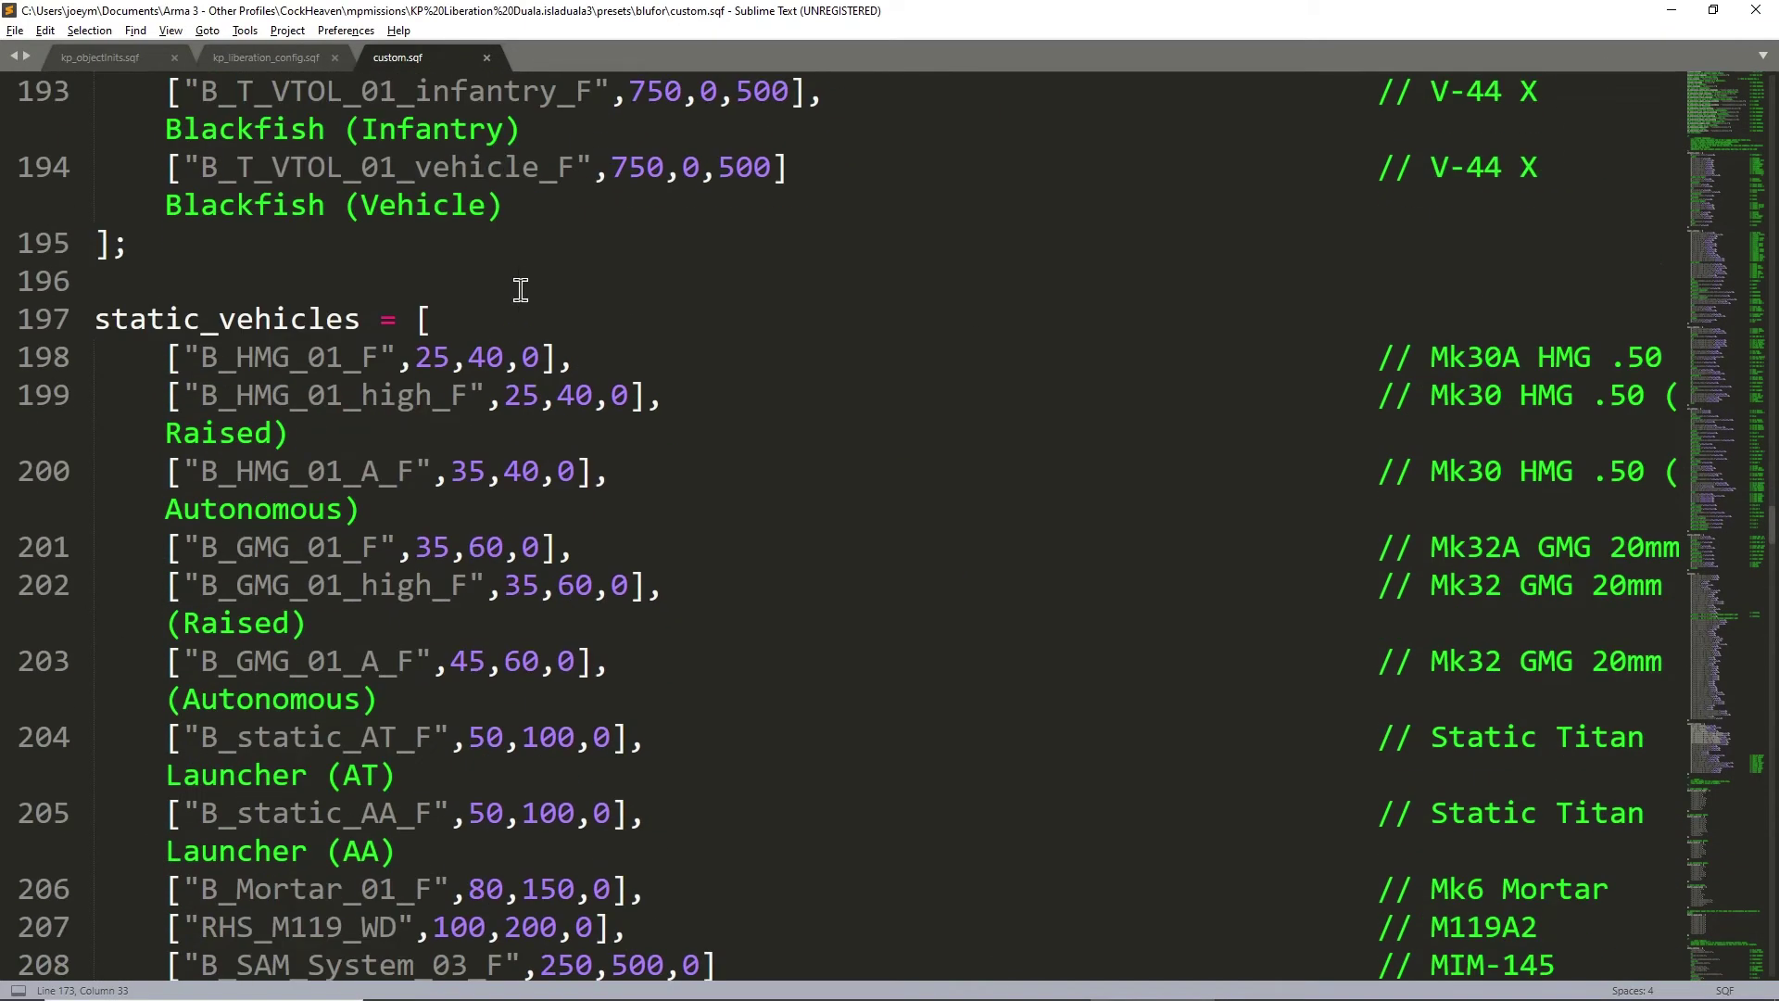
{"action": "left_click", "coordinate": [664, 272]}
{"action": "scroll", "coordinate": [542, 304], "scroll_direction": "down", "scroll_amount": 1}
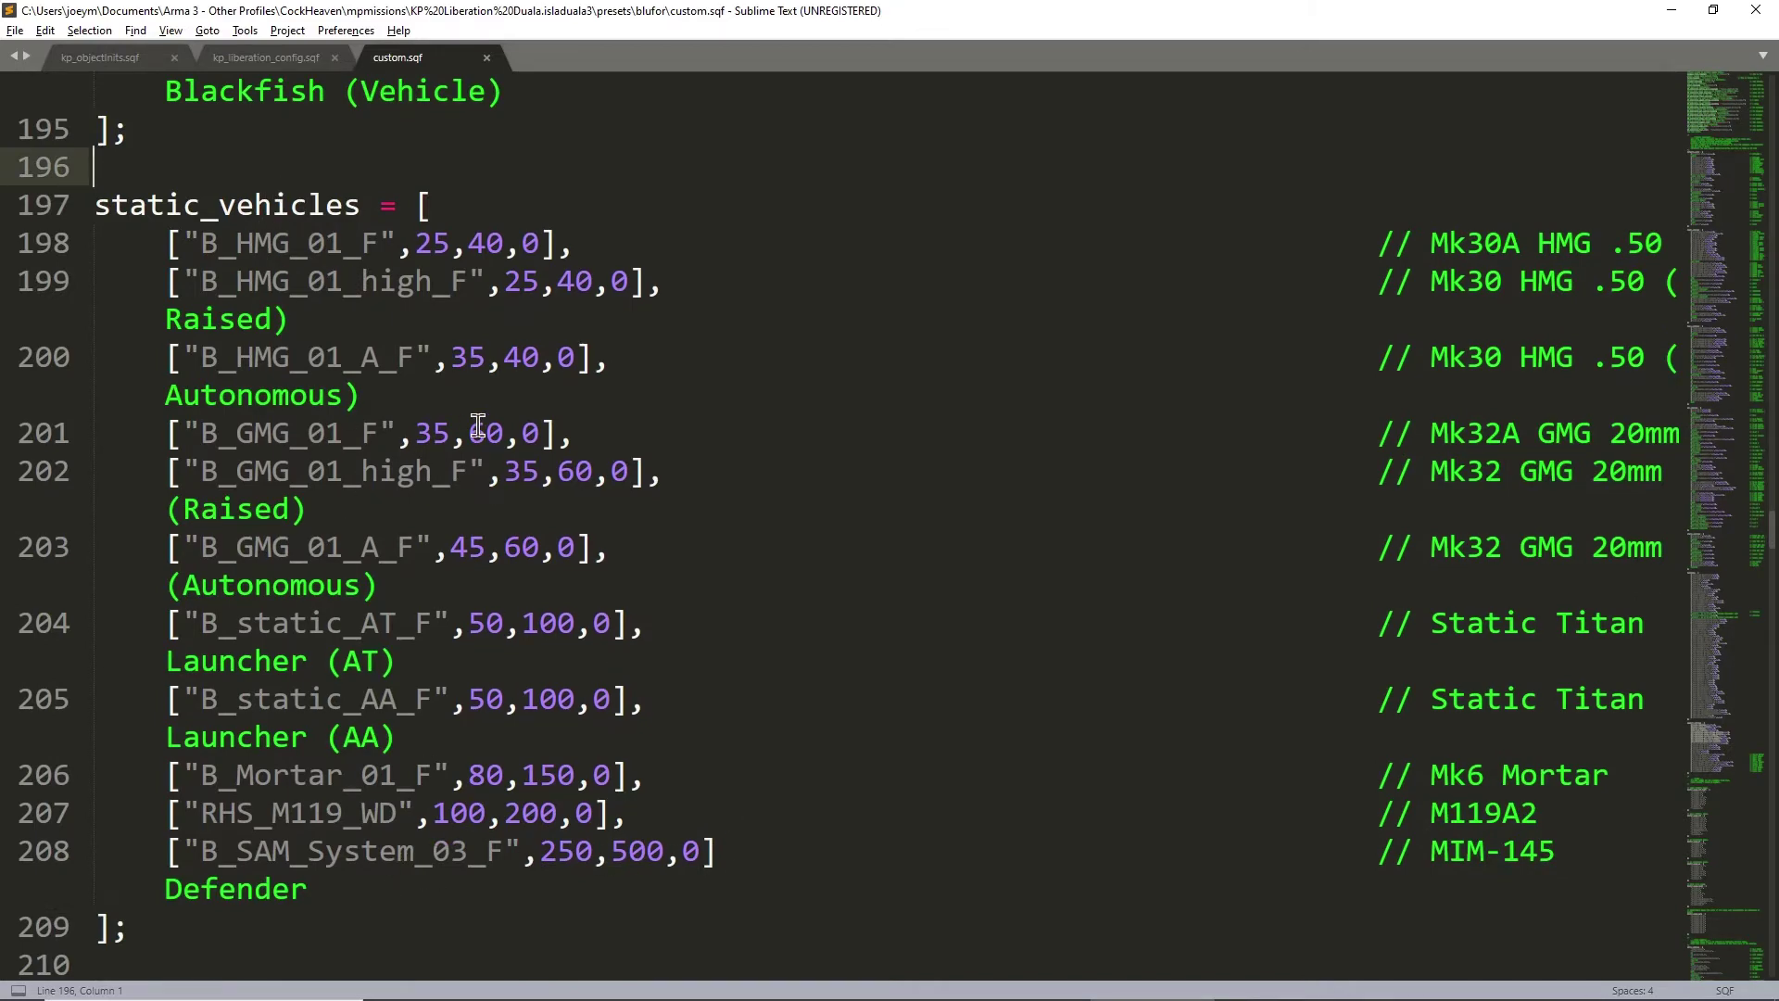
{"action": "left_click", "coordinate": [433, 434]}
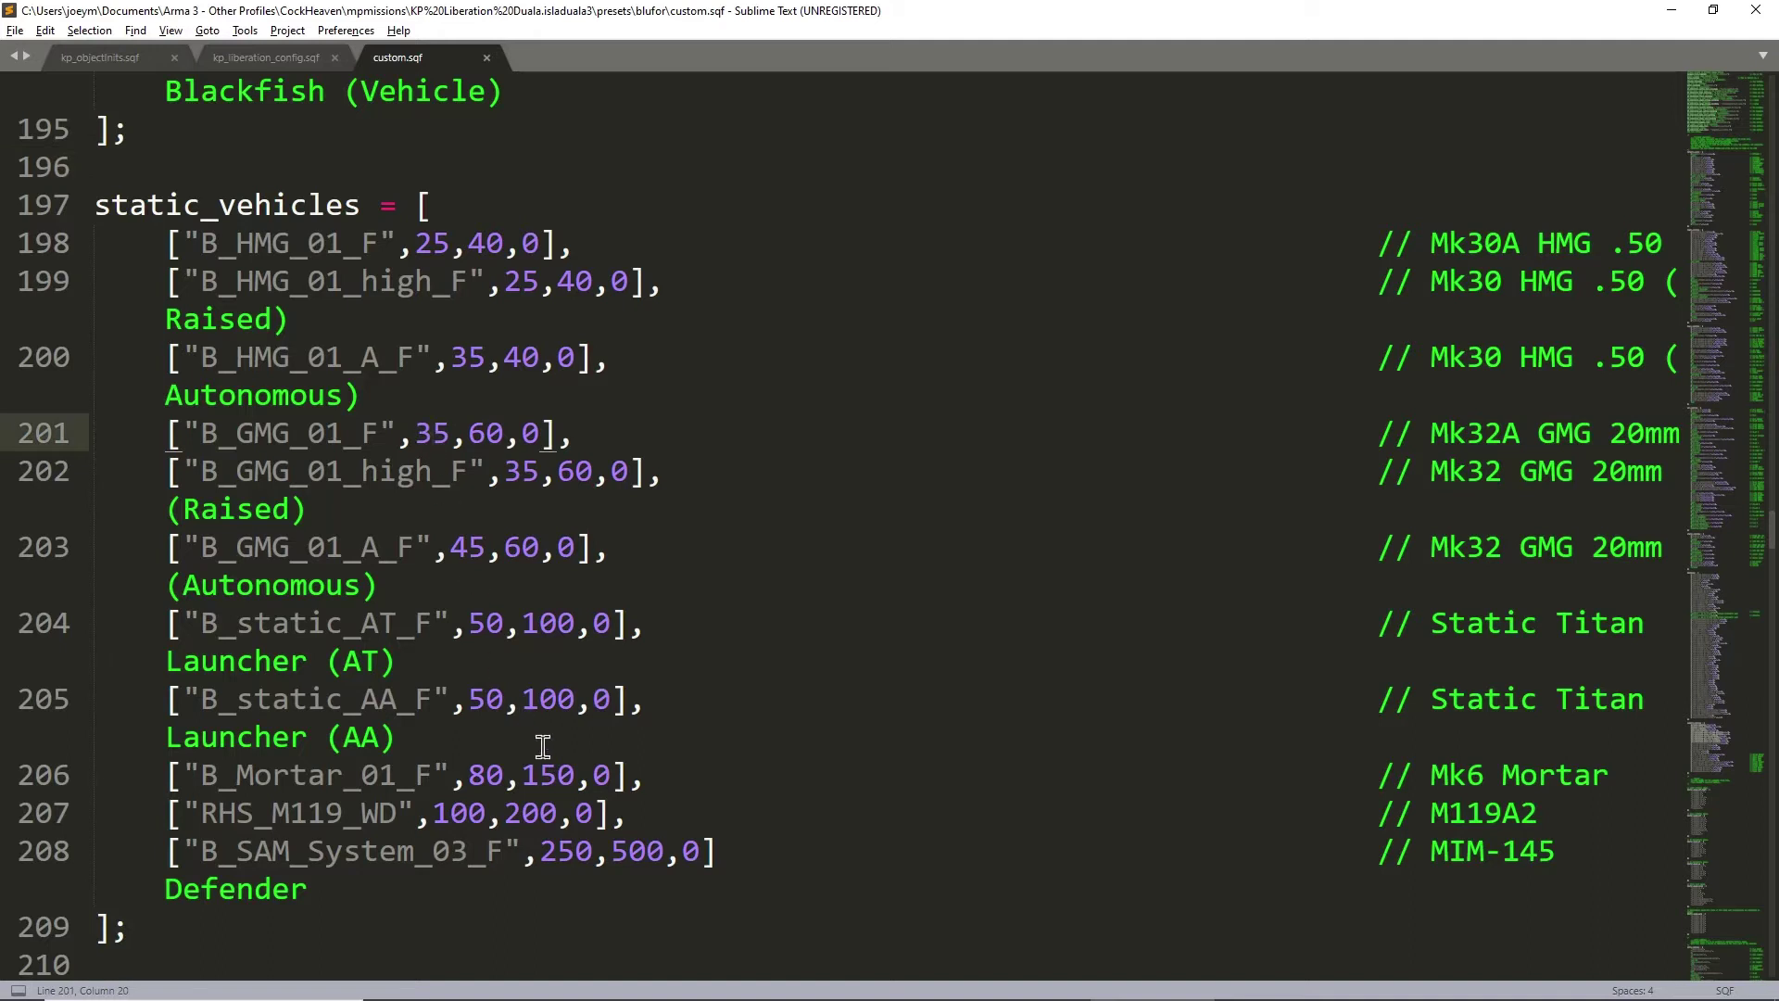
{"action": "mouse_move", "coordinate": [817, 964]}
- Read through the buildings list down to the start of the support_vehicles section
{"action": "scroll", "coordinate": [386, 256], "scroll_direction": "down", "scroll_amount": 5}
{"action": "scroll", "coordinate": [393, 233], "scroll_direction": "down", "scroll_amount": 3}
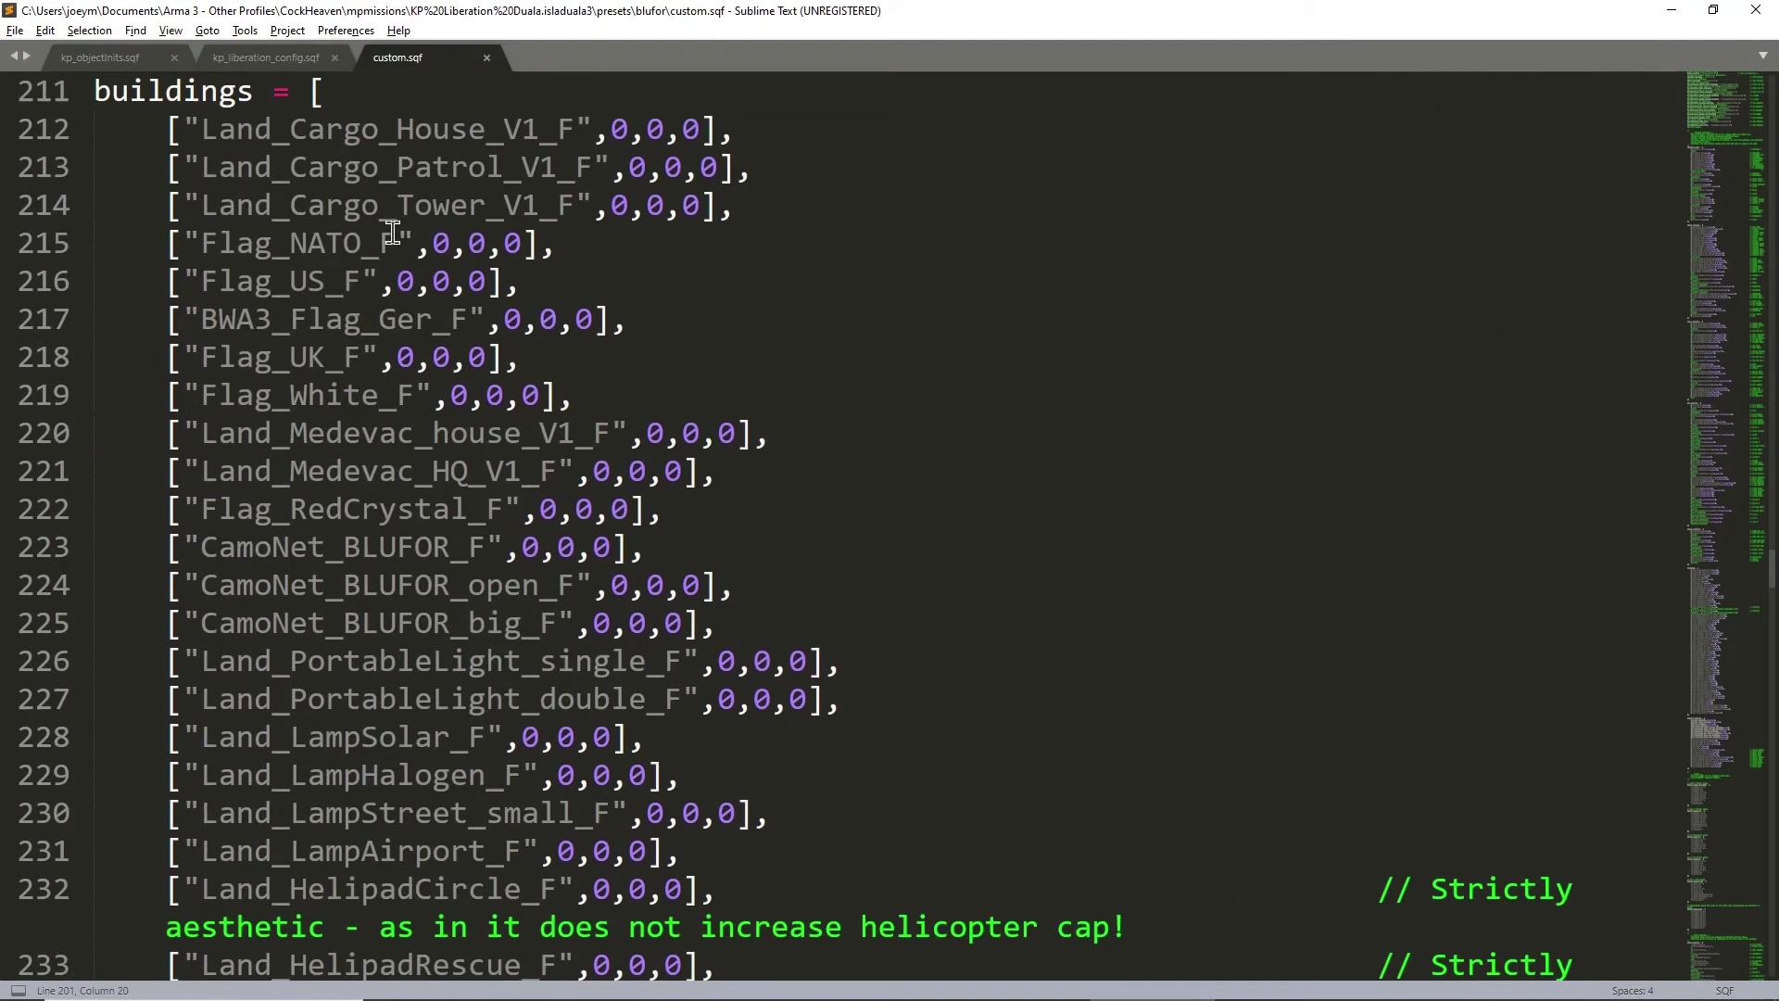
{"action": "scroll", "coordinate": [393, 233], "scroll_direction": "up", "scroll_amount": 3}
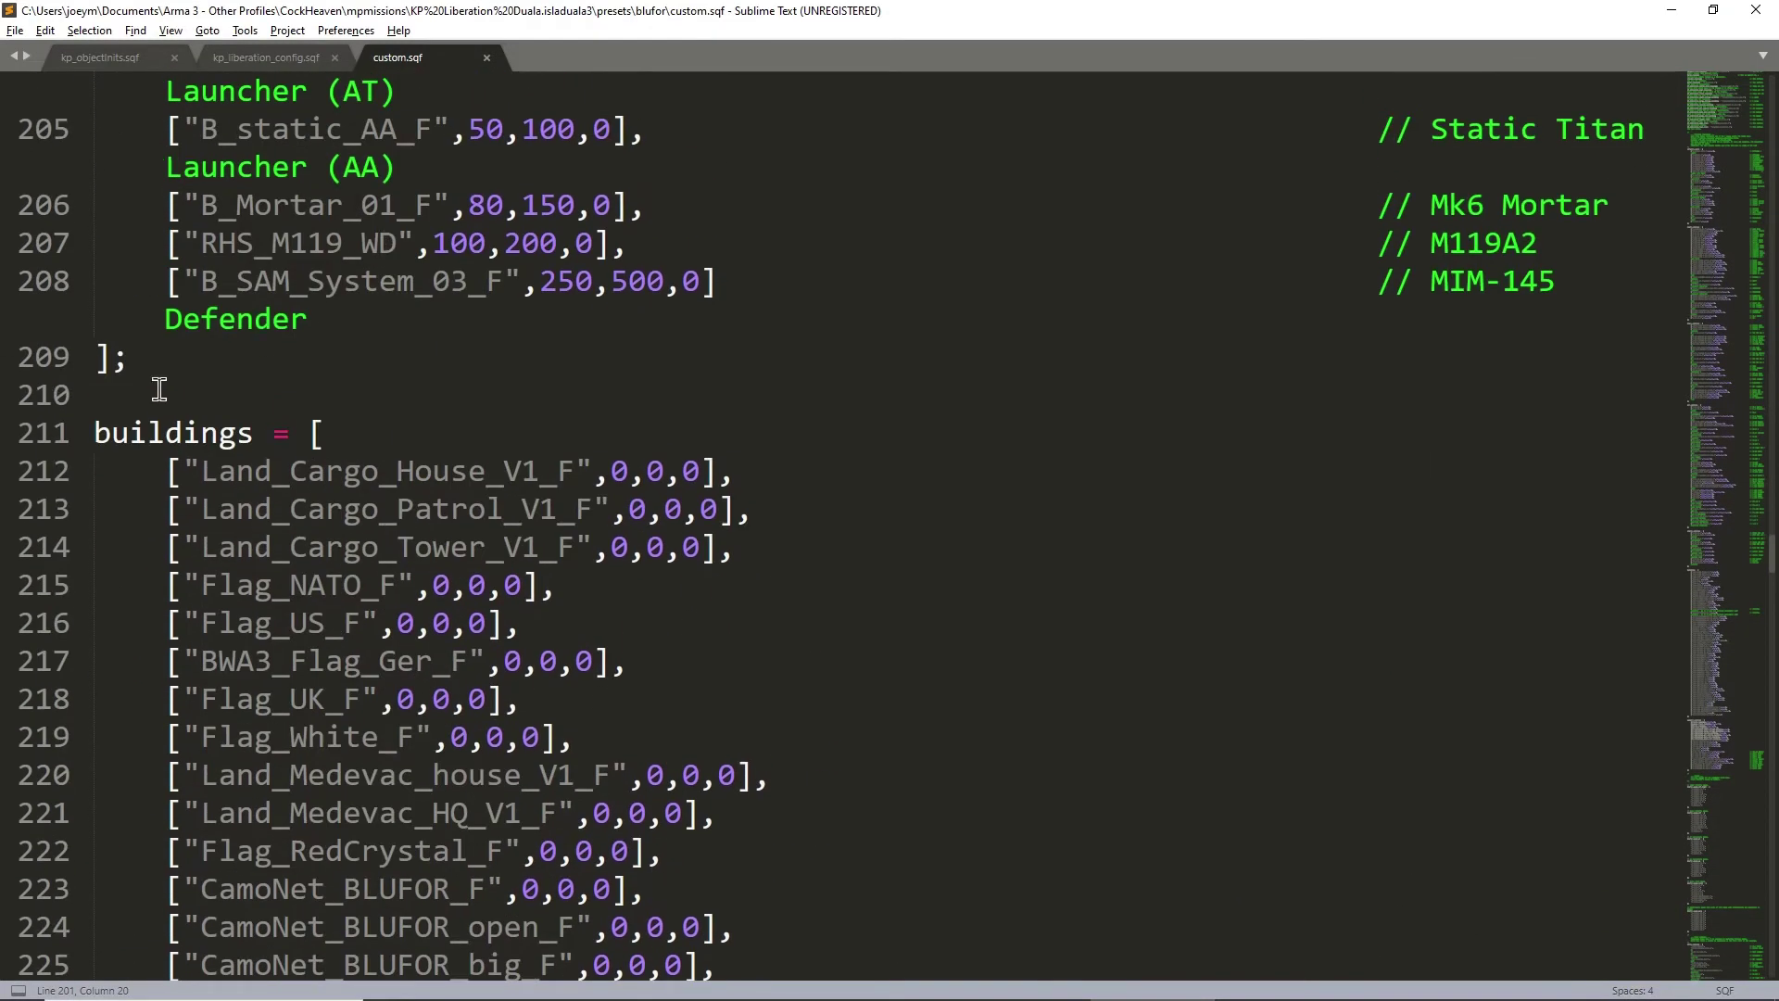
{"action": "scroll", "coordinate": [684, 569], "scroll_direction": "down", "scroll_amount": 20}
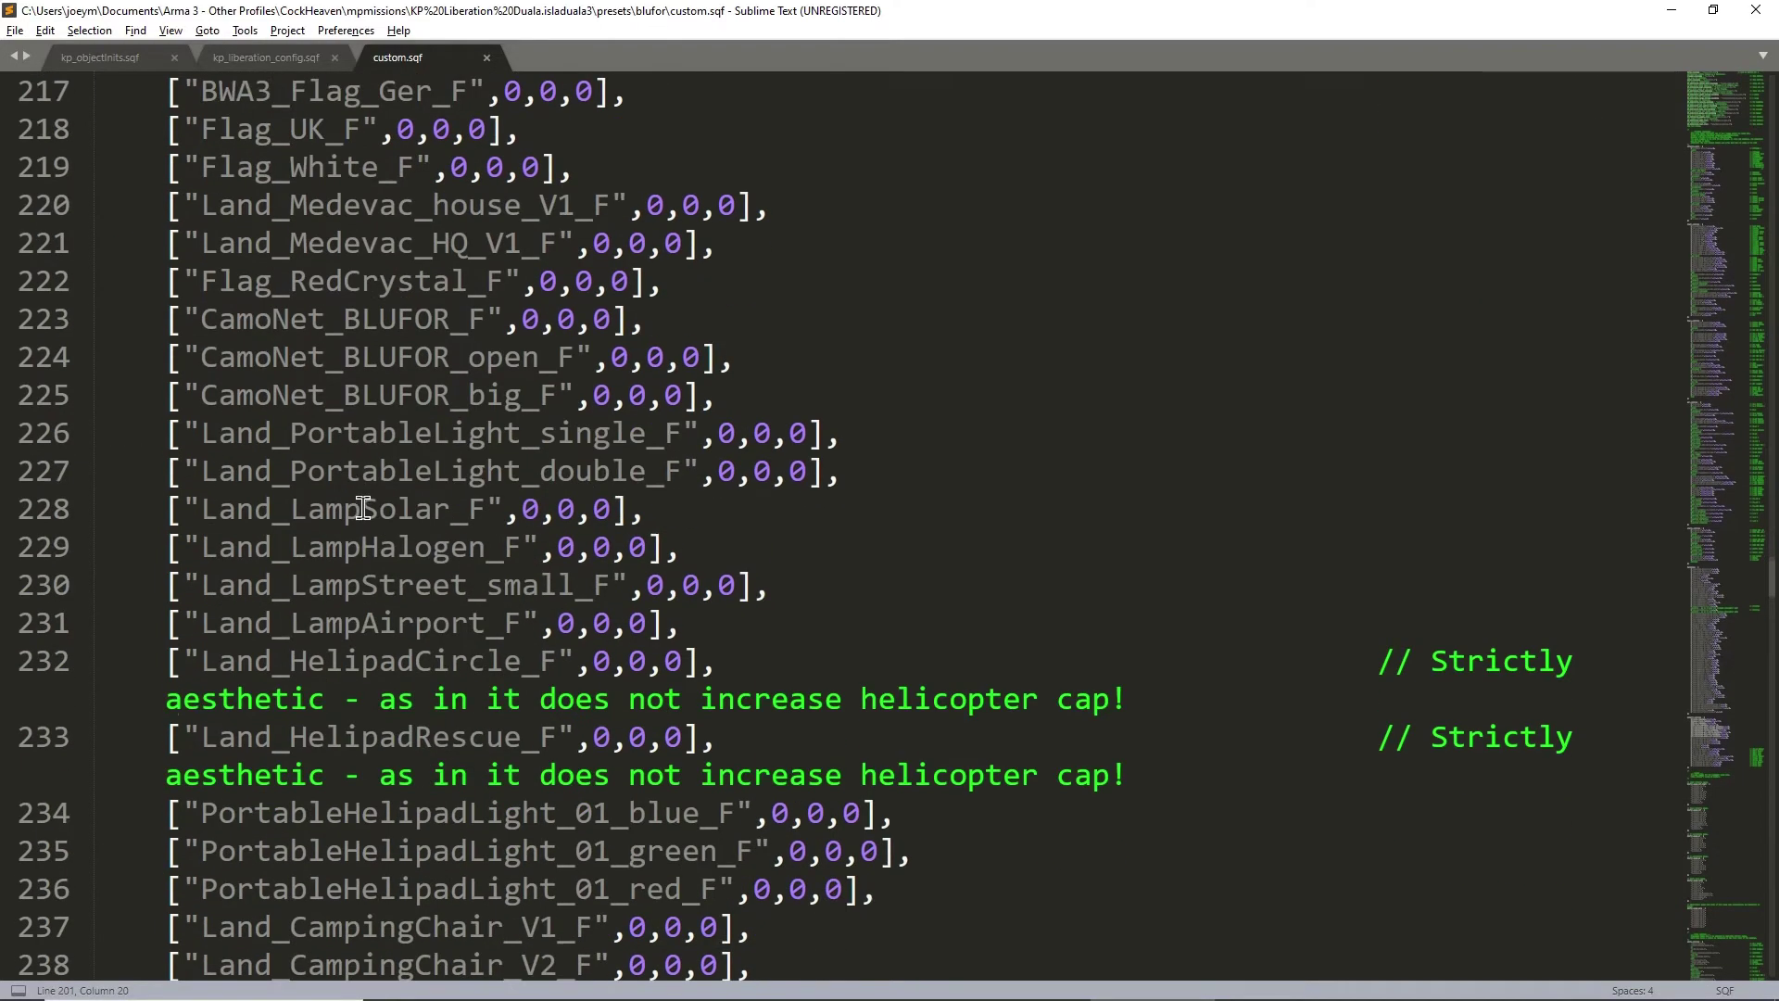
{"action": "scroll", "coordinate": [459, 371], "scroll_direction": "down", "scroll_amount": 6}
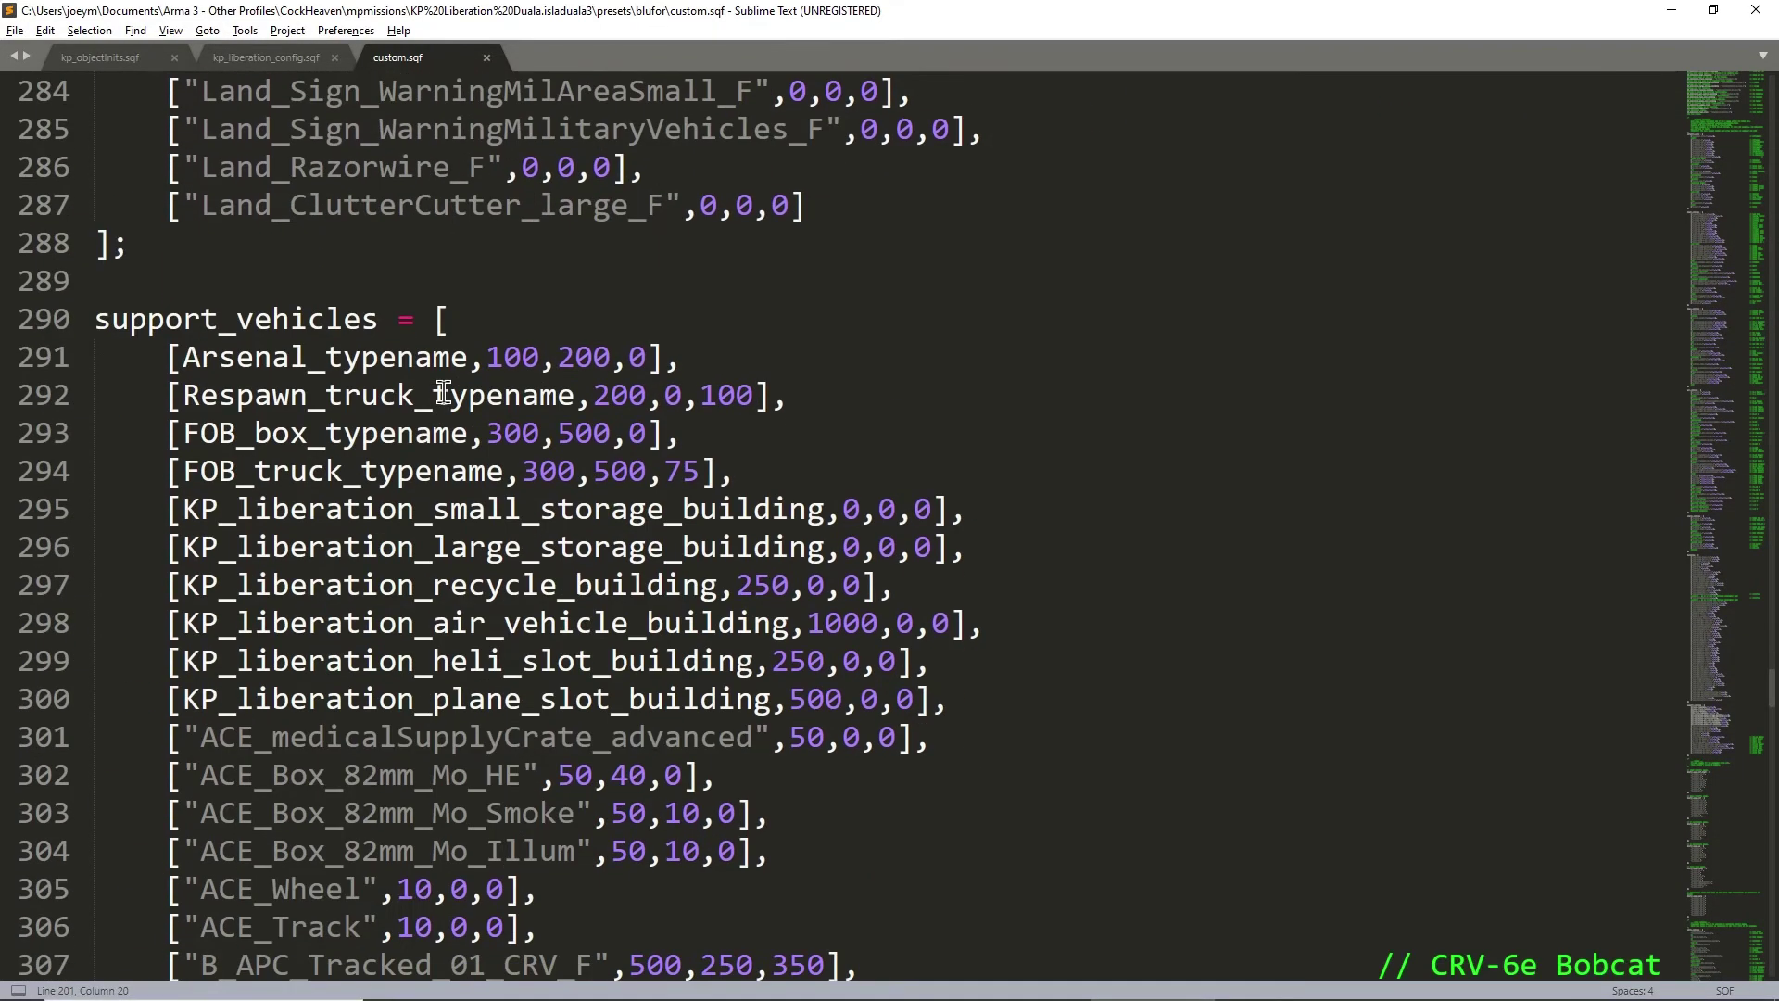
{"action": "scroll", "coordinate": [481, 390], "scroll_direction": "up", "scroll_amount": 9}
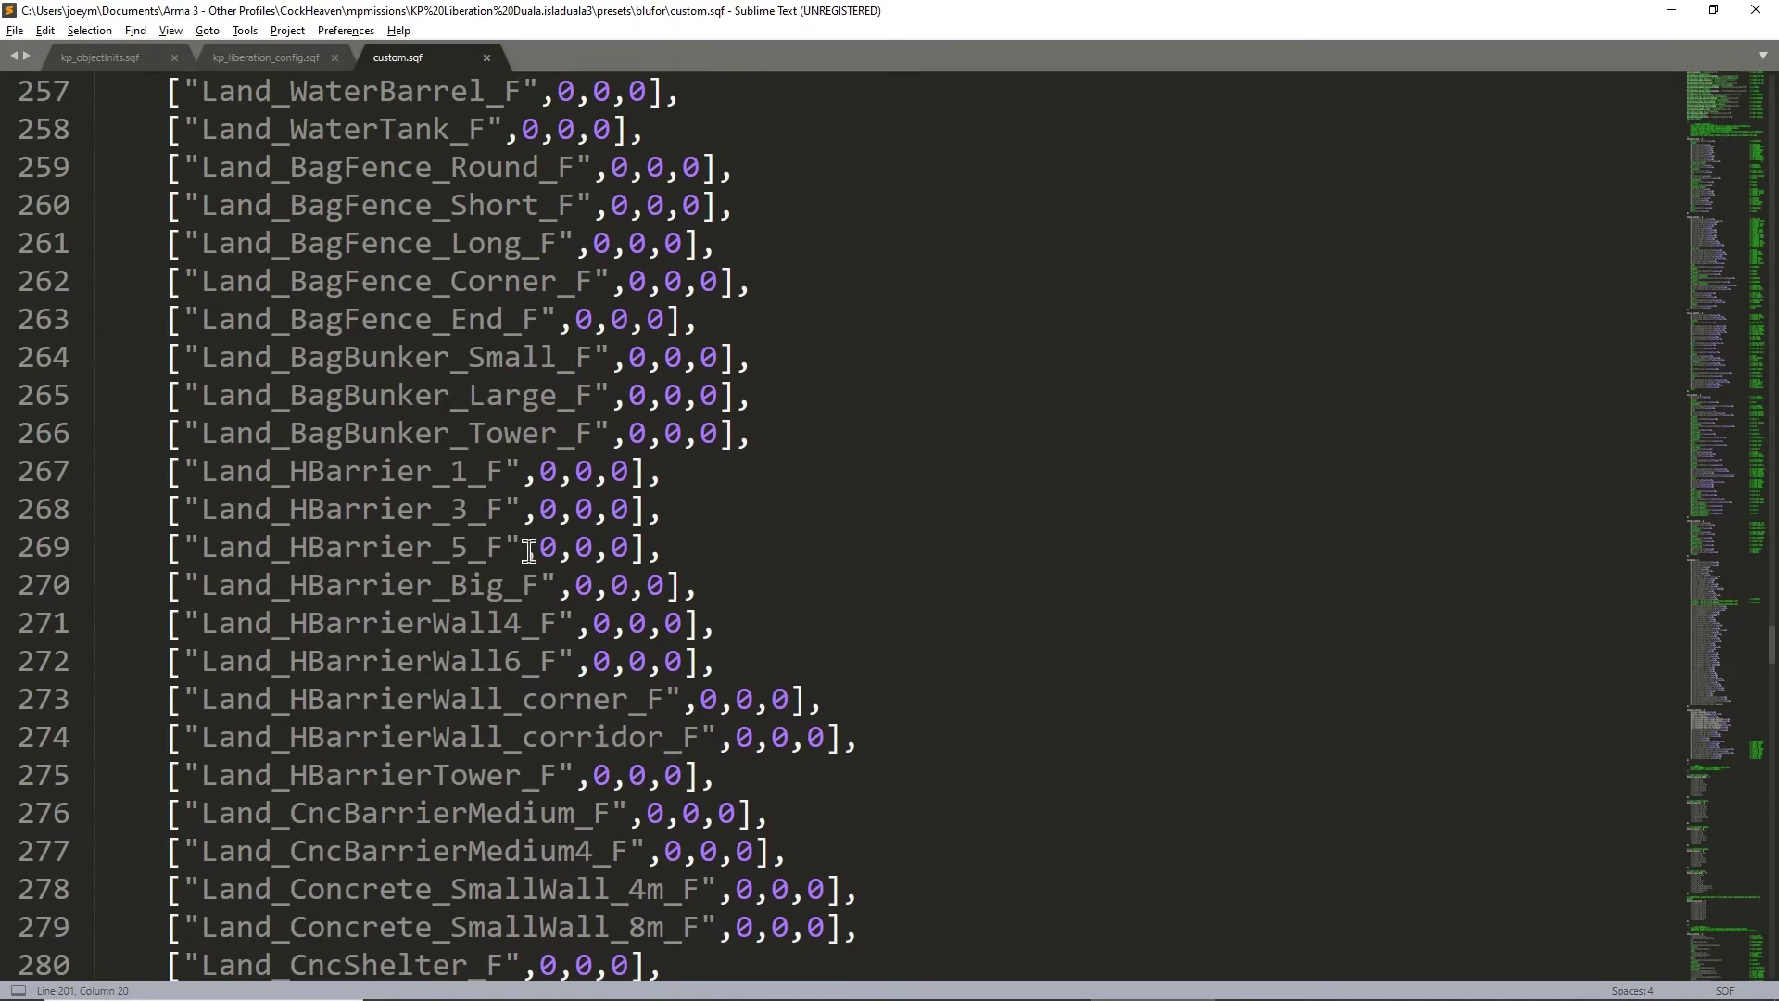
{"action": "scroll", "coordinate": [528, 551], "scroll_direction": "up", "scroll_amount": 8}
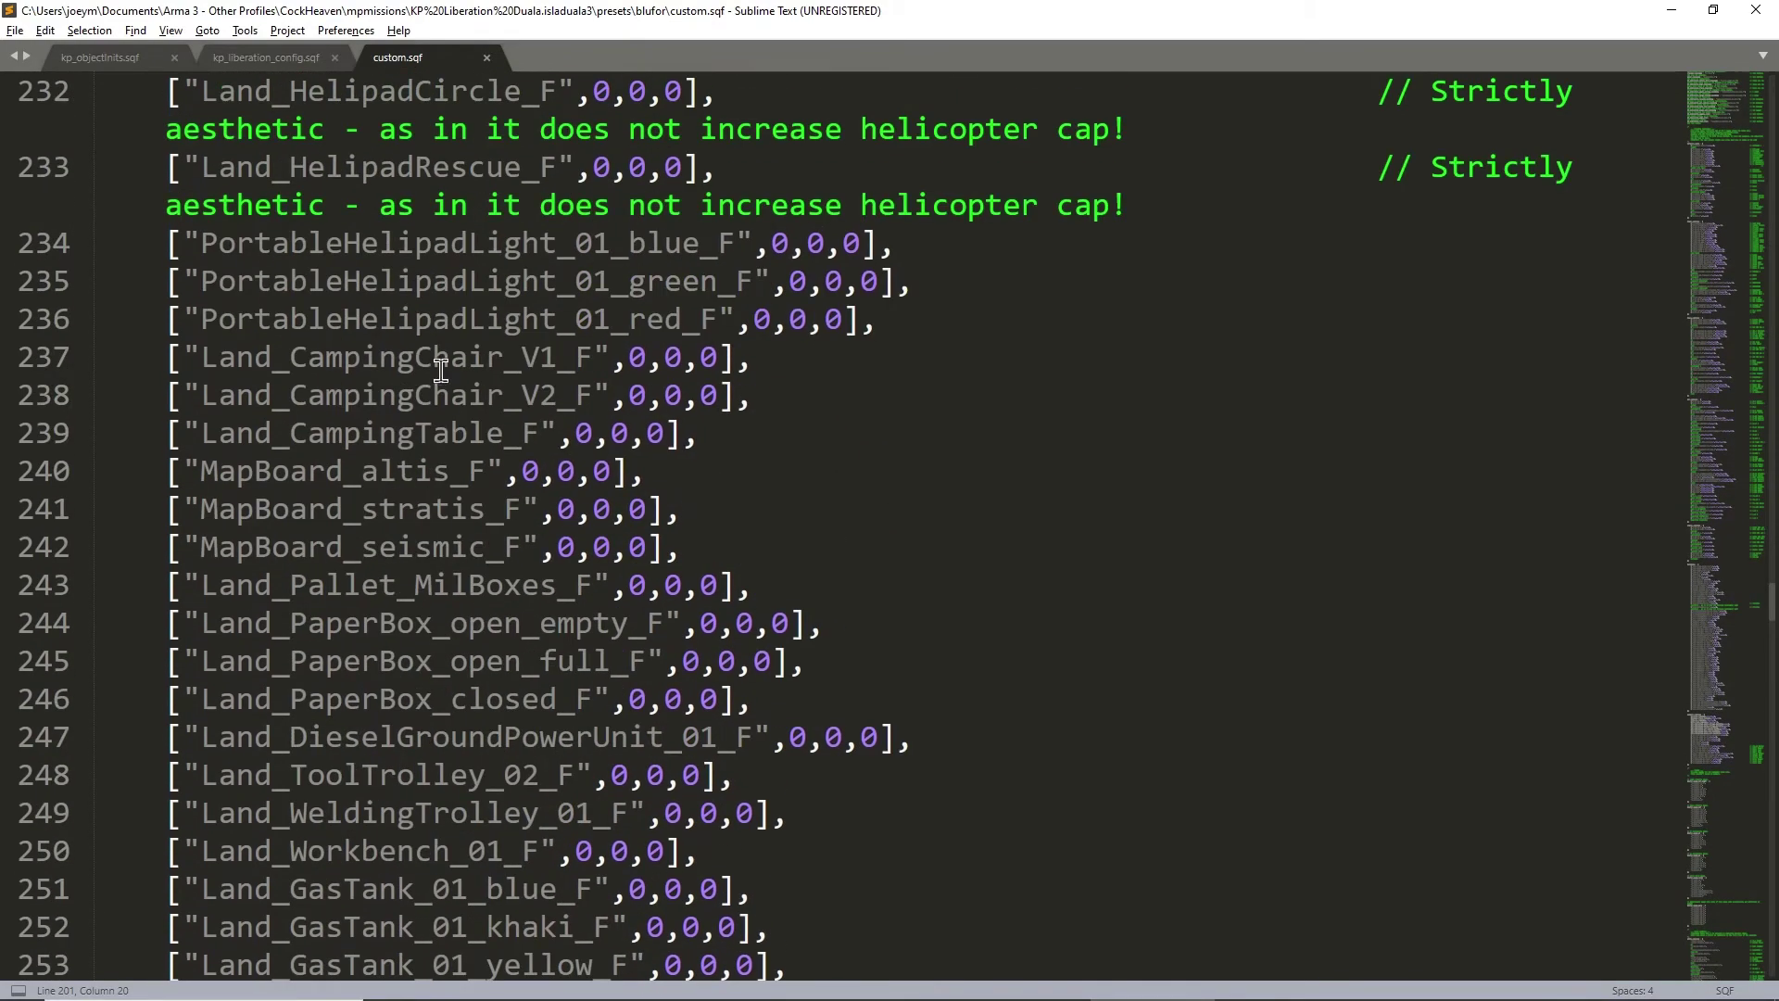
{"action": "scroll", "coordinate": [441, 369], "scroll_direction": "down", "scroll_amount": 15}
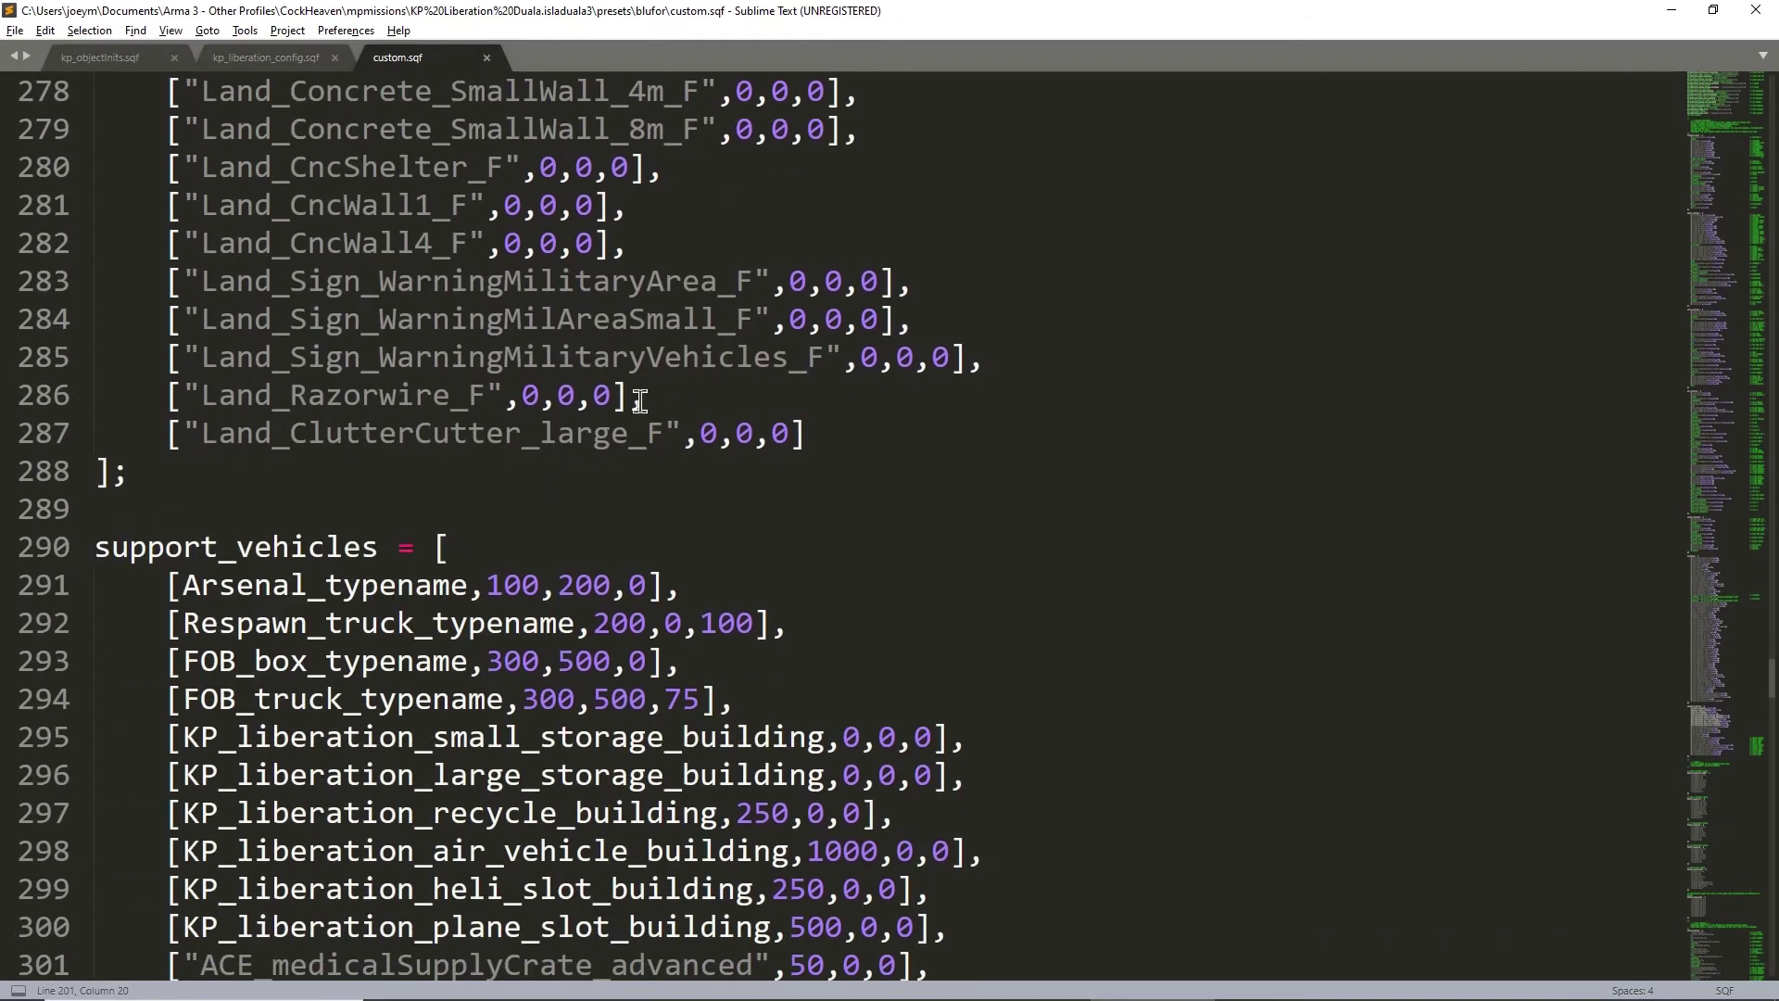
- Inspect the buildings entries from the razorwire and warning signs back up to the cargo house at the list's start
{"action": "left_click", "coordinate": [272, 399]}
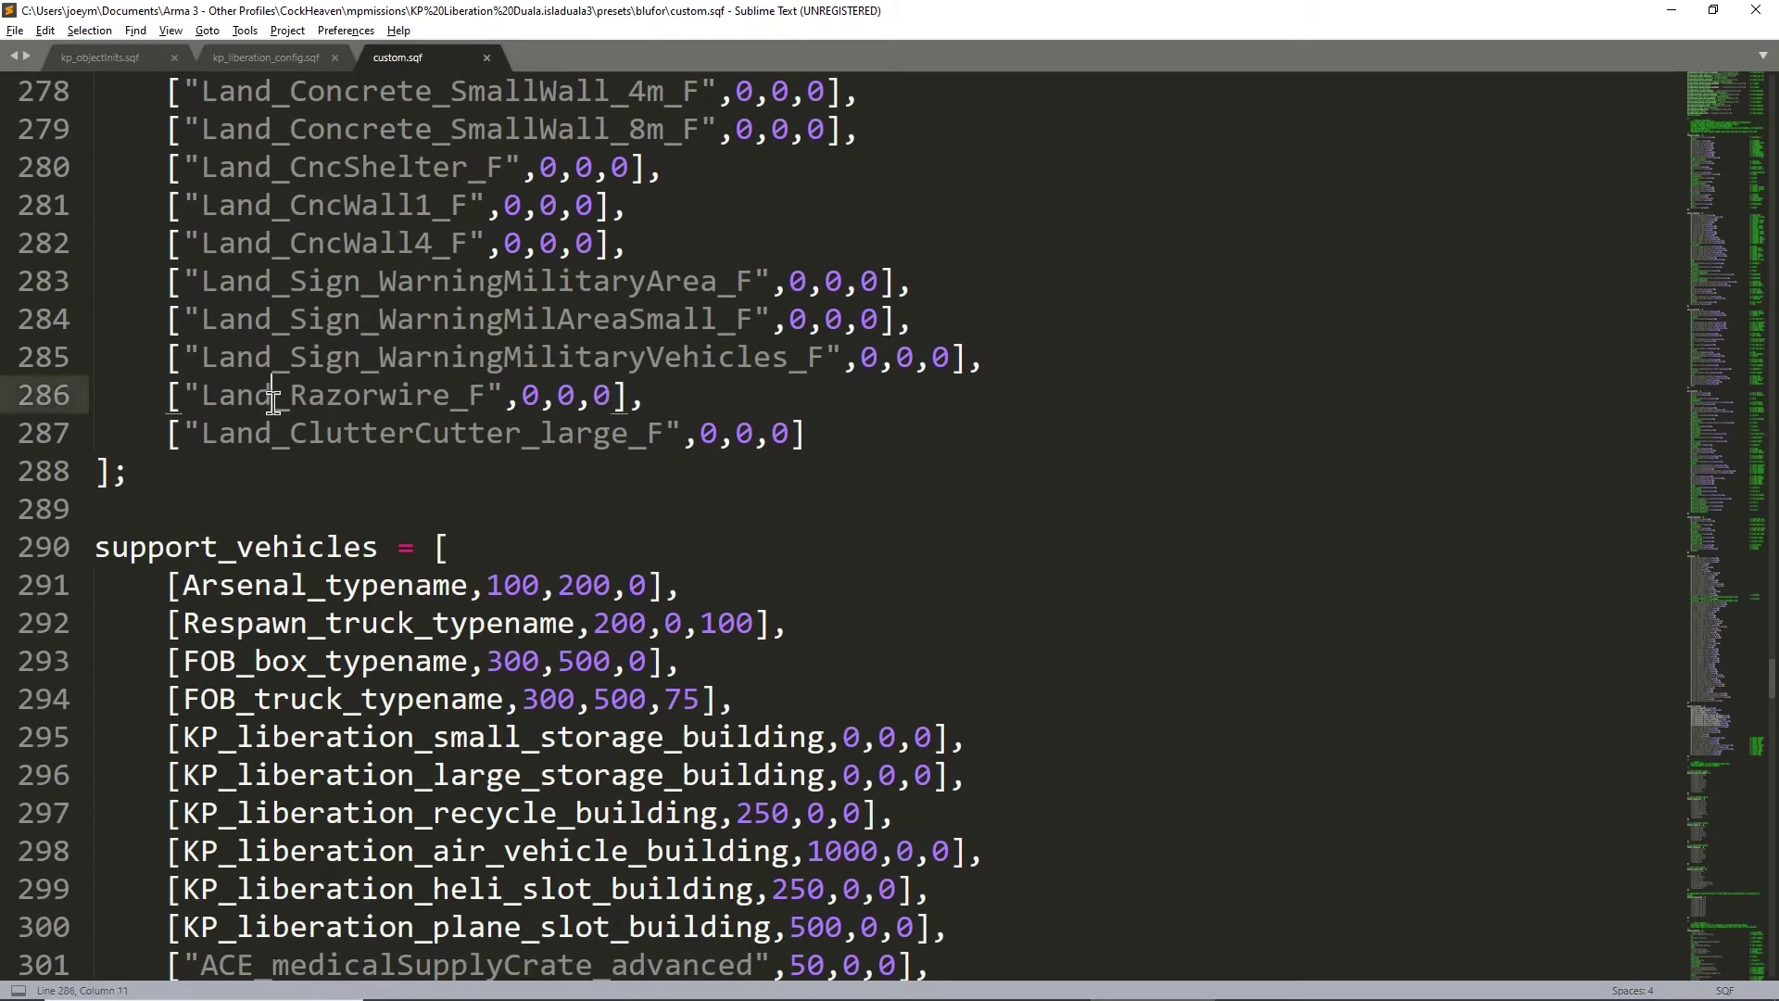
{"action": "left_click", "coordinate": [235, 358]}
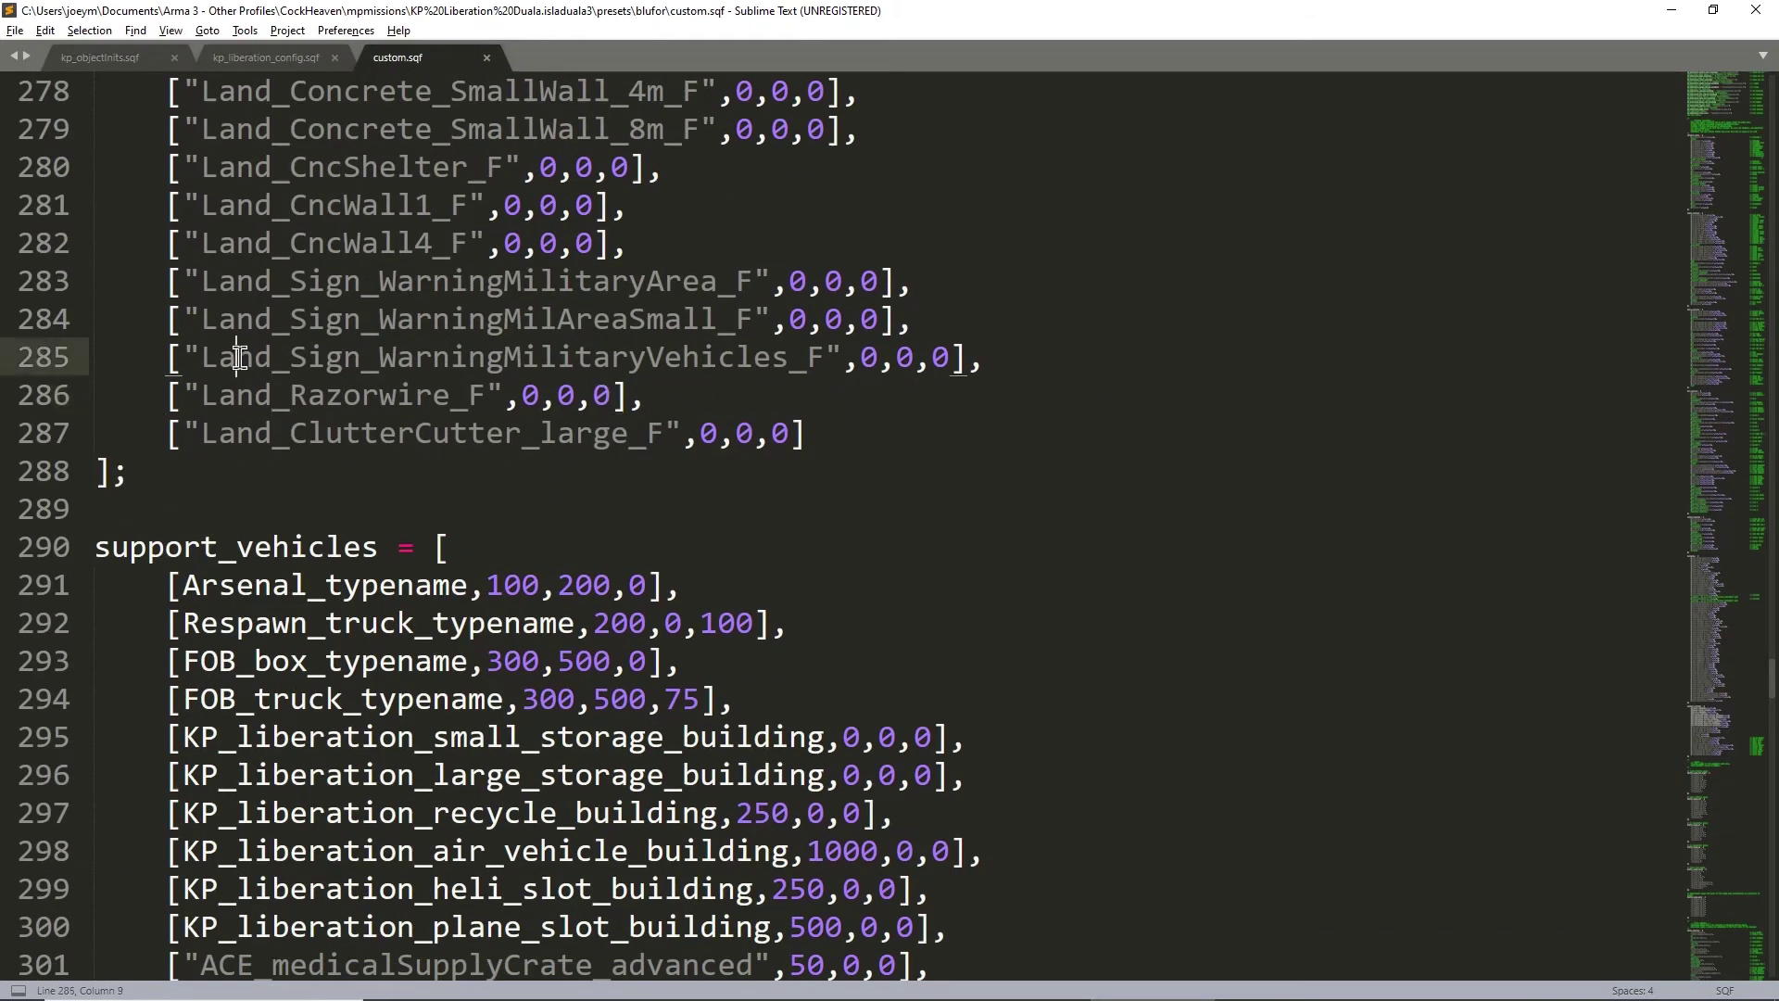
{"action": "scroll", "coordinate": [378, 371], "scroll_direction": "up", "scroll_amount": 6}
{"action": "scroll", "coordinate": [378, 371], "scroll_direction": "up", "scroll_amount": 11}
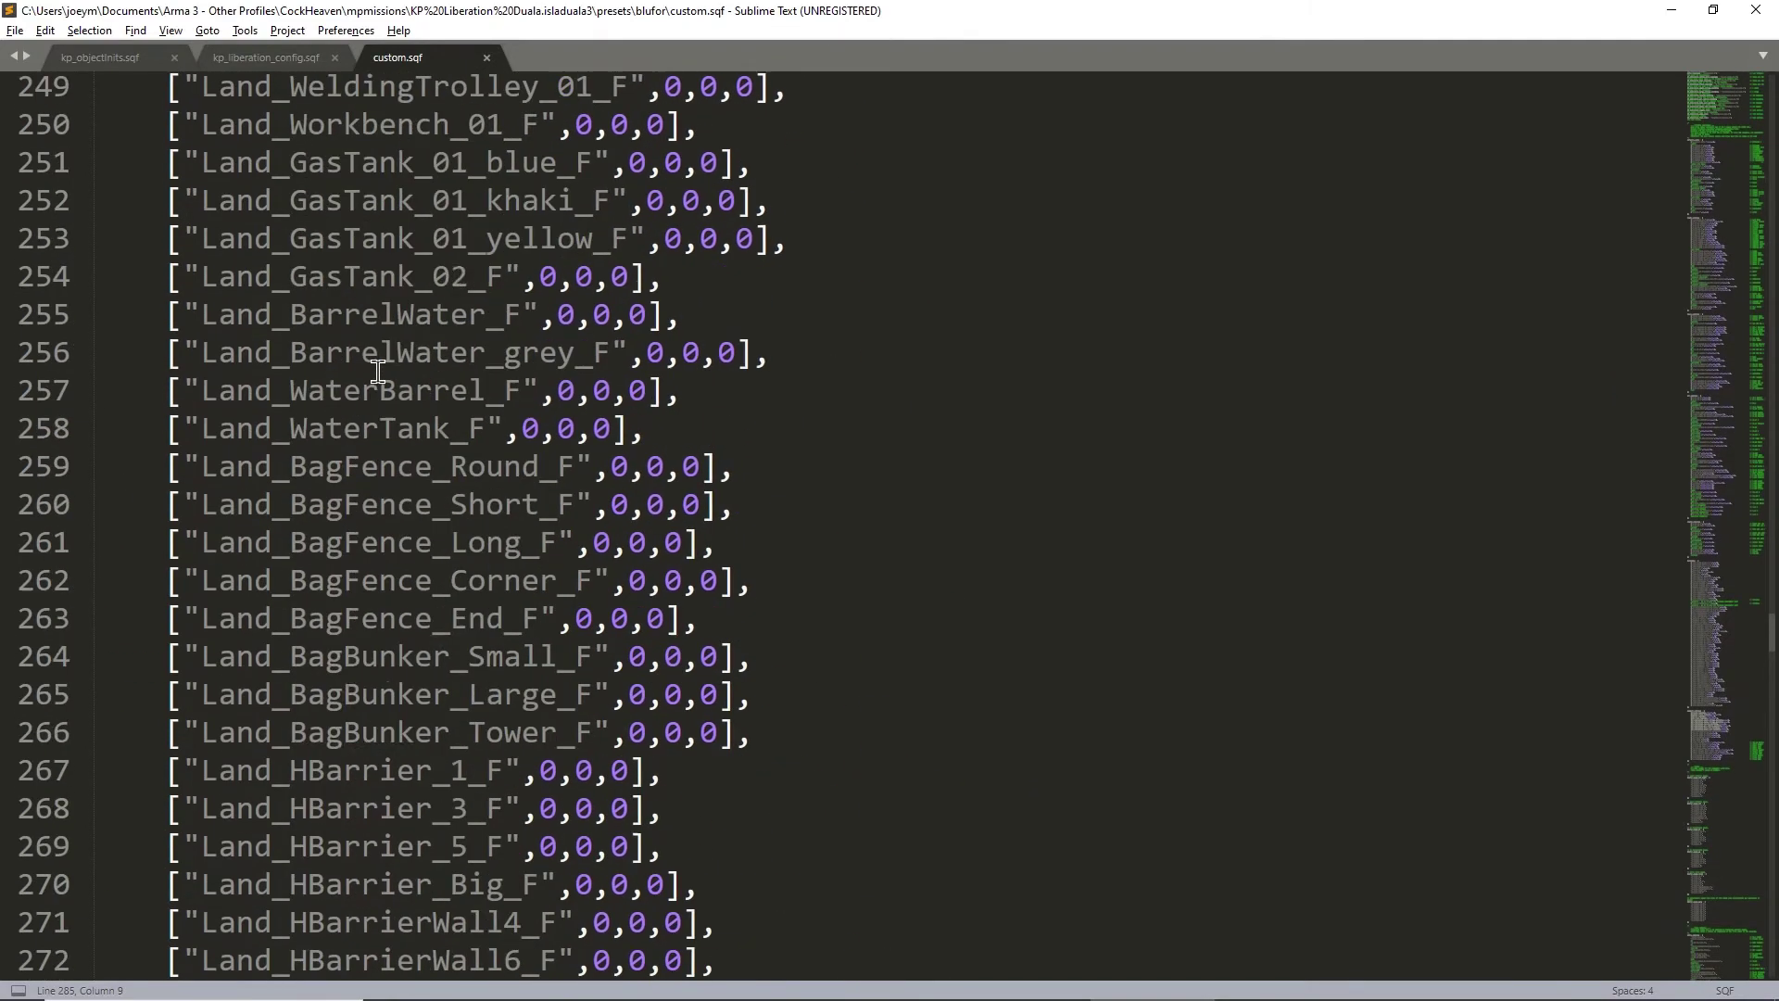
{"action": "scroll", "coordinate": [384, 371], "scroll_direction": "up", "scroll_amount": 7}
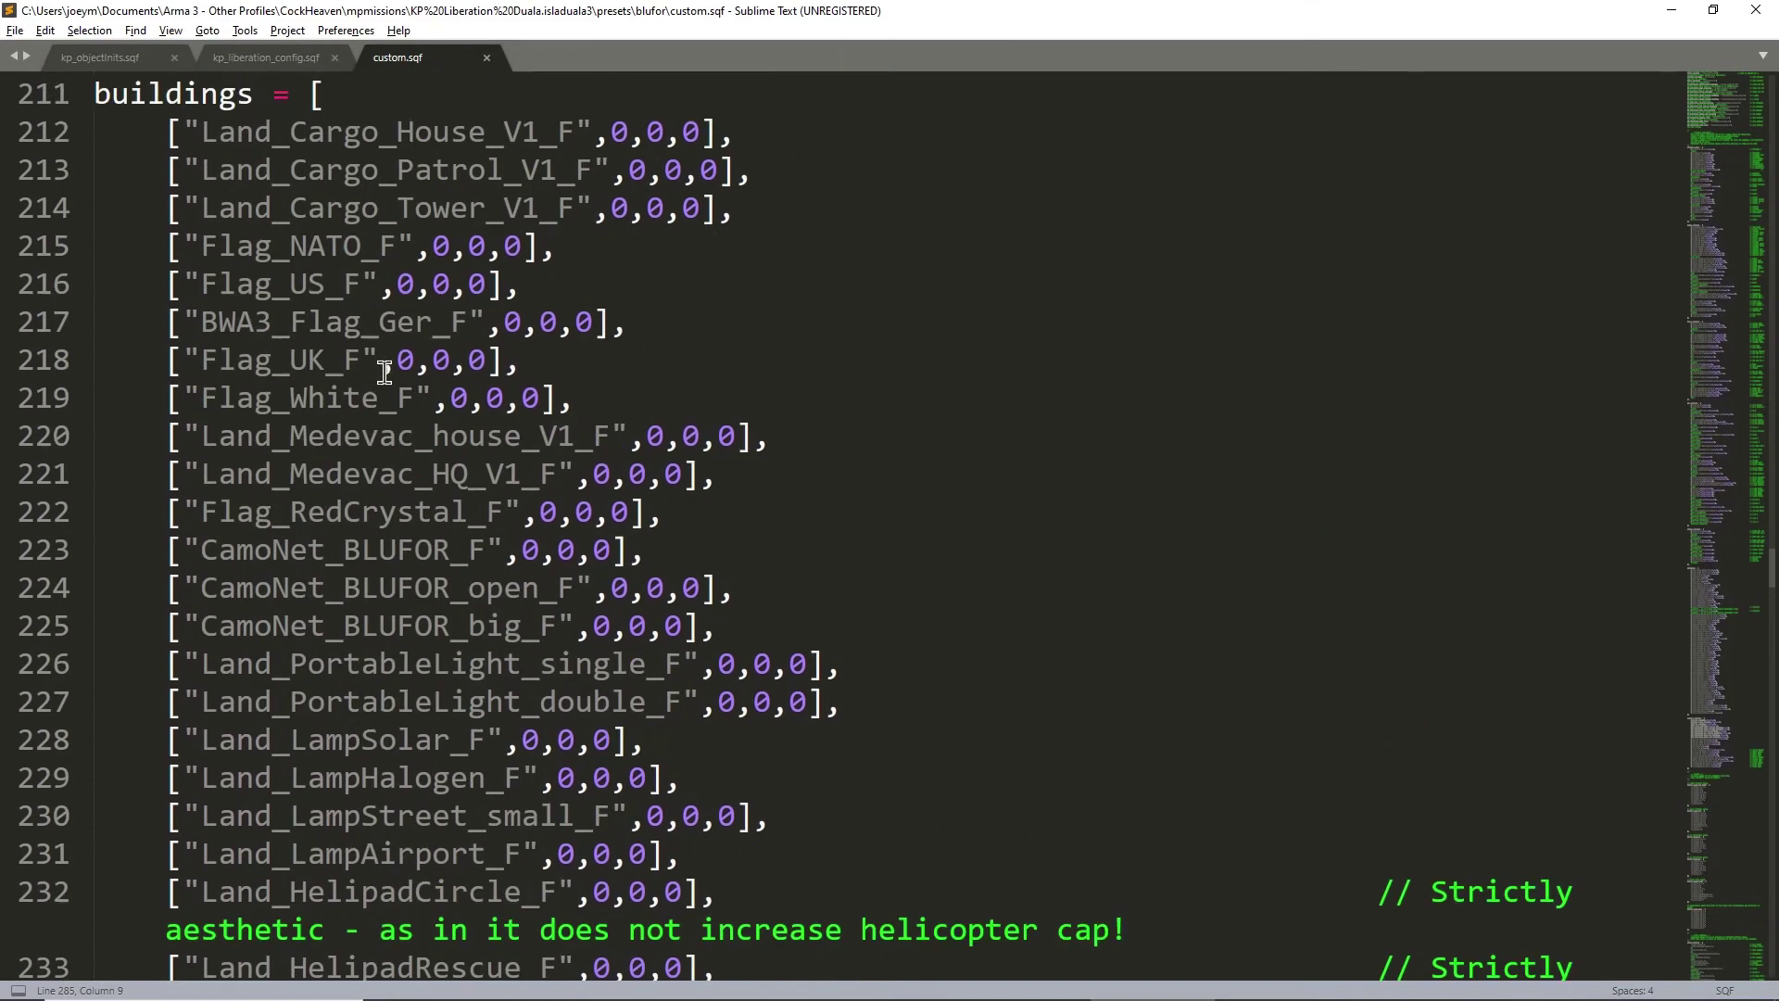
{"action": "left_click", "coordinate": [383, 369]}
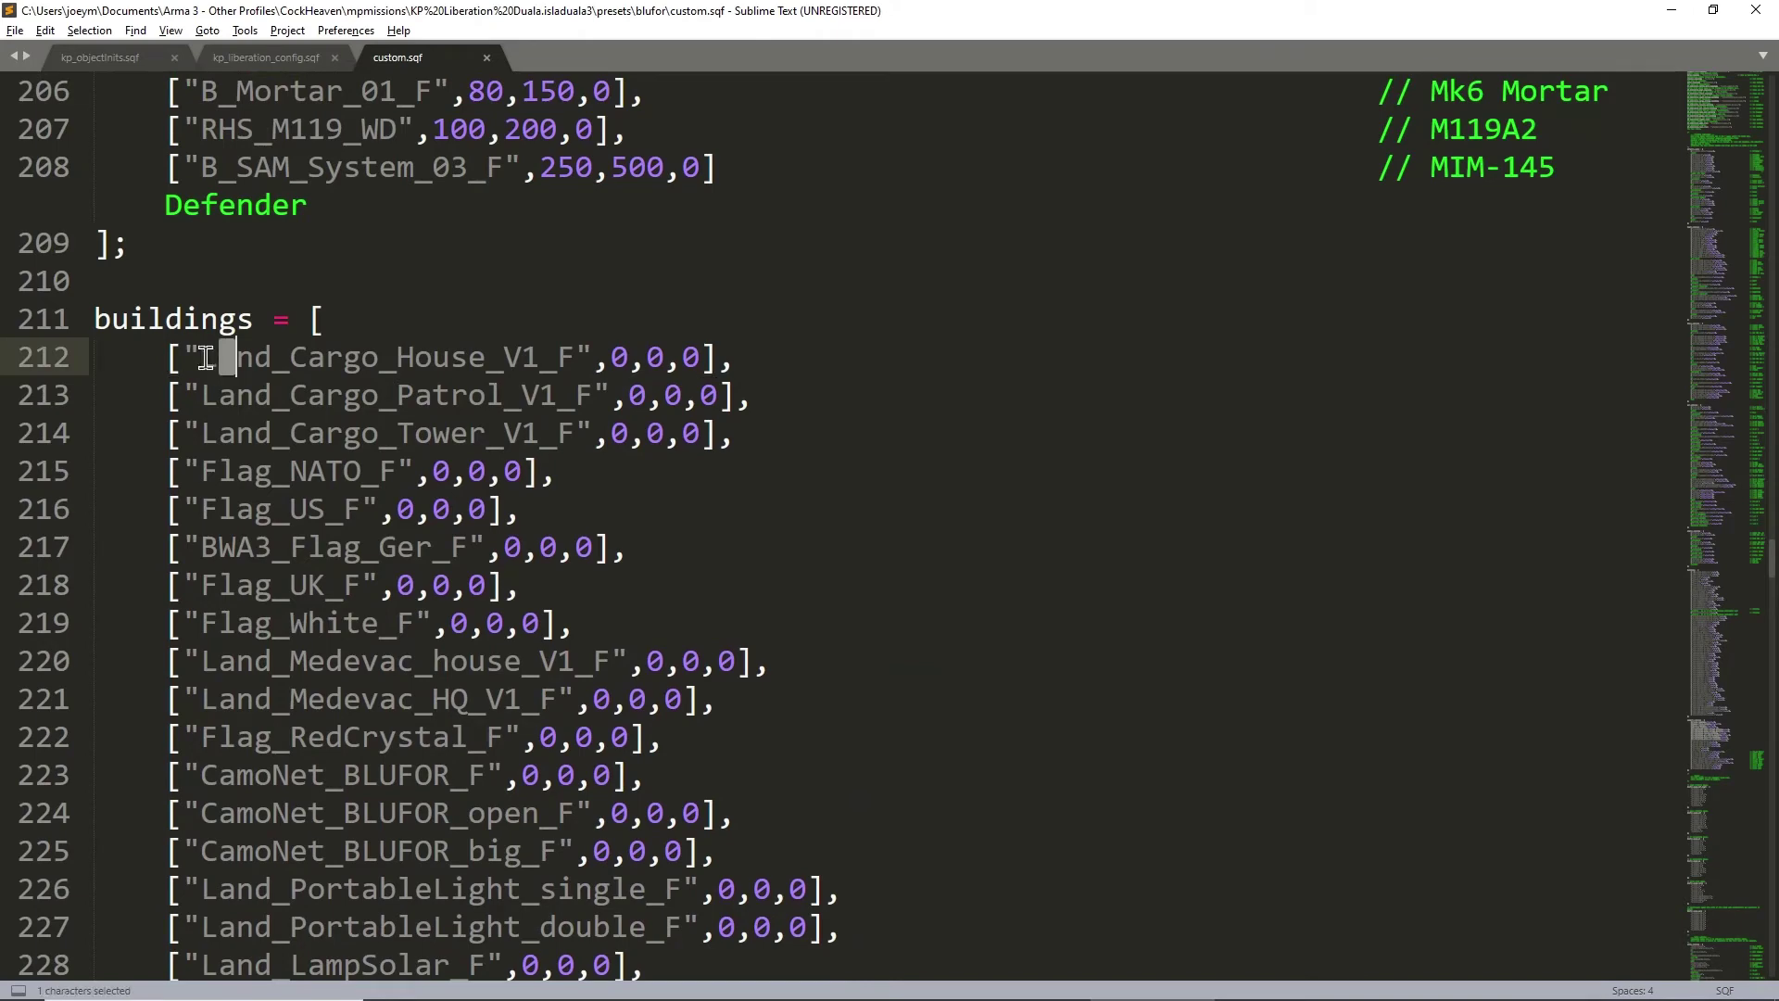
- Examine the structure of the Land_Cargo_House_V1_F entry in buildings: its brackets, quoted class name, three cost values and trailing comma
{"action": "left_click_drag", "start_coordinate": [185, 362], "coordinate": [703, 364]}
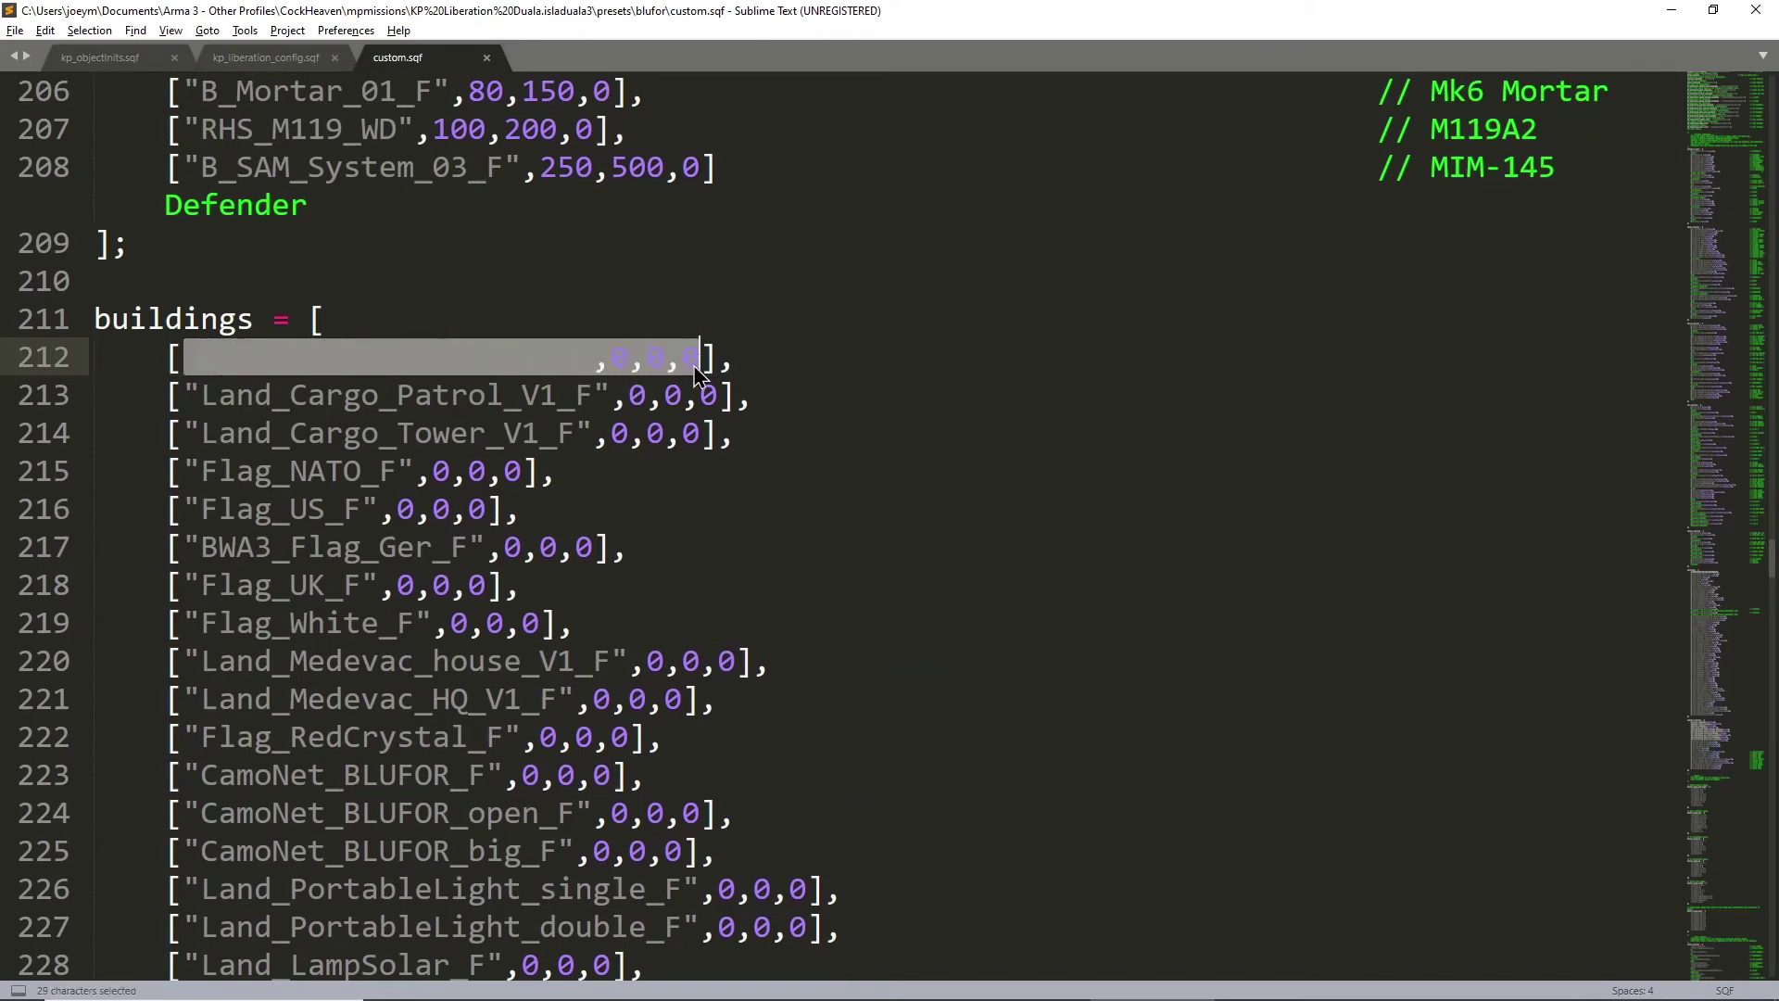
{"action": "left_click", "coordinate": [576, 360]}
{"action": "double_click", "coordinate": [361, 368]}
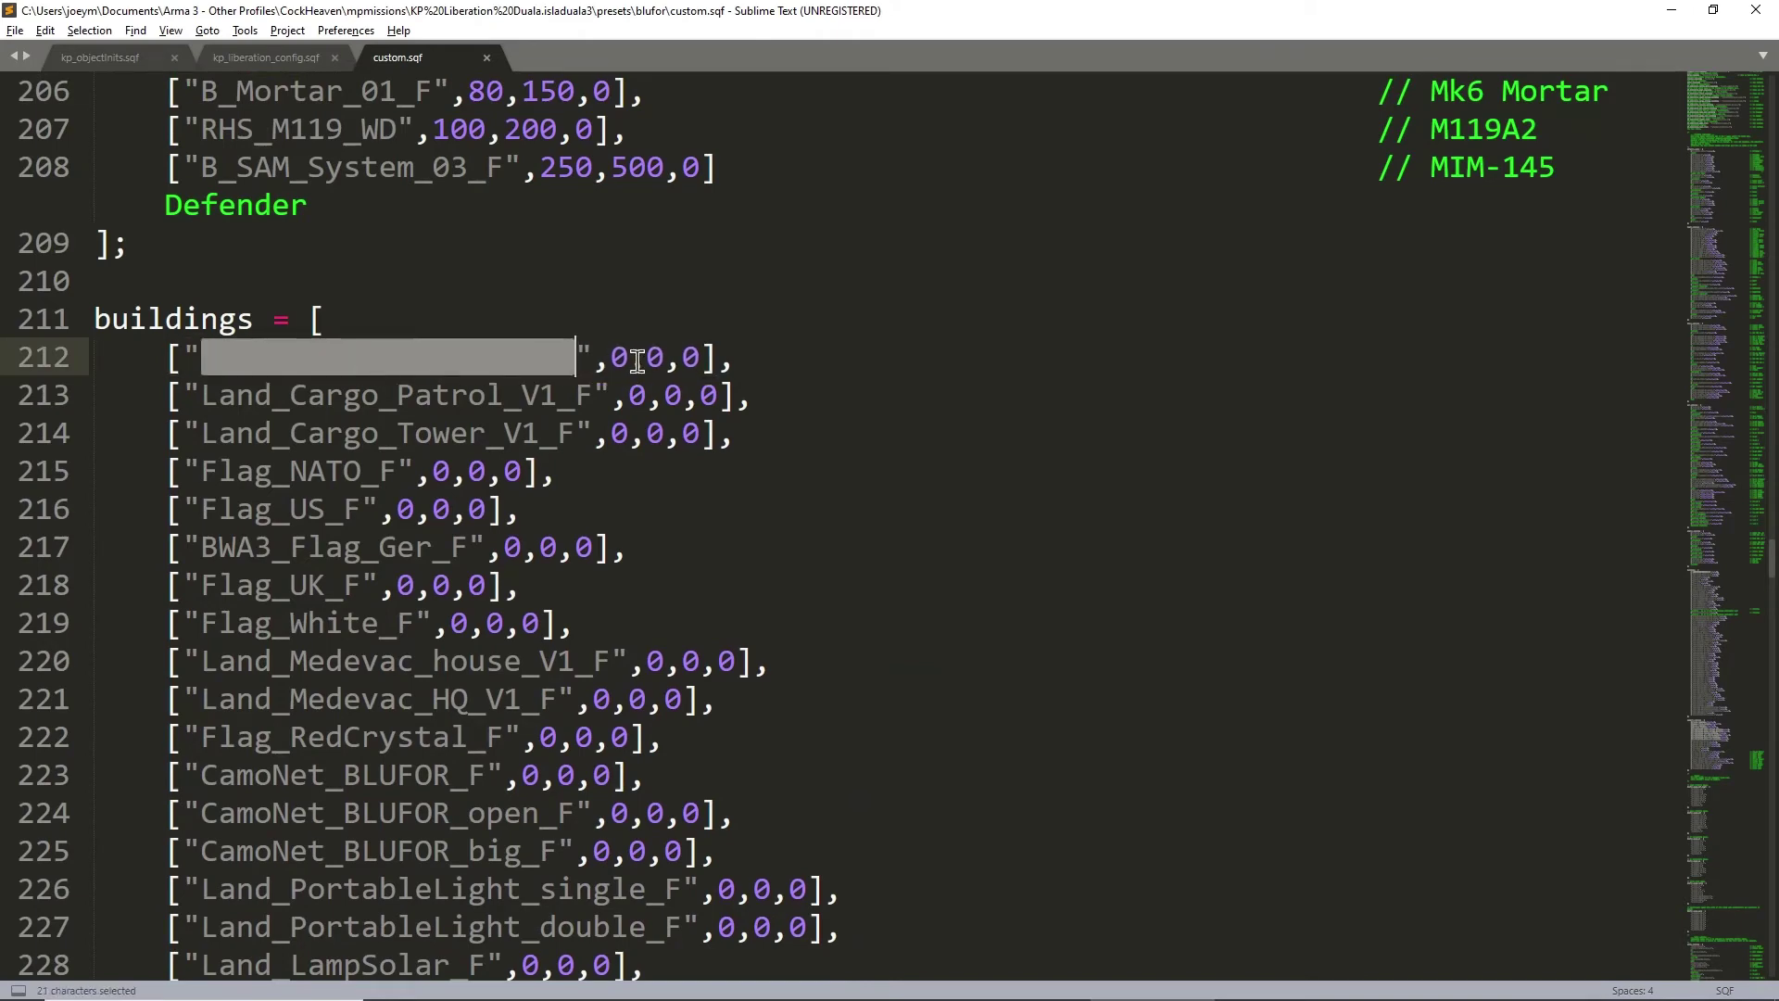
{"action": "left_click", "coordinate": [450, 361]}
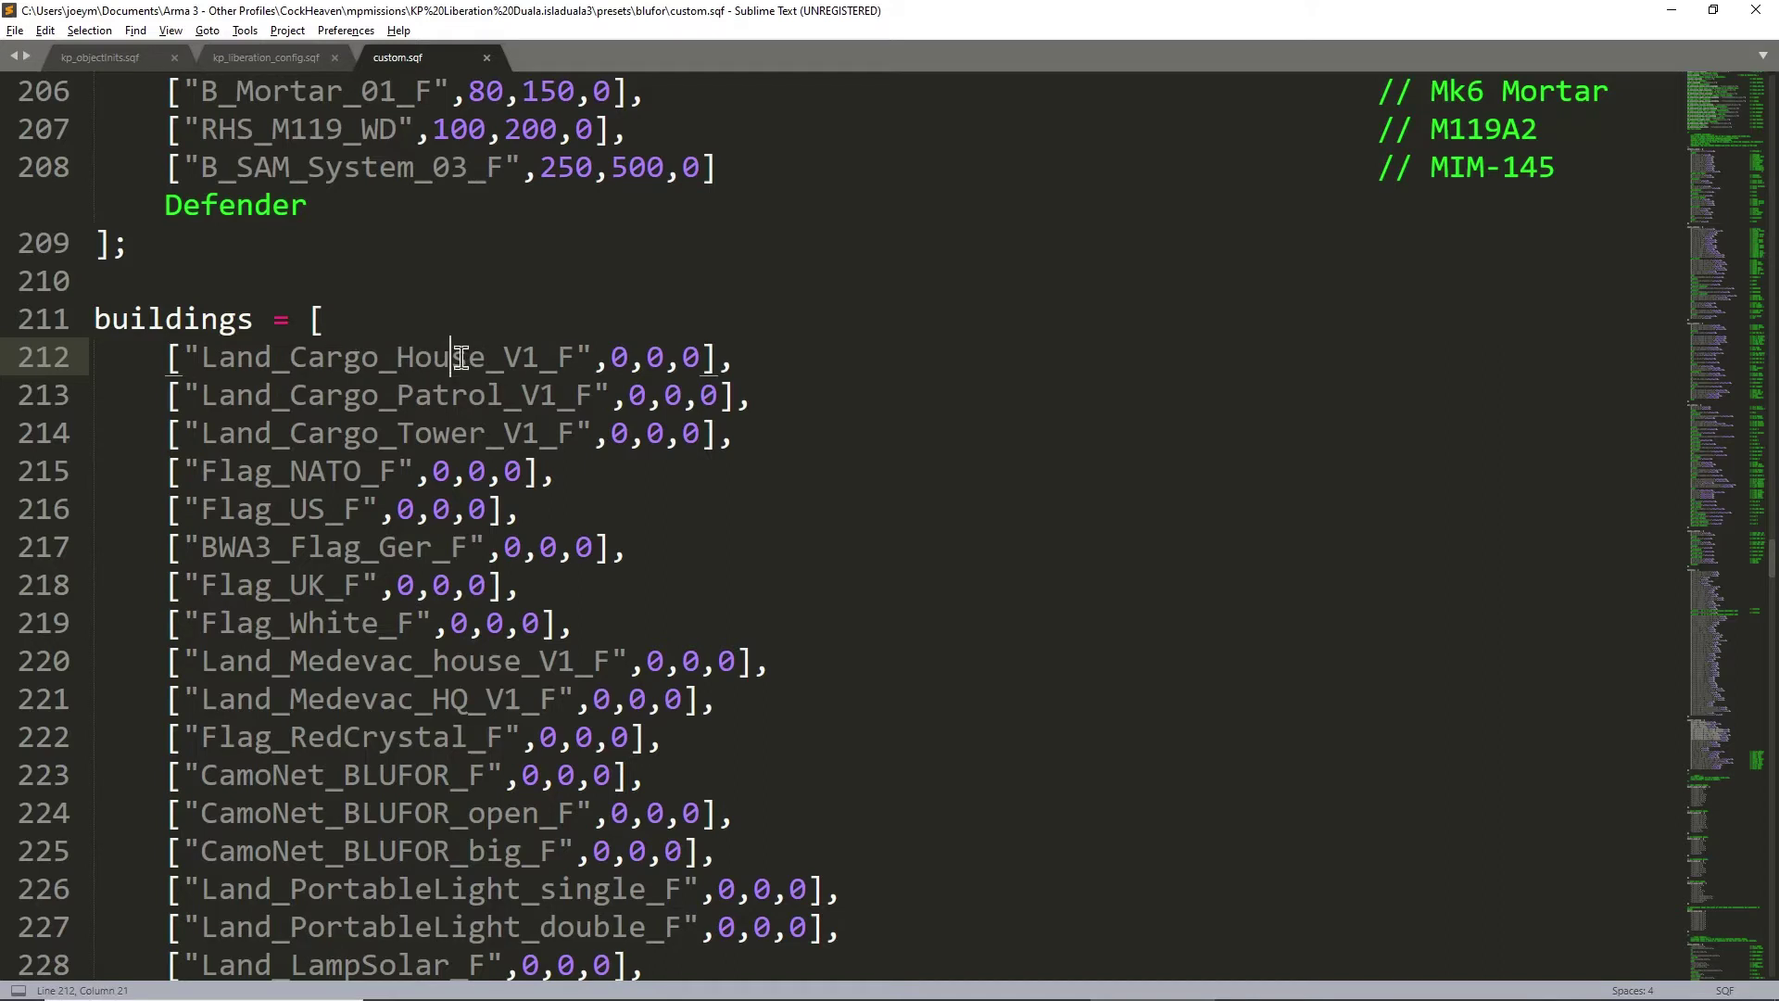
{"action": "left_click", "coordinate": [623, 362]}
{"action": "left_click", "coordinate": [686, 359]}
{"action": "left_click", "coordinate": [485, 358]}
{"action": "left_click", "coordinate": [697, 358]}
{"action": "left_click", "coordinate": [442, 323]}
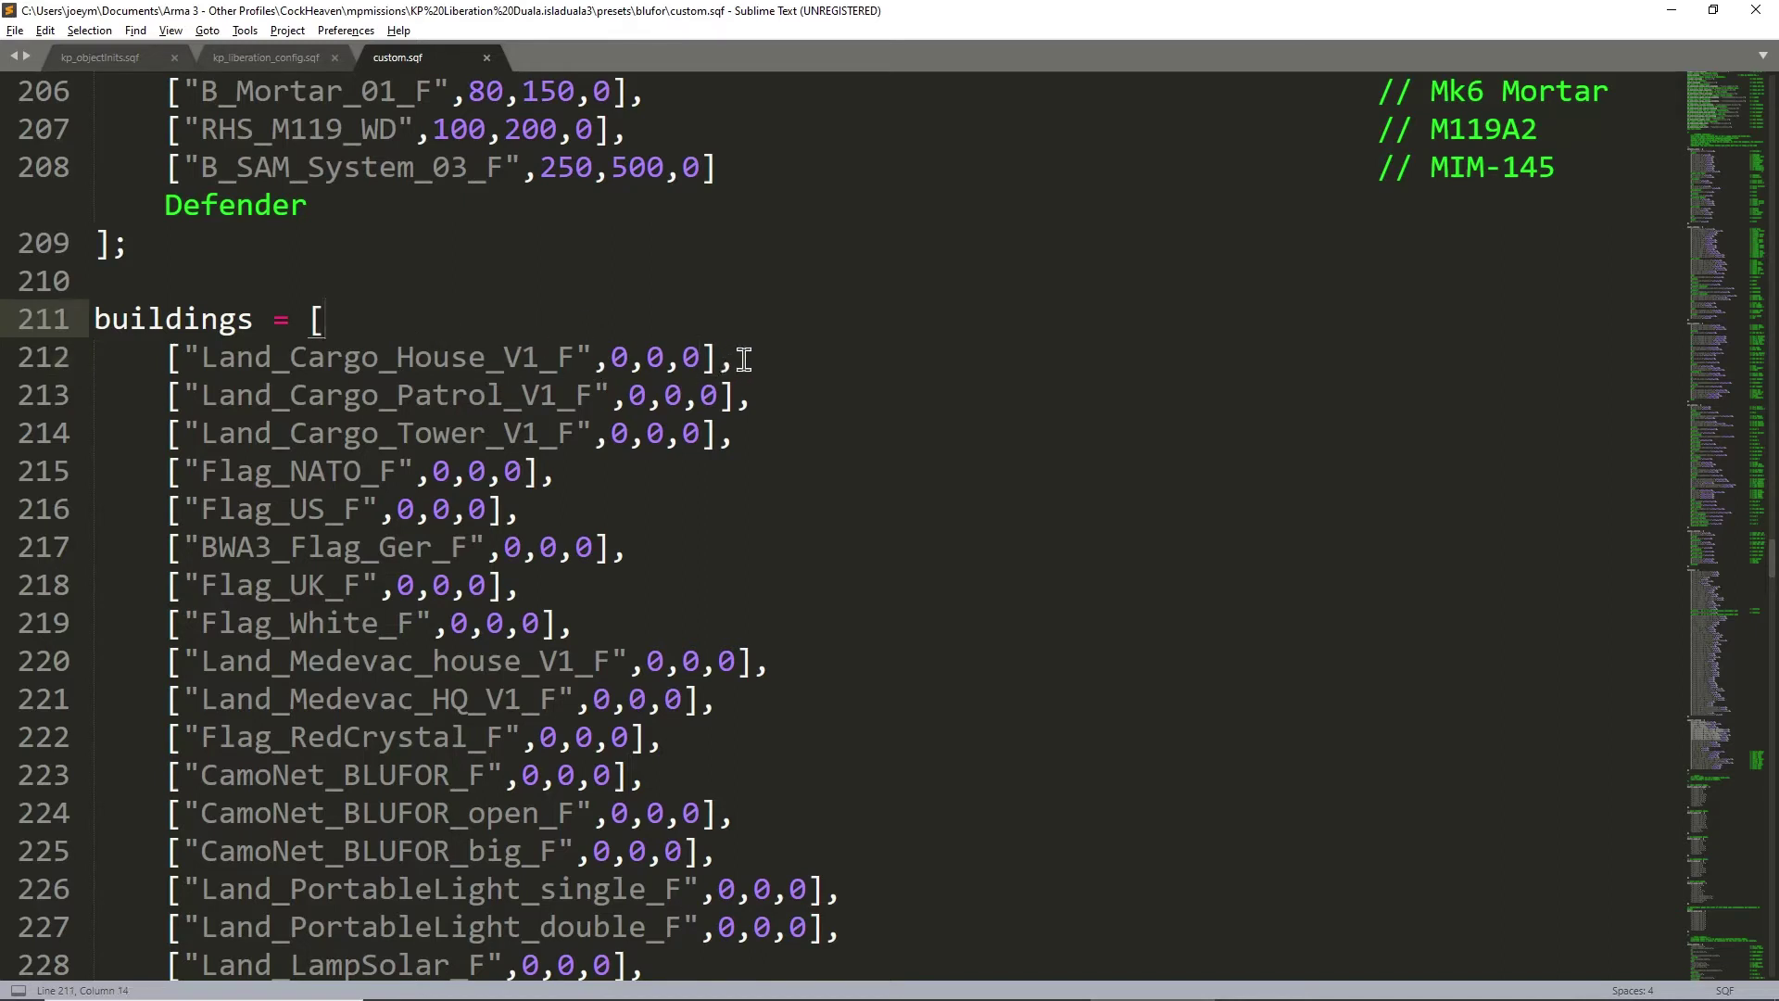
{"action": "left_click_drag", "start_coordinate": [737, 360], "coordinate": [88, 360]}
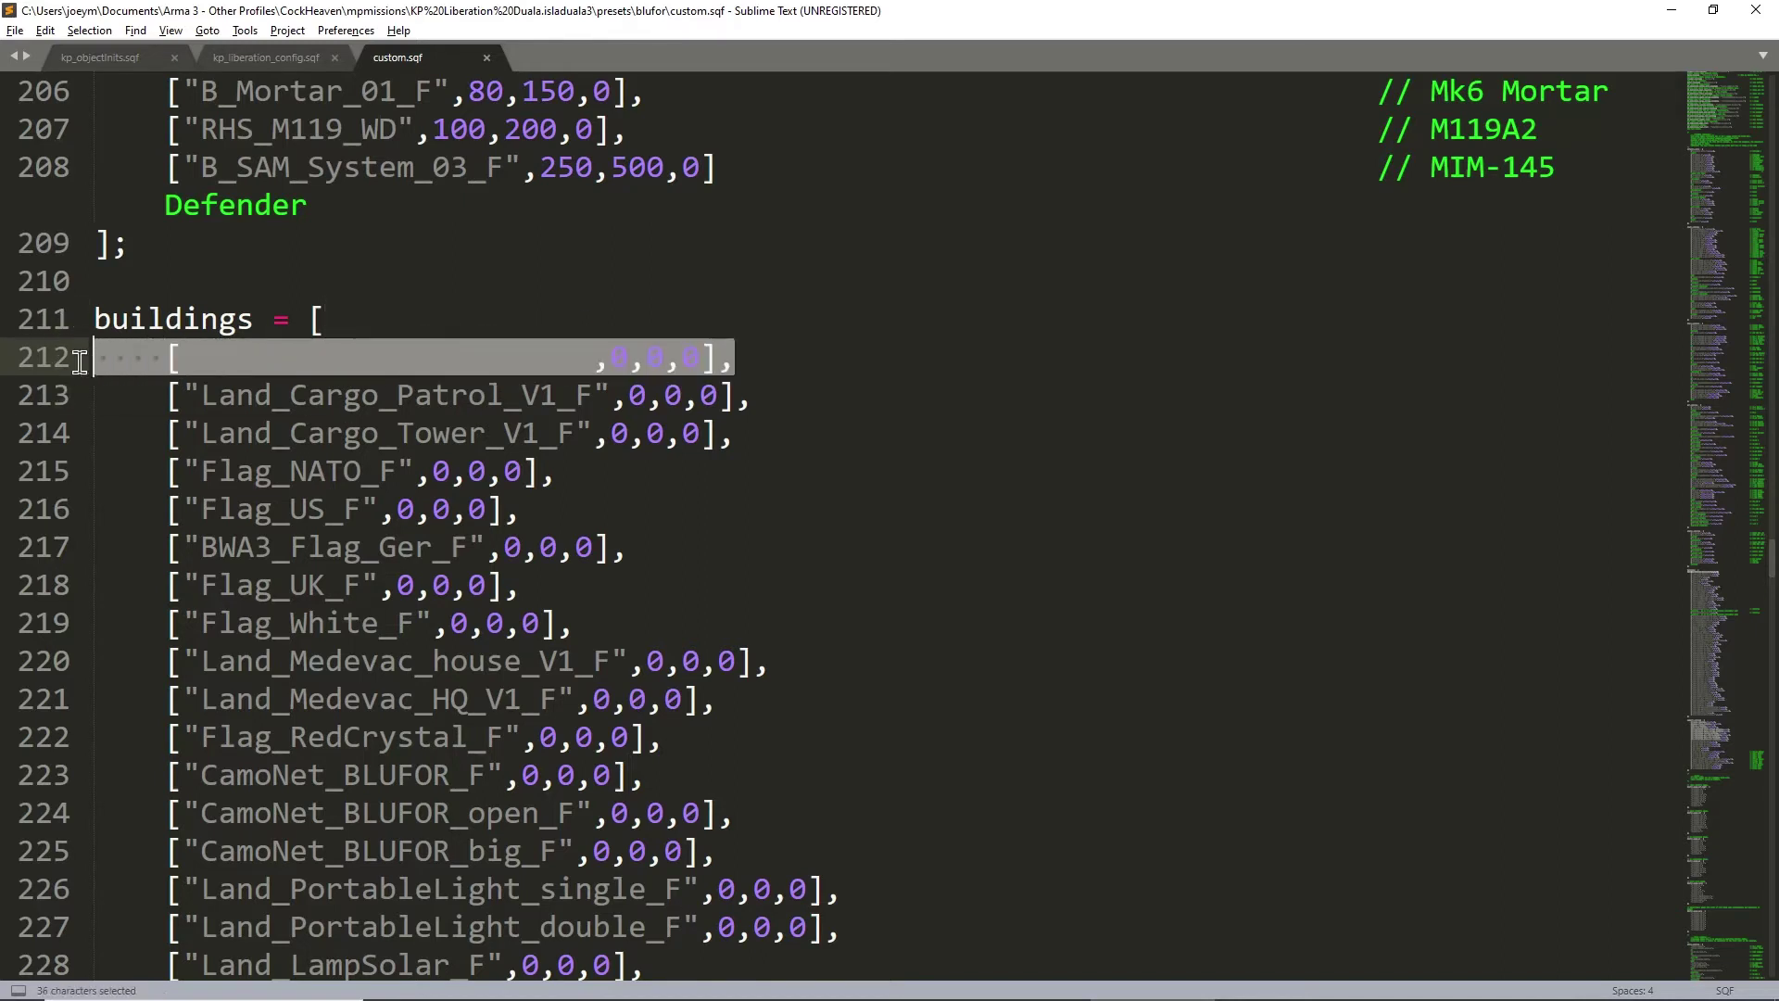
{"action": "left_click", "coordinate": [679, 391]}
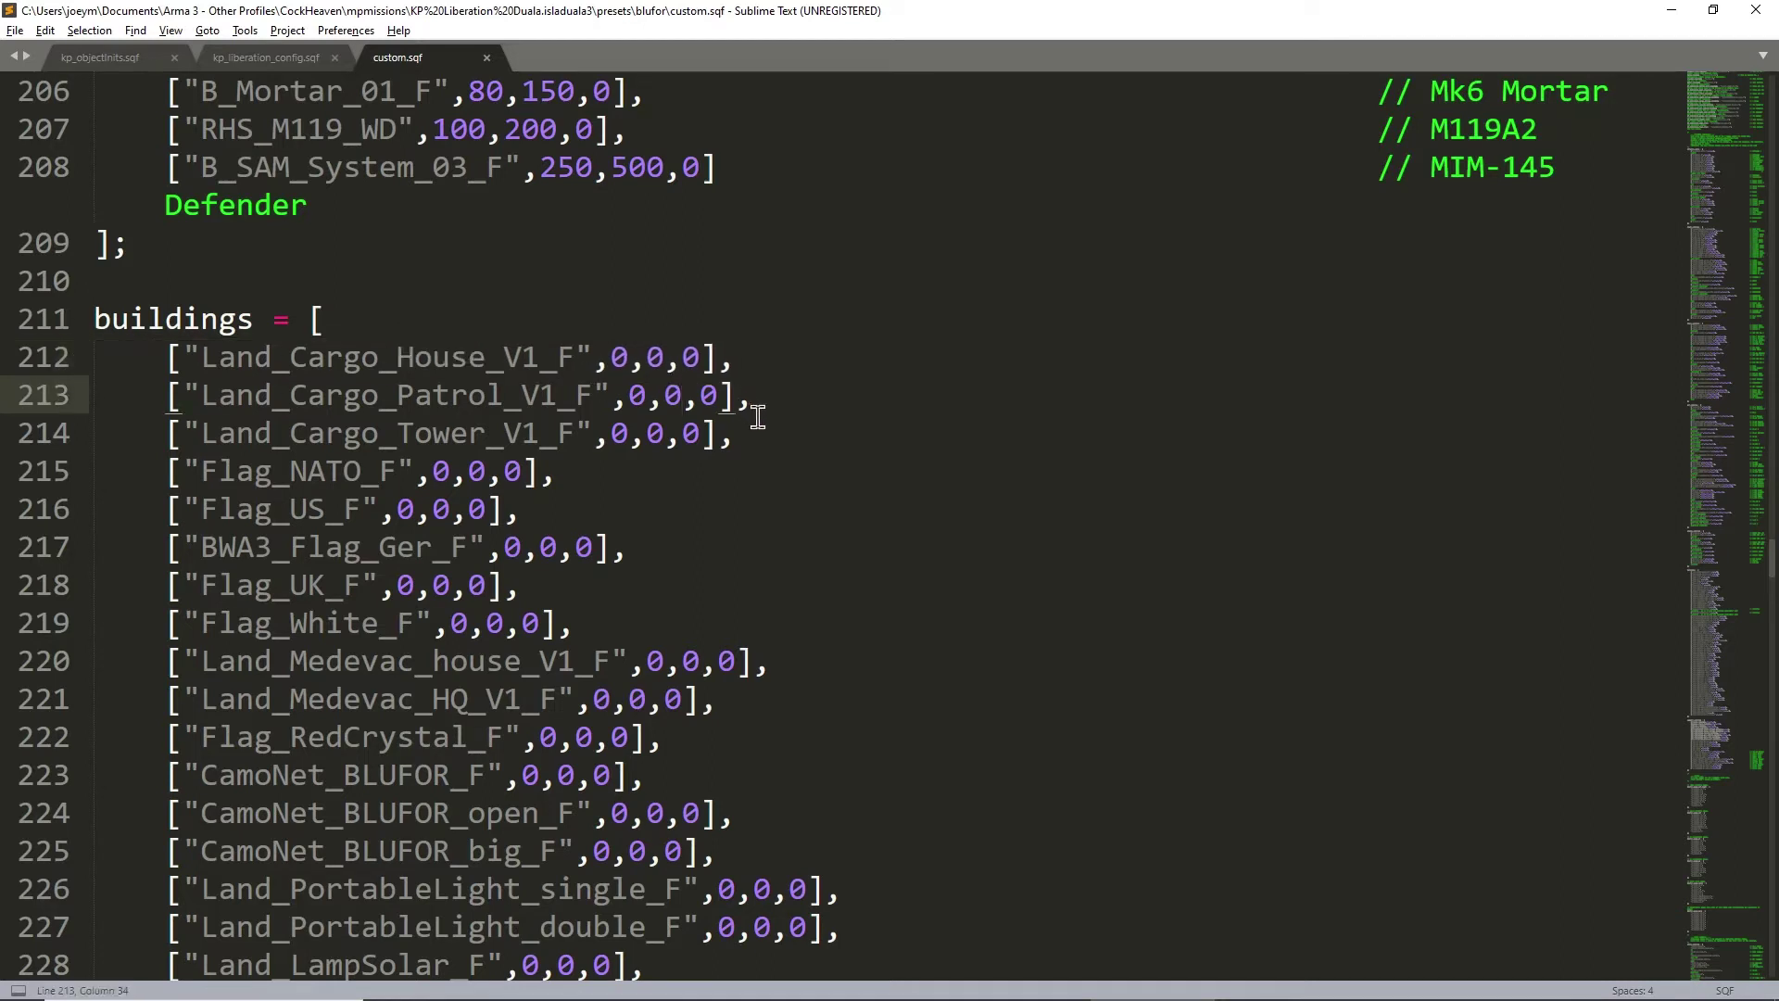
{"action": "left_click", "coordinate": [732, 331]}
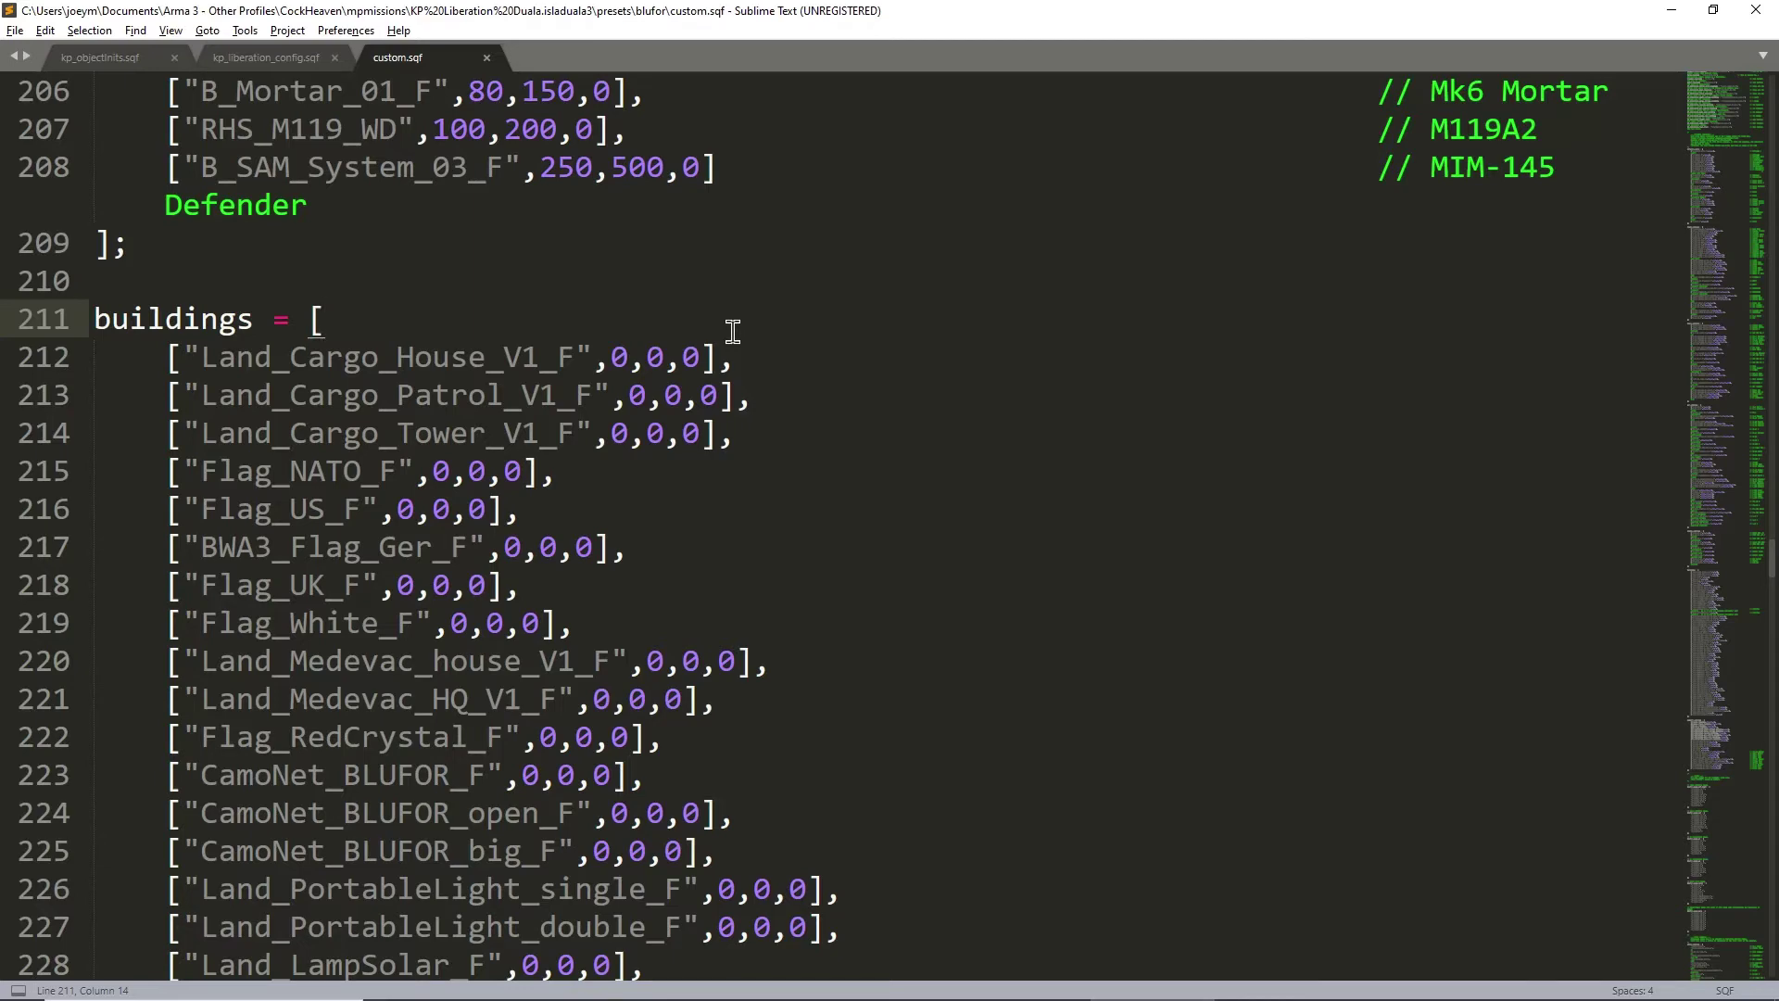
{"action": "left_click", "coordinate": [440, 473]}
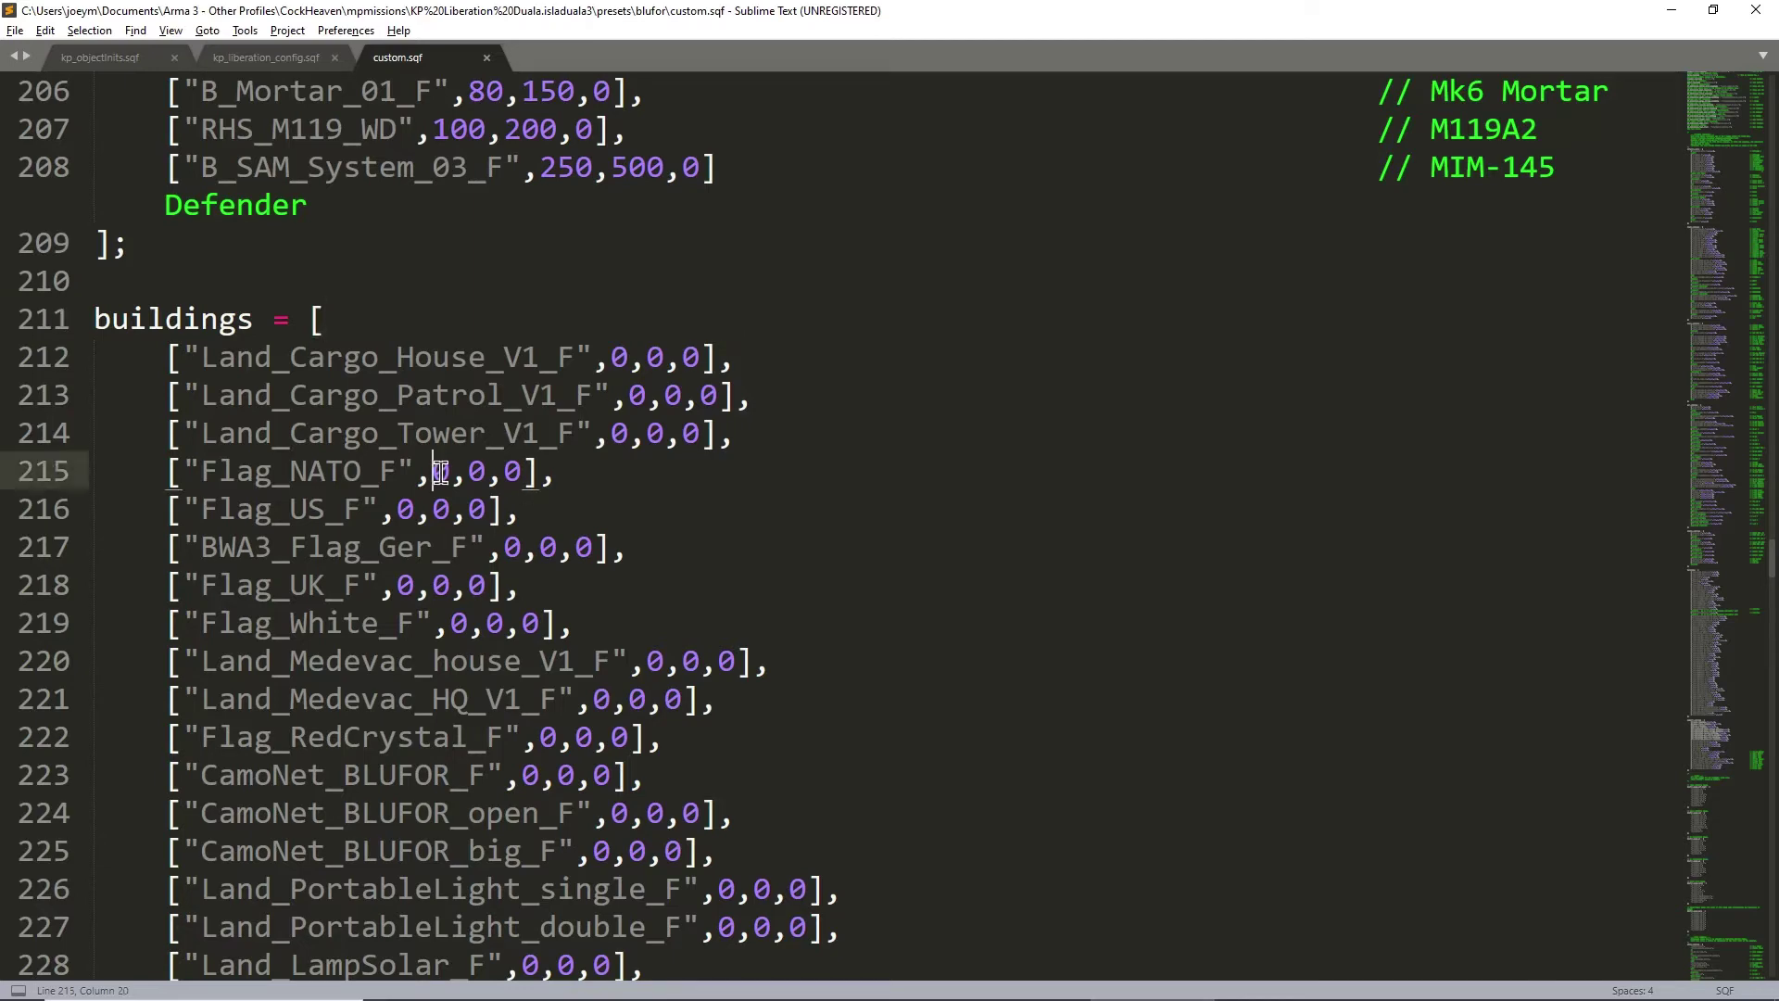
- Insert three blank lines after the Land_Concrete_SmallWall_8m_F entry near the end of the buildings list
{"action": "scroll", "coordinate": [695, 482], "scroll_direction": "down", "scroll_amount": 17}
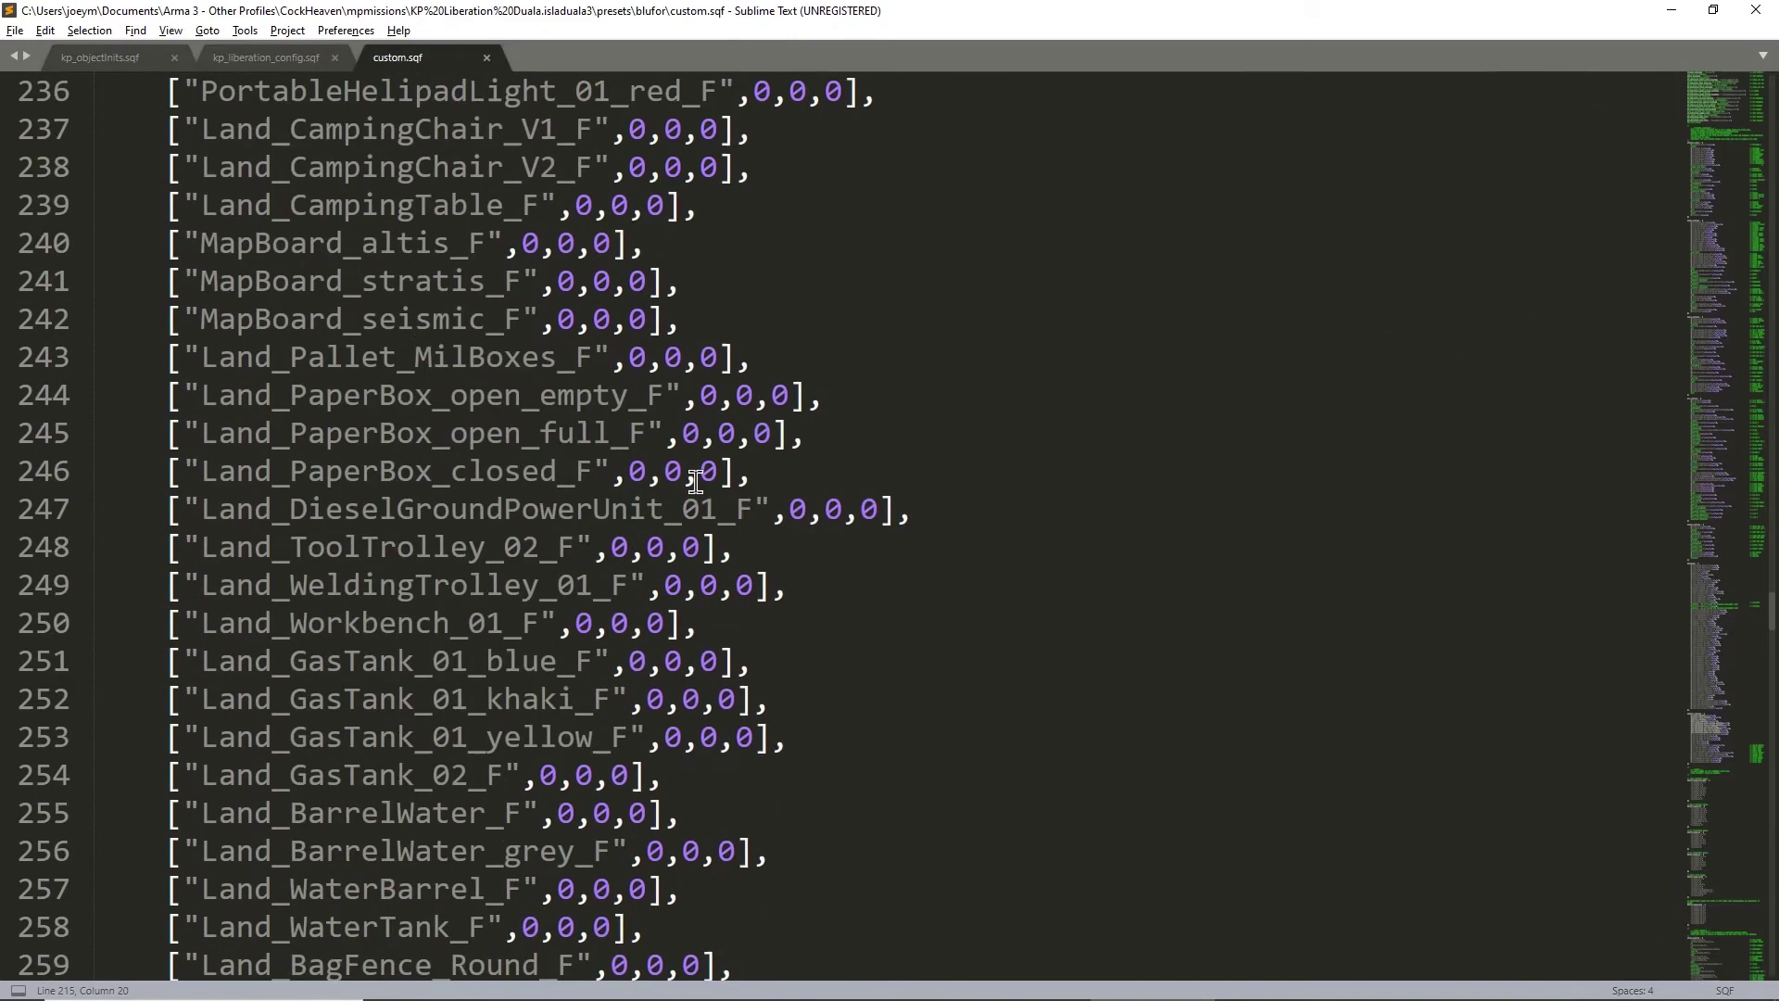
{"action": "scroll", "coordinate": [516, 392], "scroll_direction": "down", "scroll_amount": 9}
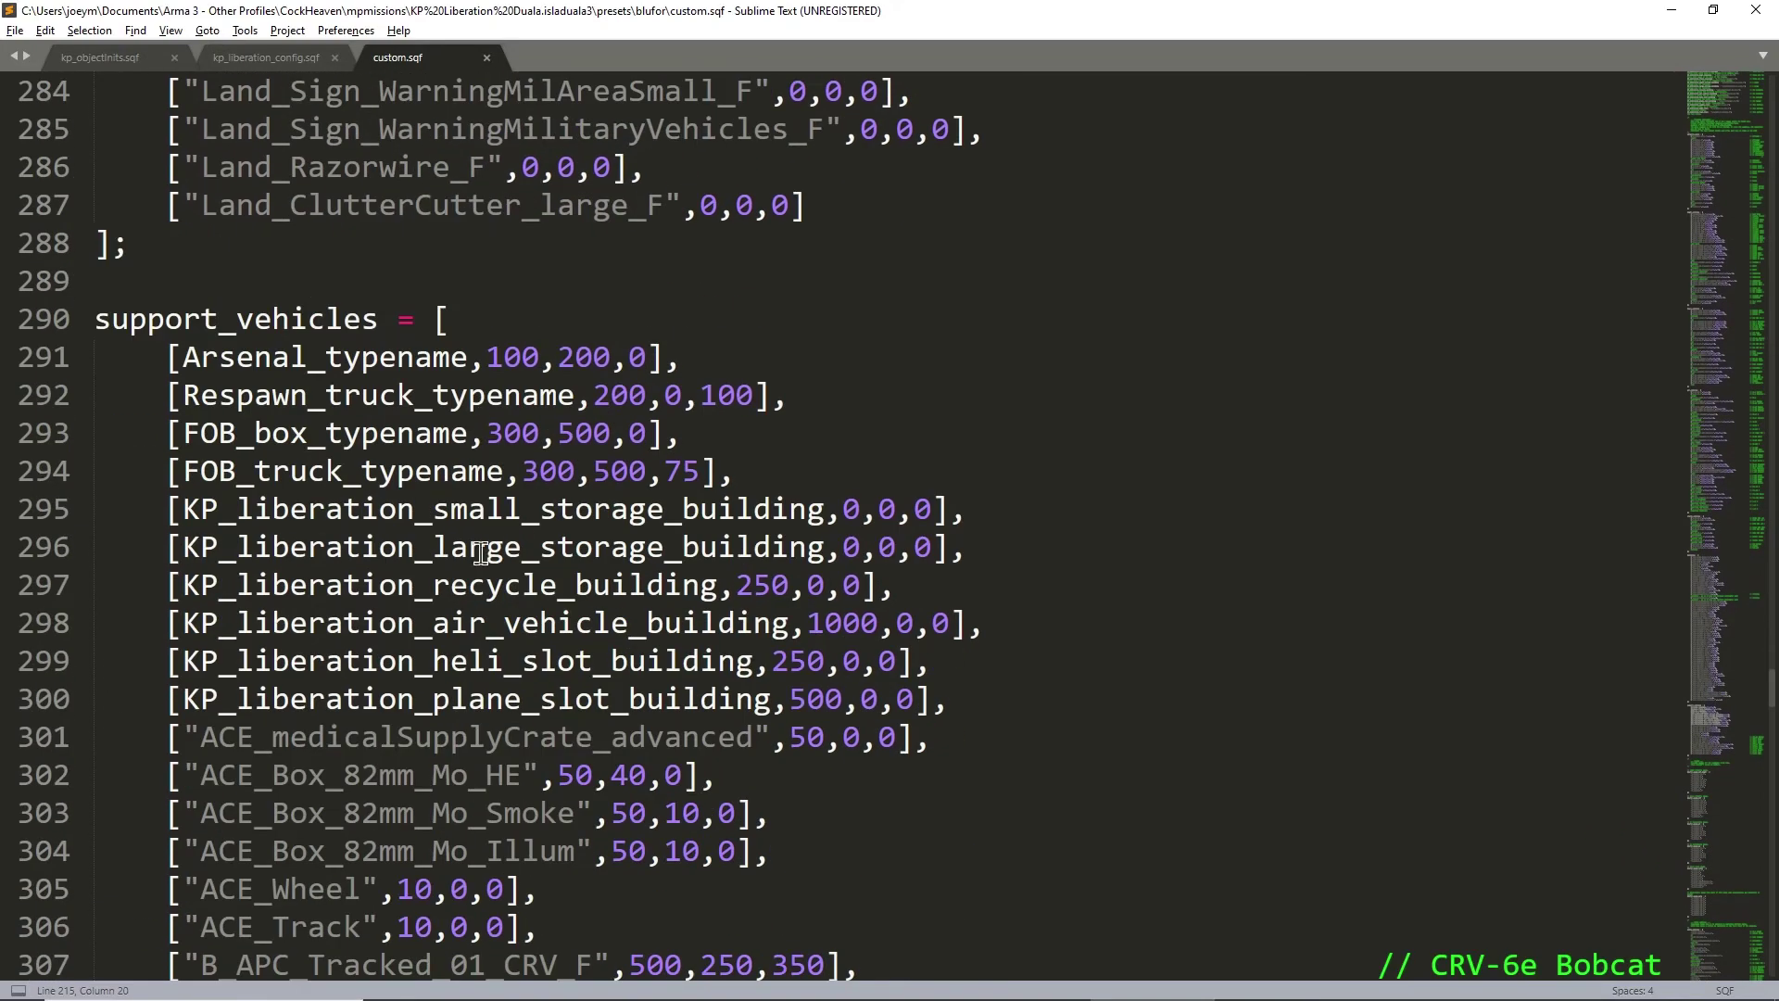
{"action": "scroll", "coordinate": [572, 493], "scroll_direction": "up", "scroll_amount": 5}
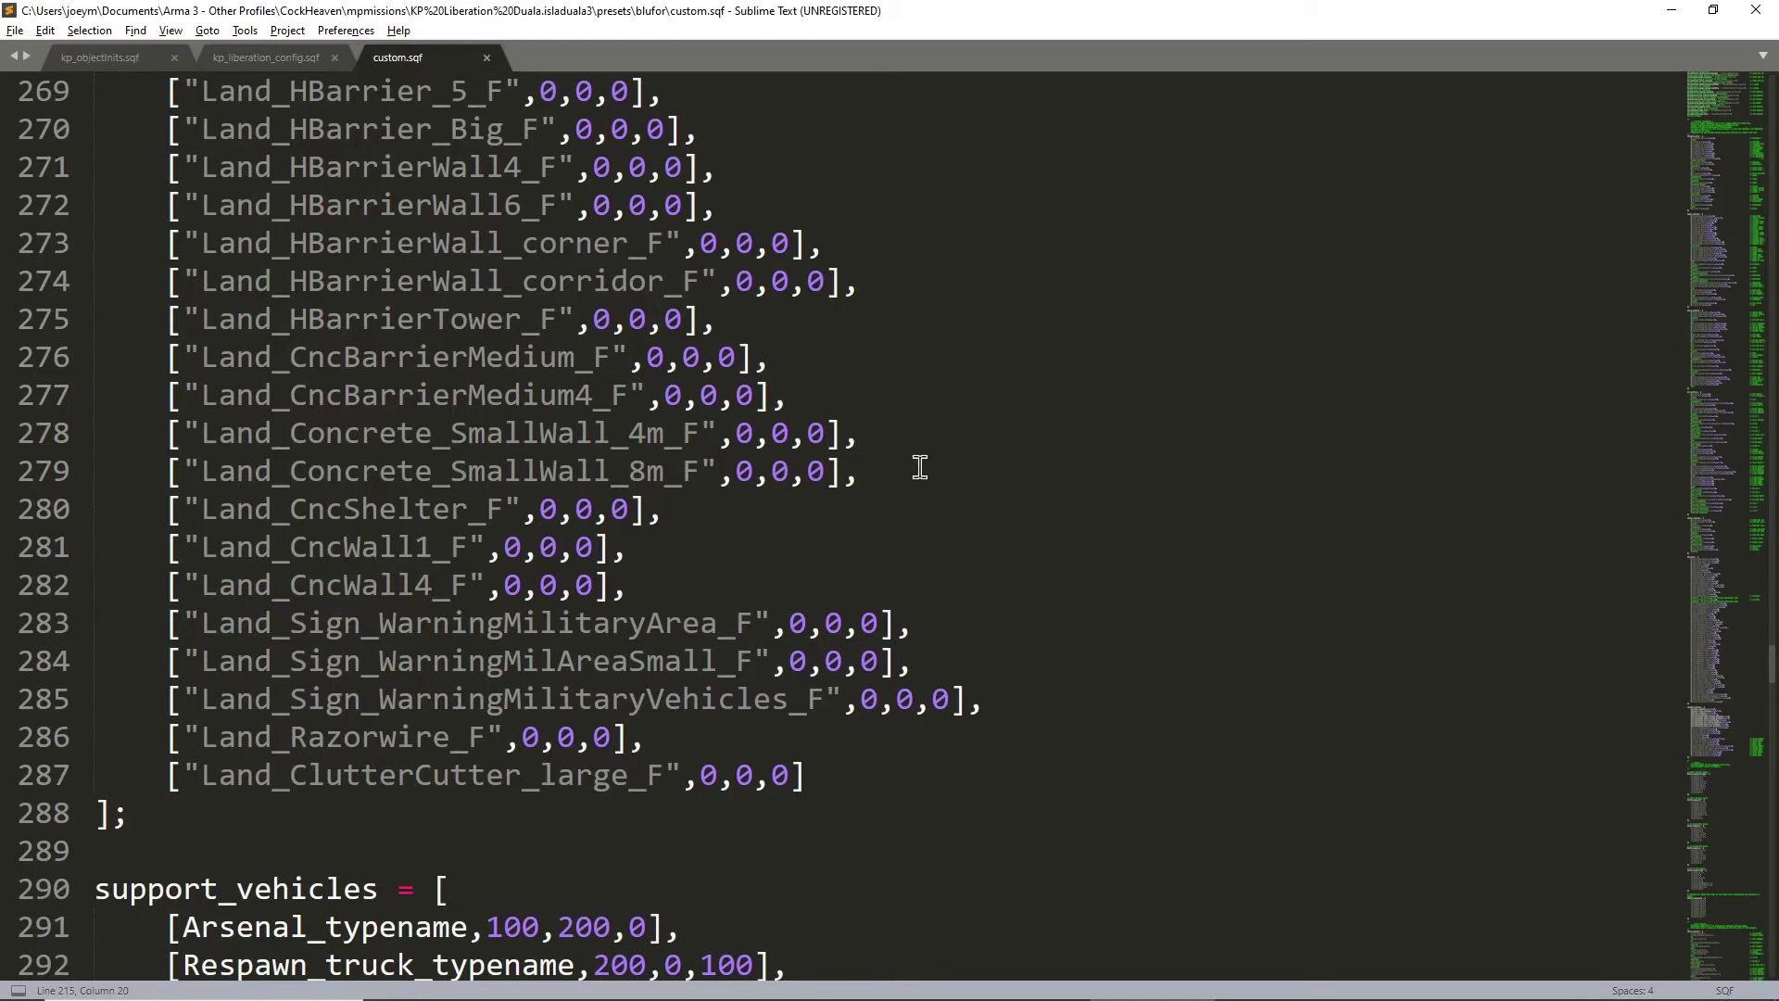
{"action": "left_click", "coordinate": [856, 478]}
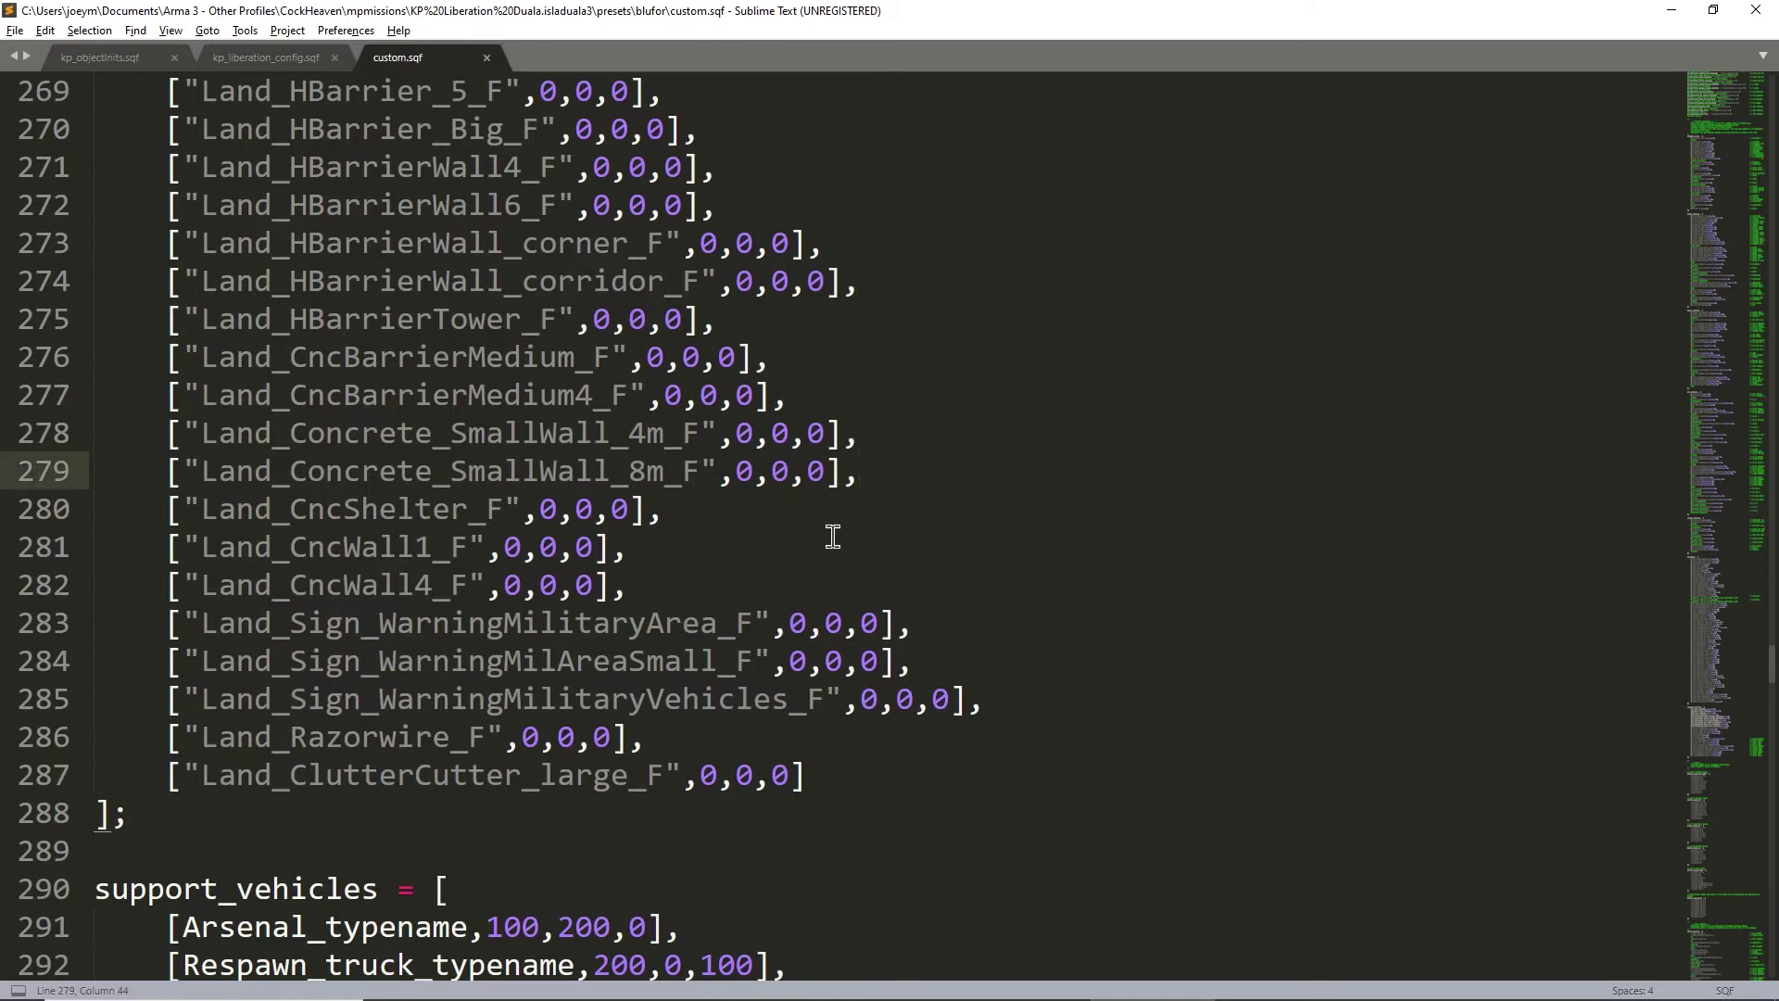
{"action": "key", "text": "Return"}
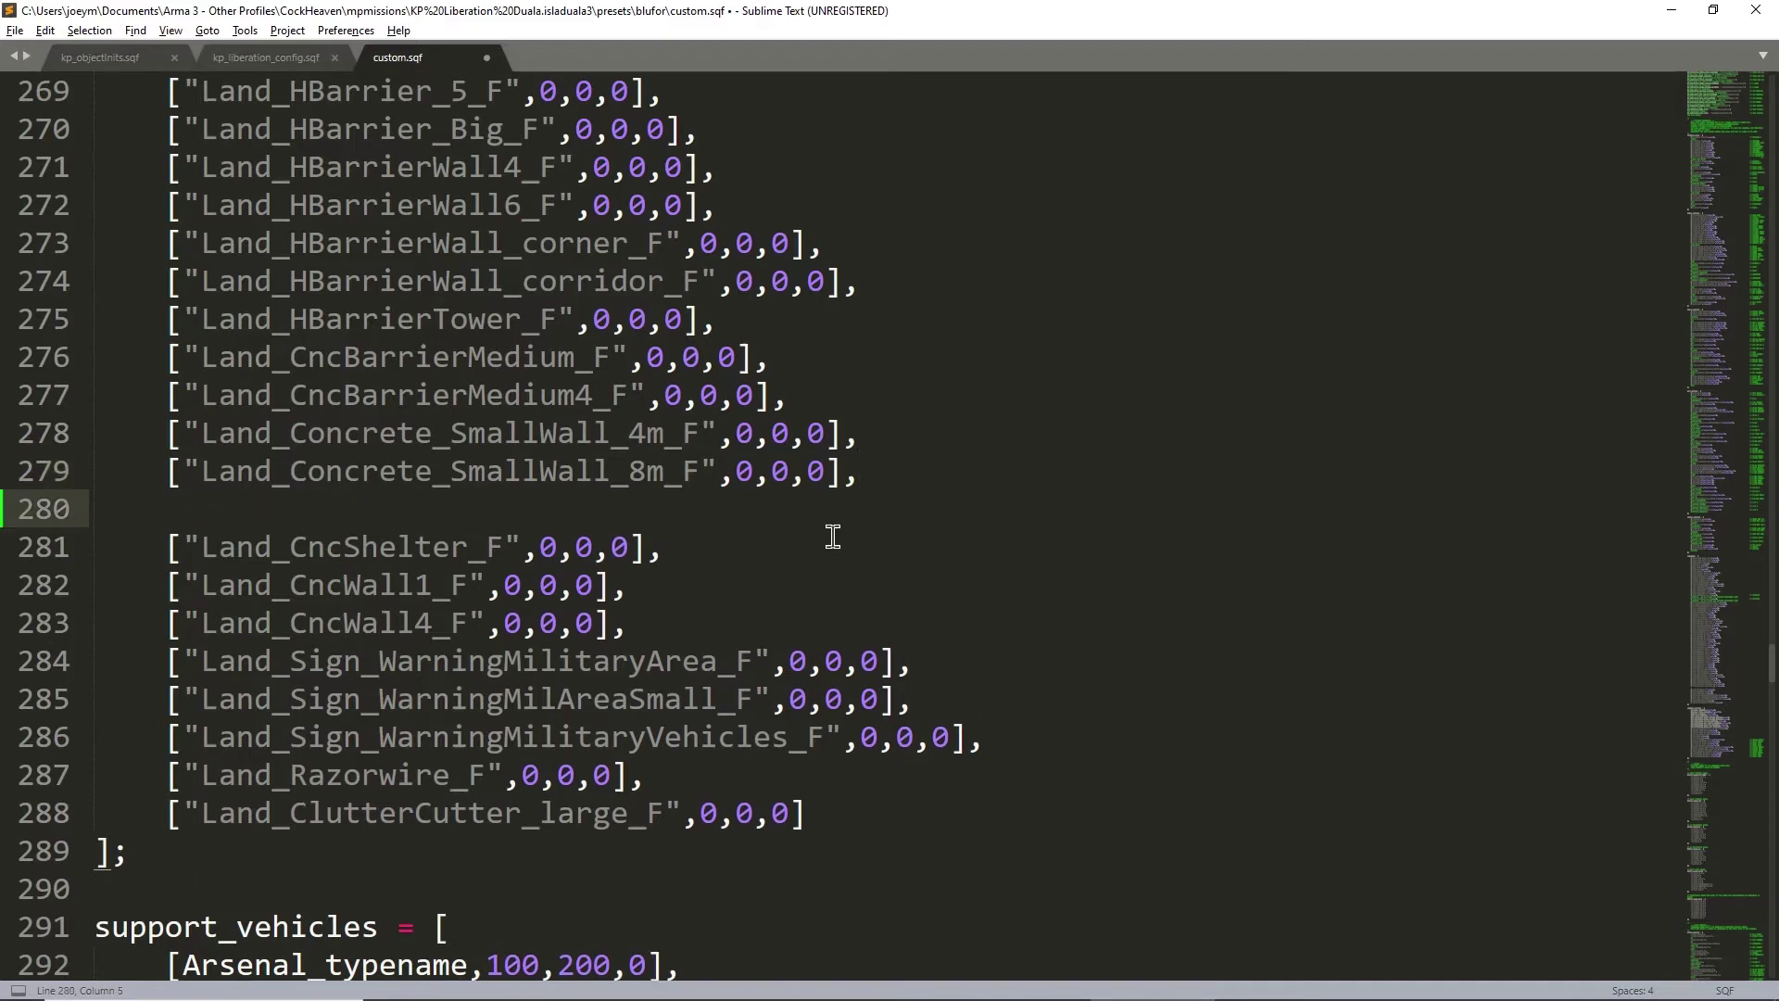
{"action": "key", "text": "Return"}
{"action": "key", "text": "Return"}
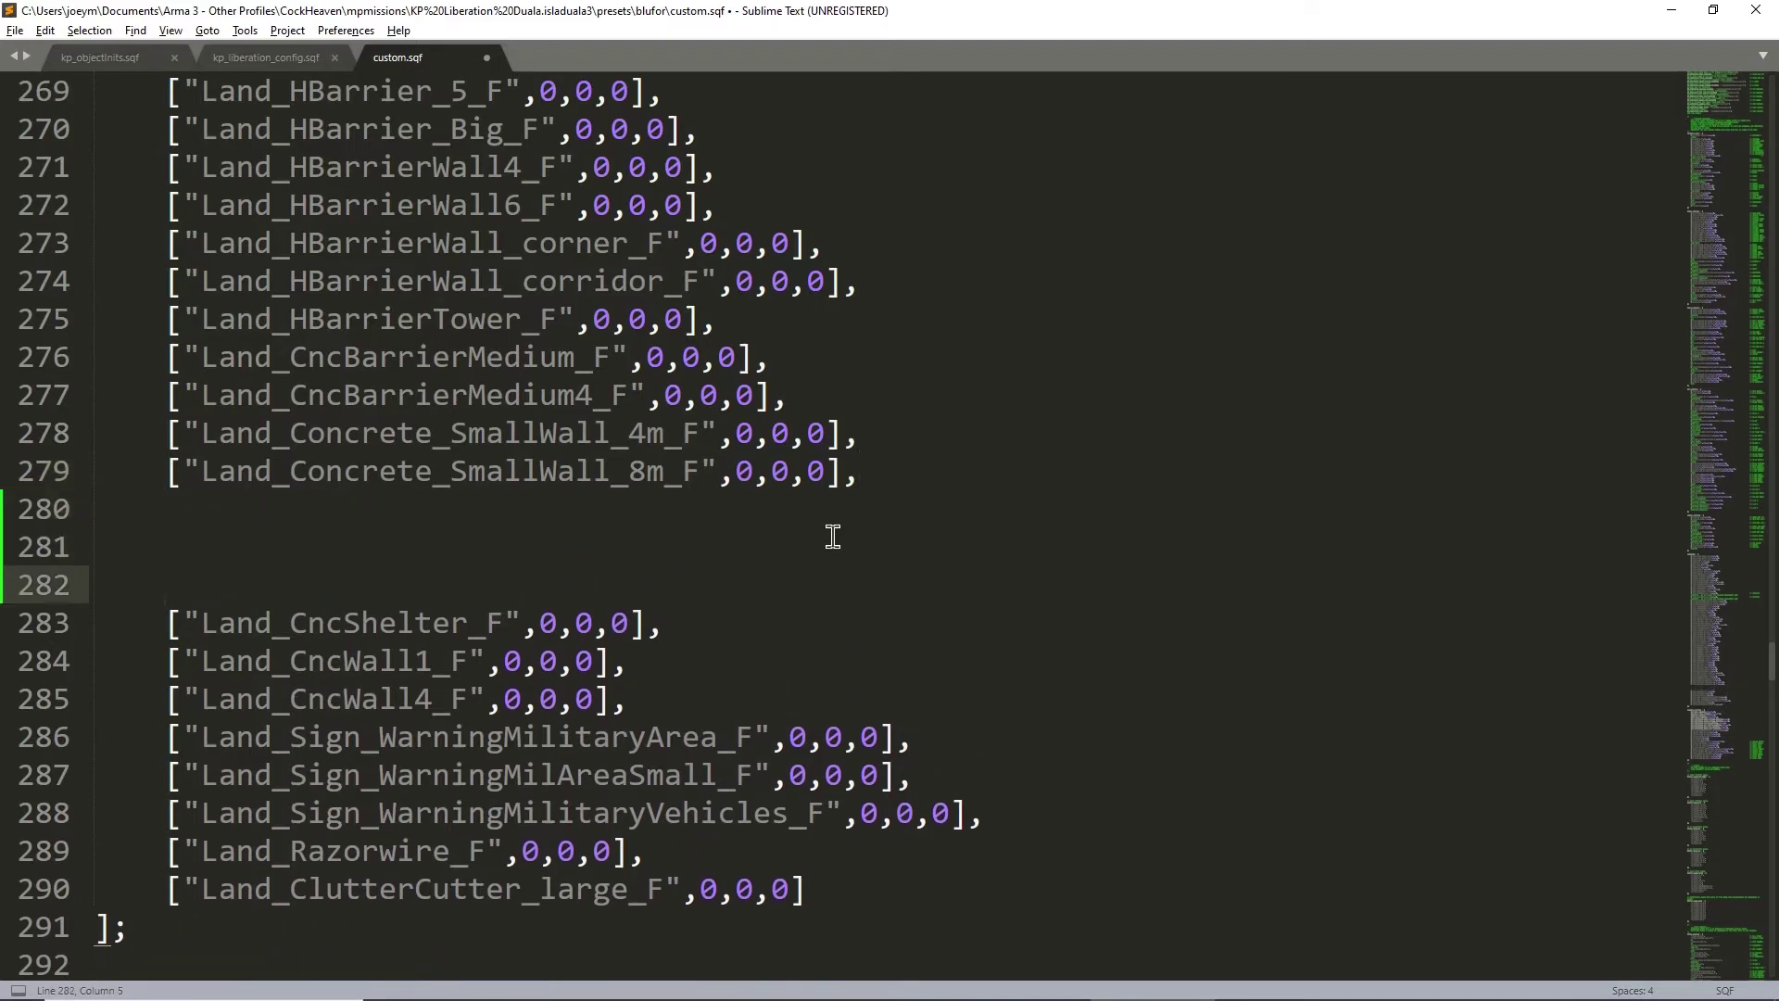
- Copy the Land_Concrete_SmallWall_8m_F line into the blank space below it and check the copy's class name against the list's last entry
{"action": "left_click", "coordinate": [53, 479]}
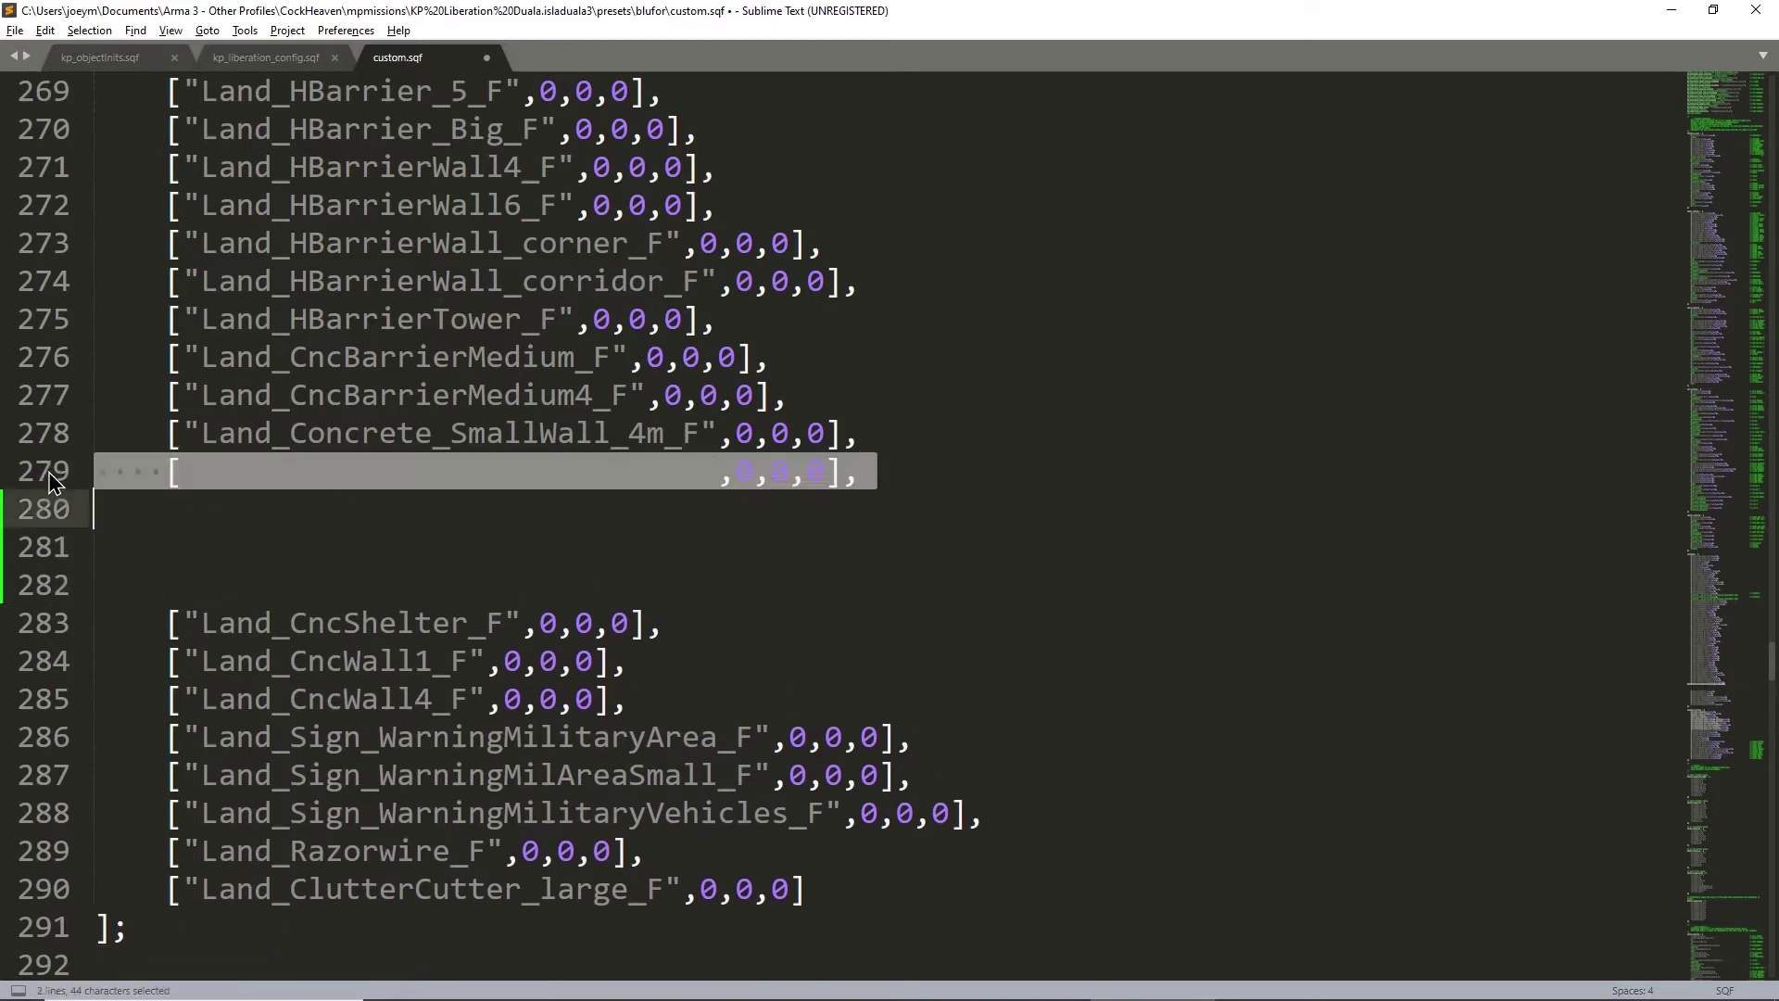
{"action": "key", "text": "ctrl+c"}
{"action": "left_click", "coordinate": [190, 542]}
{"action": "key", "text": "ctrl+v"}
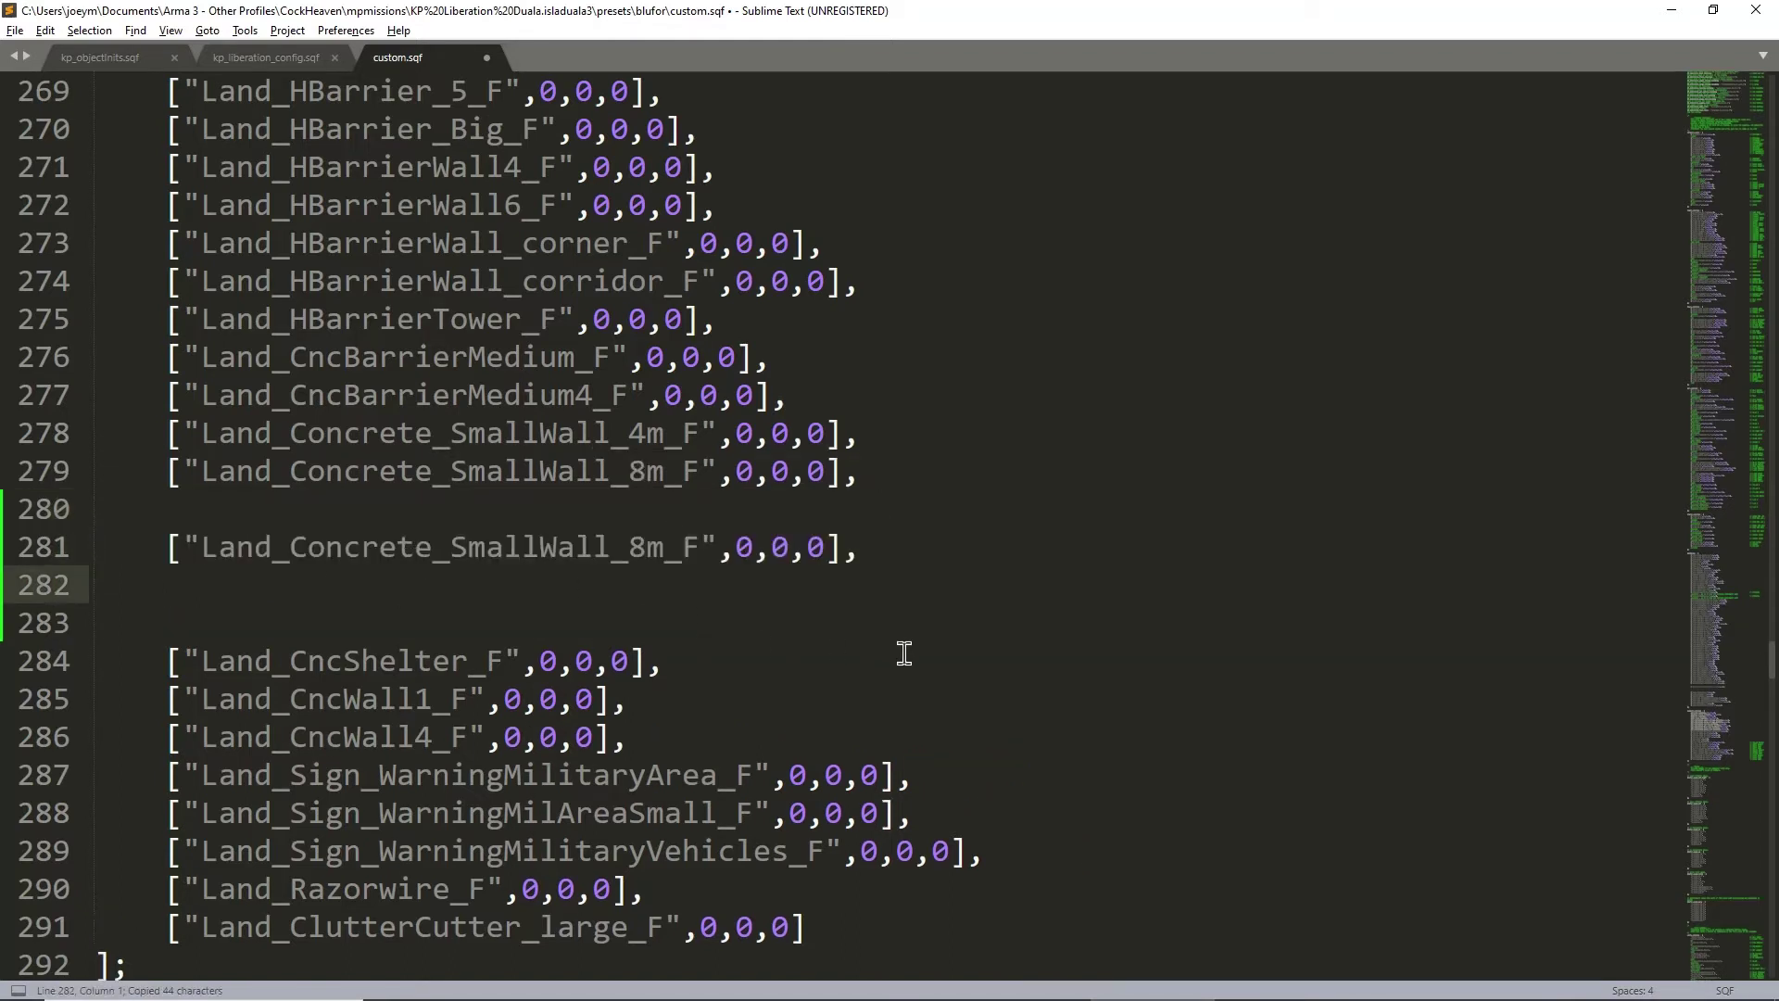
{"action": "double_click", "coordinate": [307, 554]}
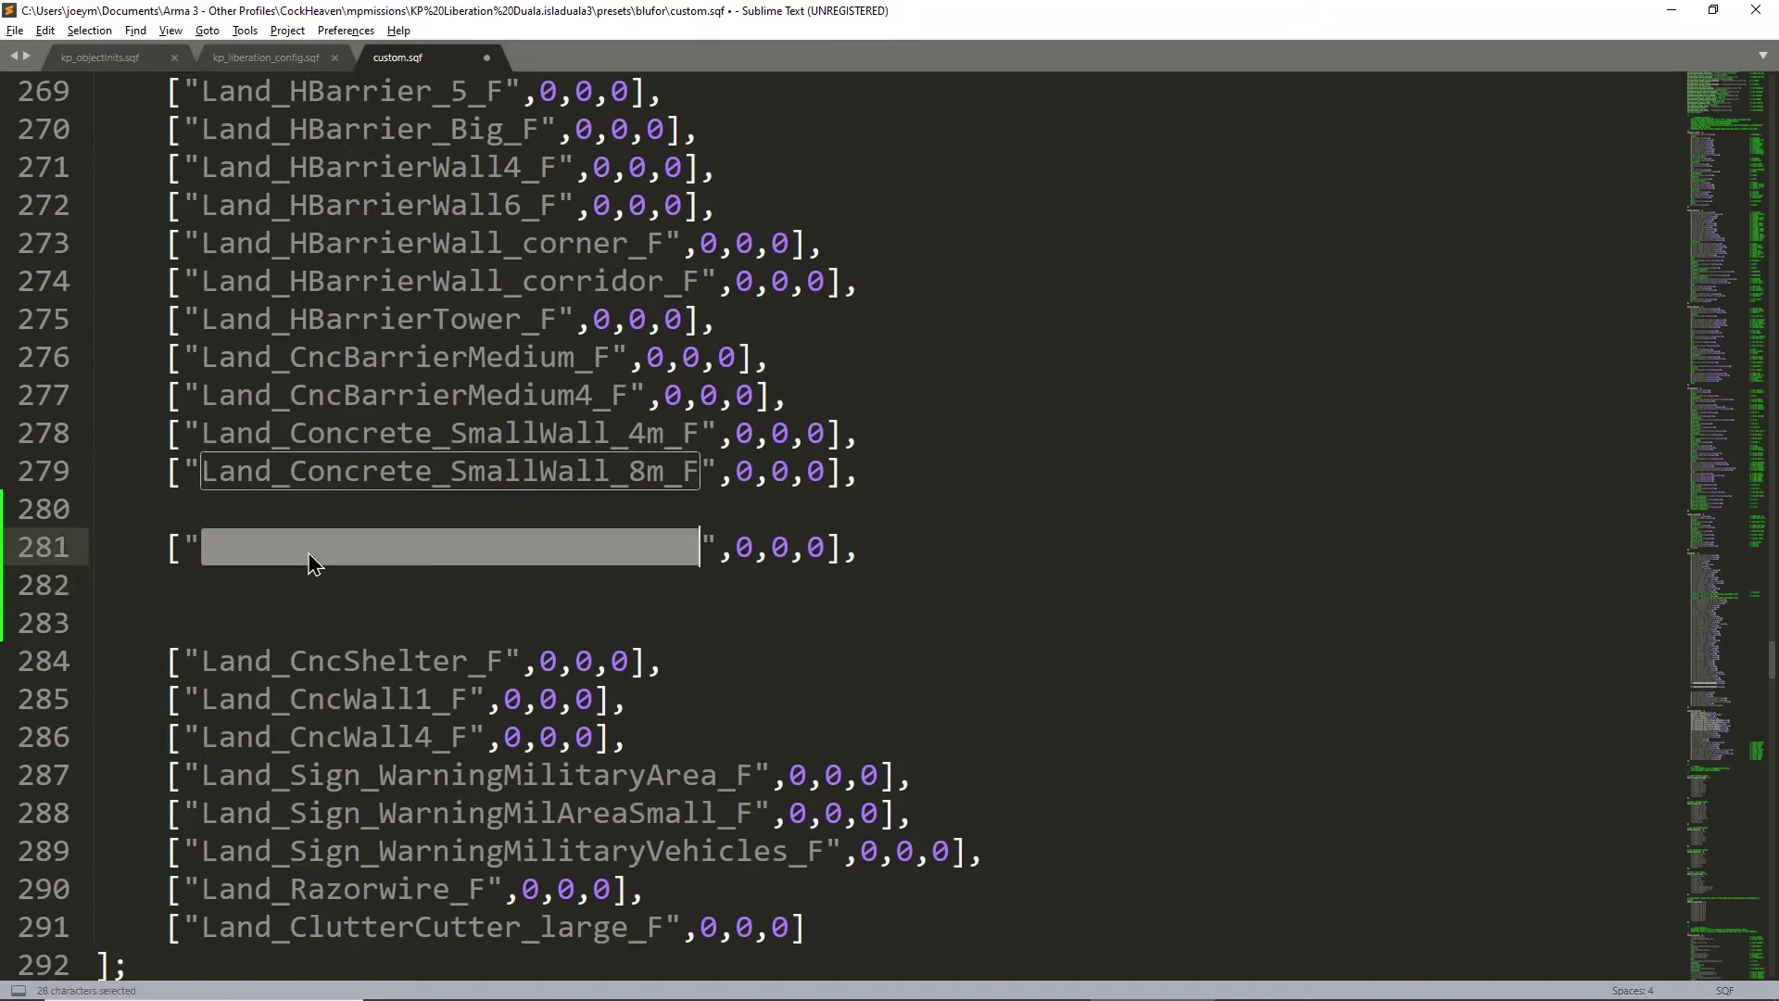
{"action": "left_click", "coordinate": [883, 560]}
{"action": "scroll", "coordinate": [744, 641], "scroll_direction": "down", "scroll_amount": 1}
{"action": "left_click", "coordinate": [859, 825]}
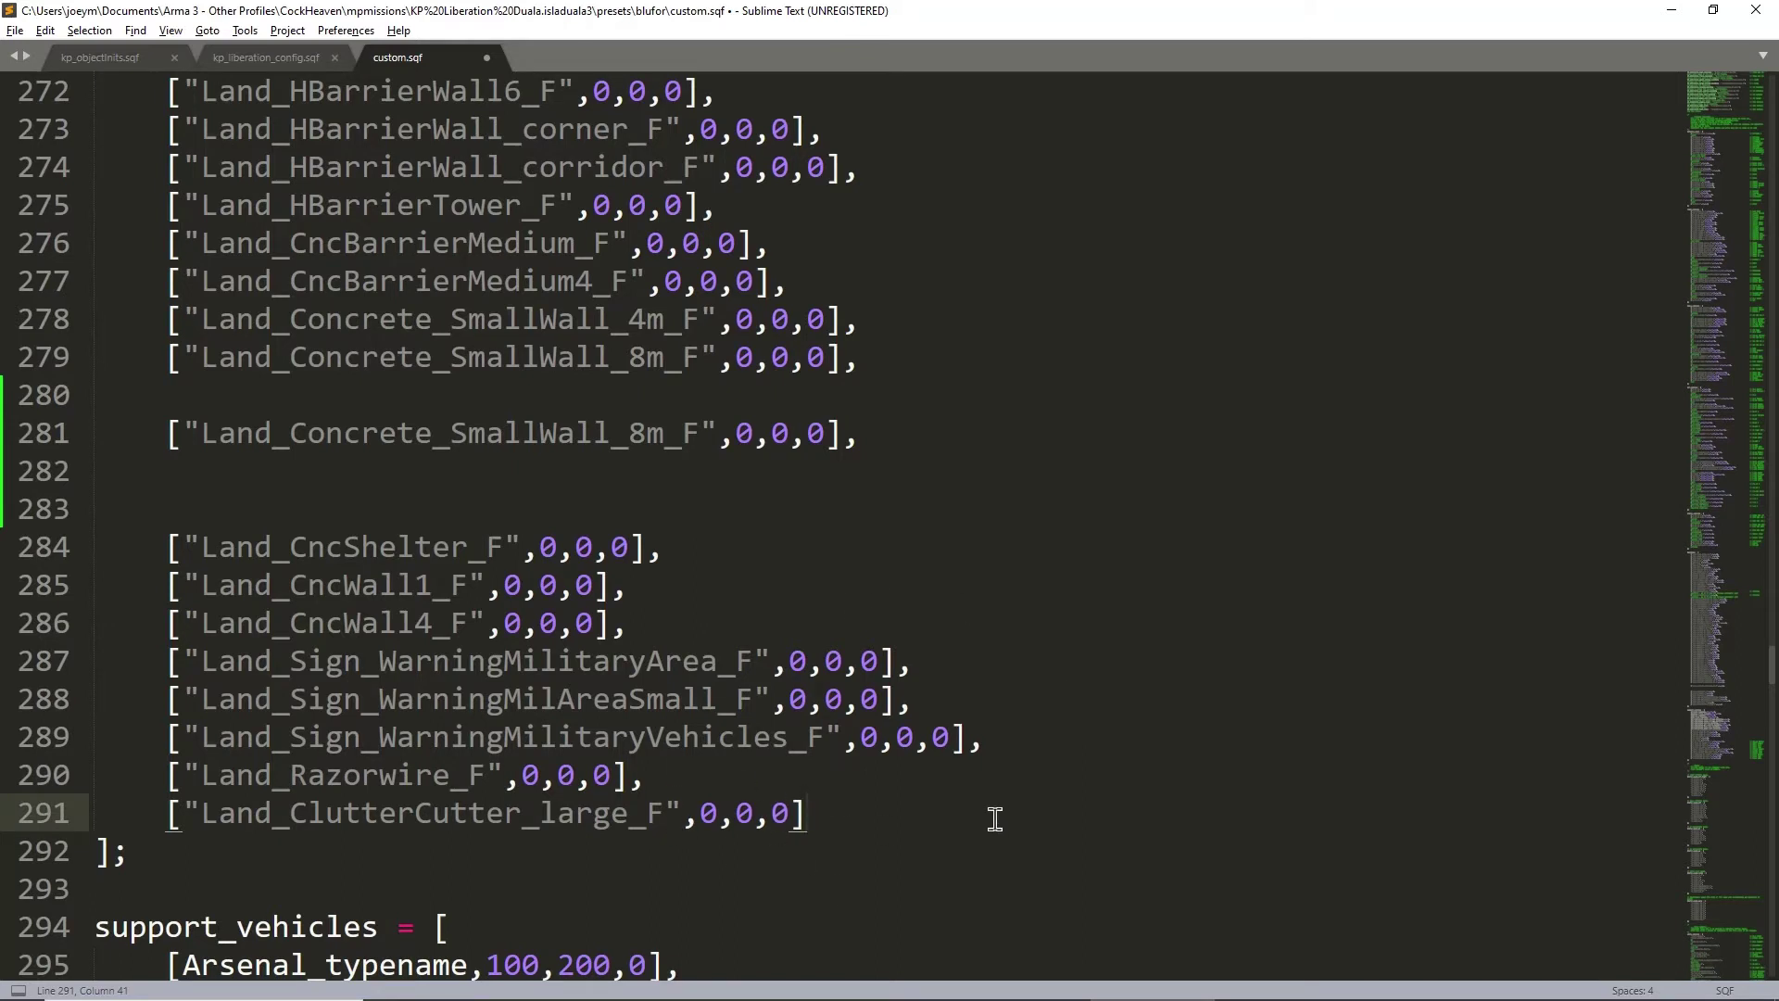
- Remove the duplicated Land_Concrete_SmallWall_8m_F entry together with the extra blank lines, and save the file
{"action": "left_click", "coordinate": [501, 510]}
{"action": "key", "text": "BackSpace"}
{"action": "key", "text": "BackSpace"}
{"action": "key", "text": "BackSpace"}
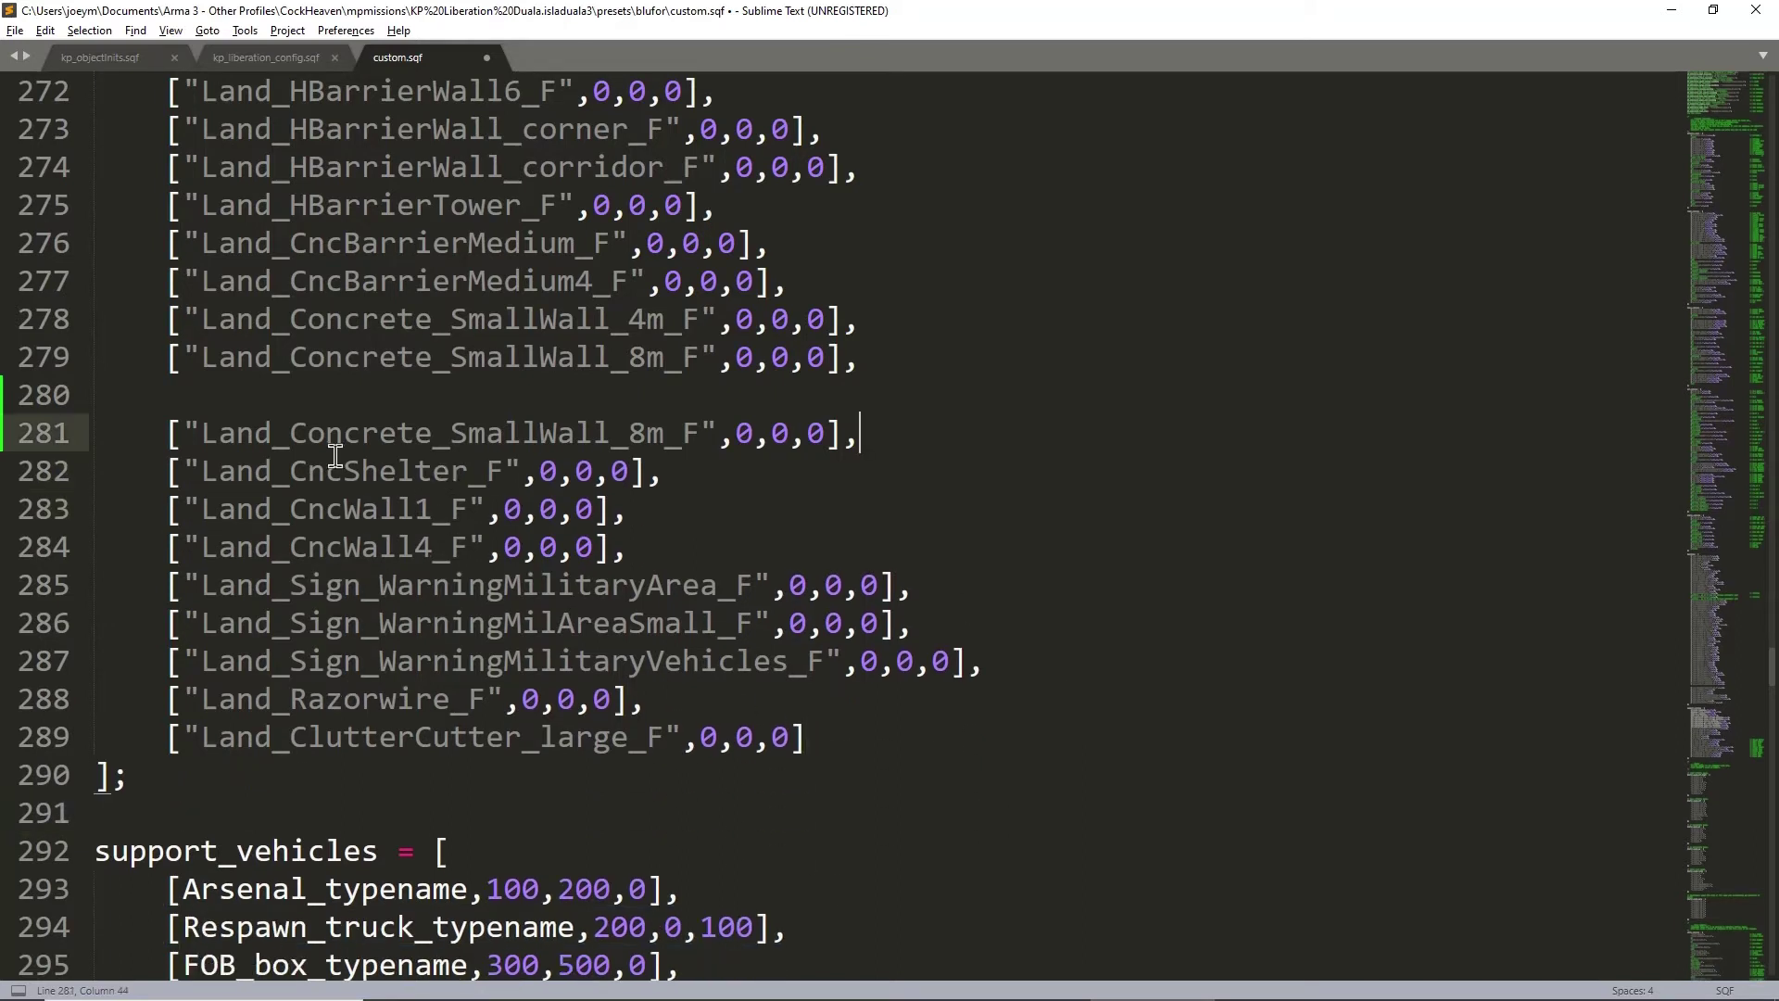
{"action": "left_click", "coordinate": [239, 405]}
{"action": "key", "text": "Delete"}
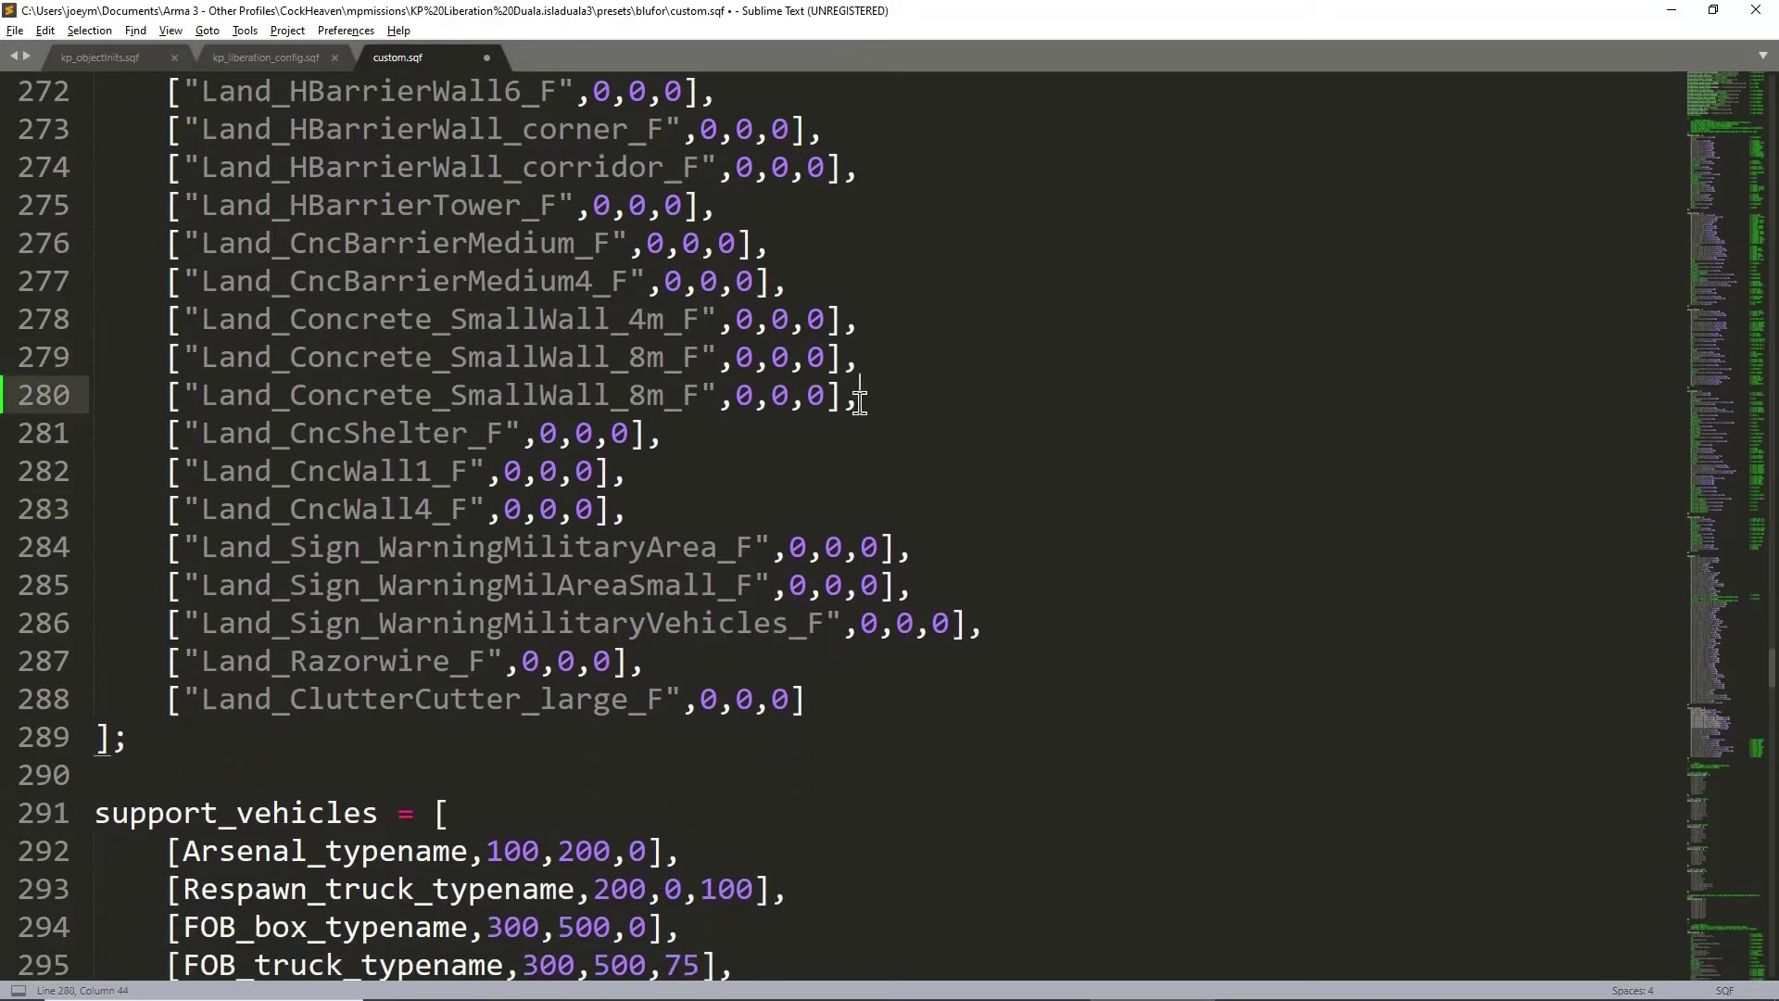
{"action": "left_click_drag", "start_coordinate": [869, 396], "coordinate": [4, 398]}
{"action": "key", "text": "BackSpace"}
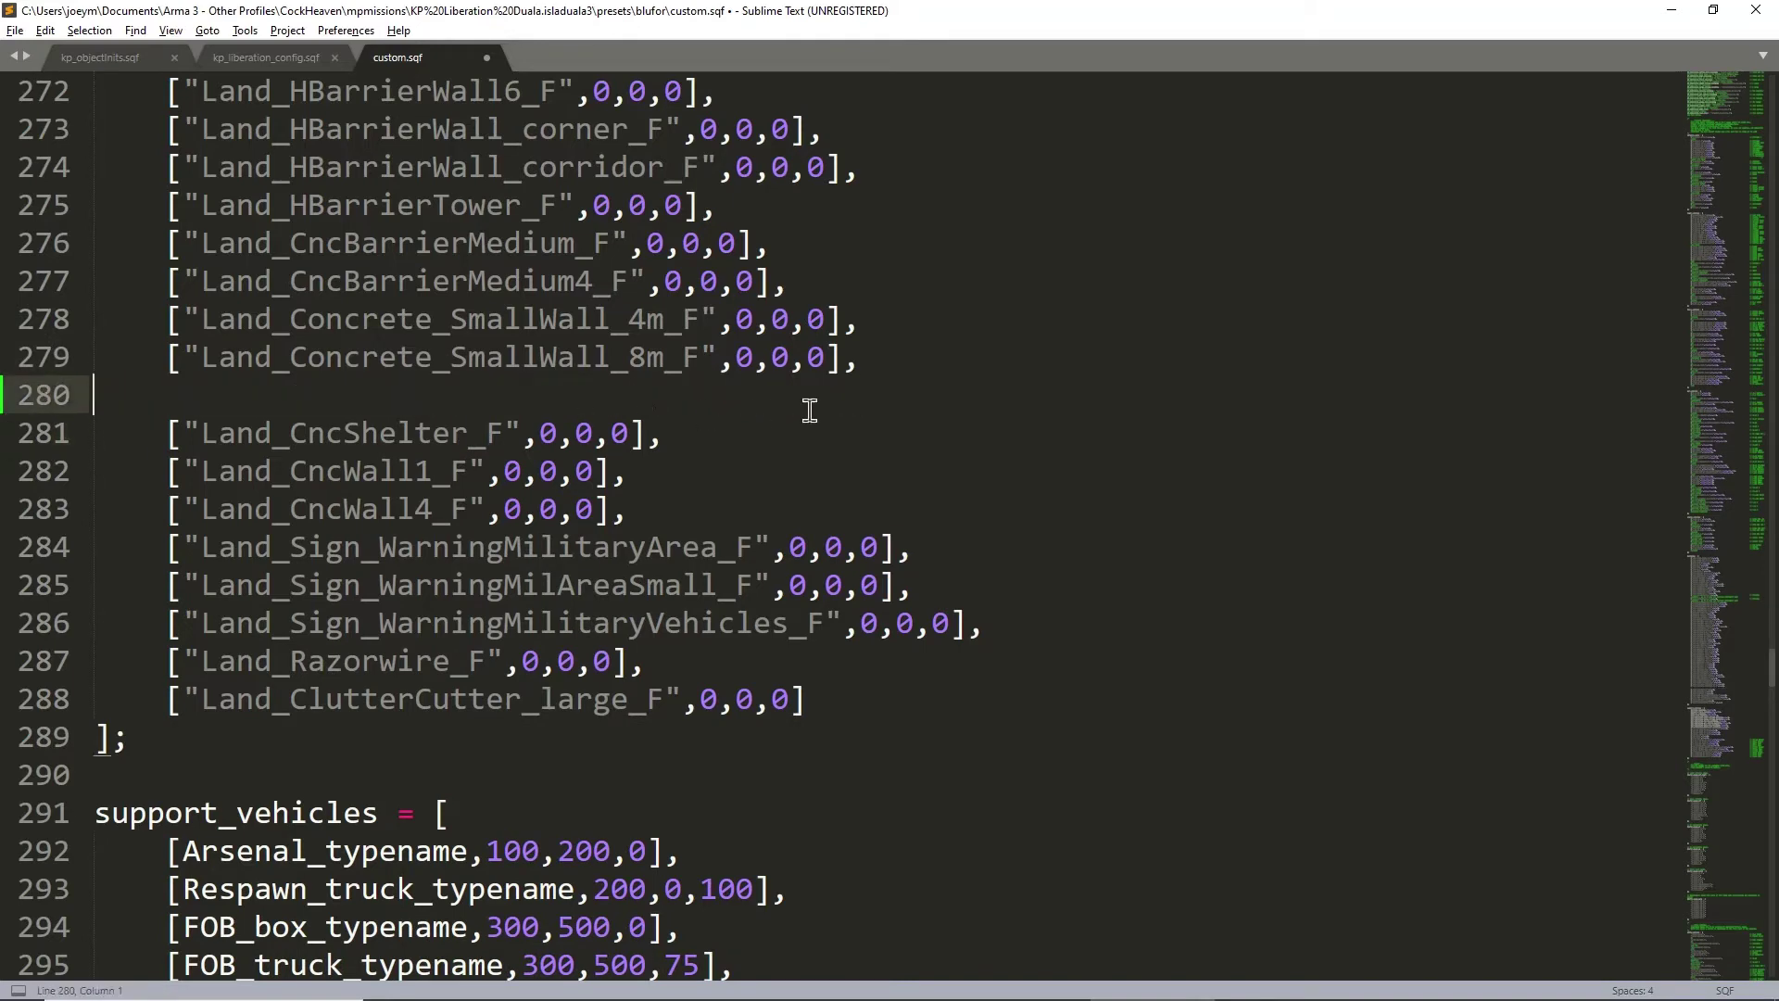
{"action": "key", "text": "BackSpace"}
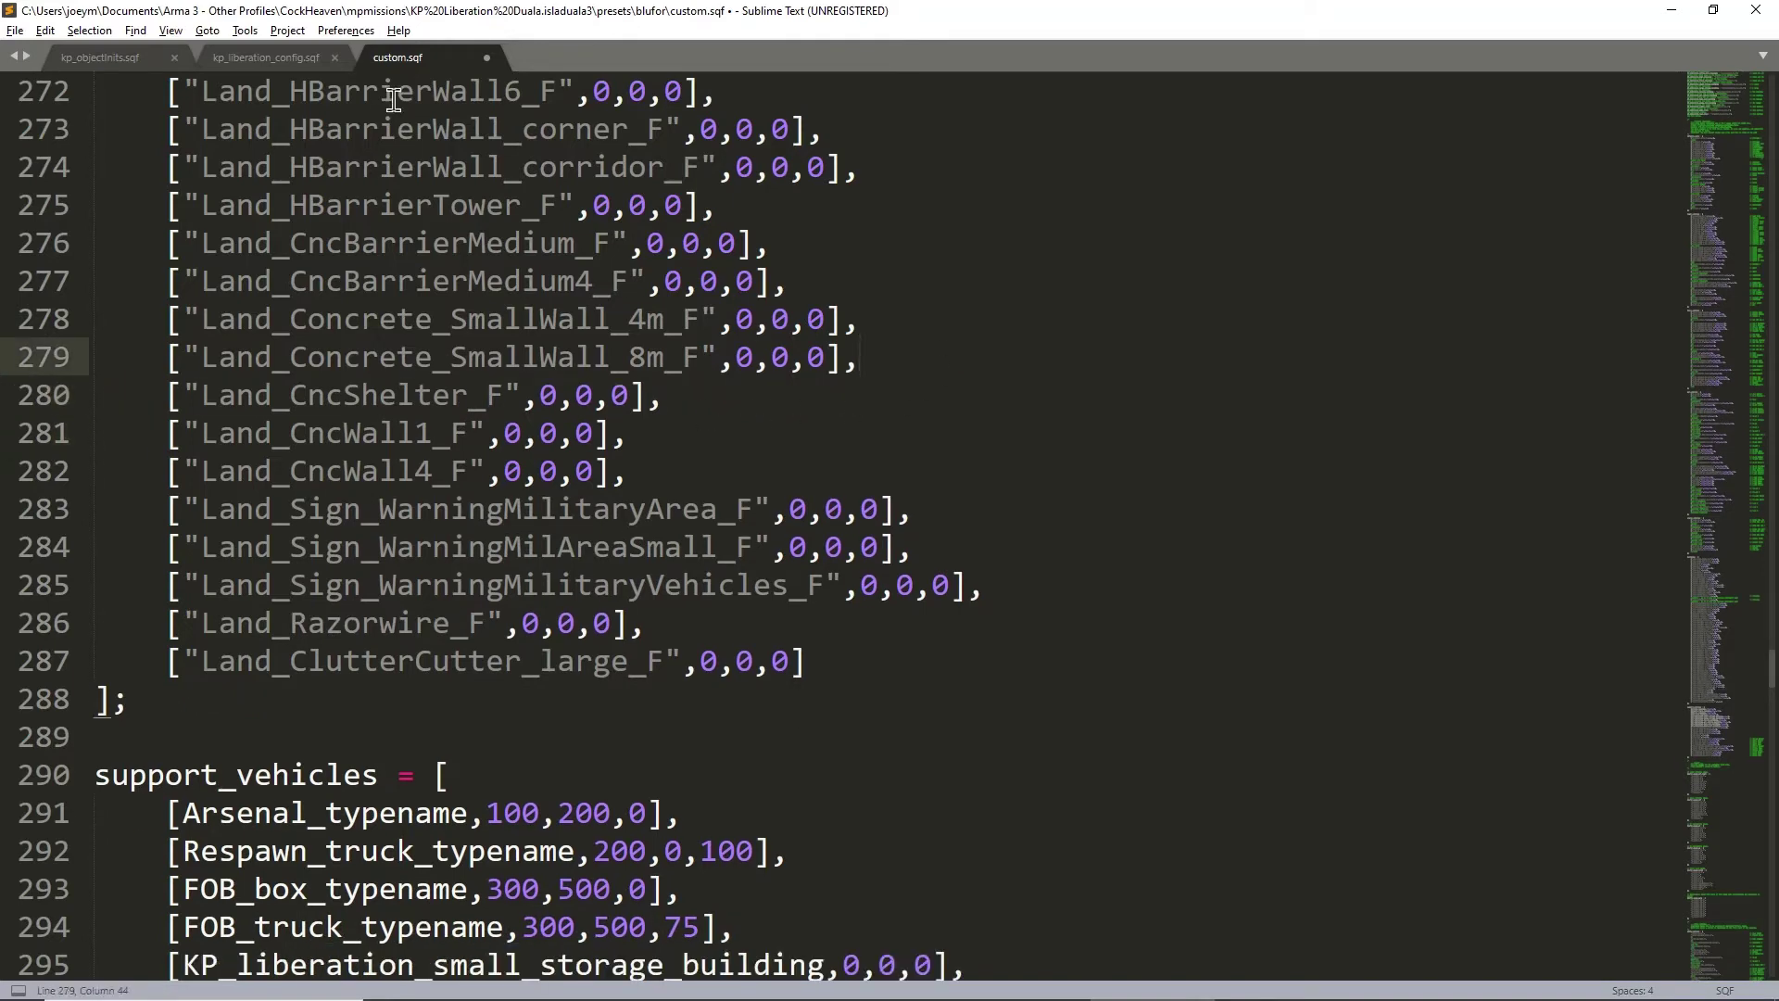
{"action": "key", "text": "ctrl+s"}
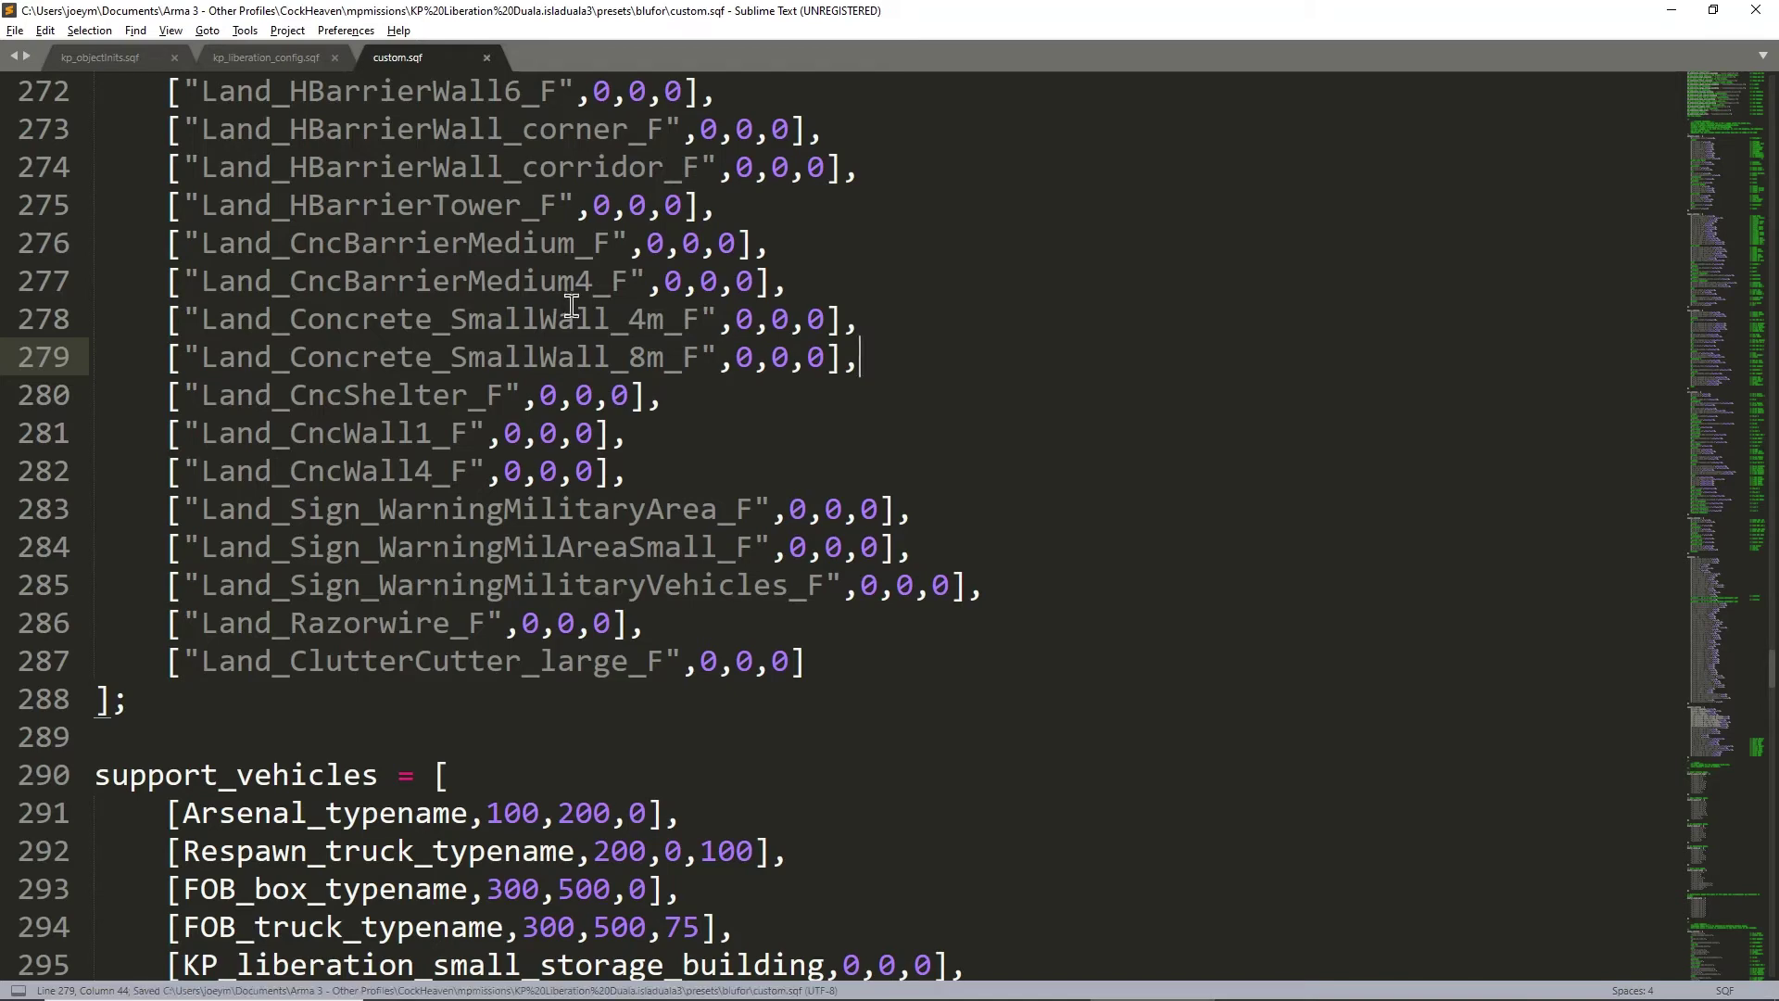
- Look through the support_vehicles entries and the pre-made squads down to blufor_squad_para and the elite vehicles comment
{"action": "left_click", "coordinate": [758, 335]}
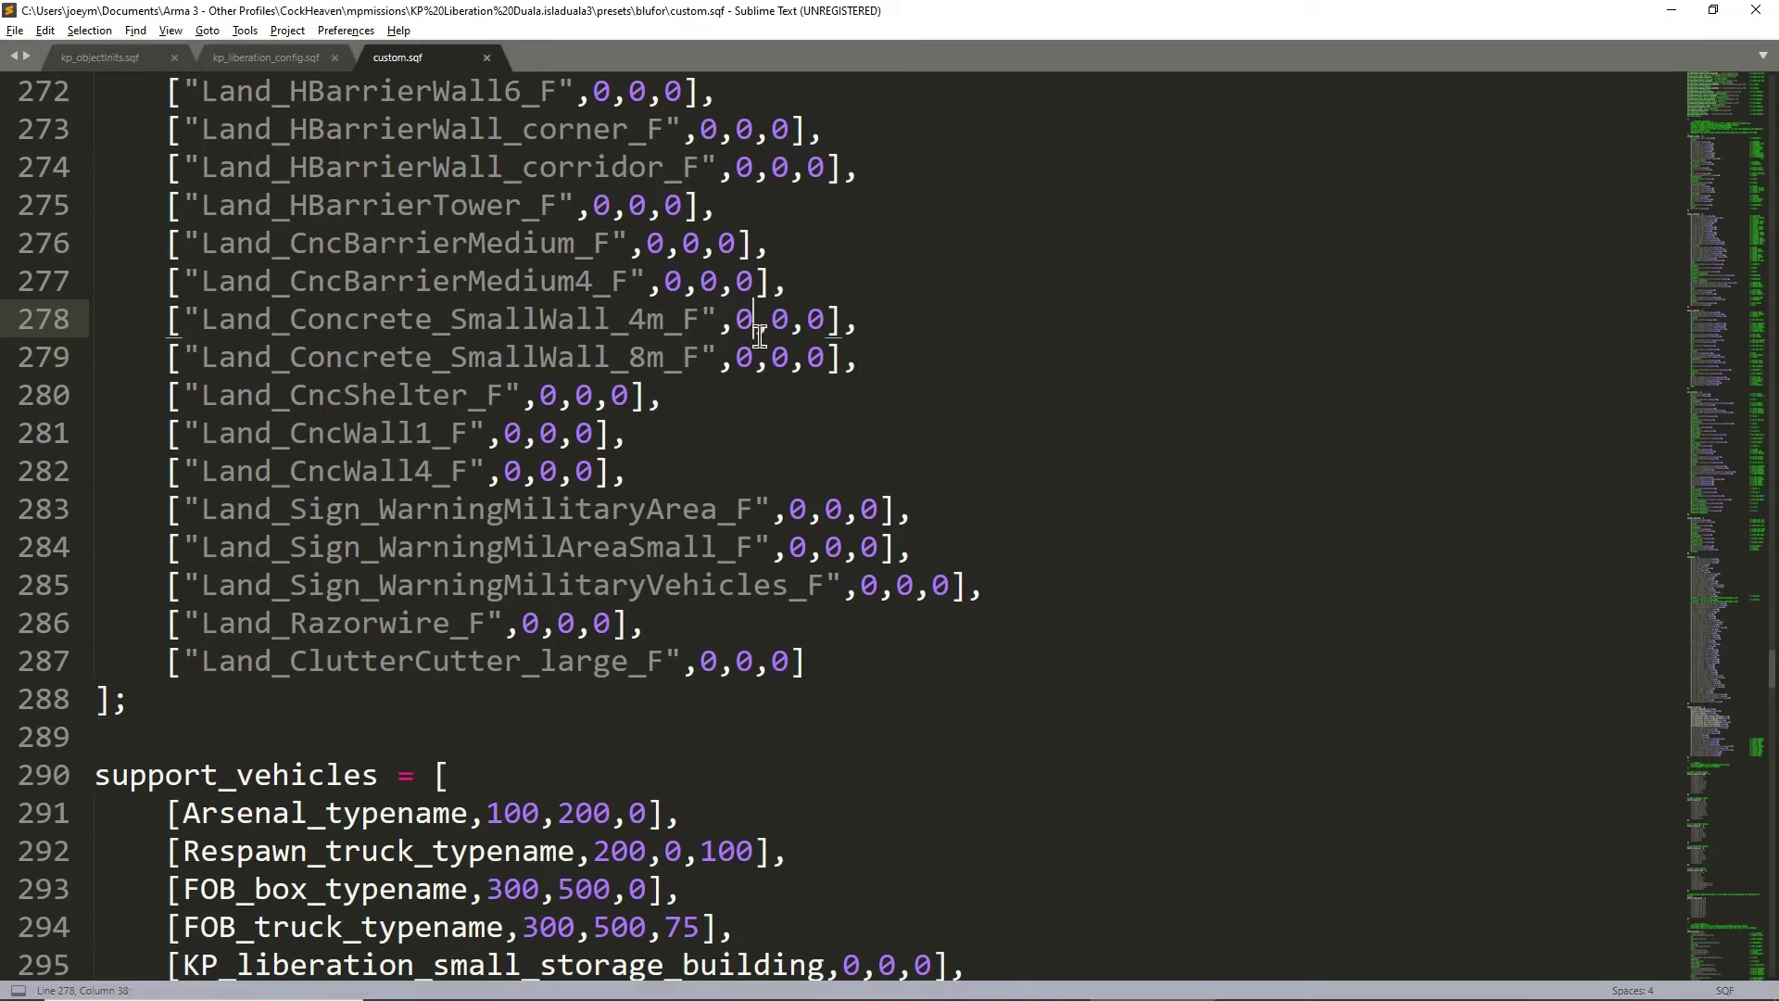
{"action": "scroll", "coordinate": [407, 369], "scroll_direction": "down", "scroll_amount": 4}
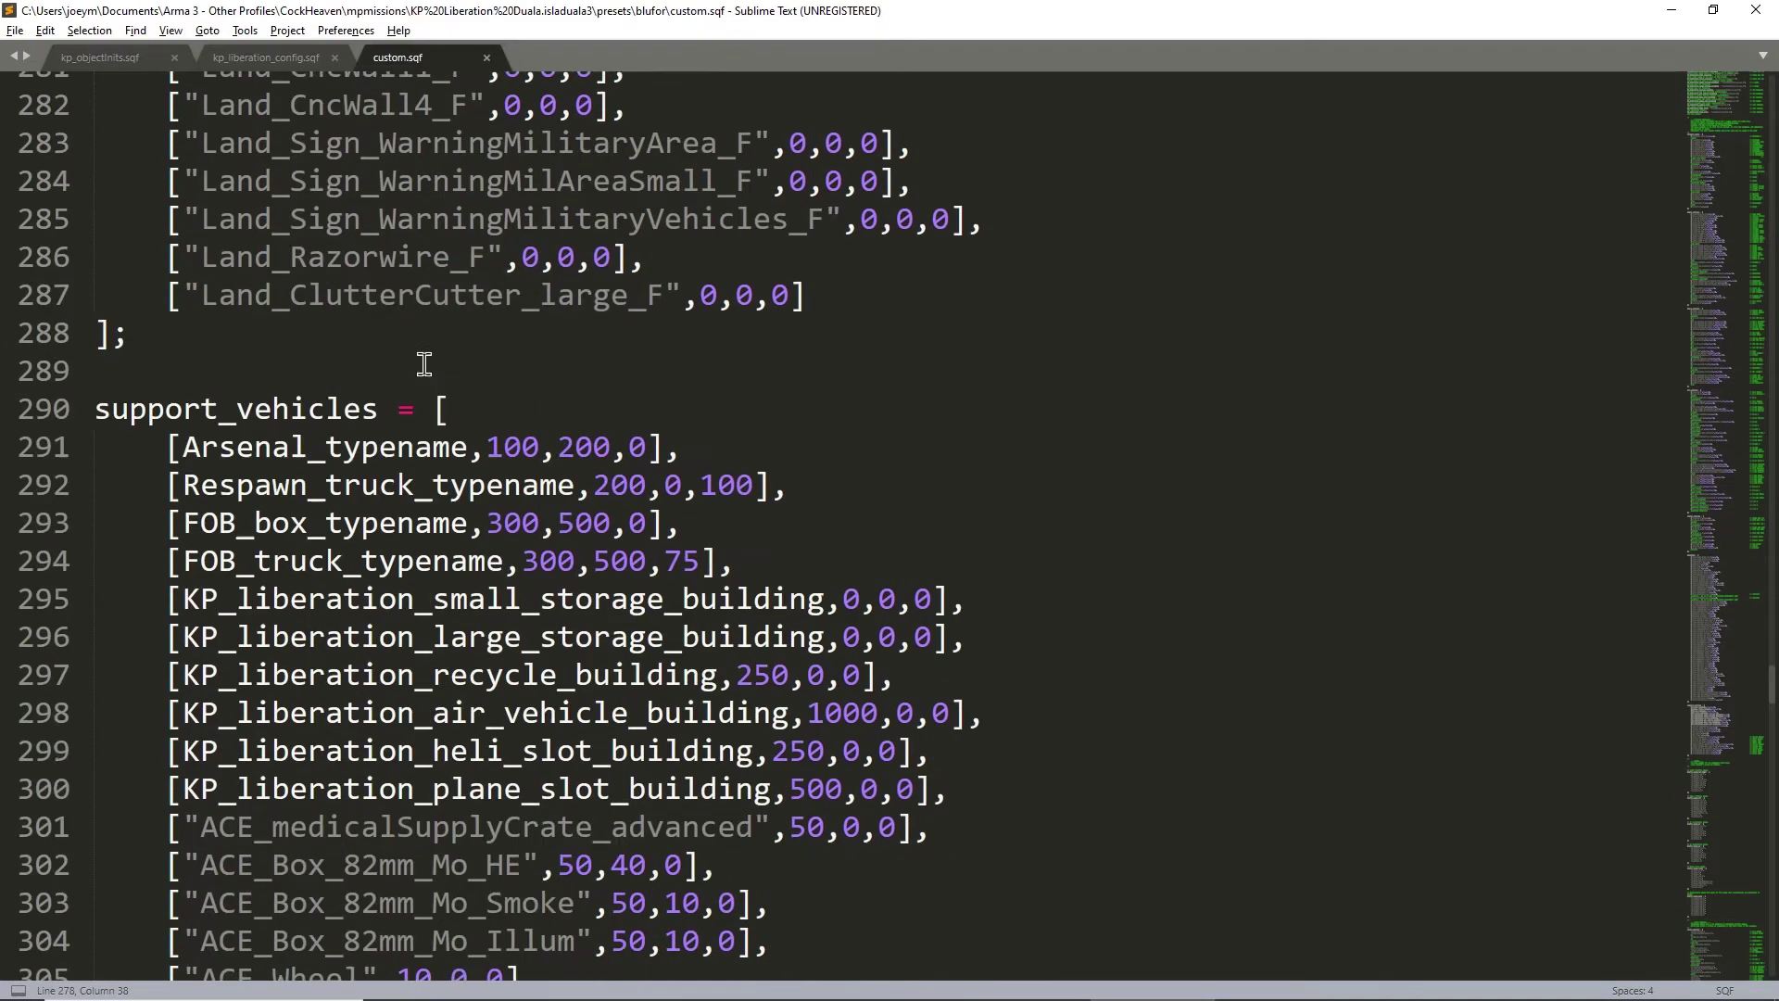
{"action": "left_click", "coordinate": [862, 366]}
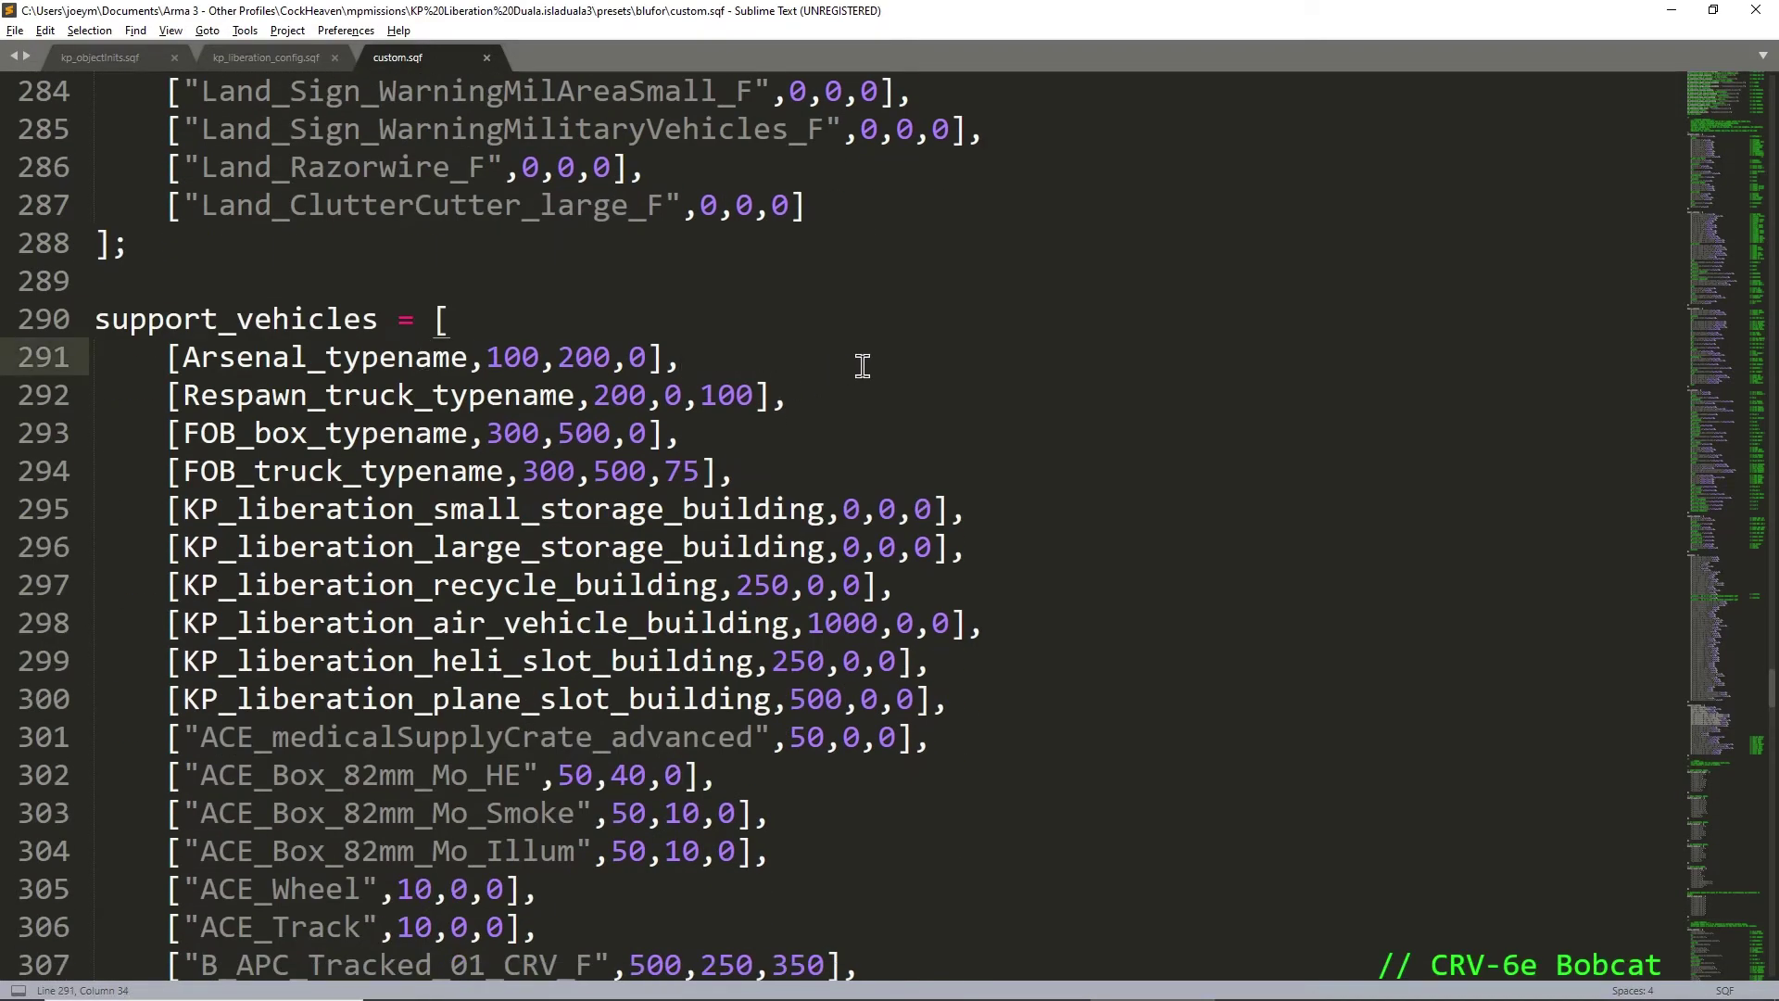
{"action": "scroll", "coordinate": [862, 366], "scroll_direction": "down", "scroll_amount": 9}
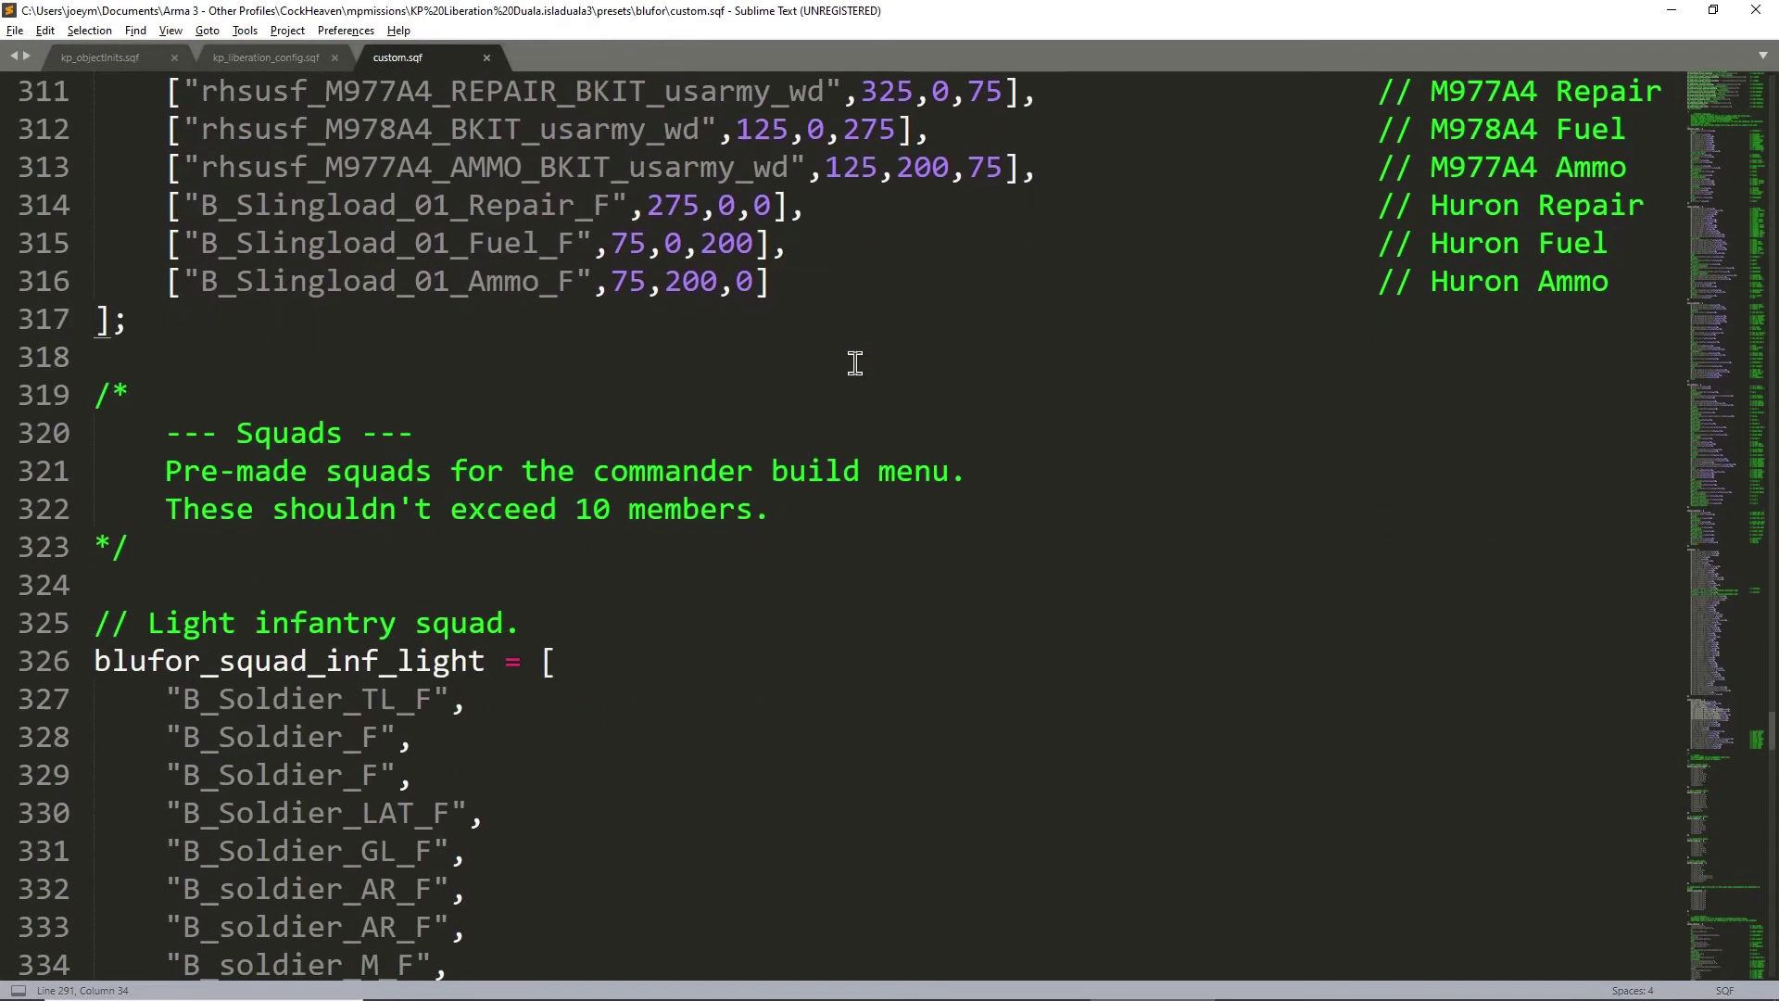
{"action": "scroll", "coordinate": [855, 363], "scroll_direction": "down", "scroll_amount": 4}
{"action": "scroll", "coordinate": [855, 363], "scroll_direction": "down", "scroll_amount": 20}
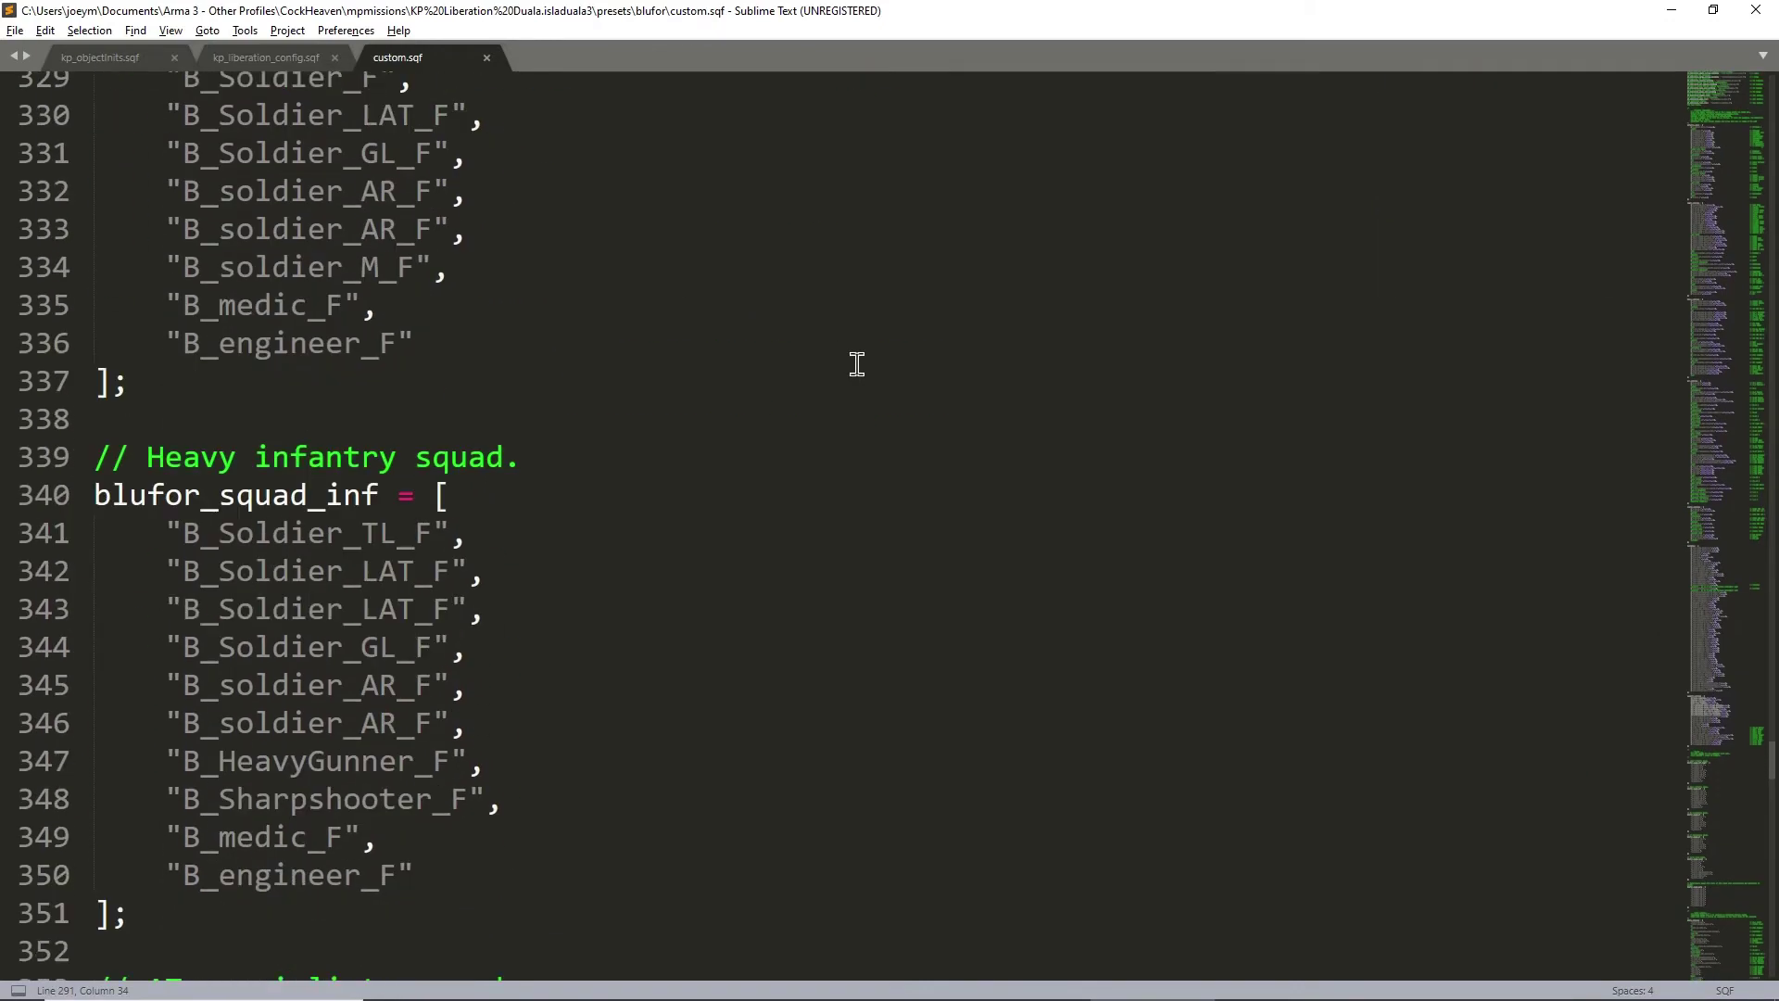
{"action": "scroll", "coordinate": [789, 381], "scroll_direction": "down", "scroll_amount": 17}
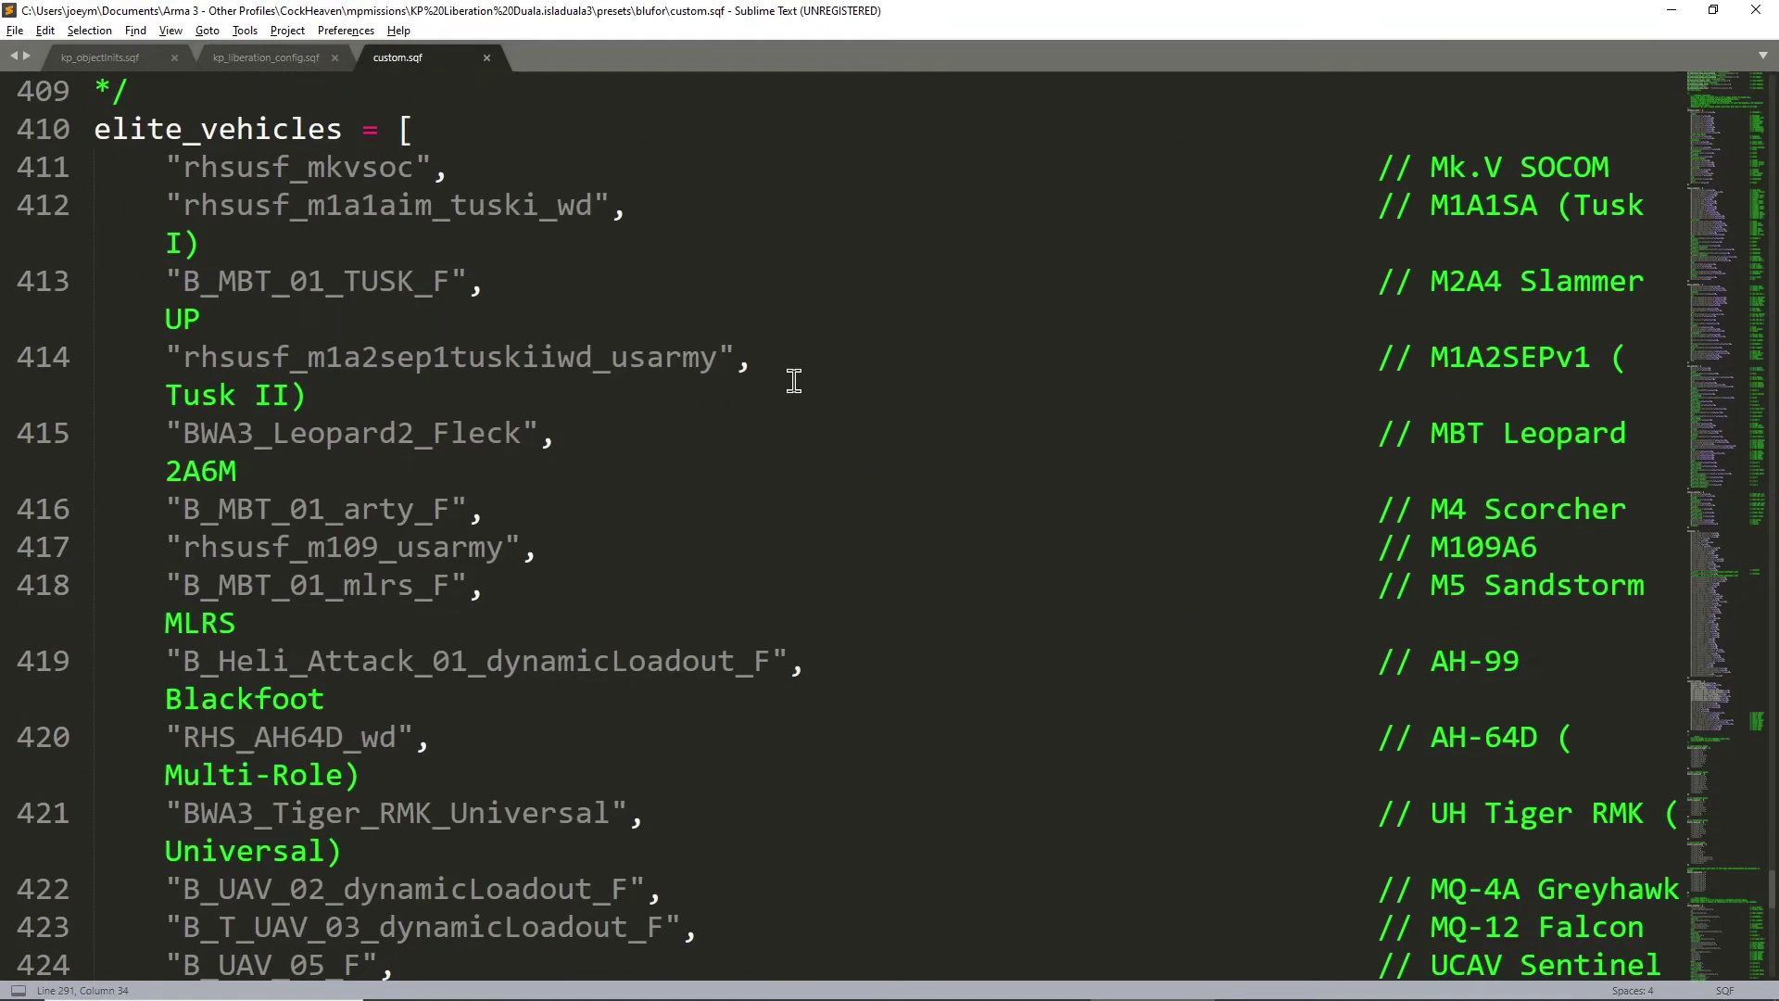
{"action": "scroll", "coordinate": [795, 380], "scroll_direction": "up", "scroll_amount": 5}
{"action": "scroll", "coordinate": [561, 394], "scroll_direction": "up", "scroll_amount": 11}
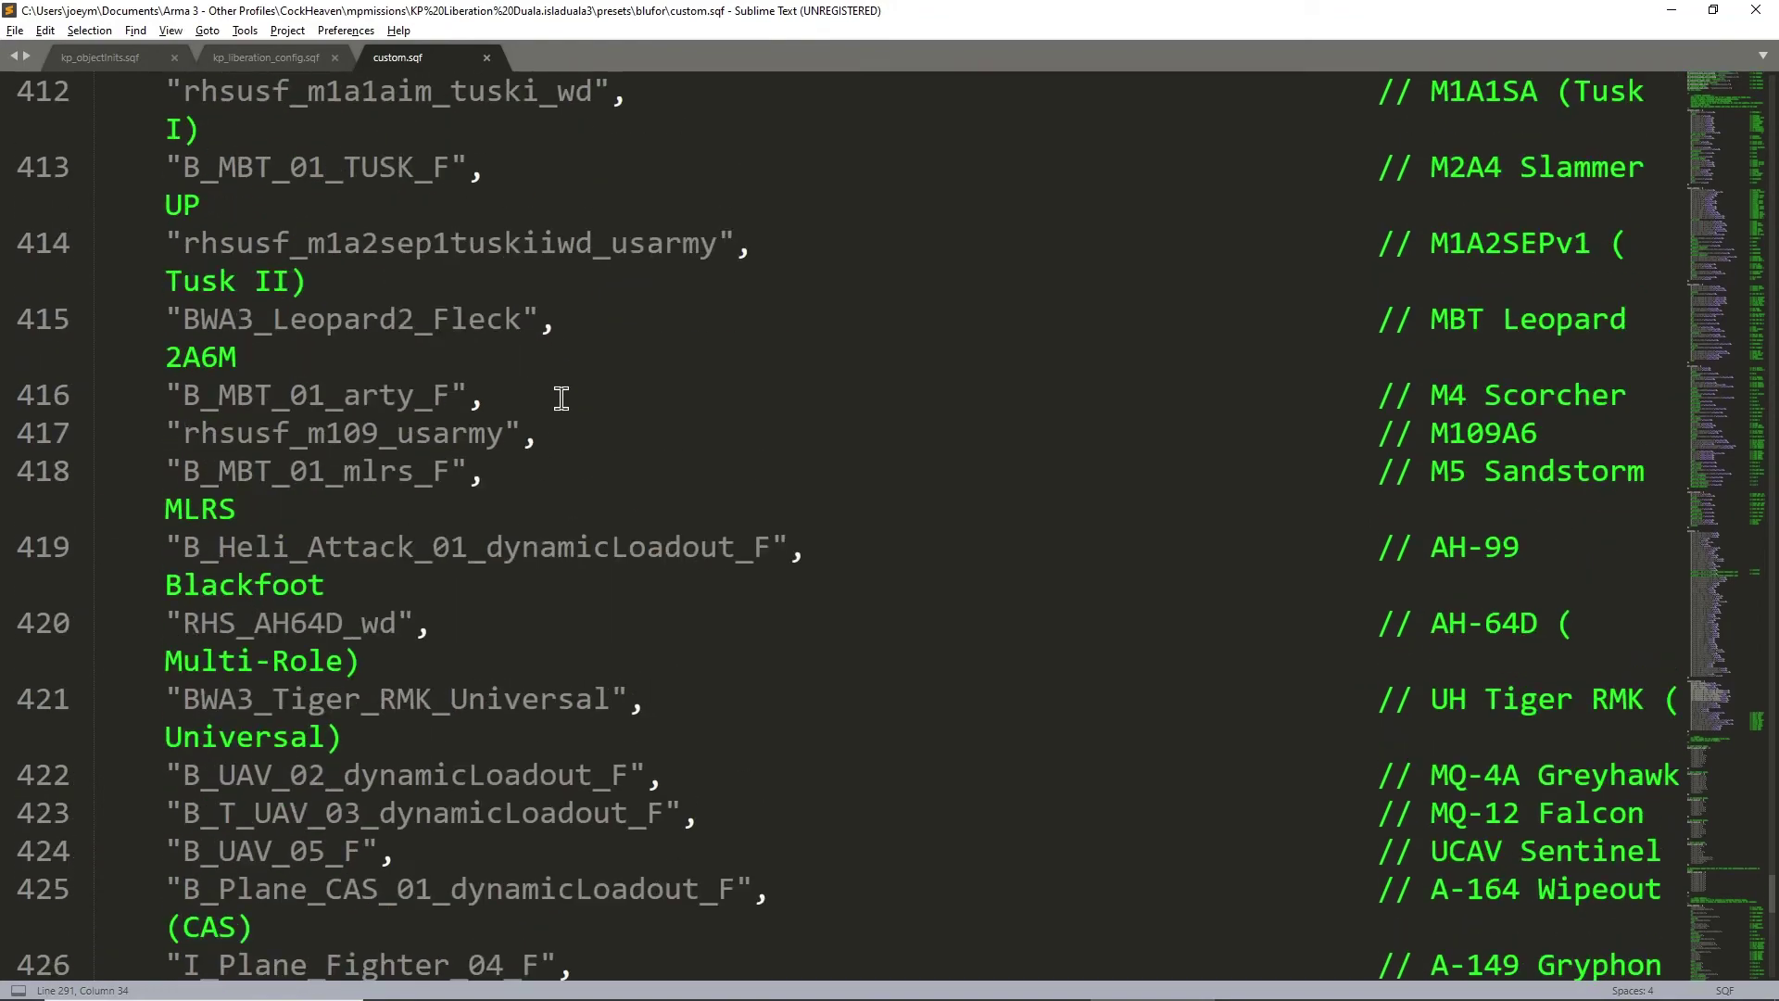
{"action": "scroll", "coordinate": [565, 397], "scroll_direction": "up", "scroll_amount": 1}
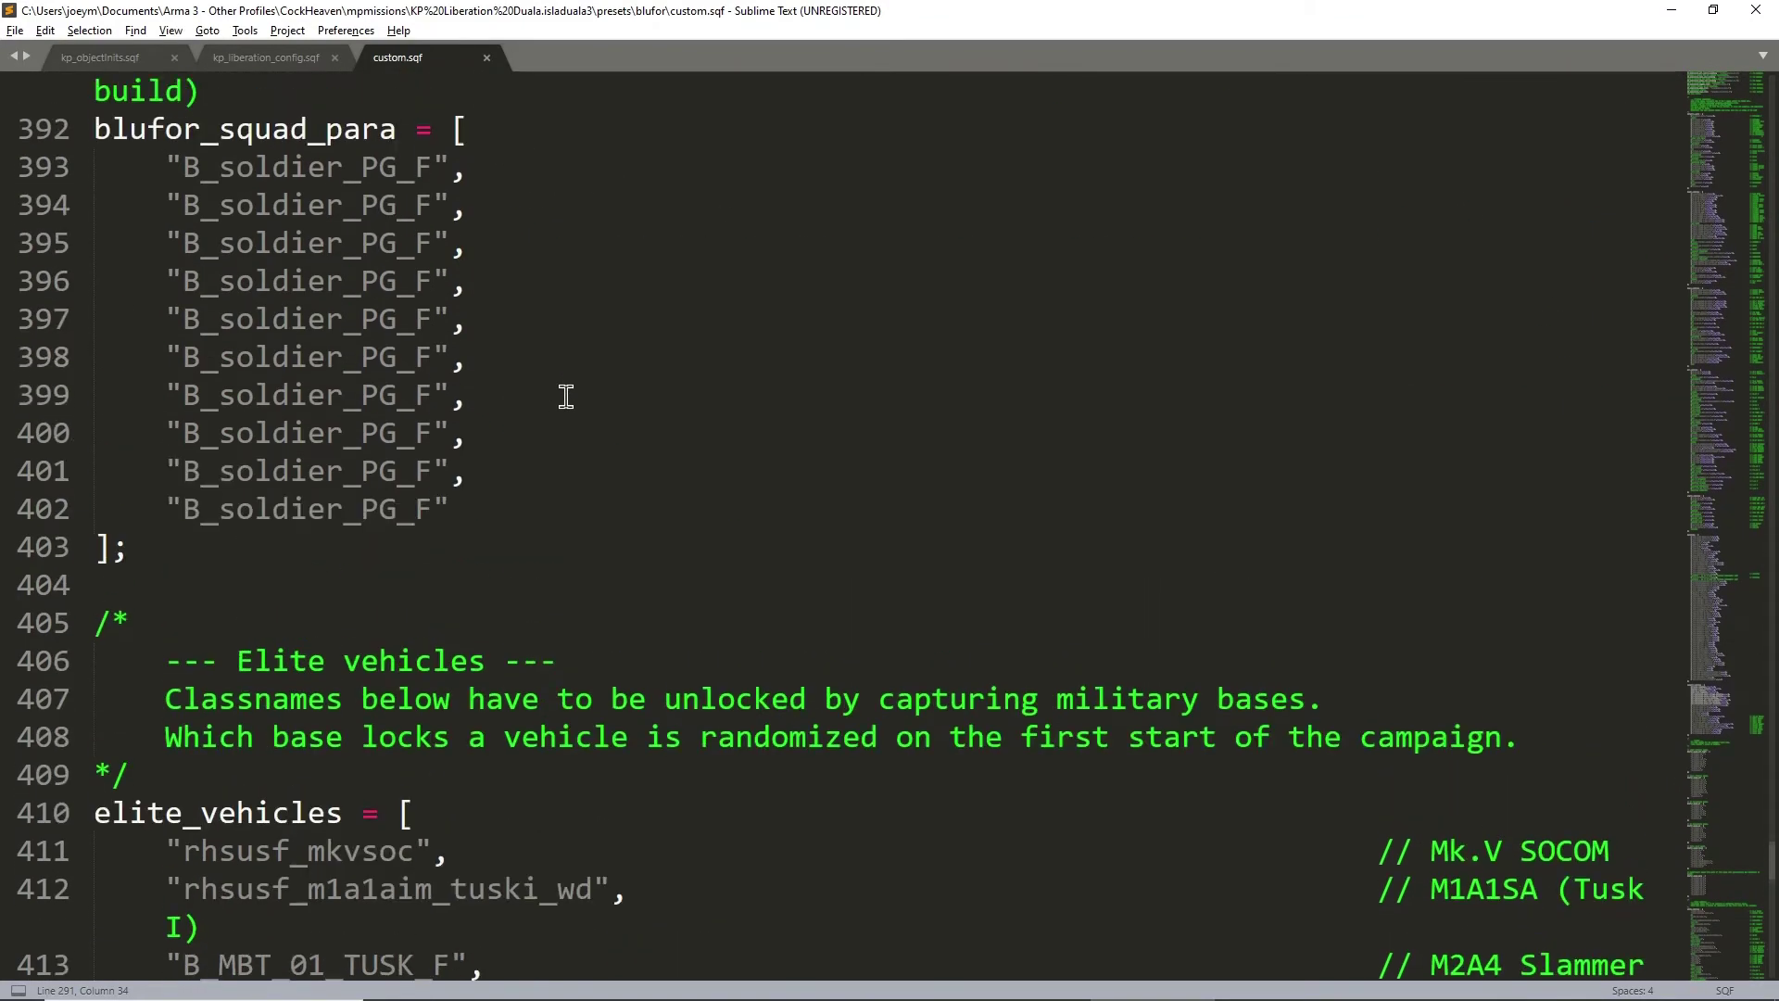
{"action": "left_click", "coordinate": [598, 386]}
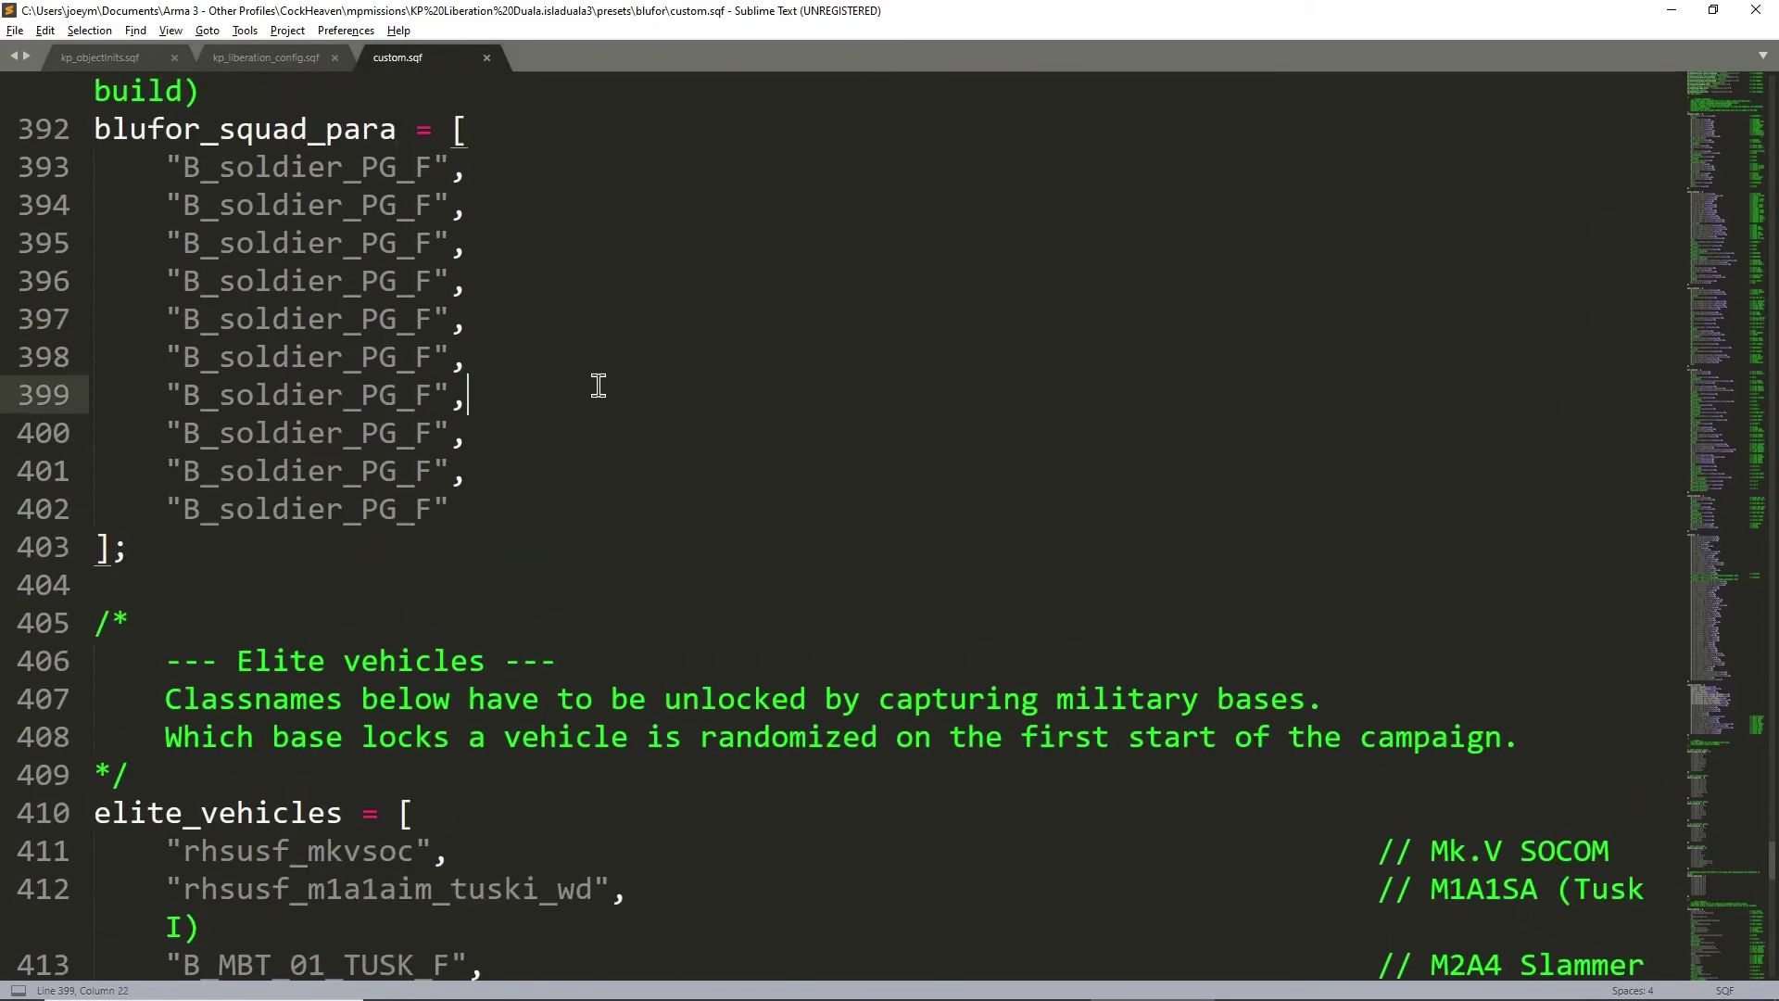
{"action": "scroll", "coordinate": [597, 385], "scroll_direction": "up", "scroll_amount": 2}
- Insert three blank lines after the B_MBT_01_TUSK_F entry in the elite_vehicles list
{"action": "scroll", "coordinate": [599, 388], "scroll_direction": "down", "scroll_amount": 4}
{"action": "scroll", "coordinate": [556, 380], "scroll_direction": "down", "scroll_amount": 2}
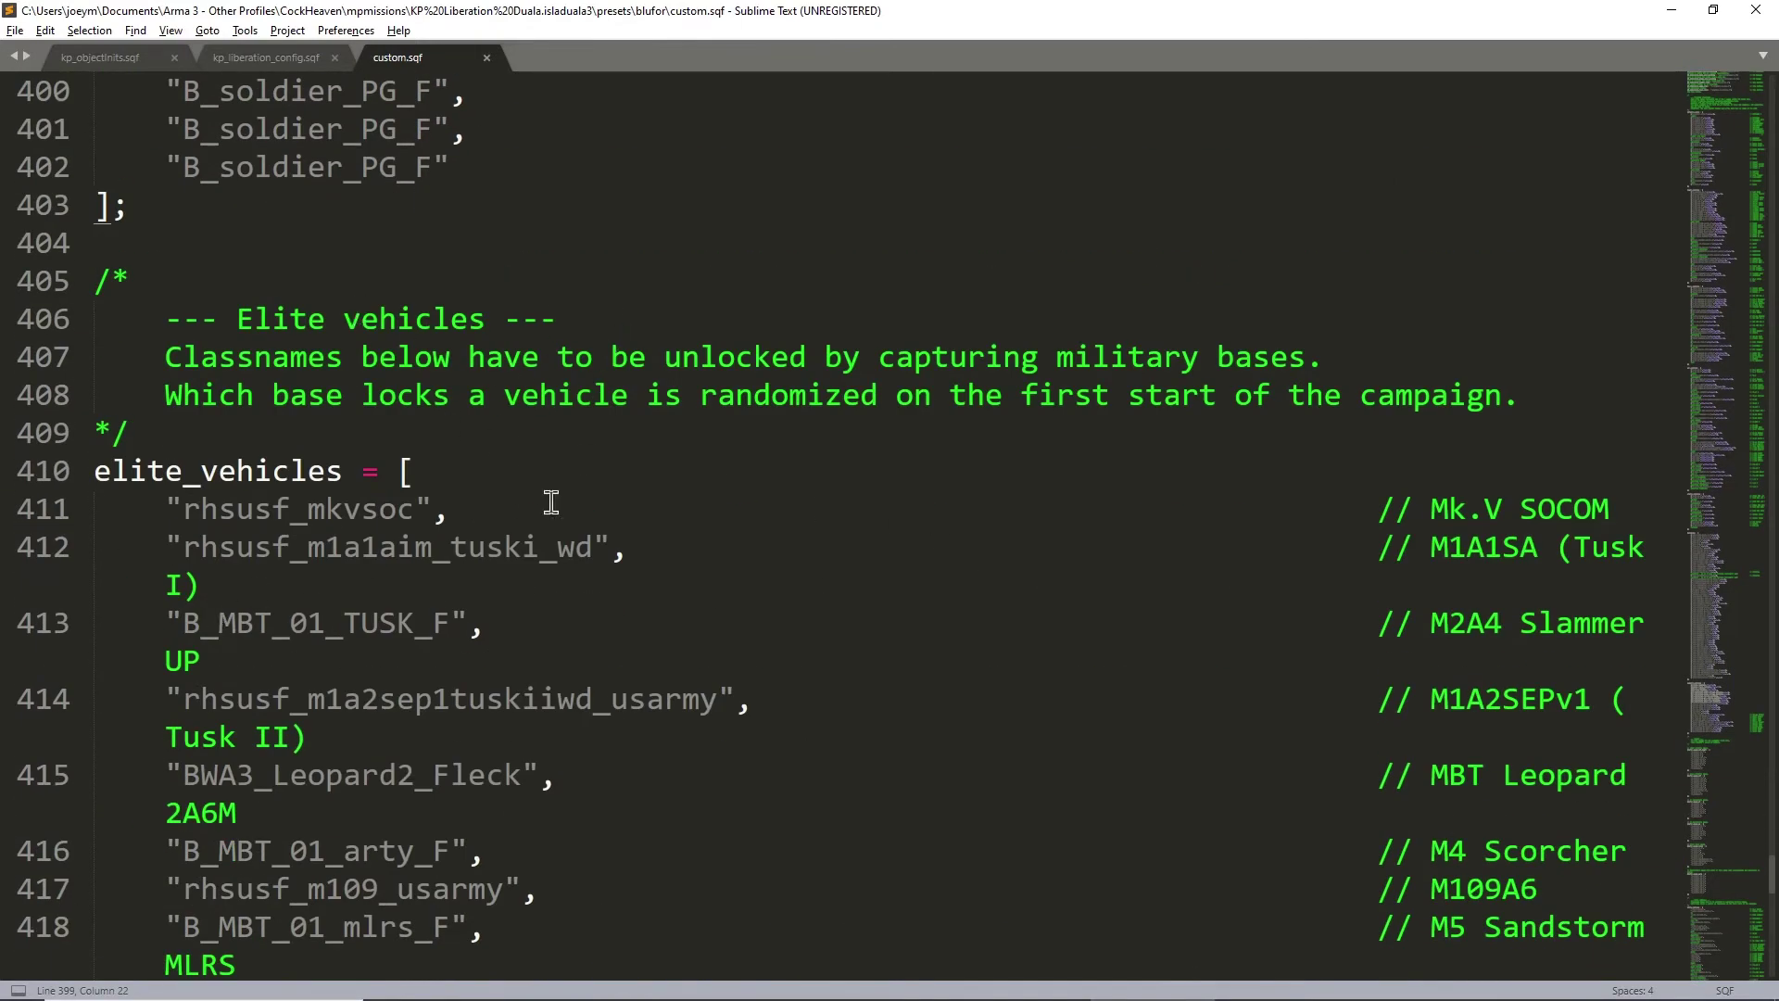
{"action": "scroll", "coordinate": [519, 417], "scroll_direction": "down", "scroll_amount": 3}
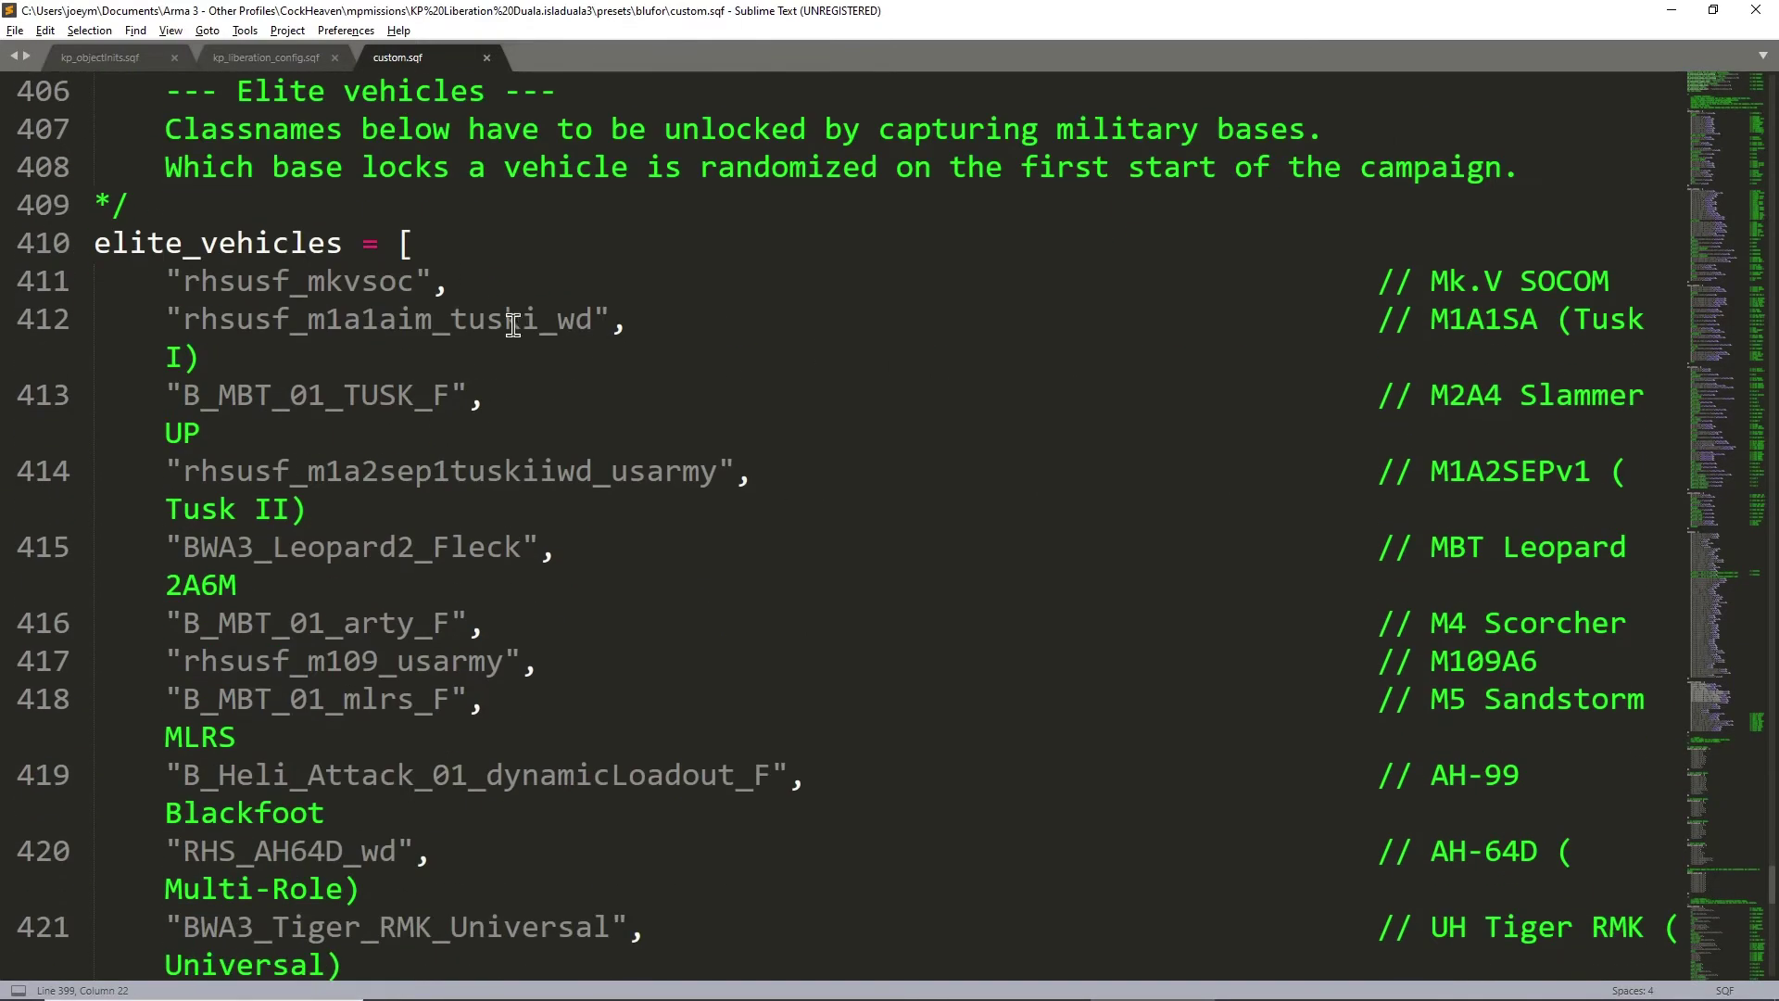
{"action": "left_click", "coordinate": [190, 434]}
{"action": "key", "text": "Return"}
{"action": "key", "text": "Return"}
{"action": "key", "text": "Return"}
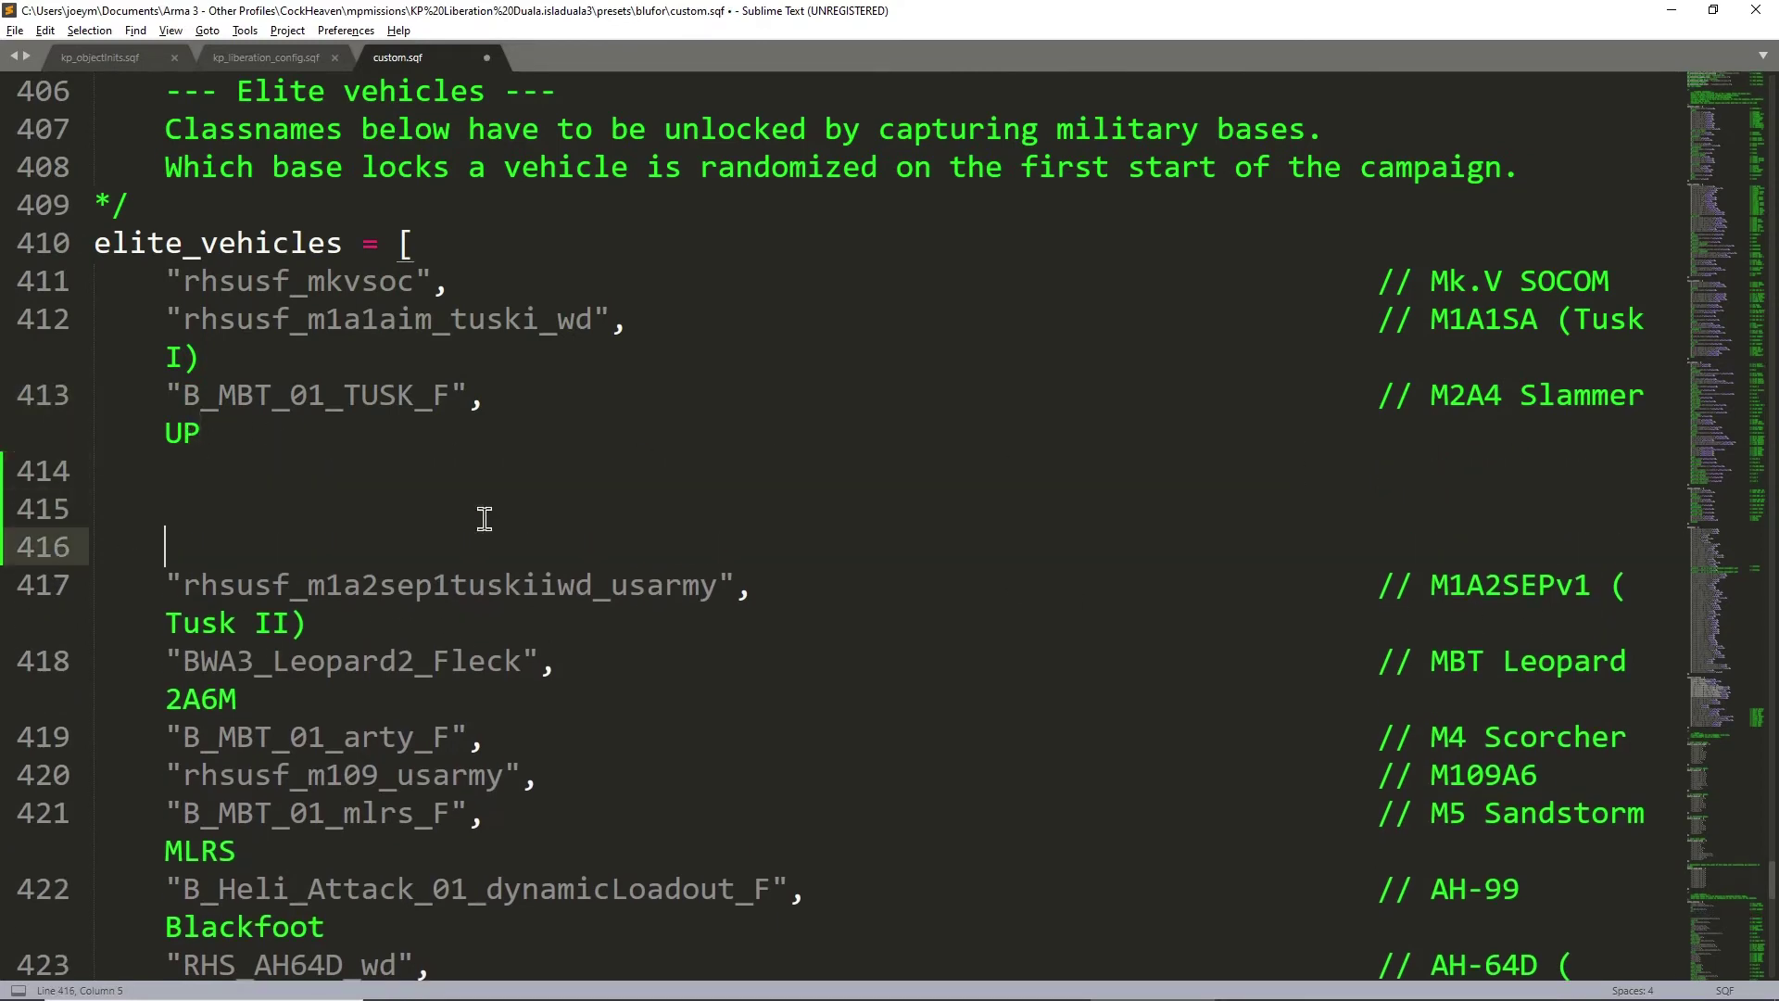
- Copy the B_MBT_01_TUSK_F line into the blank space below it and compare its class name with the B_MBT_01_mlrs_F entry
{"action": "left_click", "coordinate": [268, 507]}
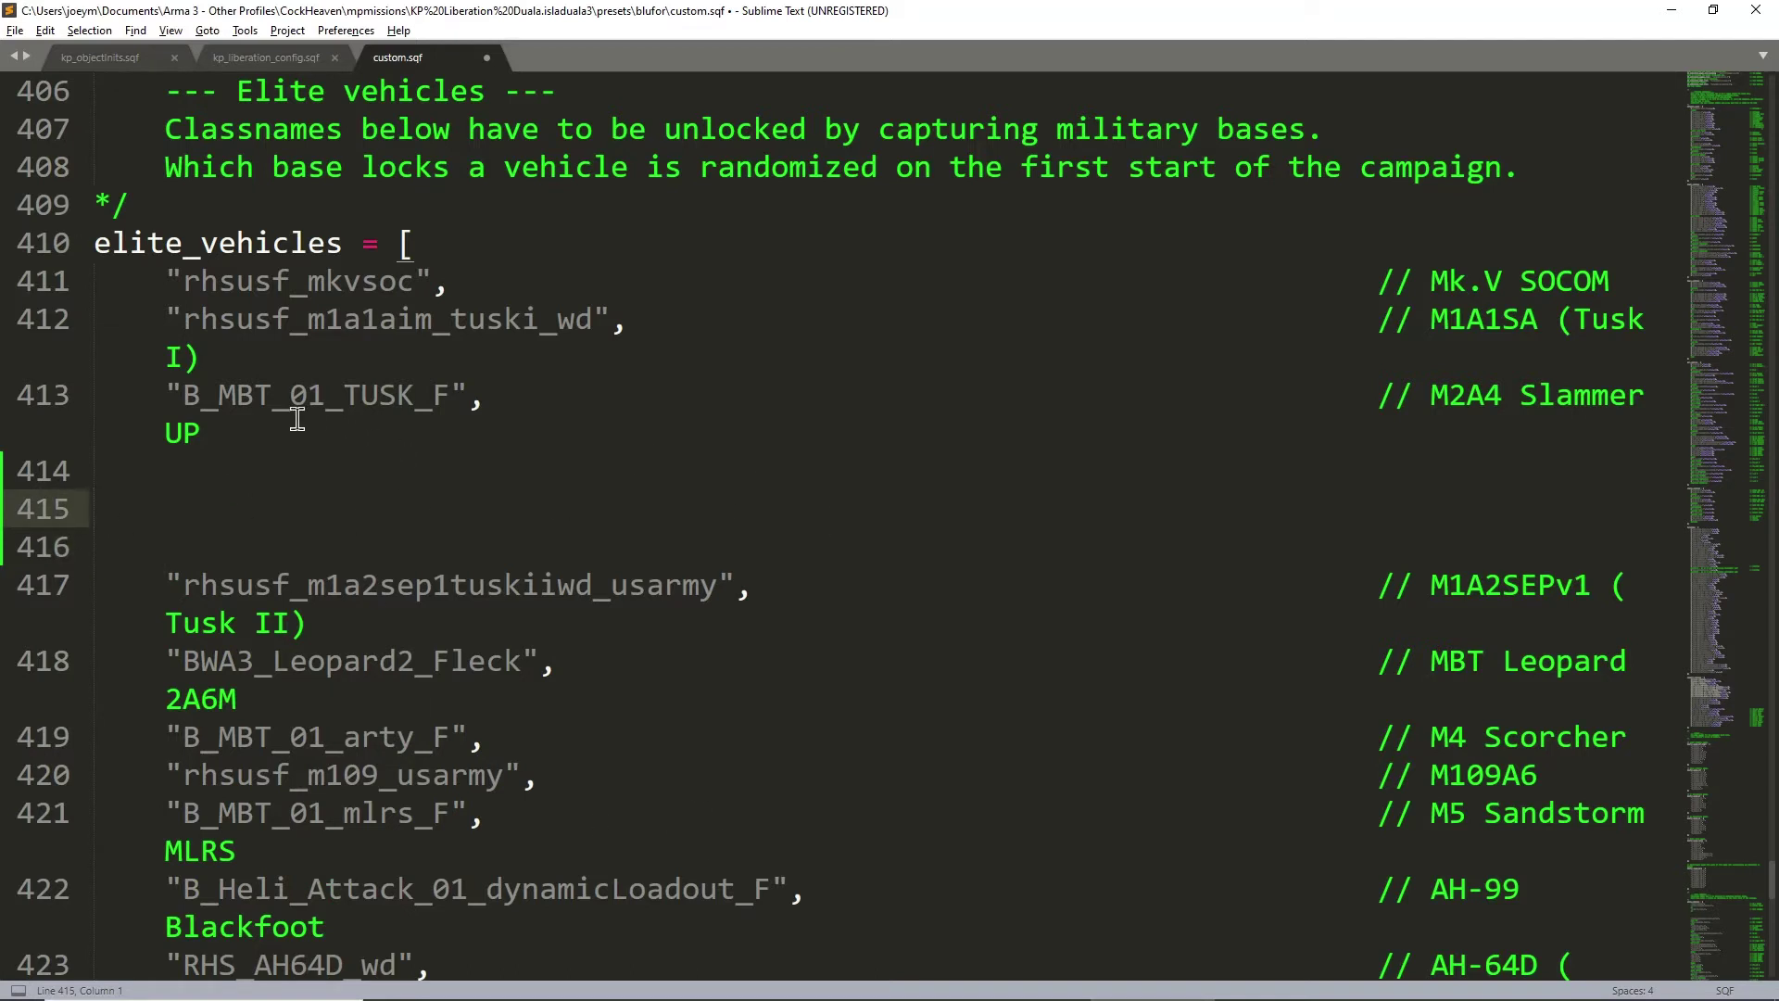
{"action": "left_click", "coordinate": [28, 408]}
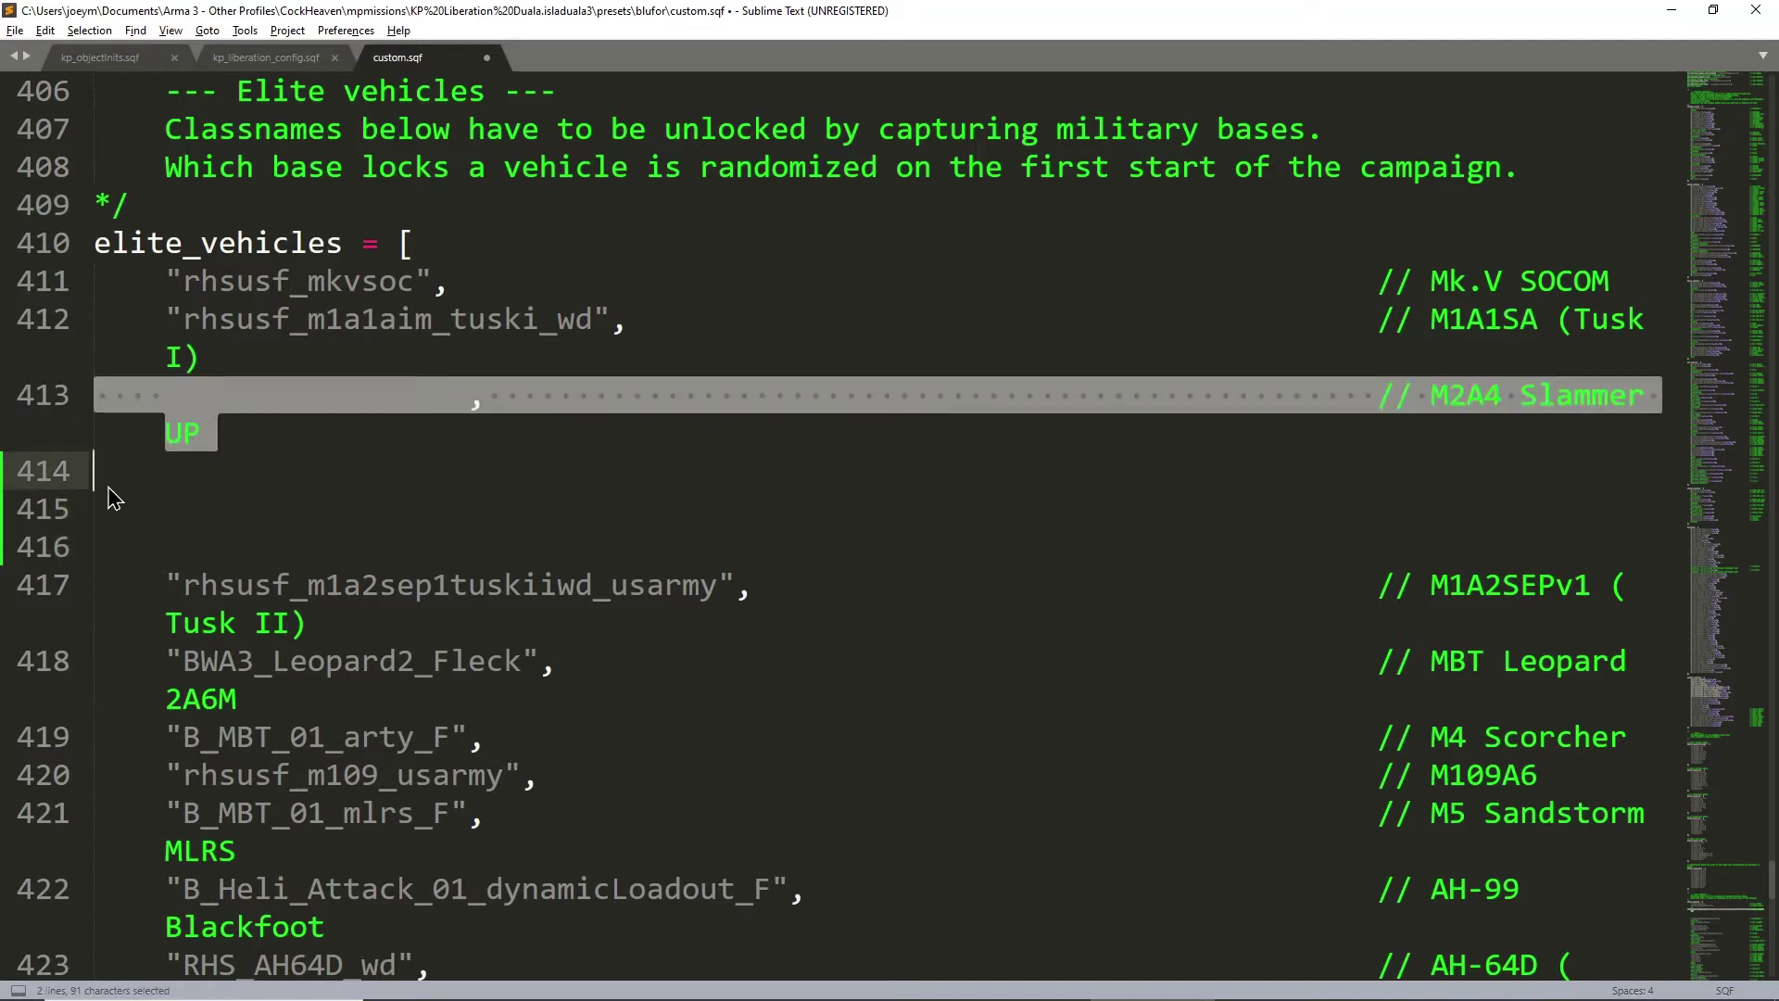
{"action": "left_click", "coordinate": [225, 516]}
{"action": "left_click", "coordinate": [32, 395]}
{"action": "key", "text": "ctrl+c"}
{"action": "left_click", "coordinate": [134, 496]}
{"action": "key", "text": "ctrl+v"}
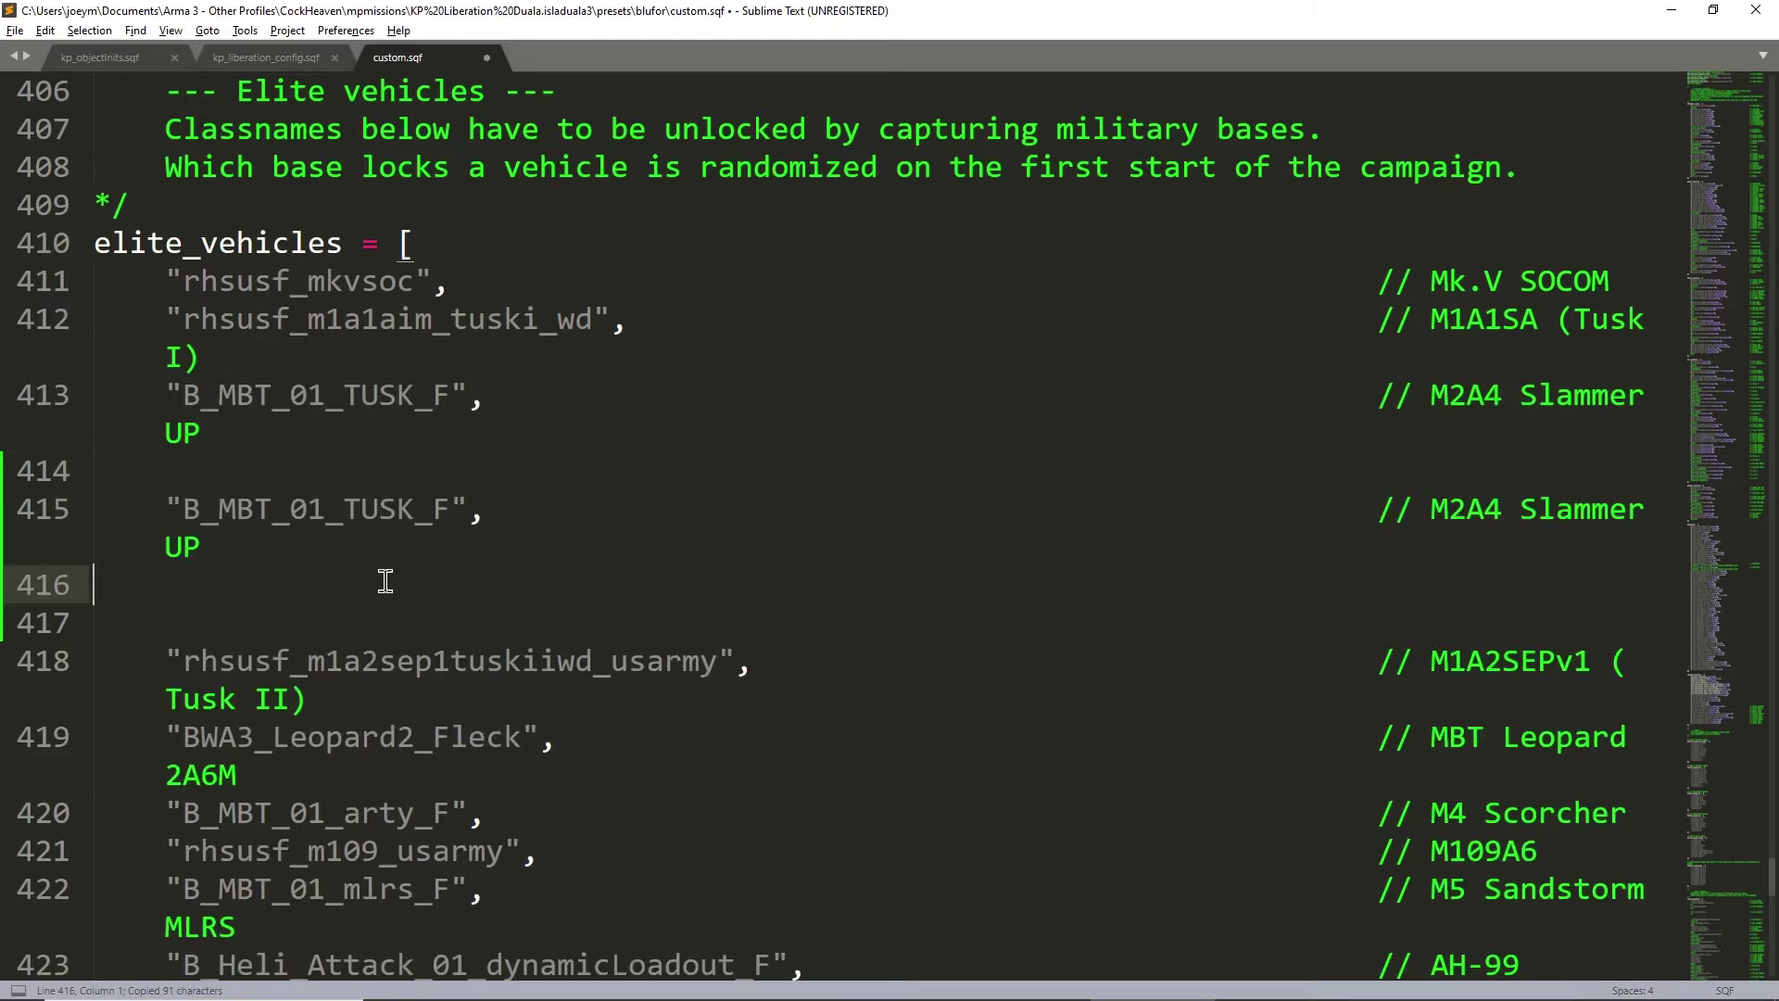
{"action": "key", "text": "BackSpace"}
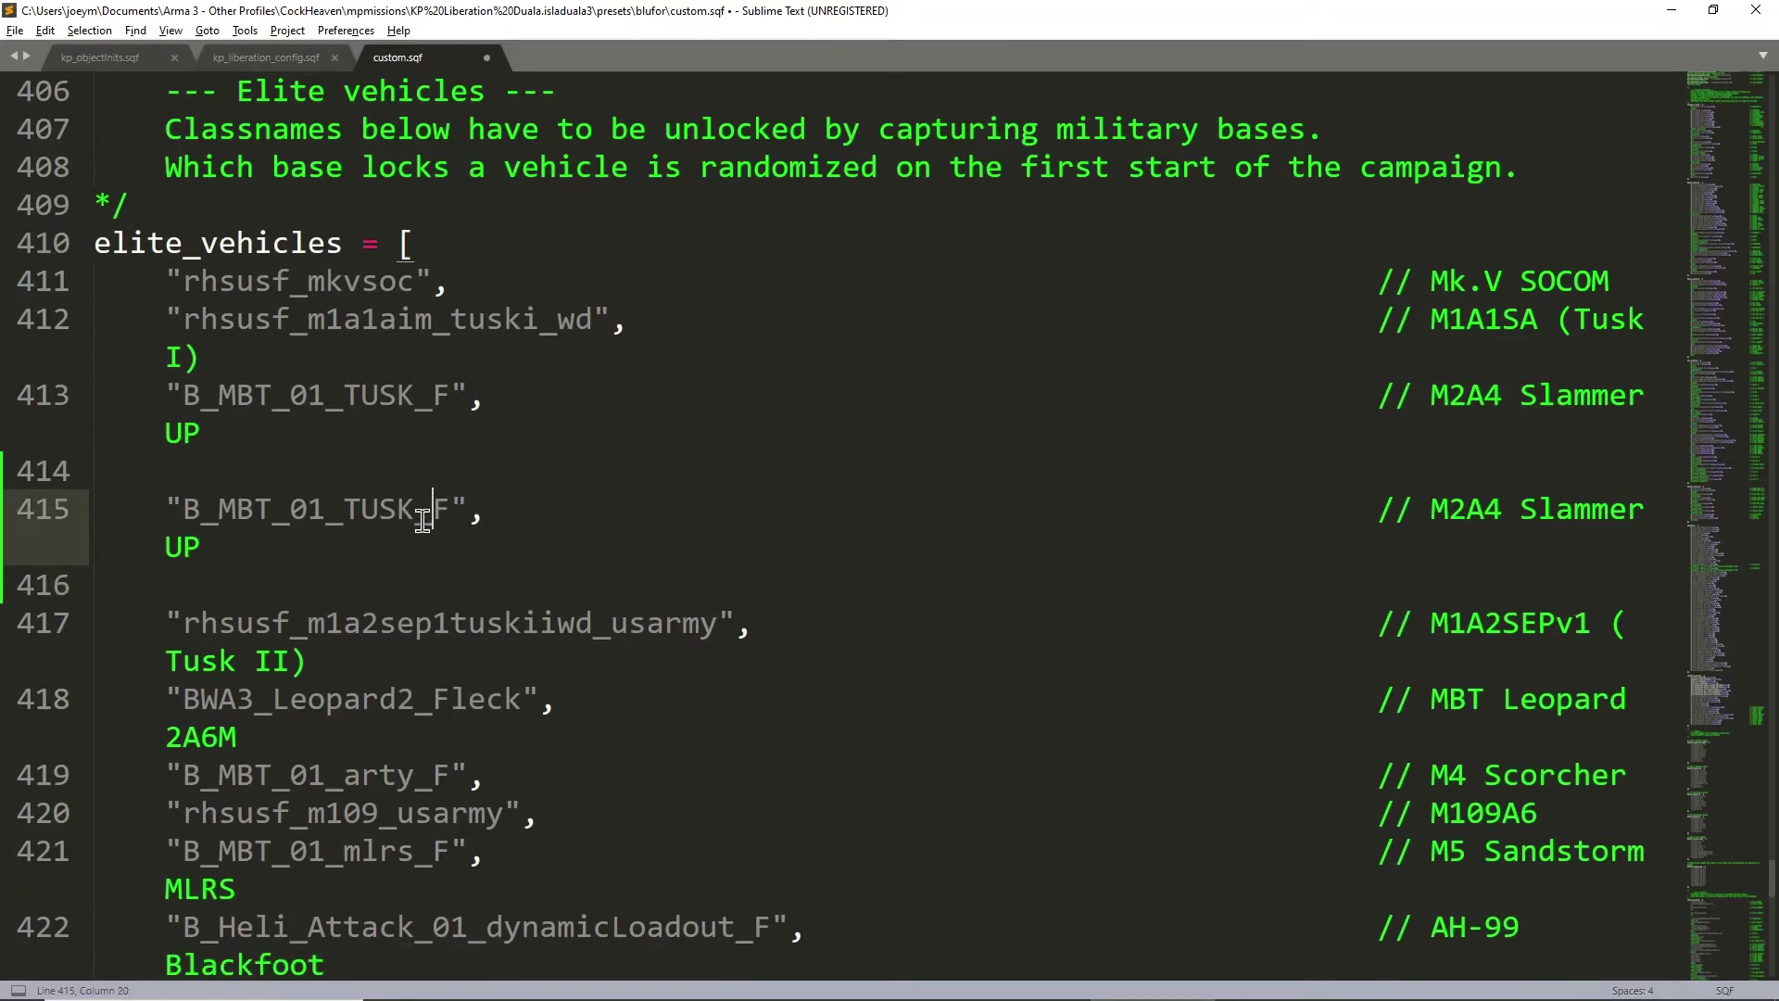
{"action": "scroll", "coordinate": [389, 568], "scroll_direction": "down", "scroll_amount": 4}
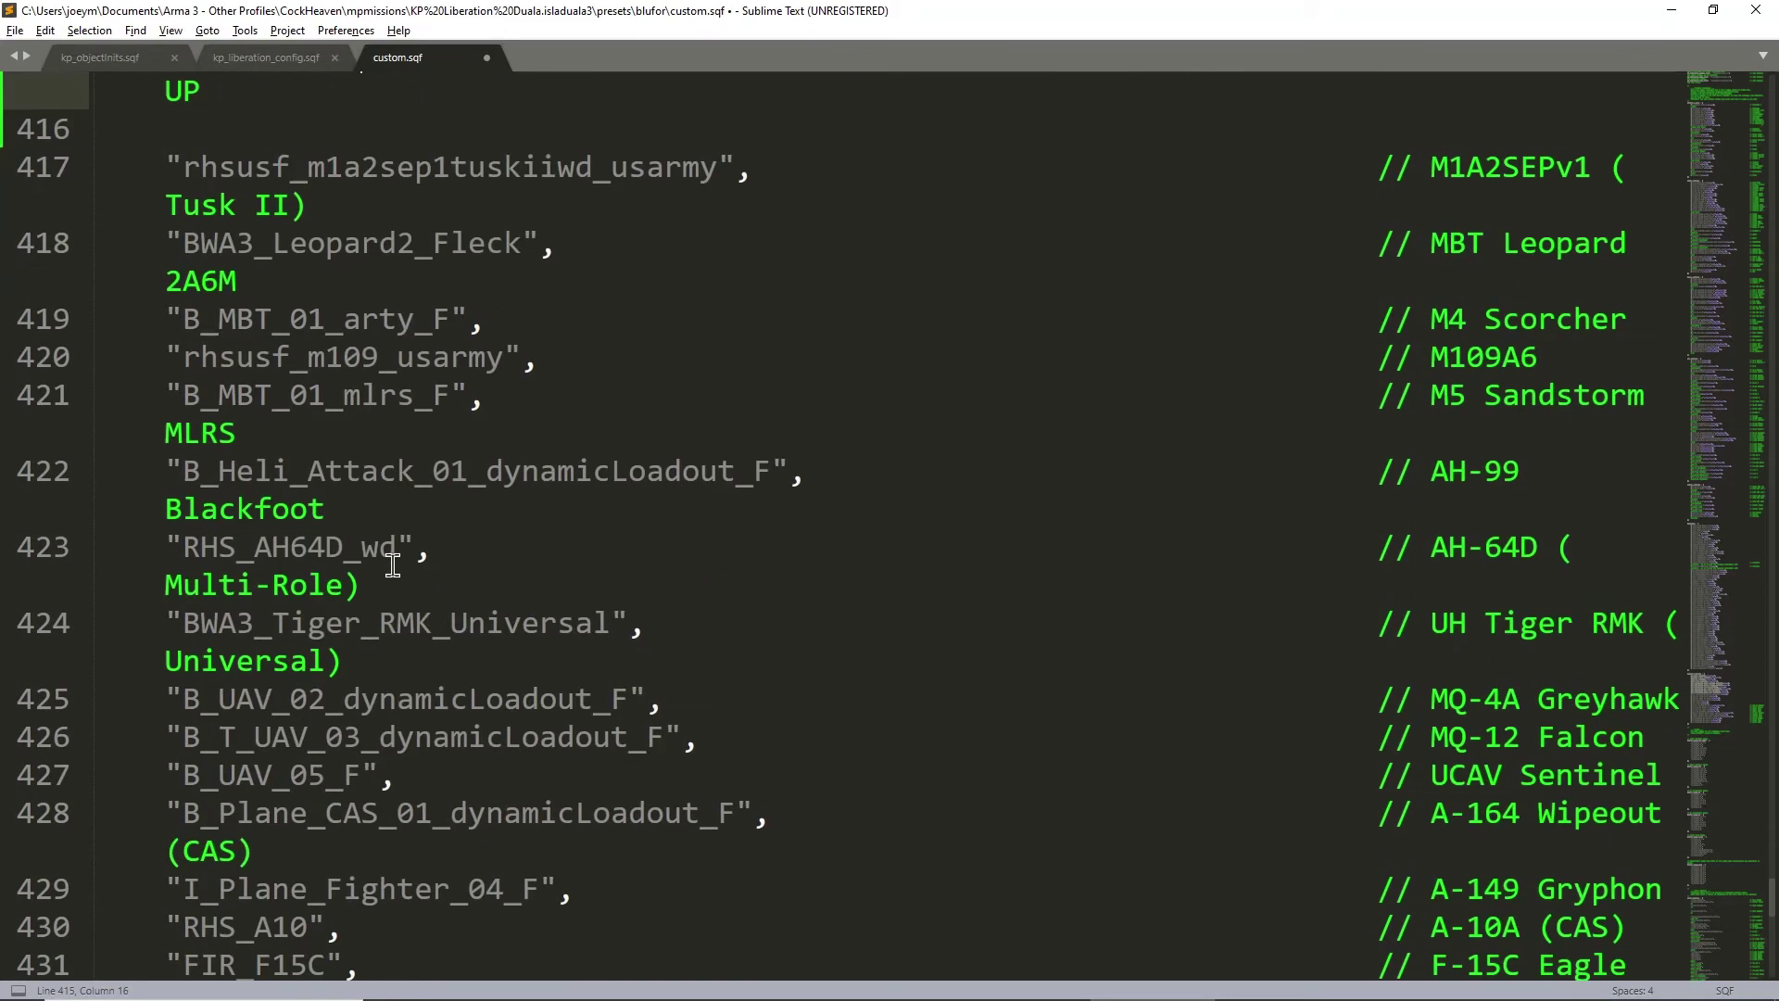
{"action": "left_click", "coordinate": [375, 397]}
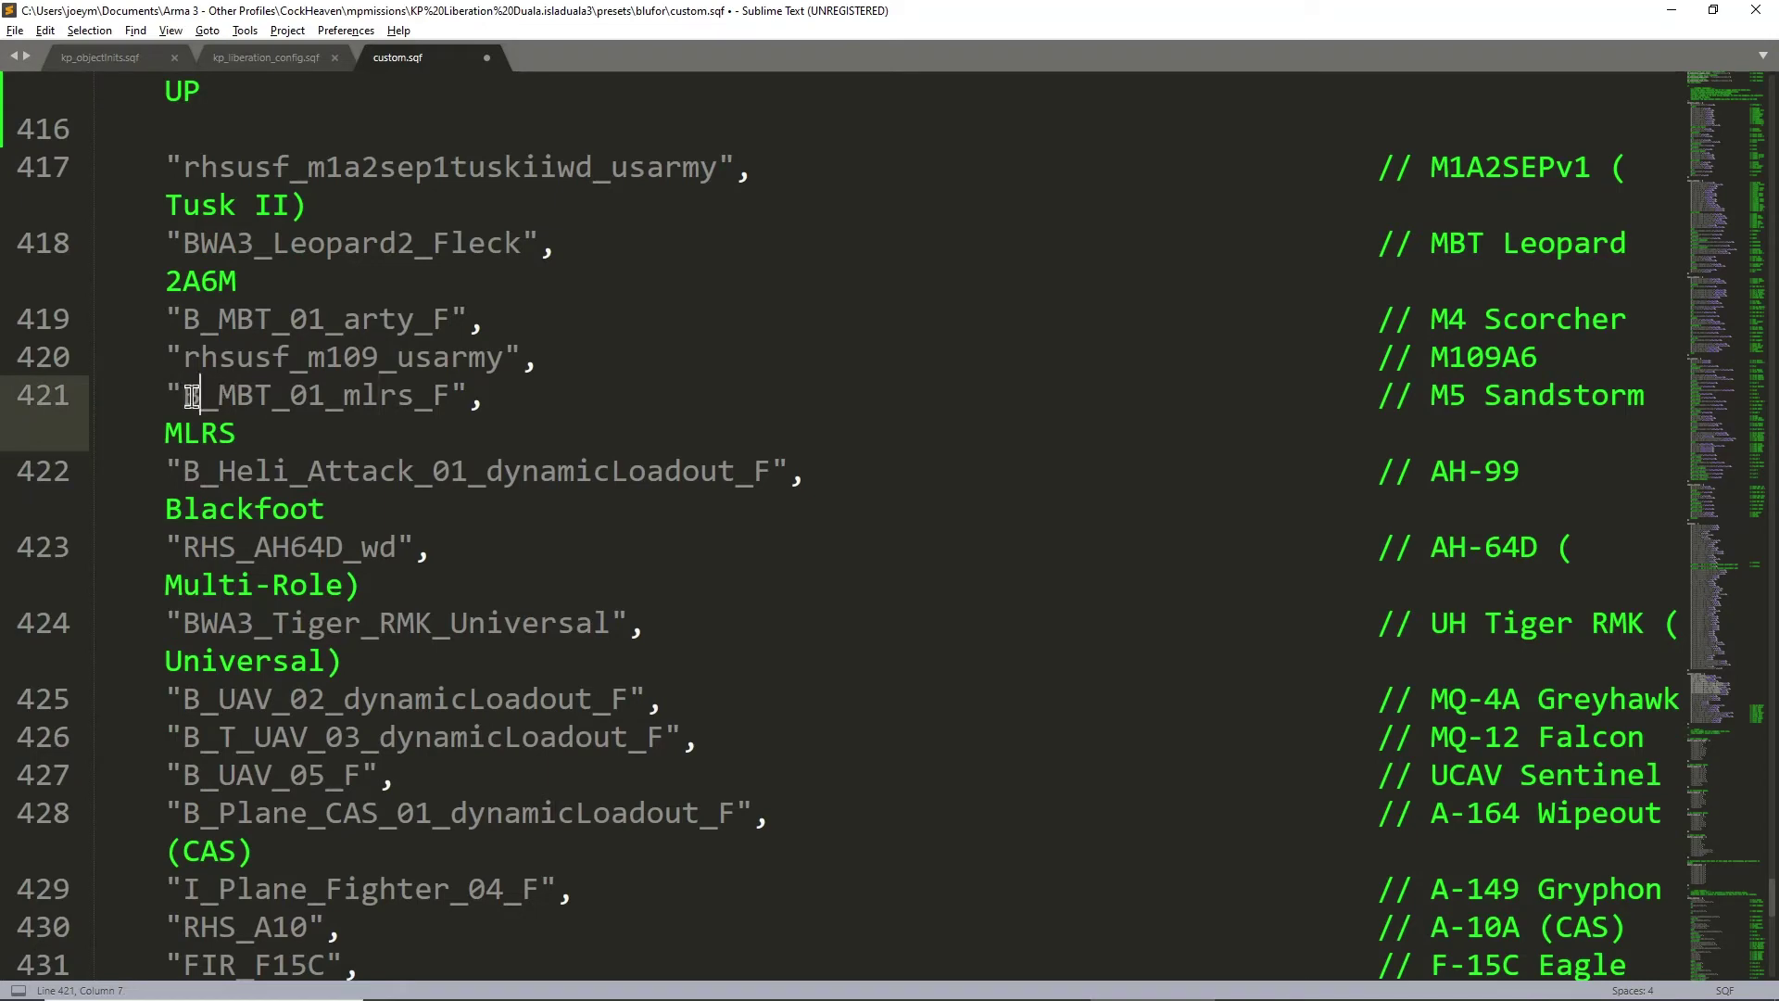
{"action": "left_click_drag", "start_coordinate": [200, 396], "coordinate": [446, 383]}
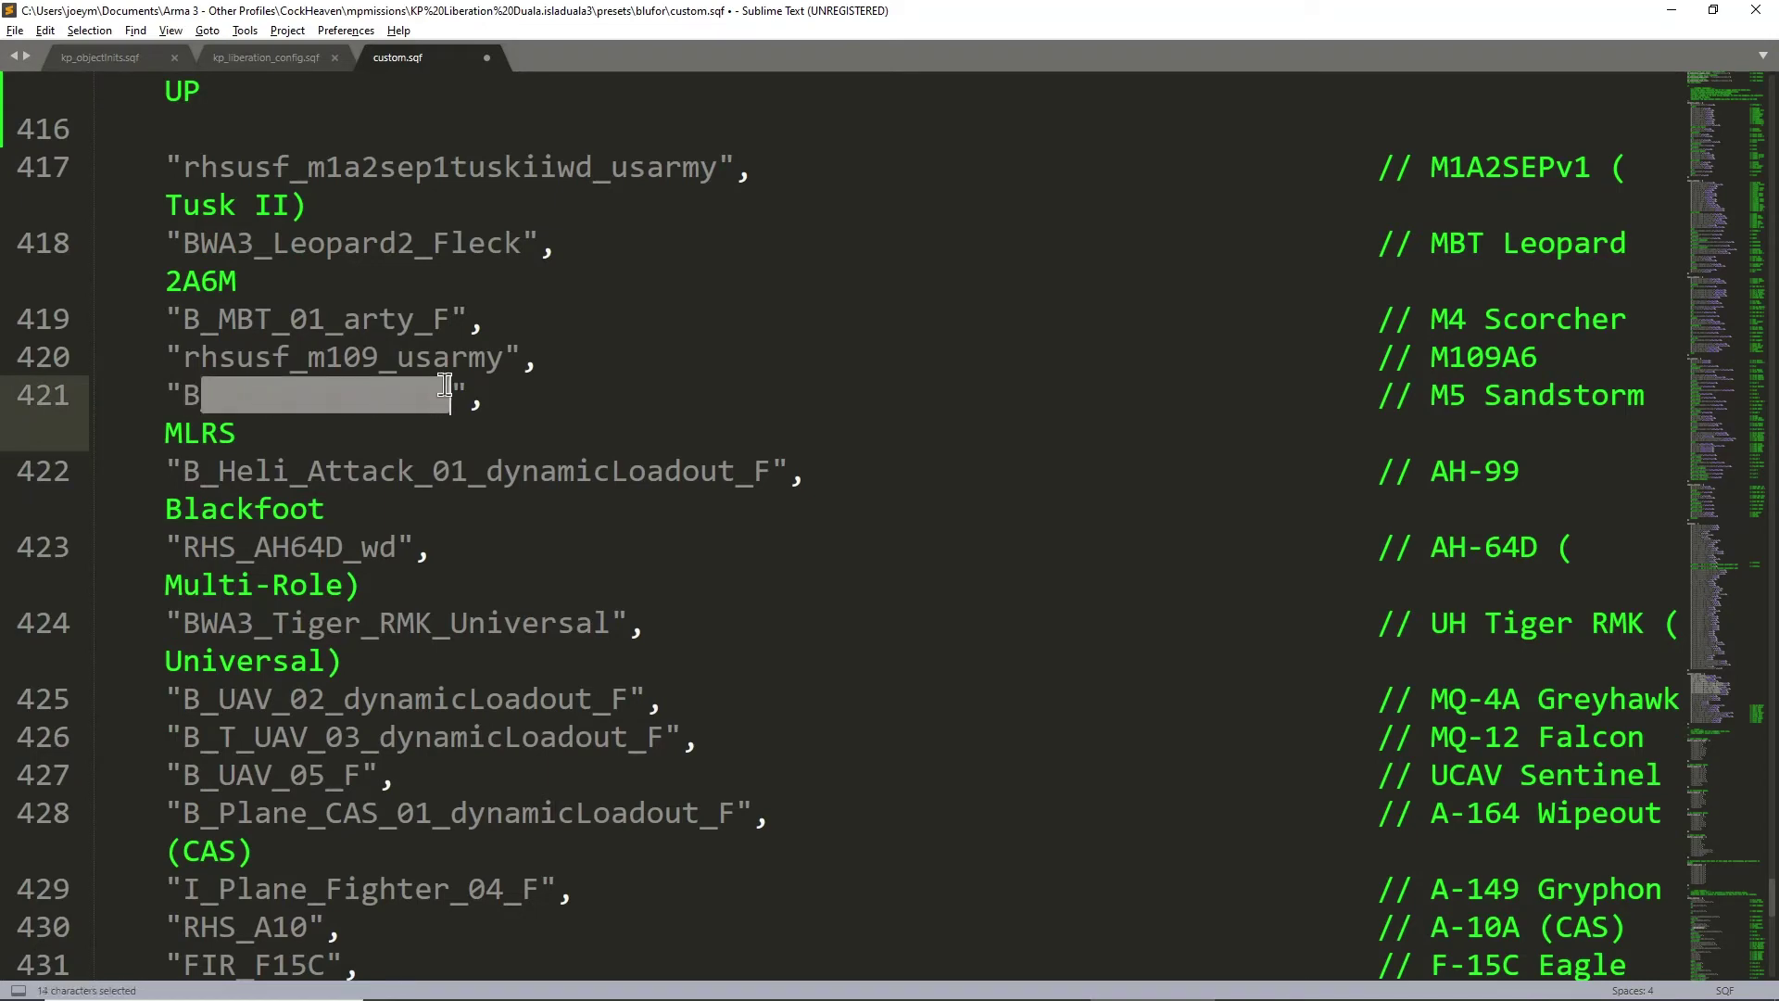
{"action": "left_click", "coordinate": [544, 471]}
- Remove the duplicated B_MBT_01_TUSK_F entry together with the extra blank lines around it
{"action": "scroll", "coordinate": [545, 471], "scroll_direction": "up", "scroll_amount": 4}
{"action": "triple_click", "coordinate": [255, 661]}
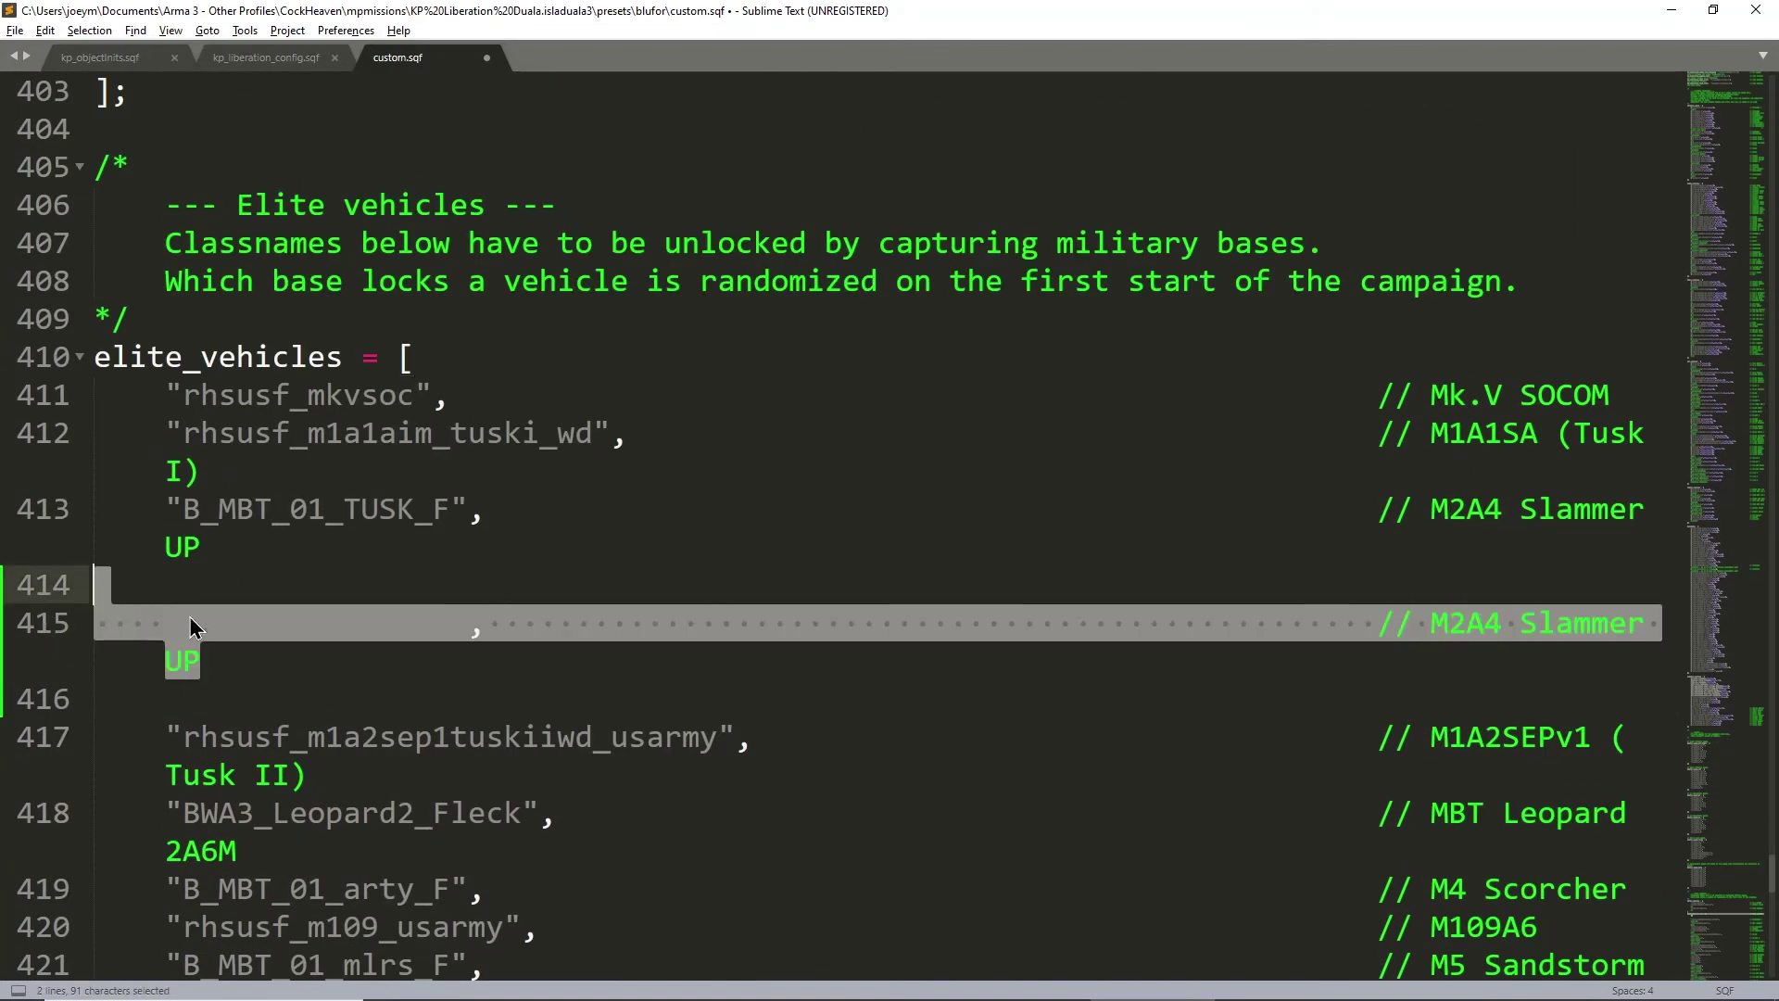
{"action": "key", "text": "Delete"}
{"action": "key", "text": "Delete"}
{"action": "key", "text": "BackSpace"}
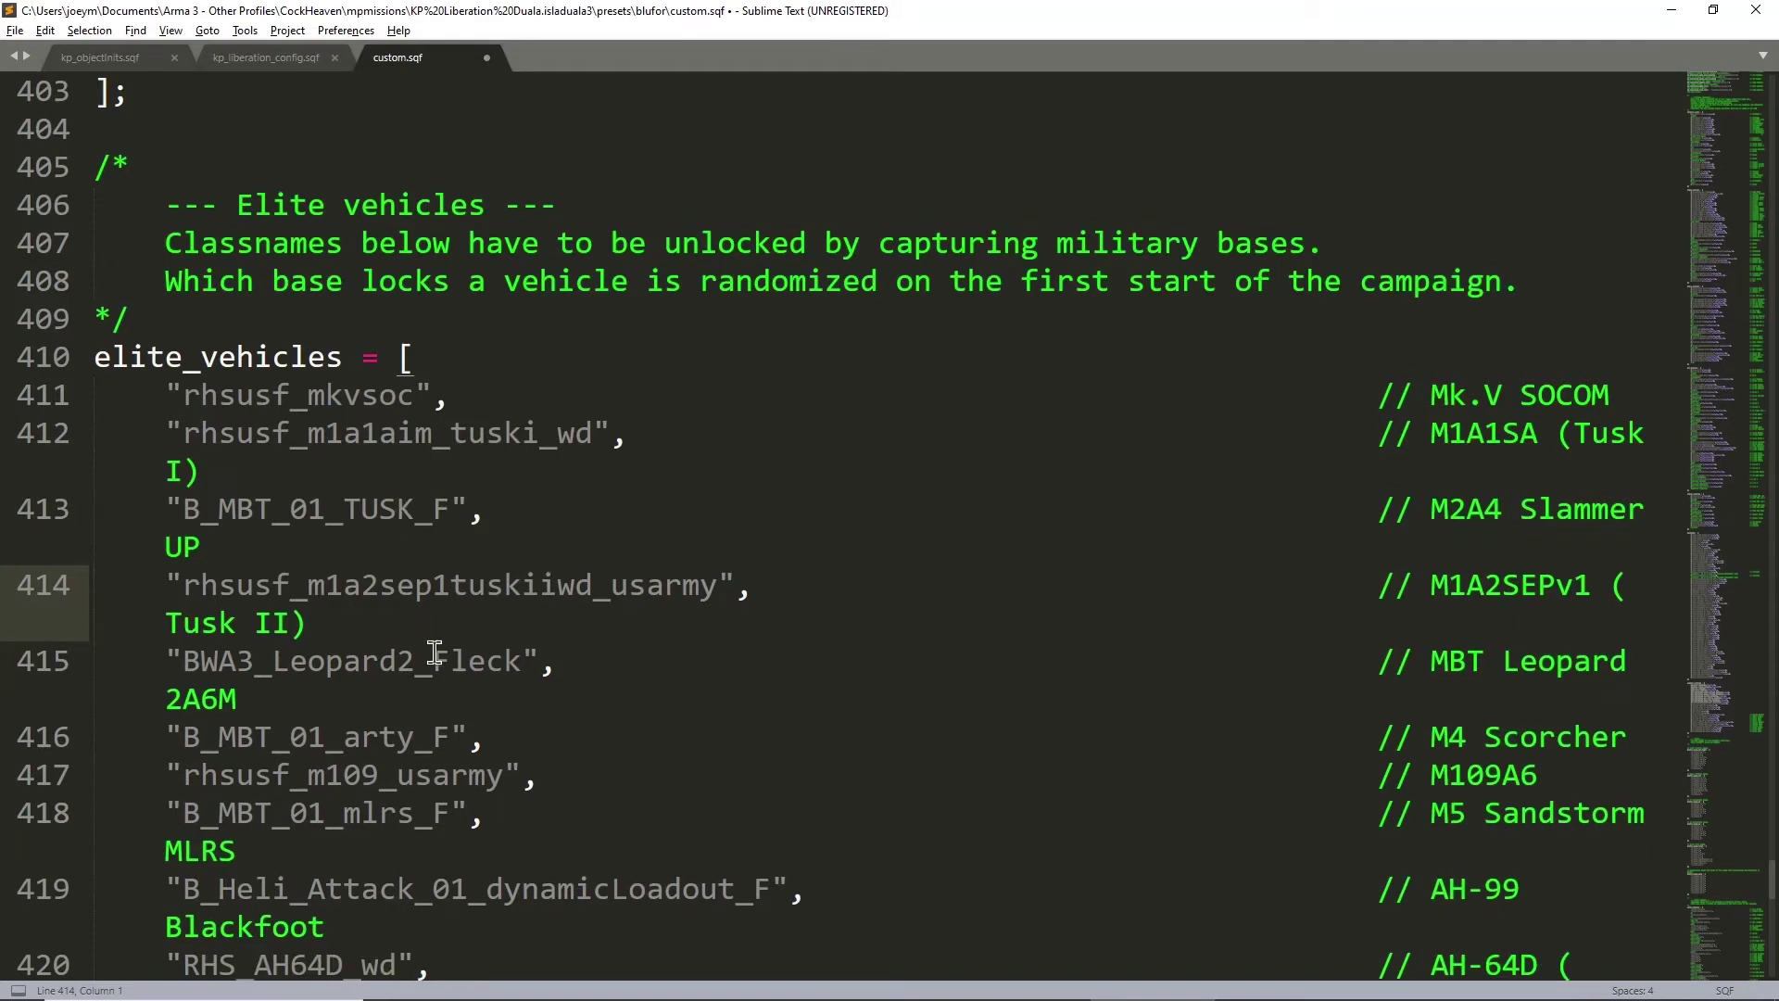
- Review the B_MBT_01_TUSK_F class name and the elite vehicles to the list's end, then look back through the file to the infantry_units section
{"action": "double_click", "coordinate": [366, 514]}
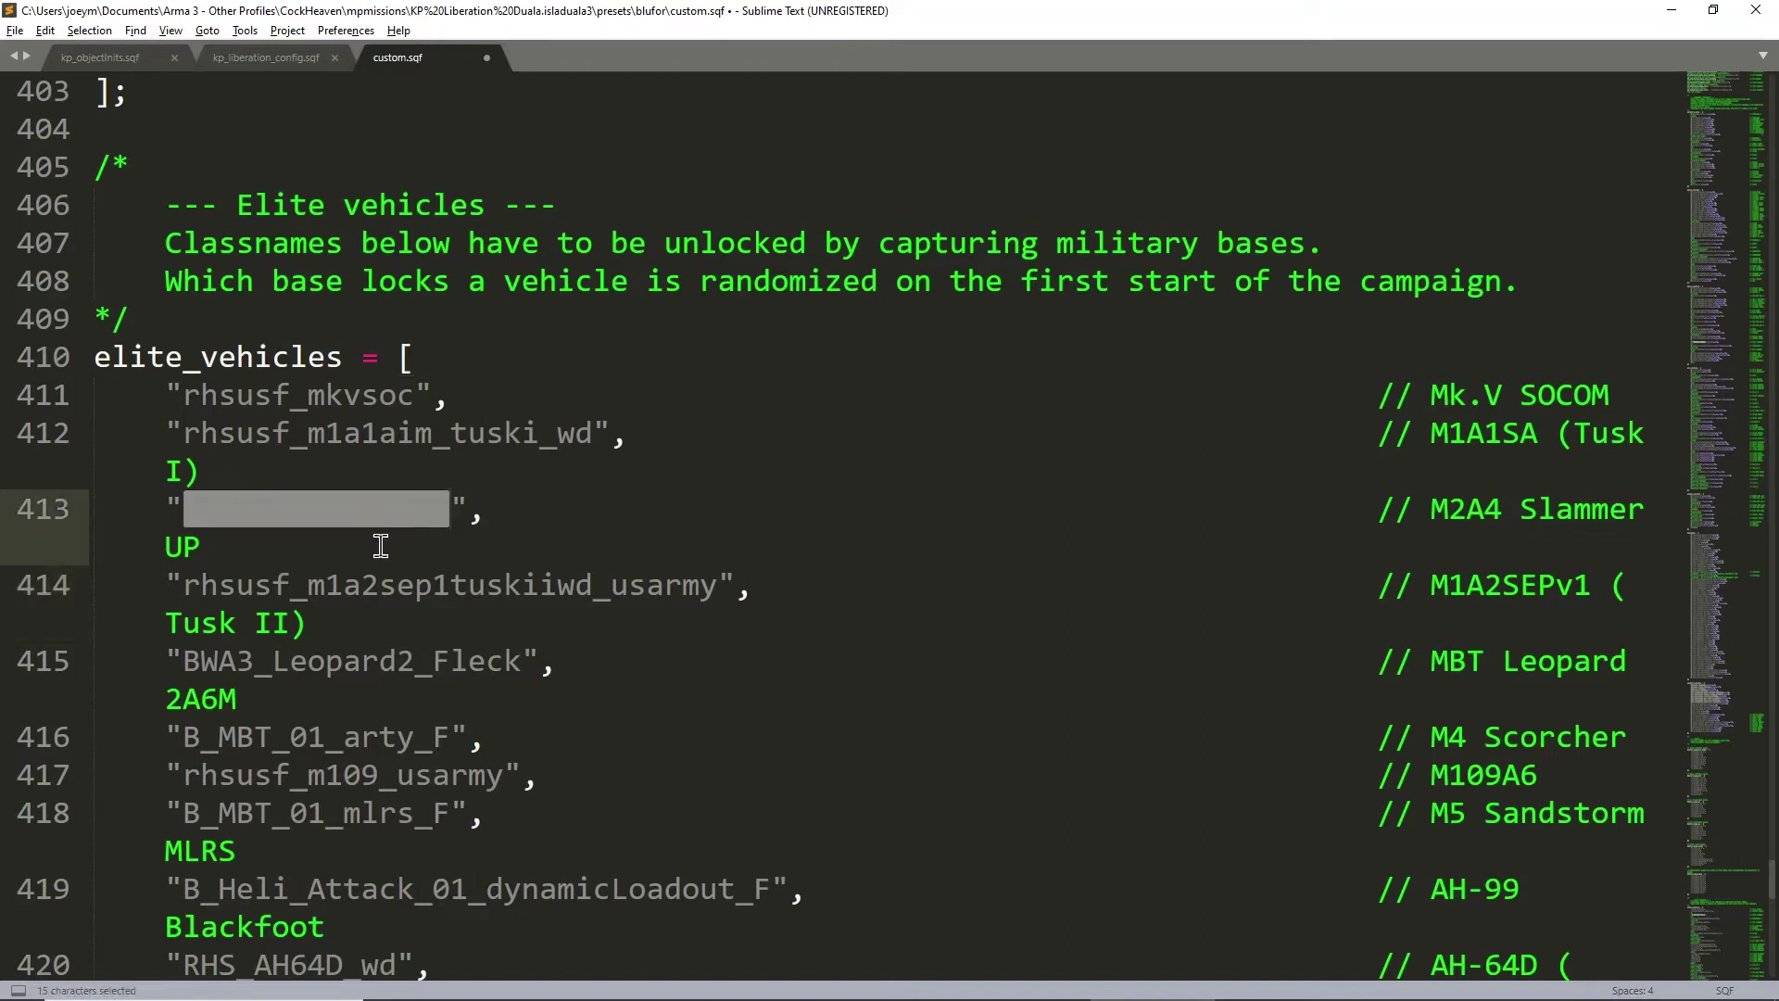
{"action": "left_click", "coordinate": [559, 550]}
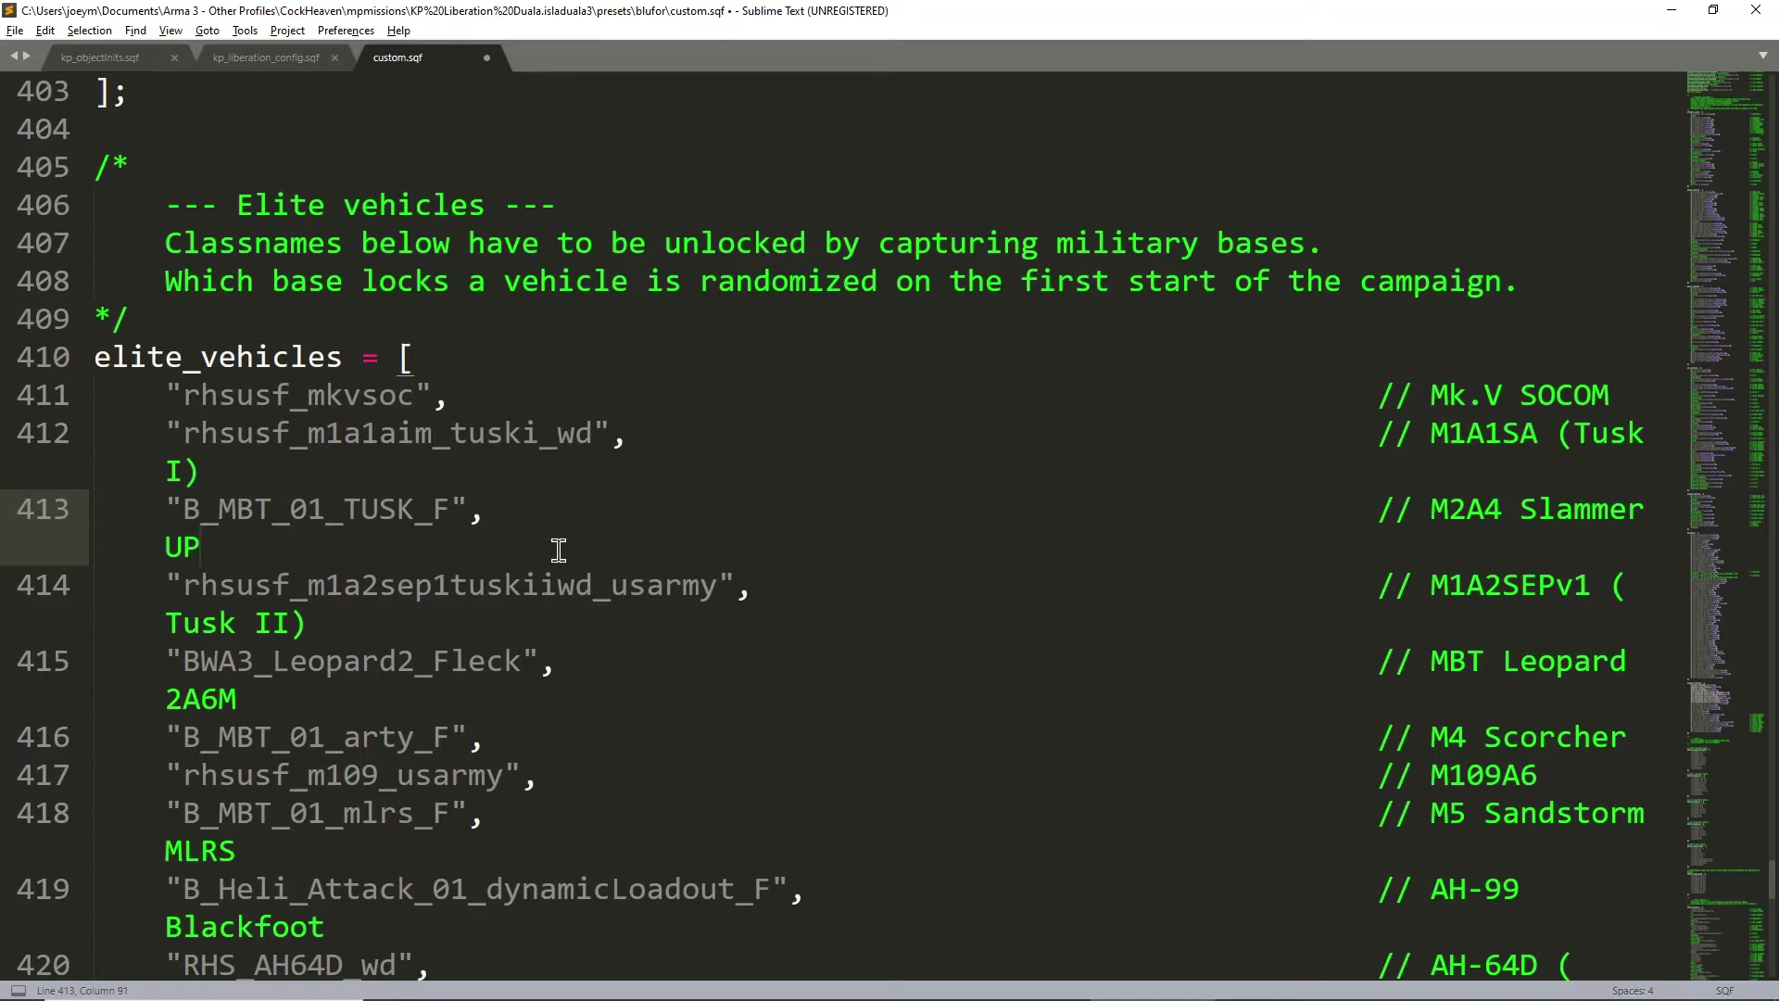
{"action": "scroll", "coordinate": [551, 528], "scroll_direction": "down", "scroll_amount": 15}
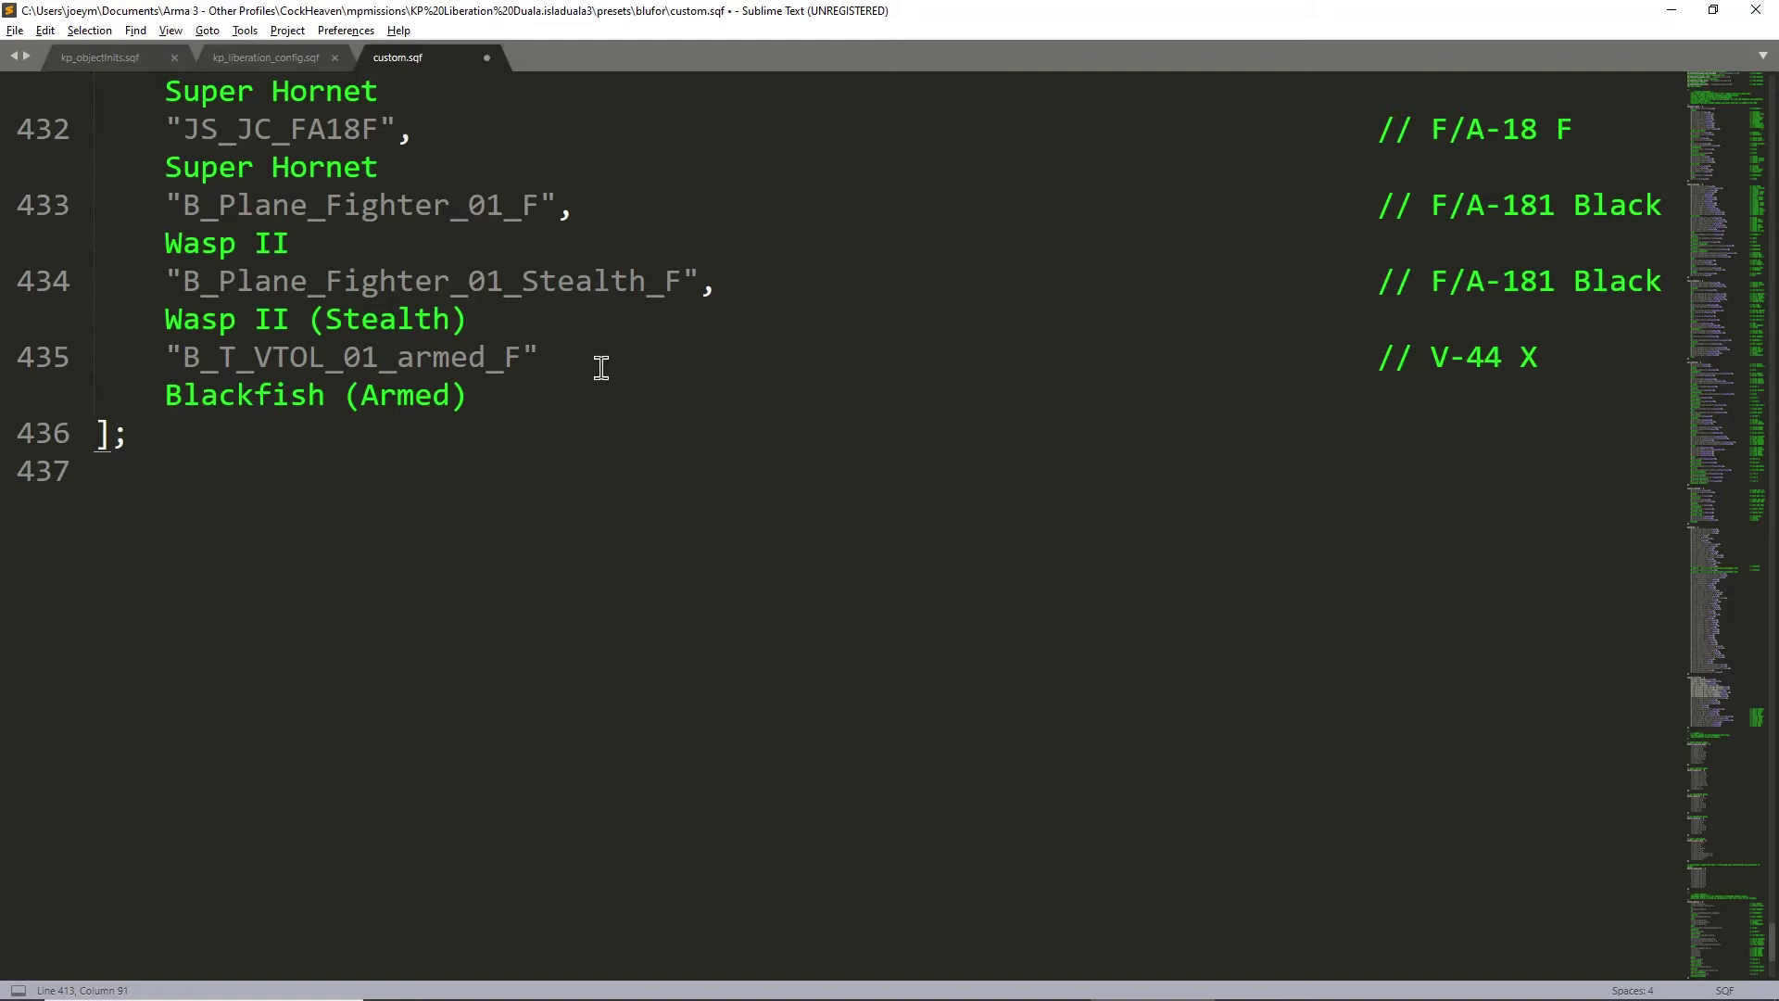
{"action": "scroll", "coordinate": [640, 445], "scroll_direction": "up", "scroll_amount": 4}
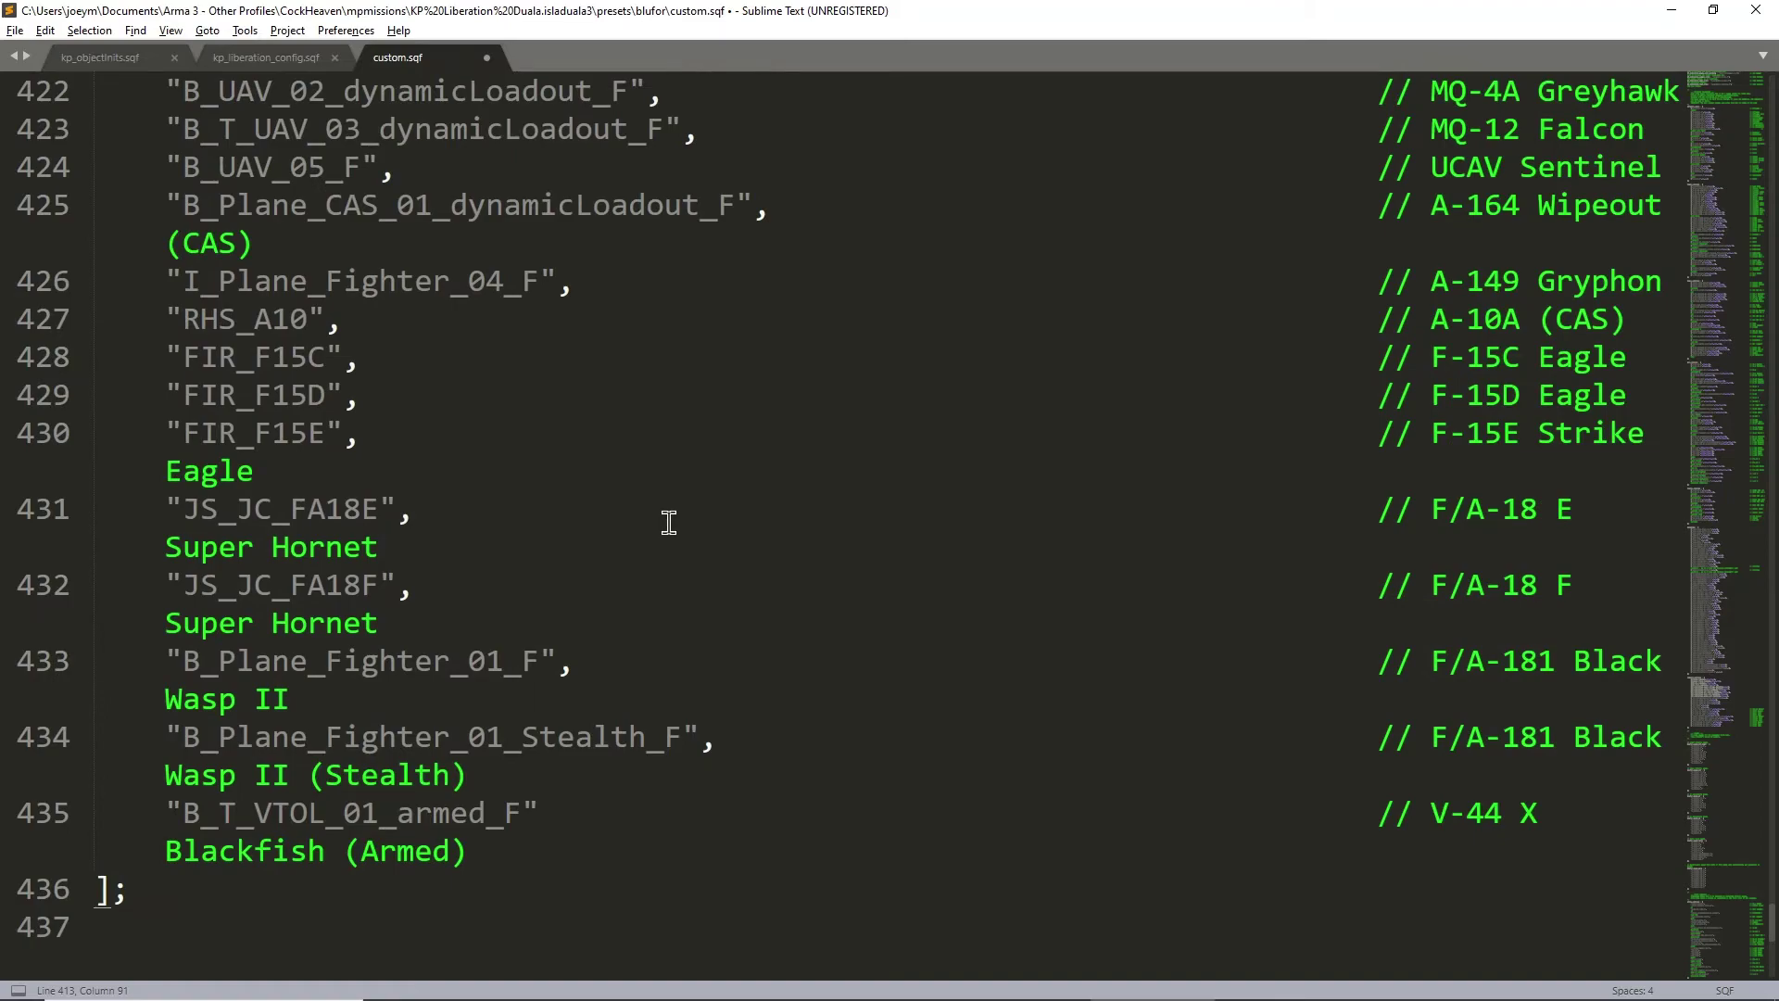
{"action": "scroll", "coordinate": [668, 522], "scroll_direction": "up", "scroll_amount": 20}
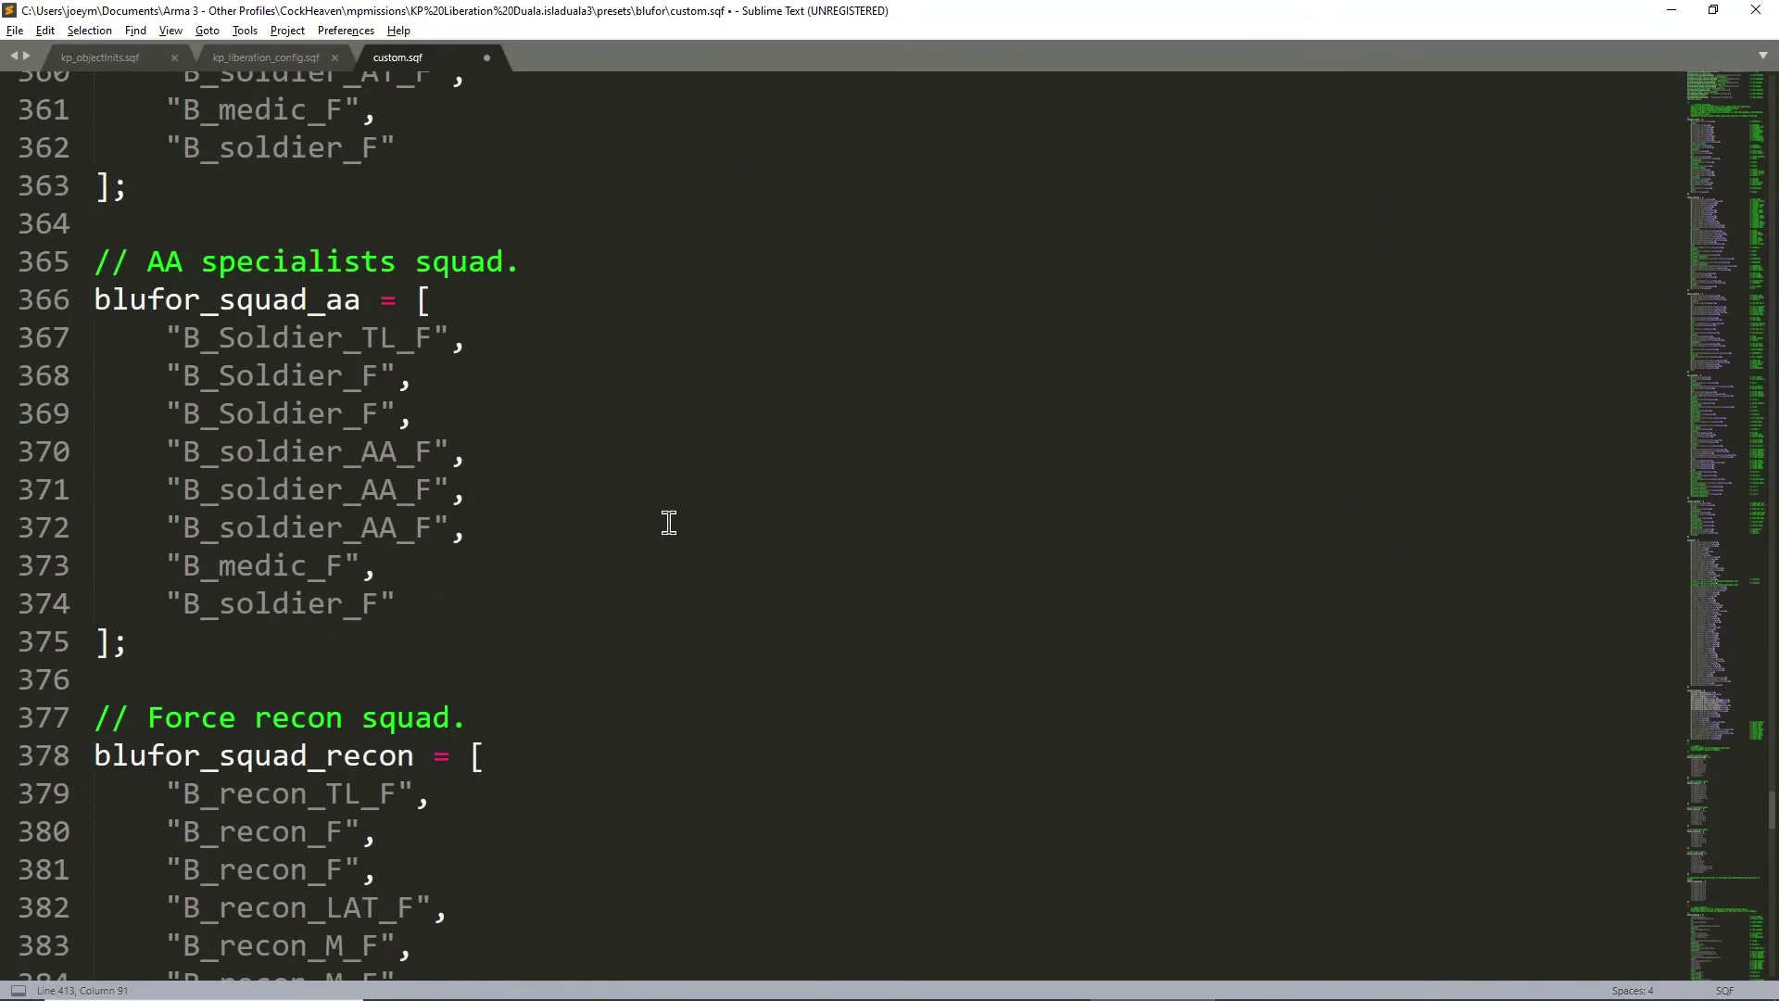
{"action": "scroll", "coordinate": [643, 524], "scroll_direction": "up", "scroll_amount": 20}
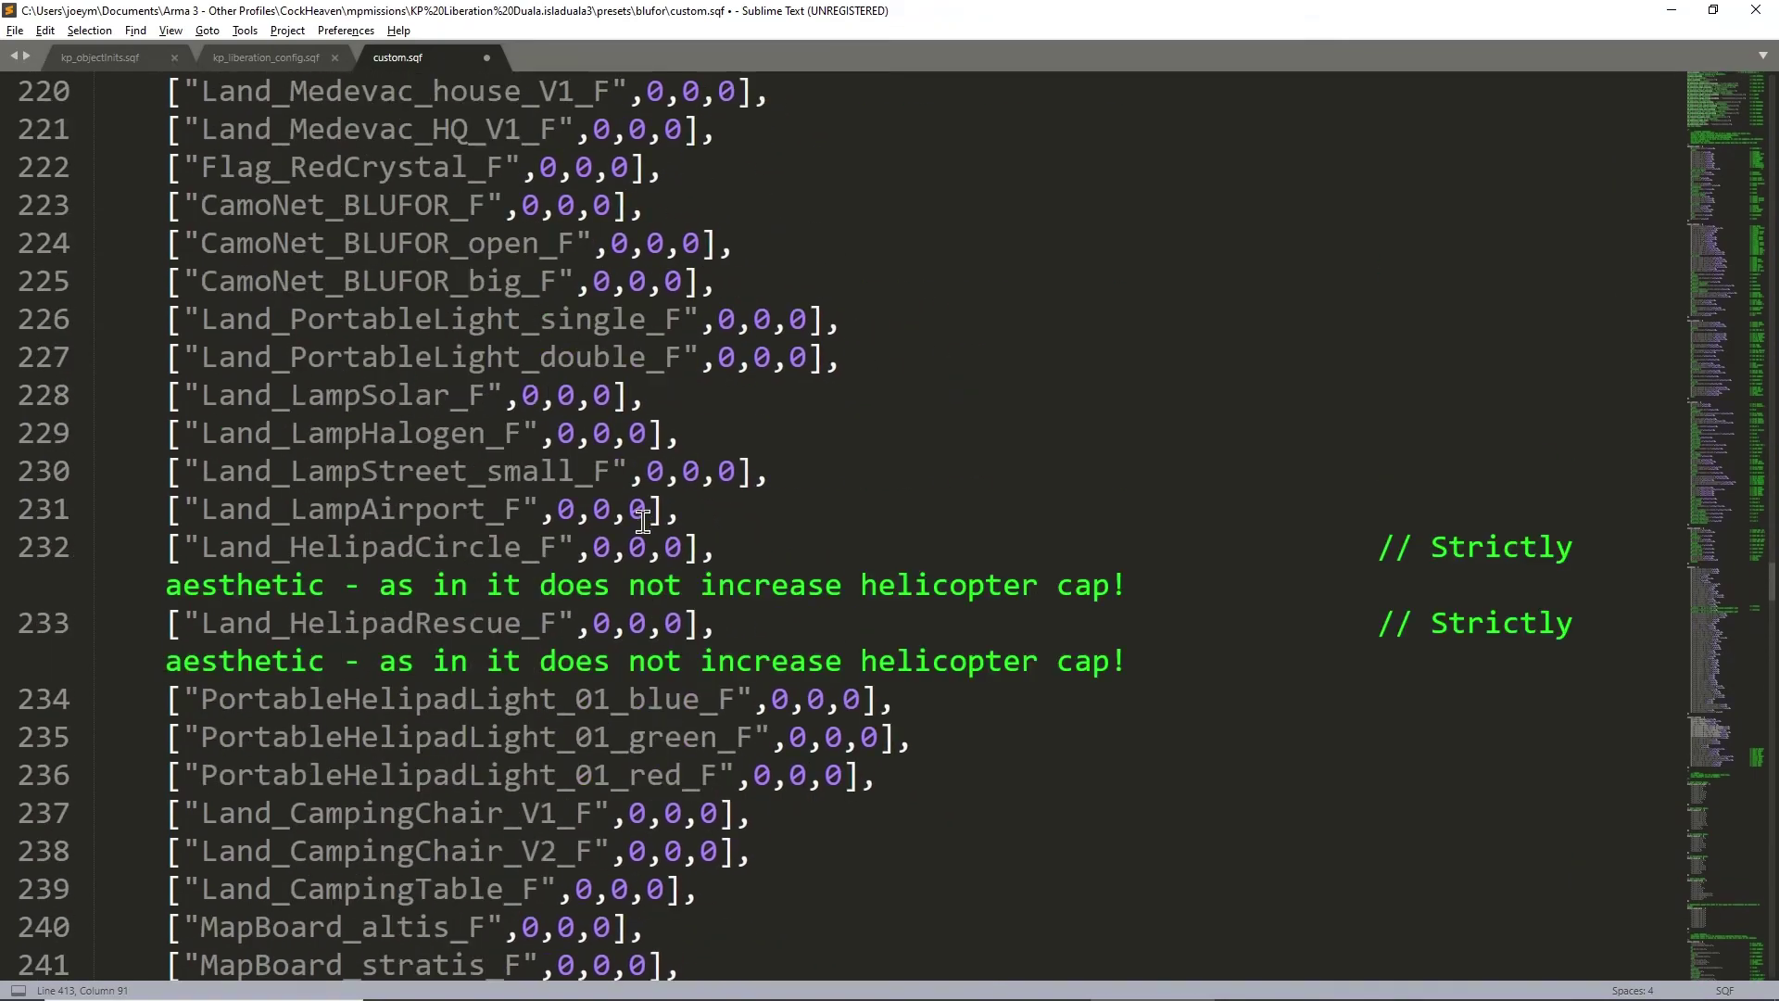
{"action": "scroll", "coordinate": [640, 523], "scroll_direction": "up", "scroll_amount": 20}
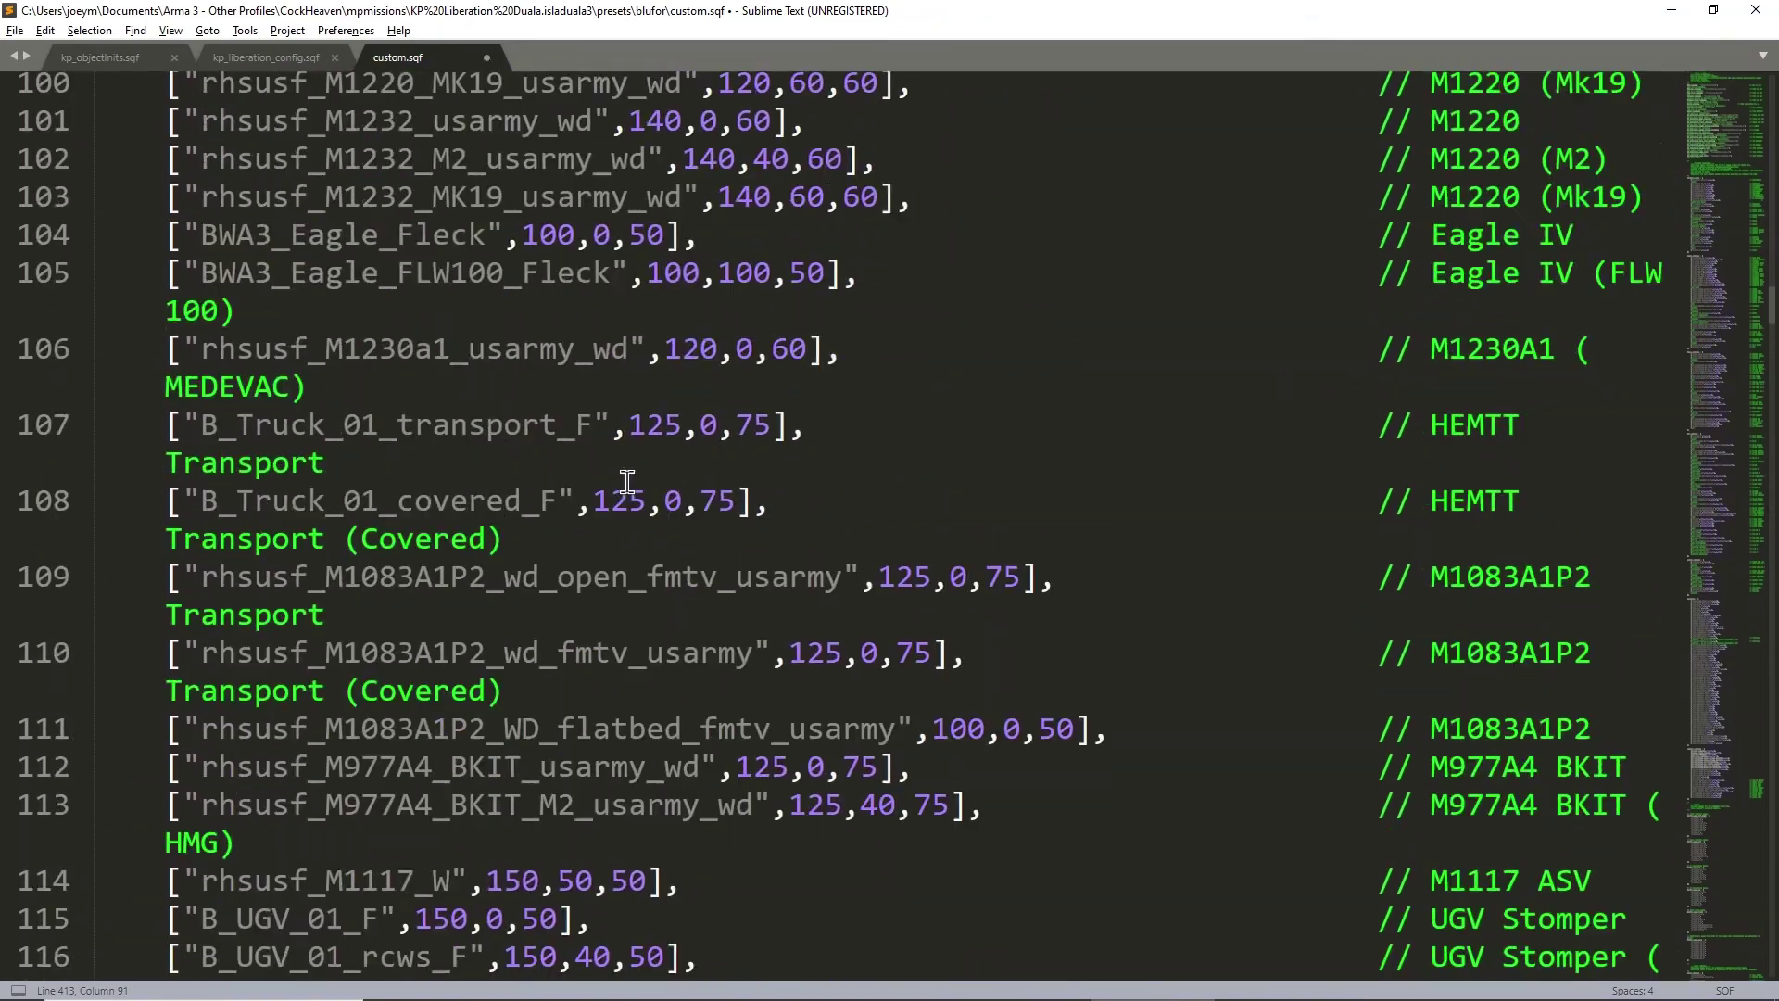
- Switch to File Explorer and look through the mission's opfor, resistance and civilians preset folders
{"action": "key", "text": "alt+Tab"}
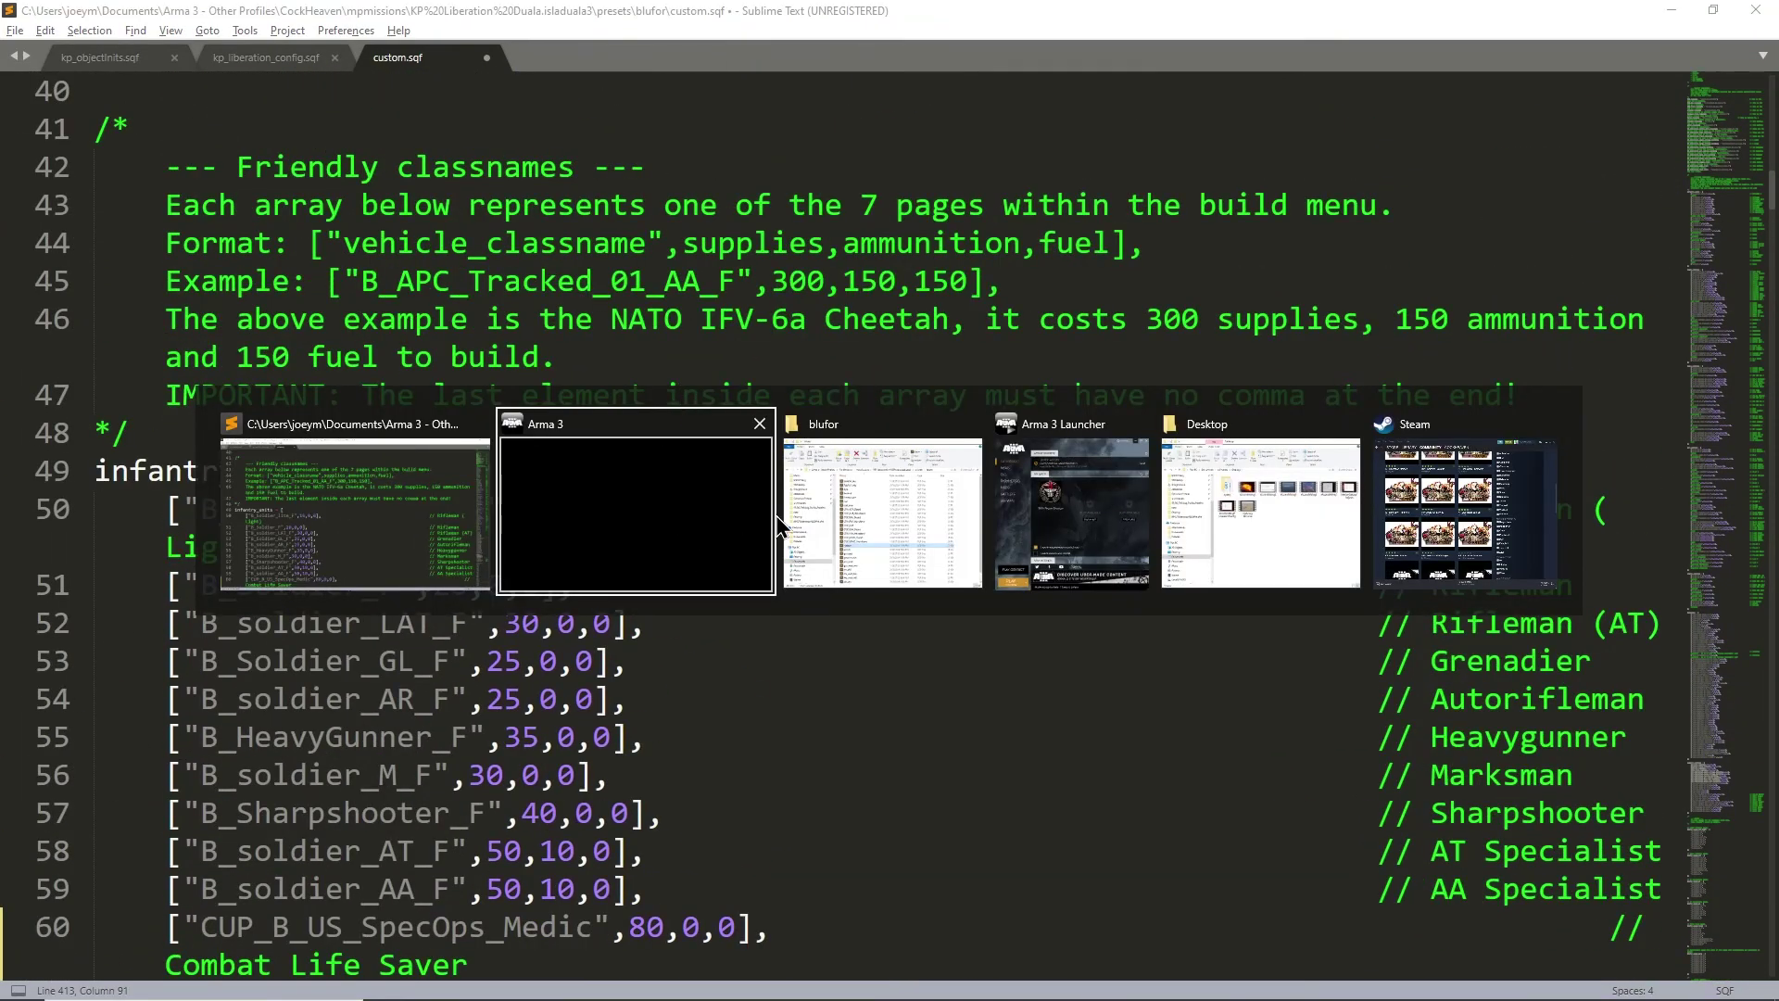
{"action": "left_click", "coordinate": [830, 459]}
{"action": "key", "text": "alt+Up"}
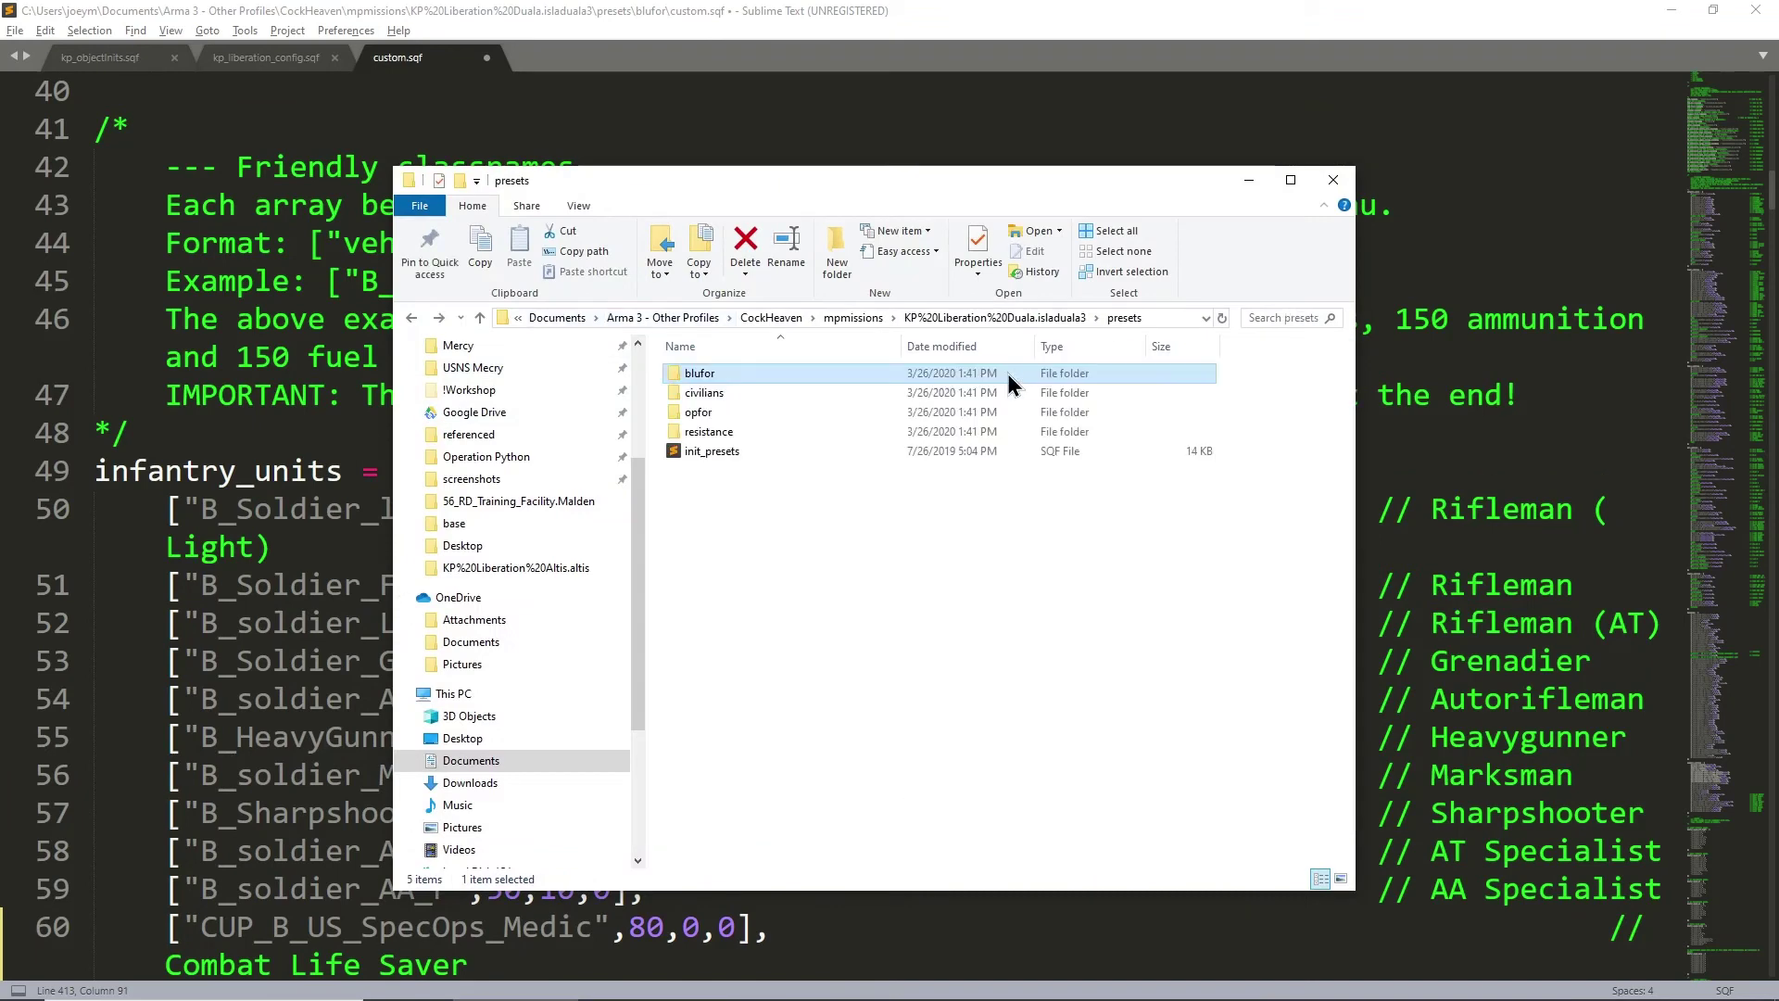
{"action": "double_click", "coordinate": [790, 413]}
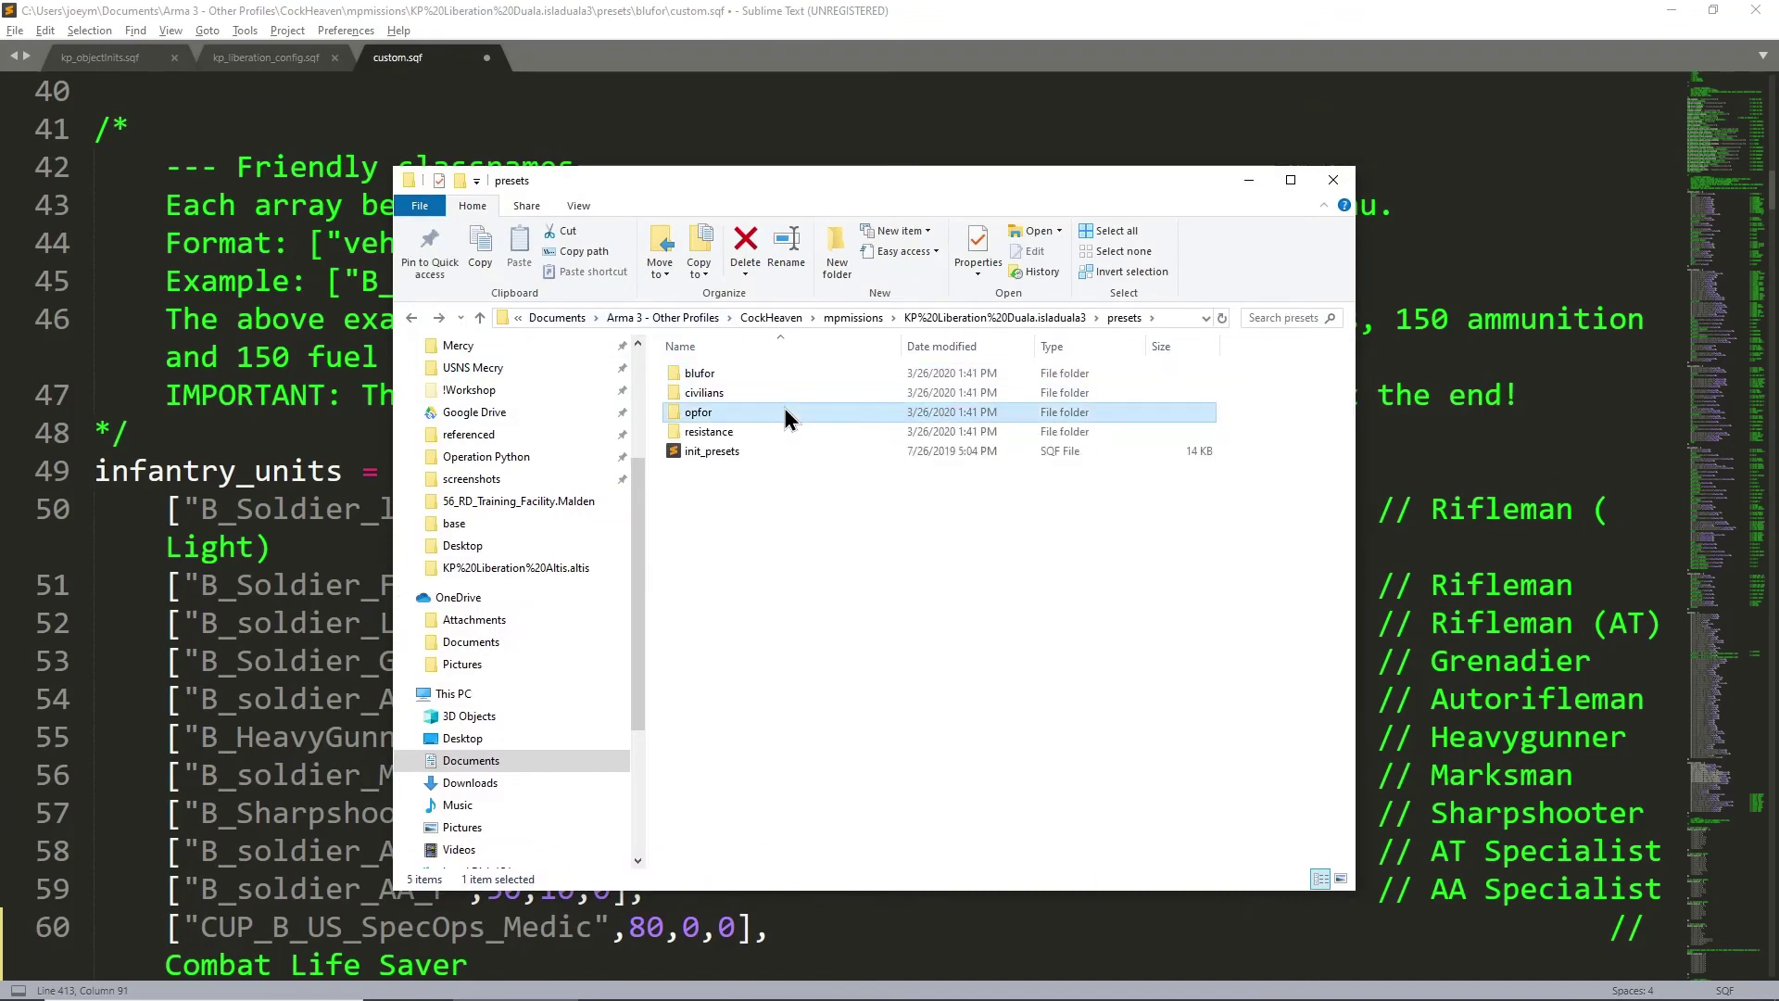
{"action": "key", "text": "alt+Up"}
{"action": "double_click", "coordinate": [783, 431]}
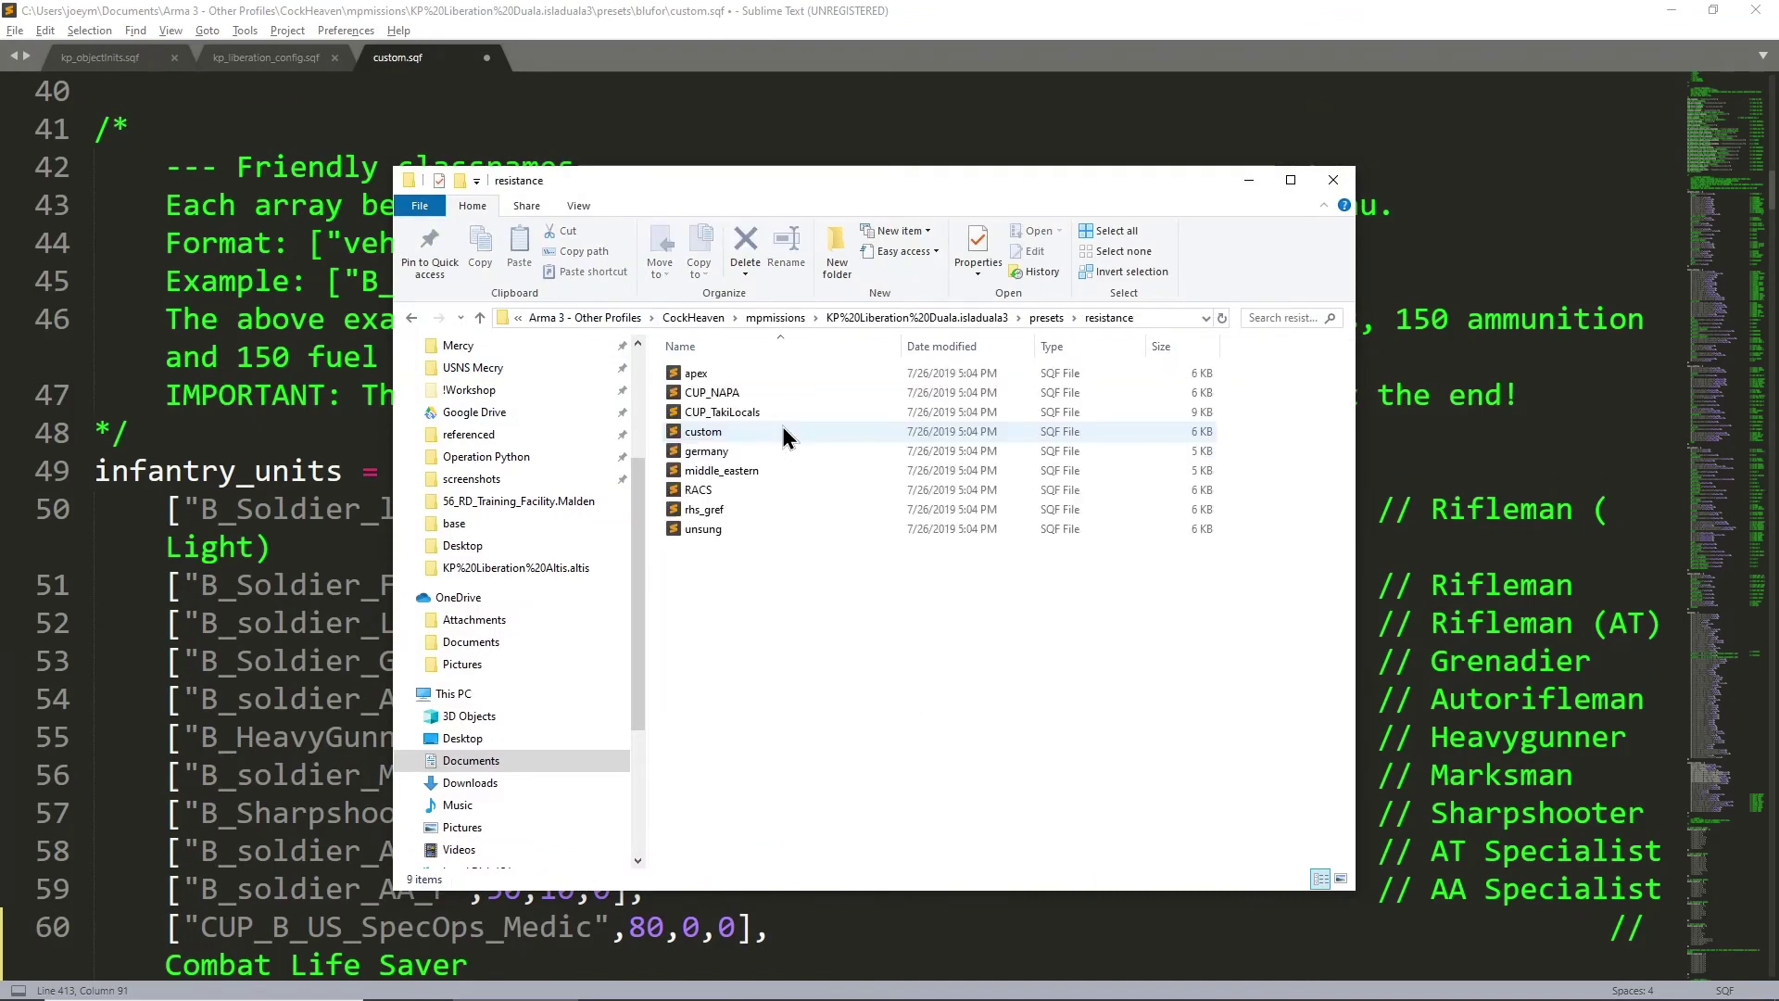
{"action": "key", "text": "alt+Up"}
{"action": "double_click", "coordinate": [793, 400]}
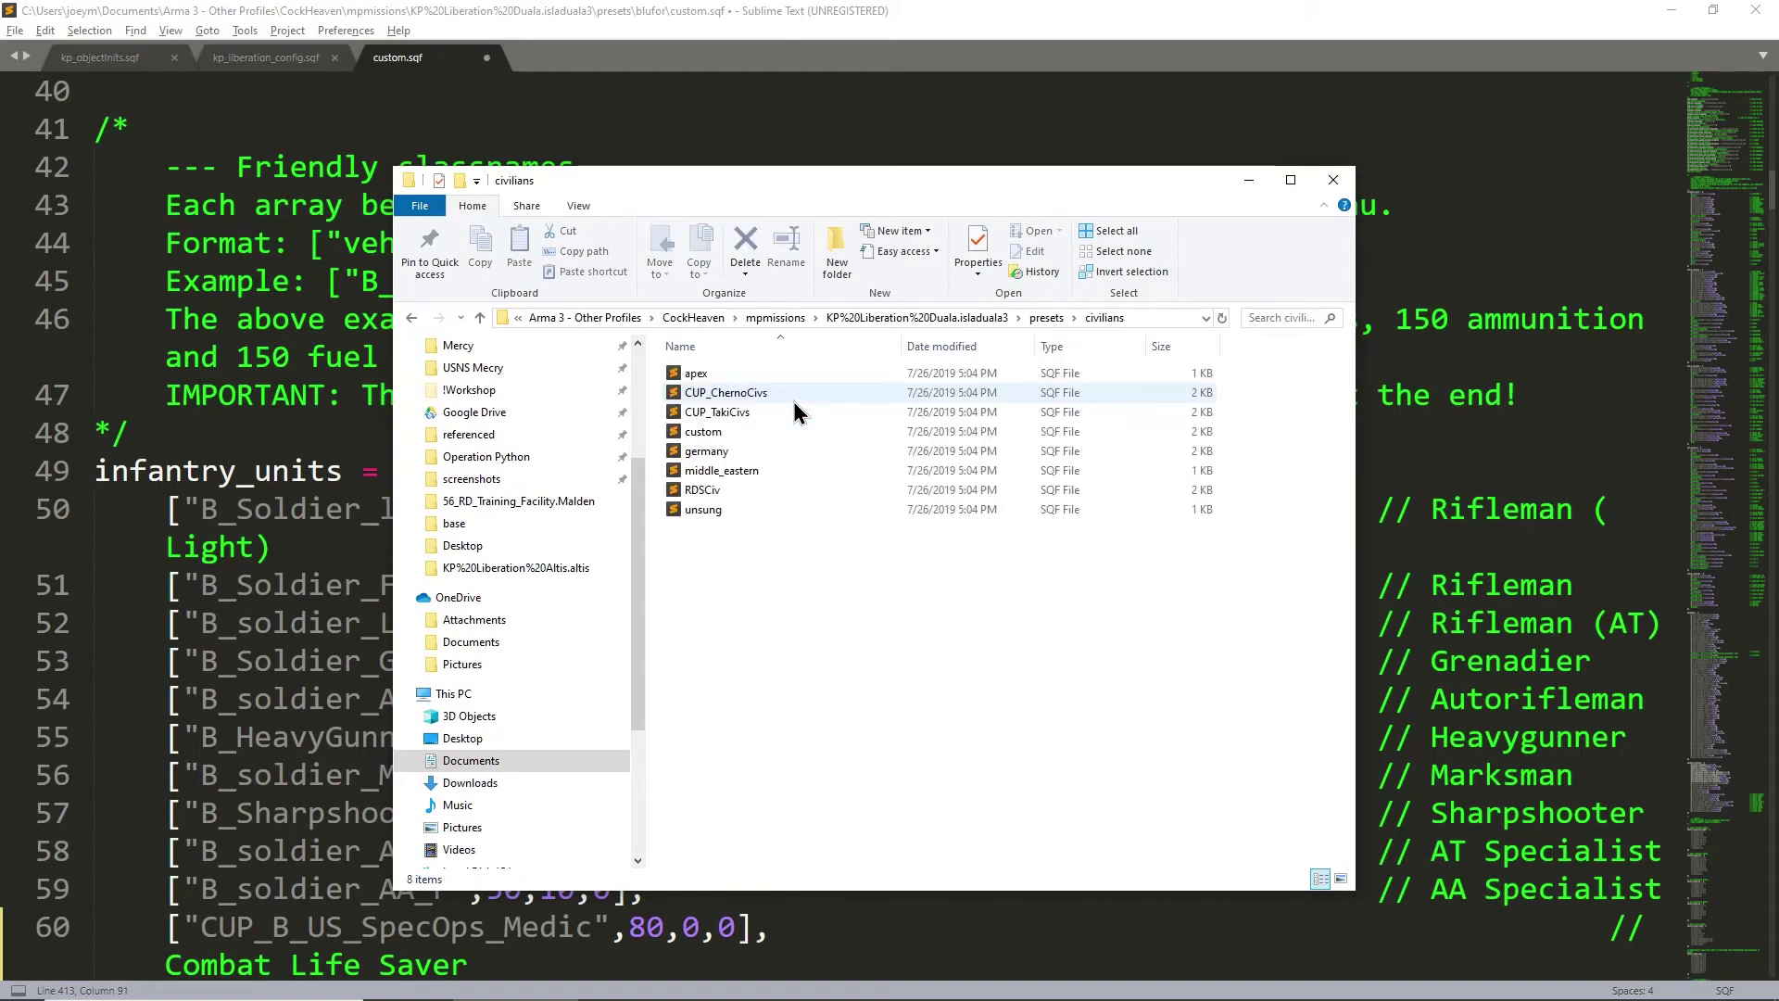
{"action": "key", "text": "alt+Up"}
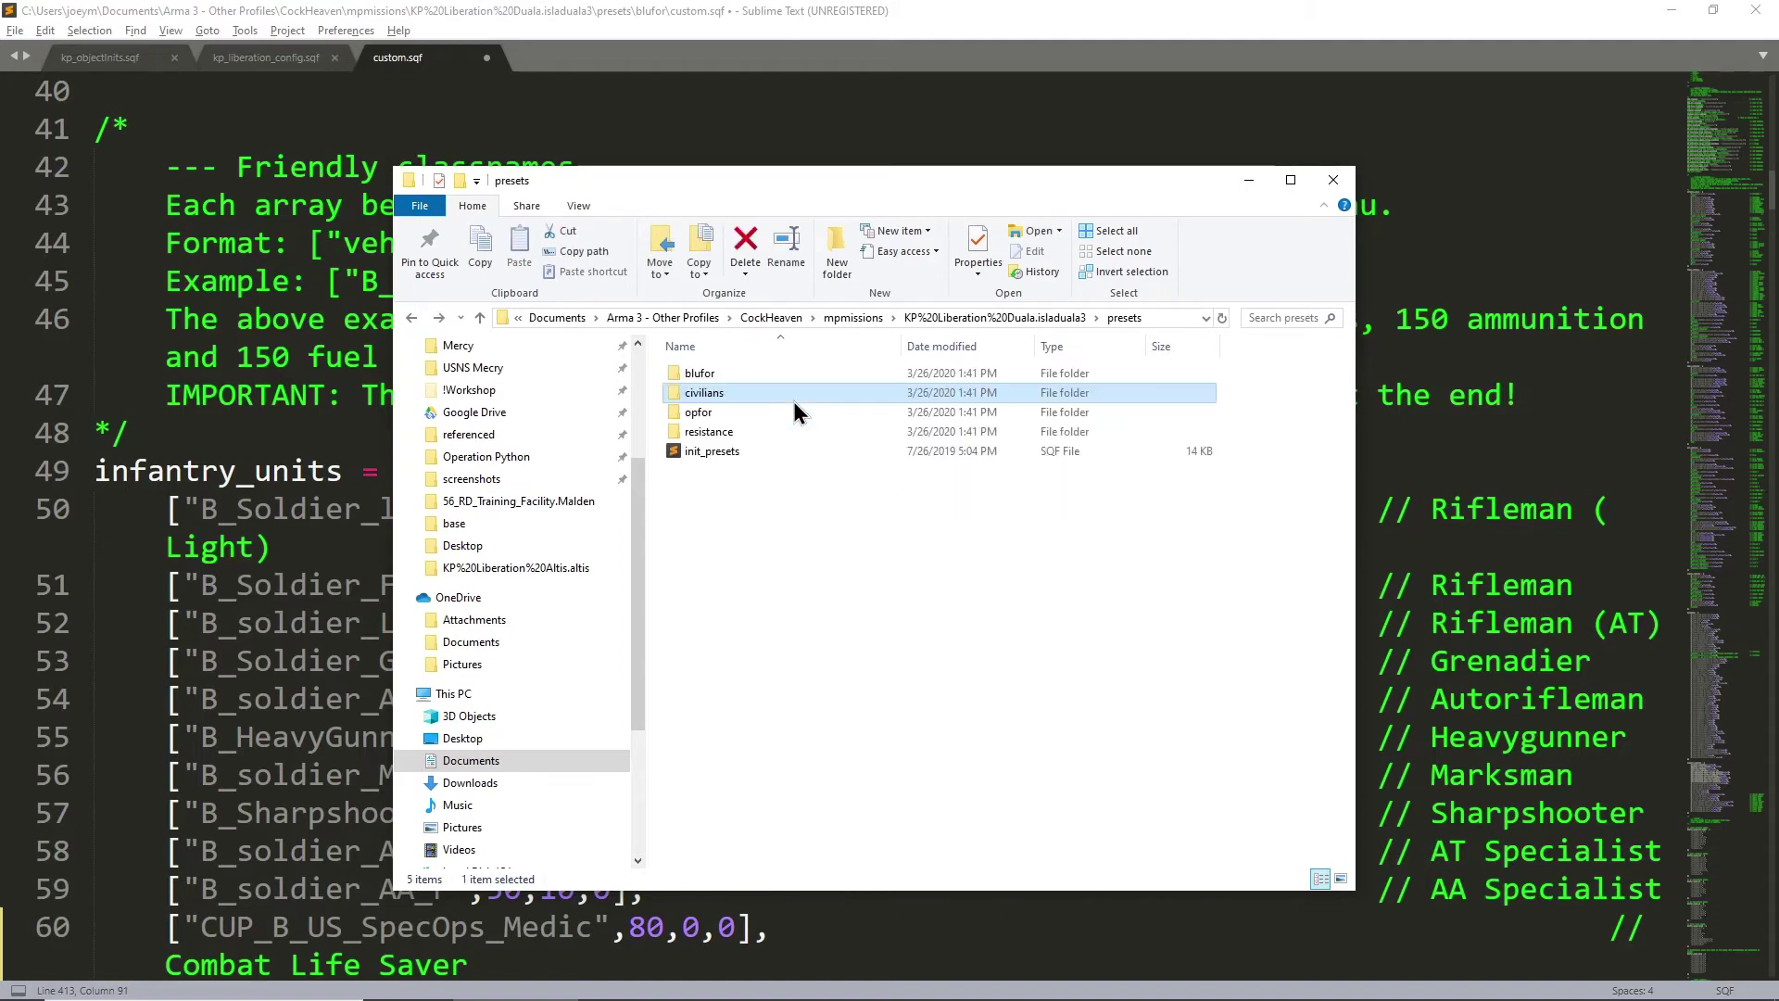
- Go back to the KP%20Liberation%20Duala.isladuala3 folder and open mission_params from its ui folder
{"action": "left_click", "coordinate": [997, 318]}
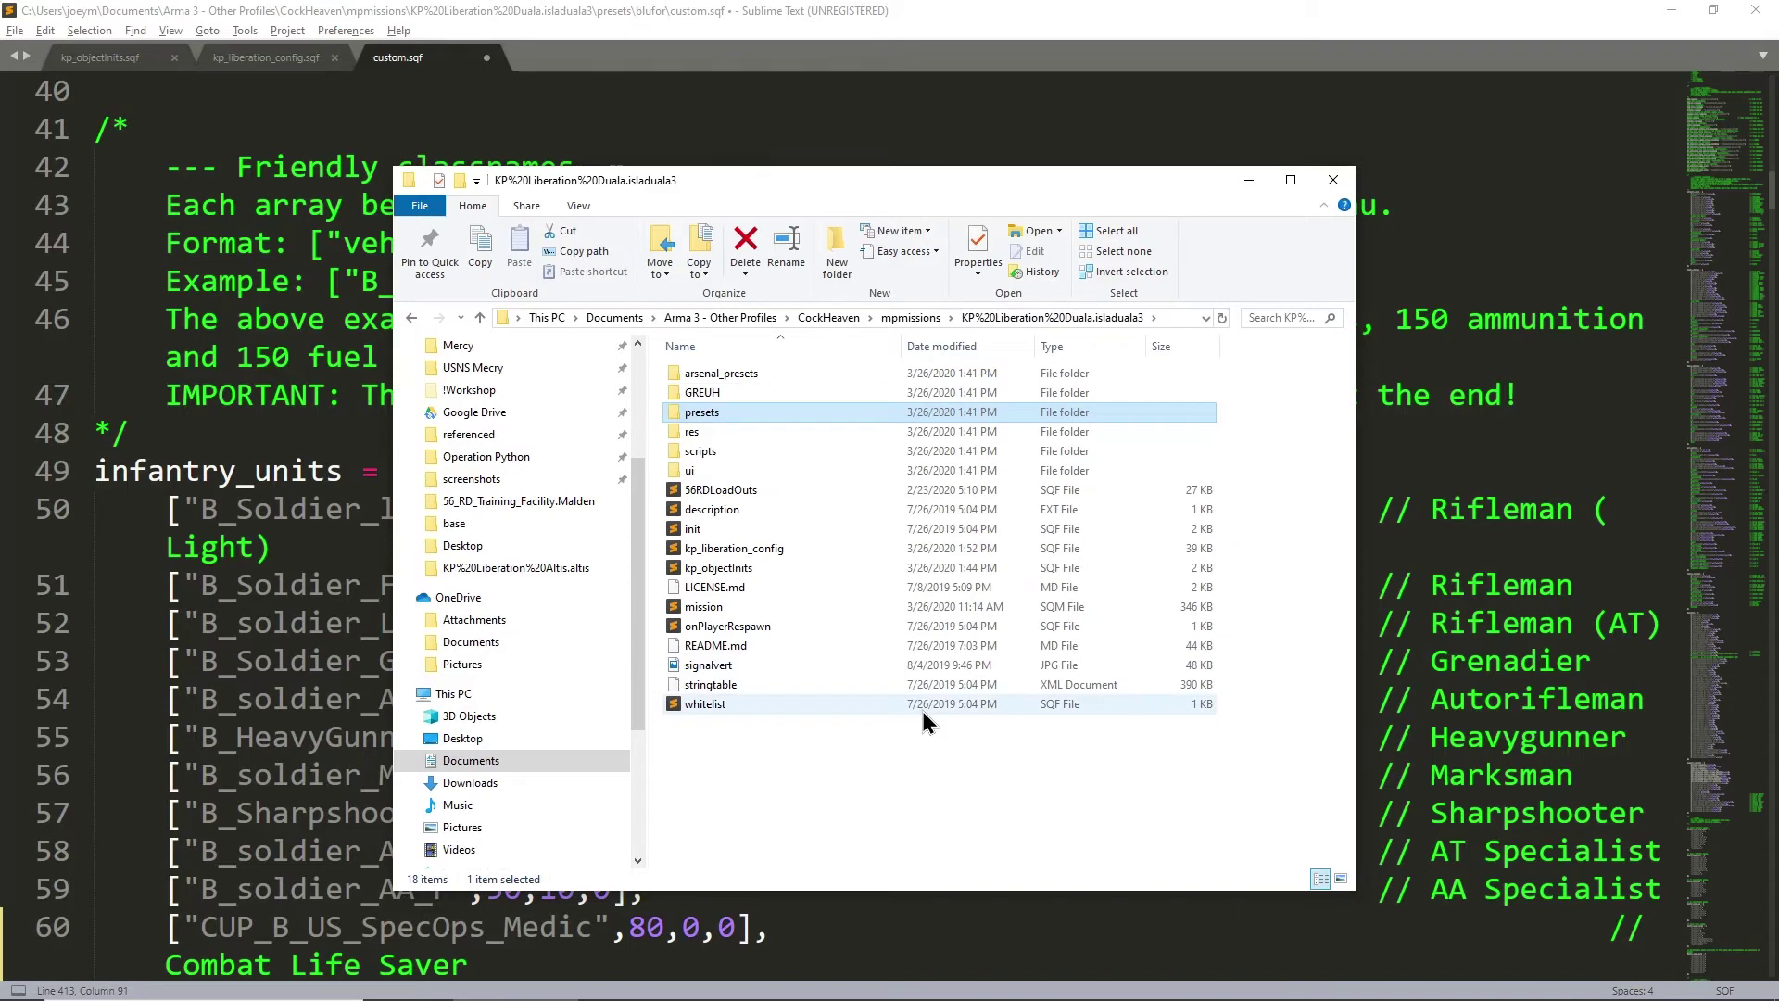
{"action": "left_click", "coordinate": [910, 786]}
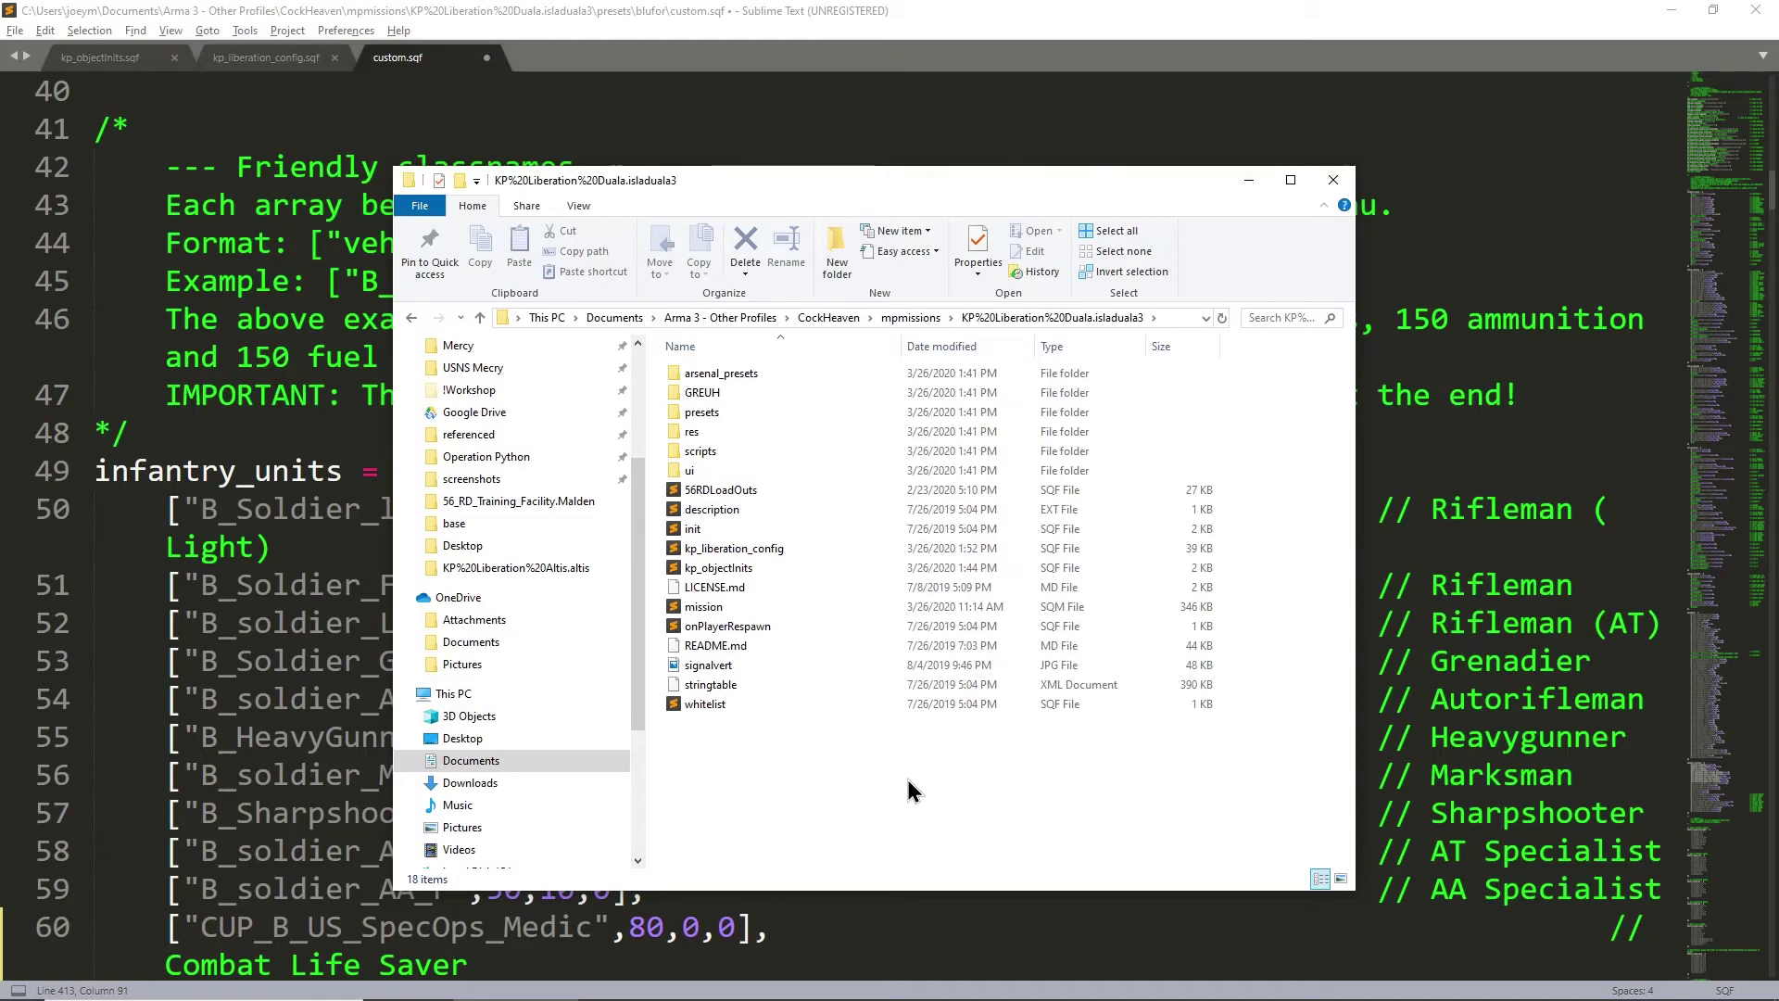
{"action": "key", "text": "alt"}
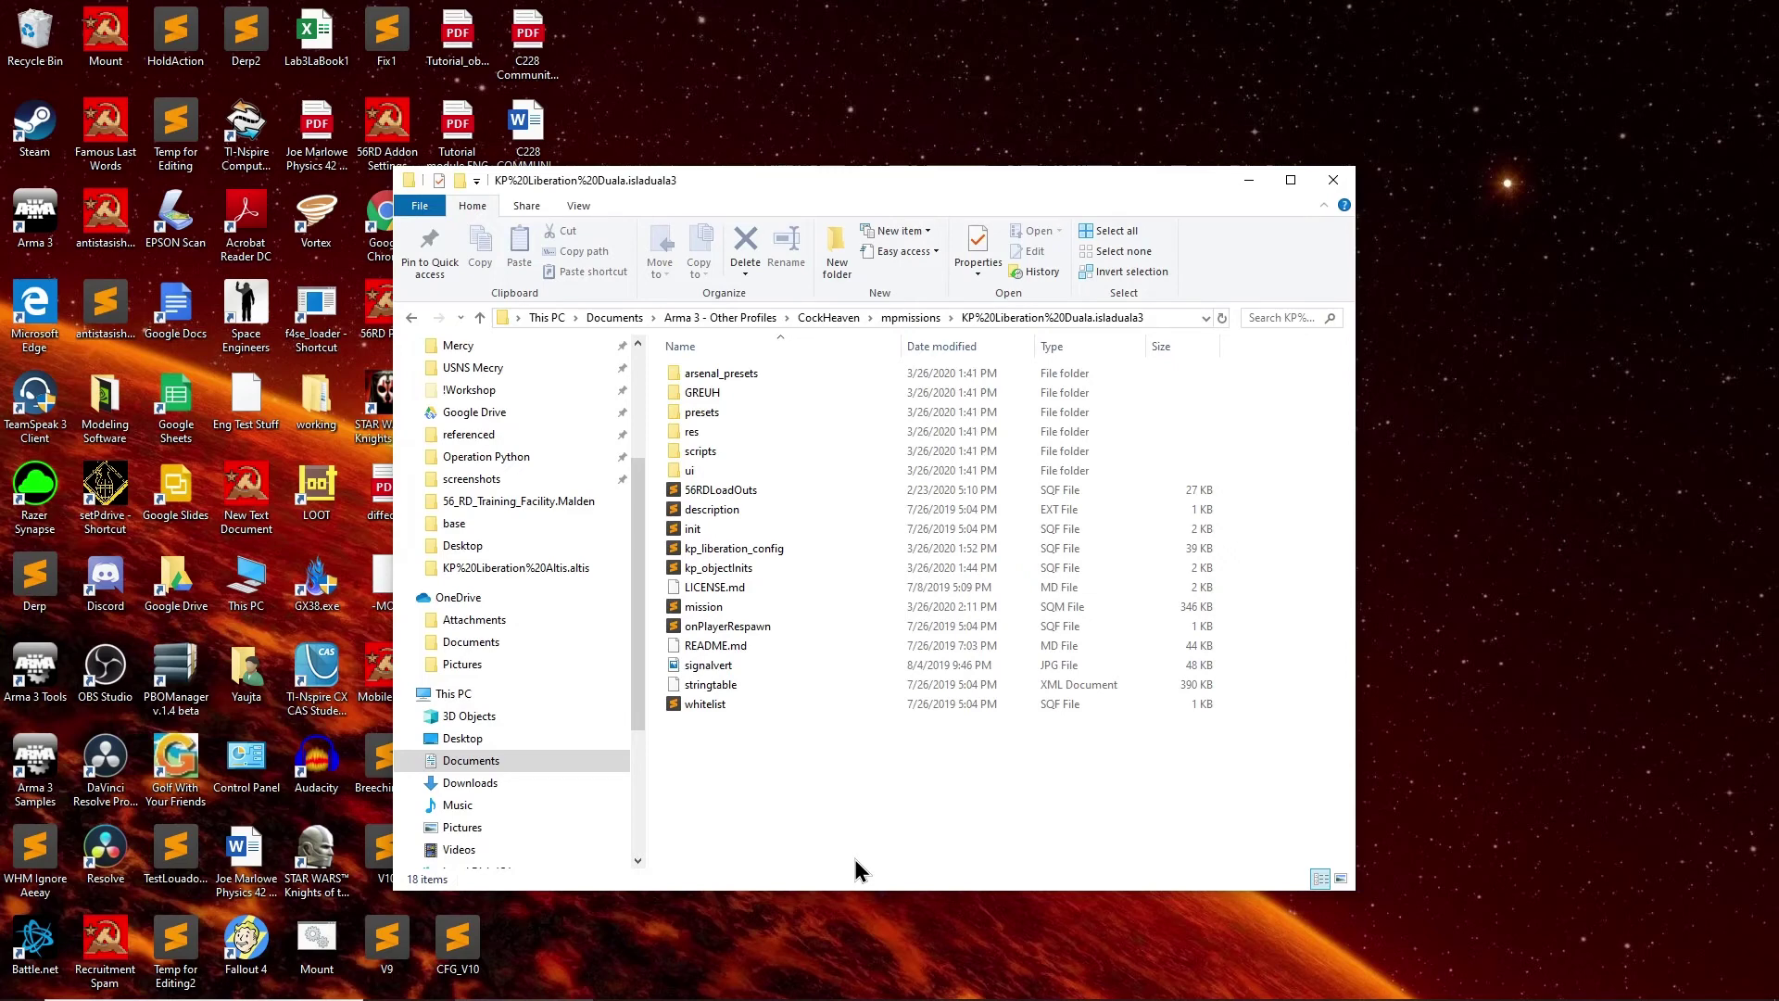
{"action": "double_click", "coordinate": [748, 475]}
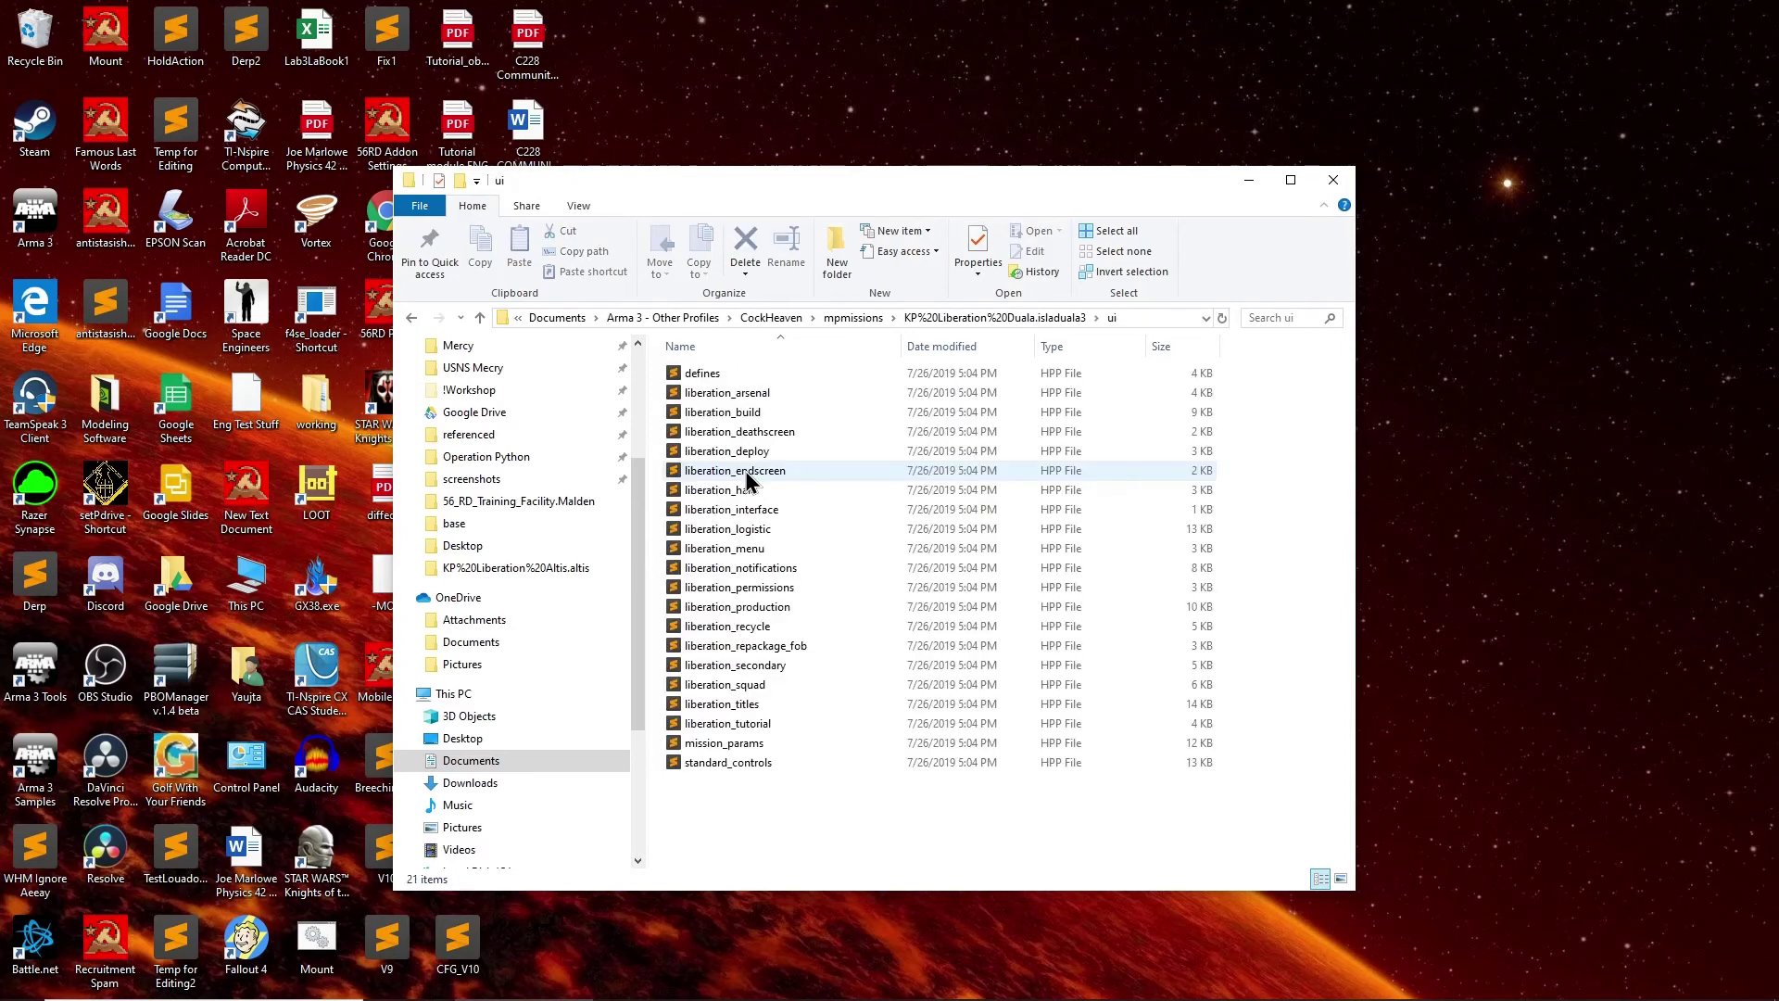
{"action": "left_click", "coordinate": [965, 319]}
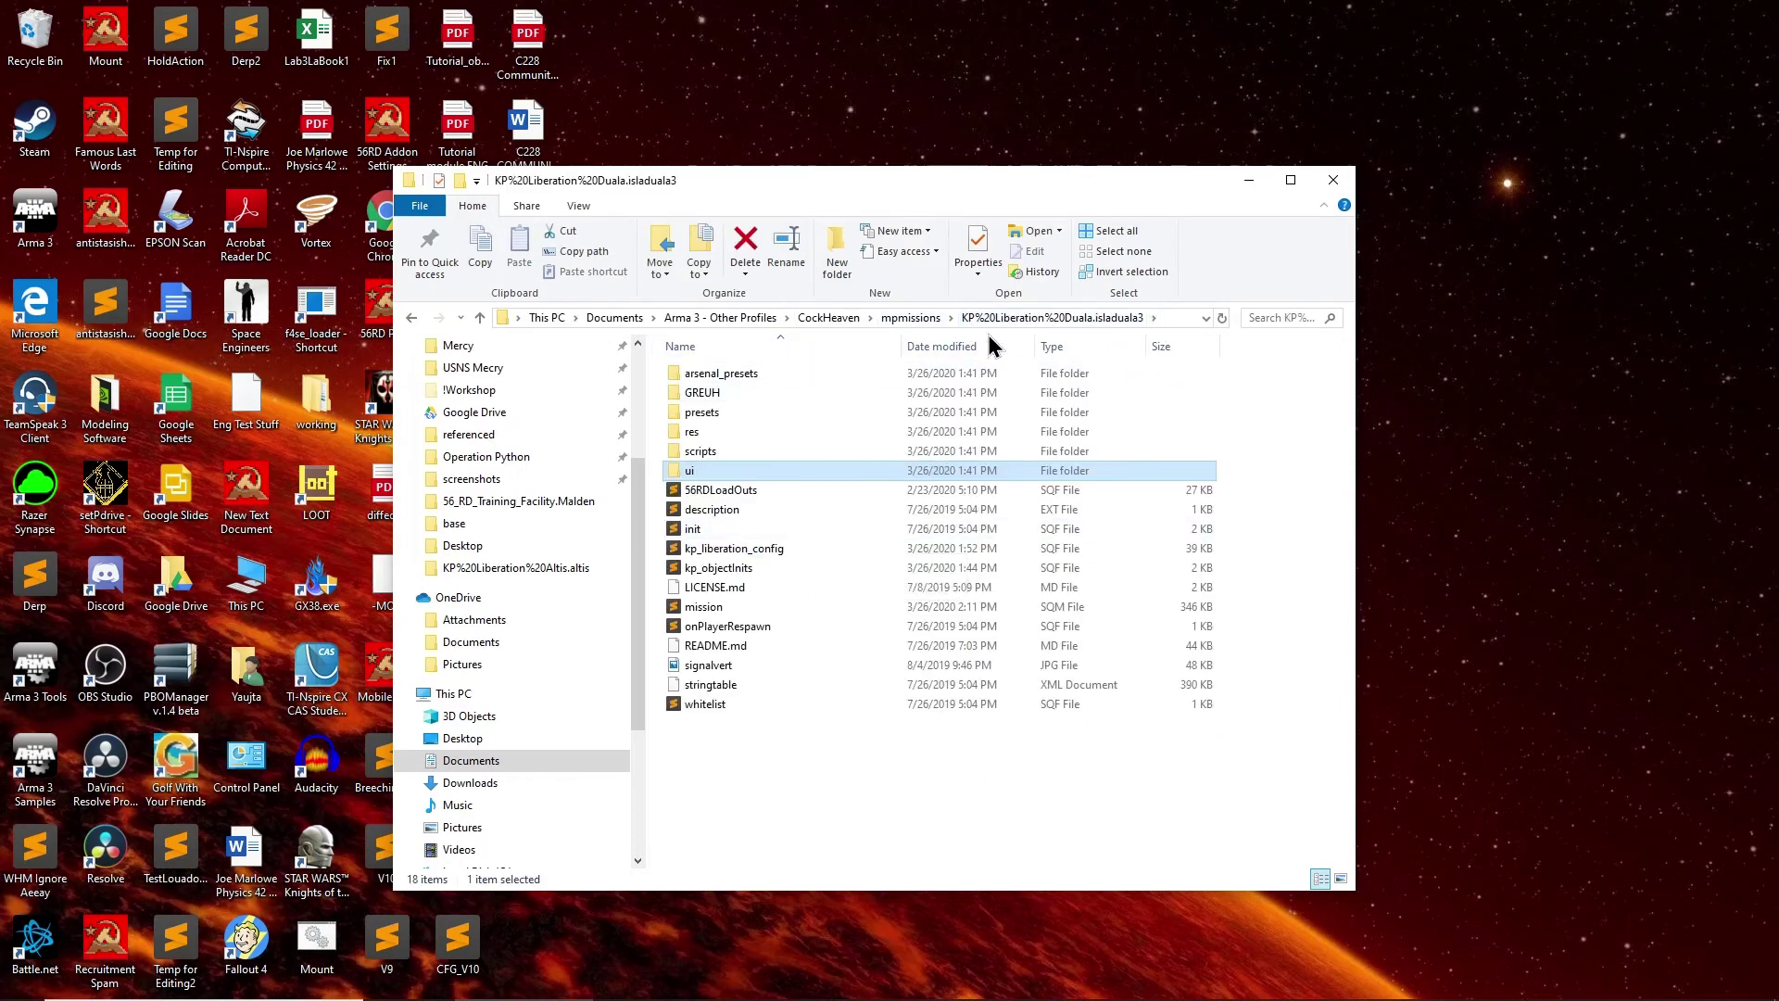
{"action": "double_click", "coordinate": [742, 473]}
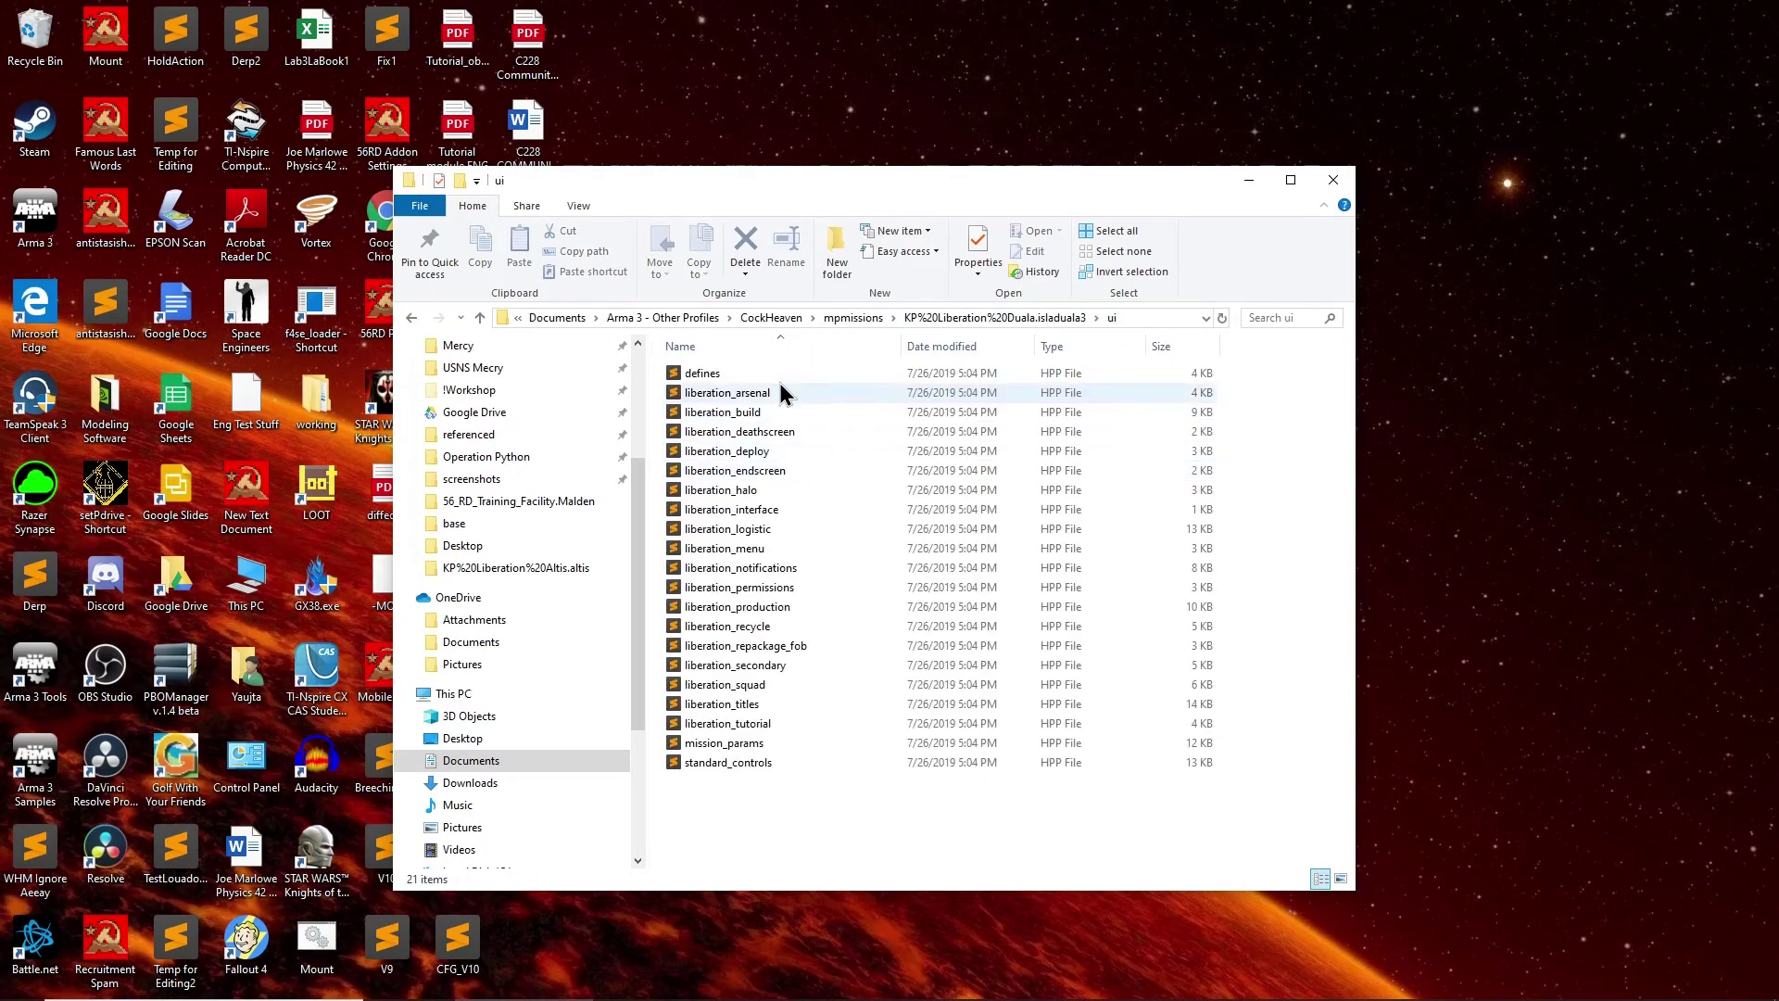
{"action": "double_click", "coordinate": [816, 743]}
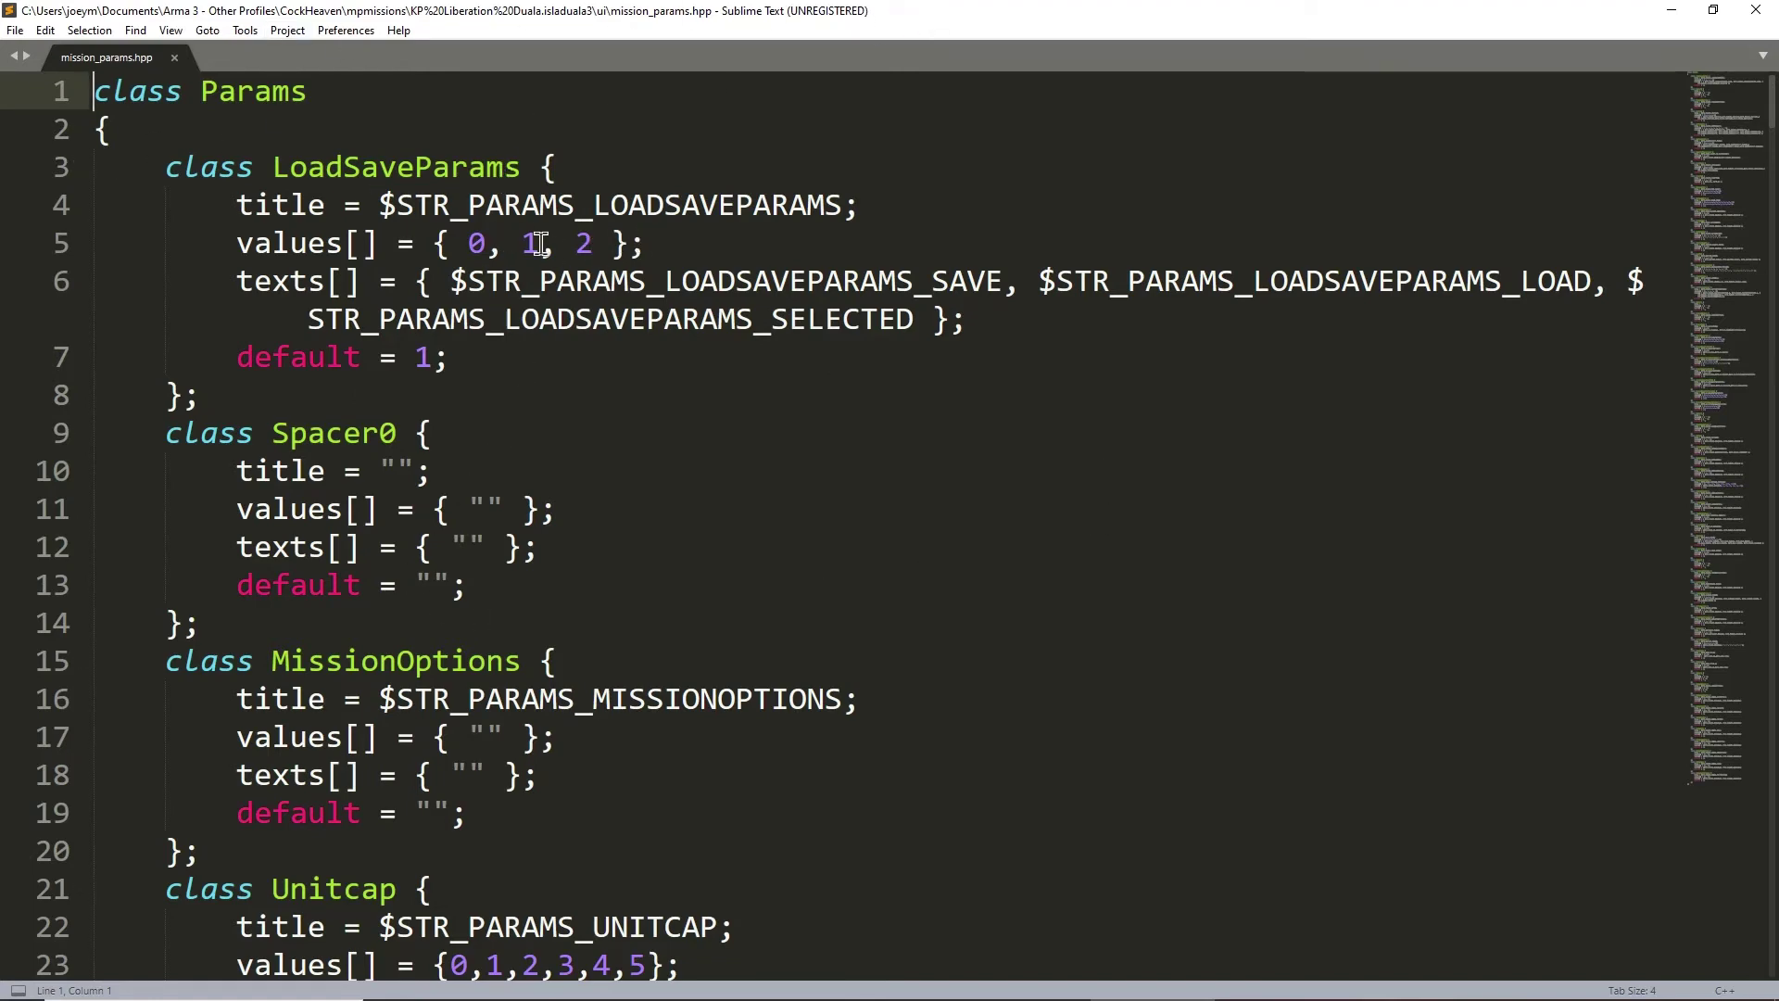
- Examine the LoadSaveParams, Spacer0 and MissionOptions classes at the start of mission_params.hpp
{"action": "left_click", "coordinate": [706, 278]}
{"action": "left_click", "coordinate": [898, 398]}
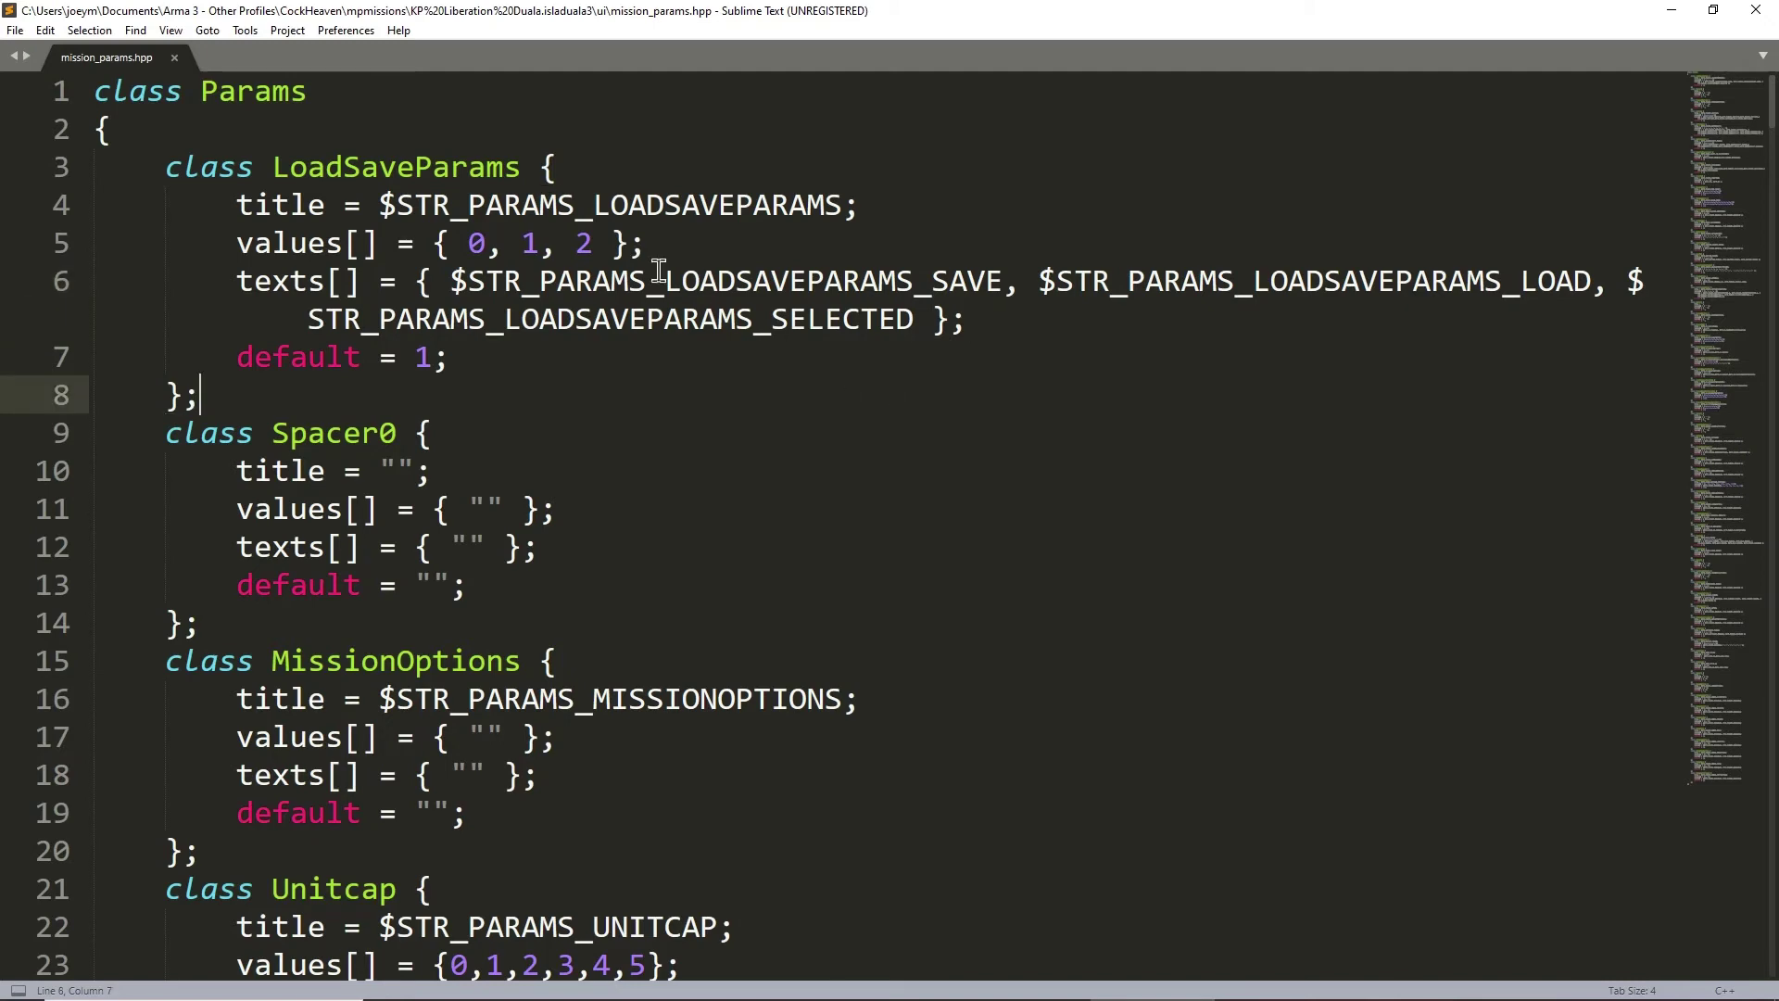
{"action": "left_click", "coordinate": [659, 274]}
{"action": "left_click", "coordinate": [626, 436]}
{"action": "left_click", "coordinate": [544, 572]}
{"action": "left_click", "coordinate": [663, 751]}
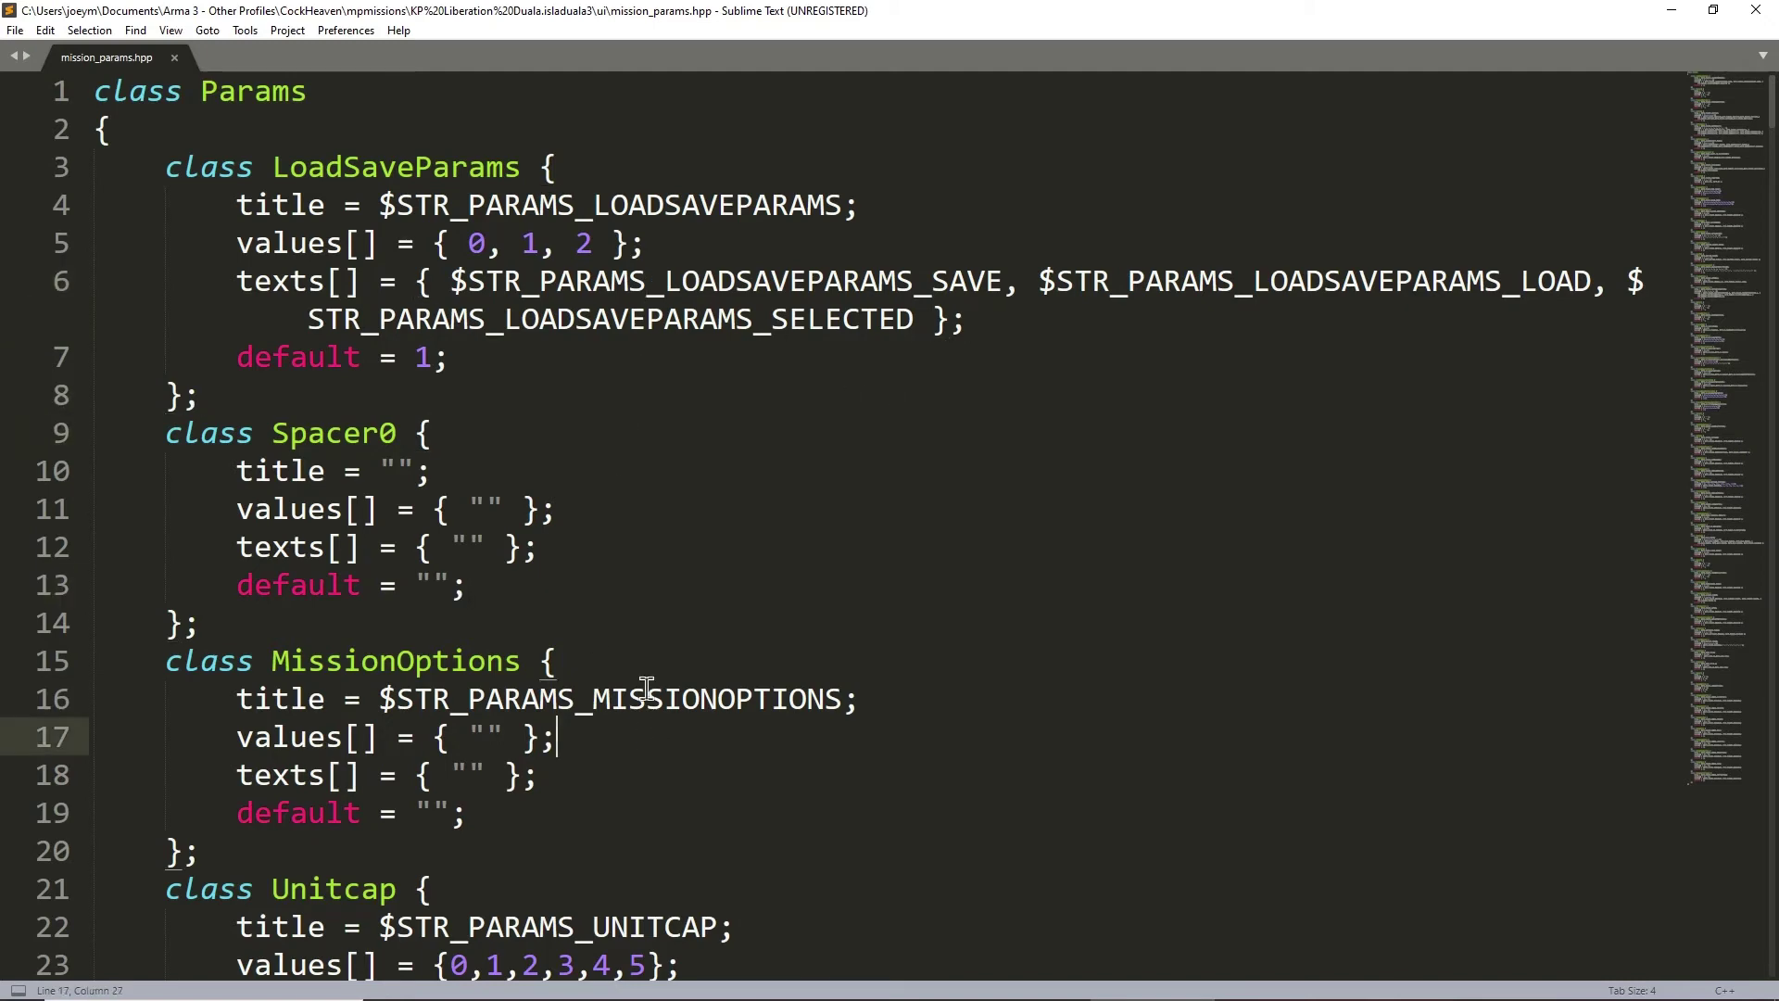
{"action": "left_click", "coordinate": [627, 517]}
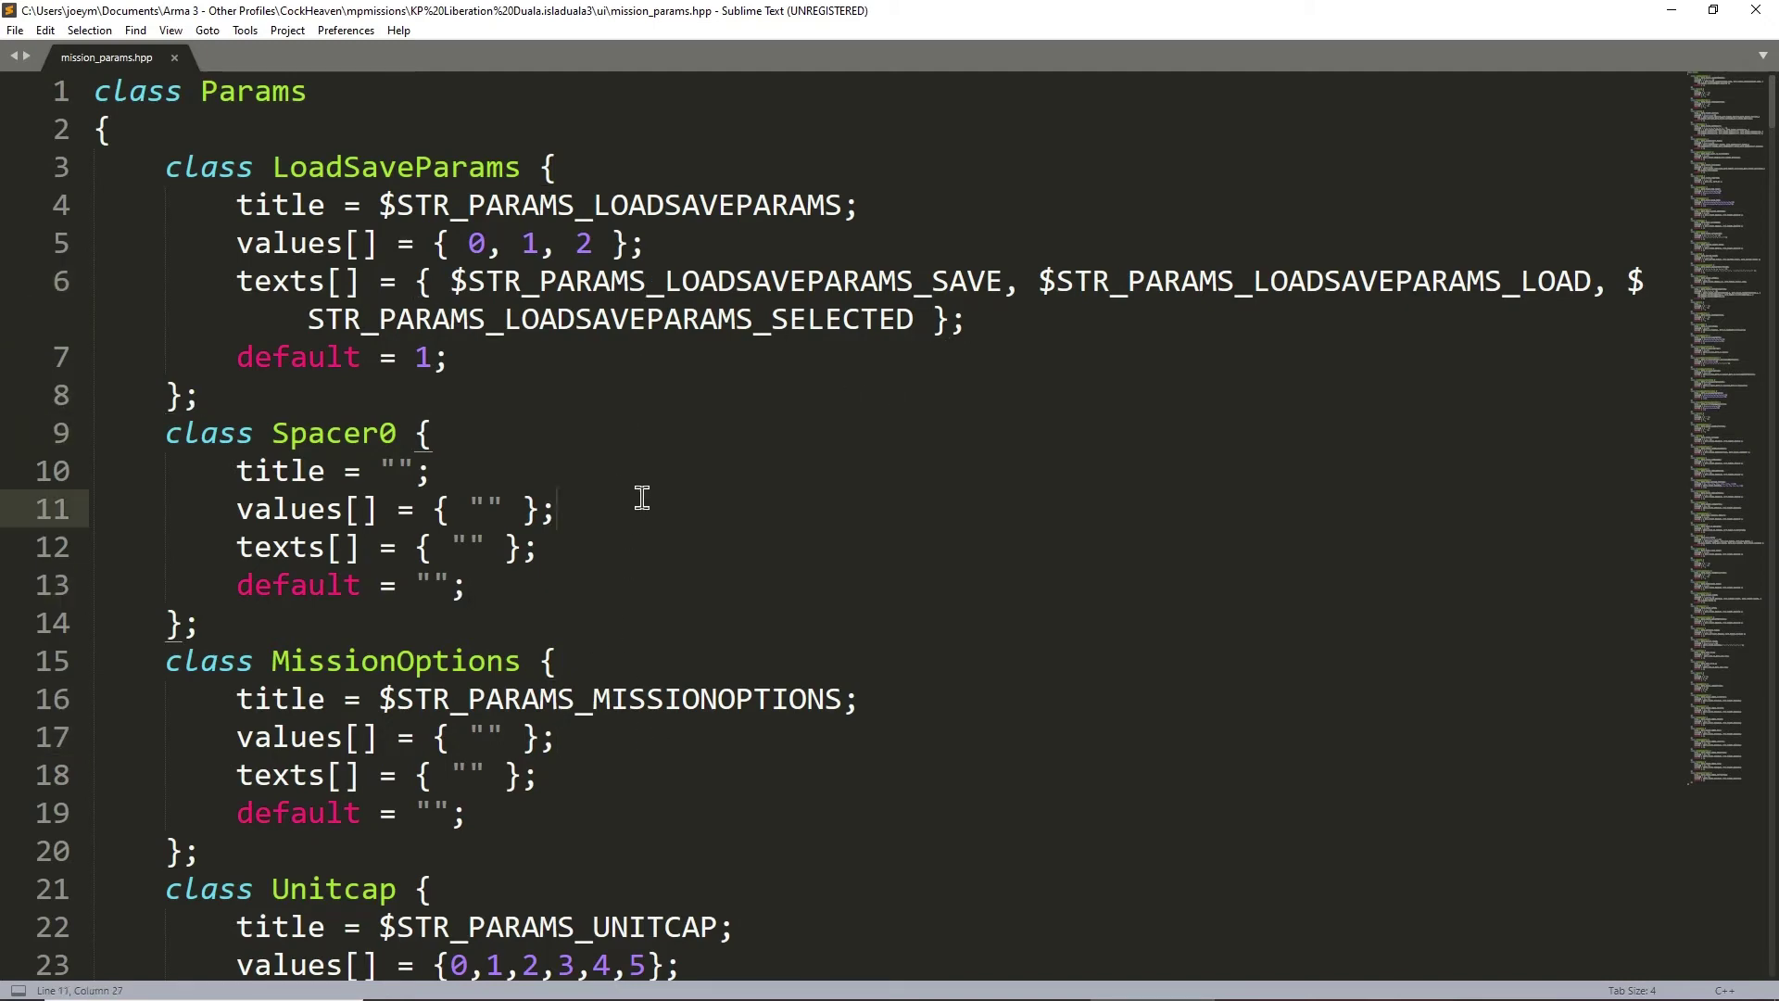
- Examine the title, texts and default lines of the LoadSaveParams class, then save mission_params.hpp
{"action": "left_click", "coordinate": [691, 365]}
{"action": "left_click", "coordinate": [522, 205]}
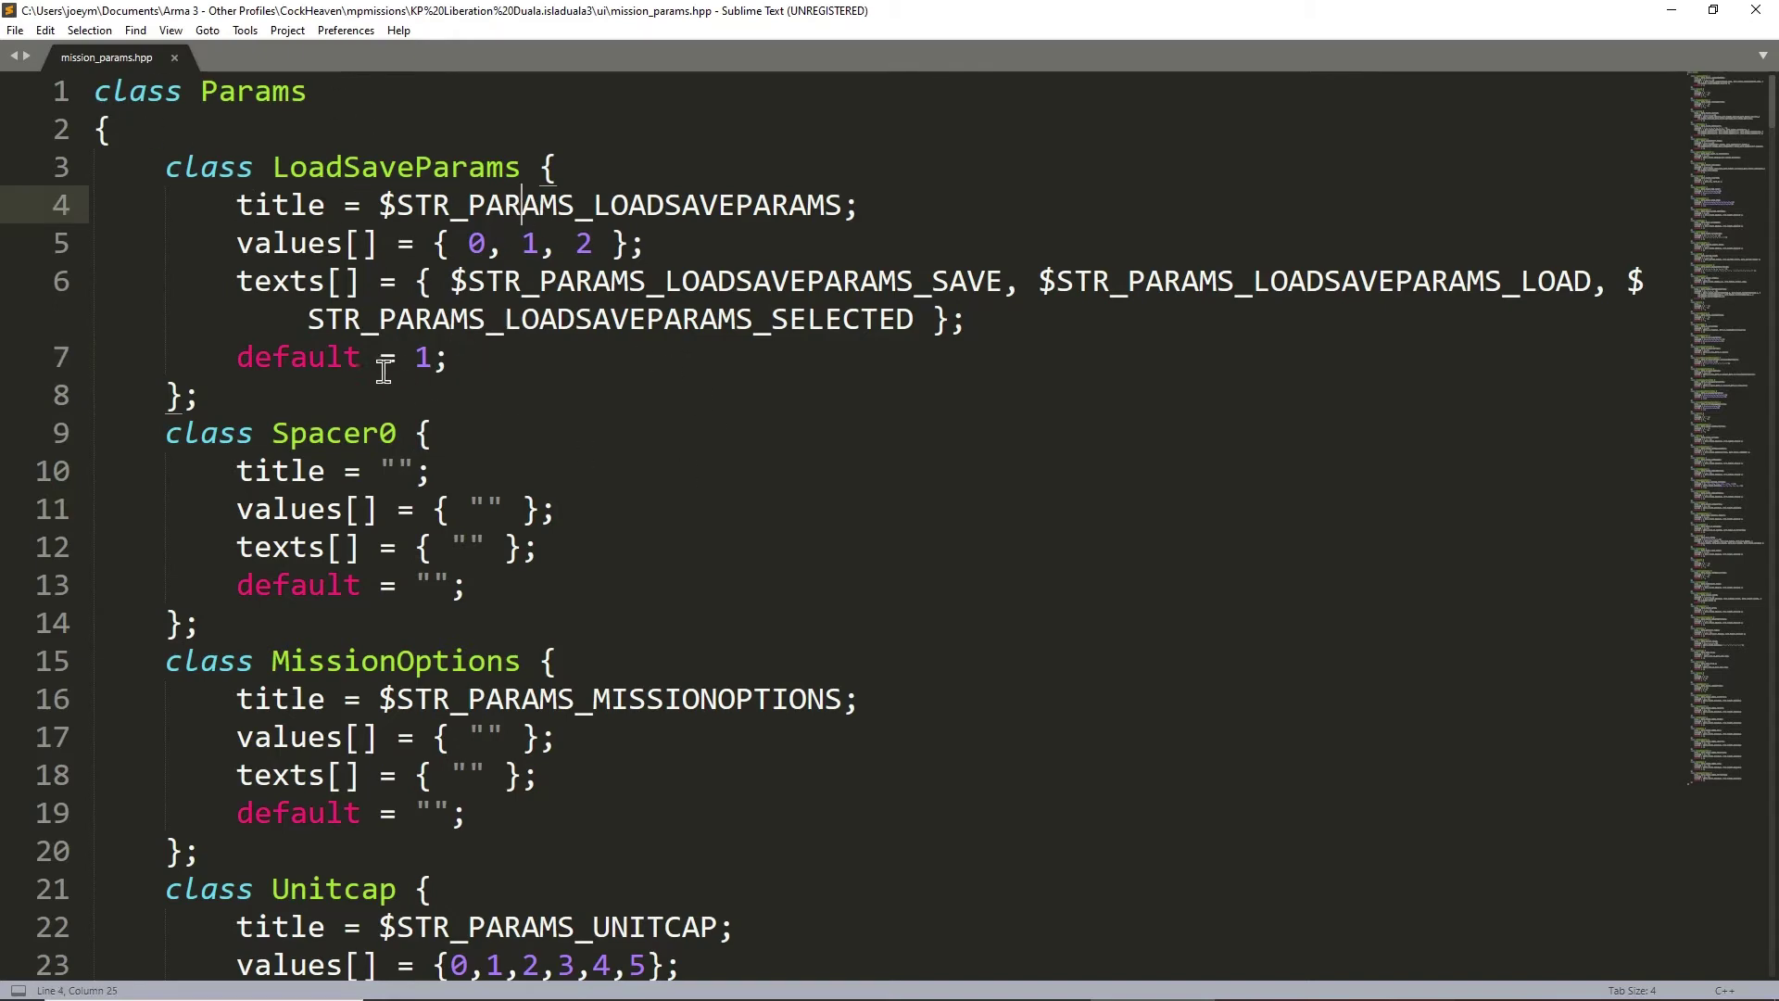
{"action": "double_click", "coordinate": [427, 361]}
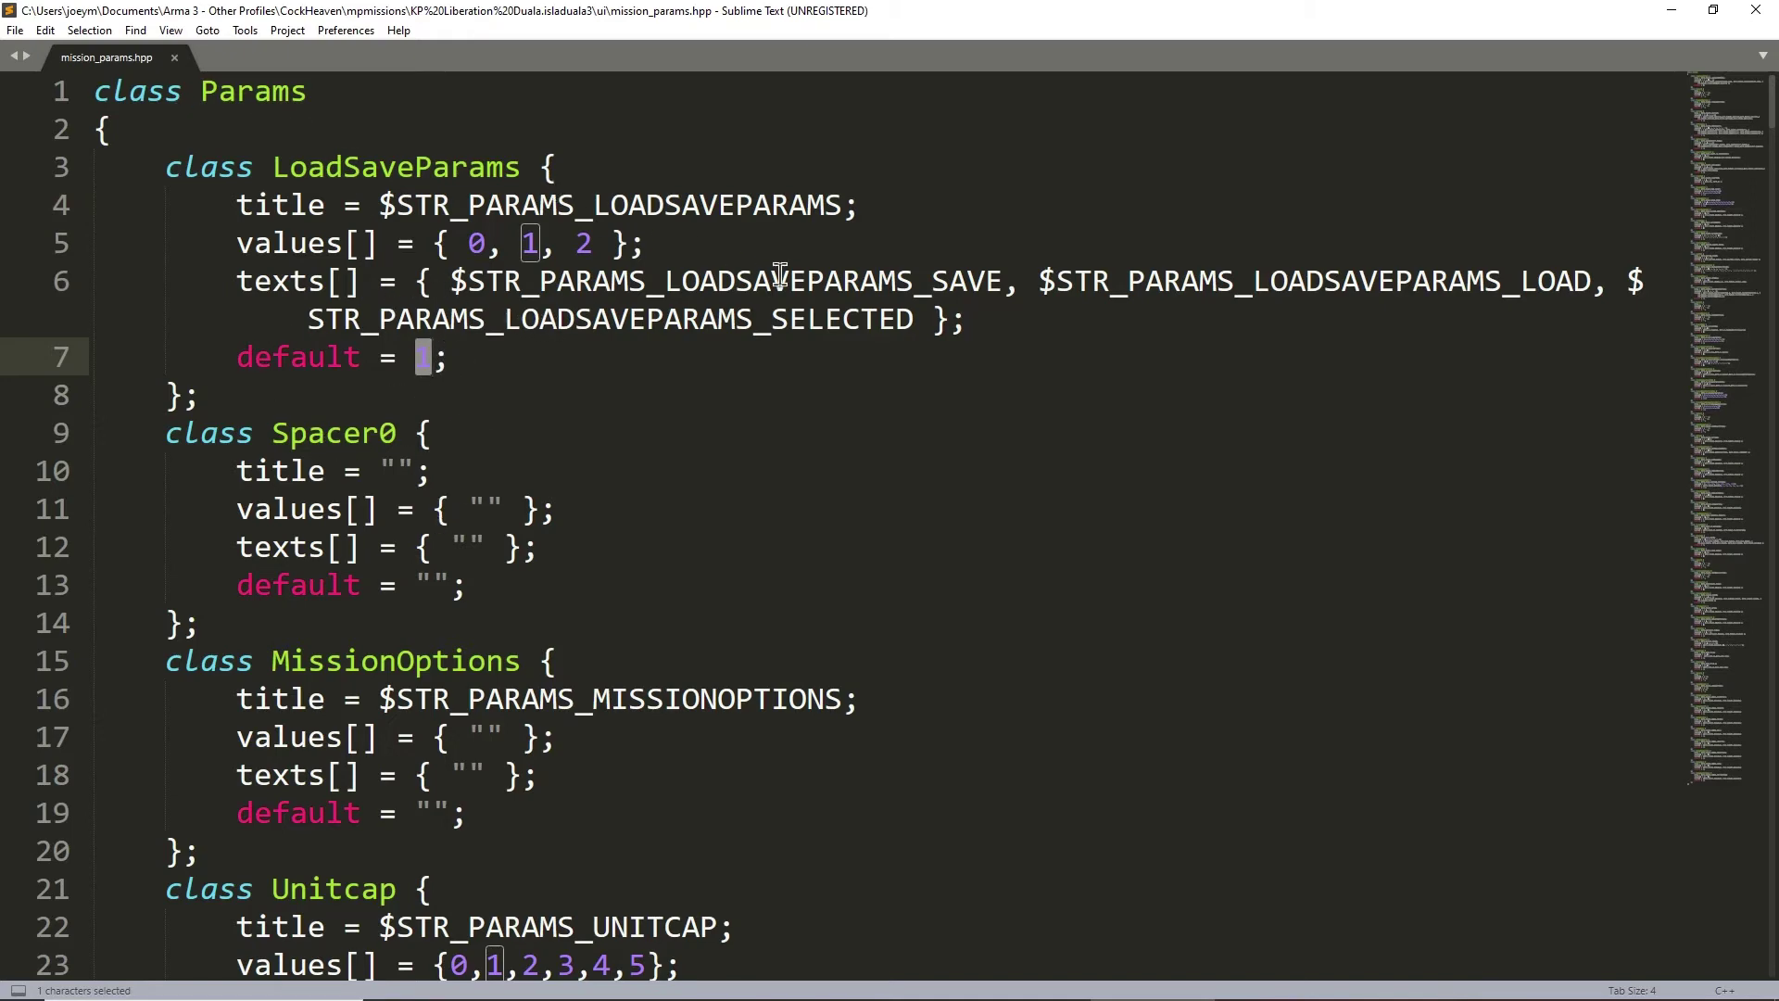
{"action": "left_click_drag", "start_coordinate": [774, 278], "coordinate": [789, 278]}
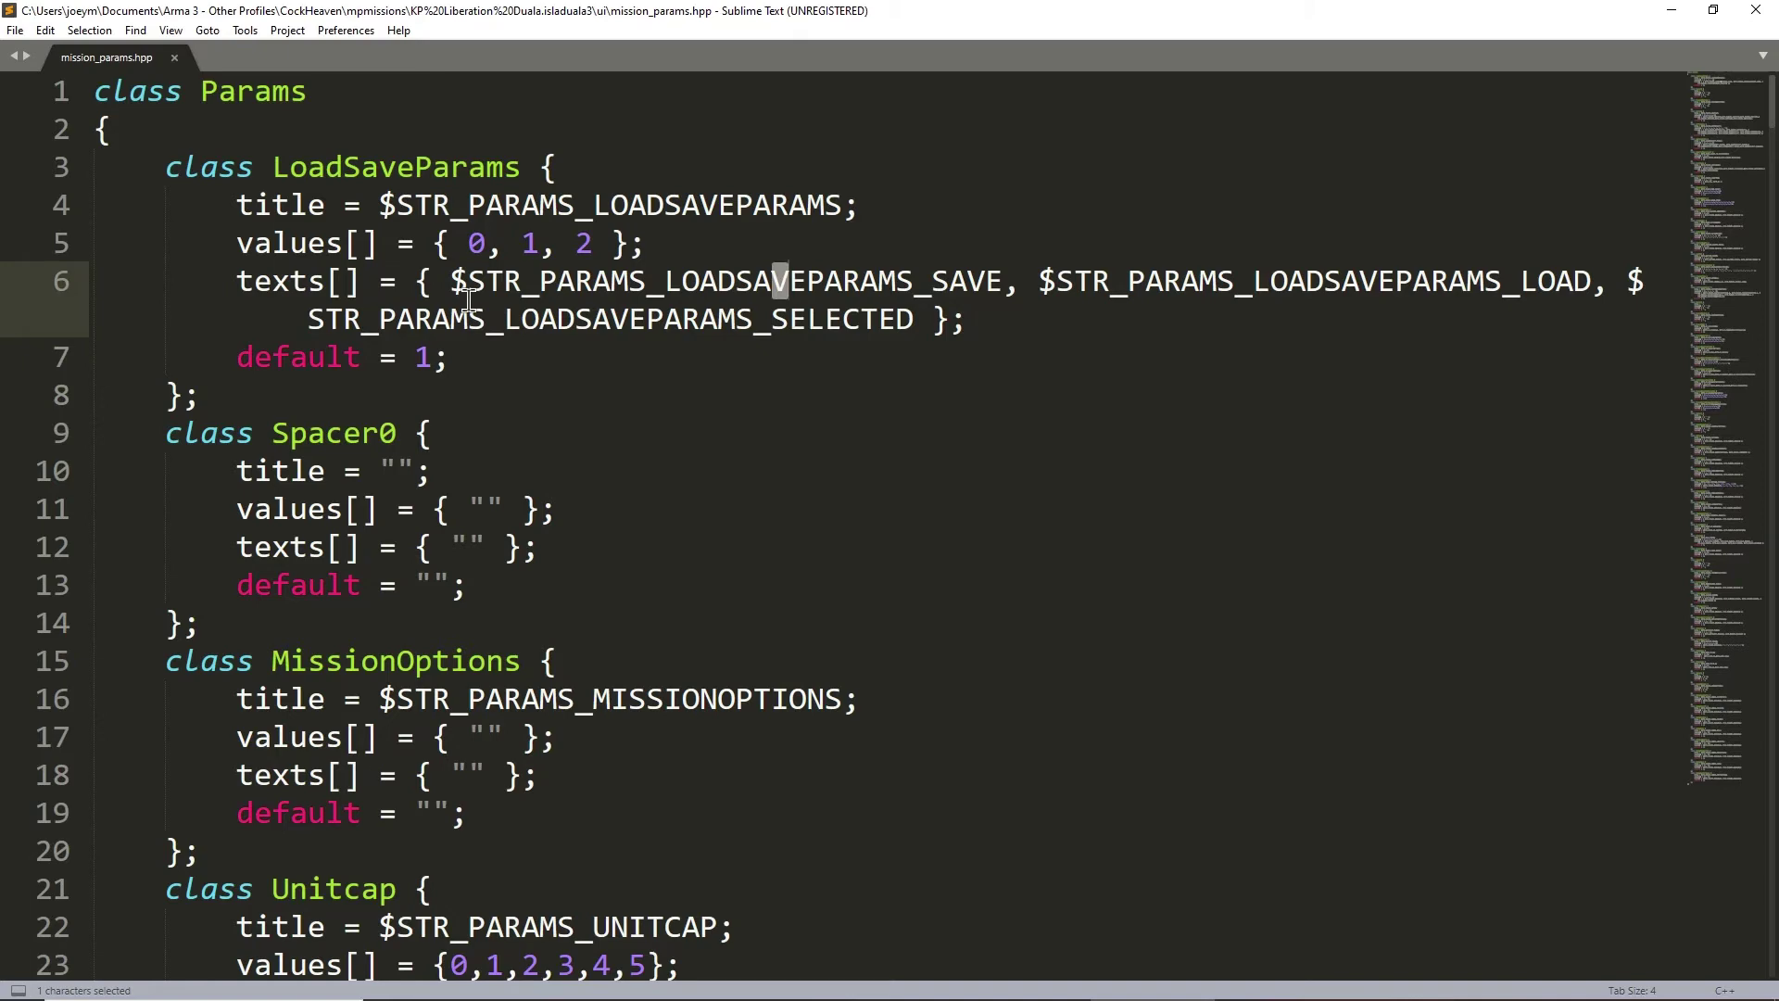
{"action": "left_click", "coordinate": [573, 282]}
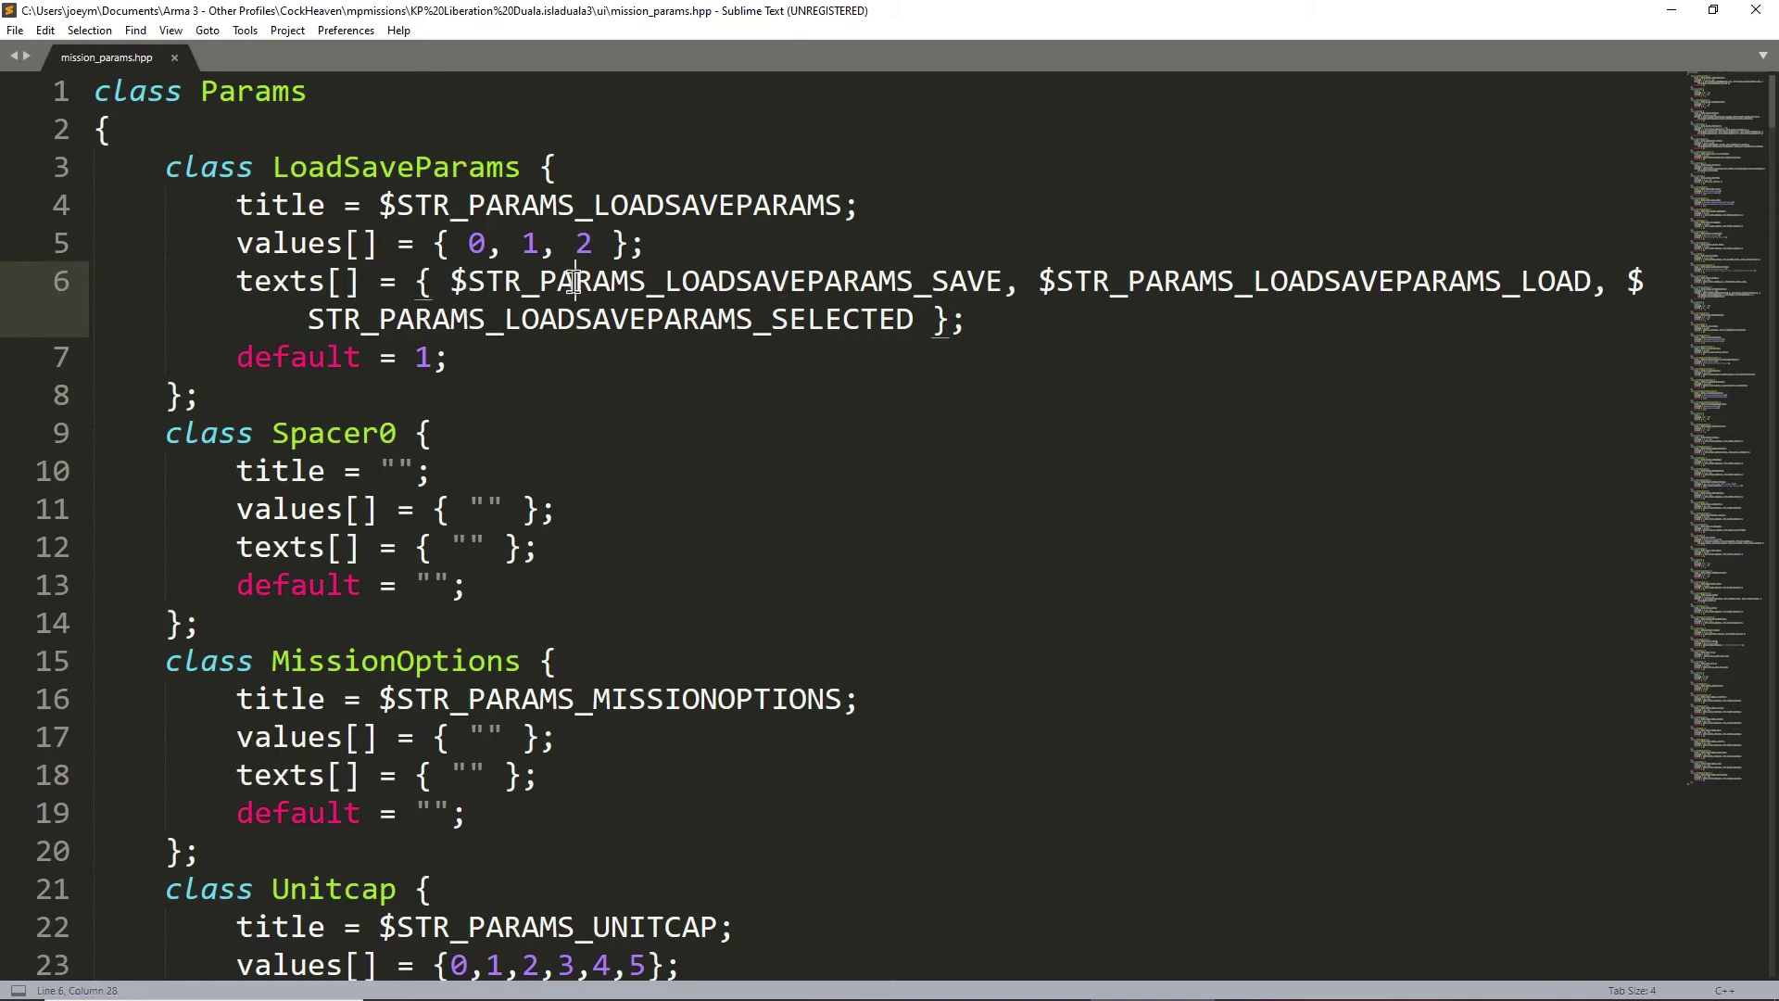
{"action": "left_click", "coordinate": [558, 365]}
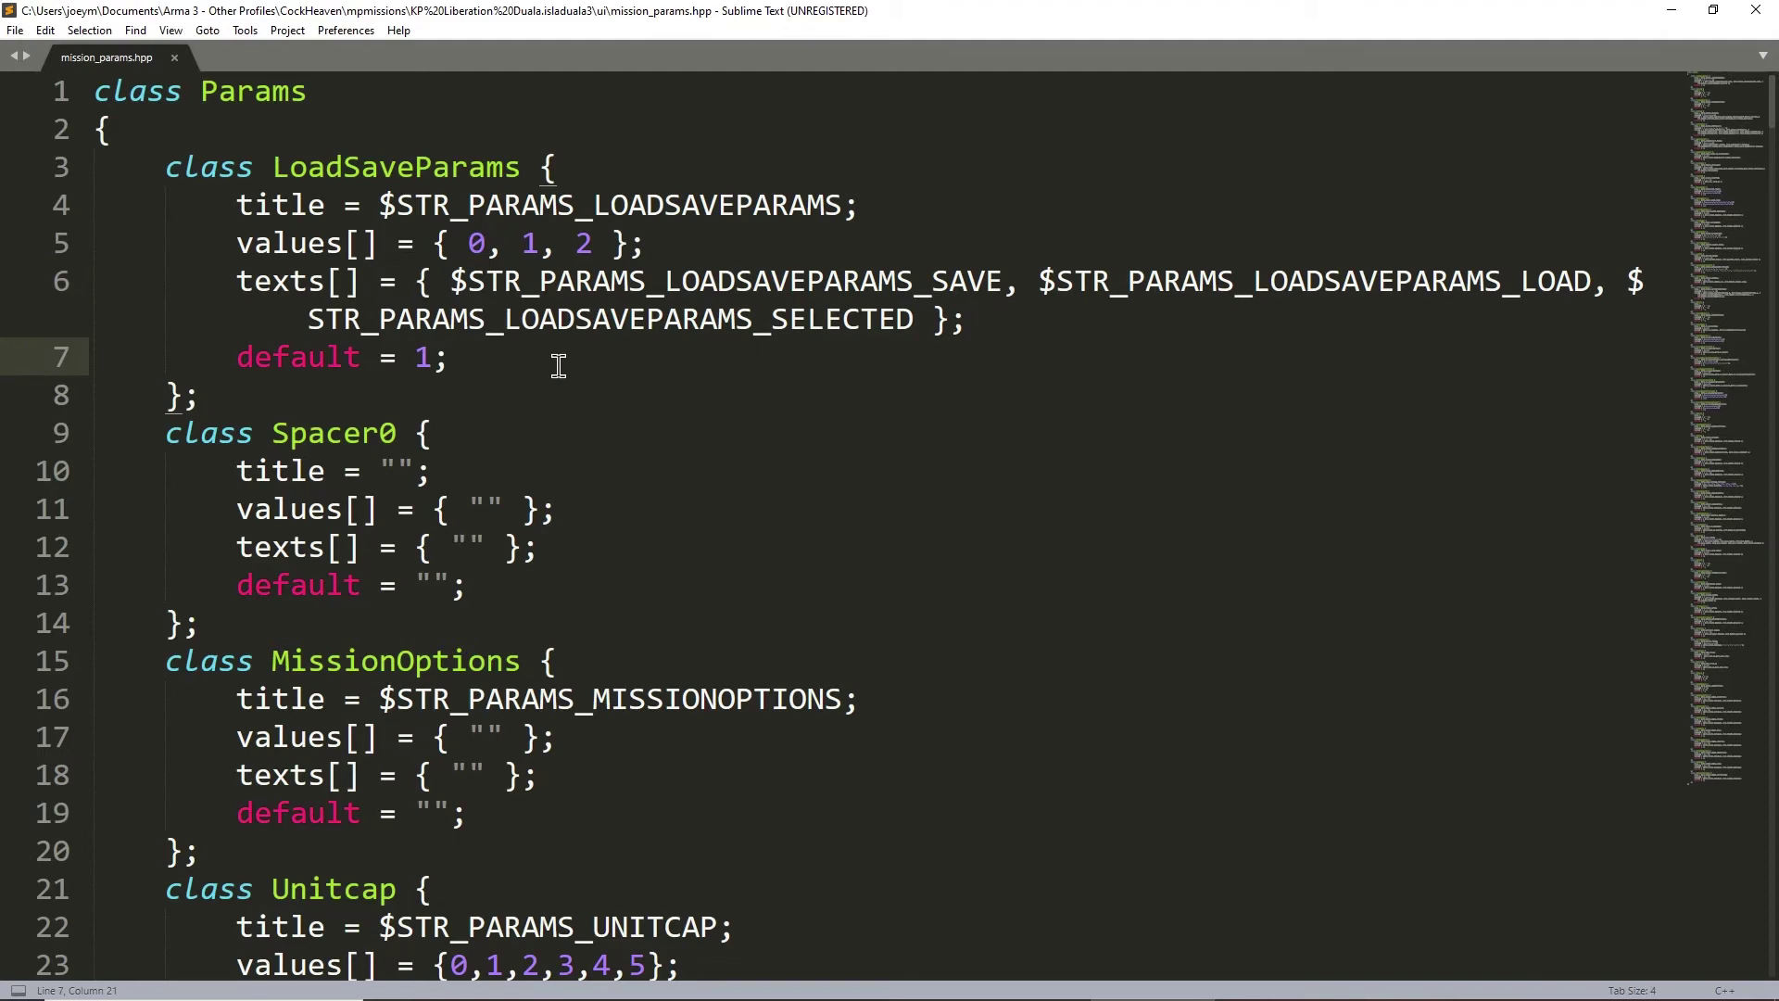
{"action": "key", "text": "ctrl+s"}
- Switch to the Arma 3 editor and host the KP Liberation Duala scenario in multiplayer on LAN with port 2302
{"action": "key", "text": "alt+Tab"}
{"action": "left_click", "coordinate": [905, 469]}
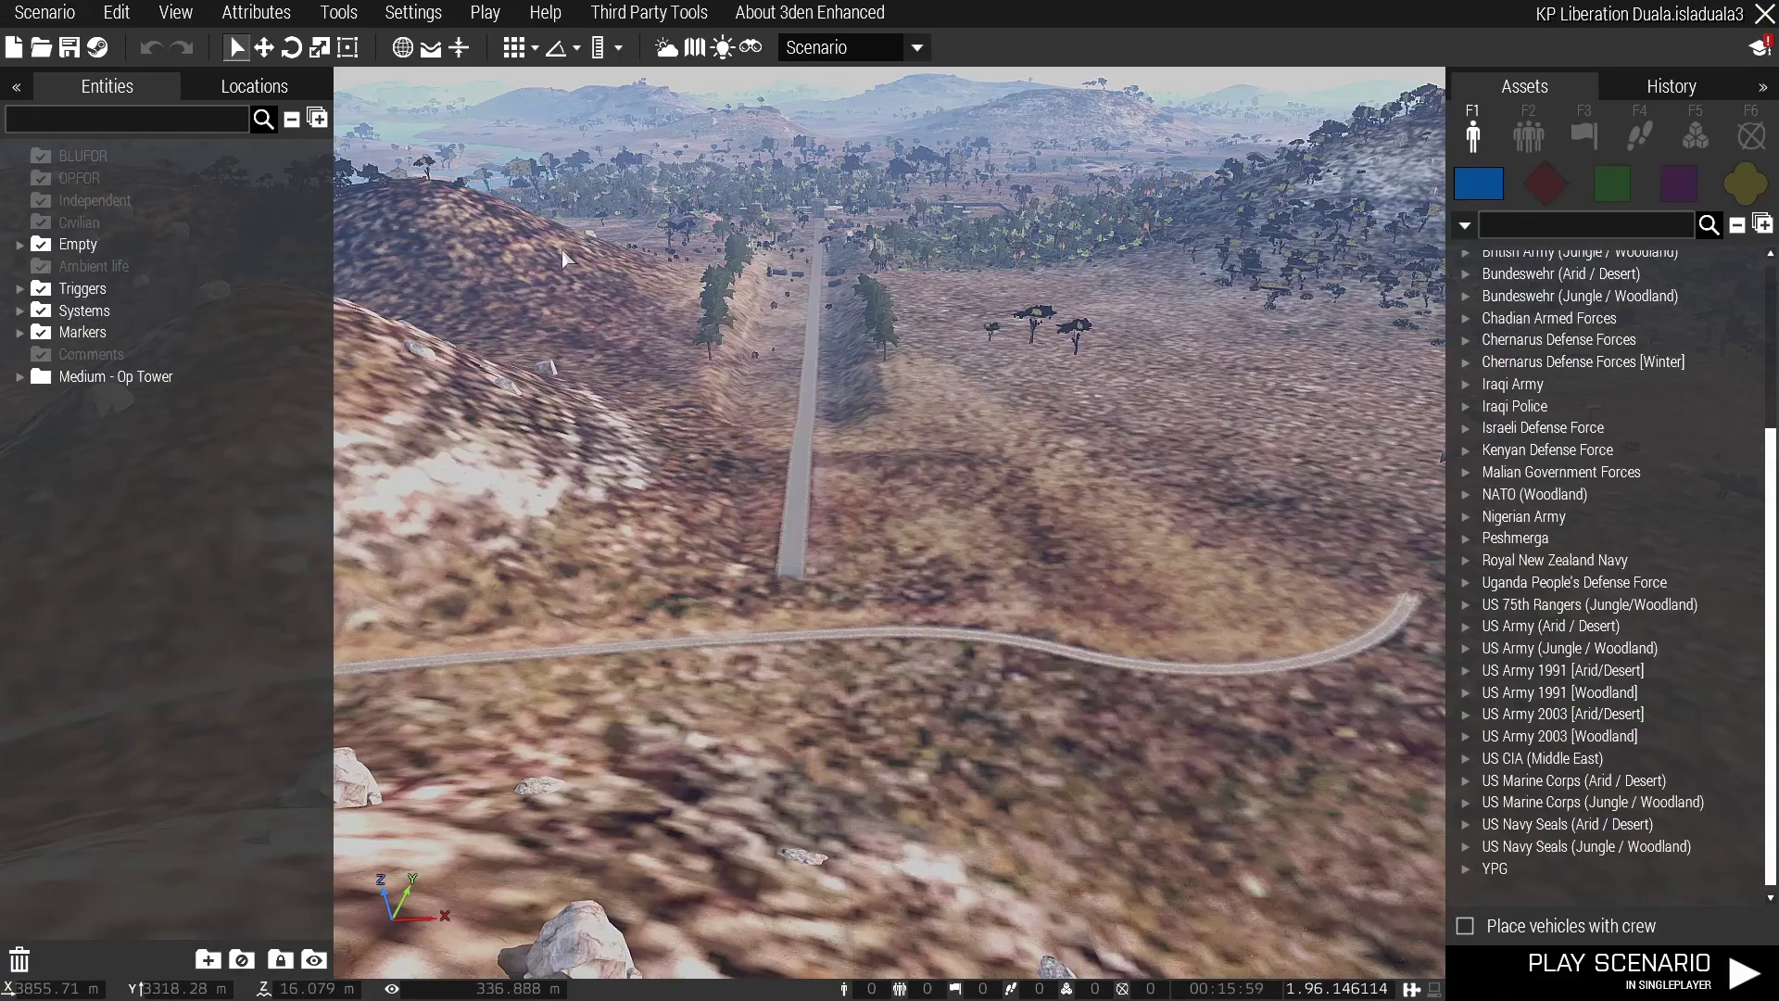
{"action": "left_click", "coordinate": [485, 13]}
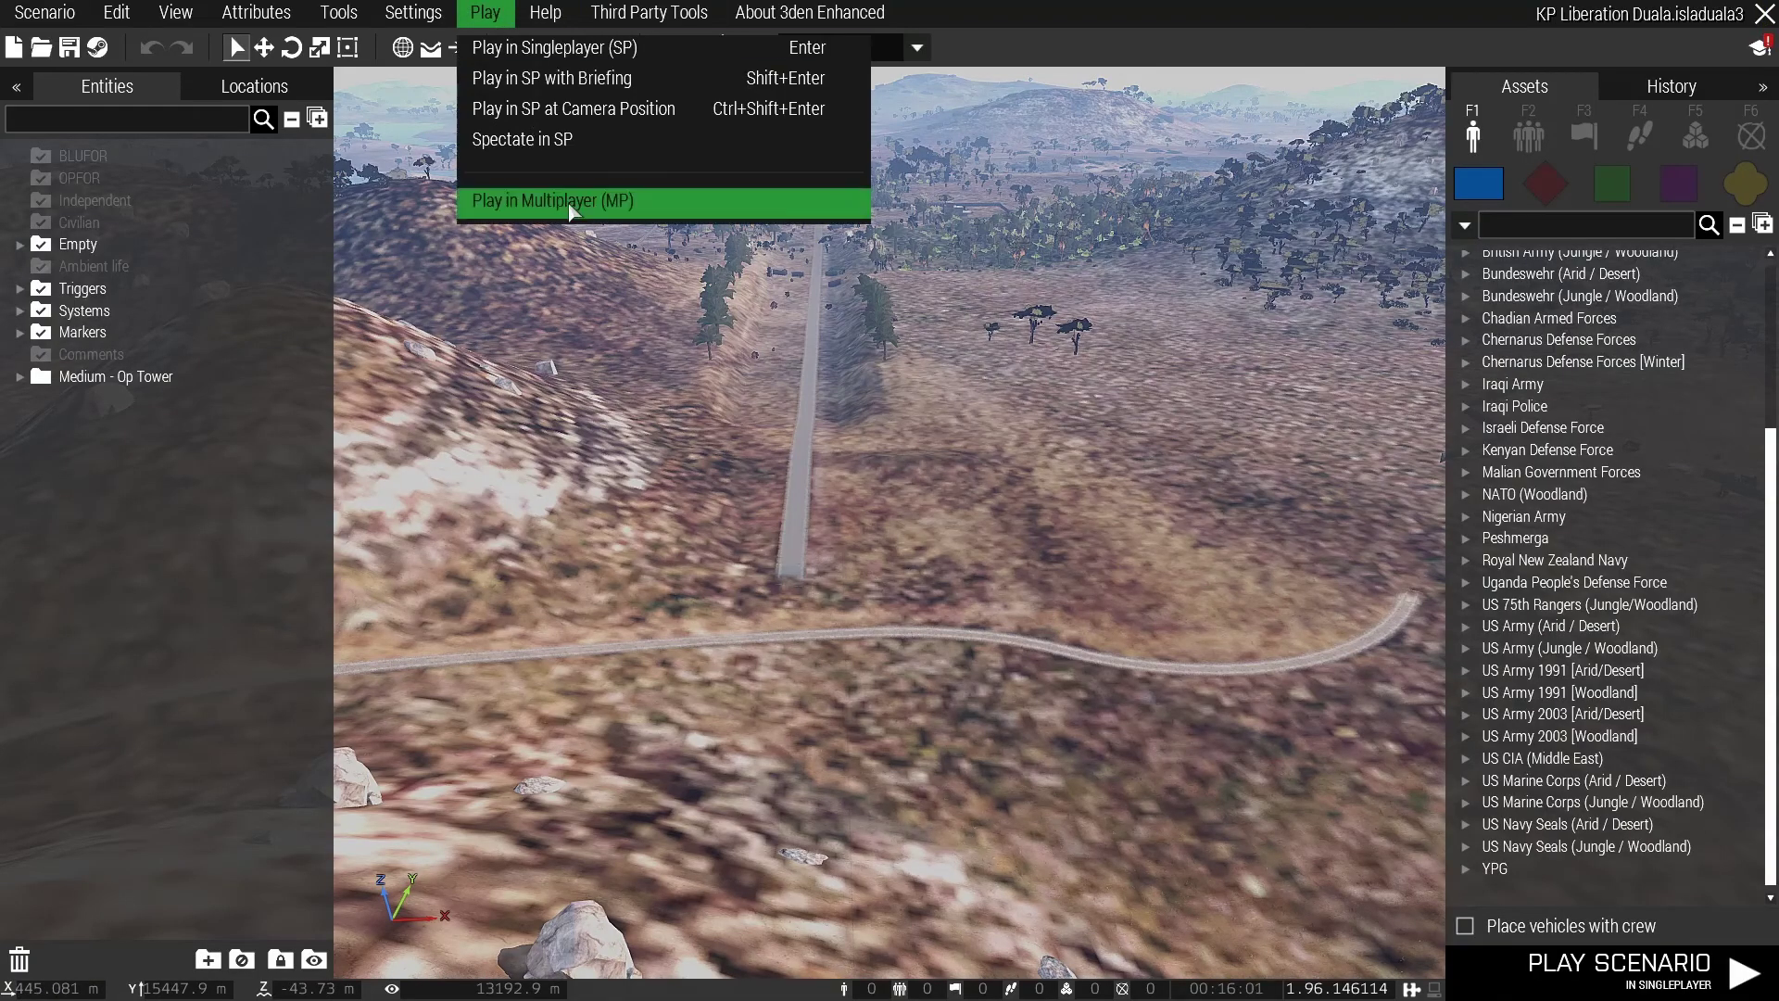
{"action": "left_click", "coordinate": [572, 208]}
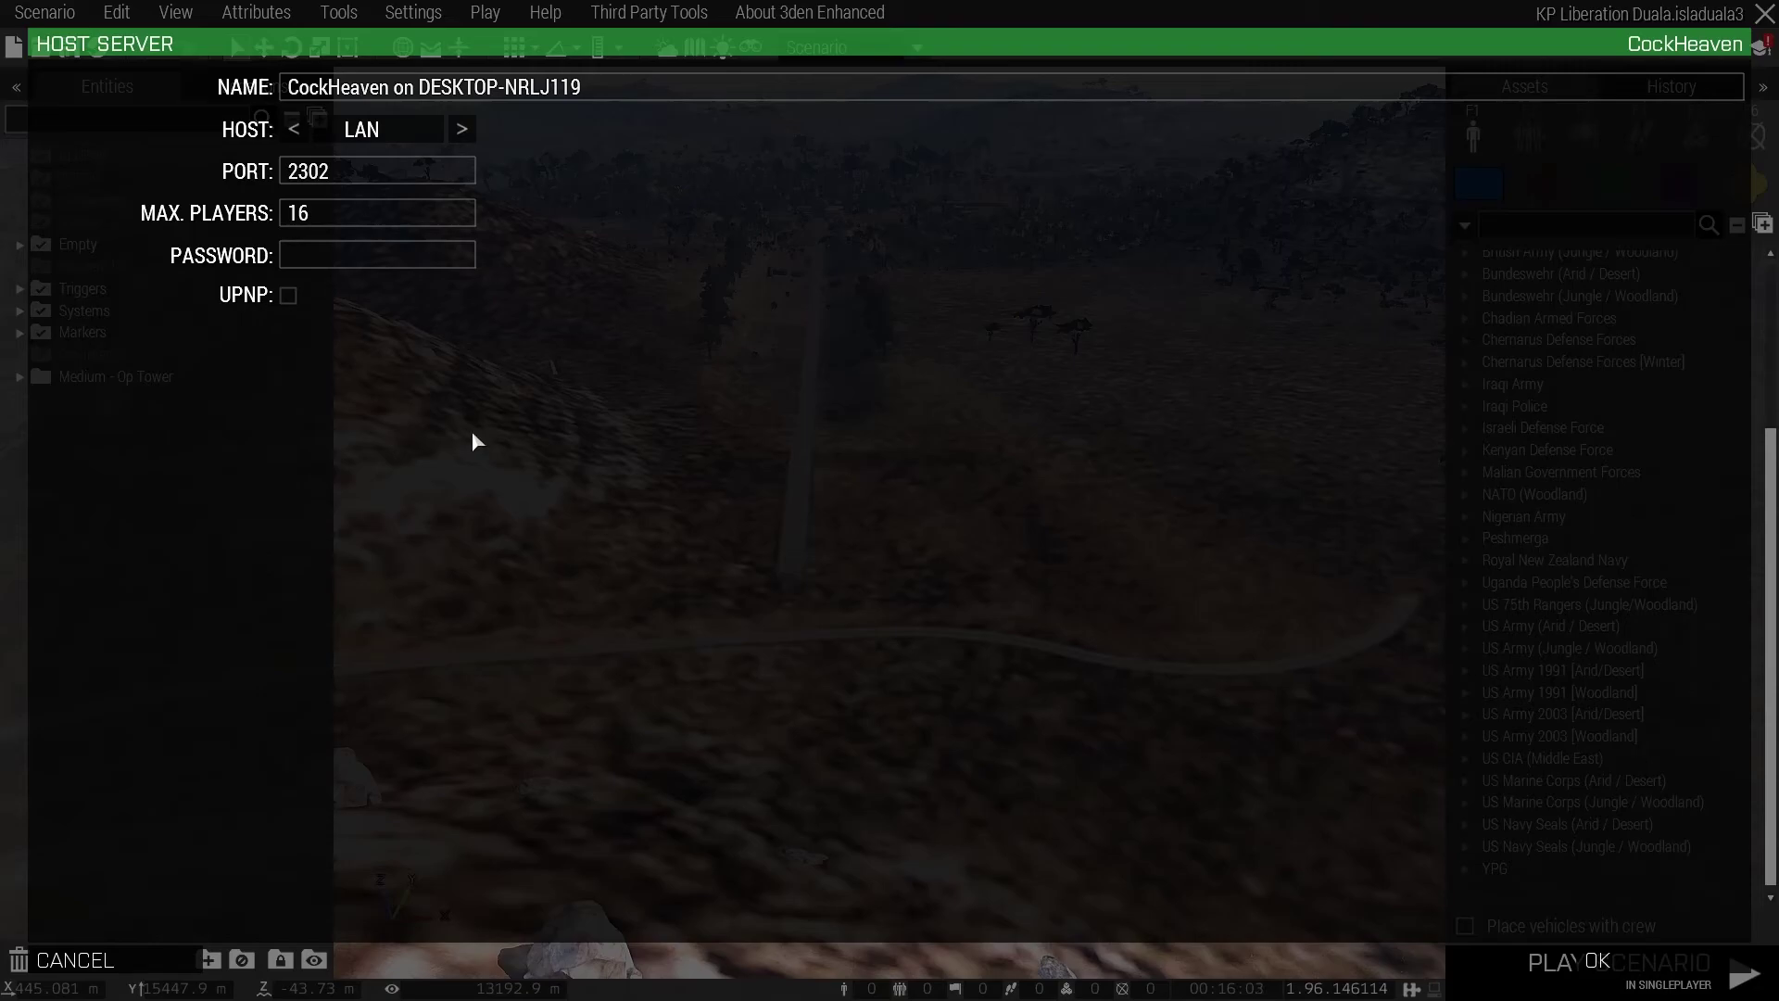
{"action": "key", "text": "Return"}
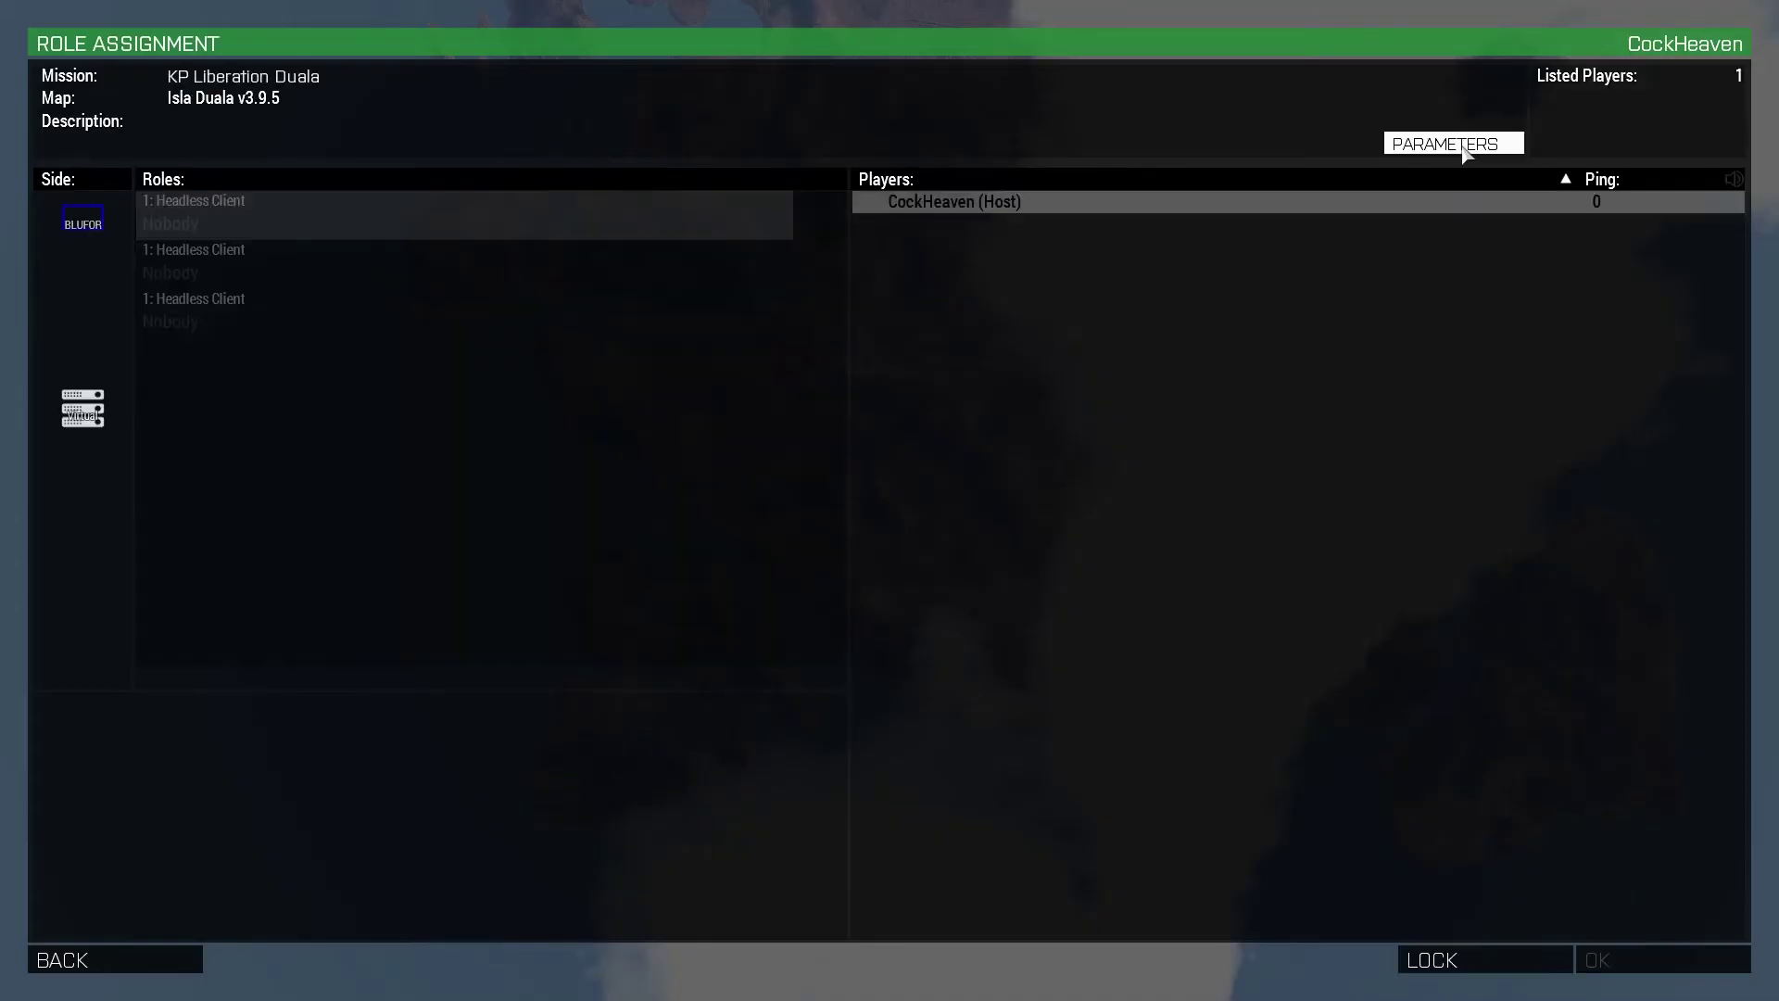
- Show the BLUFOR roles in the role assignment and open the mission's parameters
{"action": "left_click", "coordinate": [82, 222]}
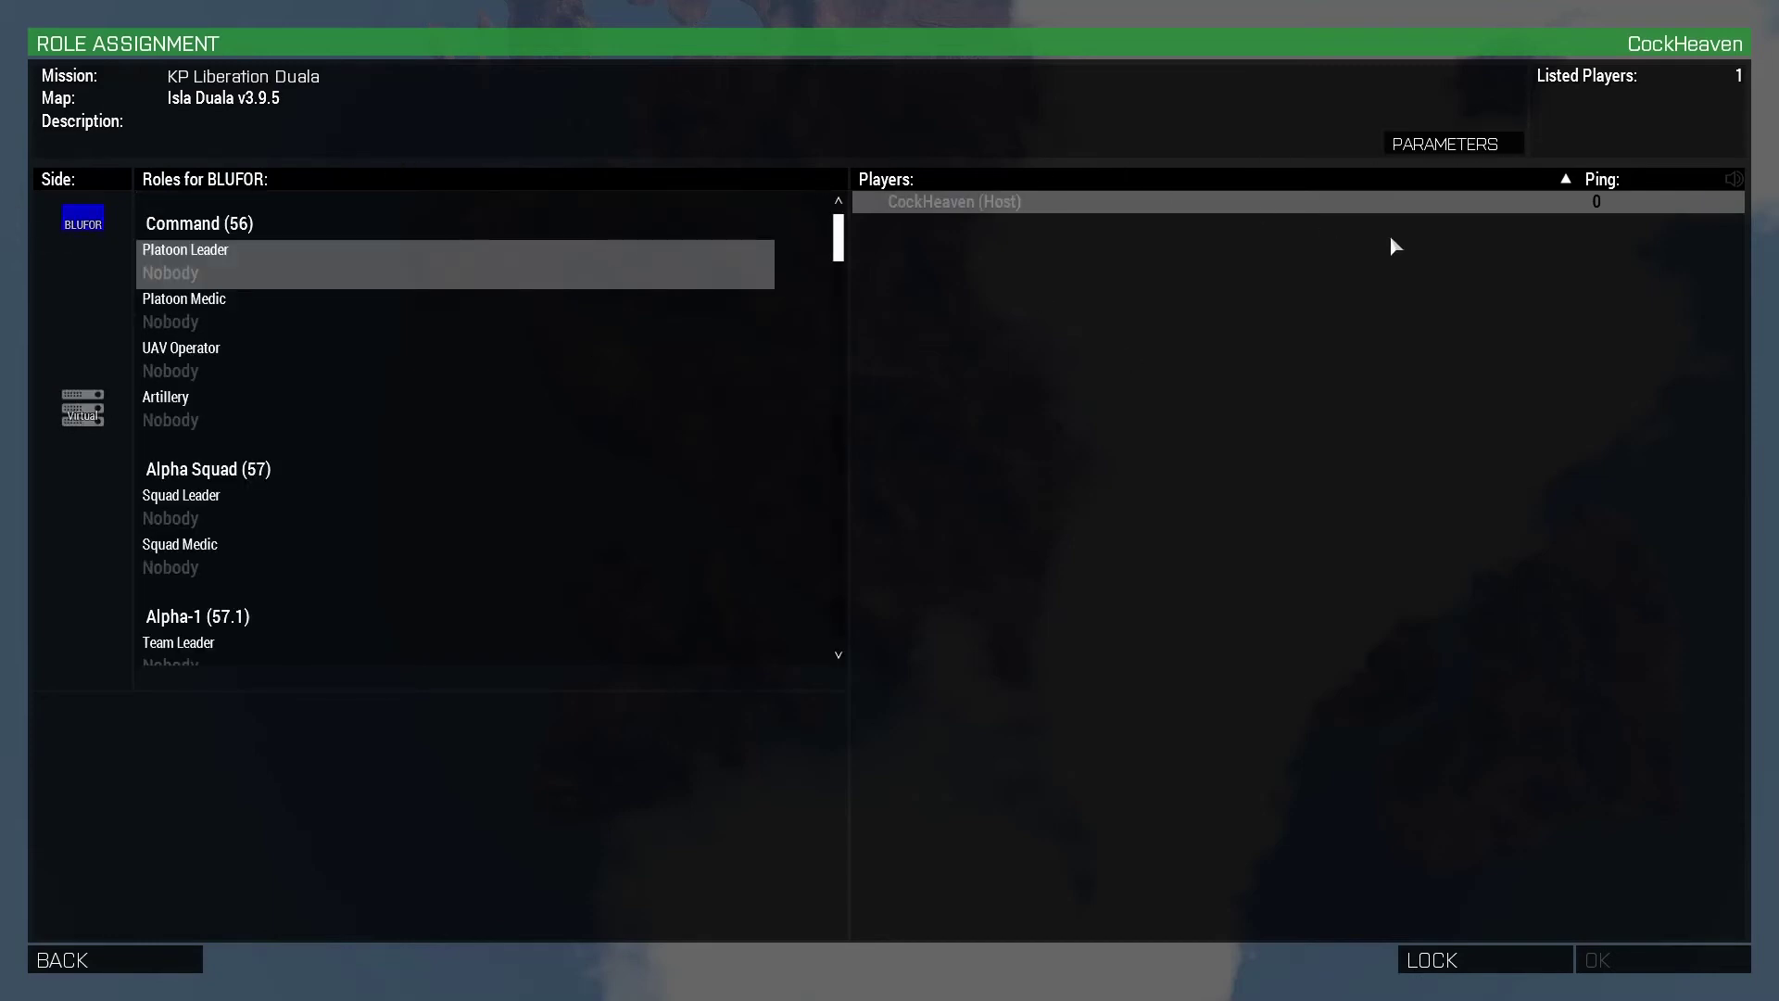
{"action": "left_click", "coordinate": [1453, 144]}
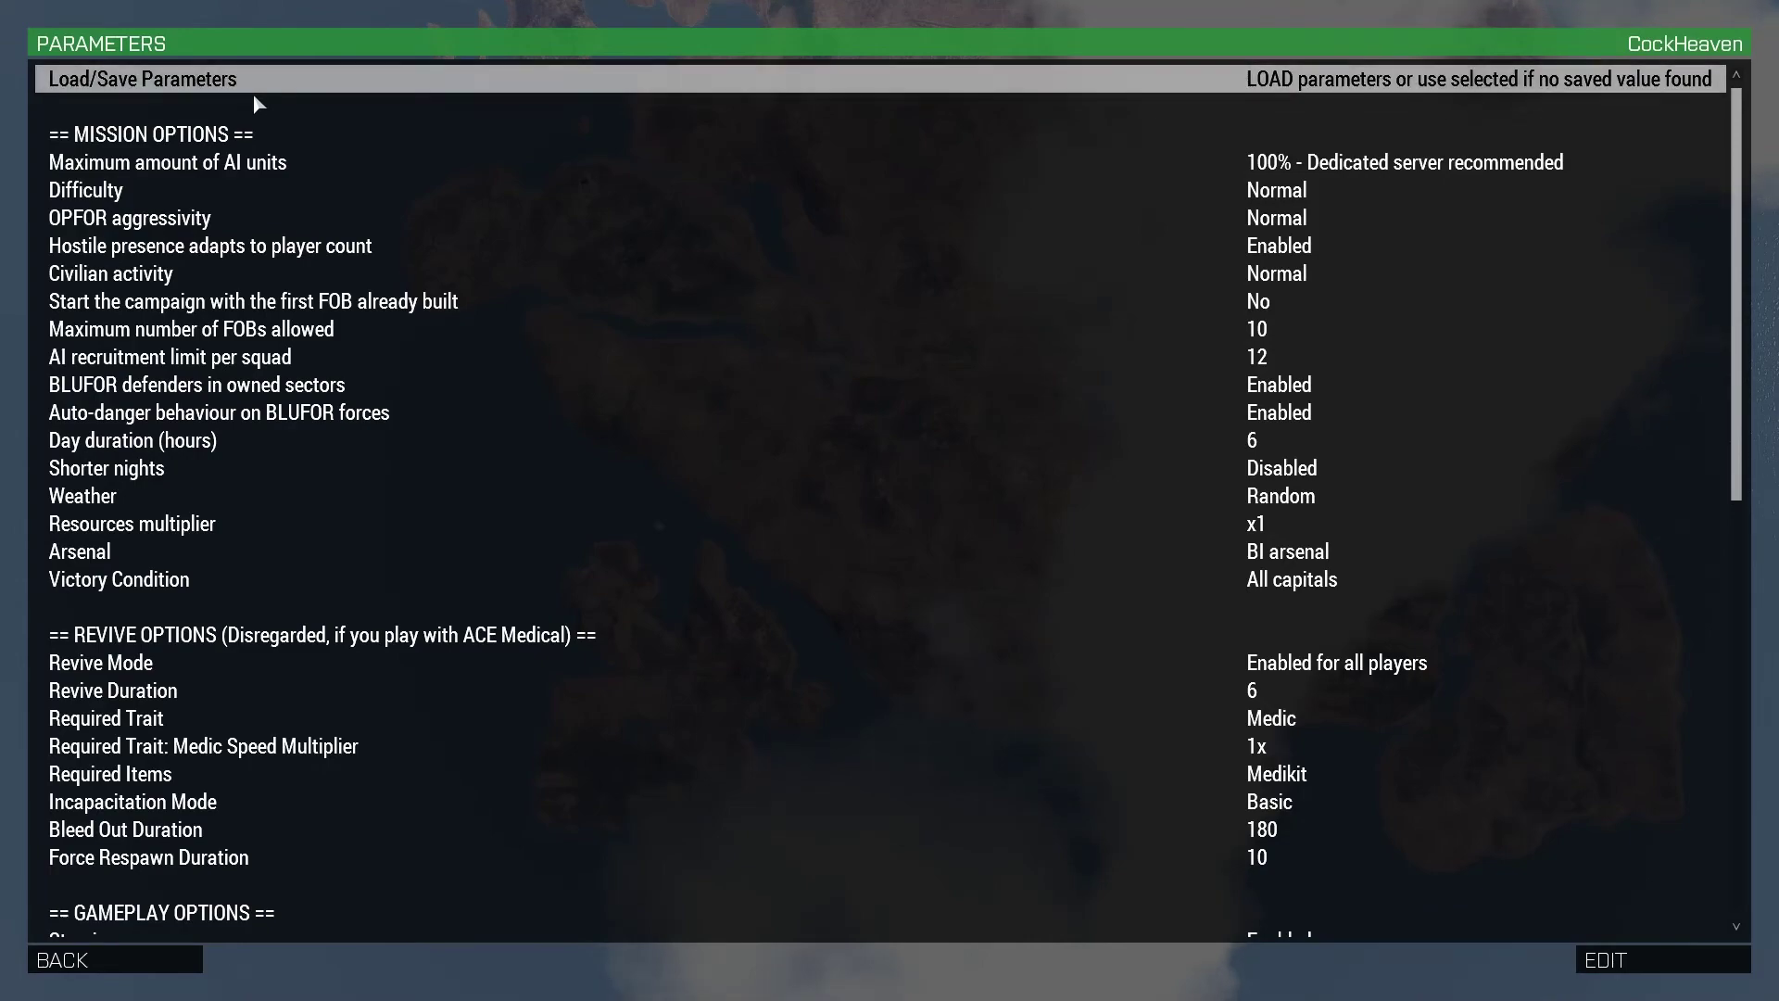
- Switch back to Sublime Text and review the LoadSaveParams title, texts and default that define the Load/Save Parameters entry
{"action": "key", "text": "alt+Tab"}
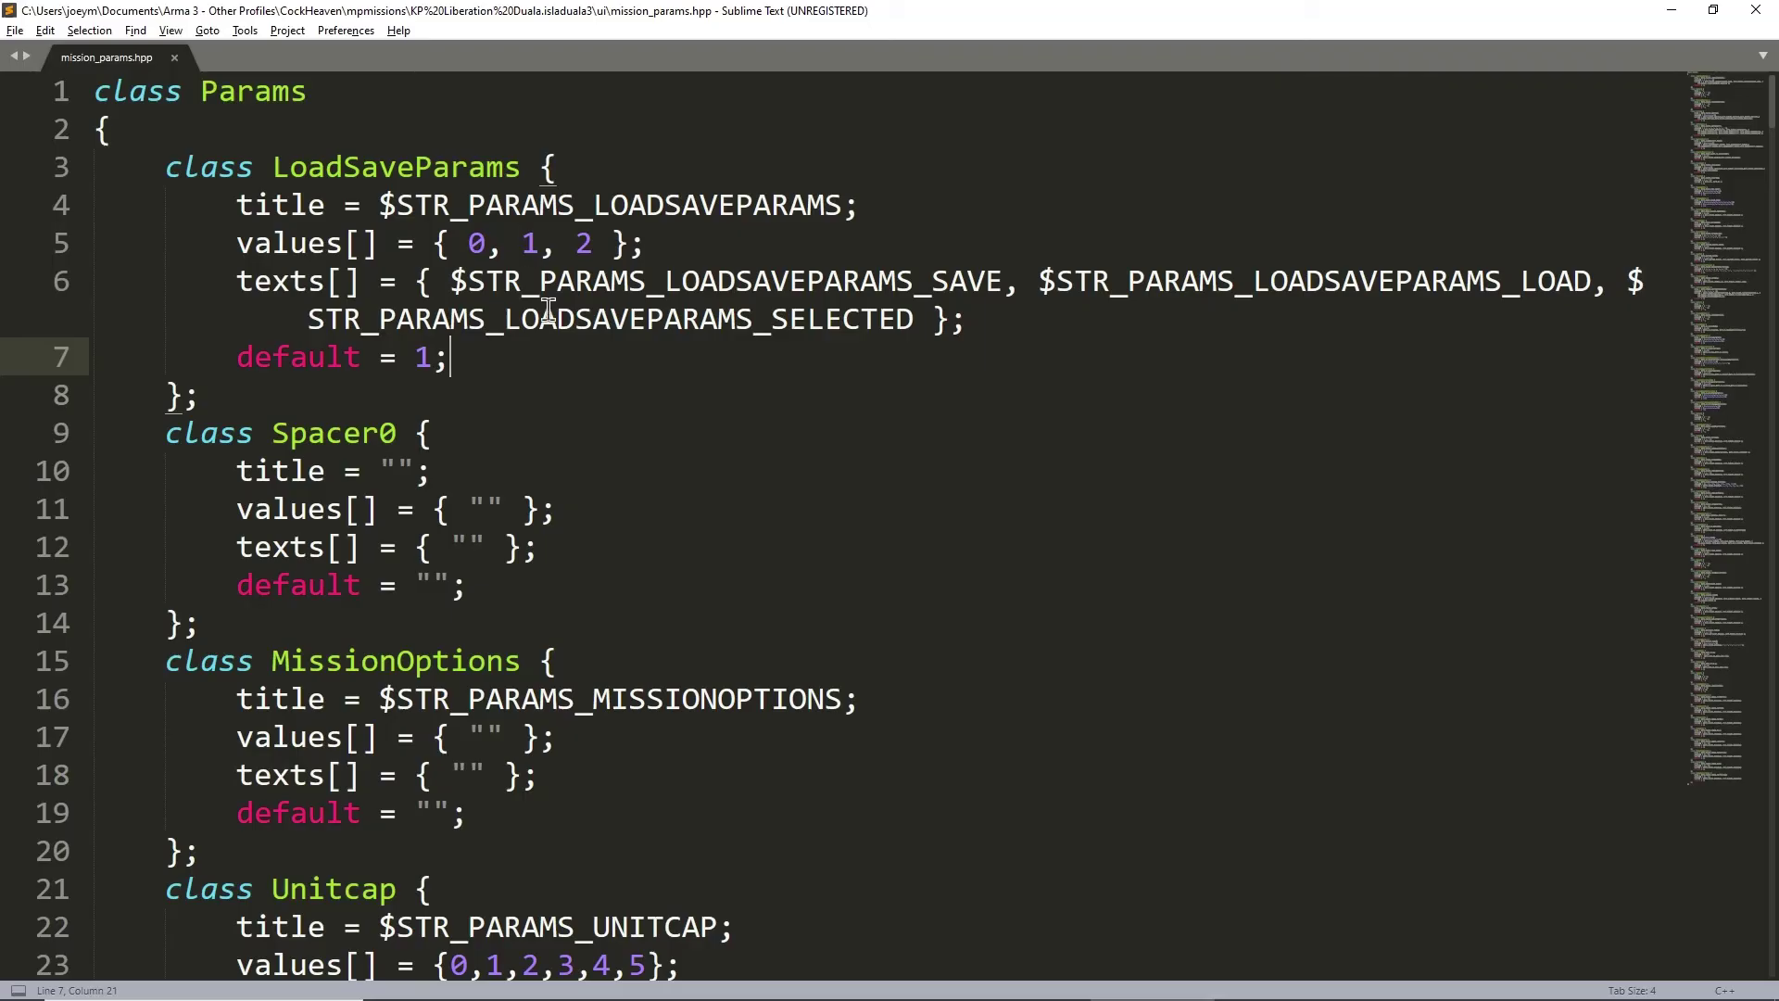
{"action": "double_click", "coordinate": [548, 217]}
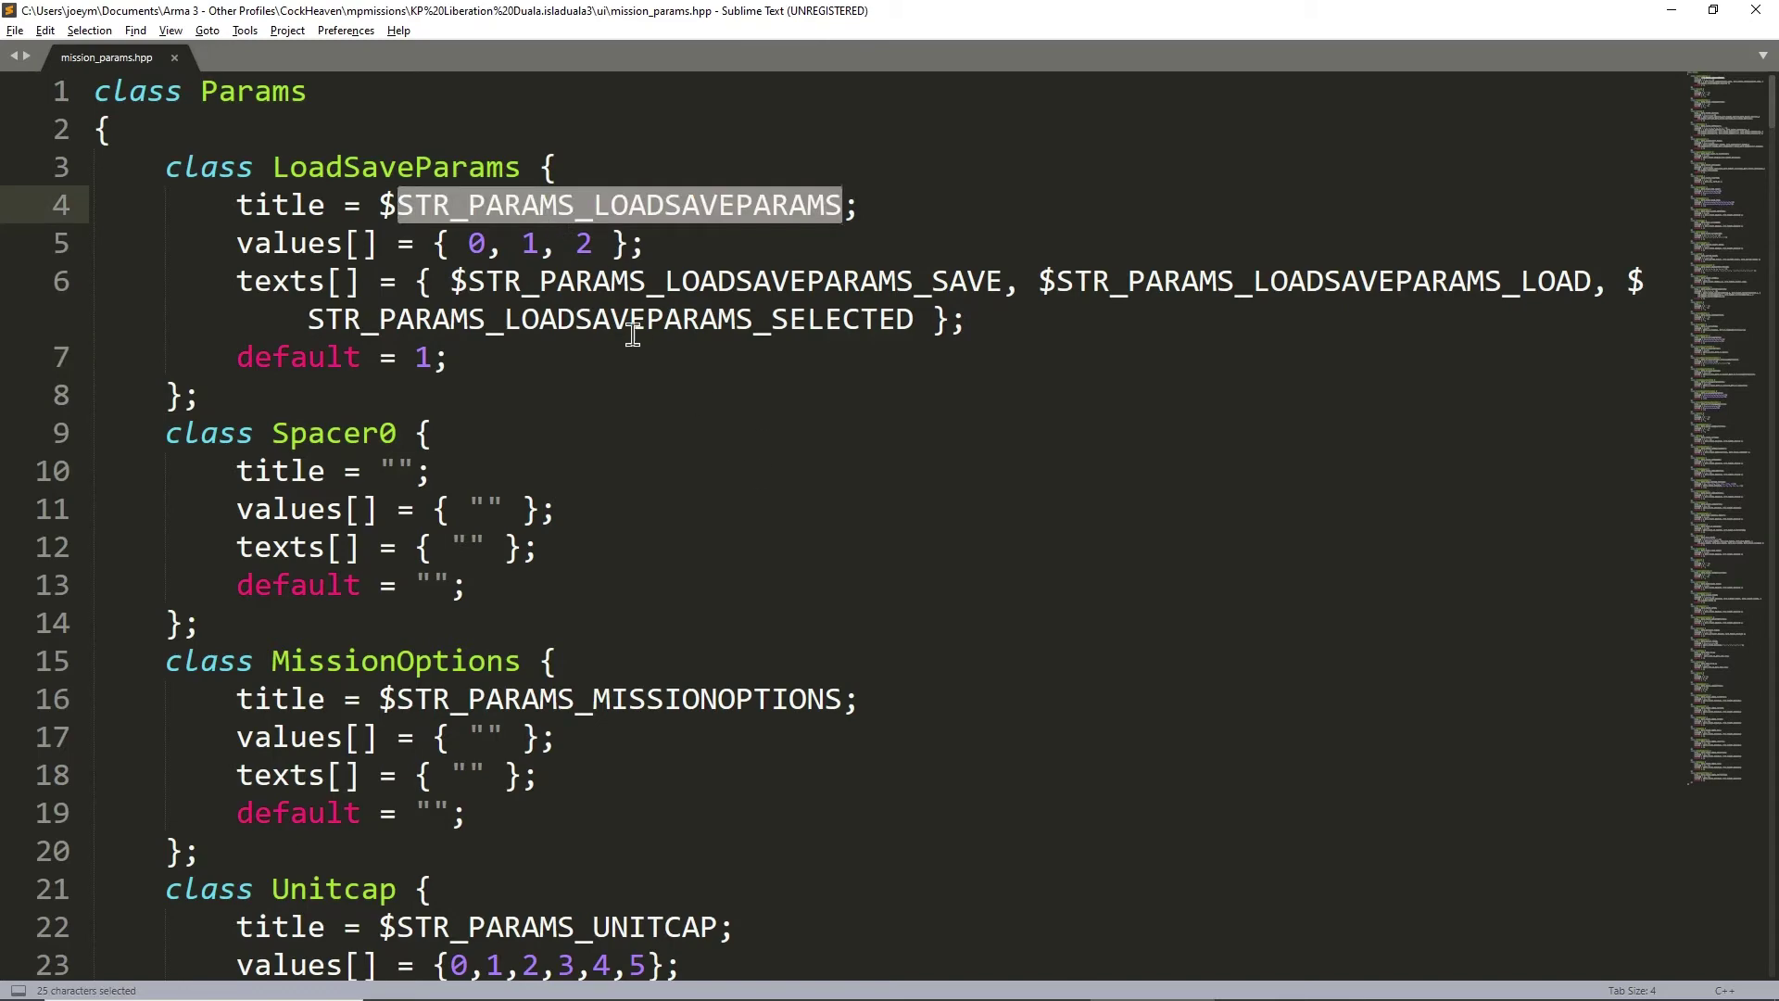
{"action": "left_click", "coordinate": [659, 319]}
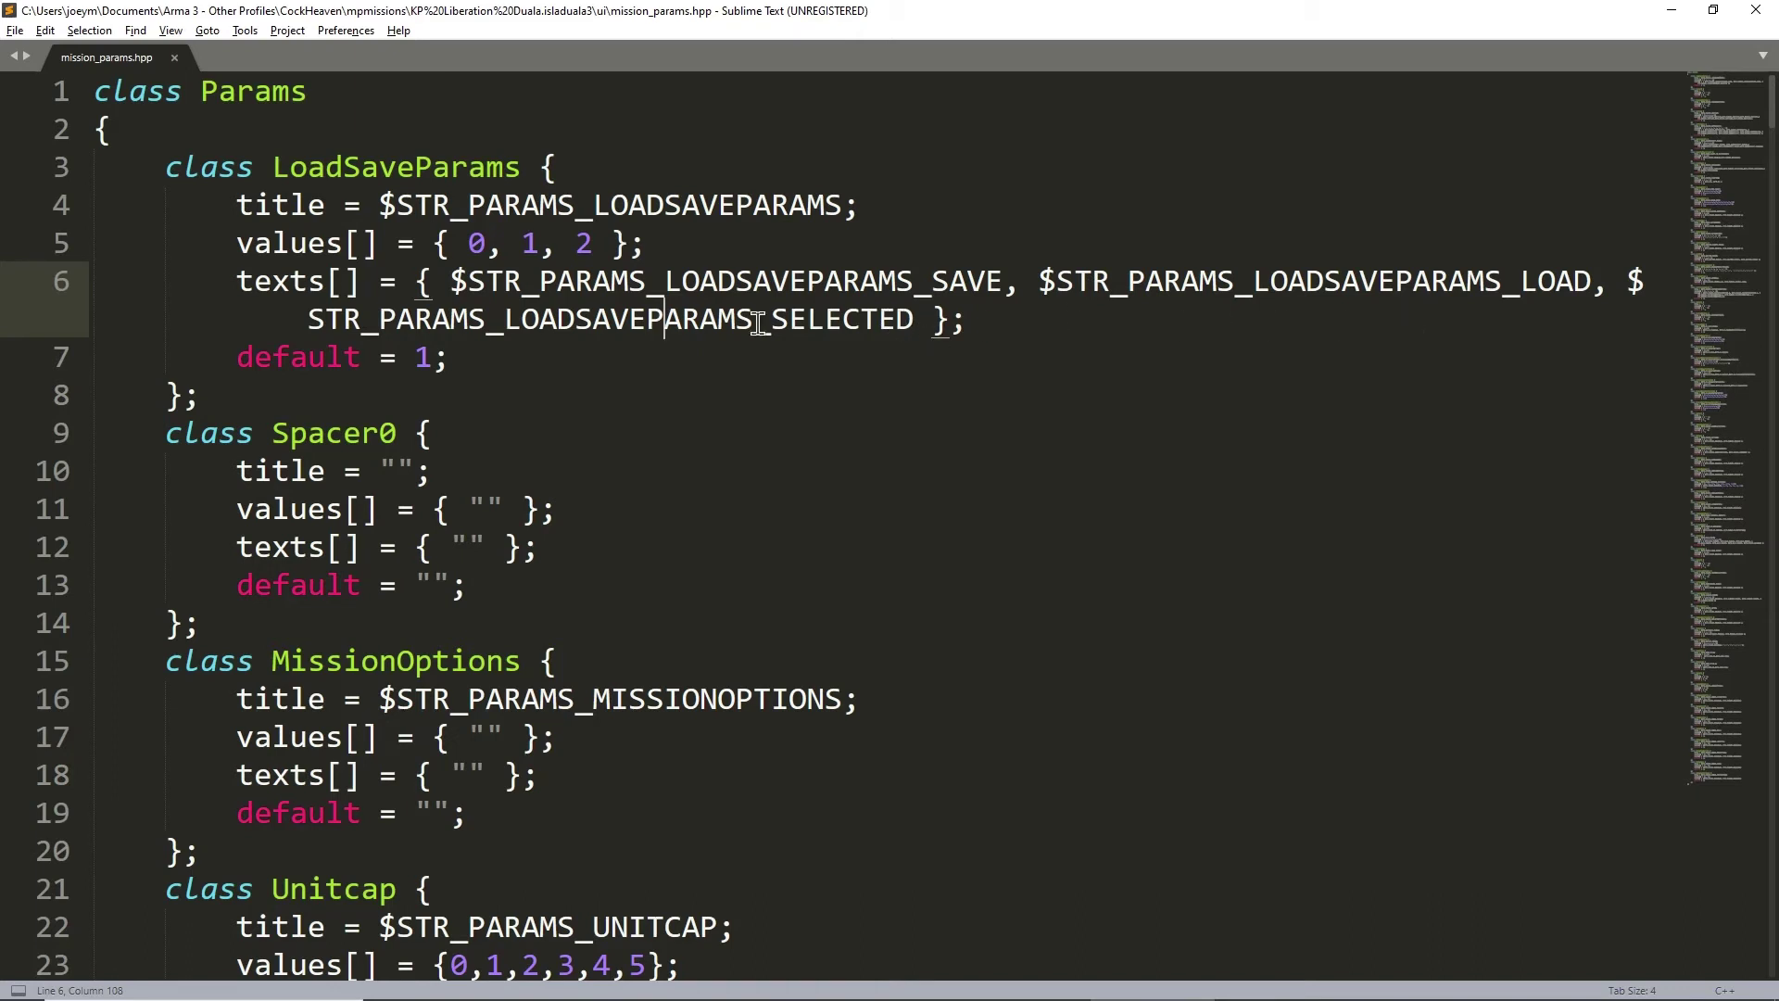
{"action": "left_click", "coordinate": [379, 357]}
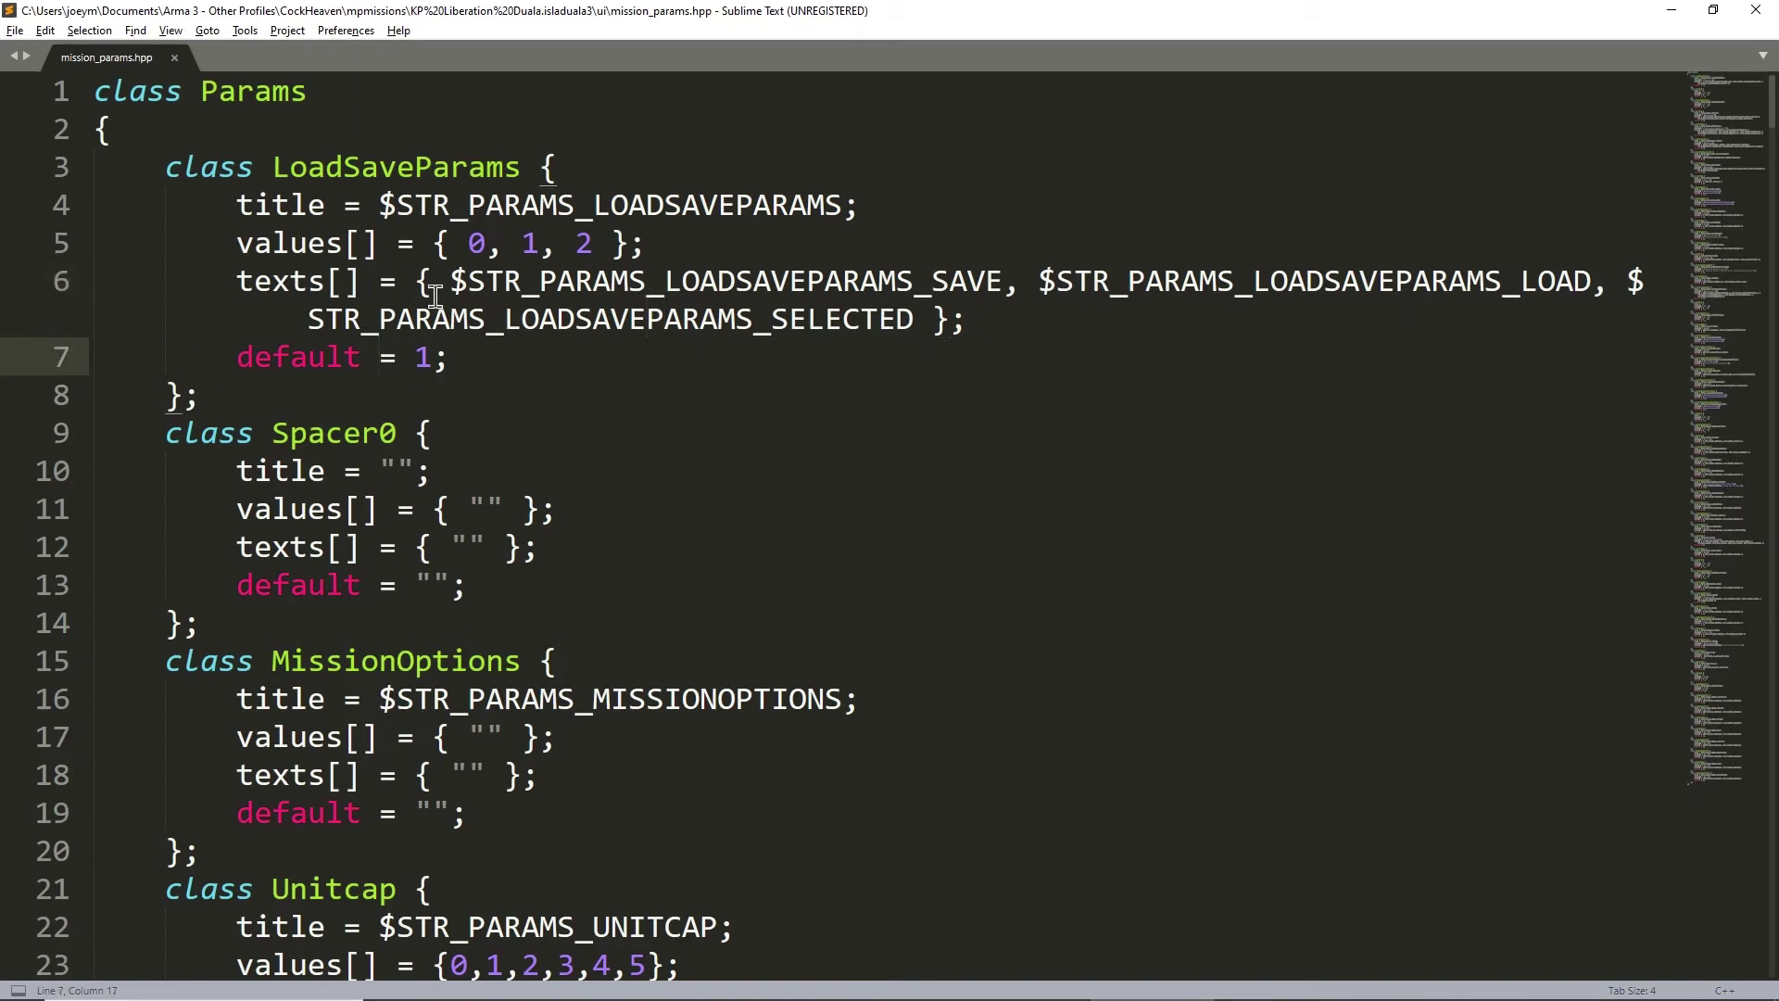
- Compare the Spacer0 and MissionOptions classes with the blank row and MISSION OPTIONS heading in the game's parameters
{"action": "left_click", "coordinate": [375, 432]}
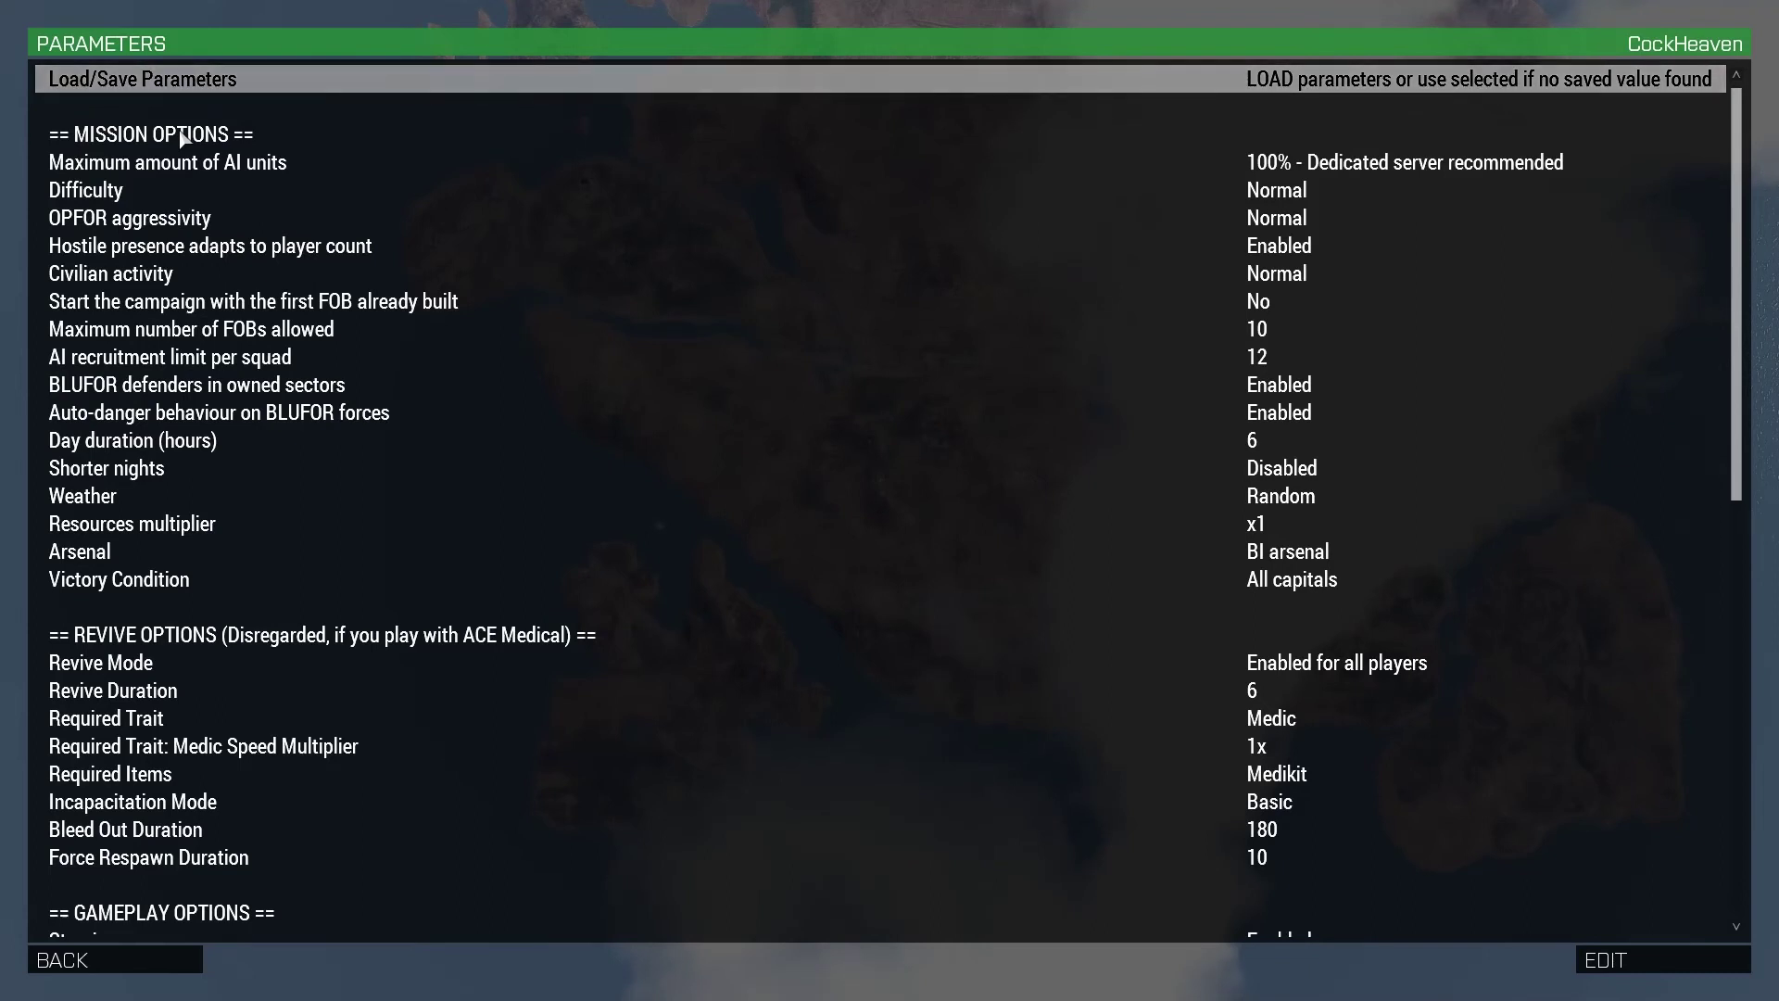
{"action": "left_click", "coordinate": [268, 130]}
{"action": "left_click", "coordinate": [674, 112]}
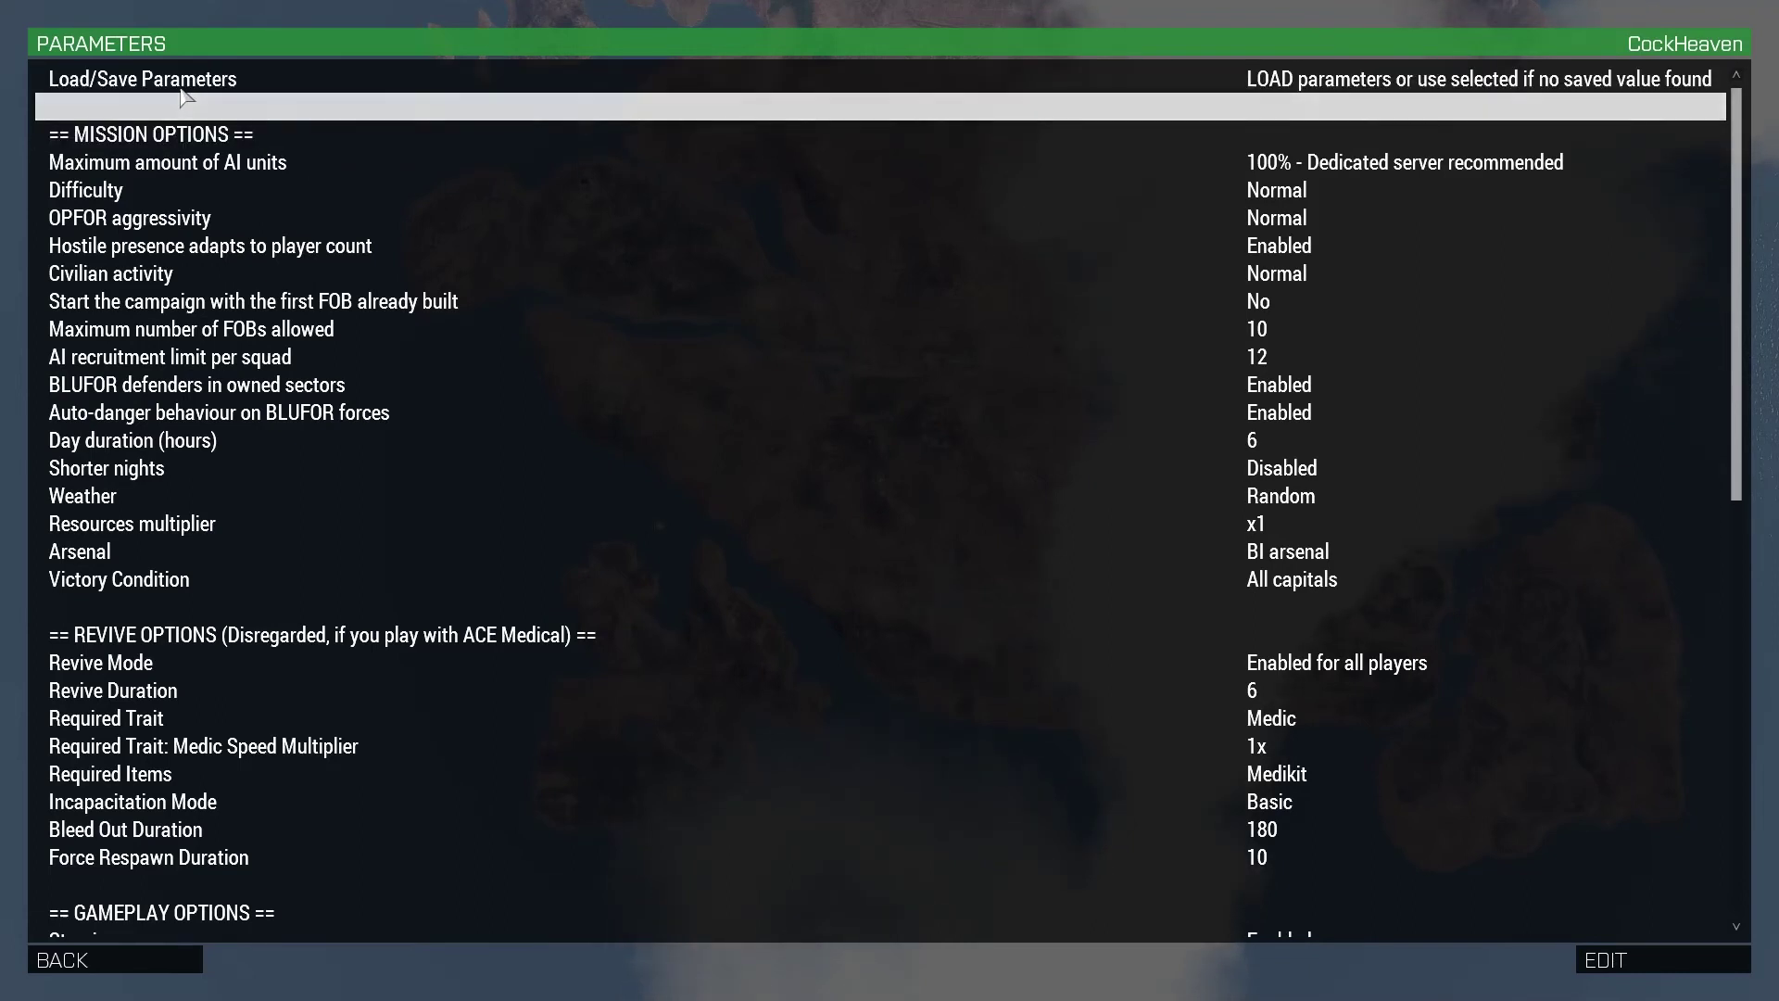
{"action": "left_click", "coordinate": [279, 146]}
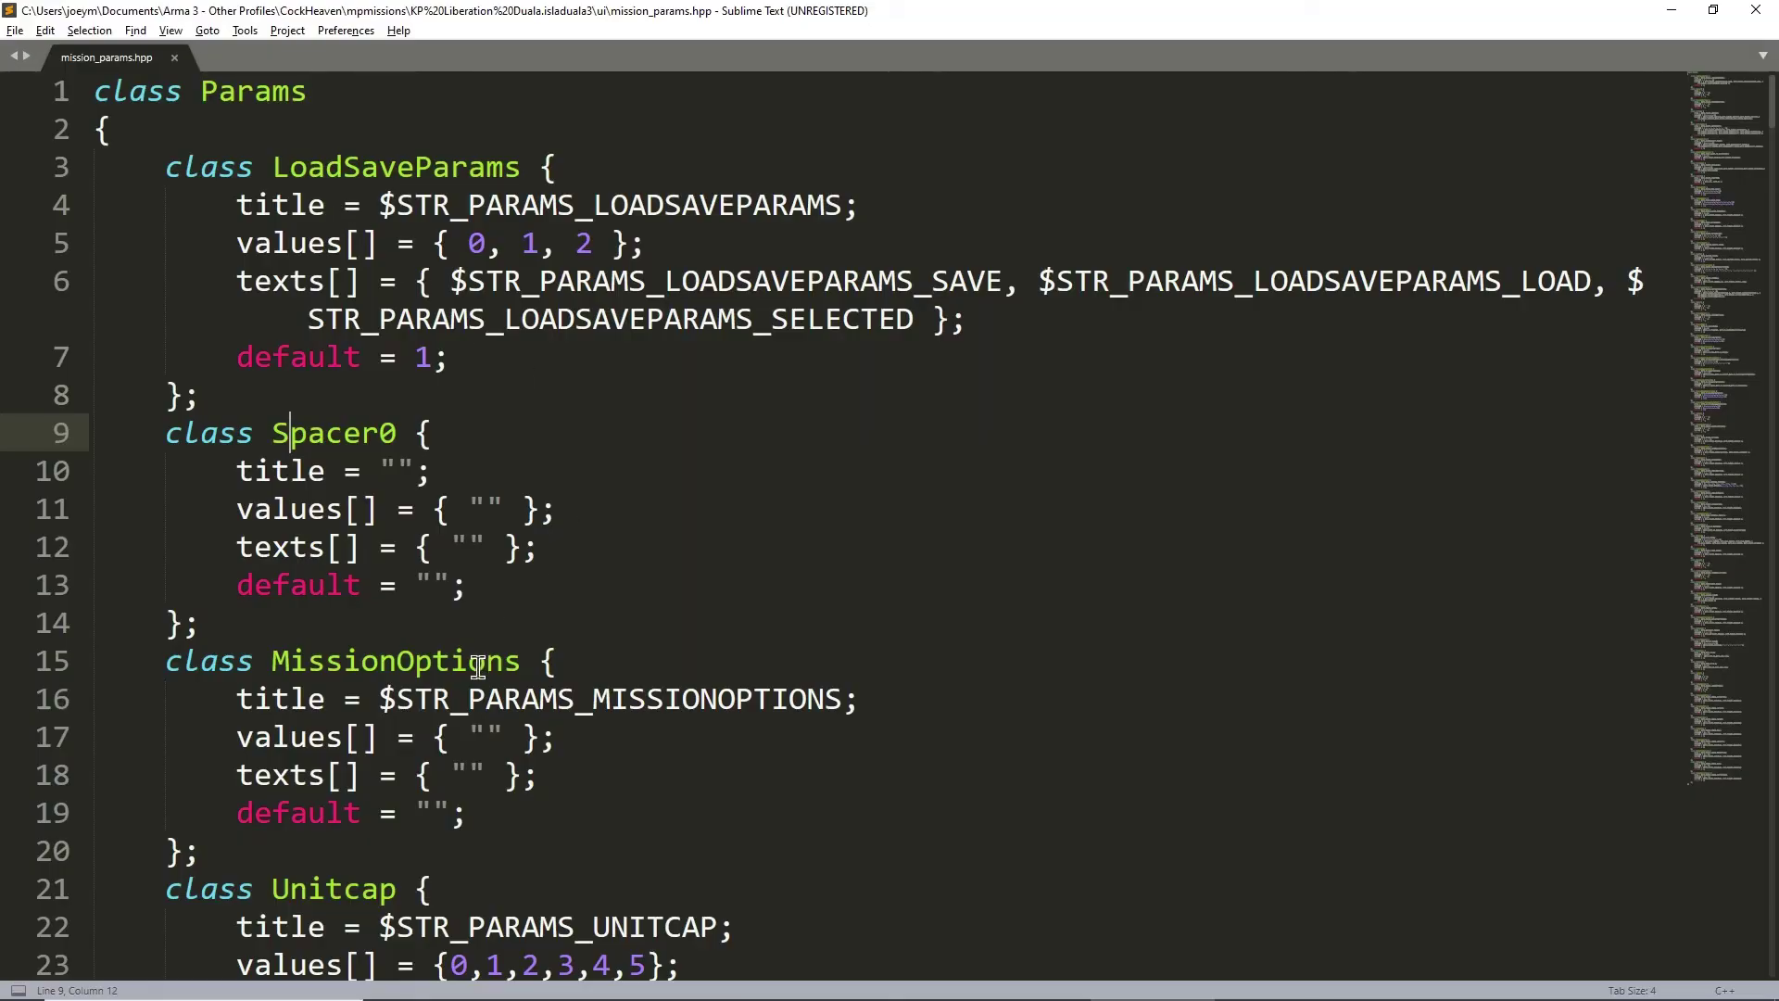
{"action": "left_click", "coordinate": [477, 668]}
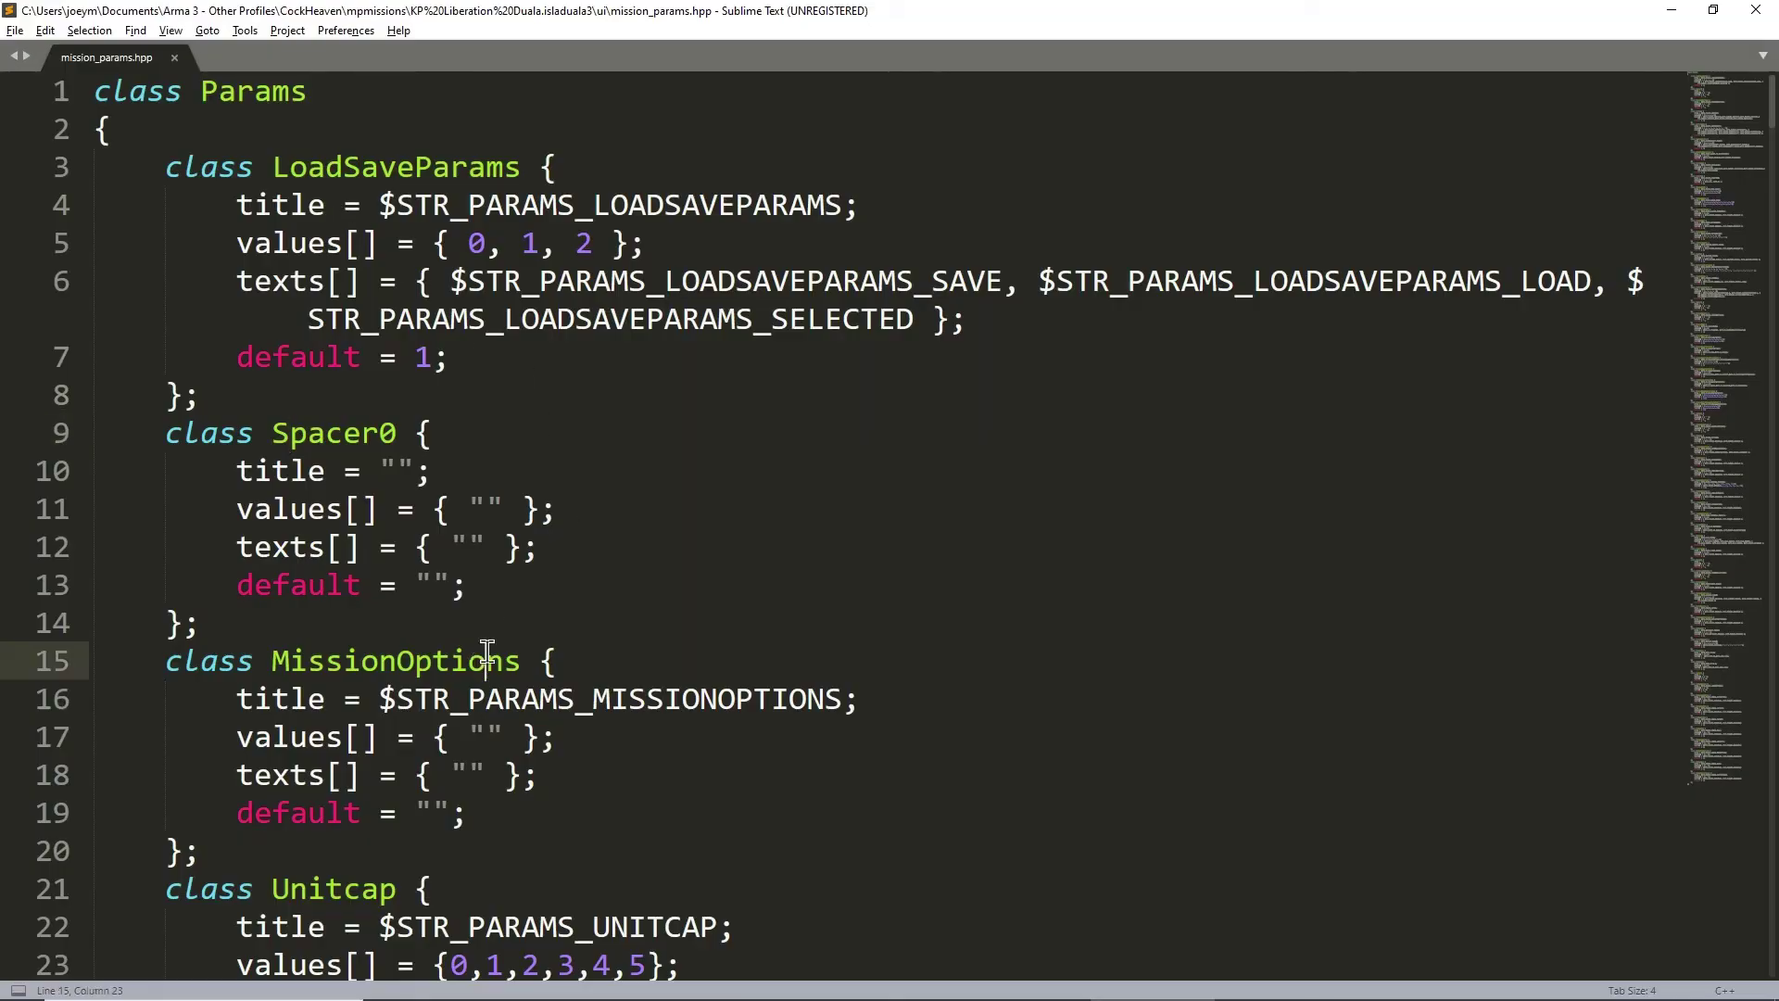
{"action": "key", "text": "alt+Tab"}
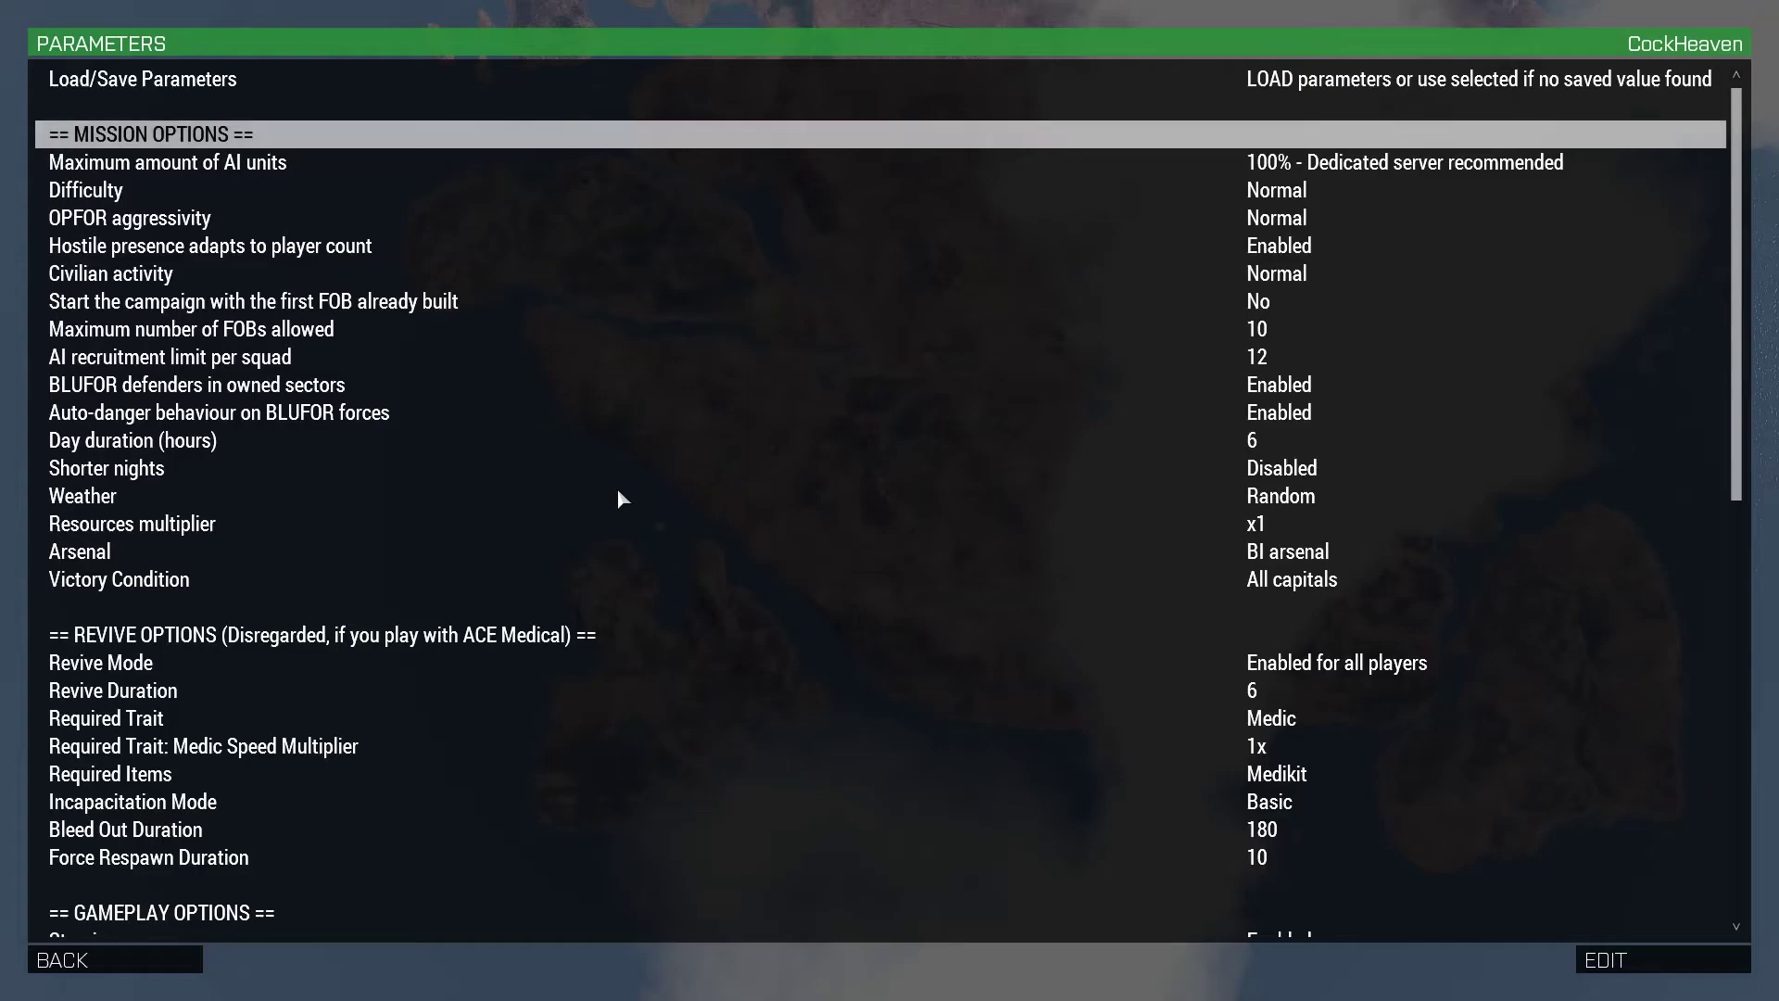
- Match the Unitcap class in mission_params.hpp with the game's Maximum amount of AI units parameter and view its available options
{"action": "key", "text": "alt+Tab"}
{"action": "scroll", "coordinate": [489, 595], "scroll_direction": "down", "scroll_amount": 1}
{"action": "scroll", "coordinate": [490, 595], "scroll_direction": "down", "scroll_amount": 5}
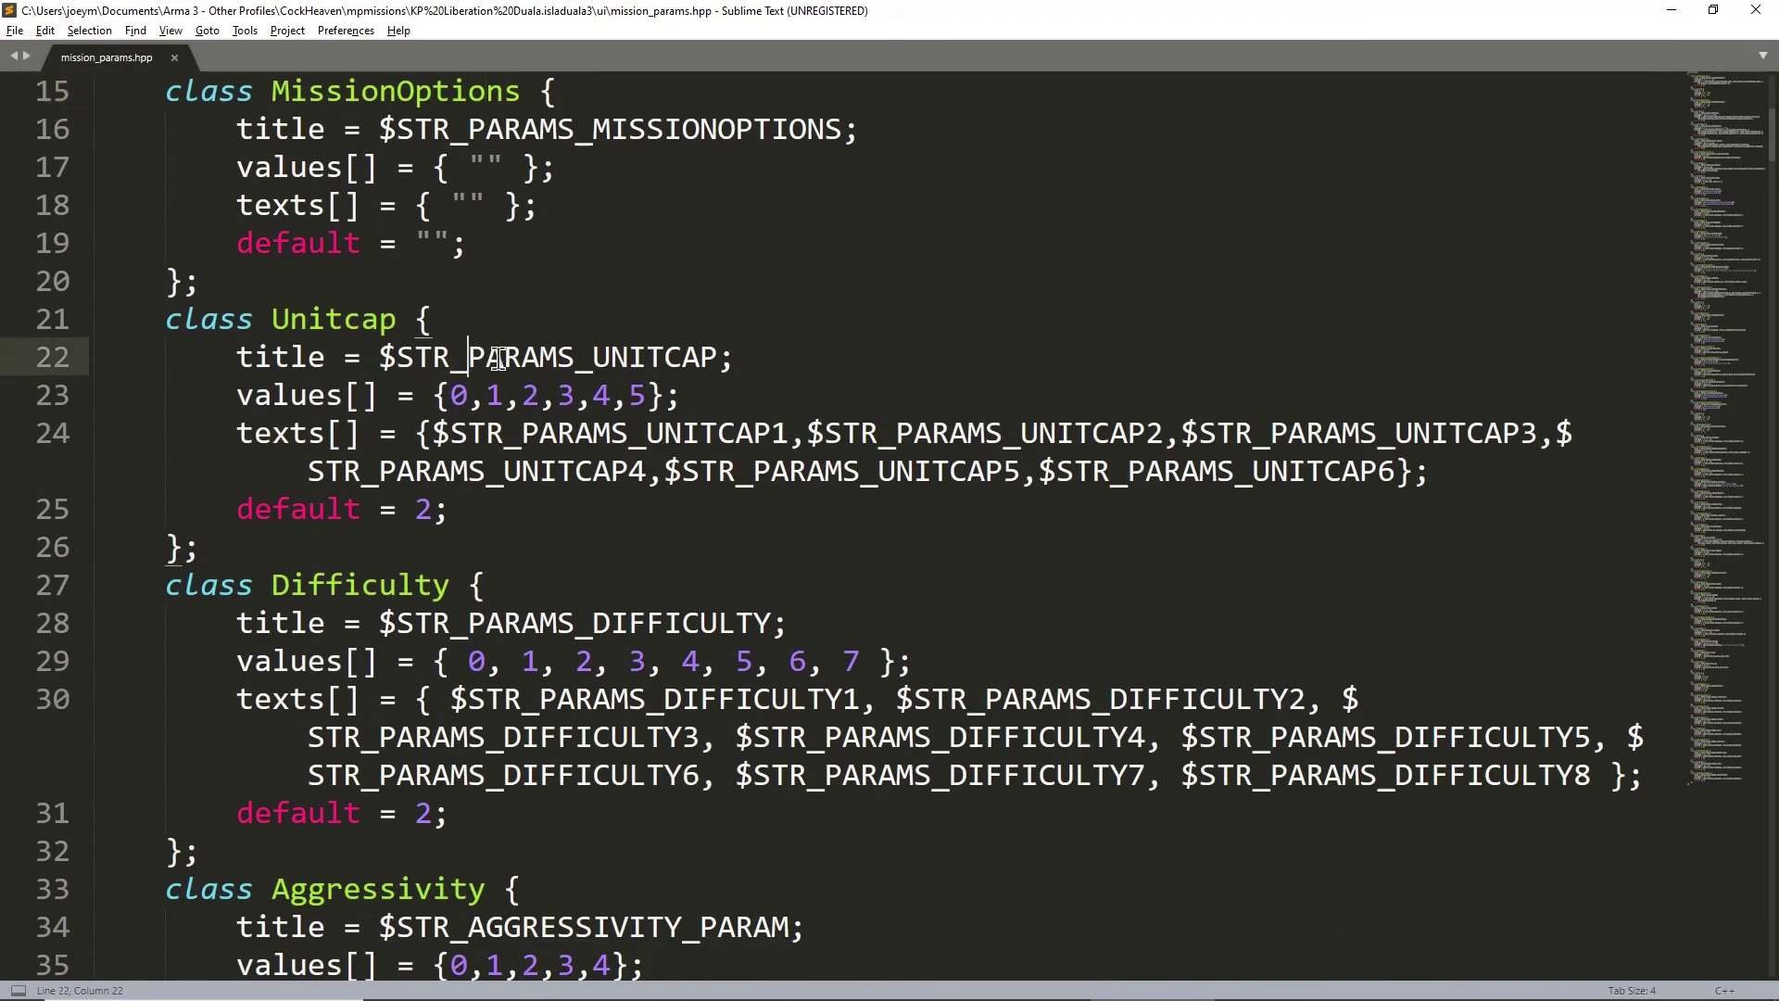
{"action": "key", "text": "alt+Tab"}
{"action": "left_click", "coordinate": [492, 171]}
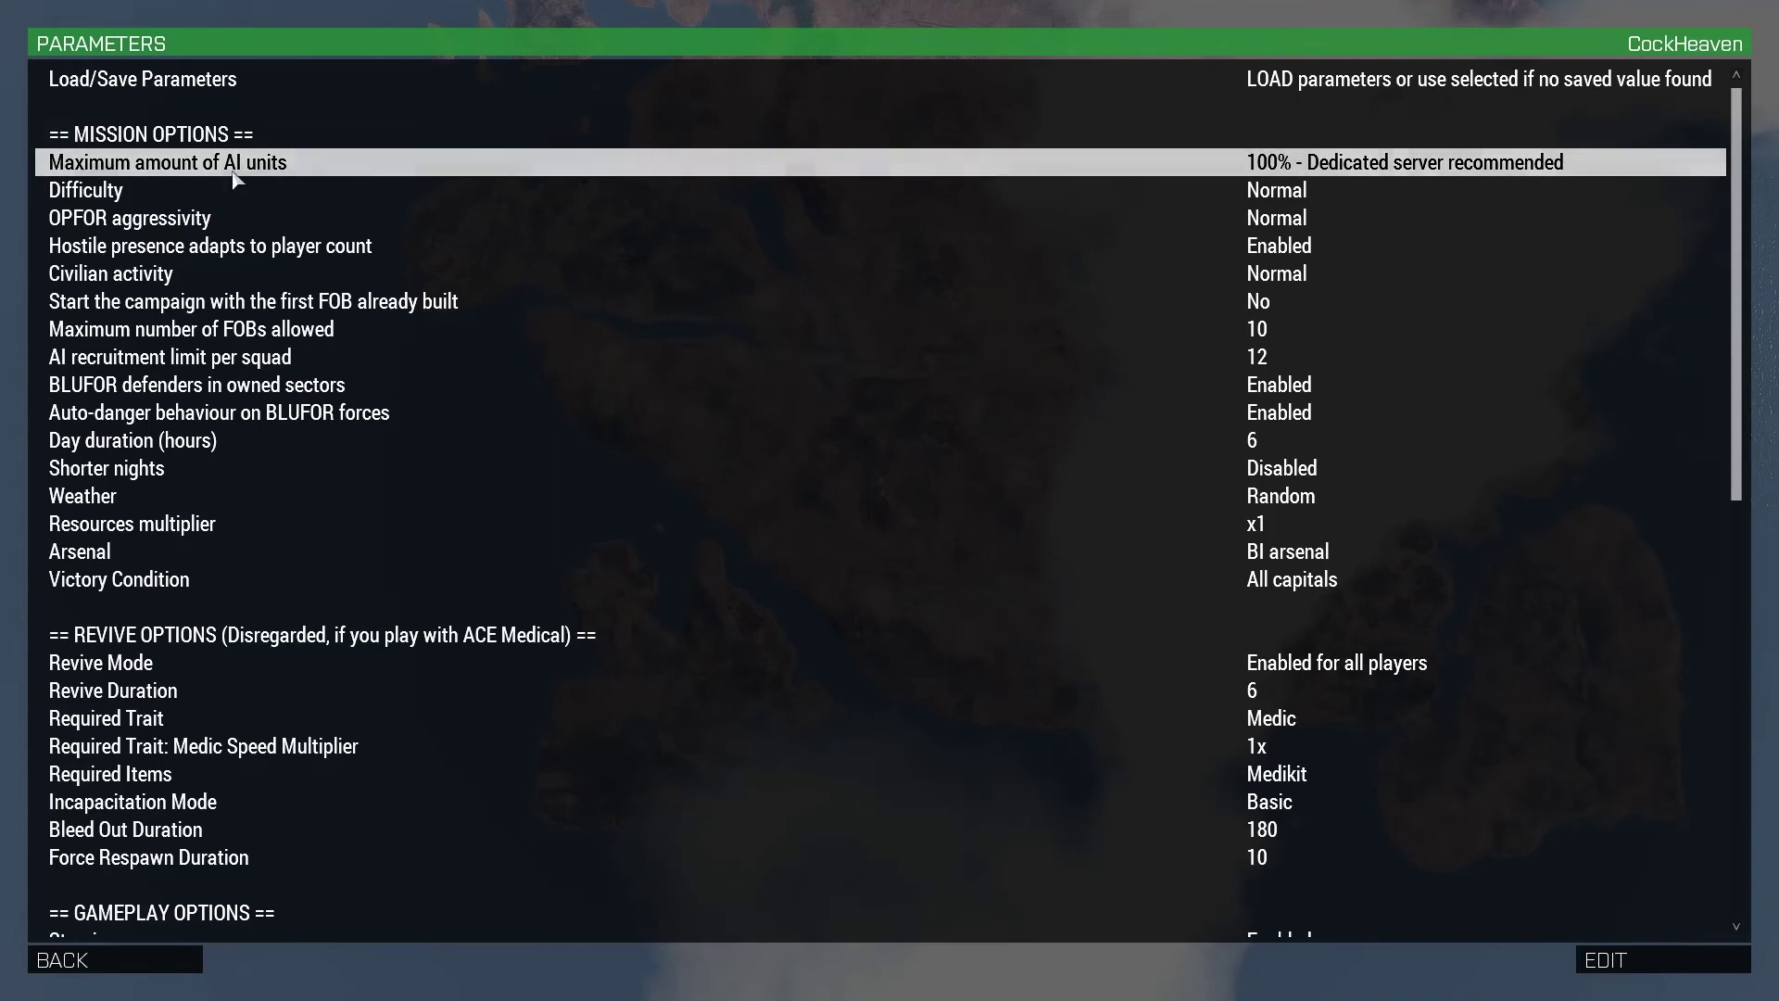
{"action": "double_click", "coordinate": [1240, 165]}
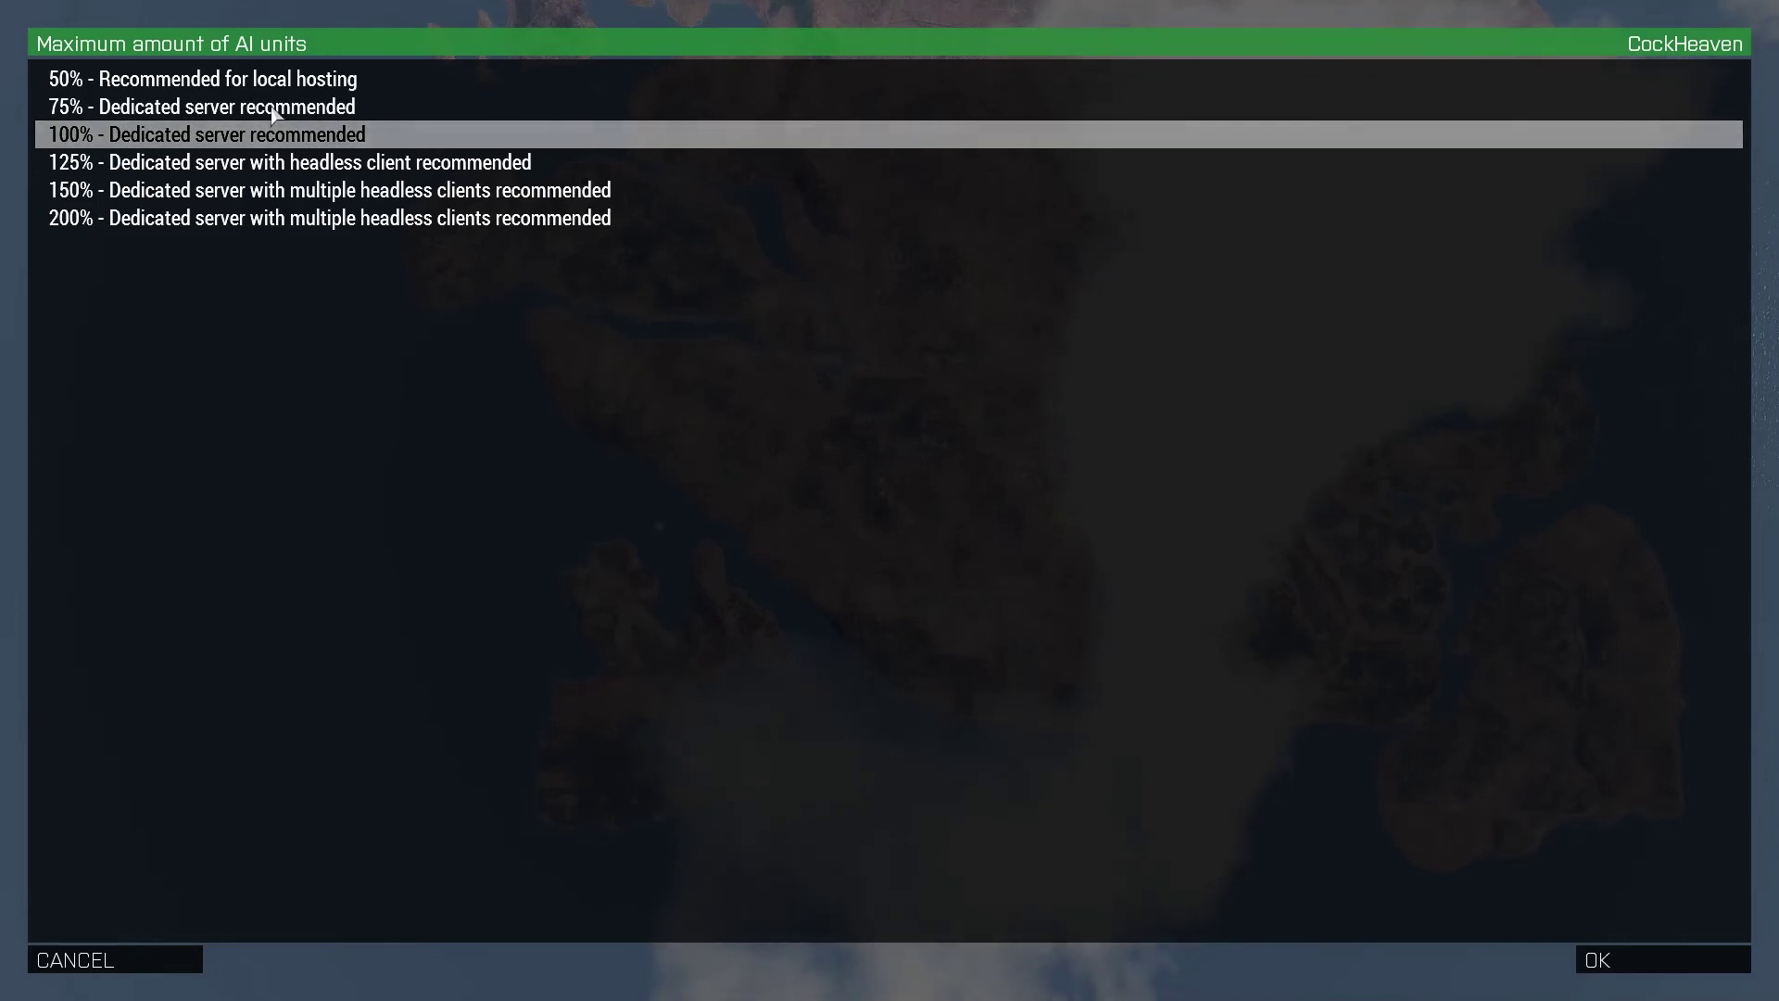
{"action": "key", "text": "Escape"}
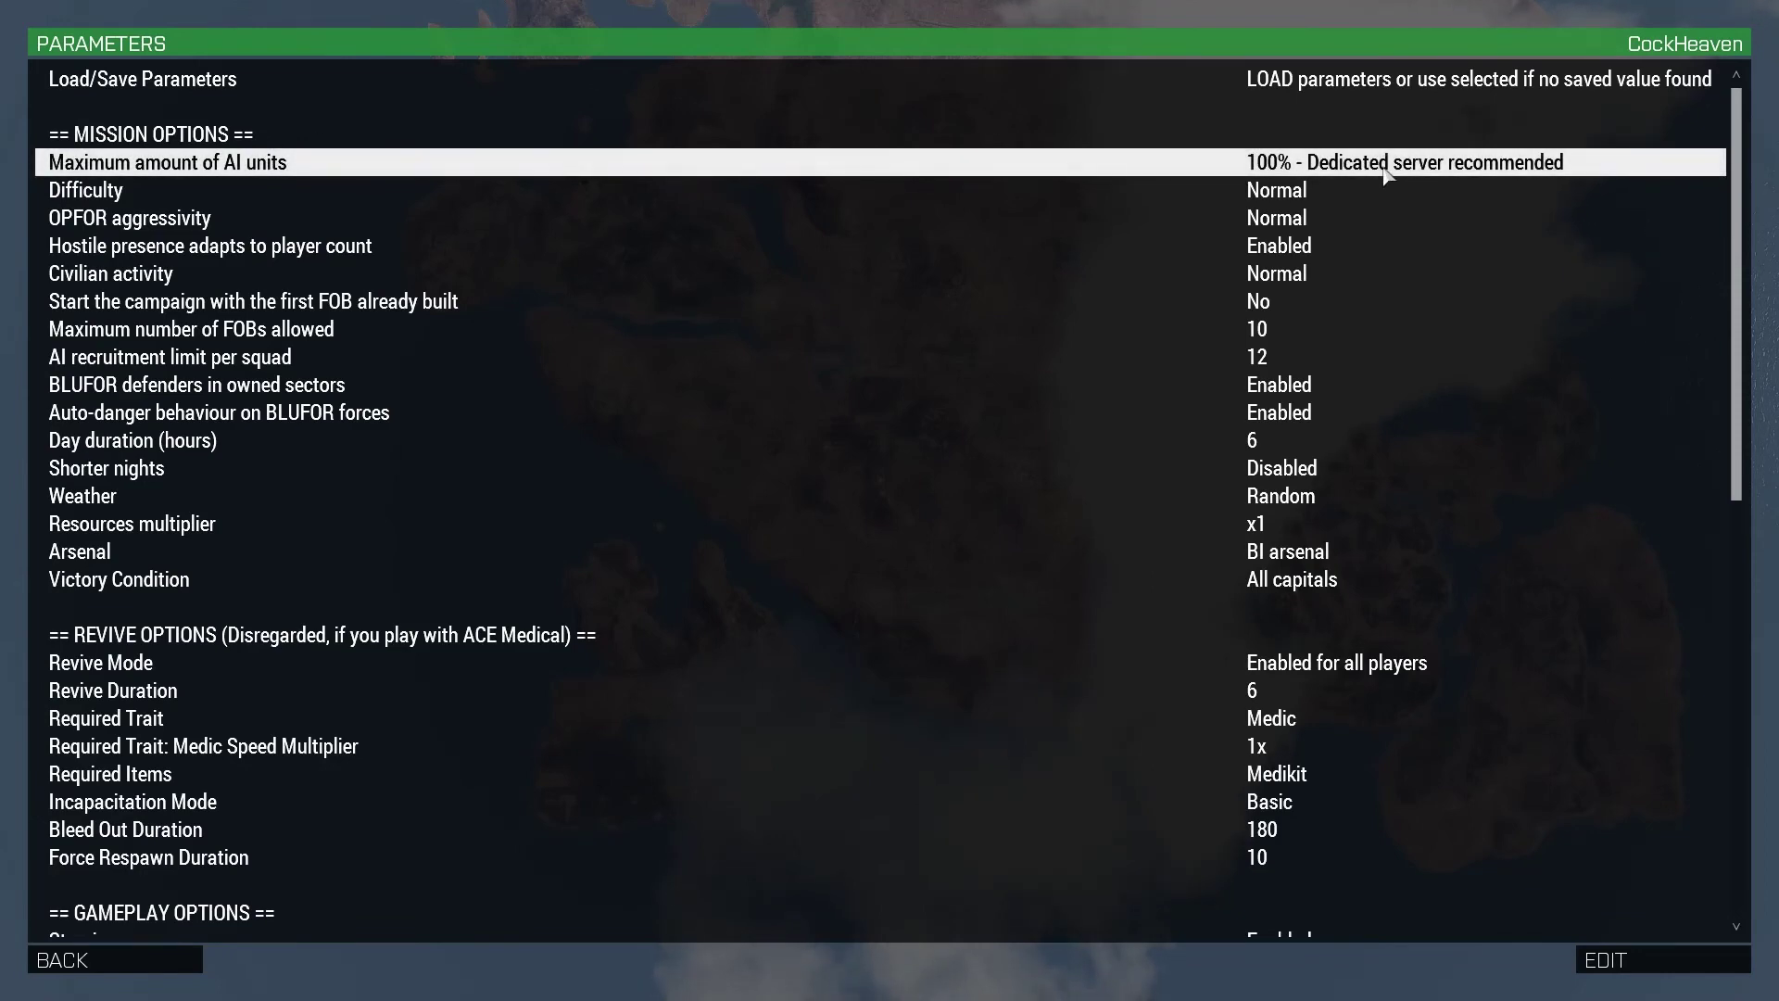
- Compare the STR_PARAMS_UNITCAP1 to STR_PARAMS_UNITCAP3 texts in Sublime Text with the game's option list for Maximum amount of AI units
{"action": "key", "text": "alt+Tab"}
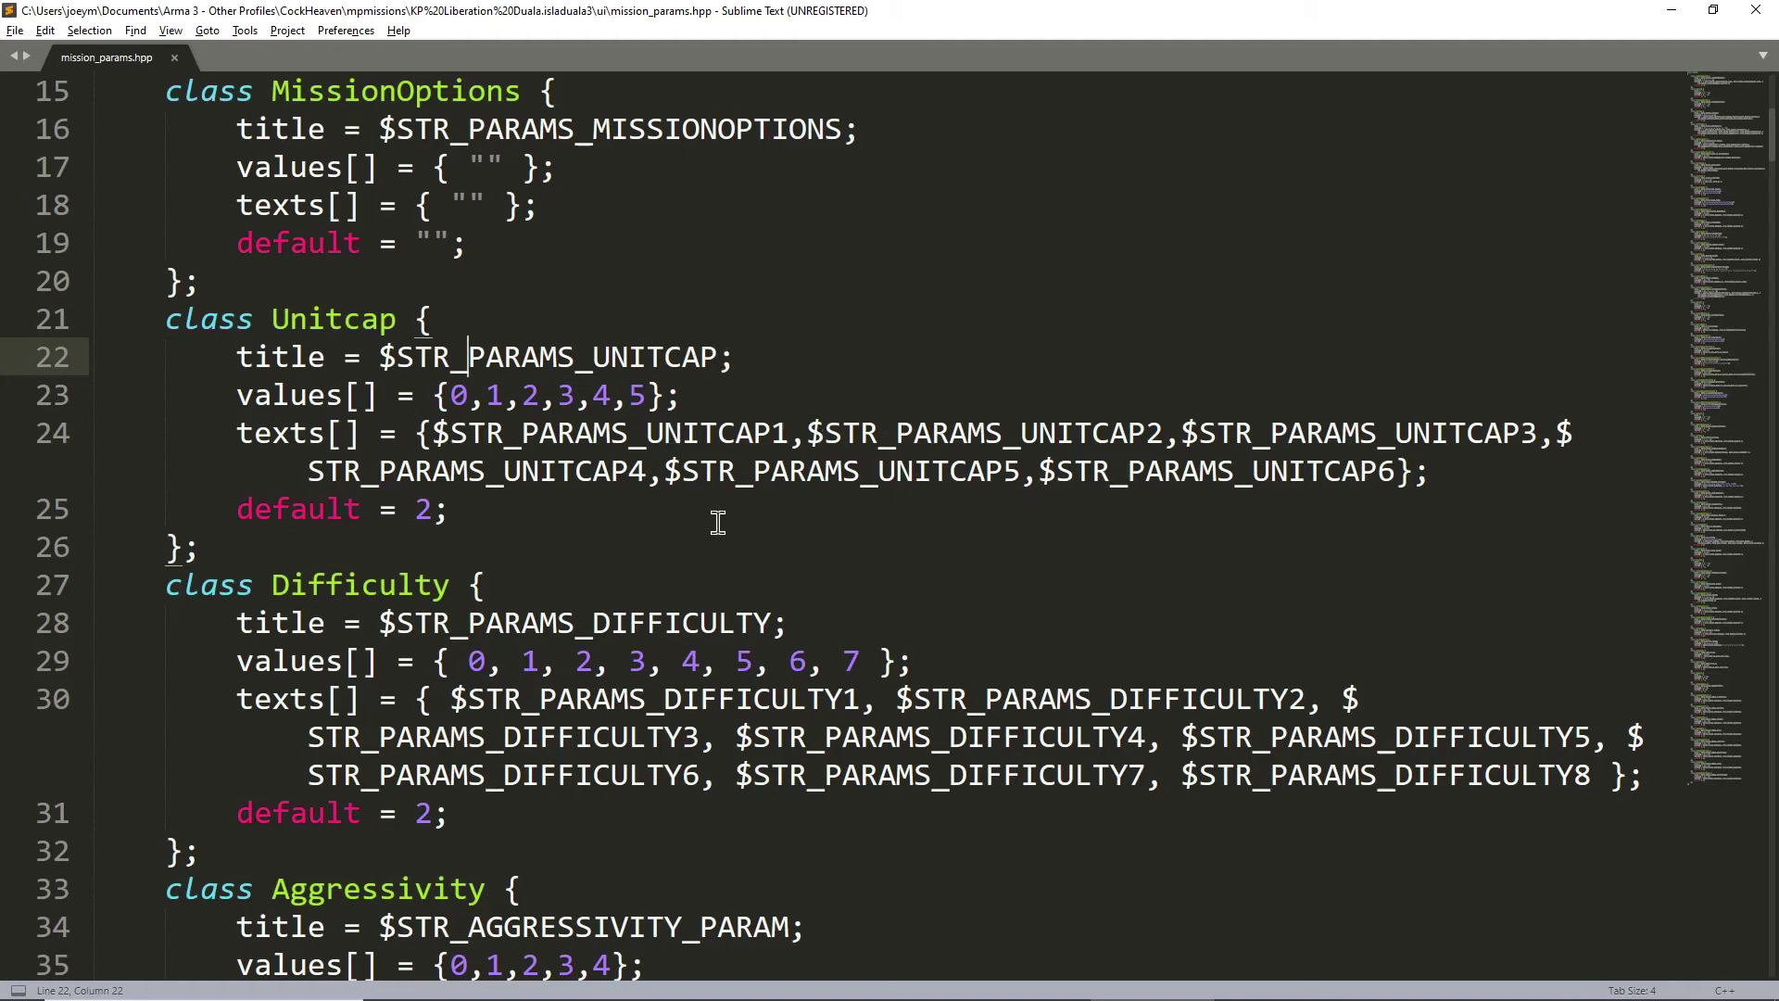
{"action": "left_click", "coordinate": [575, 429]}
{"action": "double_click", "coordinate": [575, 430]}
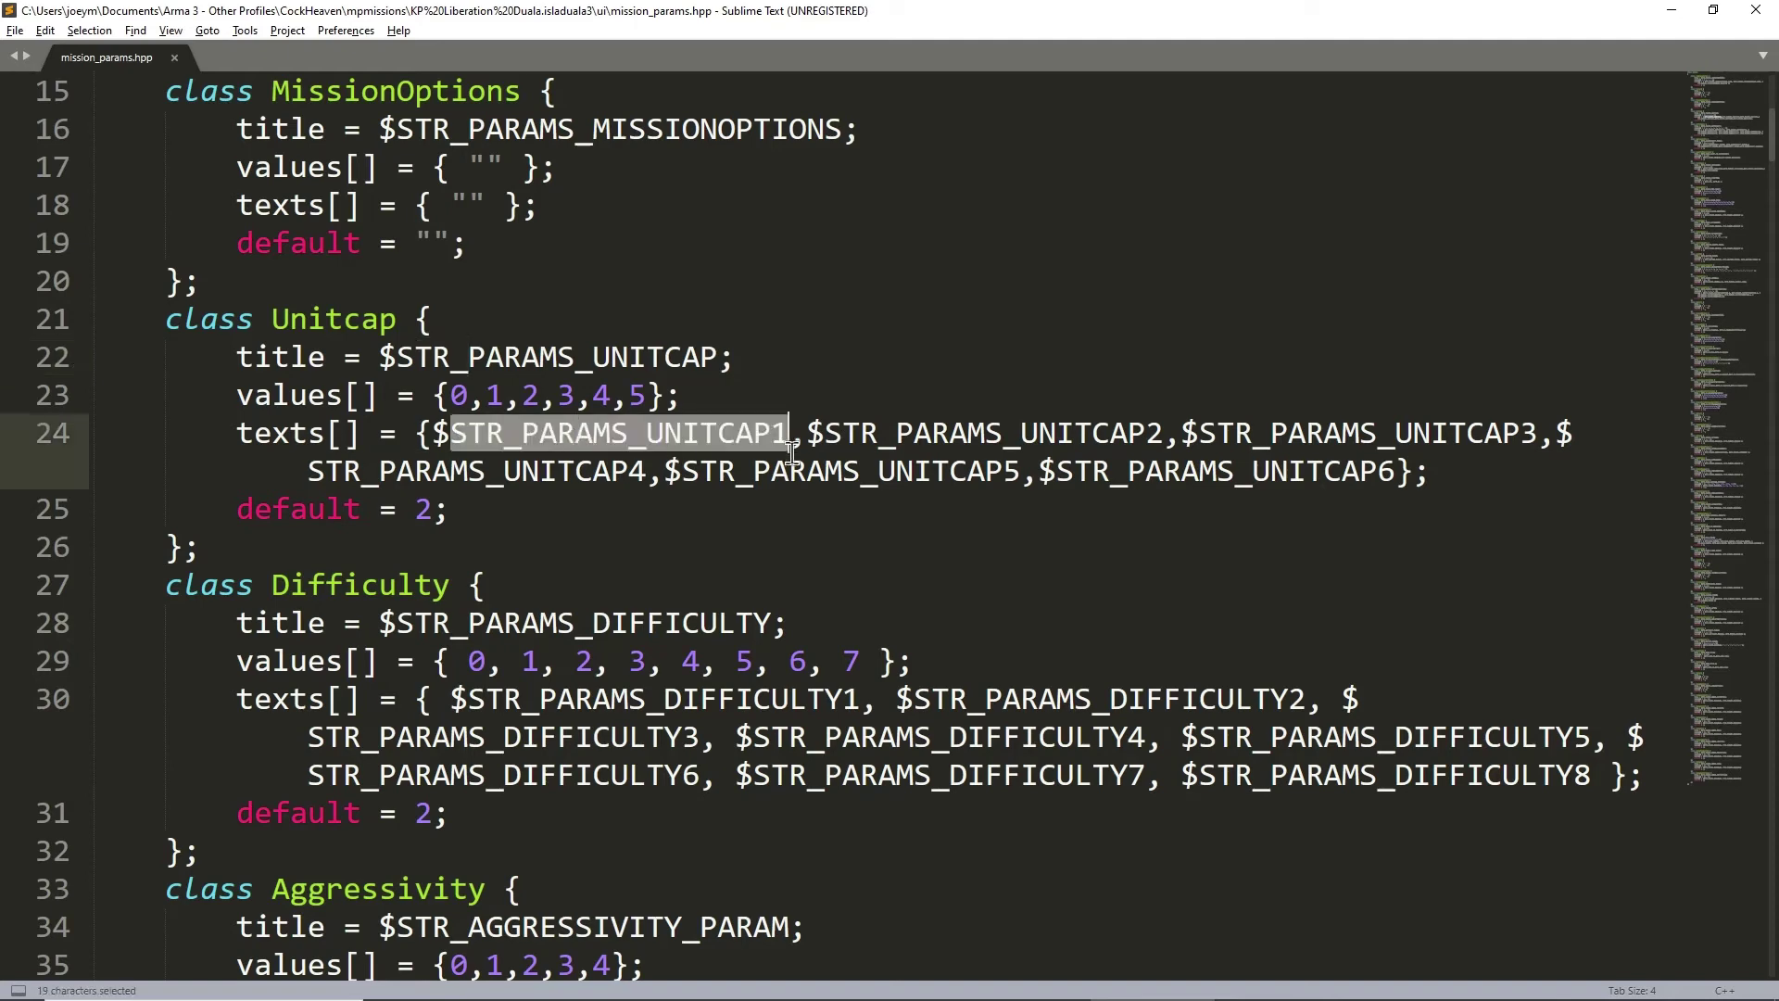
{"action": "double_click", "coordinate": [974, 436]}
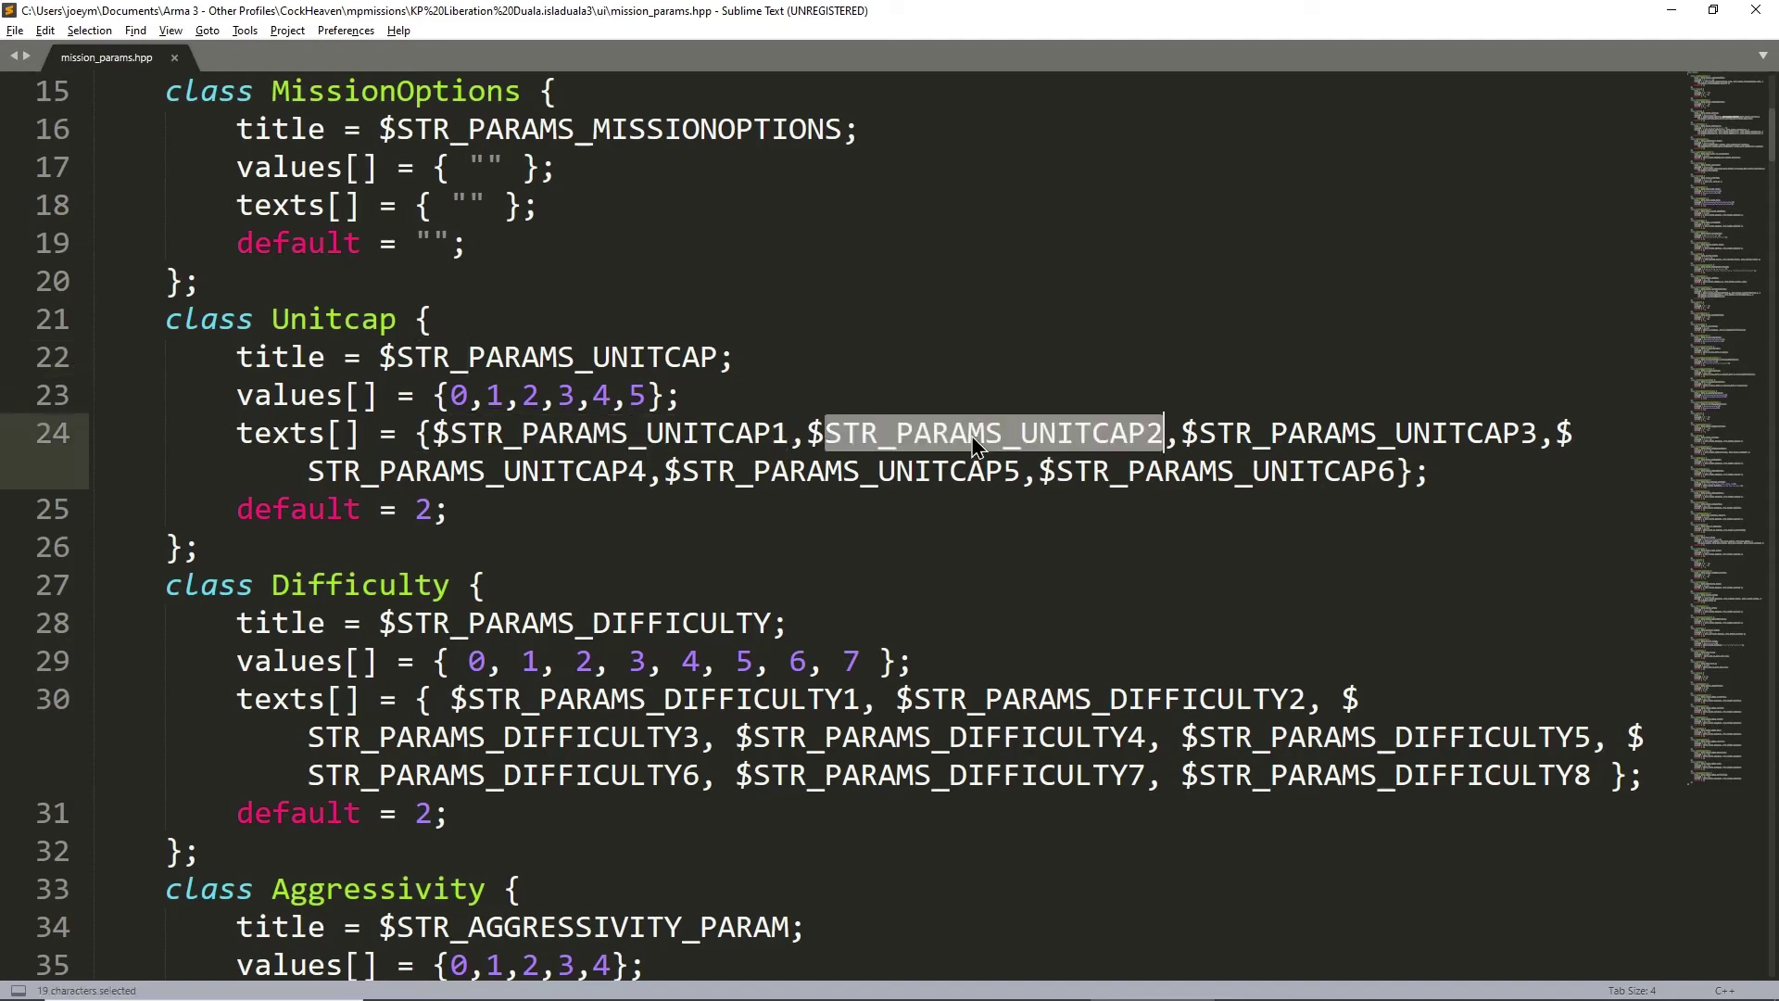
{"action": "double_click", "coordinate": [1284, 438]}
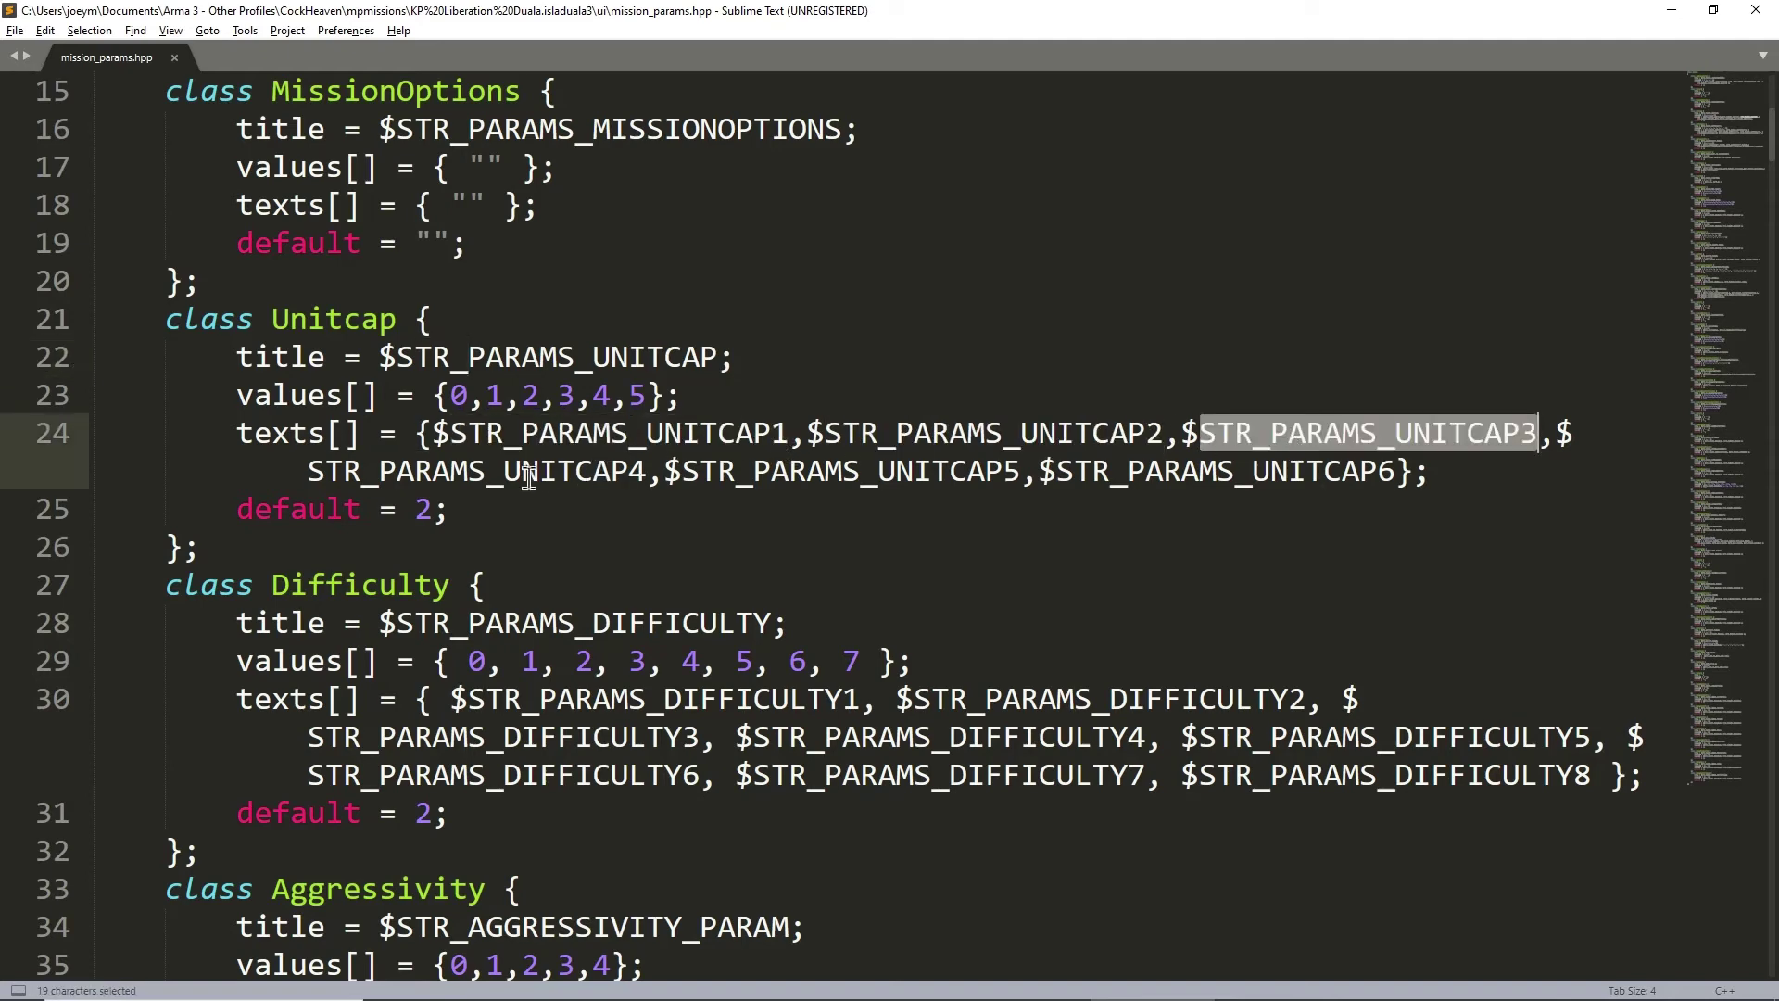
{"action": "left_click", "coordinate": [638, 437]}
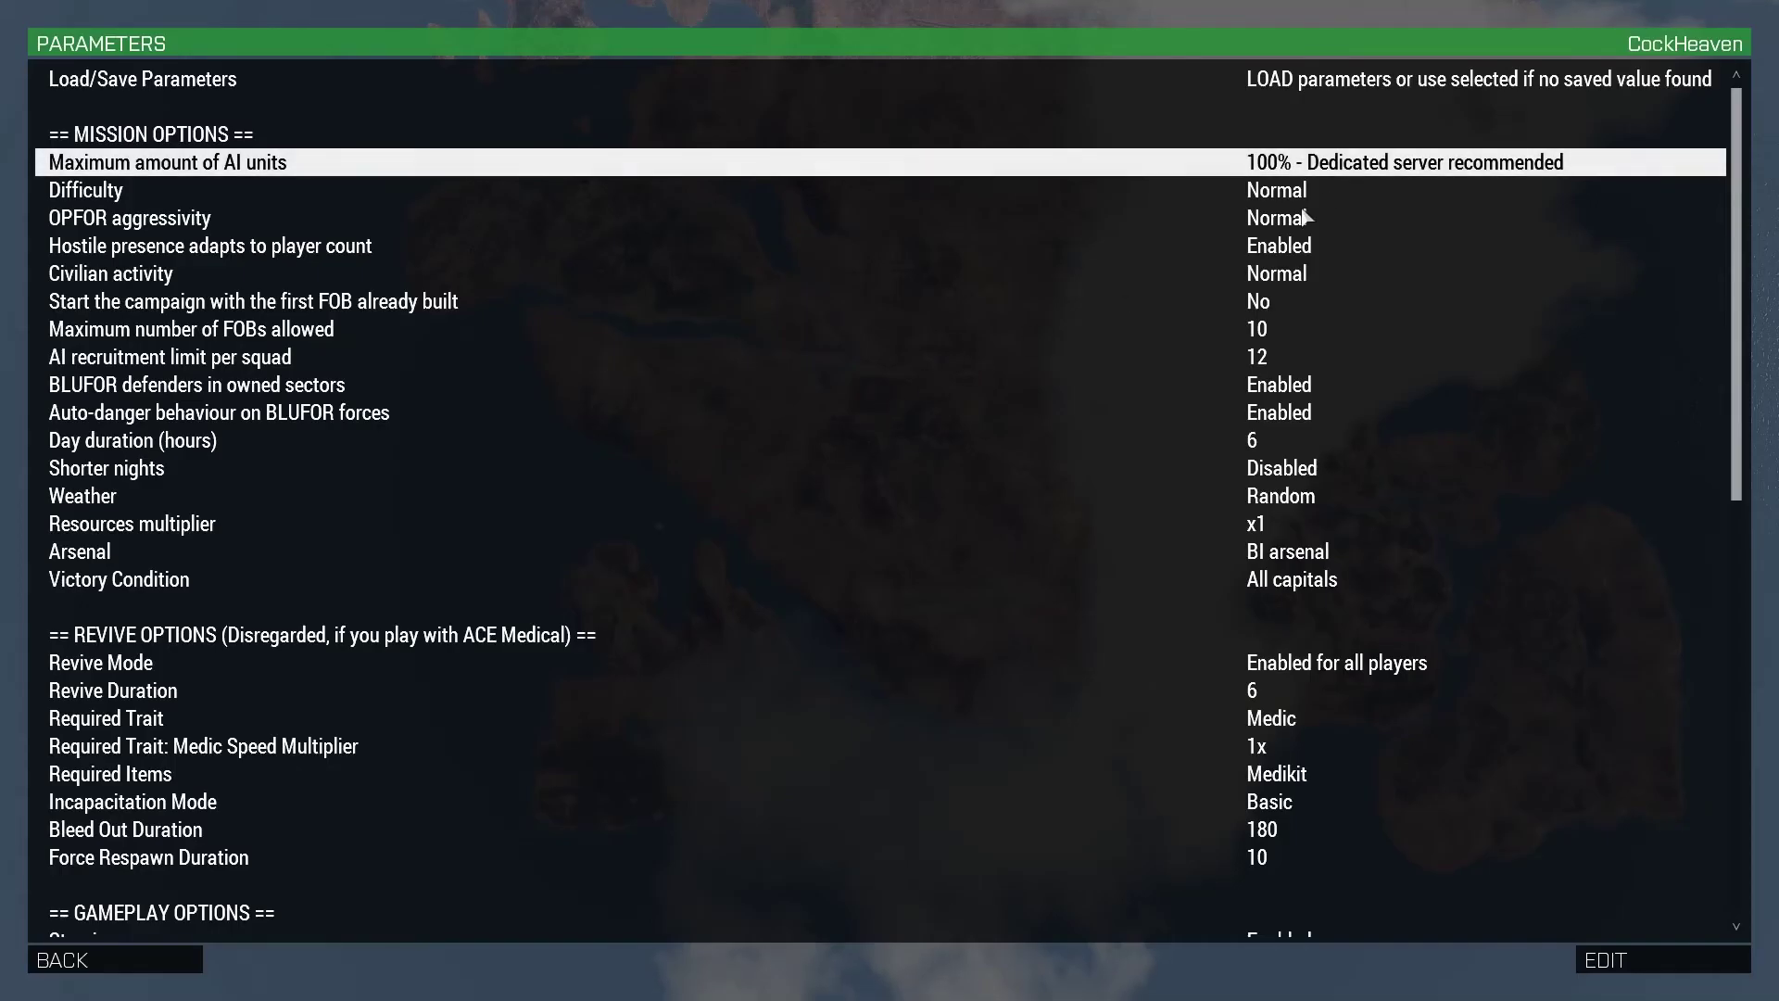
{"action": "double_click", "coordinate": [1331, 169]}
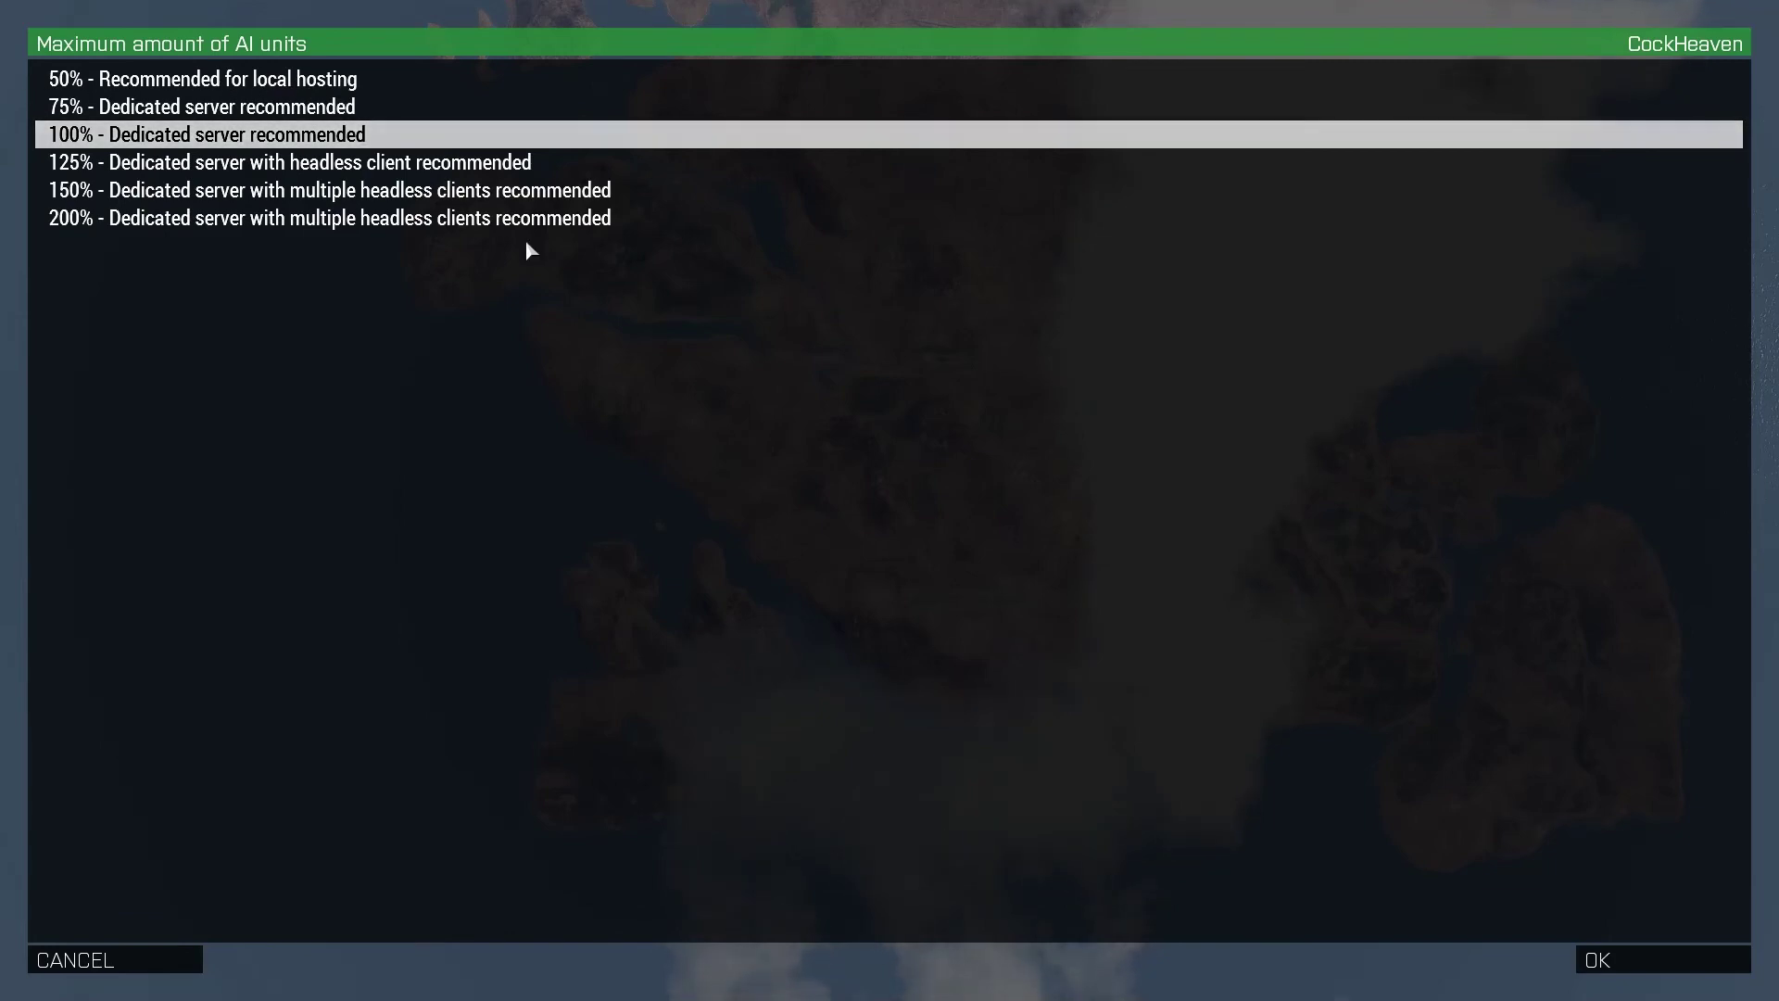
{"action": "key", "text": "Escape"}
- Switch back to Sublime Text and examine how the Unitcap texts UNITCAP1 and UNITCAP2 correspond to the values 0 and 1
{"action": "key", "text": "alt+Tab"}
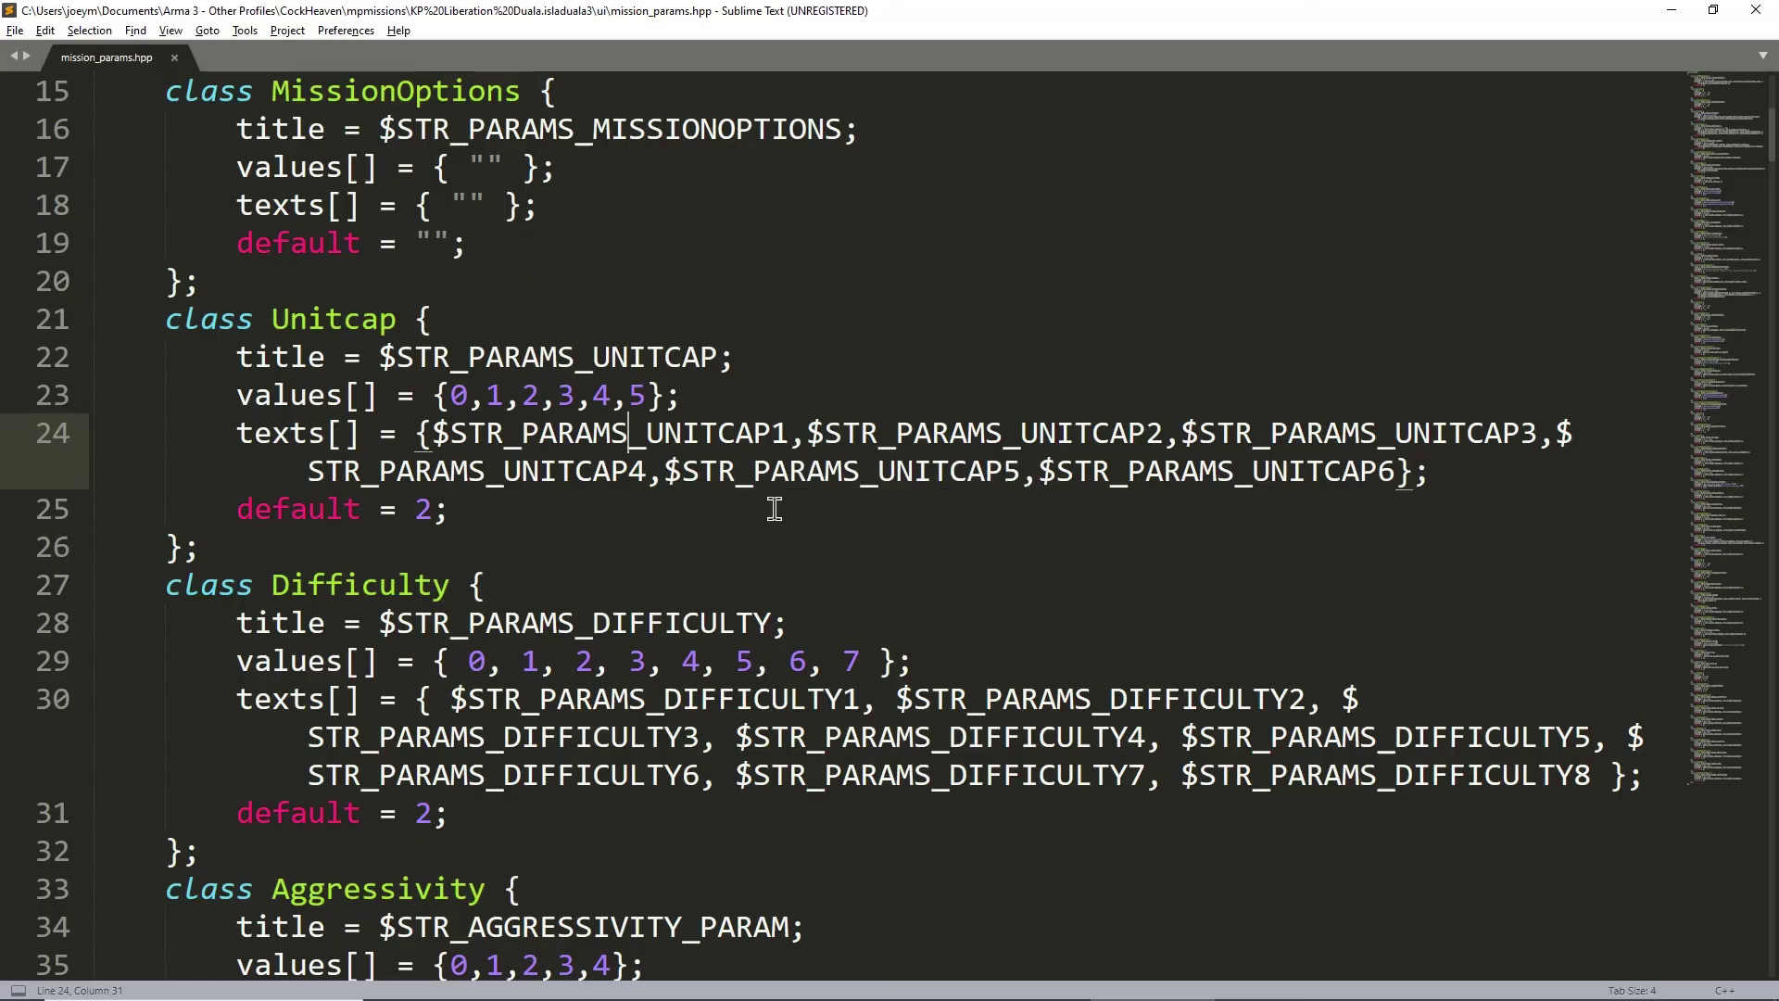
{"action": "left_click_drag", "start_coordinate": [435, 433], "coordinate": [1166, 439]}
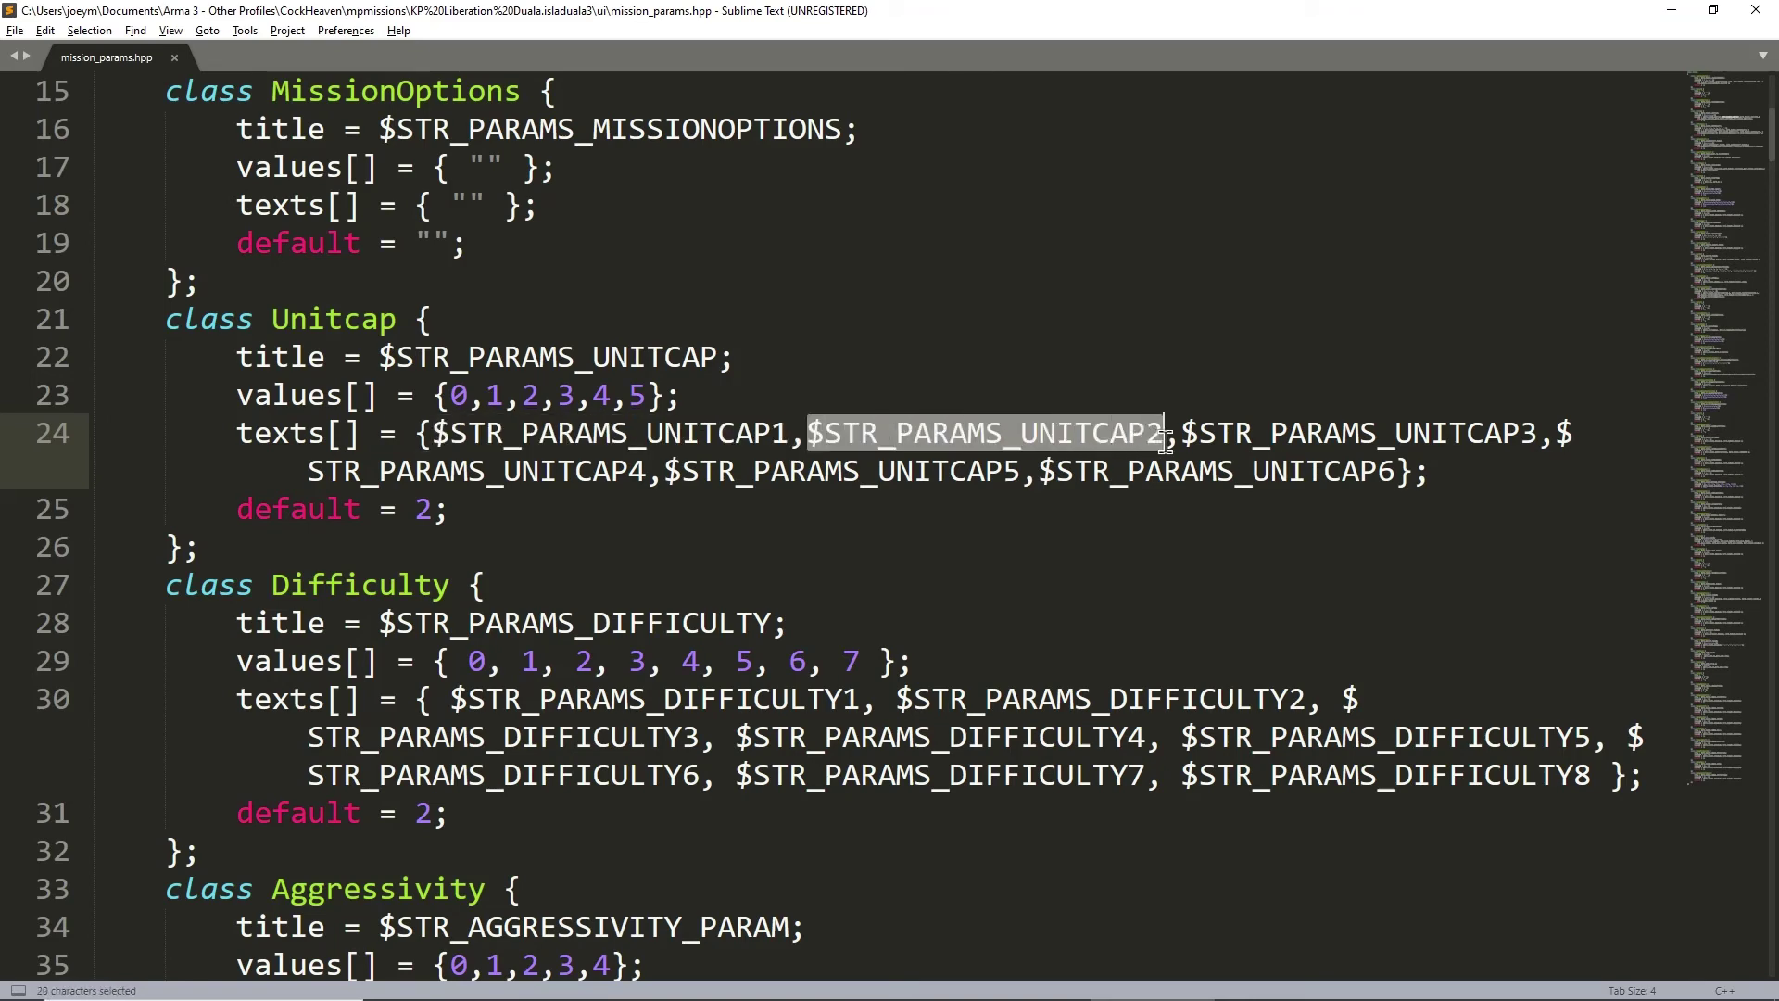
{"action": "left_click", "coordinate": [951, 435]}
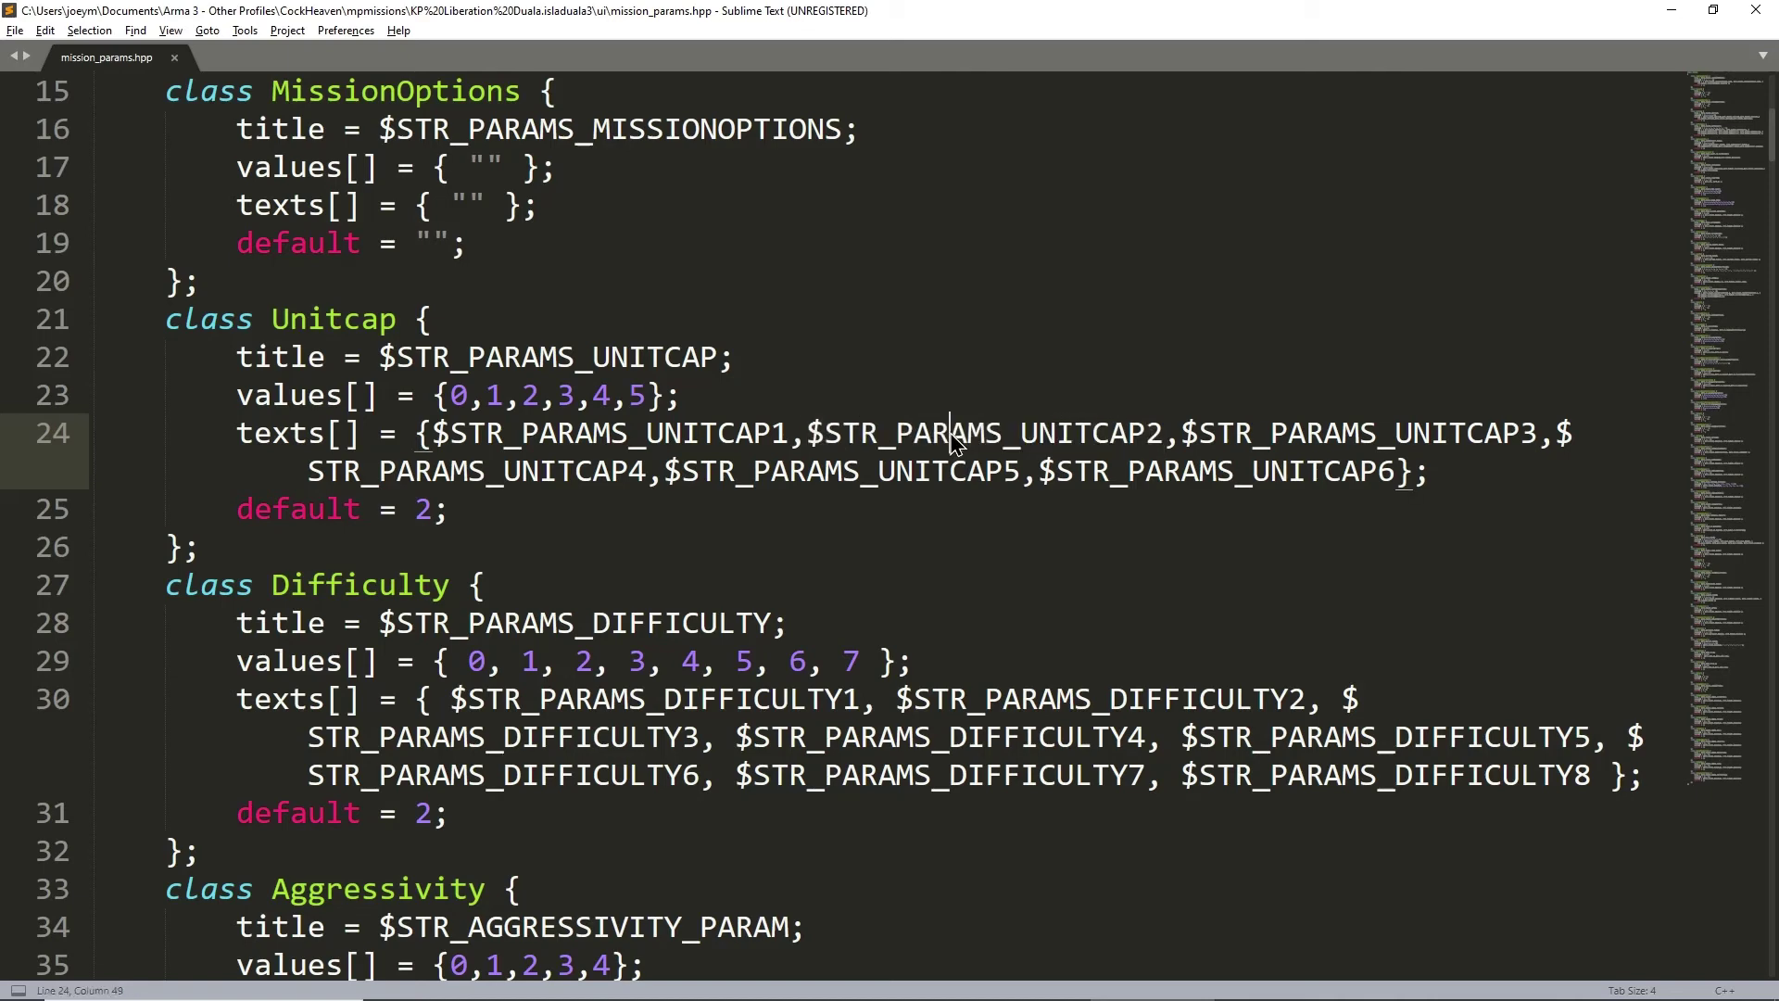
{"action": "double_click", "coordinate": [1119, 436]}
{"action": "left_click", "coordinate": [1027, 461]}
{"action": "left_click_drag", "start_coordinate": [450, 396], "coordinate": [466, 408]}
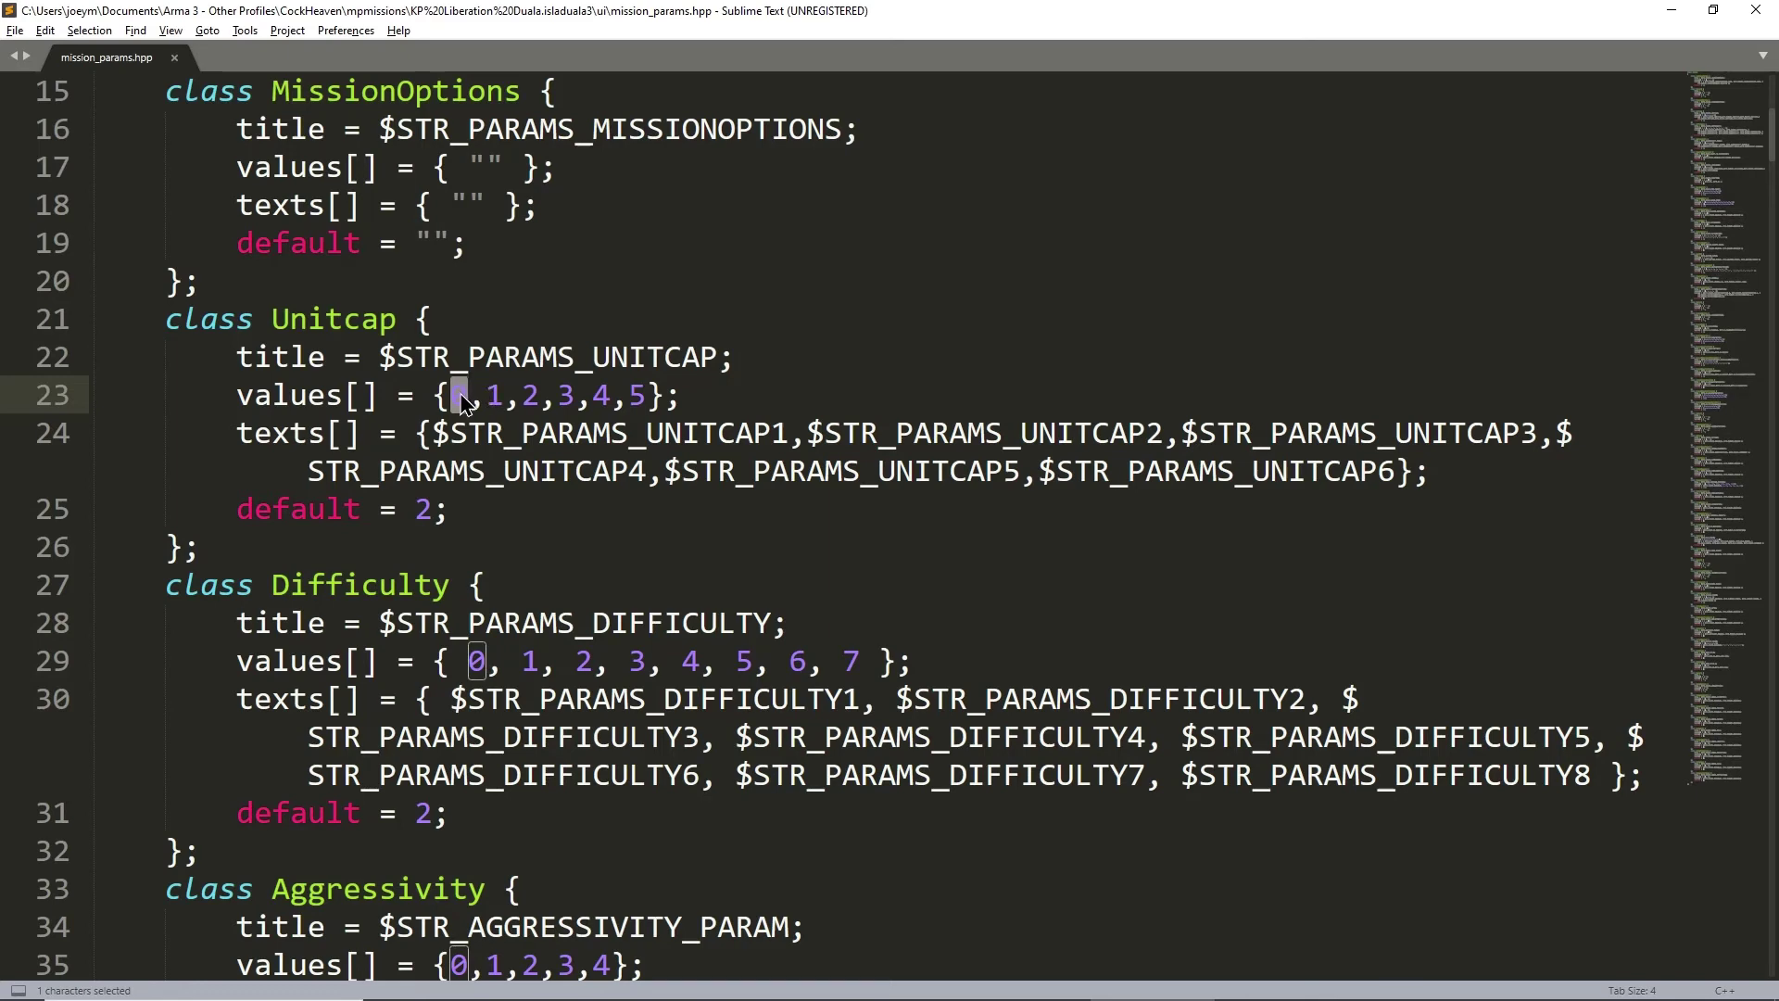
{"action": "left_click", "coordinate": [492, 396]}
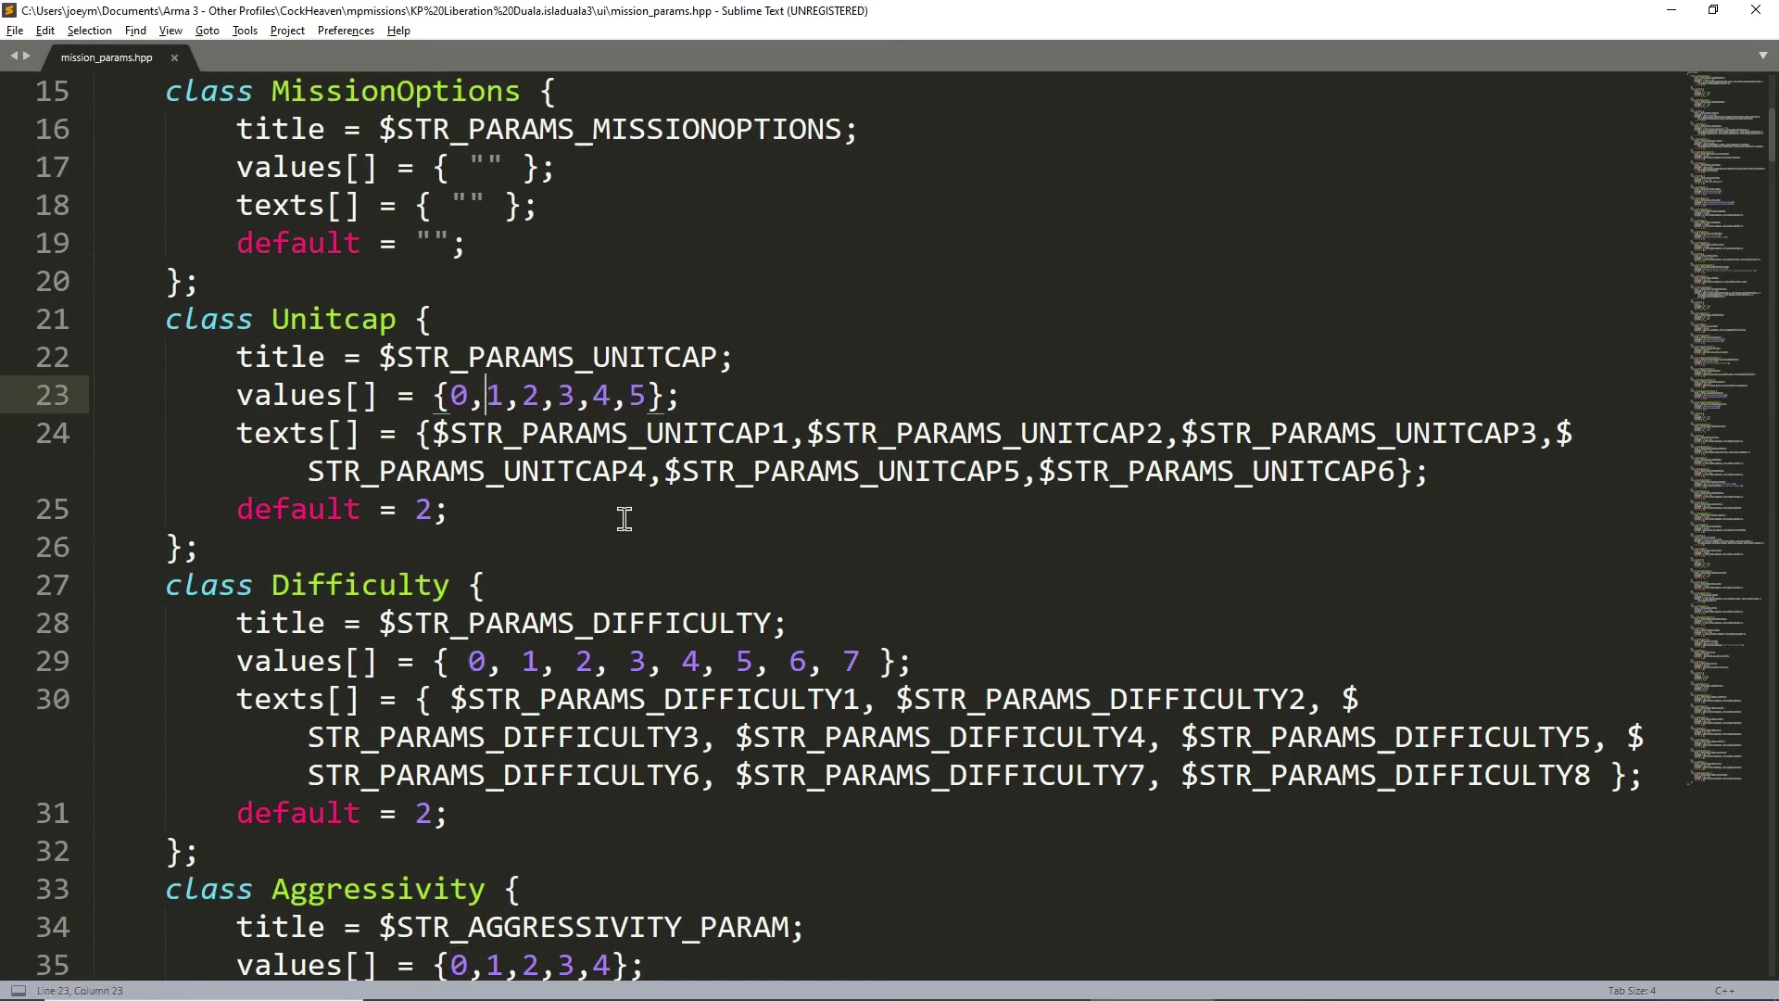
- Go through the Unitcap texts one by one, from STR_PARAMS_UNITCAP1 to STR_PARAMS_UNITCAP6
{"action": "double_click", "coordinate": [731, 433]}
{"action": "double_click", "coordinate": [981, 441]}
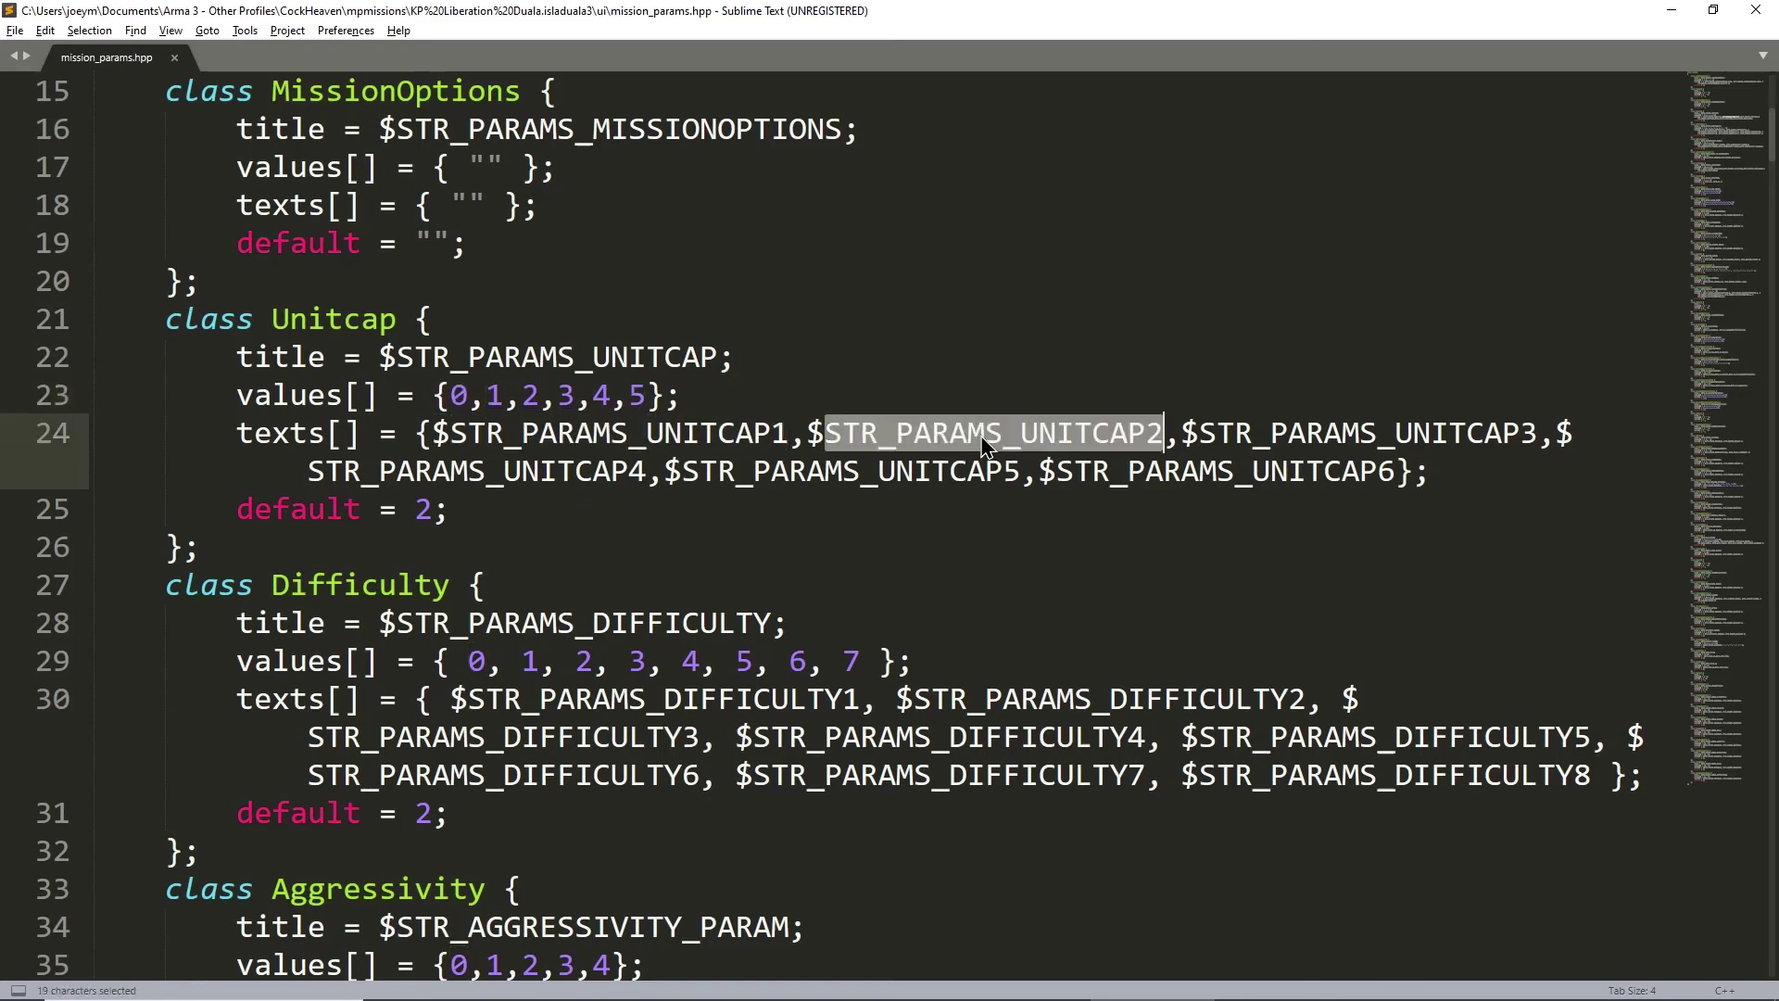
{"action": "double_click", "coordinate": [1311, 436]}
{"action": "double_click", "coordinate": [594, 473]}
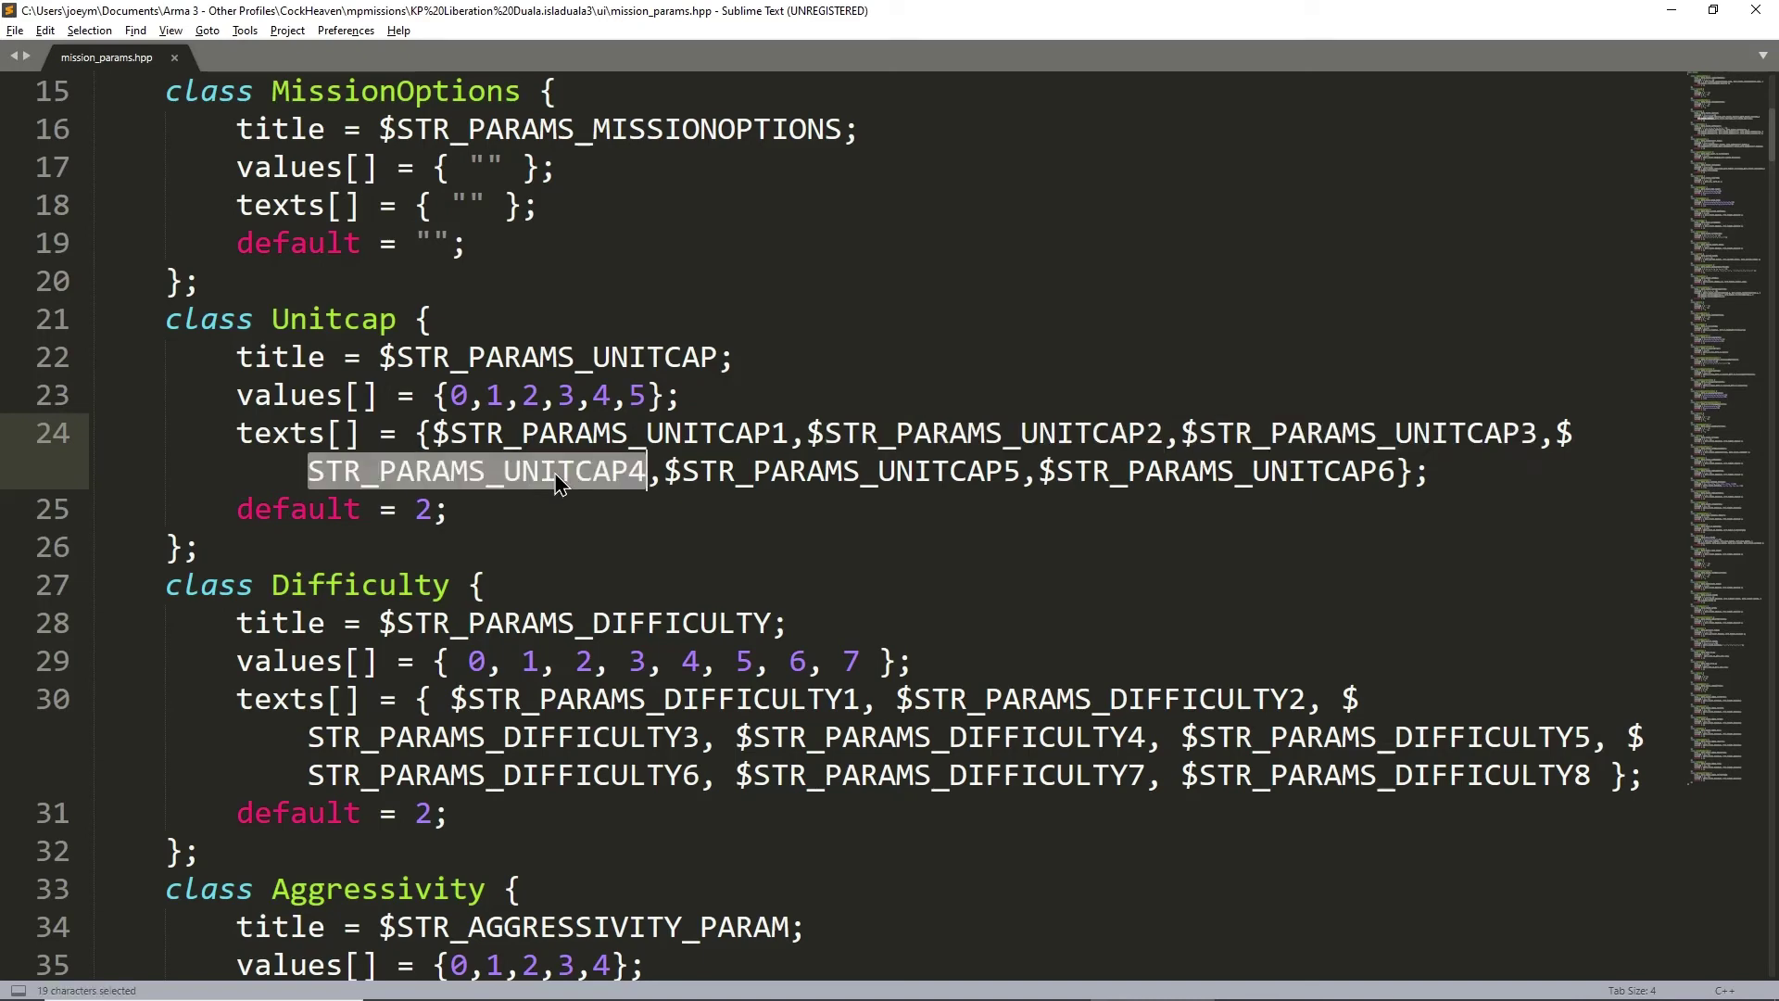
{"action": "double_click", "coordinate": [891, 474]}
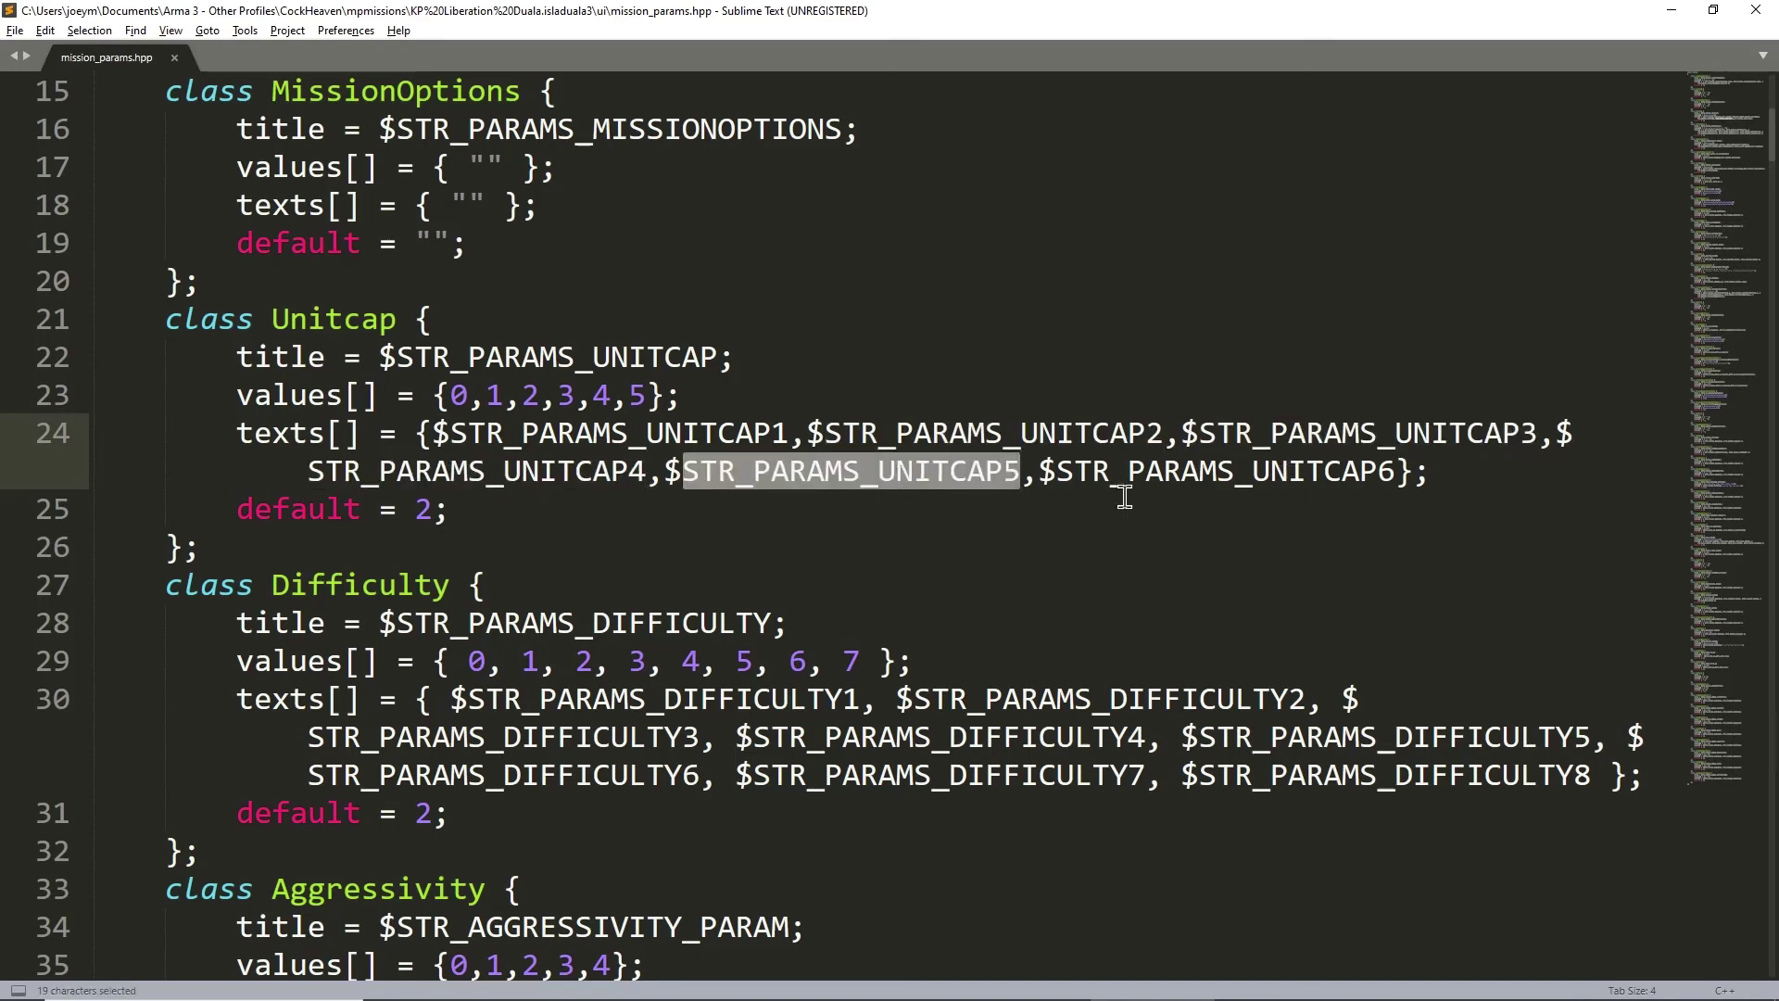
{"action": "left_click", "coordinate": [1125, 496]}
{"action": "double_click", "coordinate": [1177, 477]}
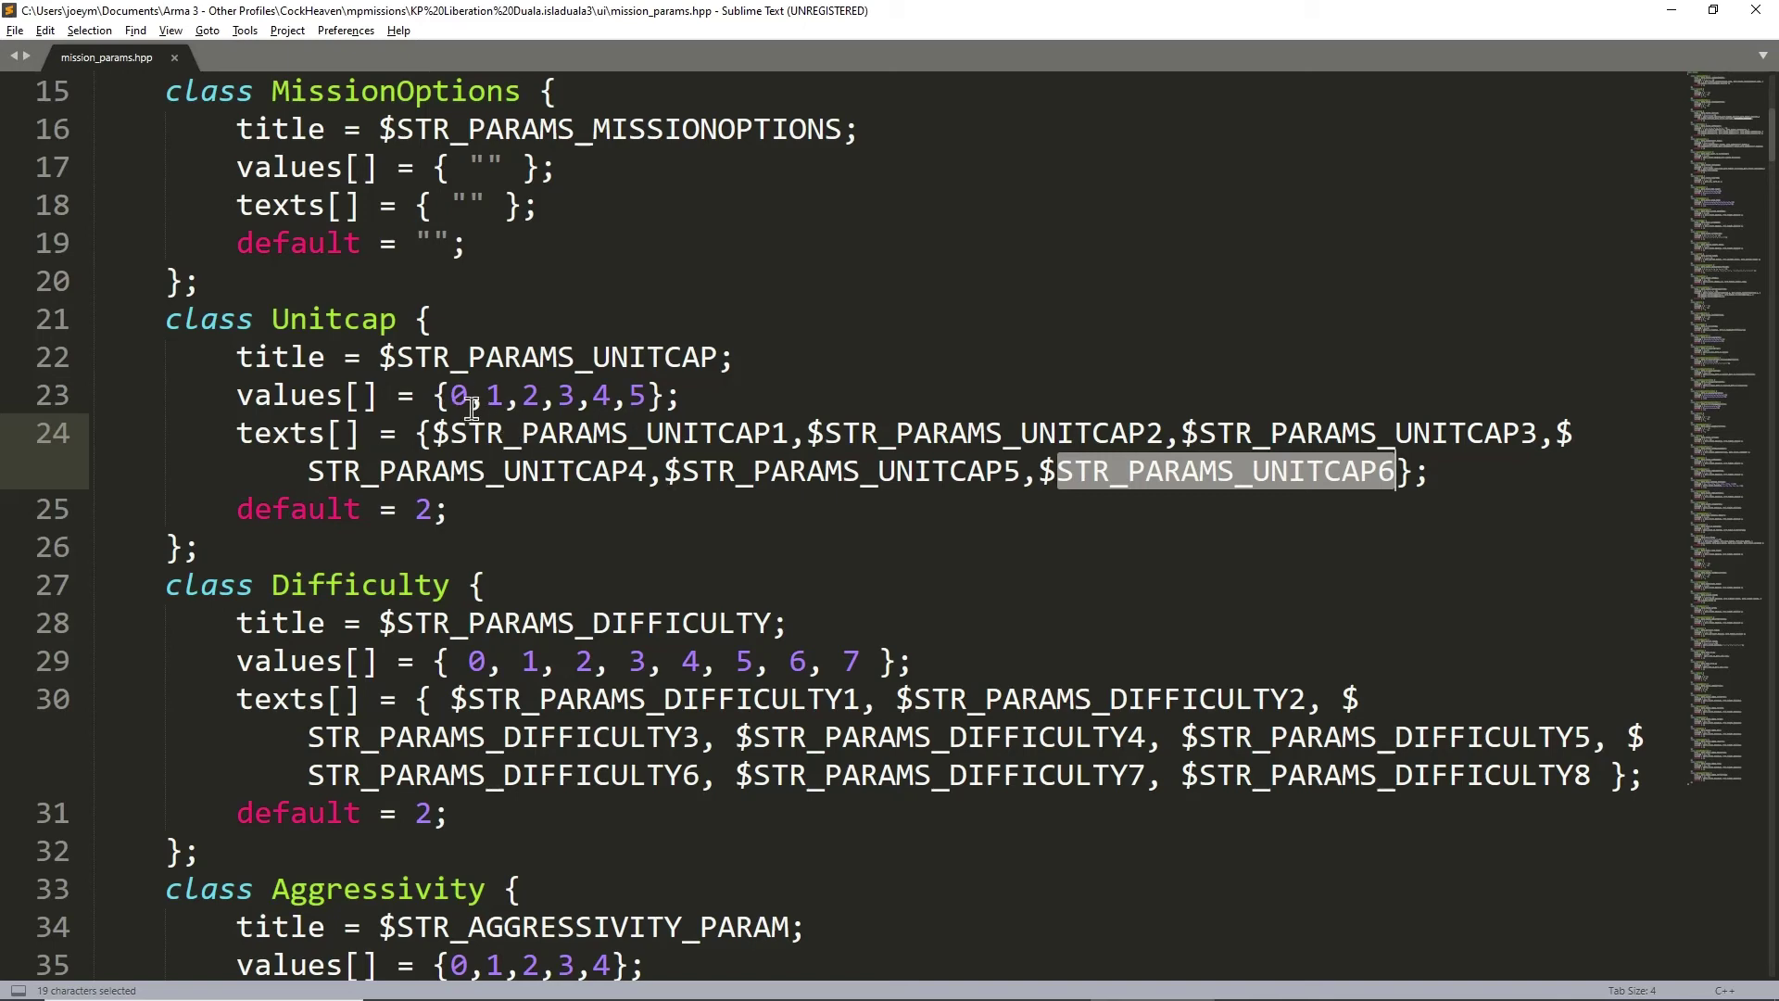
- Match STR_PARAMS_UNITCAP1 with value 0 and STR_PARAMS_UNITCAP2 with value 1 in the Unitcap class
{"action": "left_click", "coordinate": [464, 400]}
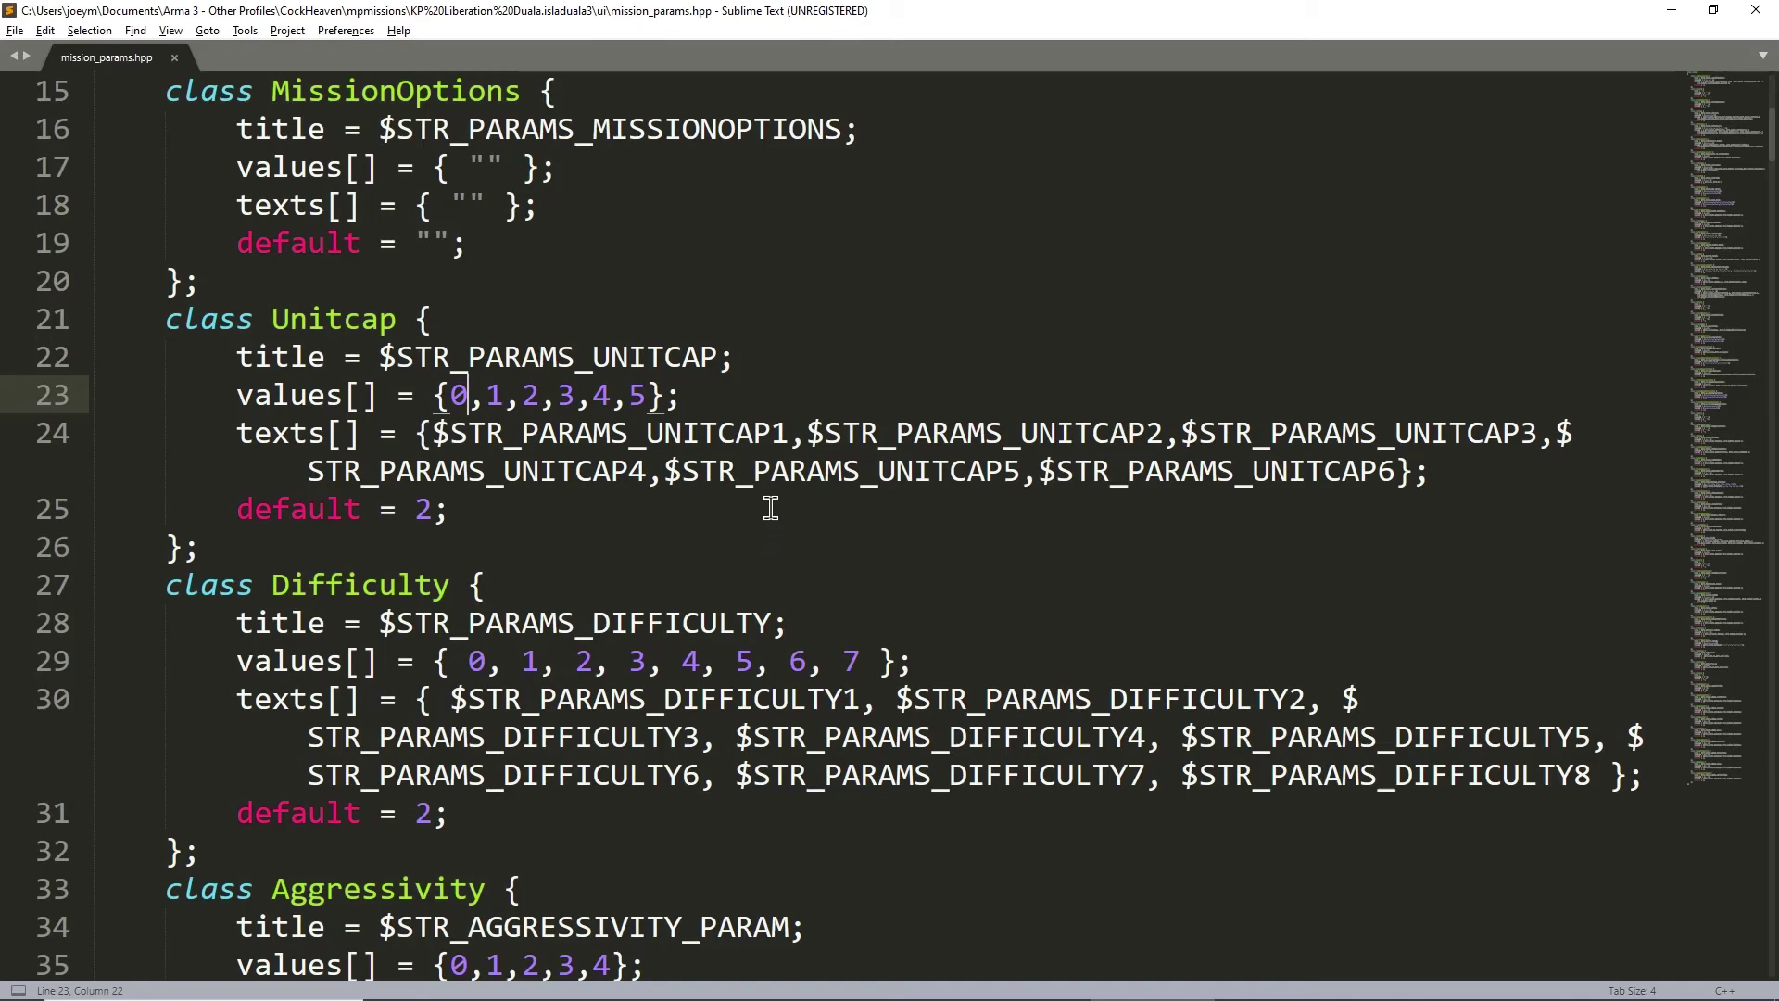
{"action": "left_click_drag", "start_coordinate": [432, 434], "coordinate": [790, 434]}
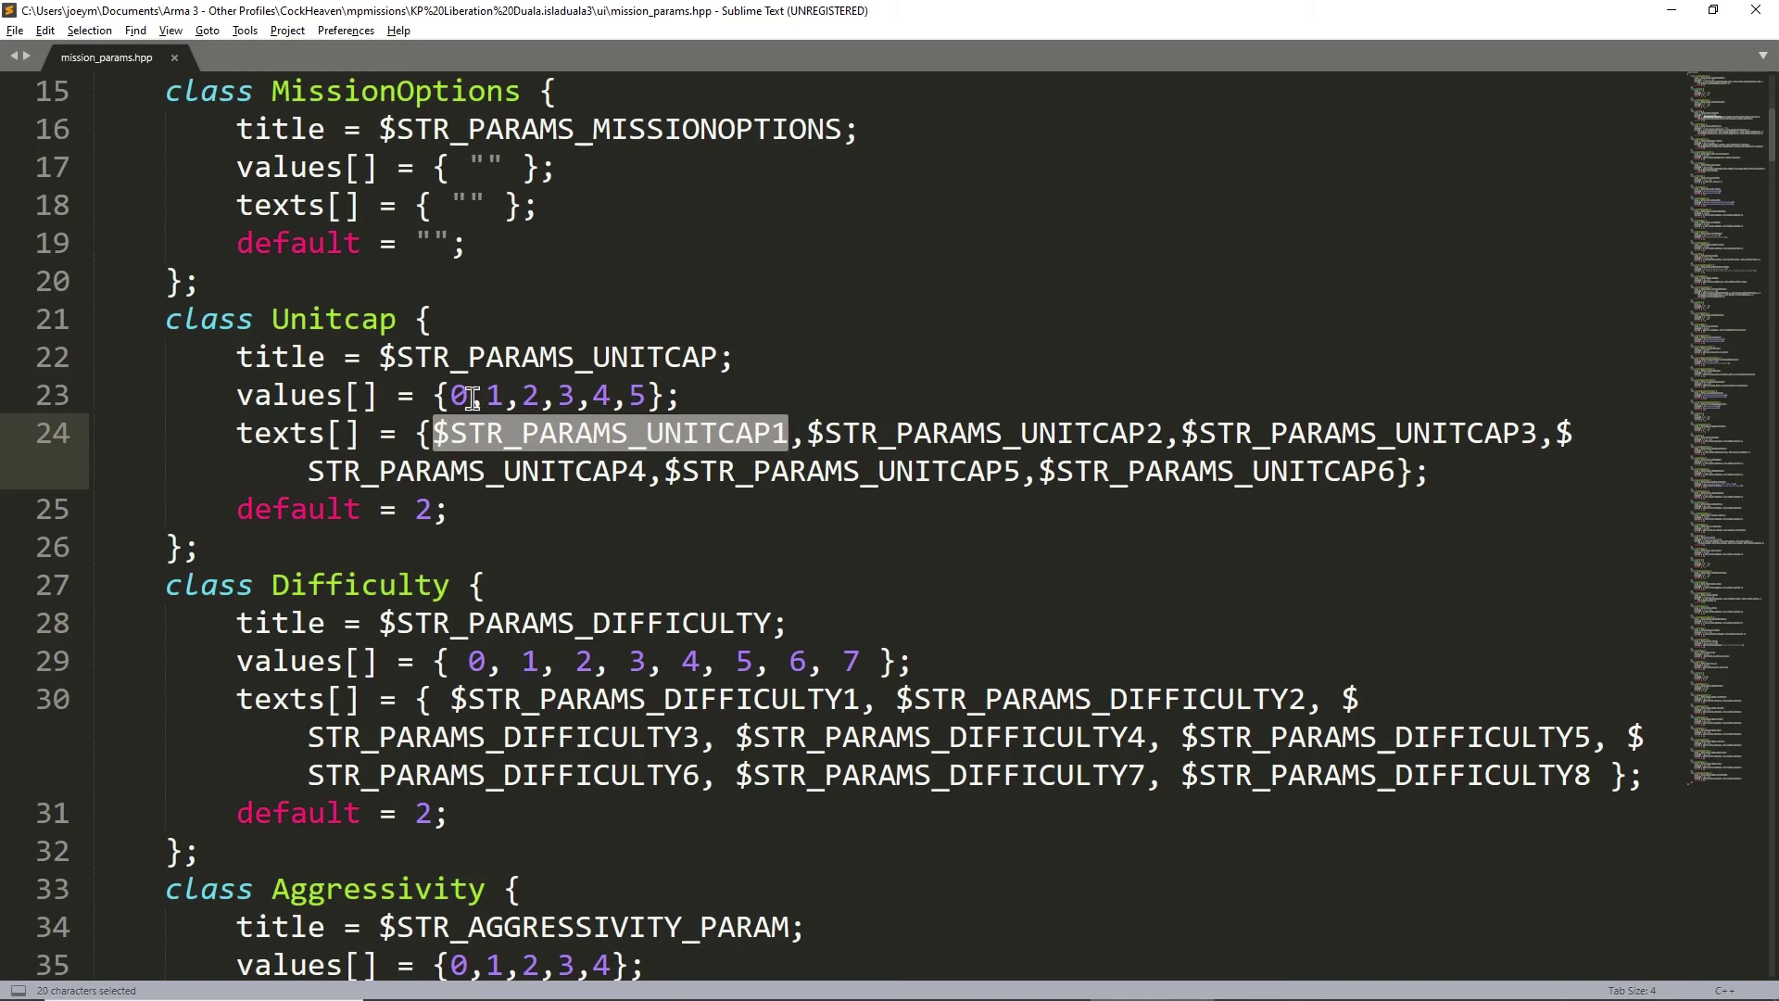
{"action": "left_click_drag", "start_coordinate": [470, 398], "coordinate": [452, 398]}
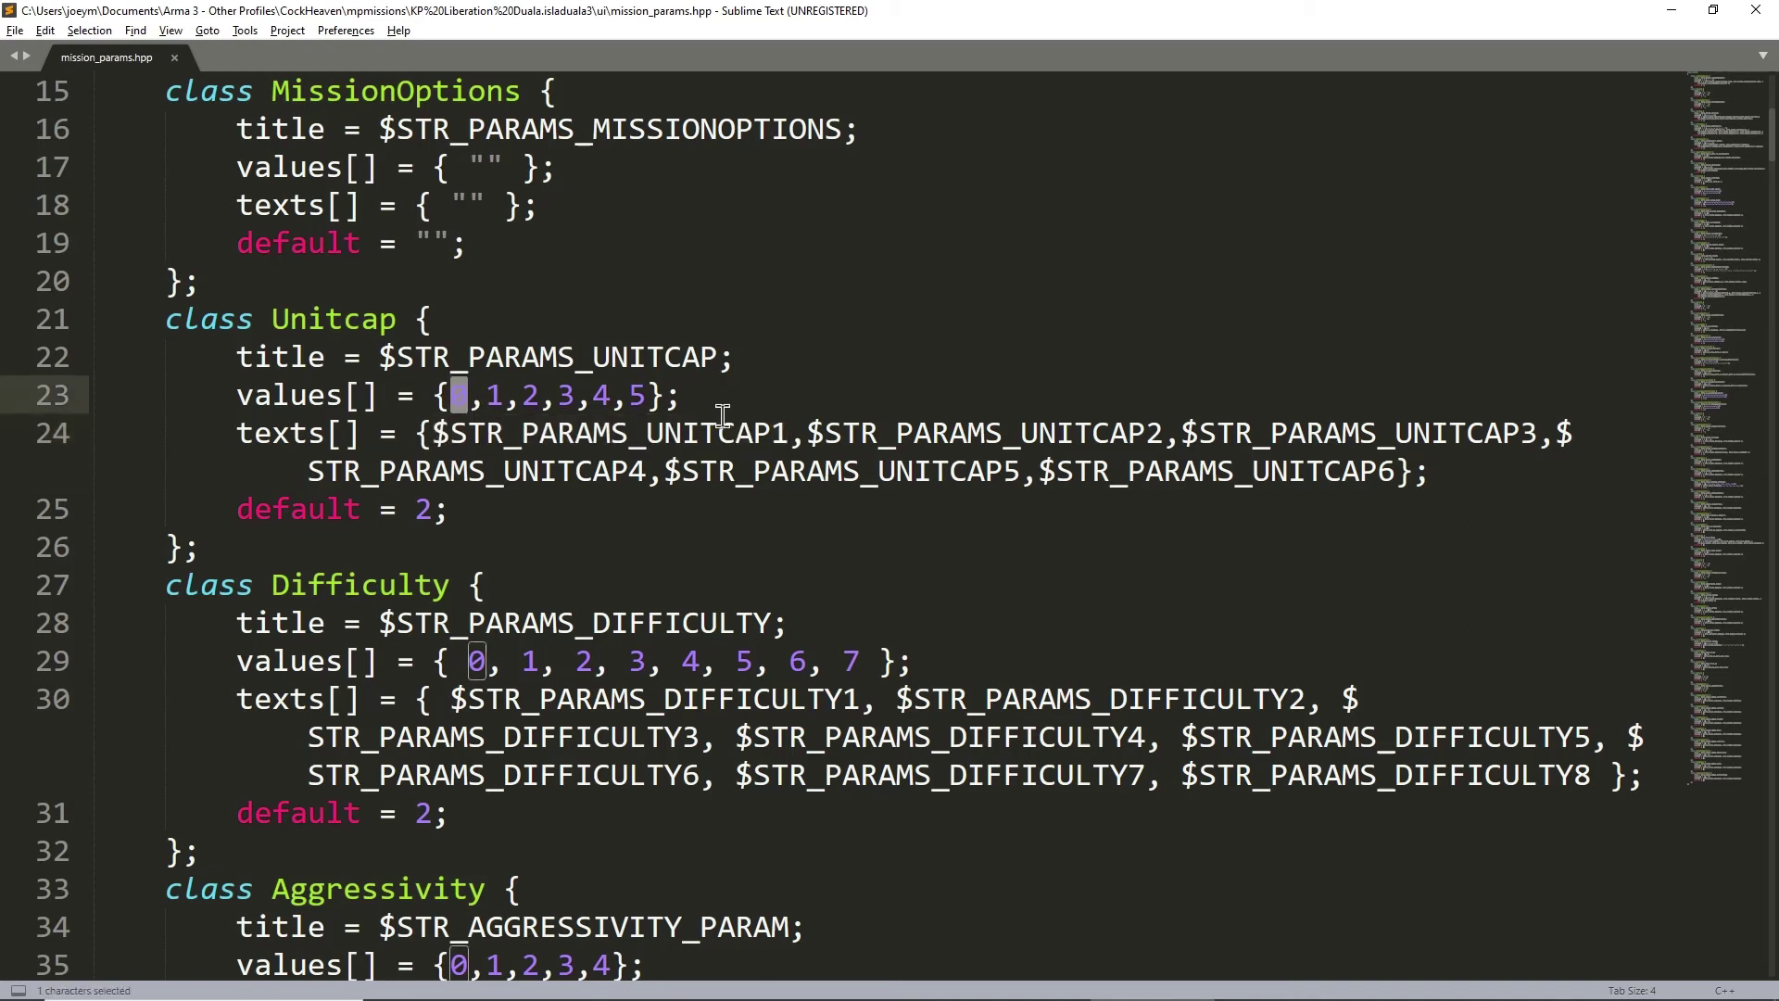
{"action": "left_click", "coordinate": [808, 434]}
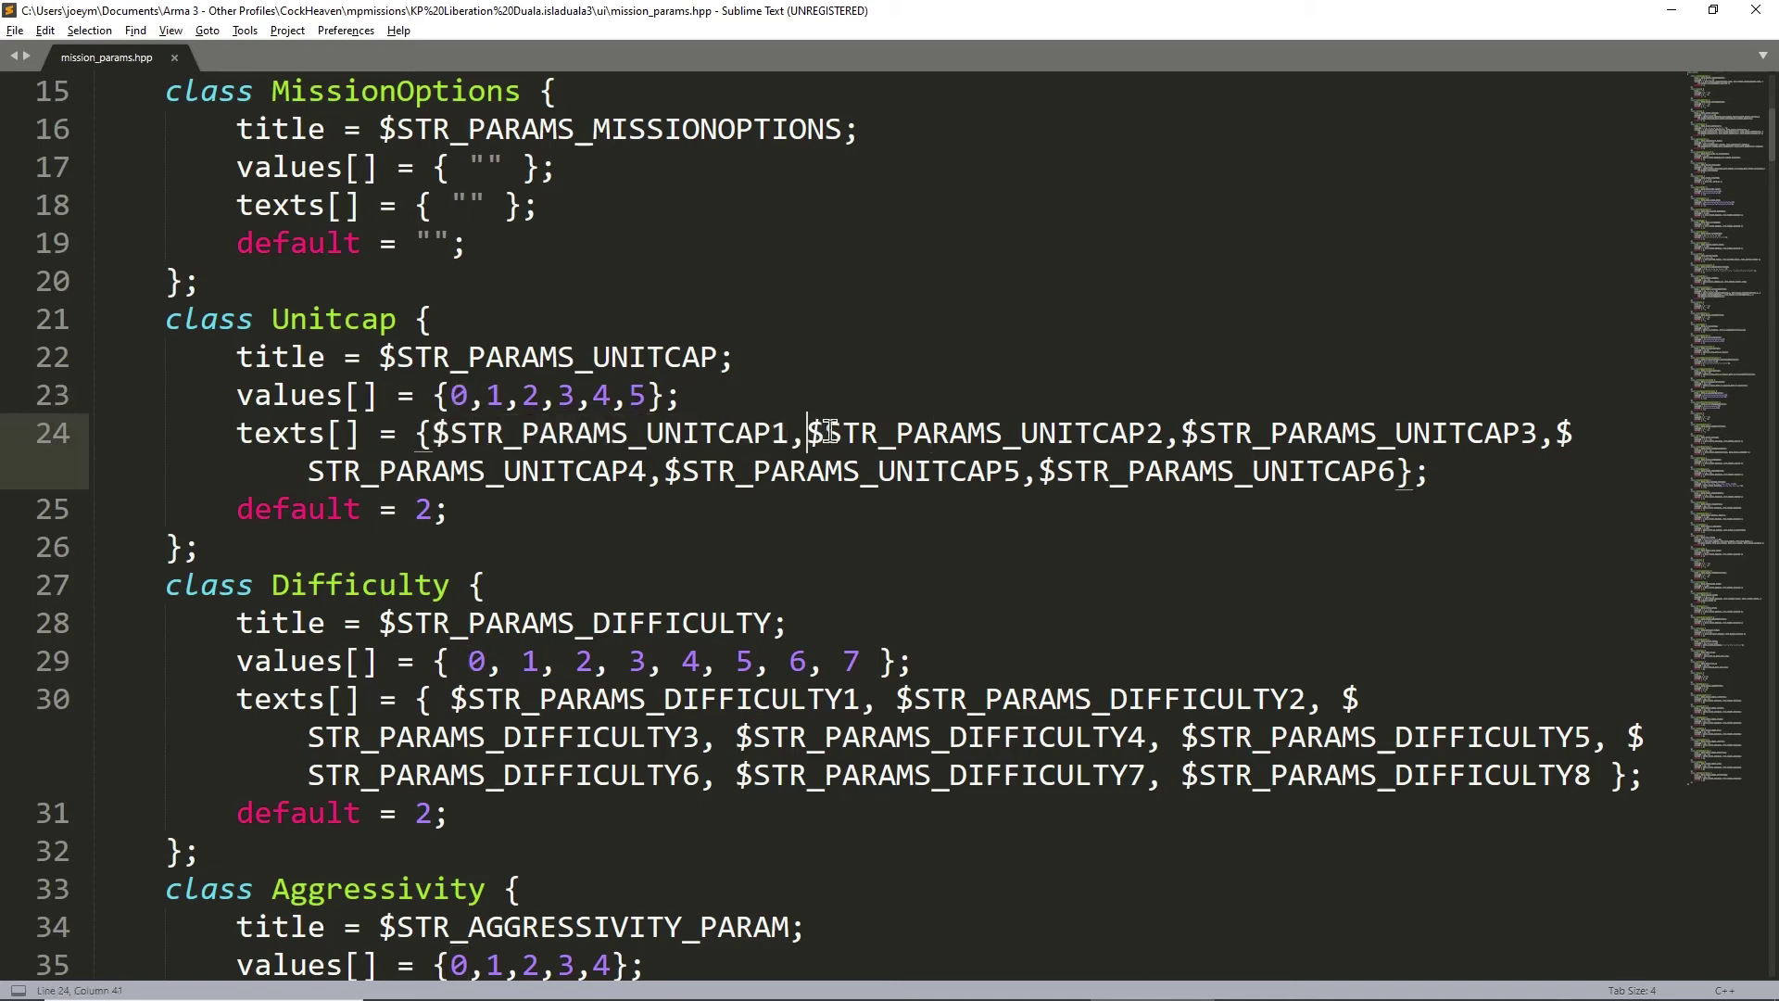
{"action": "left_click_drag", "start_coordinate": [808, 434], "coordinate": [1165, 433]}
{"action": "left_click", "coordinate": [533, 436]}
{"action": "left_click_drag", "start_coordinate": [503, 400], "coordinate": [487, 400]}
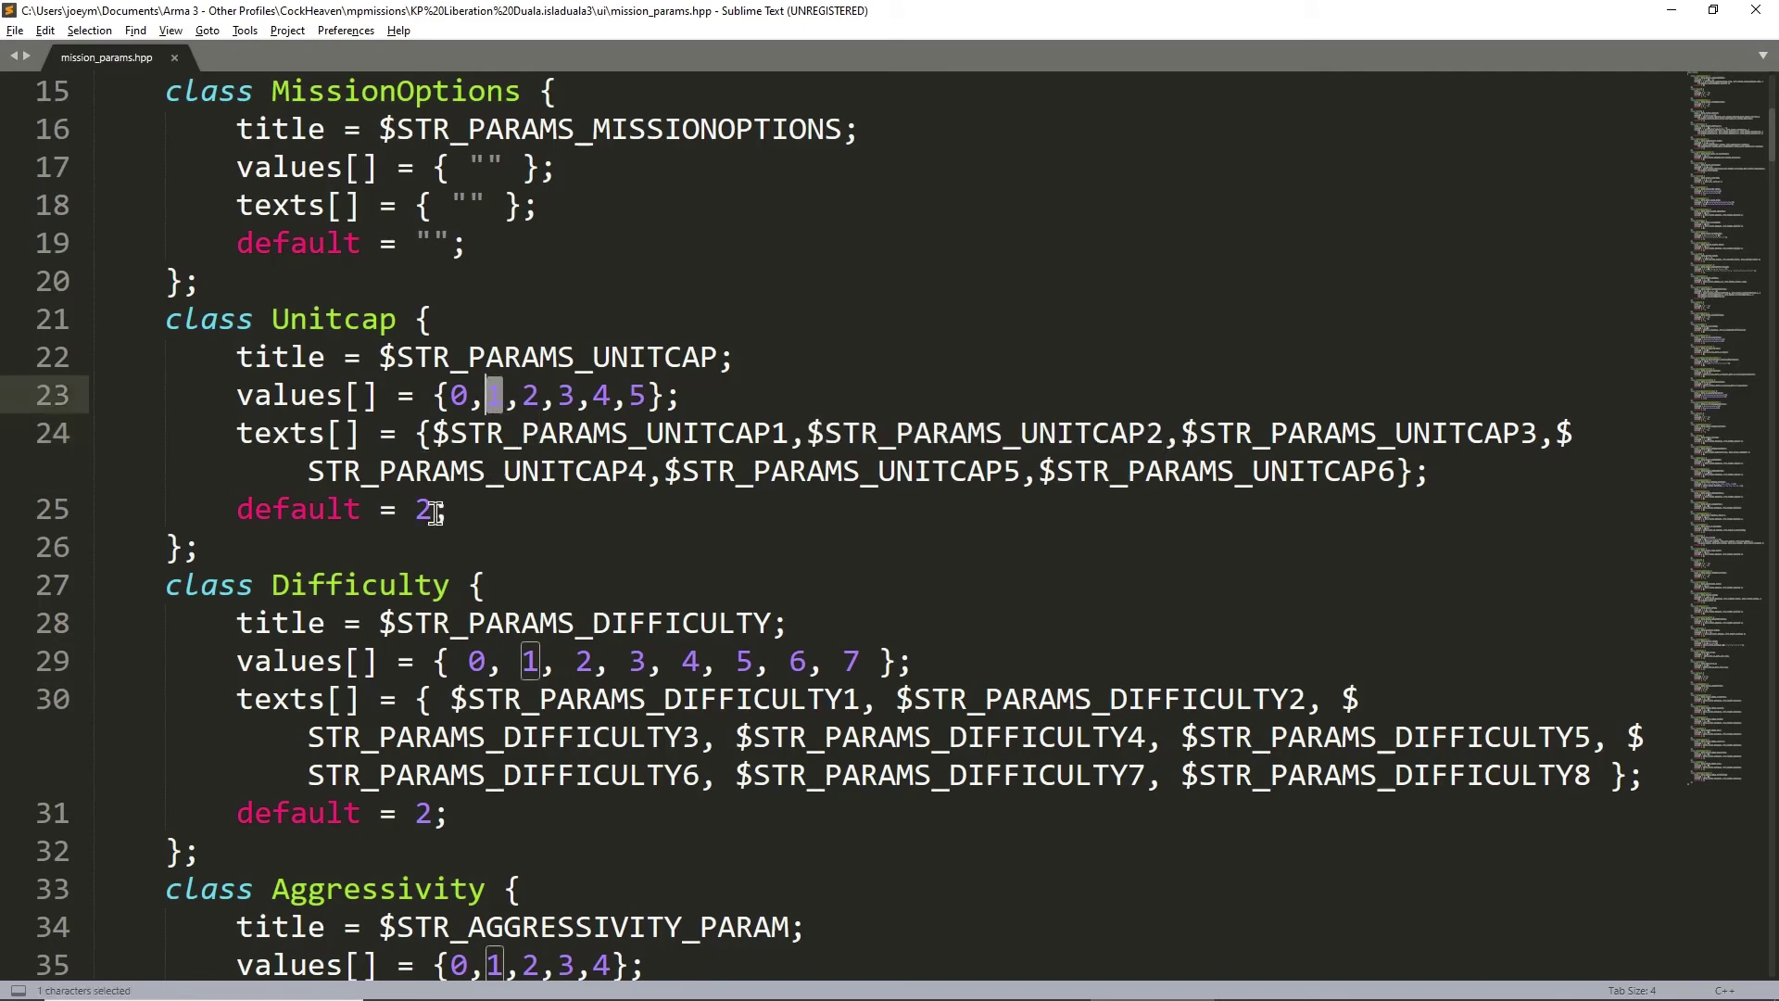
- Set the Unitcap class default to 1 and save mission_params.hpp
{"action": "left_click_drag", "start_coordinate": [435, 511], "coordinate": [414, 511]}
{"action": "type", "text": "1"}
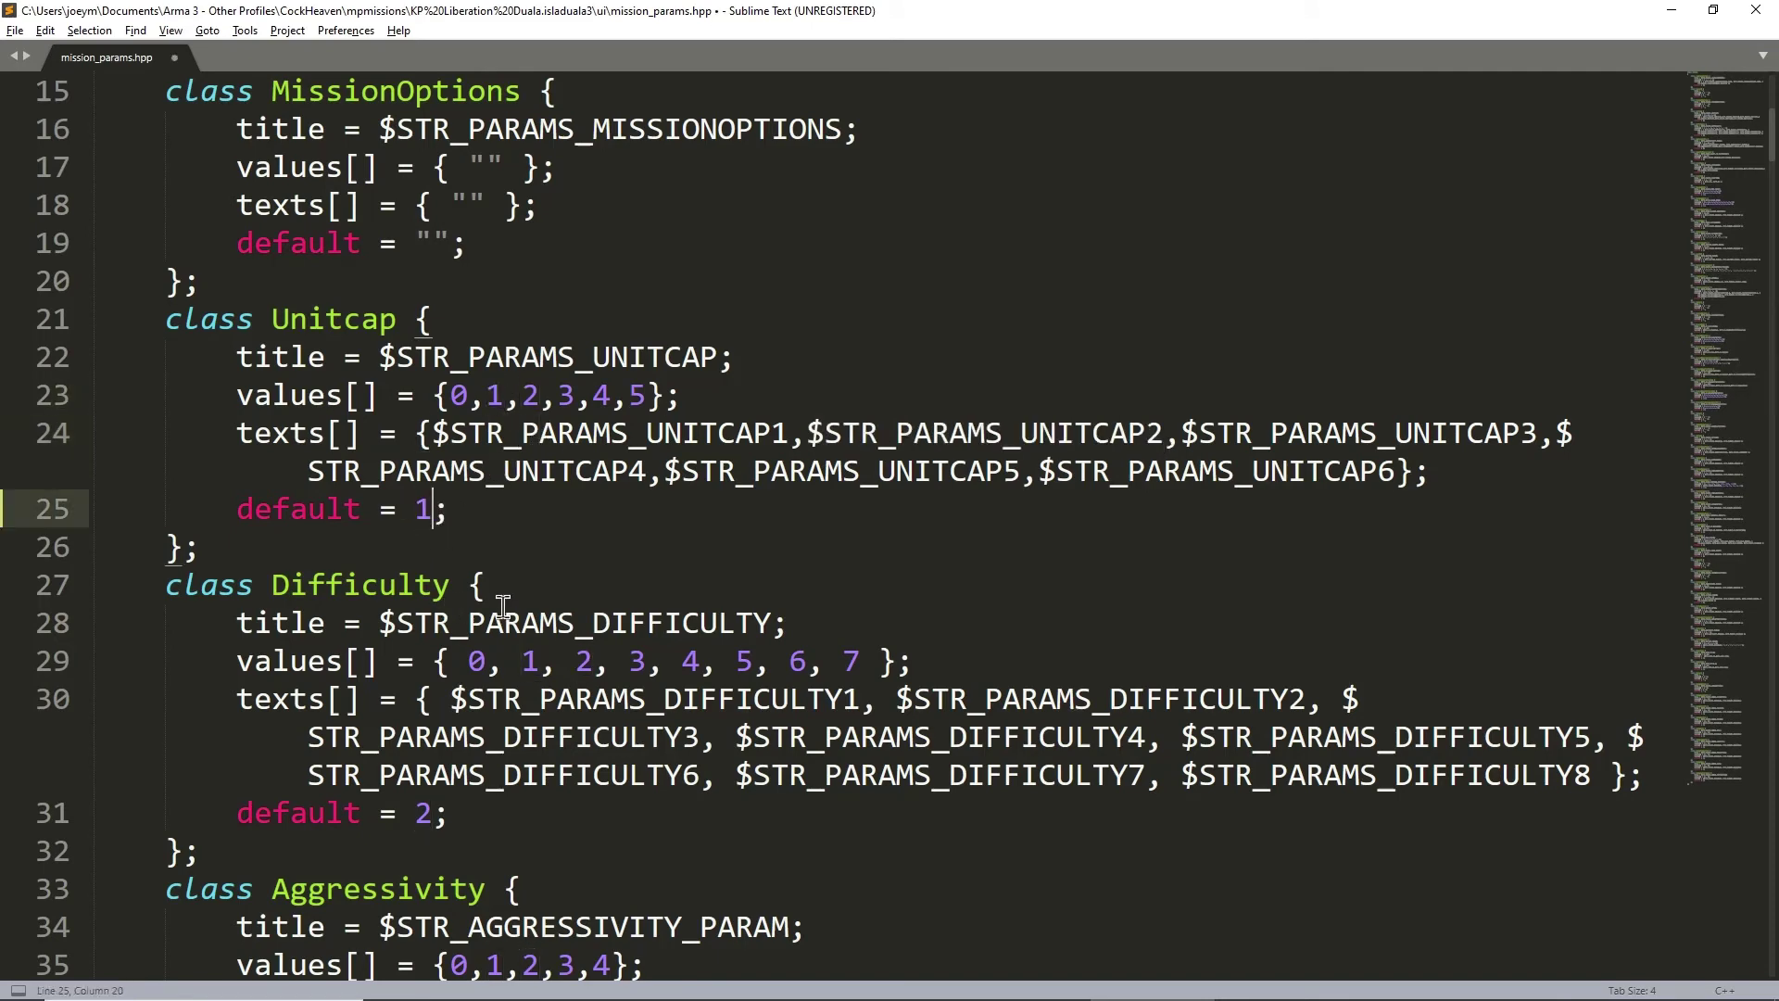
{"action": "key", "text": "ctrl+s"}
- Switch to the game's parameters and view the options available for Difficulty
{"action": "key", "text": "alt+Tab"}
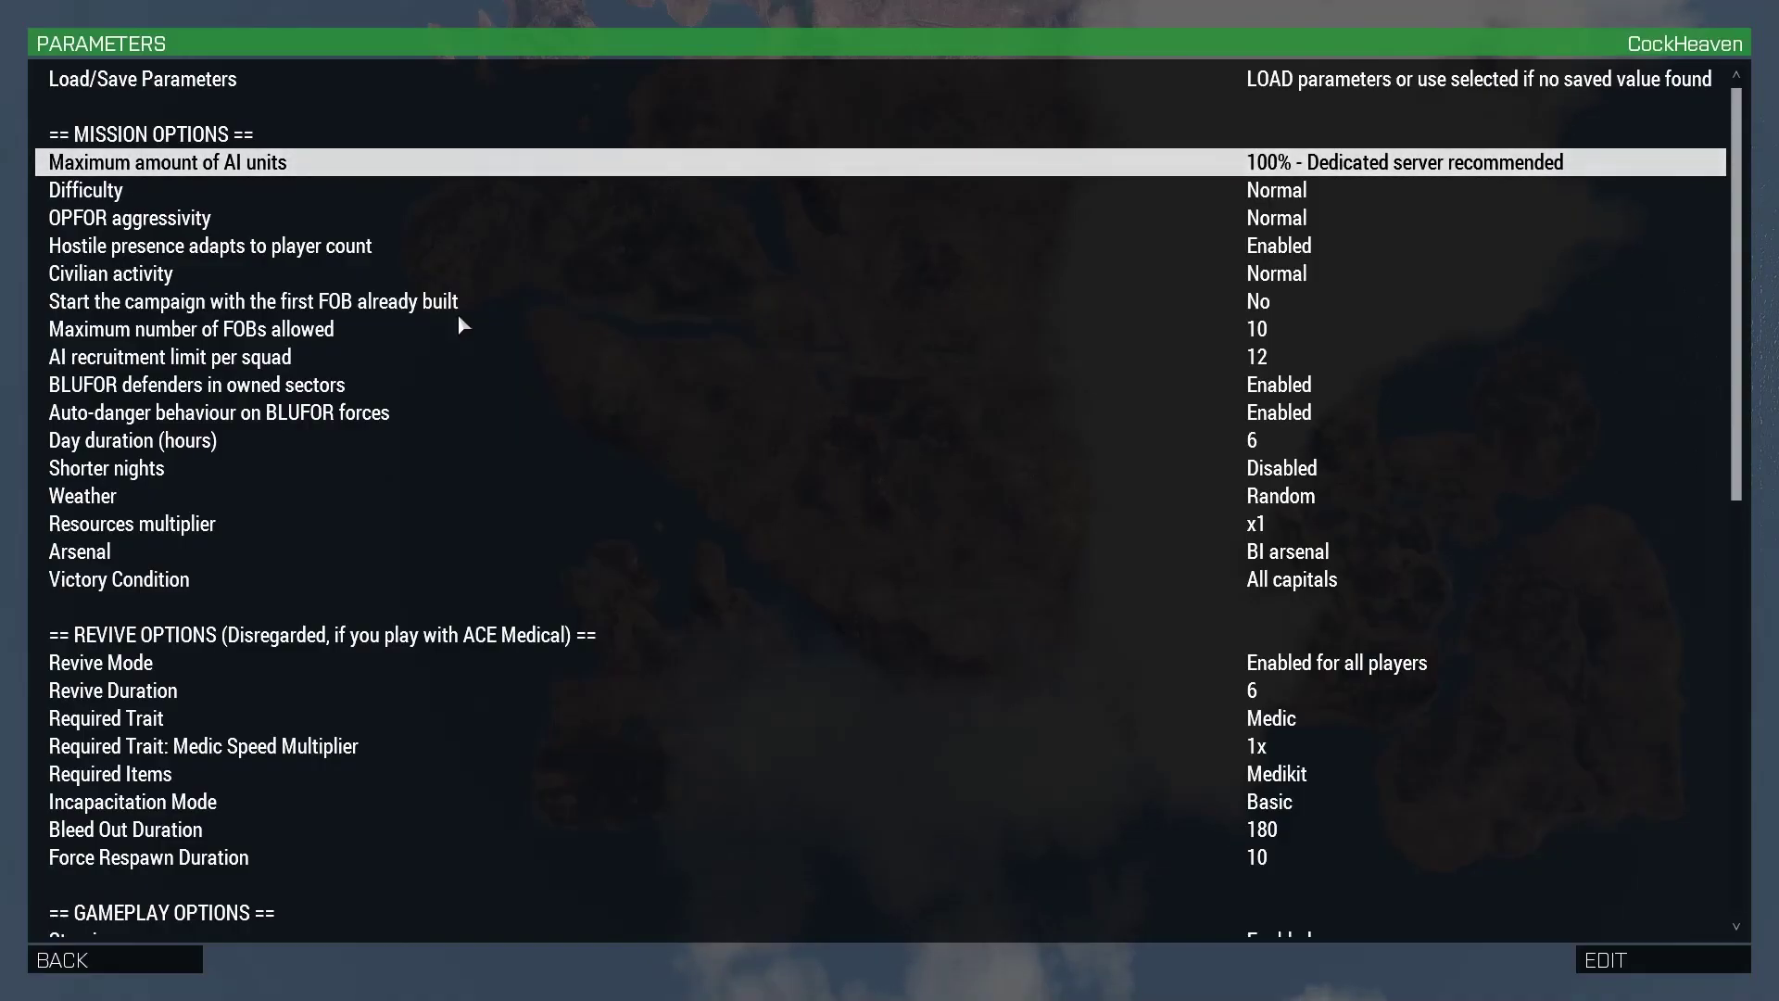
{"action": "left_click", "coordinate": [335, 195]}
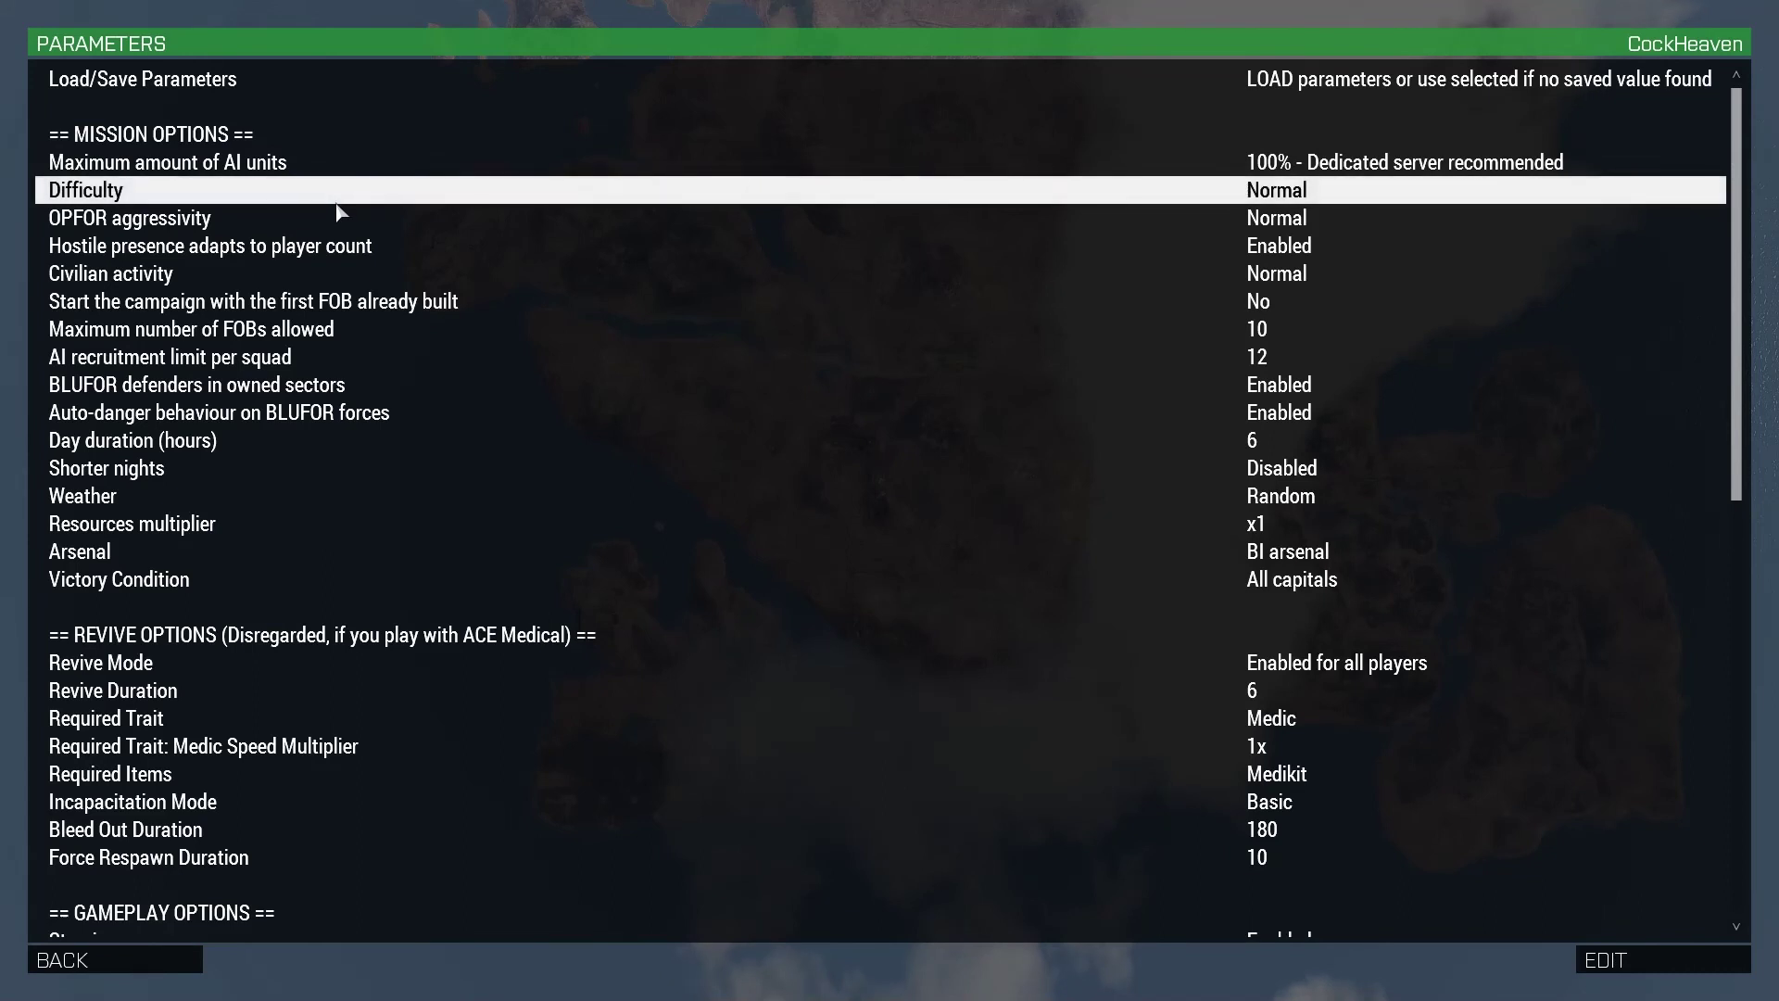
{"action": "double_click", "coordinate": [197, 196]}
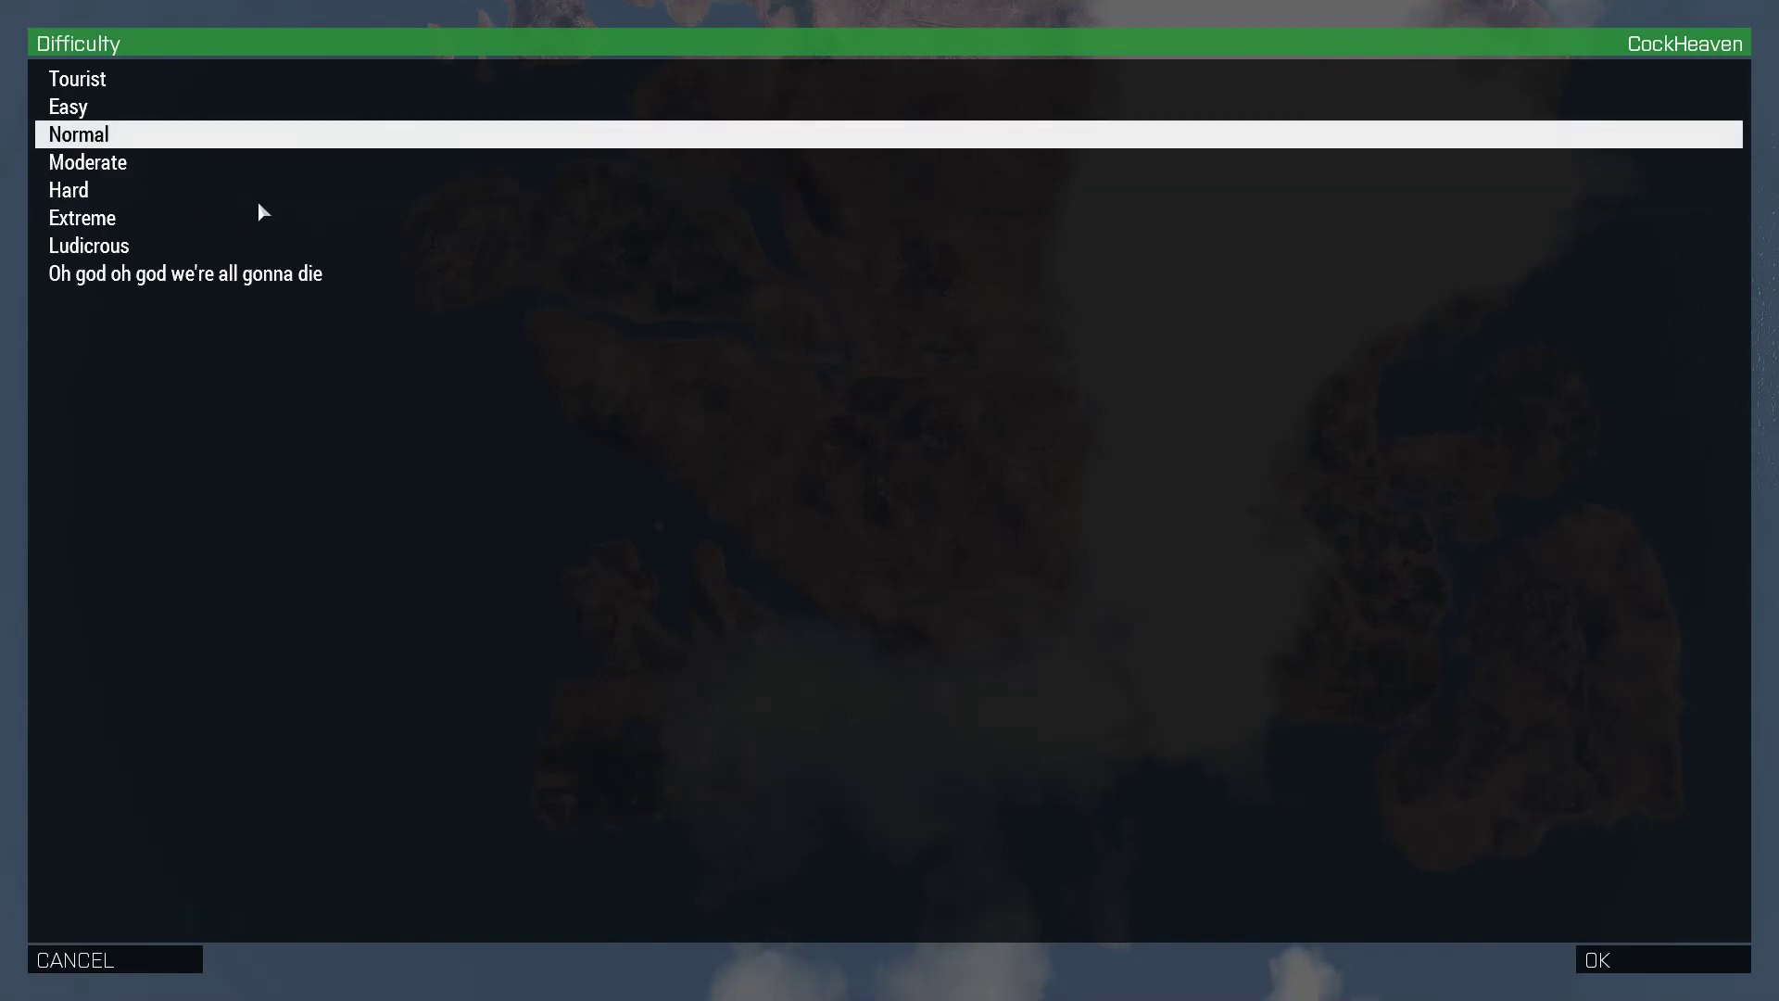
{"action": "key", "text": "Escape"}
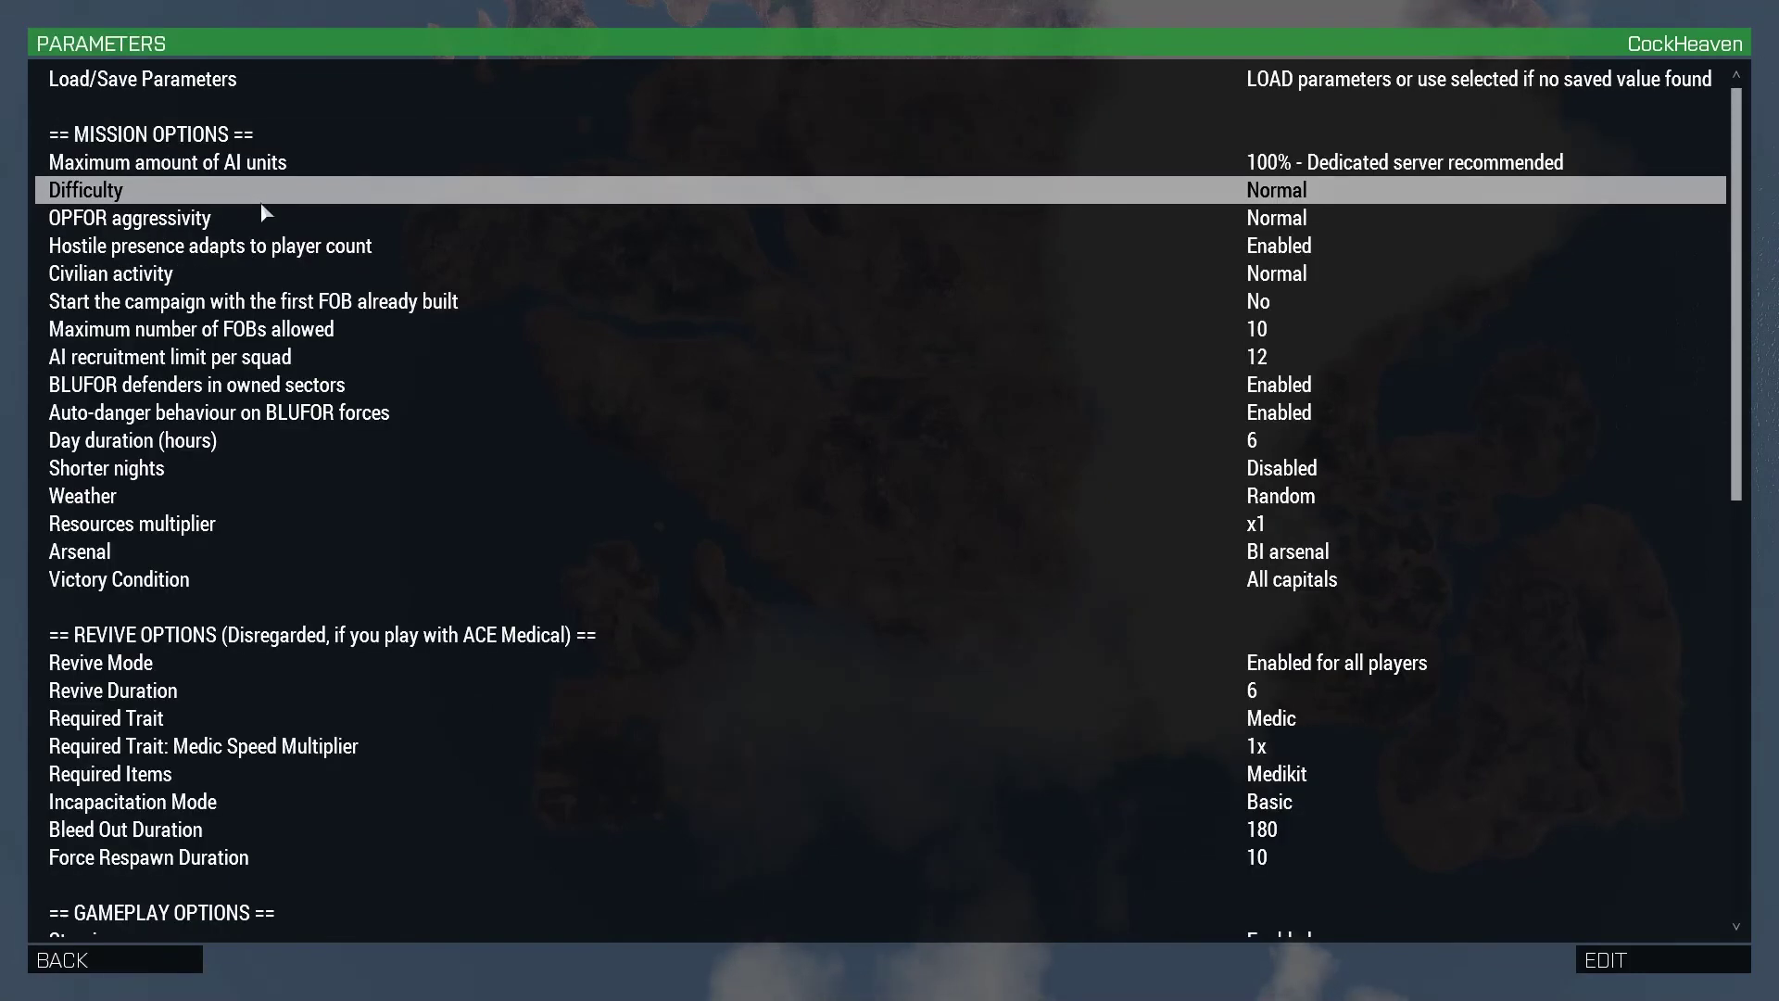
- View the option list of the OPFOR aggressivity parameter, keeping Normal selected
{"action": "double_click", "coordinate": [266, 213]}
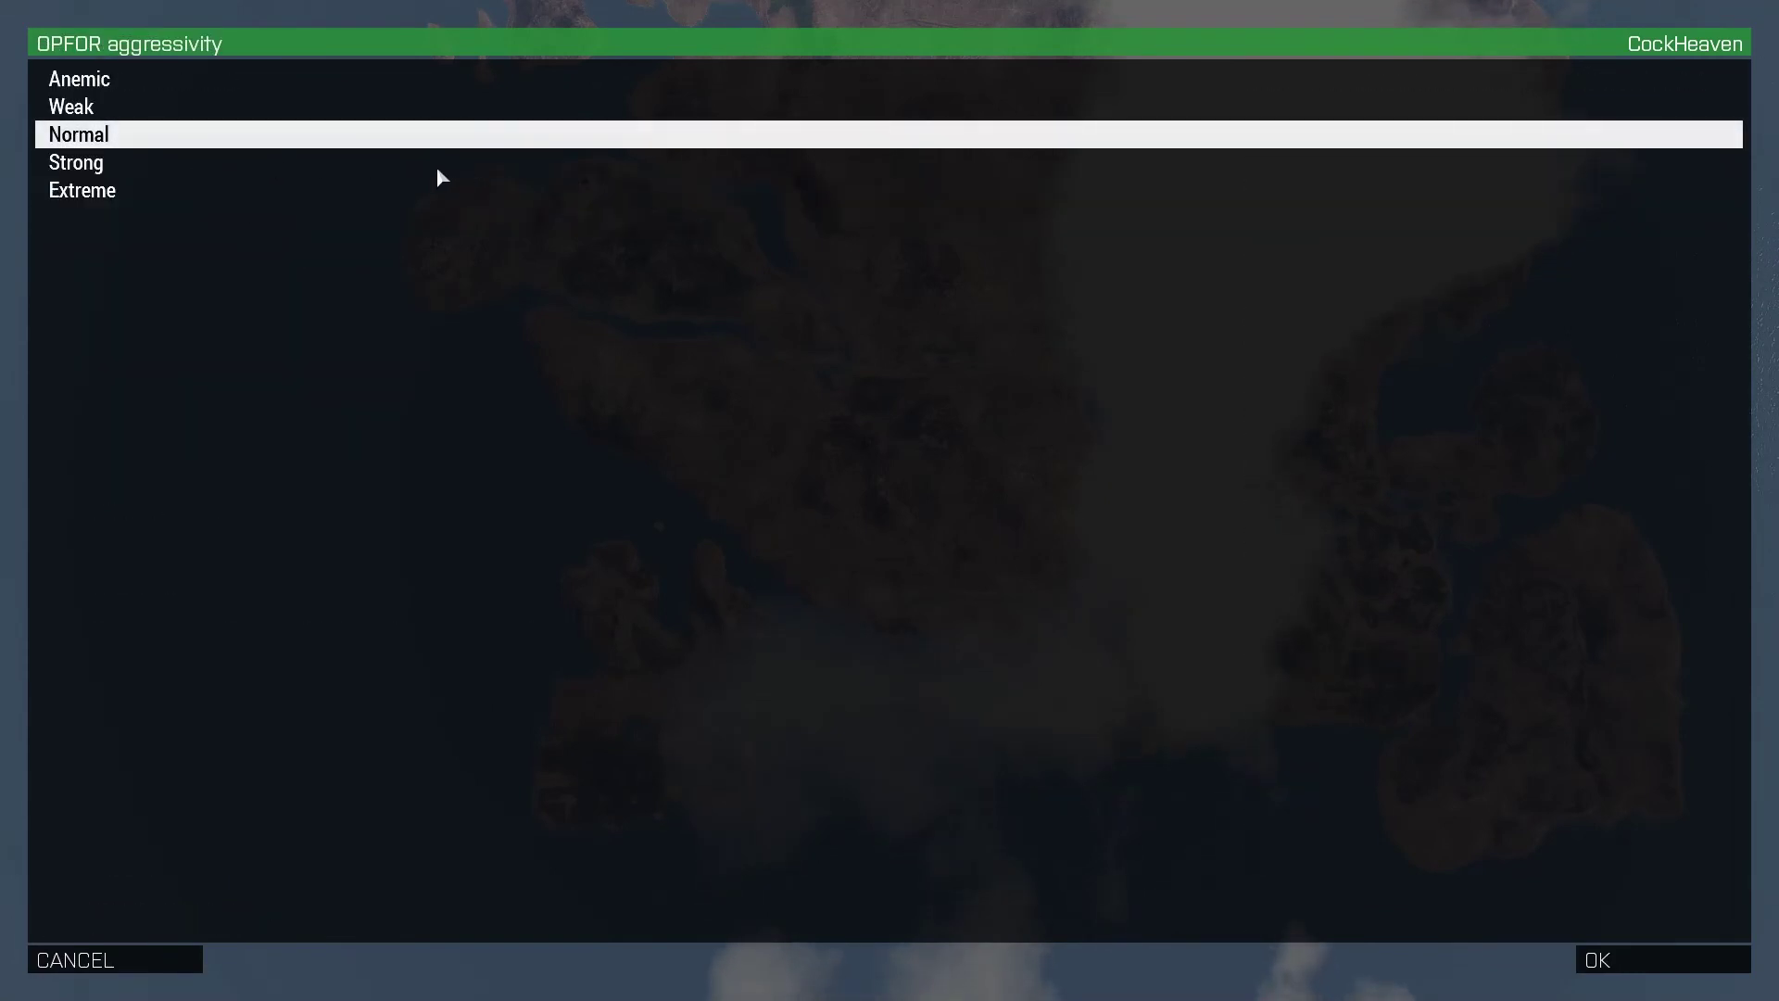
{"action": "double_click", "coordinate": [265, 146]}
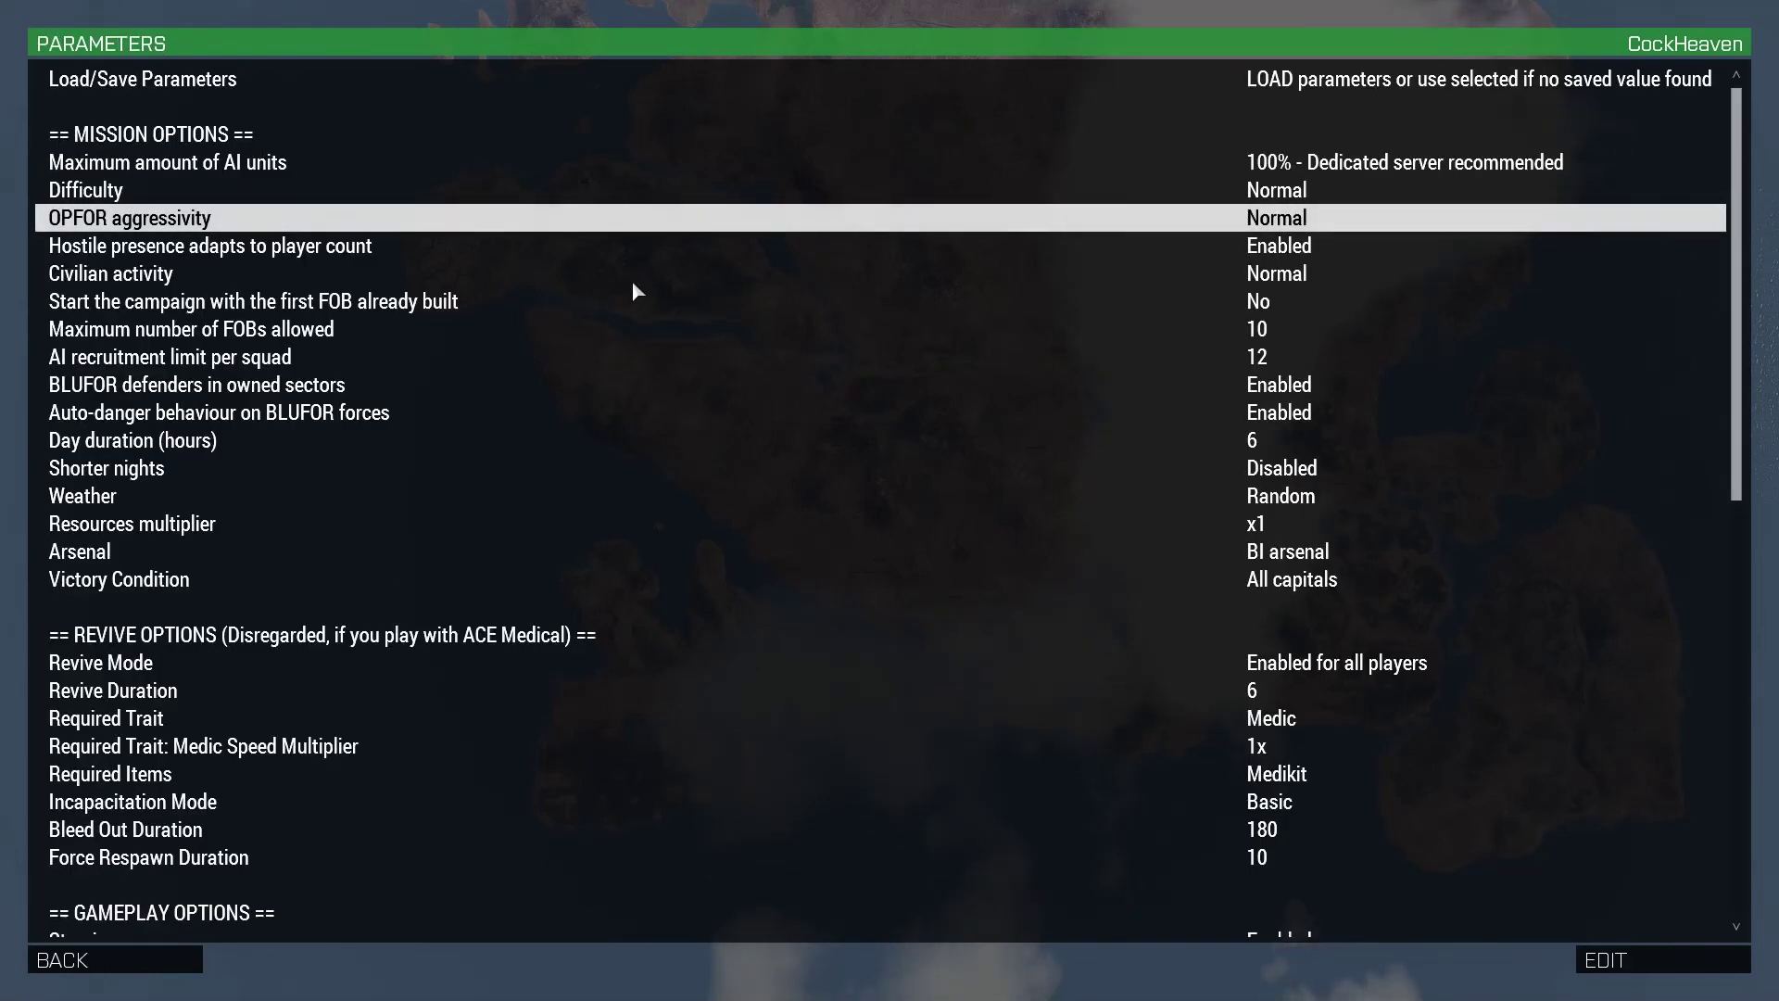
{"action": "double_click", "coordinate": [1335, 222]}
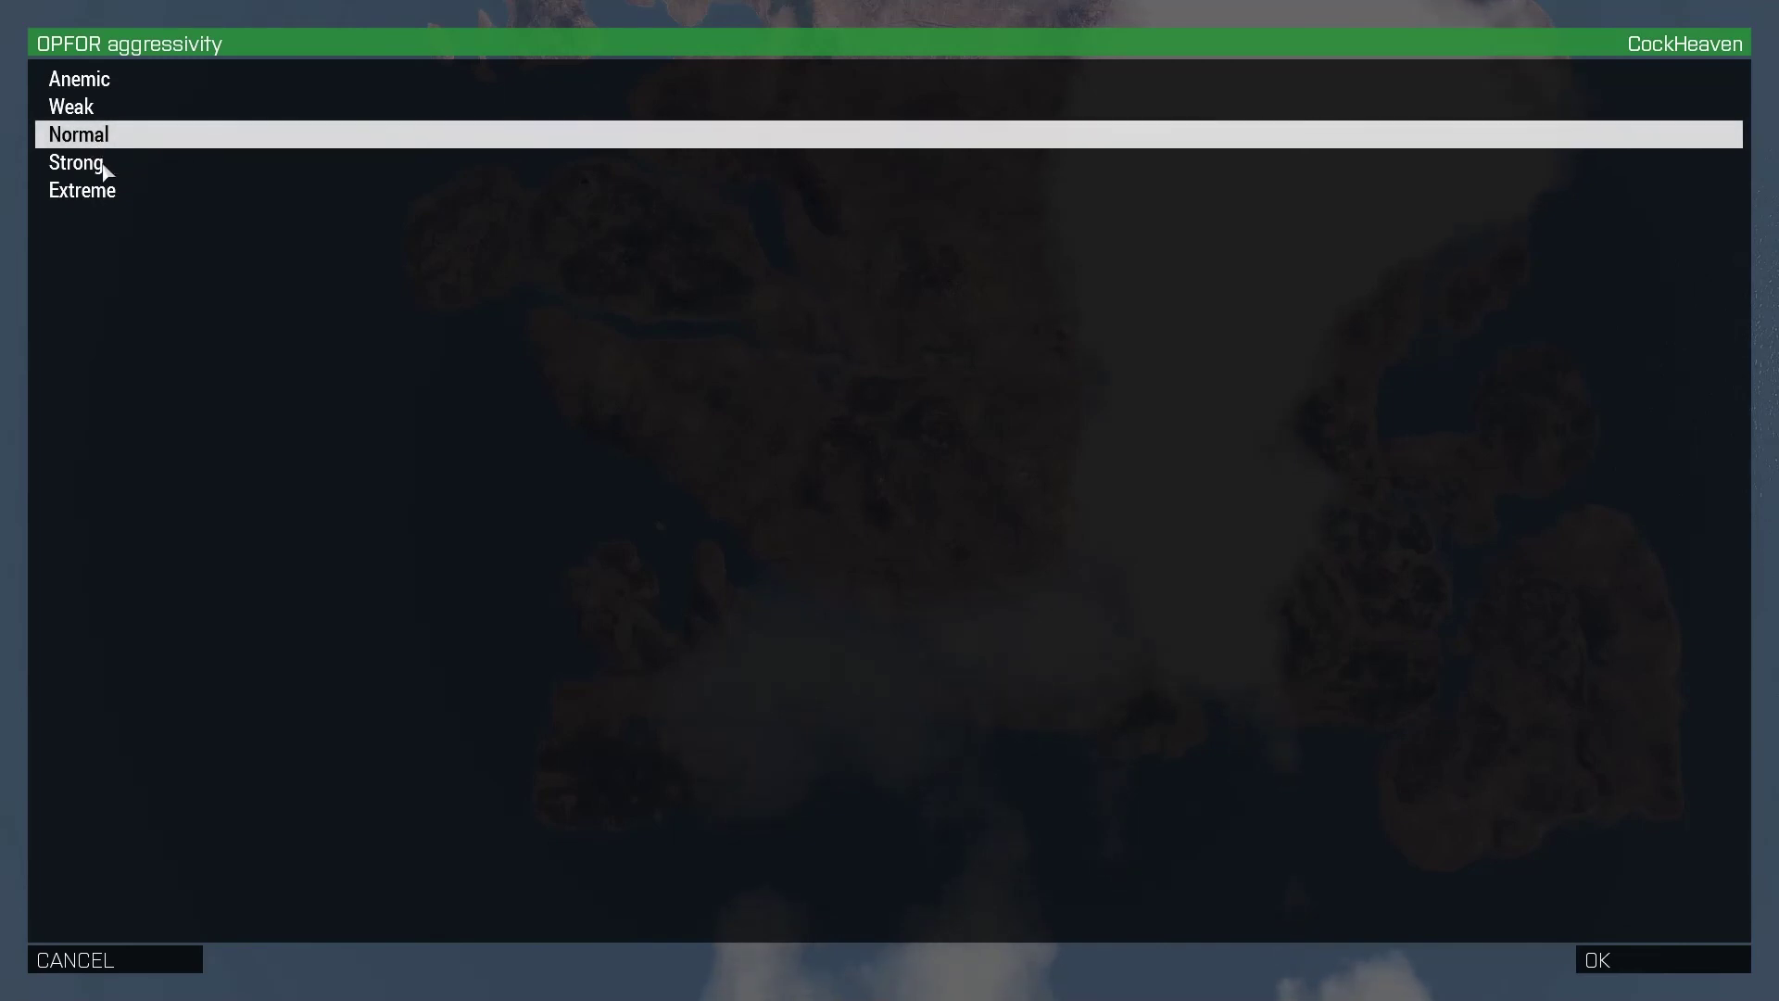
{"action": "key", "text": "Escape"}
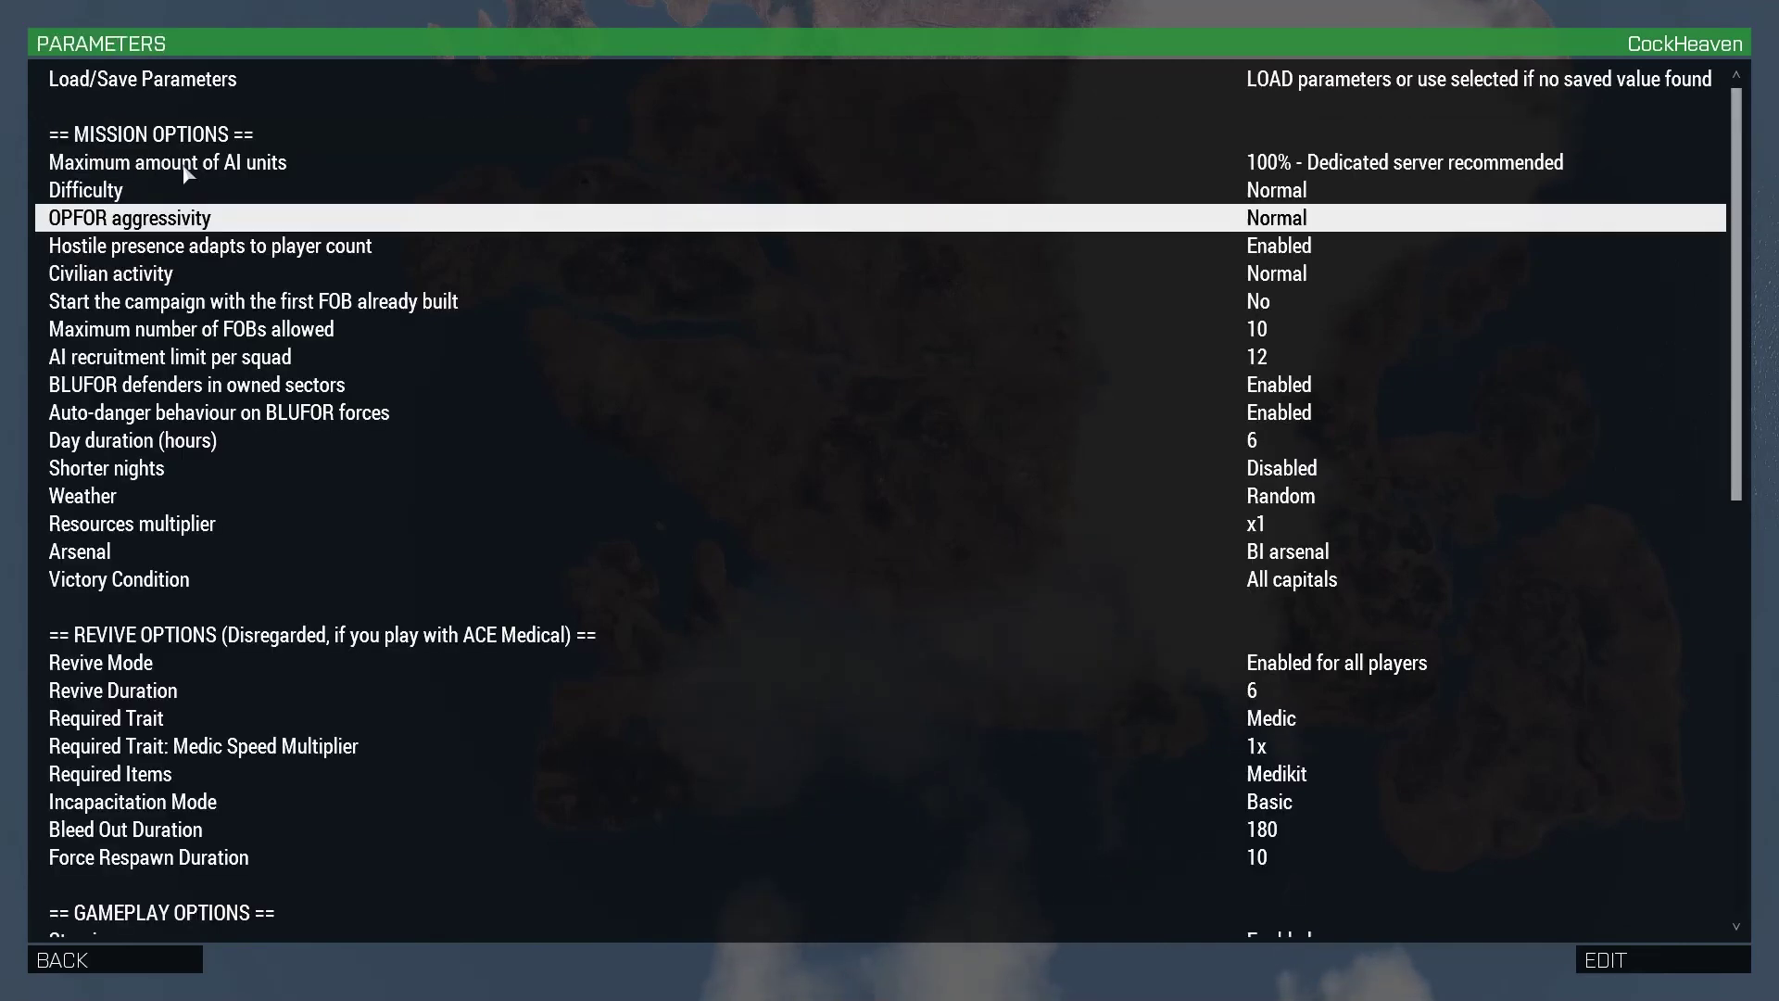
- Check the Hostile presence adapts to player count parameter and its options
{"action": "double_click", "coordinate": [325, 243]}
{"action": "key", "text": "Escape"}
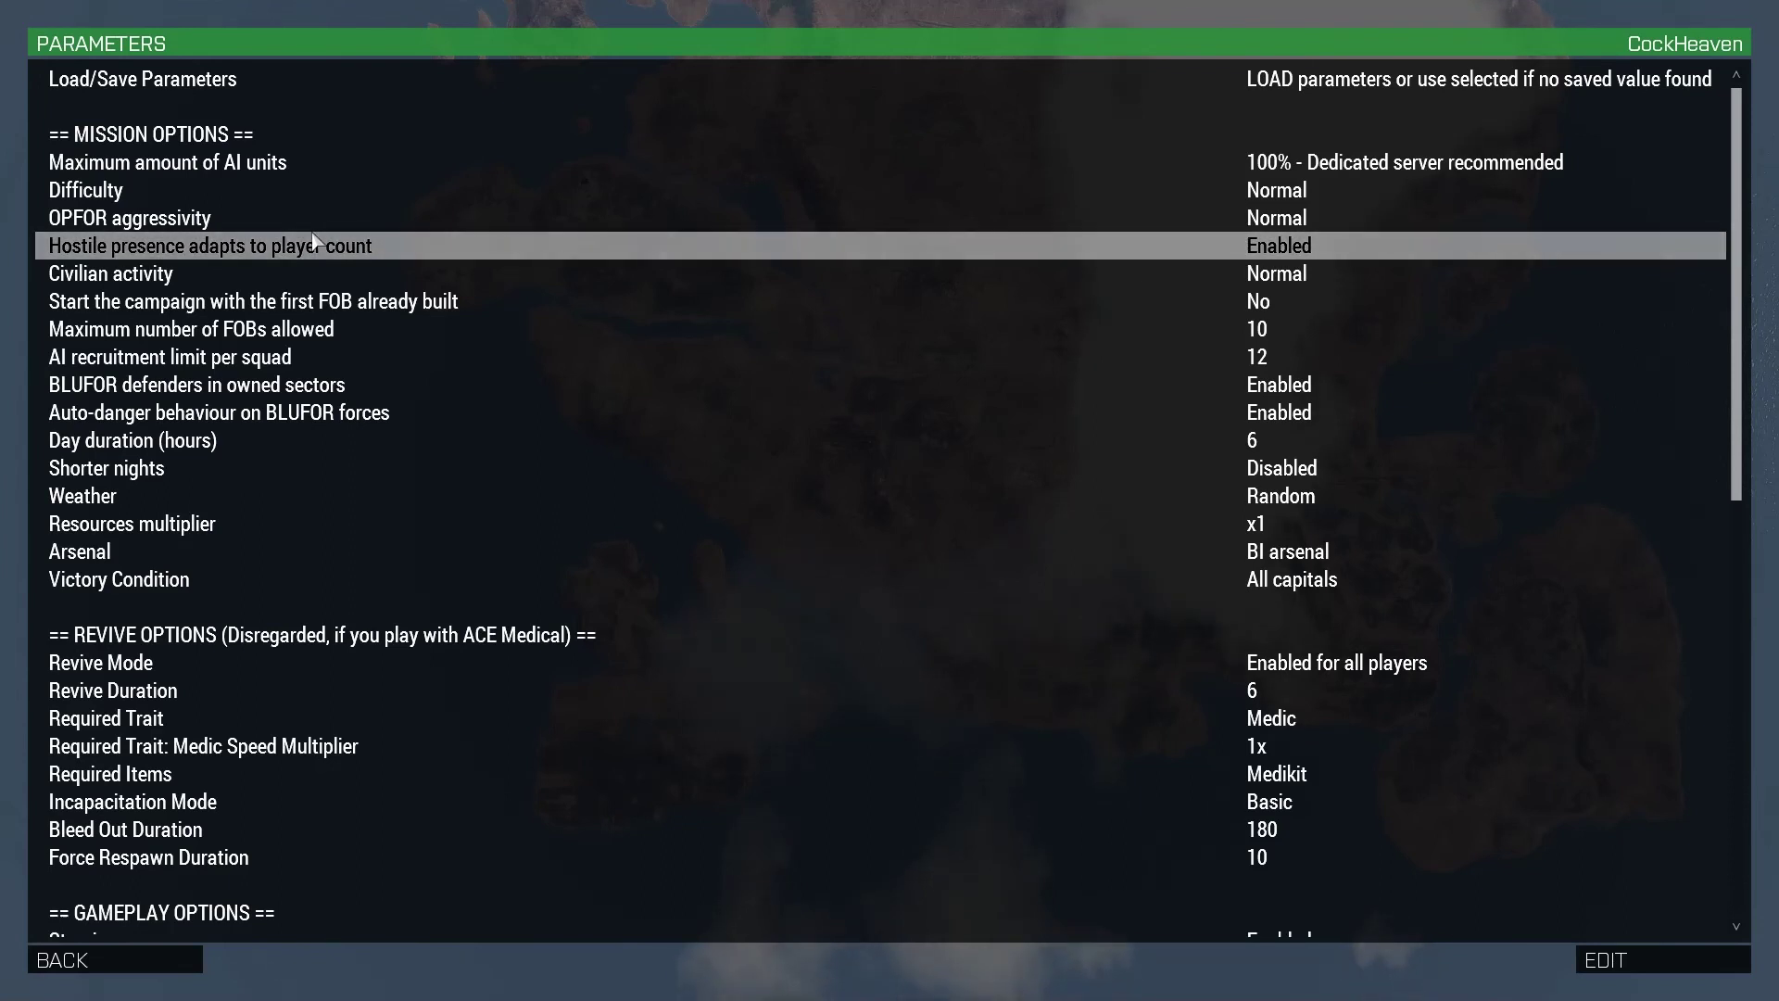
{"action": "left_click", "coordinate": [364, 223]}
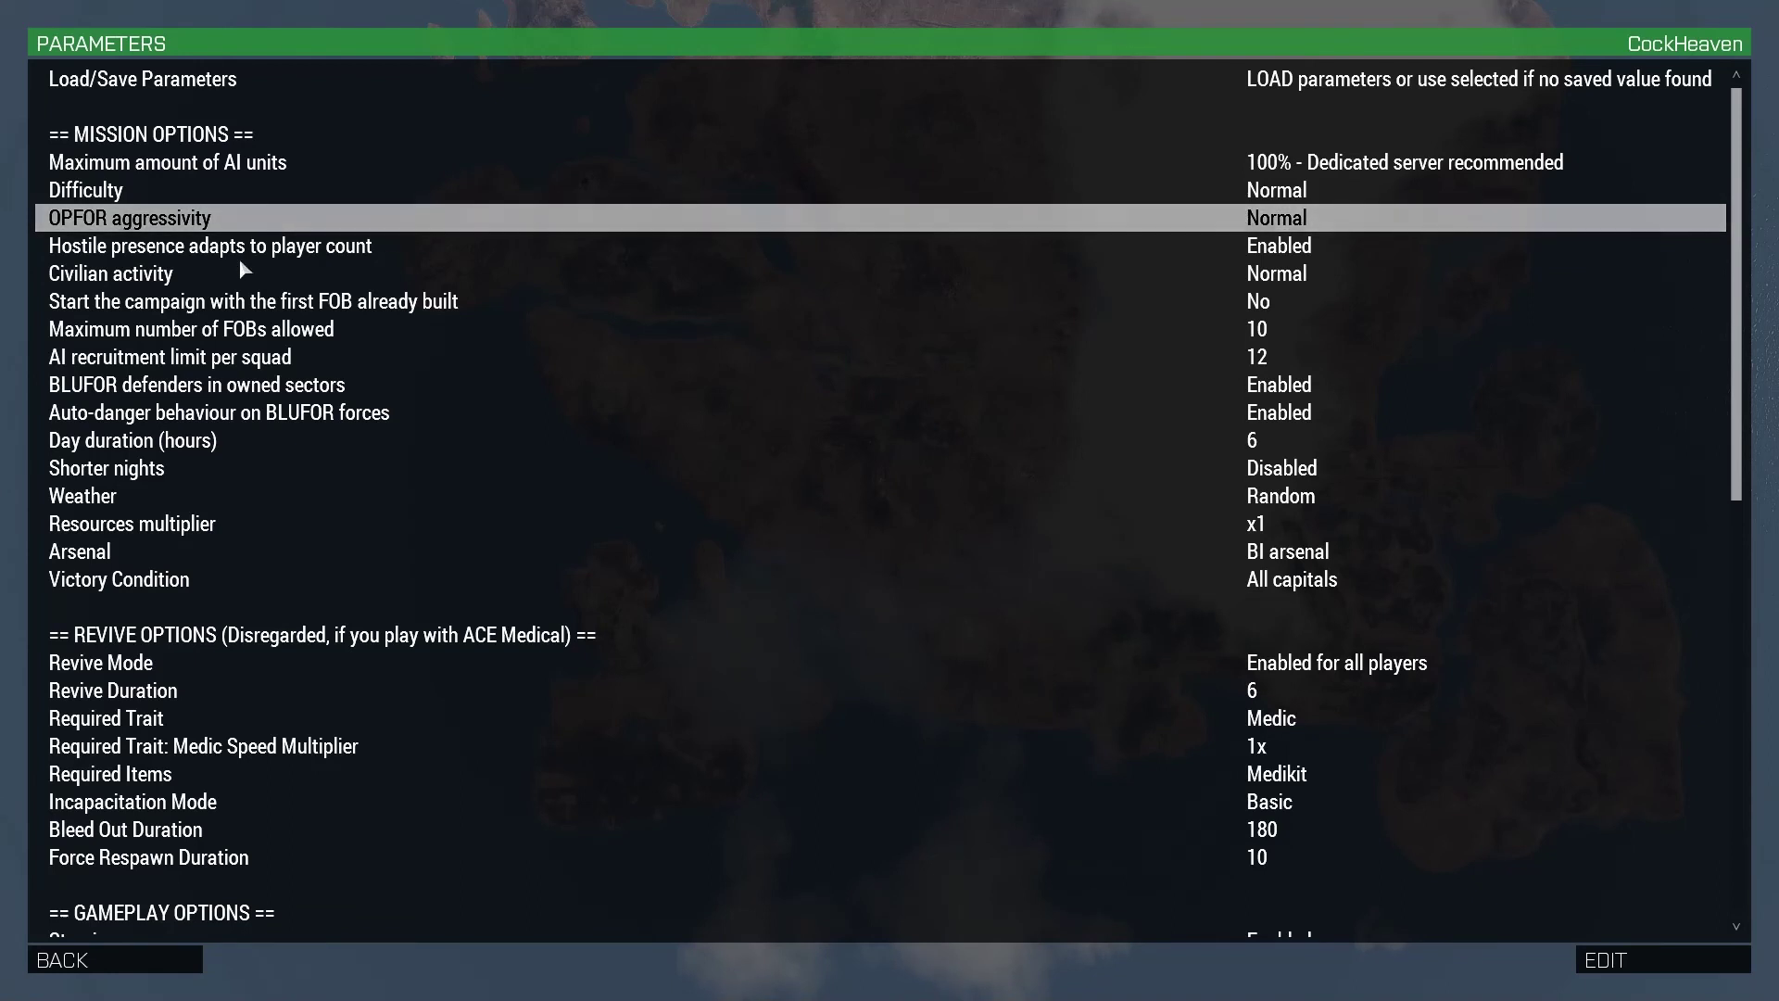
{"action": "left_click", "coordinate": [278, 252]}
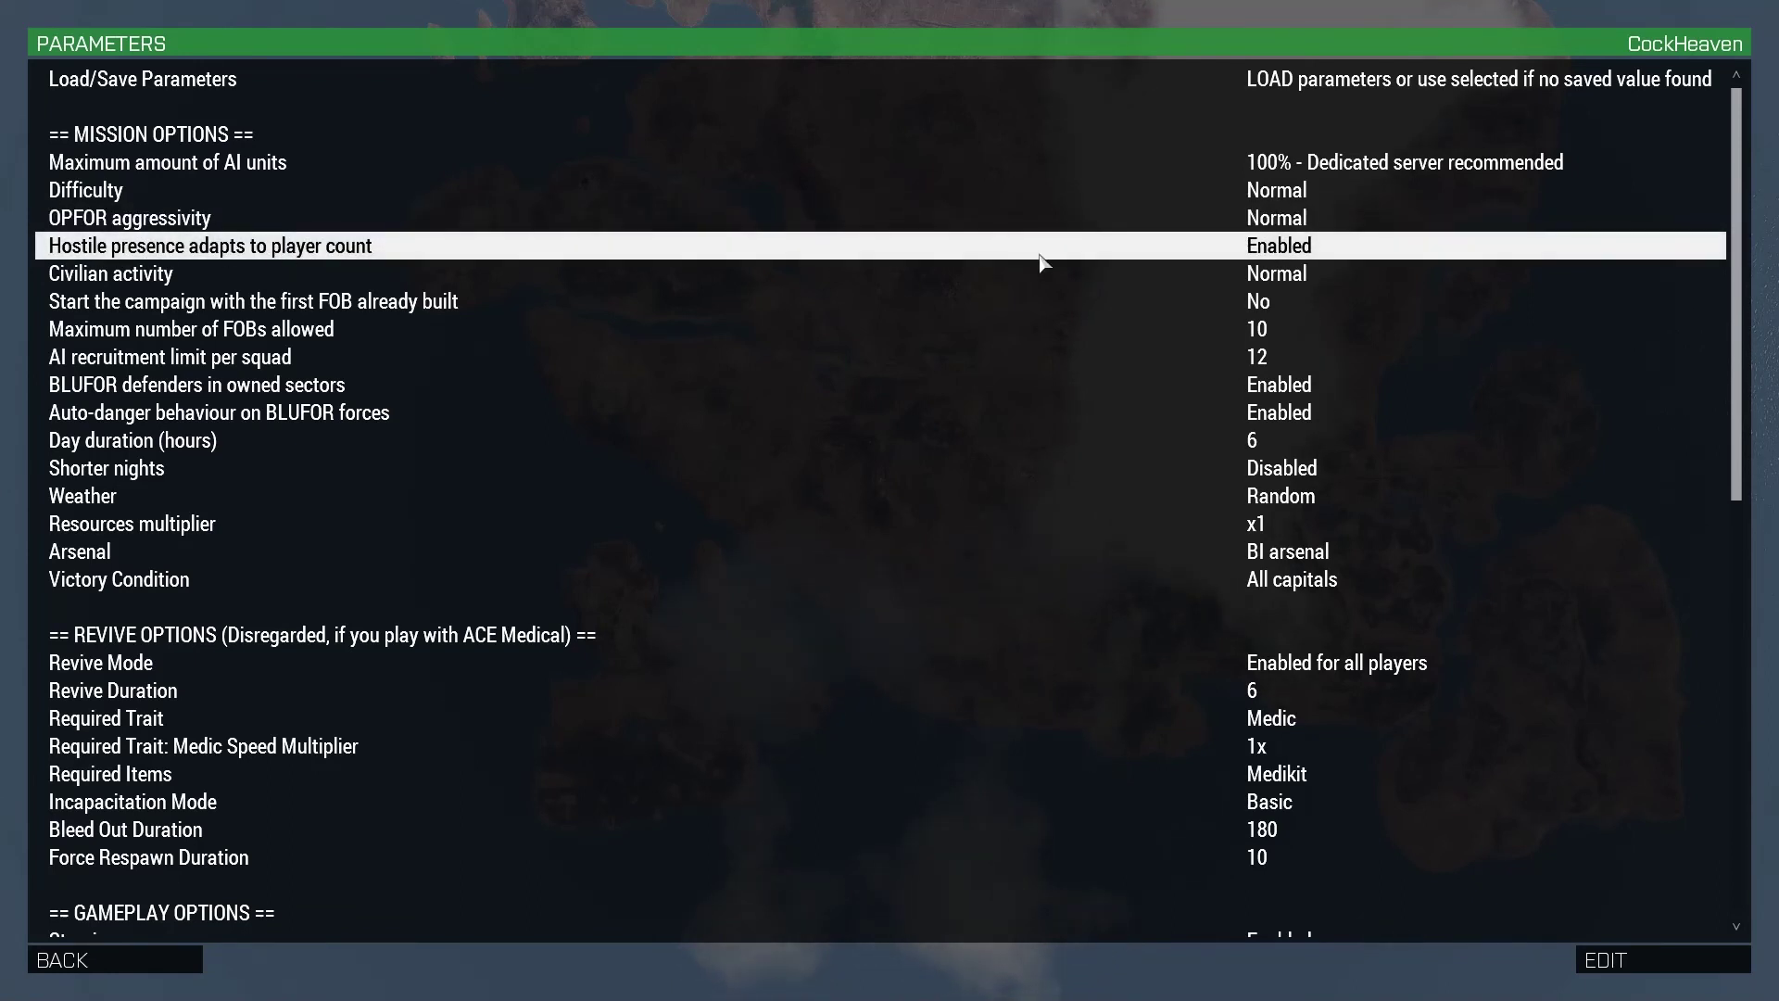
- Switch back to Sublime Text and examine how the AdaptToPlayercount class pairs its ENABLED and DISABLED texts with the values 1 and 0
{"action": "key", "text": "alt+Tab"}
{"action": "scroll", "coordinate": [516, 557], "scroll_direction": "down", "scroll_amount": 4}
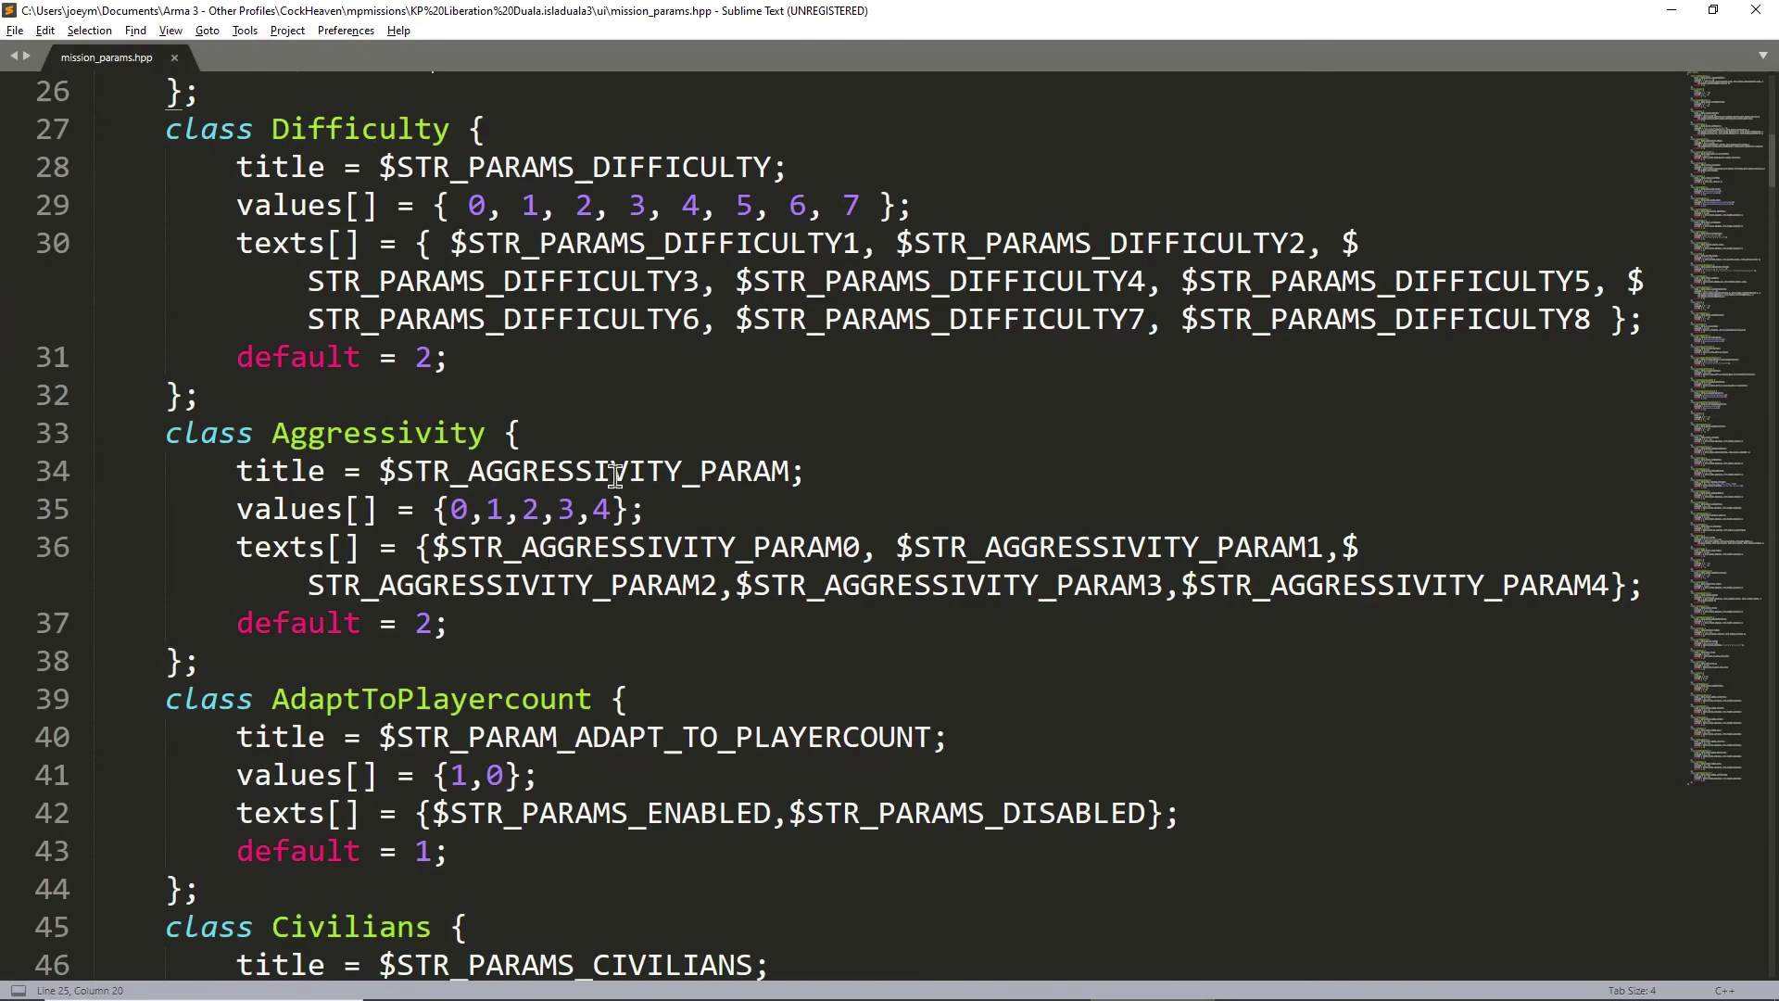
{"action": "scroll", "coordinate": [227, 595], "scroll_direction": "down", "scroll_amount": 2}
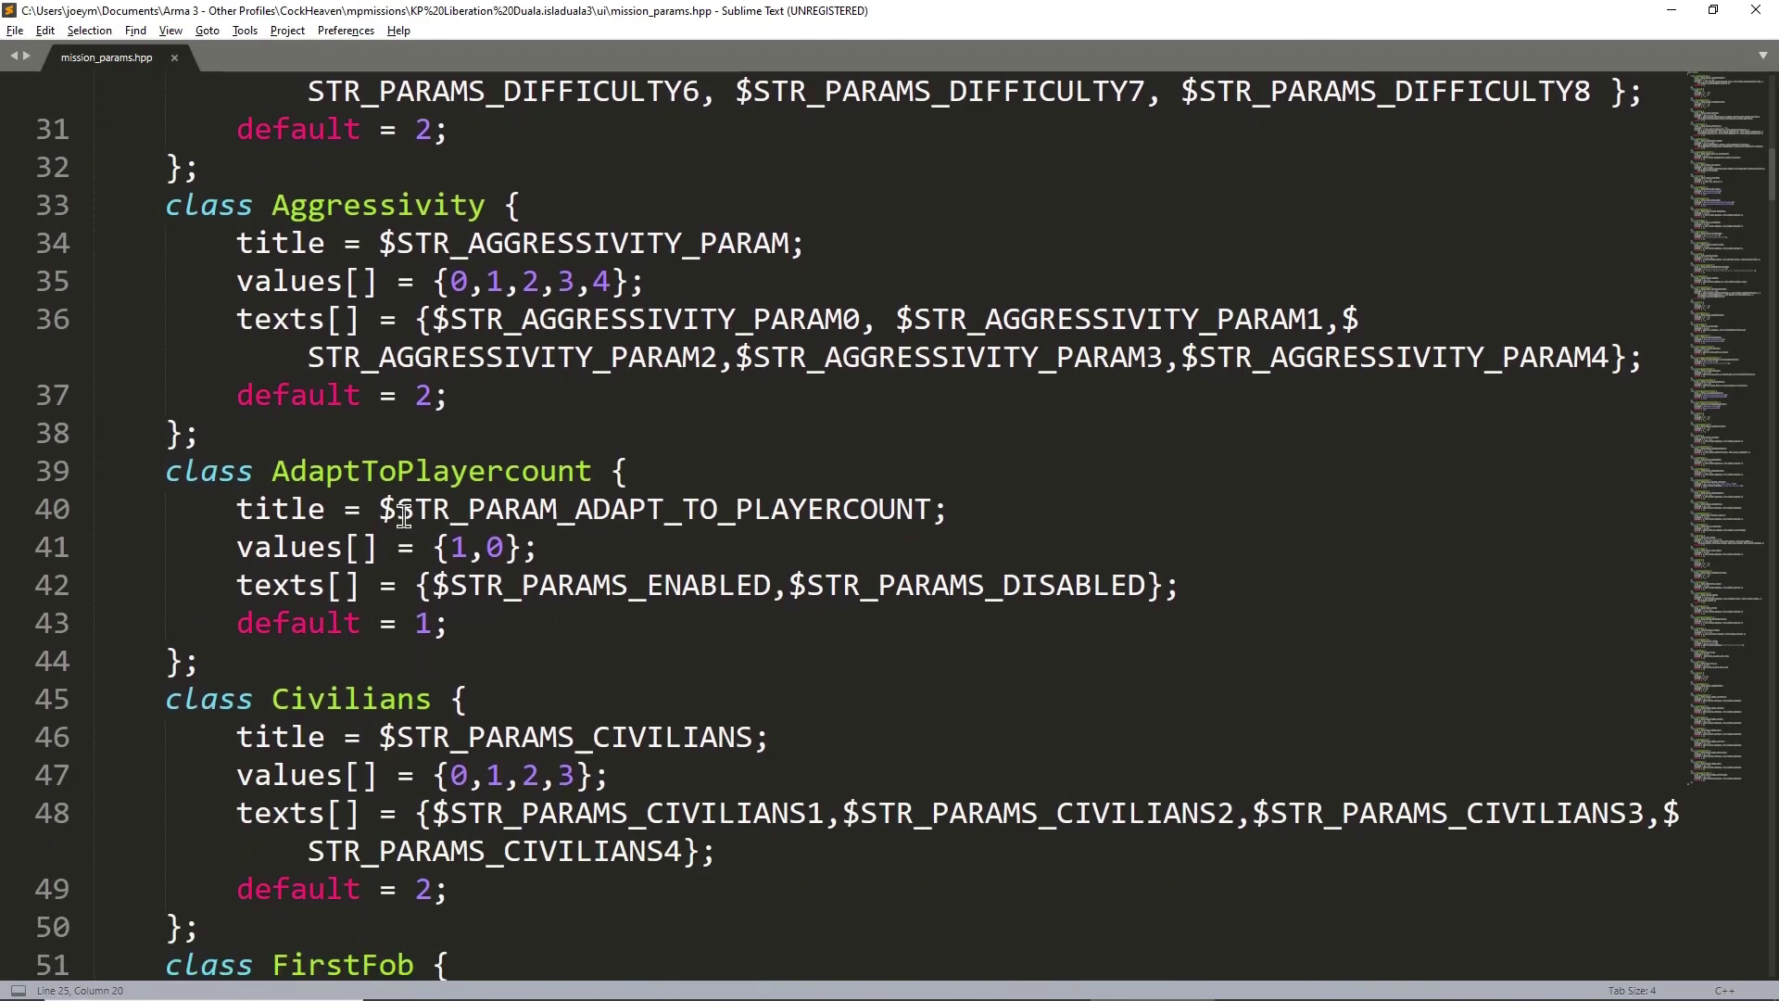
{"action": "left_click", "coordinate": [614, 585]}
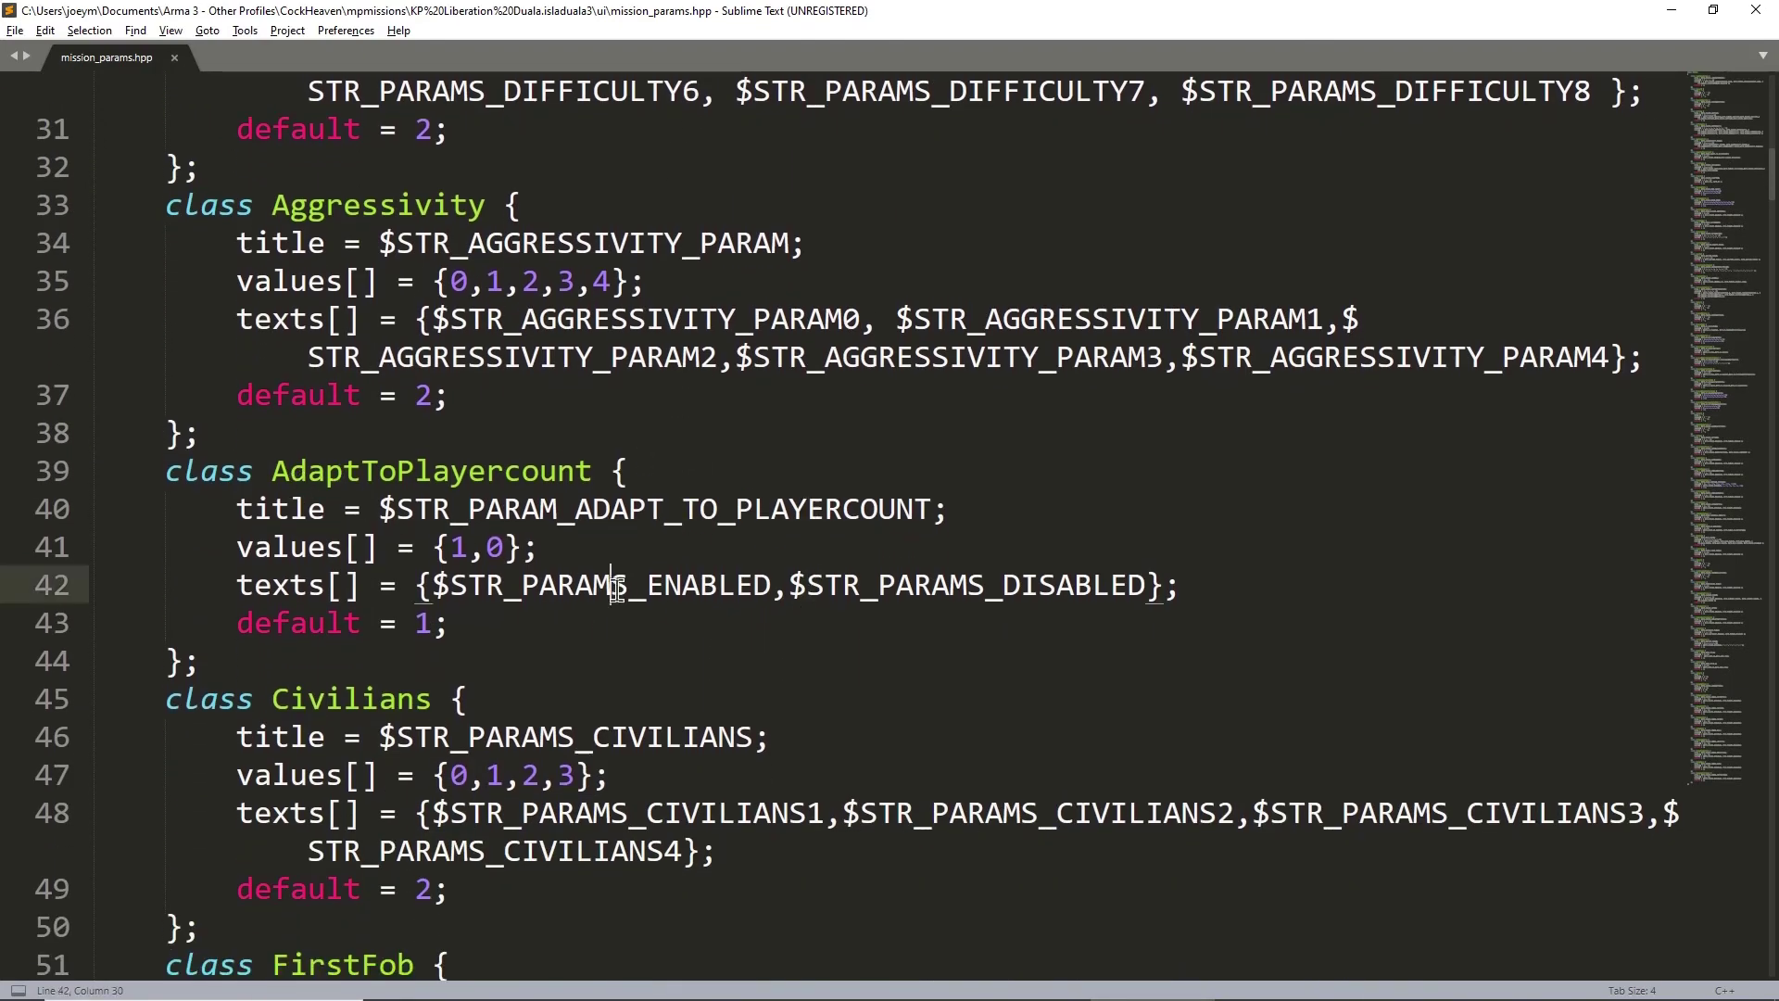
{"action": "left_click_drag", "start_coordinate": [760, 586], "coordinate": [649, 588]}
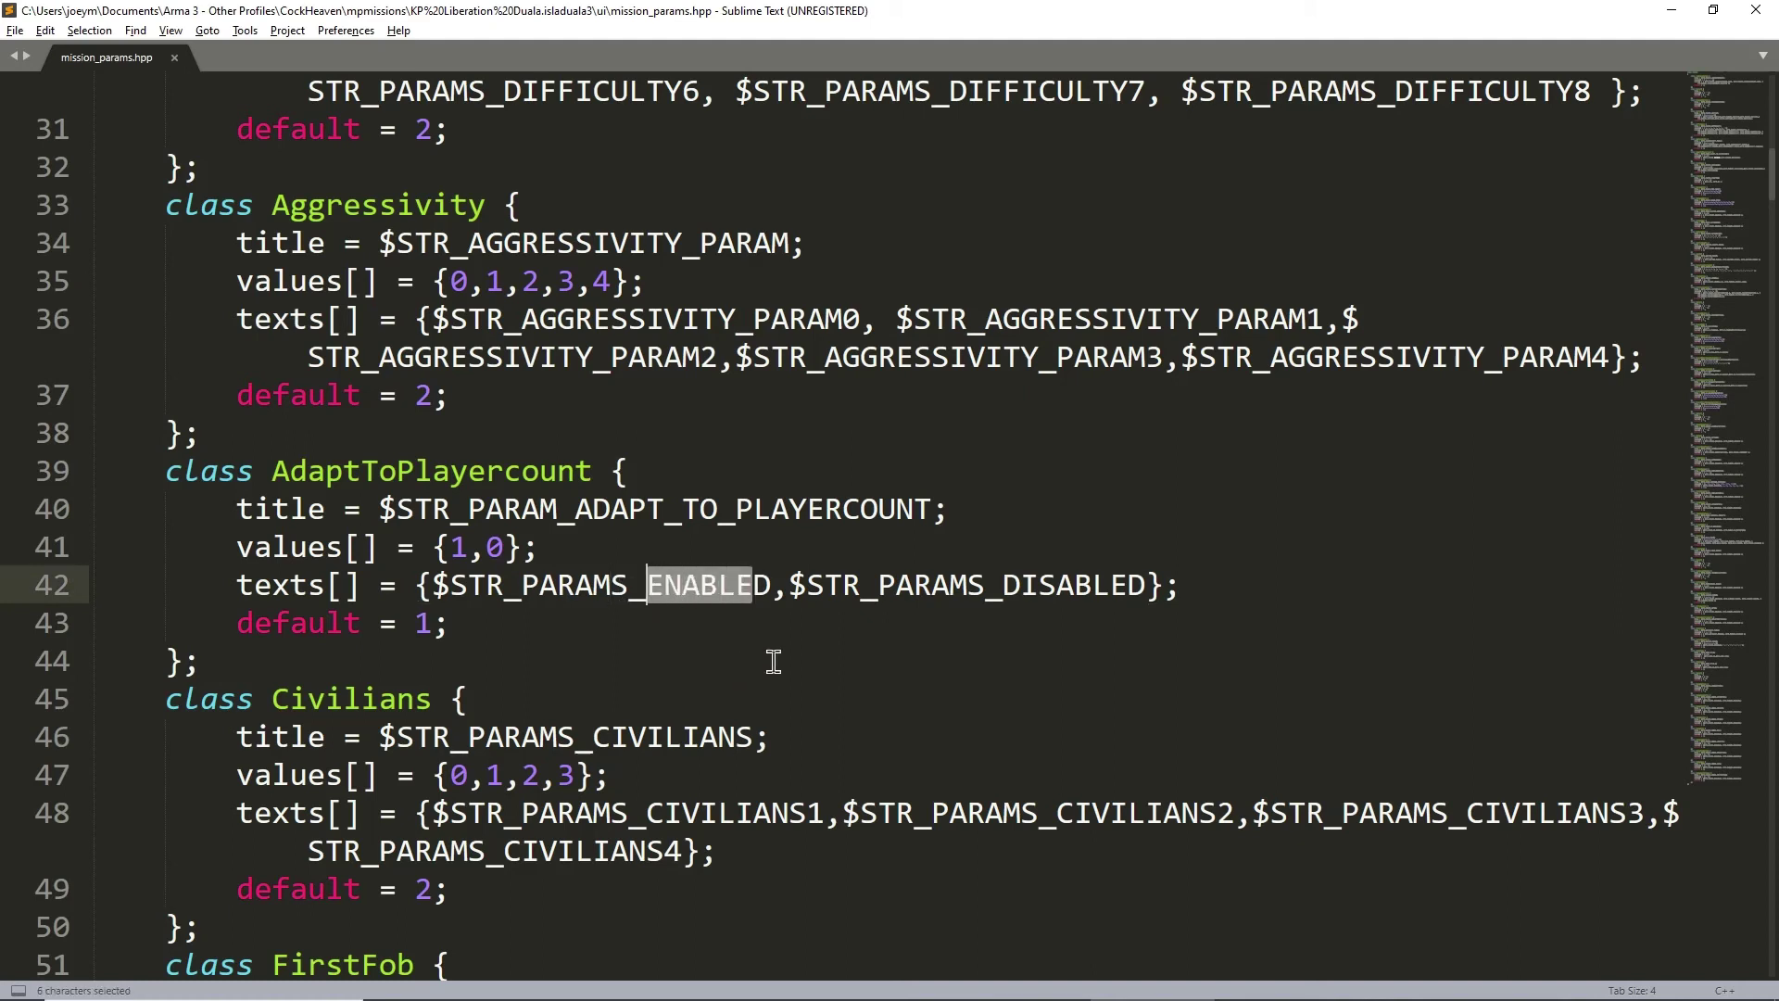
{"action": "left_click_drag", "start_coordinate": [1003, 586], "coordinate": [1148, 589]}
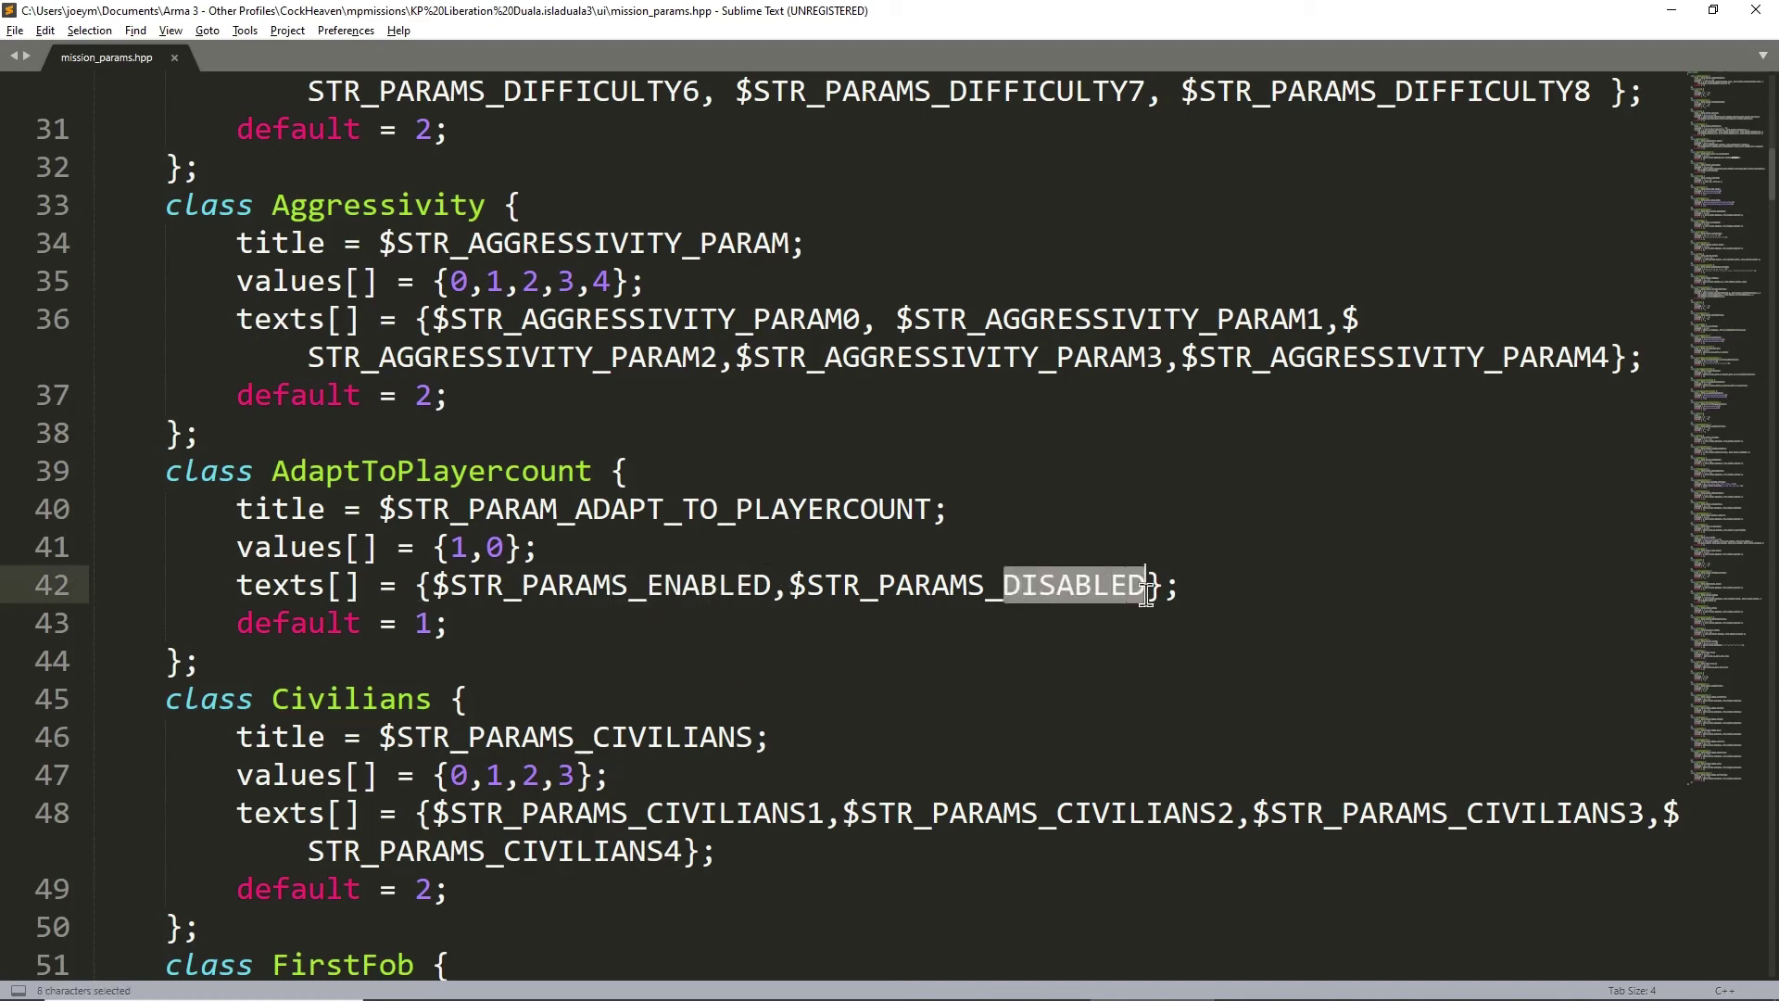
{"action": "left_click", "coordinate": [650, 547]}
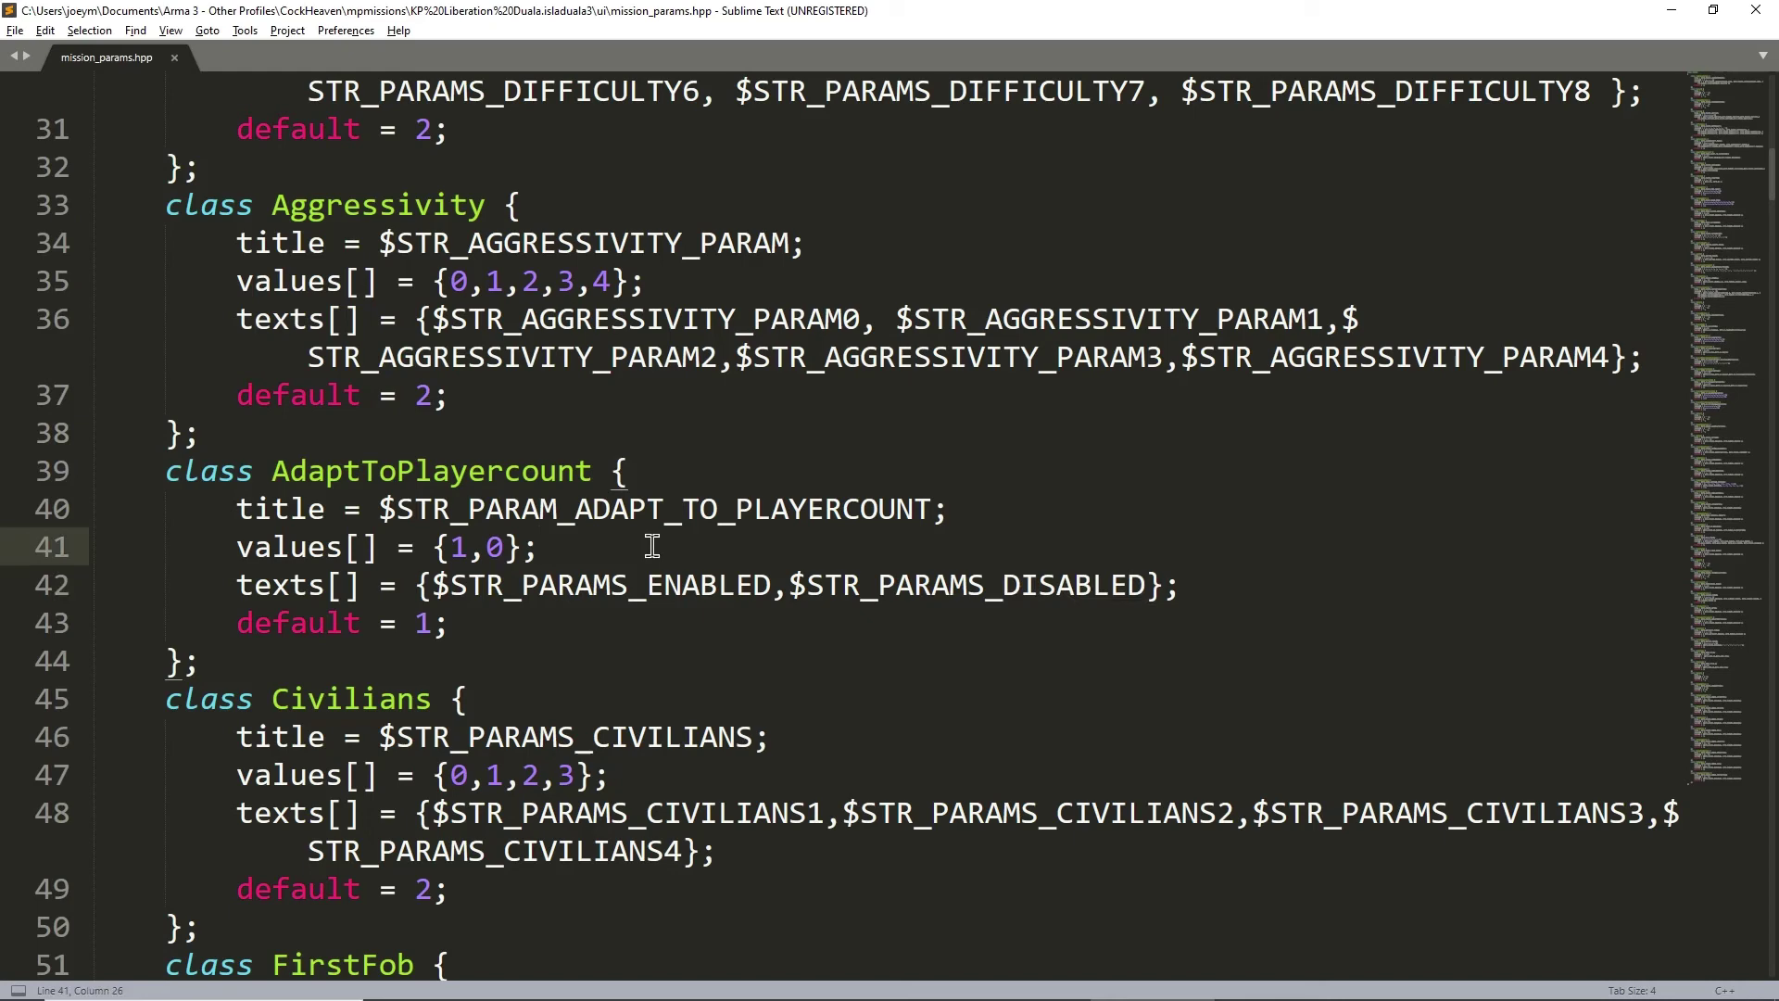
{"action": "left_click", "coordinate": [709, 608]}
{"action": "left_click_drag", "start_coordinate": [663, 590], "coordinate": [771, 593]}
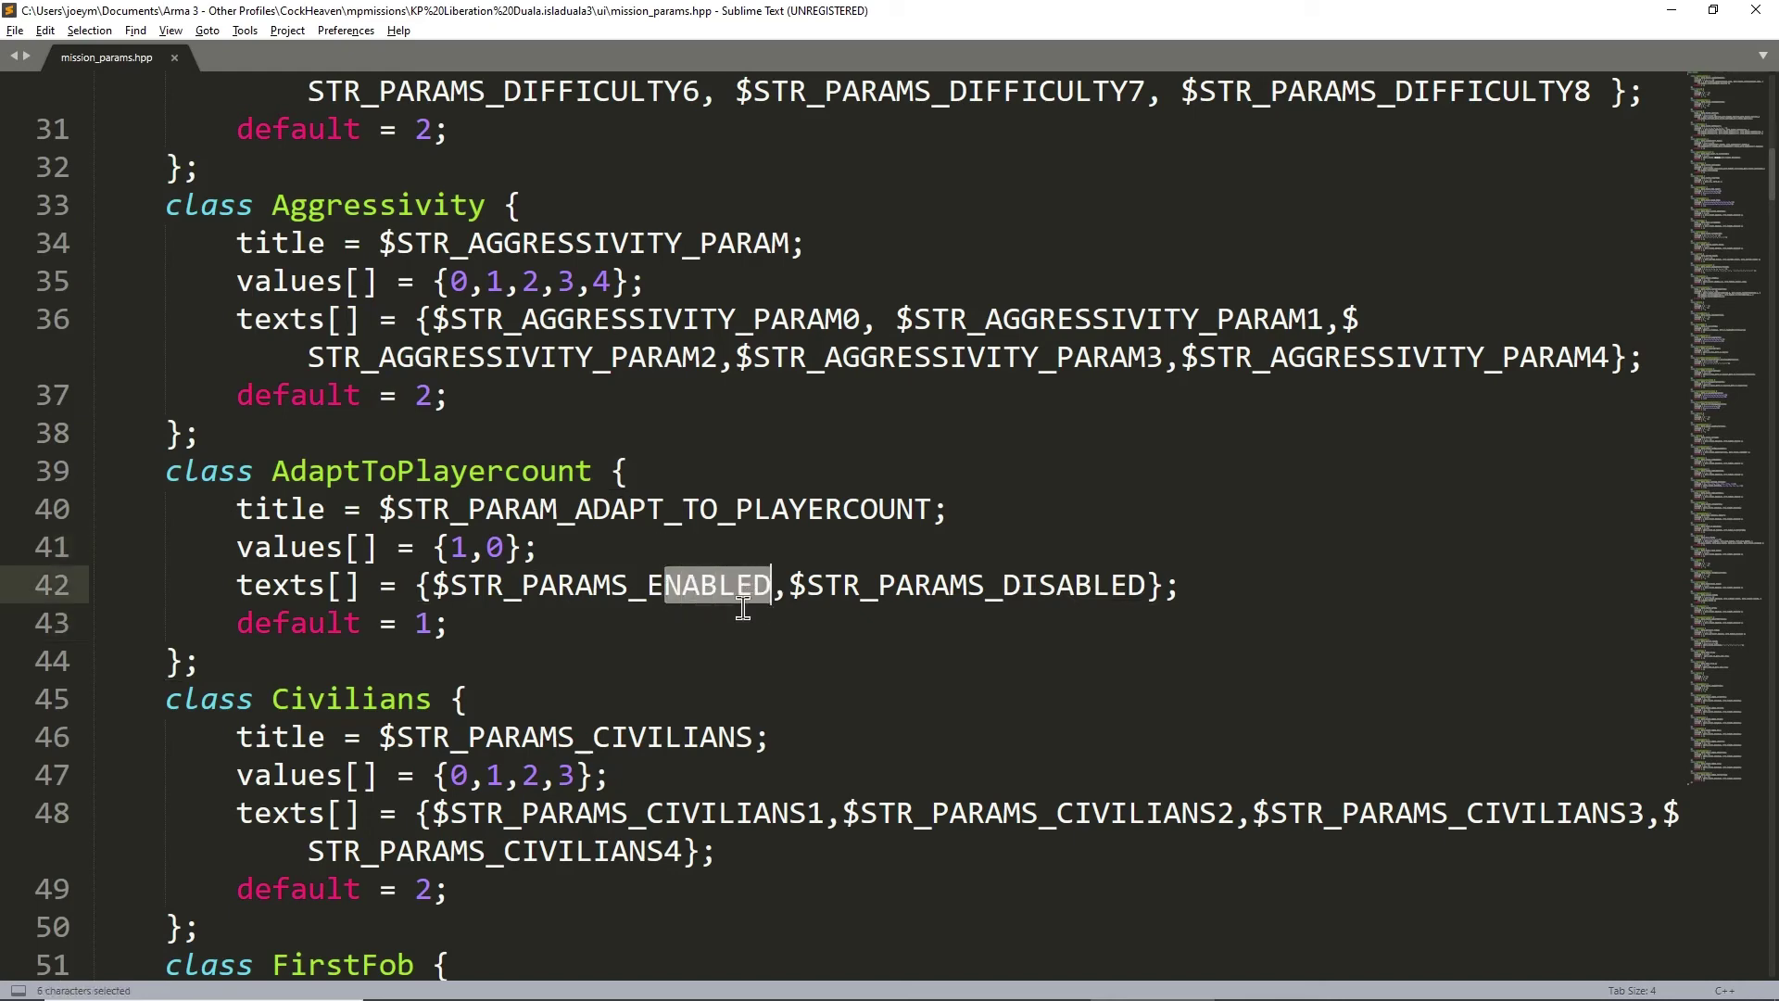
{"action": "left_click", "coordinate": [1101, 584]}
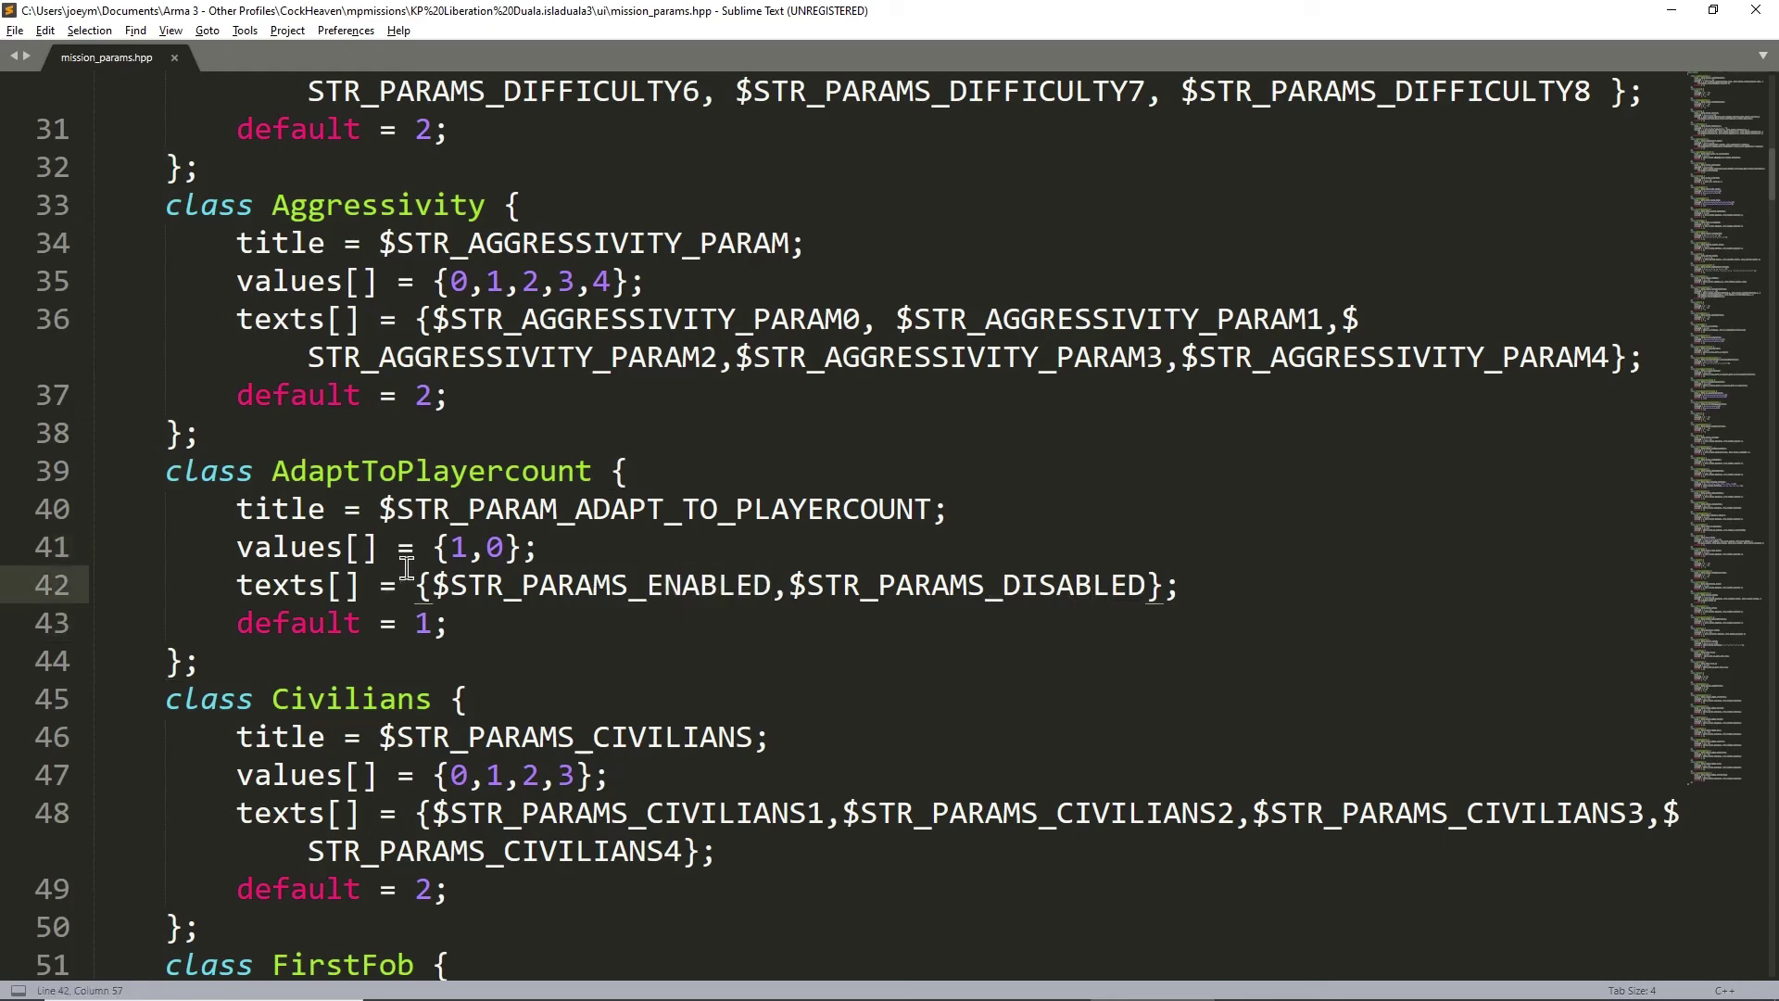
- Examine the values, texts and defaults of the Civilians and FirstFob classes against the game's parameters
{"action": "scroll", "coordinate": [739, 463], "scroll_direction": "down", "scroll_amount": 3}
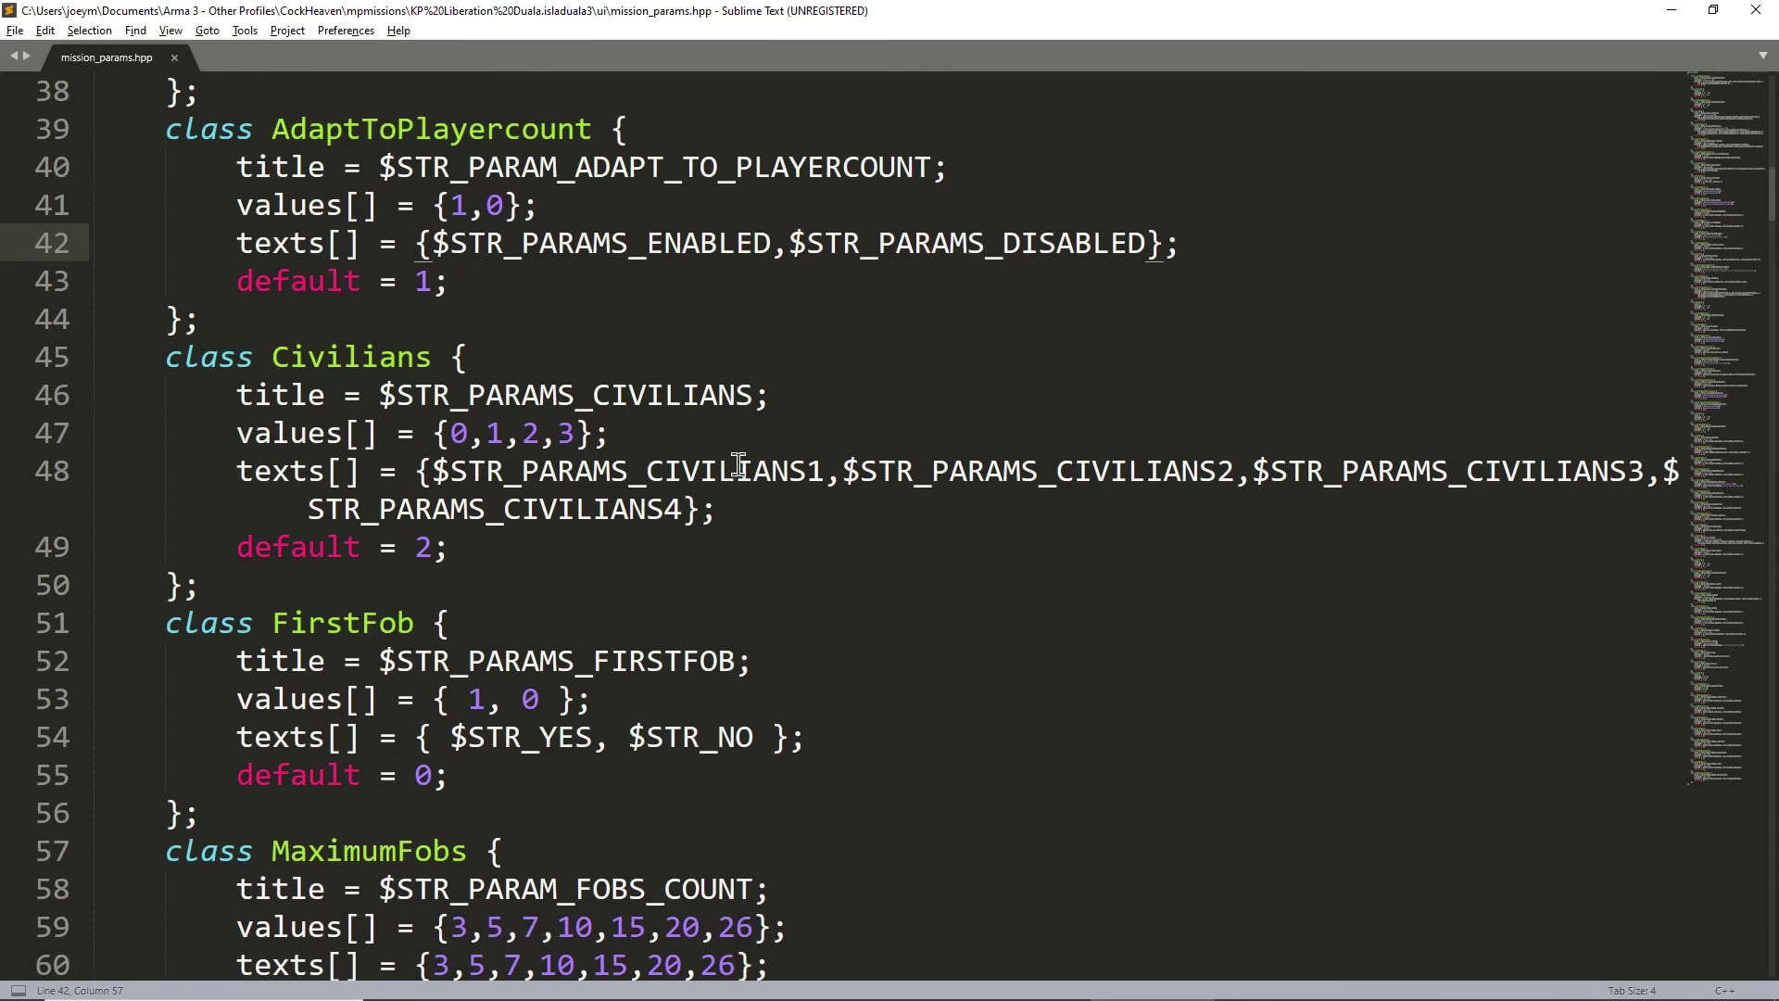
{"action": "left_click", "coordinate": [548, 584]}
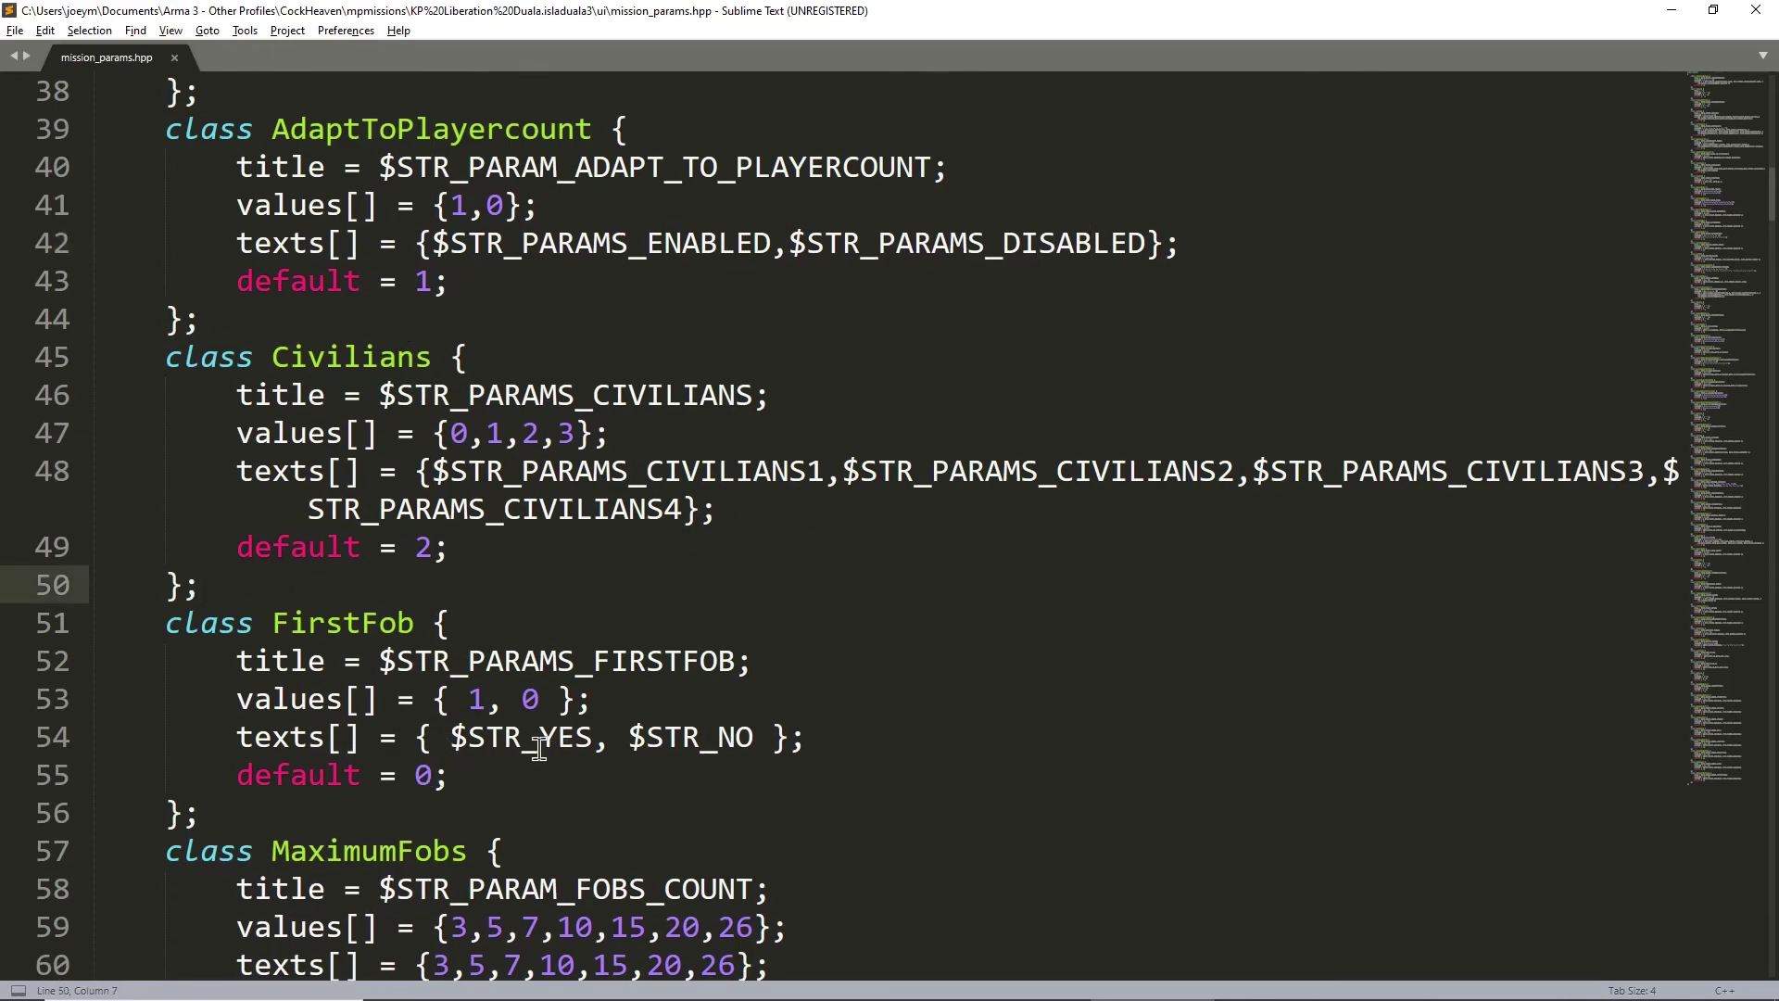
{"action": "left_click_drag", "start_coordinate": [719, 738], "coordinate": [752, 740]}
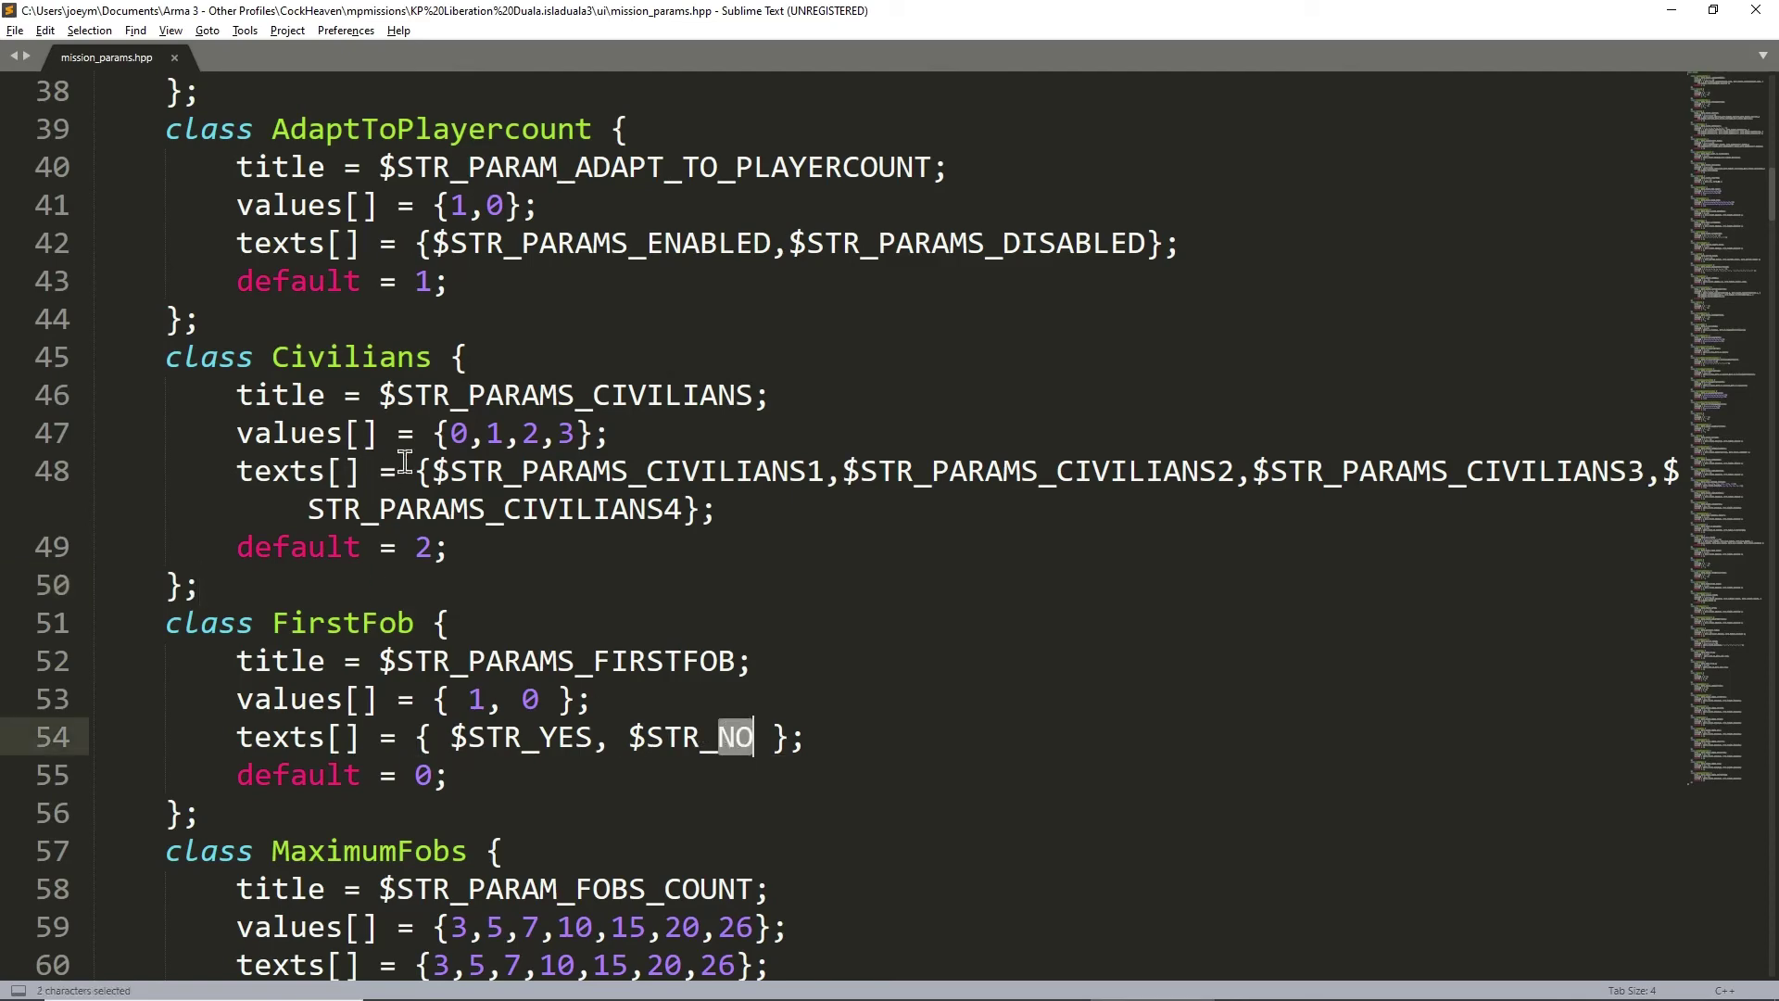
{"action": "left_click", "coordinate": [399, 765]}
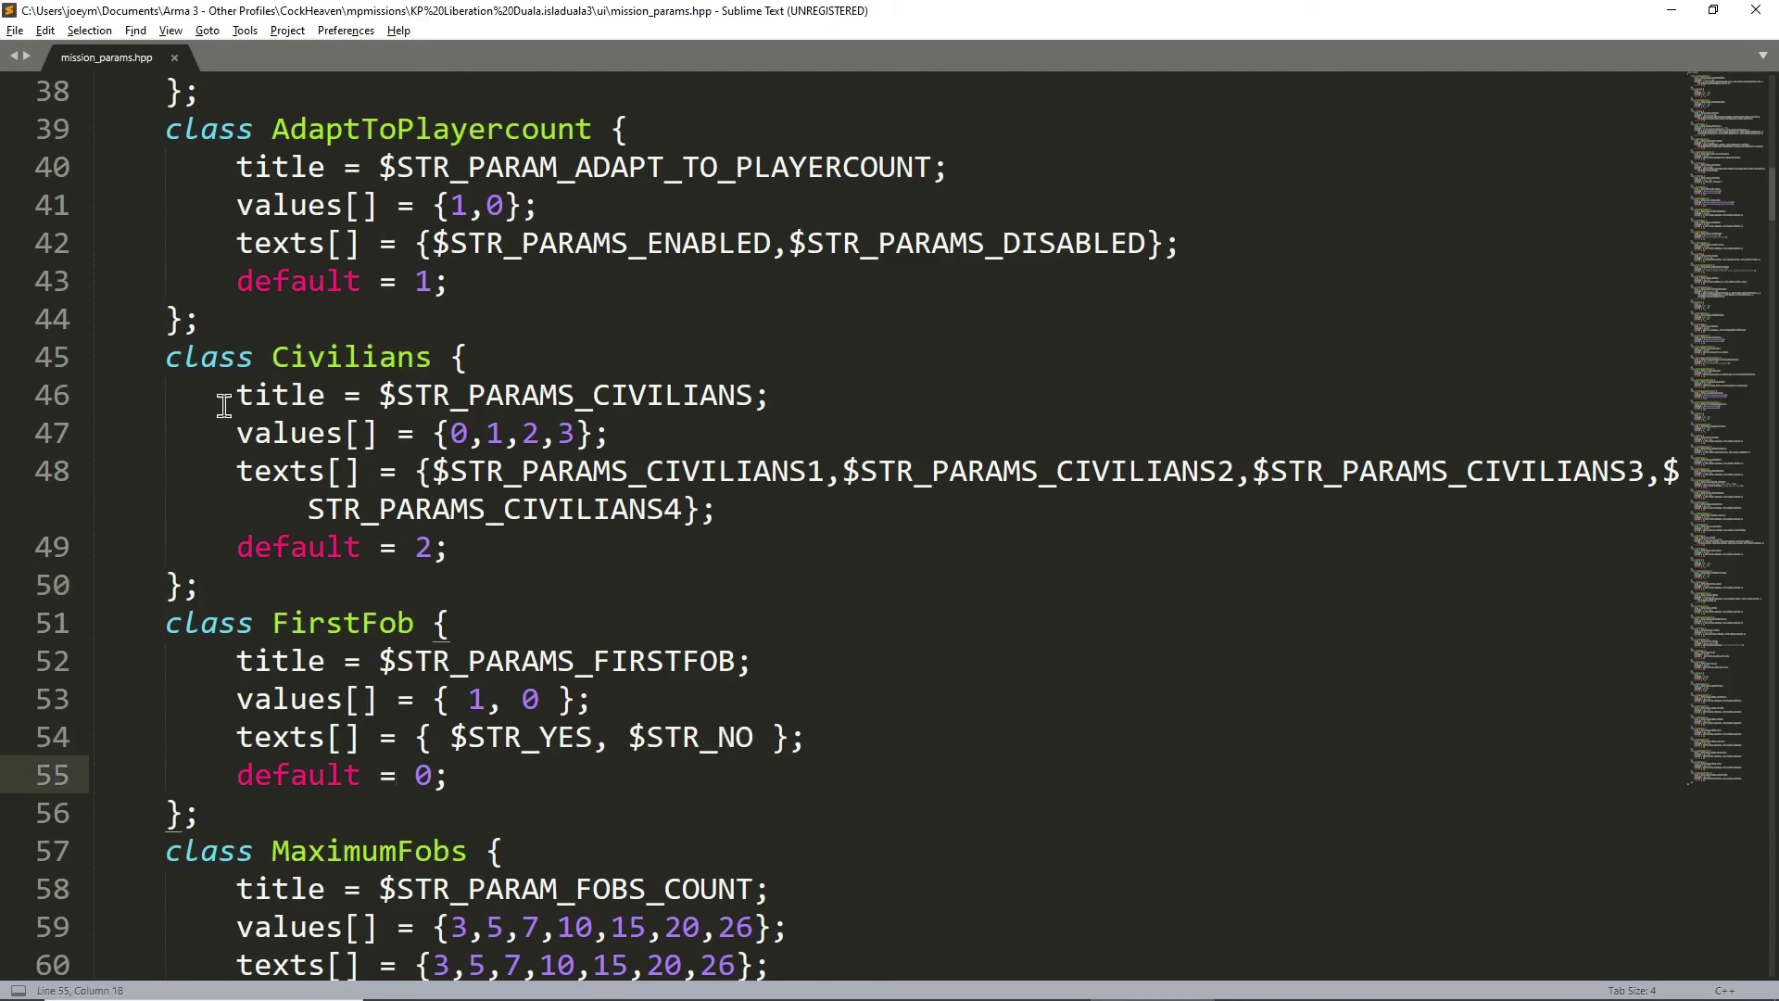
{"action": "left_click", "coordinate": [588, 422]}
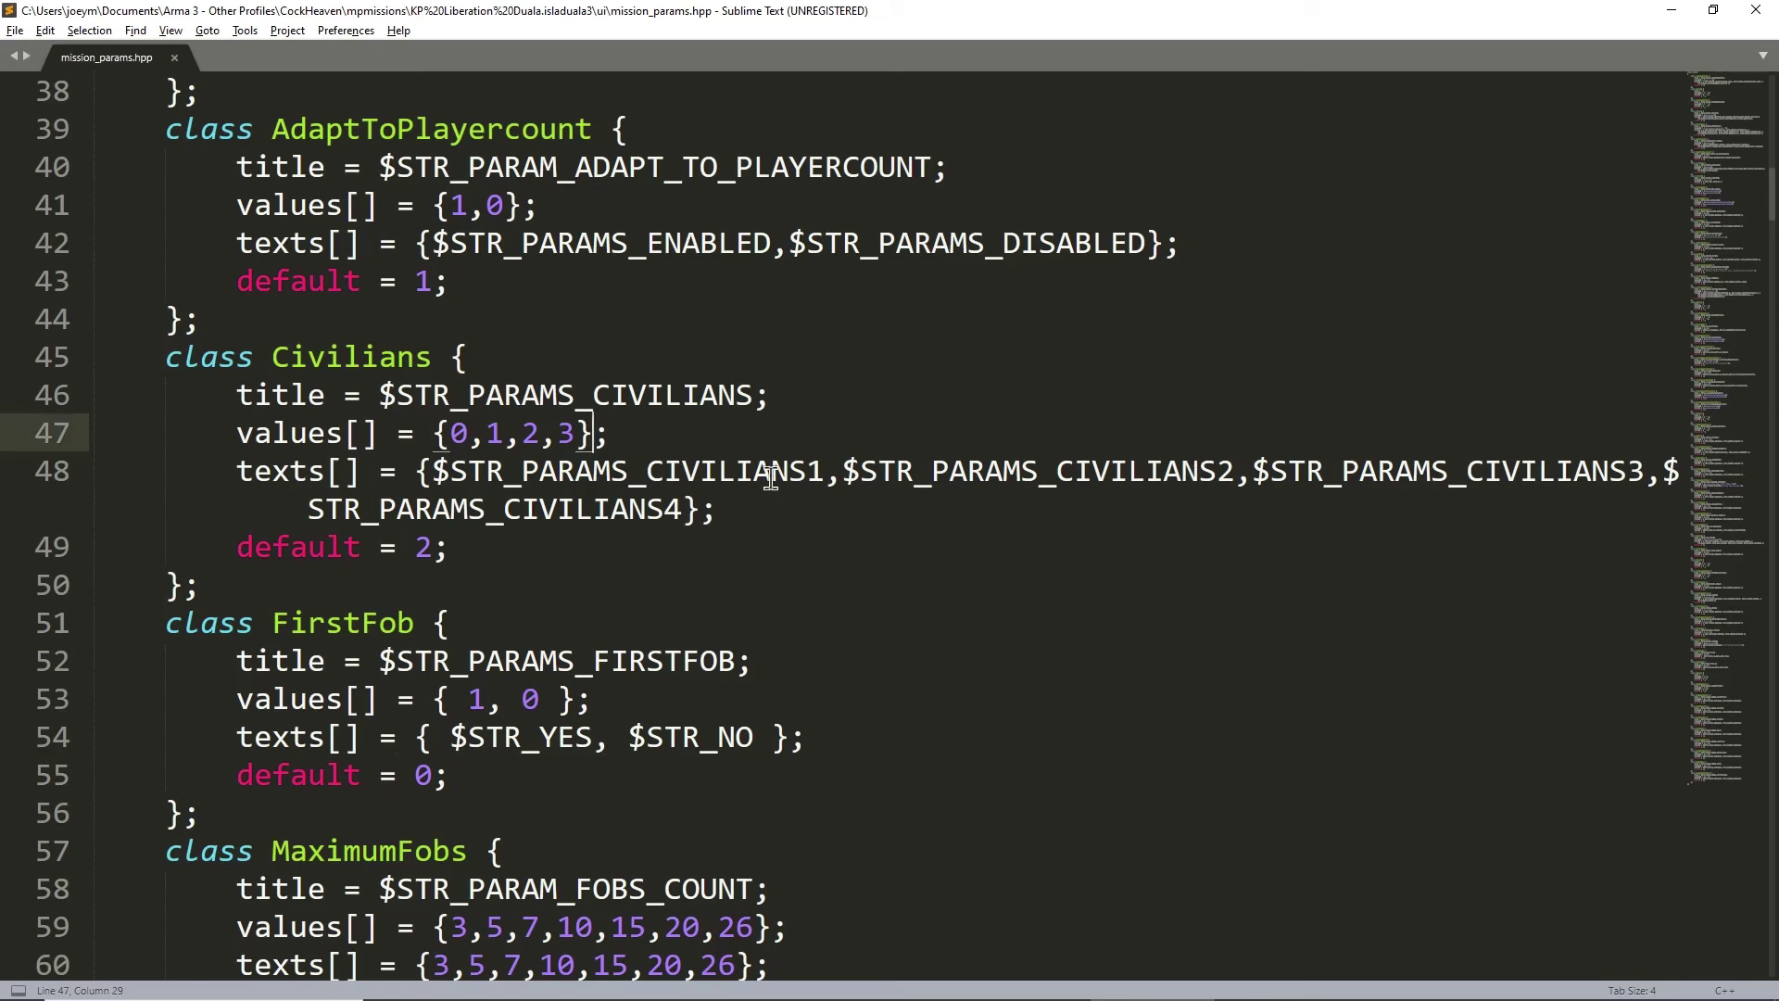
{"action": "left_click", "coordinate": [568, 458]}
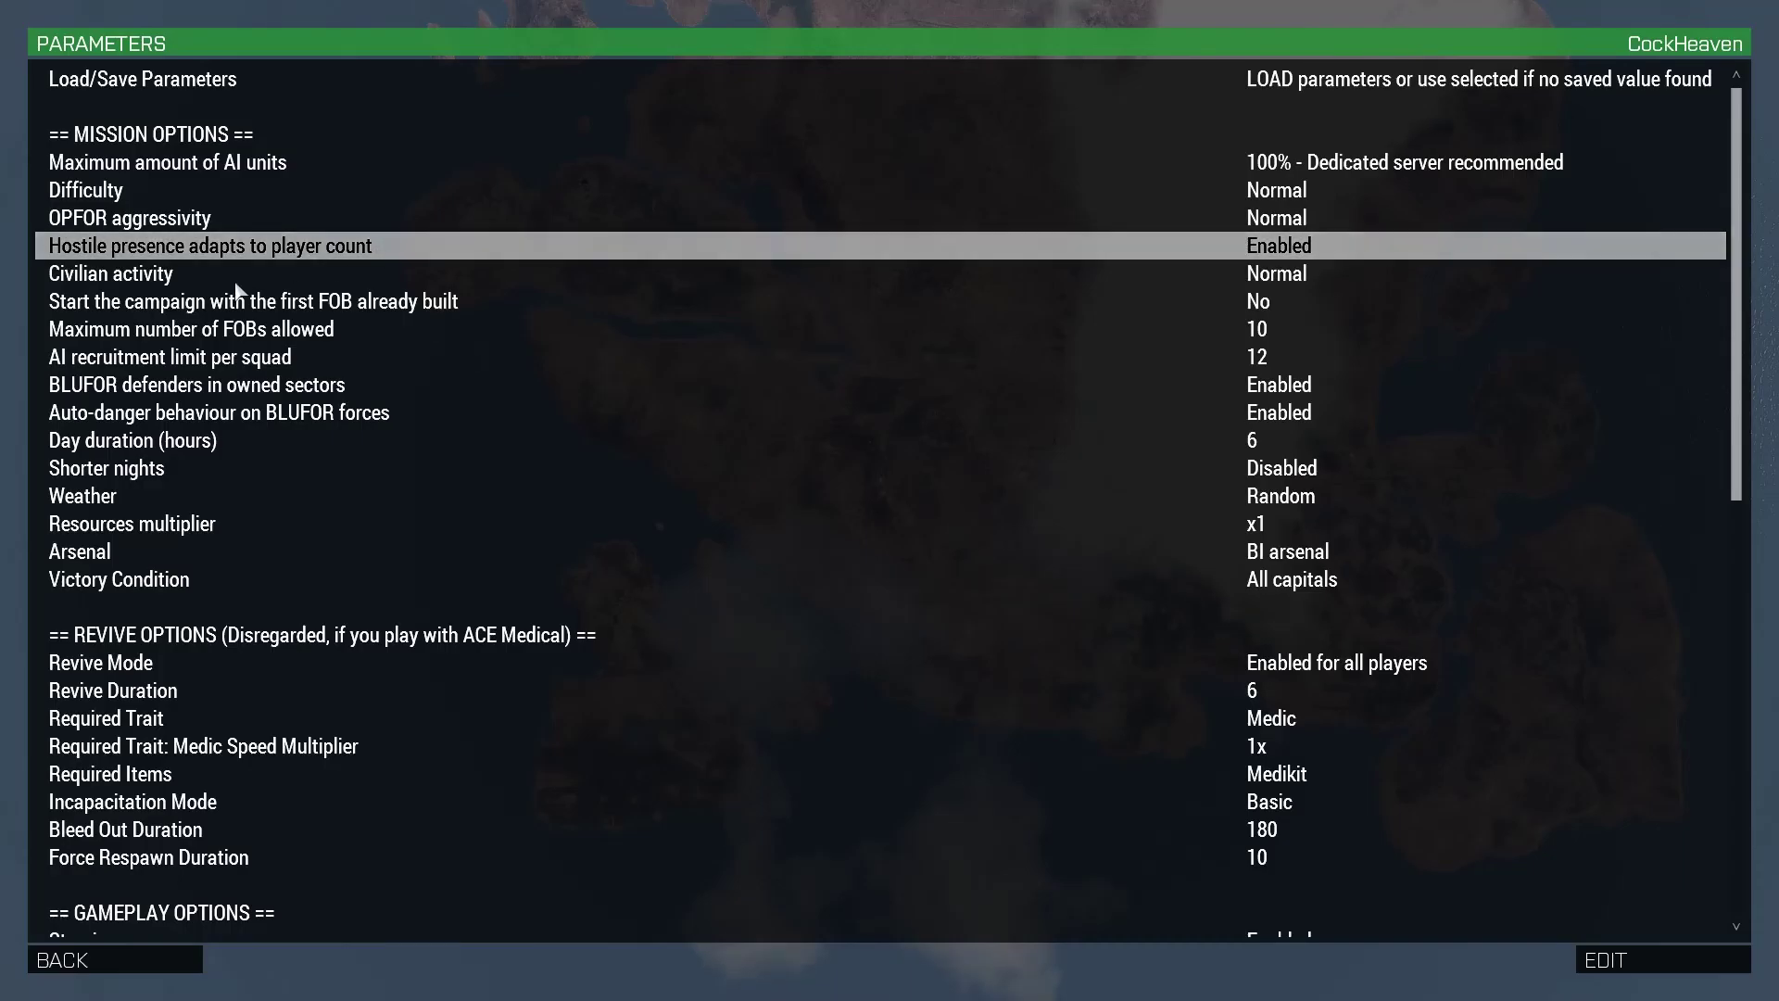
- View the Civilian activity parameter's options in Arma 3, highlight Reduced, and leave the list without applying it
{"action": "left_click", "coordinate": [297, 282]}
{"action": "double_click", "coordinate": [1301, 281]}
{"action": "key", "text": "Escape"}
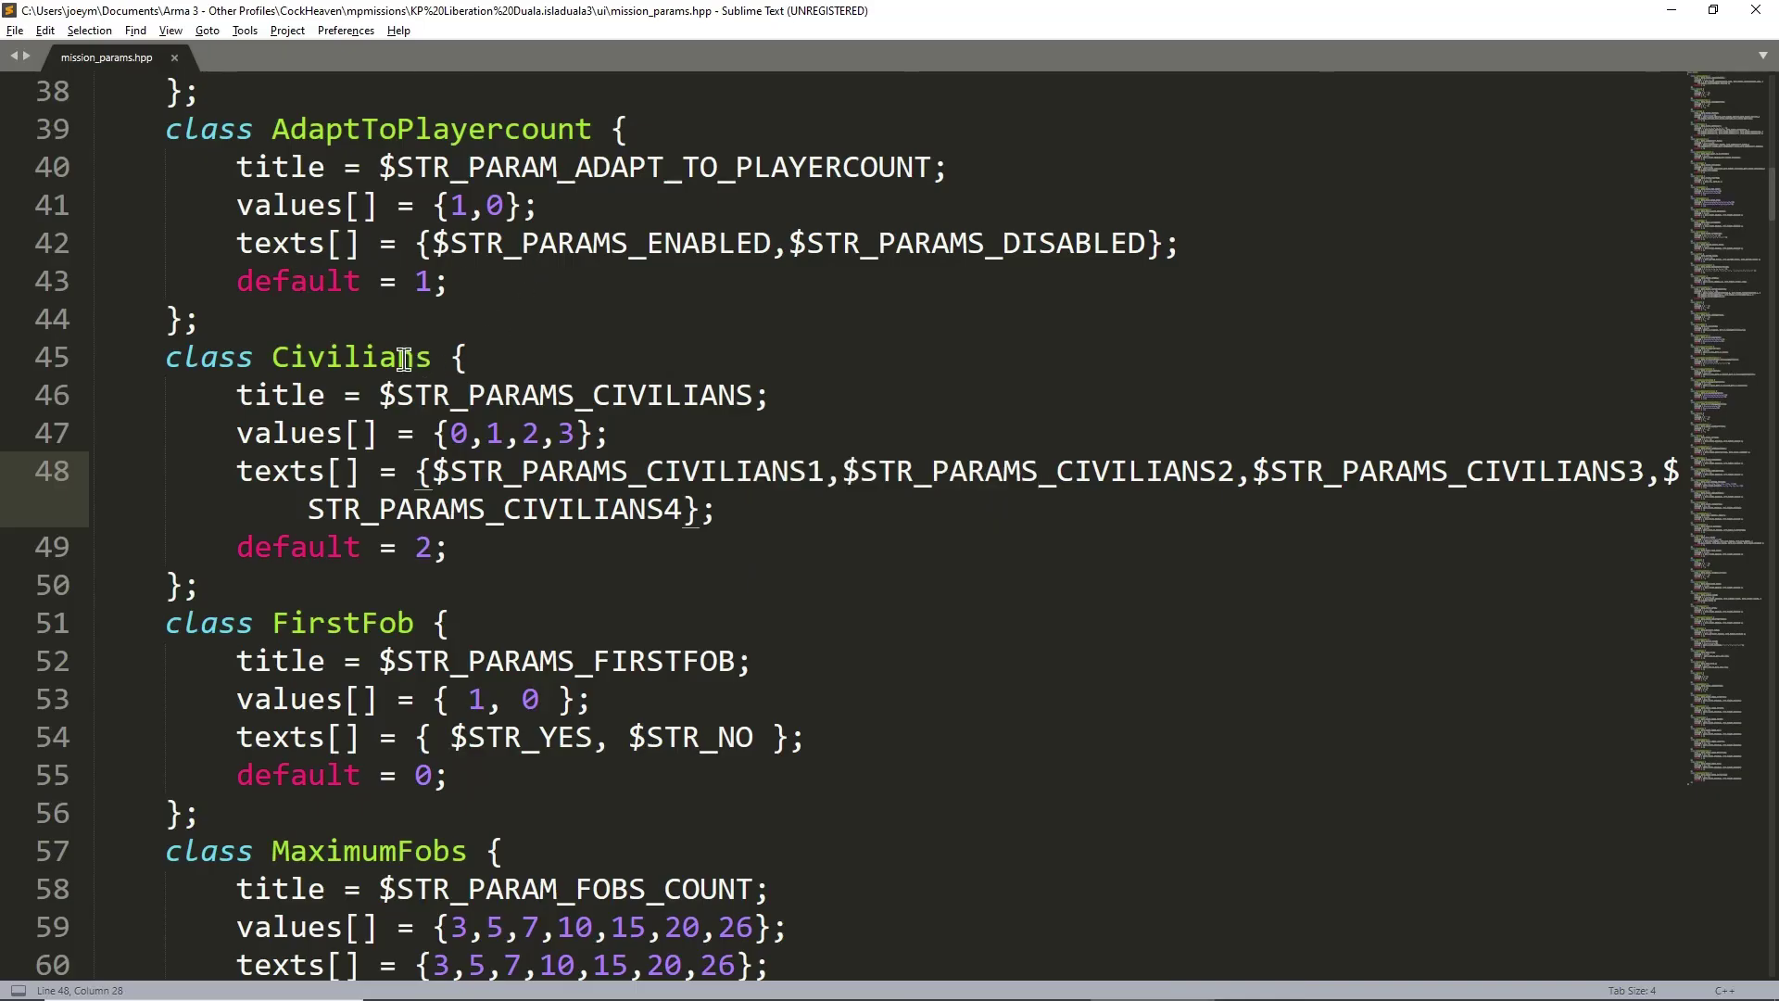
{"action": "left_click", "coordinate": [326, 130]}
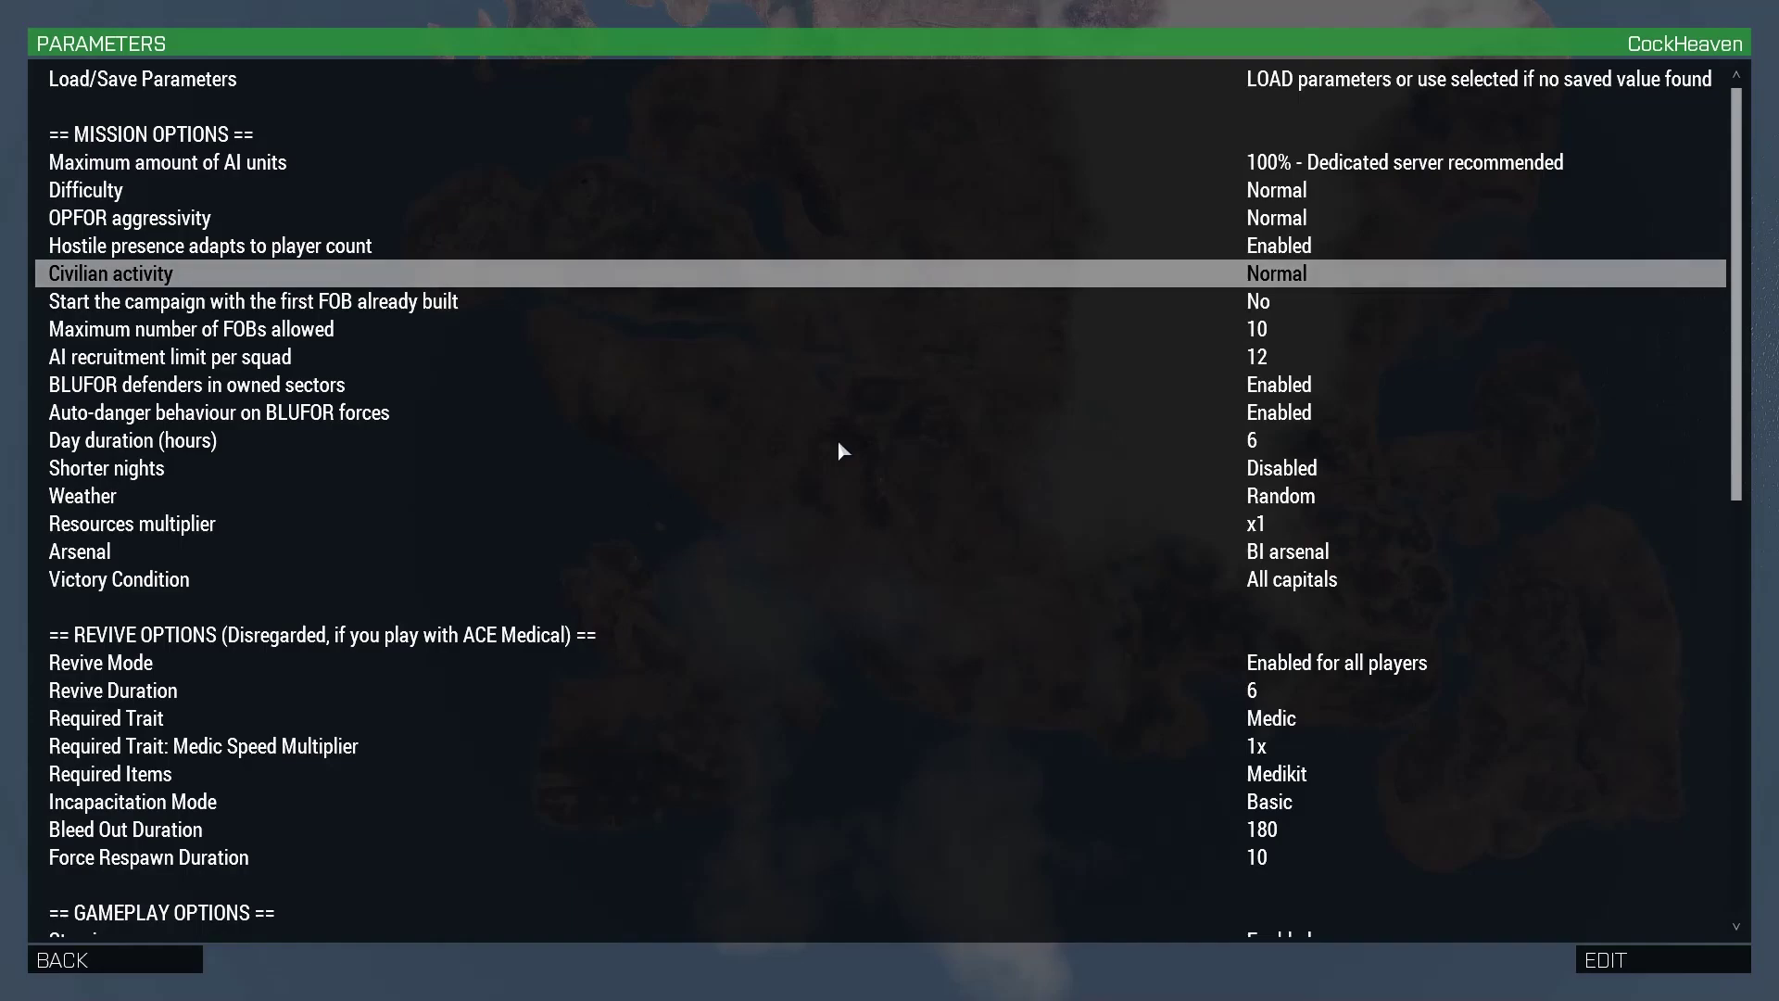
{"action": "double_click", "coordinate": [1332, 277]}
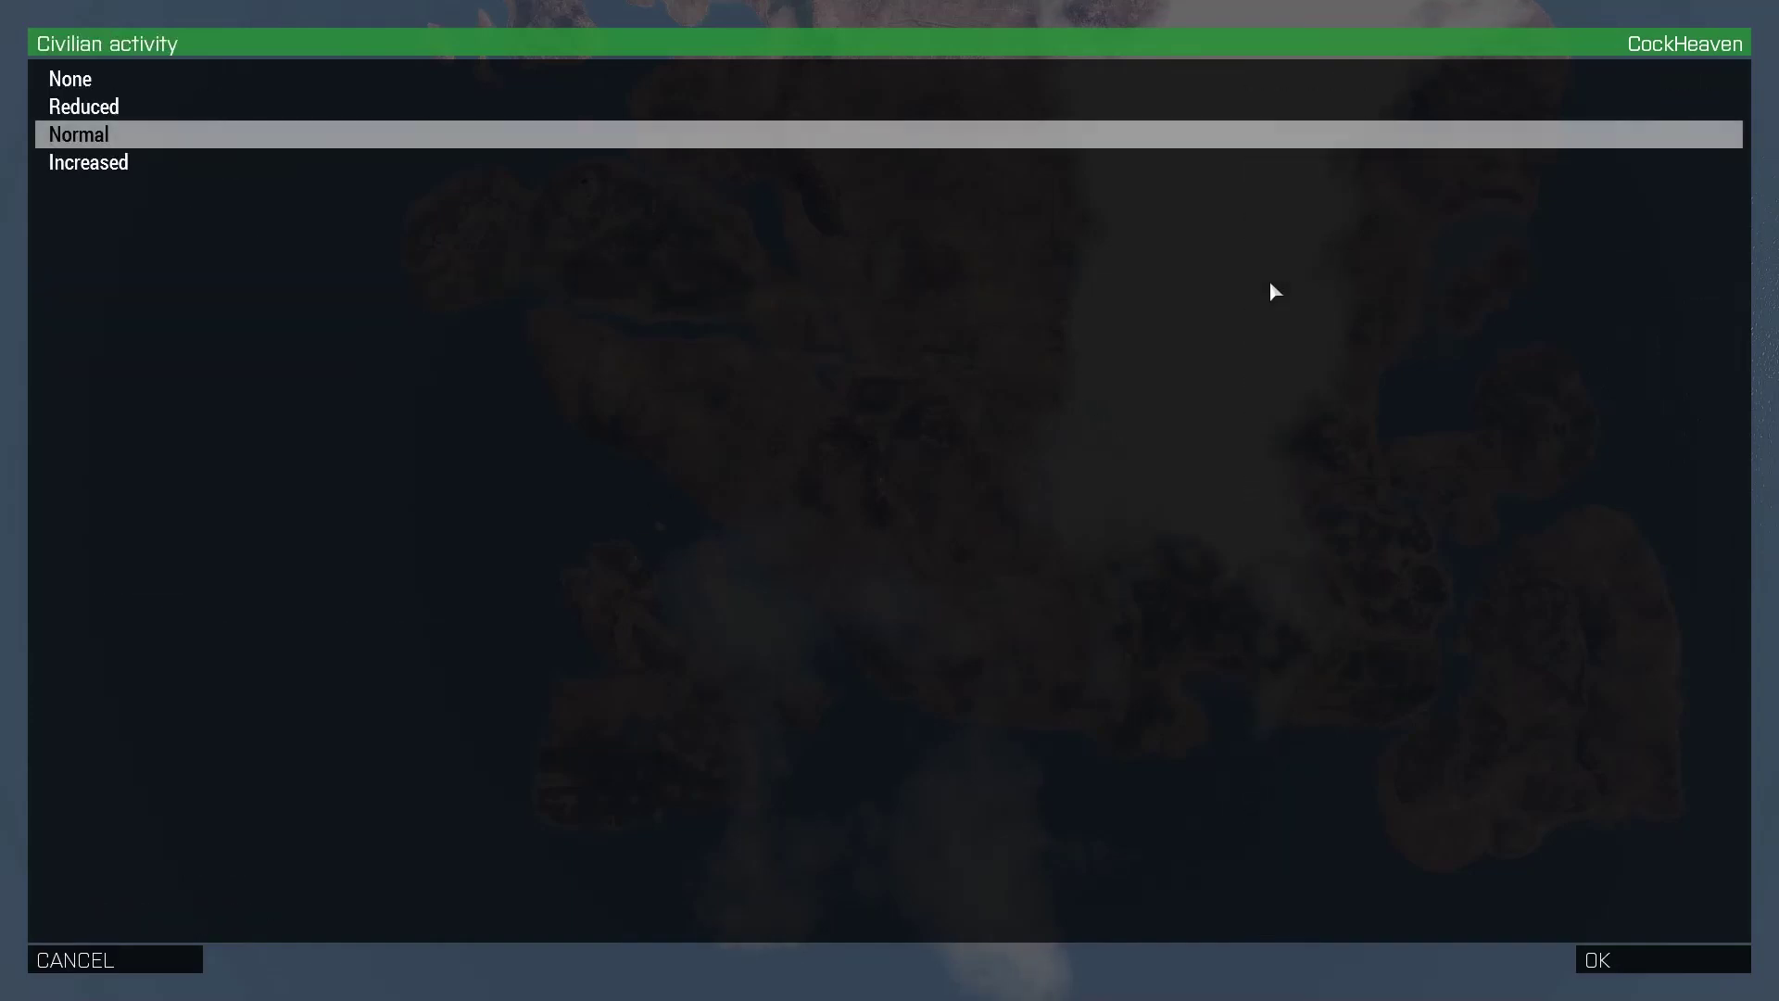
{"action": "left_click", "coordinate": [175, 112]}
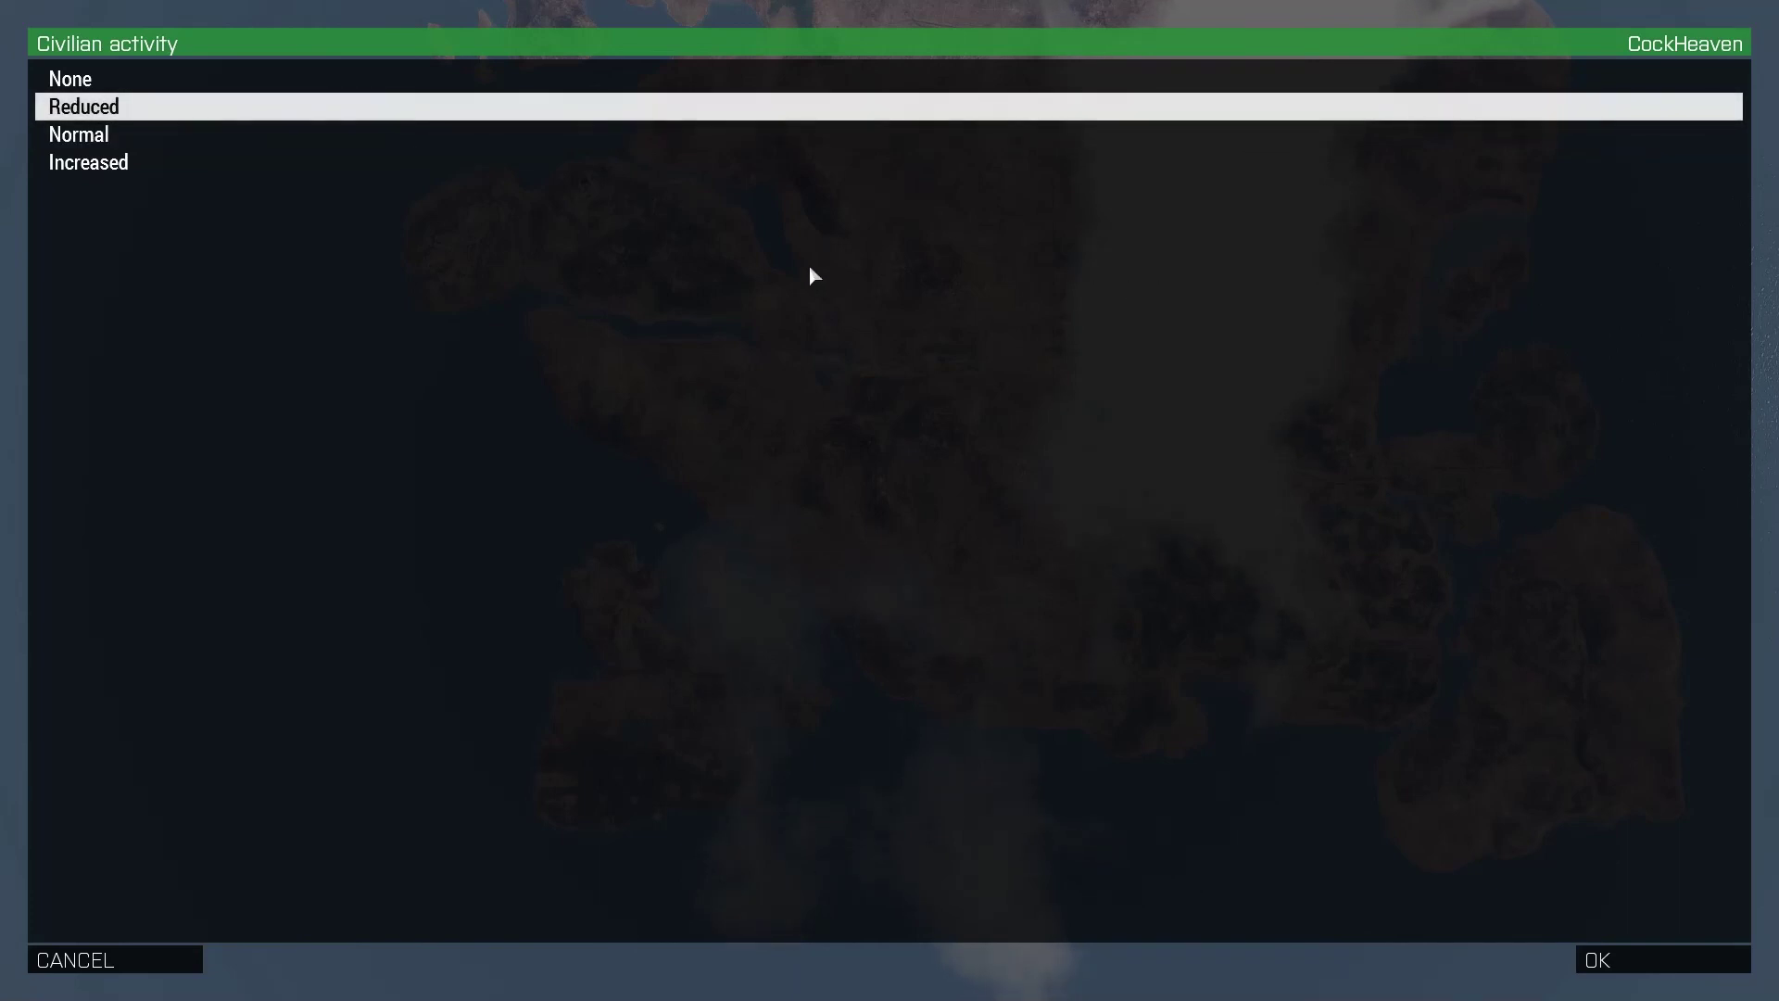
{"action": "key", "text": "Escape"}
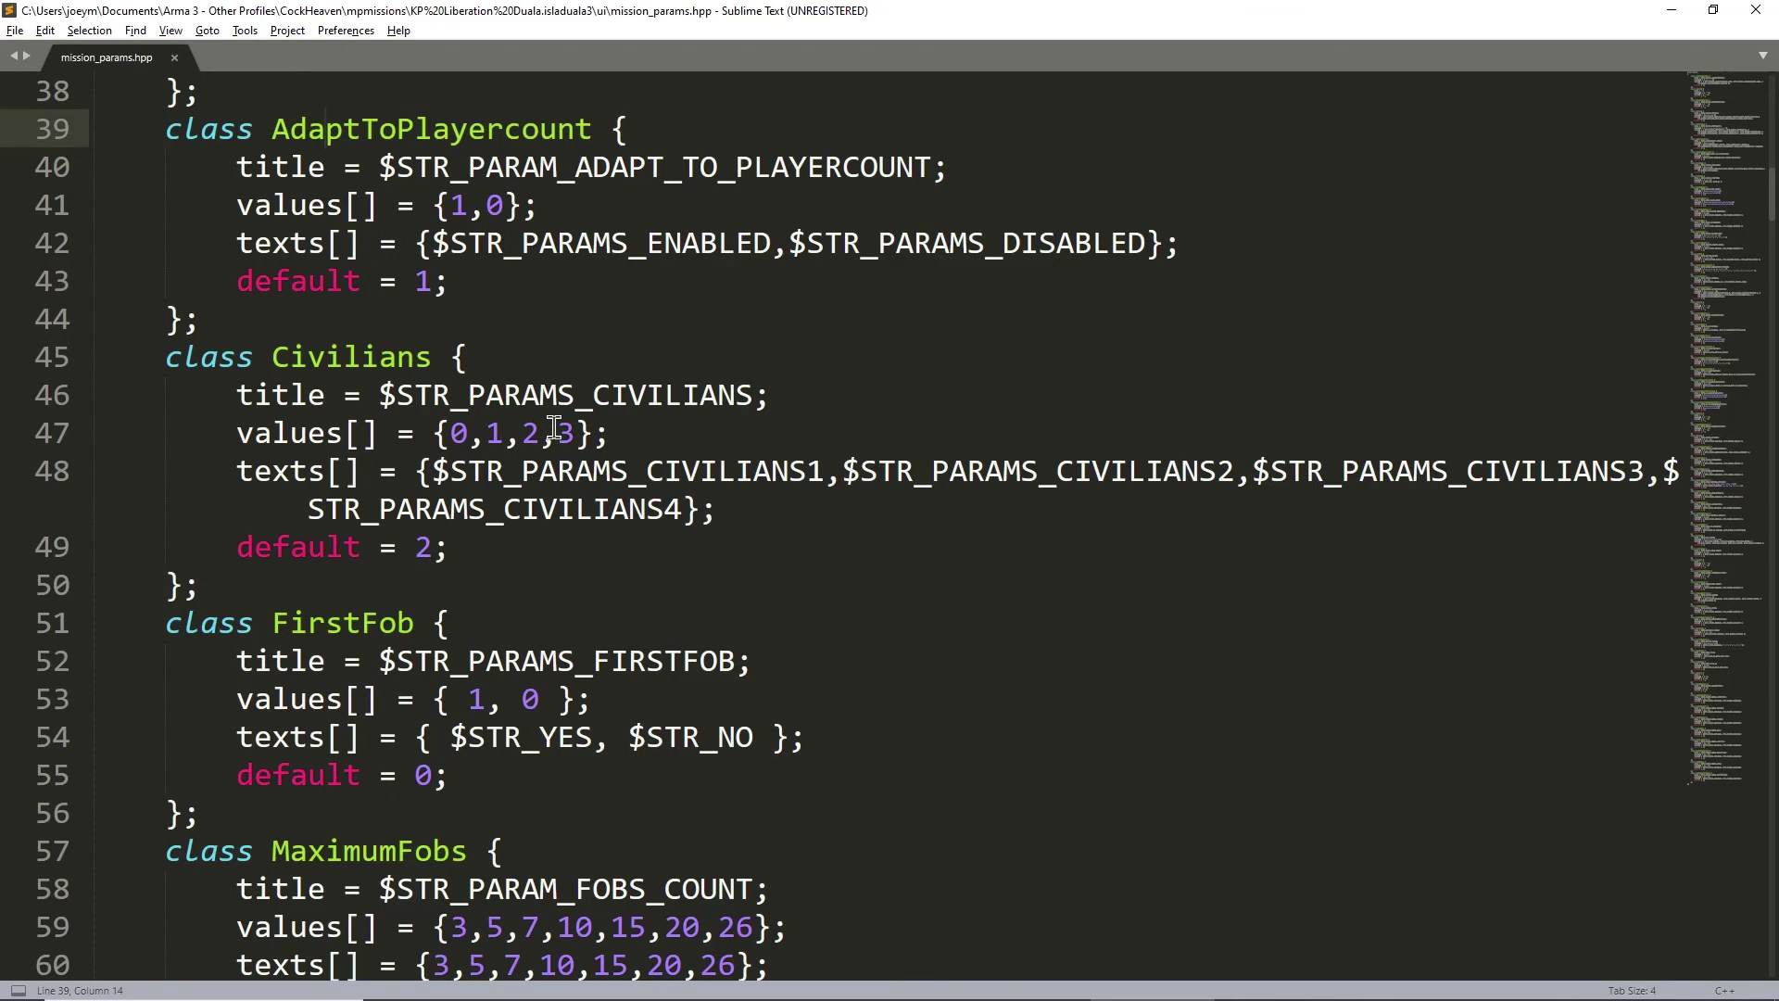
- Set the default of the Civilians class to 1 in mission_params.hpp and save the file
{"action": "double_click", "coordinate": [435, 545]}
{"action": "type", "text": "1"}
{"action": "left_click", "coordinate": [631, 484]}
{"action": "key", "text": "ctrl+s"}
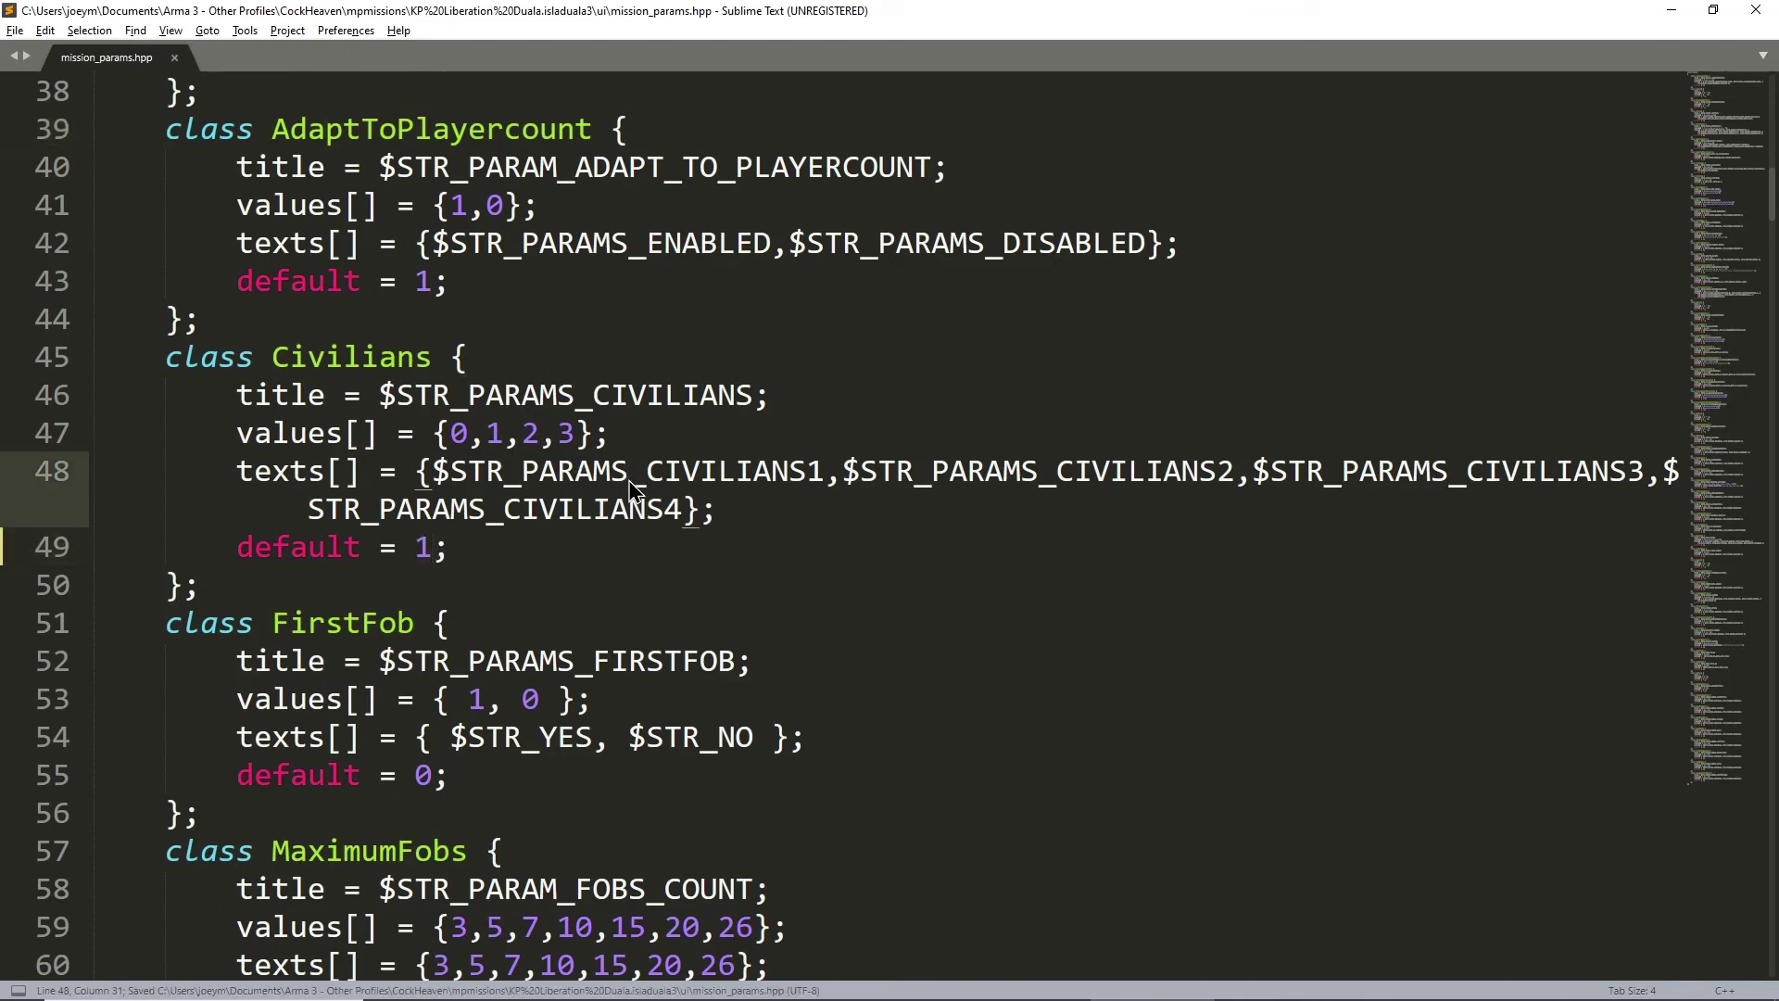
- Examine the MaximumFobs class, comparing its values and texts lists with its default
{"action": "scroll", "coordinate": [626, 479], "scroll_direction": "down", "scroll_amount": 4}
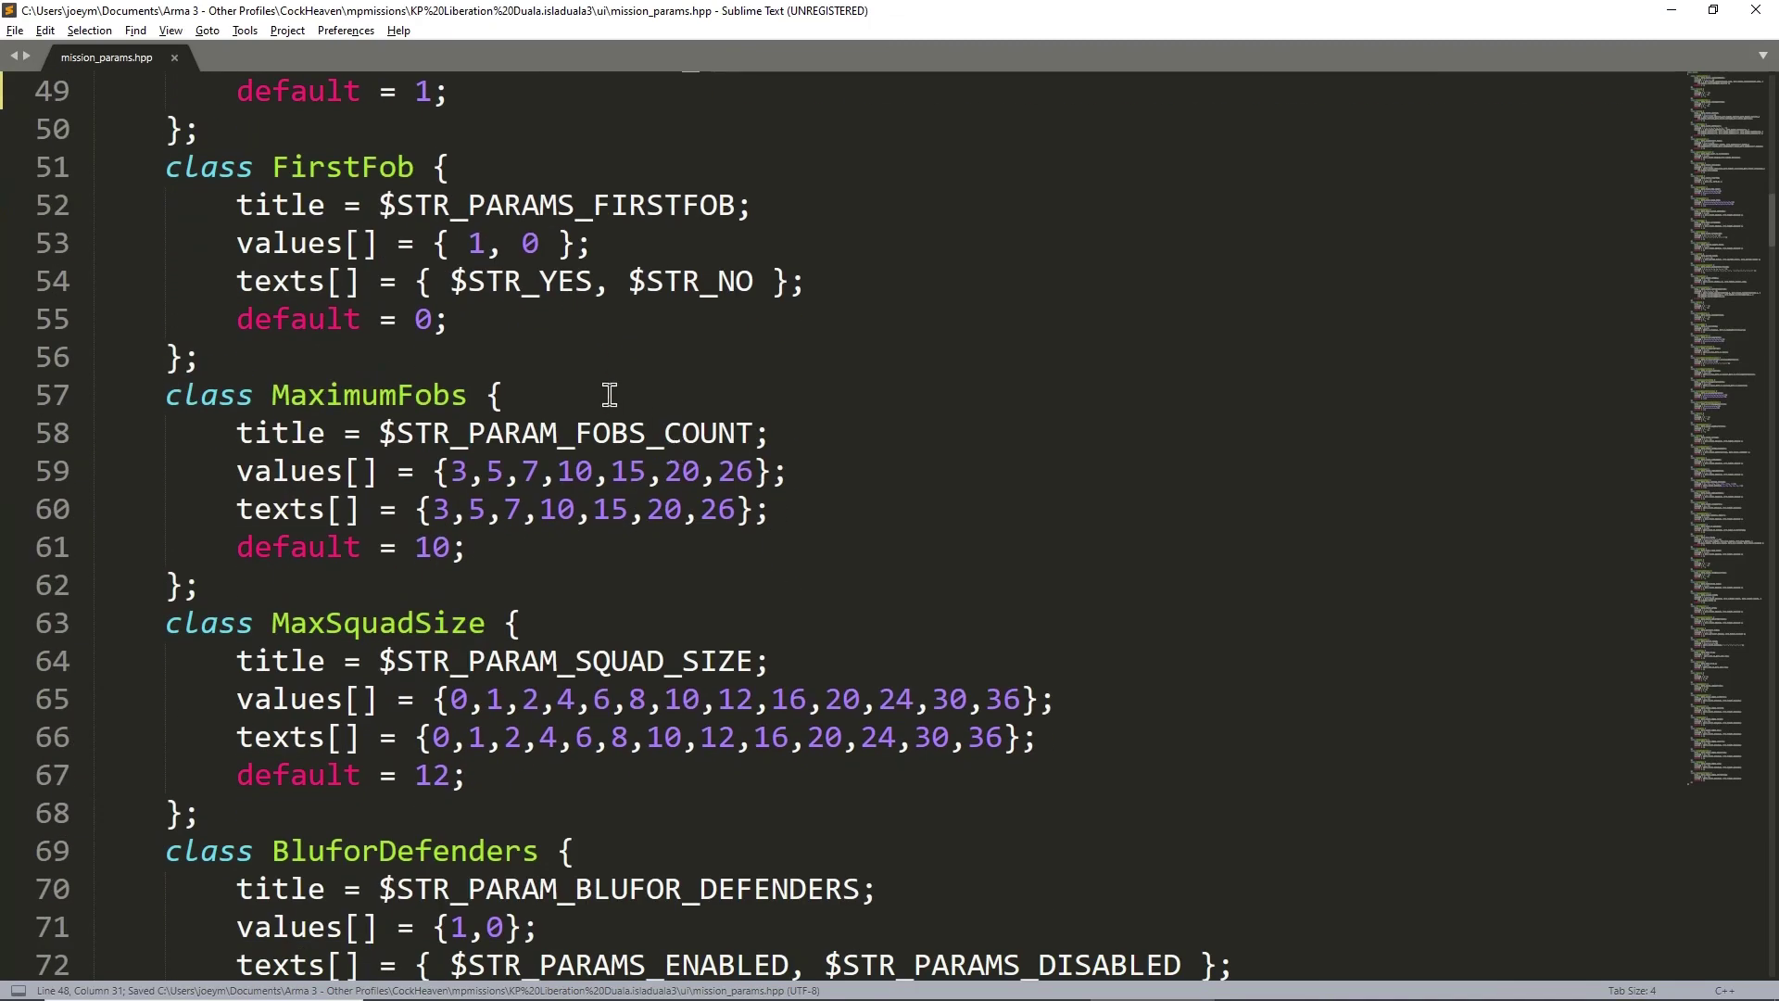
{"action": "left_click", "coordinate": [608, 394]}
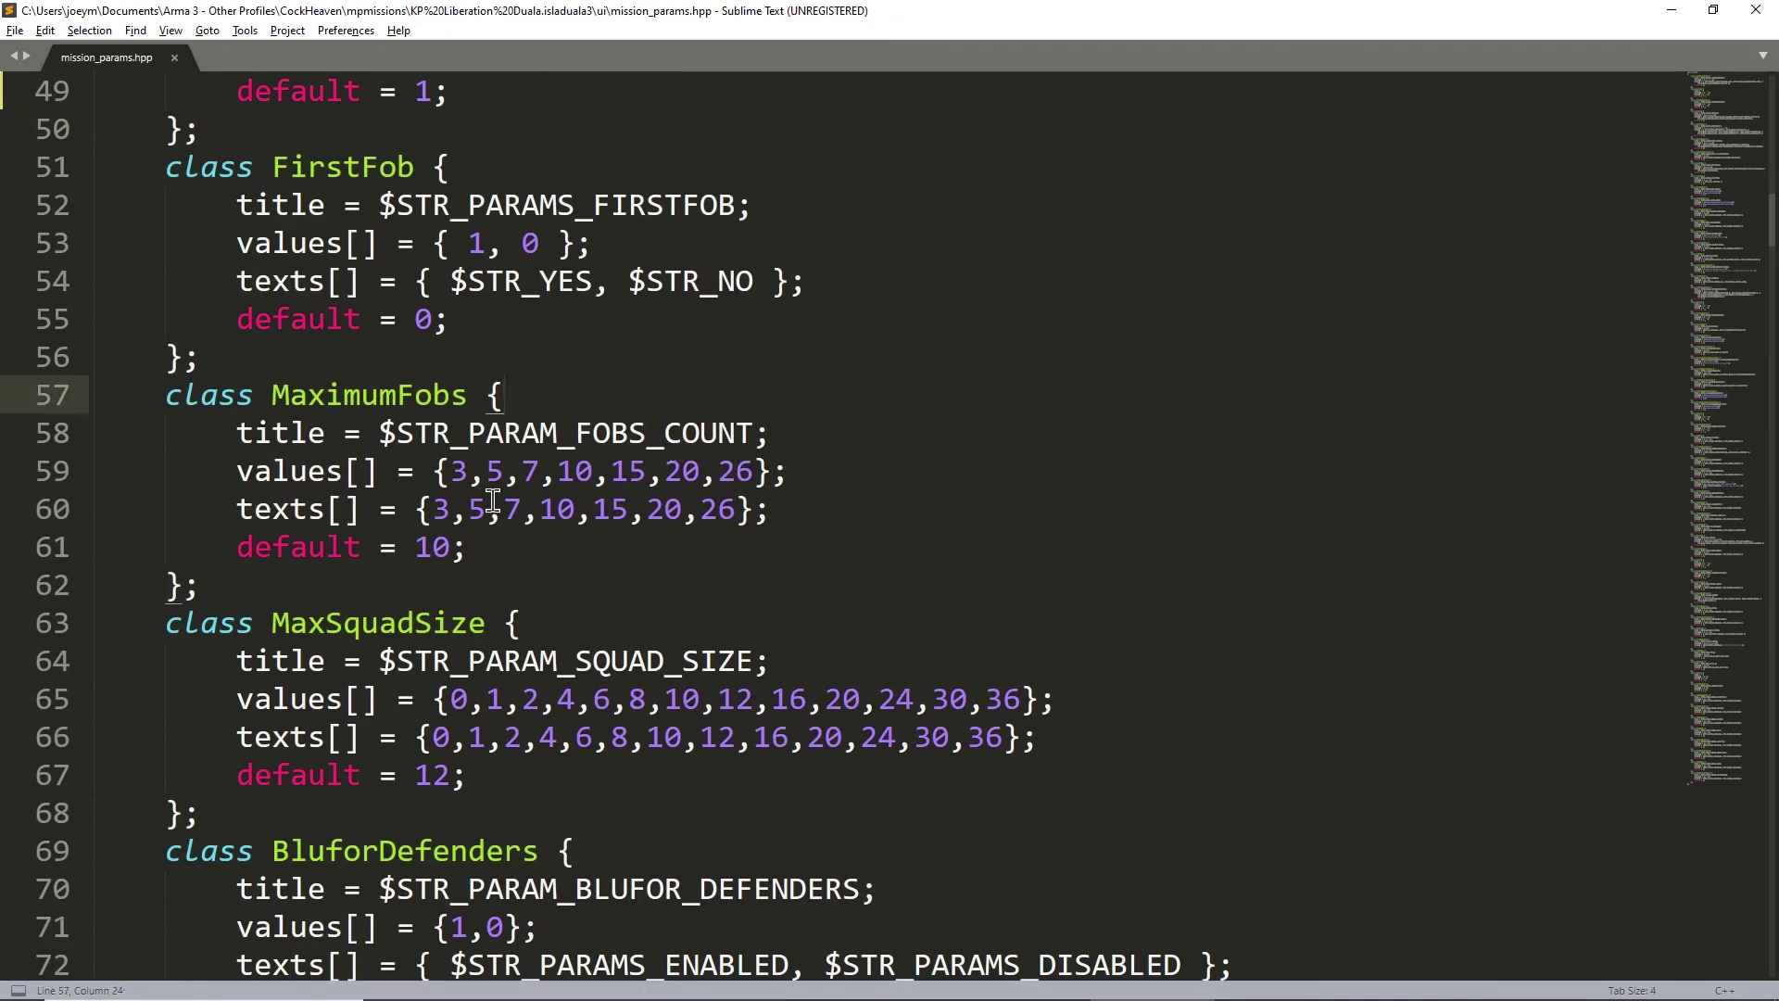
{"action": "left_click", "coordinate": [605, 537]}
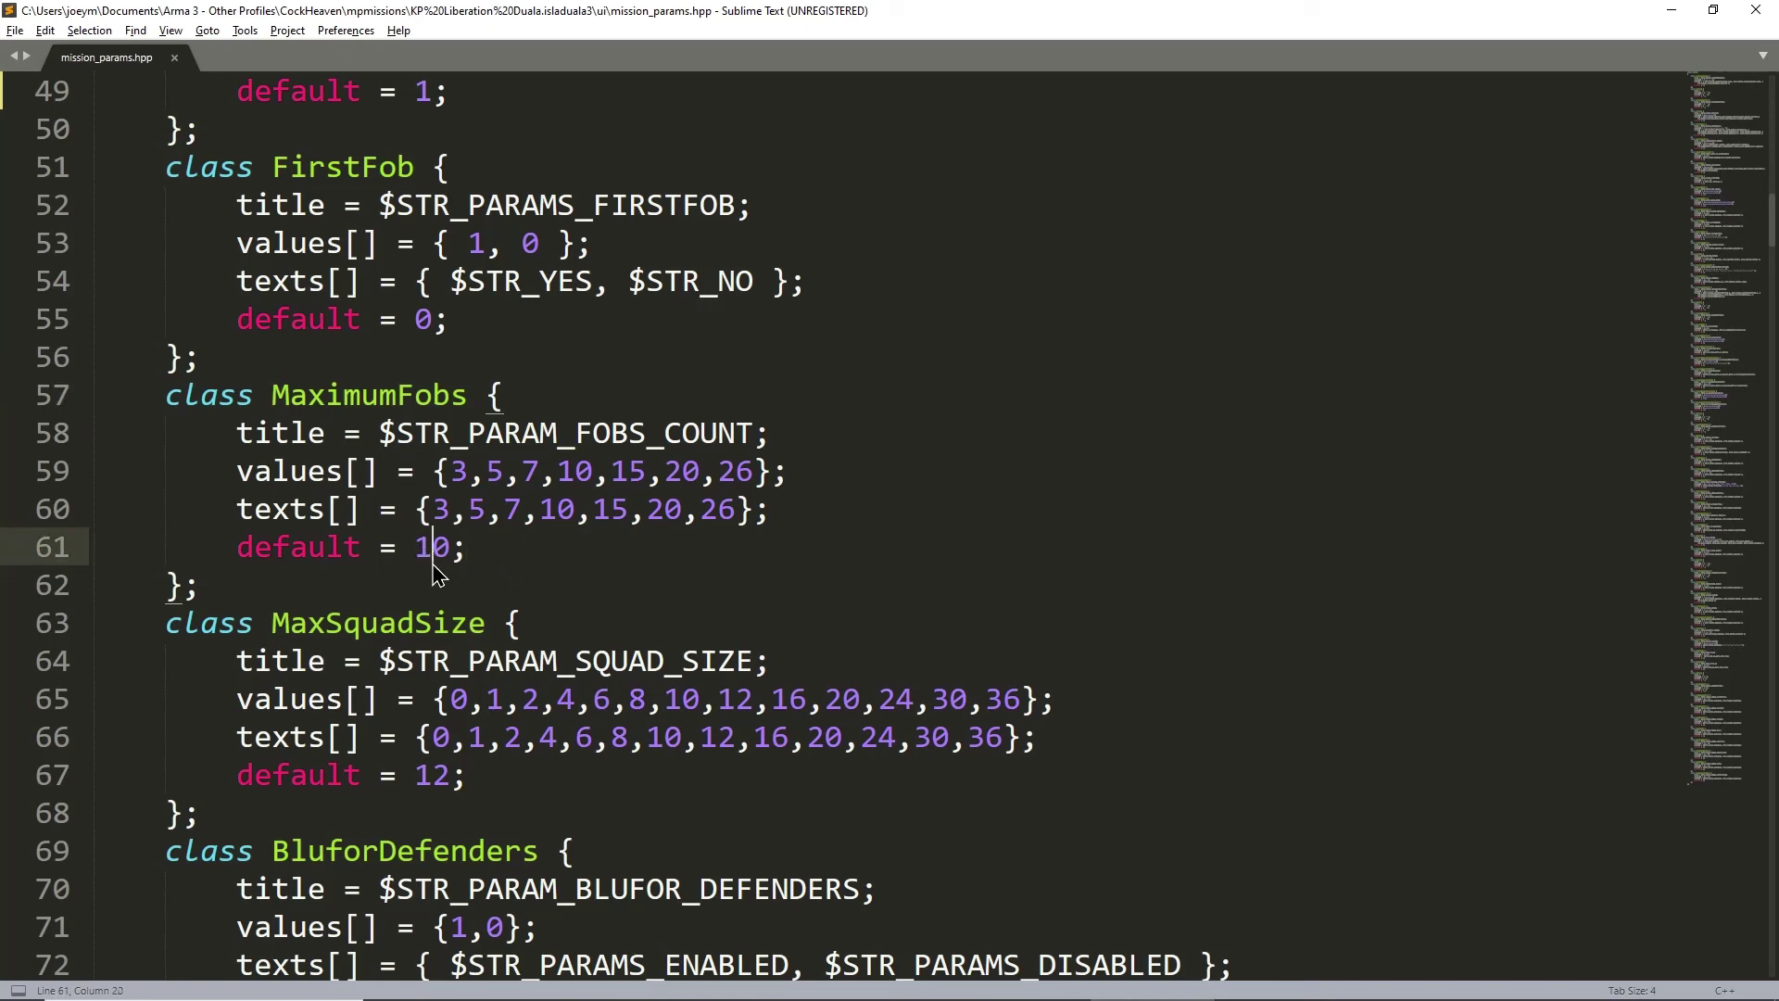
{"action": "left_click", "coordinate": [451, 471]}
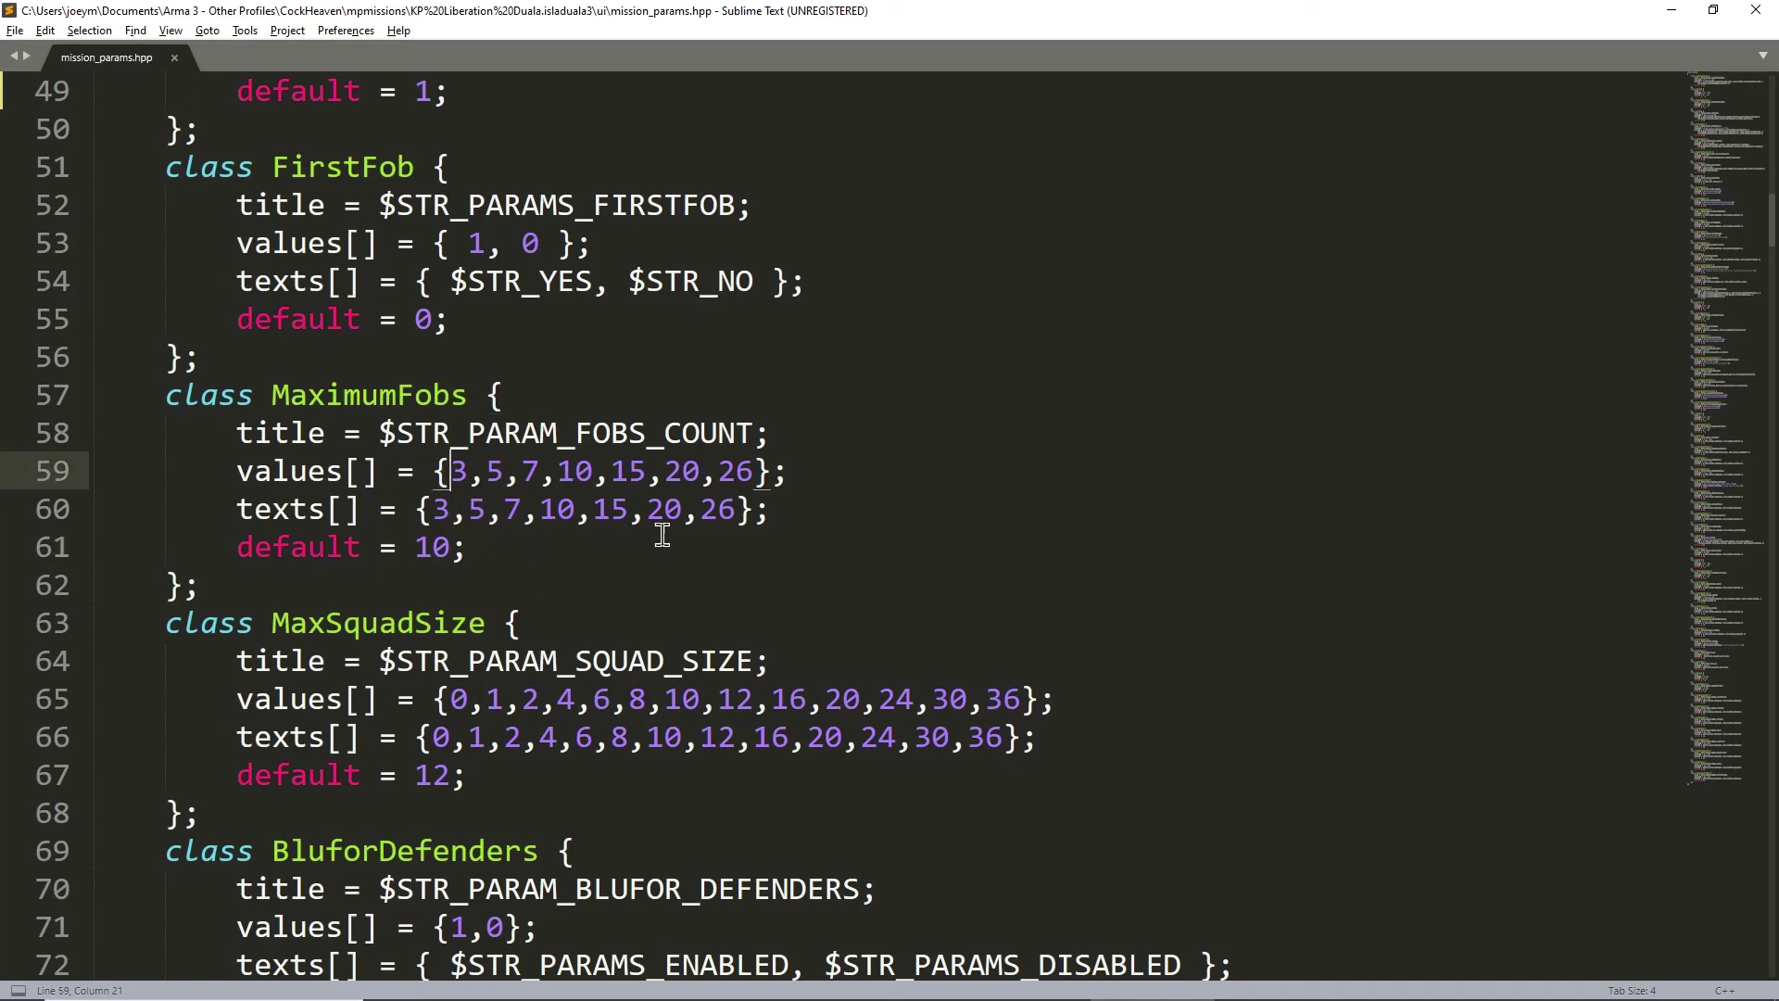
{"action": "left_click", "coordinate": [729, 537]}
{"action": "left_click", "coordinate": [565, 473]}
{"action": "left_click_drag", "start_coordinate": [451, 473], "coordinate": [736, 476]}
{"action": "left_click_drag", "start_coordinate": [434, 509], "coordinate": [732, 513]}
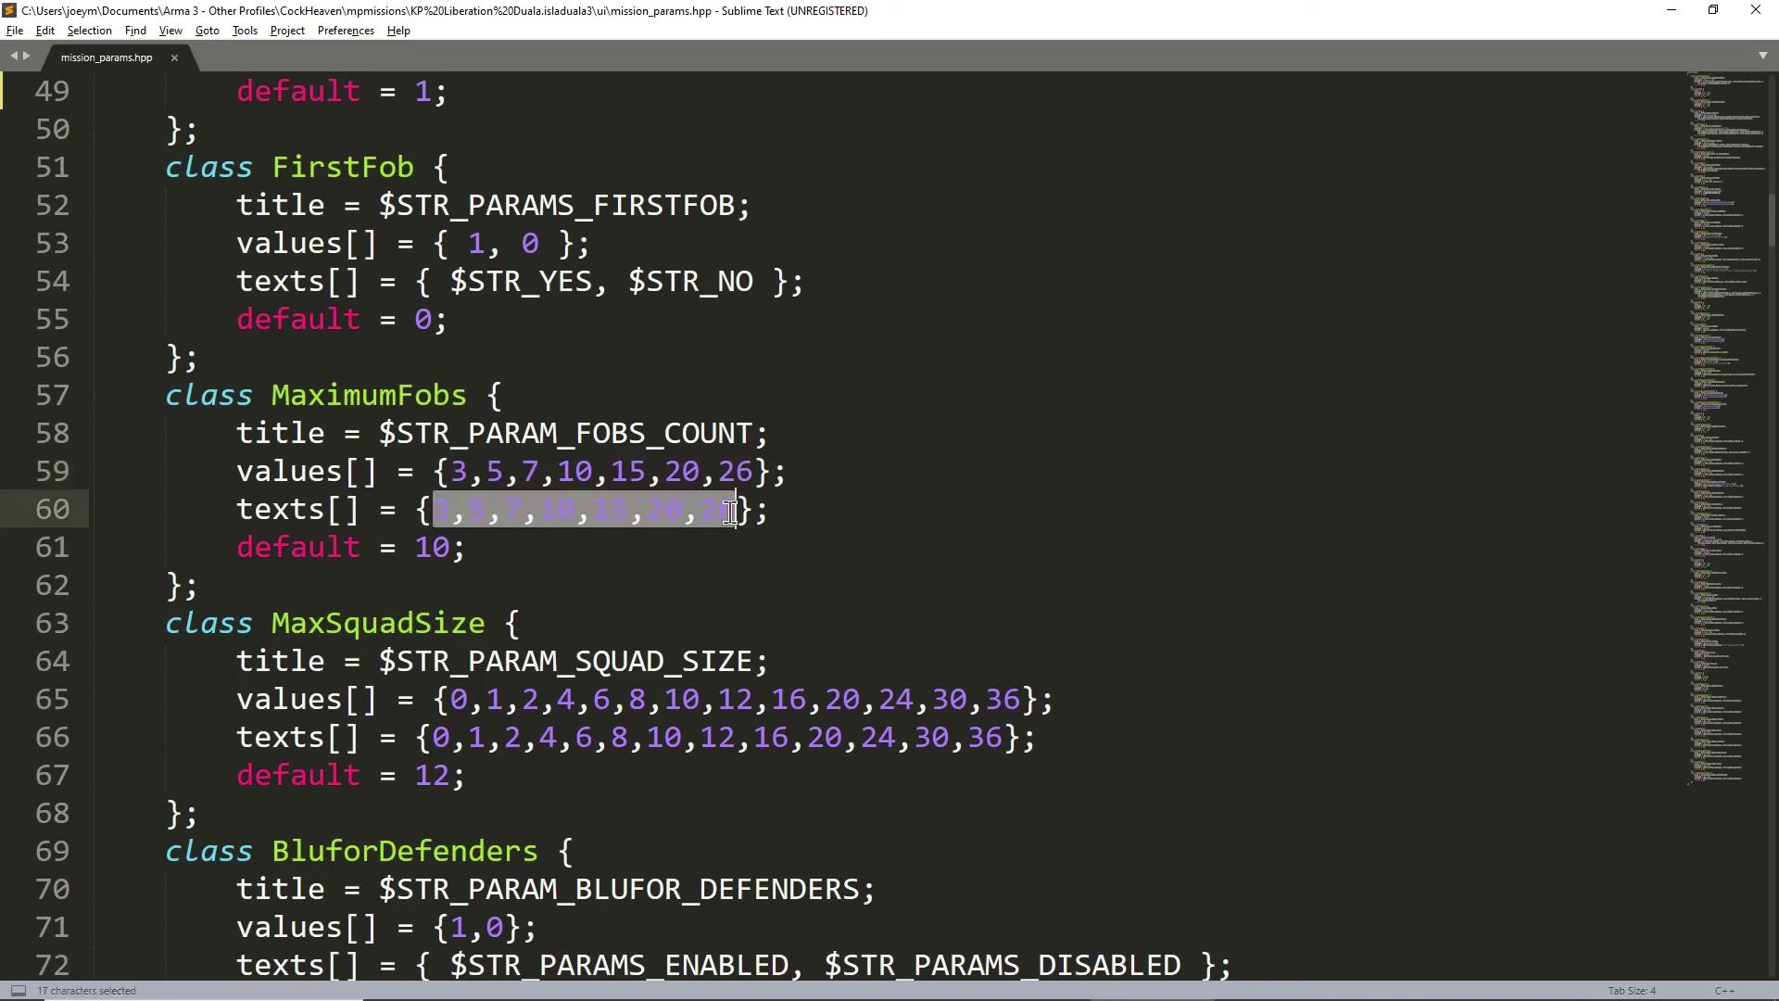
{"action": "left_click", "coordinate": [575, 509]}
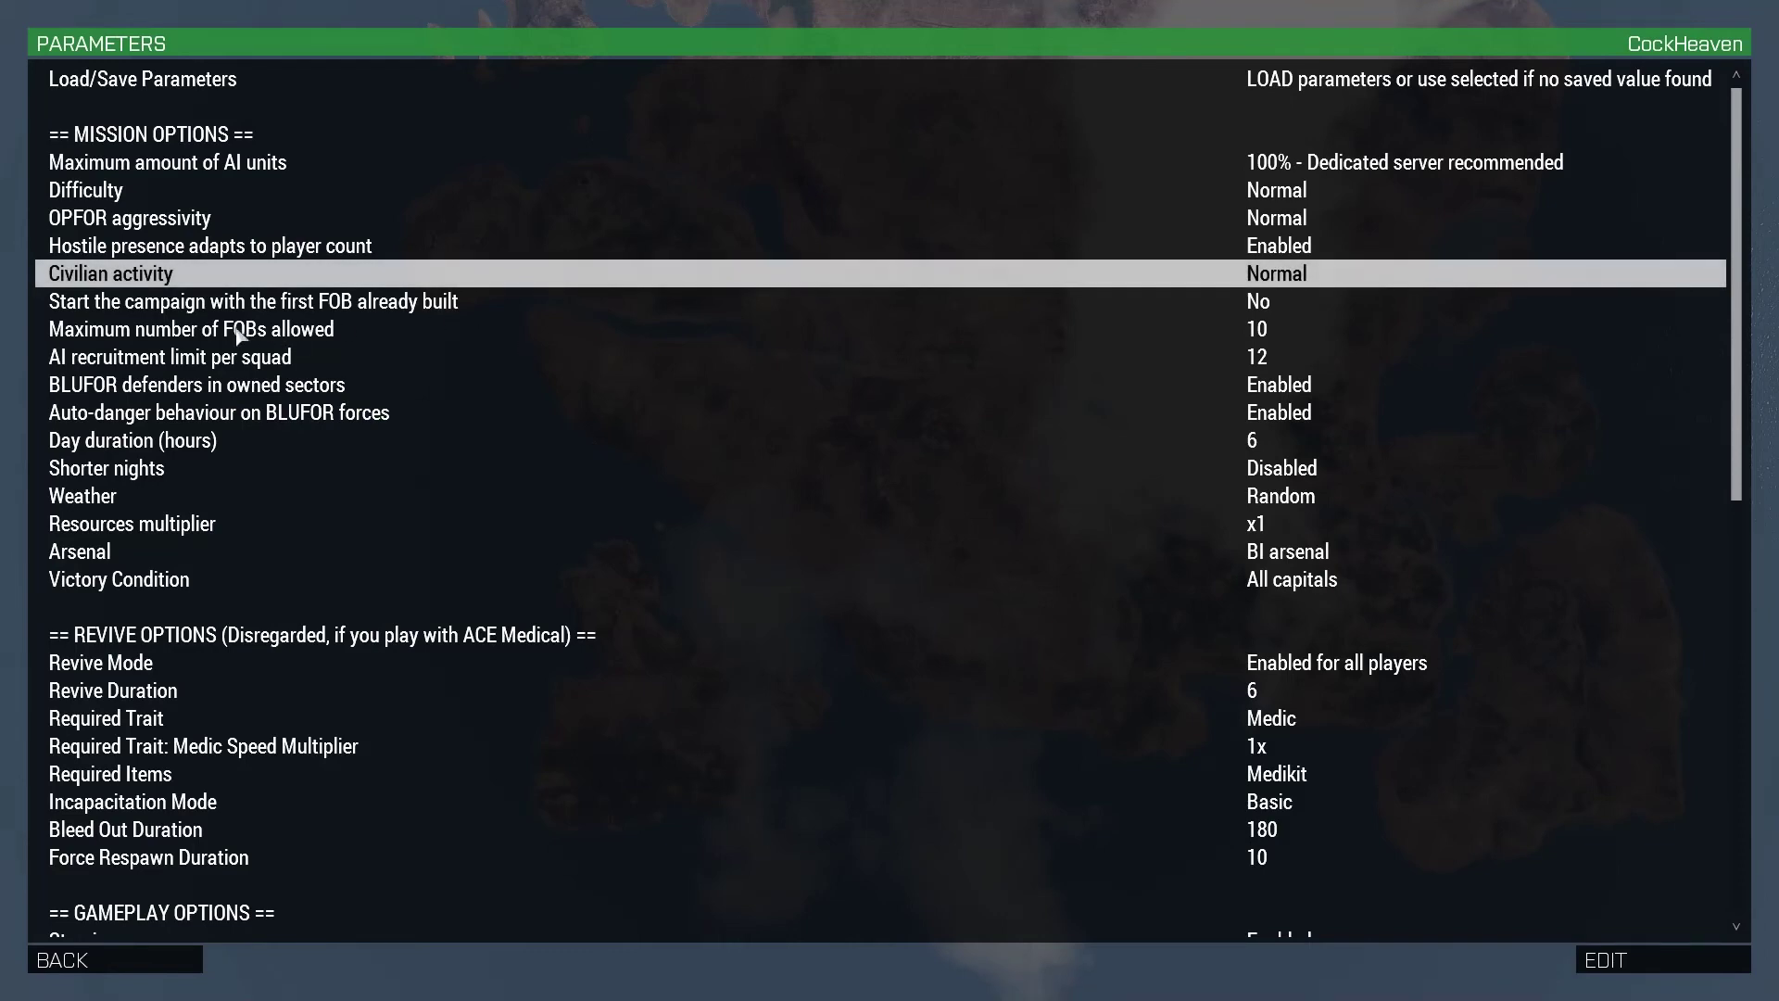
- Switch to Arma 3 and view the option list of the Maximum number of FOBs allowed parameter
{"action": "left_click", "coordinate": [295, 314]}
{"action": "double_click", "coordinate": [321, 343]}
{"action": "key", "text": "Escape"}
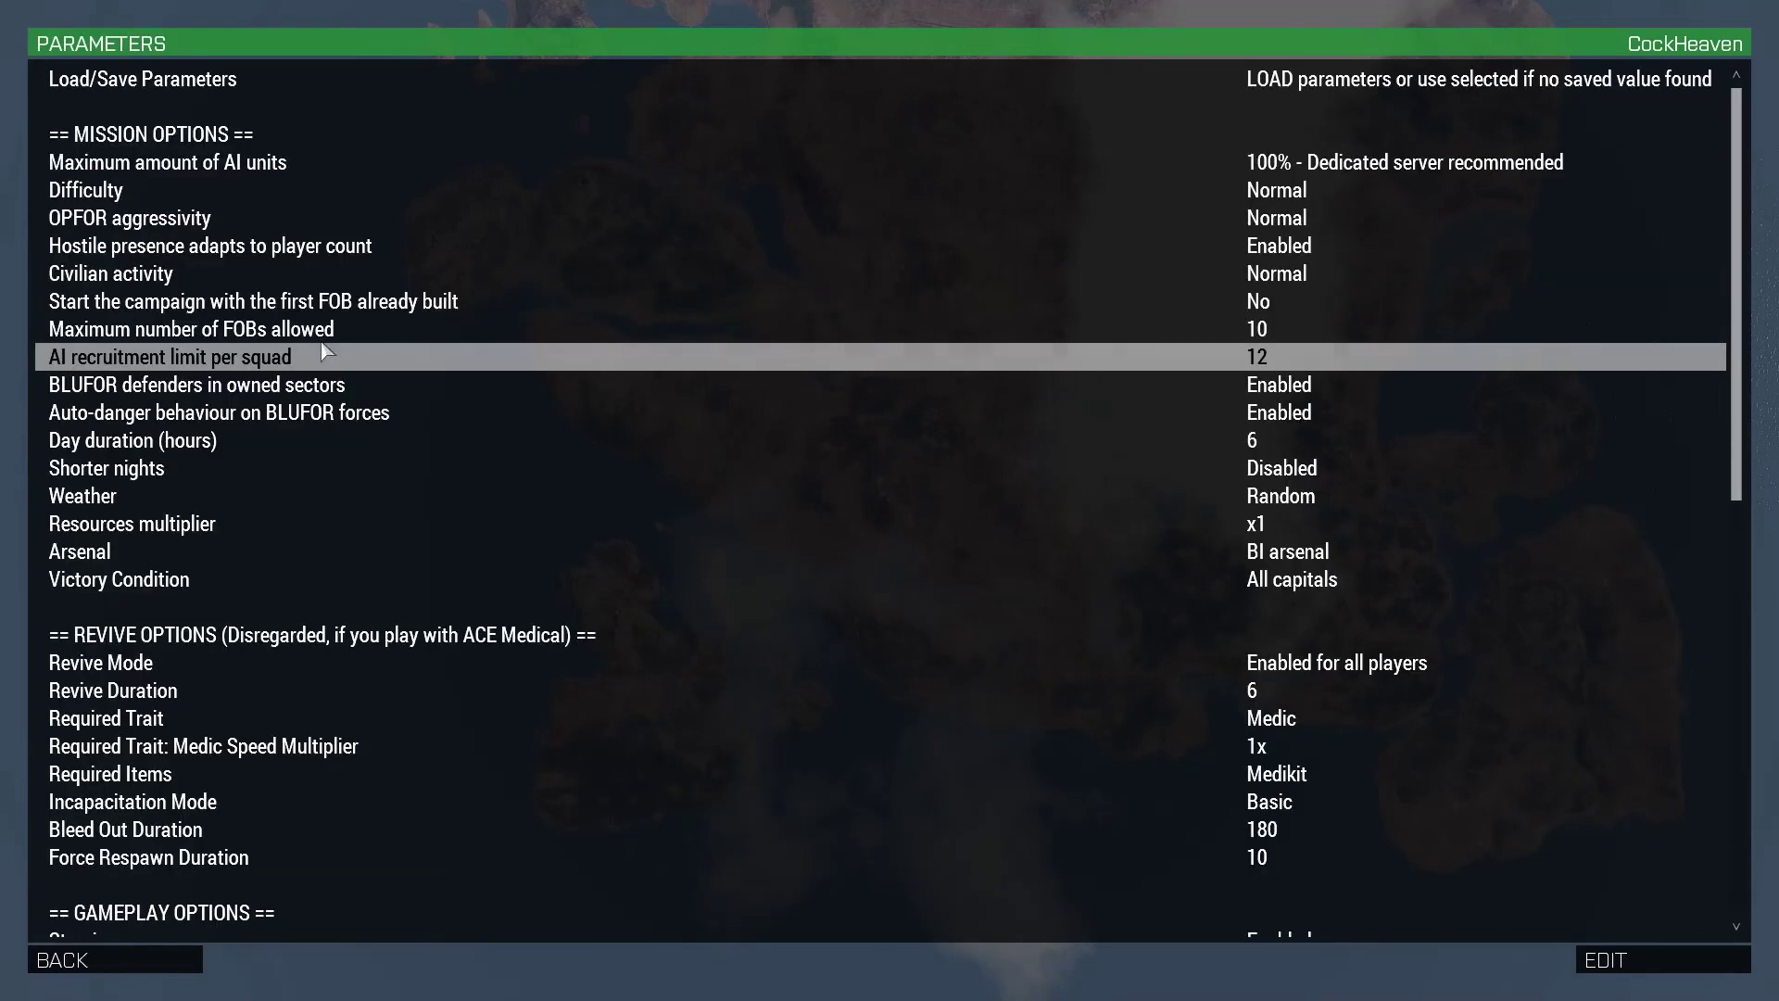
{"action": "double_click", "coordinate": [327, 335]}
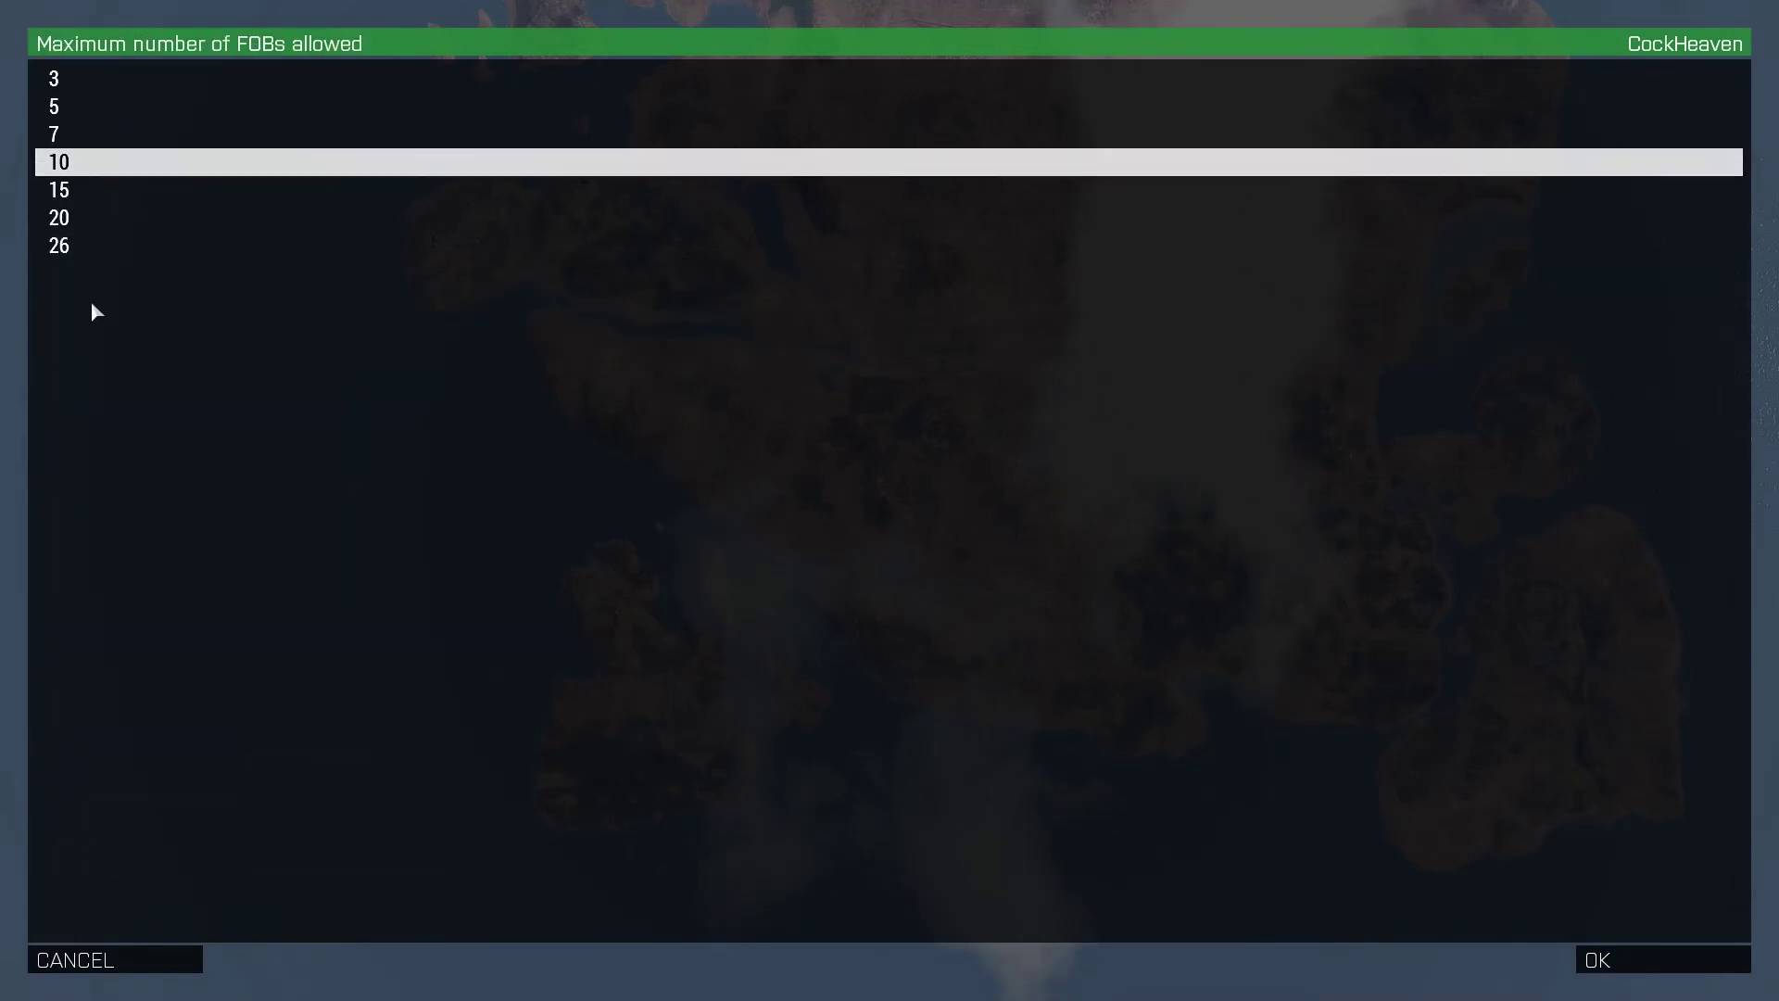
{"action": "key", "text": "Escape"}
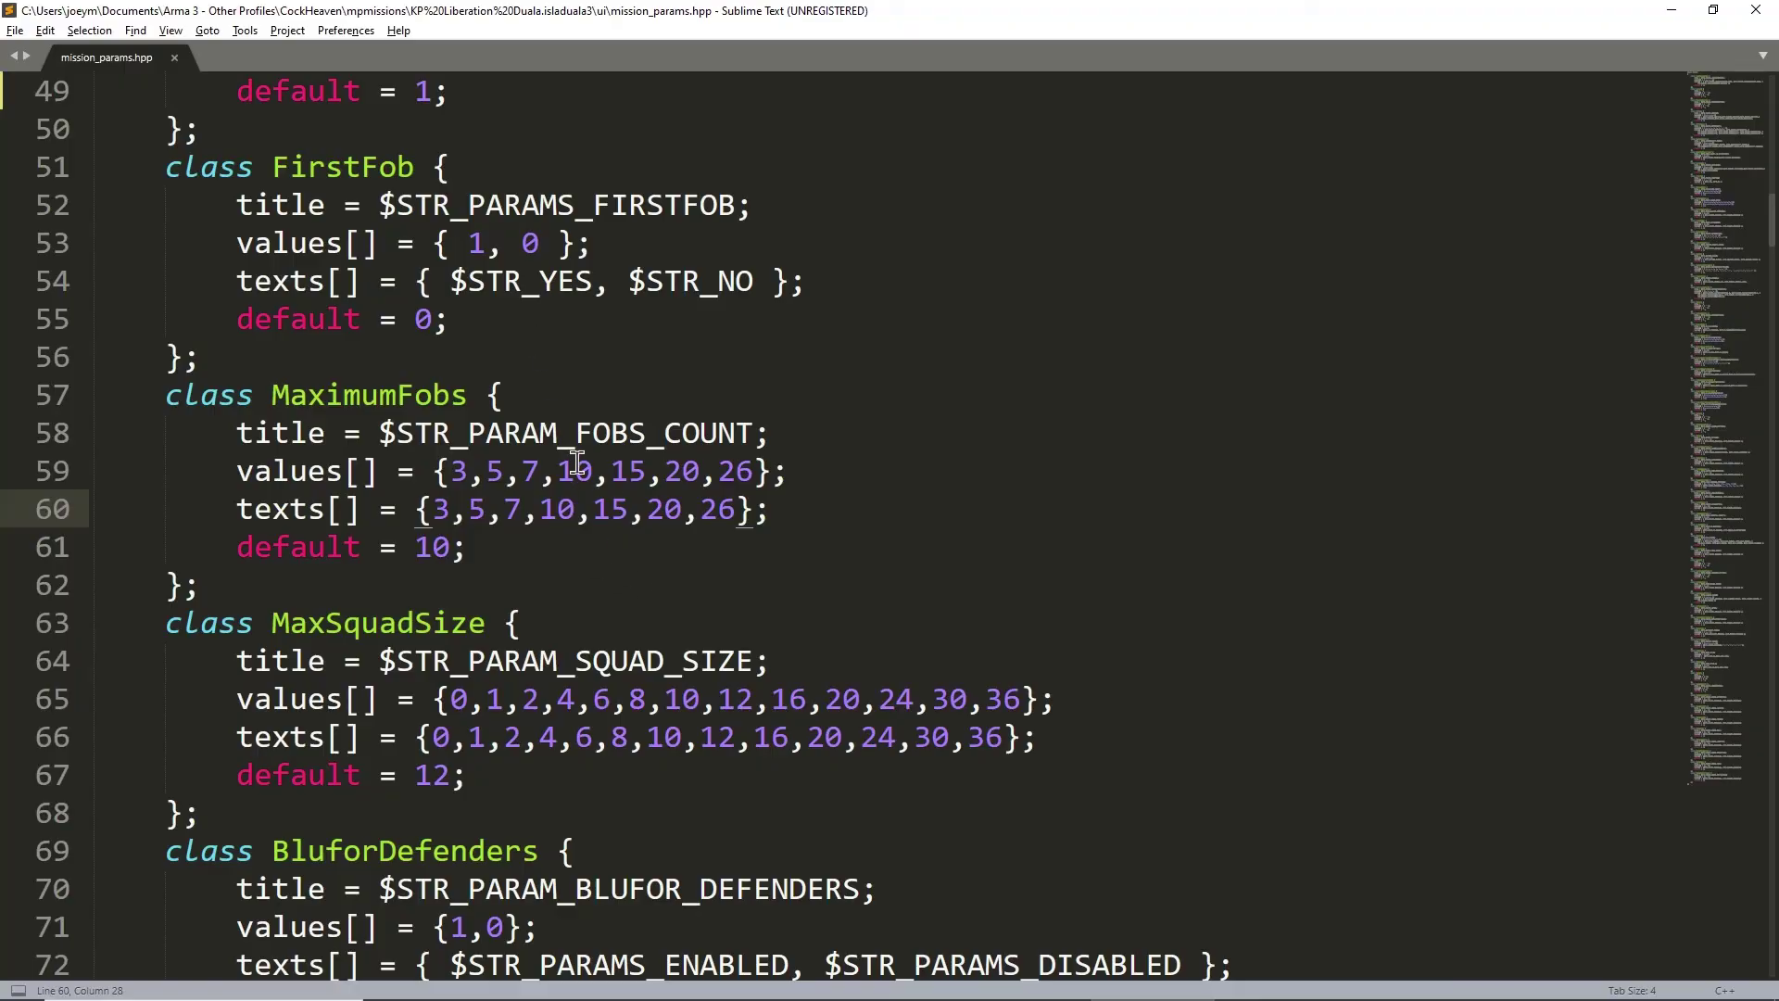
- Return to Sublime Text and examine the class settings from MaximumFobs through MaxSquadSize and BluforDefenders down to VictoryCondition
{"action": "left_click", "coordinate": [574, 471]}
{"action": "left_click", "coordinate": [433, 548]}
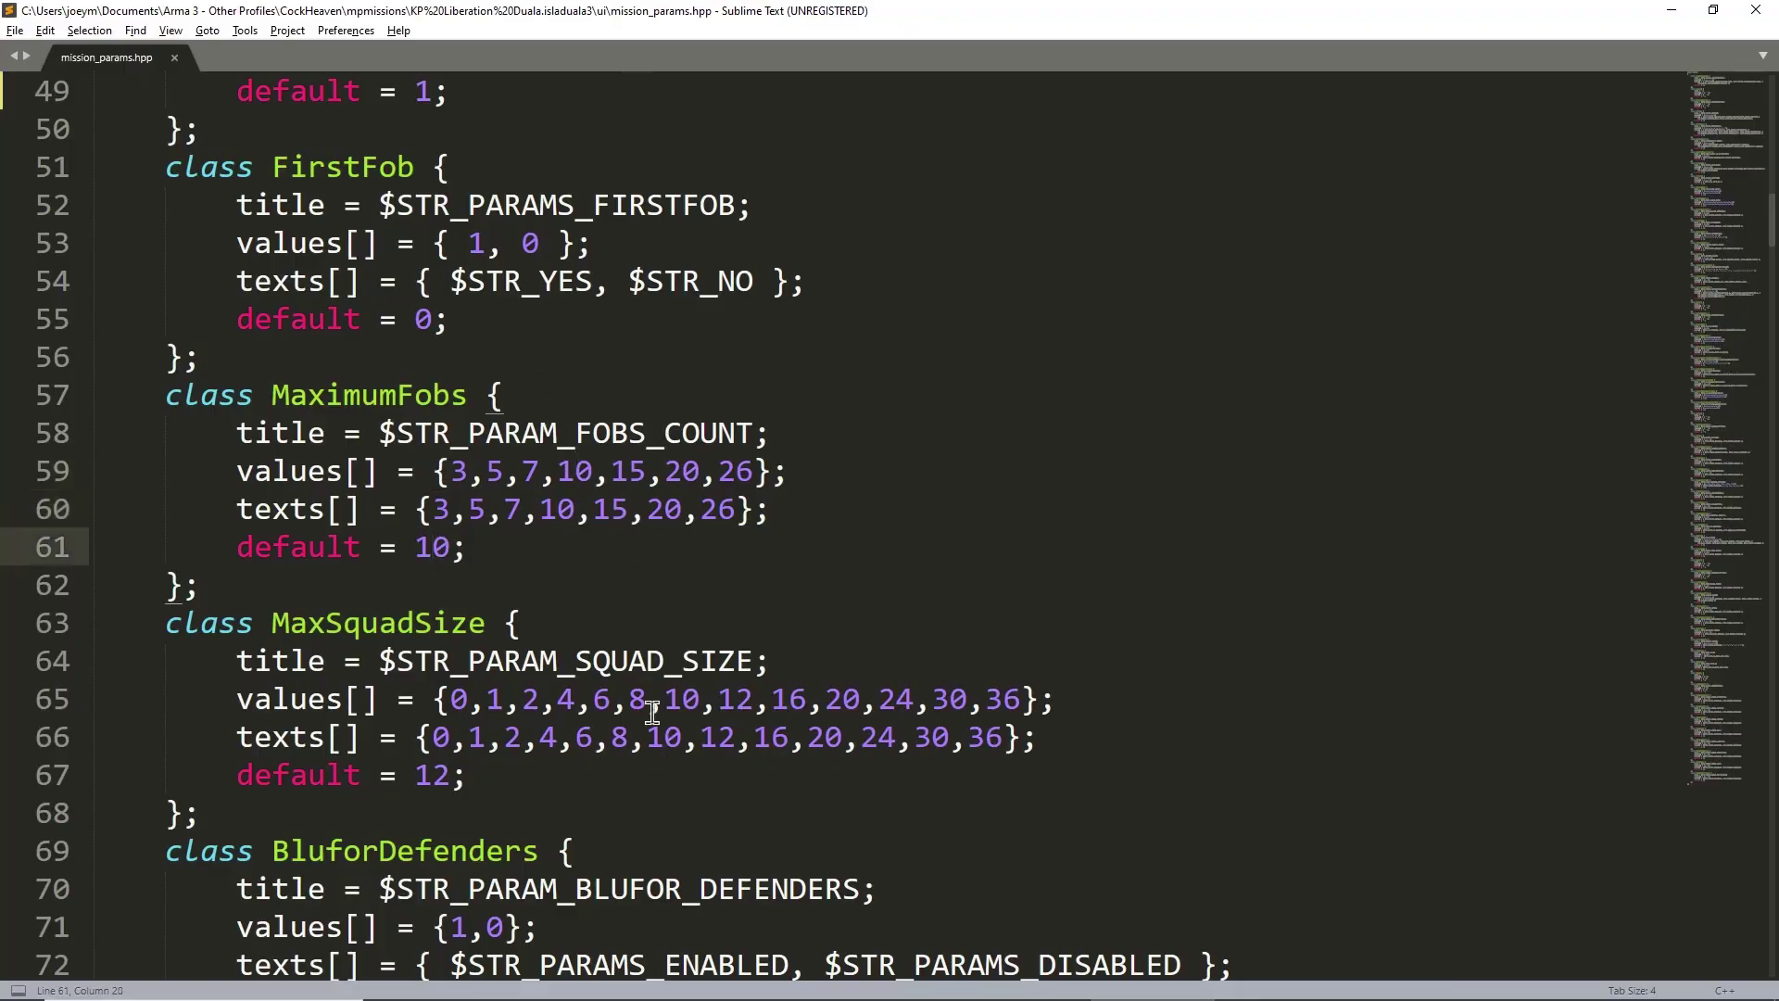
{"action": "scroll", "coordinate": [676, 713], "scroll_direction": "down", "scroll_amount": 2}
{"action": "left_click", "coordinate": [692, 562]}
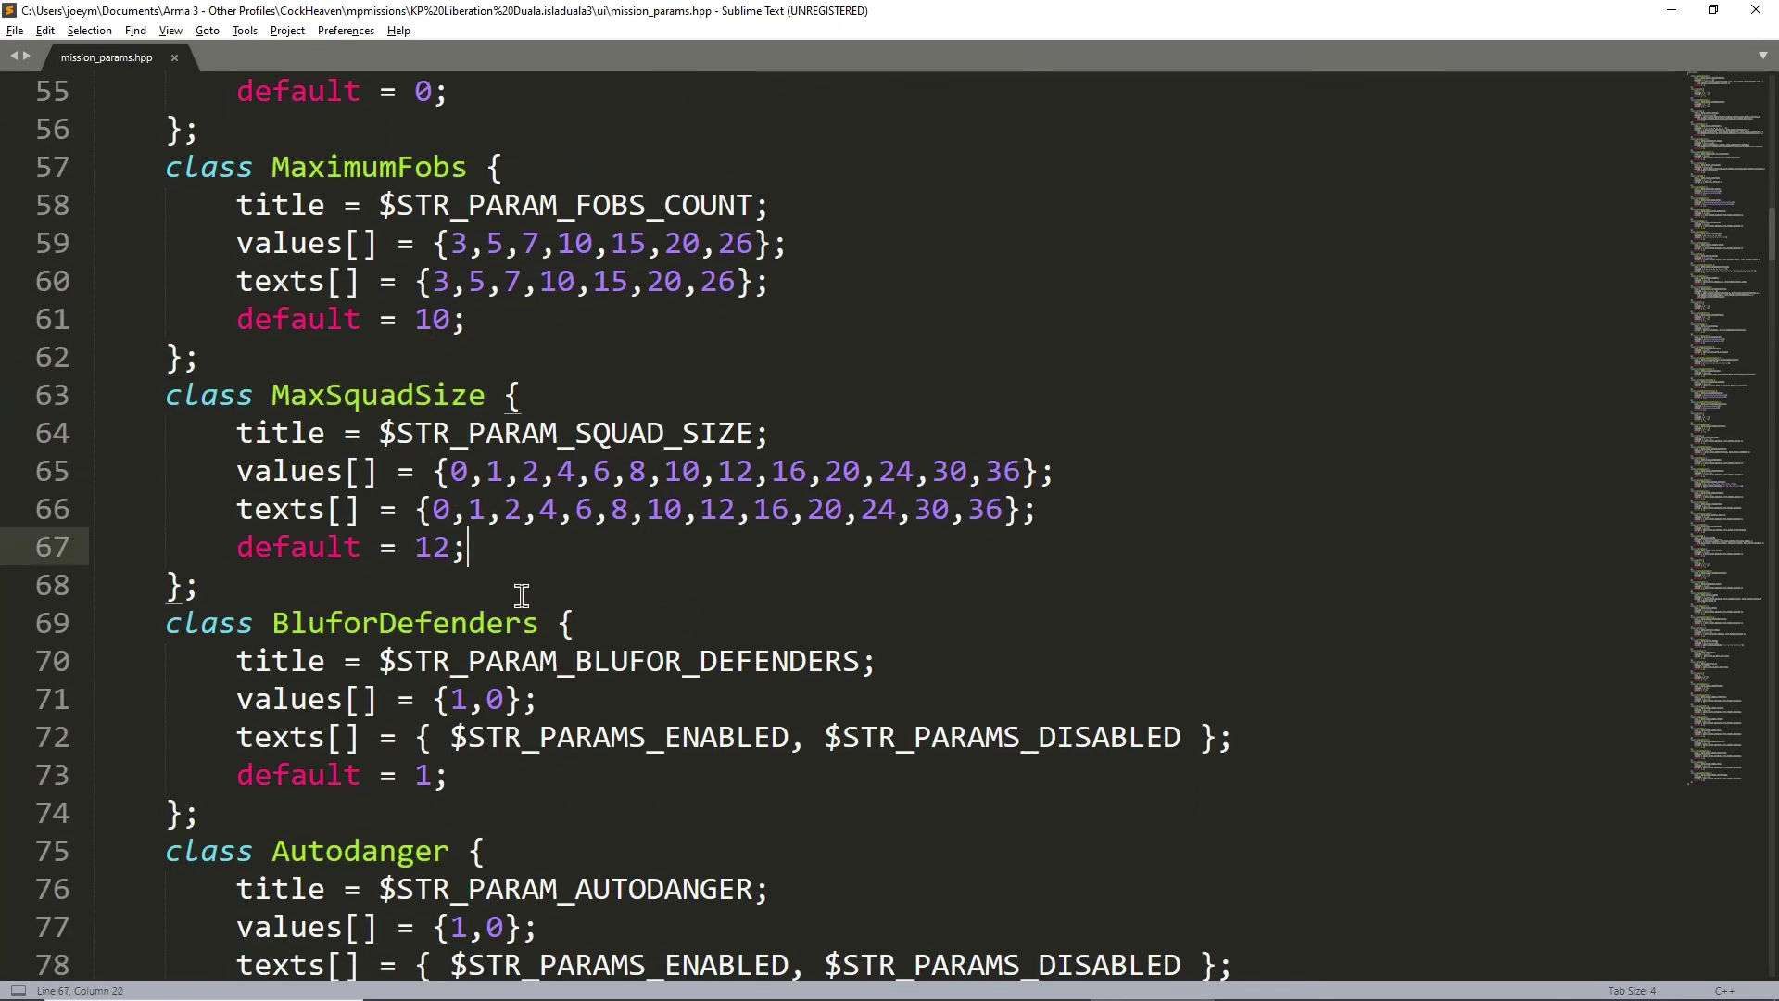
{"action": "scroll", "coordinate": [524, 584], "scroll_direction": "down", "scroll_amount": 2}
{"action": "left_click", "coordinate": [617, 428]}
{"action": "left_click", "coordinate": [629, 511]}
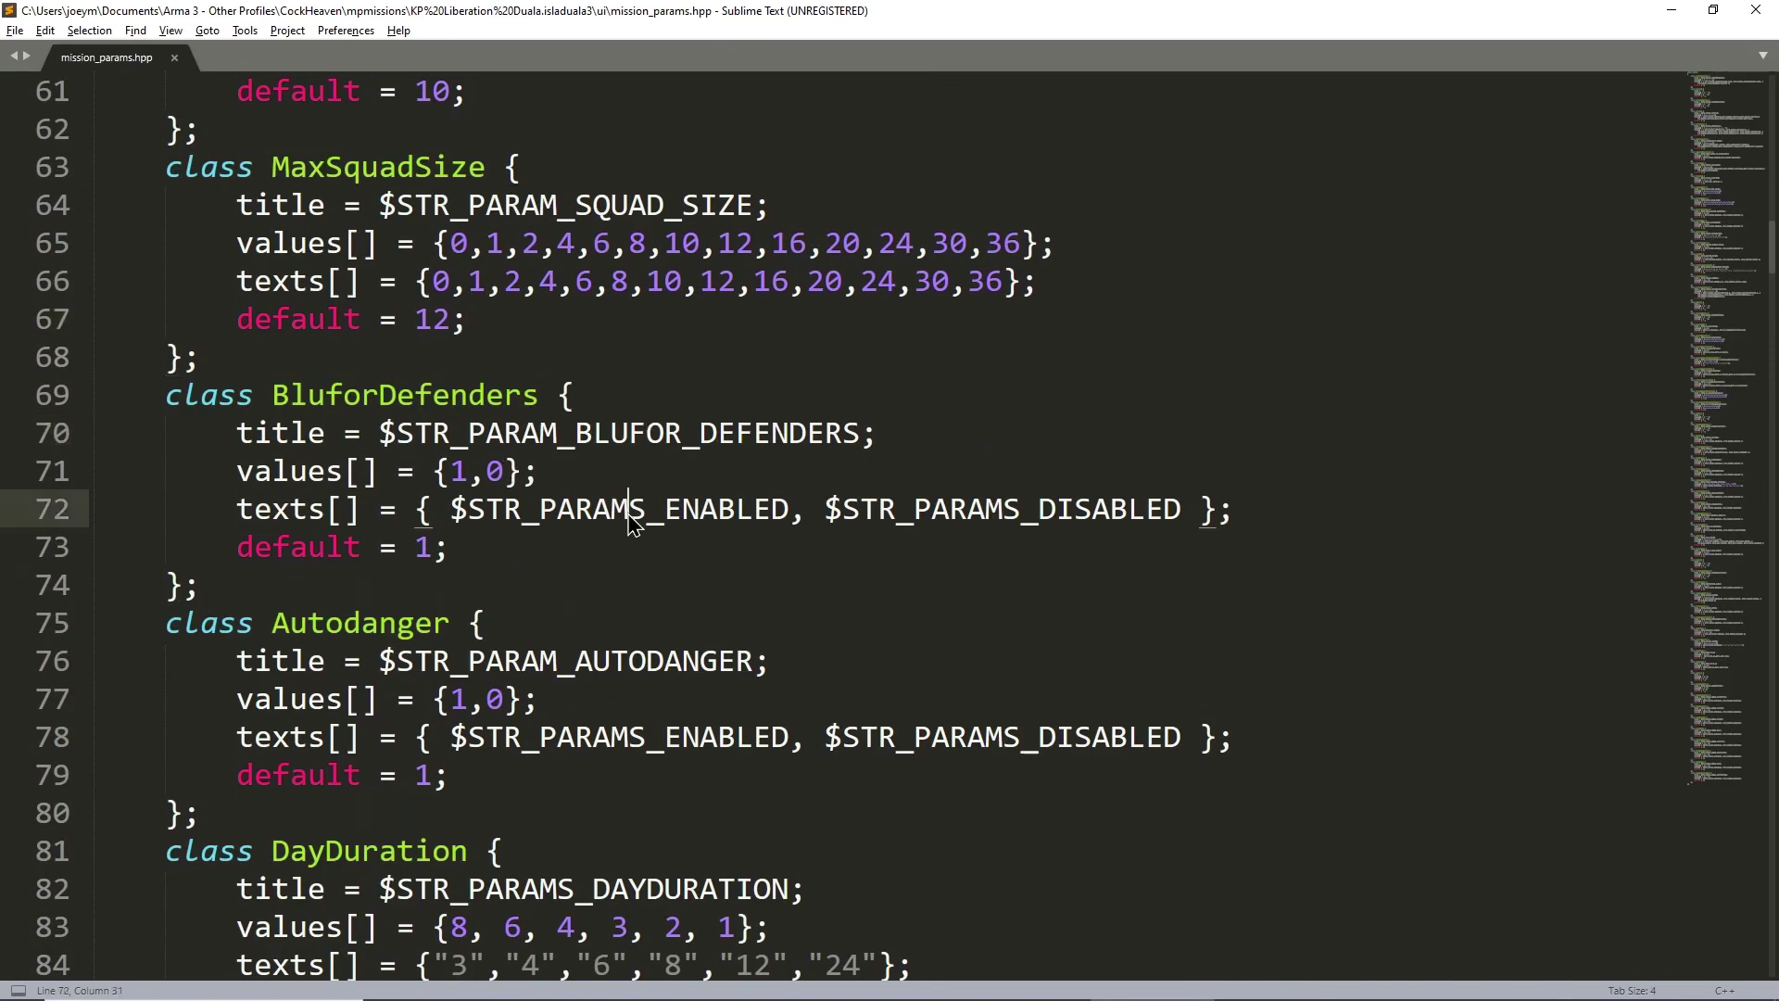
{"action": "left_click", "coordinate": [308, 395]}
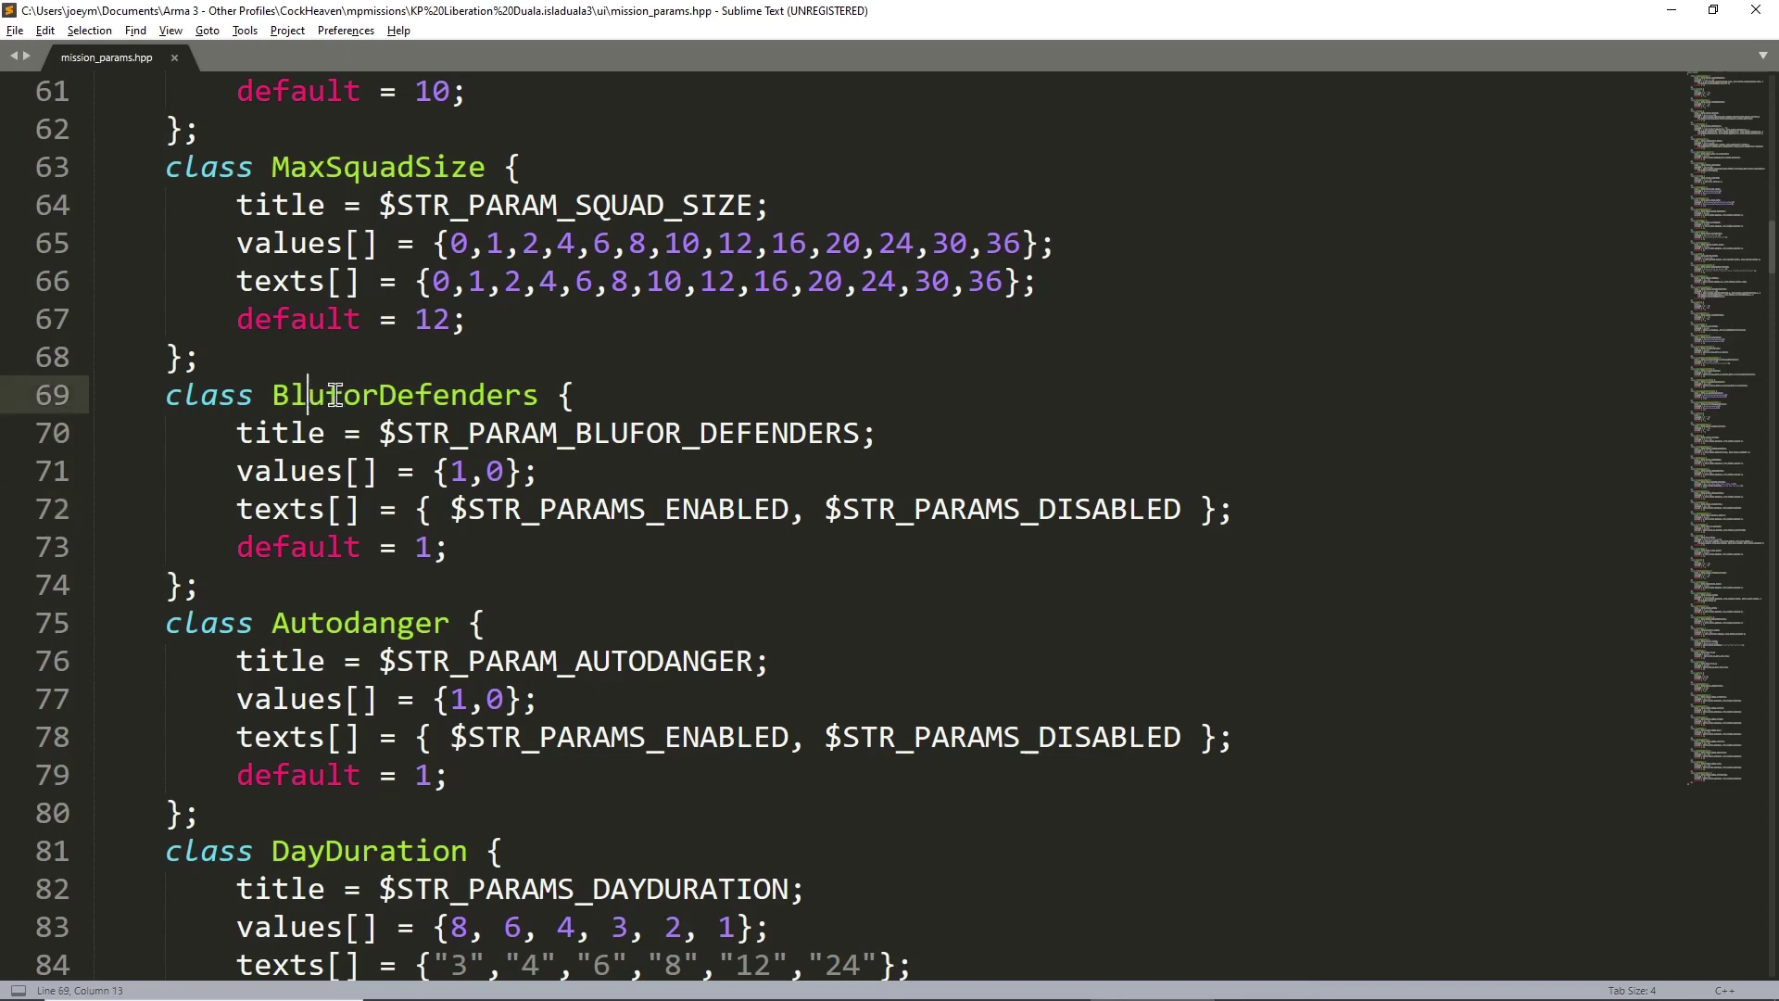
{"action": "left_click", "coordinate": [737, 508]}
{"action": "scroll", "coordinate": [481, 568], "scroll_direction": "down", "scroll_amount": 3}
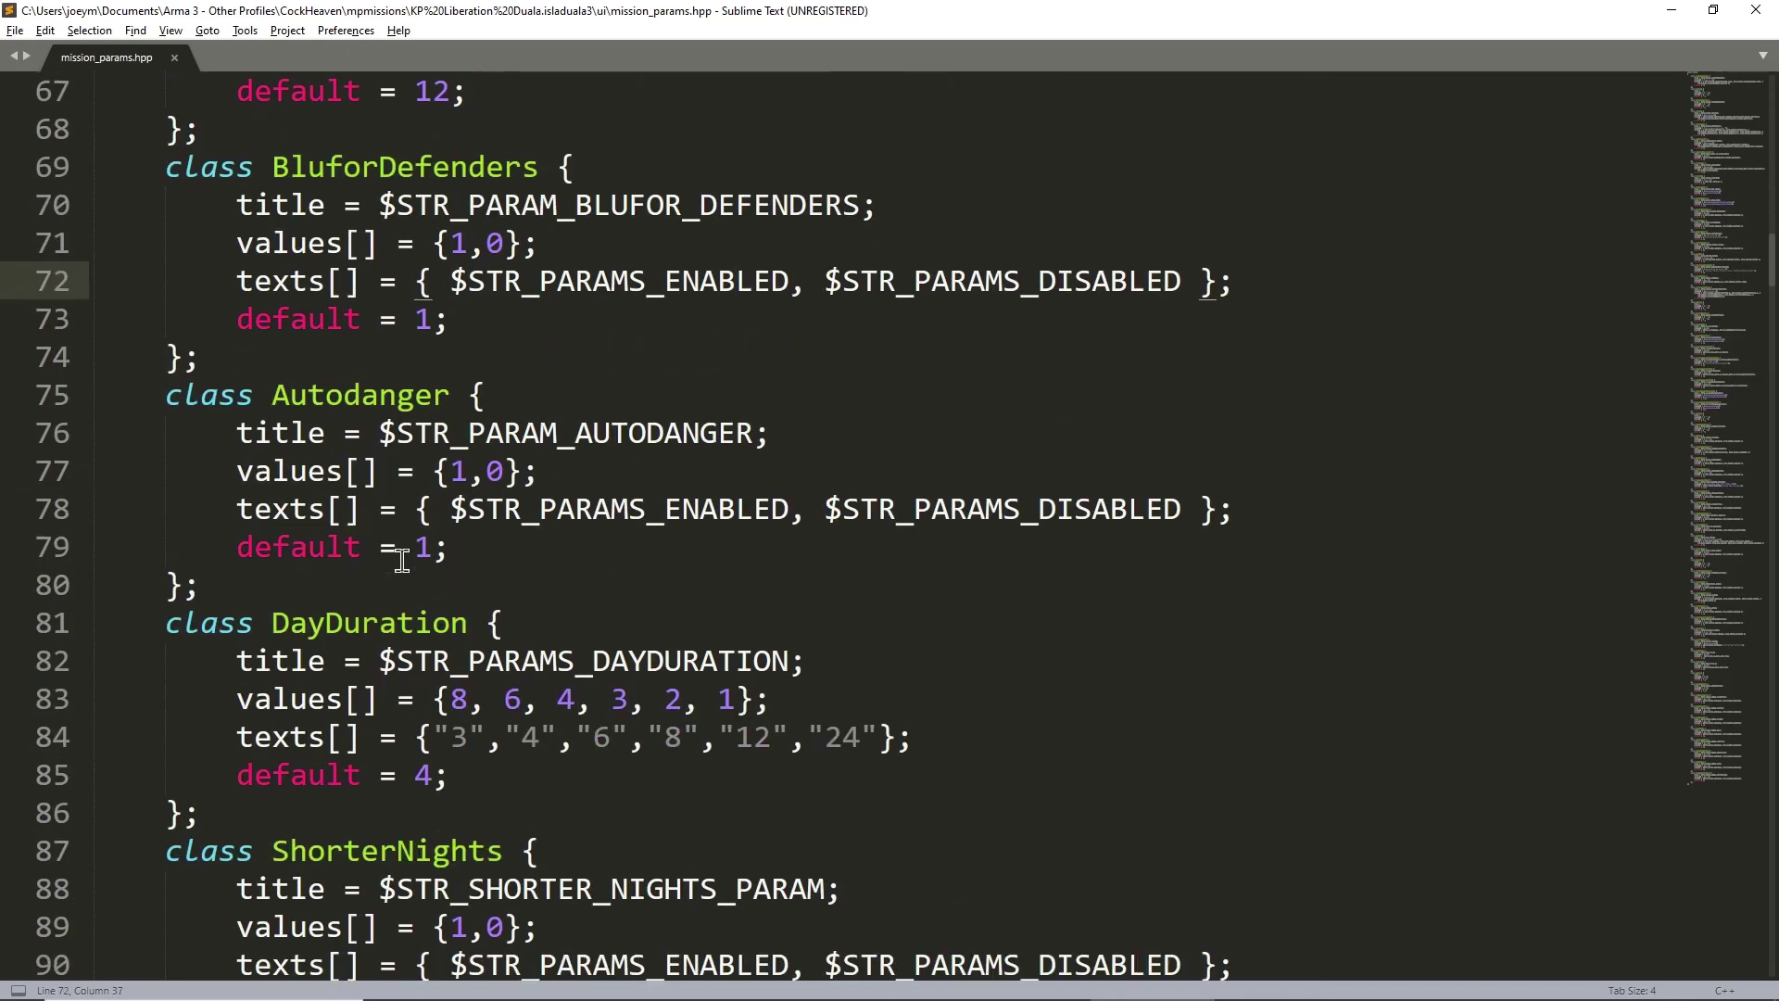
{"action": "scroll", "coordinate": [445, 426], "scroll_direction": "down", "scroll_amount": 8}
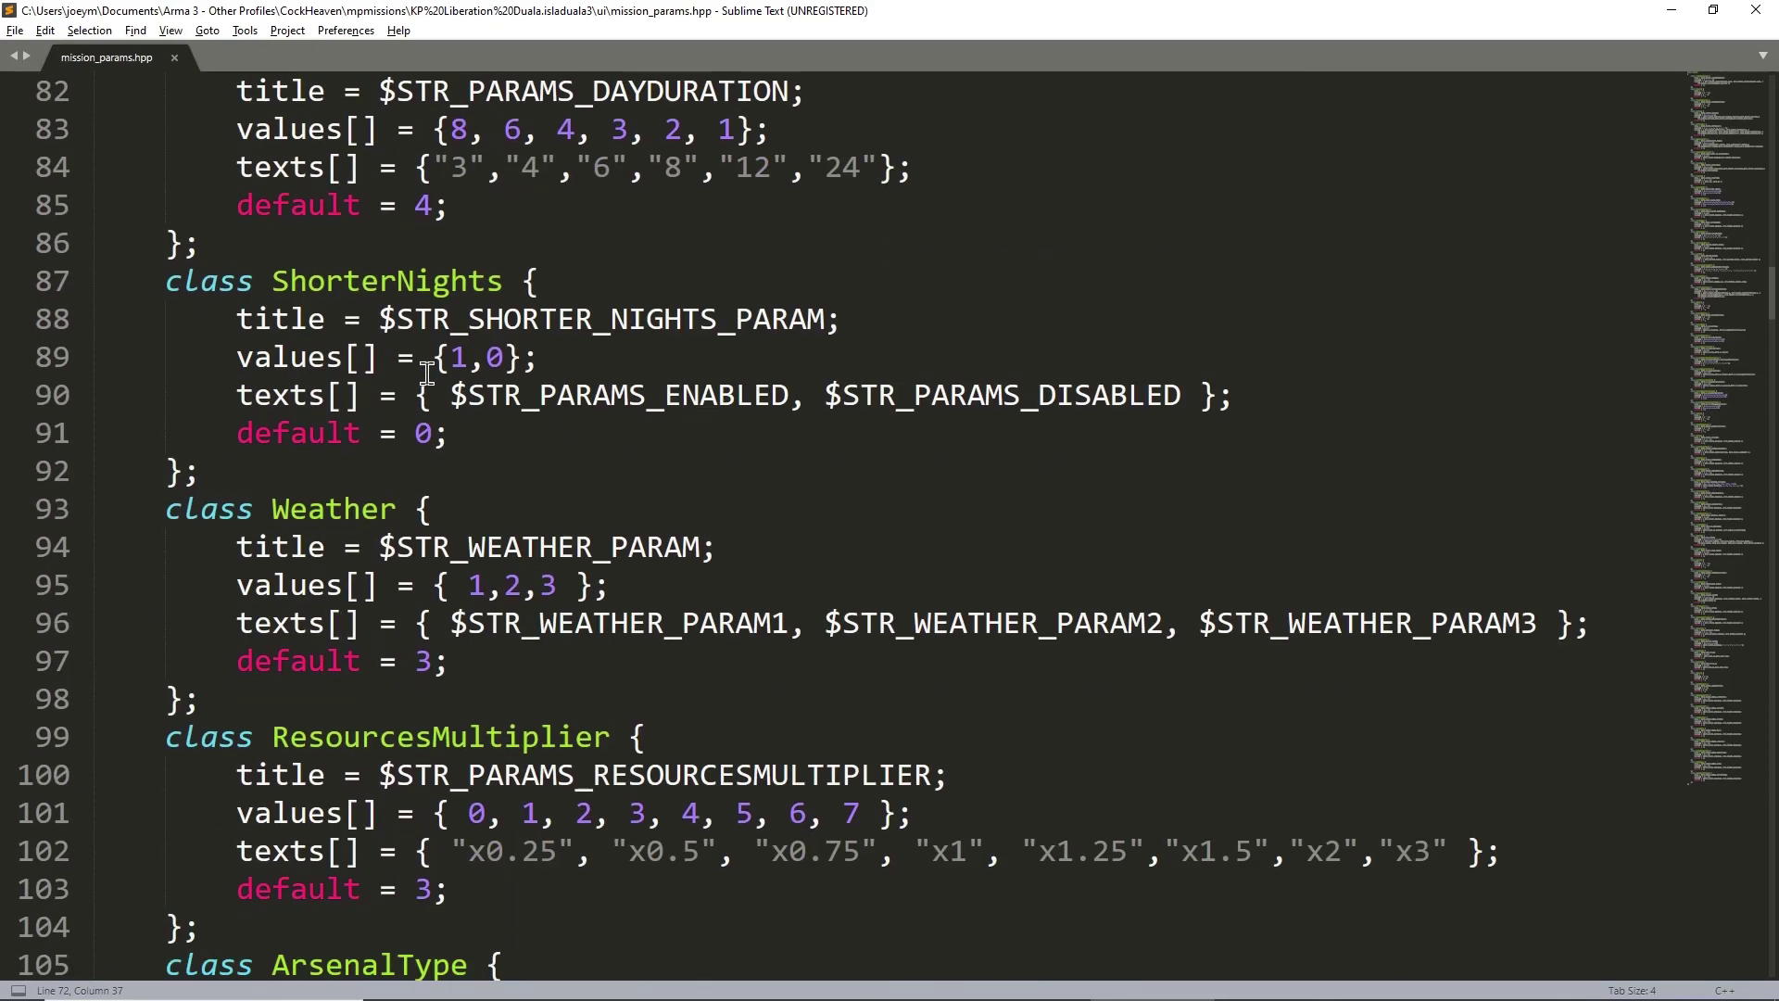
{"action": "scroll", "coordinate": [586, 392], "scroll_direction": "down", "scroll_amount": 5}
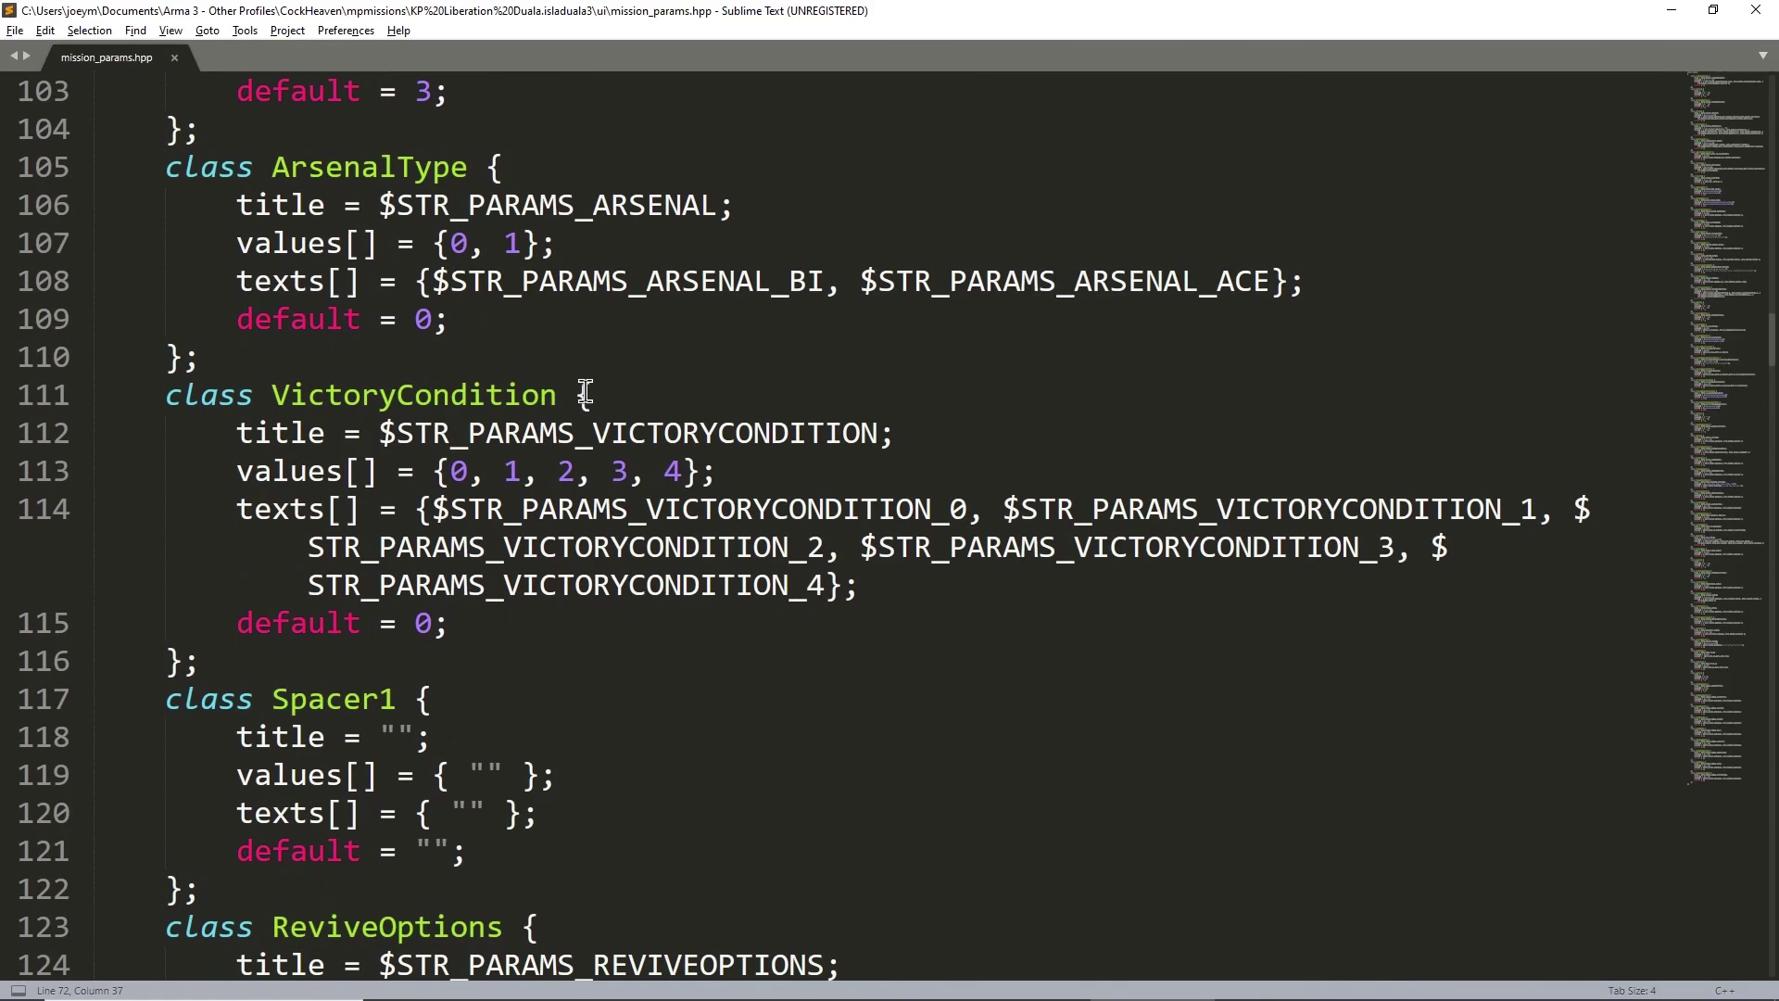
- Examine how the ArsenalType class pairs its ARSENAL_BI and ARSENAL_ACE texts with the values 0 and 1
{"action": "left_click", "coordinate": [468, 244]}
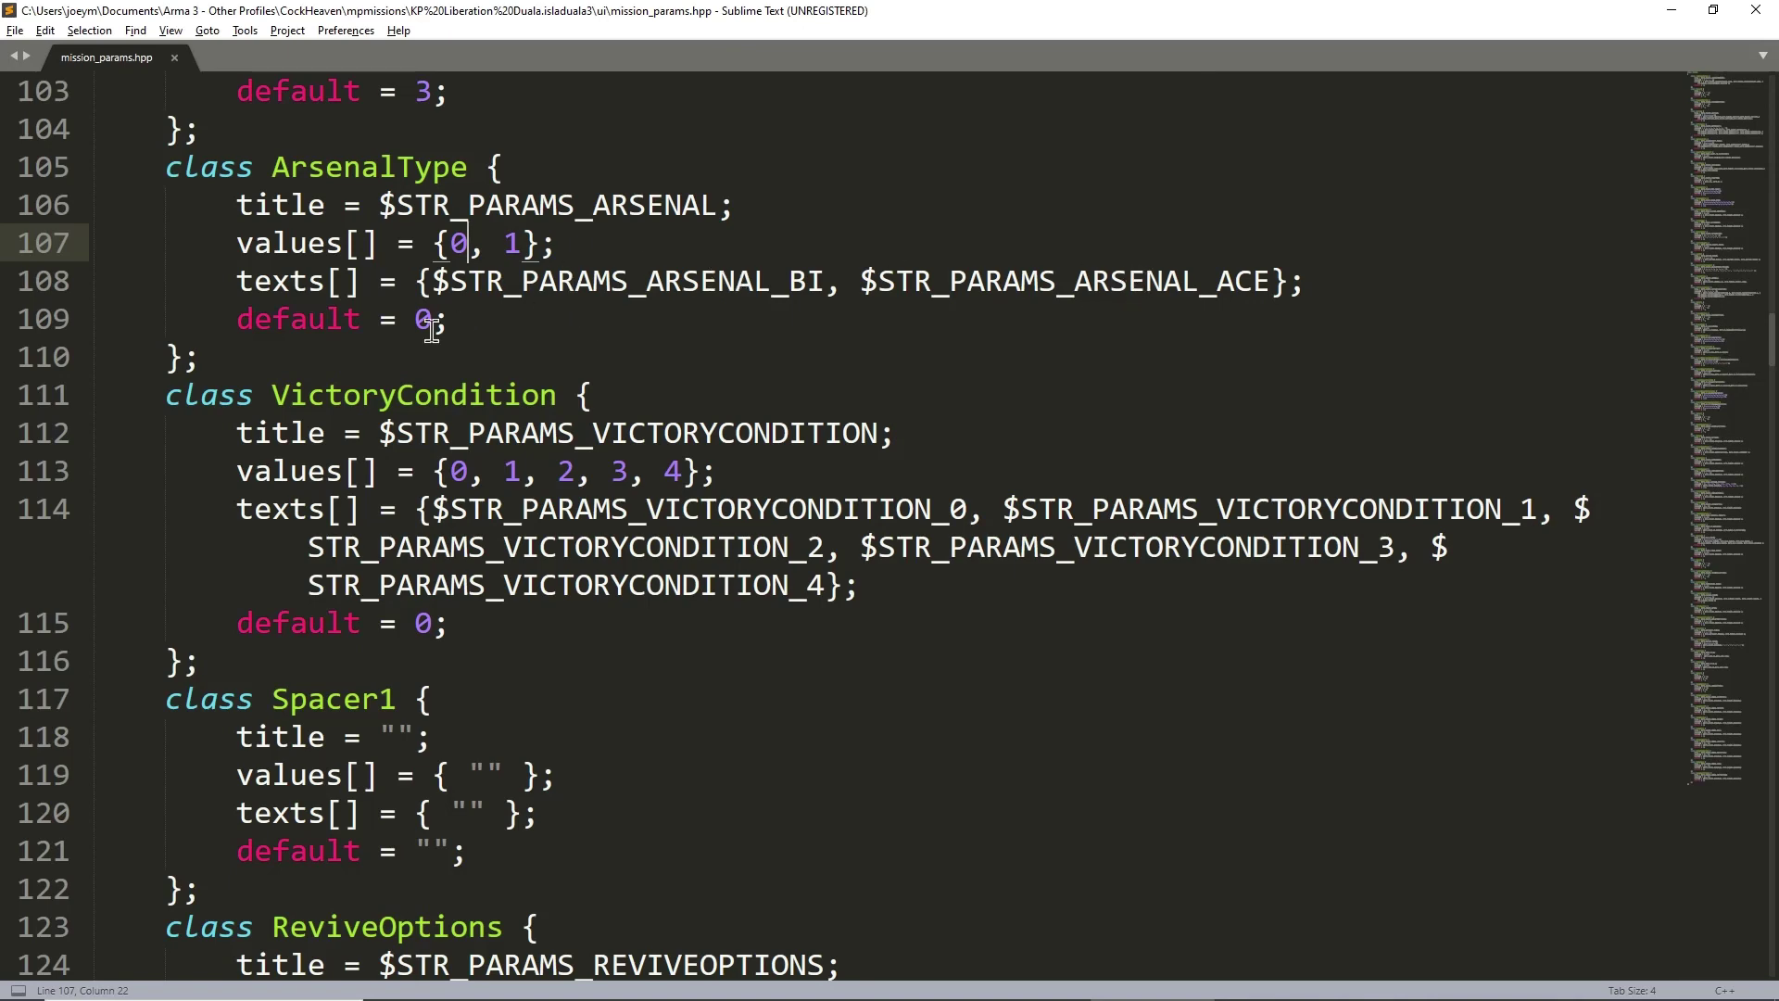
{"action": "left_click", "coordinate": [307, 170]}
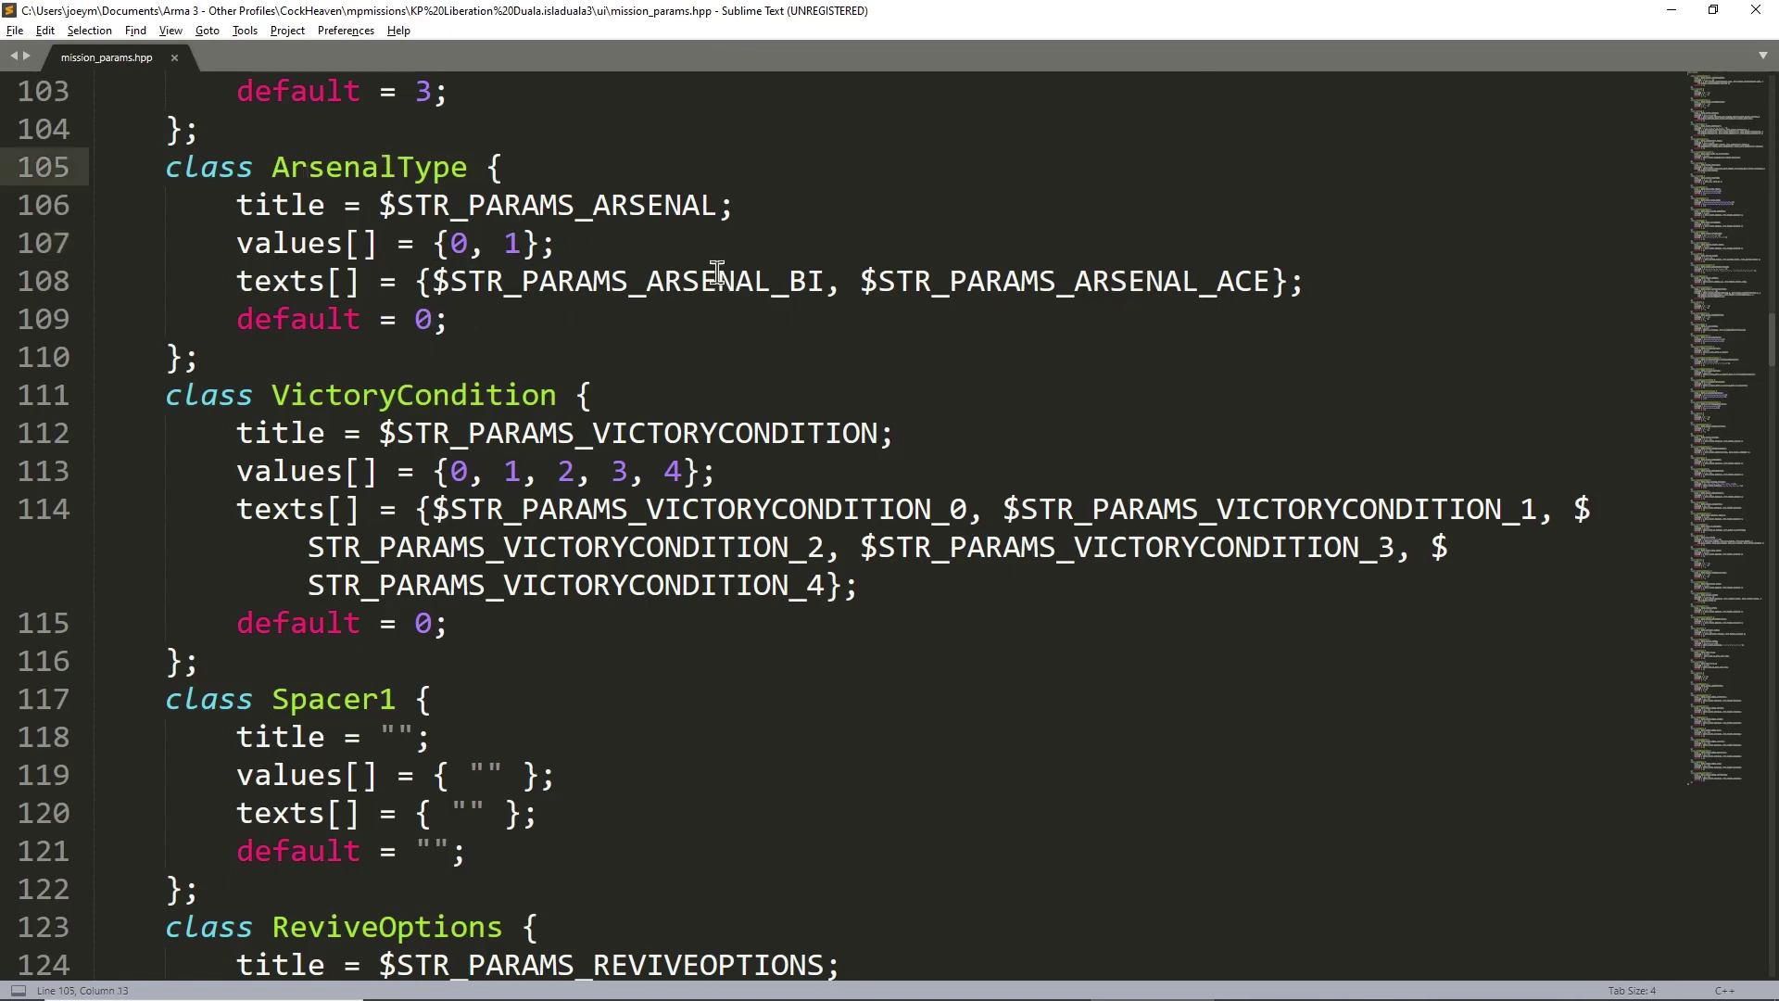
{"action": "left_click", "coordinate": [814, 280]}
{"action": "left_click_drag", "start_coordinate": [470, 281], "coordinate": [824, 281]}
{"action": "left_click", "coordinate": [791, 281]}
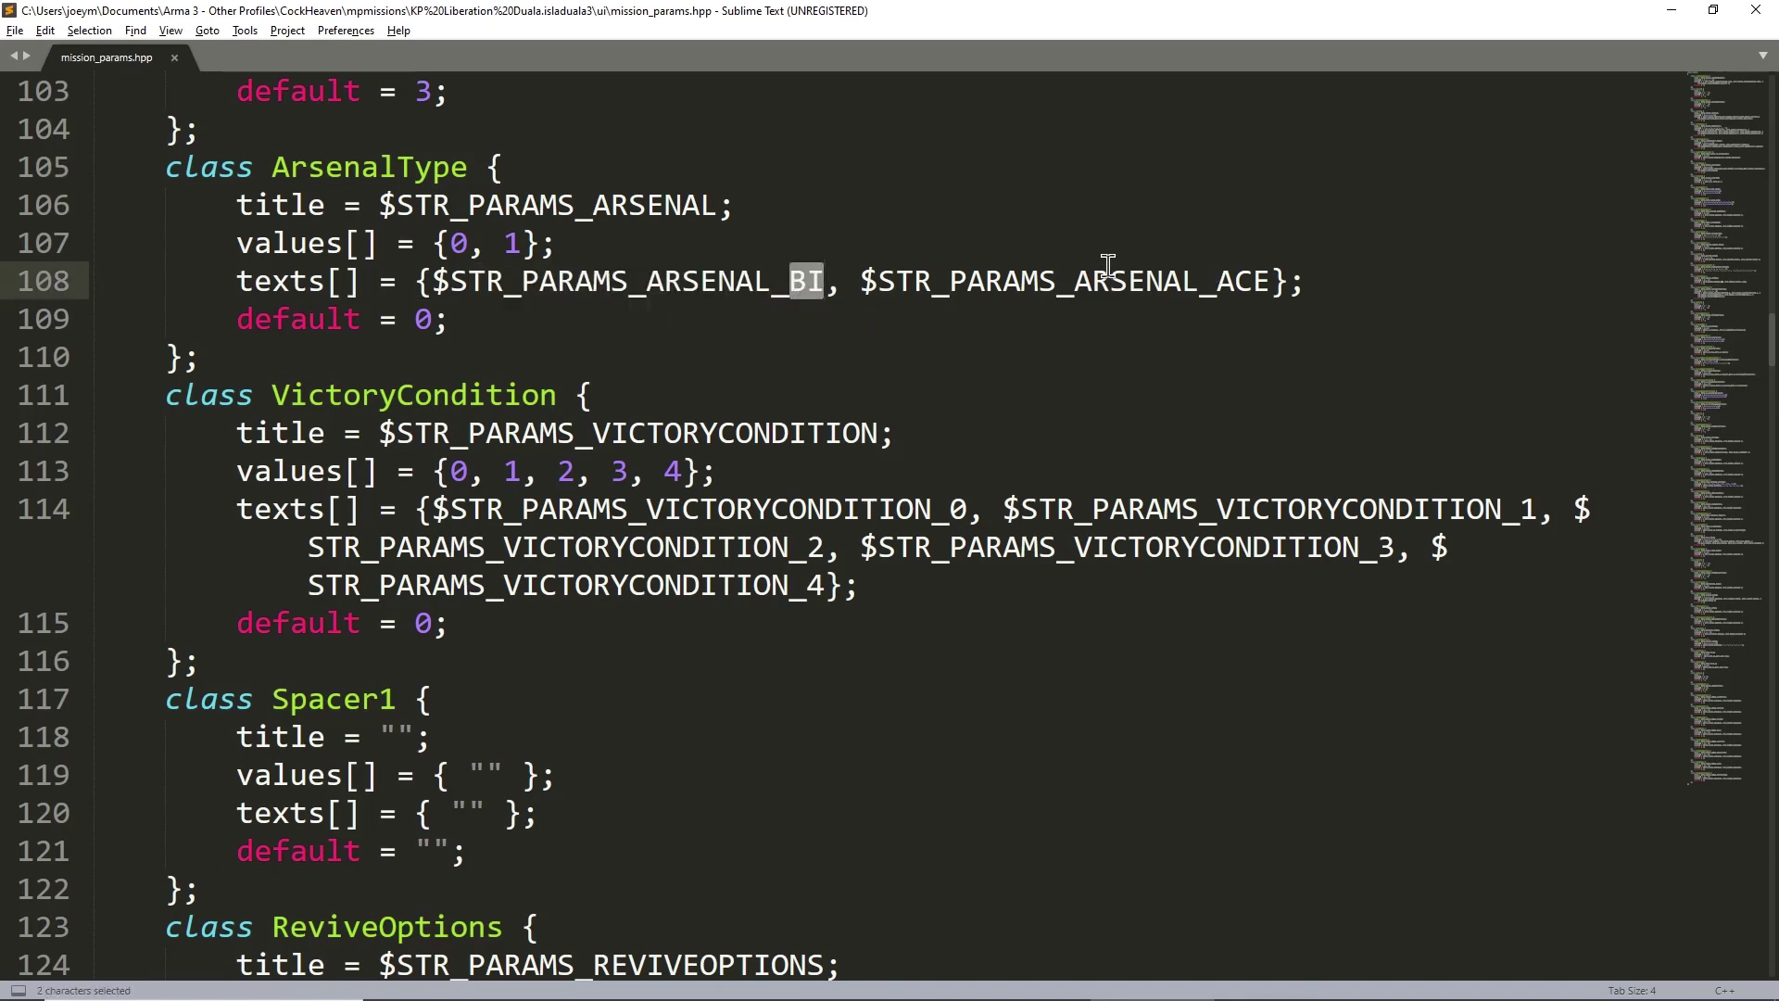
{"action": "left_click", "coordinate": [1110, 278]}
{"action": "left_click_drag", "start_coordinate": [1217, 281], "coordinate": [1272, 287]}
{"action": "left_click", "coordinate": [929, 281]}
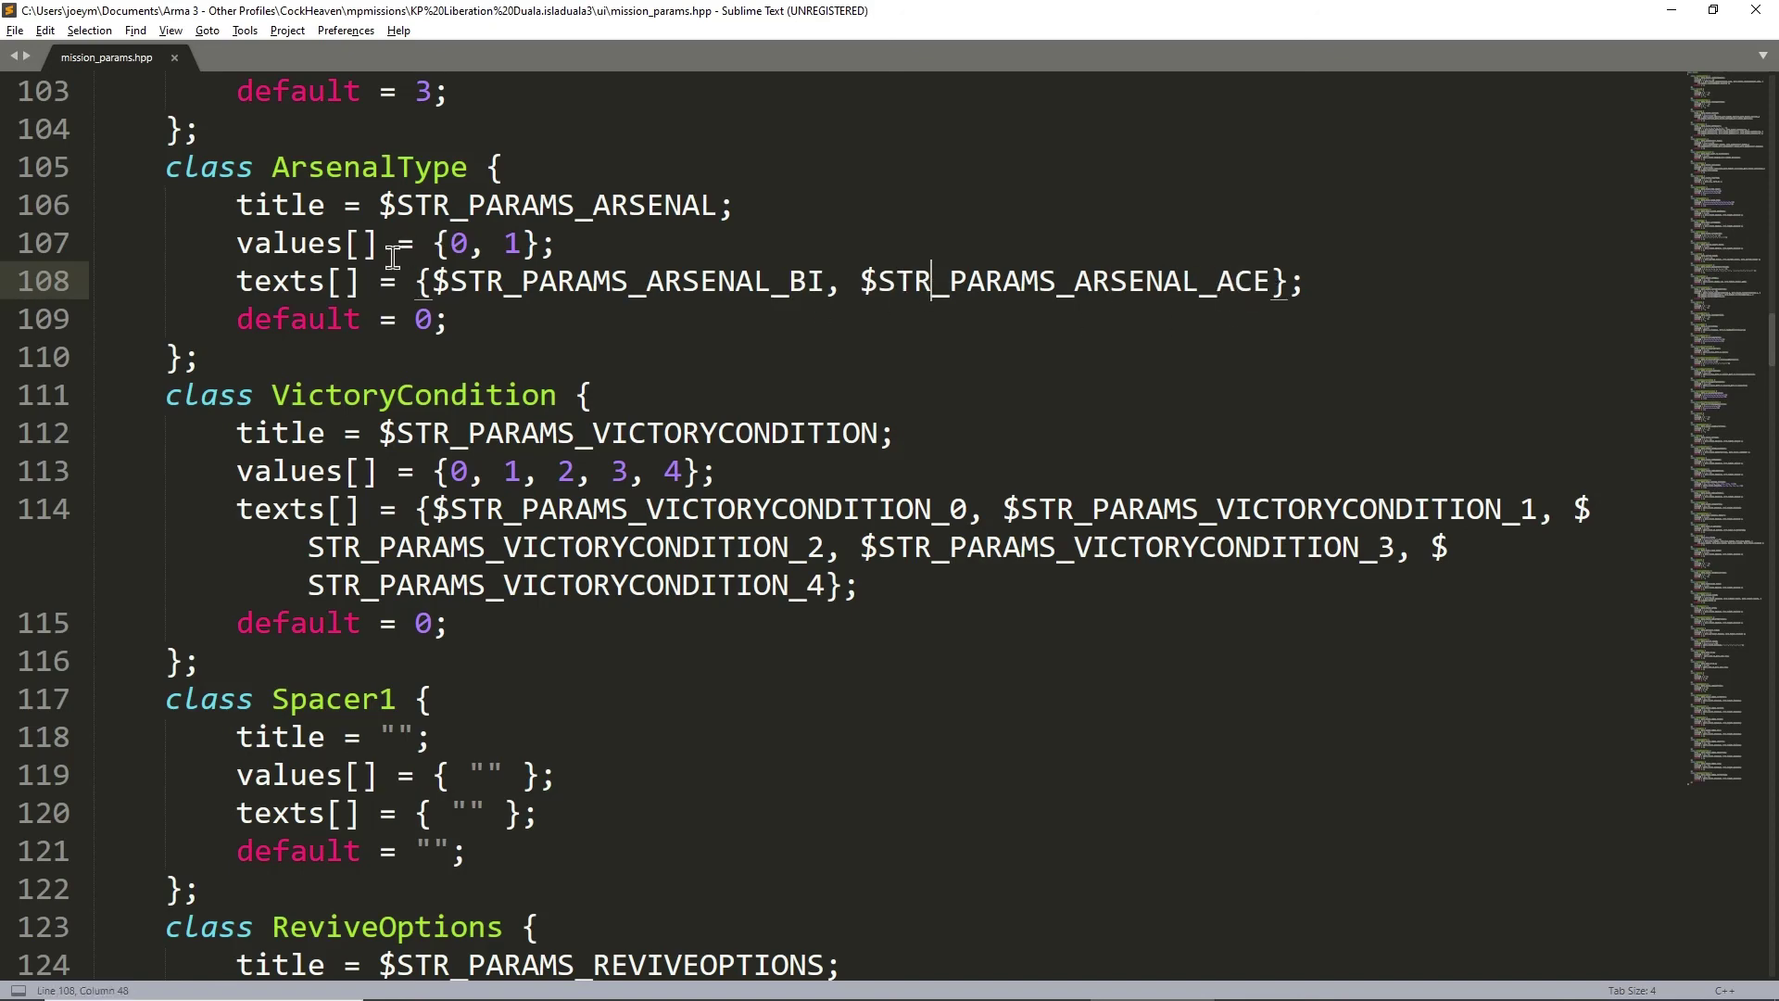
- Set the default of the ArsenalType class to 1 for the ACE arsenal and save the file
{"action": "left_click", "coordinate": [337, 245]}
{"action": "double_click", "coordinate": [423, 319]}
{"action": "type", "text": "1"}
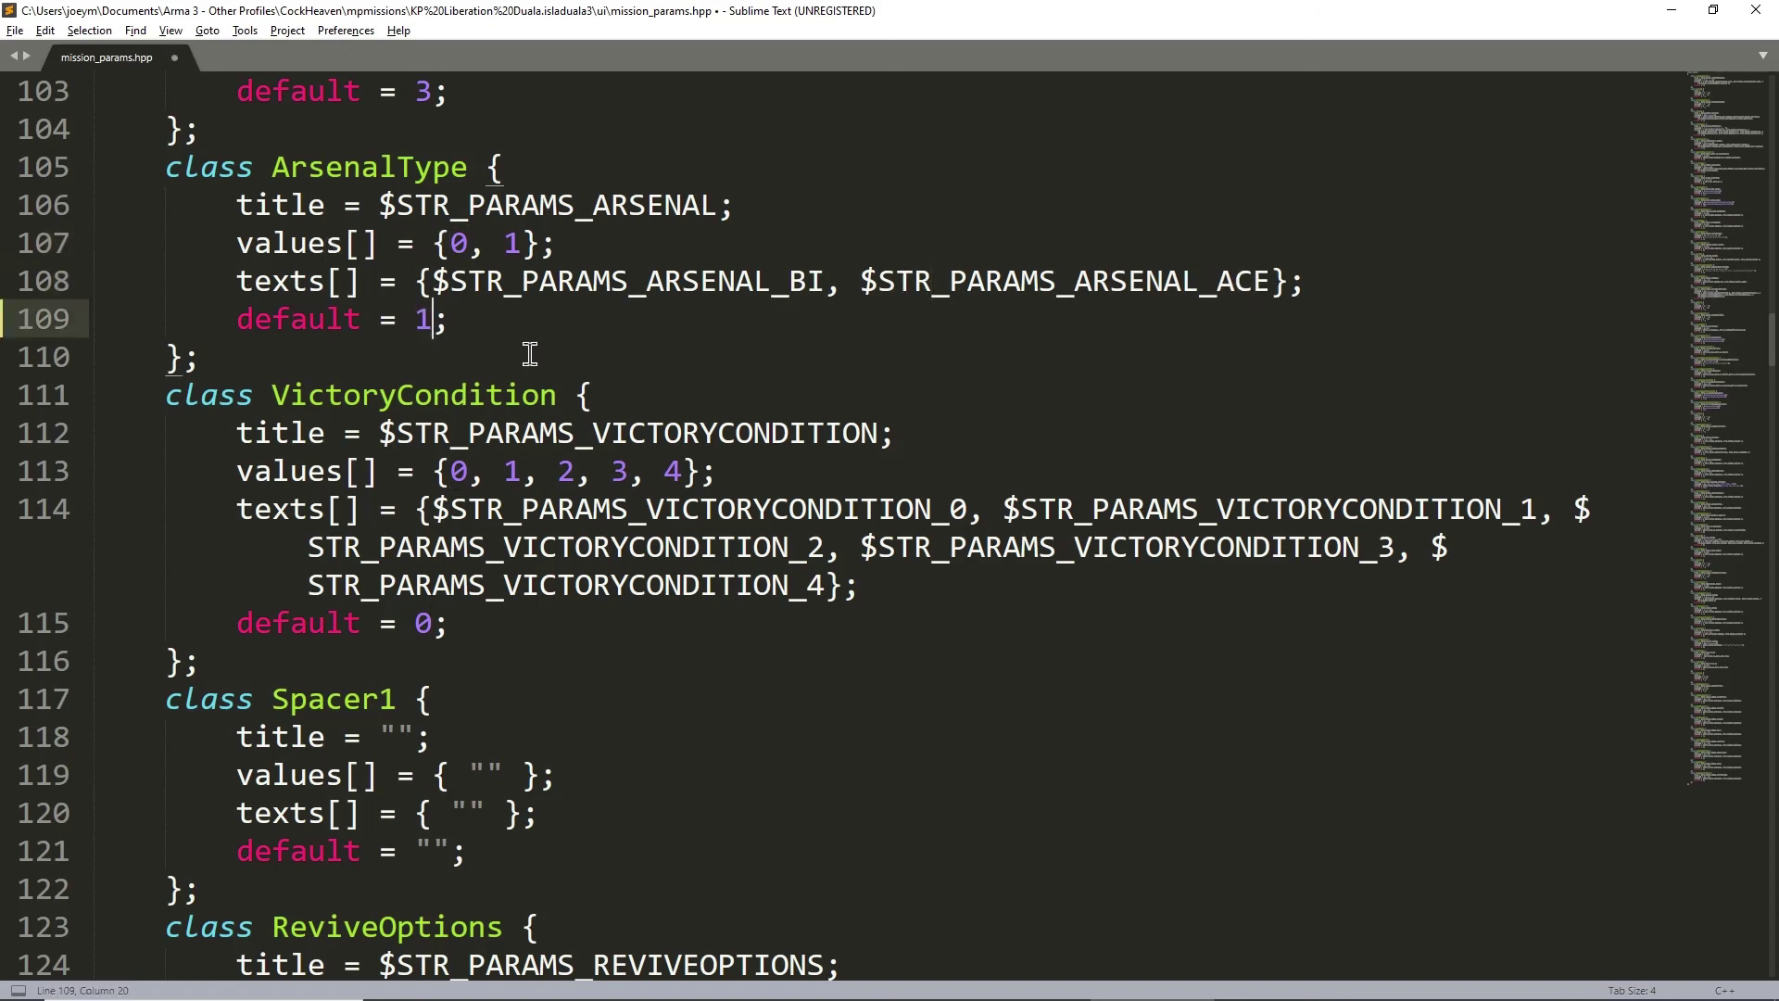
{"action": "key", "text": "ctrl+s"}
- Set the default of the ReviveMode class to 0 so revive is disabled, and save the file
{"action": "scroll", "coordinate": [556, 417], "scroll_direction": "down", "scroll_amount": 3}
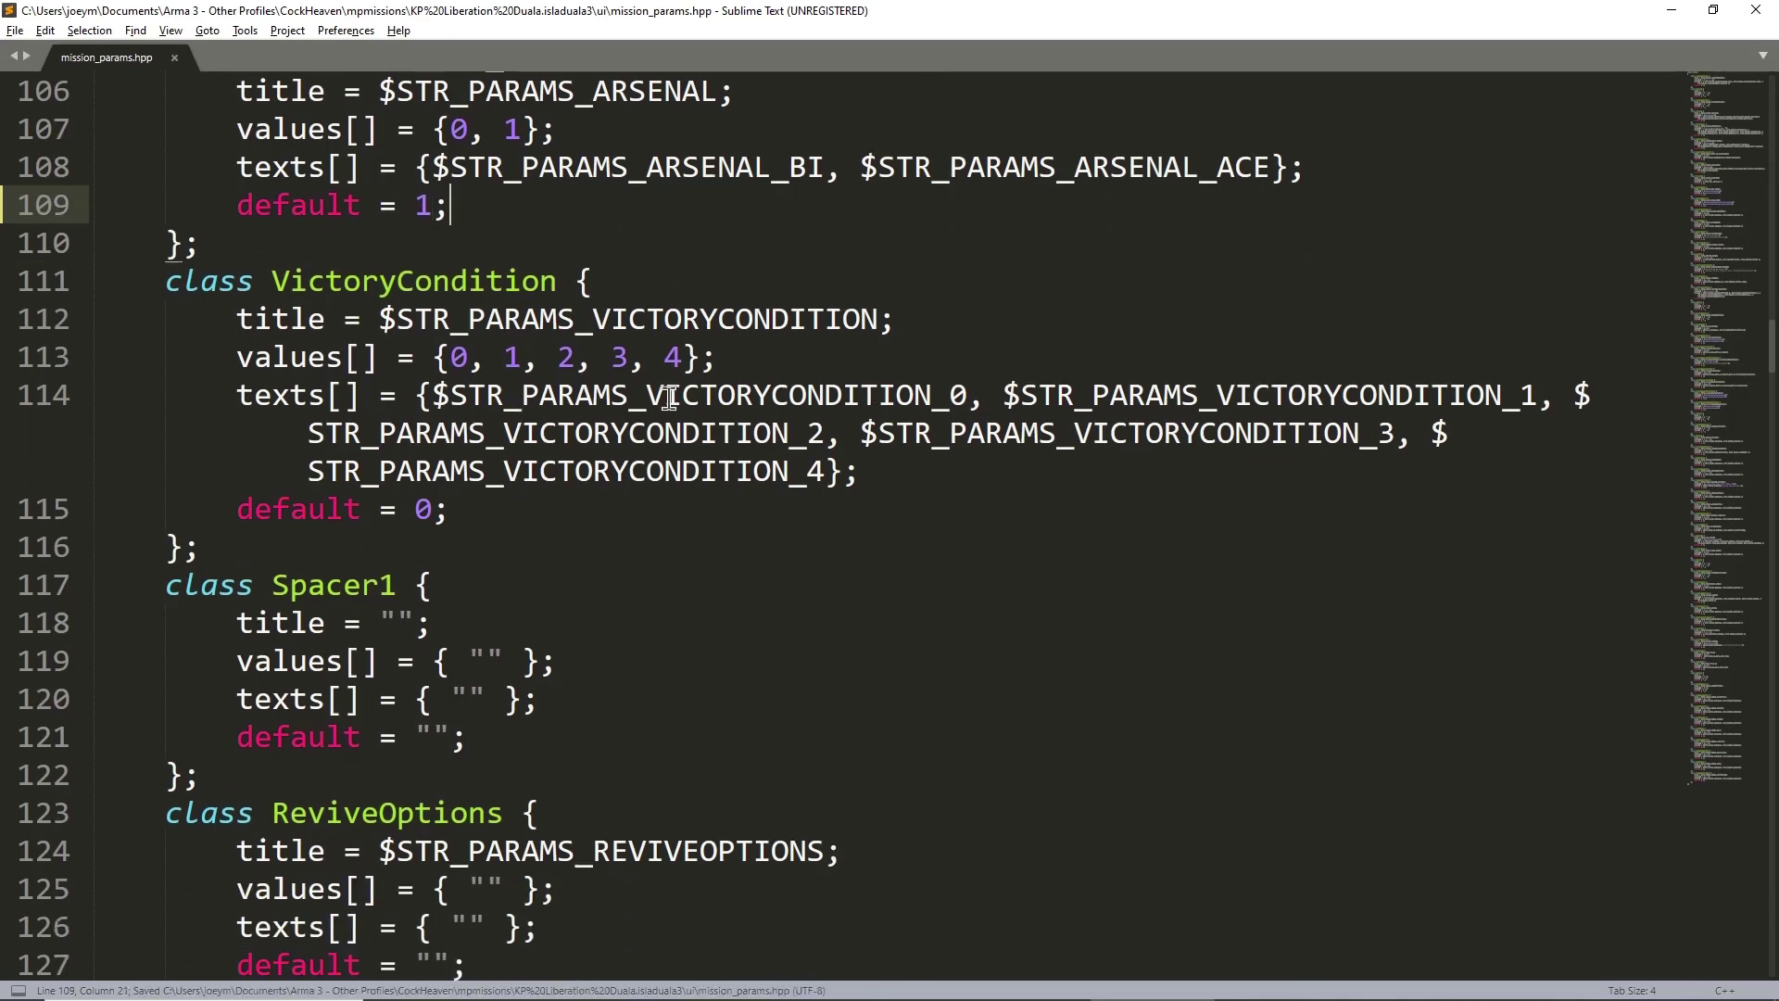
{"action": "scroll", "coordinate": [633, 361], "scroll_direction": "down", "scroll_amount": 3}
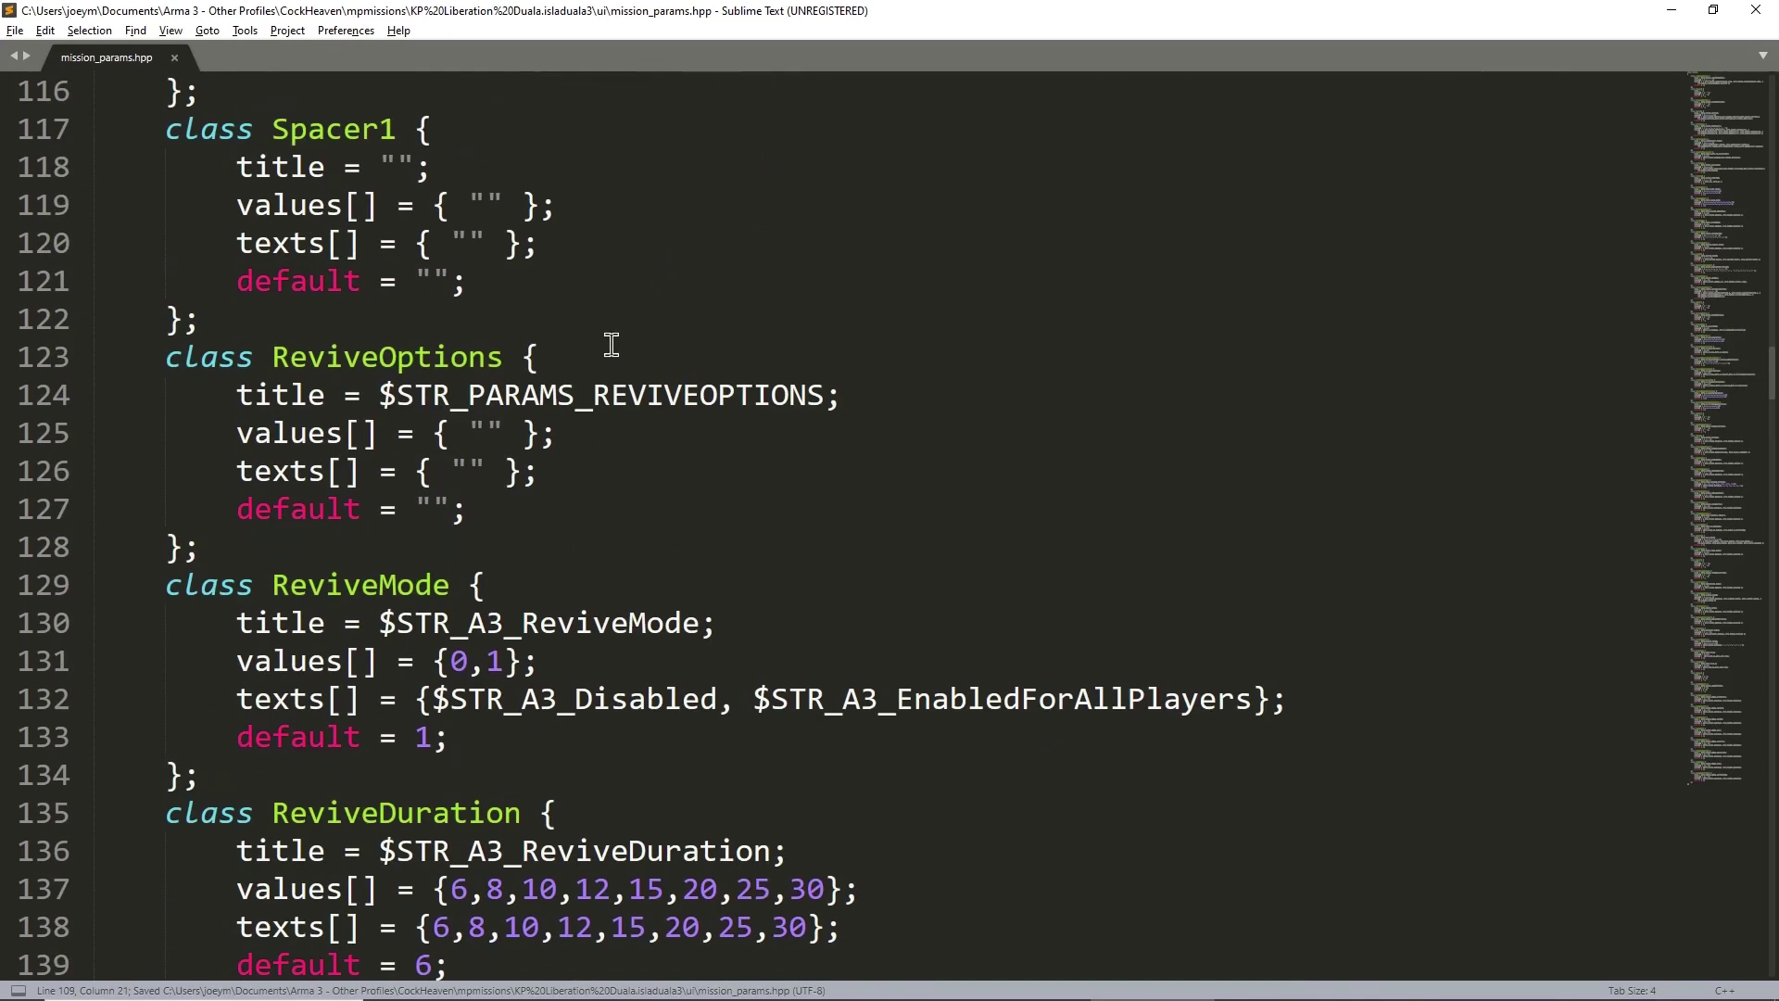
{"action": "scroll", "coordinate": [731, 434], "scroll_direction": "up", "scroll_amount": 1}
{"action": "left_click", "coordinate": [383, 314]}
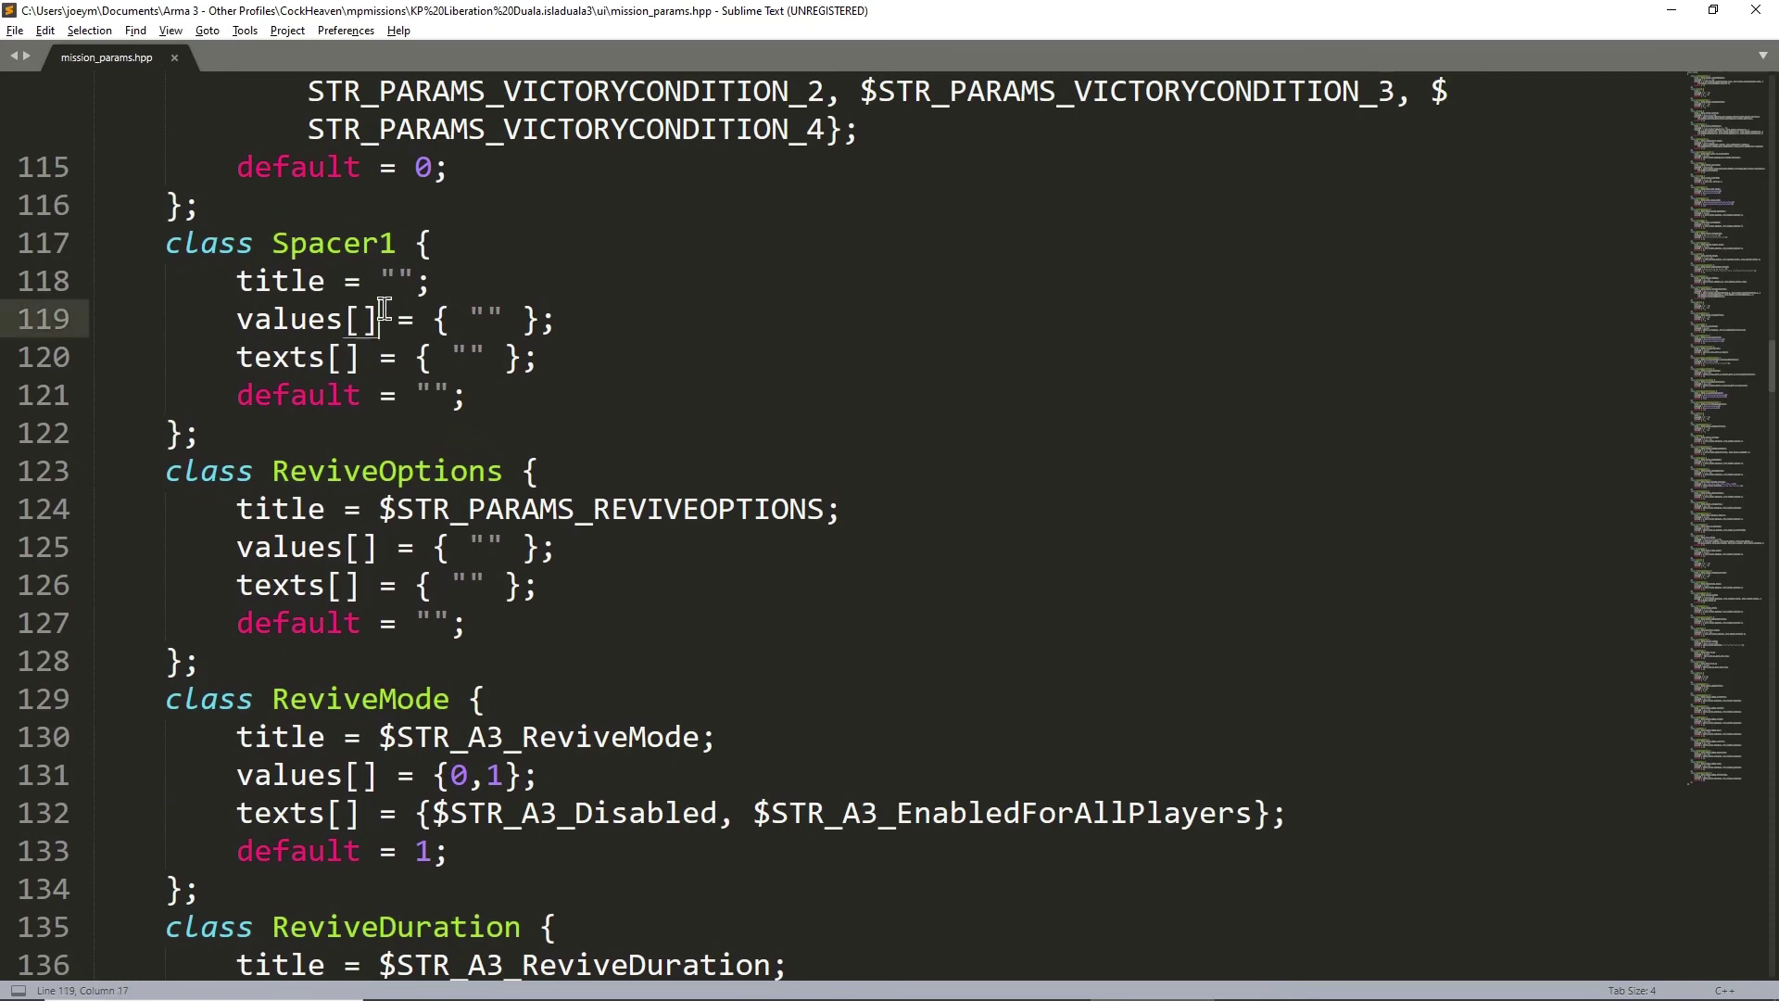
{"action": "scroll", "coordinate": [362, 577], "scroll_direction": "down", "scroll_amount": 2}
{"action": "left_click", "coordinate": [827, 591]}
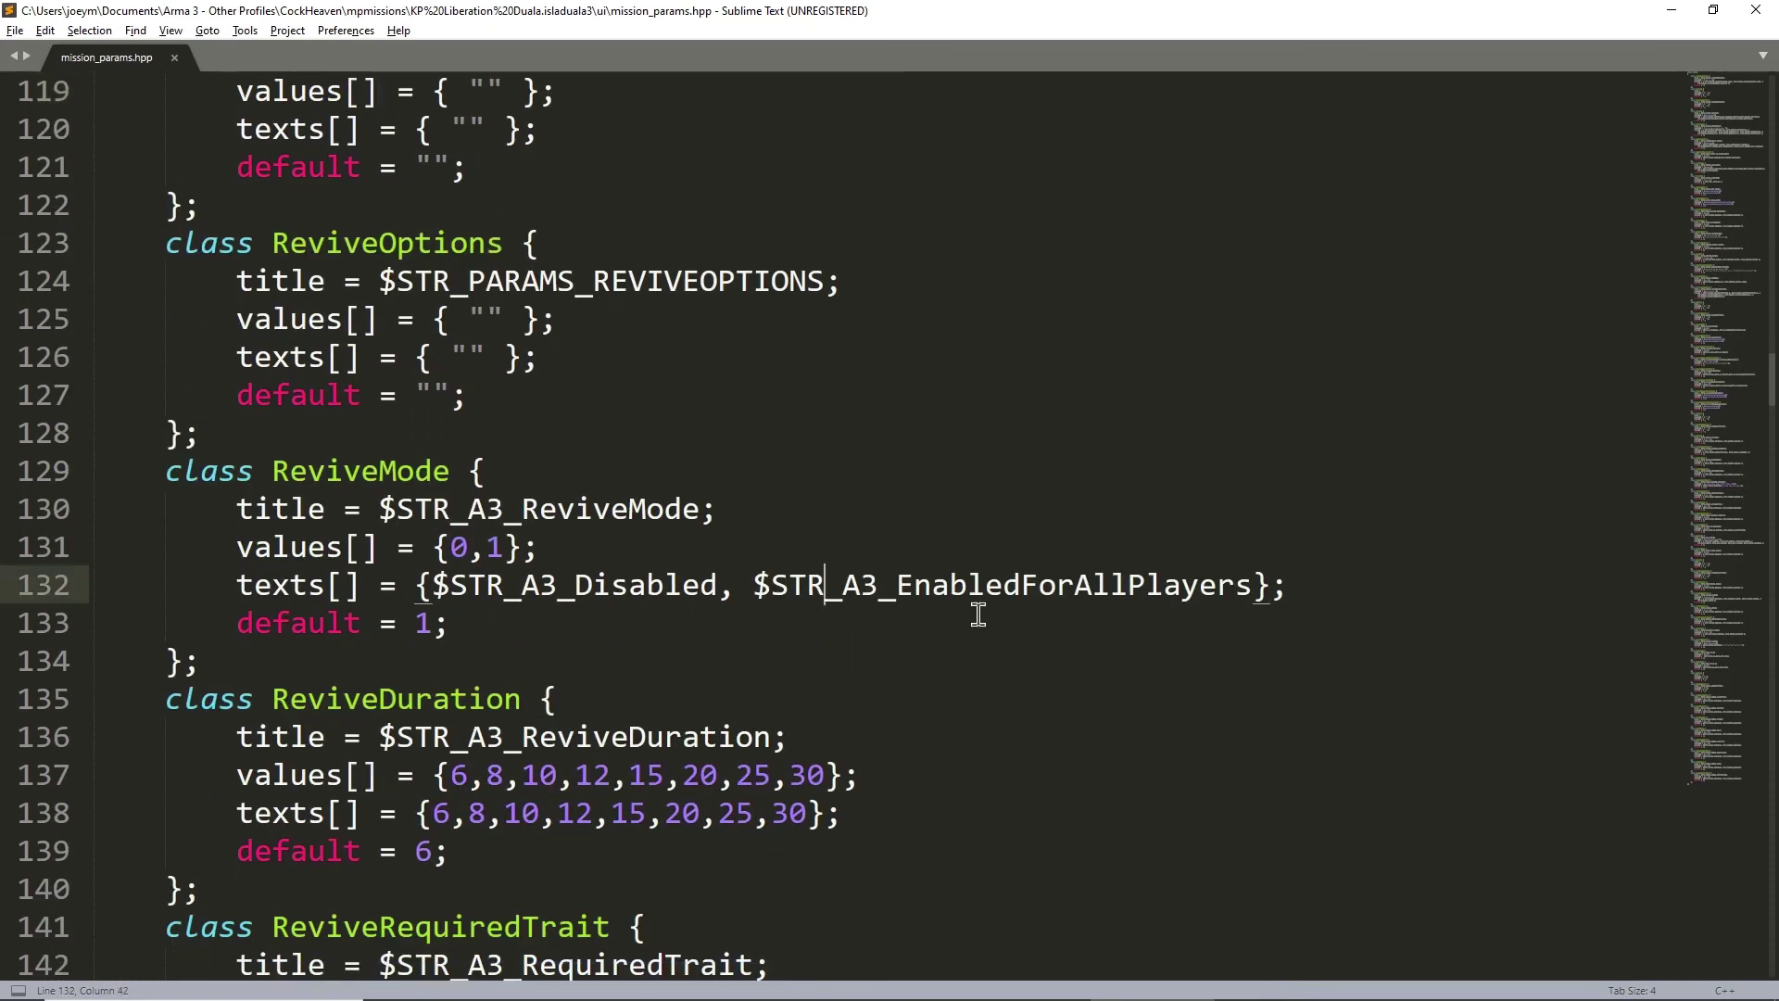
{"action": "left_click", "coordinate": [432, 624]}
{"action": "double_click", "coordinate": [426, 627]}
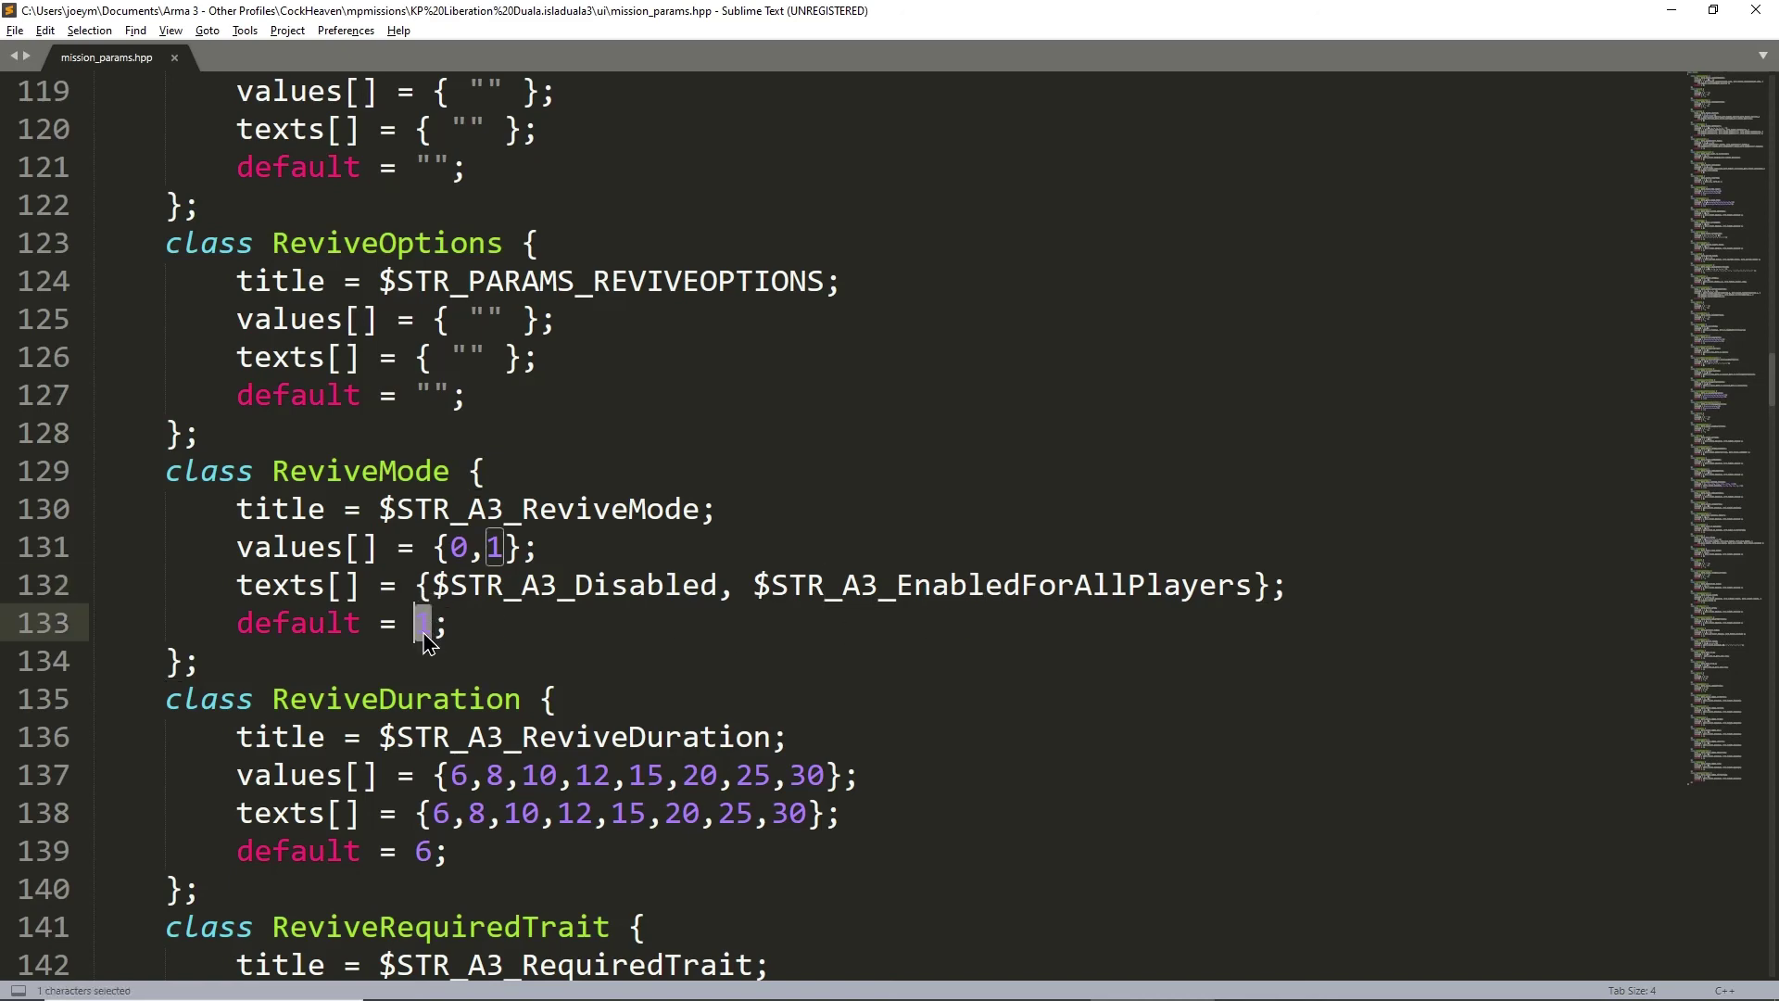
{"action": "type", "text": "0"}
{"action": "key", "text": "ctrl+s"}
- Compare the revive and gameplay options in Arma 3's parameters list with the matching classes in Sublime Text, through Fatigue, ArsenalUsePreset, MapMarkers and RespawnCooldown
{"action": "key", "text": "alt+Tab"}
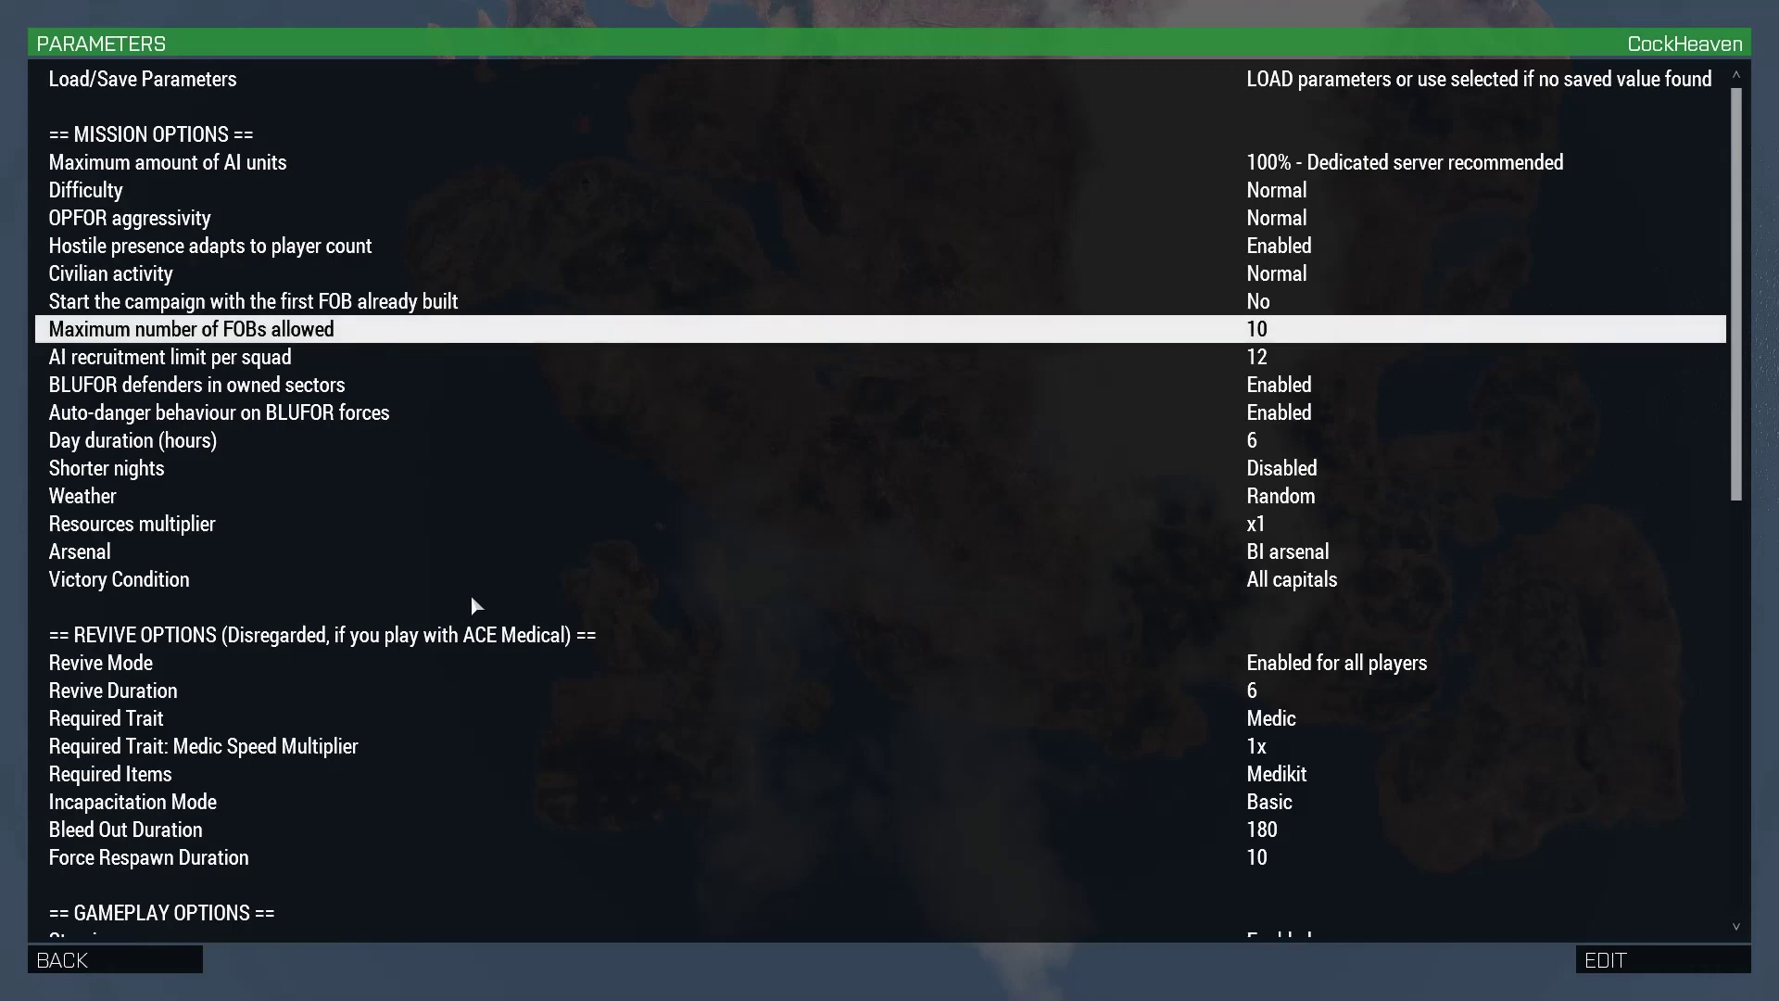
{"action": "scroll", "coordinate": [237, 497], "scroll_direction": "down", "scroll_amount": 6}
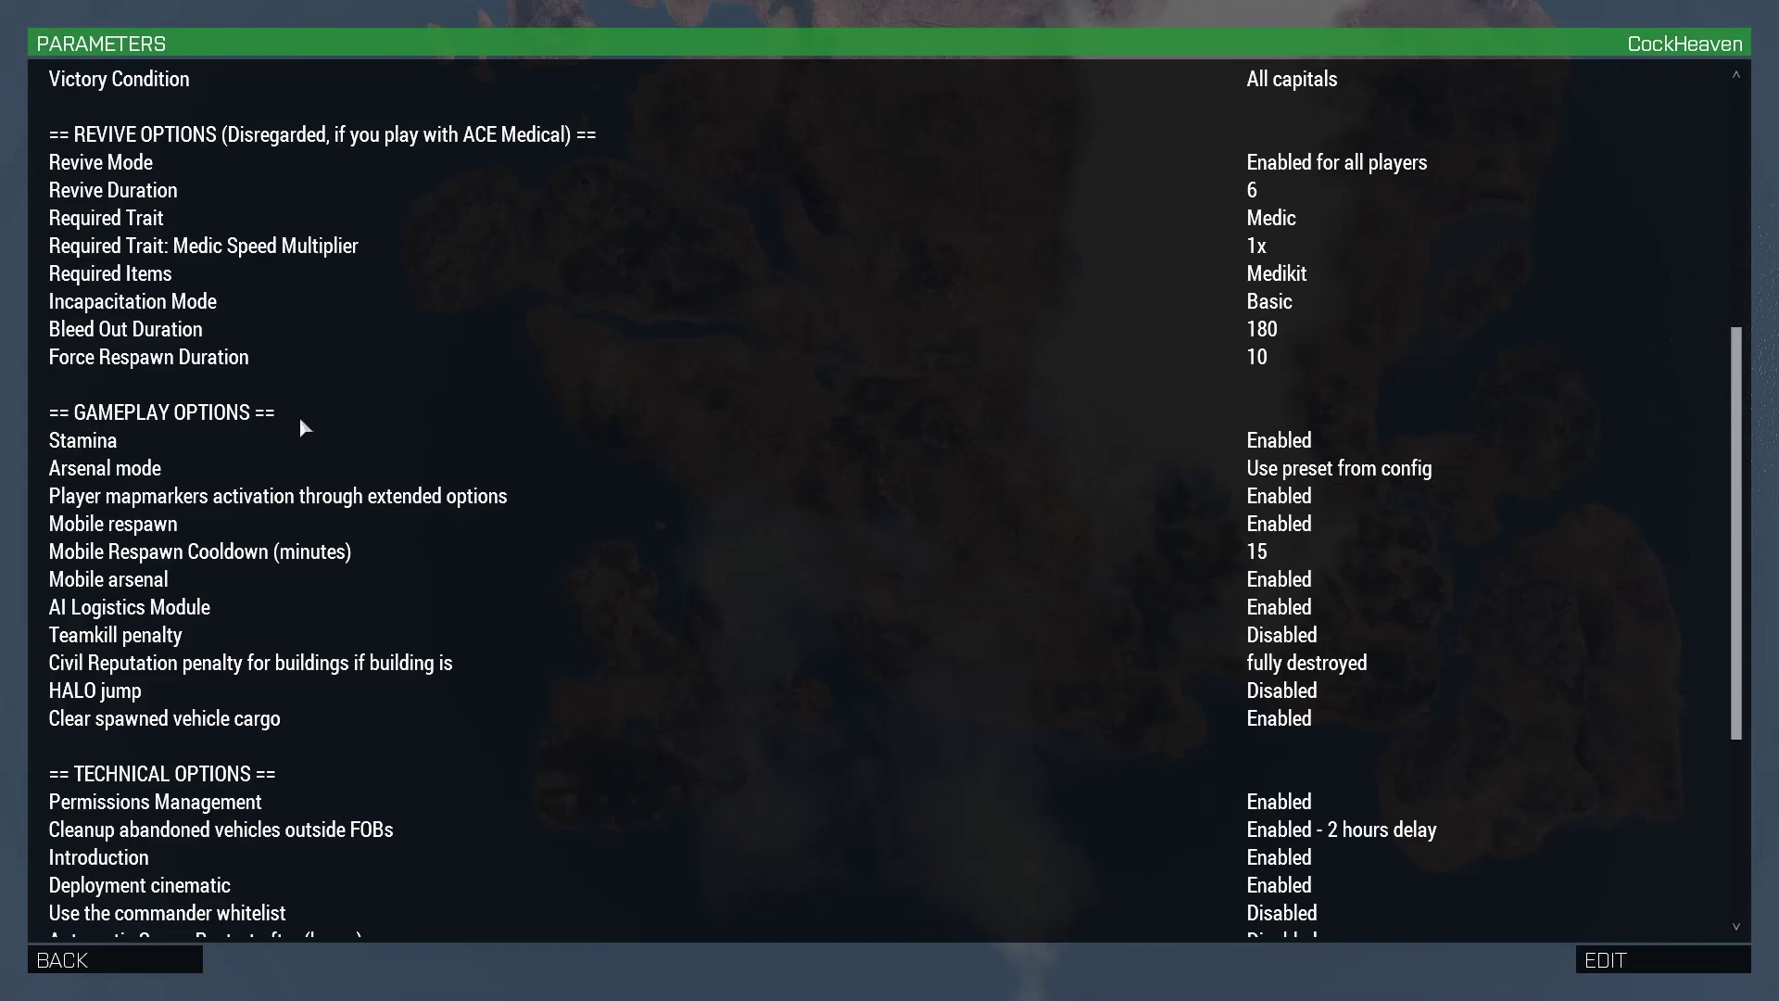
{"action": "key", "text": "alt+Tab"}
{"action": "scroll", "coordinate": [515, 601], "scroll_direction": "down", "scroll_amount": 8}
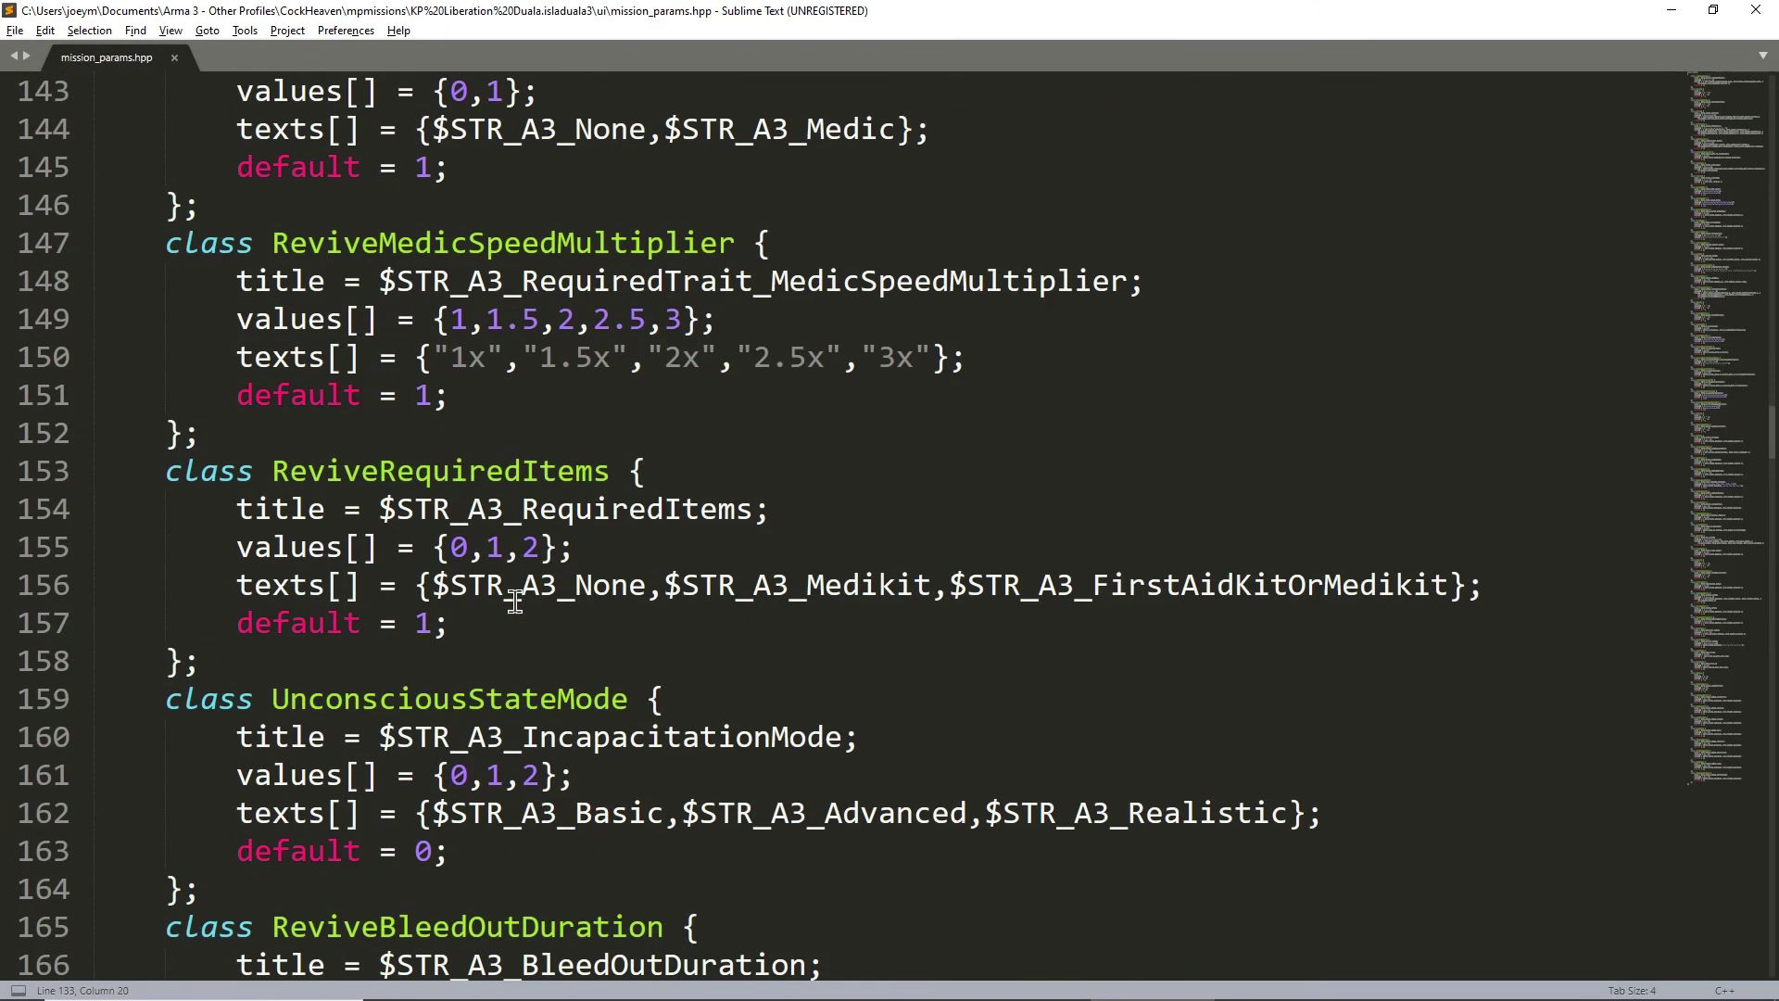
{"action": "scroll", "coordinate": [515, 601], "scroll_direction": "down", "scroll_amount": 11}
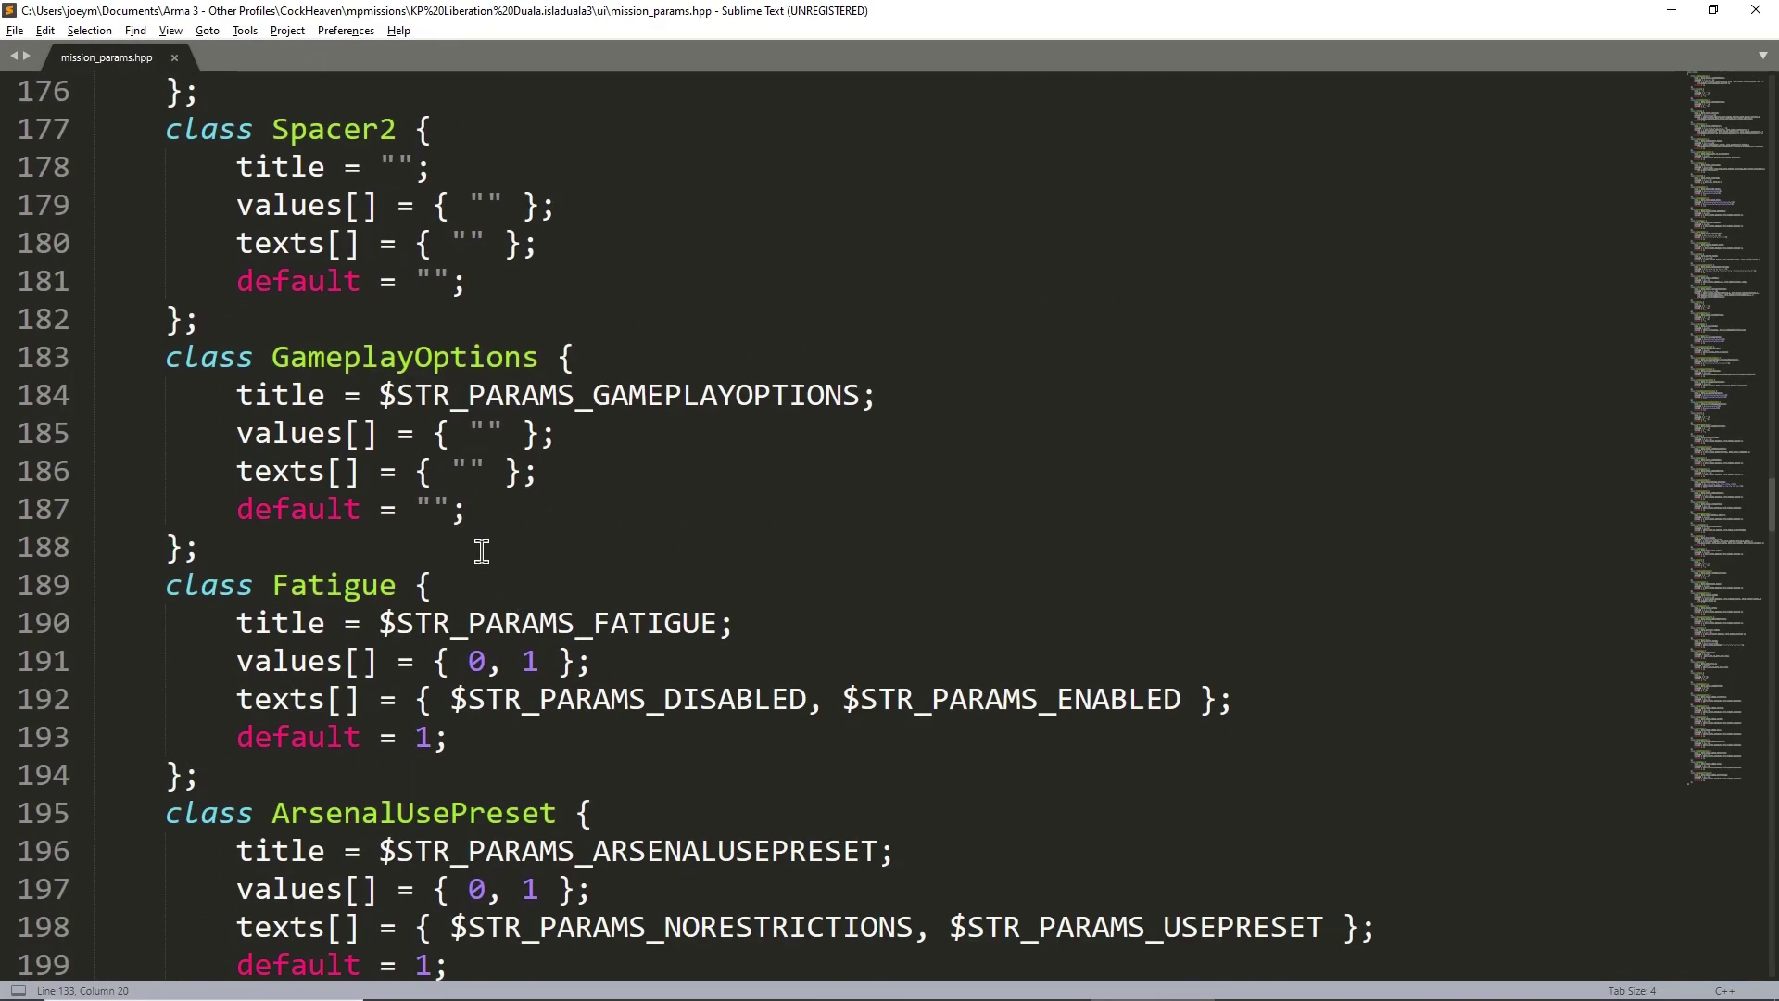
{"action": "scroll", "coordinate": [306, 636], "scroll_direction": "down", "scroll_amount": 4}
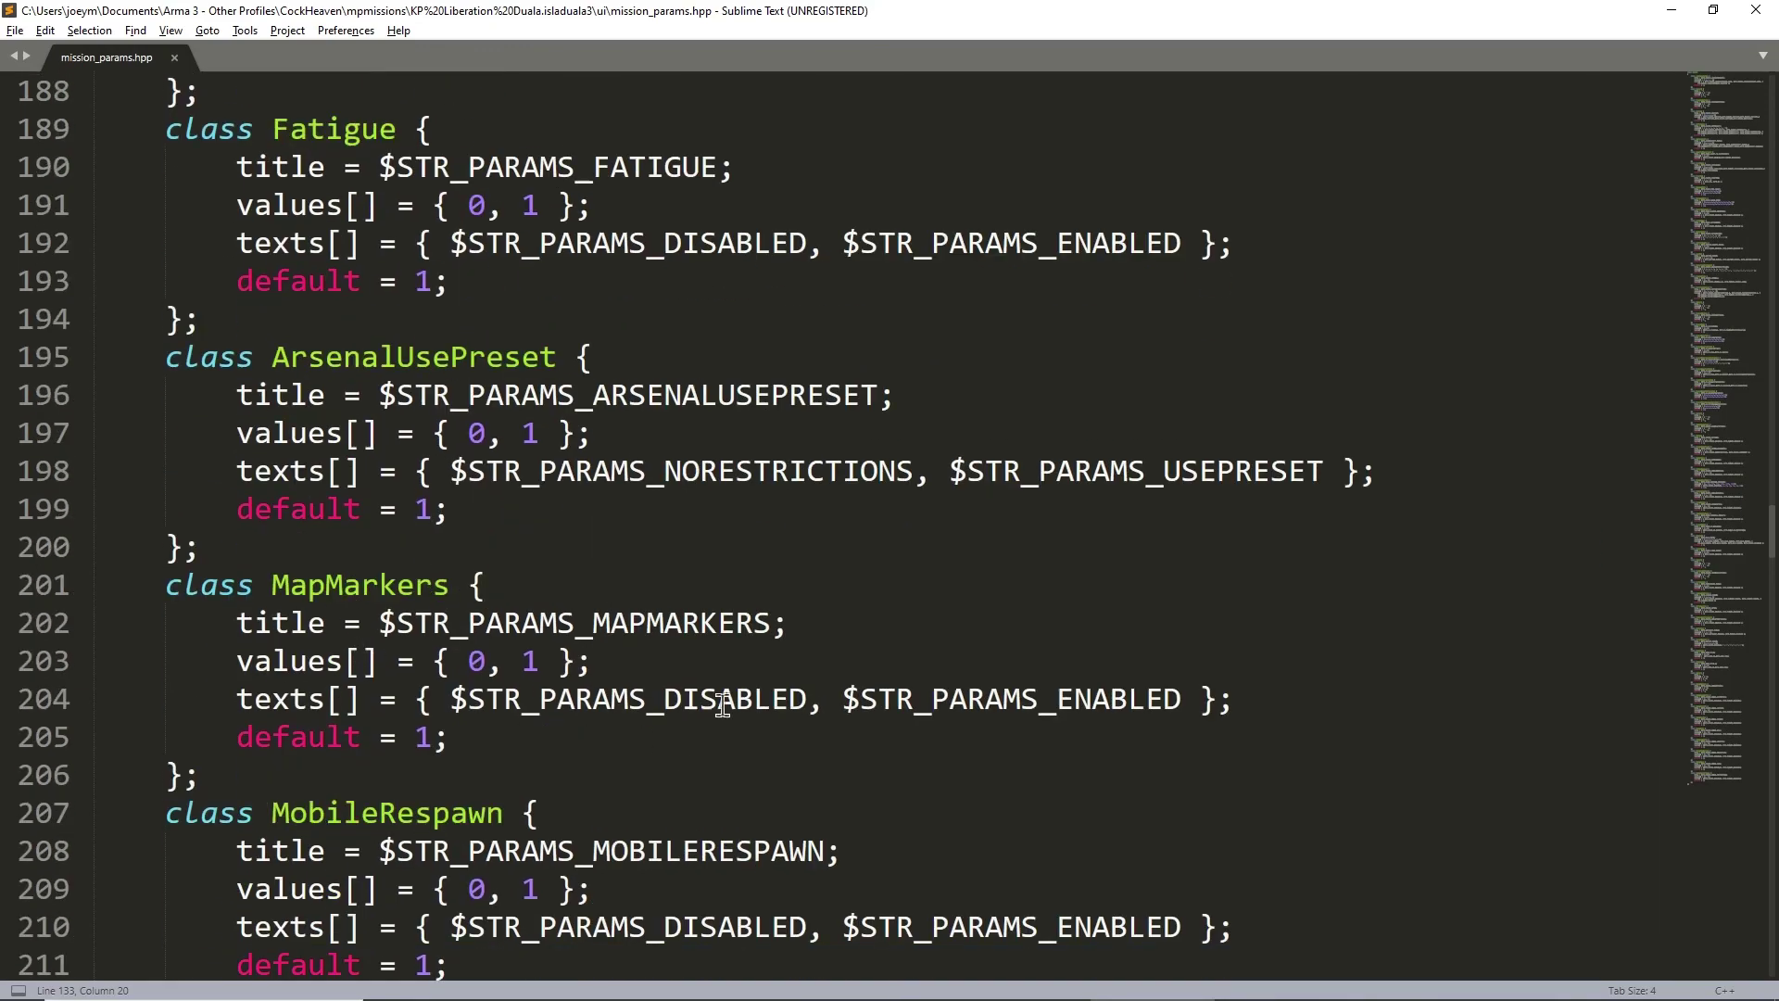
{"action": "scroll", "coordinate": [602, 664], "scroll_direction": "down", "scroll_amount": 3}
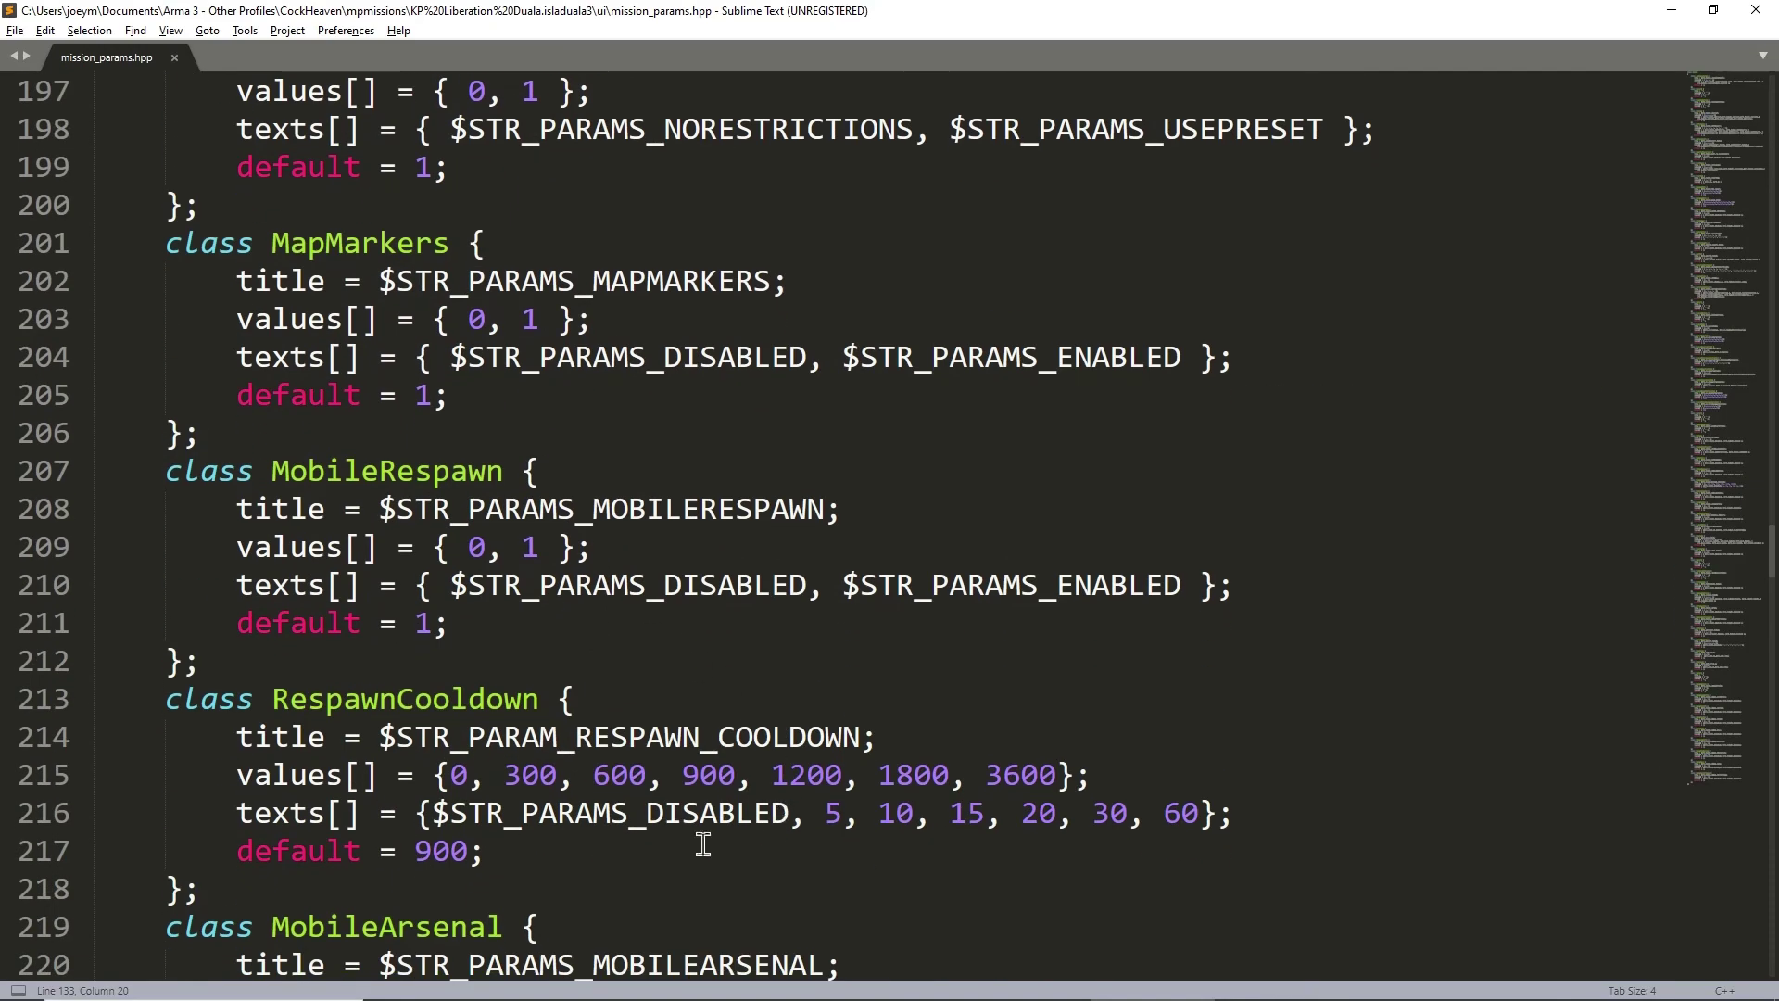
{"action": "scroll", "coordinate": [704, 845], "scroll_direction": "down", "scroll_amount": 5}
- Recheck the edited defaults of the ArsenalType and ReviveMode classes and save mission_params.hpp
{"action": "scroll", "coordinate": [575, 742], "scroll_direction": "up", "scroll_amount": 6}
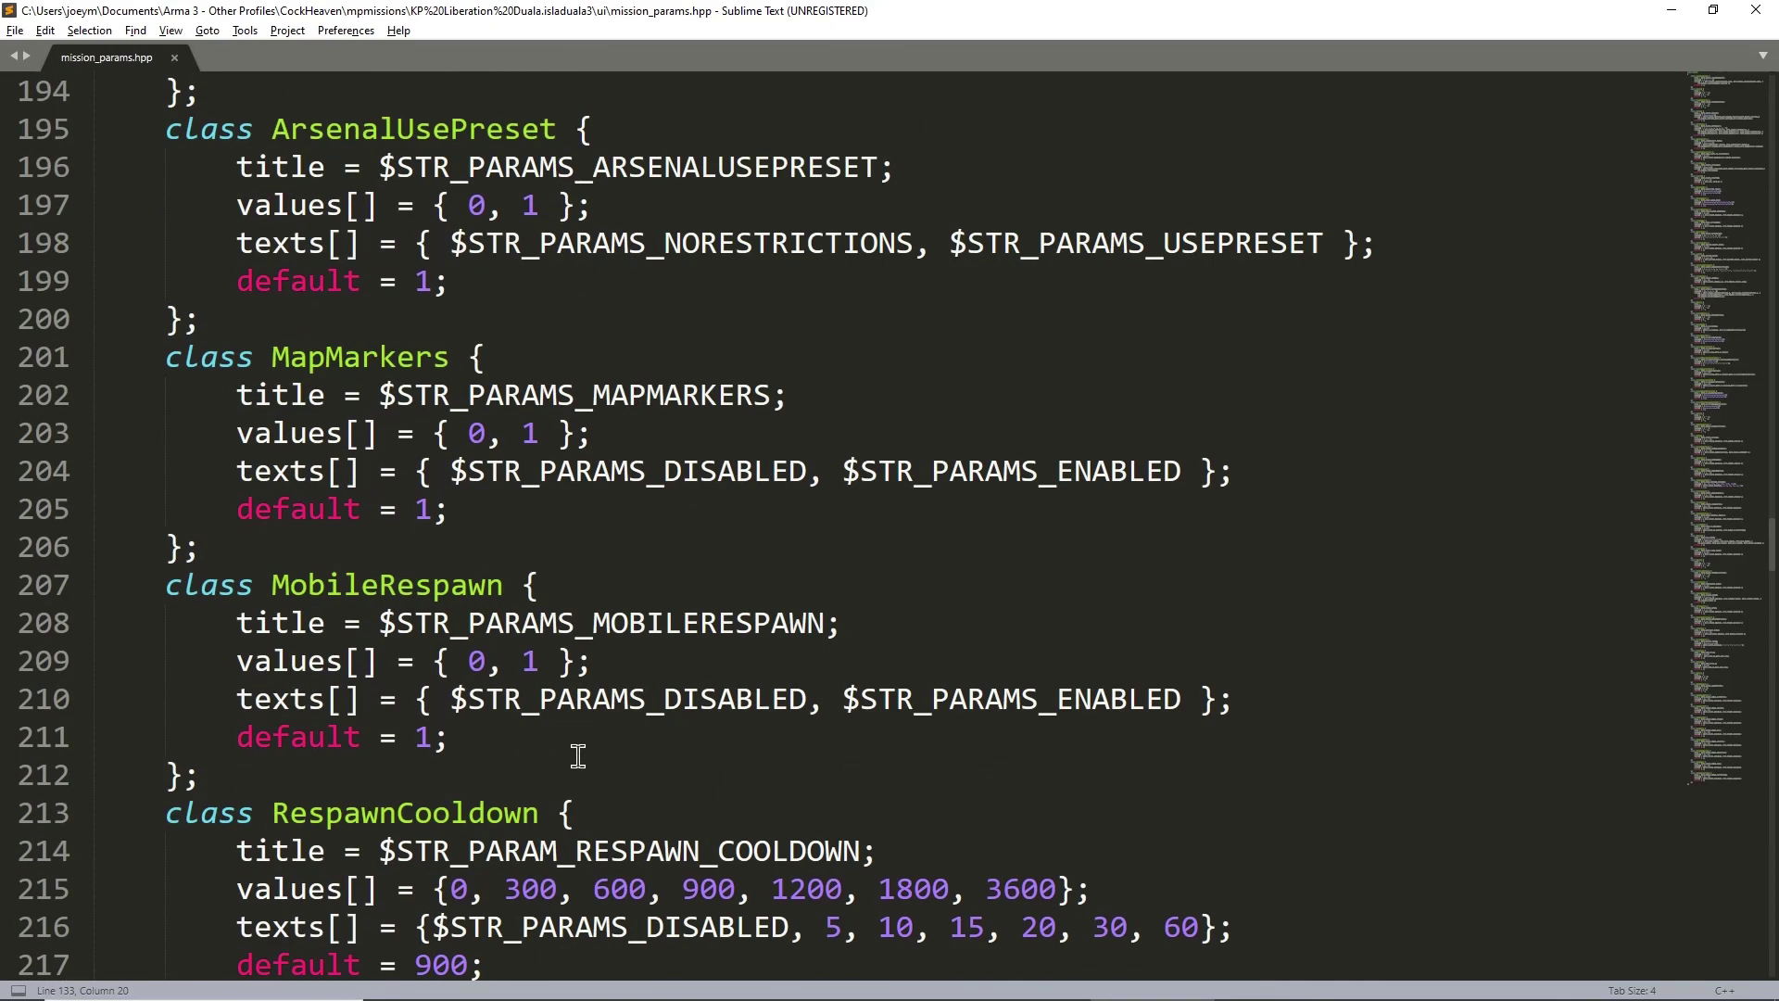
{"action": "scroll", "coordinate": [578, 755], "scroll_direction": "up", "scroll_amount": 14}
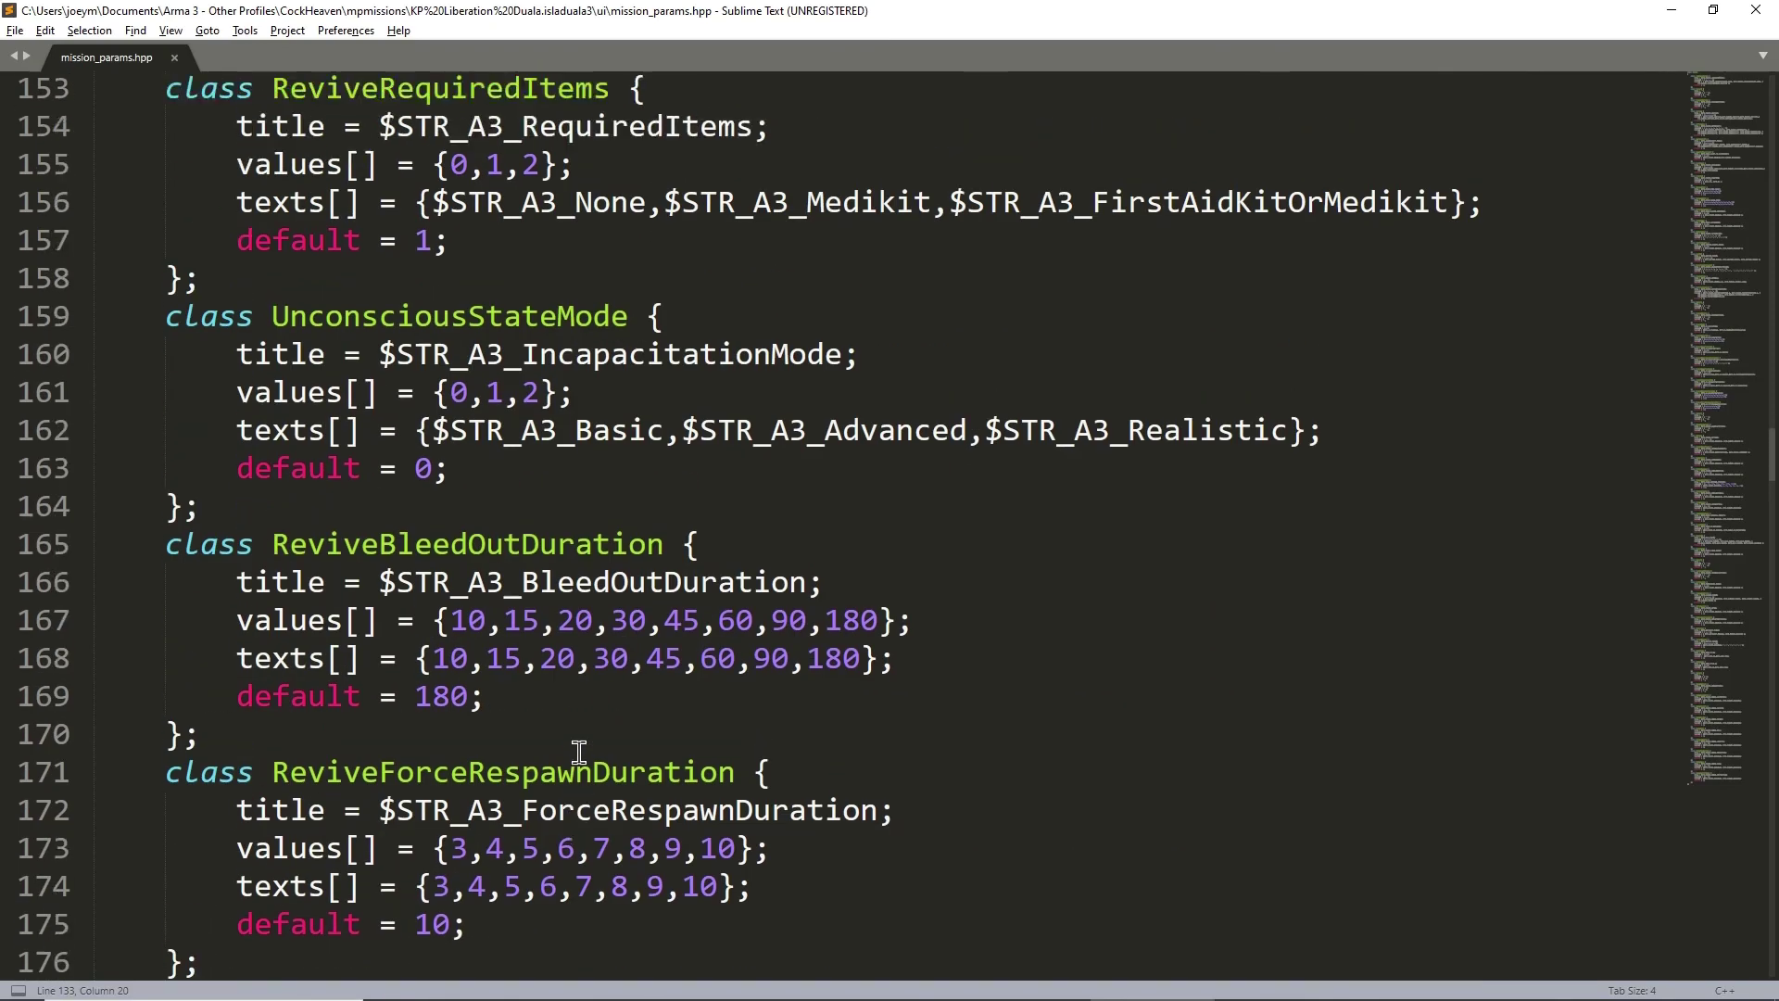
{"action": "scroll", "coordinate": [580, 753], "scroll_direction": "up", "scroll_amount": 9}
{"action": "scroll", "coordinate": [582, 751], "scroll_direction": "up", "scroll_amount": 7}
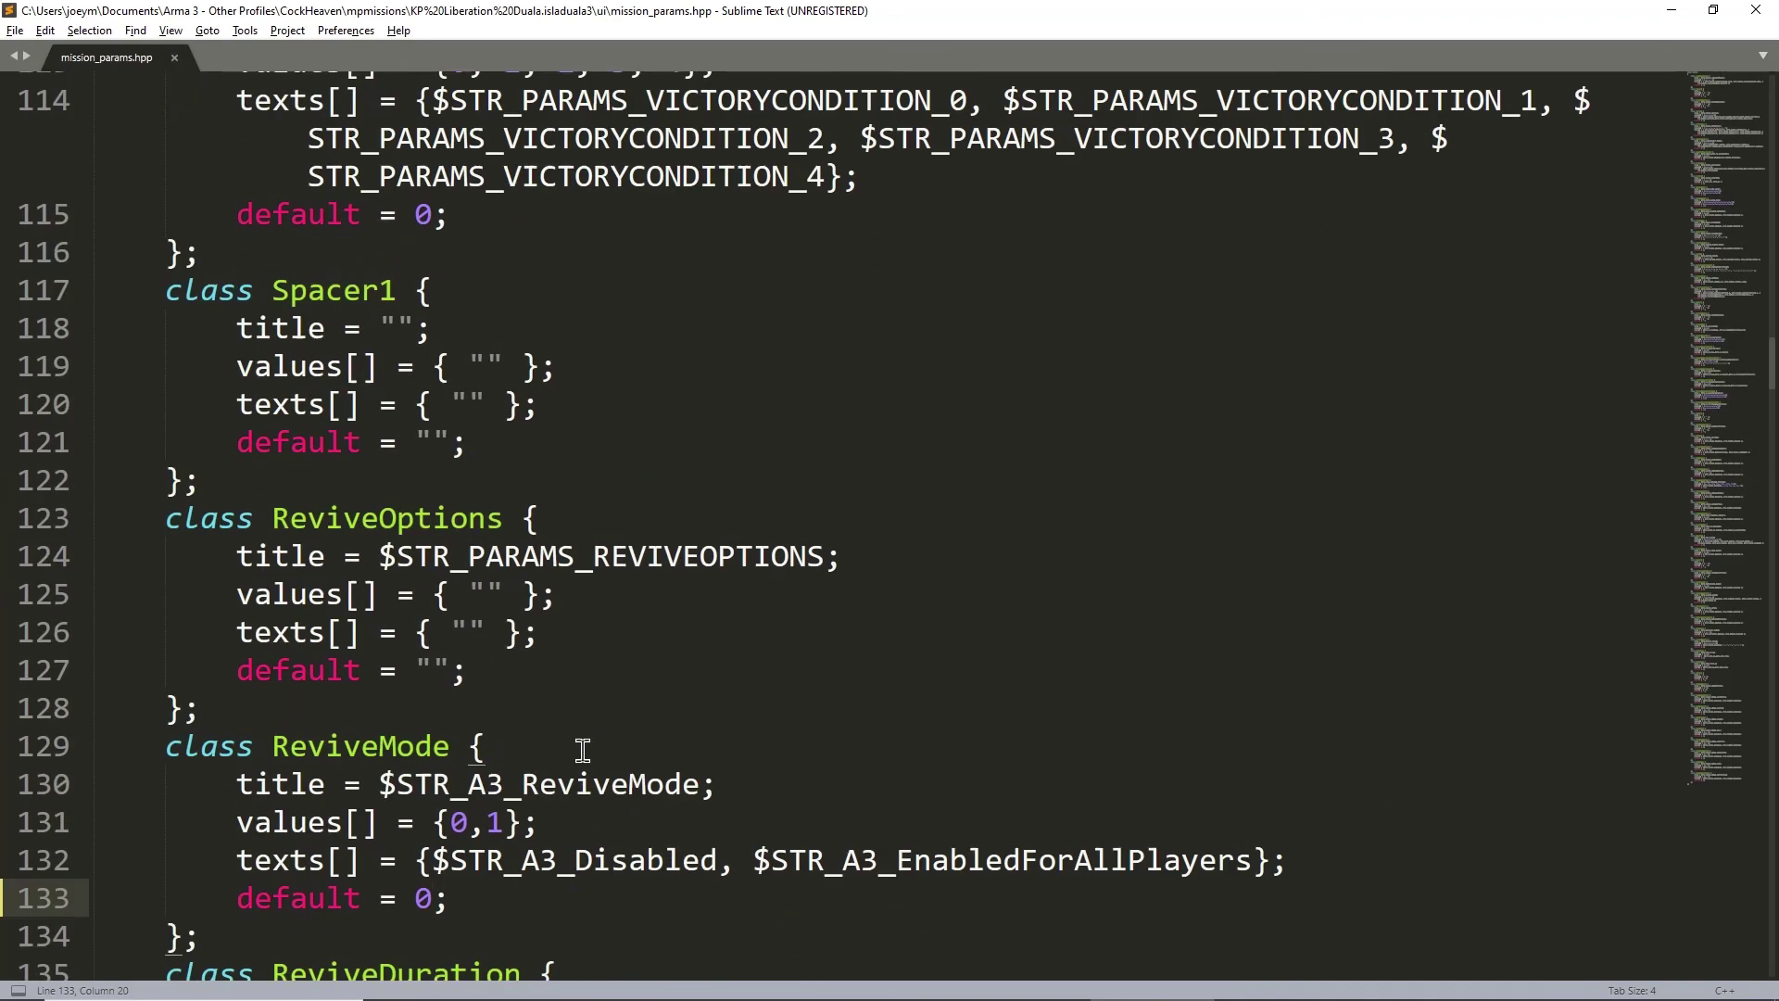
{"action": "scroll", "coordinate": [591, 551], "scroll_direction": "up", "scroll_amount": 3}
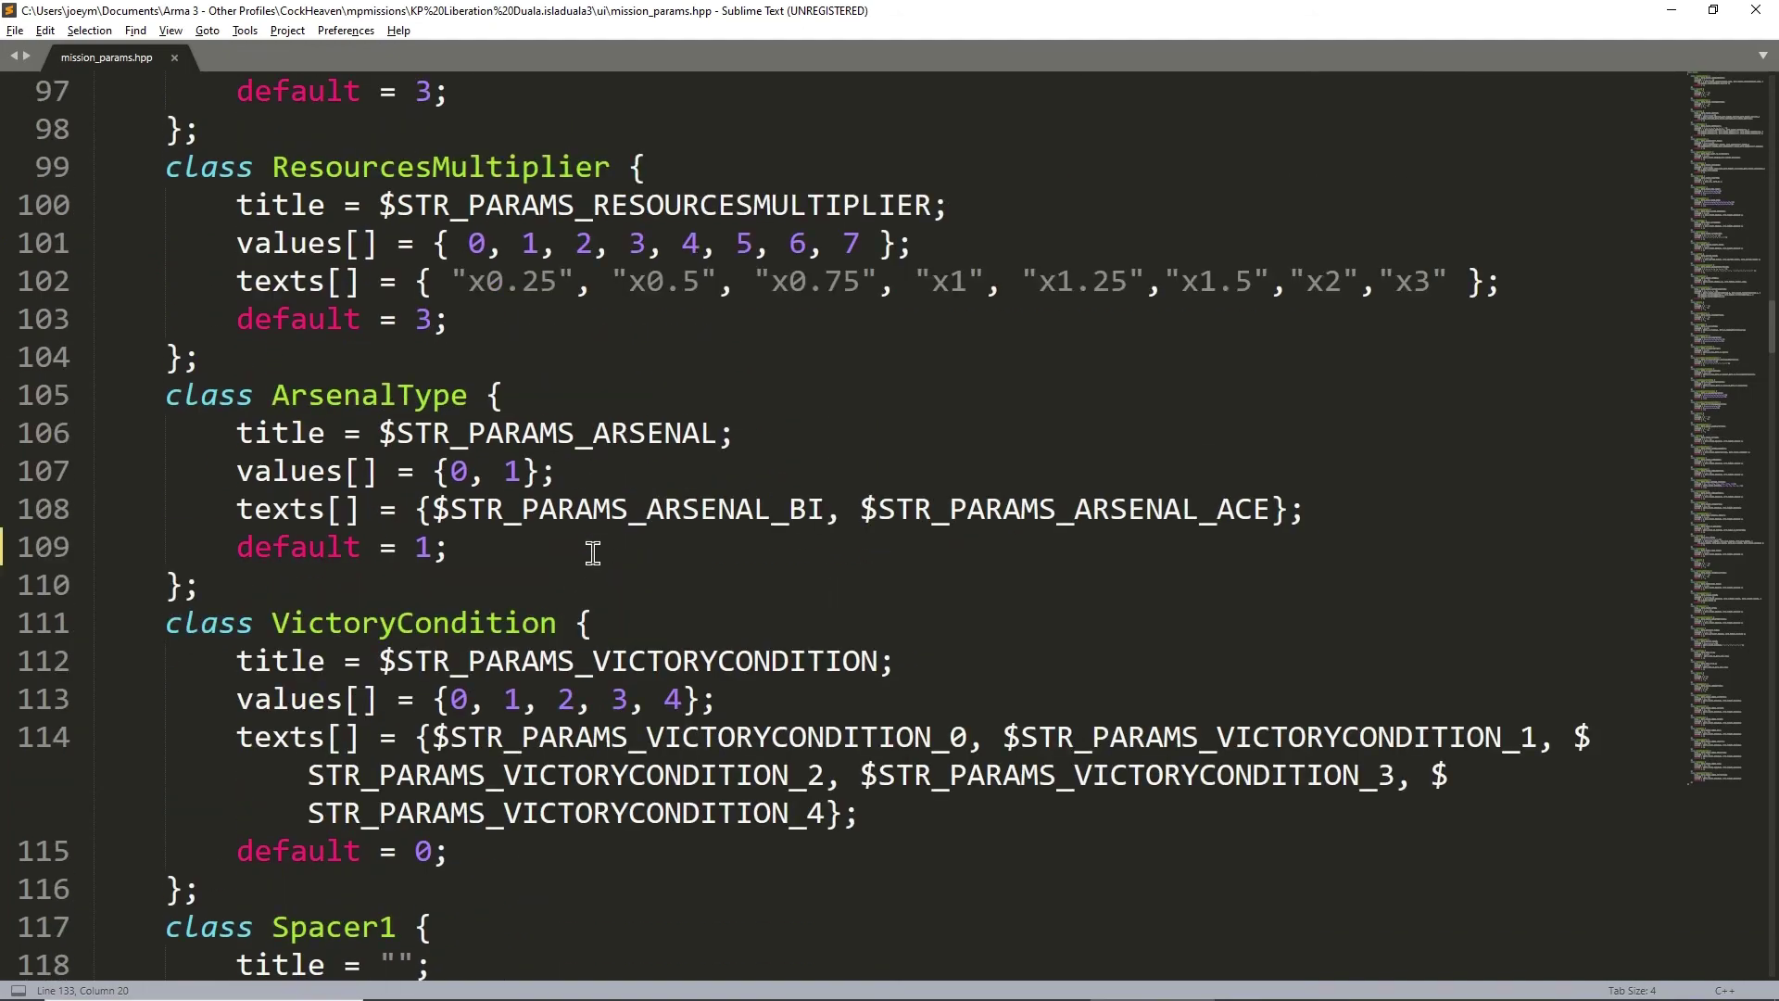
{"action": "scroll", "coordinate": [593, 556], "scroll_direction": "down", "scroll_amount": 9}
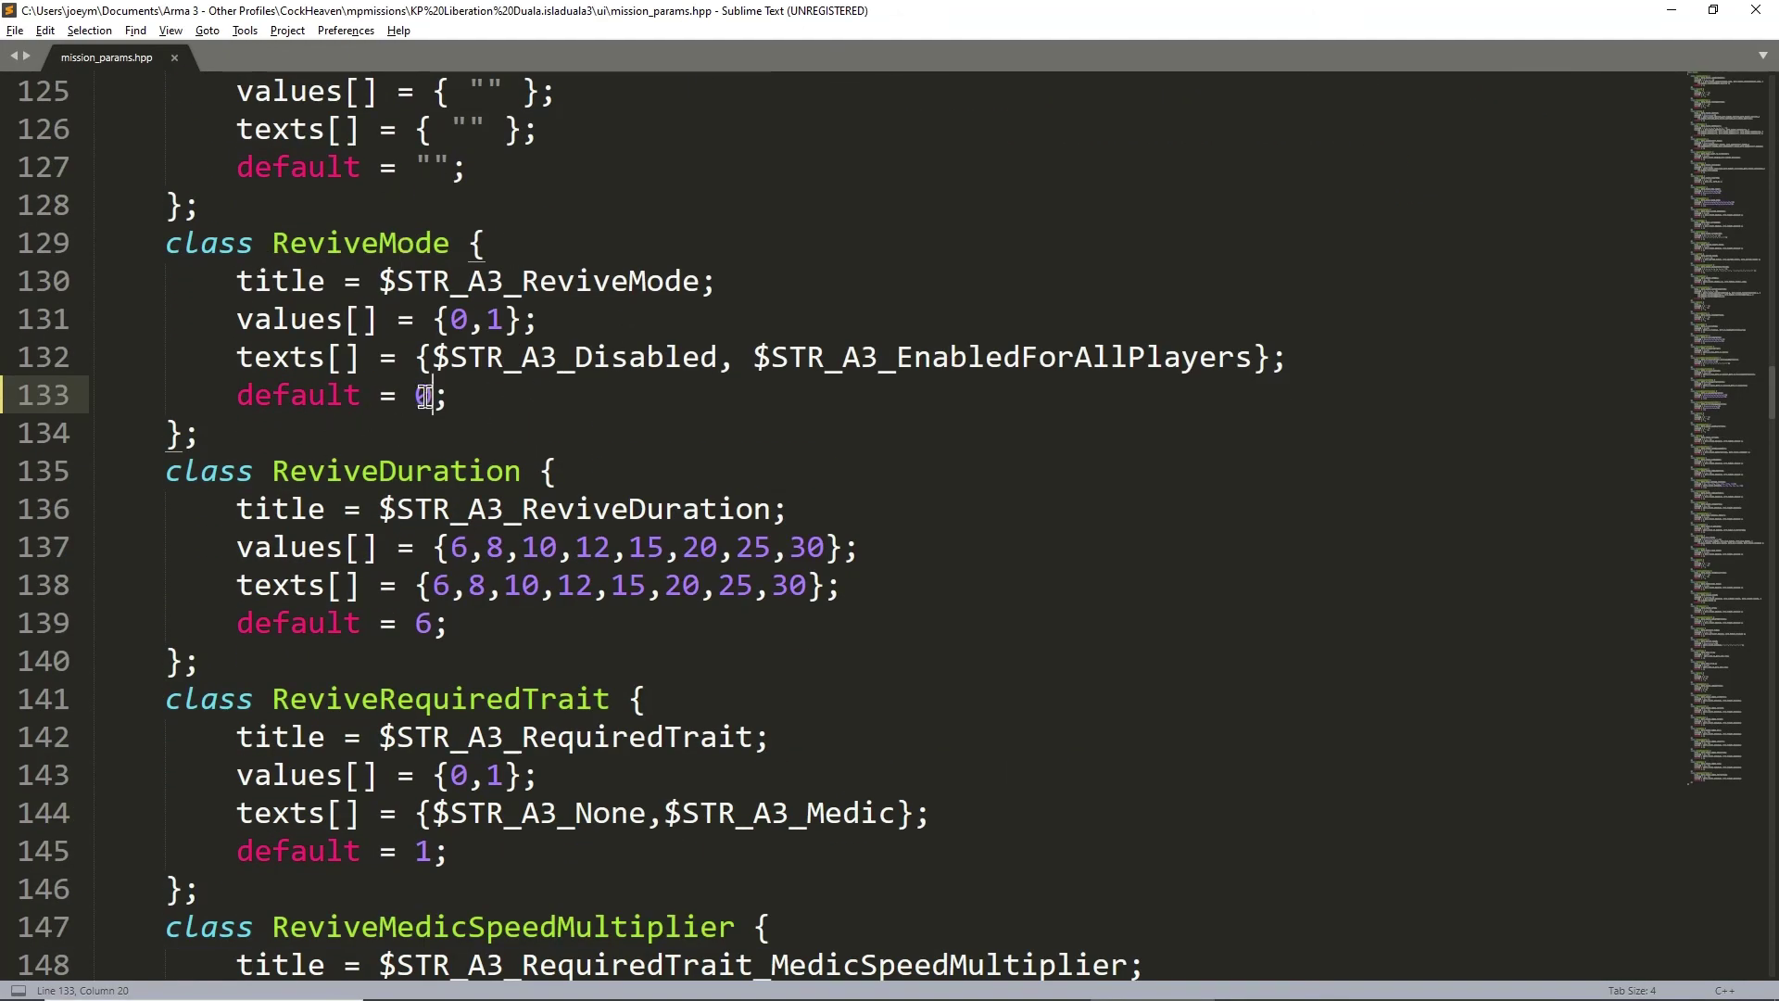
{"action": "key", "text": "ctrl+s"}
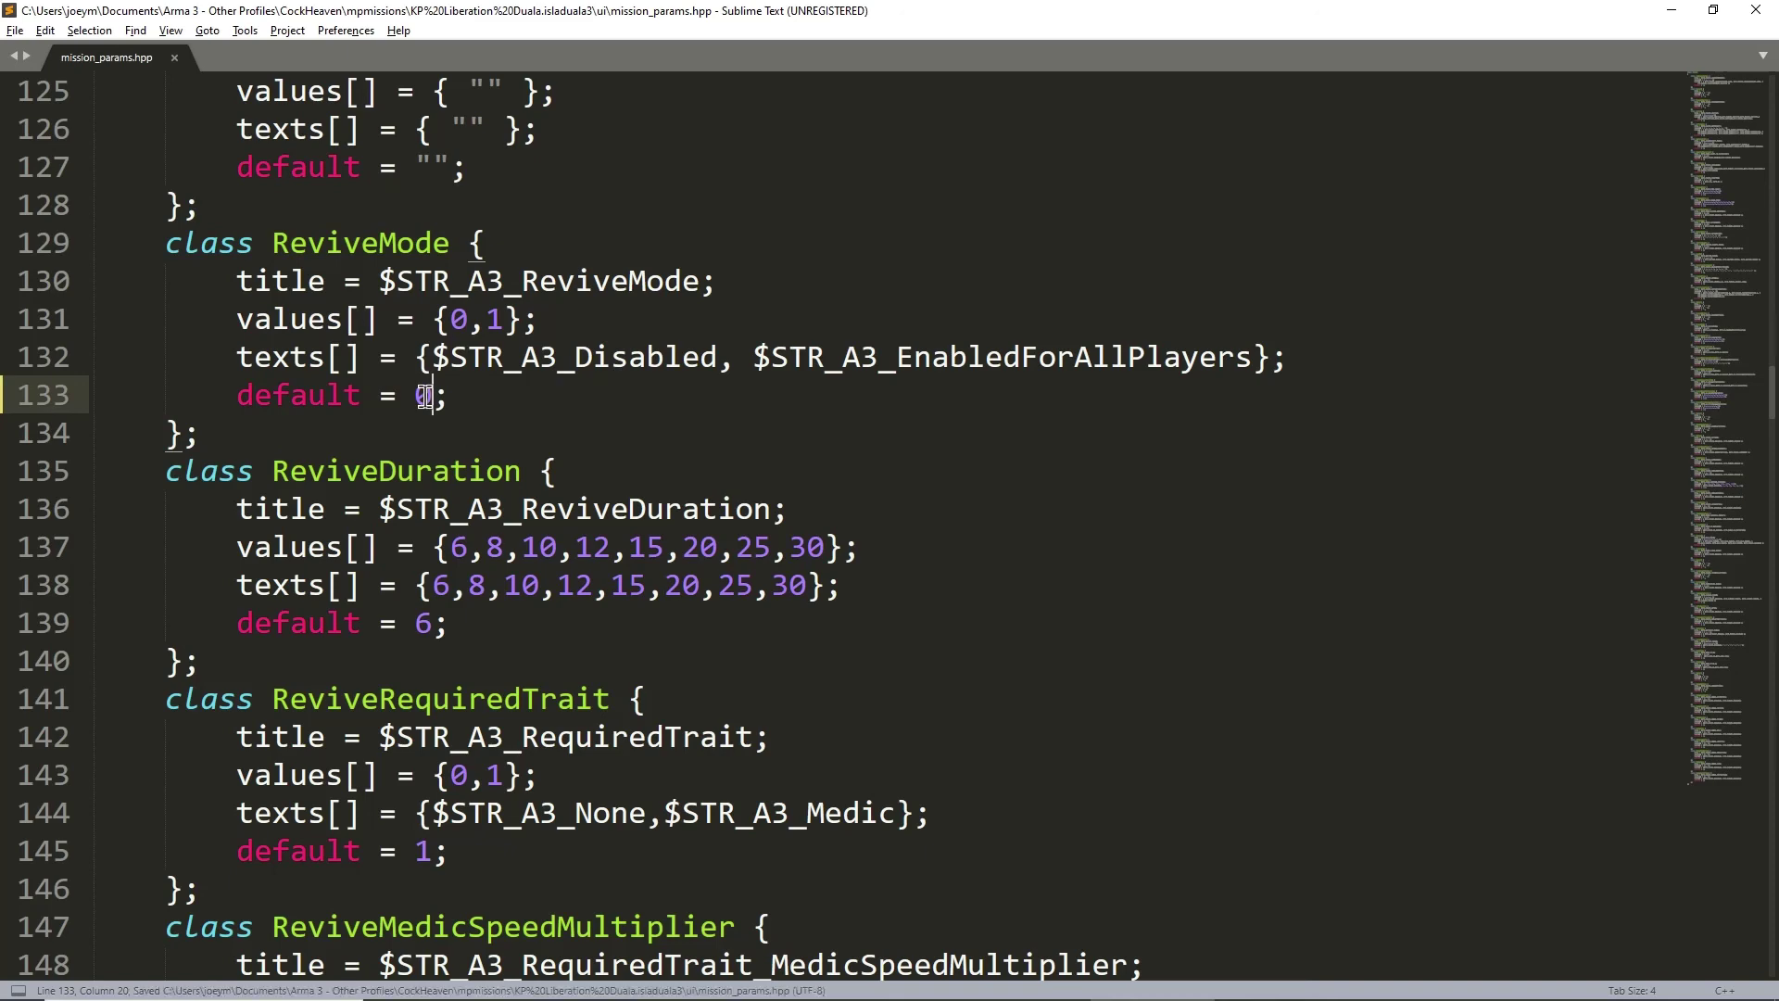